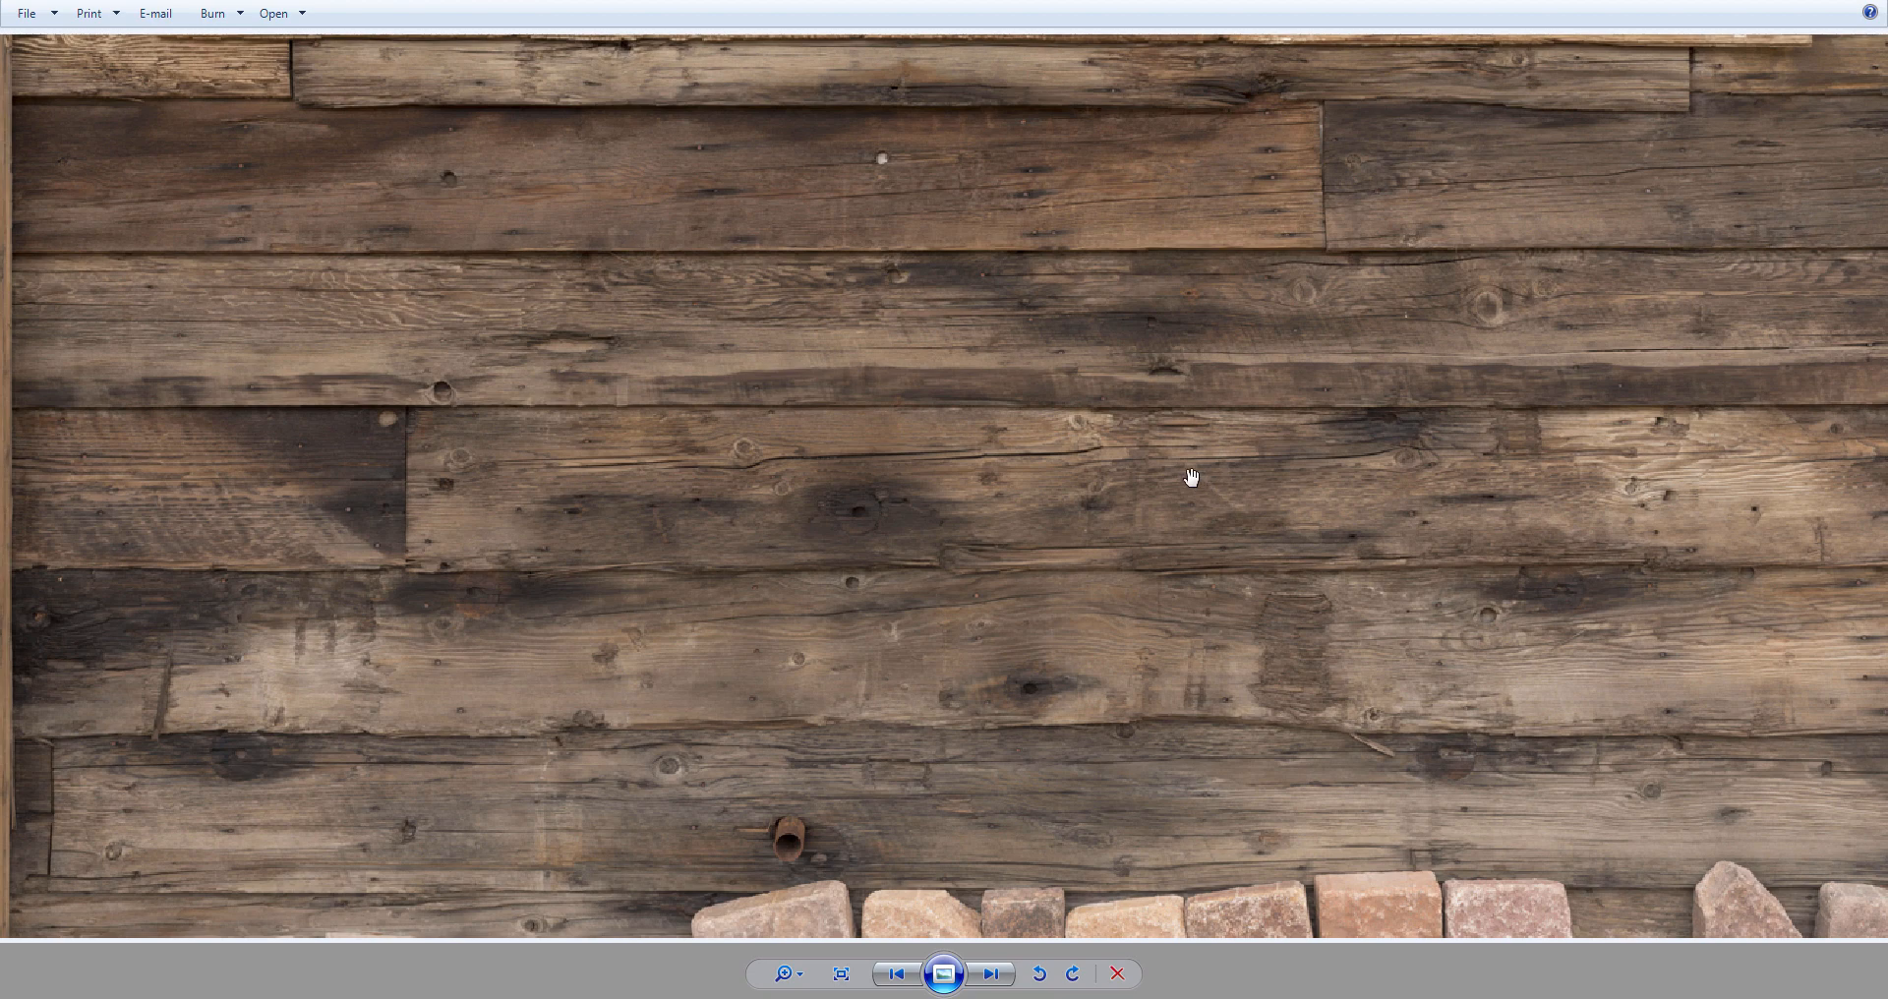
- Examine the overall plank layout and colour variation in the dark weathered wood wall photo
scroll(1160, 460, "down", 1)
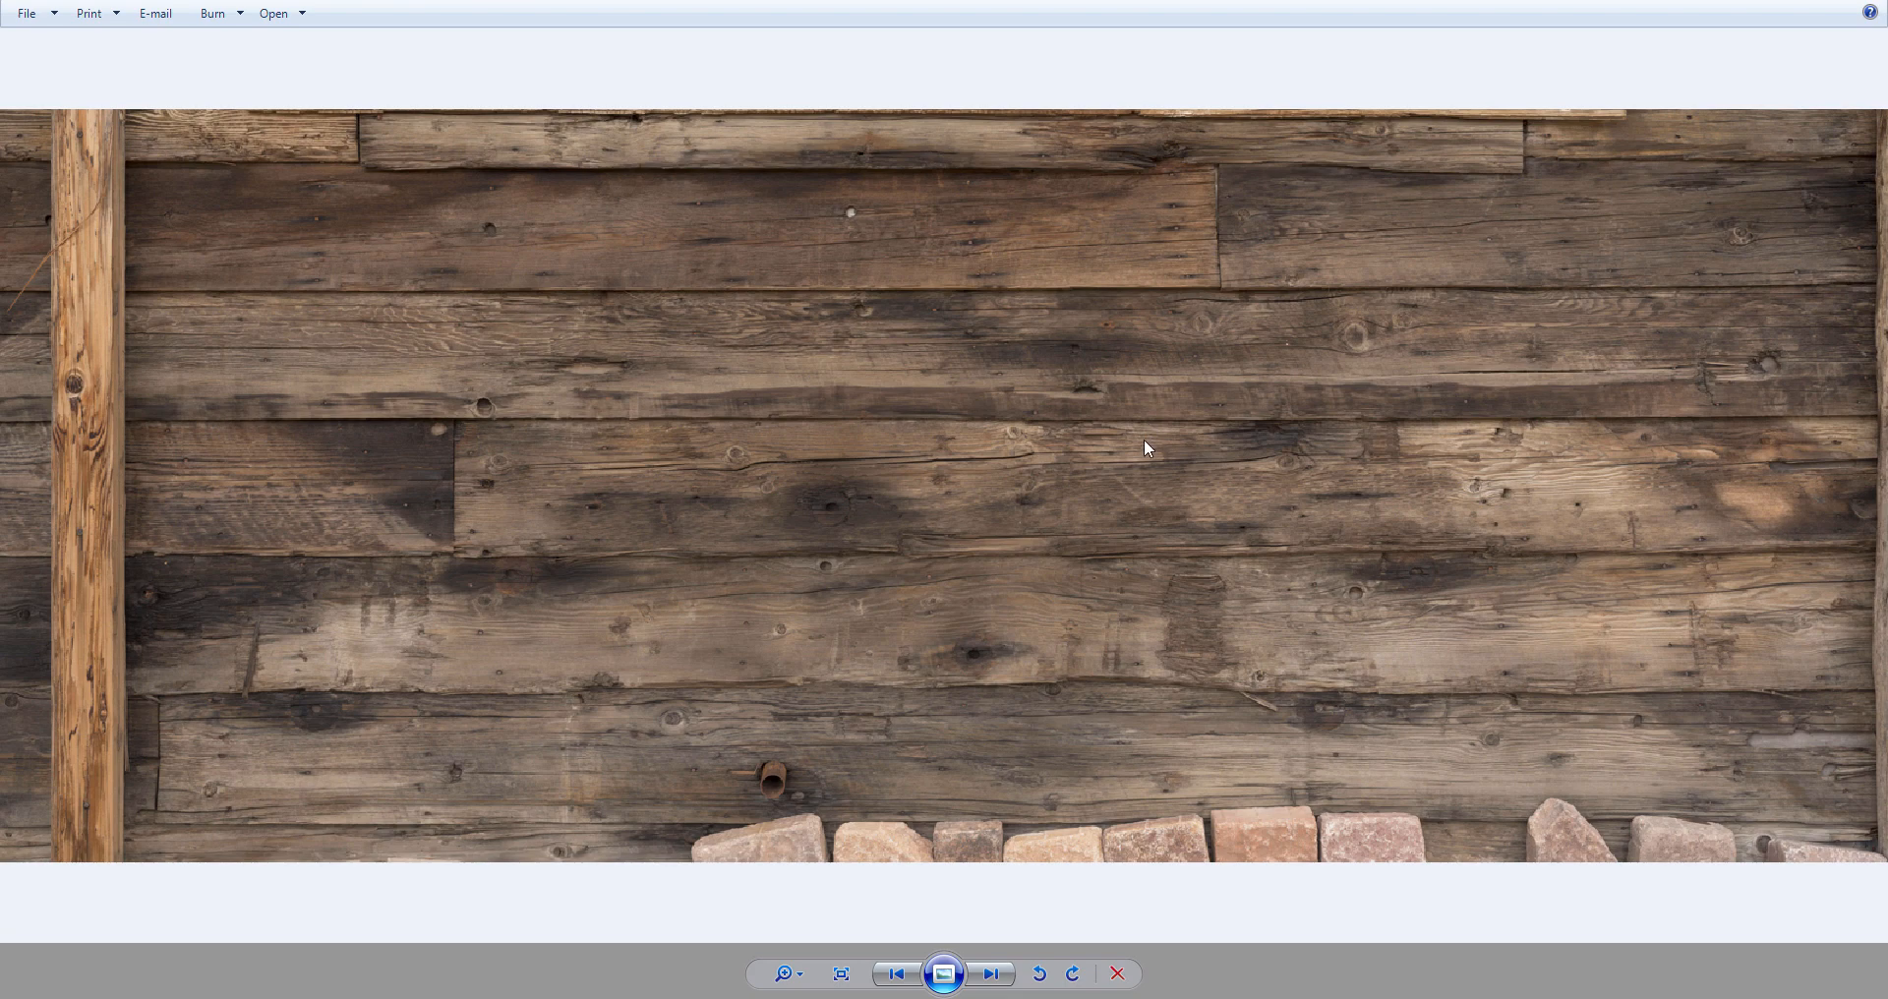
scroll(1118, 435, "down", 1)
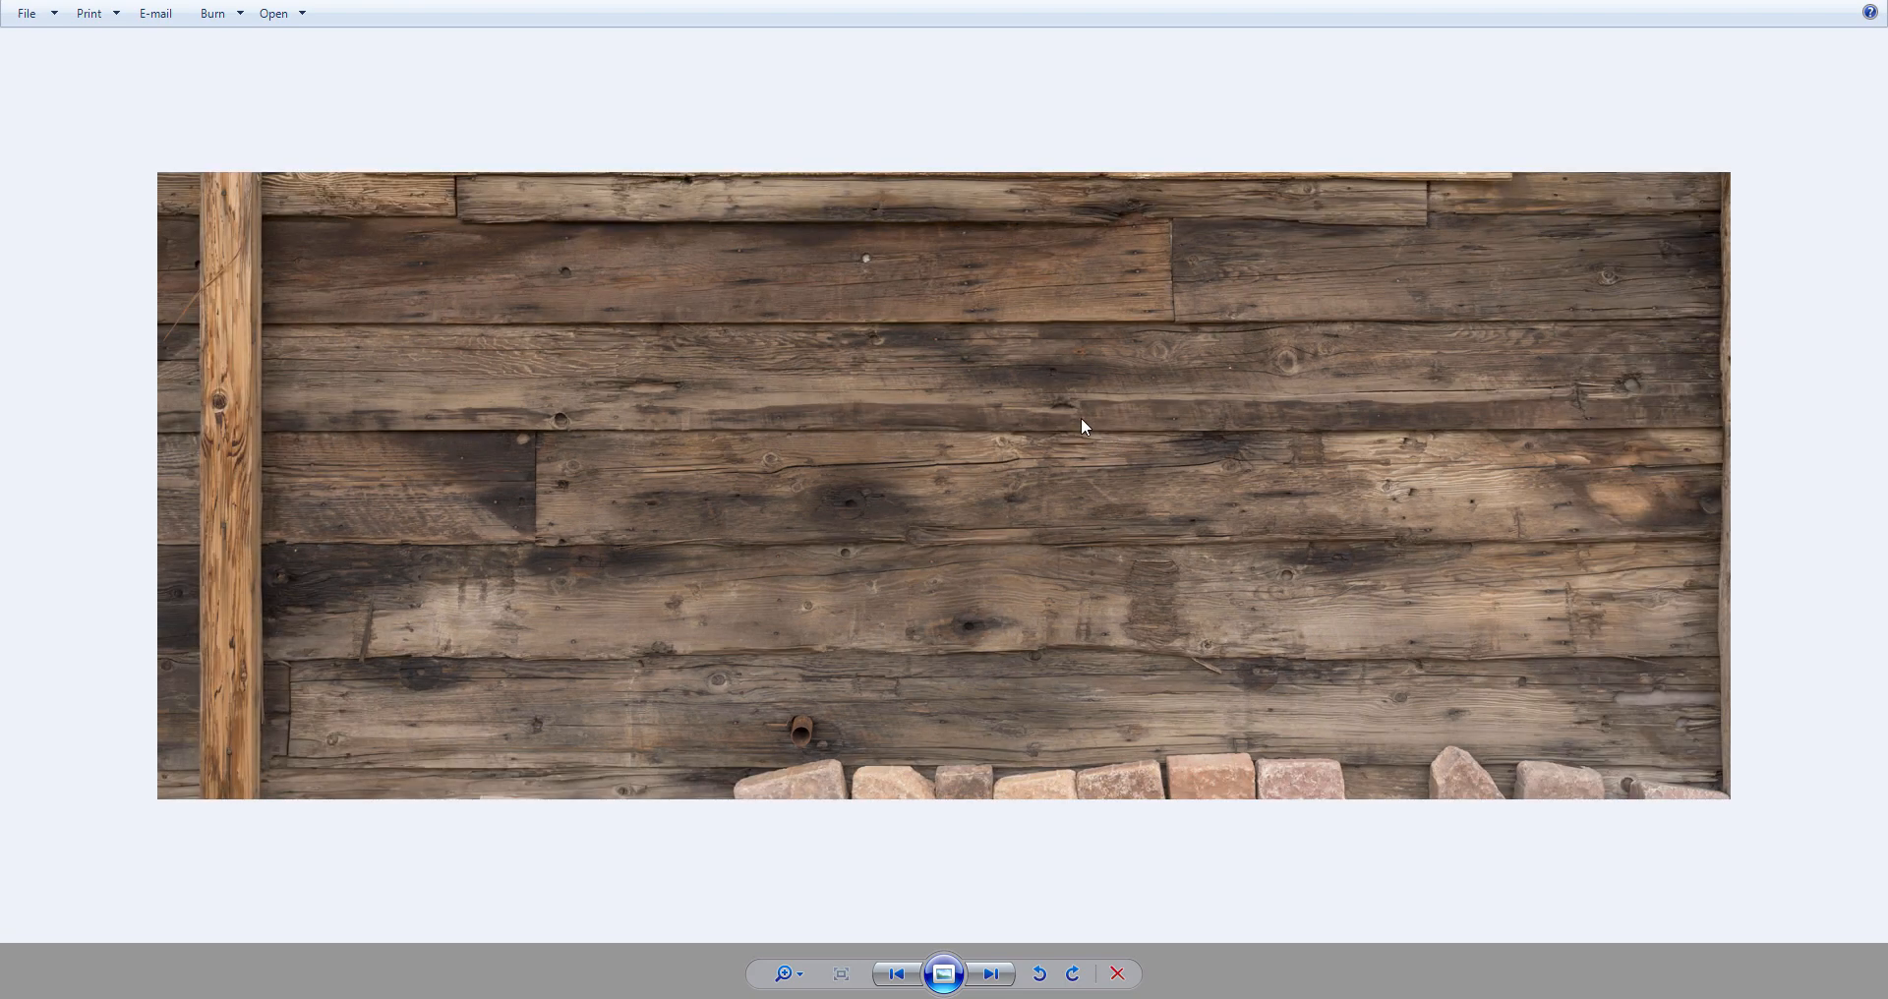
scroll(1082, 417, "up", 2)
scroll(1078, 428, "down", 1)
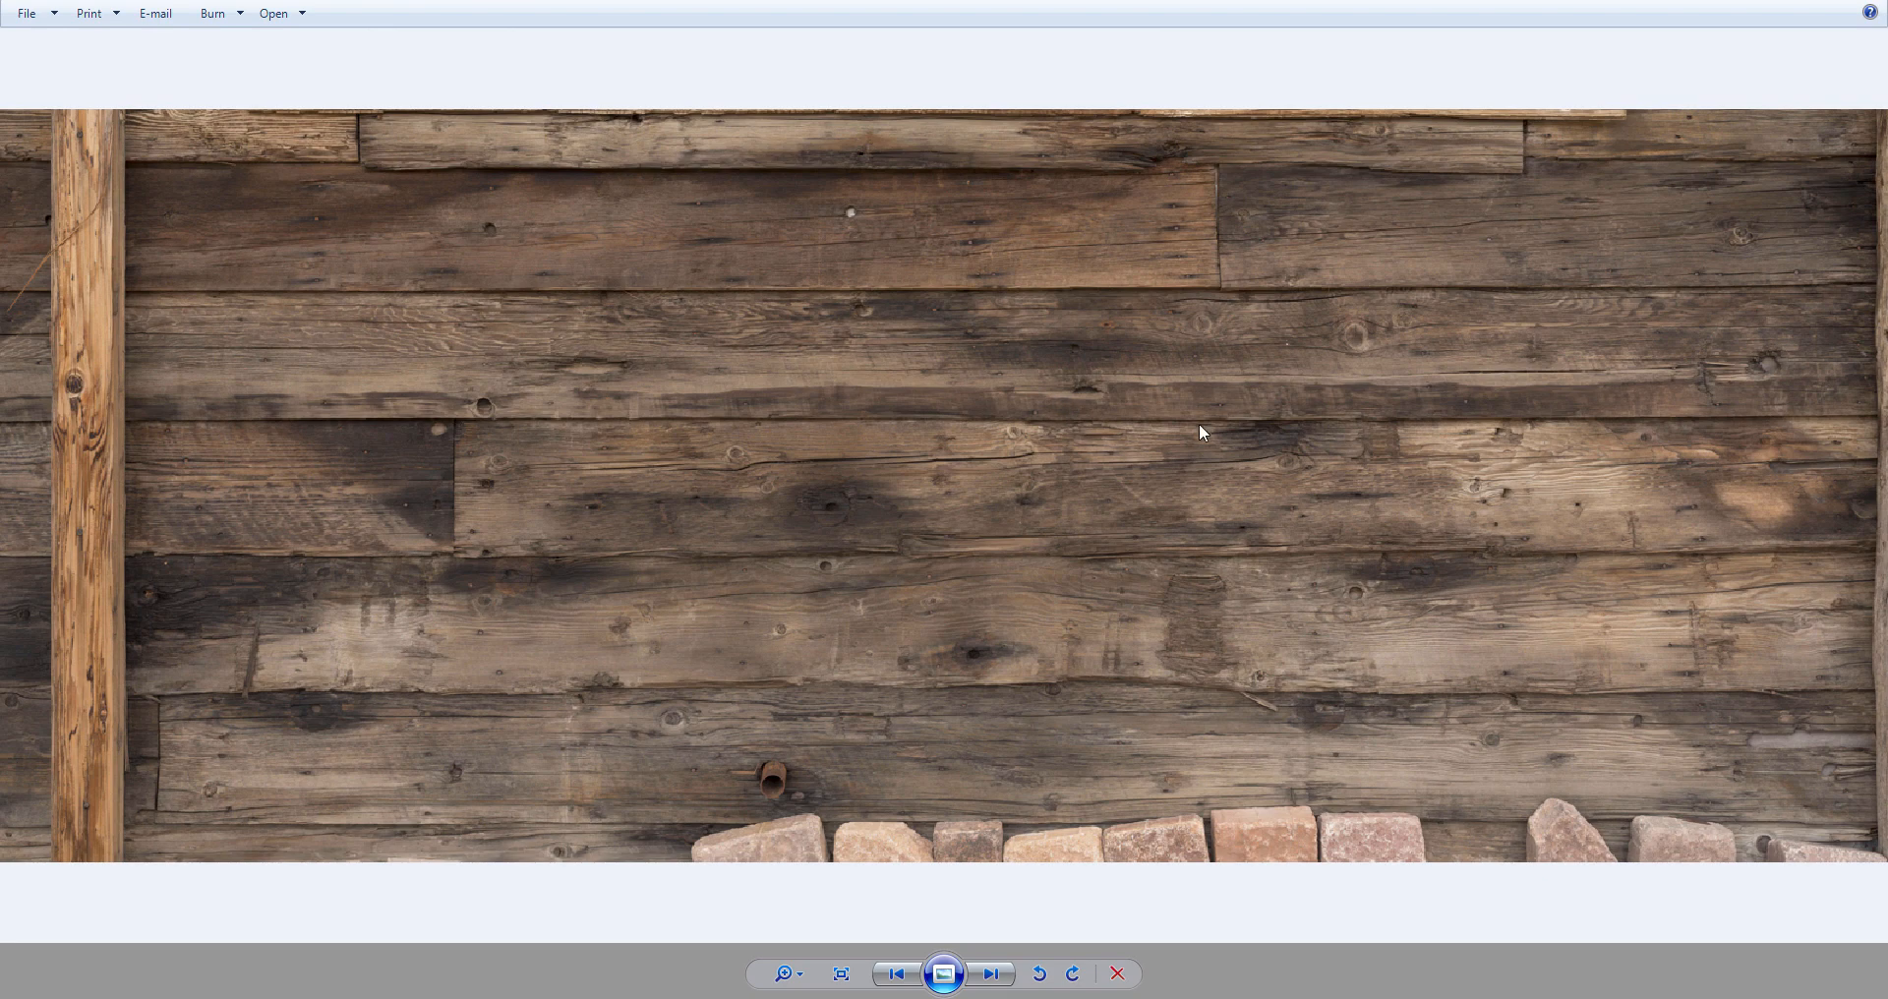
scroll(1187, 413, "up", 1)
scroll(1167, 481, "down", 1)
scroll(1016, 263, "up", 1)
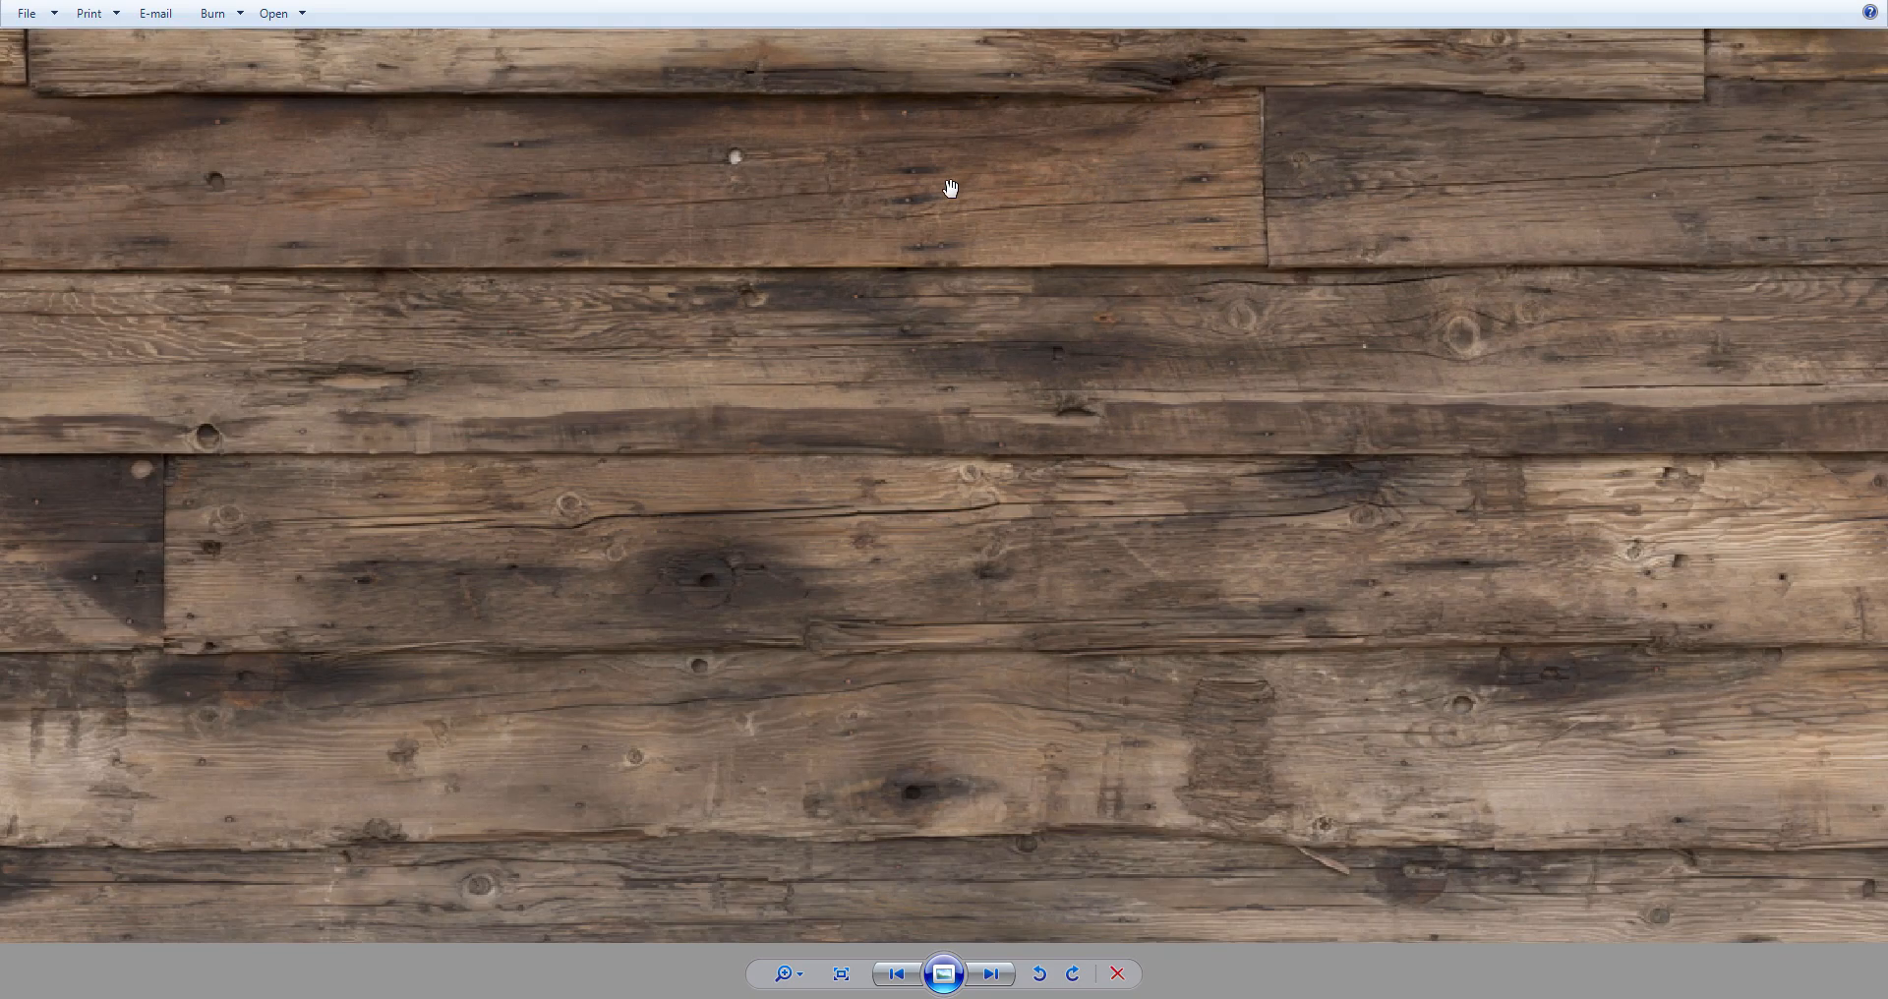
- Examine the reddish plank below the wall's upper edge up close, including its nail holes, end joint and grain, against the whole wall
left_click_drag(919, 263, 981, 283)
scroll(984, 291, "down", 1)
scroll(970, 430, "up", 2)
scroll(946, 454, "up", 1)
left_click_drag(1056, 347, 990, 632)
scroll(1380, 239, "up", 1)
left_click_drag(1318, 291, 1328, 377)
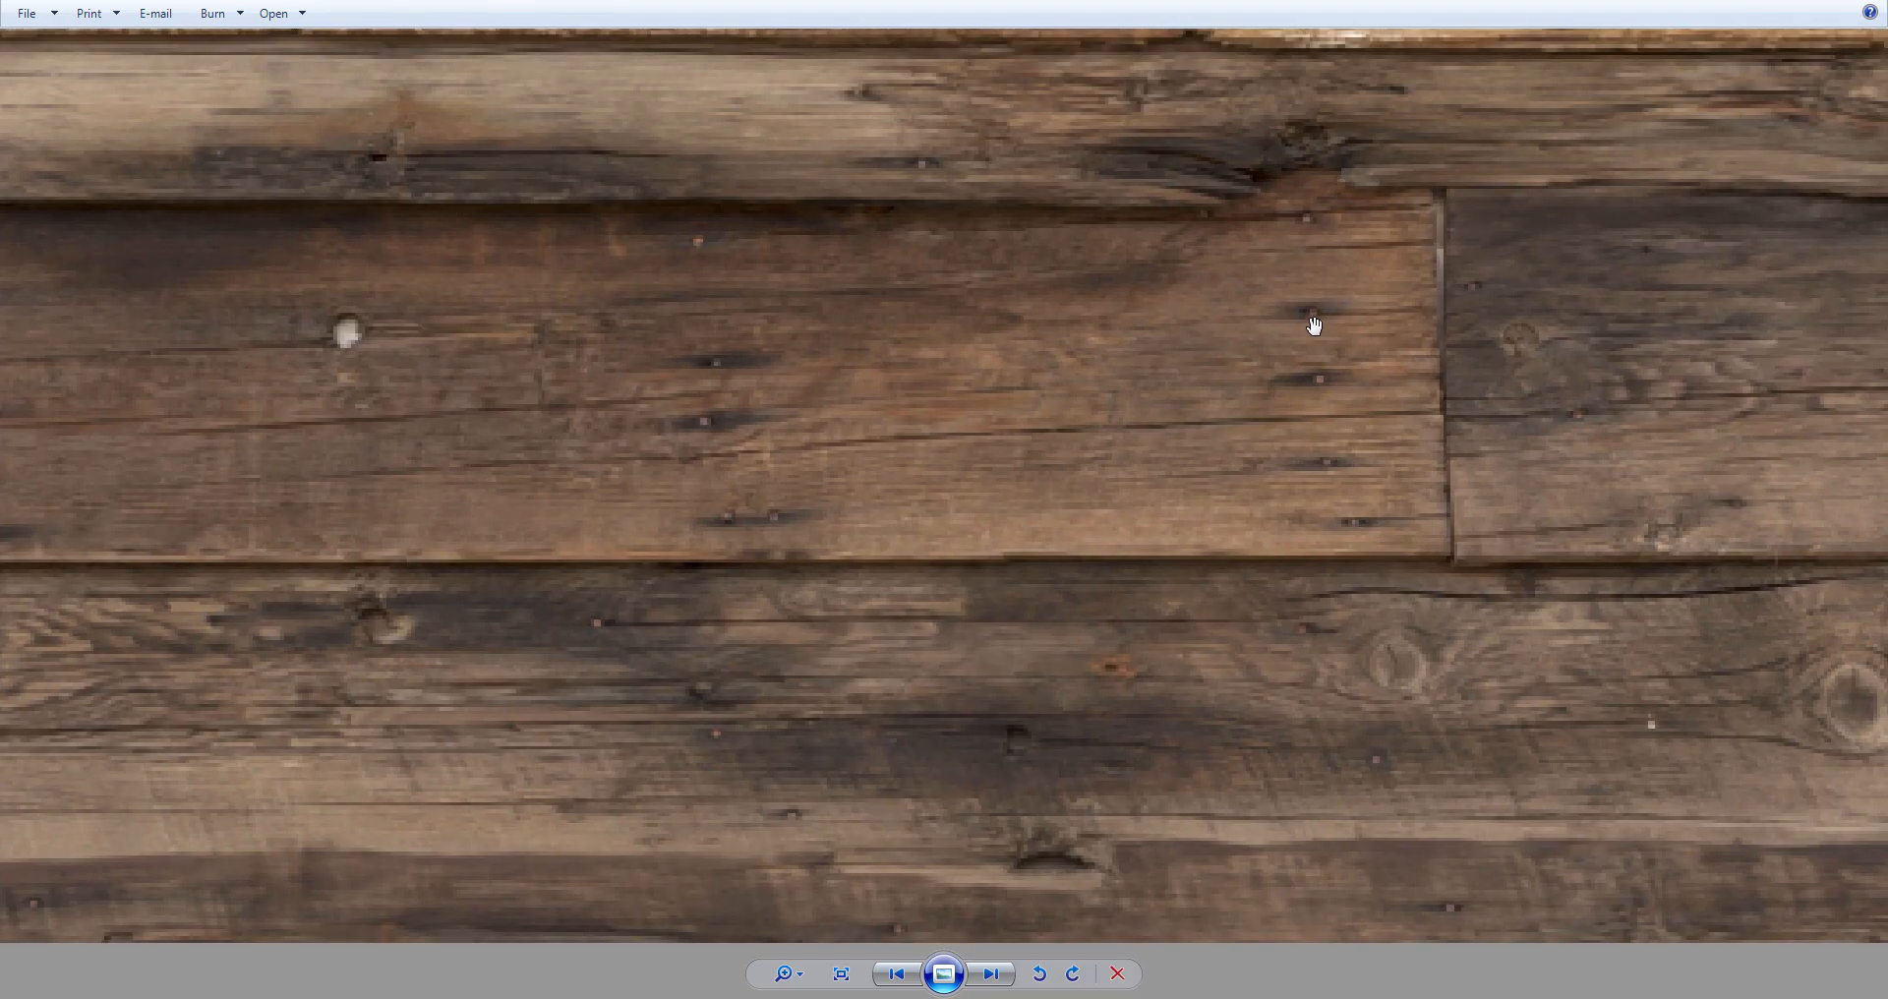
scroll(1279, 487, "down", 2)
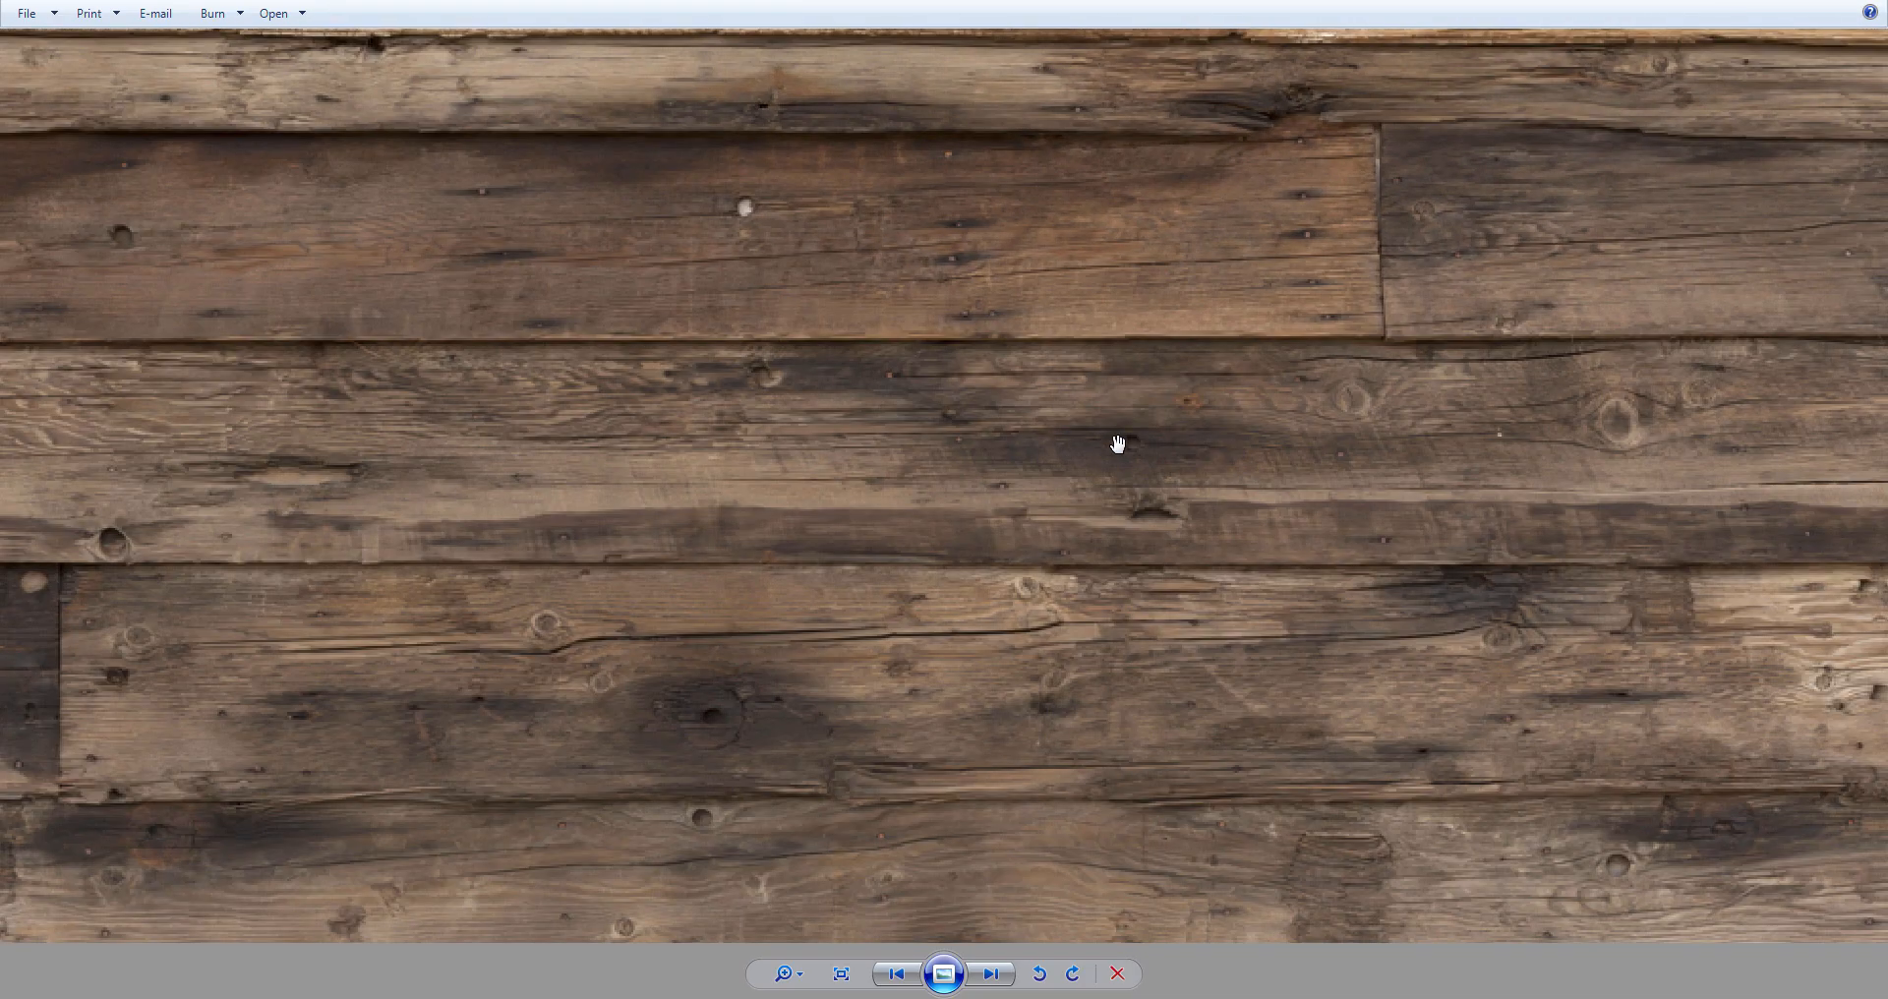
left_click_drag(1117, 442, 1235, 449)
scroll(1170, 424, "down", 1)
scroll(1210, 454, "down", 1)
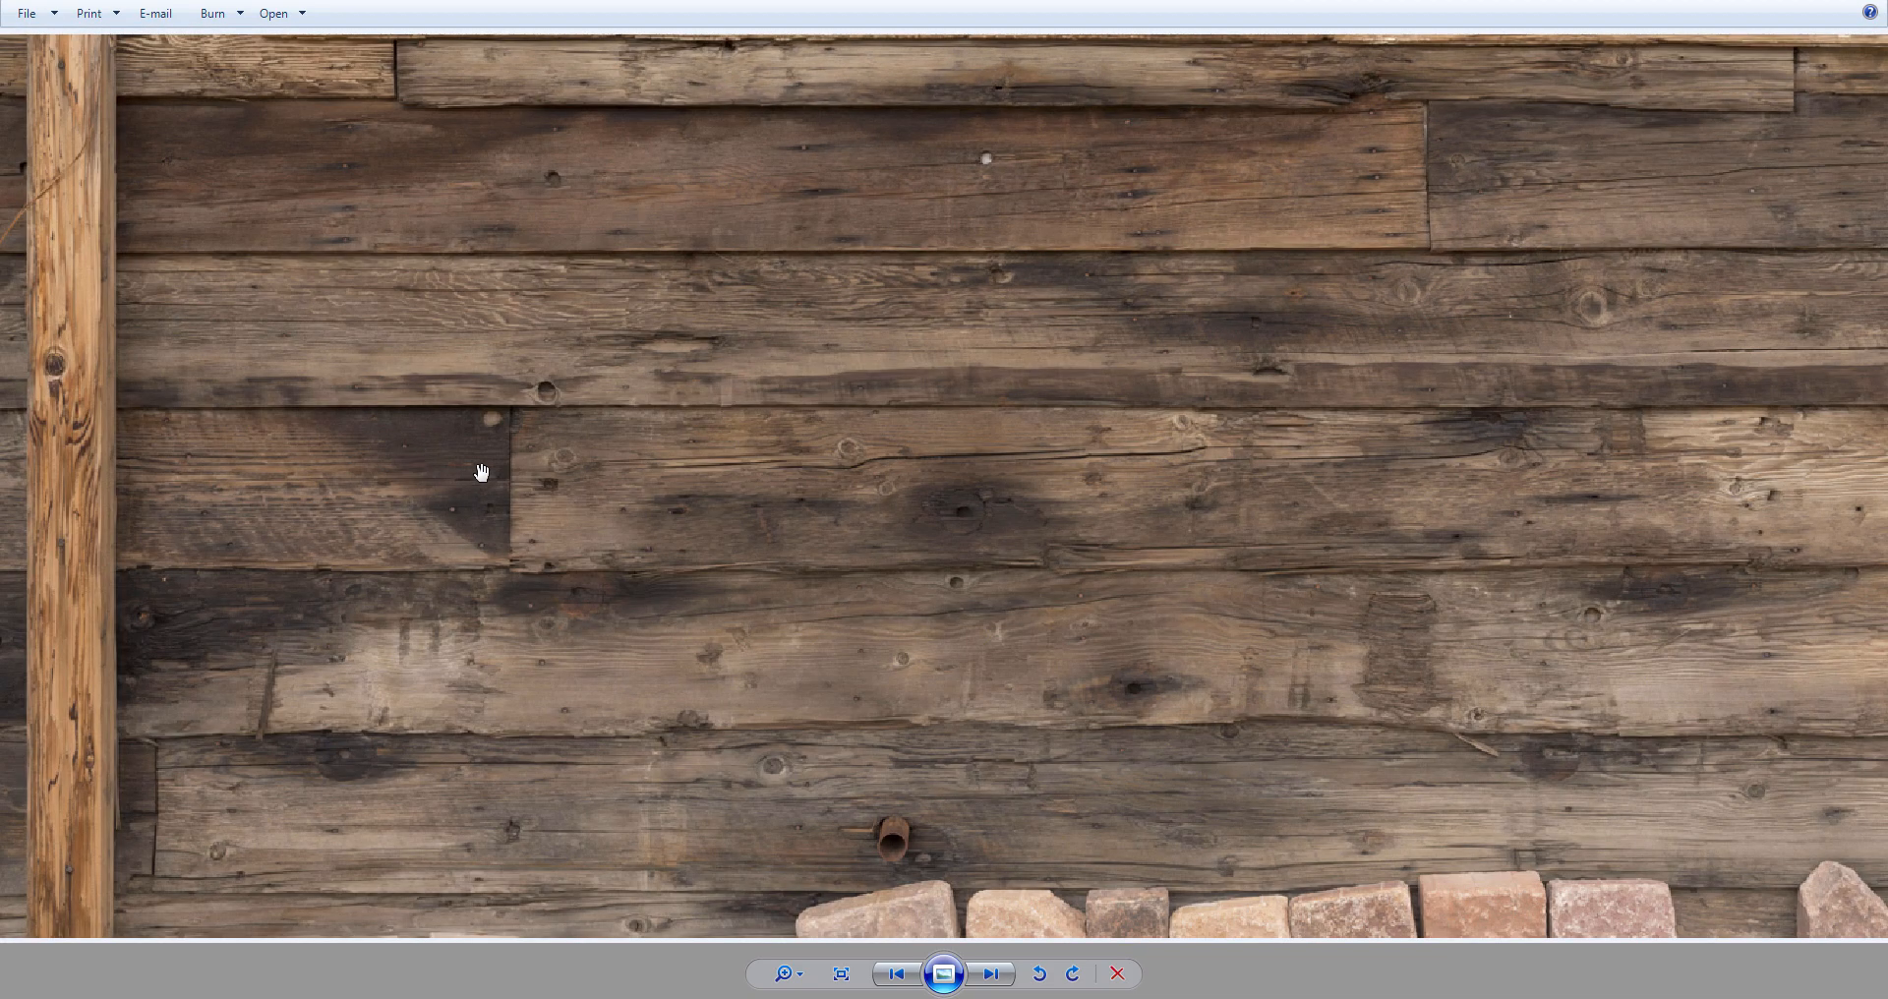
left_click_drag(640, 493, 583, 495)
scroll(452, 477, "down", 1)
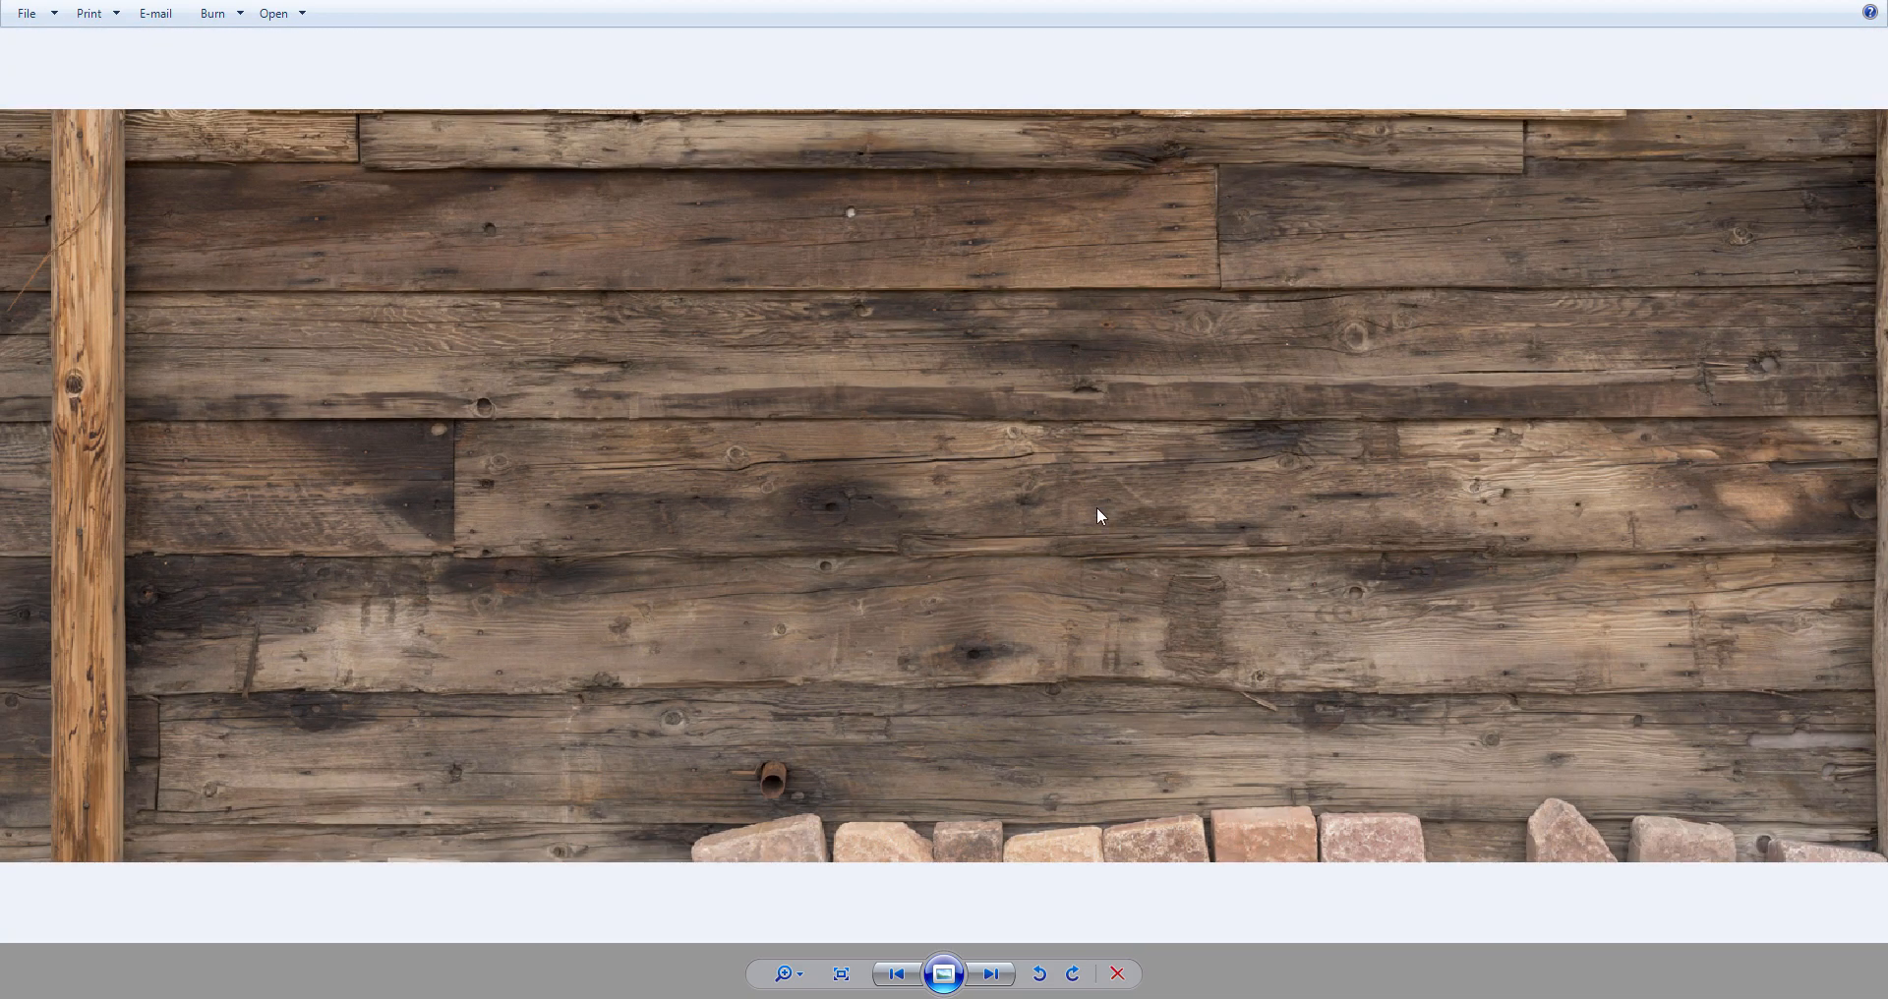
- Examine the knots, long cracks, dark stains and grain direction on the middle planks of the wall
scroll(1328, 356, "up", 1)
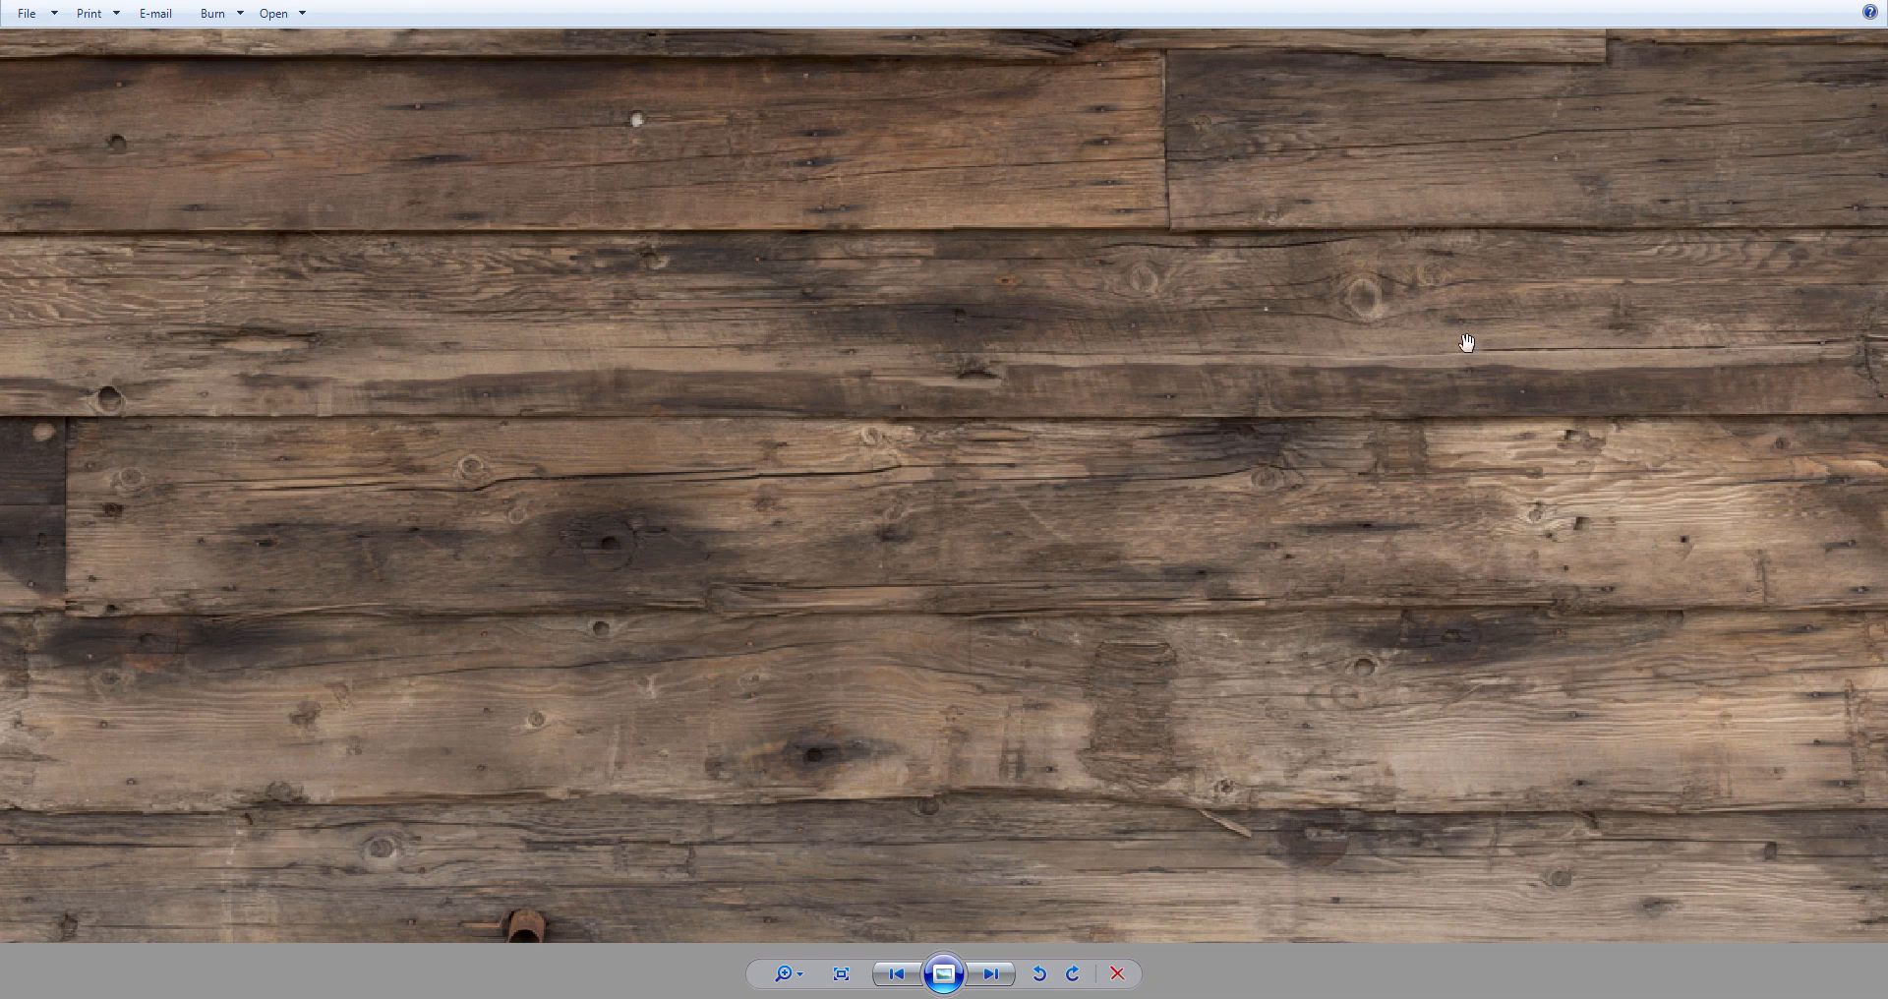
left_click_drag(1462, 342, 1203, 376)
scroll(1476, 340, "up", 1)
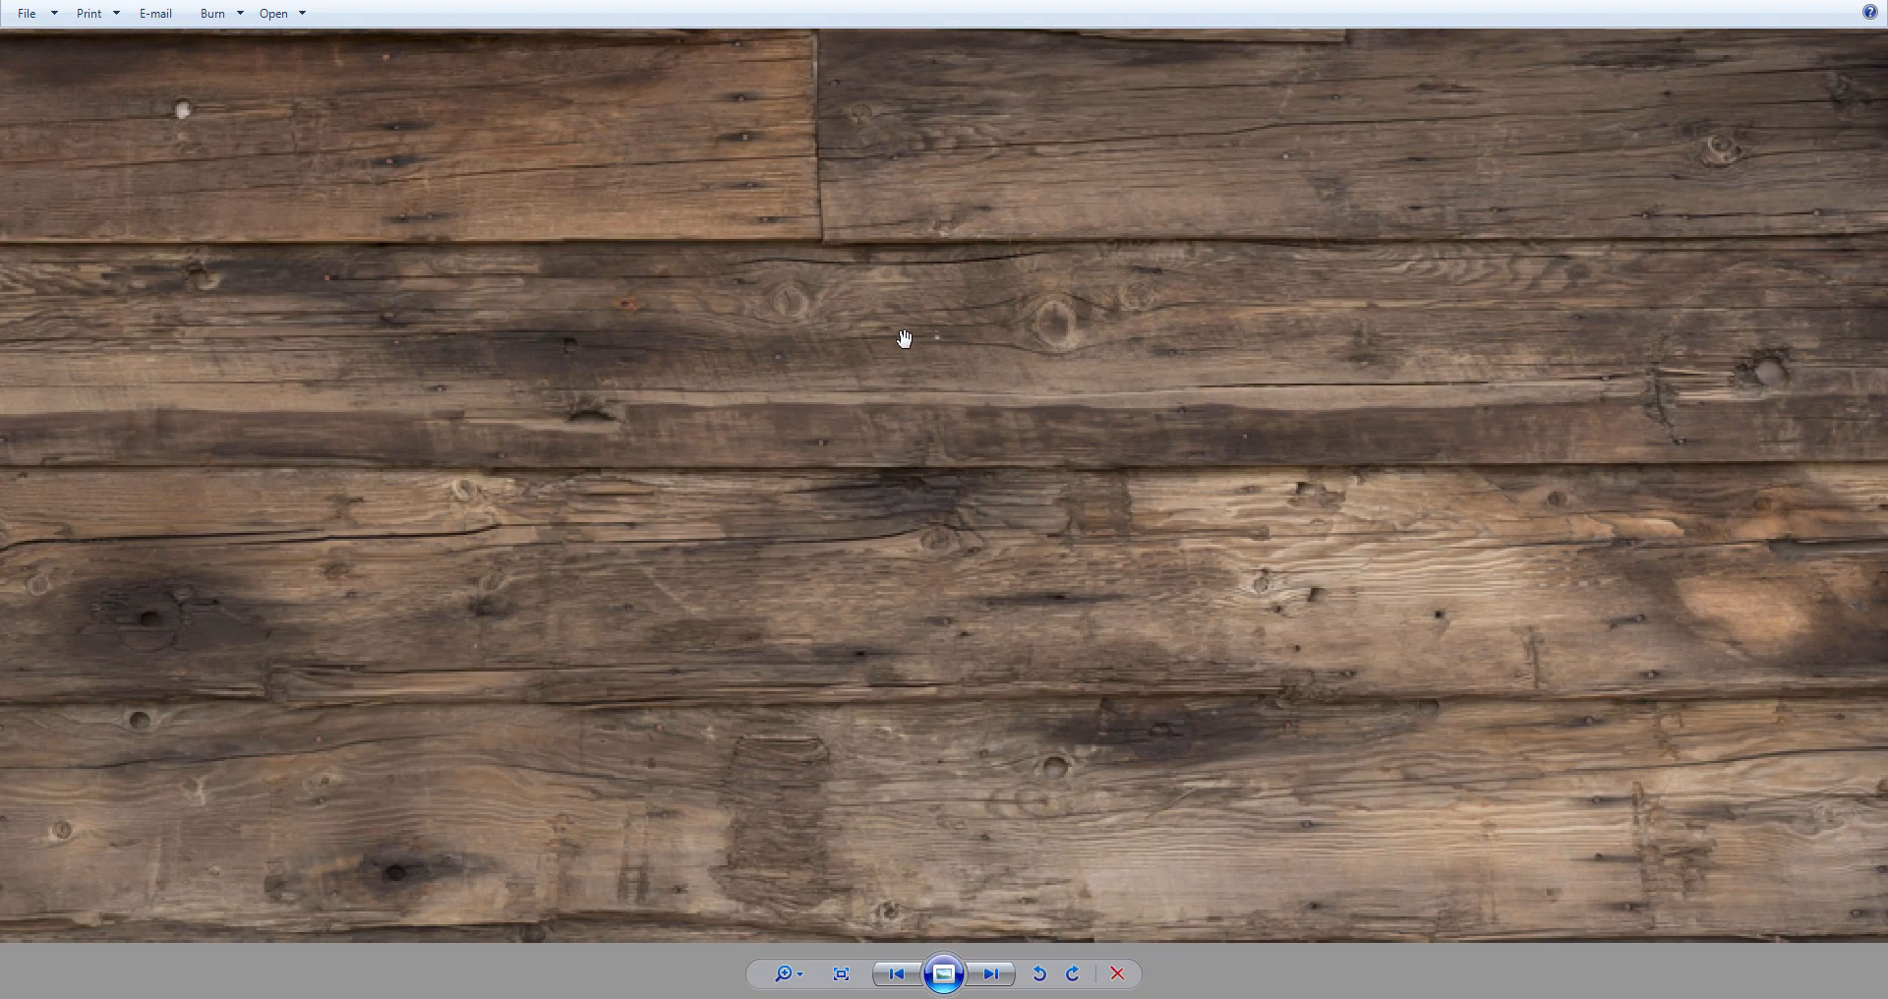
left_click_drag(906, 337, 1171, 383)
scroll(1131, 387, "down", 1)
left_click_drag(522, 380, 699, 401)
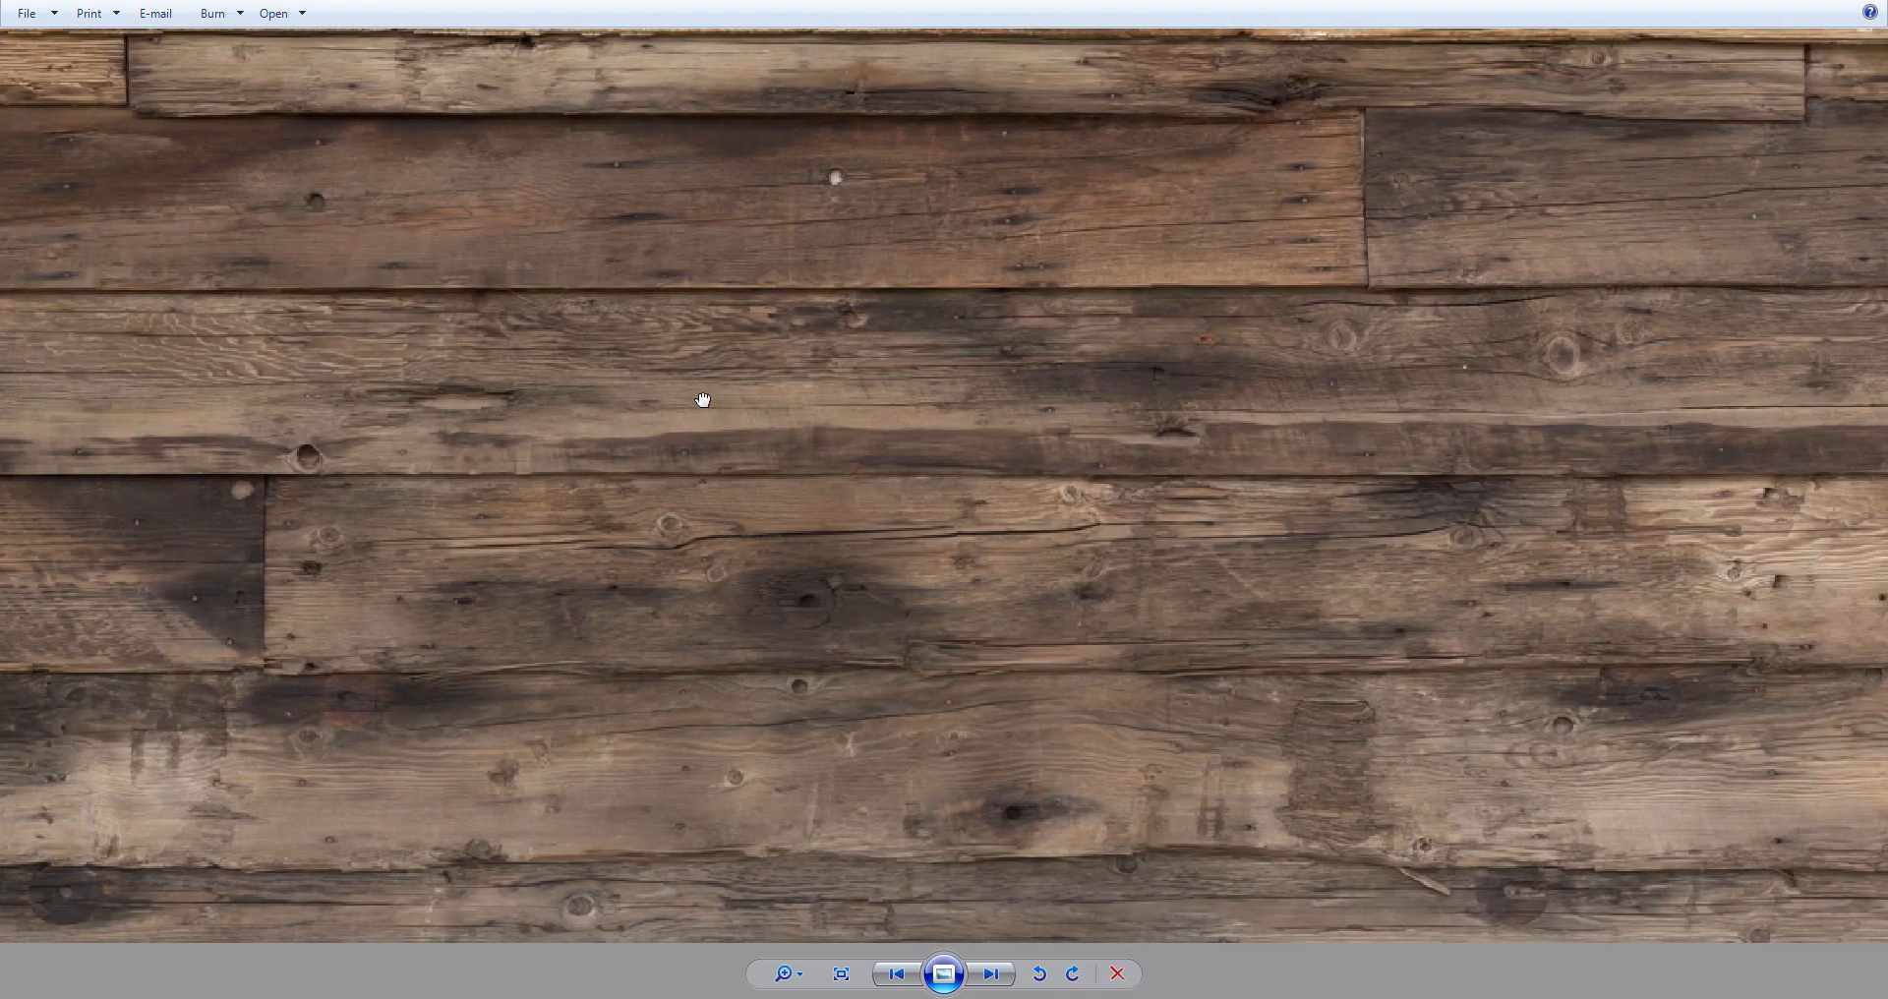
scroll(728, 433, "down", 1)
scroll(942, 451, "down", 1)
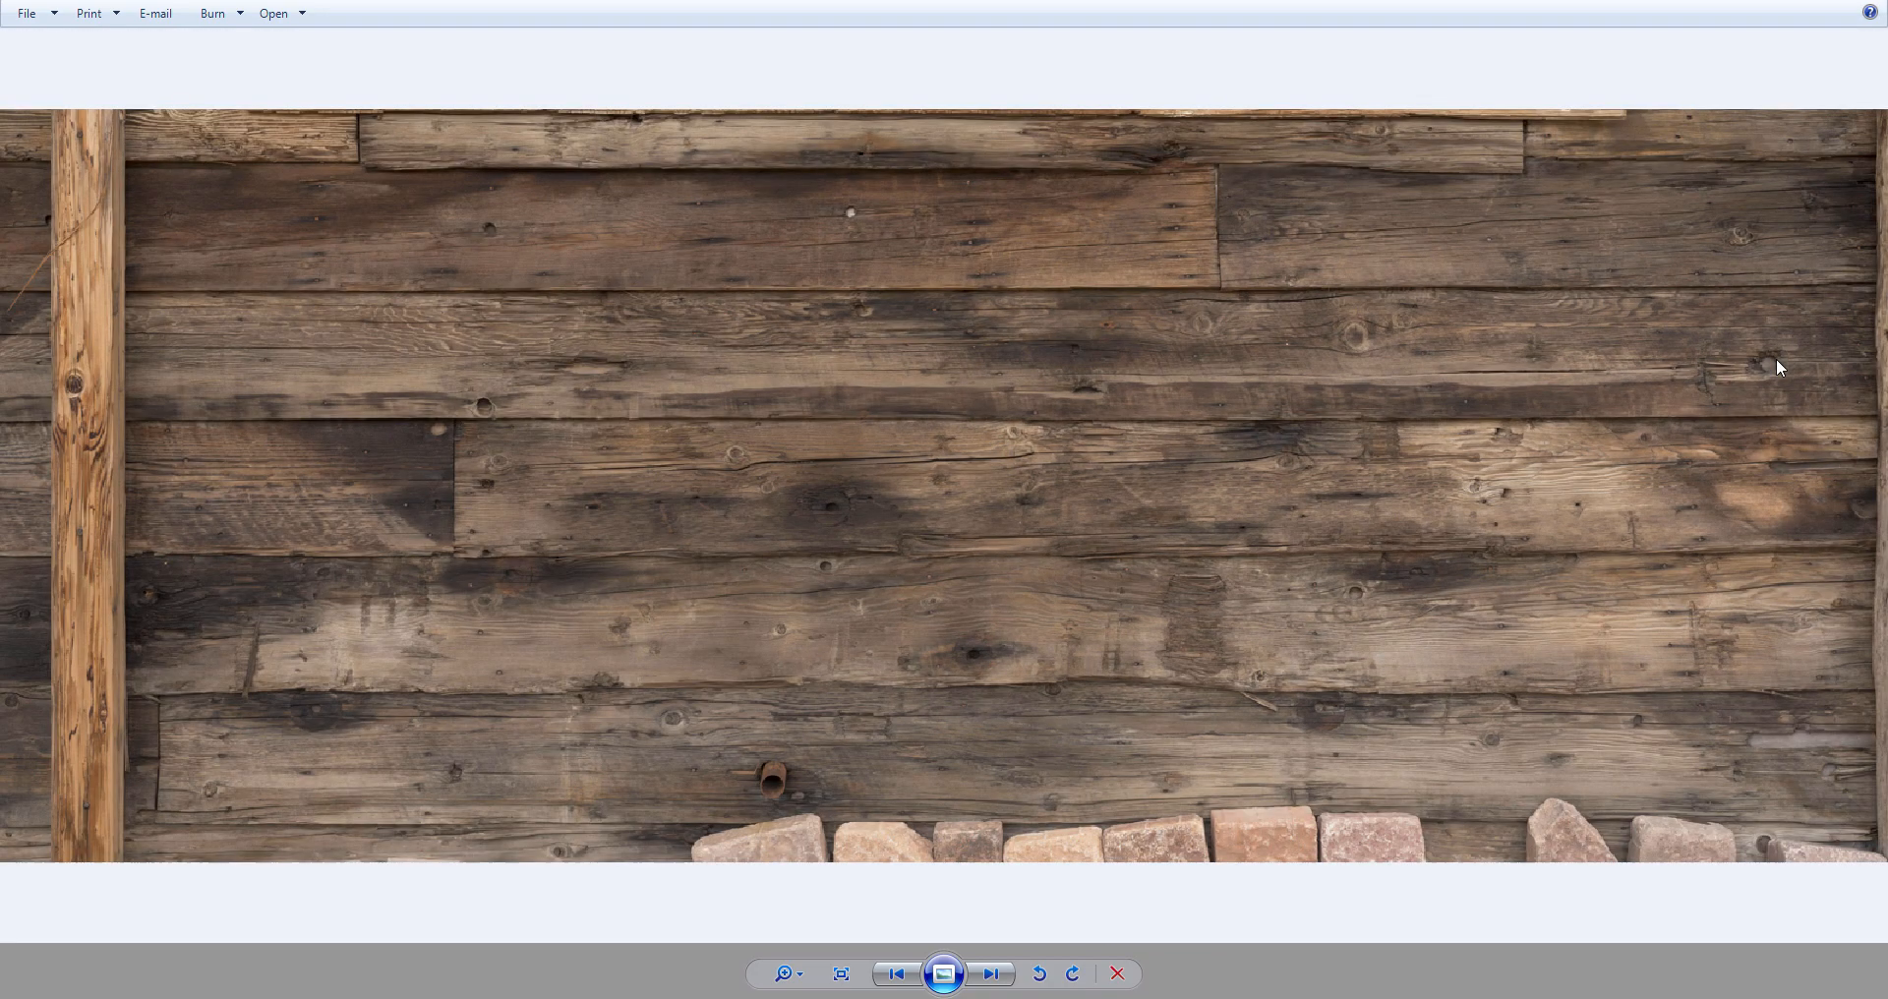
scroll(356, 297, "up", 1)
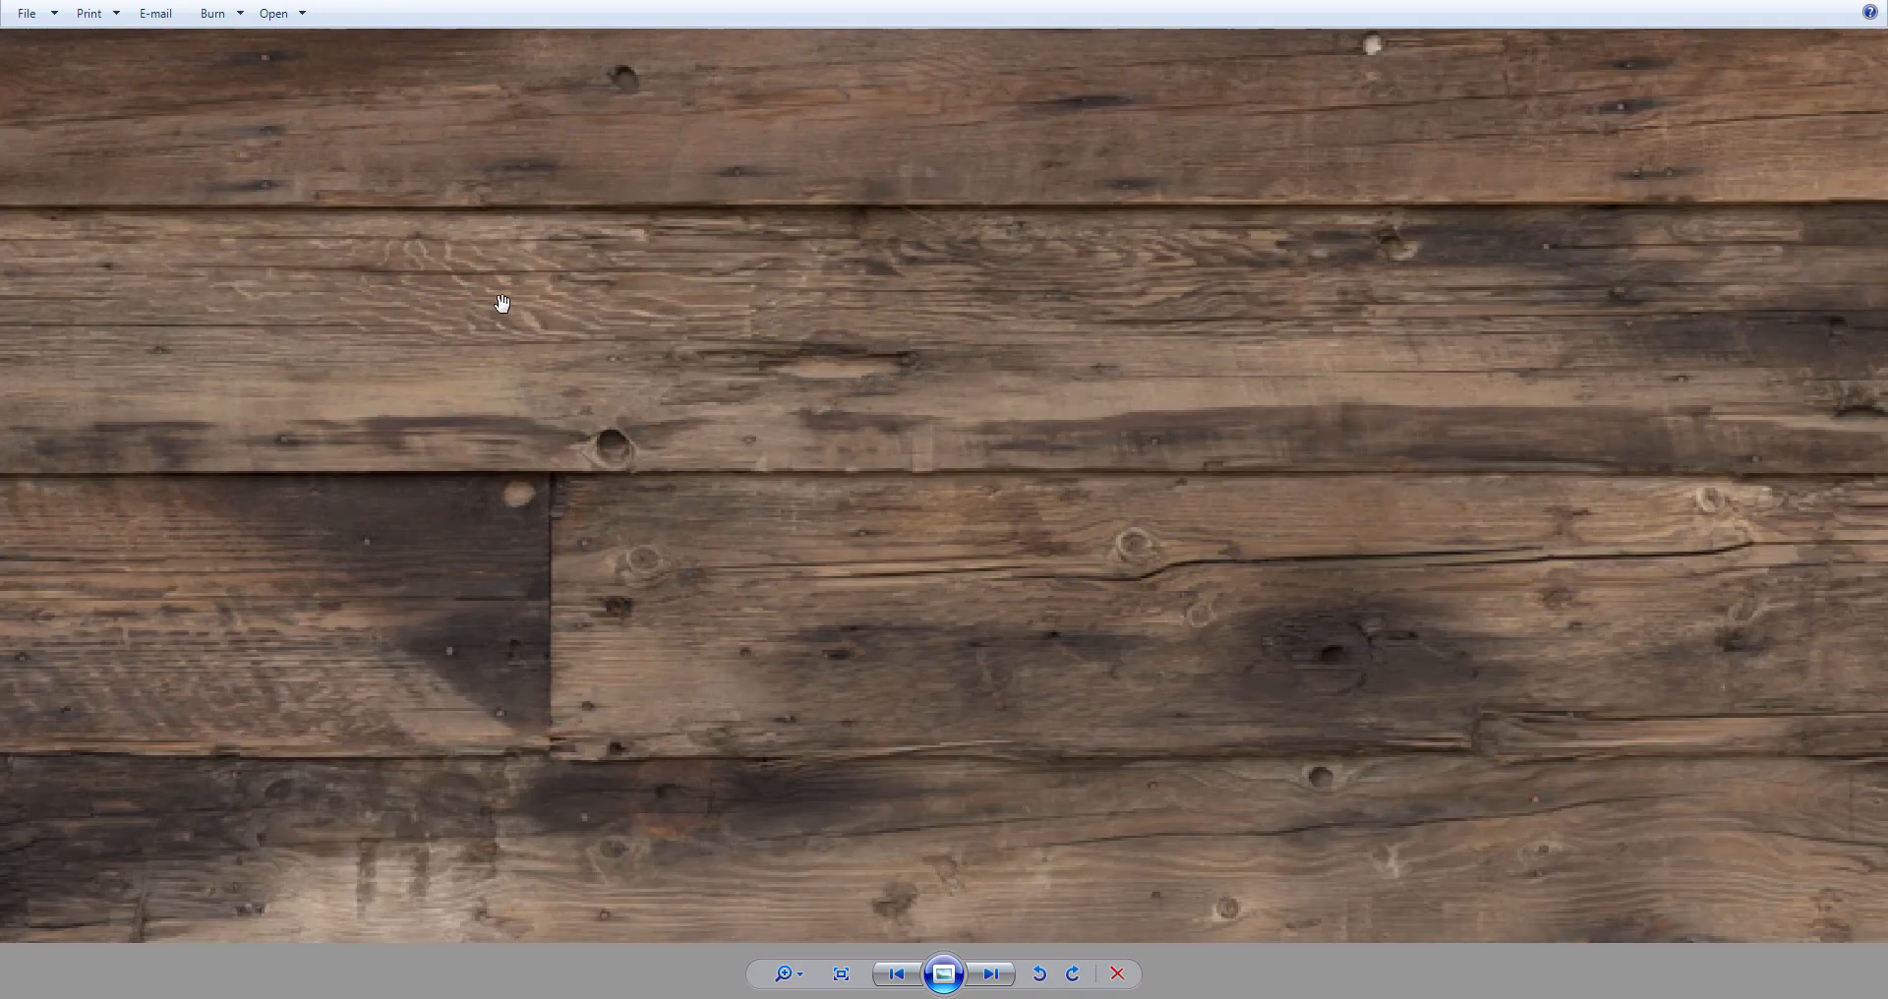
left_click_drag(227, 250, 422, 329)
scroll(978, 393, "down", 2)
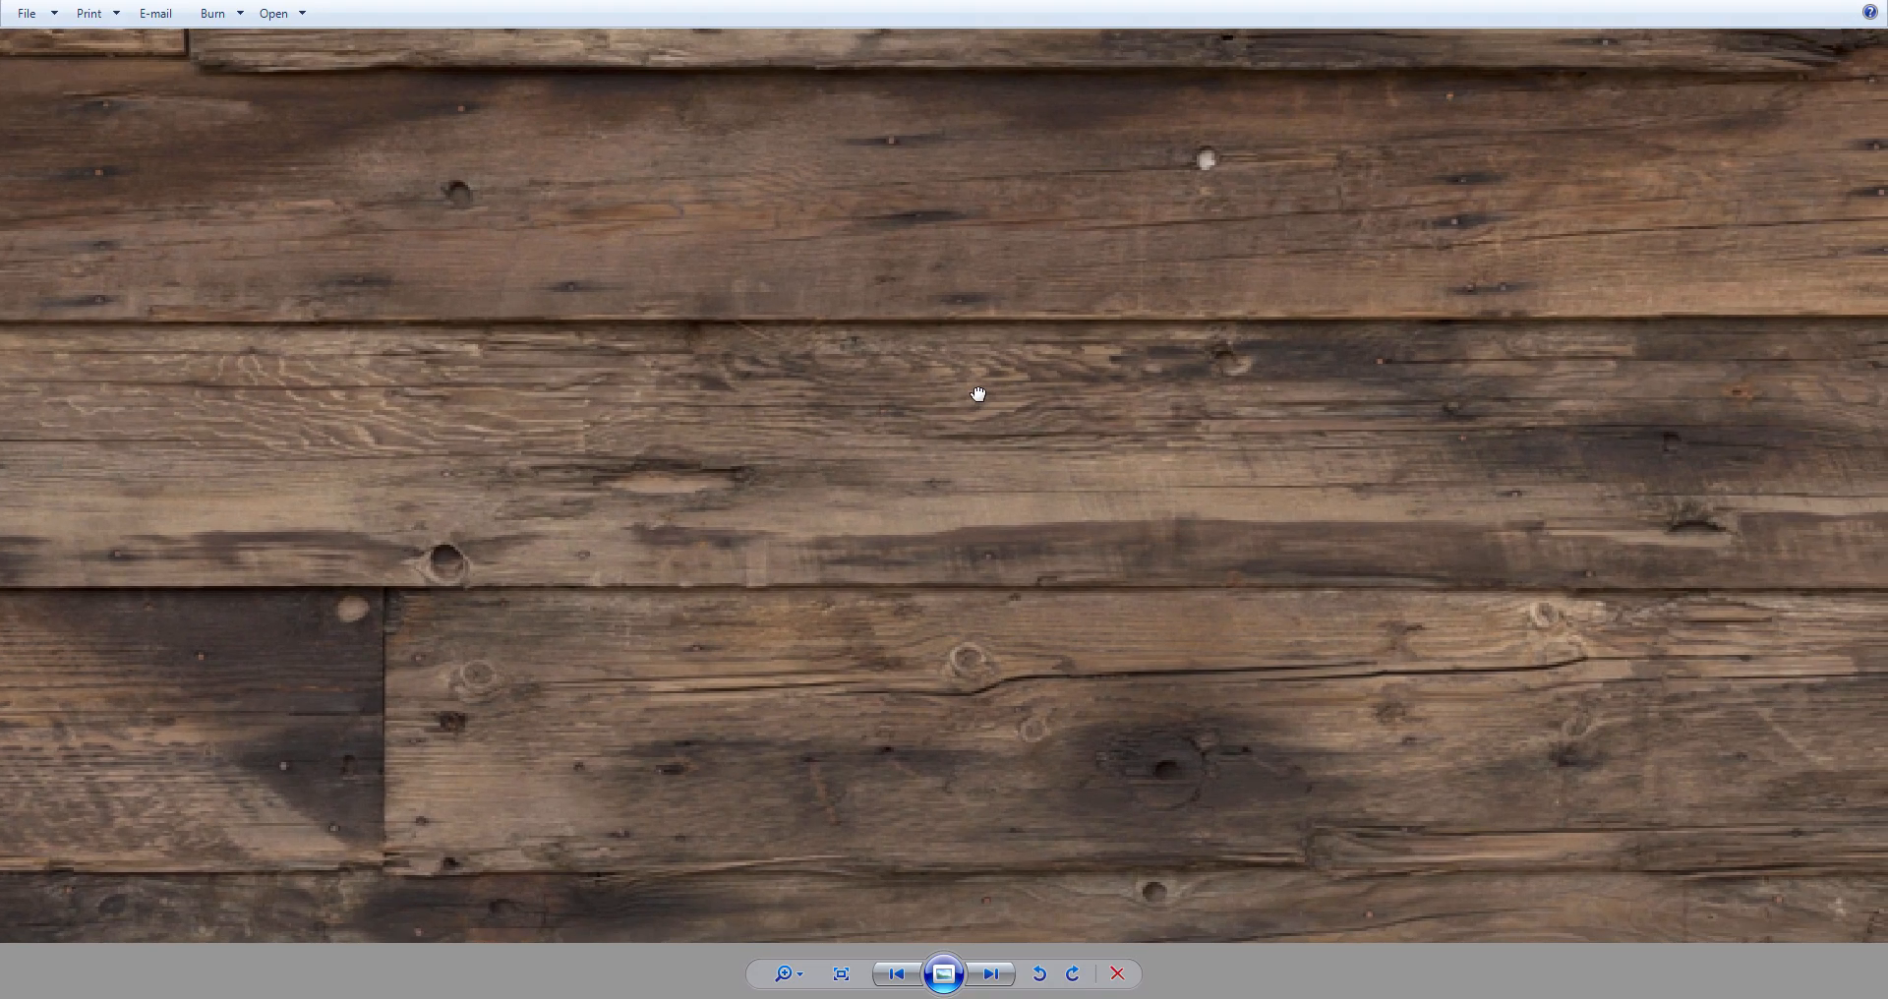
scroll(1146, 359, "up", 1)
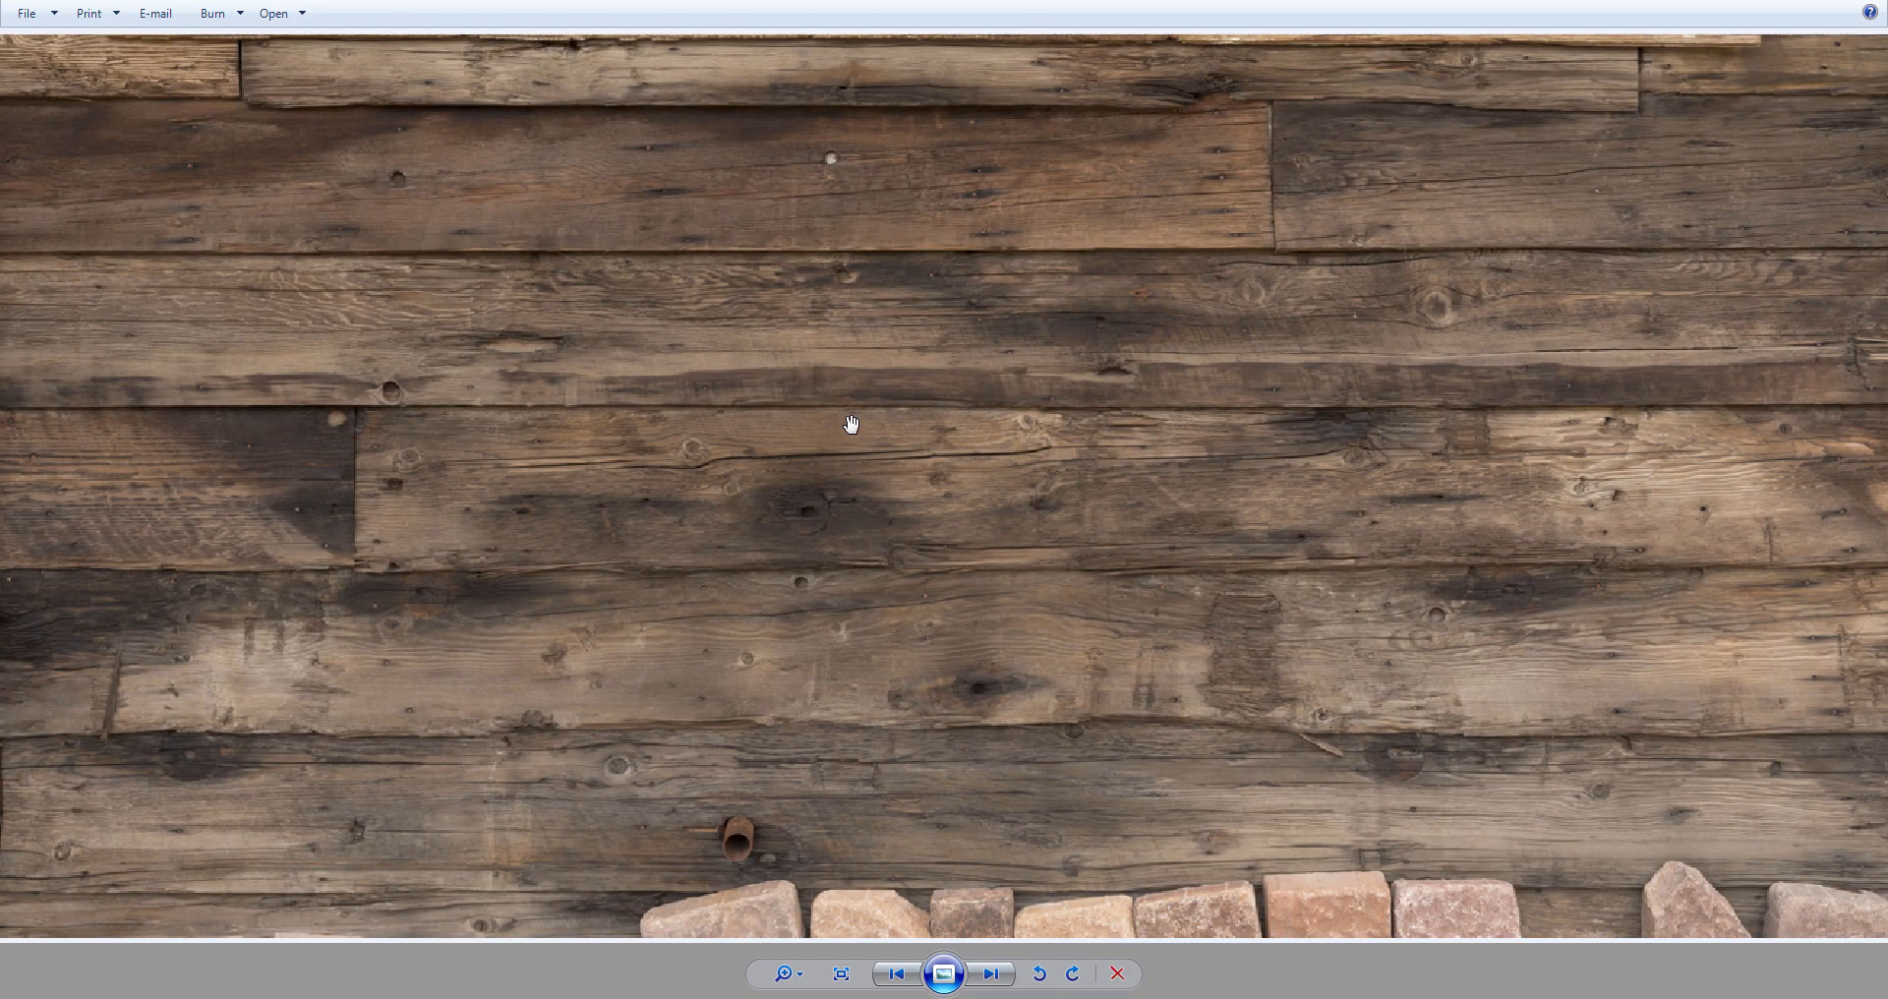
scroll(854, 420, "down", 3)
scroll(883, 431, "up", 2)
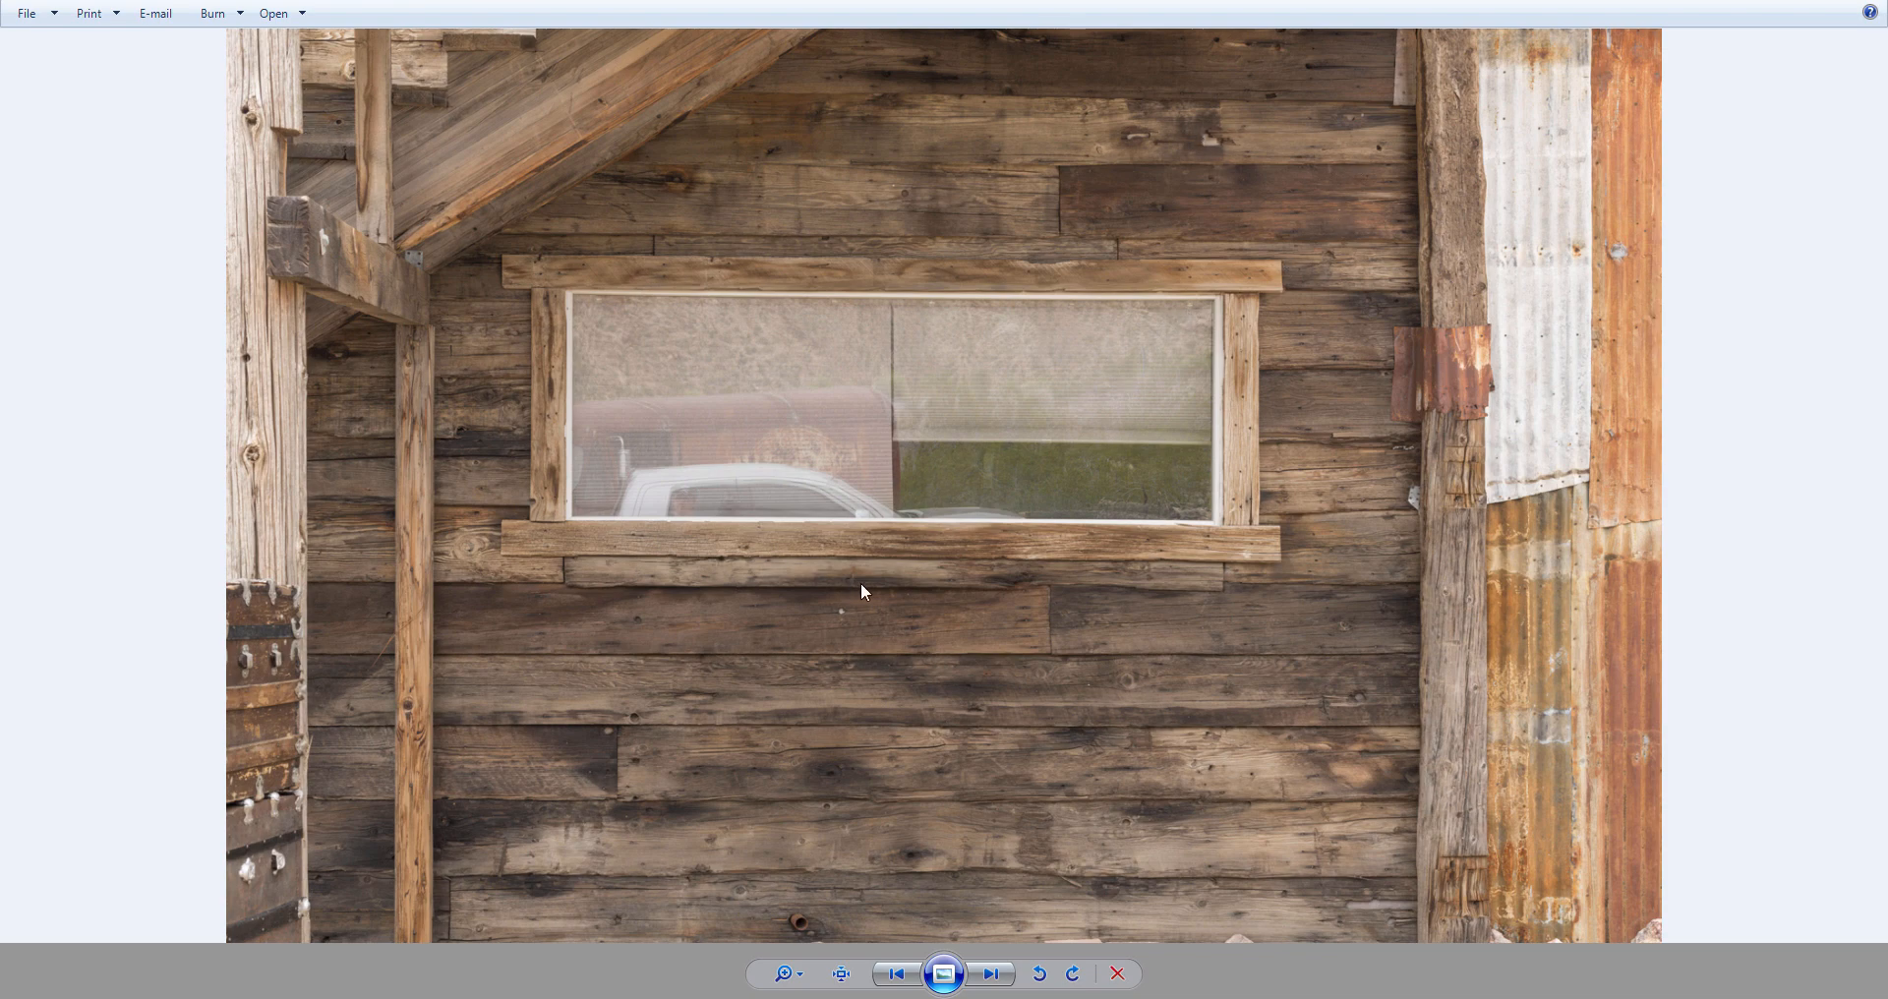
- Compare the photo of the plank wall with a window to the close-up of grey cracked wood, examining the cracks
key("Right")
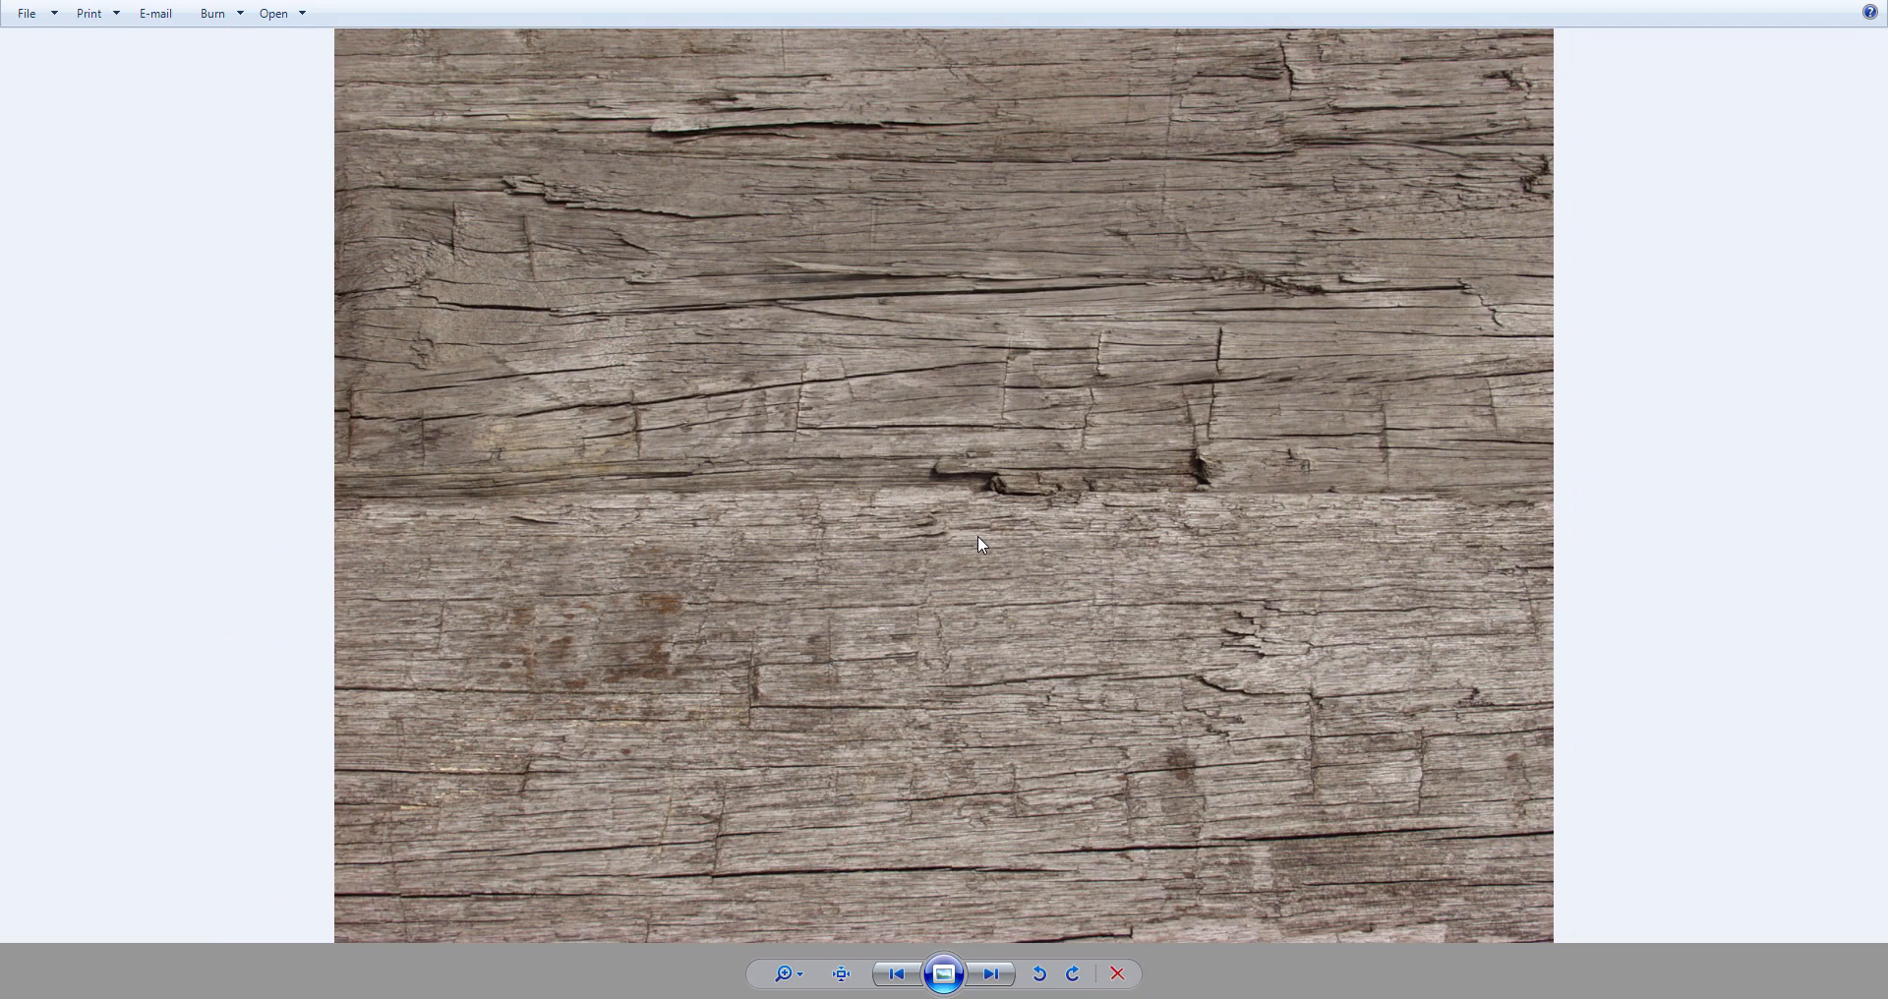
key("Left")
key("Right")
scroll(999, 308, "up", 1)
scroll(1043, 325, "up", 1)
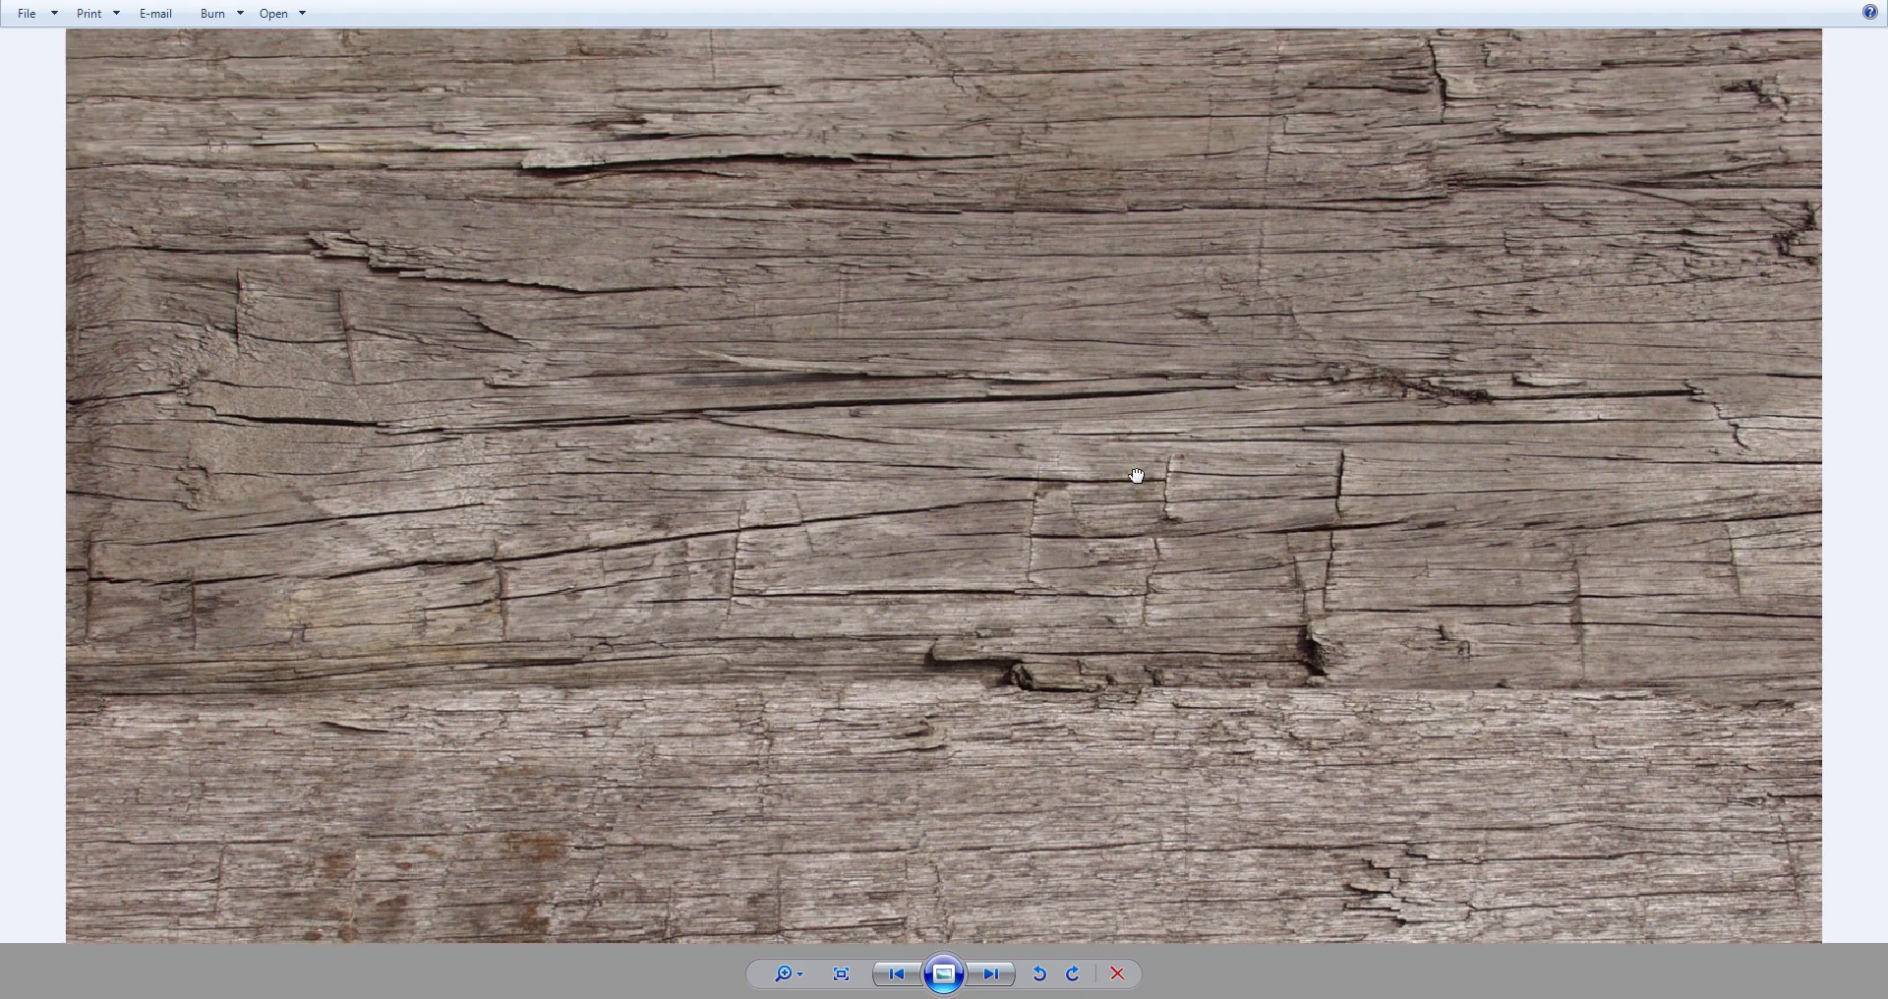
scroll(1362, 345, "down", 2)
key("Left")
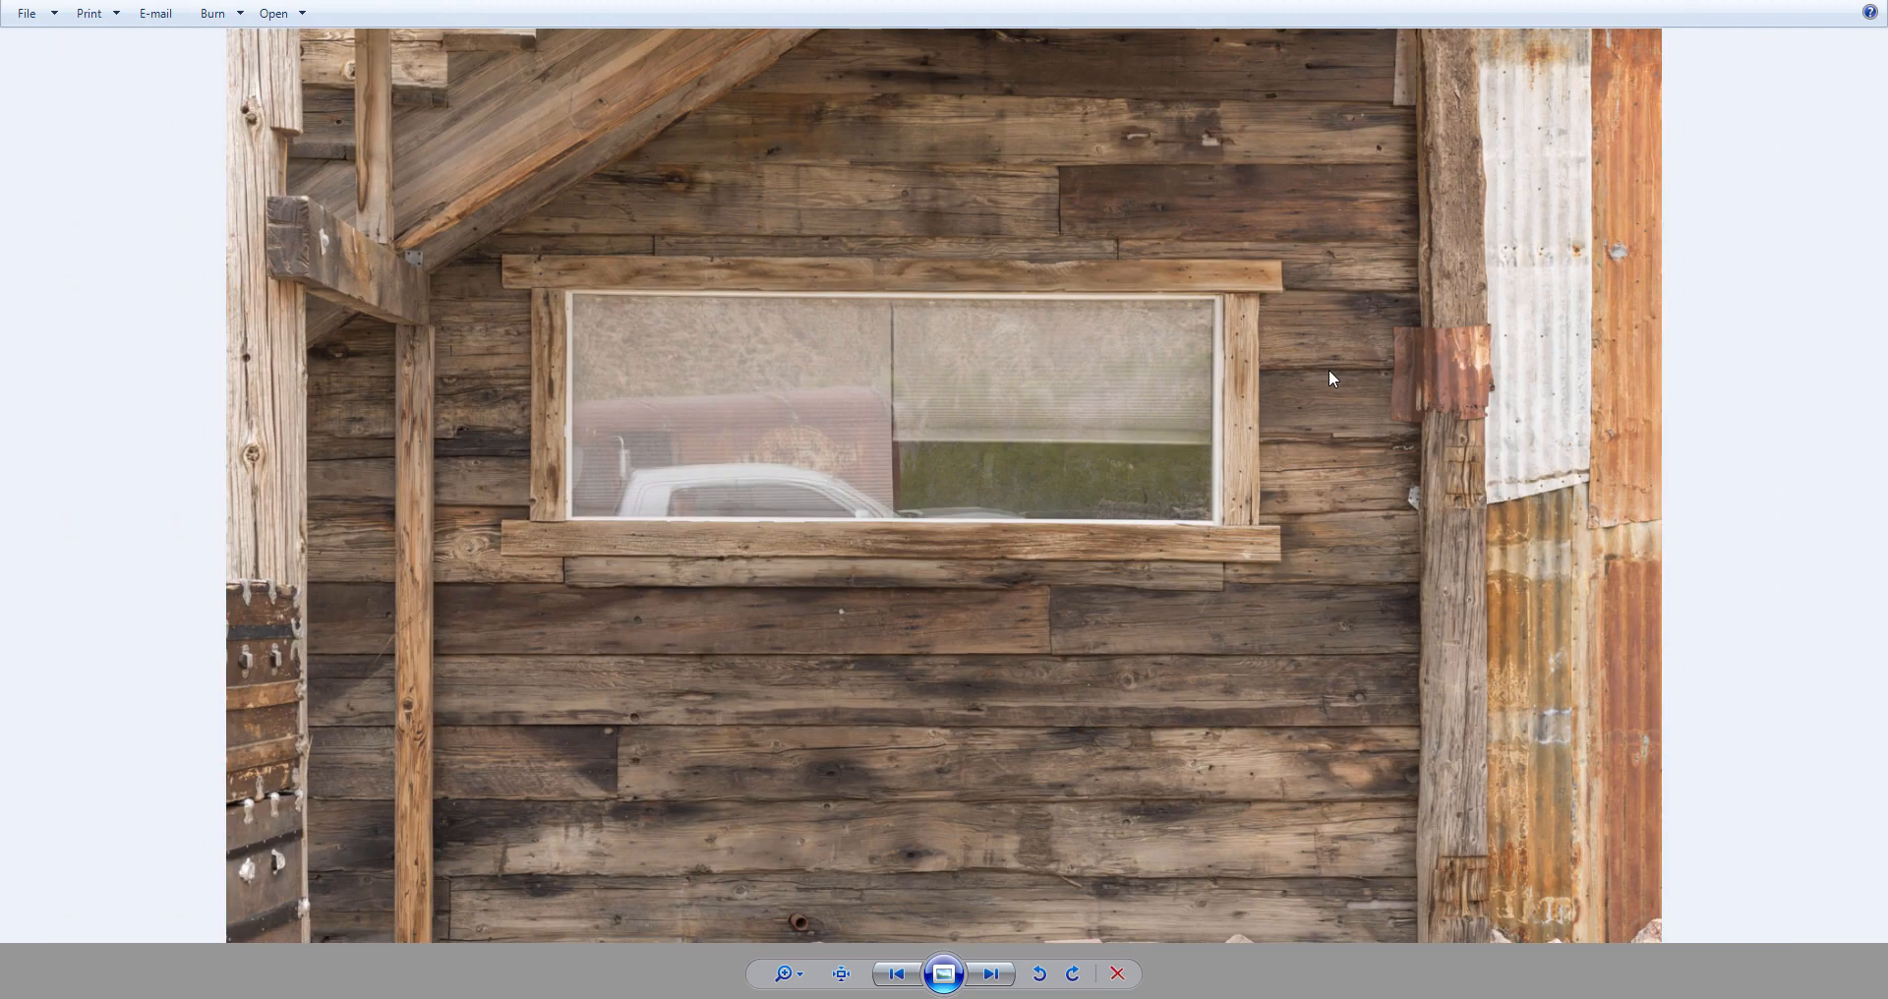
key("Right")
scroll(1058, 365, "up", 1)
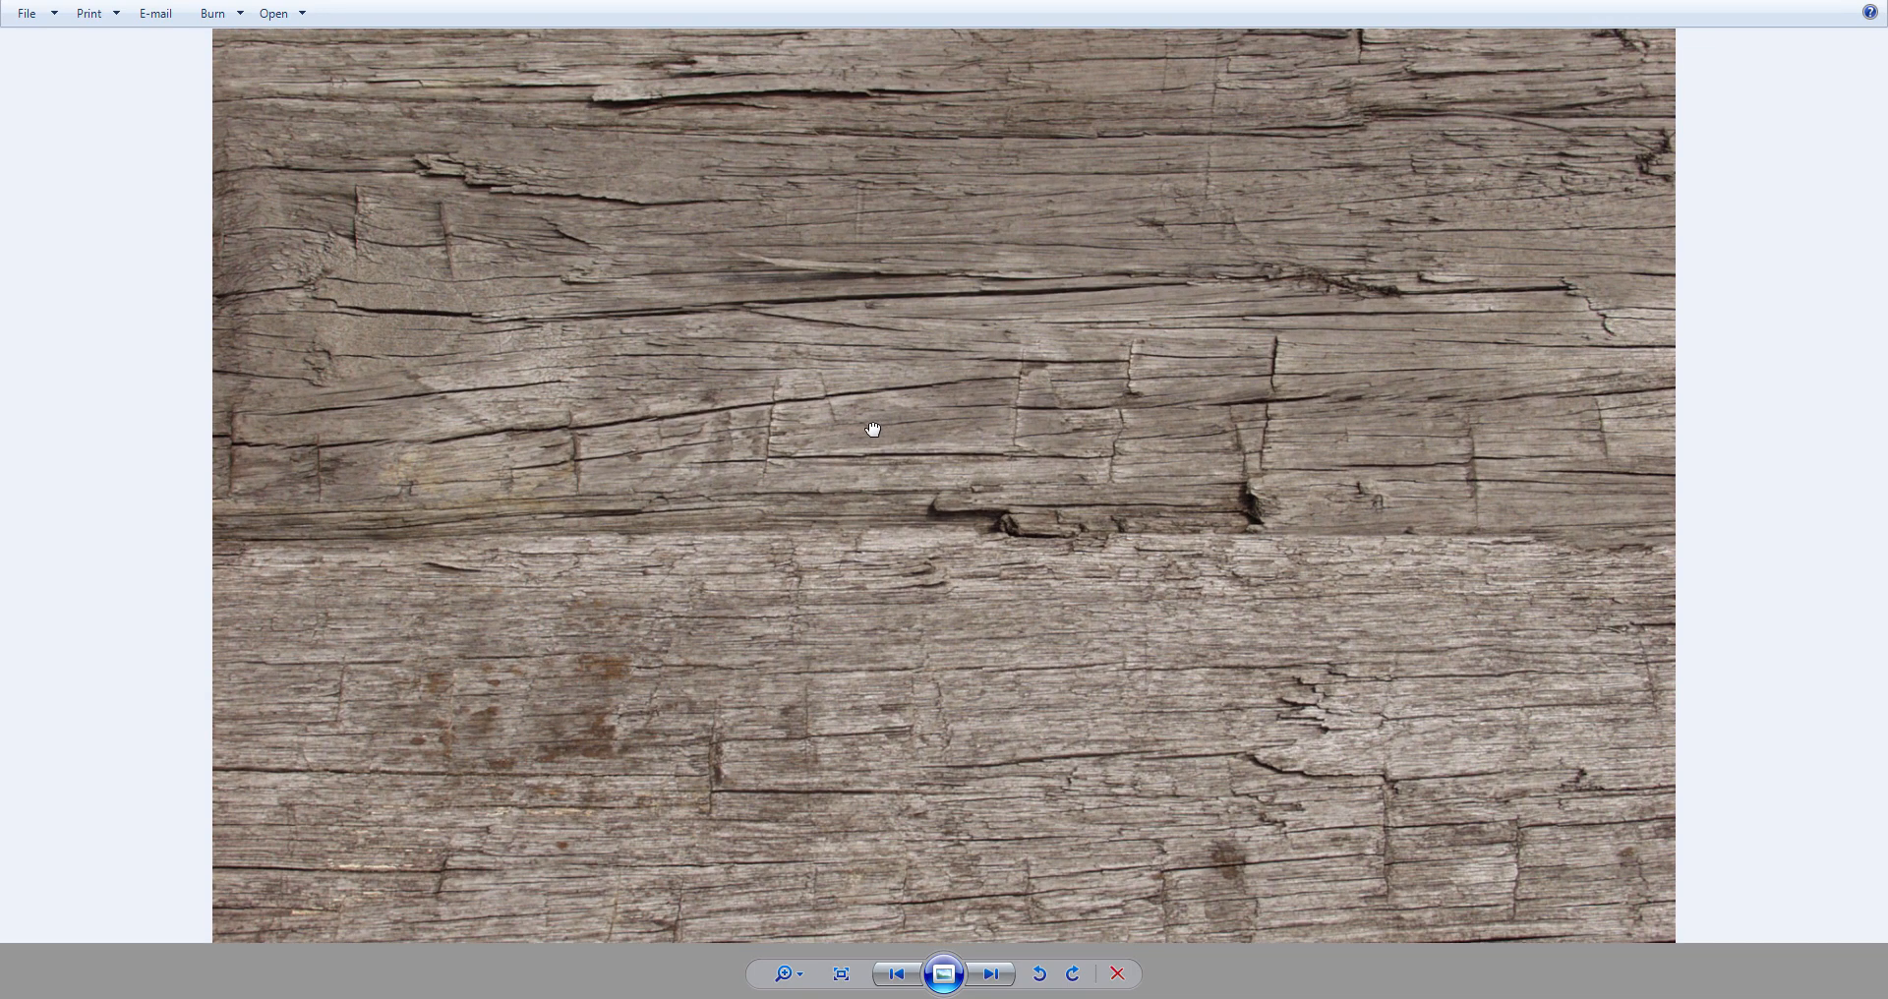
left_click_drag(875, 430, 853, 451)
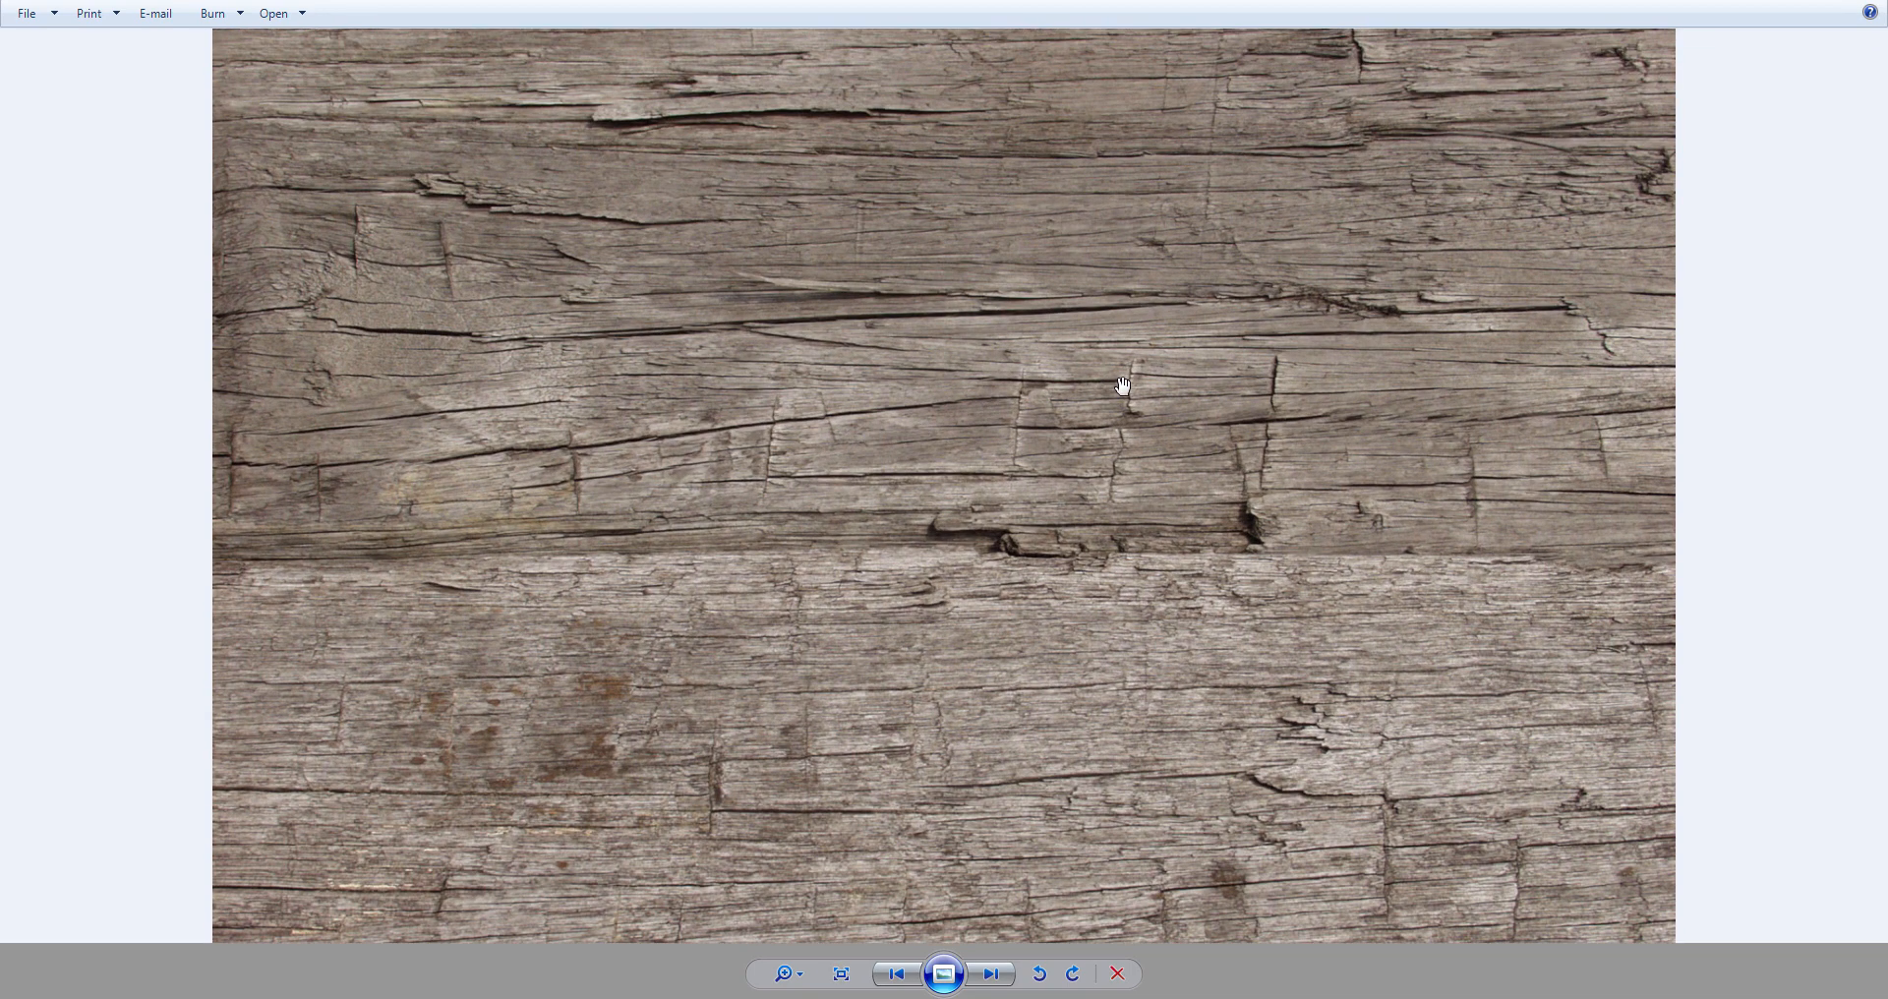
- Compare the tones and surface detail of the windowed wall's lower planks with those of the grey cracked wood
key("Left")
scroll(1035, 737, "up", 1)
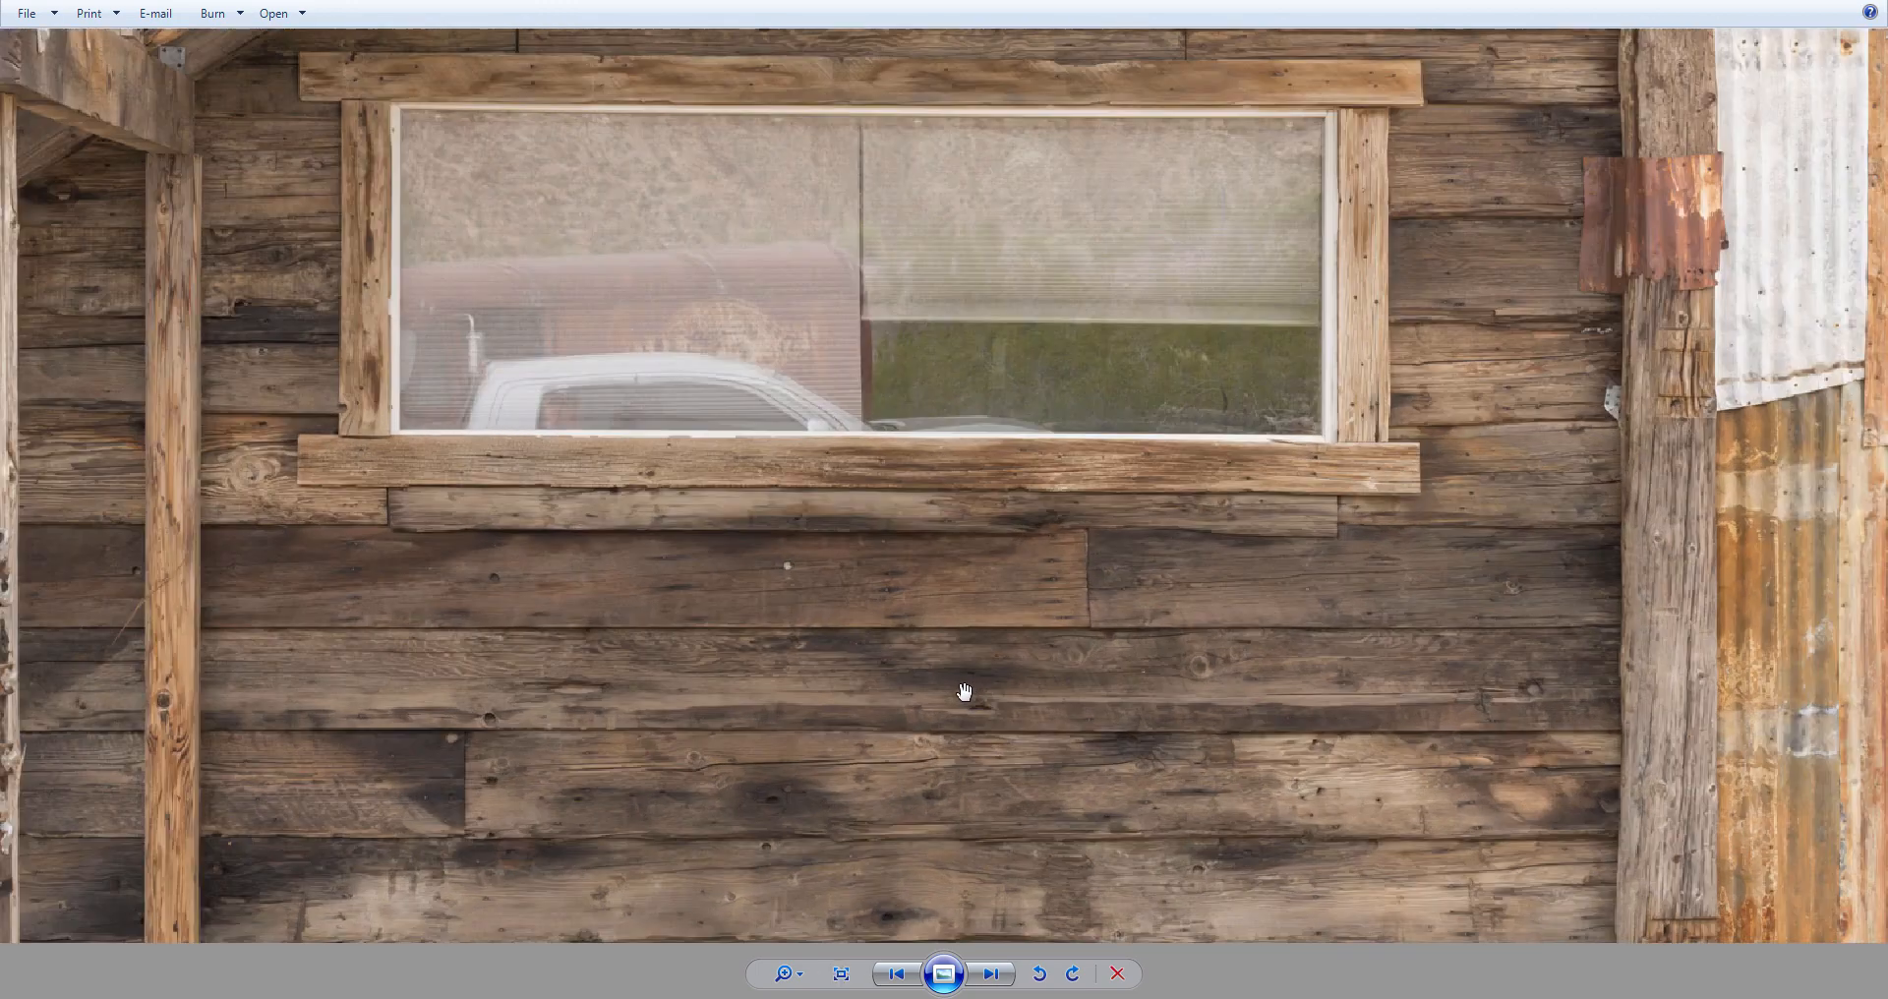
key("Right")
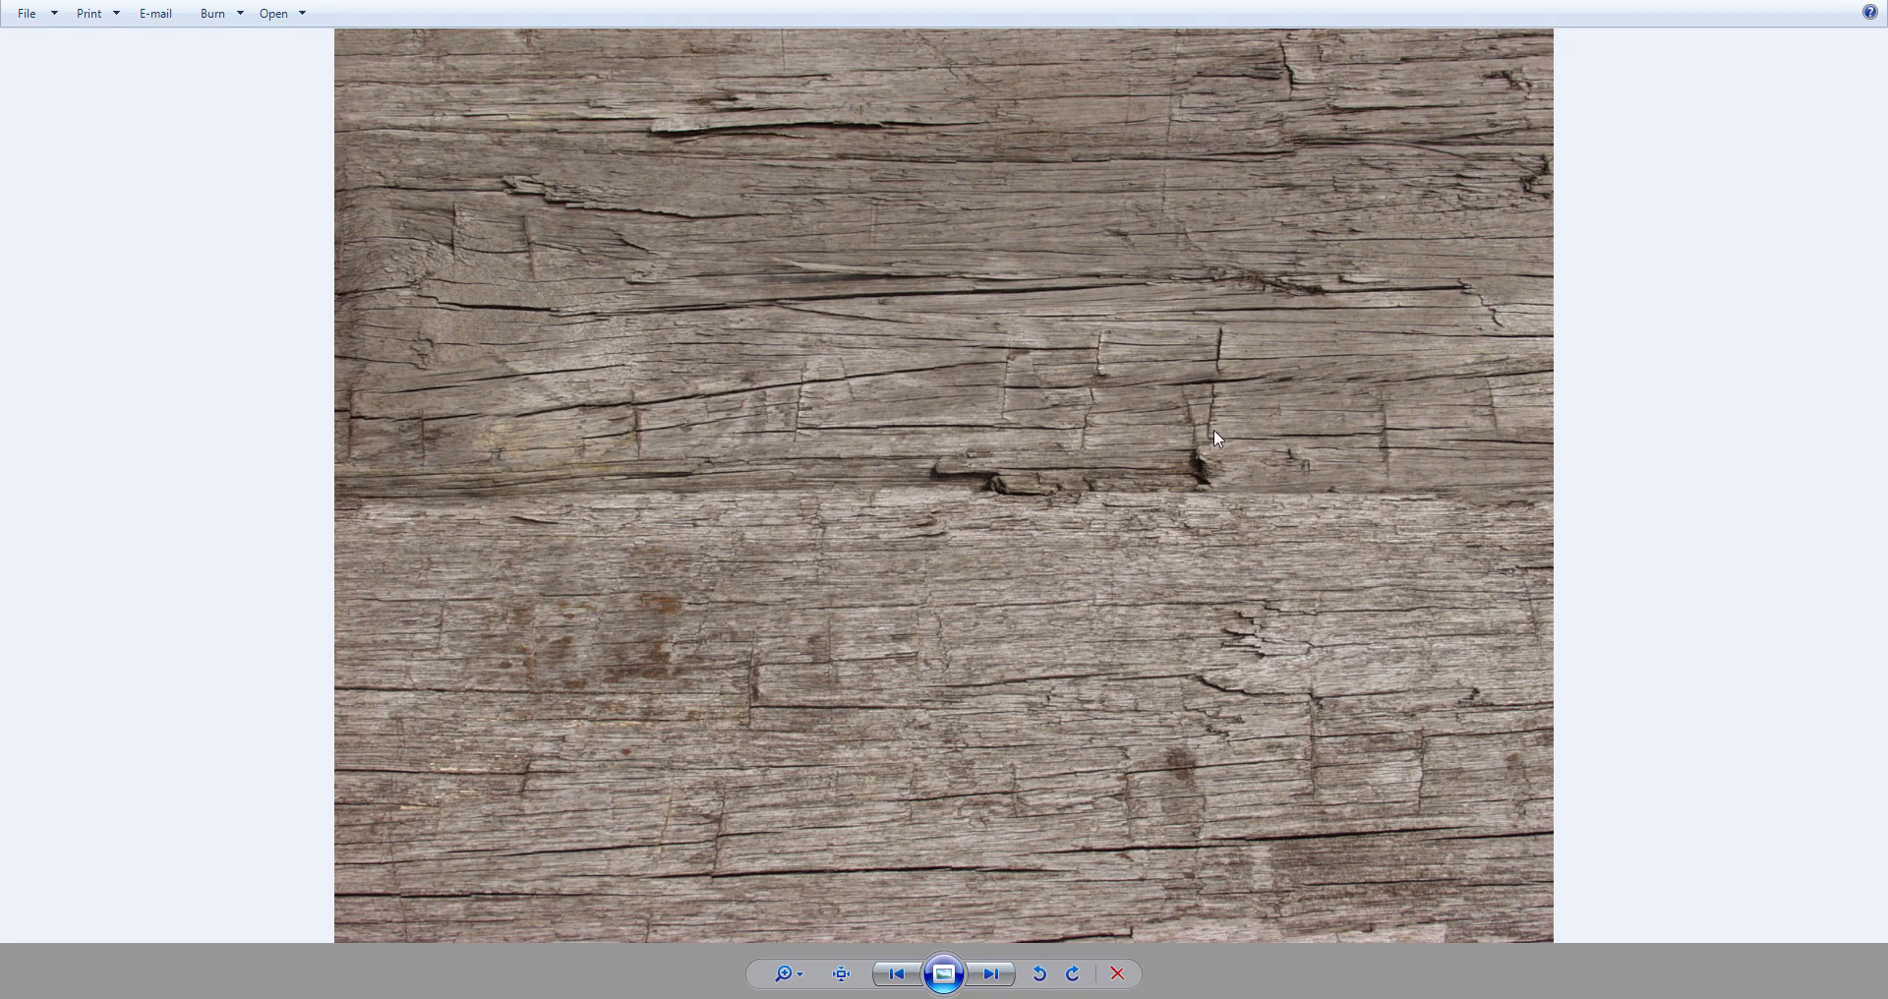
key("Left")
scroll(1082, 744, "up", 2)
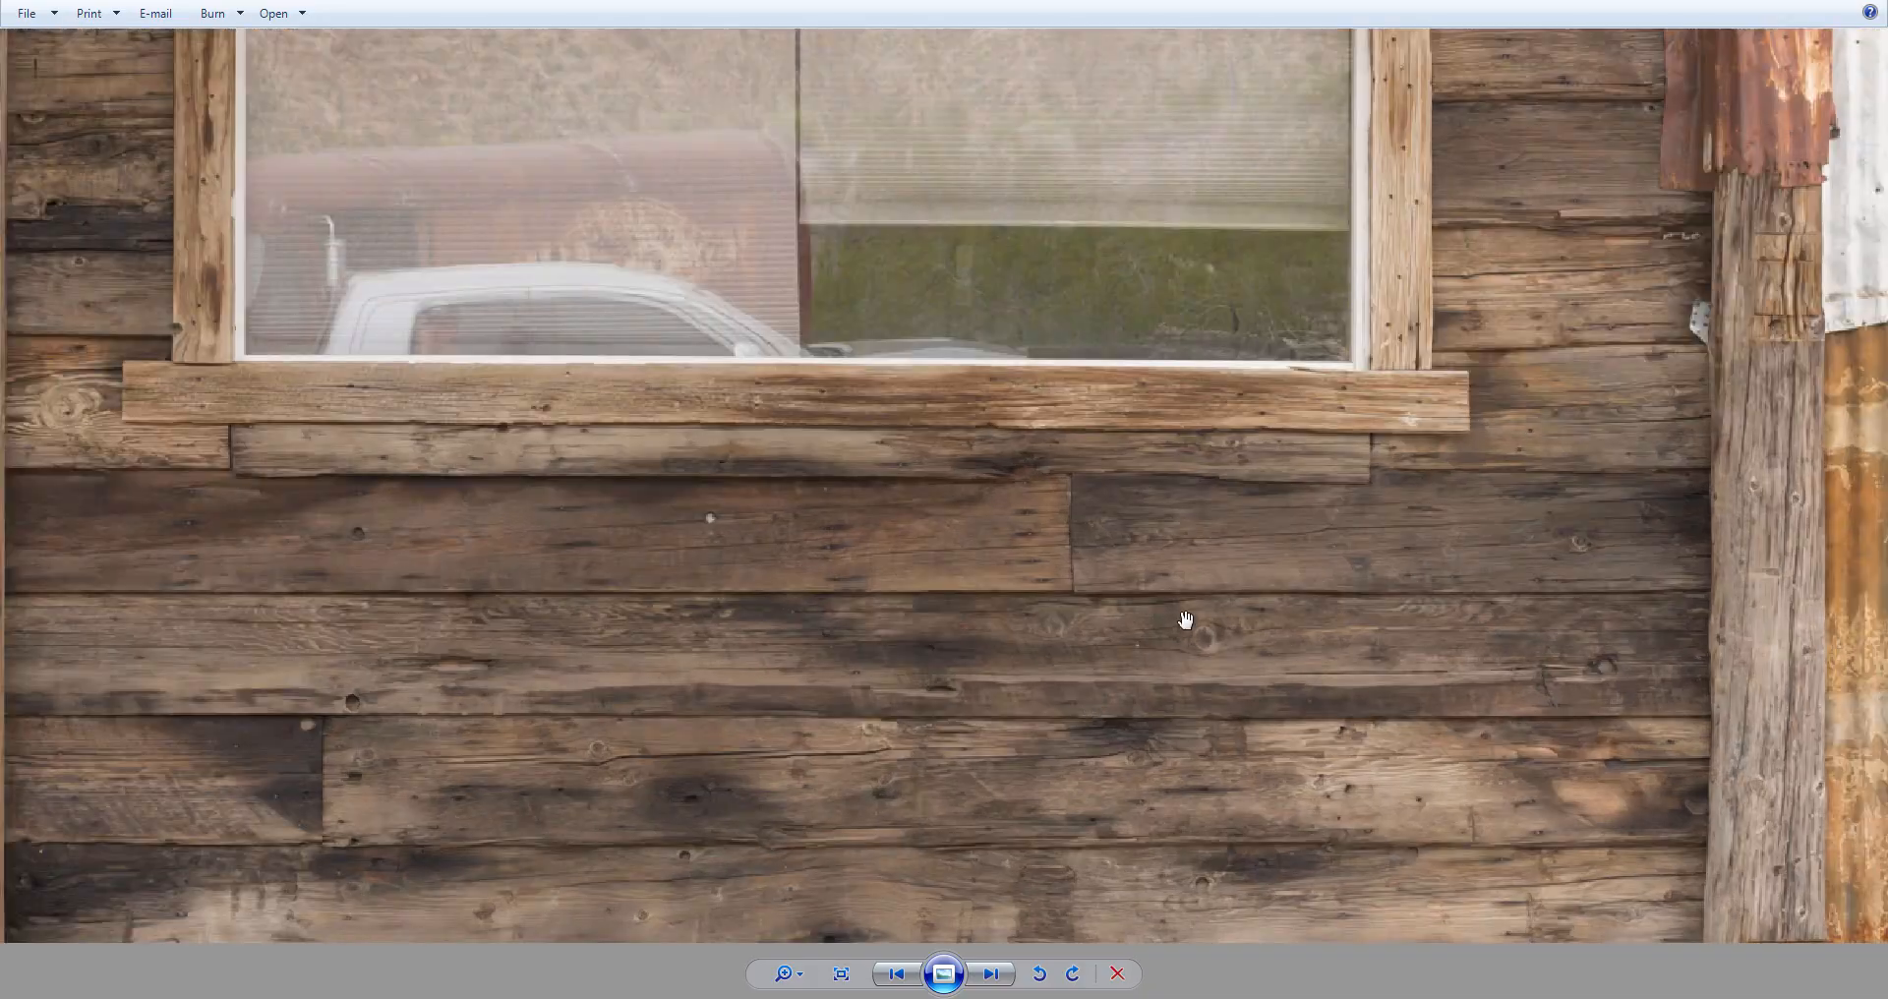
key("Right")
scroll(1121, 262, "up", 1)
scroll(1121, 262, "up", 1)
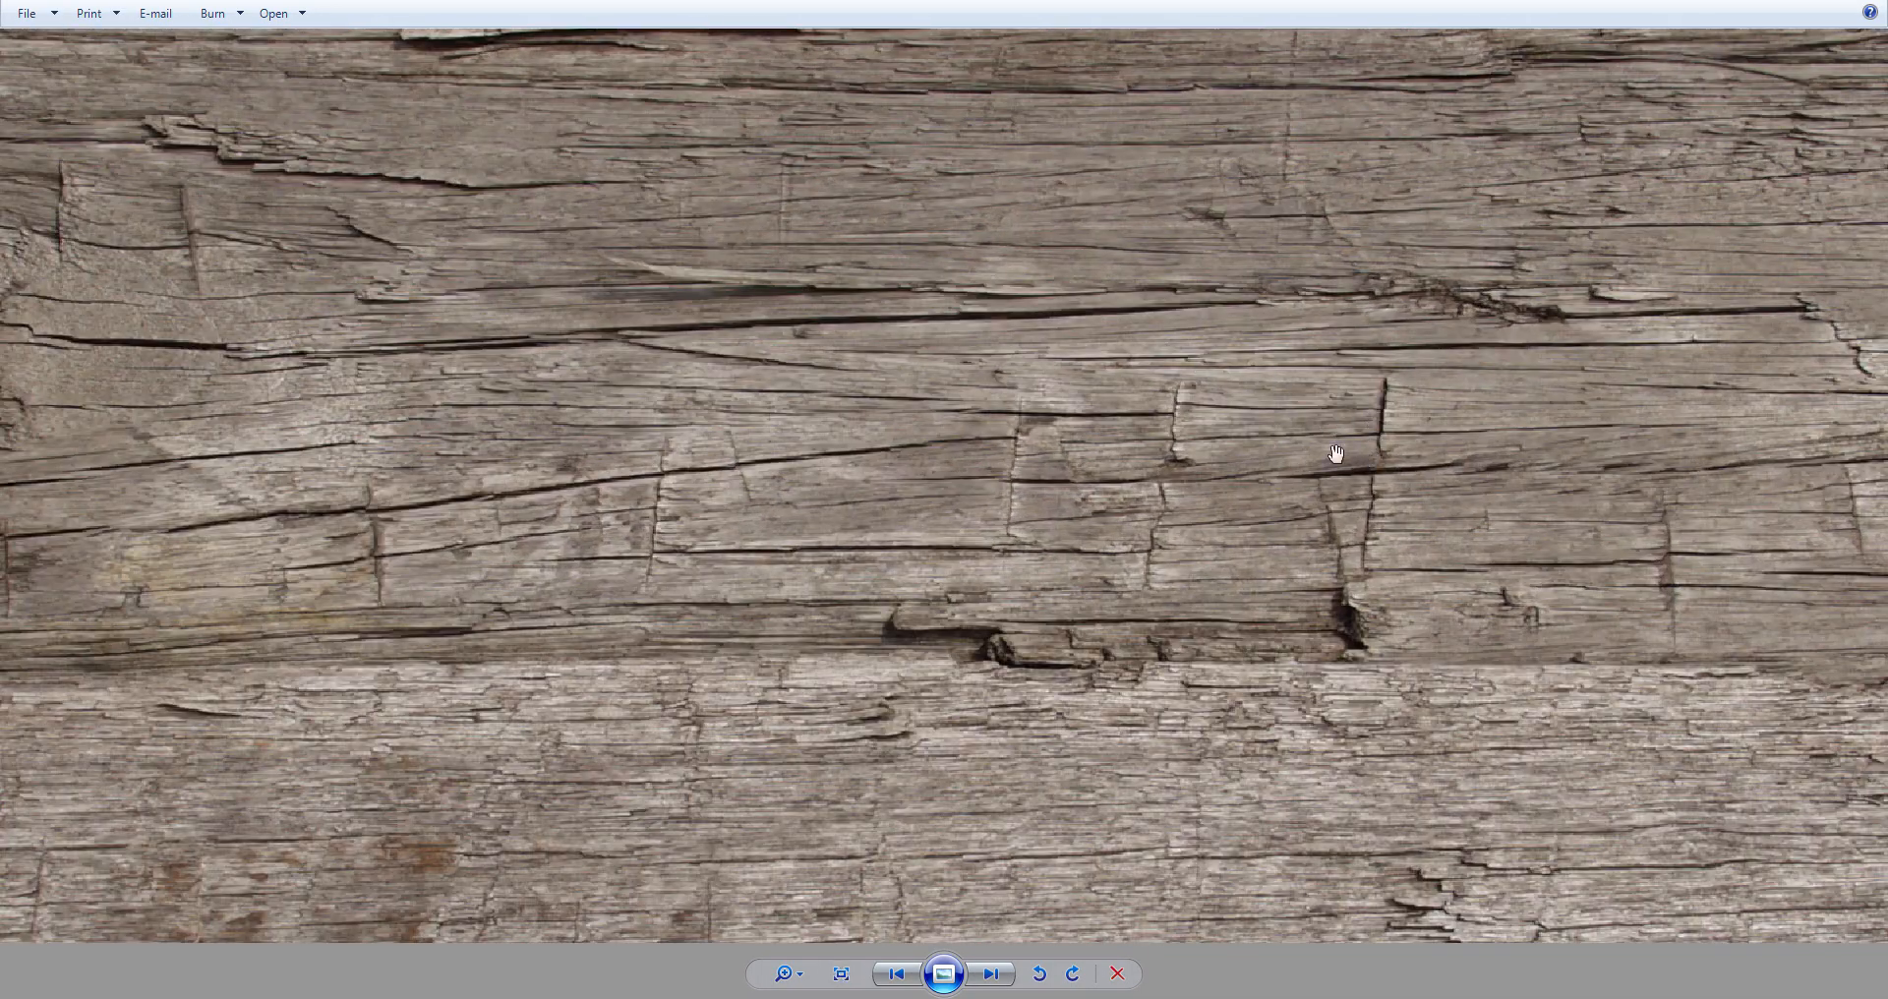
scroll(694, 466, "down", 2)
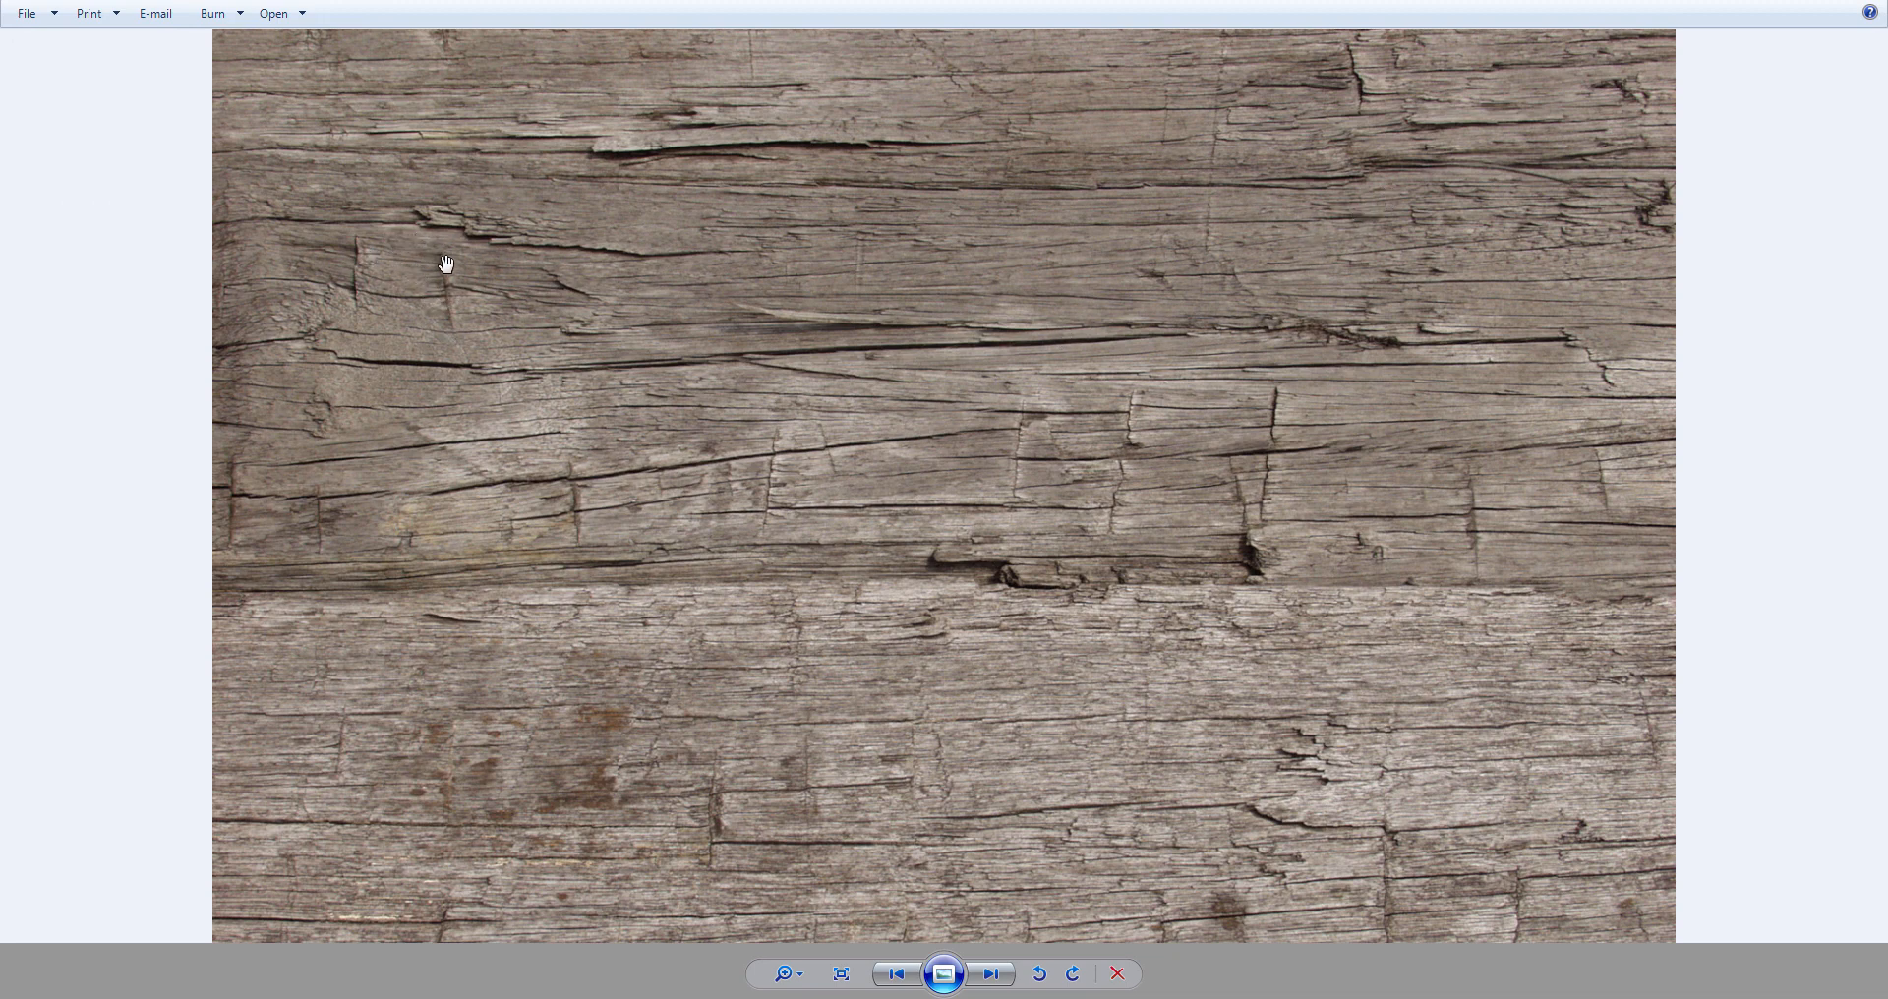
scroll(1164, 443, "down", 1)
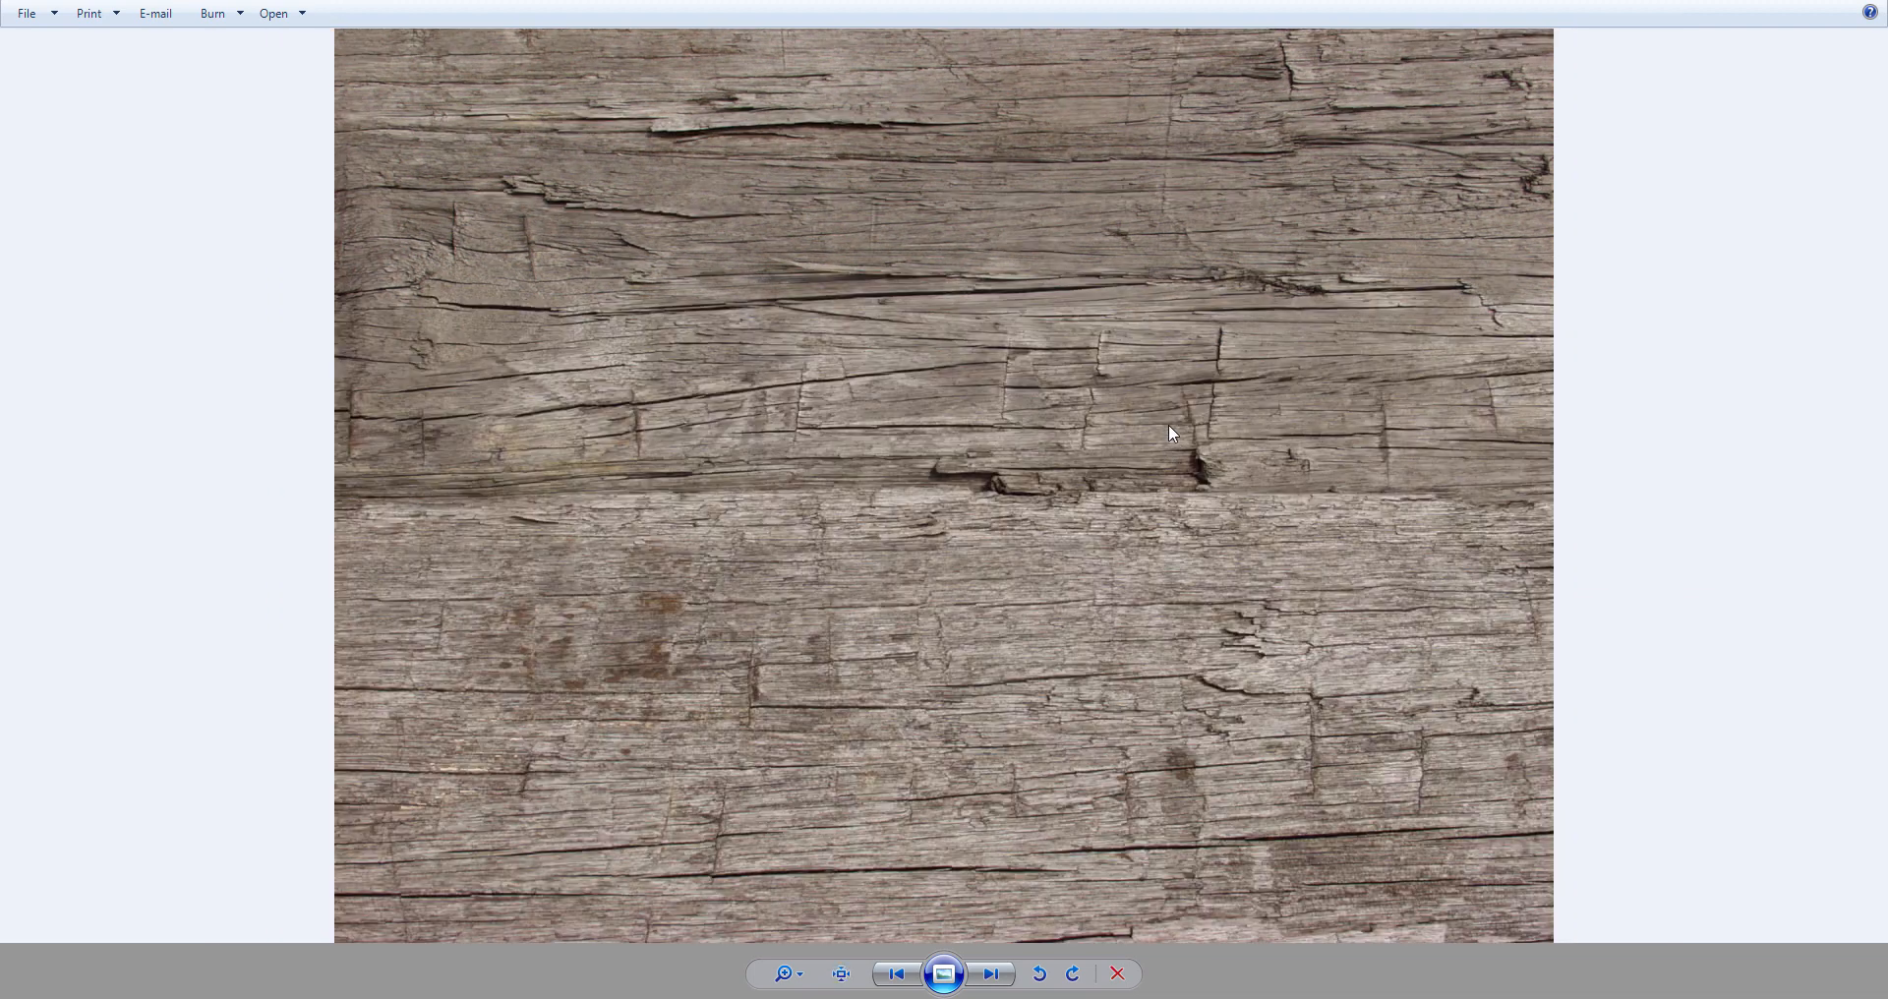
key("Right")
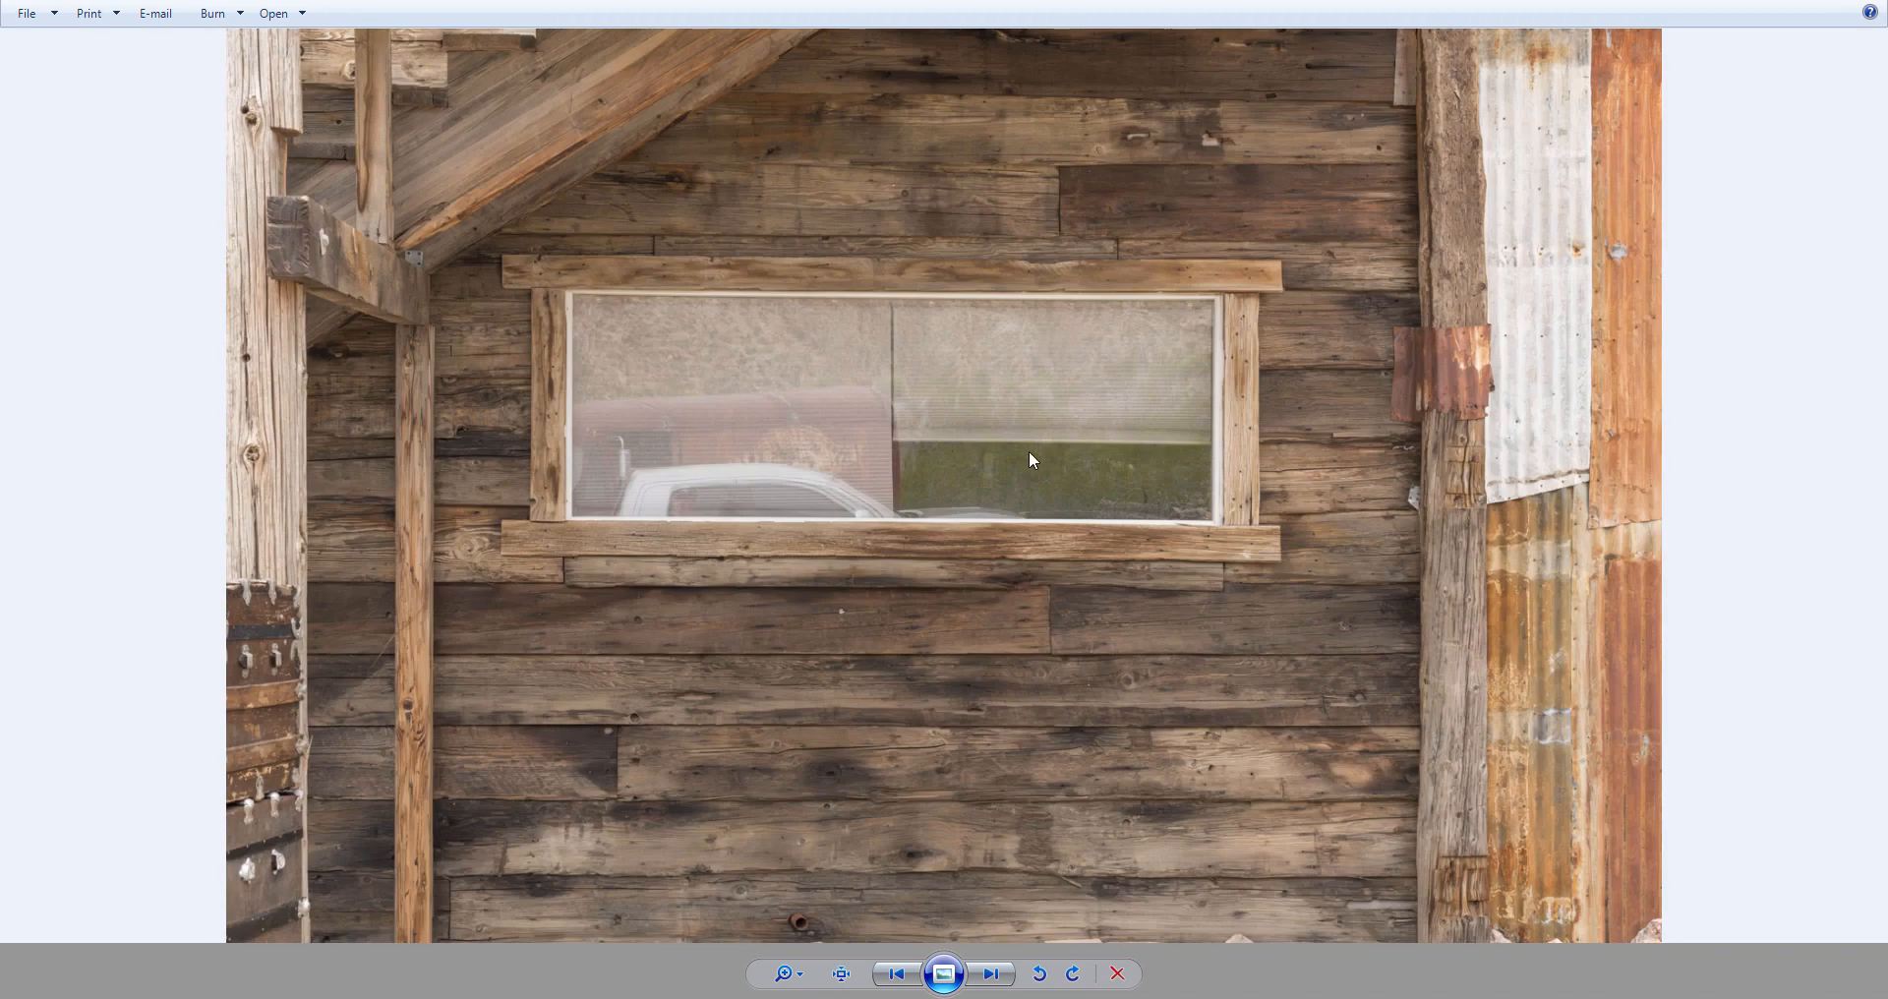
scroll(1044, 703, "up", 2)
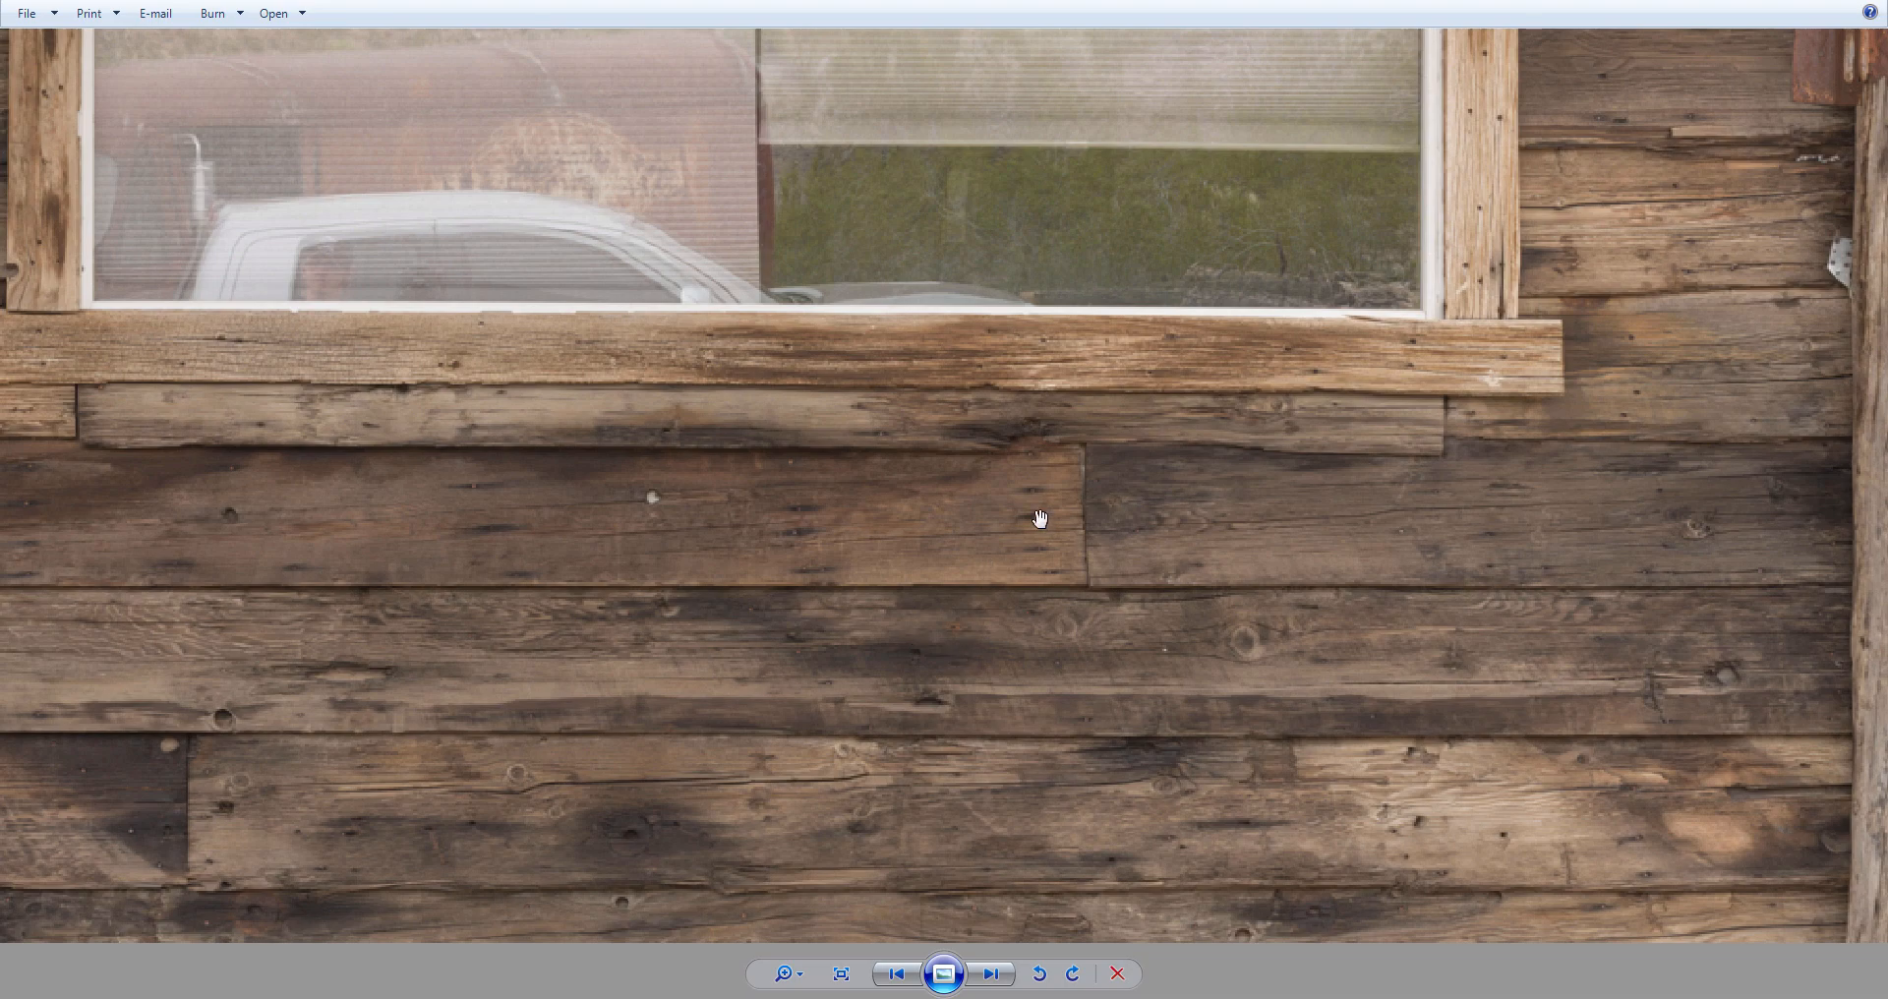
key("Right")
- Look through further wood references, examining the yellowish cracked beam, the dark brown planks, the split wood and the stacked logs
key("Right")
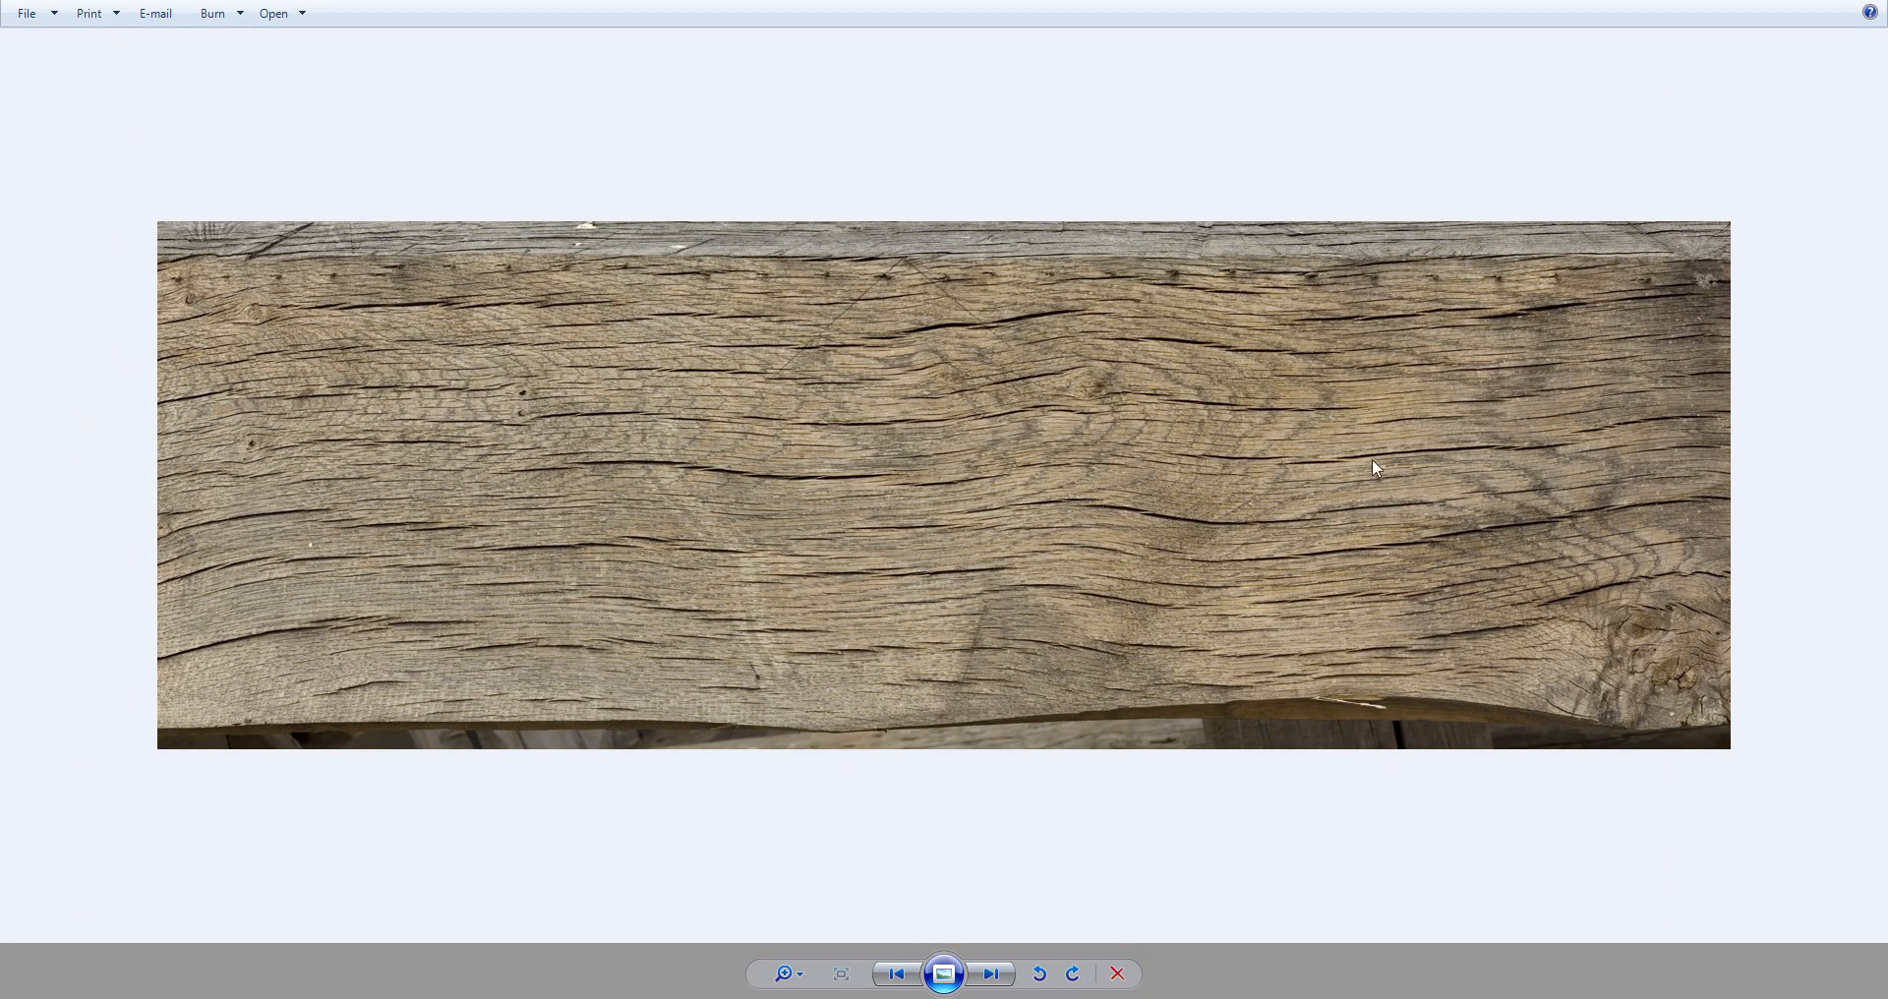
key("Right")
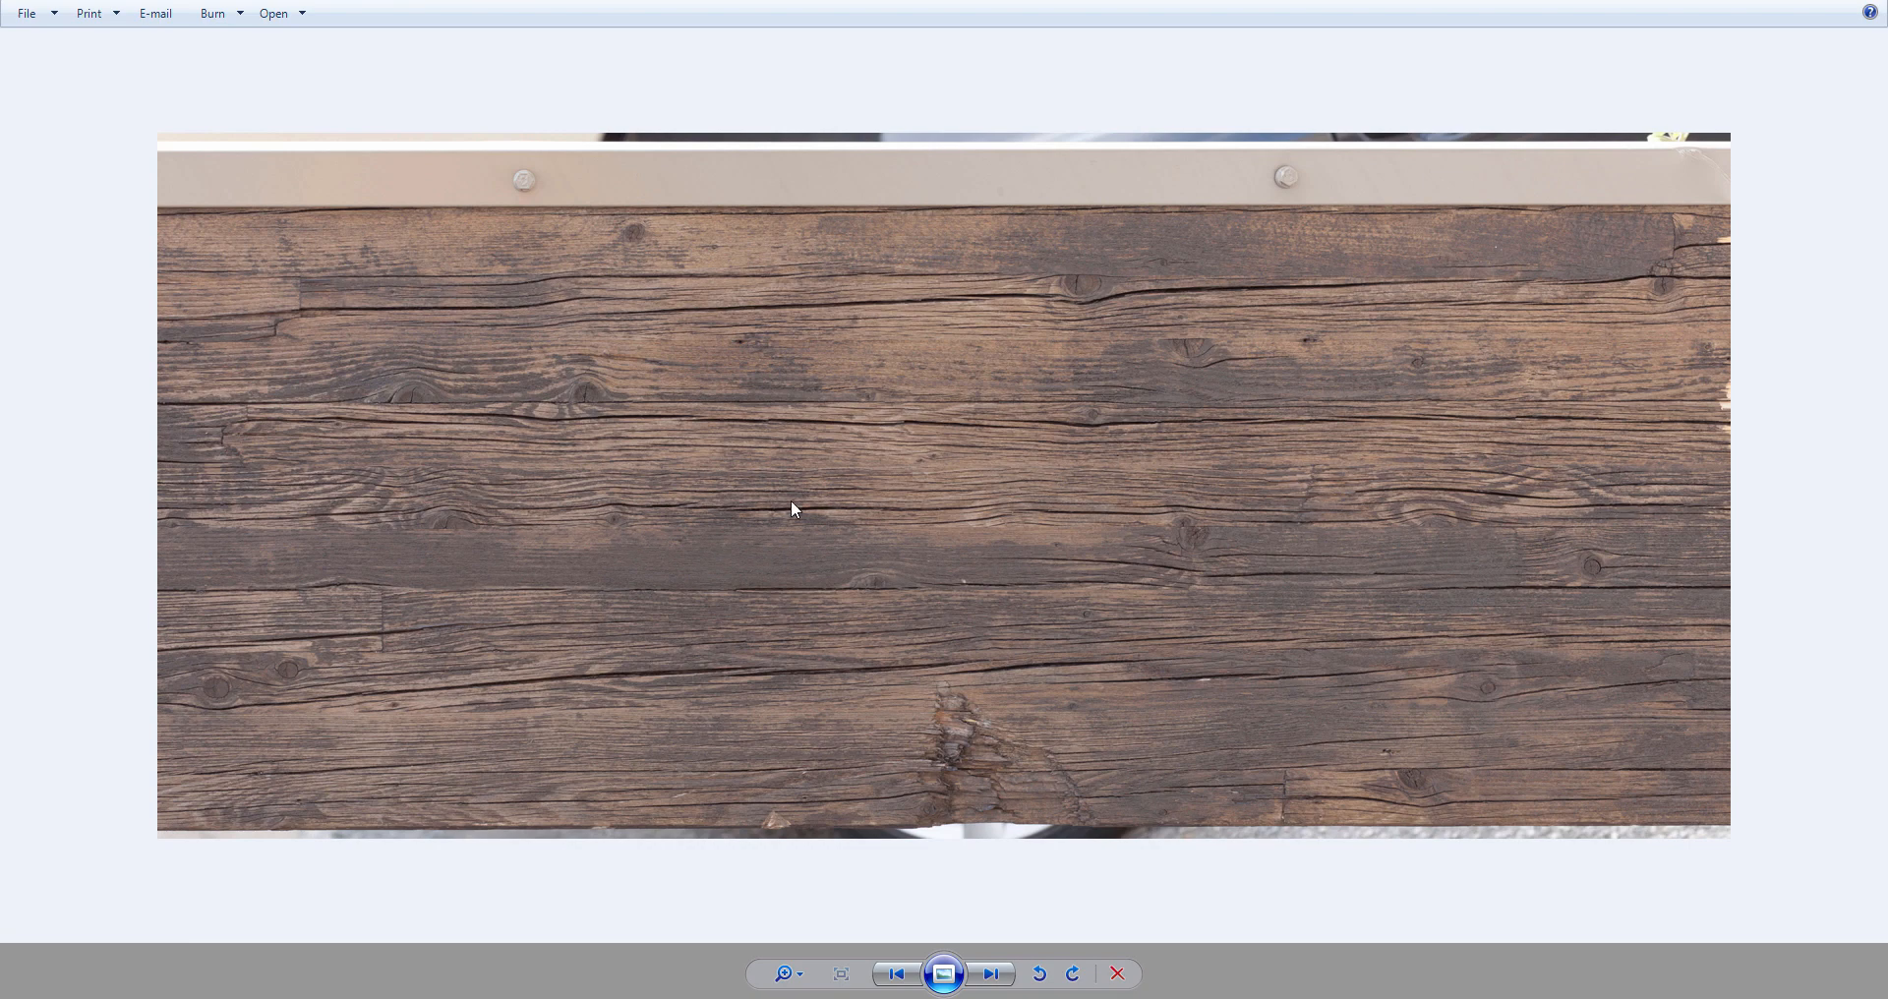
scroll(795, 508, "up", 2)
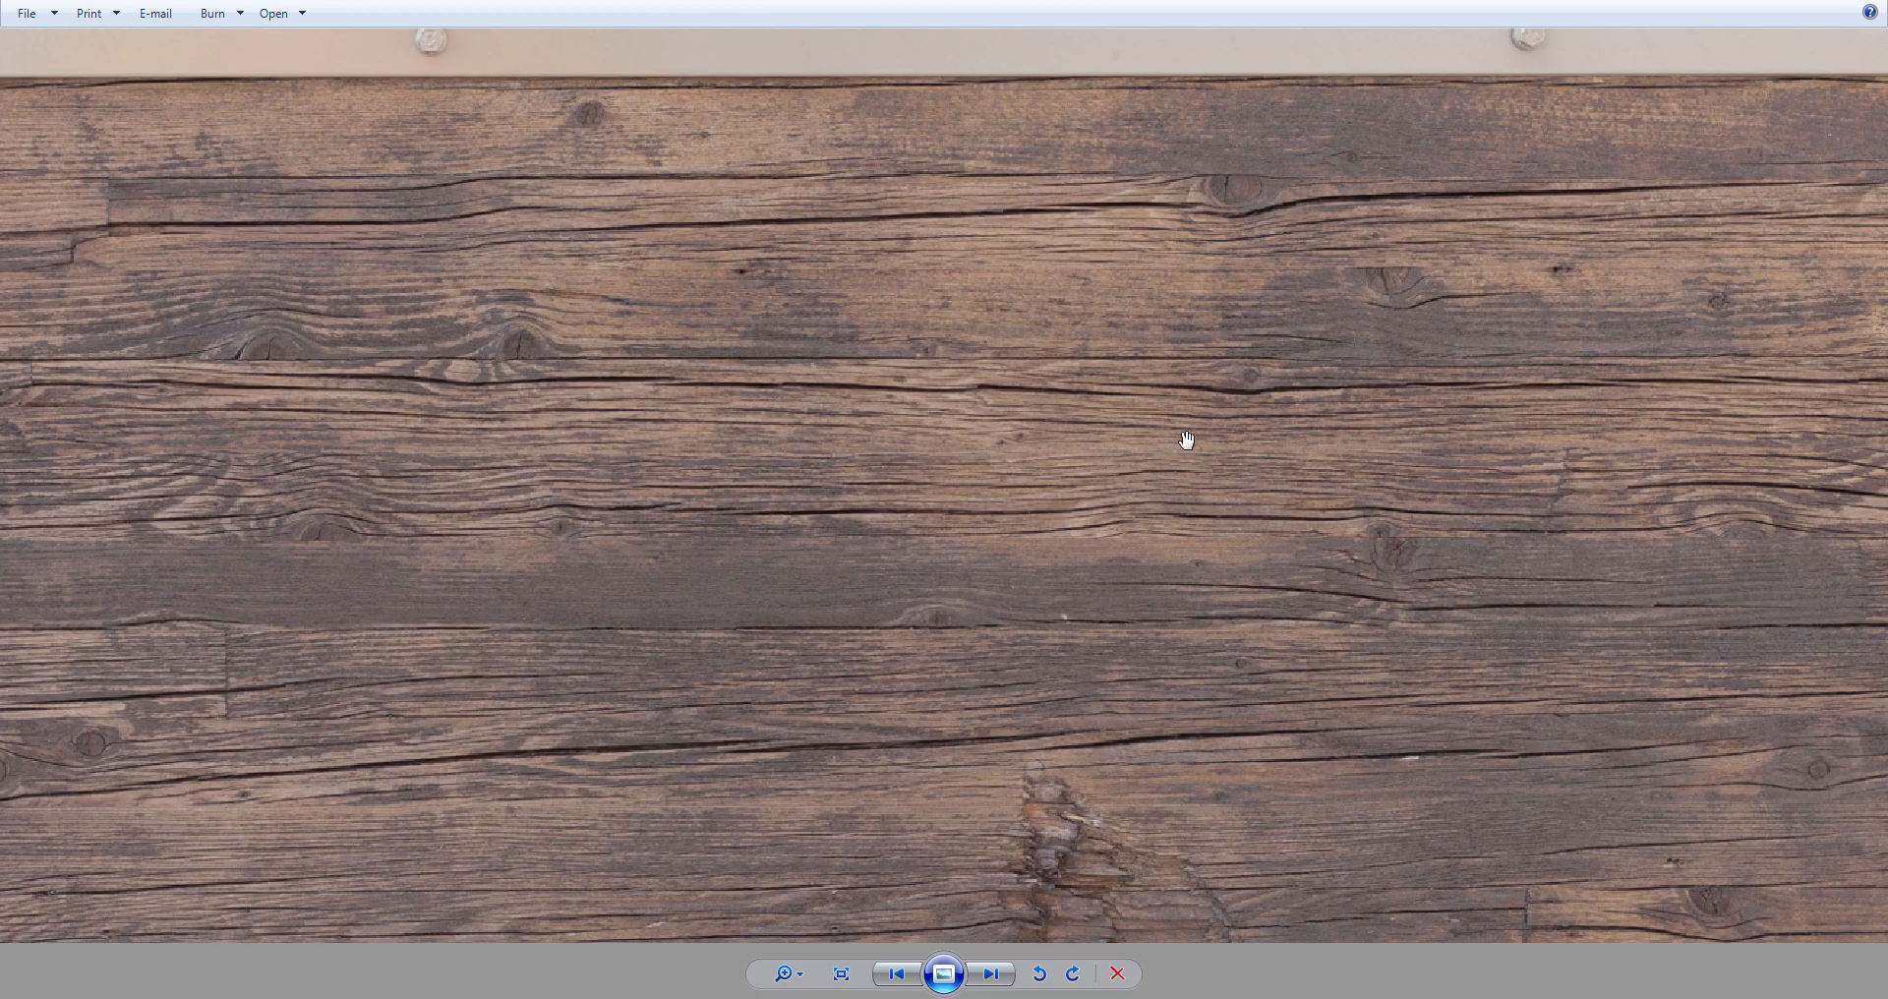
scroll(1186, 440, "down", 3)
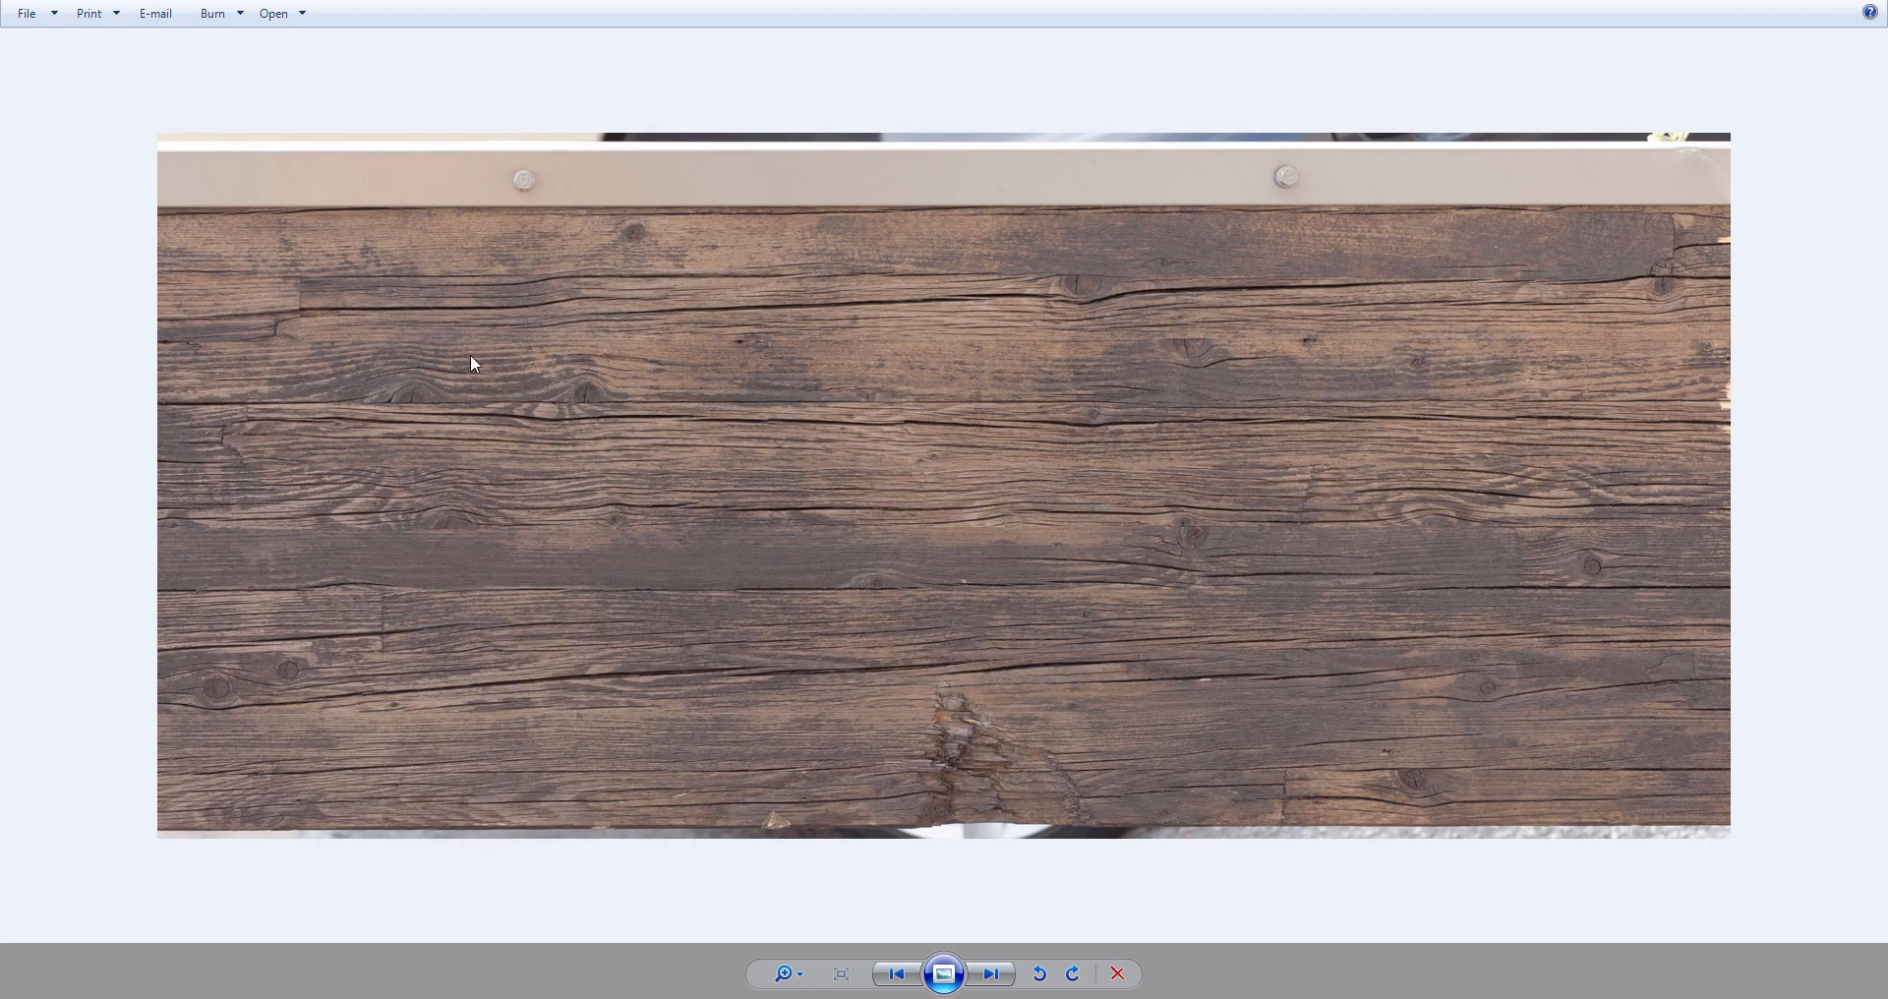
key("Right")
key("Right")
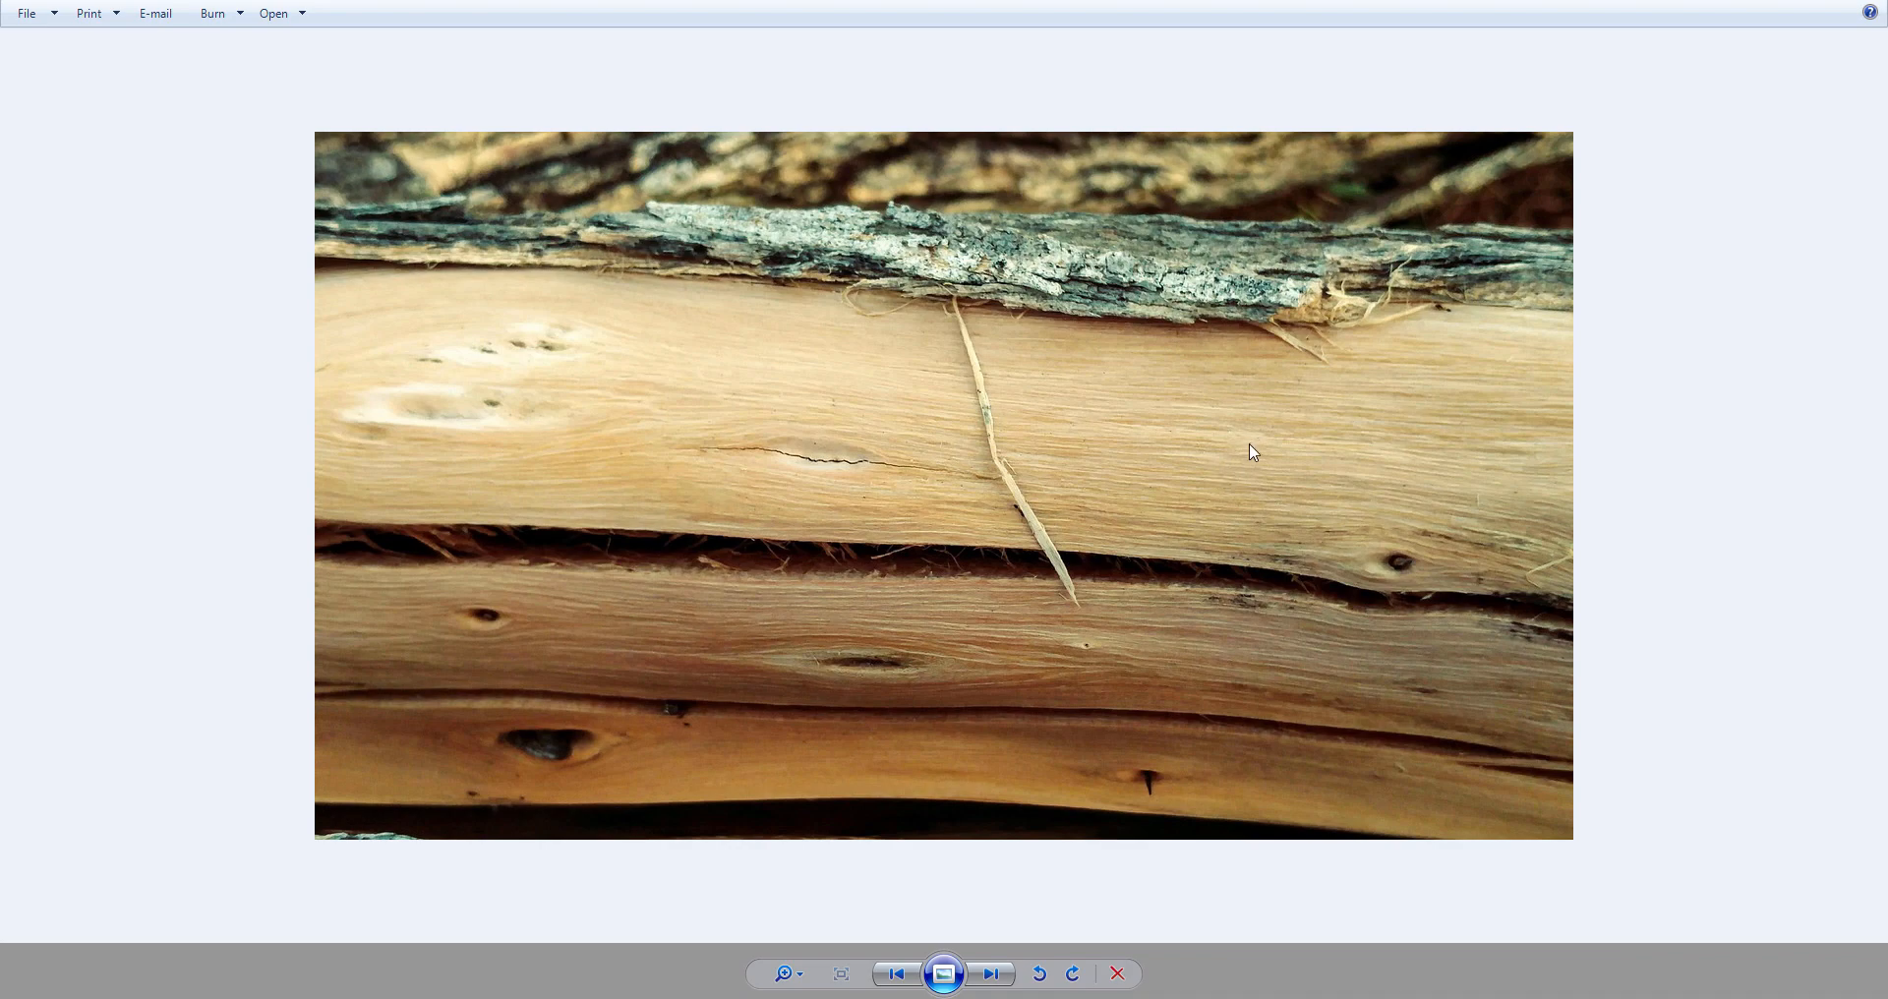
key("Right")
key("Left")
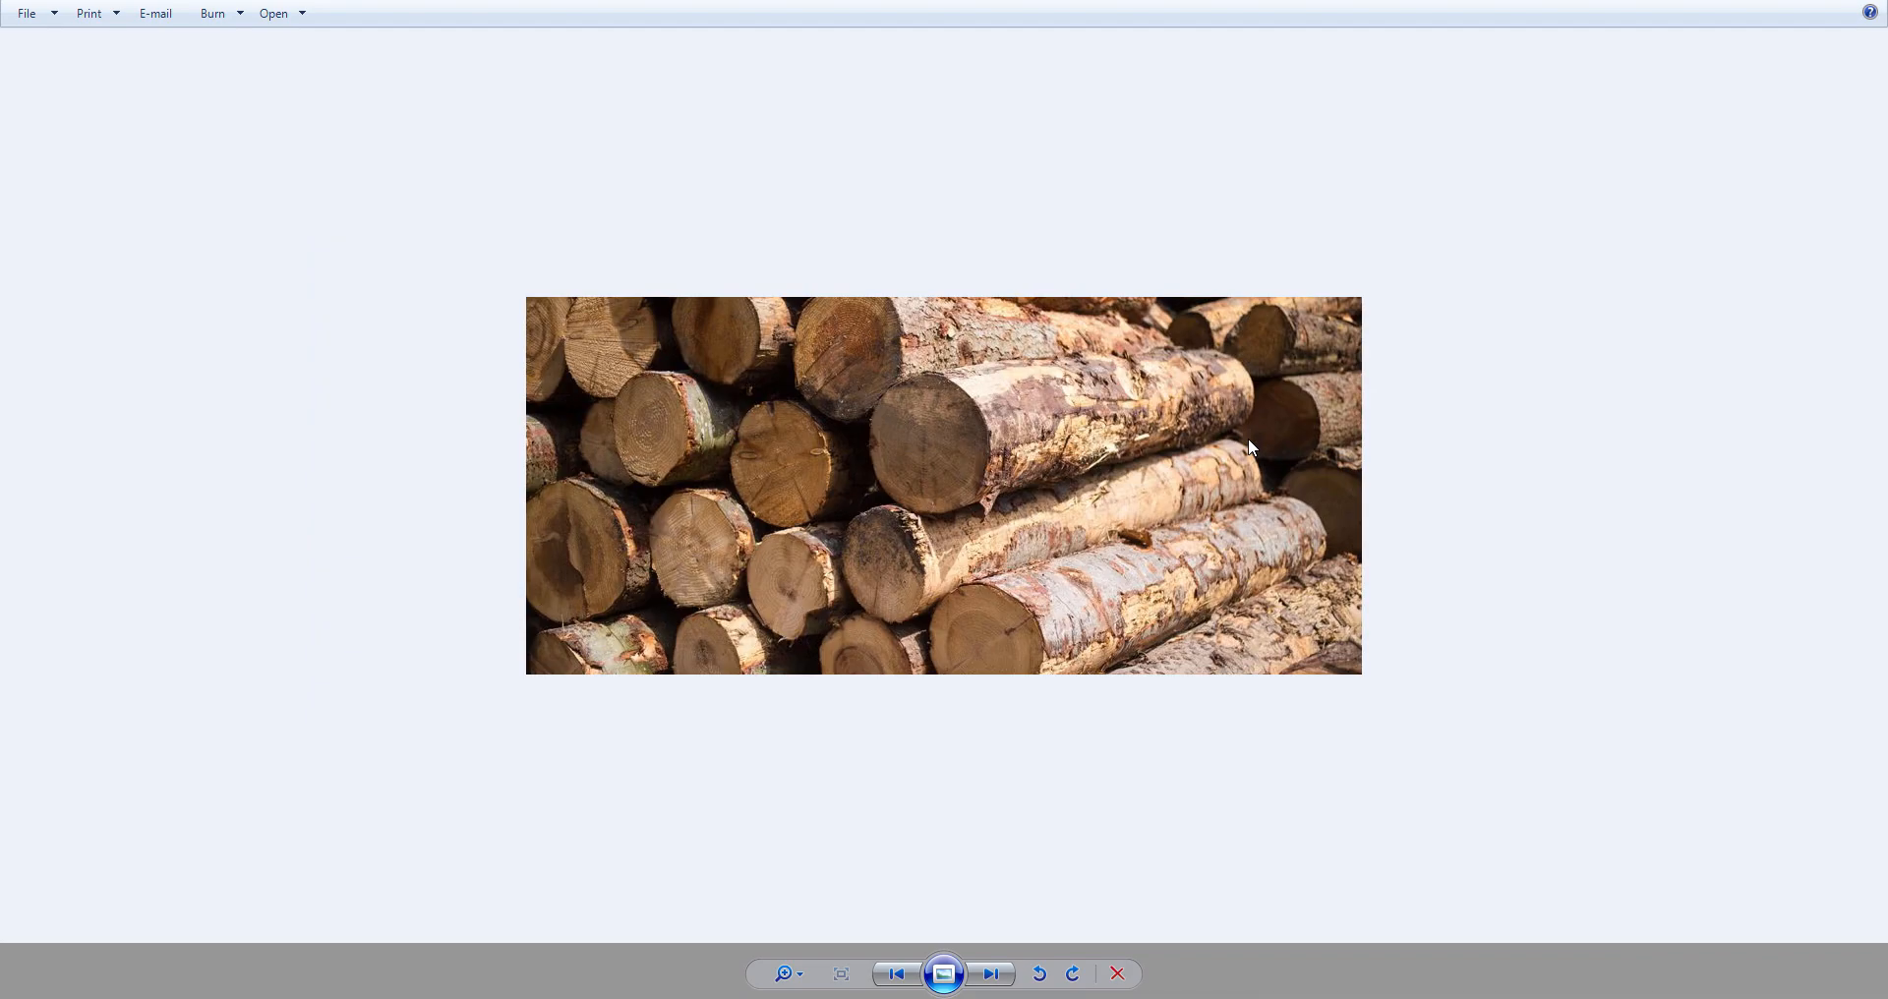
- Look through the photos of stacked logs and firewood and the reddish-brown plank, examining cut ends, cracks and grain
key("Right")
key("Left")
key("Right")
key("Right")
key("Left")
key("Right")
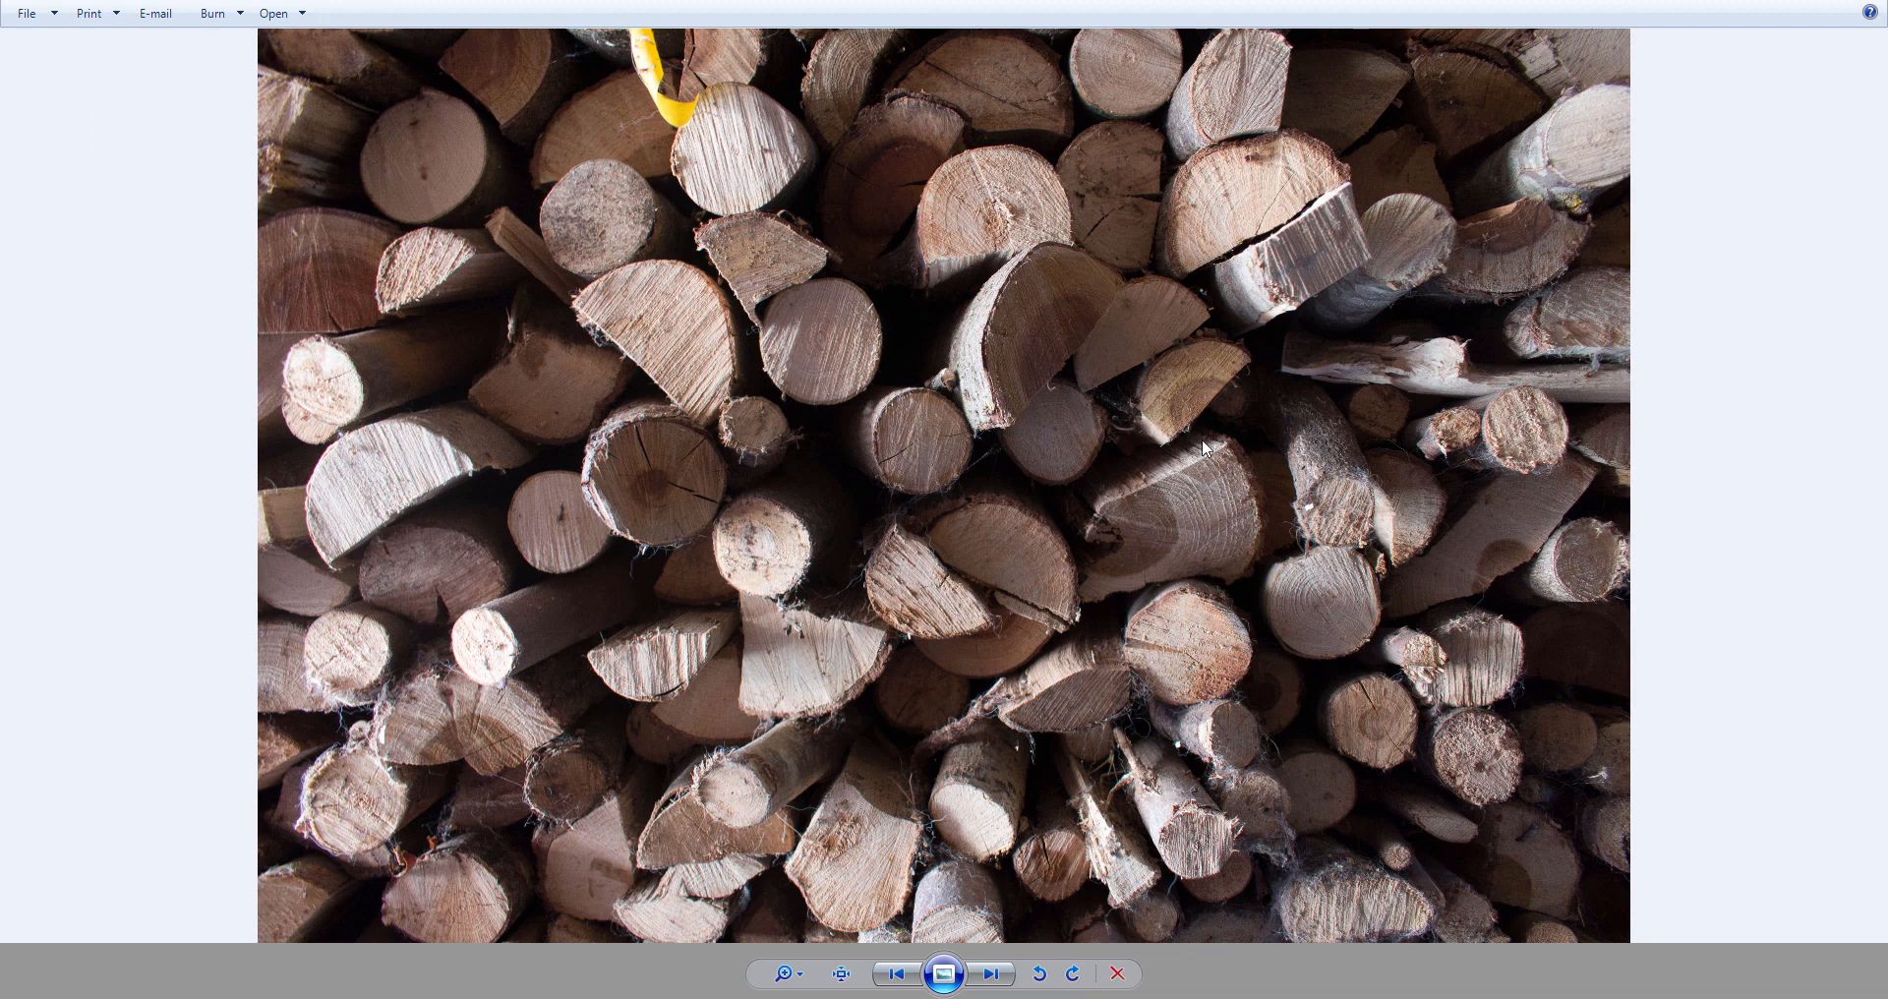
key("Right")
key("Right")
key("Left")
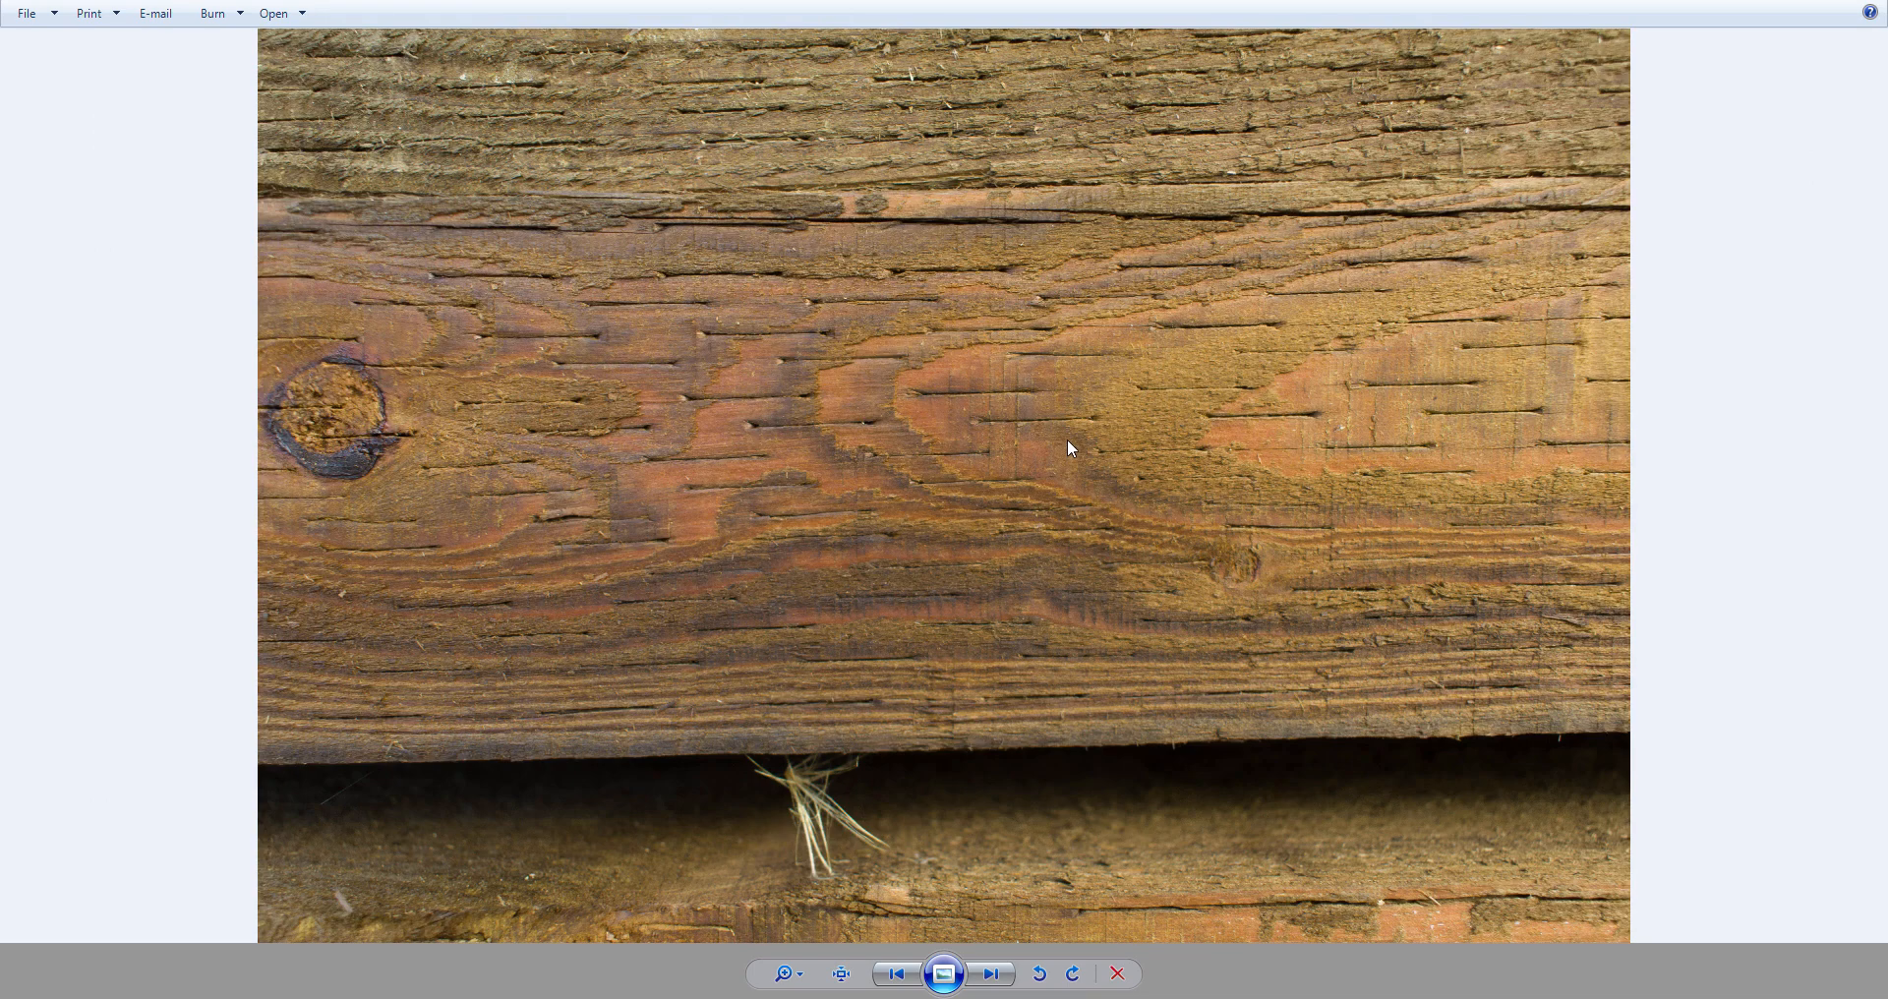
key("Right")
key("Right")
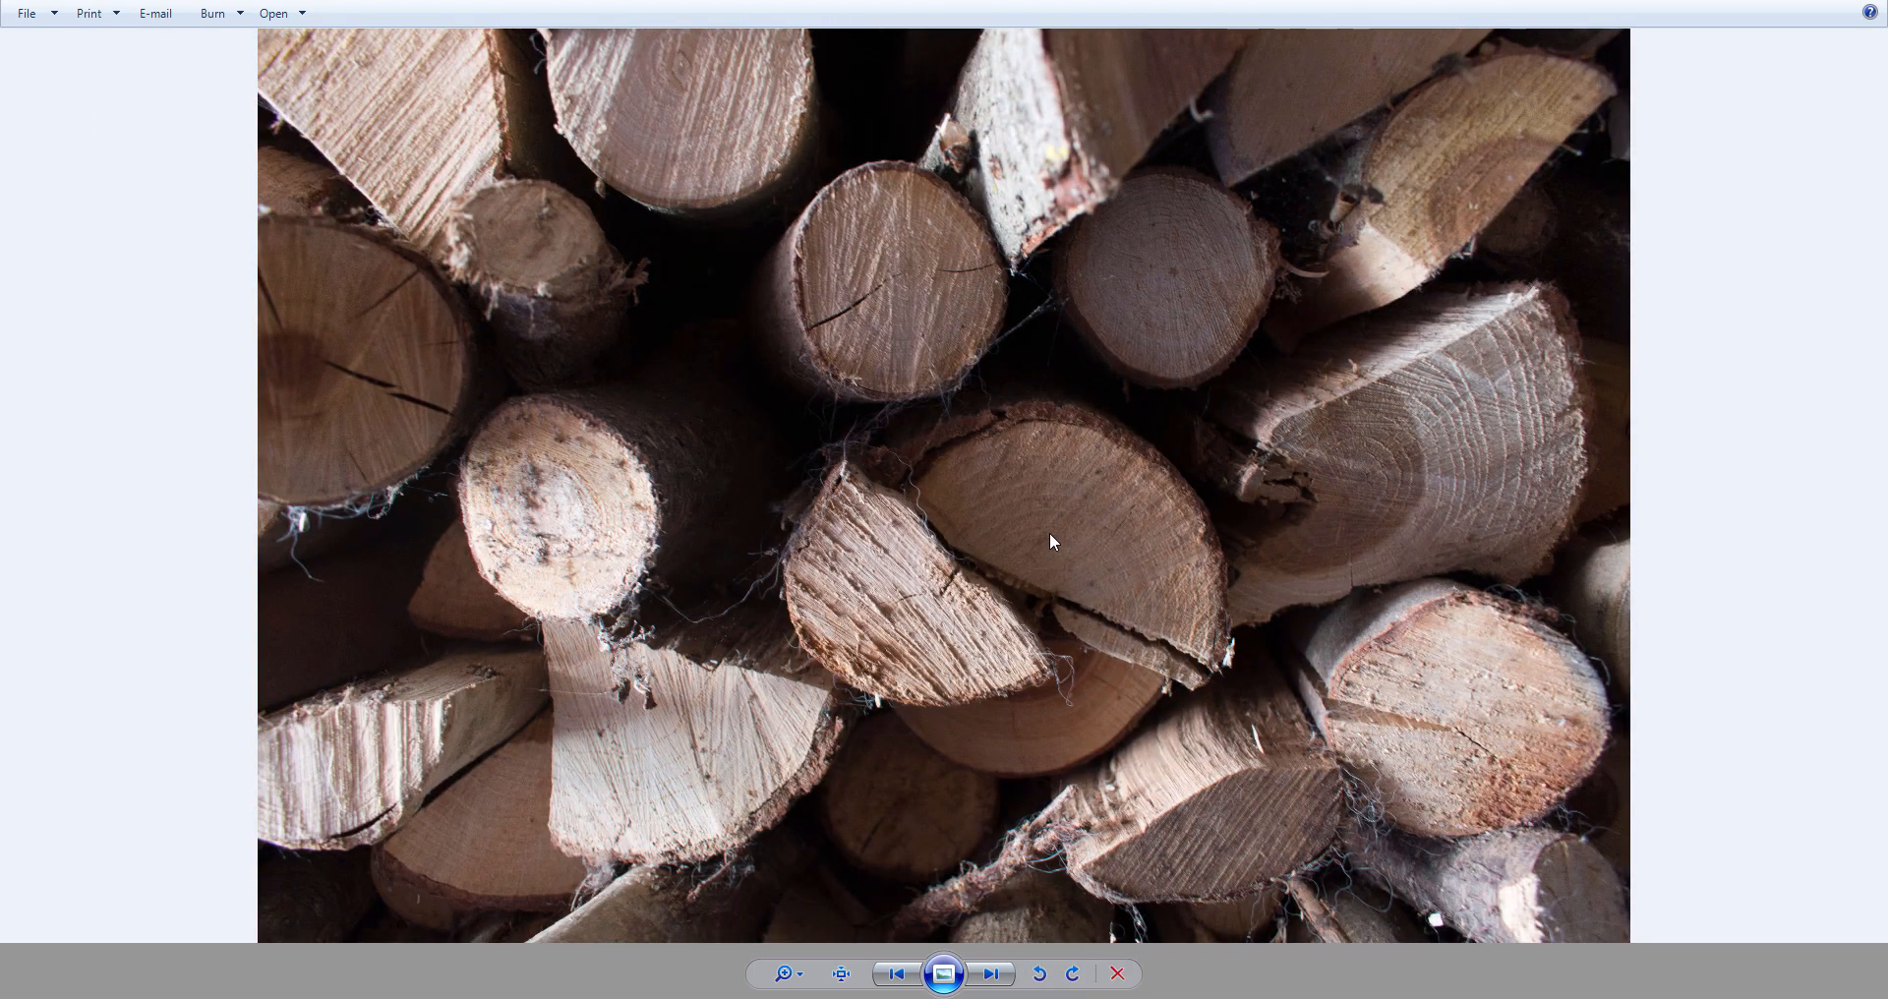
- Compare the reddish-brown plank, the grey board with a knot, the peeled log, the vertical weathered logs and the horizontal plank wall
key("Left")
key("Left")
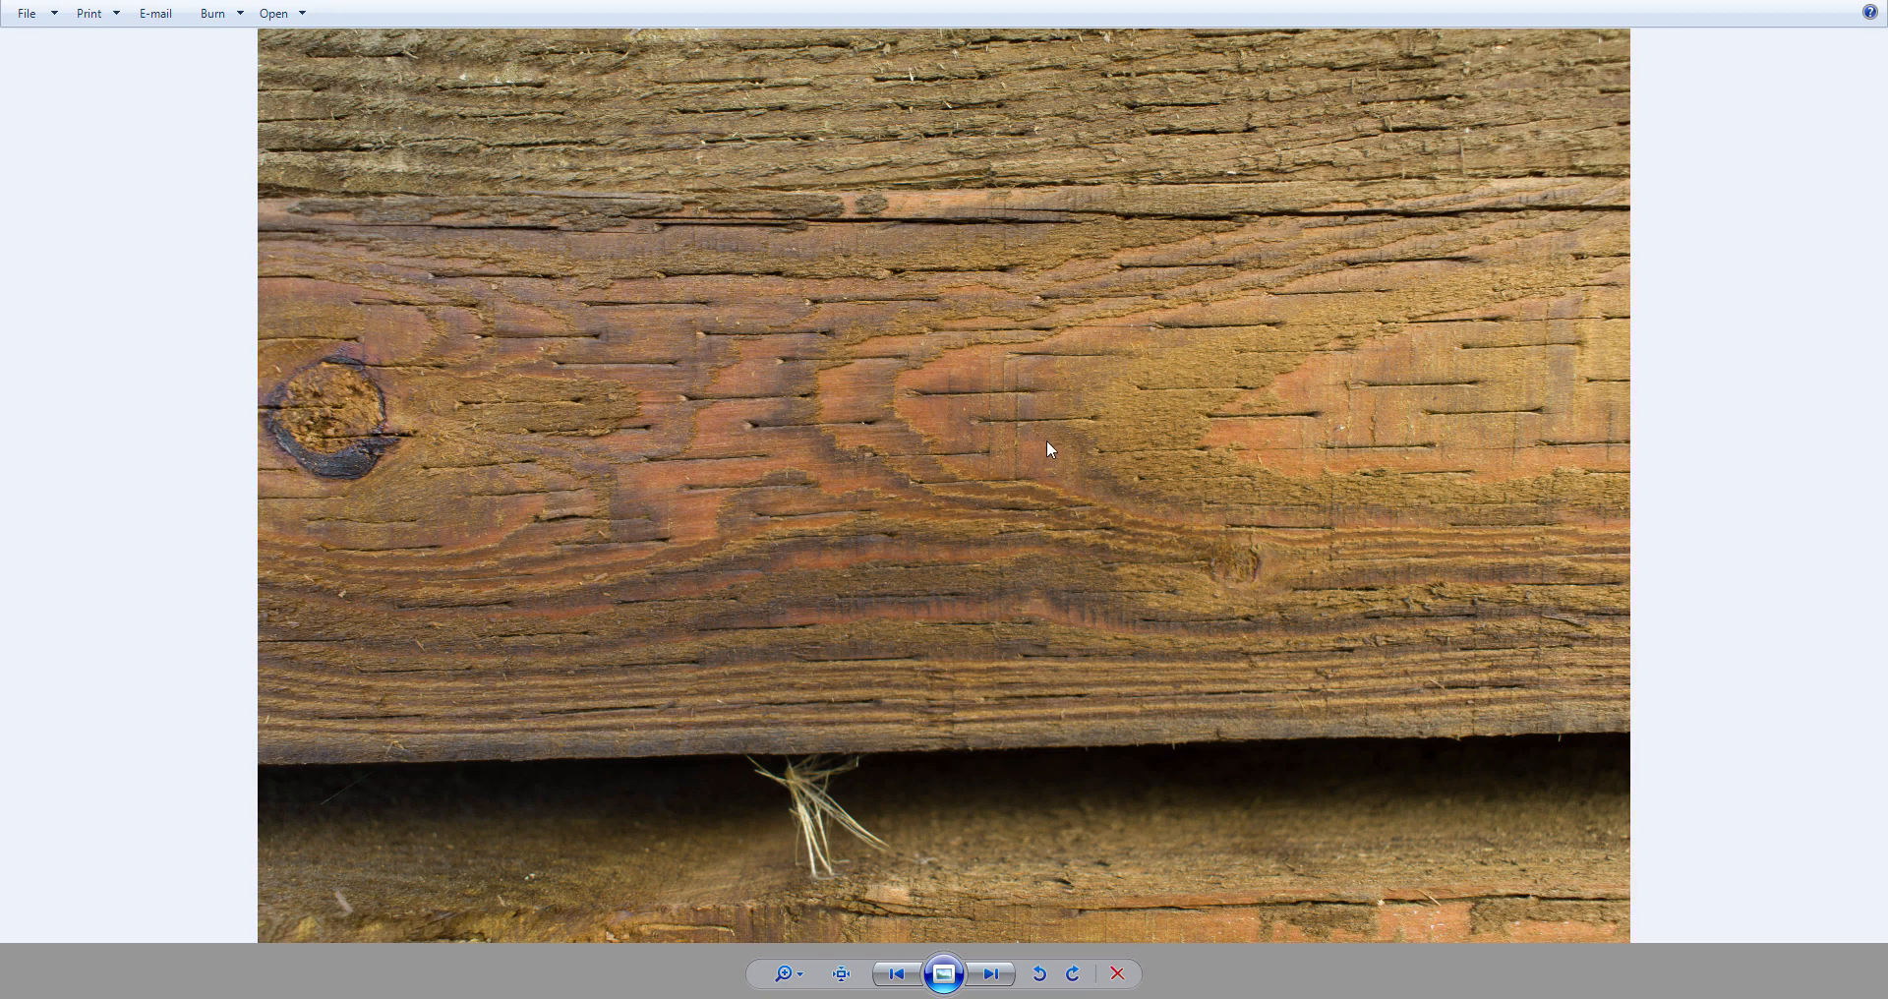
key("Left")
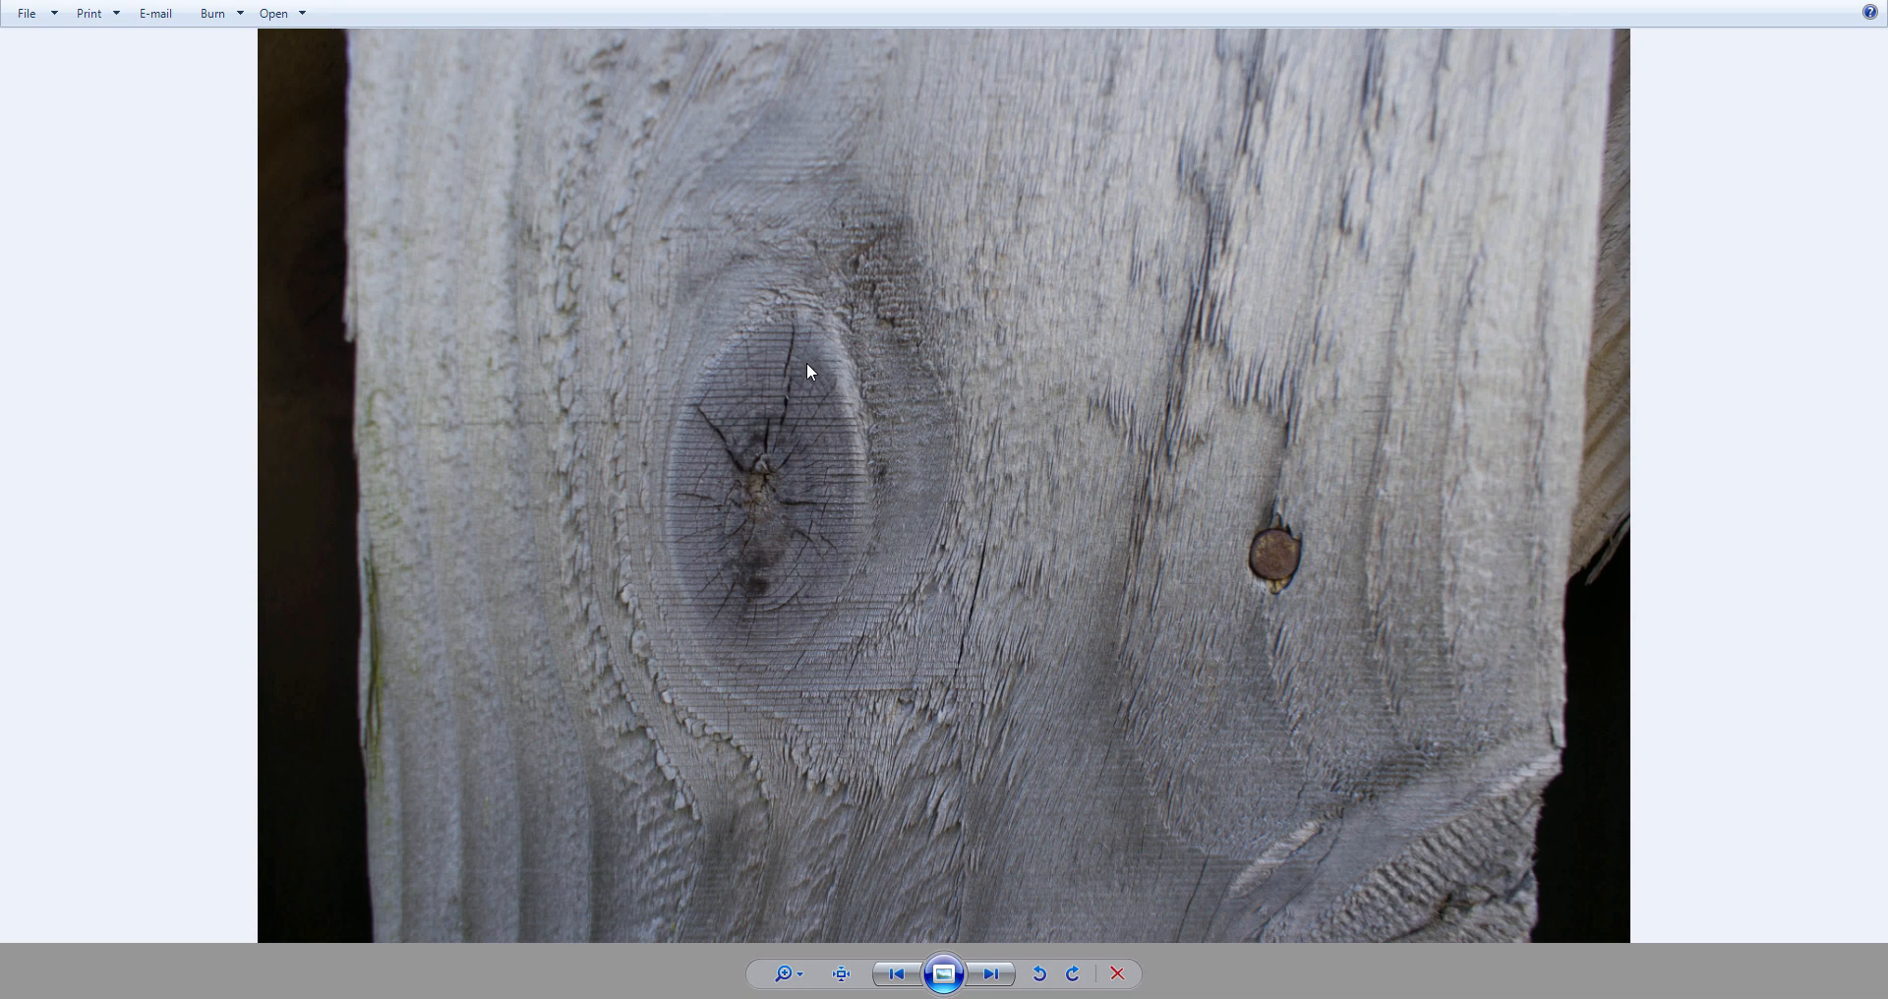
key("Left")
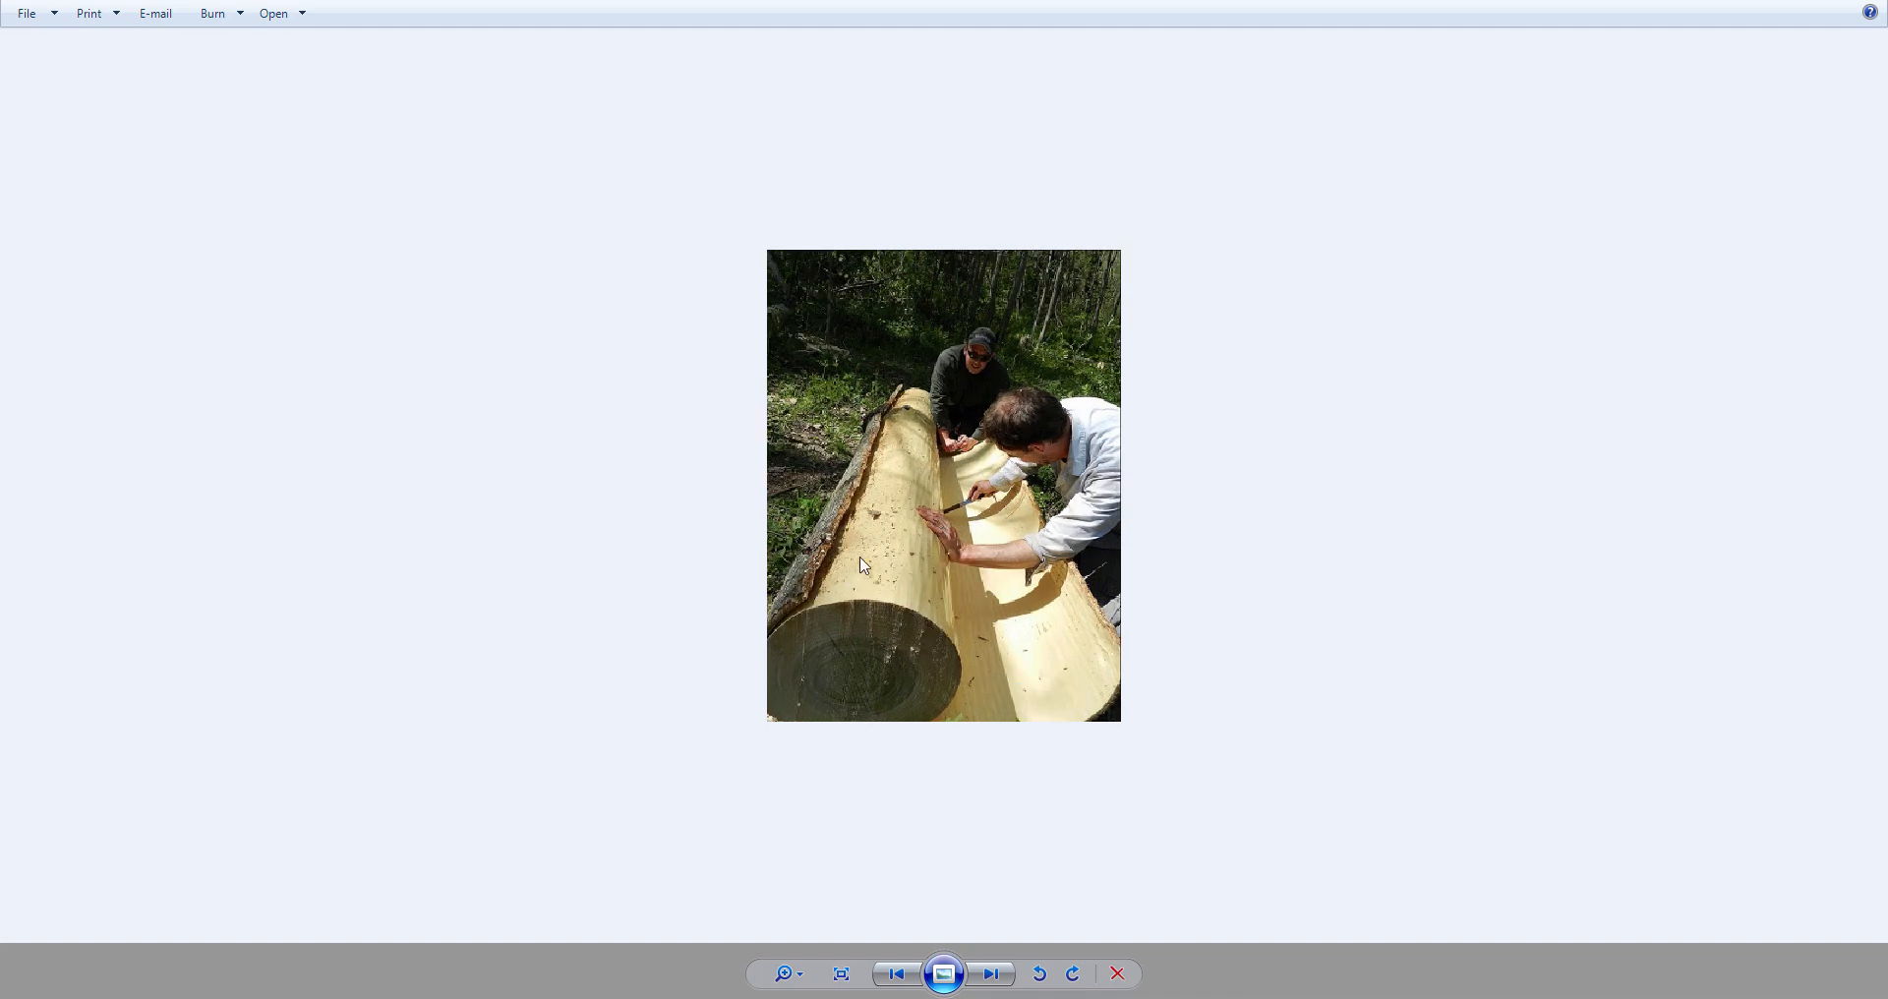
key("Right")
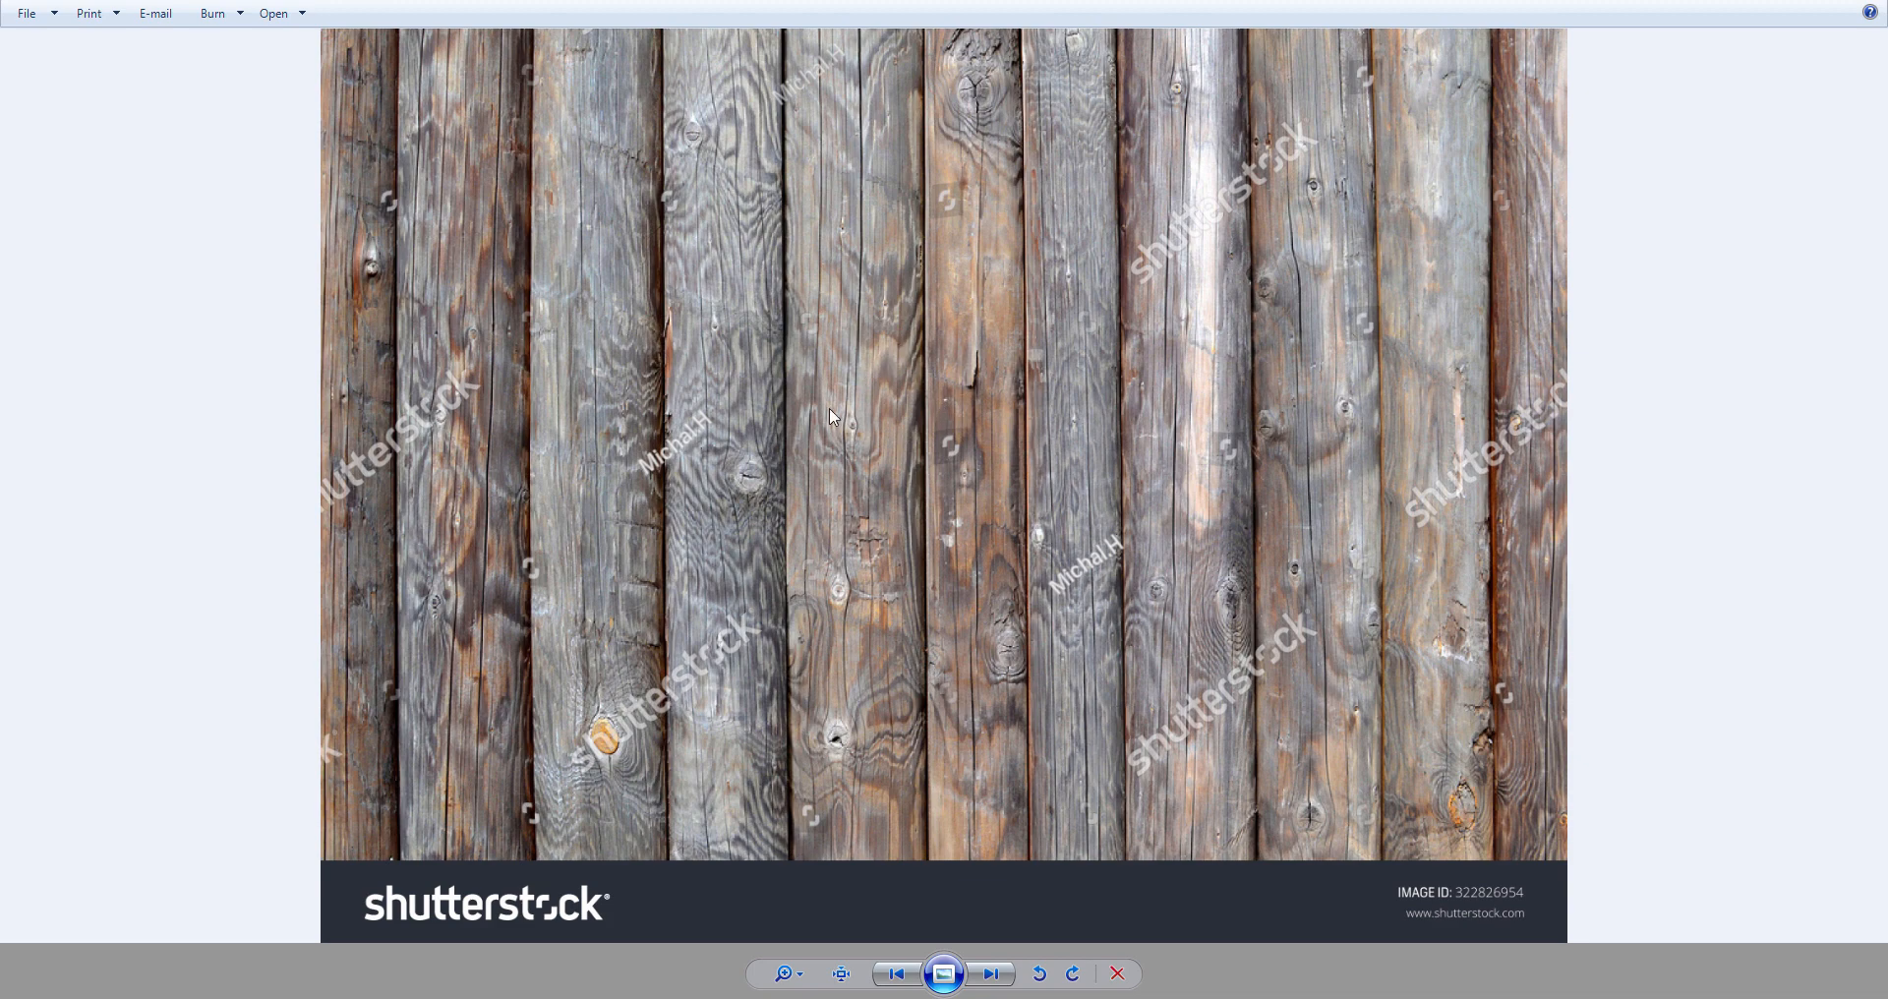
key("Right")
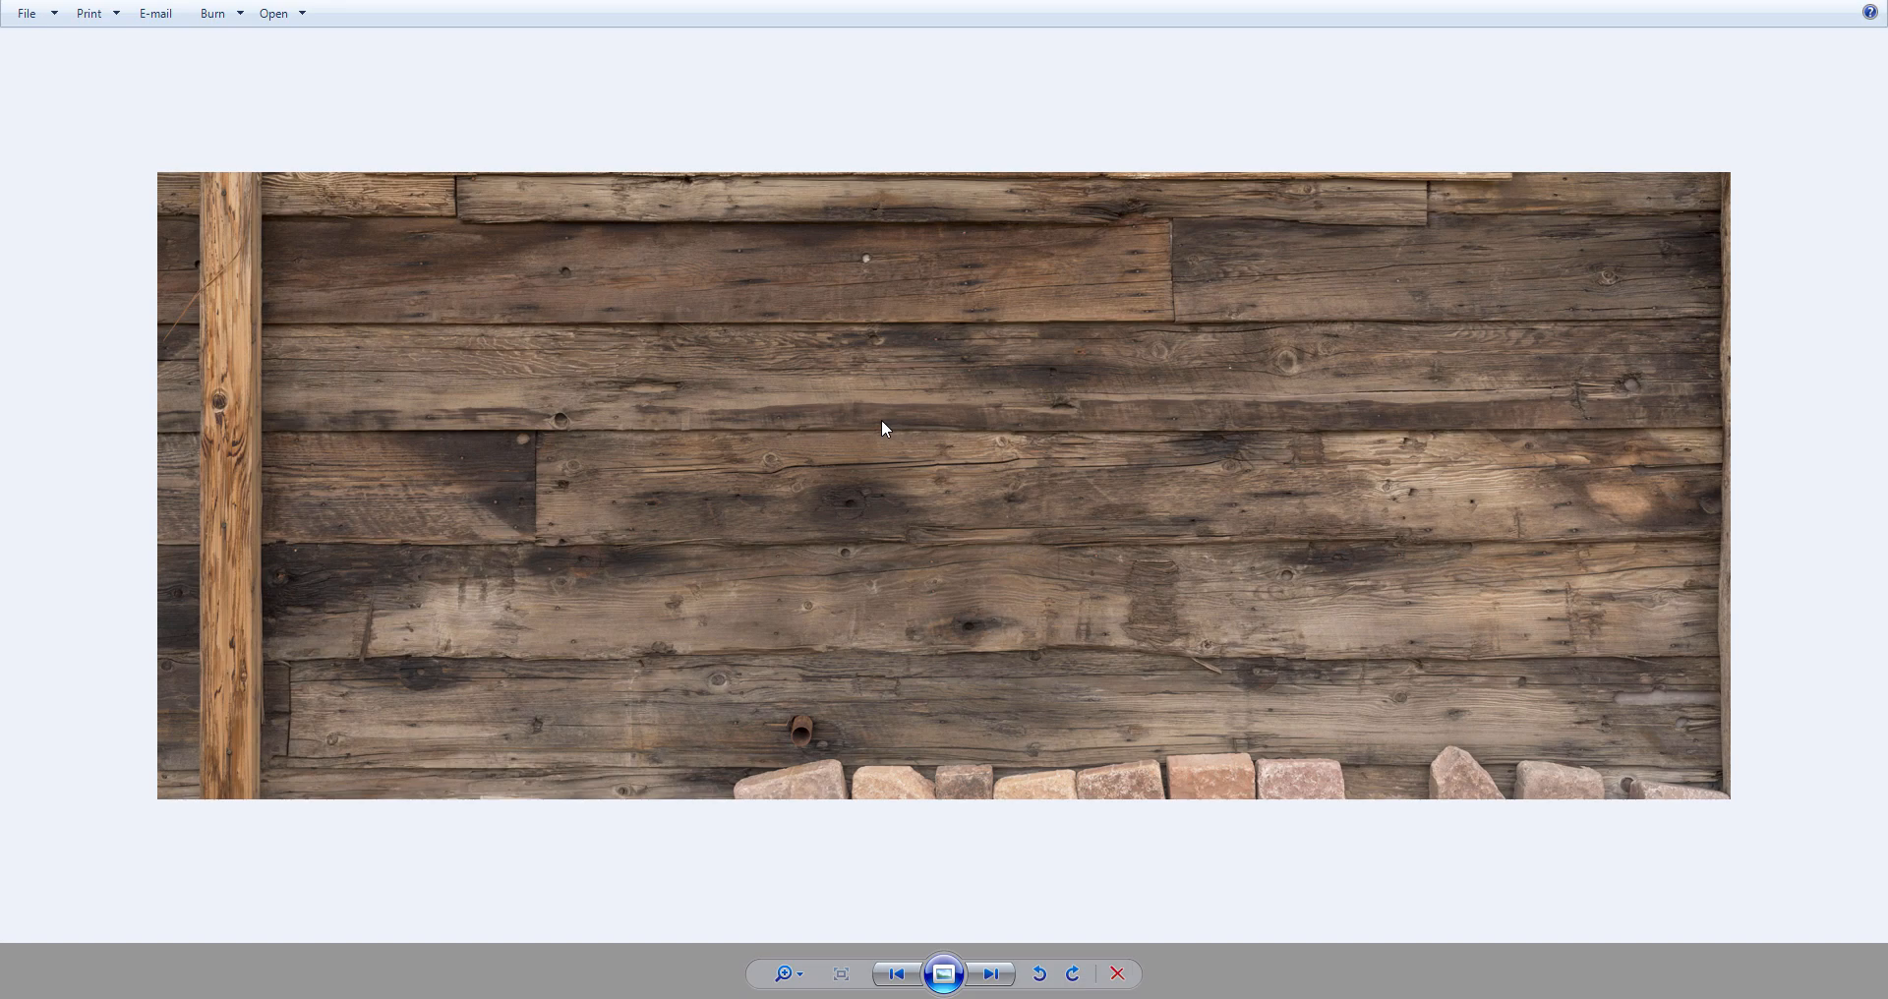
- Leave the reference photos, switch to Substance Designer and start a new Substance graph
left_click_drag(1079, 0, 1887, 256)
left_click(1629, 133)
left_click(1630, 133)
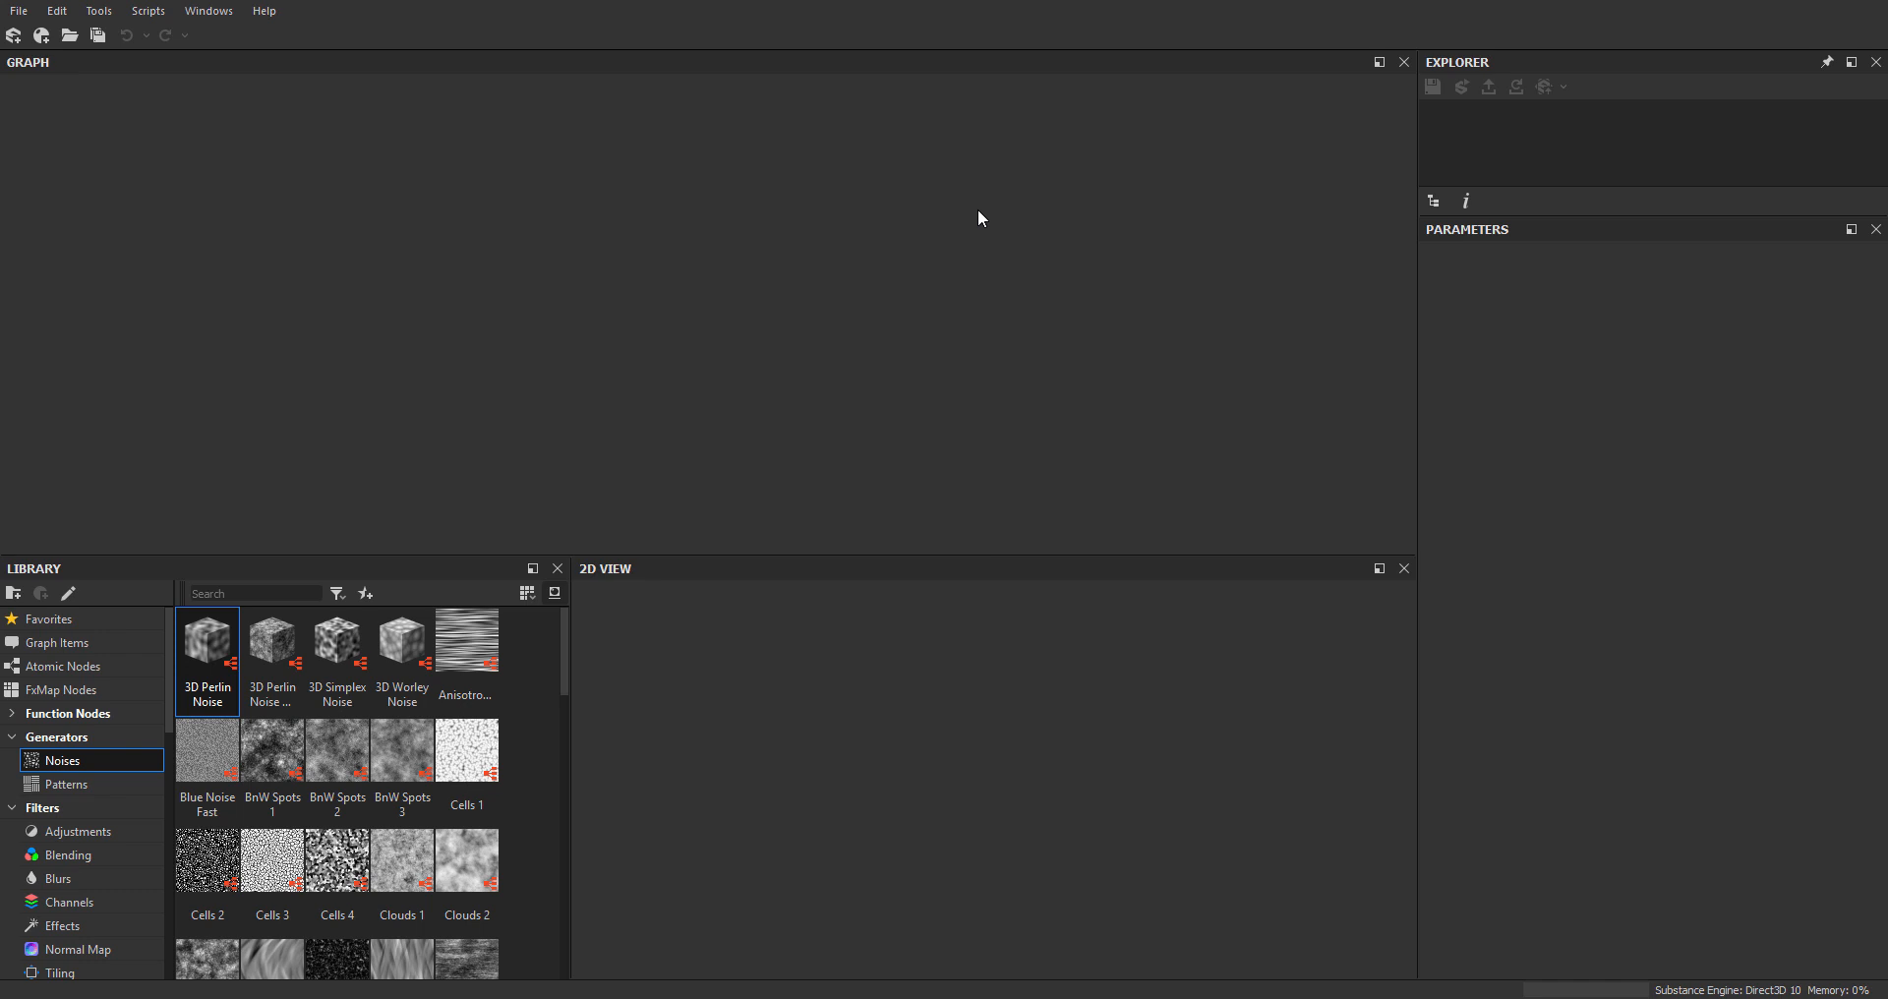
left_click(33, 12)
left_click(44, 33)
left_click_drag(800, 261, 874, 91)
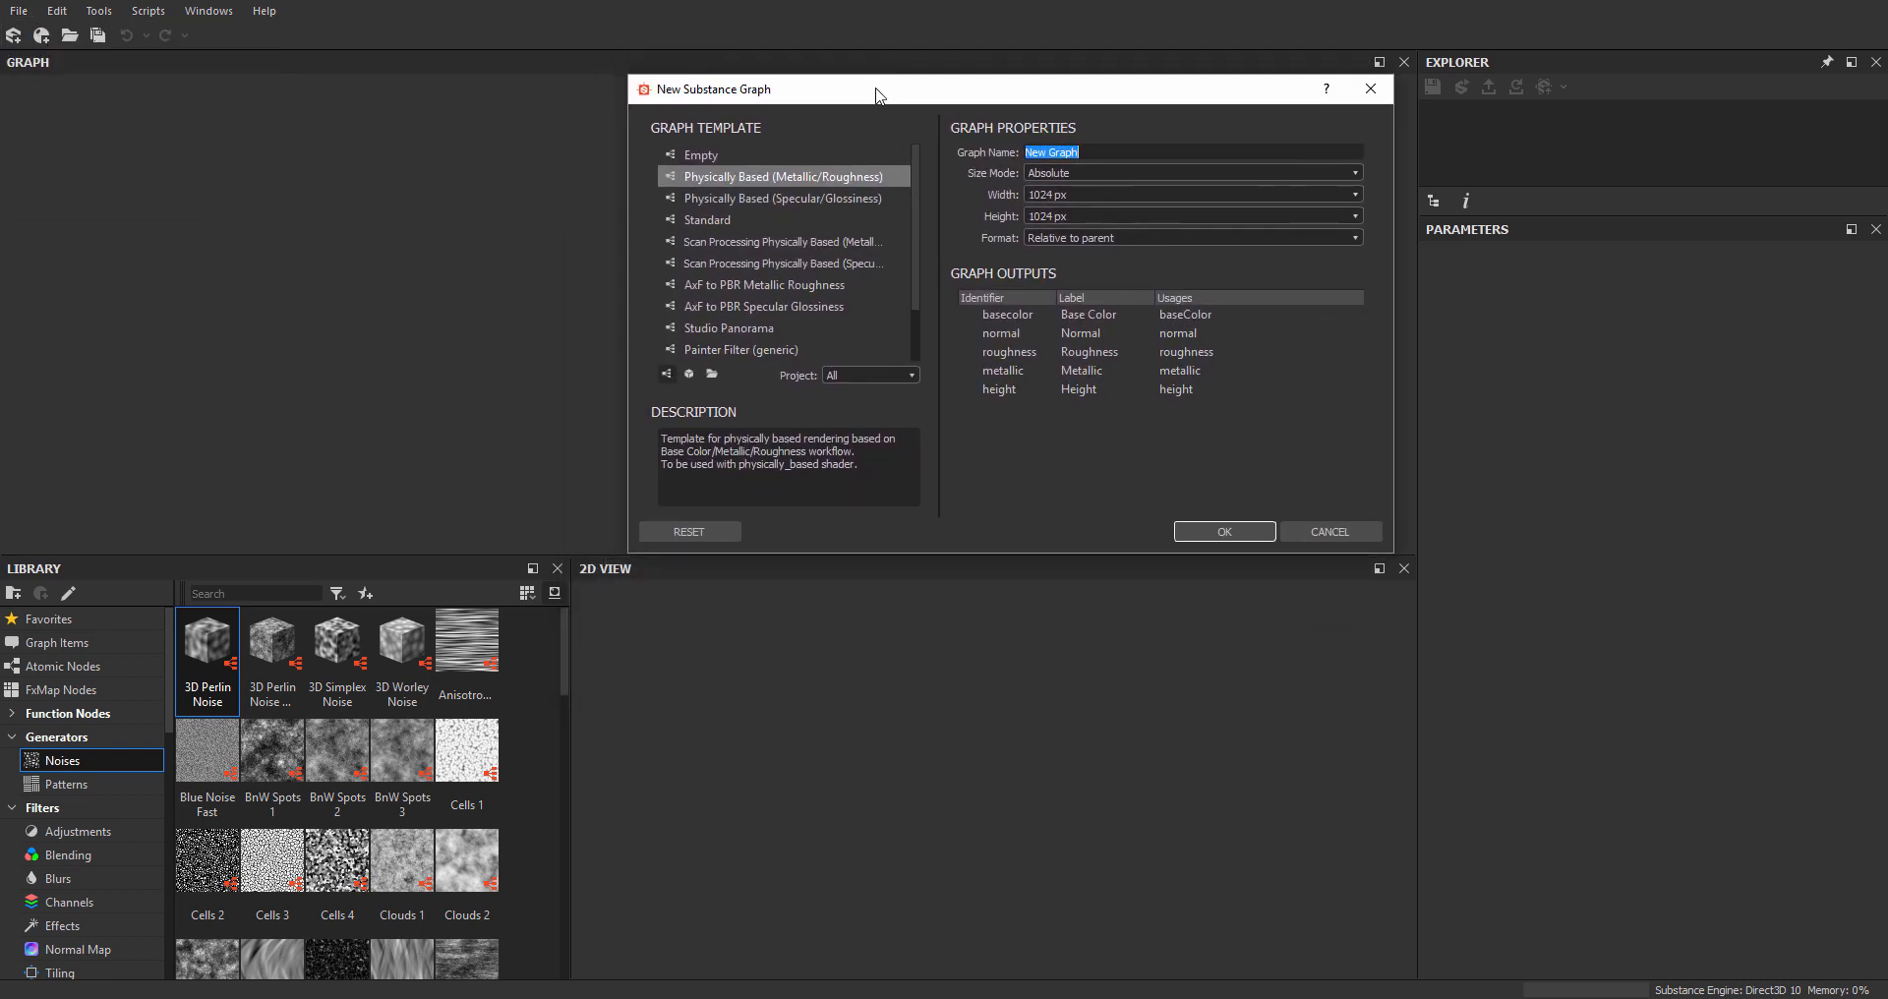
- Use the Physically Based (Metallic/Roughness) template and name the graph WoodPlanksBase
left_click(900, 174)
left_click_drag(1084, 149, 785, 140)
type("WoodPlanksB")
key("BackSpace")
key("BackSpace")
- Set the graph's width and height to 2048 px and create it
left_click(1078, 196)
left_click(1054, 291)
left_click(1046, 217)
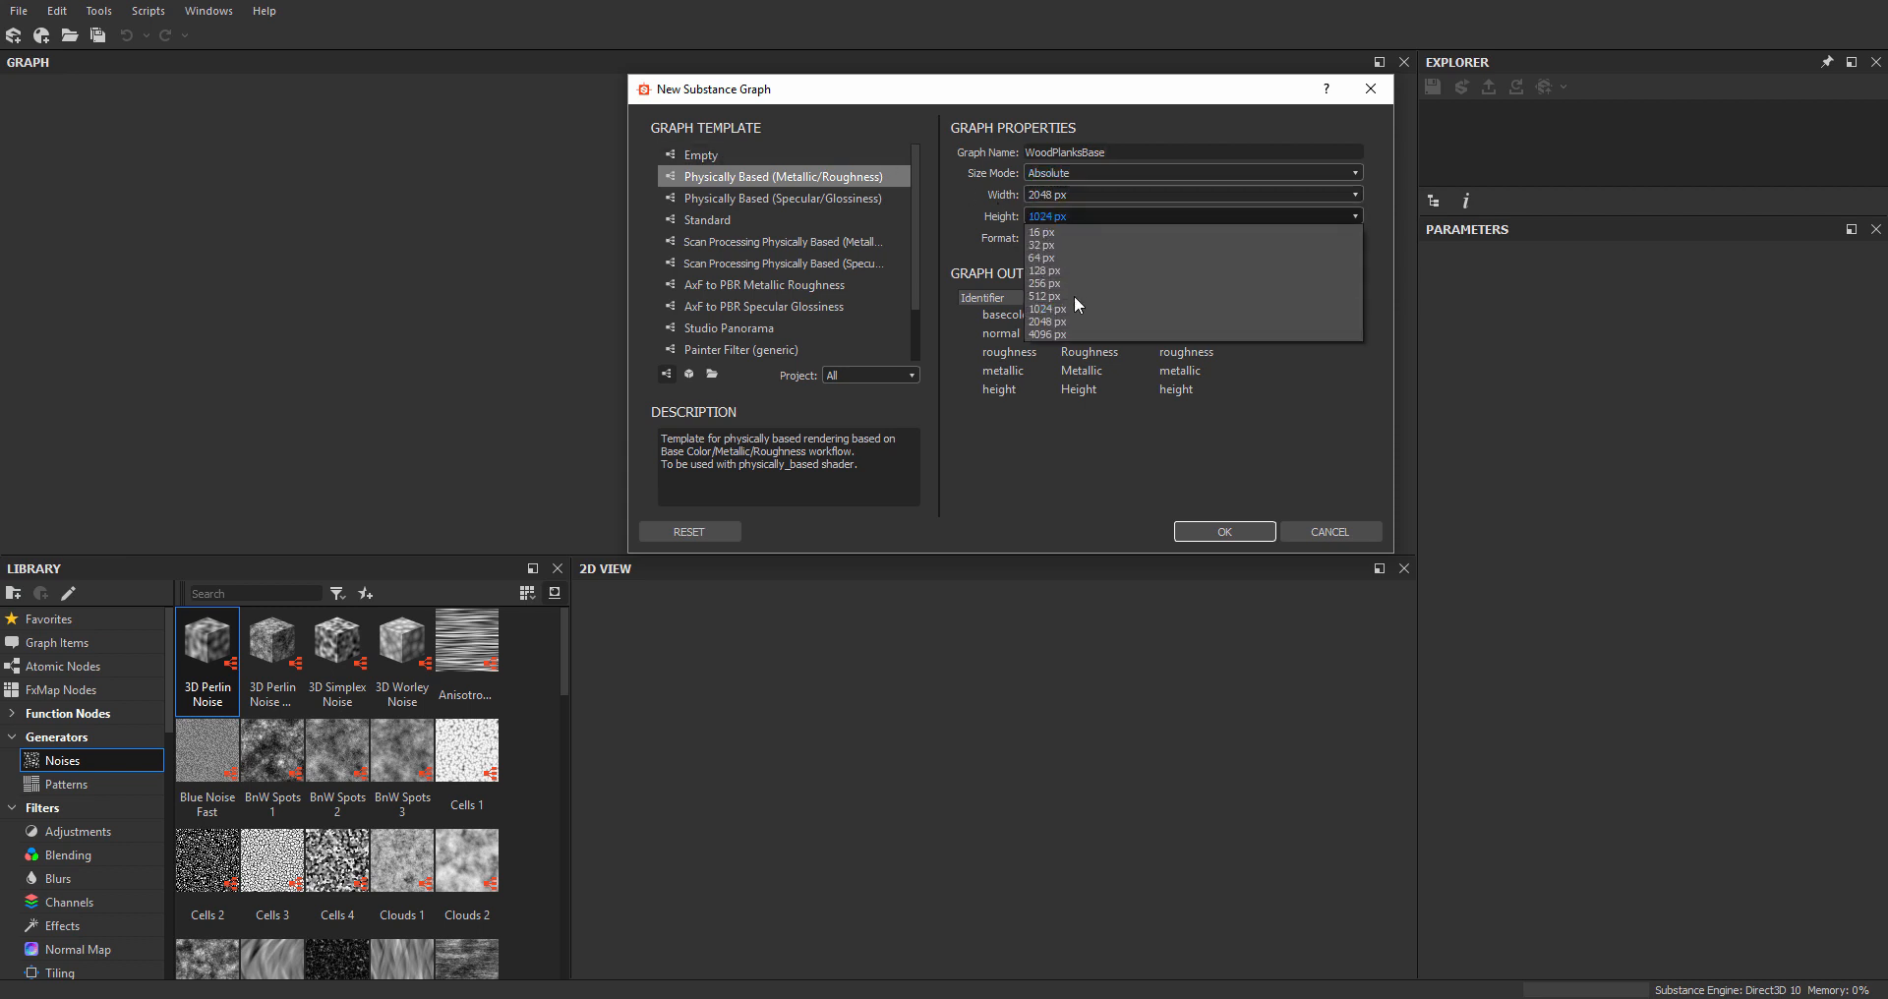
left_click(1072, 314)
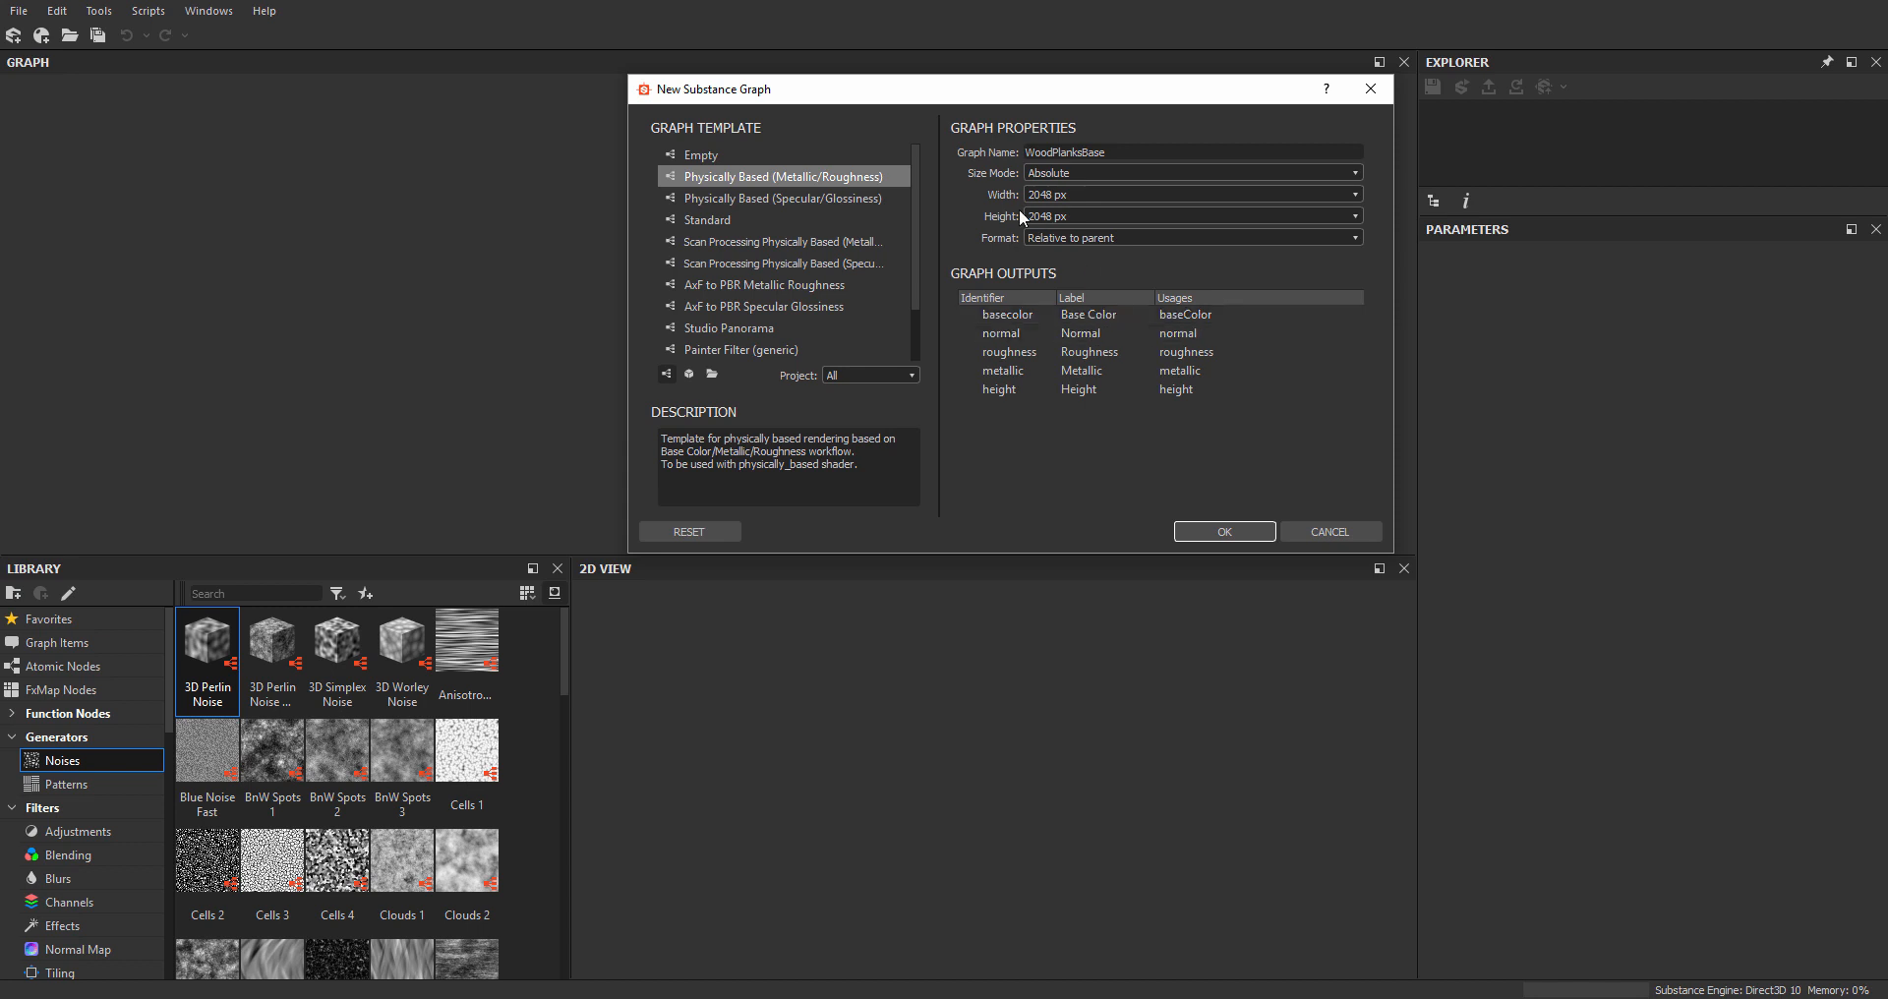
left_click(1253, 531)
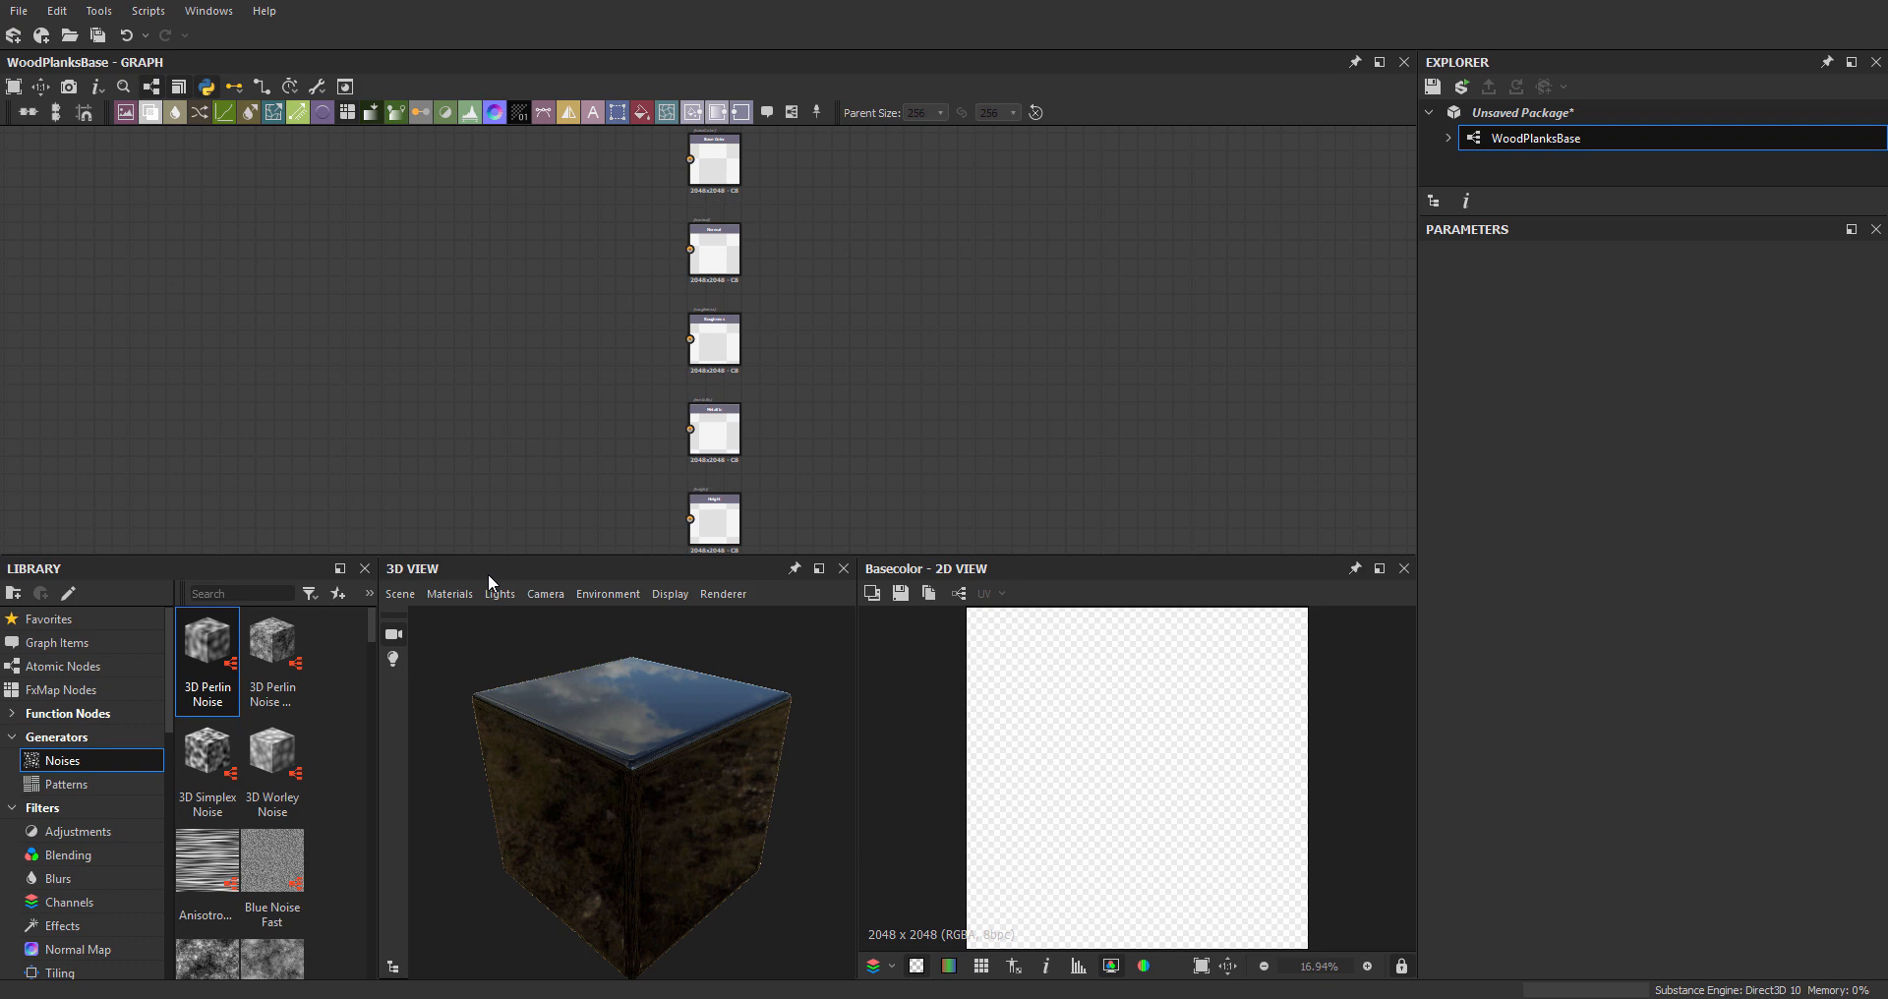
- Close the 3D view to free up space in the workspace
left_click(843, 570)
middle_click_drag(477, 258, 1069, 317)
scroll(805, 308, "down", 2)
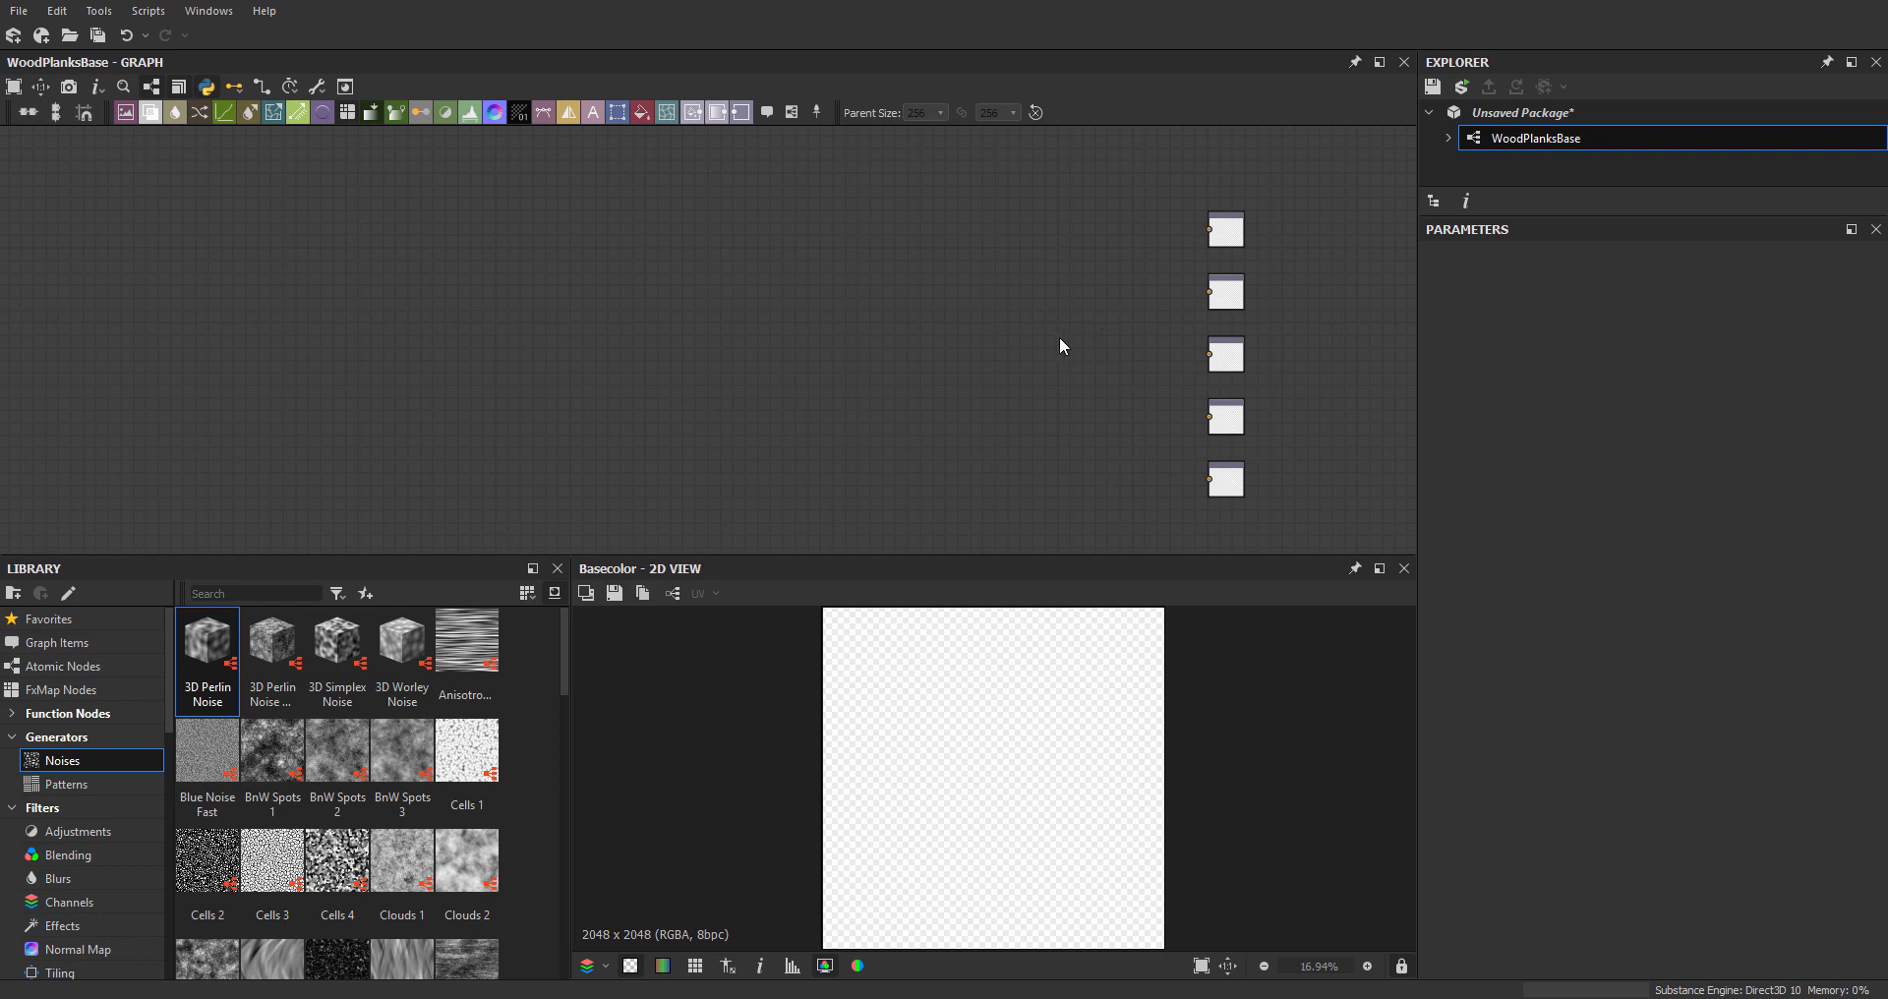
middle_click_drag(951, 339, 1098, 315)
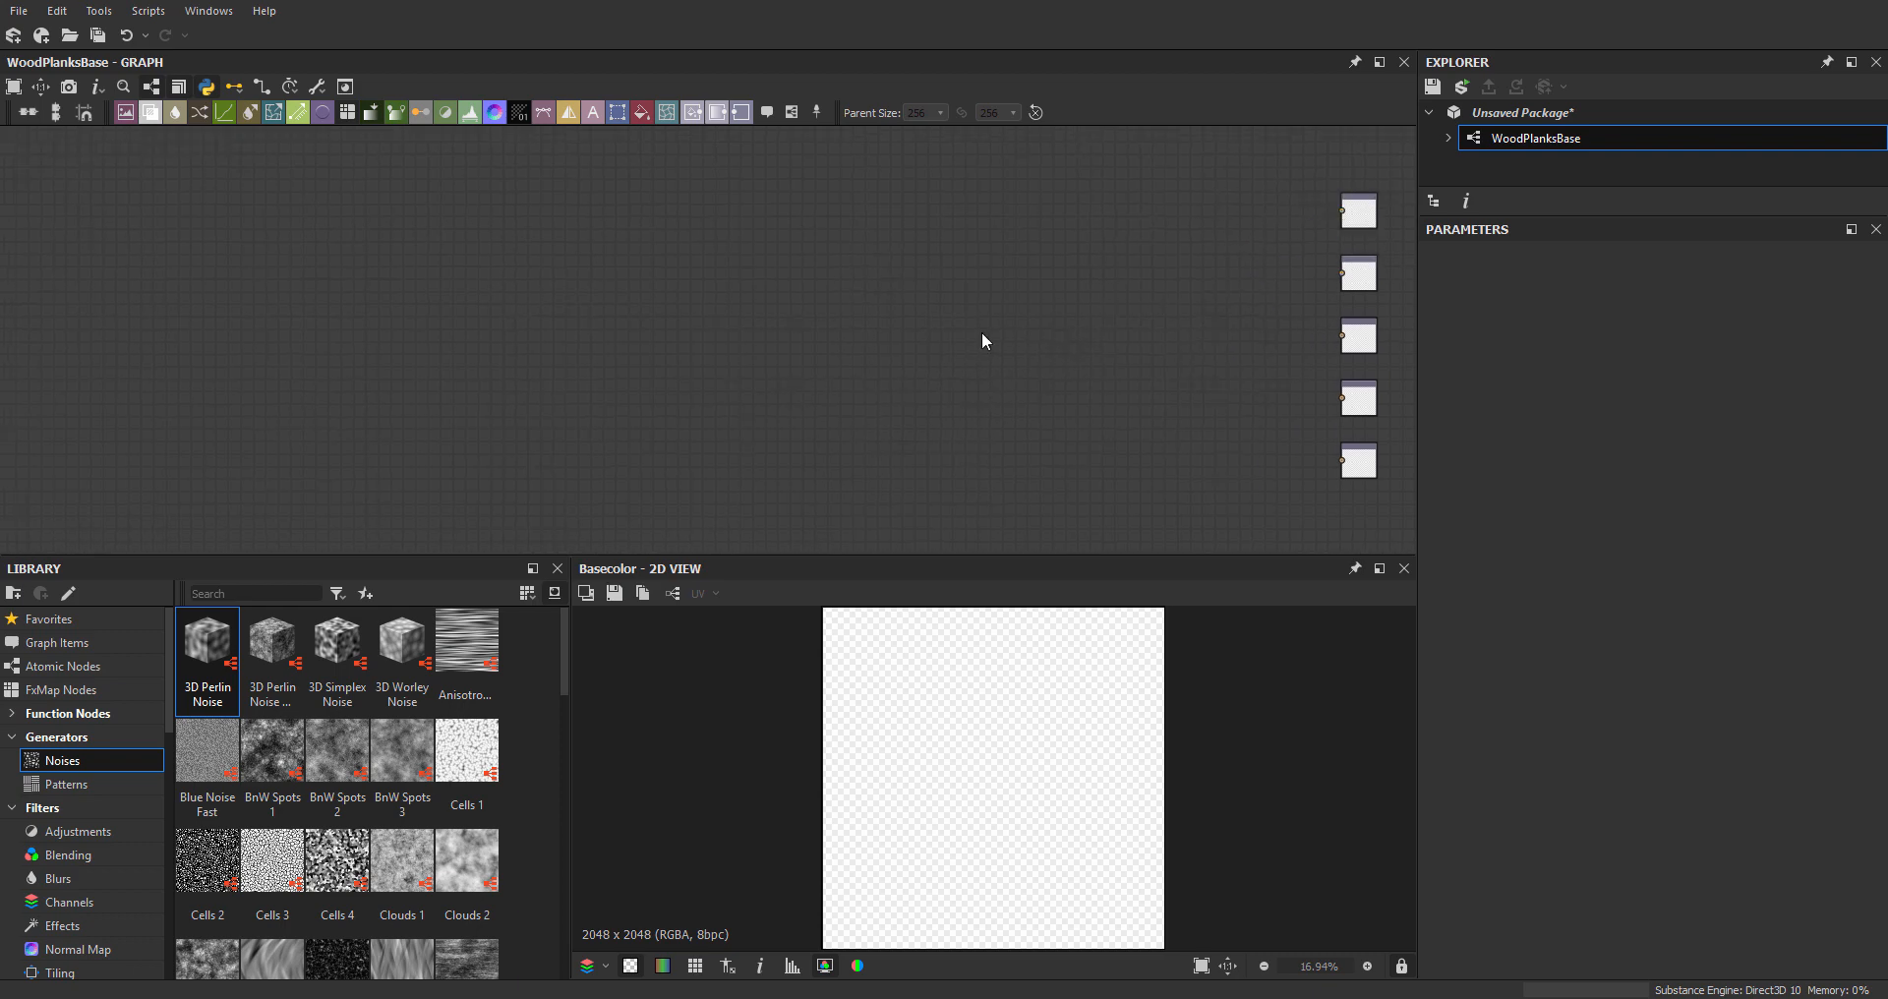
- Resize the workspace areas to widen the library and make the graph and explorer taller
mouse_move(571, 645)
left_mouse_down()
mouse_move(499, 651)
mouse_move(561, 646)
left_mouse_up()
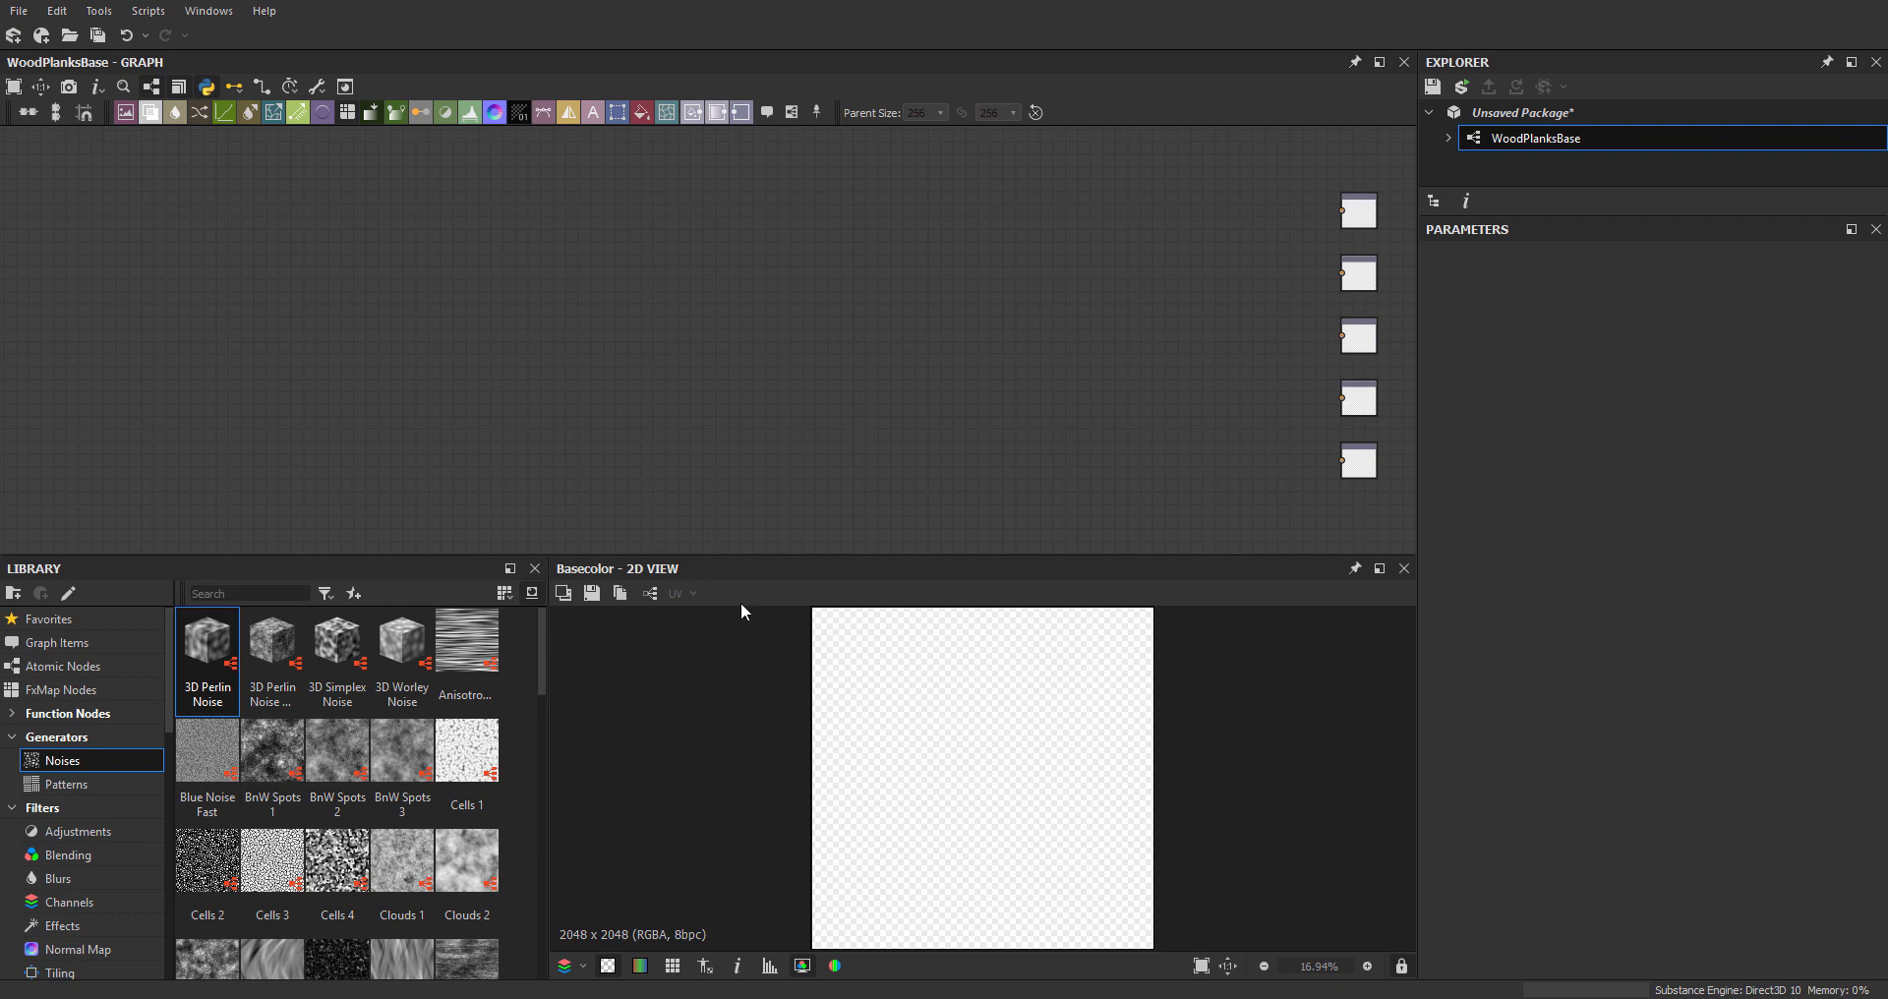
middle_click_drag(806, 261, 761, 268)
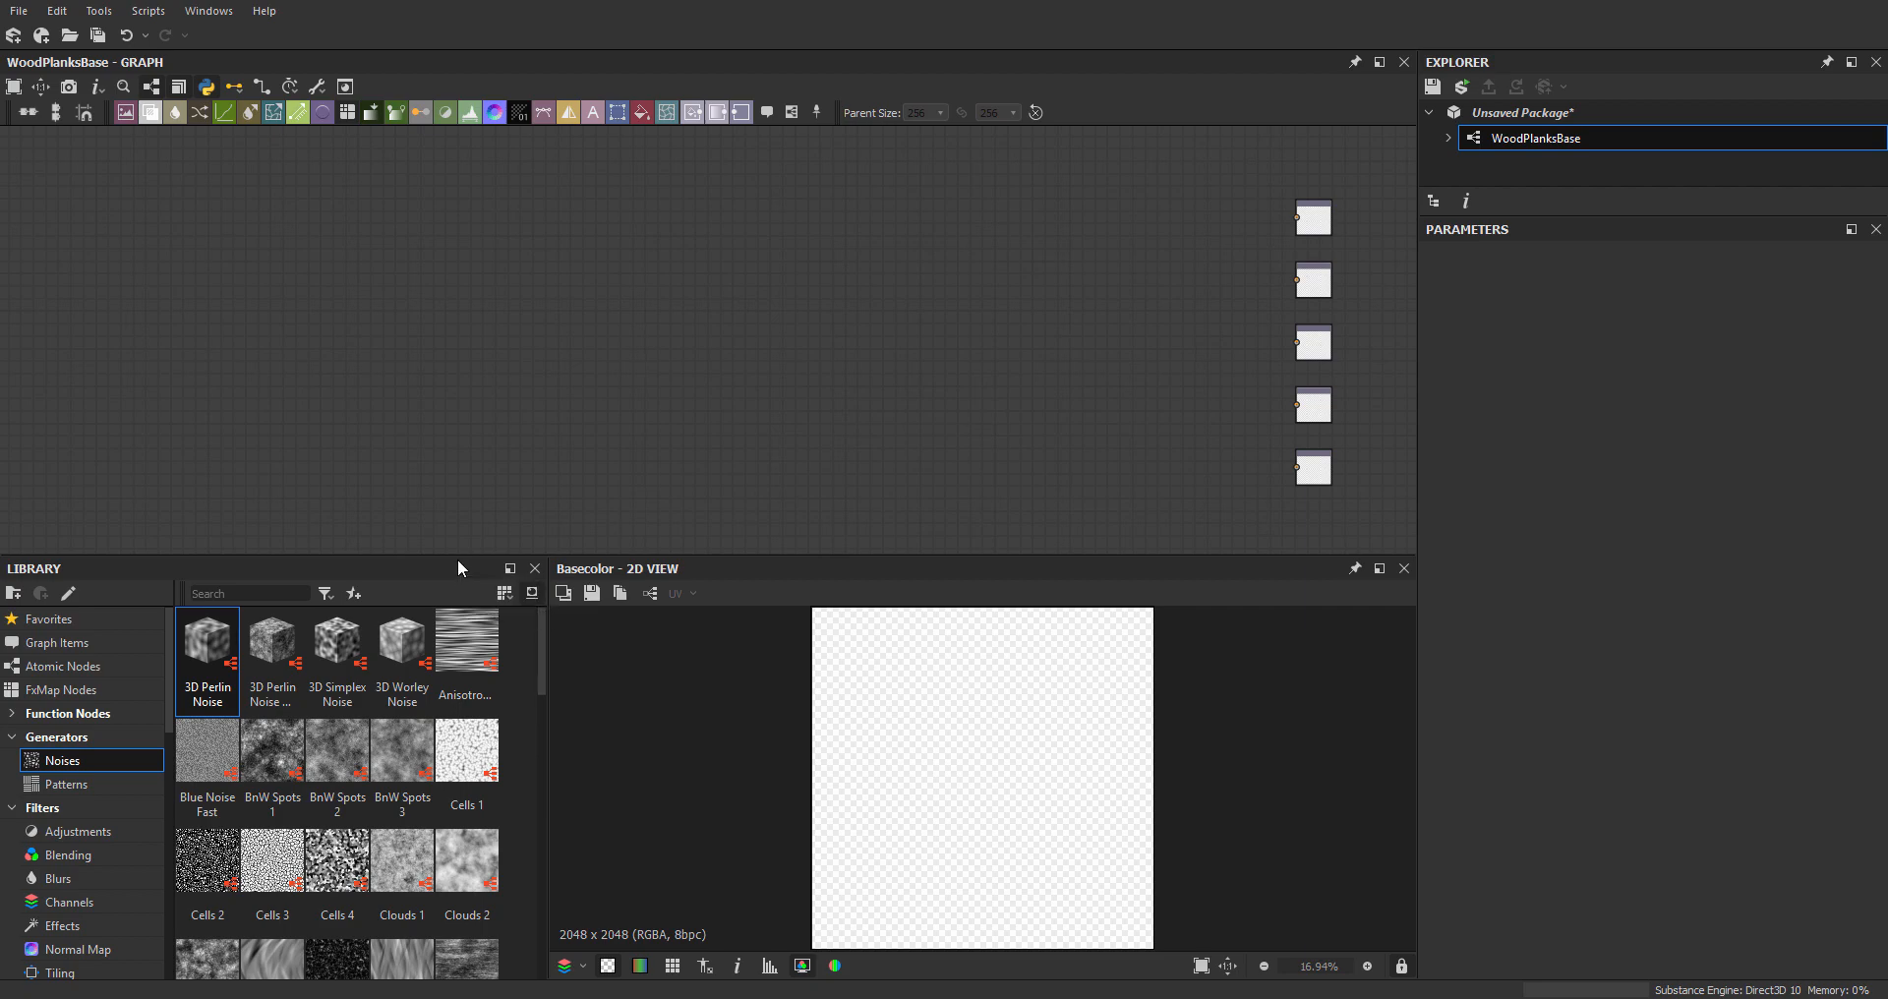
left_click_drag(457, 566, 169, 667)
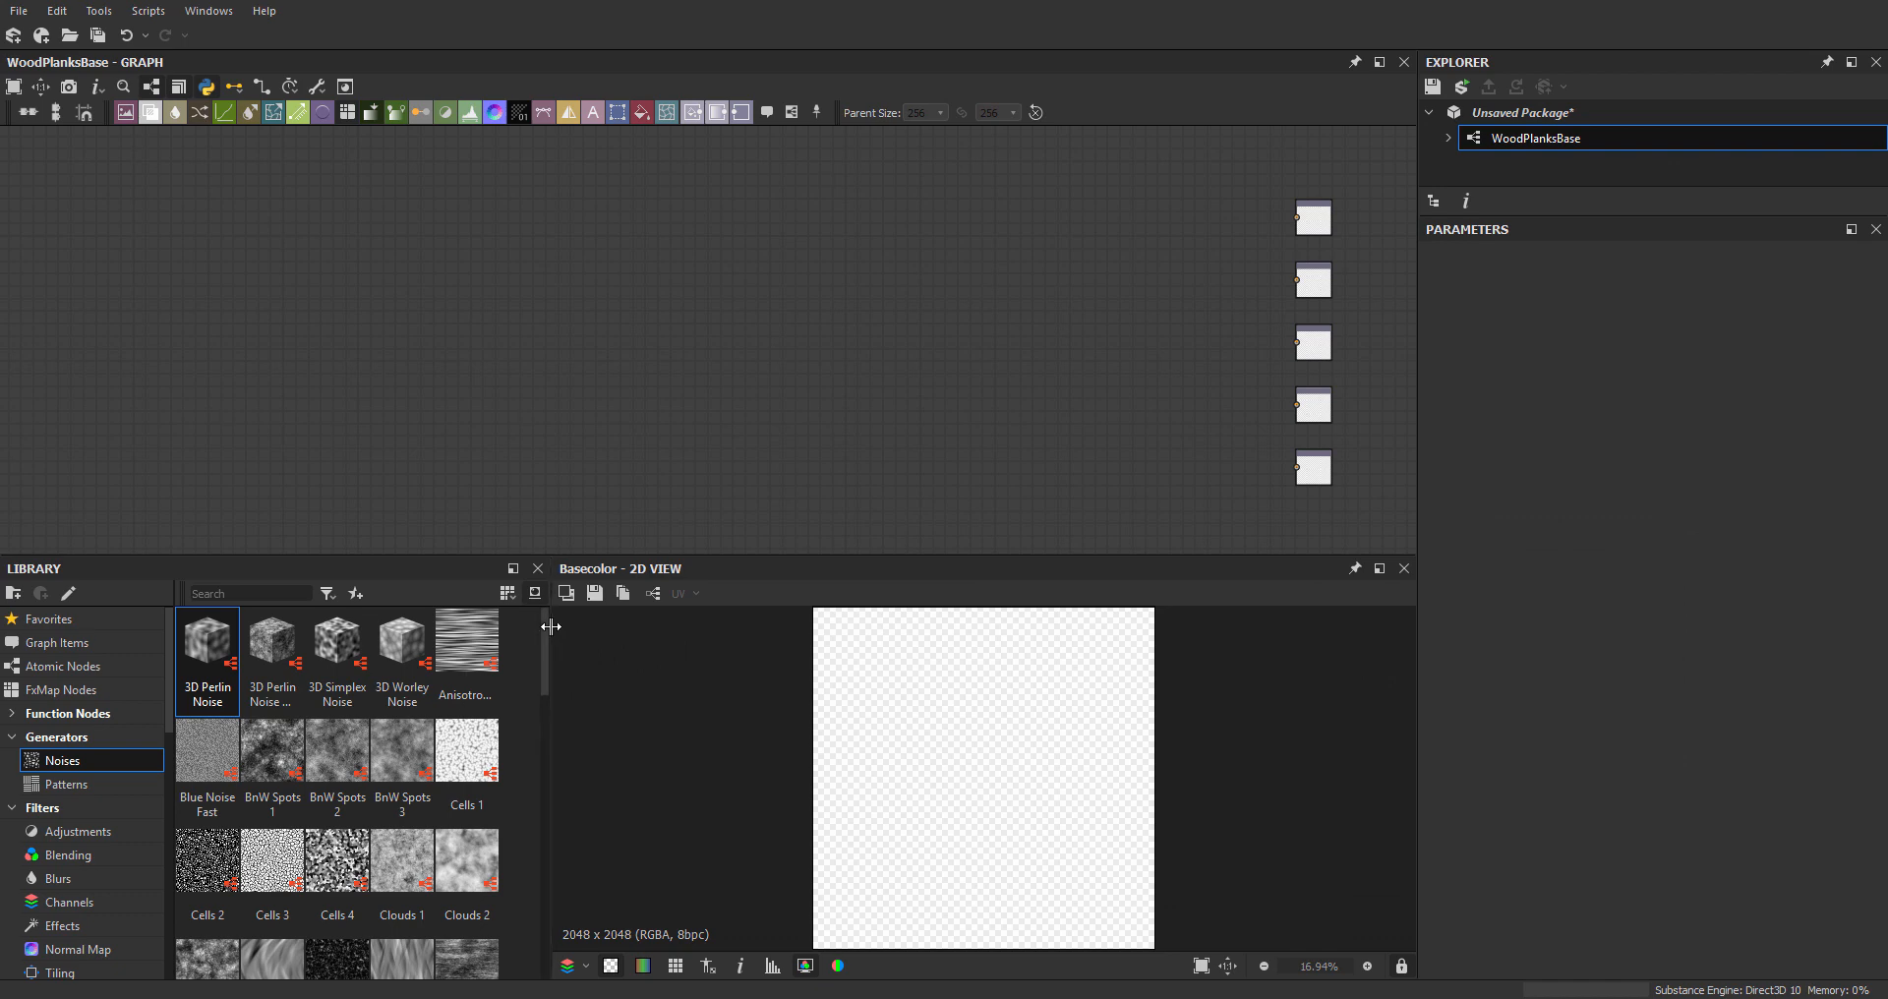
left_click_drag(549, 623, 951, 611)
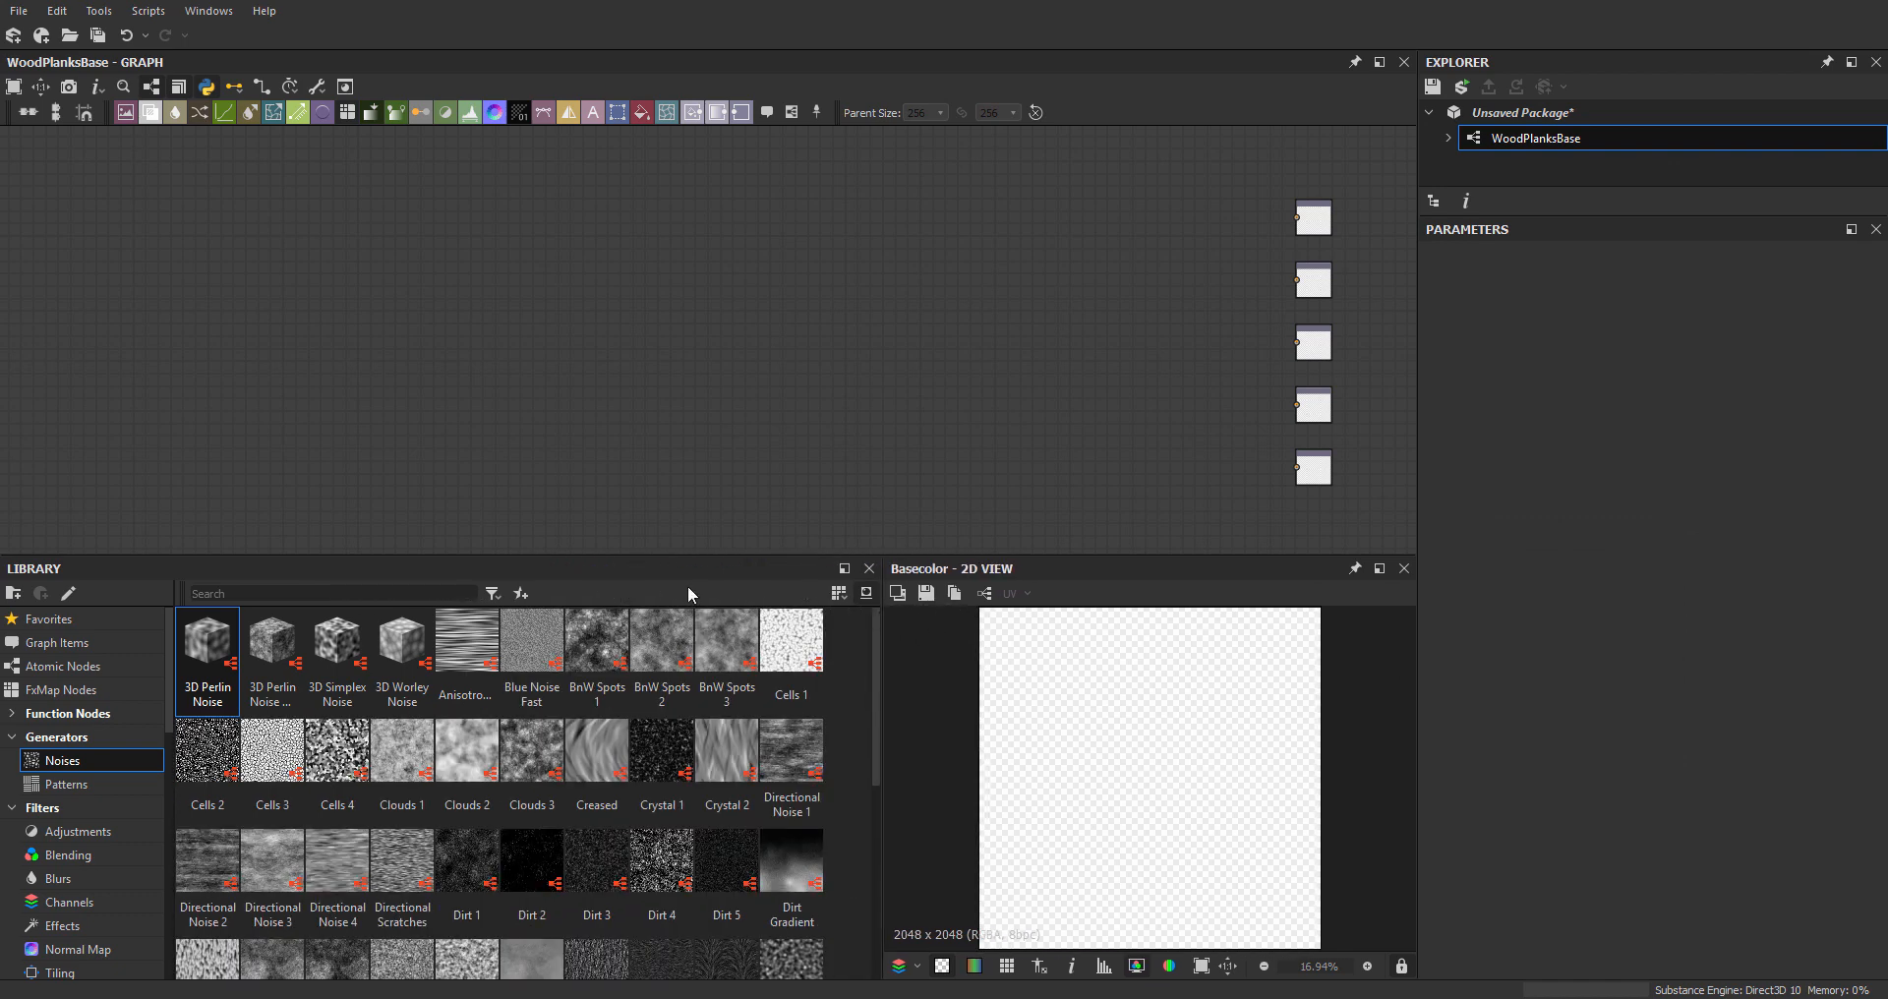
left_click_drag(440, 561, 457, 617)
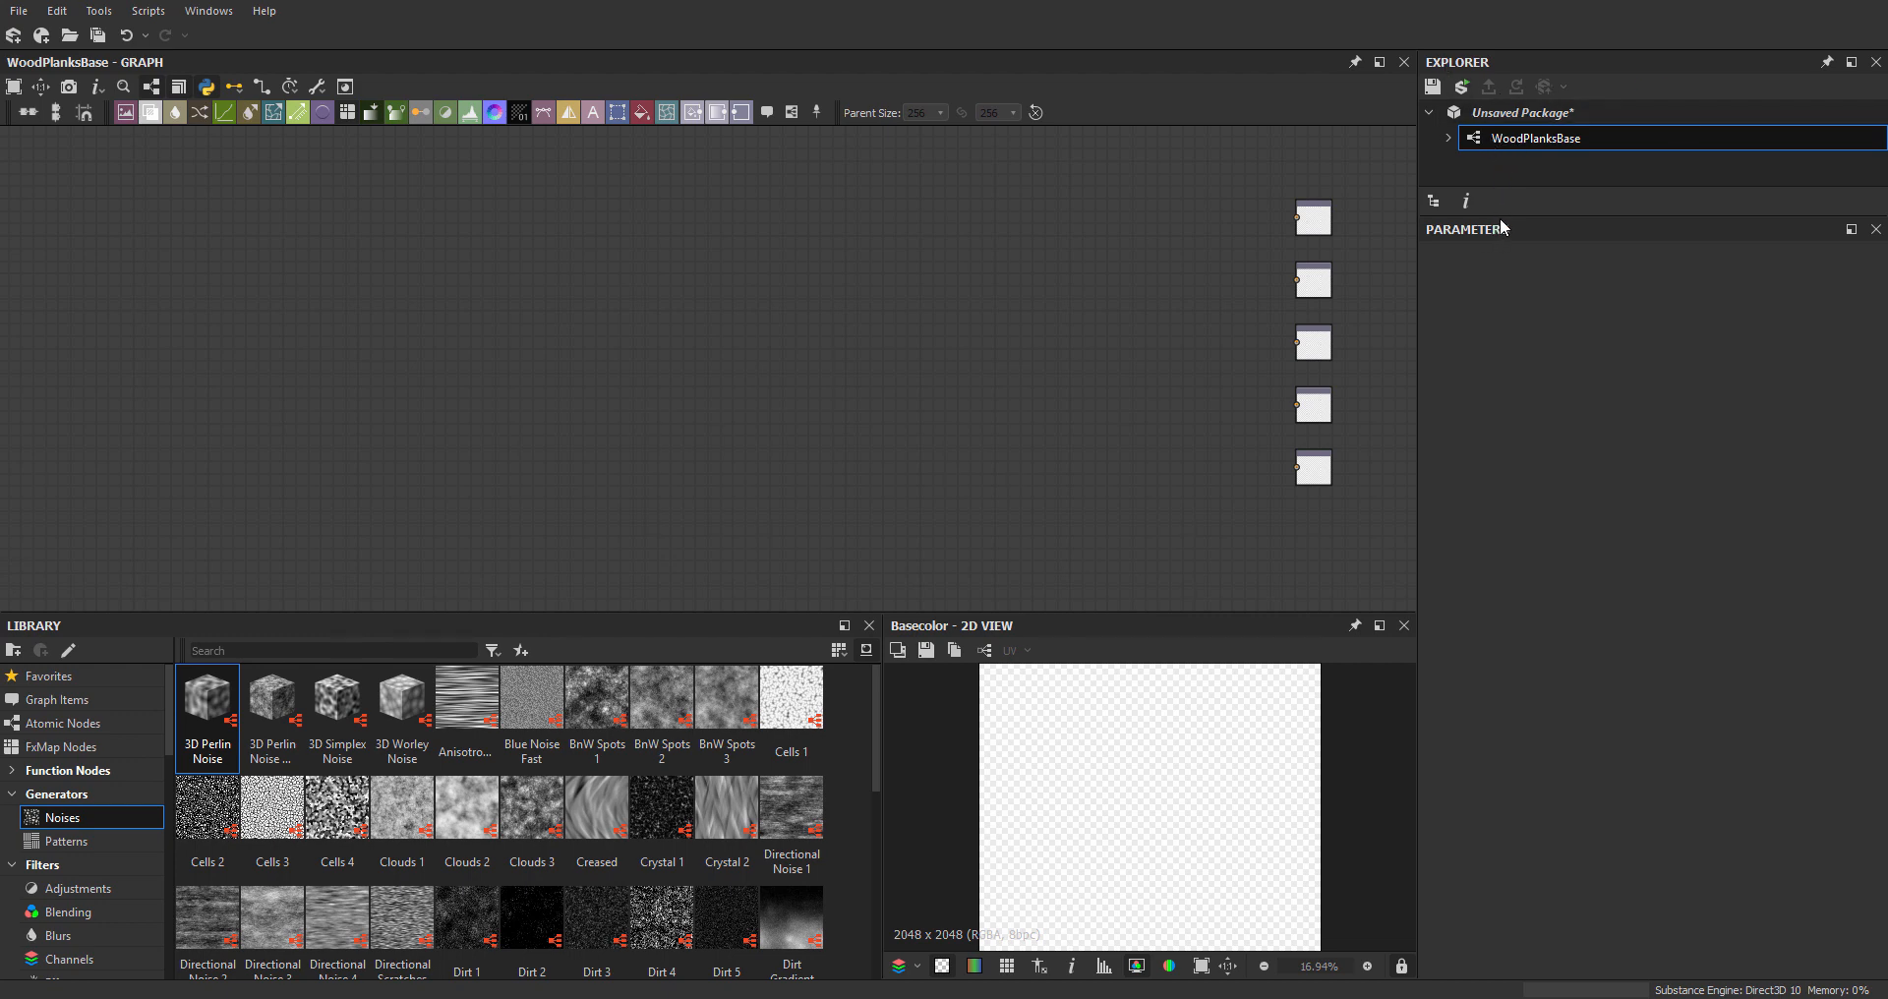
left_click_drag(1503, 214, 1503, 330)
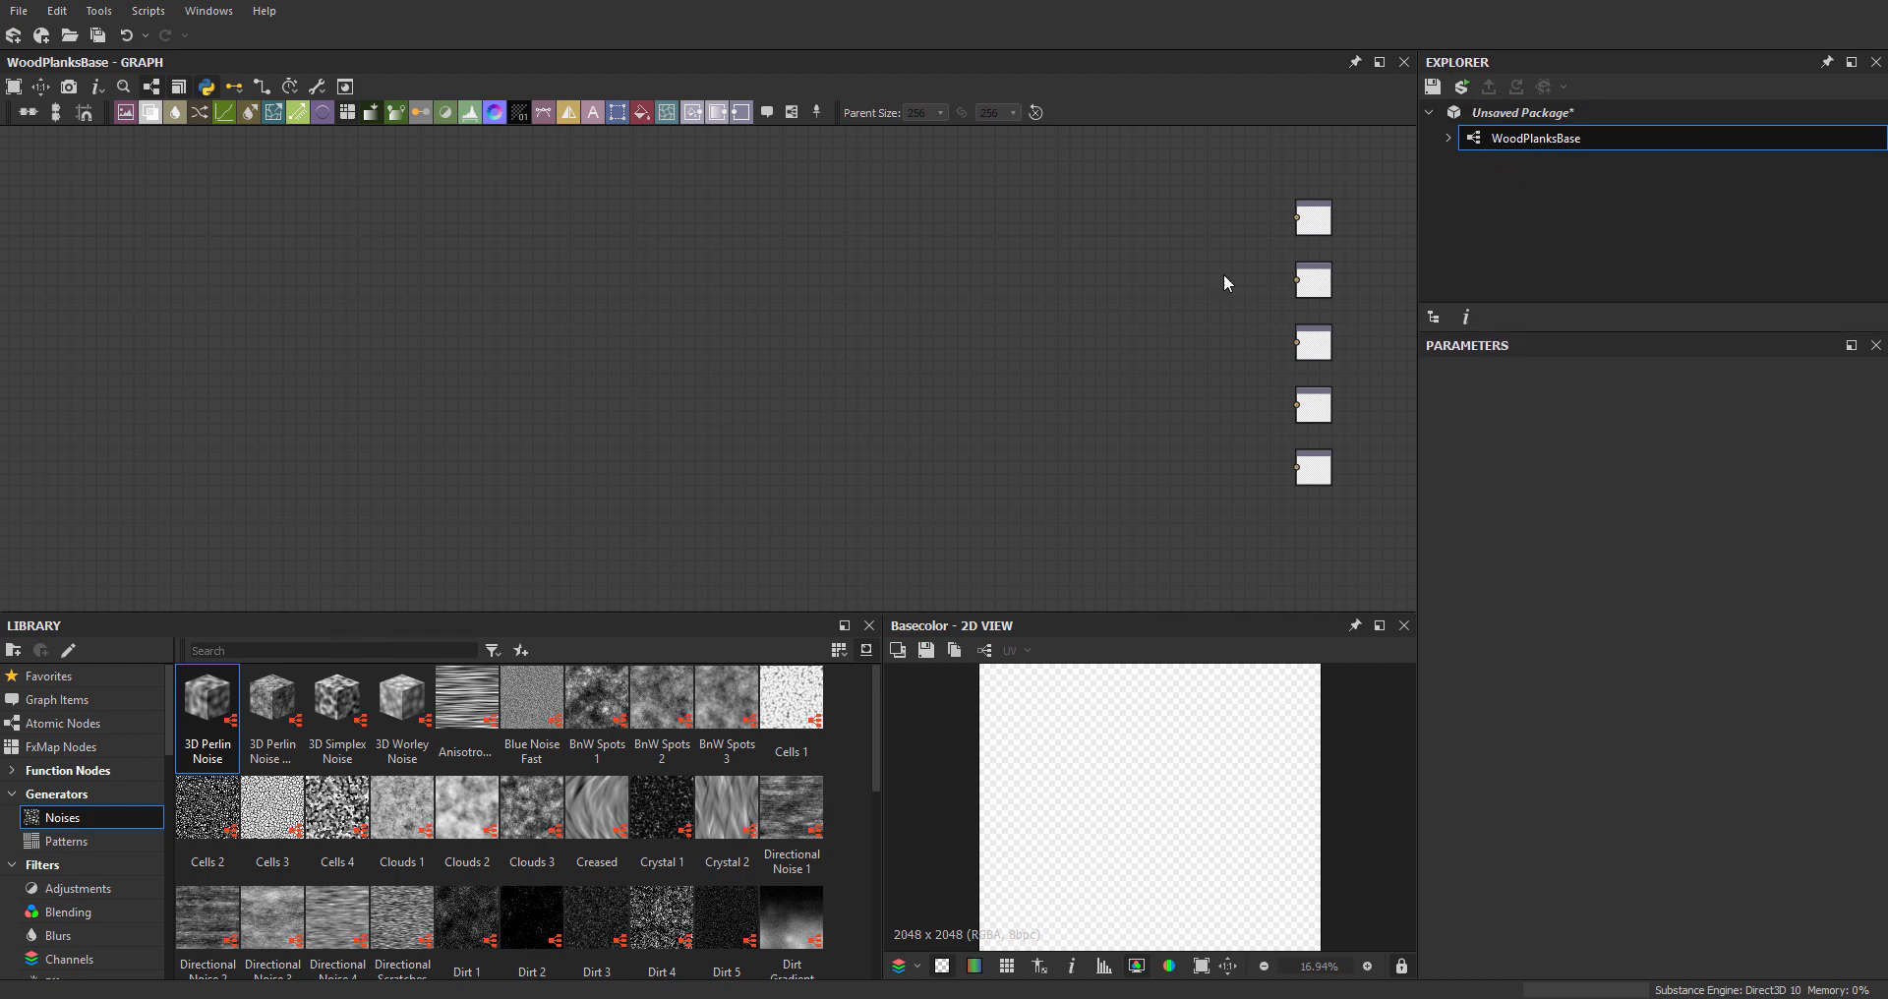
middle_click_drag(639, 232, 591, 274)
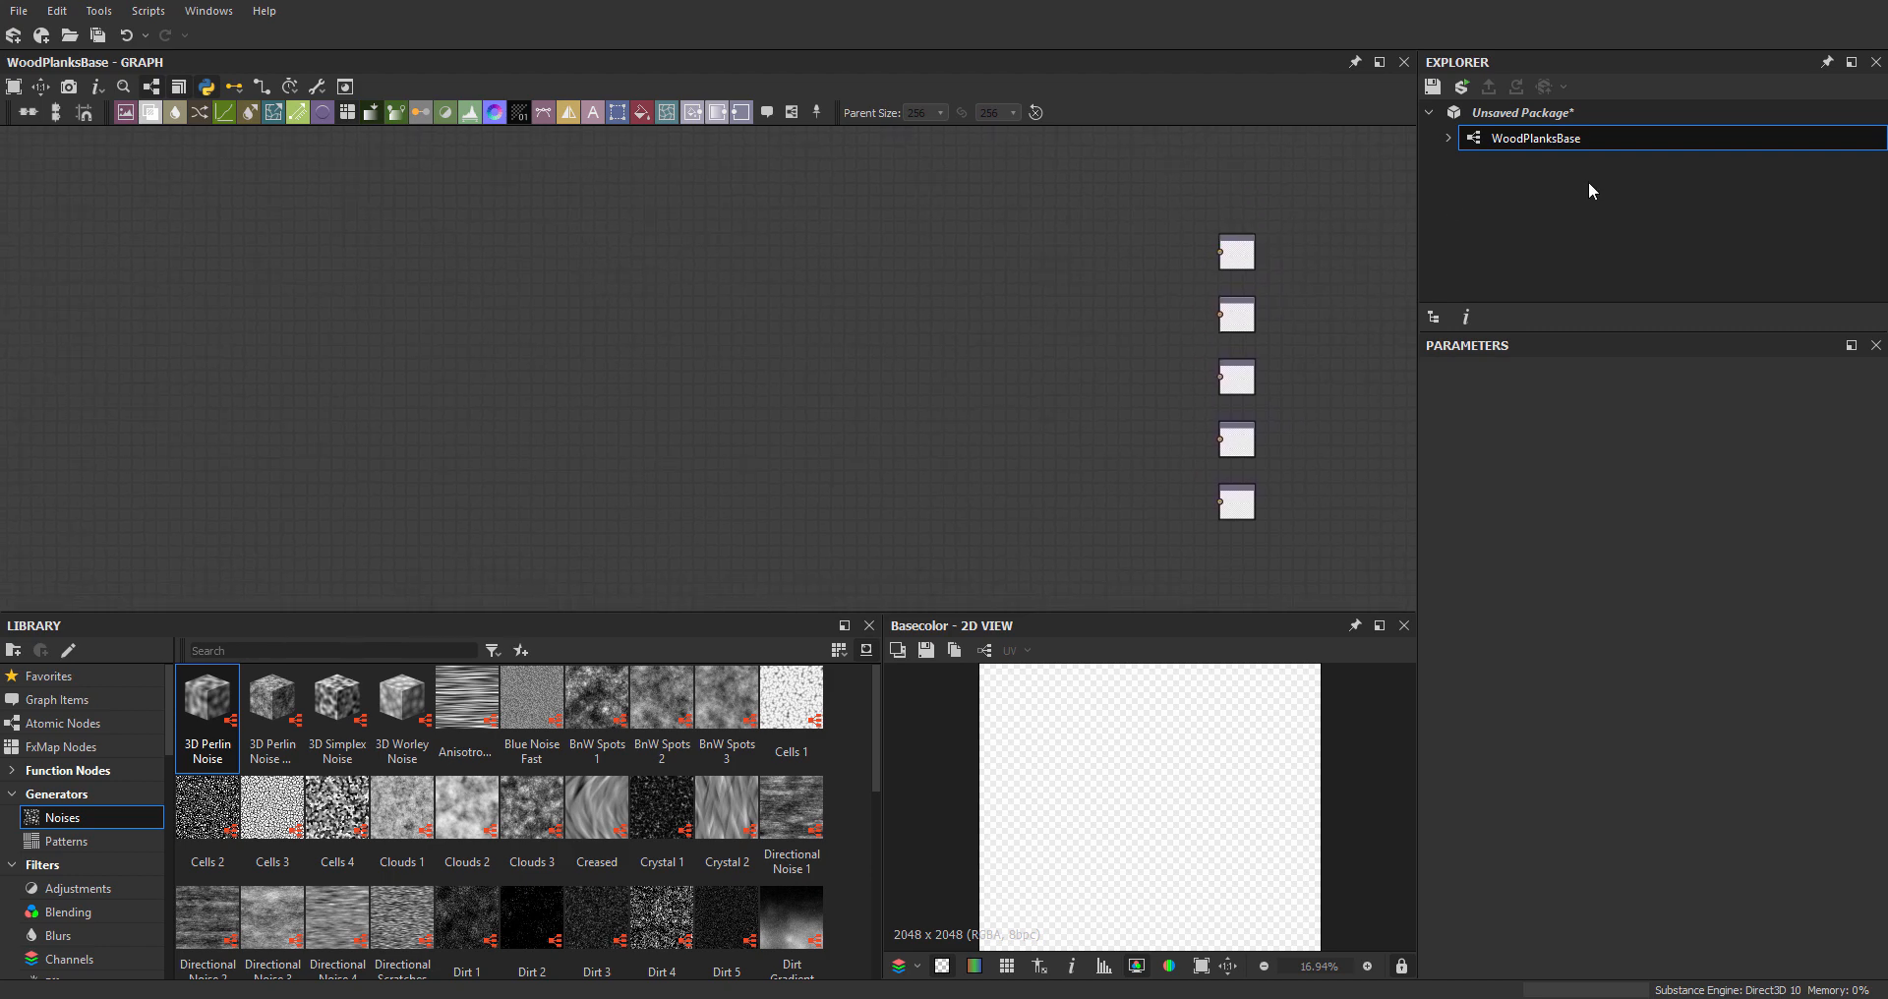
- Start saving the unsaved package and create a folder named Wood inside the project's Textures folder
left_click(1547, 114)
right_click(1549, 115)
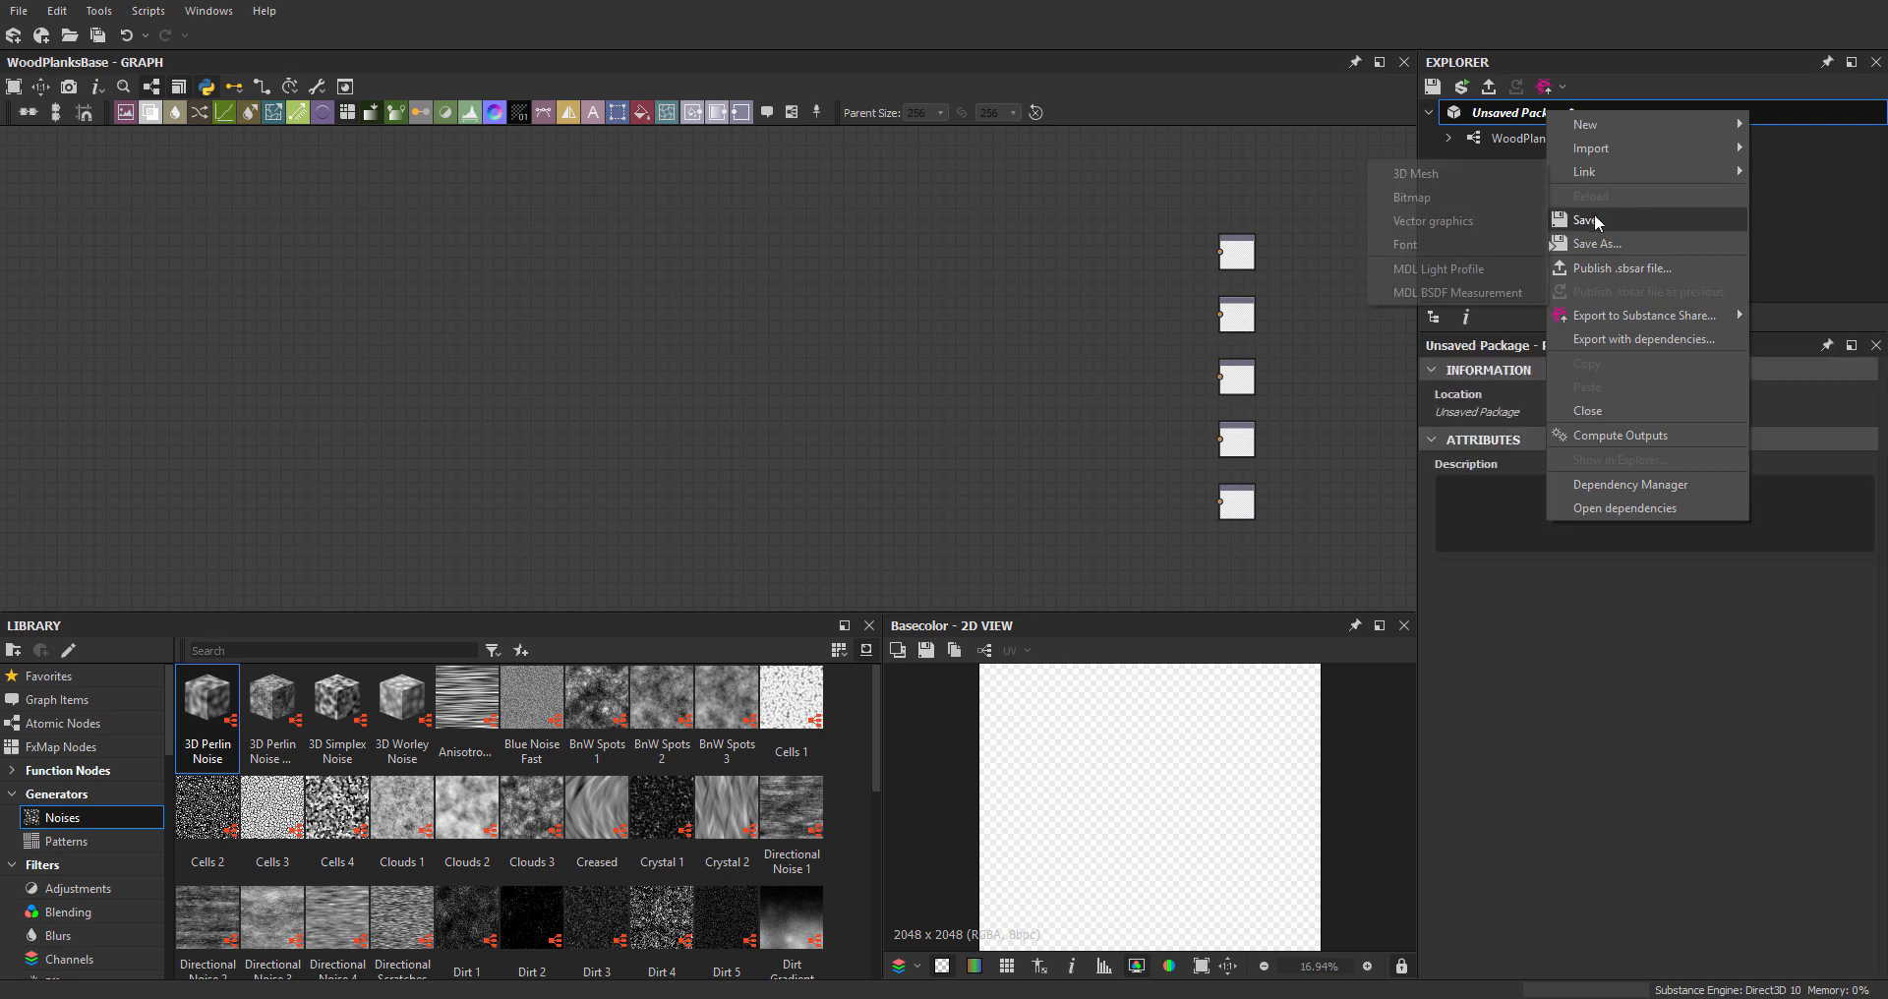
left_click(1799, 306)
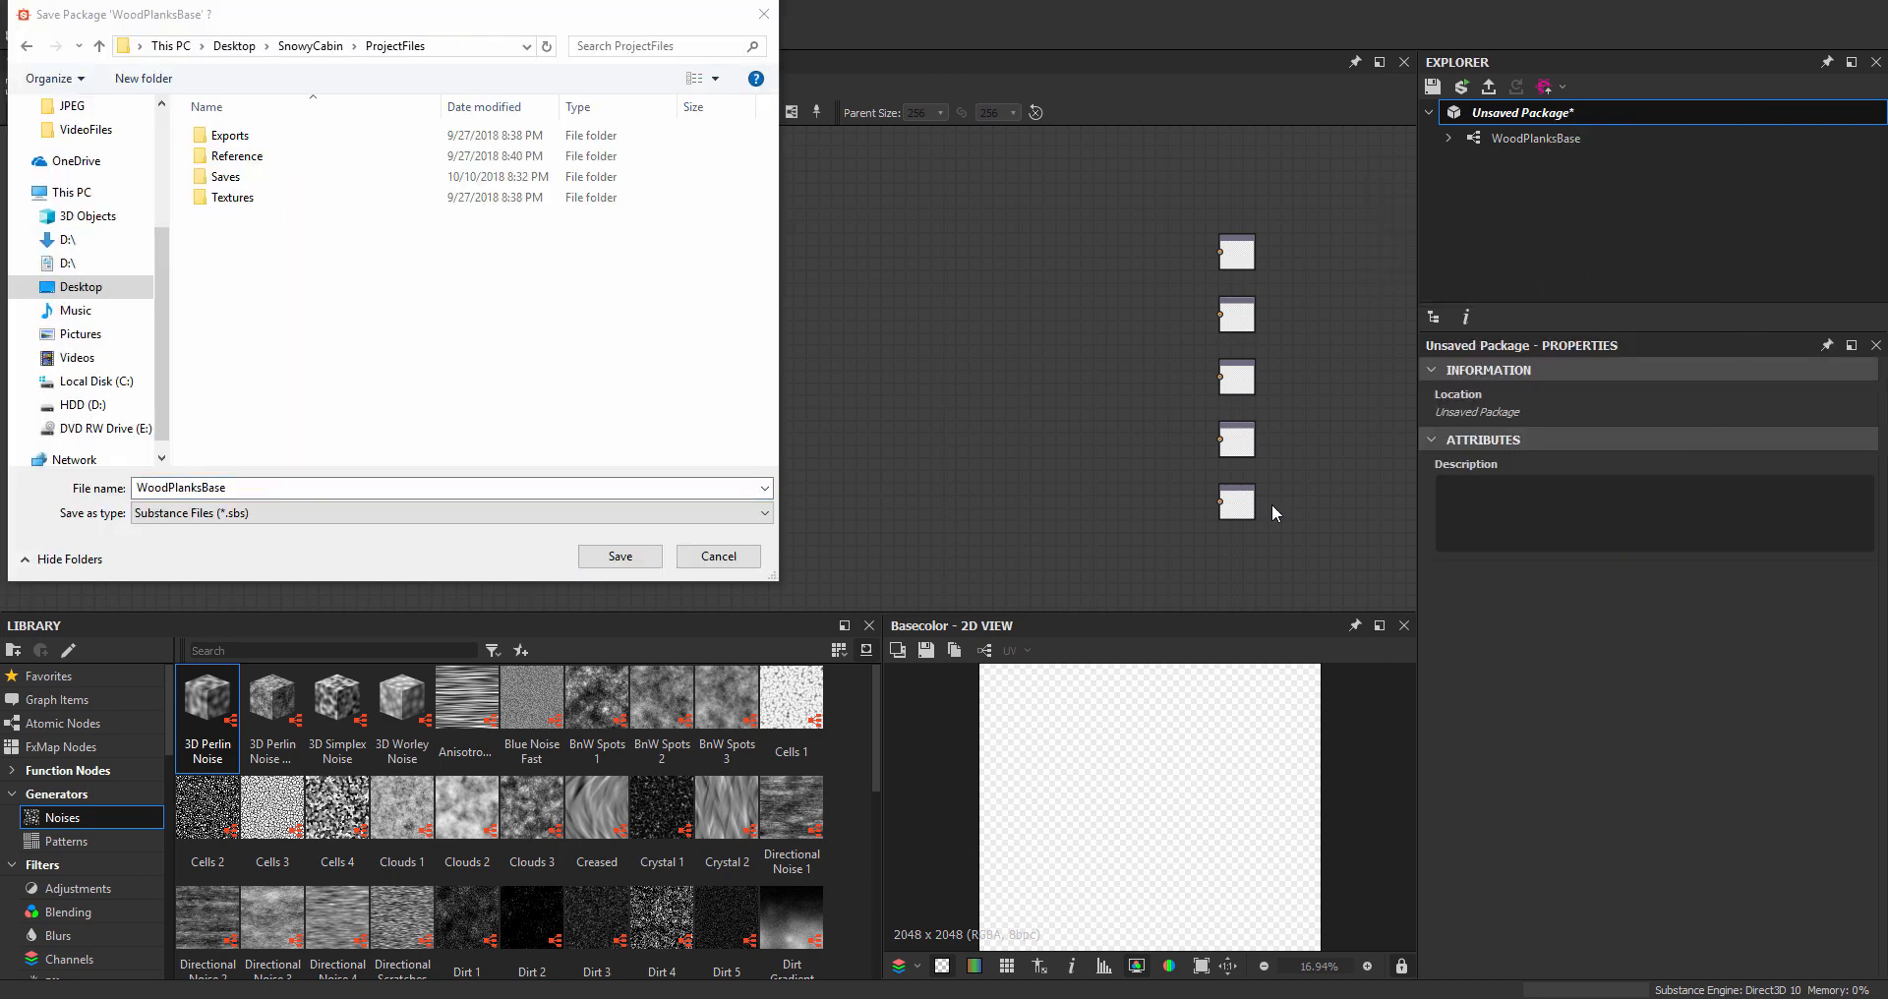
double_click(277, 200)
left_click(145, 78)
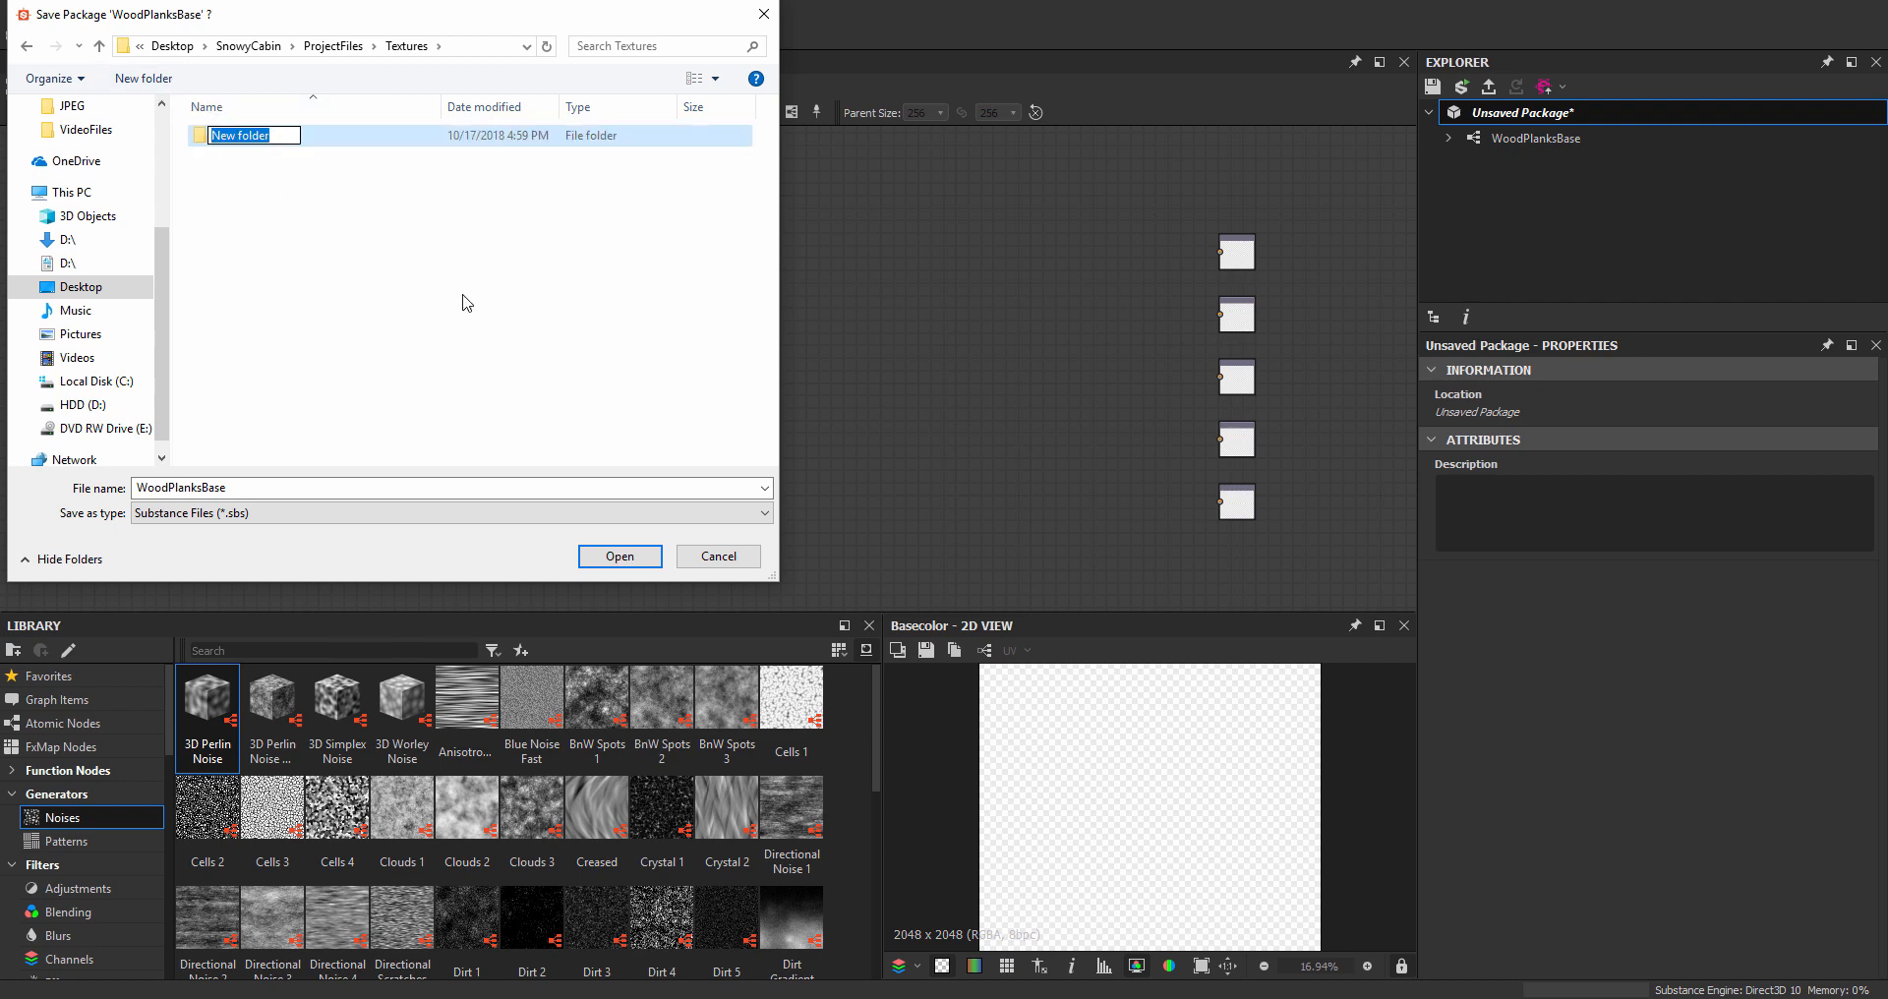
type("Wood")
key("Return")
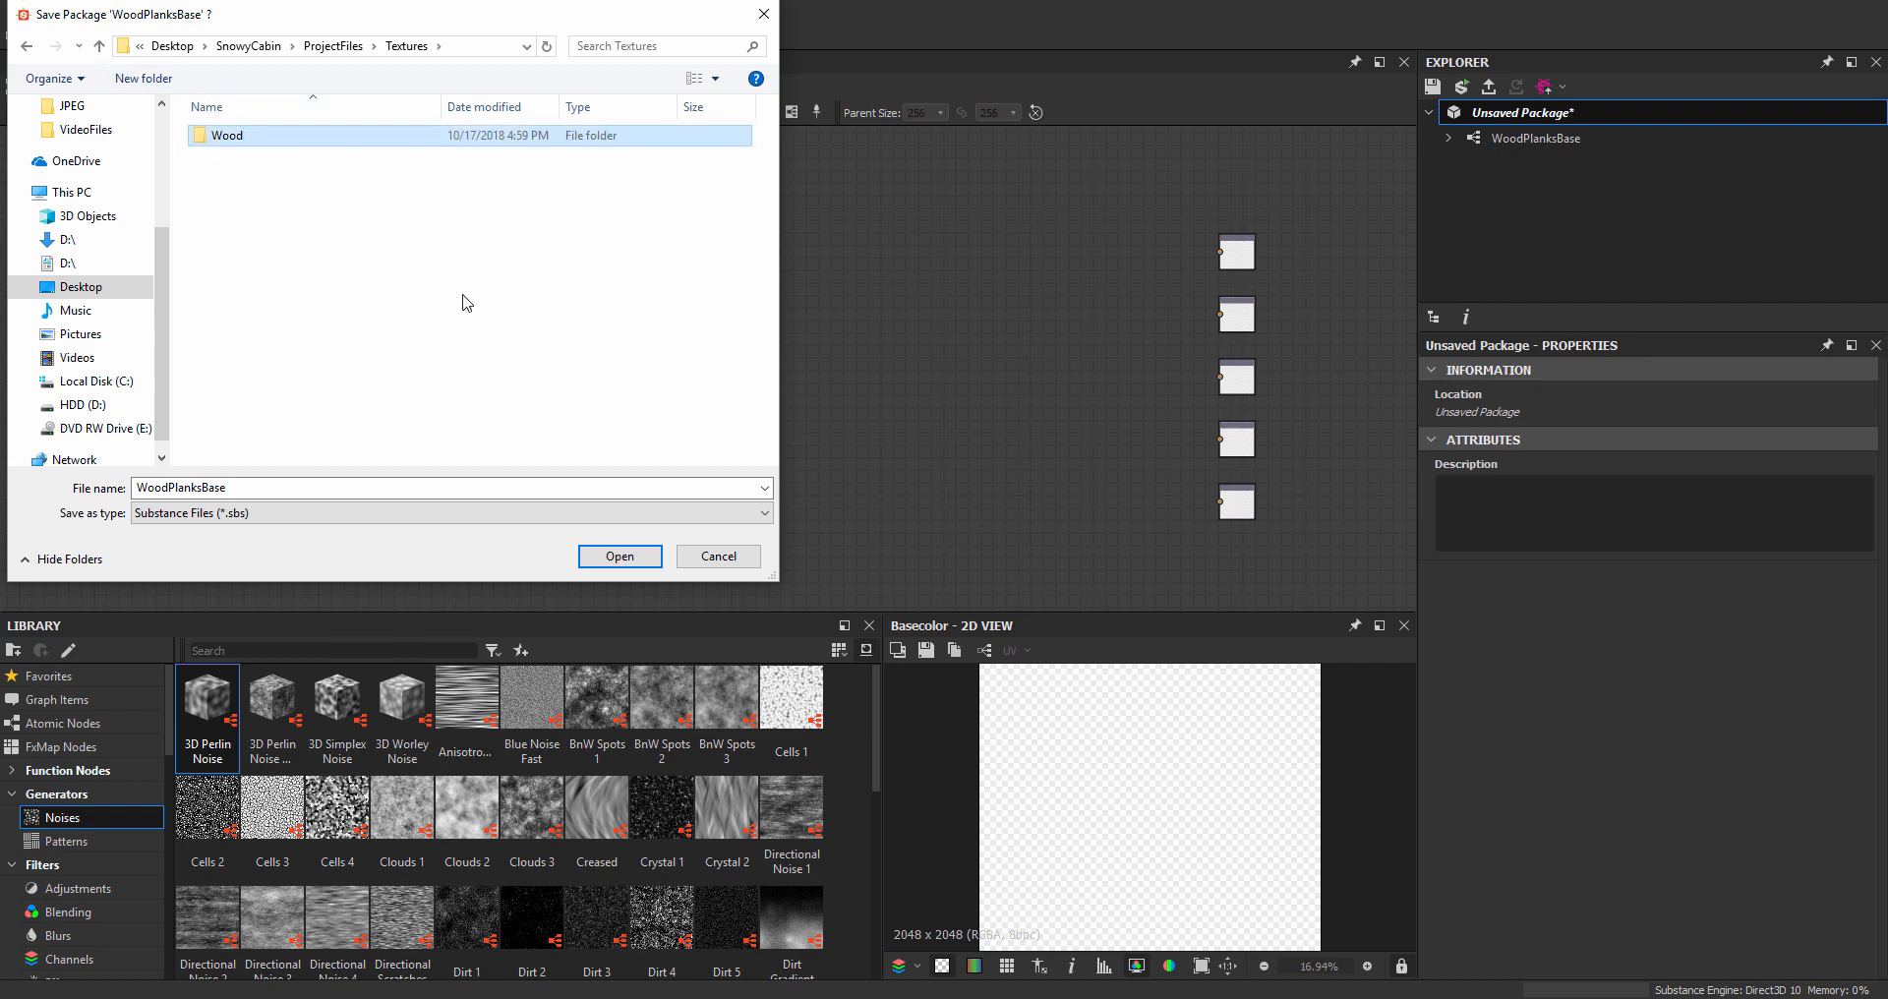
- Save the package as WoodPlanksBase in the Wood folder, then save it once more
key("Return")
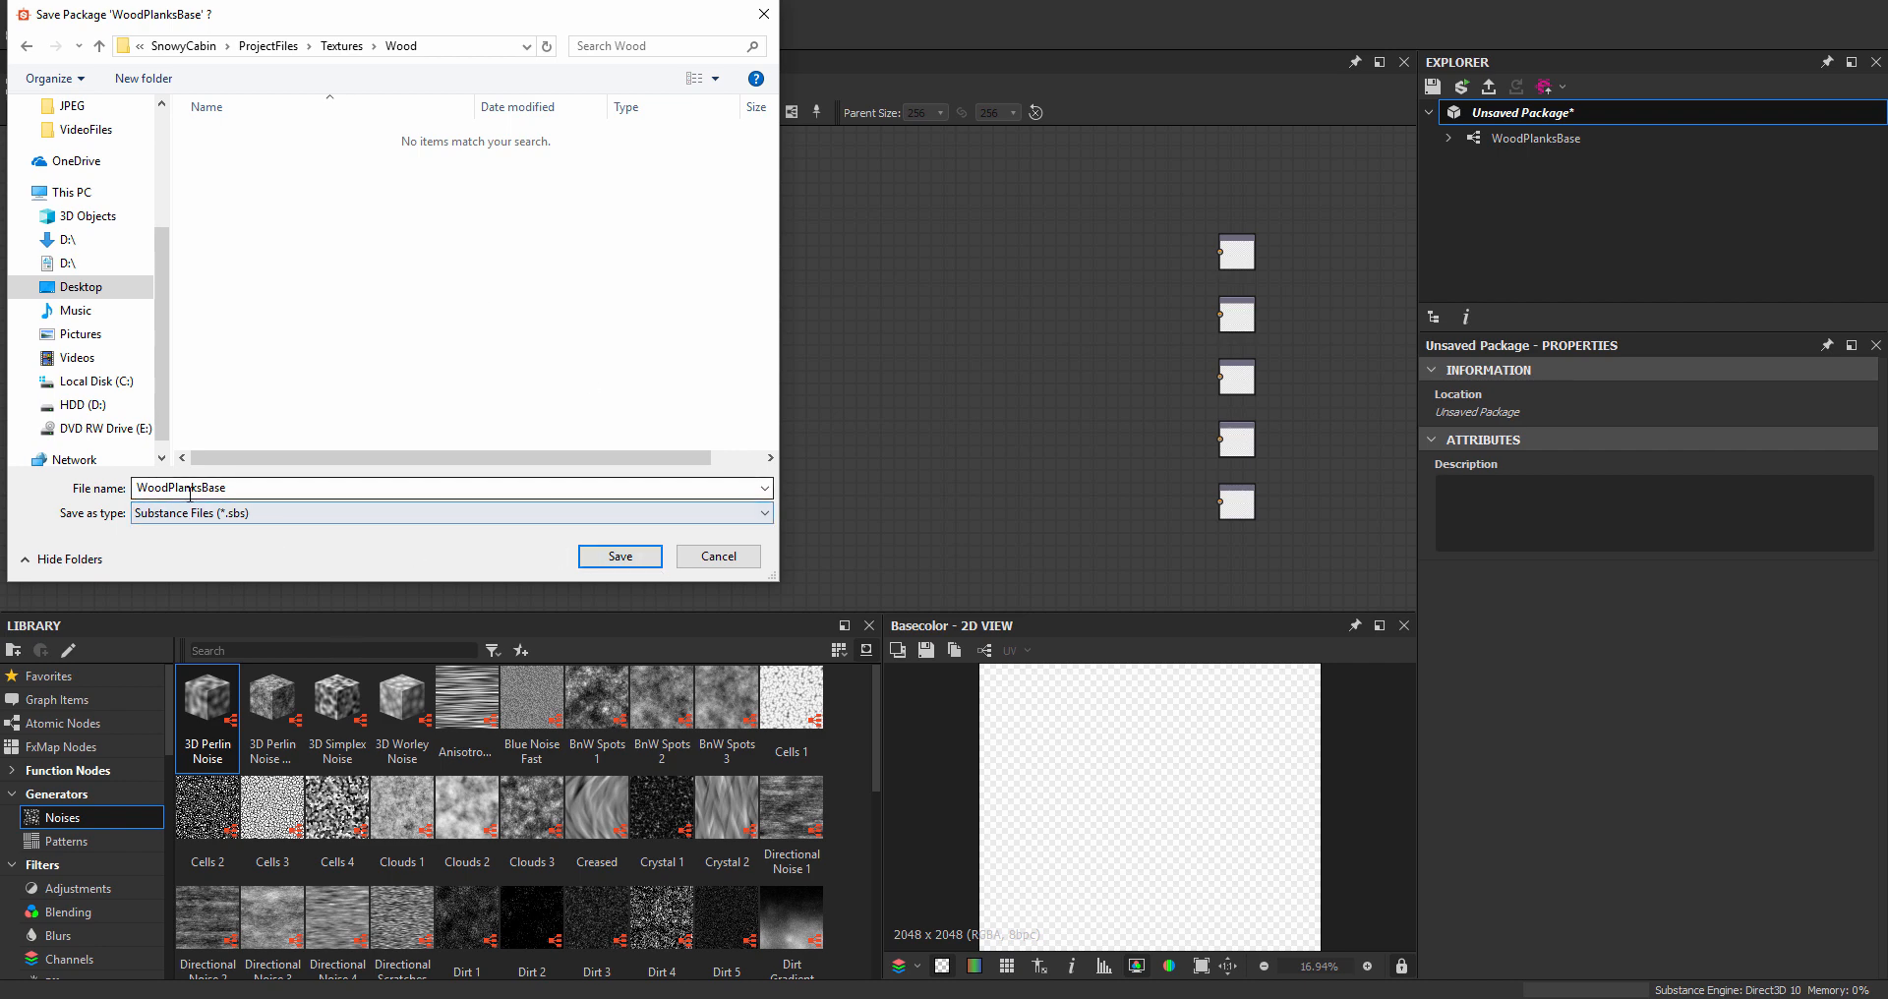
left_click(644, 558)
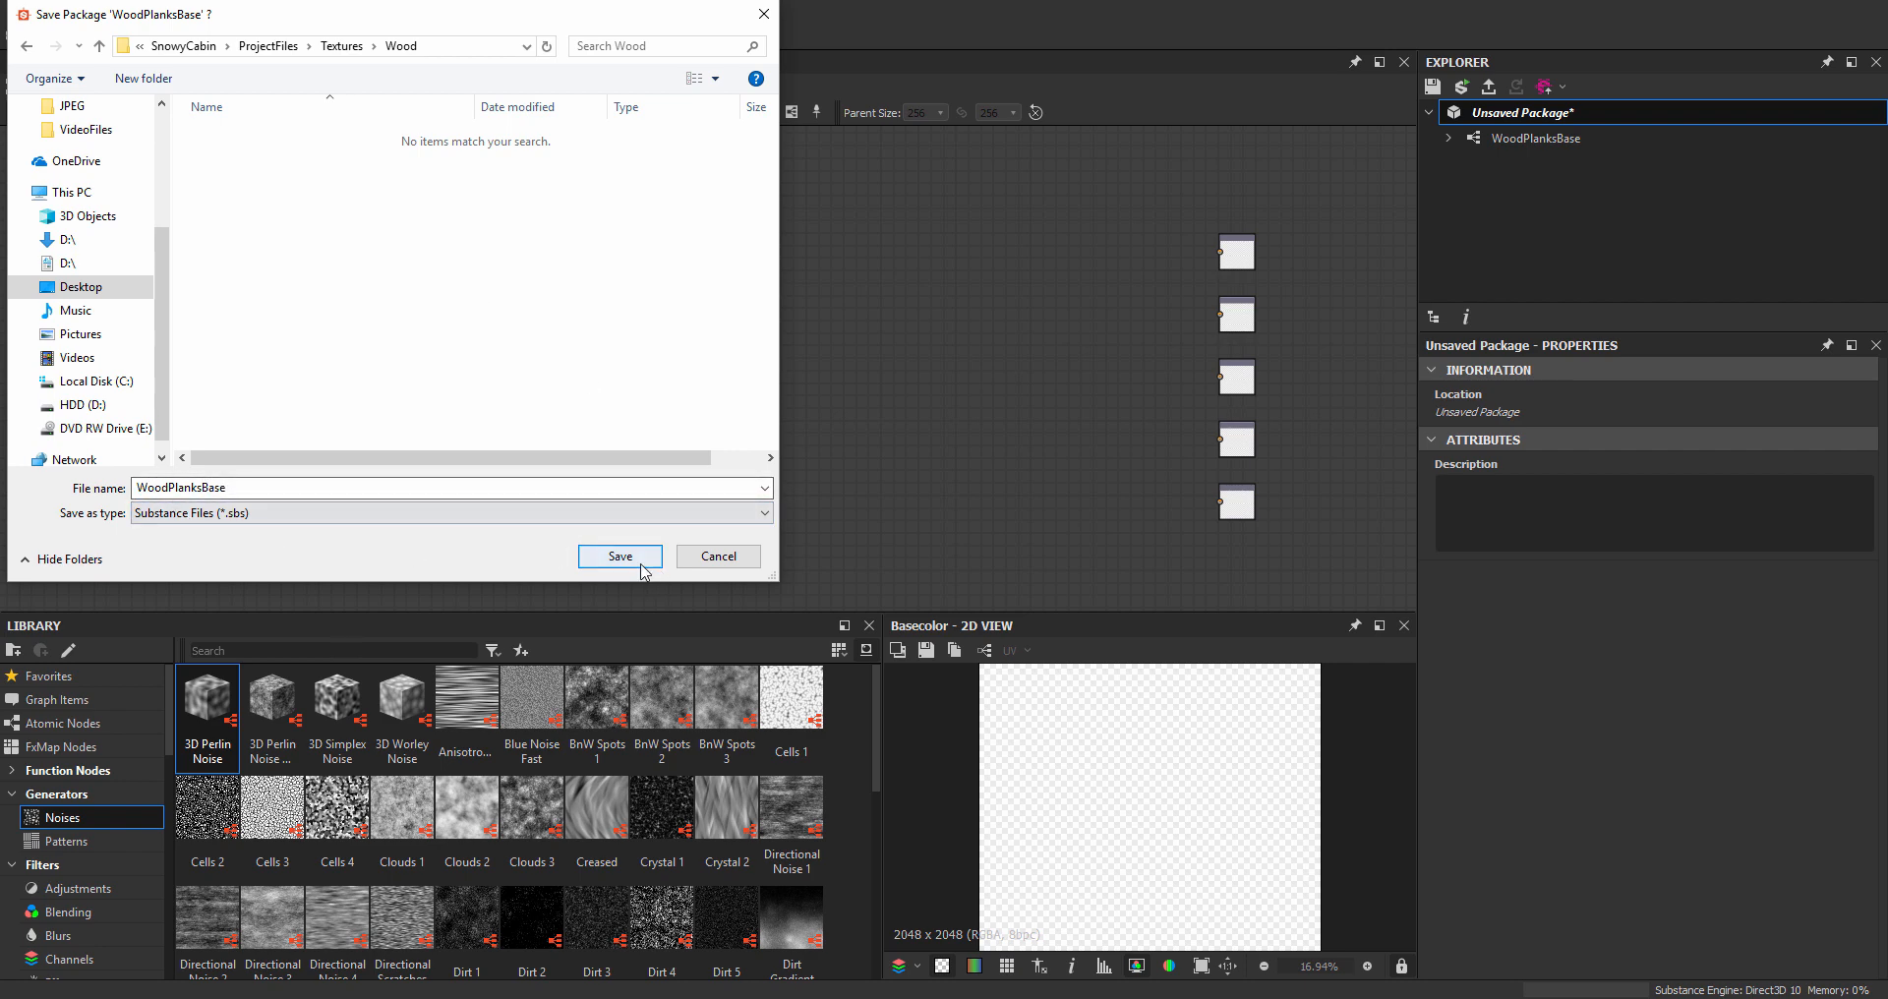
middle_click_drag(891, 366, 937, 373)
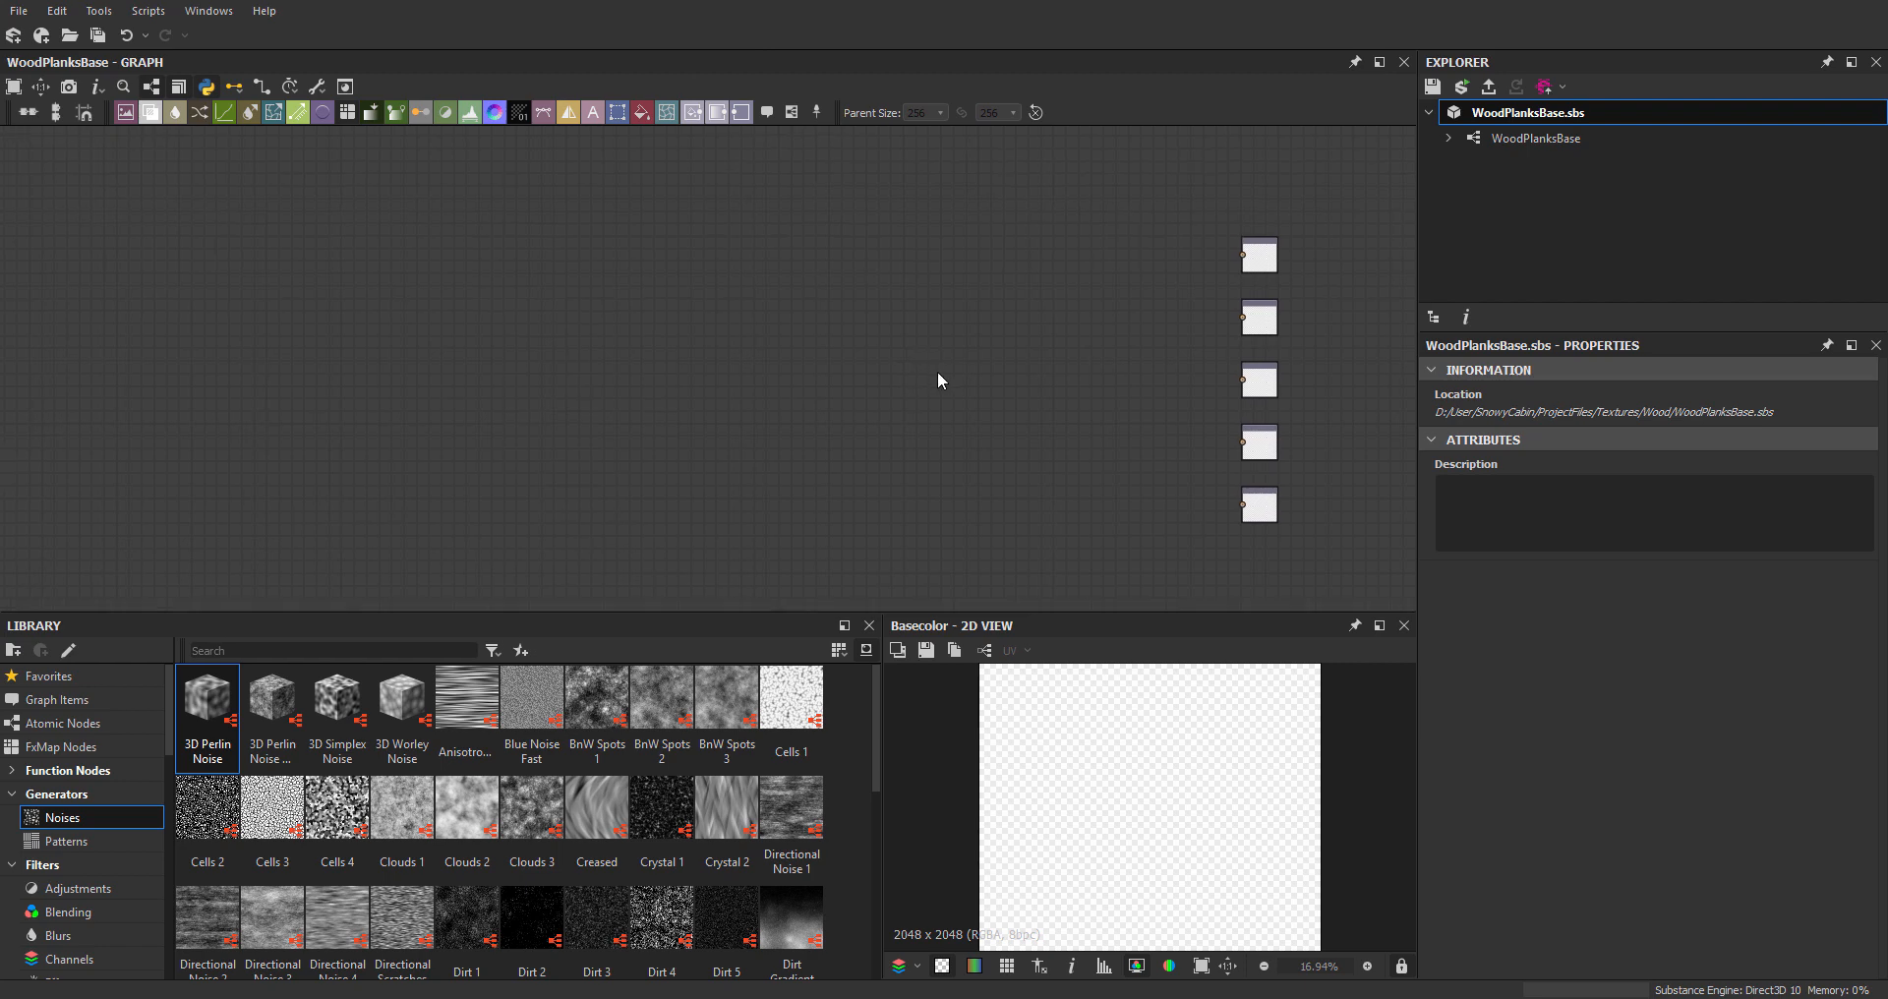
right_click(1570, 112)
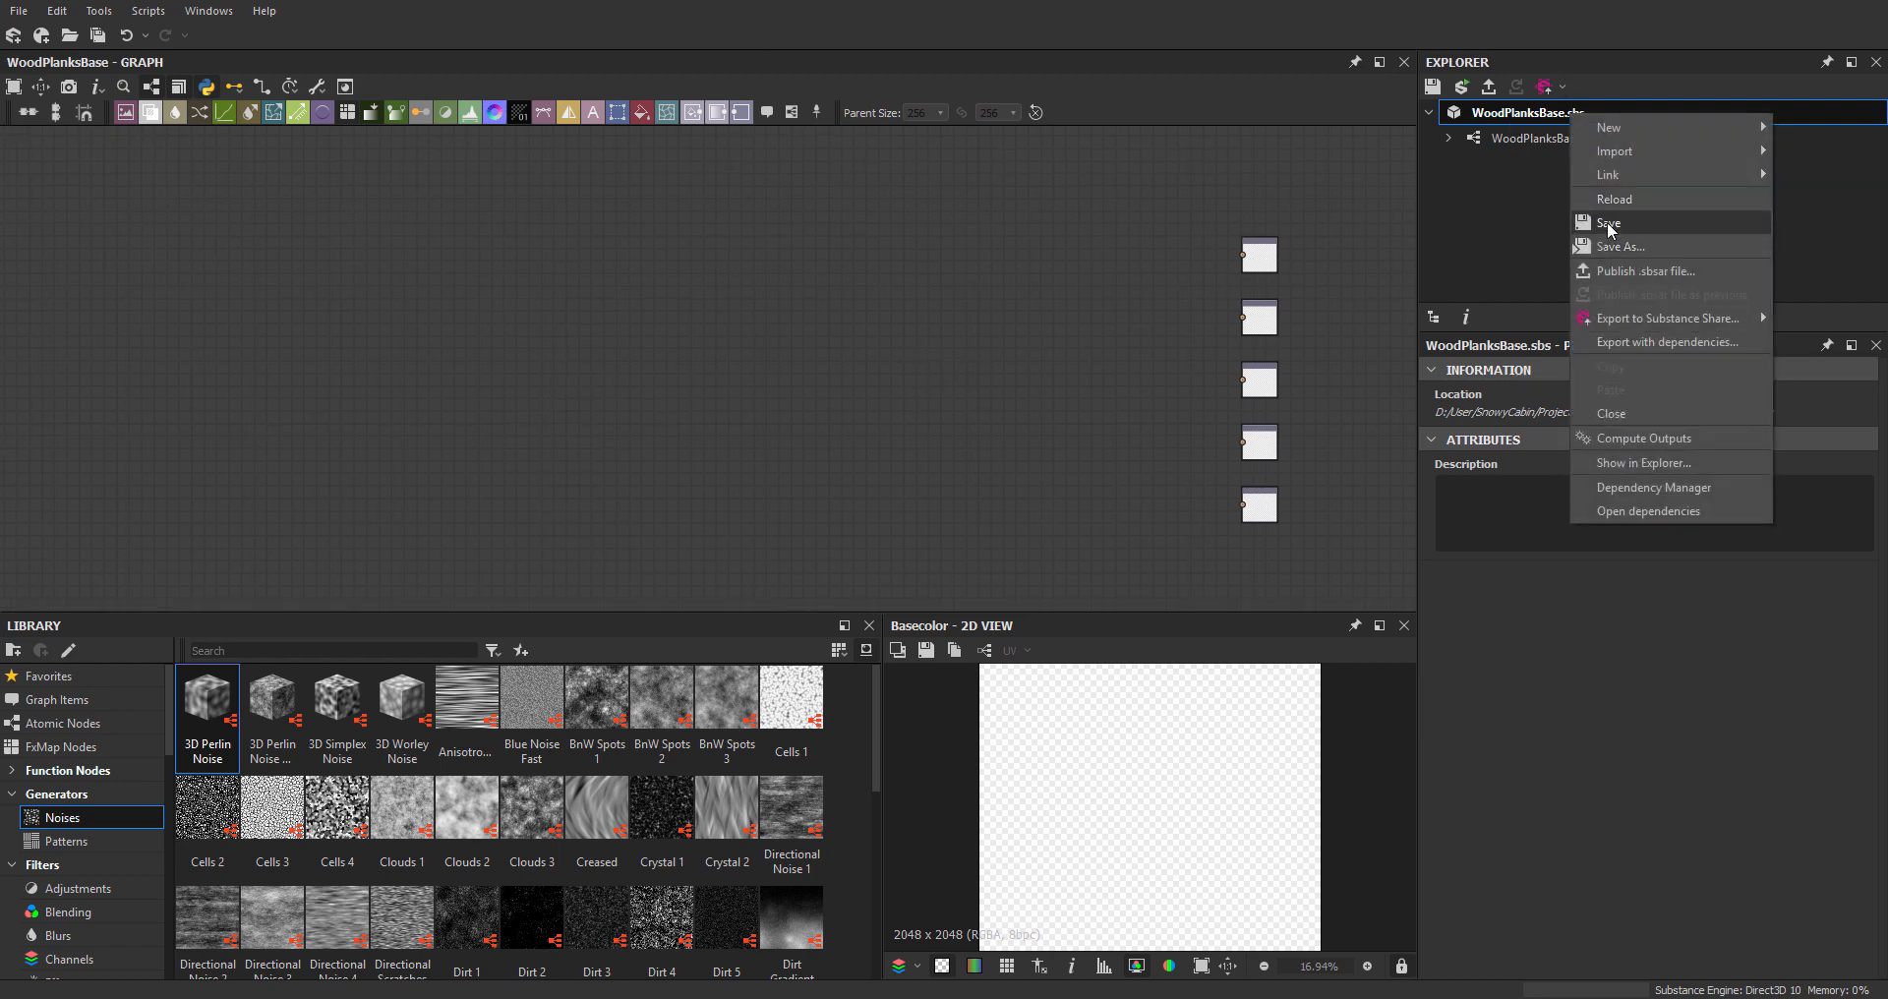
left_click(1607, 226)
- Examine the Base Color and Normal output nodes with their properties and previews
middle_click_drag(1048, 248, 1152, 259)
scroll(1023, 224, "up", 1)
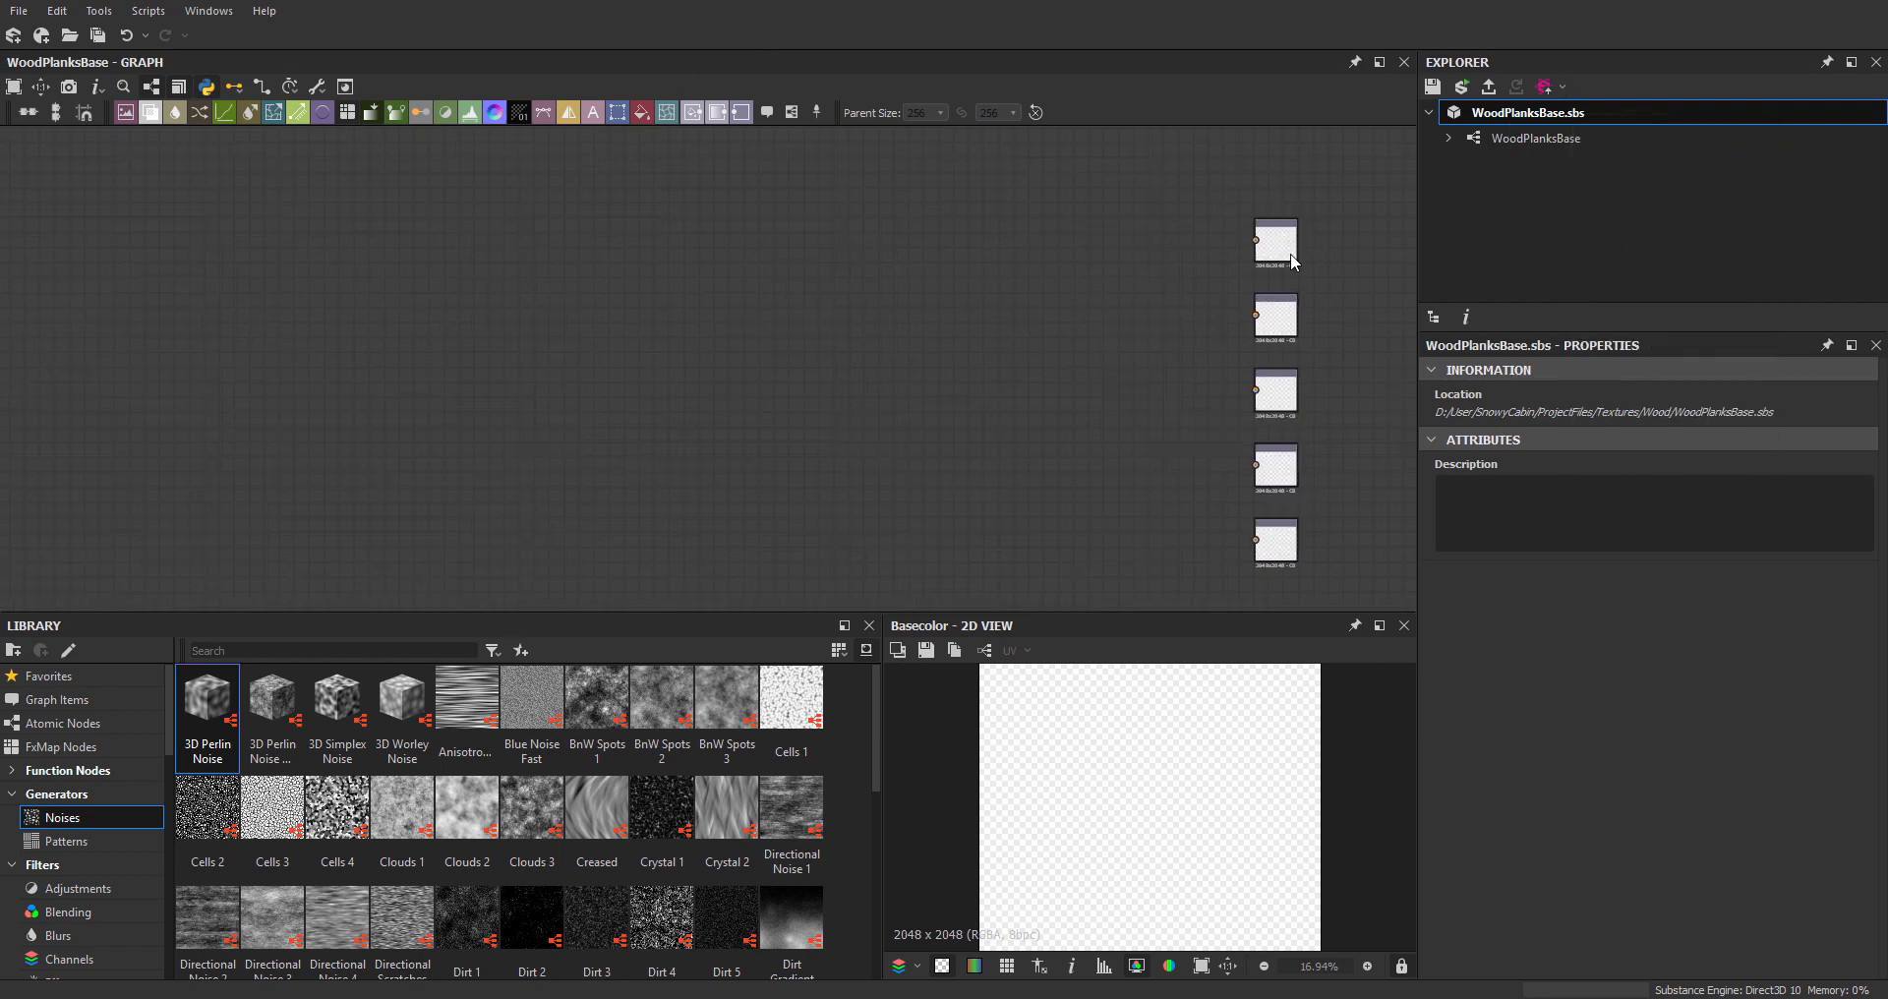
scroll(1298, 236, "up", 3)
middle_click_drag(1286, 175, 1154, 293)
double_click(1085, 385)
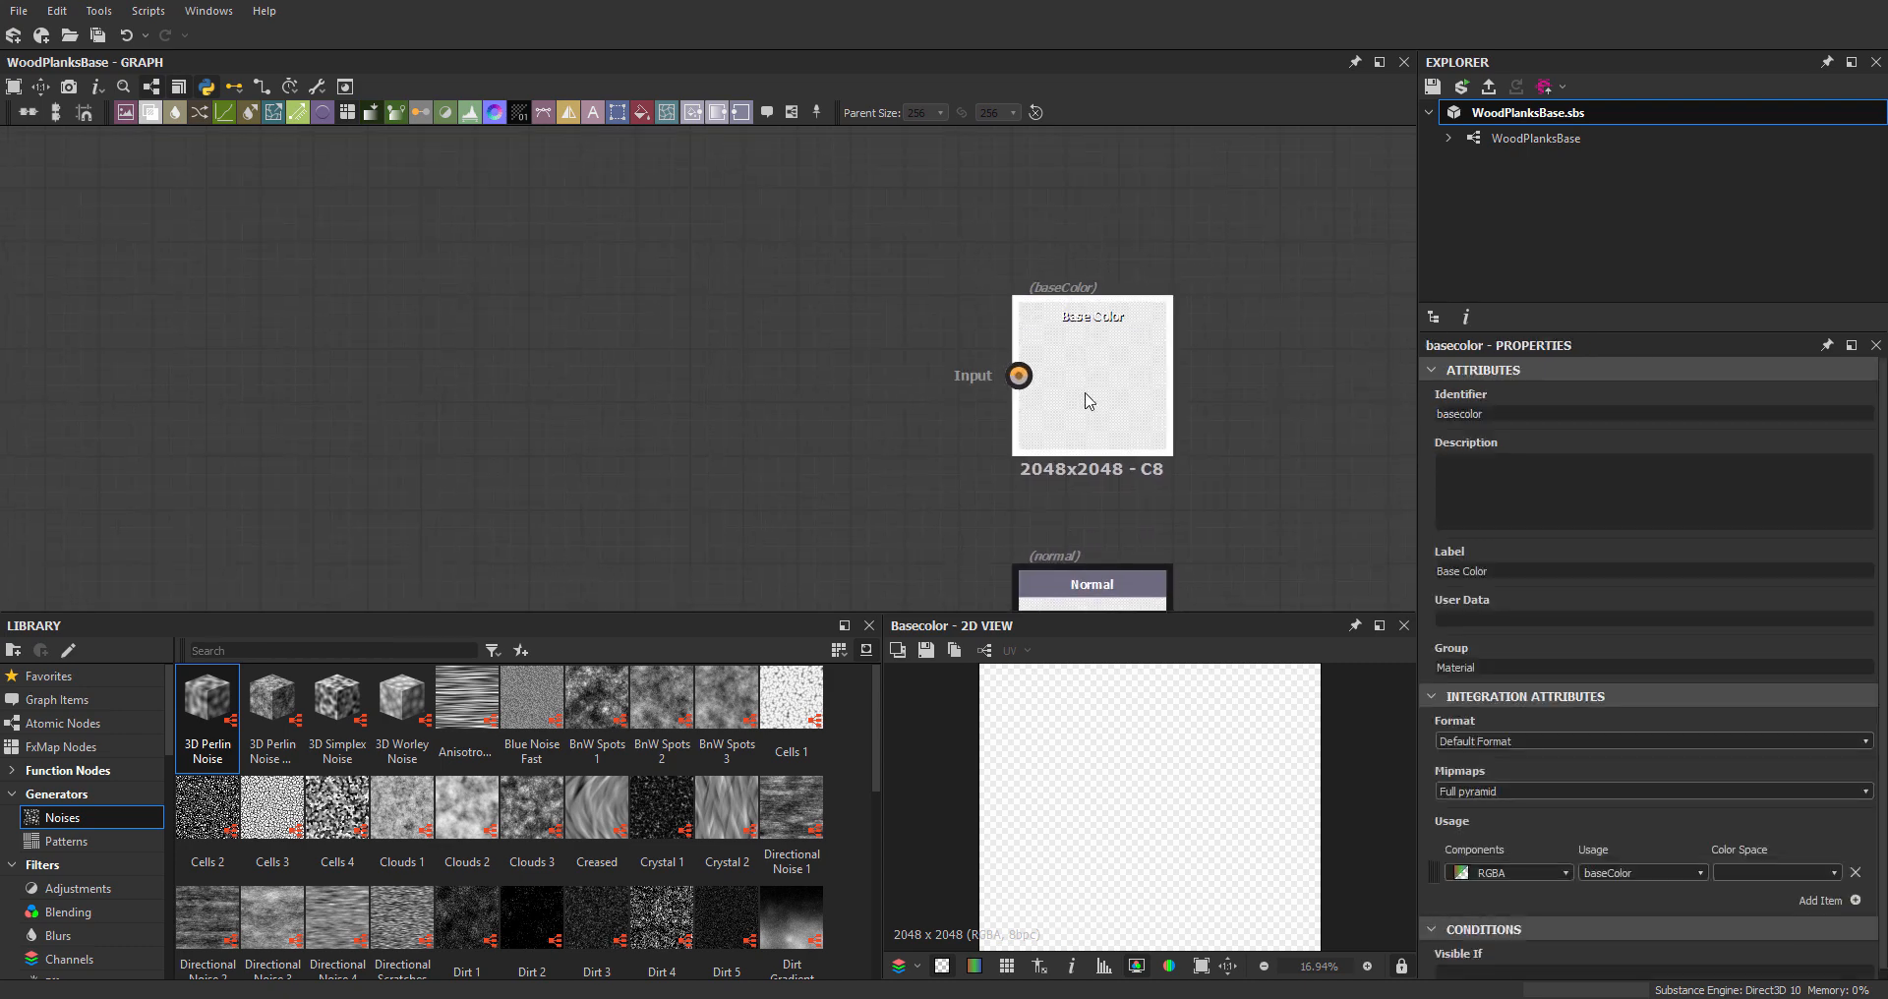
middle_click_drag(1161, 521, 1182, 319)
double_click(1149, 428)
- Examine the Roughness, Metallic and Height output nodes further down the graph
scroll(1159, 452, "down", 3)
middle_click_drag(1182, 559, 1169, 348)
scroll(1143, 401, "up", 2)
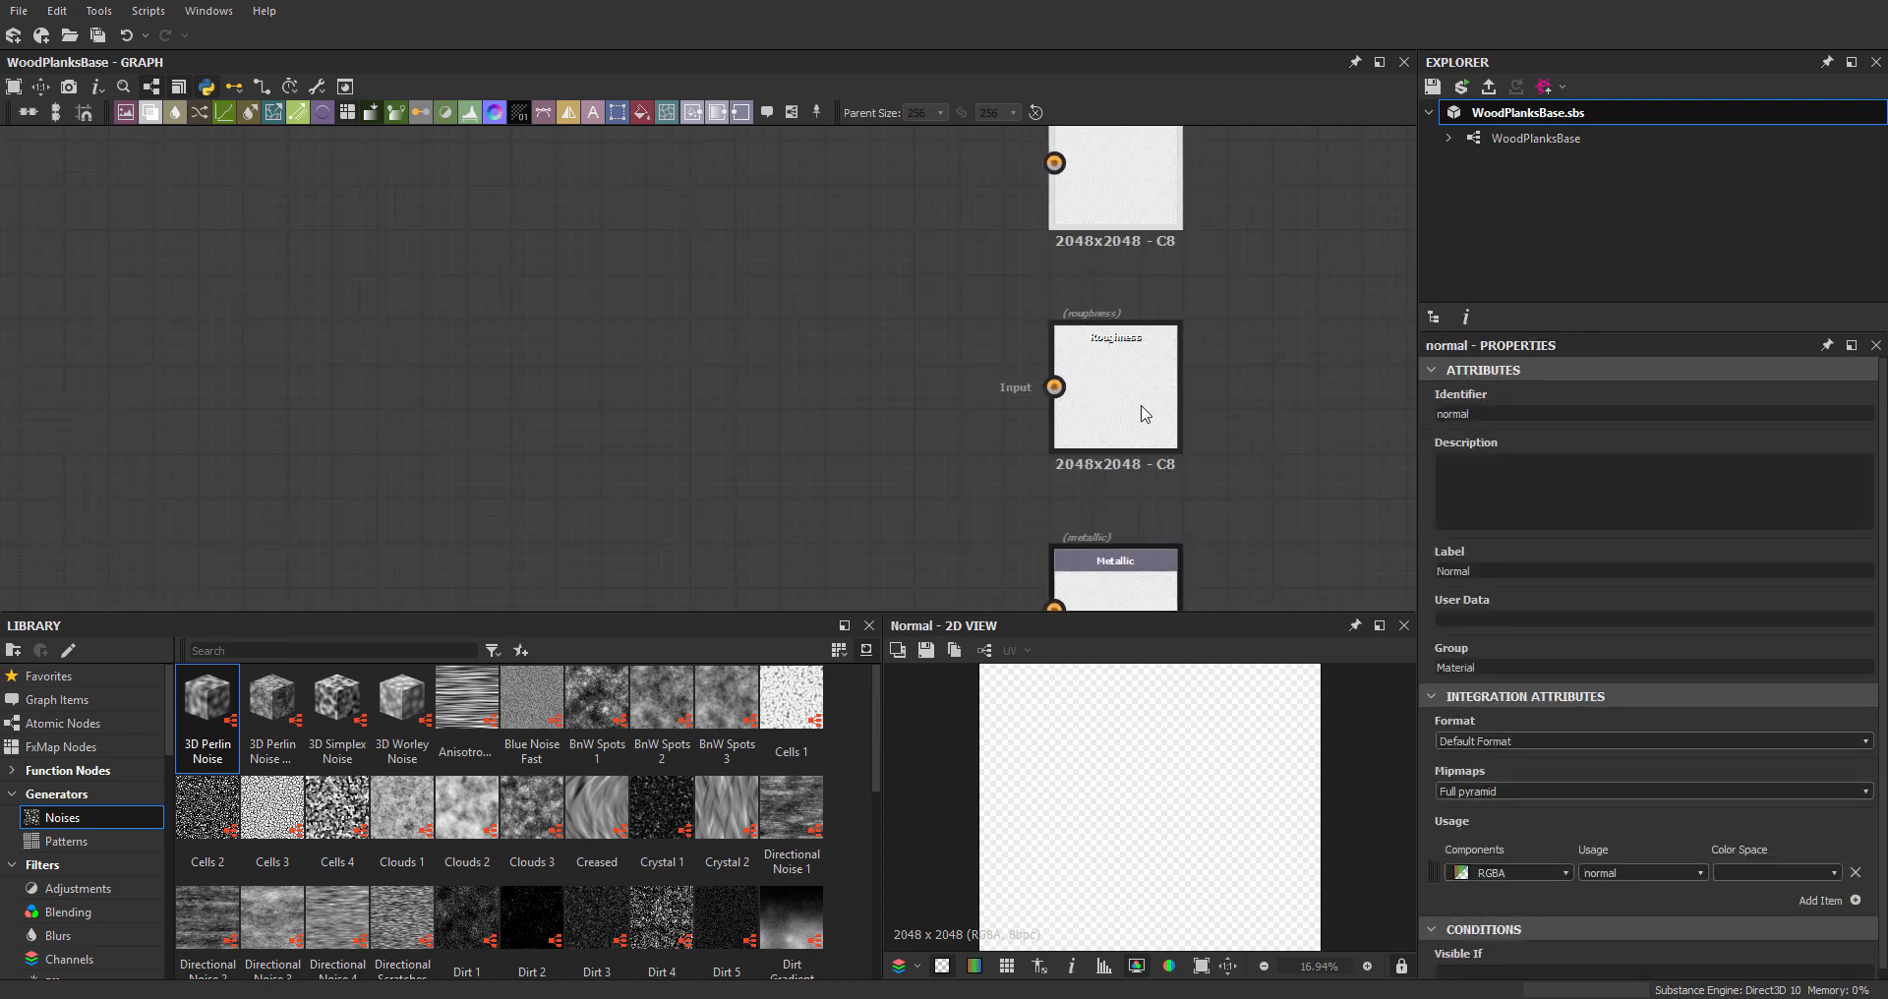
double_click(1140, 406)
middle_click_drag(1153, 536, 1136, 306)
double_click(1101, 374)
middle_click_drag(1119, 476, 1107, 232)
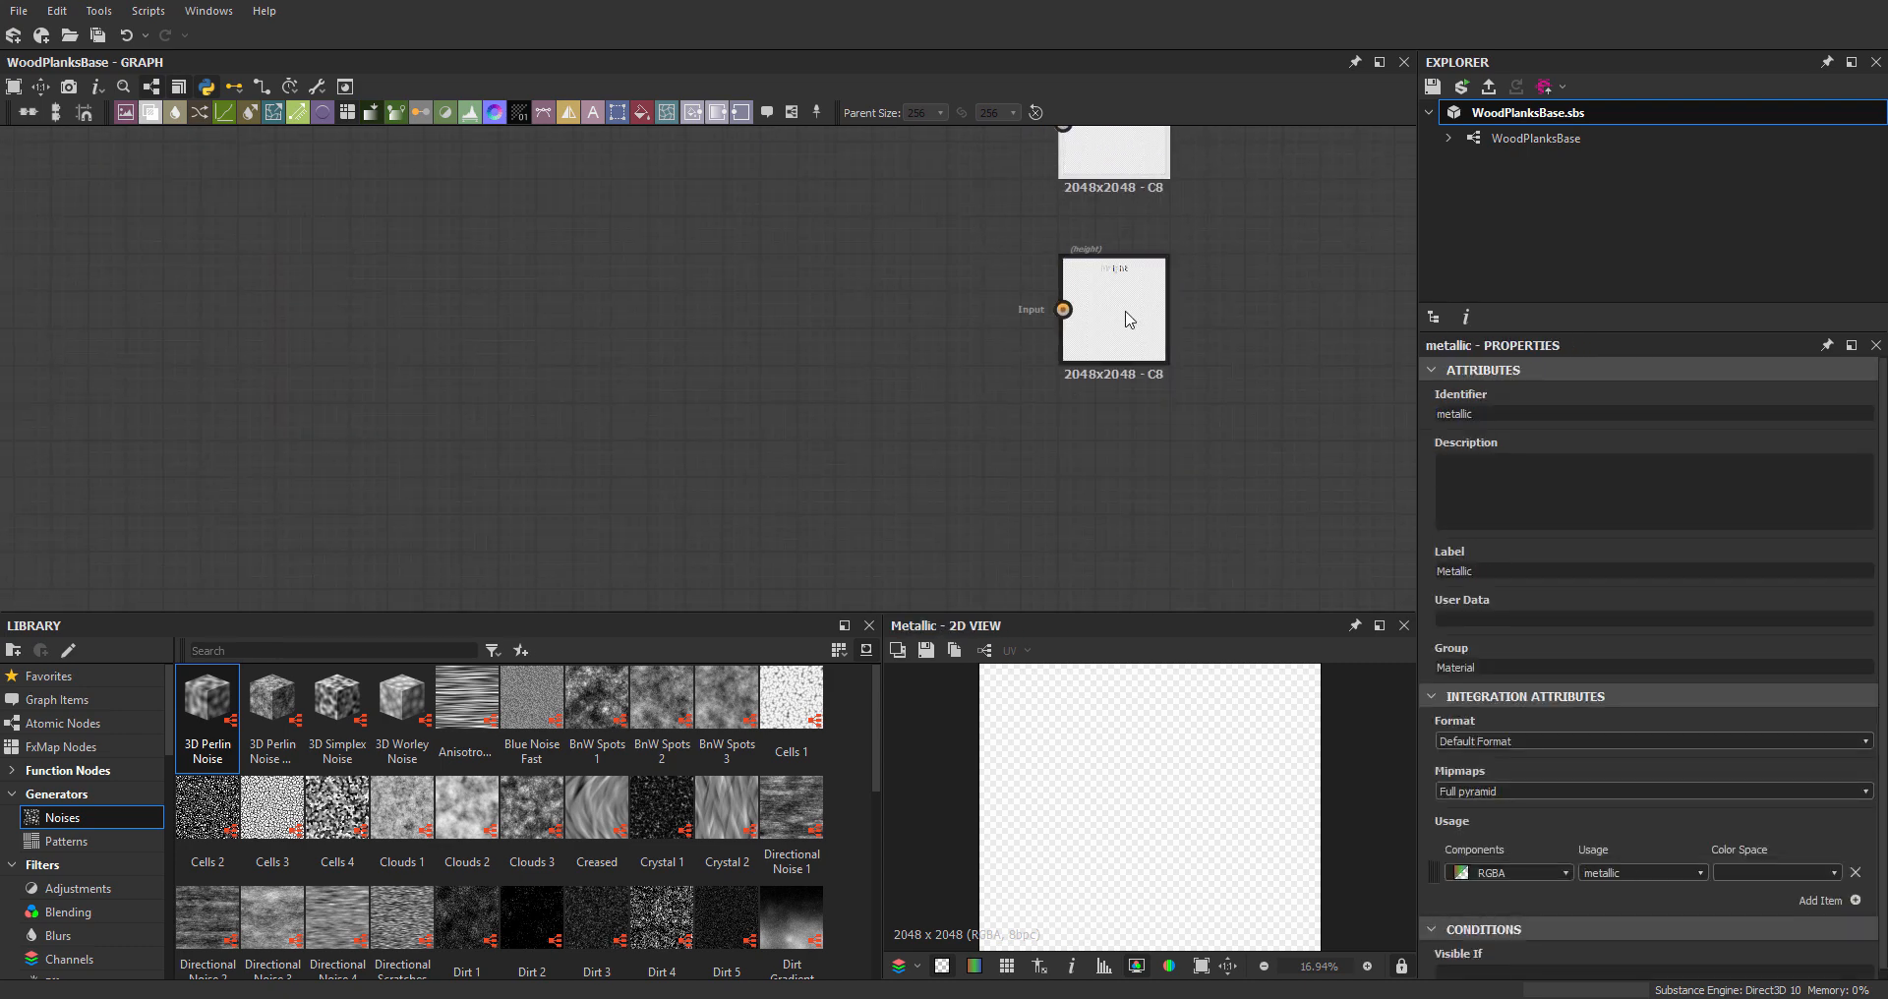
- Add a new Output node to the graph and place it directly below the Height output
right_click(1082, 469)
mouse_move(1170, 482)
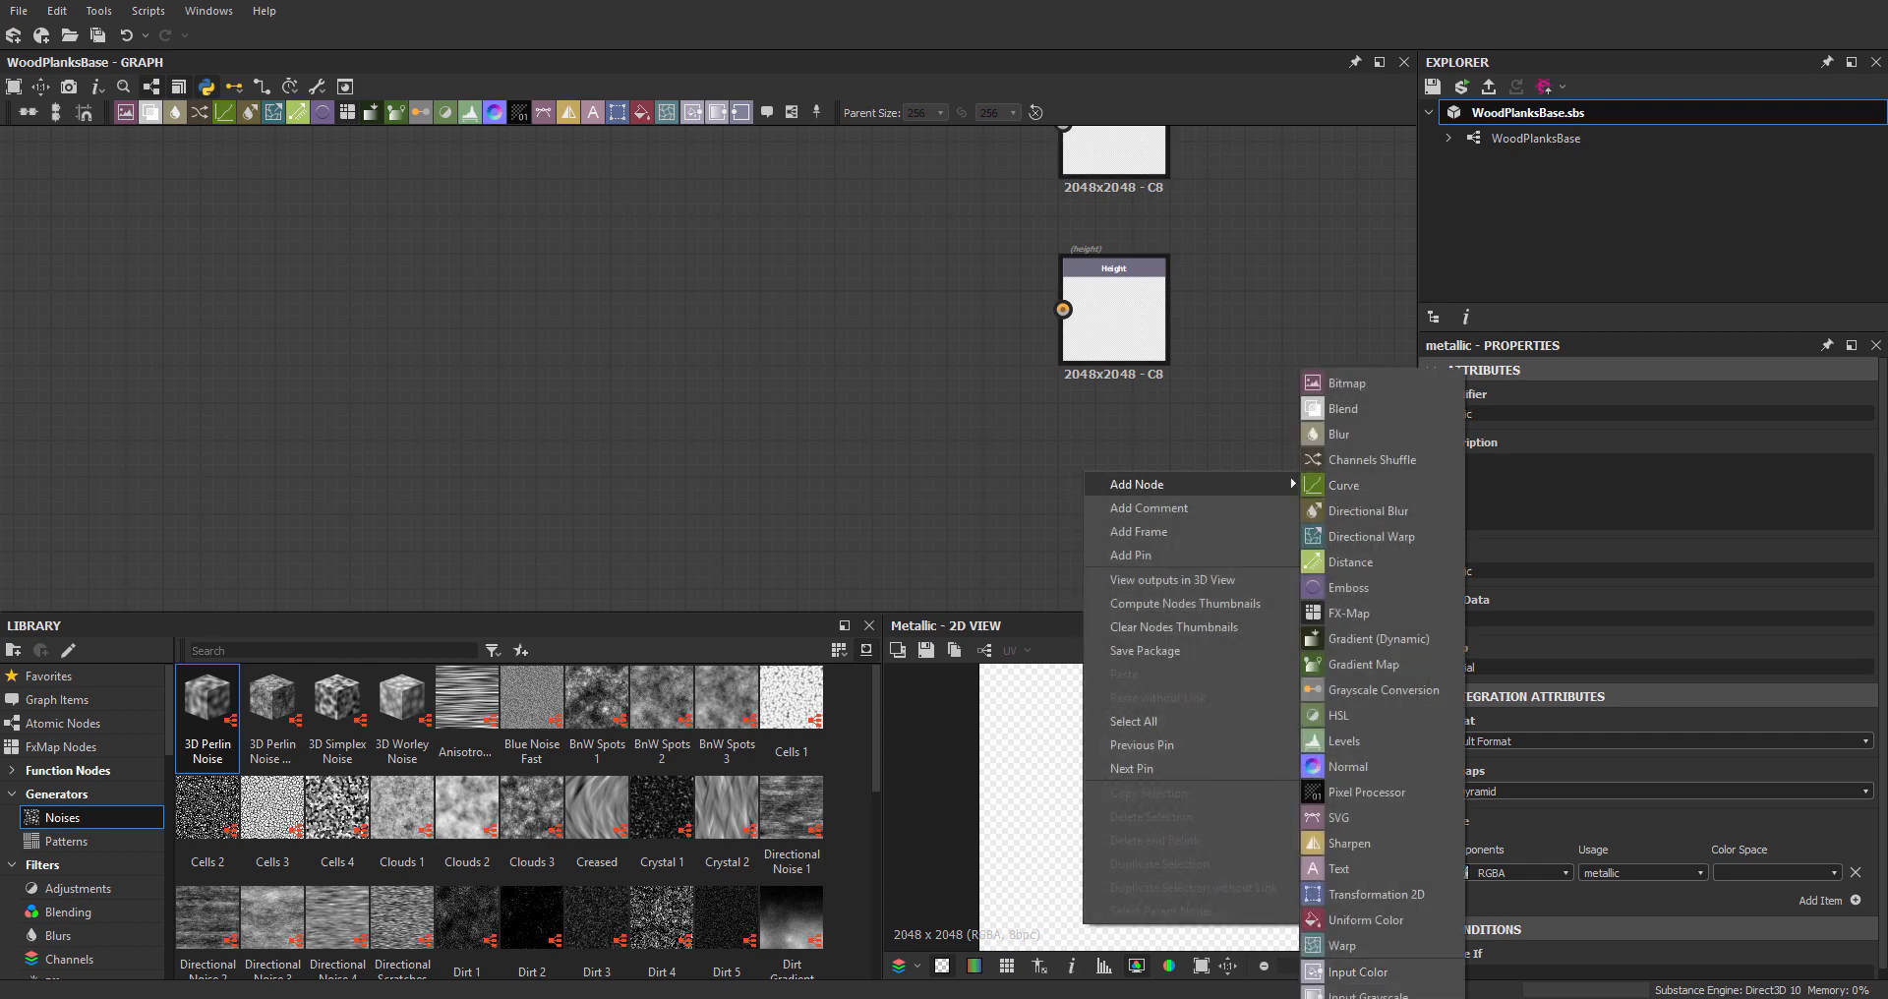
right_click(898, 147)
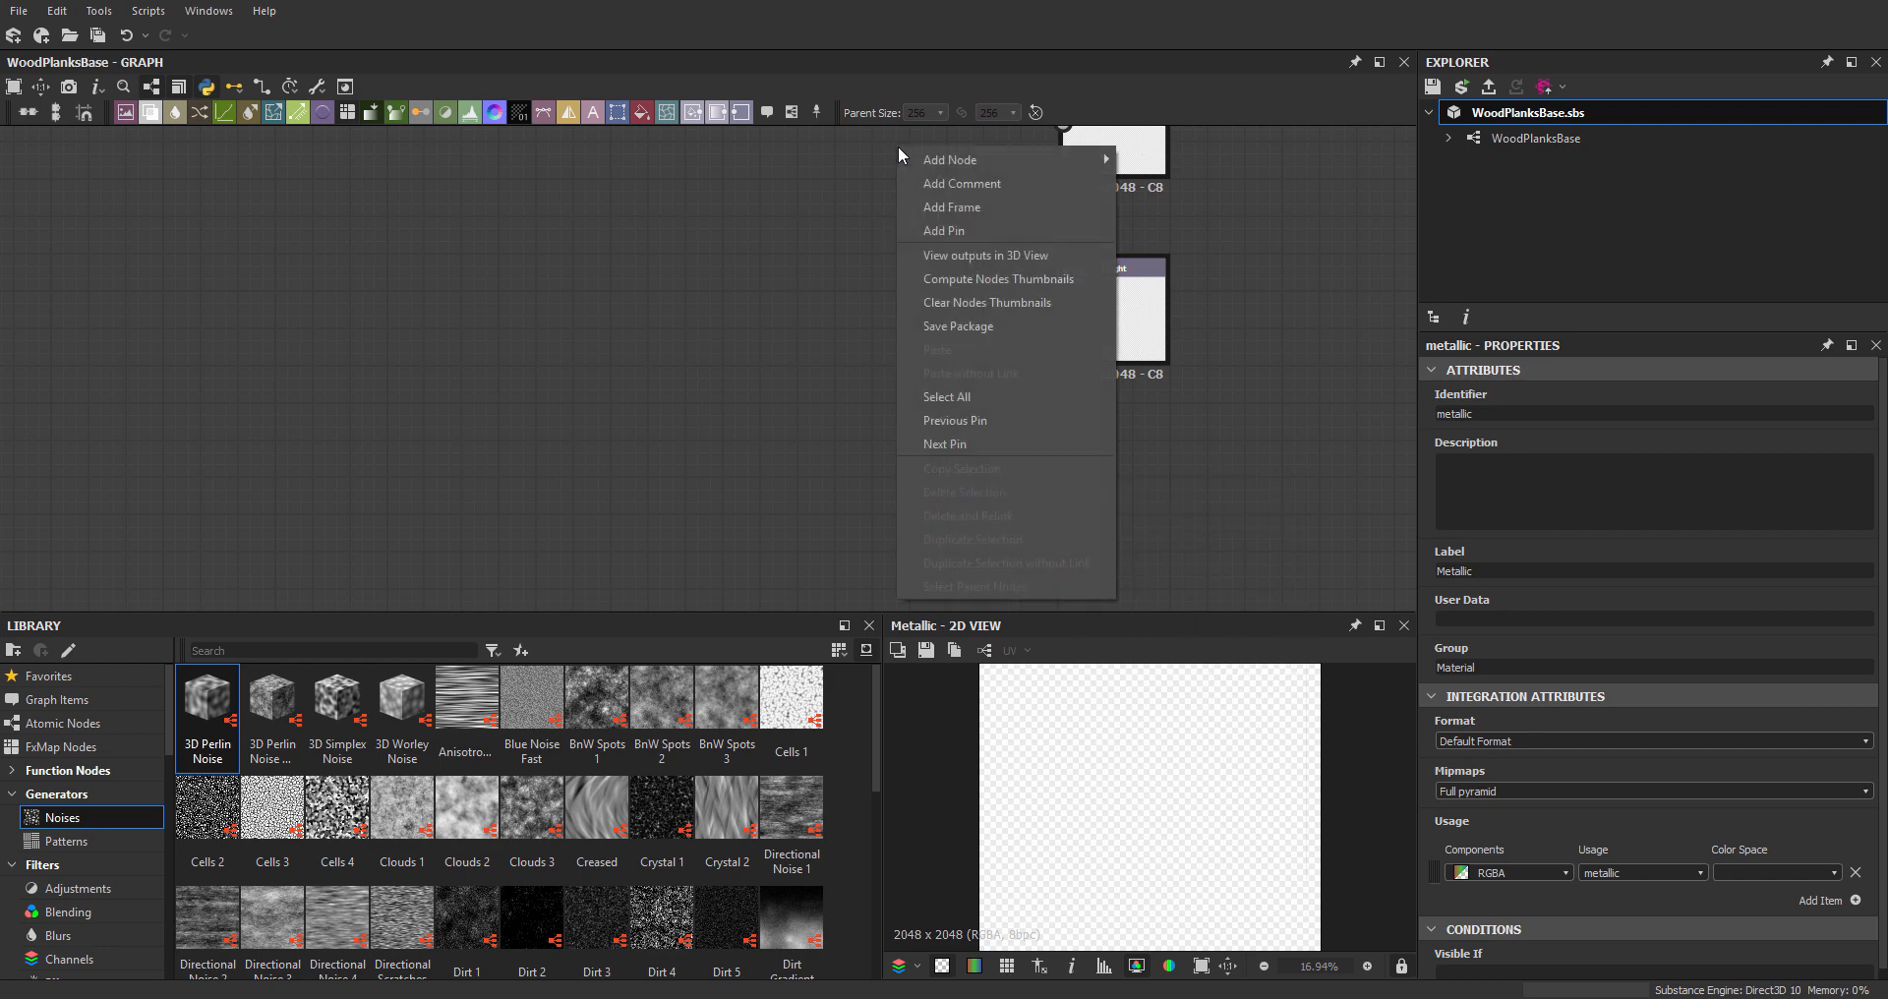
mouse_move(983, 159)
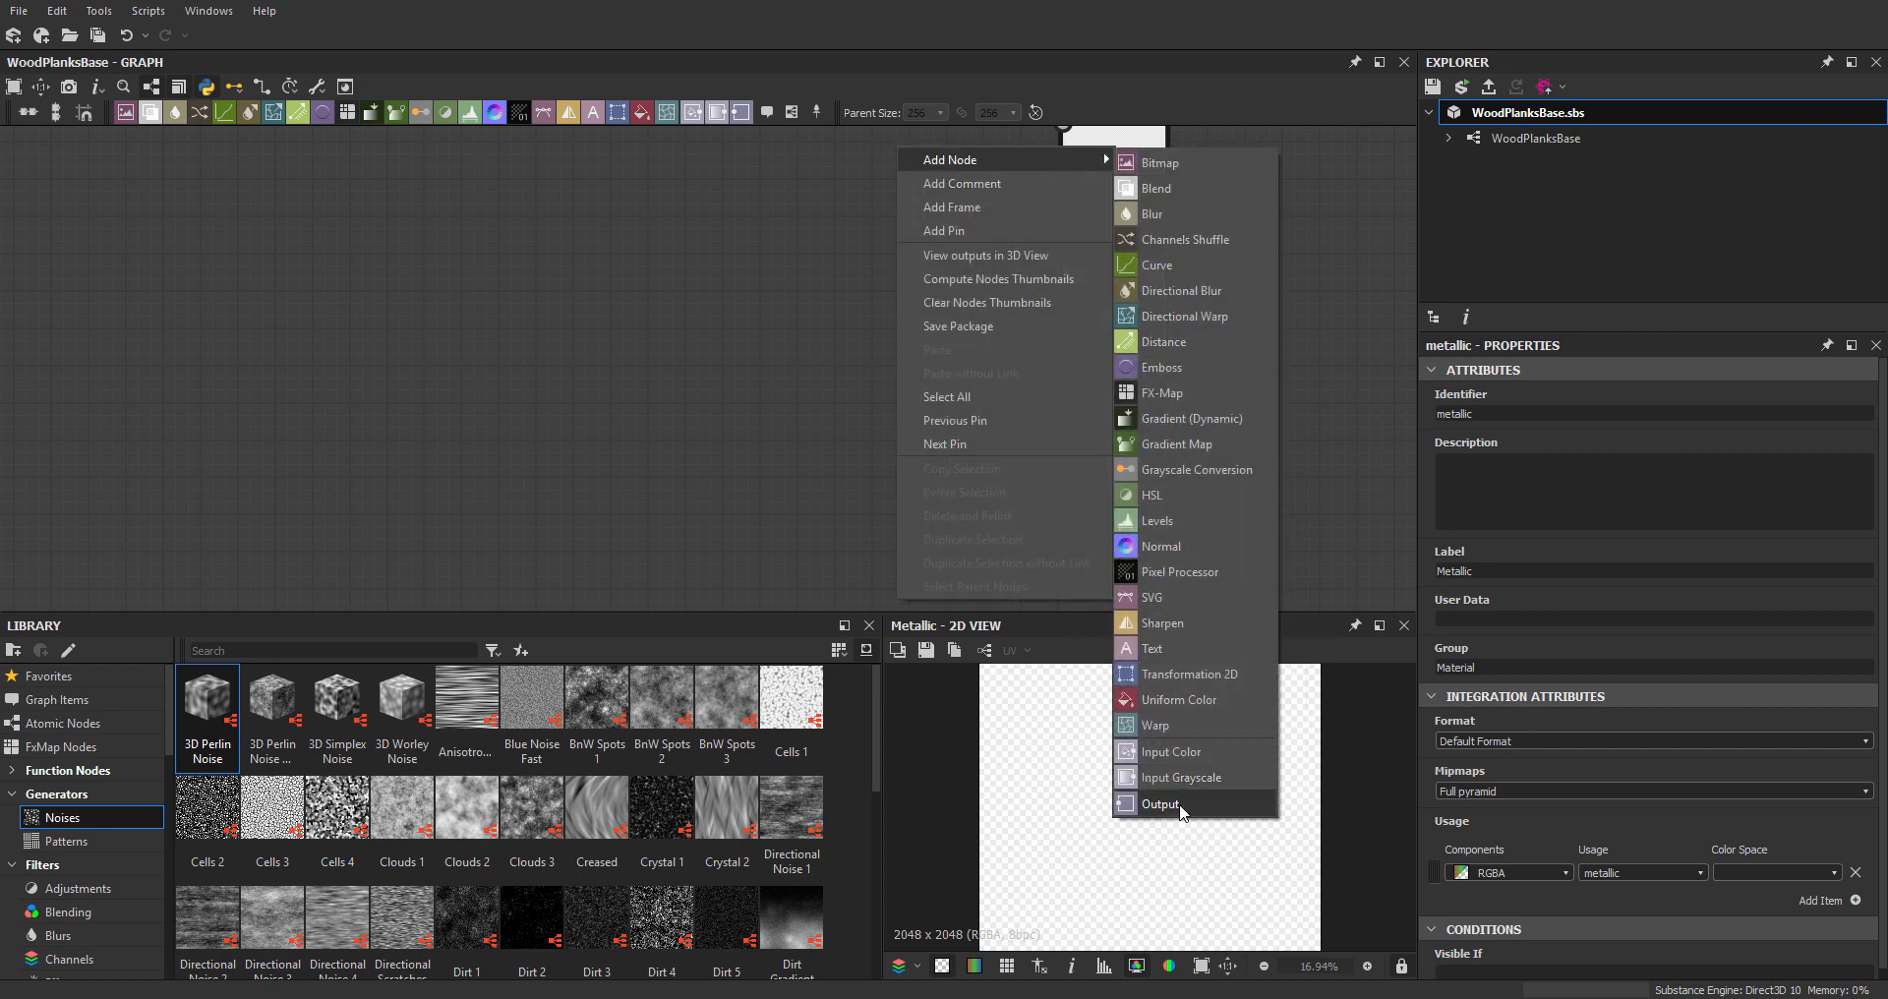
left_click(1180, 801)
left_click_drag(873, 189, 1096, 523)
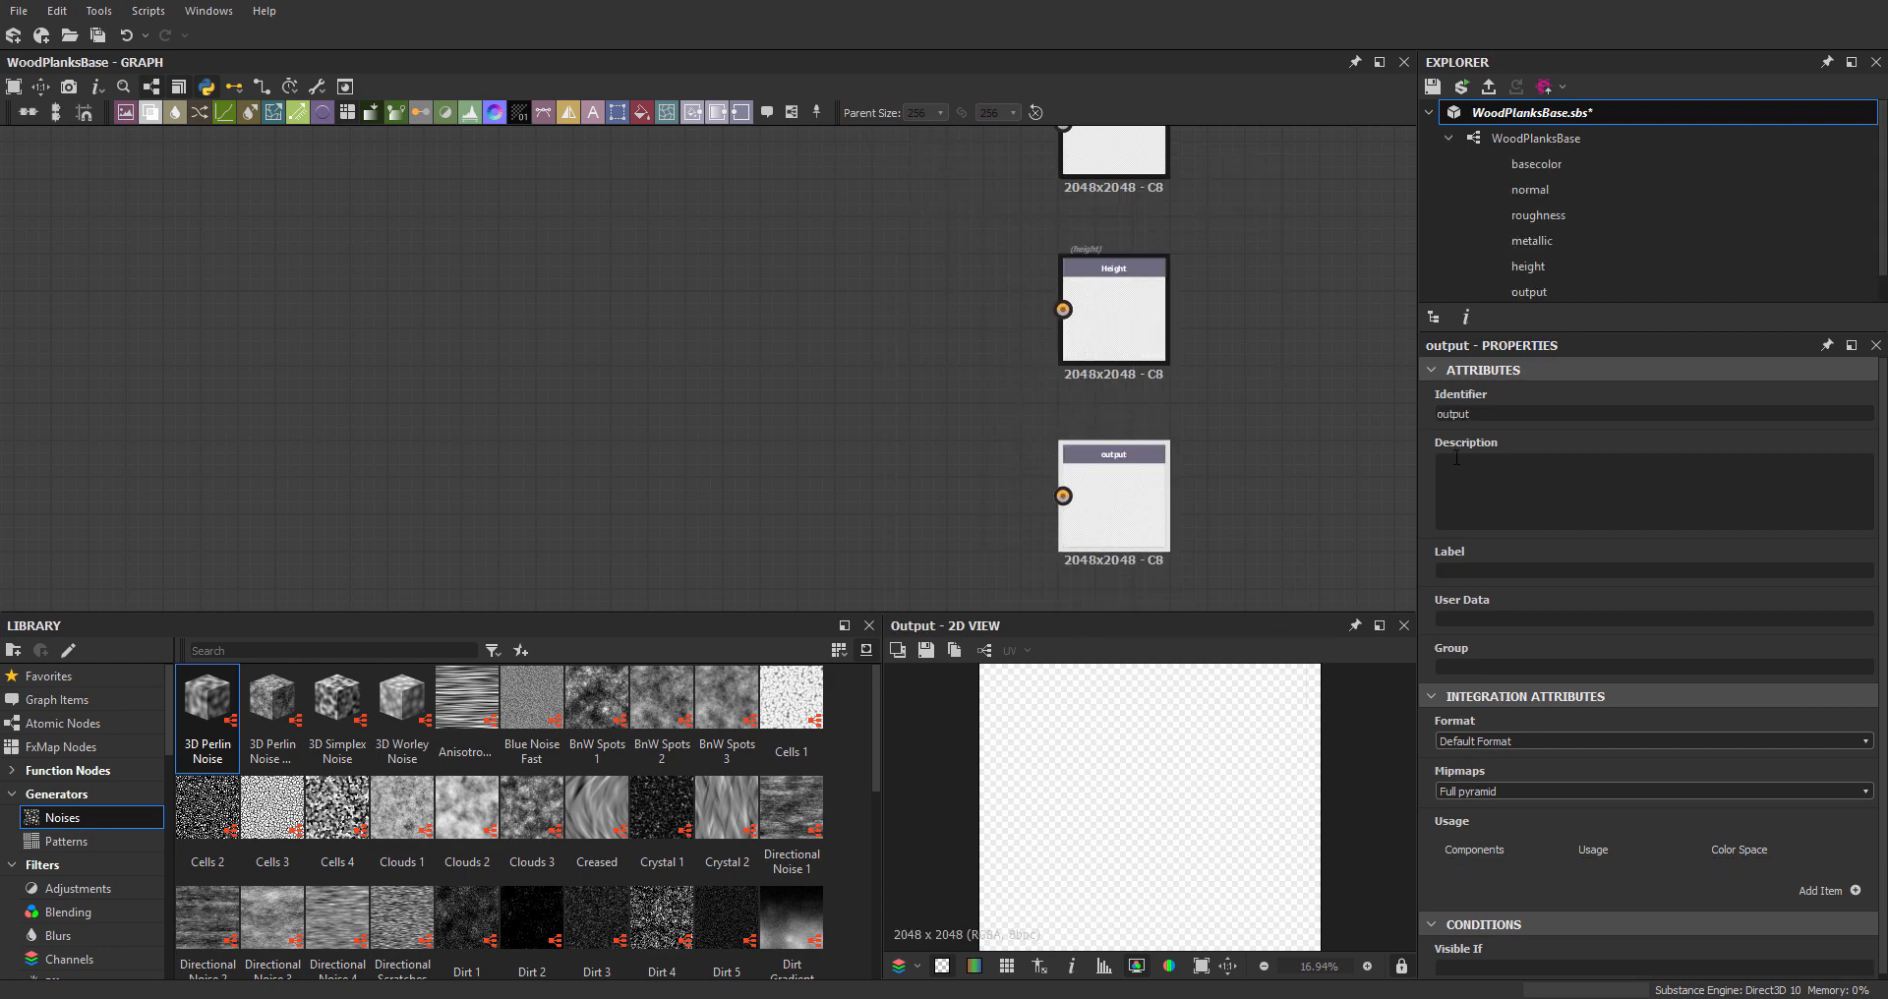
- Give the new output the identifier AO and add a usage entry set to ambientOcclusion with RGBA components
left_click_drag(1485, 415, 1301, 428)
type("AO")
left_click(1855, 890)
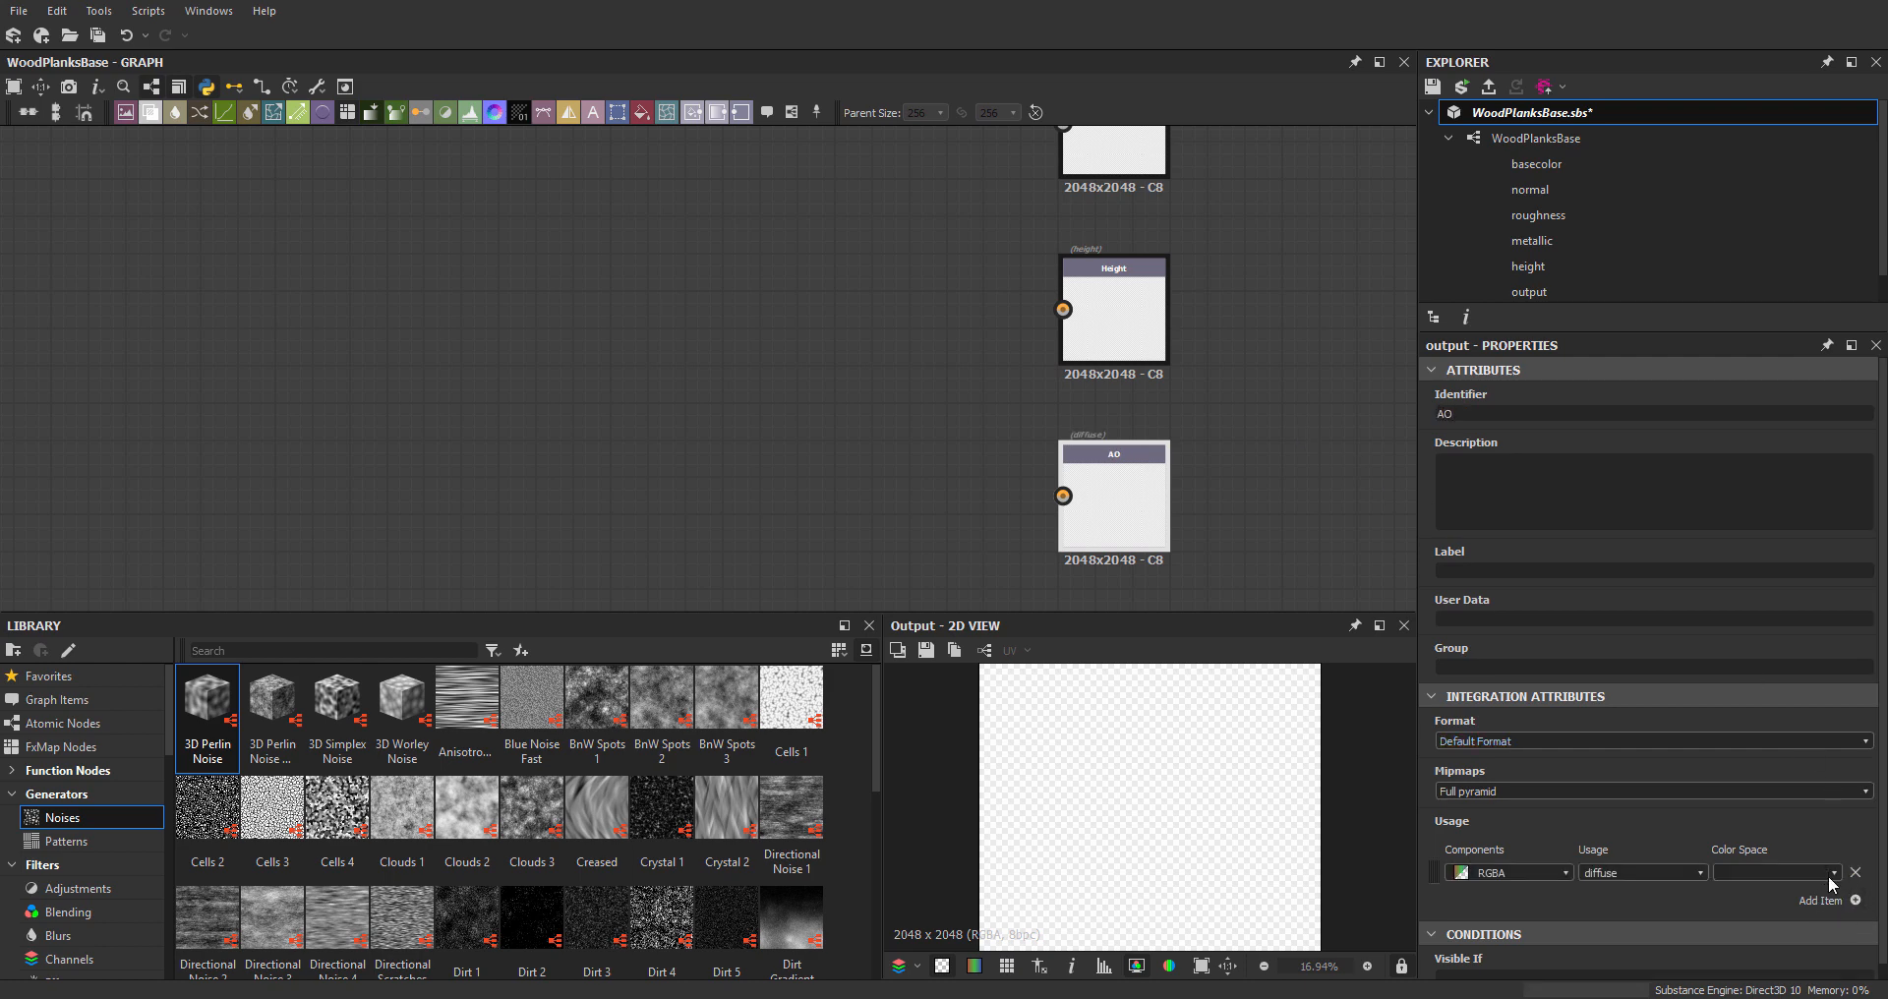
left_click(1835, 874)
left_click(1835, 873)
scroll(1504, 756, "down", 1)
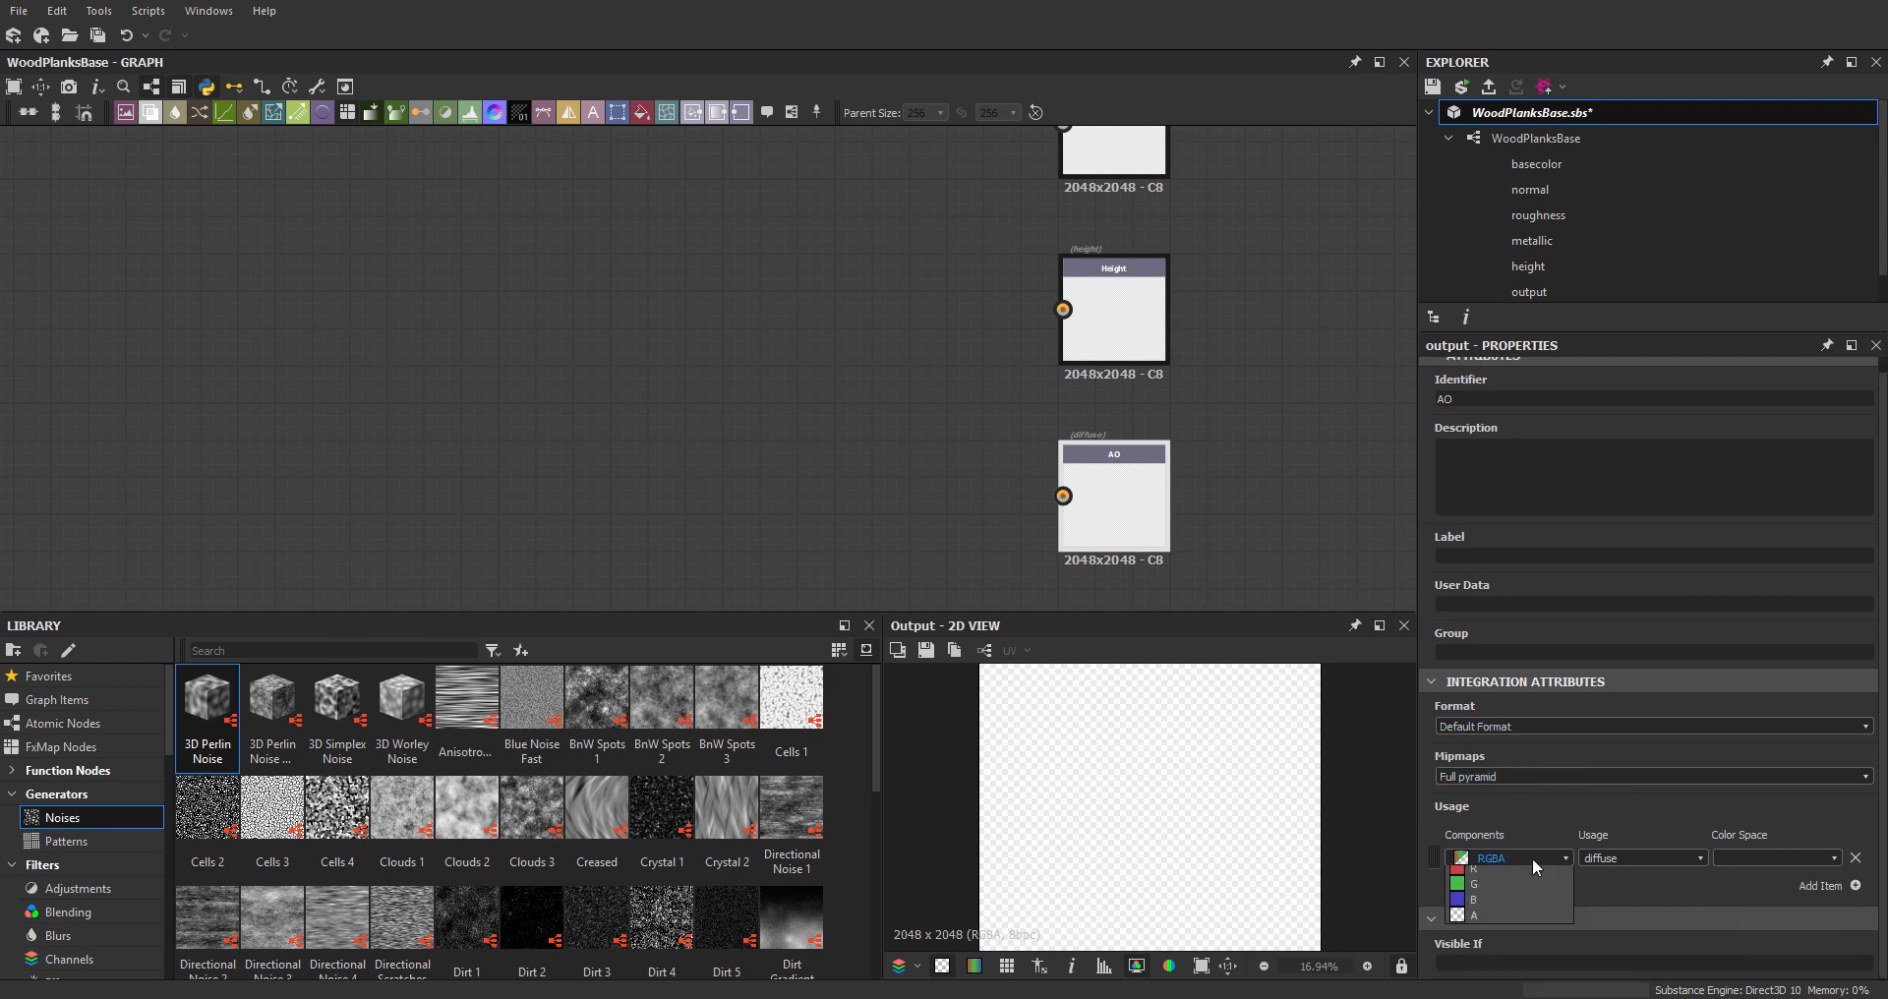
left_click(1685, 855)
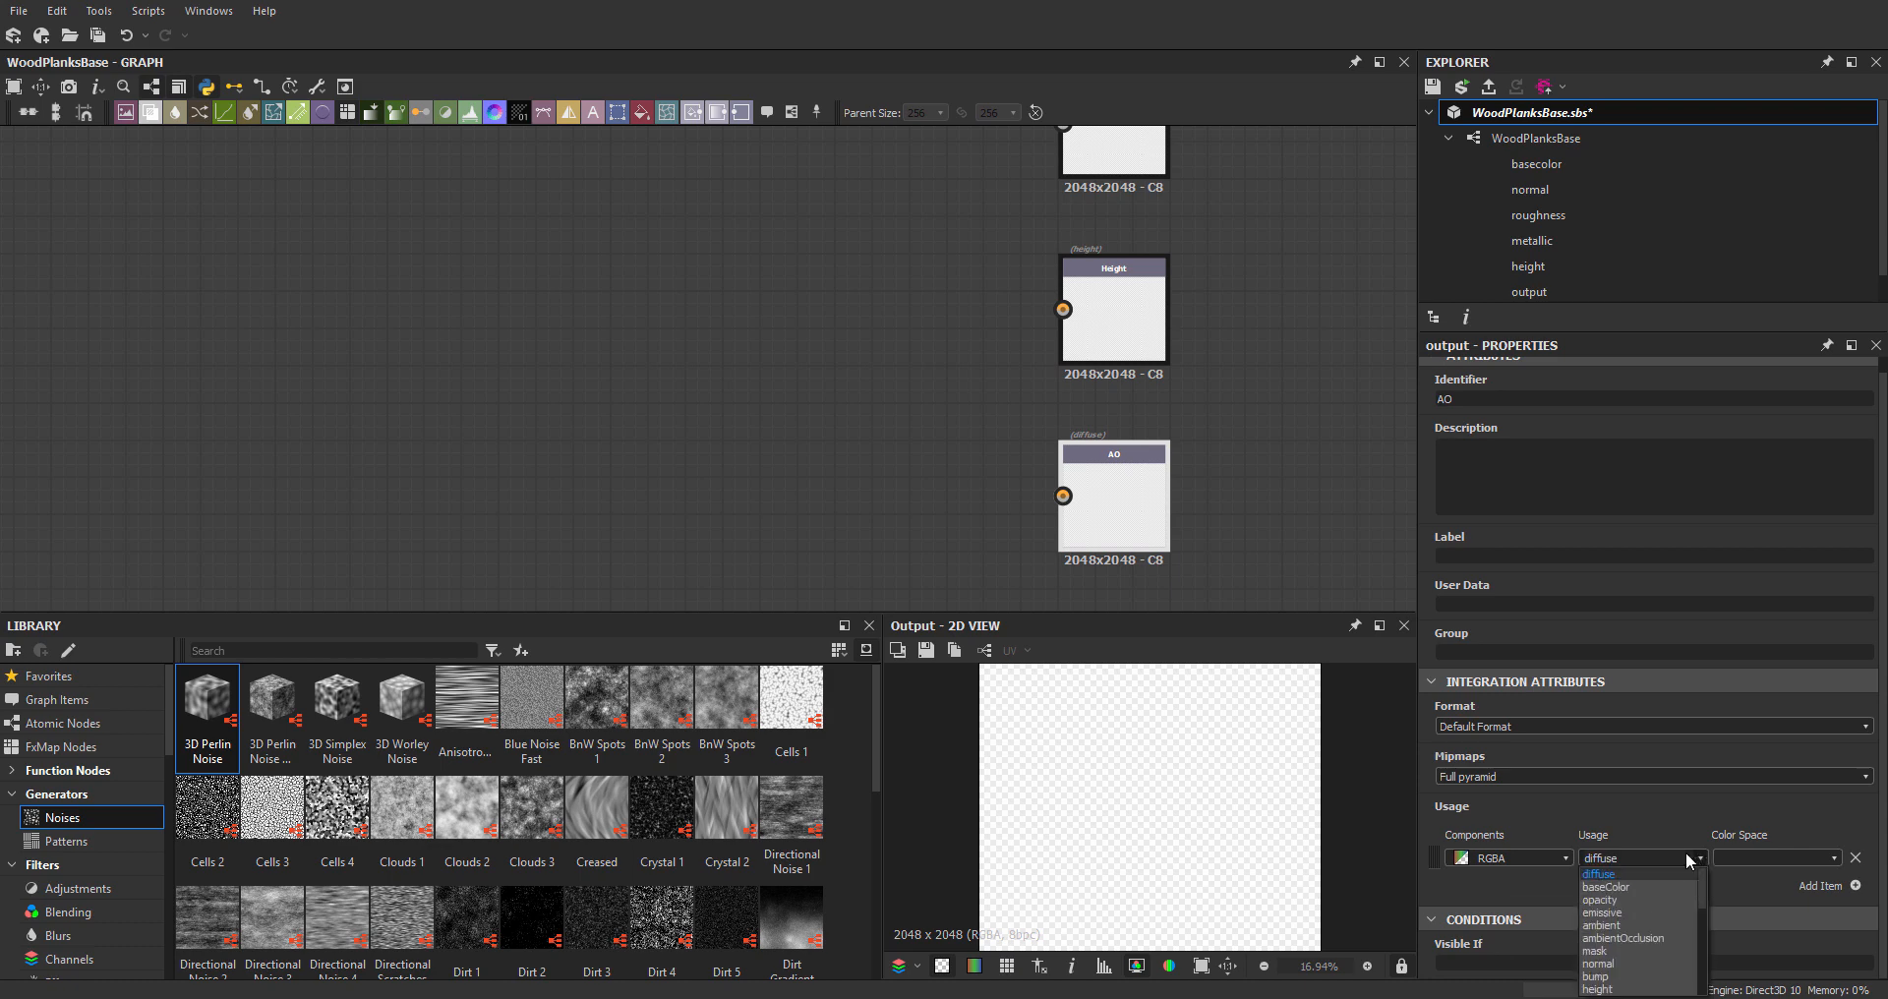
left_click(1629, 935)
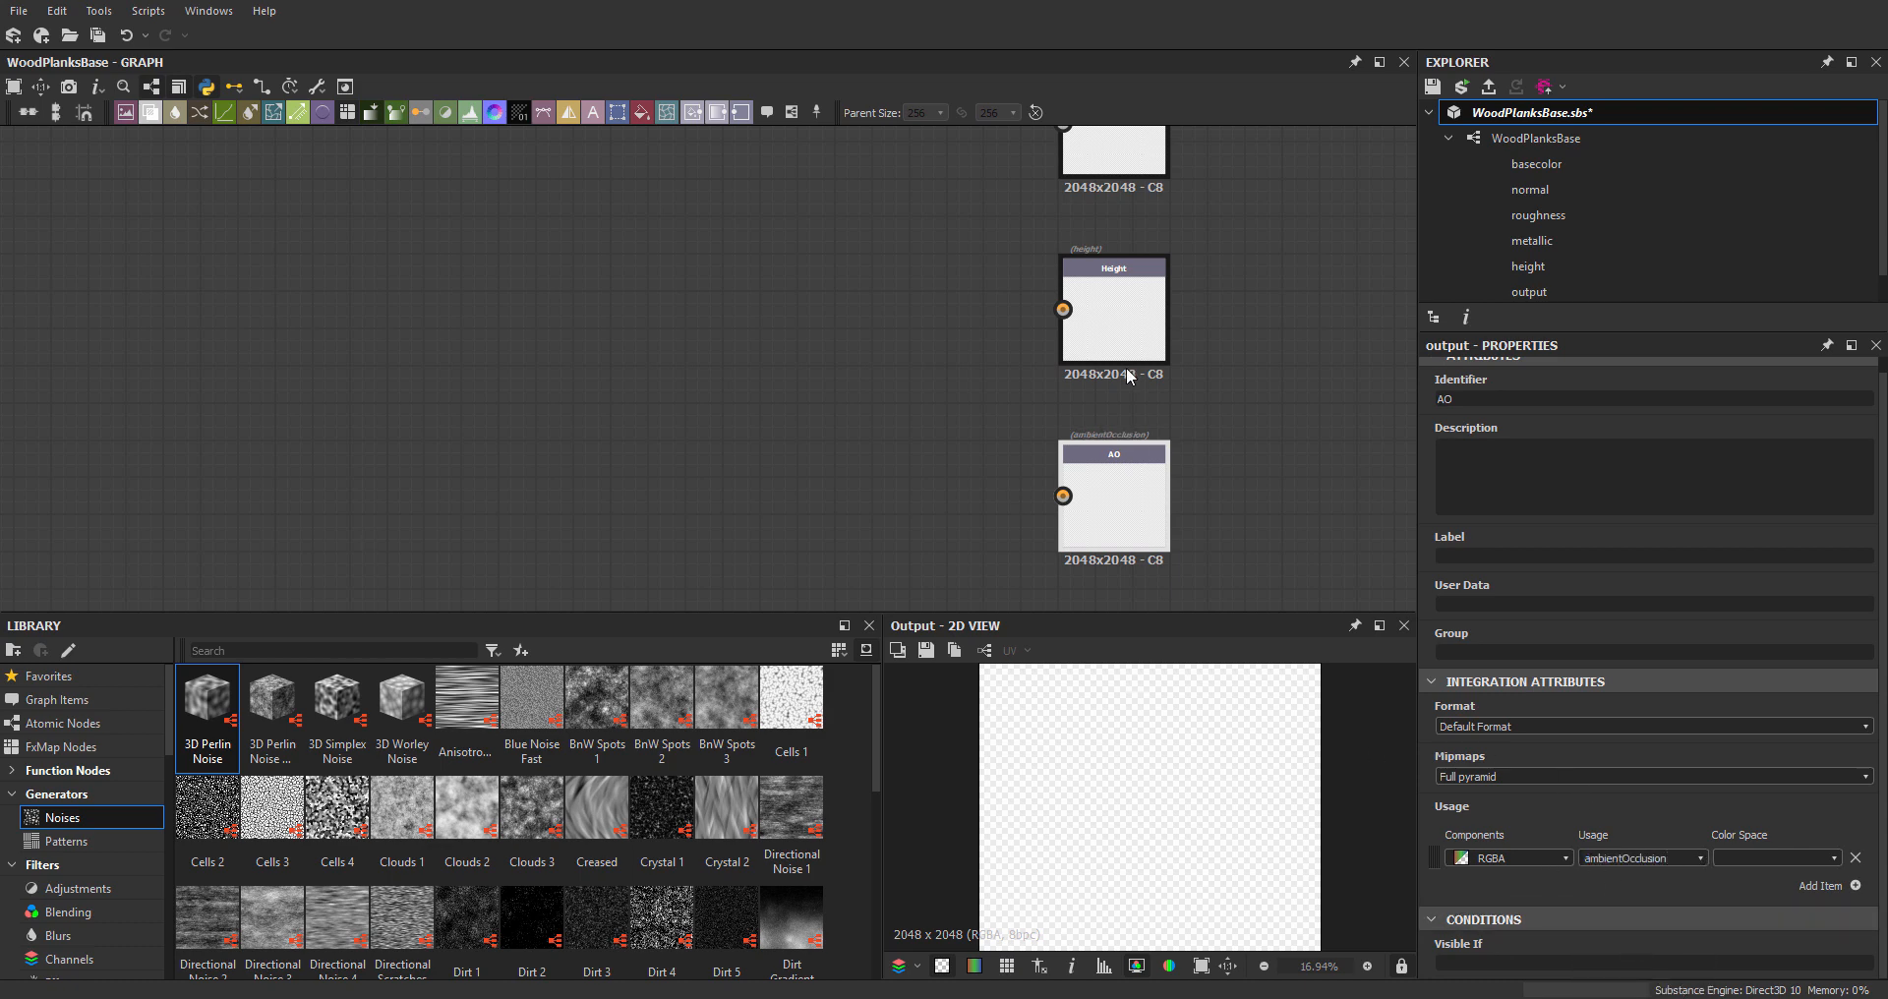
- Switch to the wooden wall reference photo and examine the layout, joints and edges of its planks
middle_click_drag(1072, 380, 1099, 436)
scroll(1023, 367, "down", 3)
middle_click_drag(1024, 367, 1179, 385)
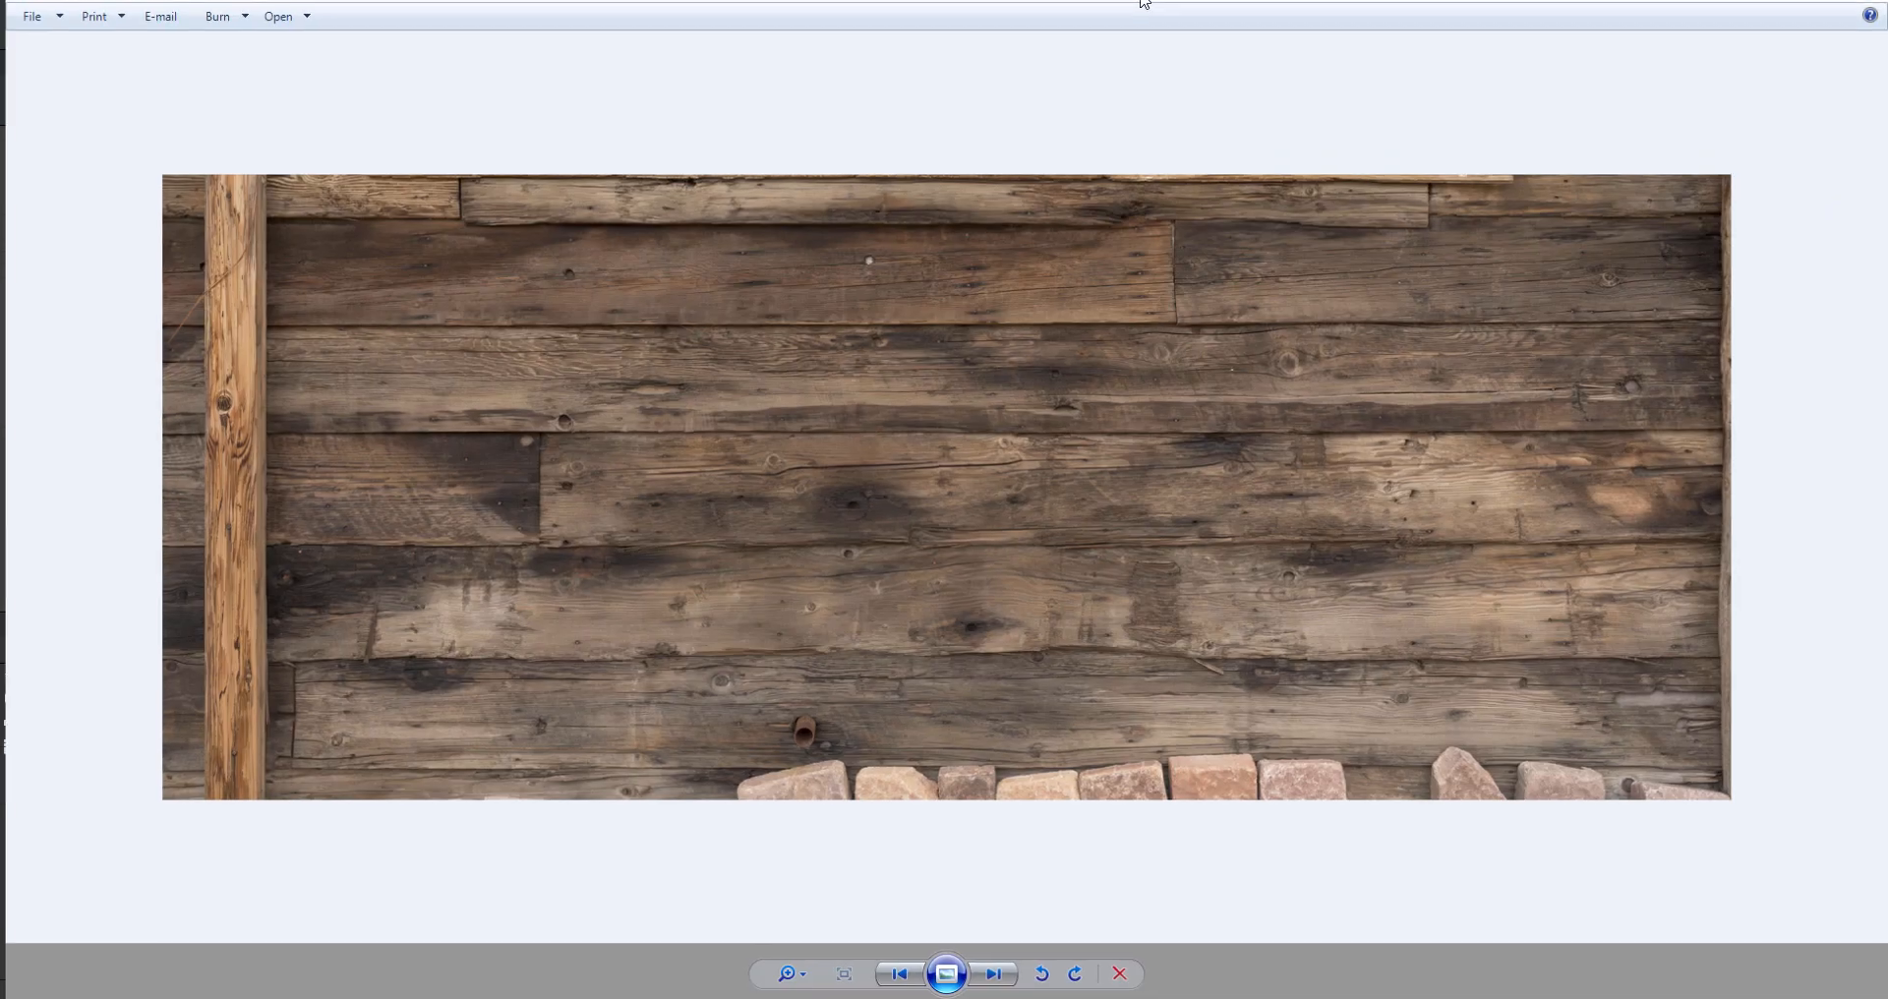
scroll(822, 383, "up", 3)
left_click_drag(722, 336, 814, 383)
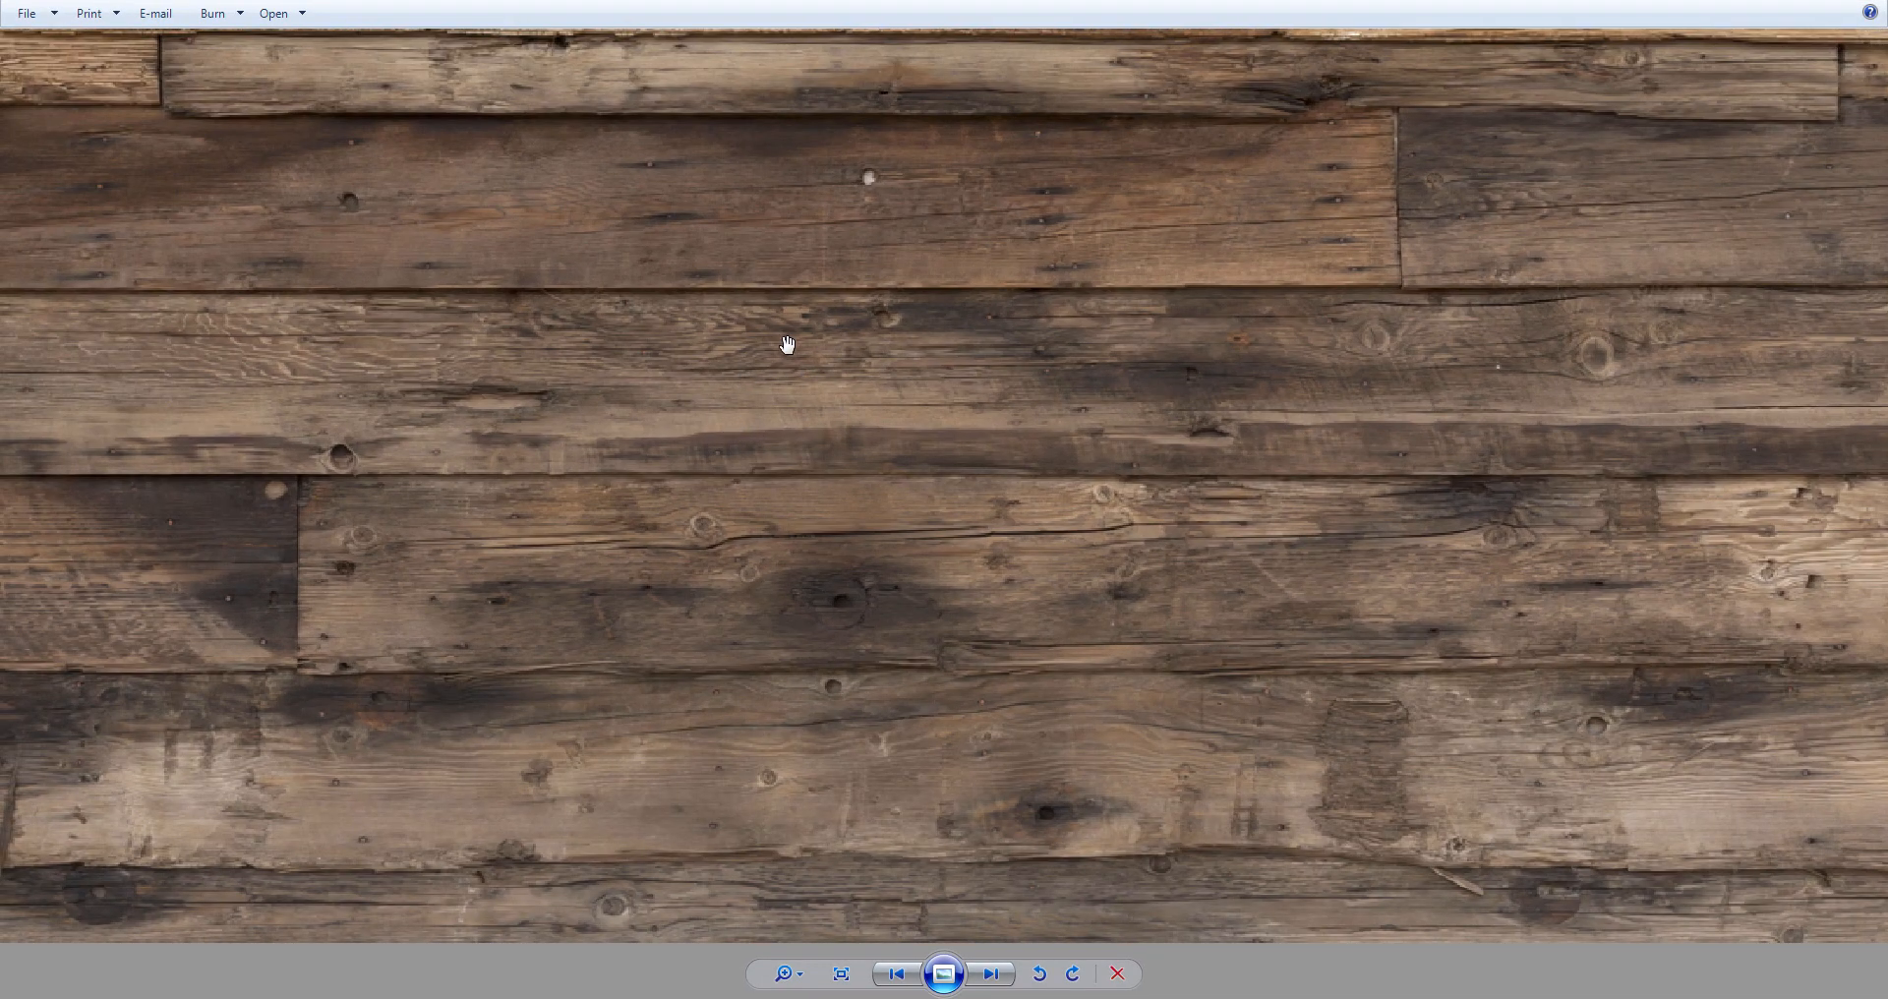
left_click_drag(1401, 320, 1316, 386)
scroll(1316, 365, "down", 3)
scroll(999, 374, "up", 3)
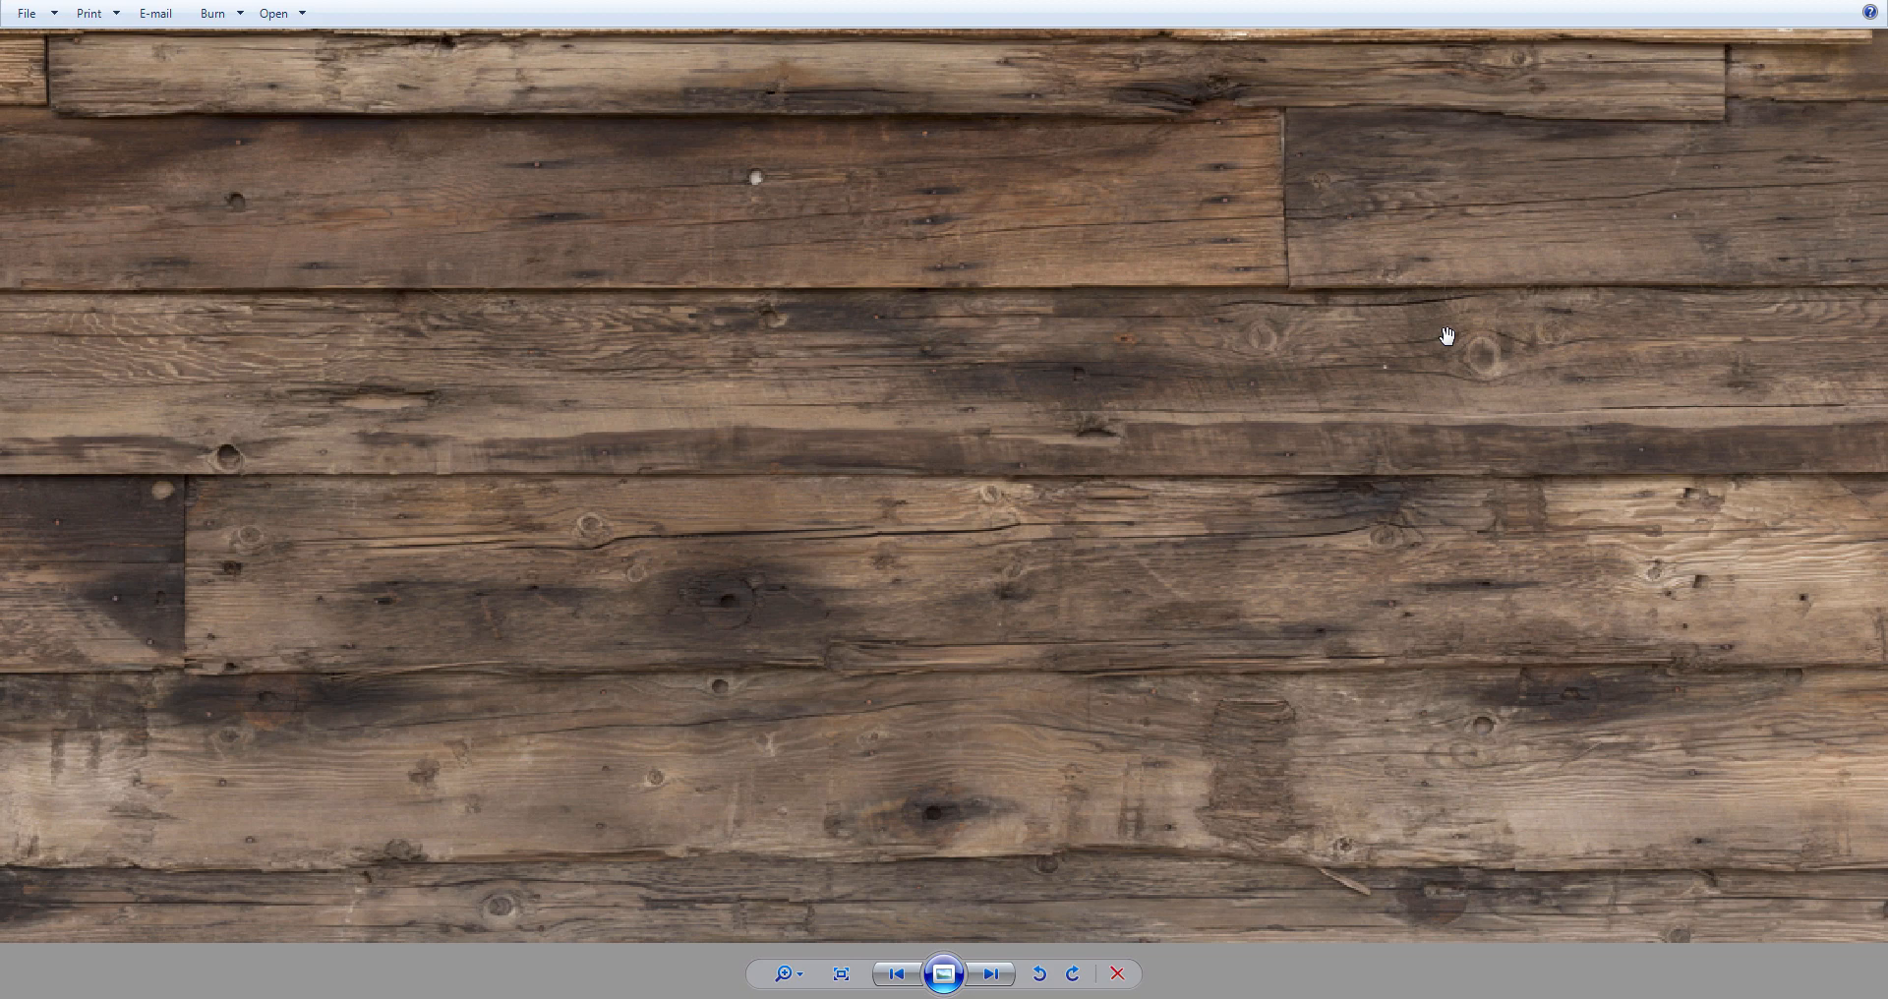
left_click_drag(1193, 387, 1151, 422)
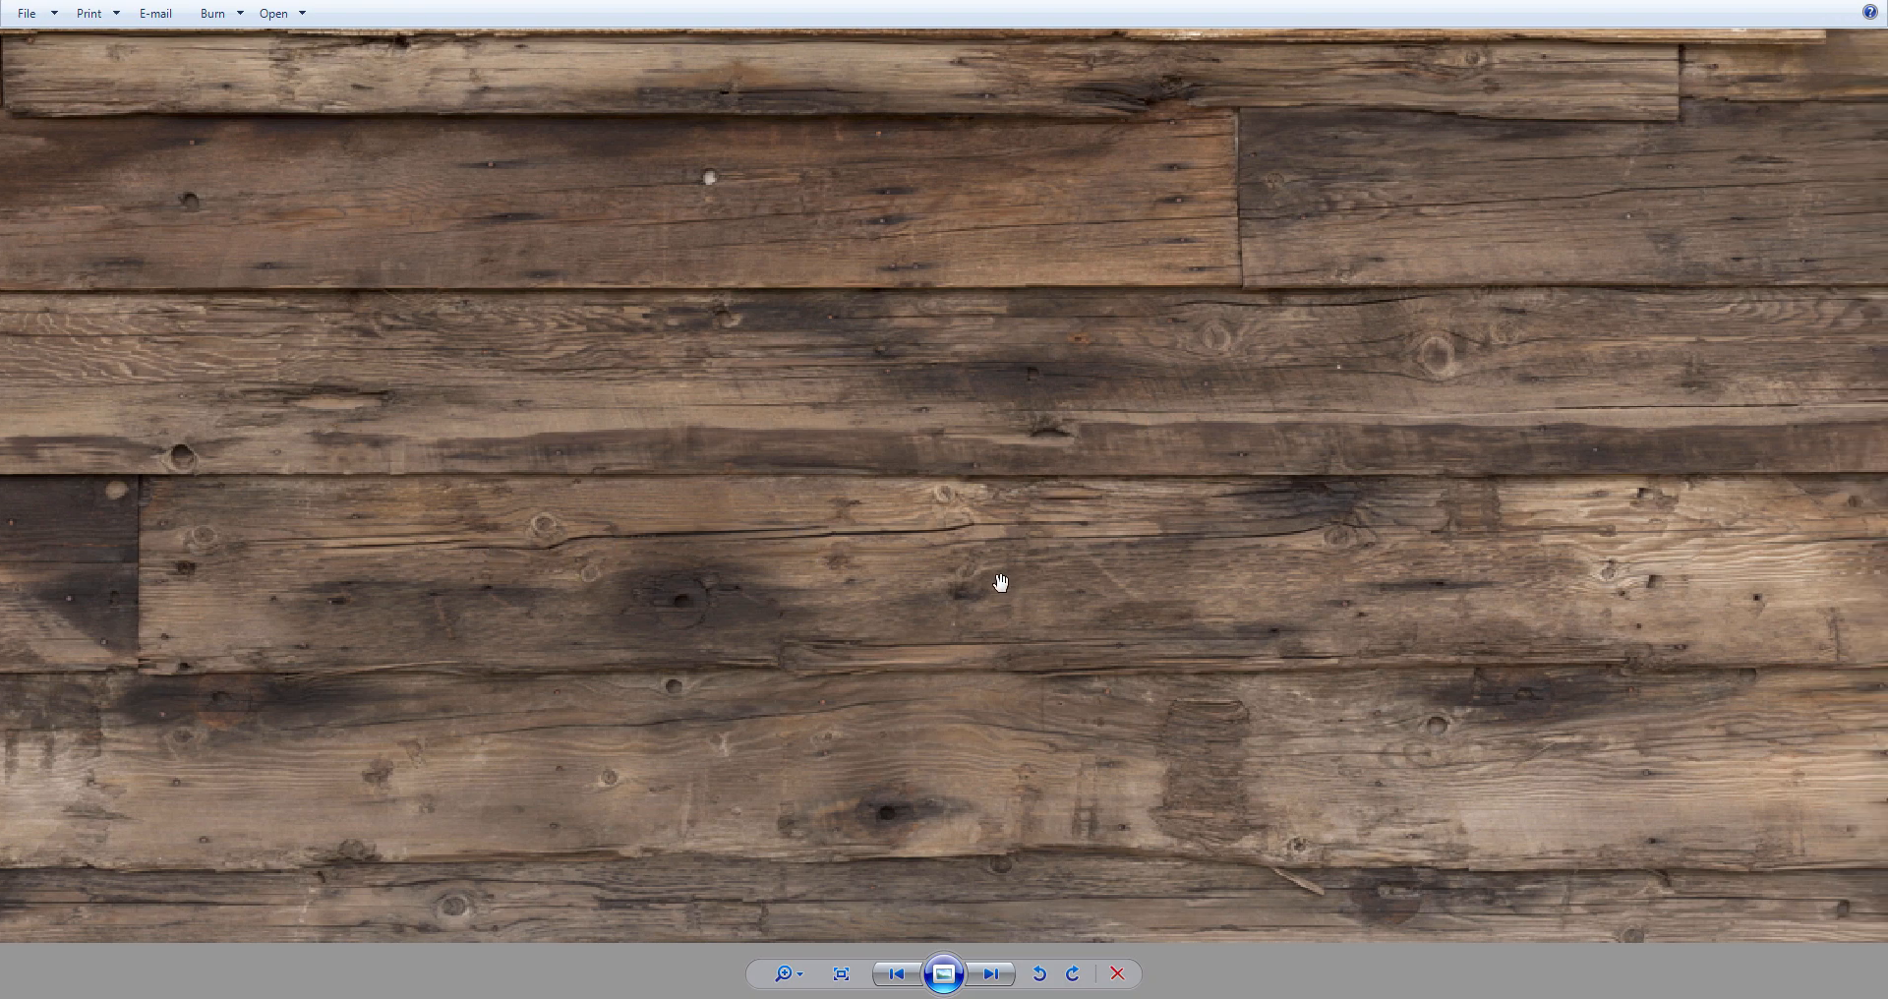
left_click_drag(781, 557, 813, 571)
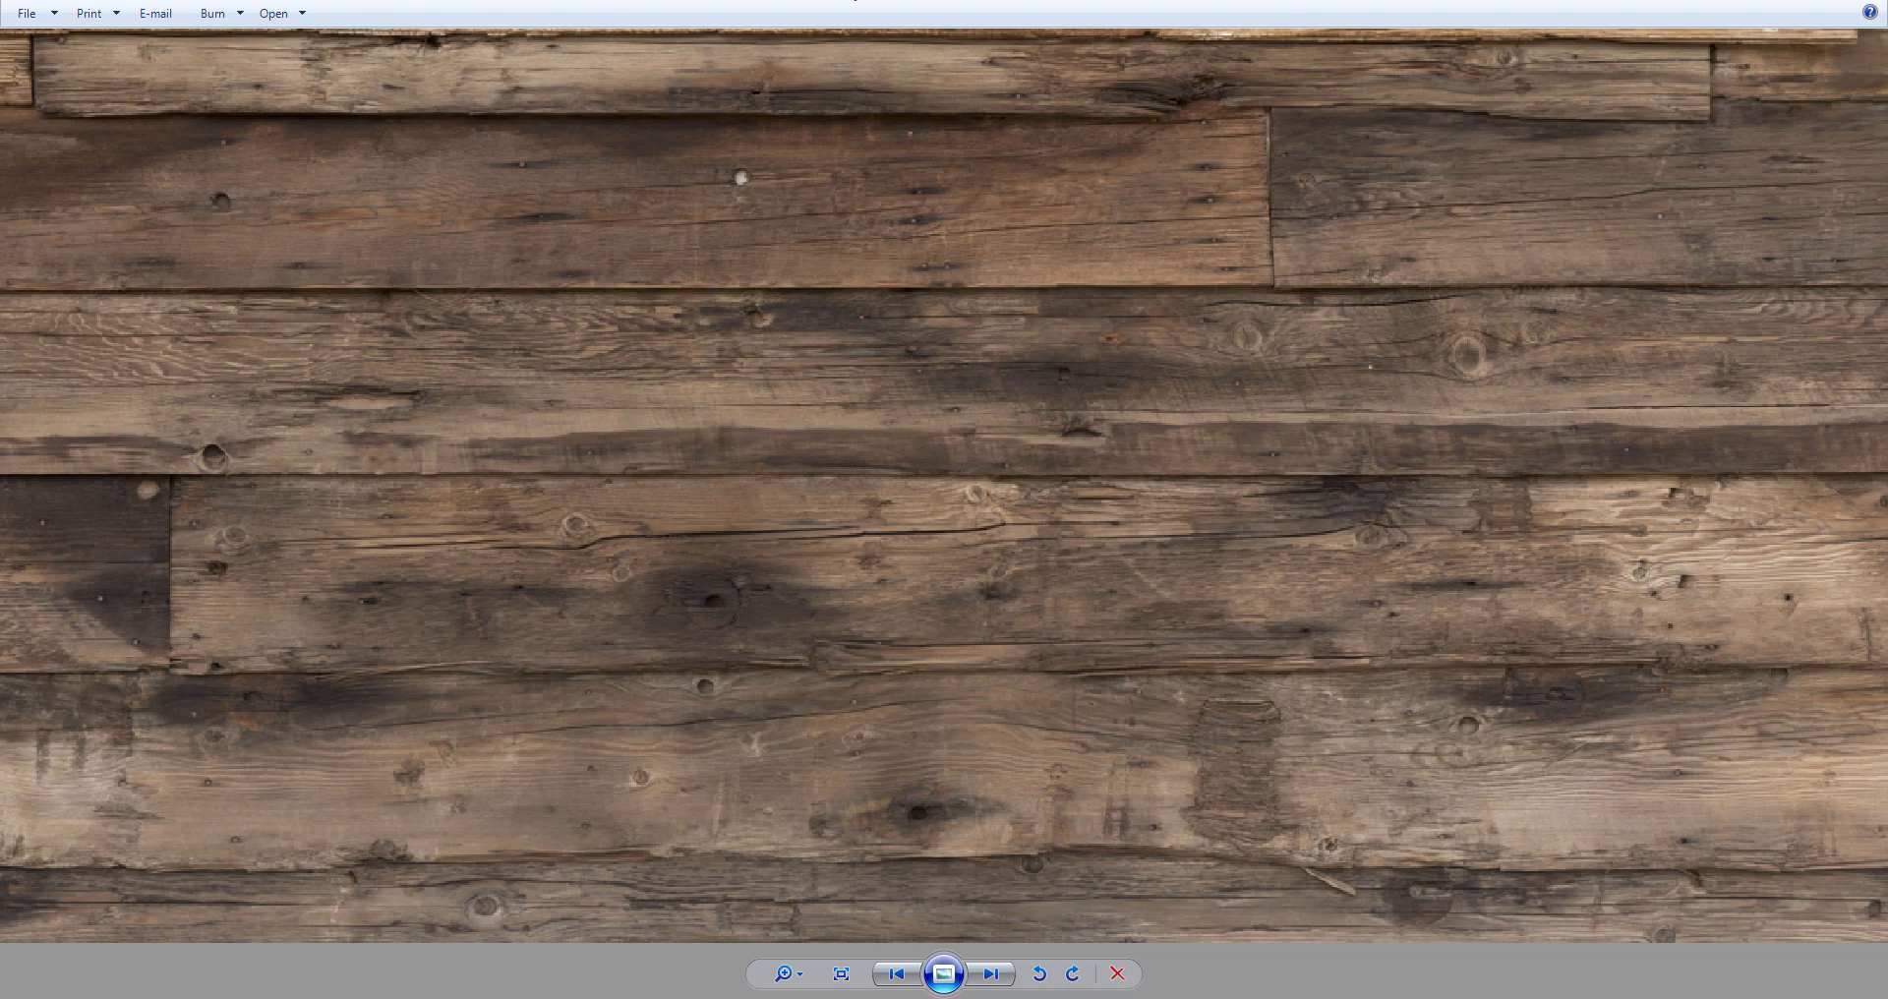
- Examine the knots and the grain flowing around them in the planks of the reference photo up close
left_click_drag(854, 0, 1323, 0)
scroll(1357, 306, "up", 2)
left_click_drag(1456, 511, 977, 636)
scroll(1047, 533, "up", 1)
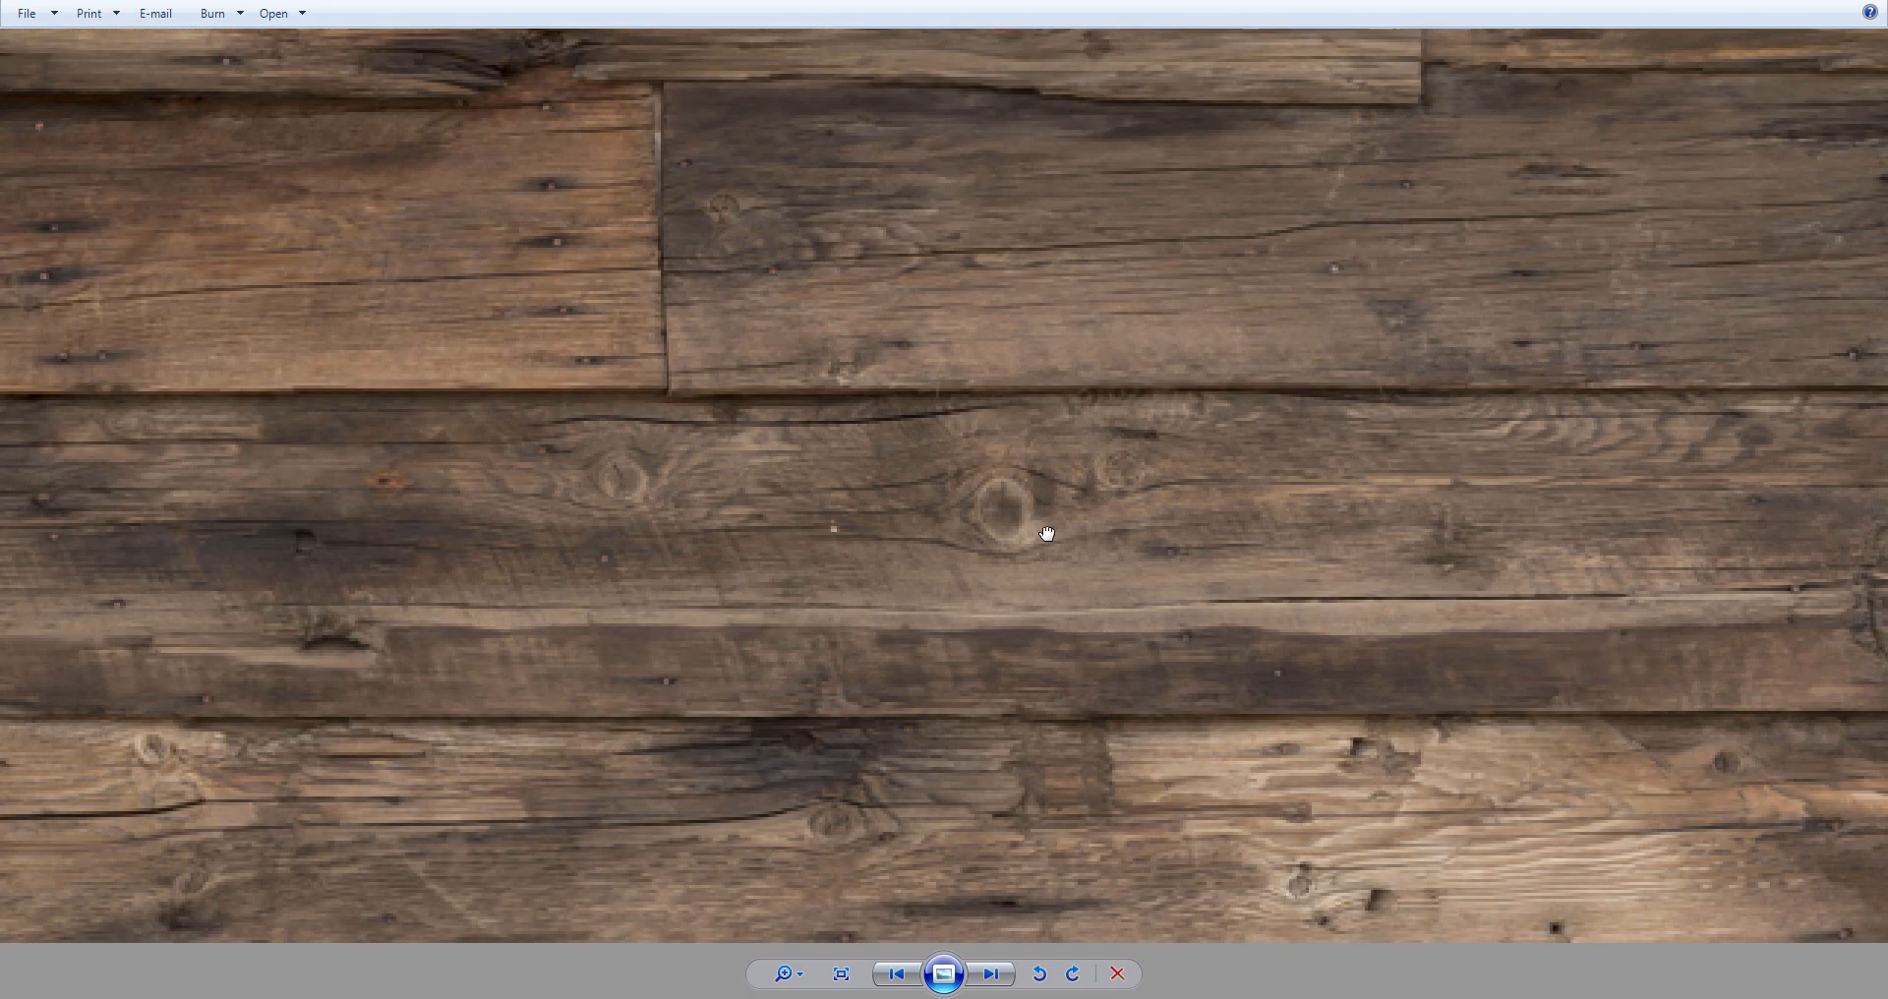
left_click_drag(1042, 533, 1232, 604)
scroll(1062, 588, "down", 1)
left_click_drag(850, 618, 1217, 531)
scroll(1170, 524, "down", 1)
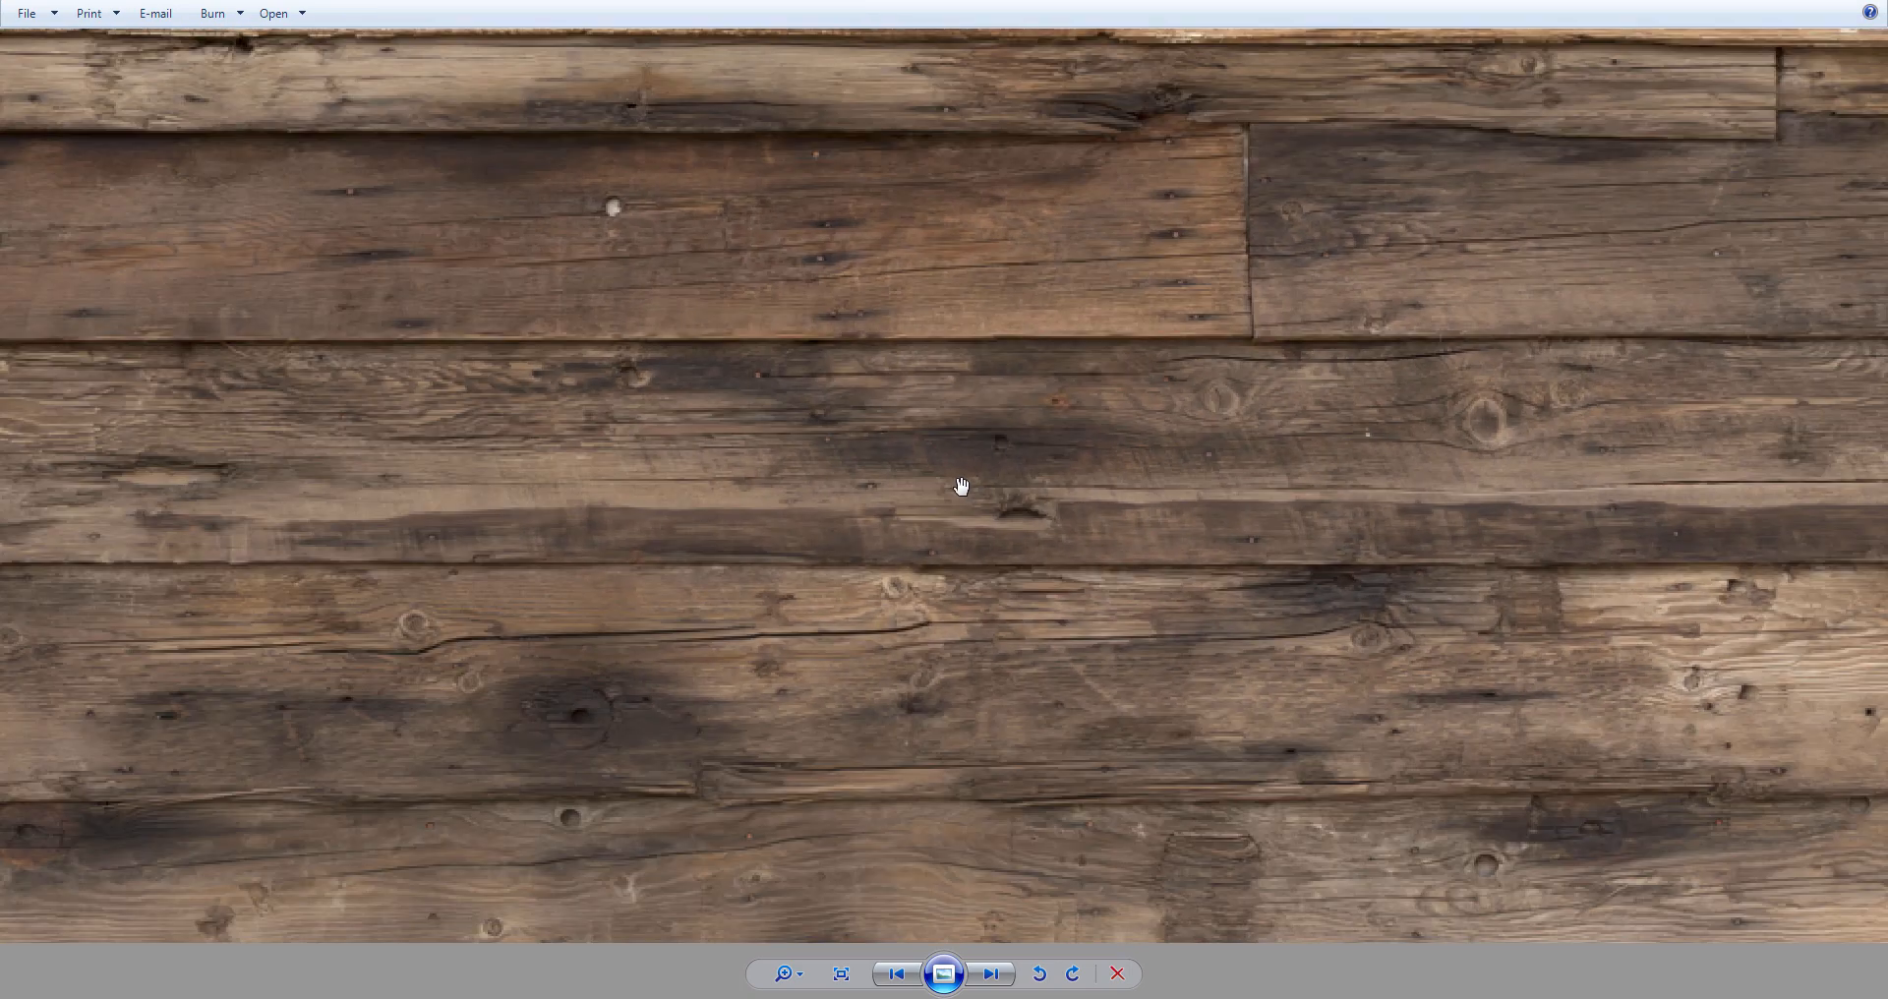
left_click_drag(960, 486, 886, 619)
left_click_drag(1319, 581, 1315, 670)
- Examine the long crack, dark stains and grain variation across the middle planks of the reference photo
scroll(1345, 532, "up", 1)
left_click_drag(322, 749, 709, 726)
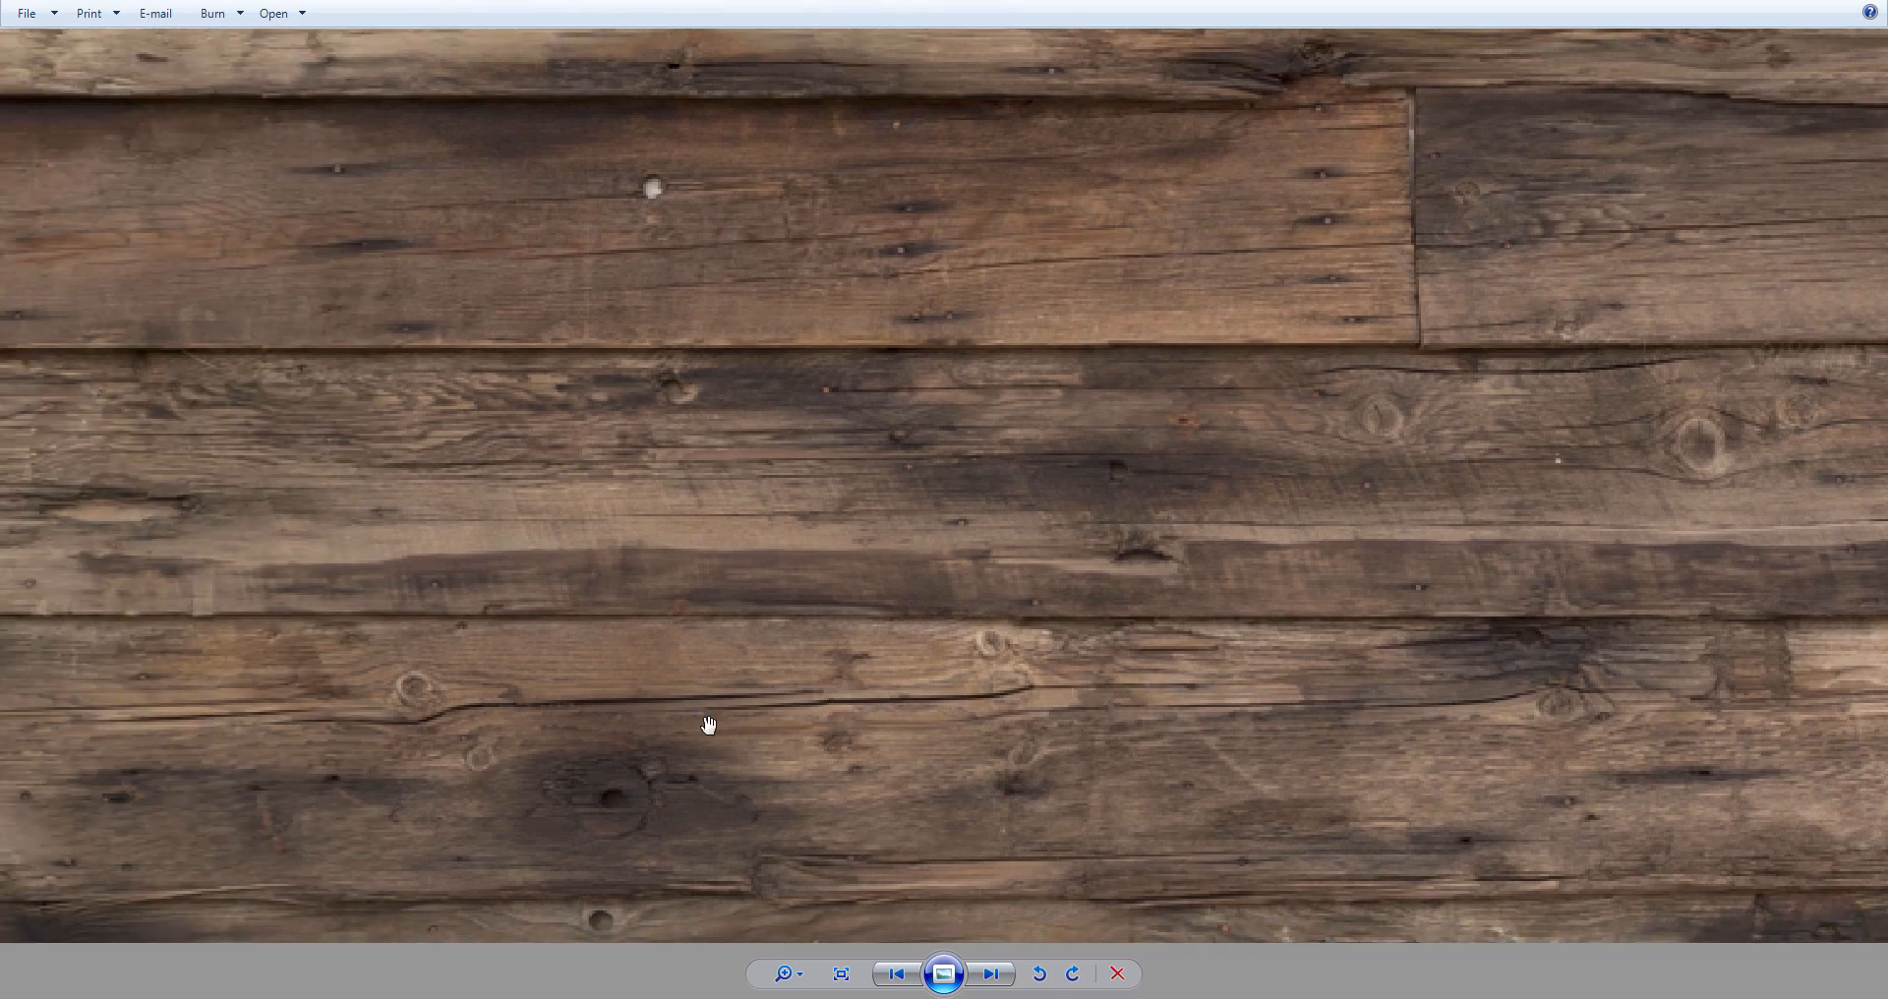
left_click_drag(409, 704, 585, 699)
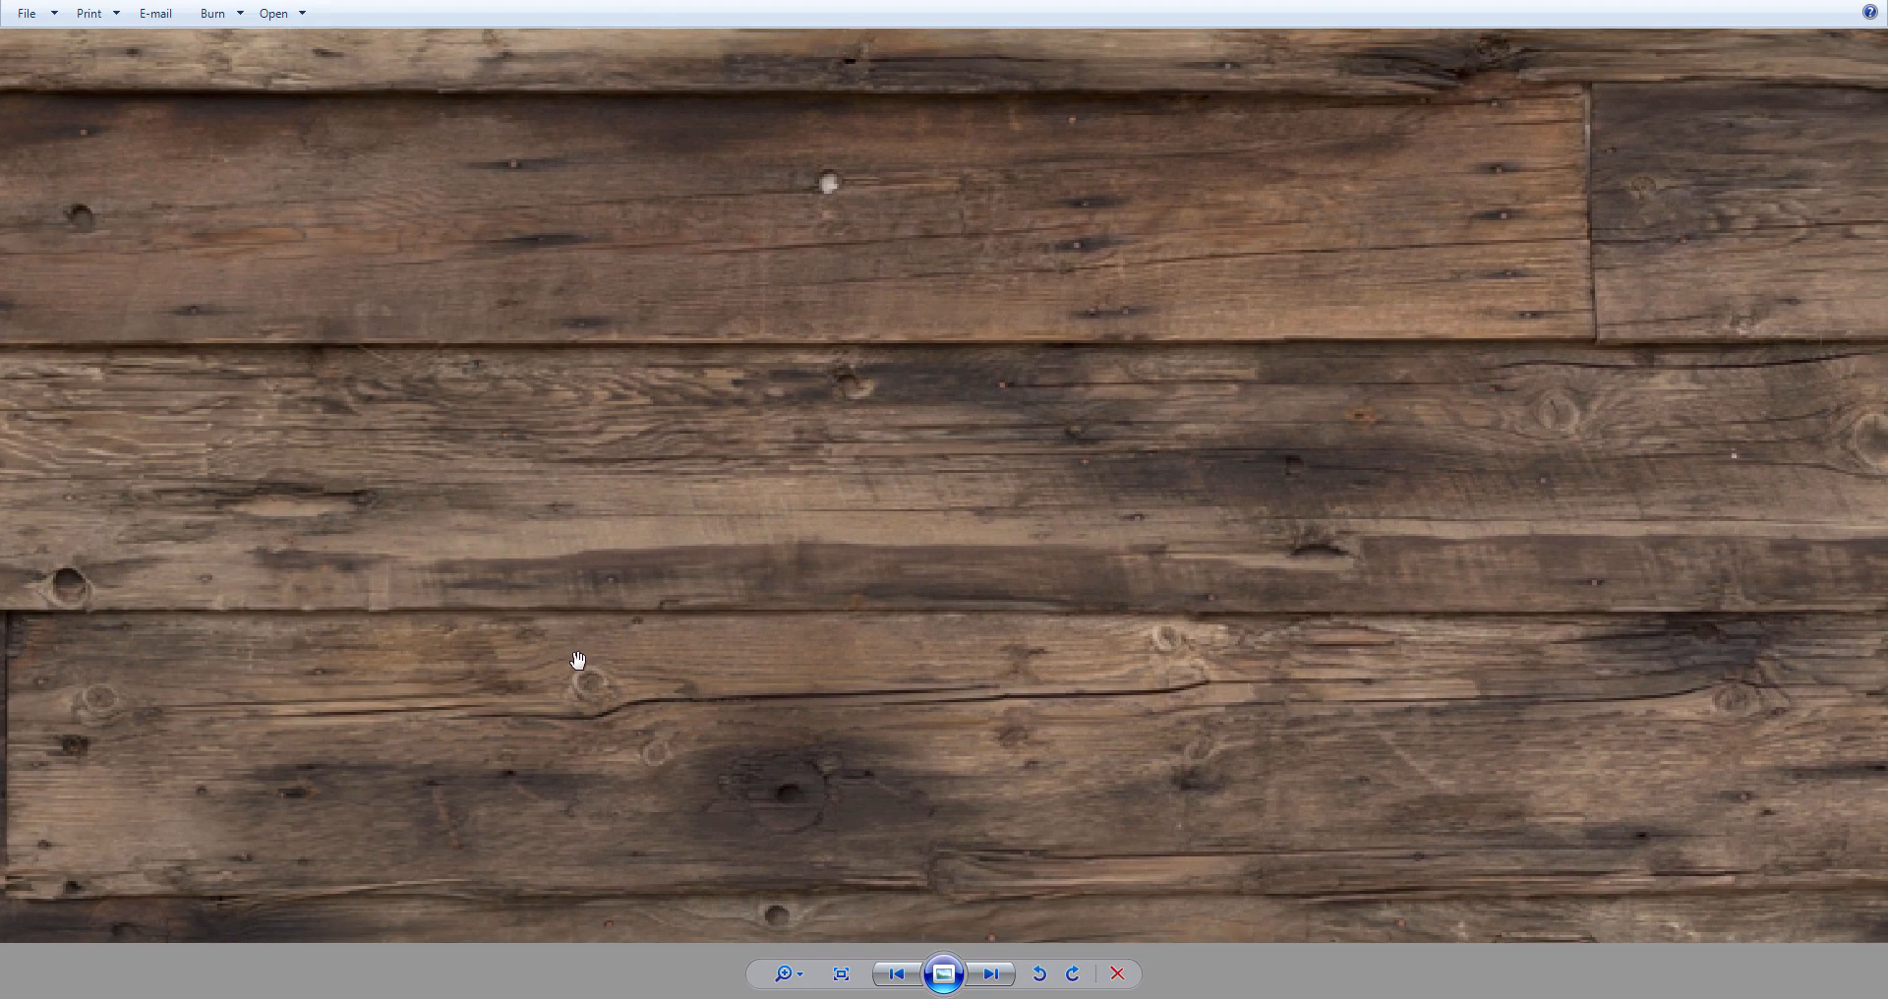
left_click_drag(808, 651, 733, 674)
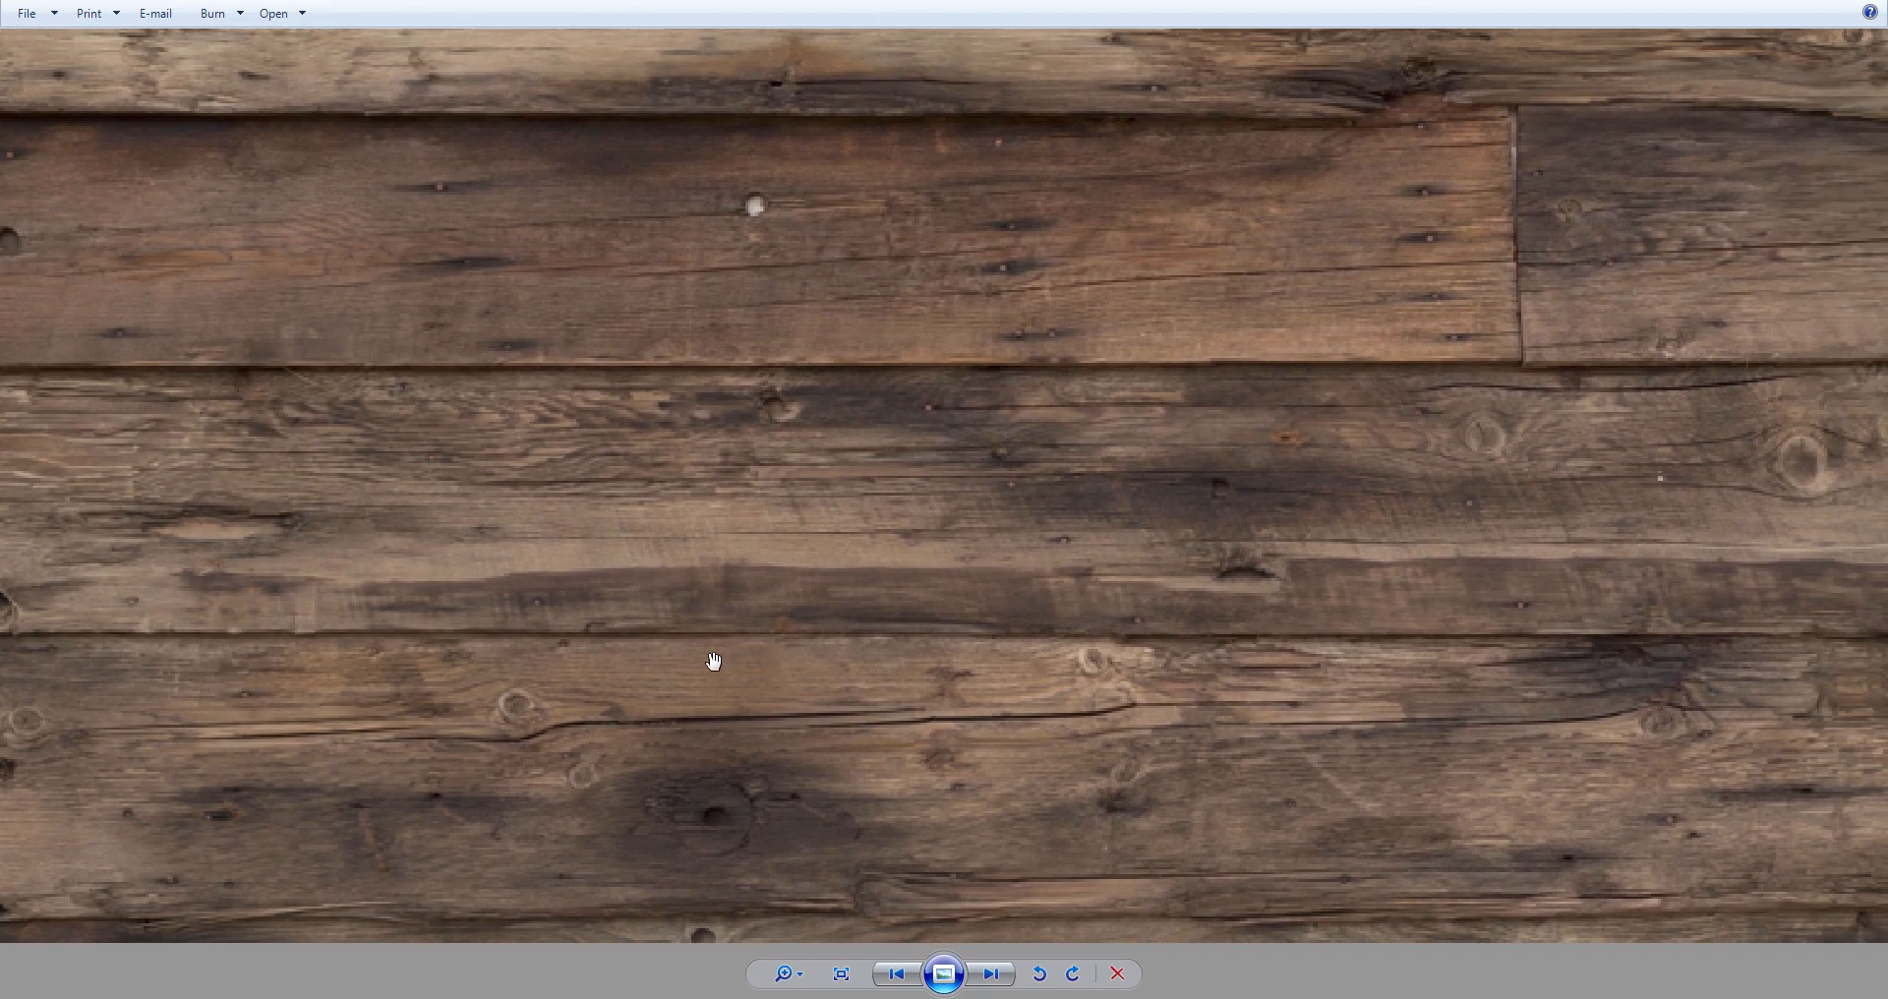
left_click_drag(539, 453, 773, 476)
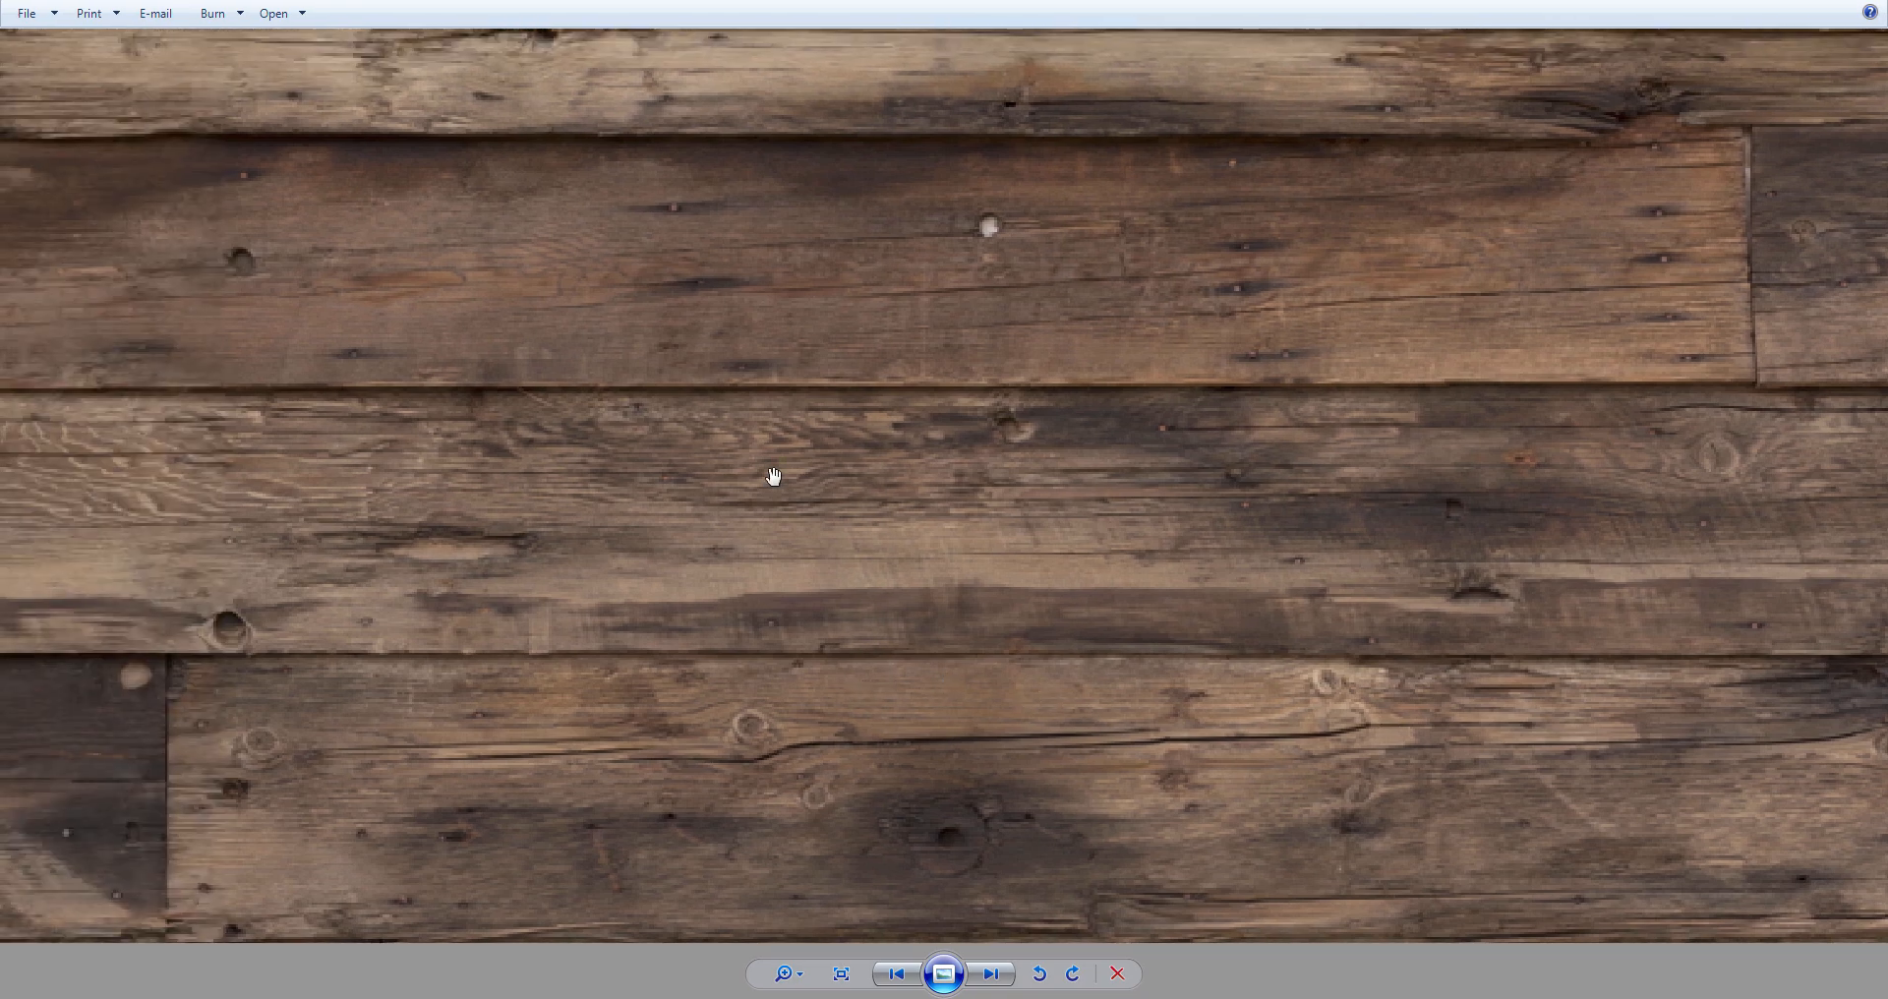
left_click_drag(326, 502, 208, 516)
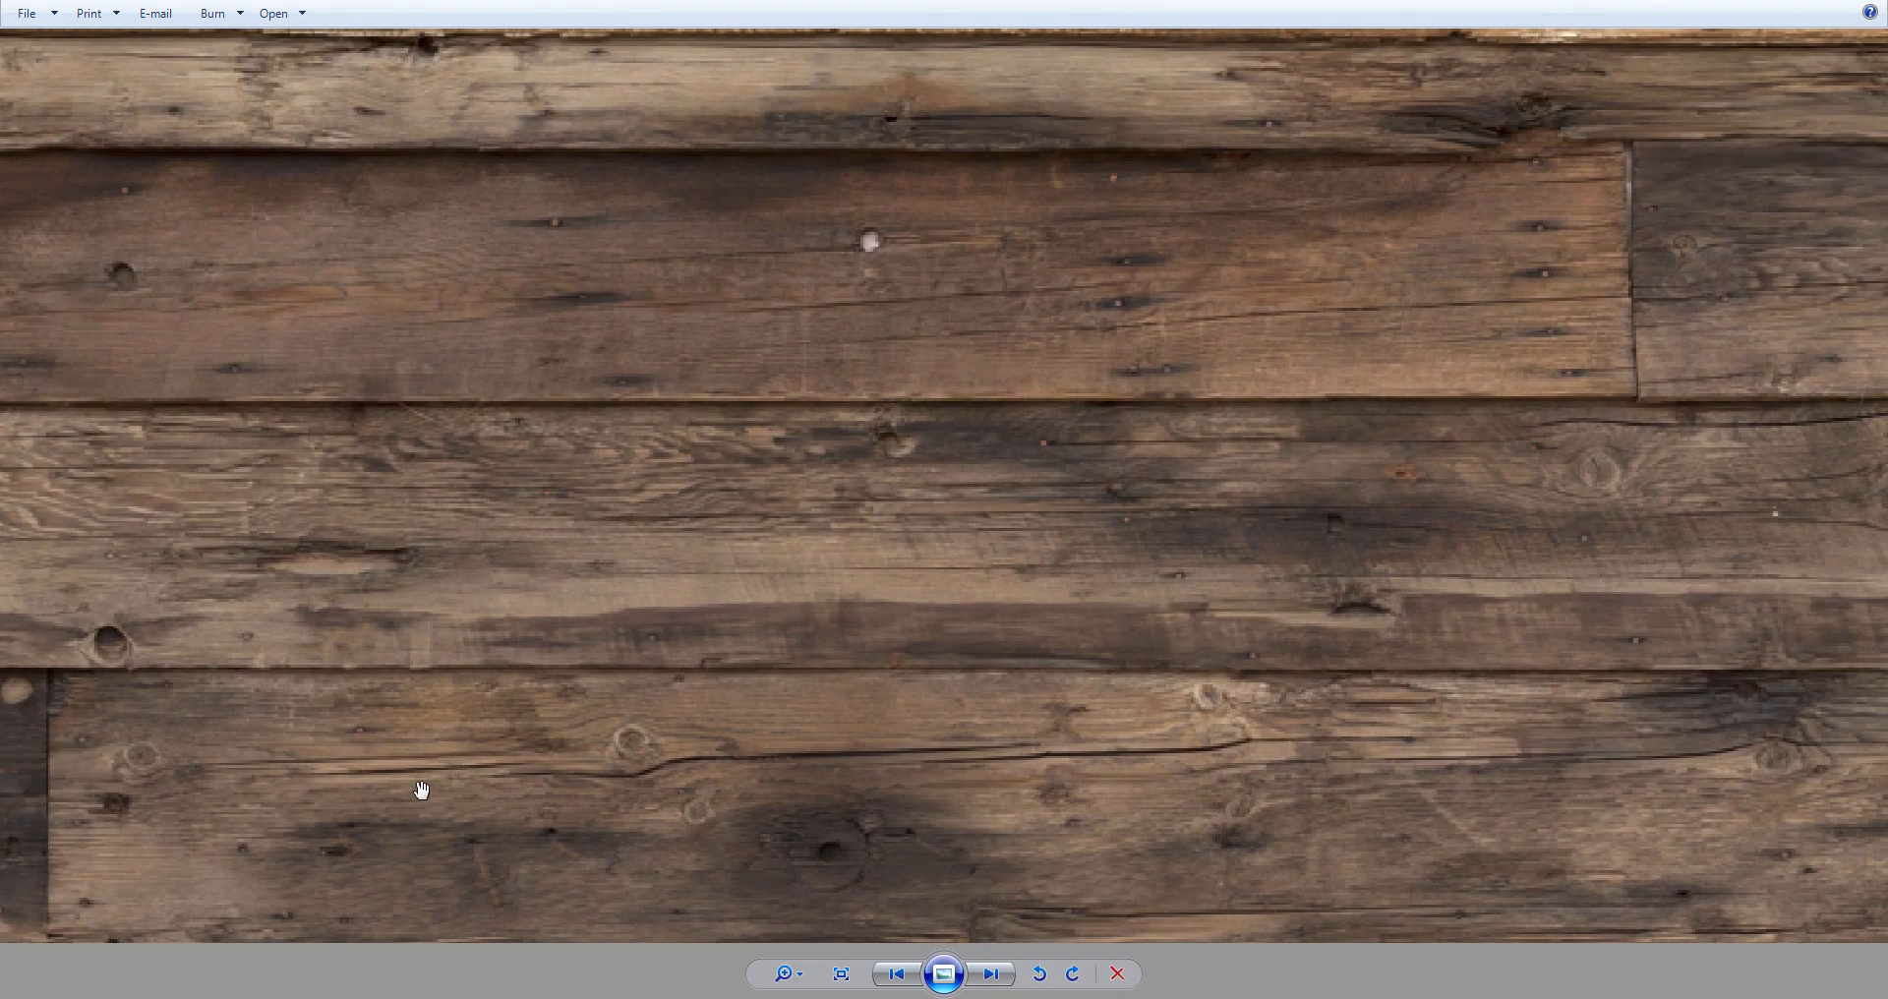
left_click_drag(1053, 701, 413, 743)
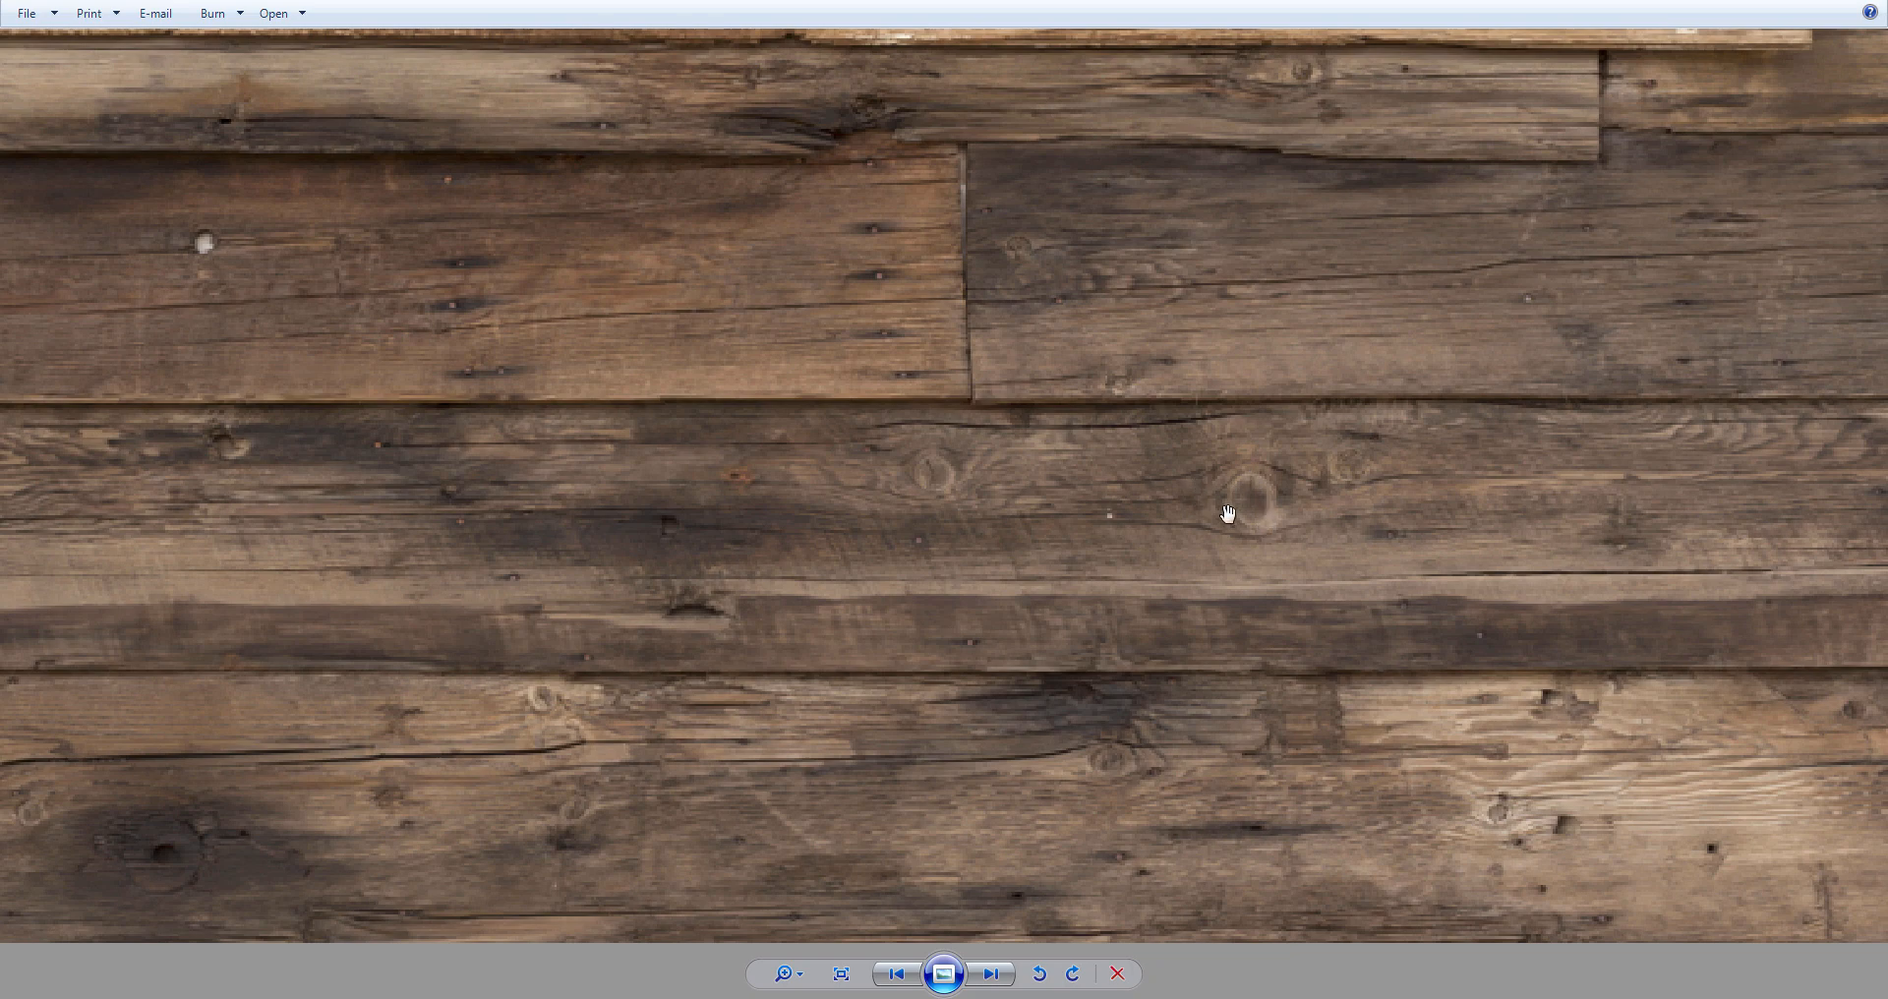
left_click_drag(703, 406, 1014, 473)
scroll(1112, 493, "down", 1)
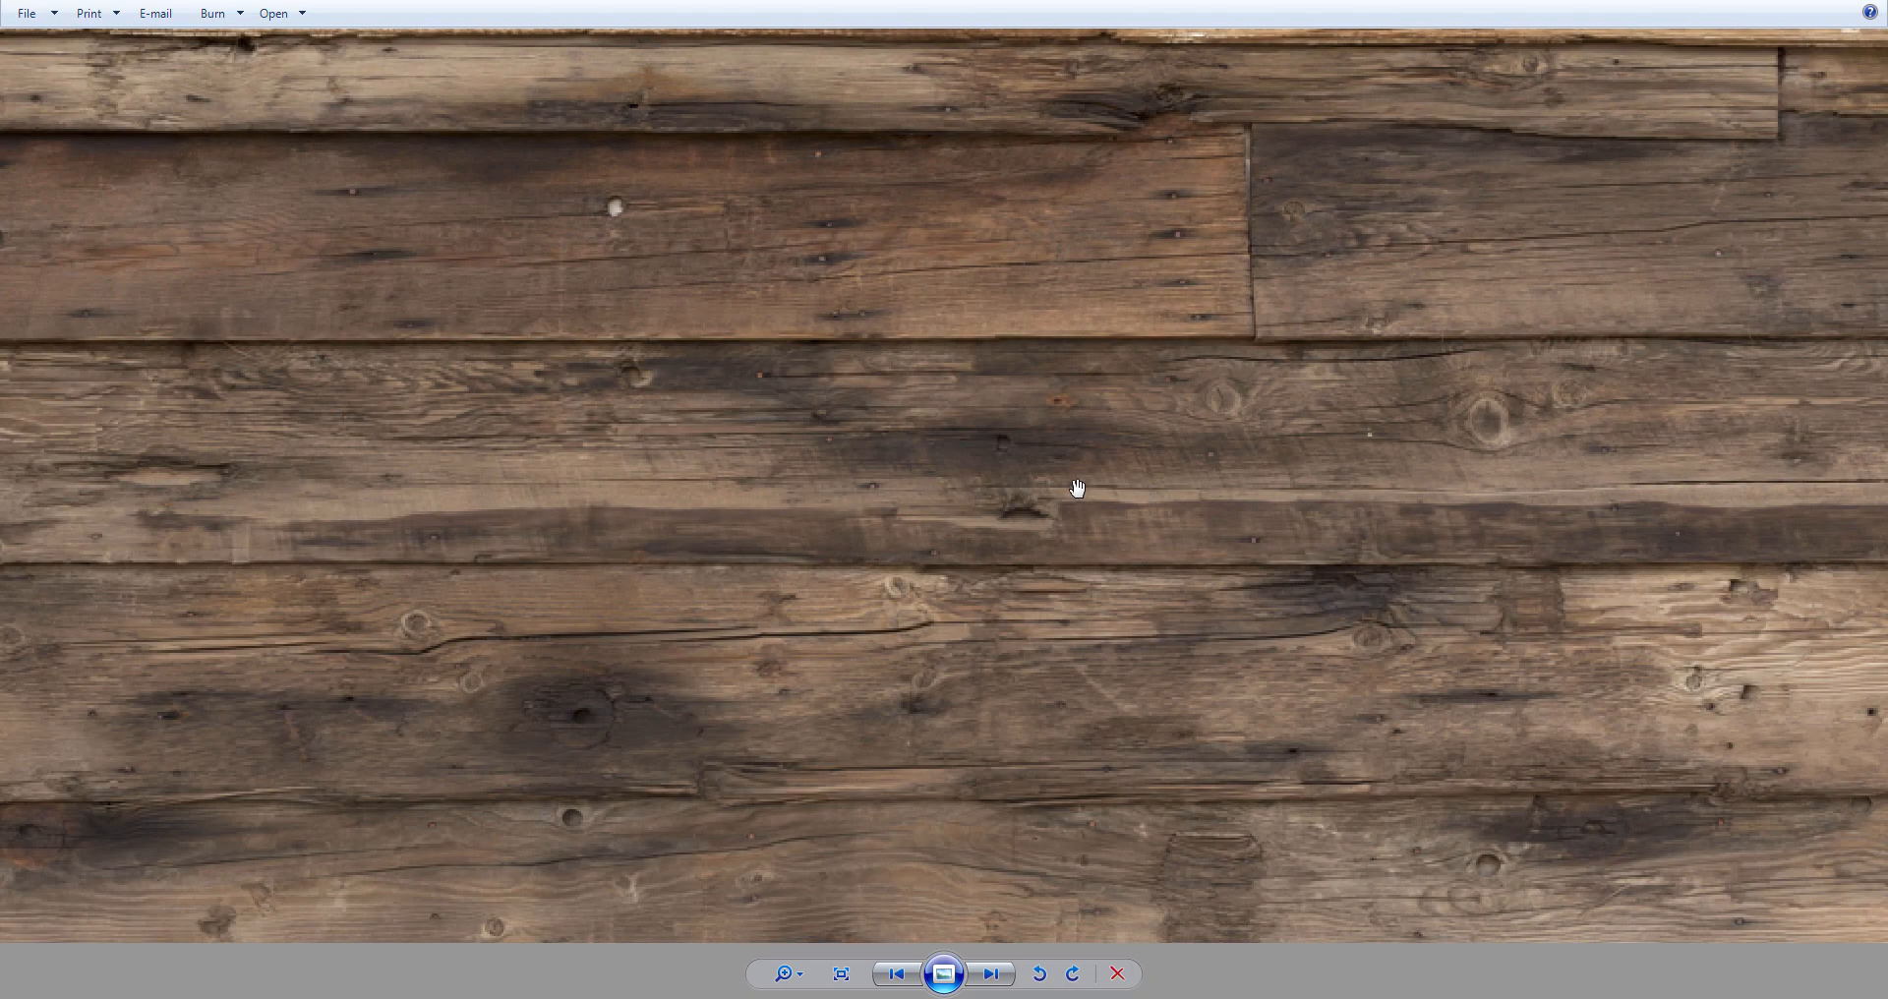
scroll(1076, 489, "down", 2)
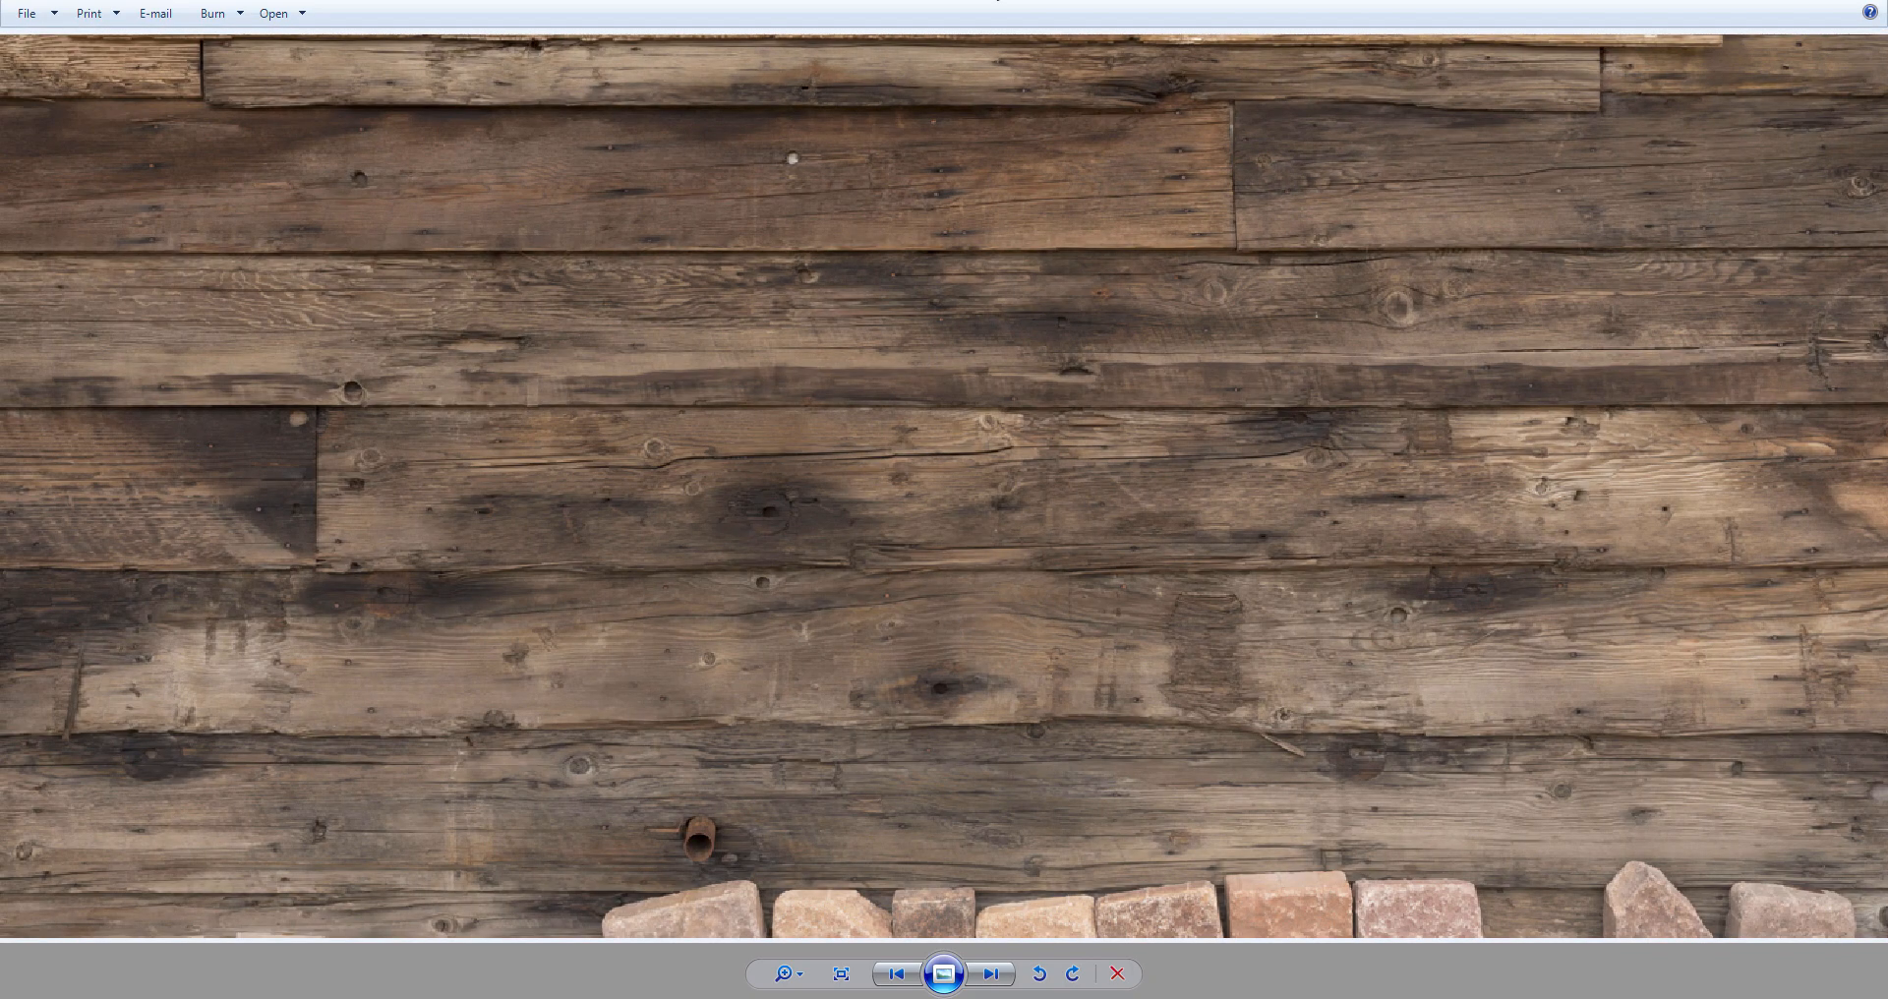
- Switch back to the WoodPlanksBase graph in Substance Designer and make the Library and 2D View areas taller
left_click_drag(1046, 2, 1887, 531)
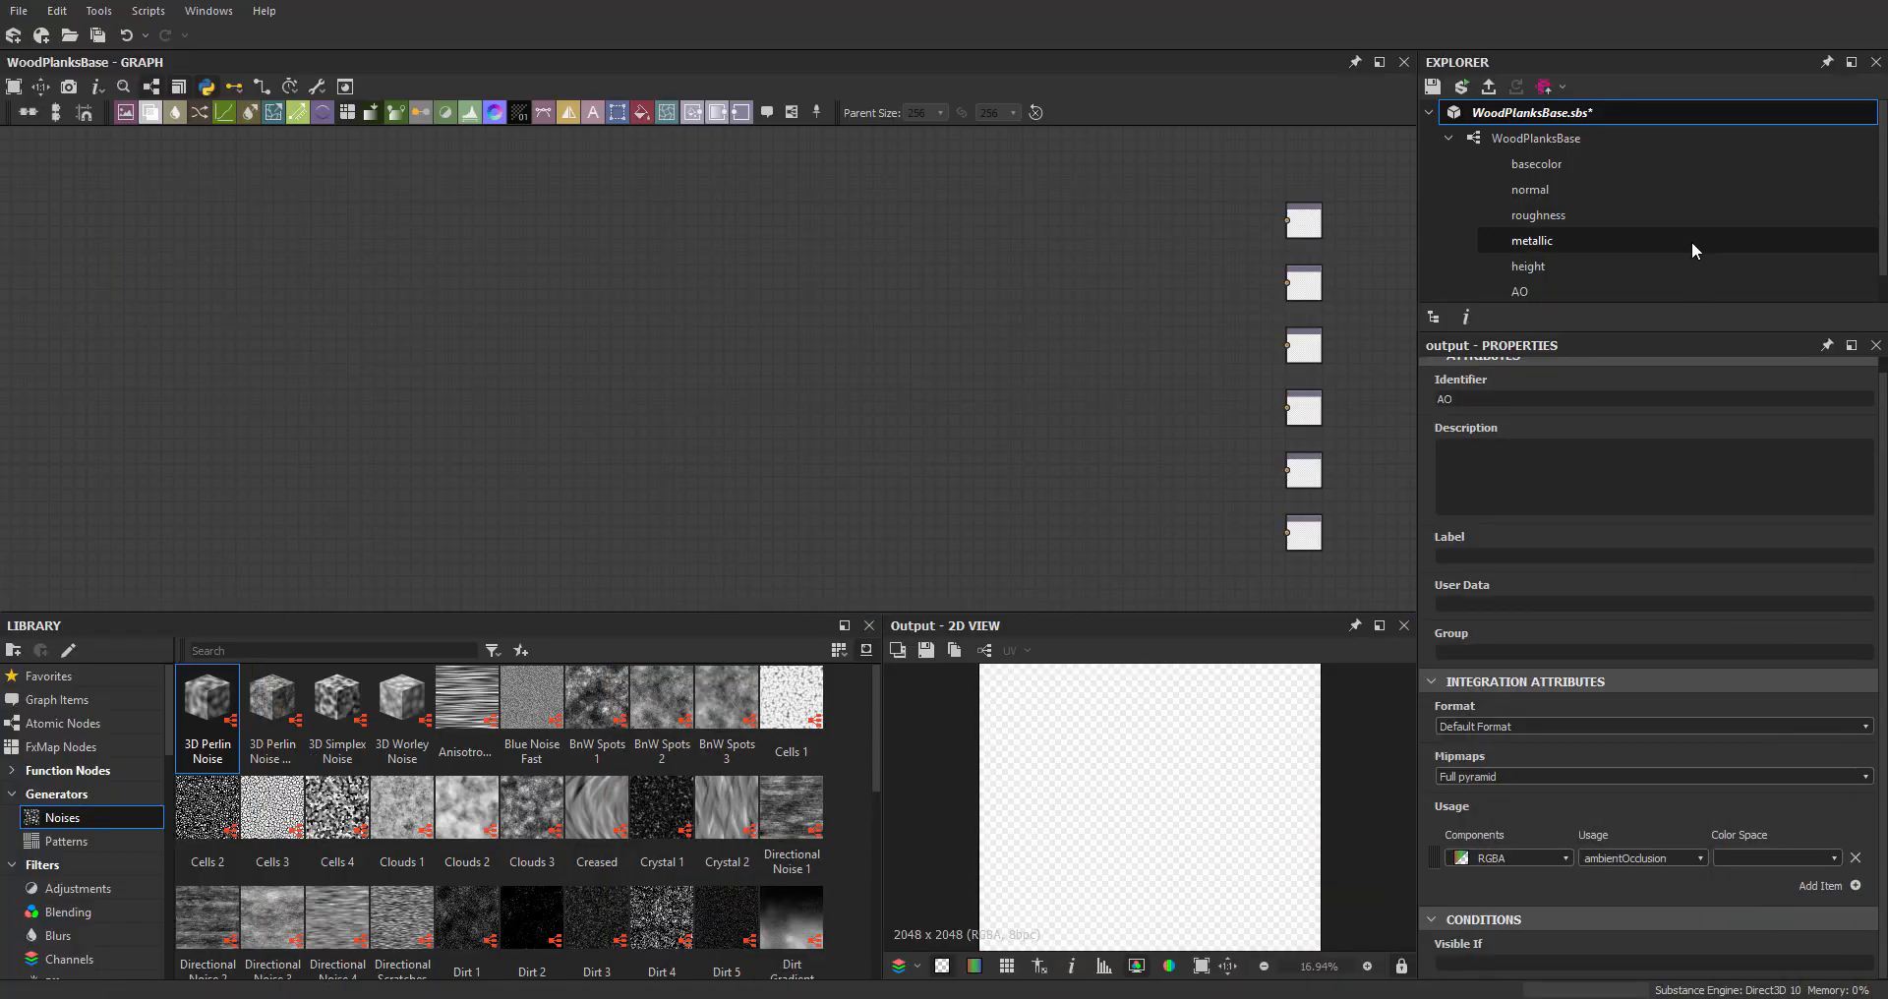
middle_click_drag(863, 303, 888, 322)
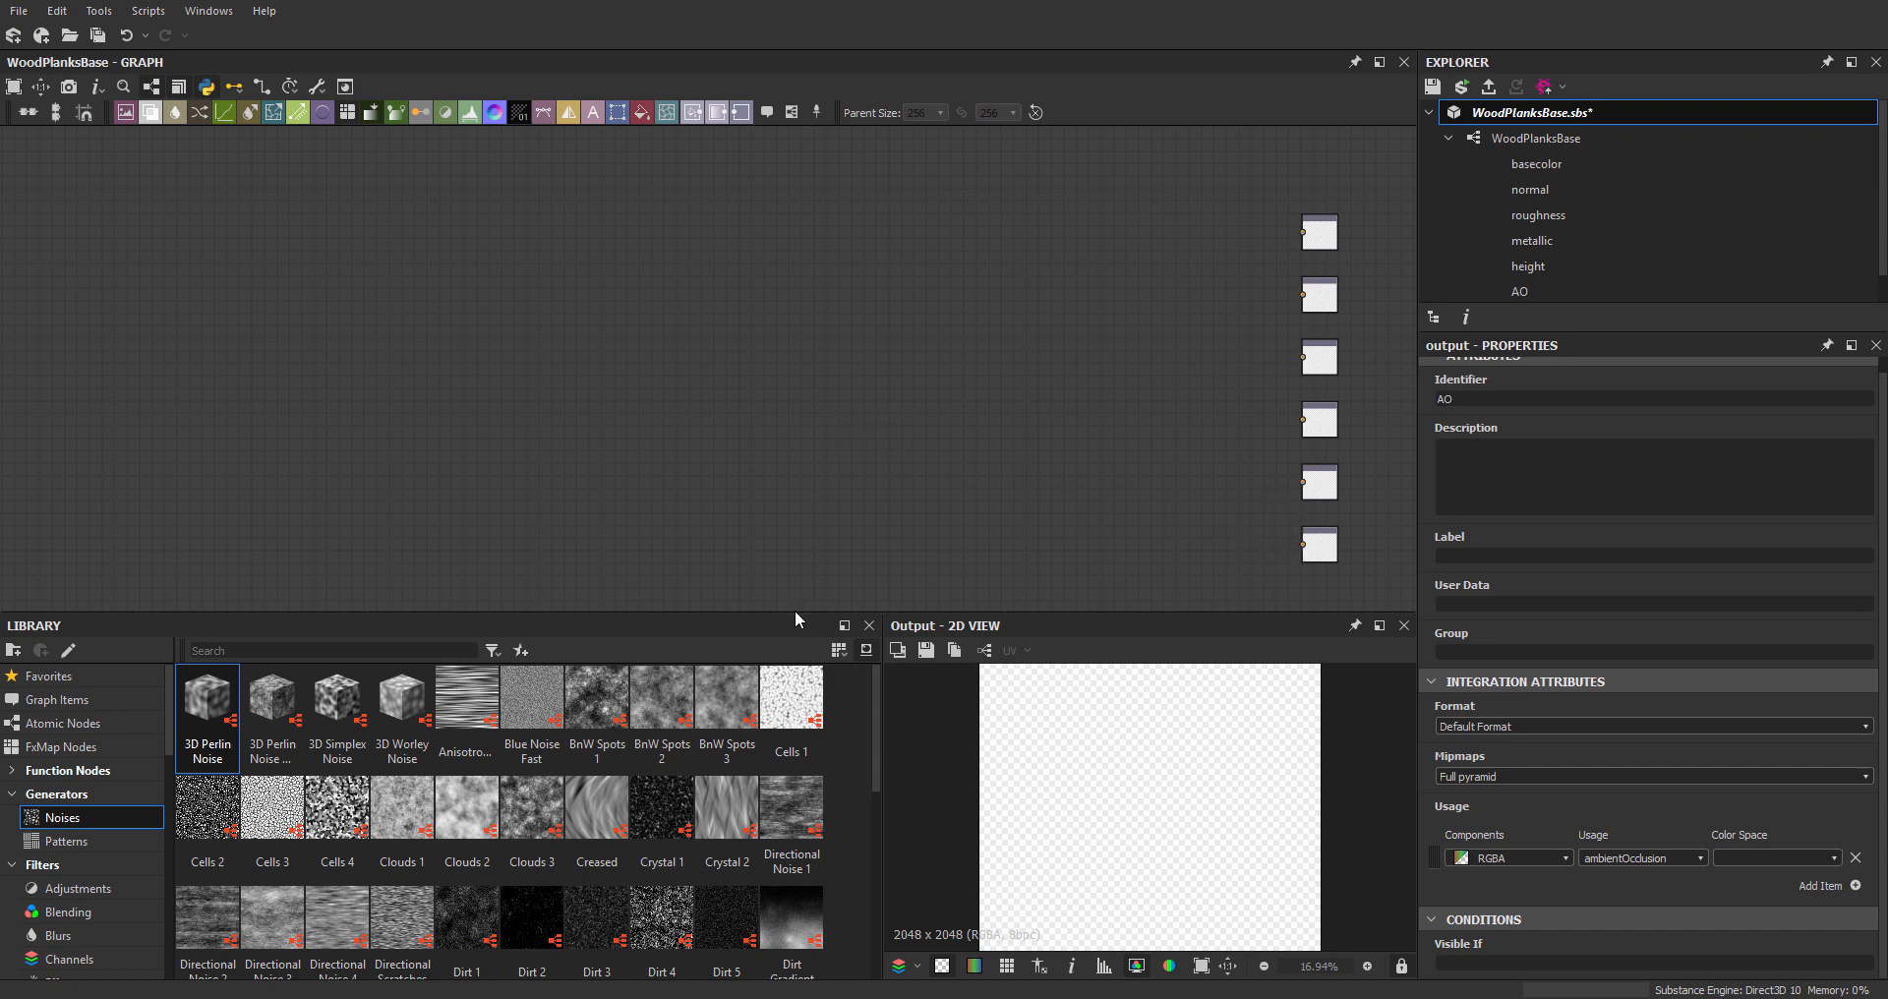
left_click_drag(797, 613, 822, 563)
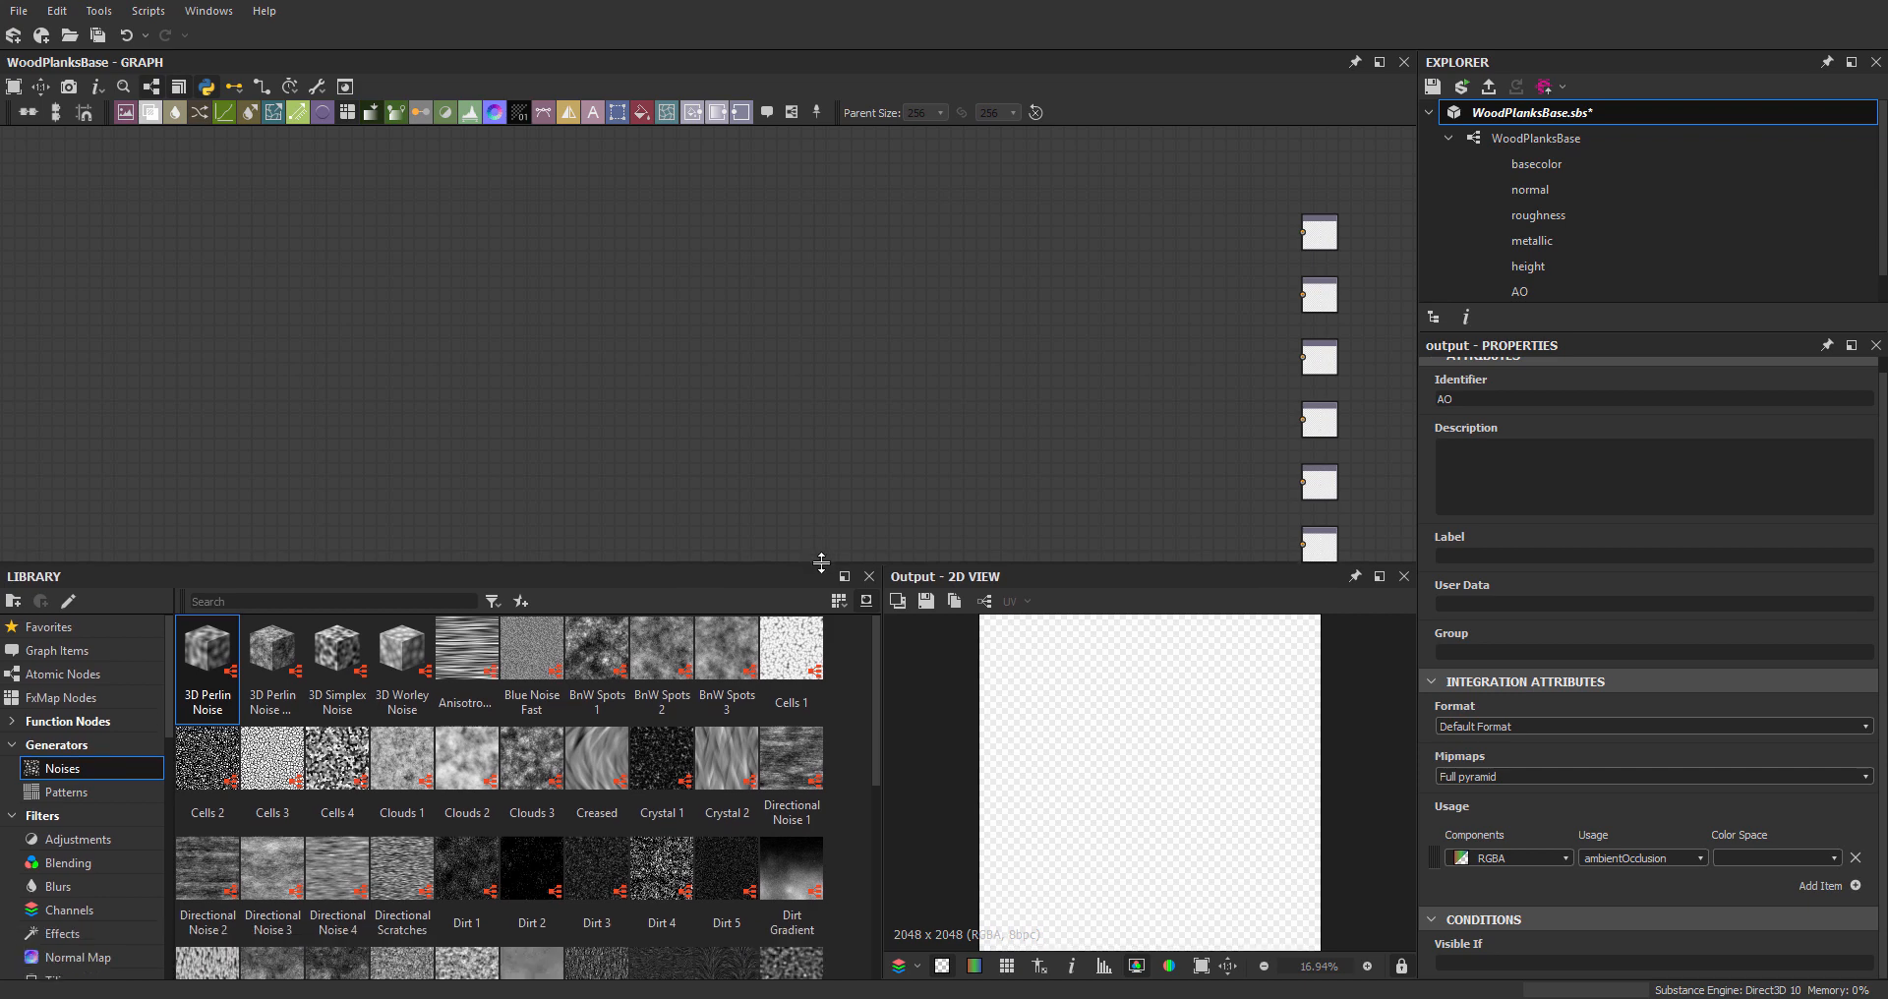
middle_click_drag(931, 332, 1122, 293)
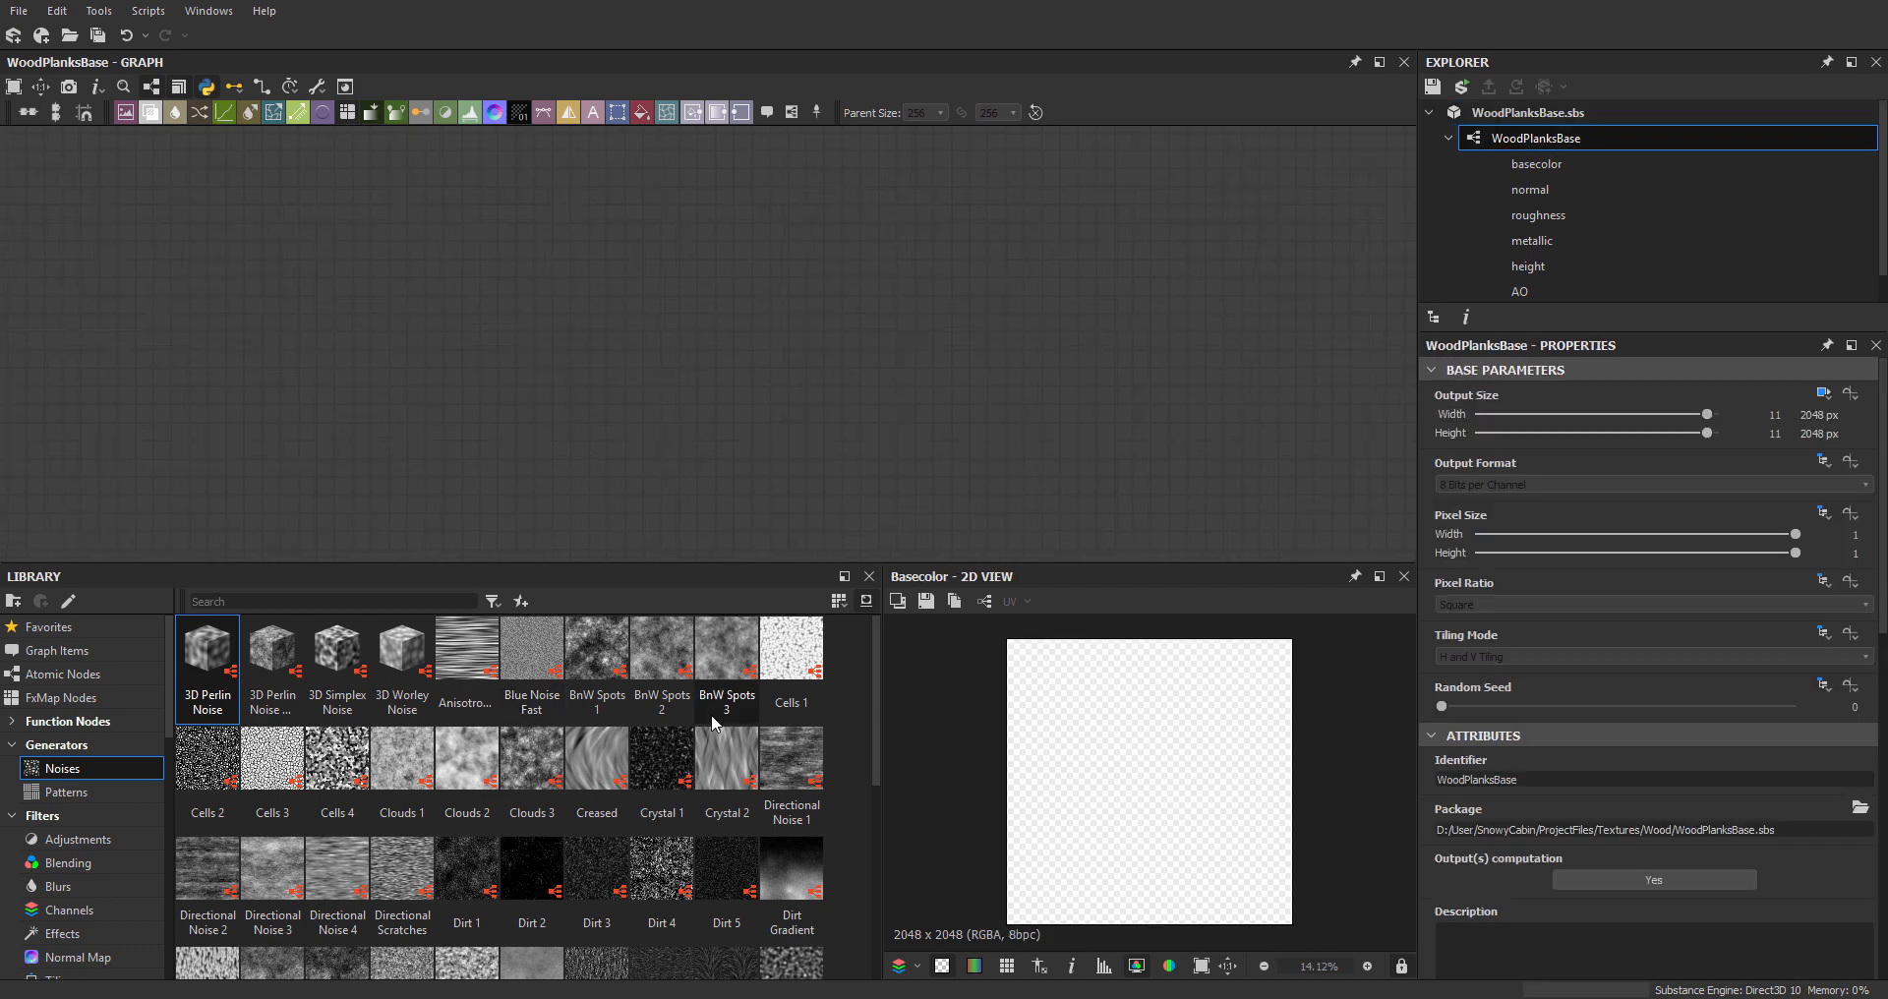
- Add a Perlin Noise node from the Noises generators to an empty area of the graph
scroll(665, 745, "down", 2)
scroll(665, 745, "down", 3)
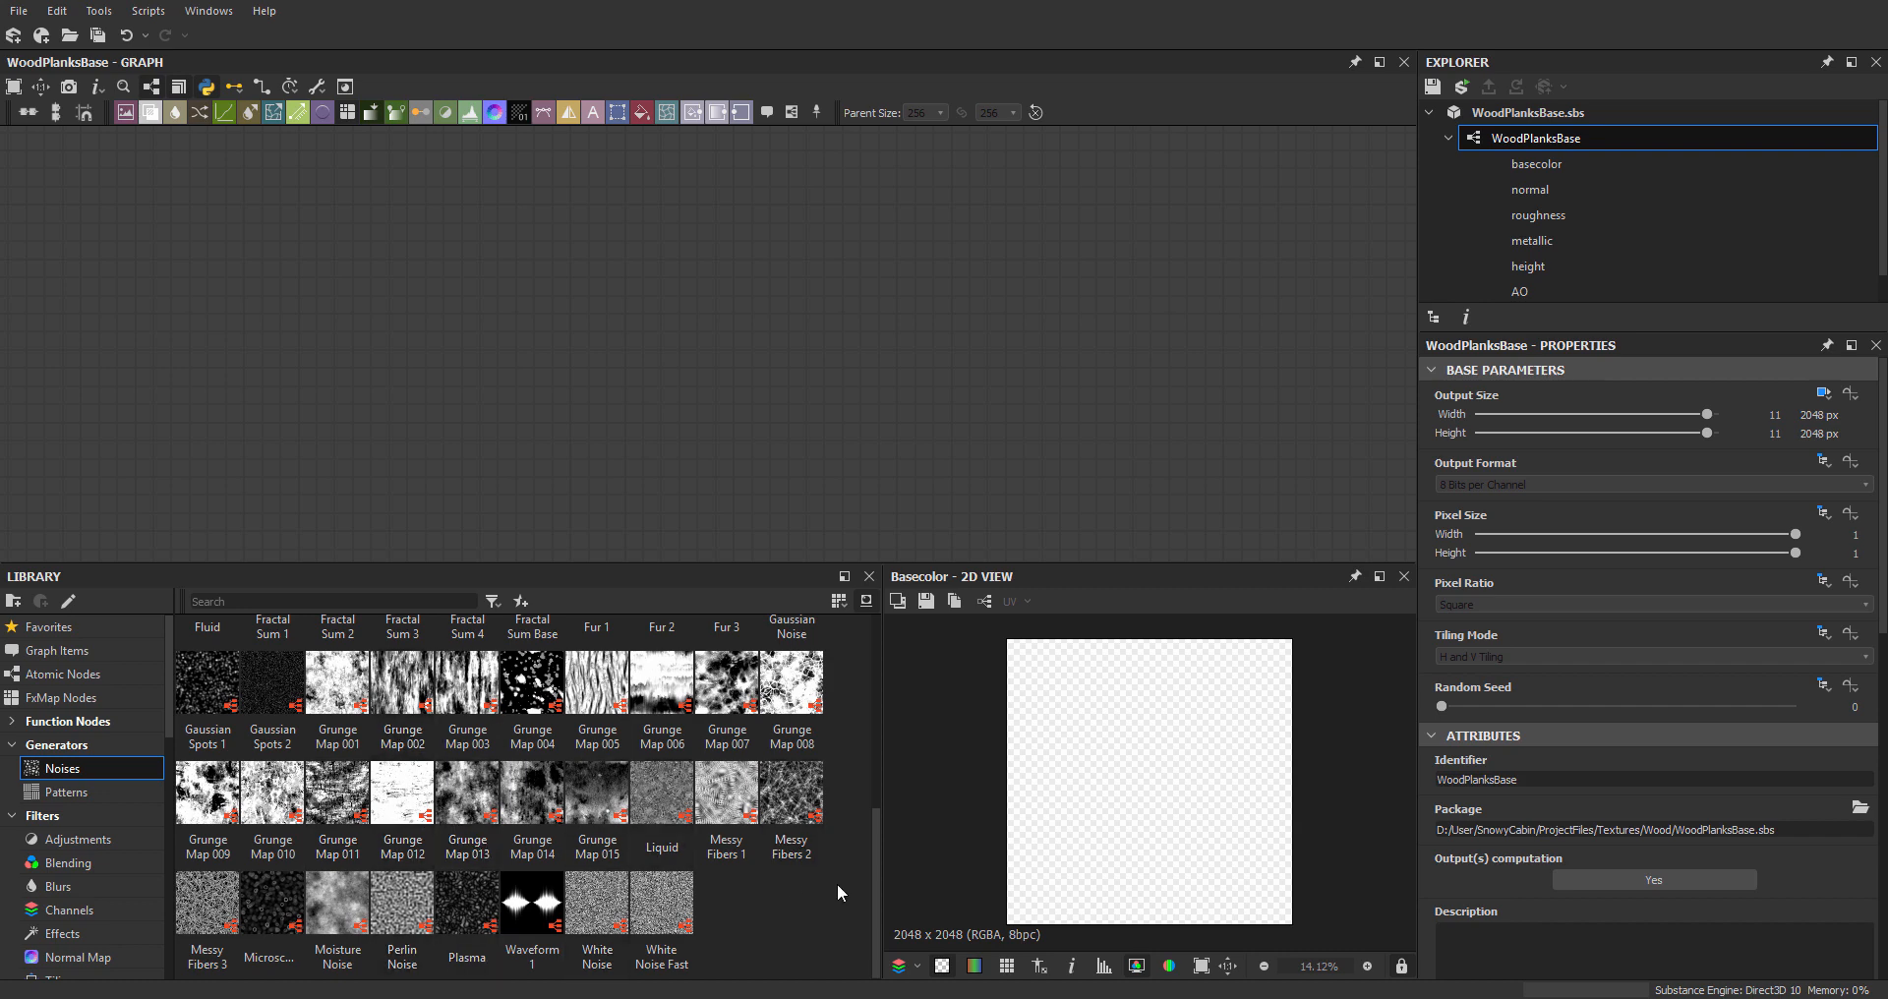
left_click_drag(403, 903, 597, 390)
middle_click_drag(546, 362, 621, 329)
scroll(621, 327, "up", 4)
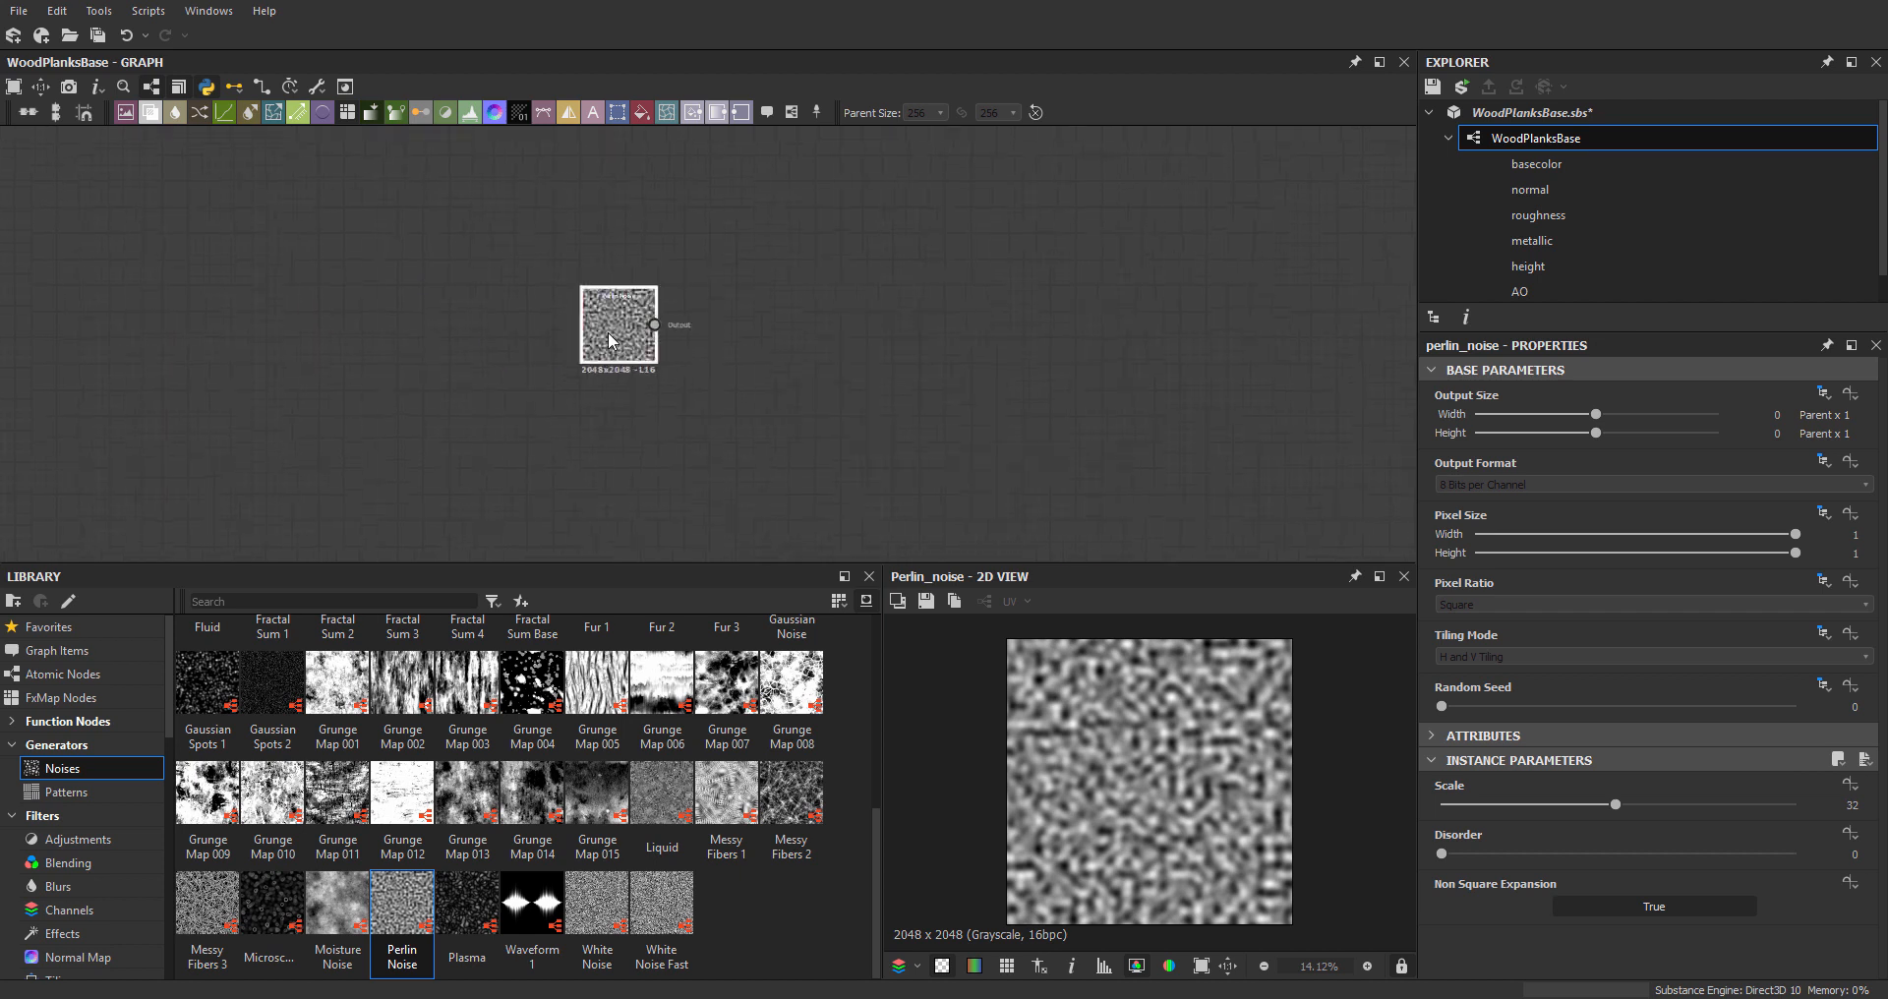
left_click_drag(606, 341, 677, 369)
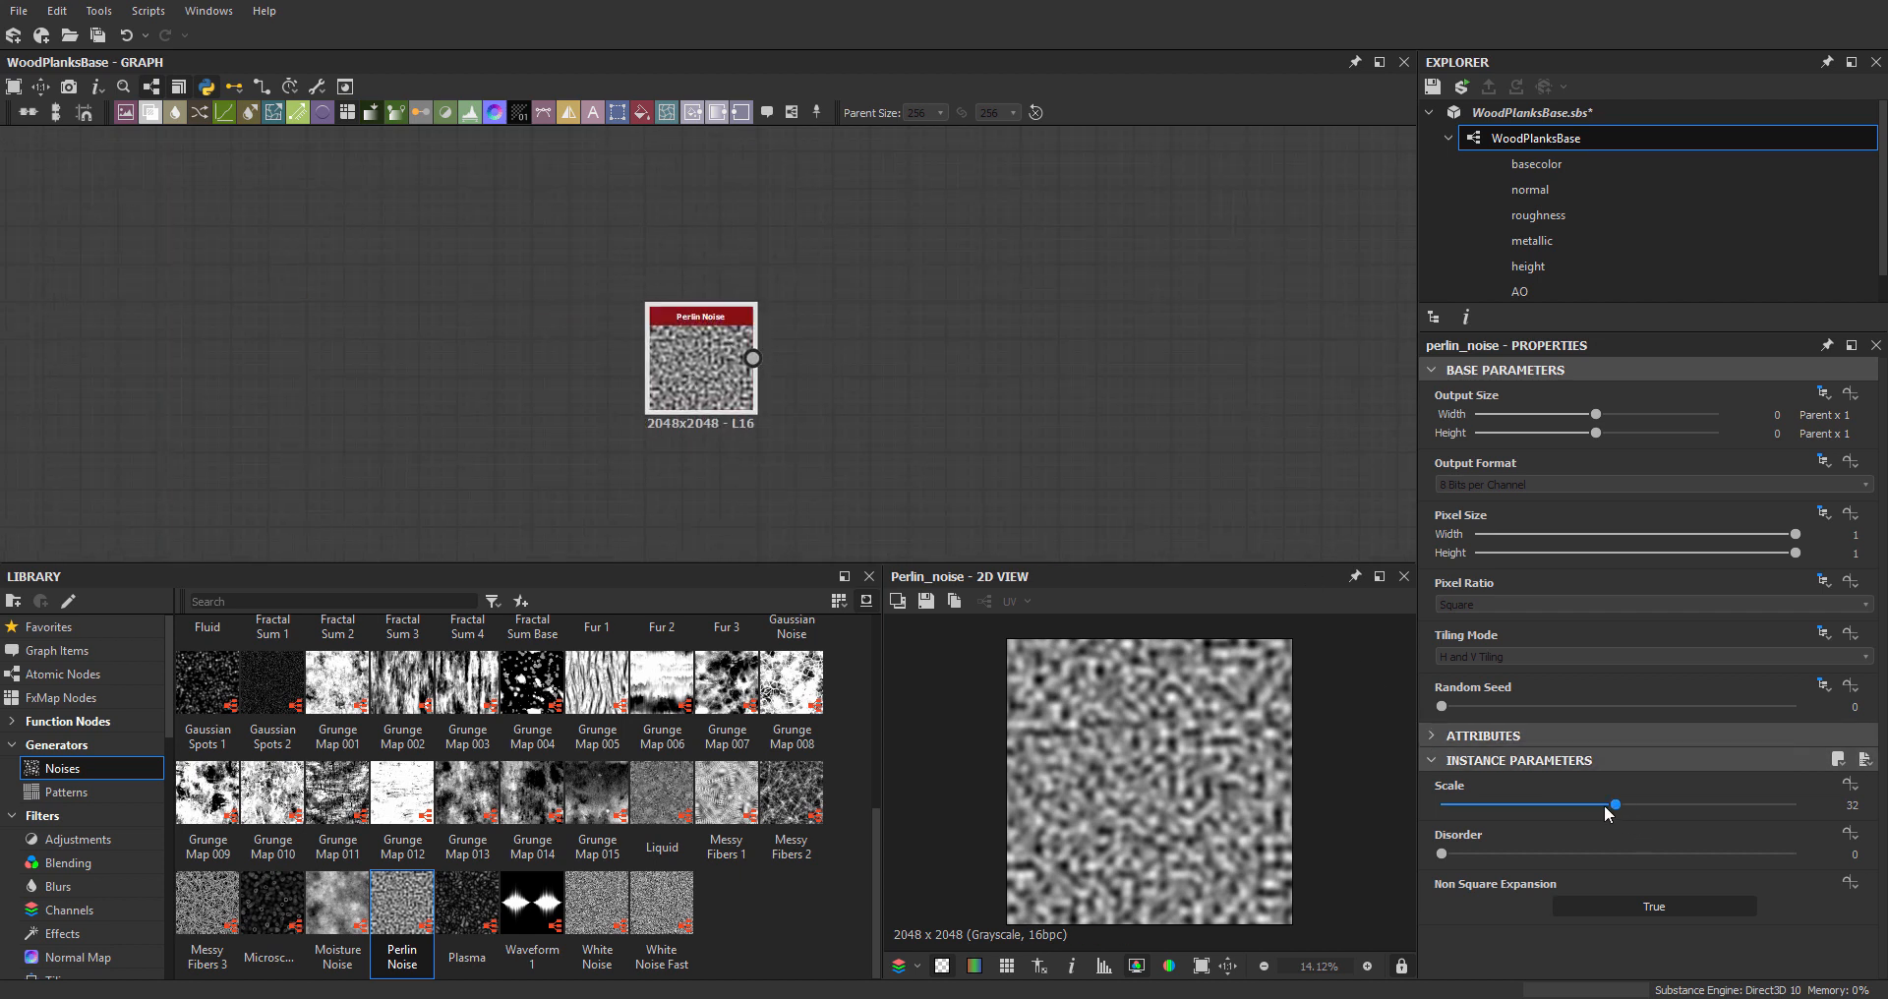
- Set the Perlin Noise scale to 33
mouse_move(1608, 807)
left_mouse_down()
mouse_move(1585, 810)
mouse_move(1621, 807)
left_mouse_up()
middle_click_drag(879, 343, 887, 380)
scroll(829, 399, "up", 2)
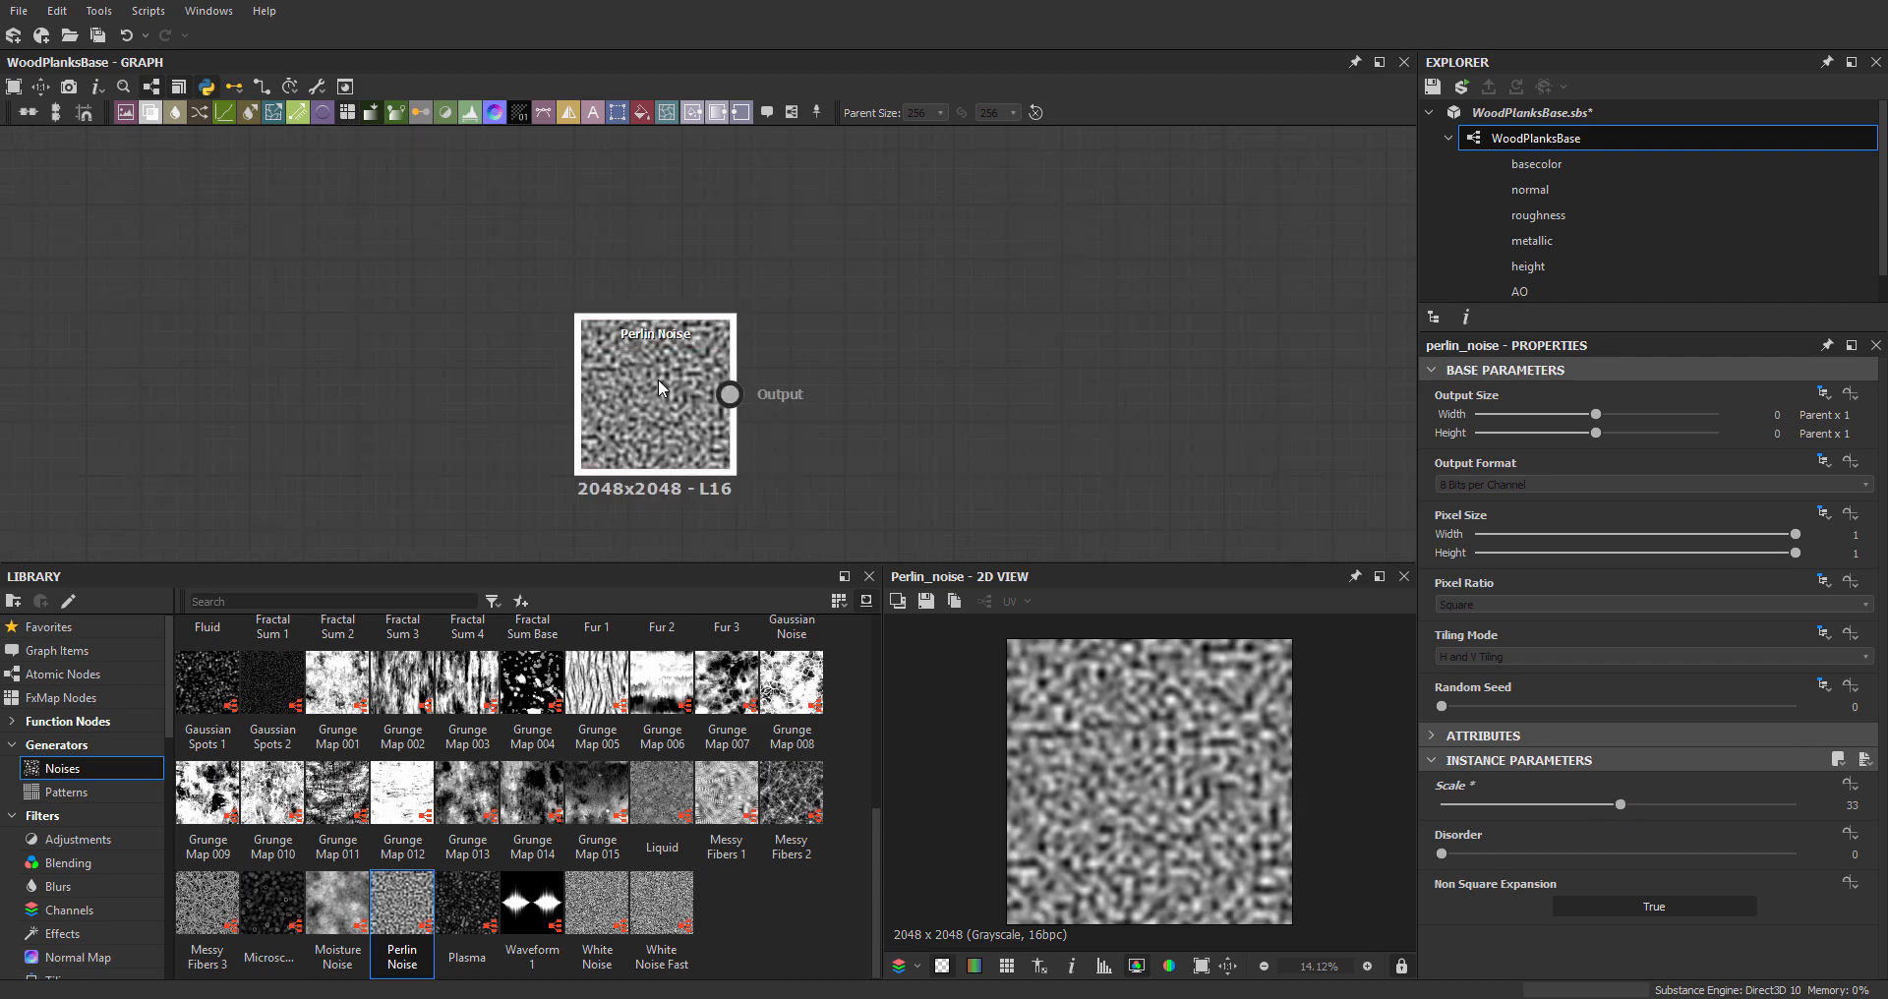
- Add a Transformation 2D node beside the Perlin Noise node and feed the noise output into its input
left_click_drag(660, 386, 777, 336)
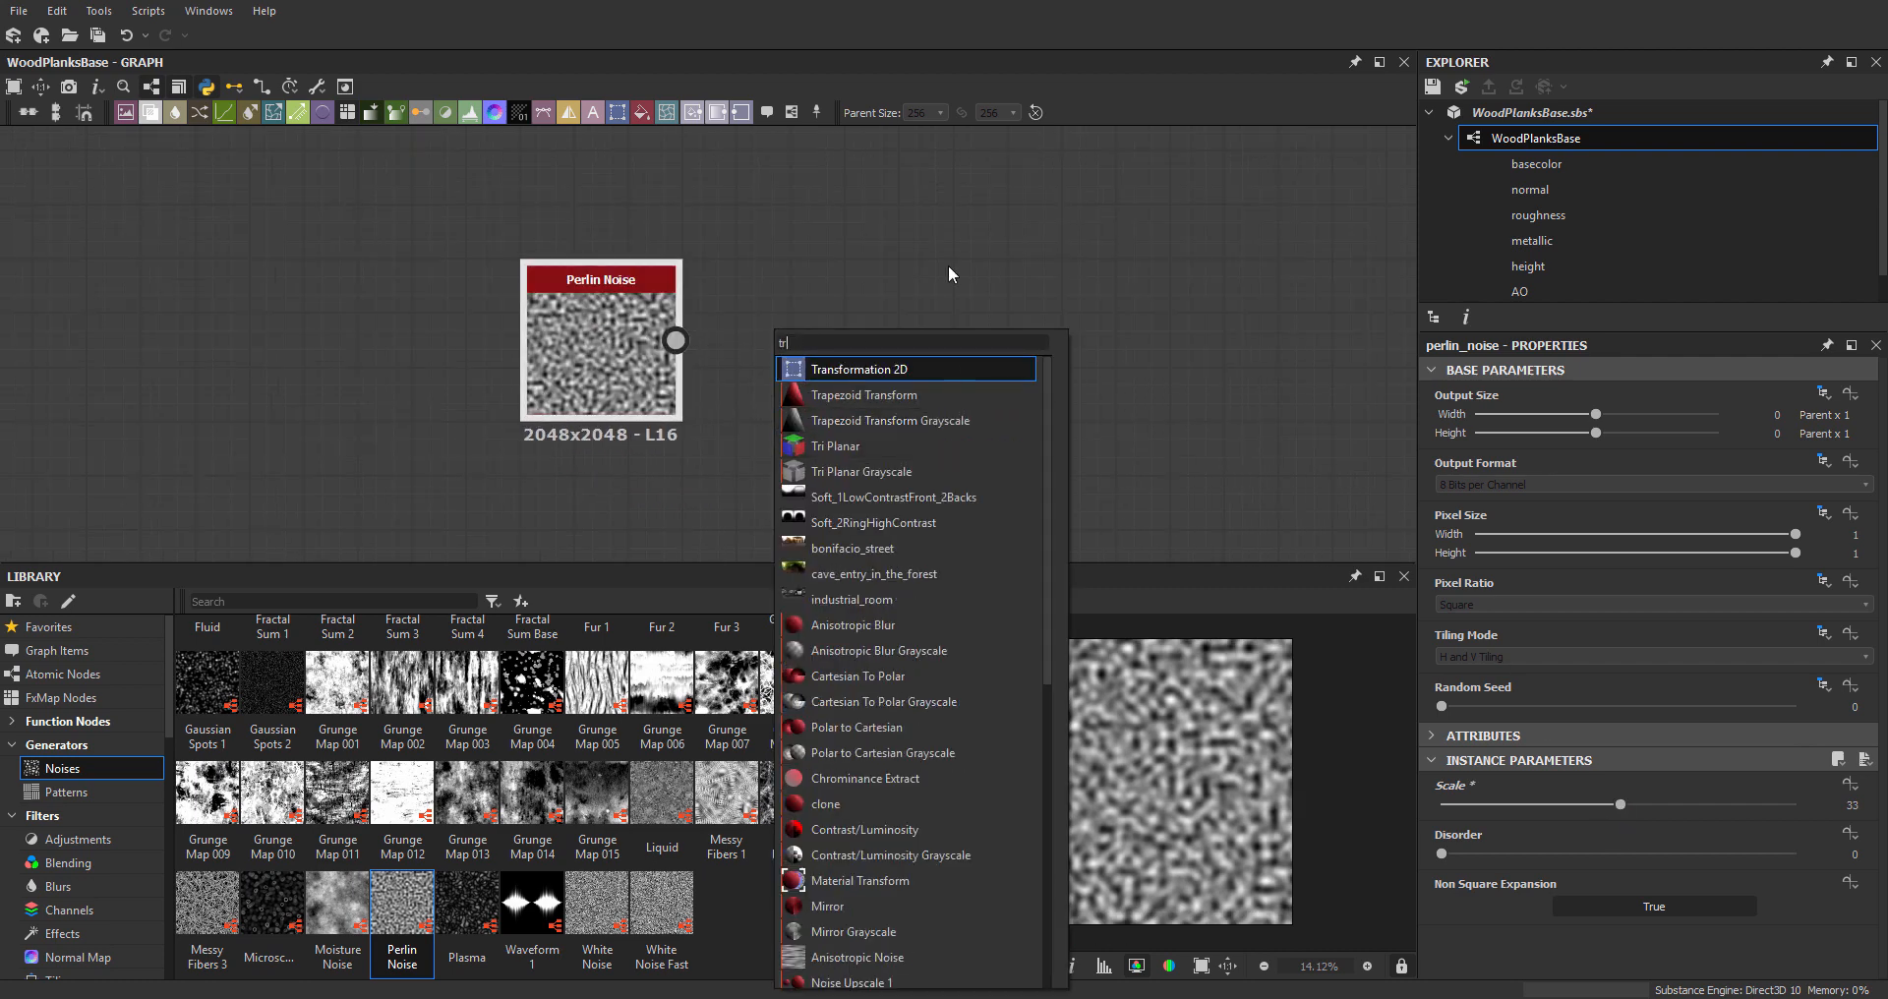
left_click(823, 308)
key("space")
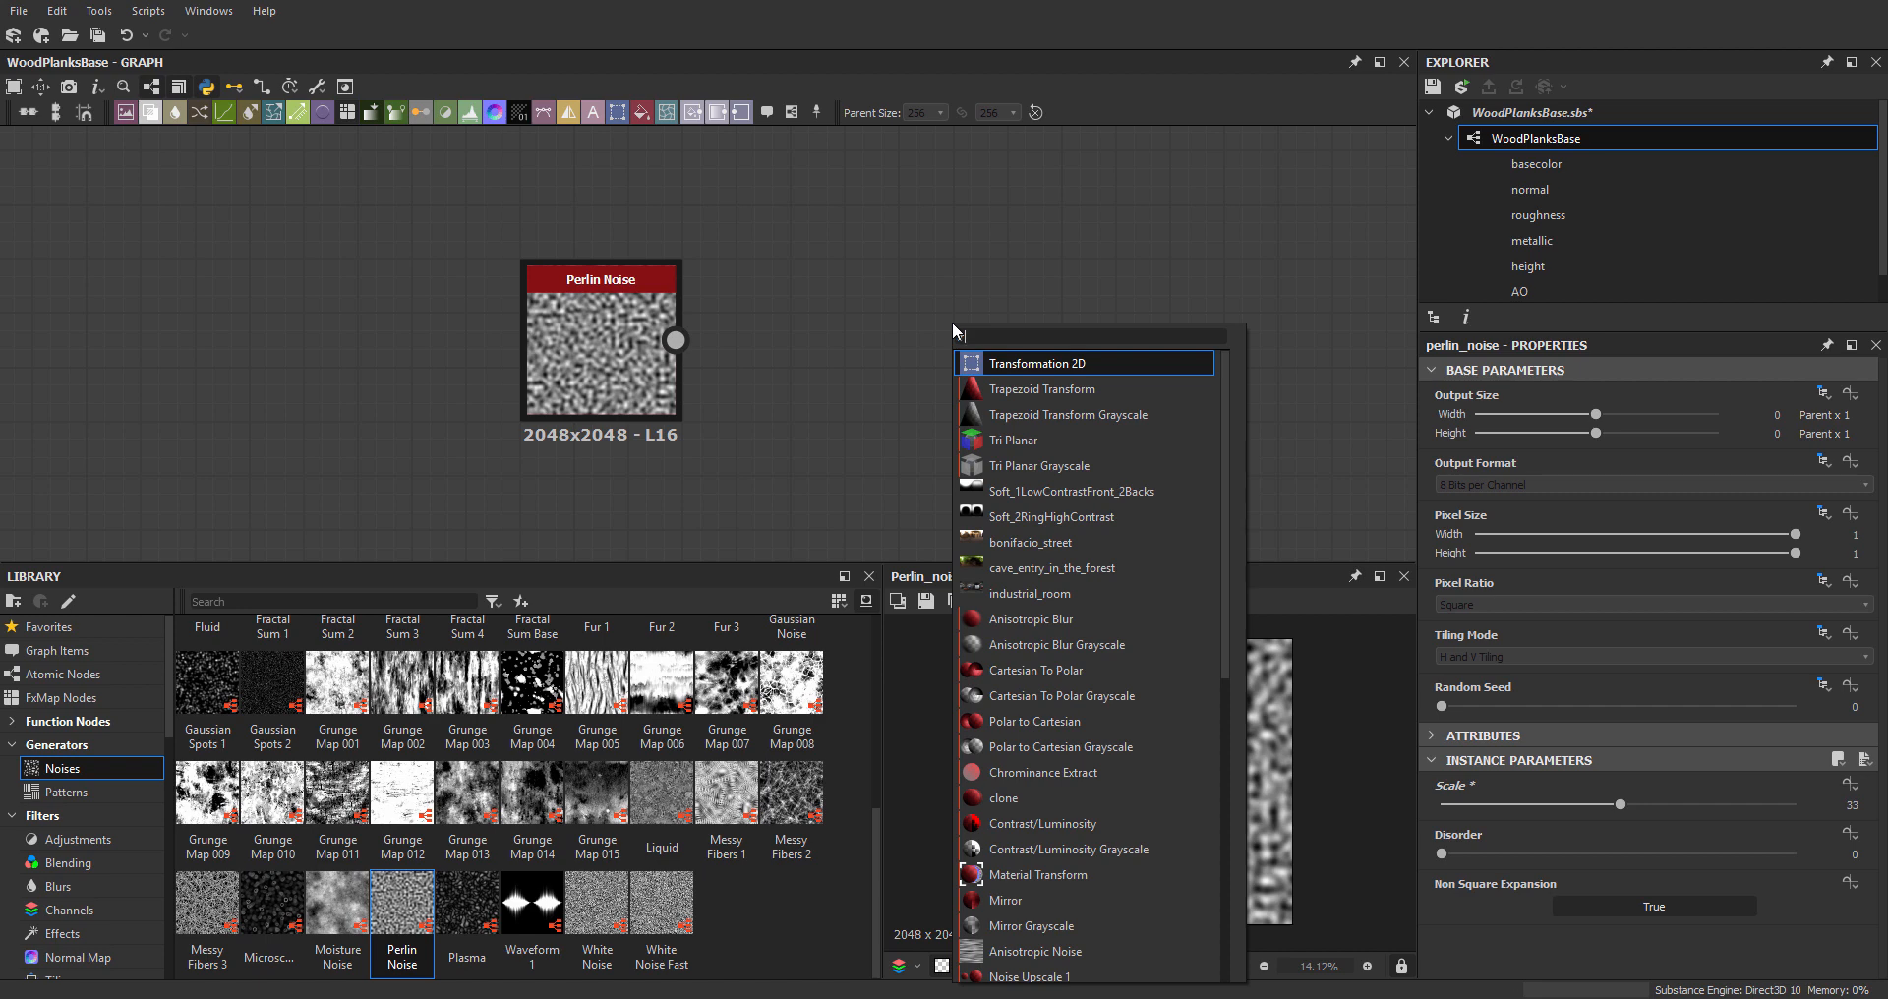
key("Return")
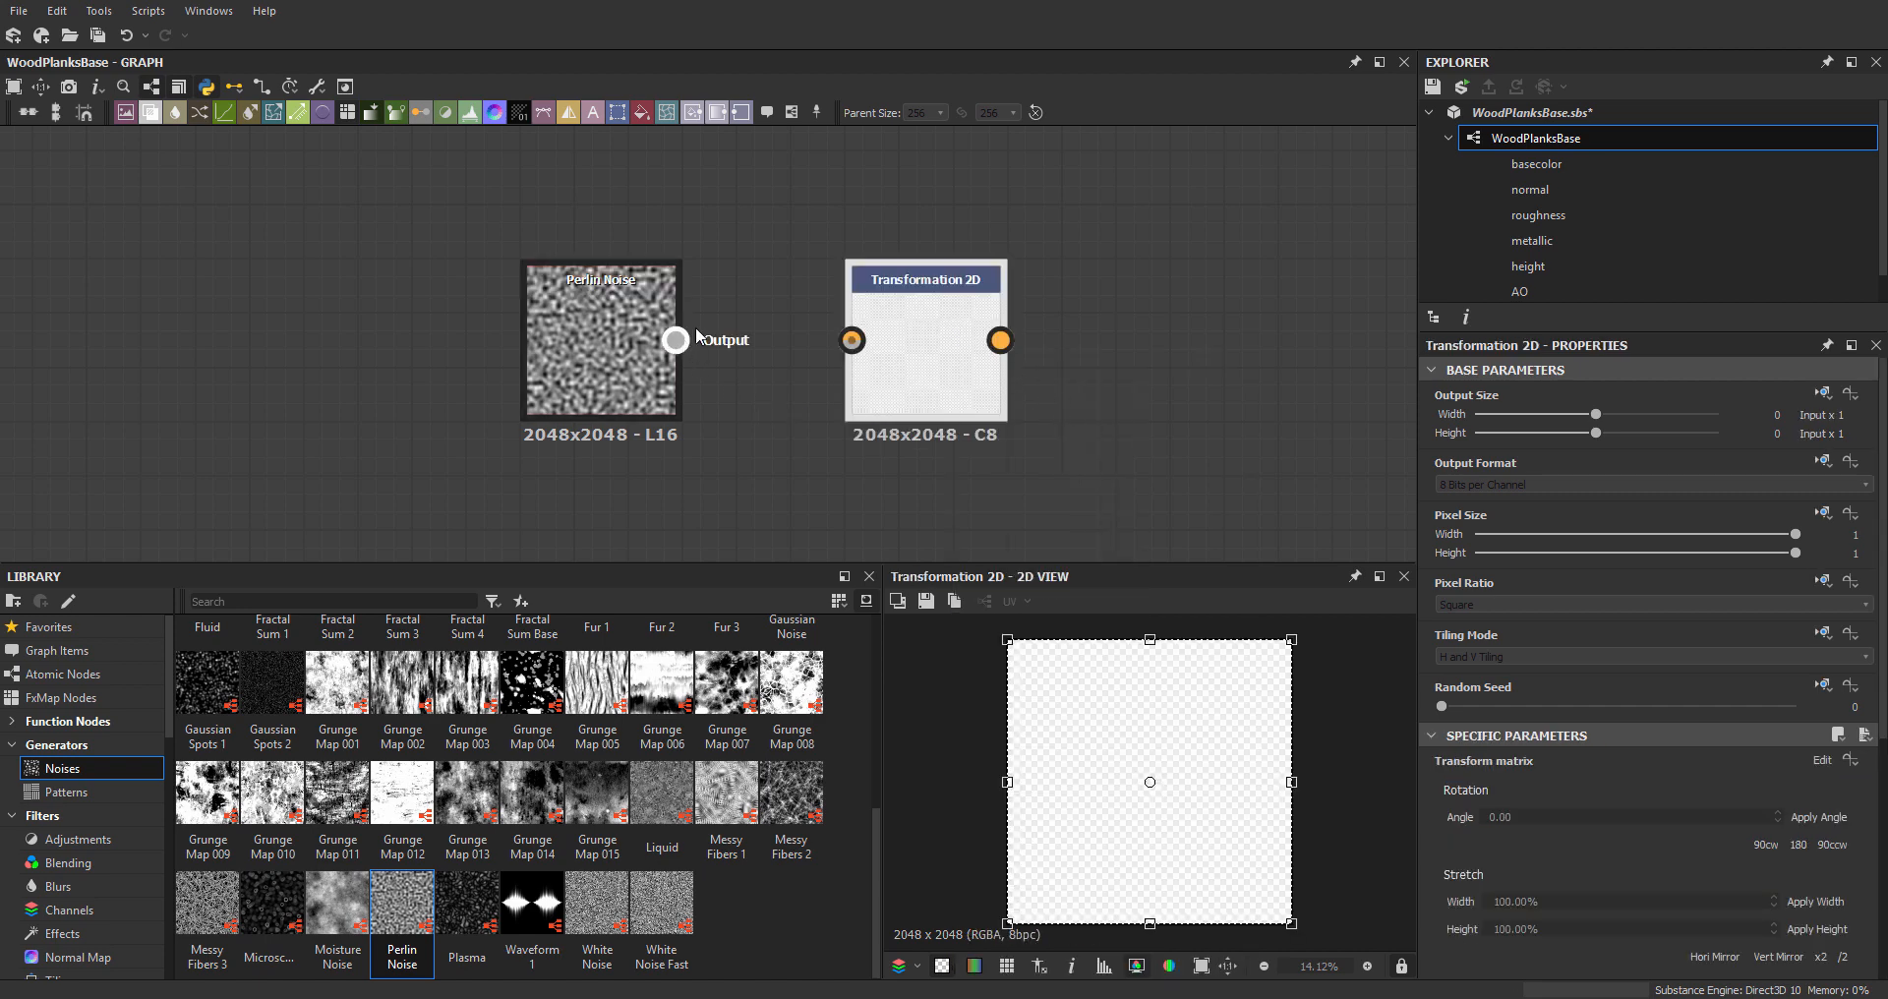
left_click_drag(675, 340, 851, 340)
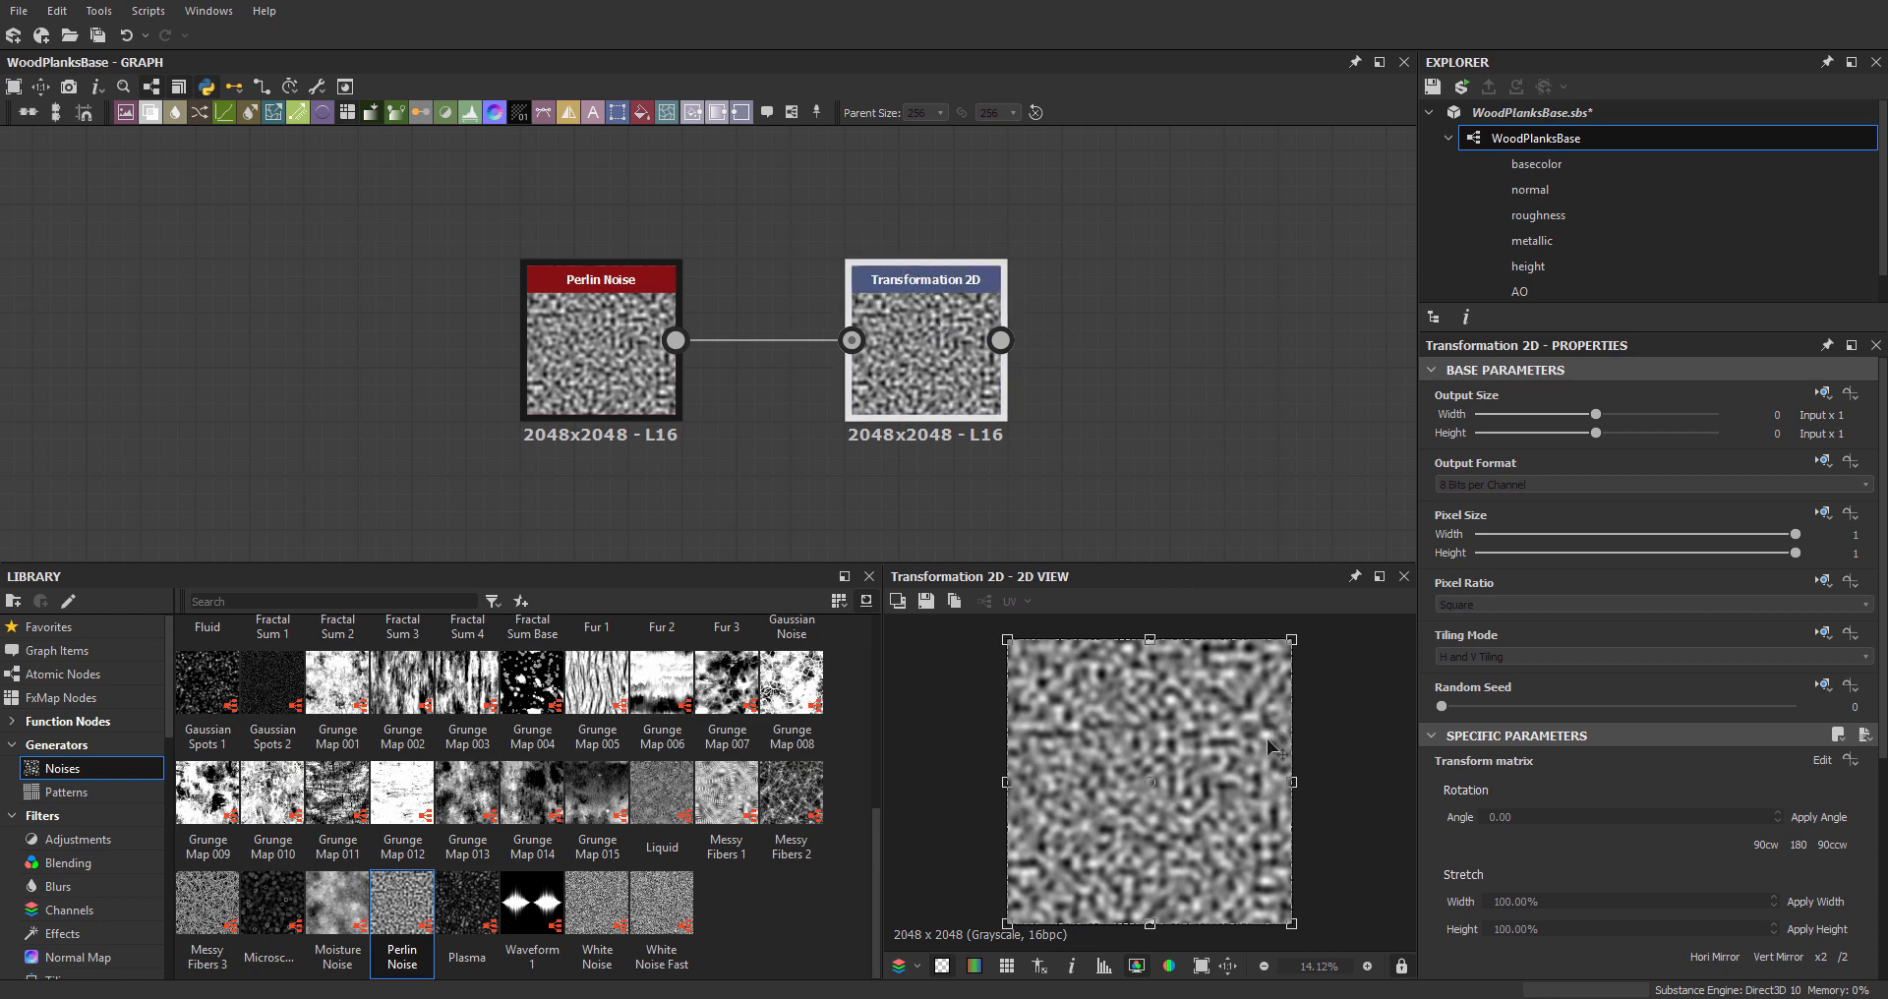
- Try to stretch the transformed noise horizontally by hand in the 2D View, and undo the stretch
scroll(1267, 745, "down", 5)
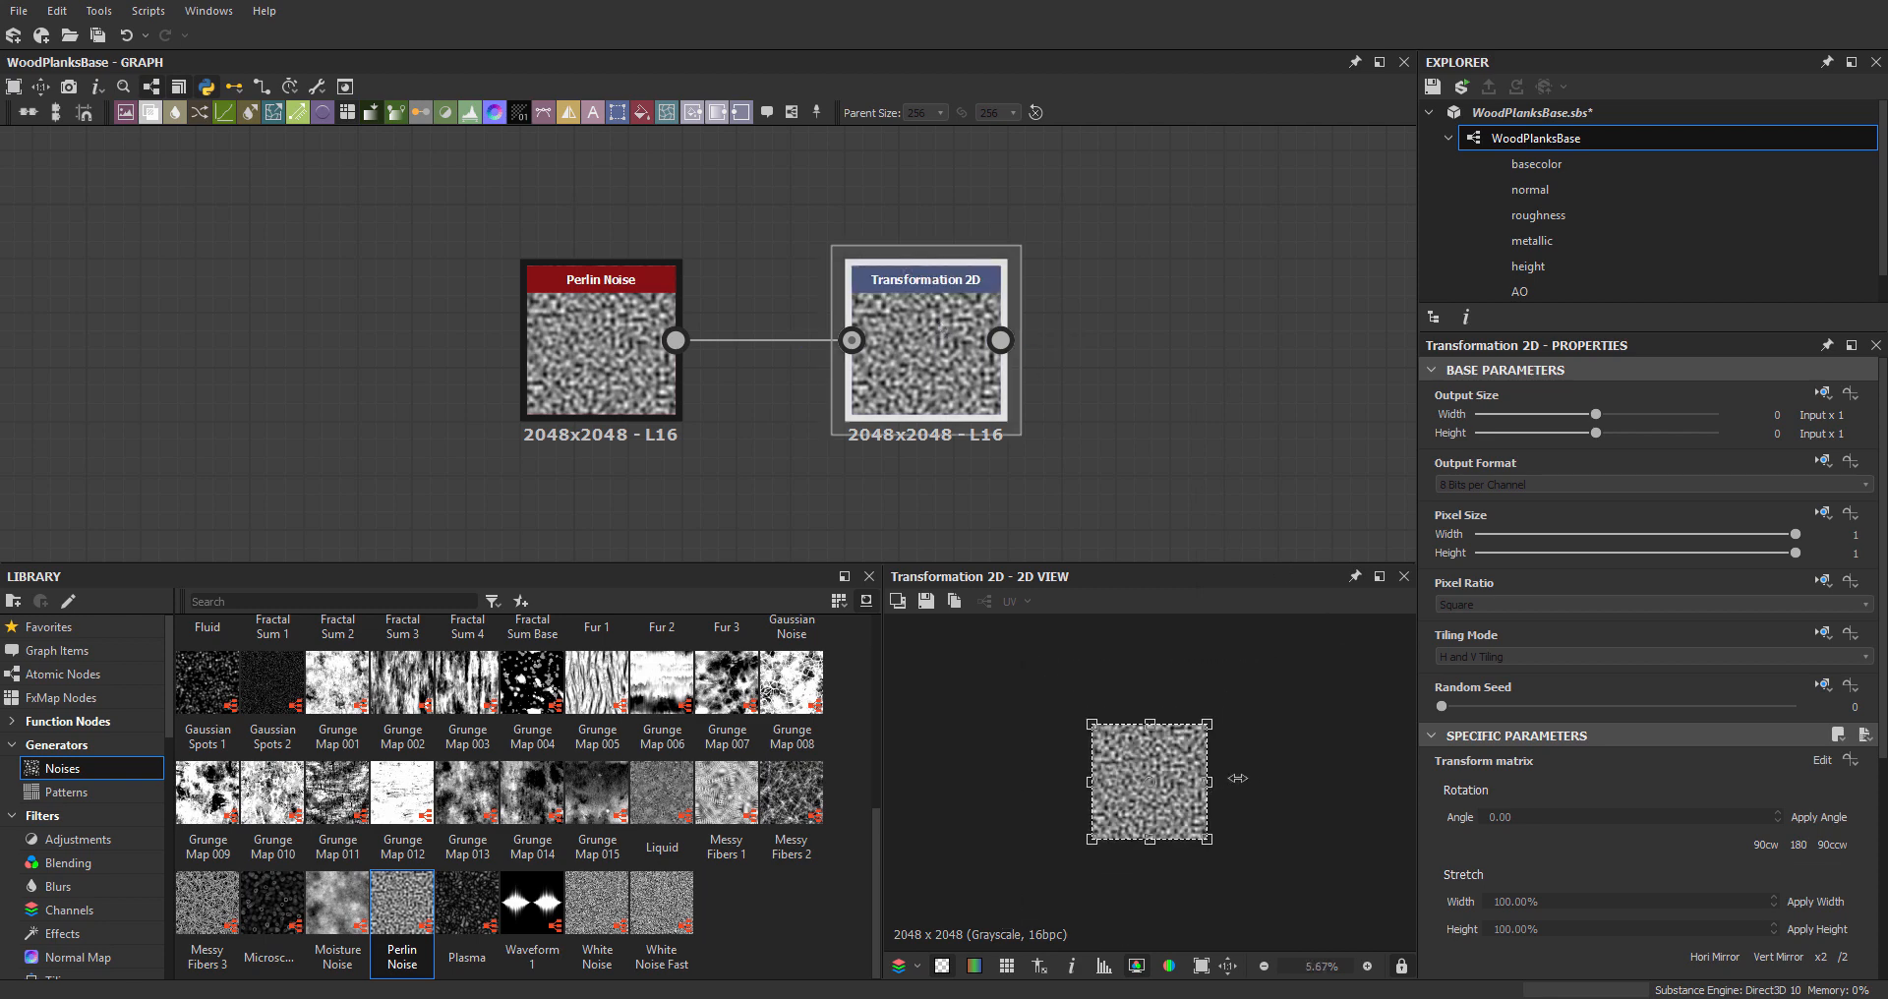
left_click_drag(1237, 778, 1671, 777)
scroll(1199, 807, "down", 4)
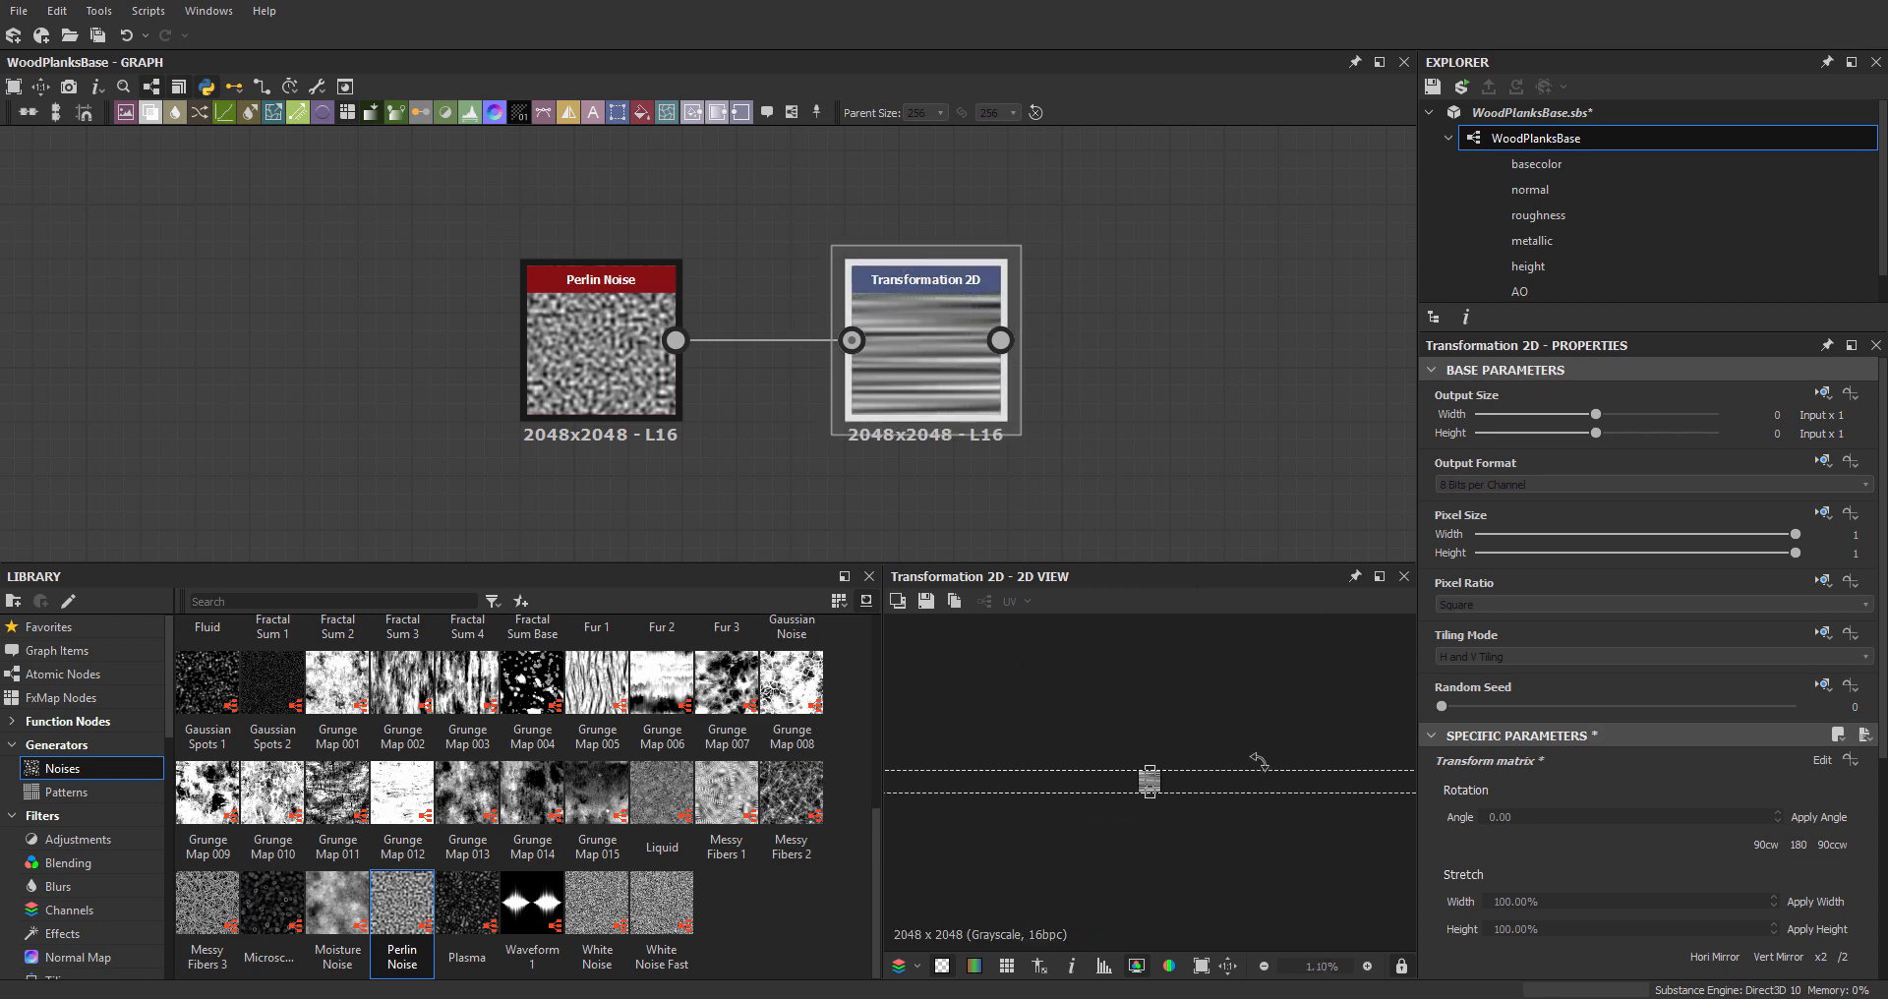
key("ctrl+z")
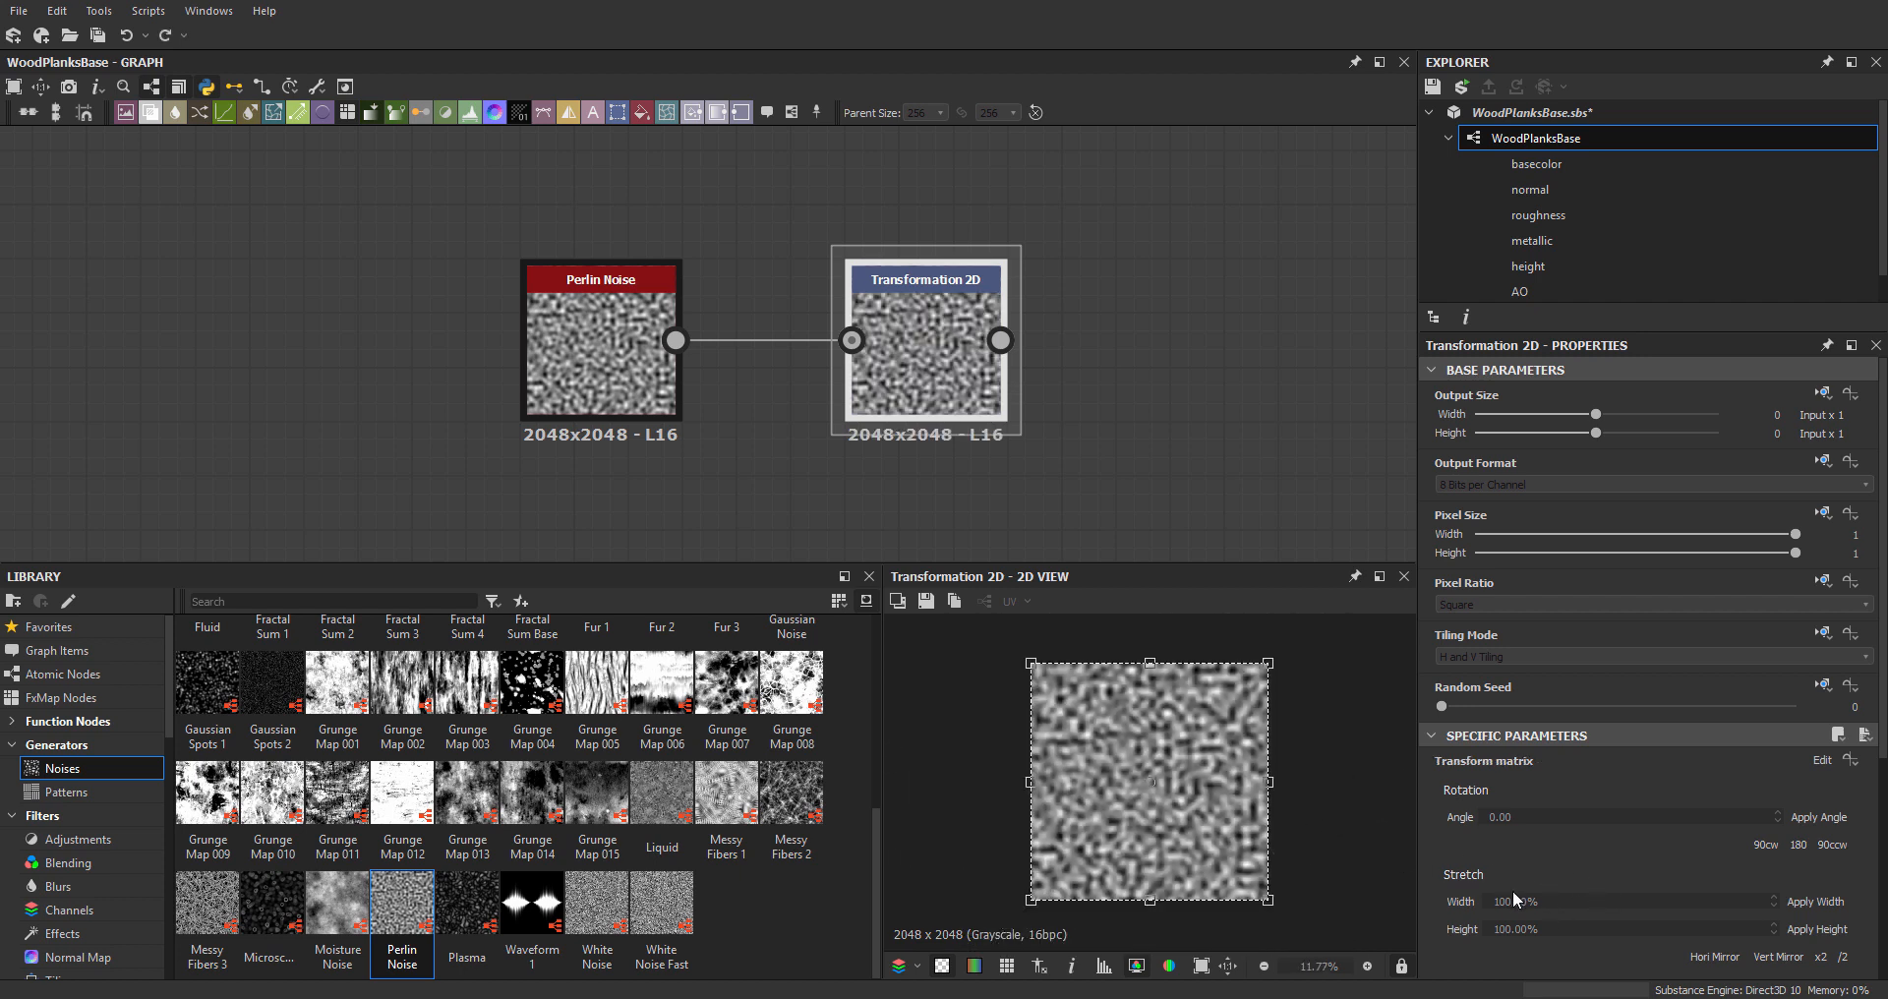
- Set the Transformation 2D stretch width to 1000% and apply it twice to form long horizontal streaks
double_click(1574, 903)
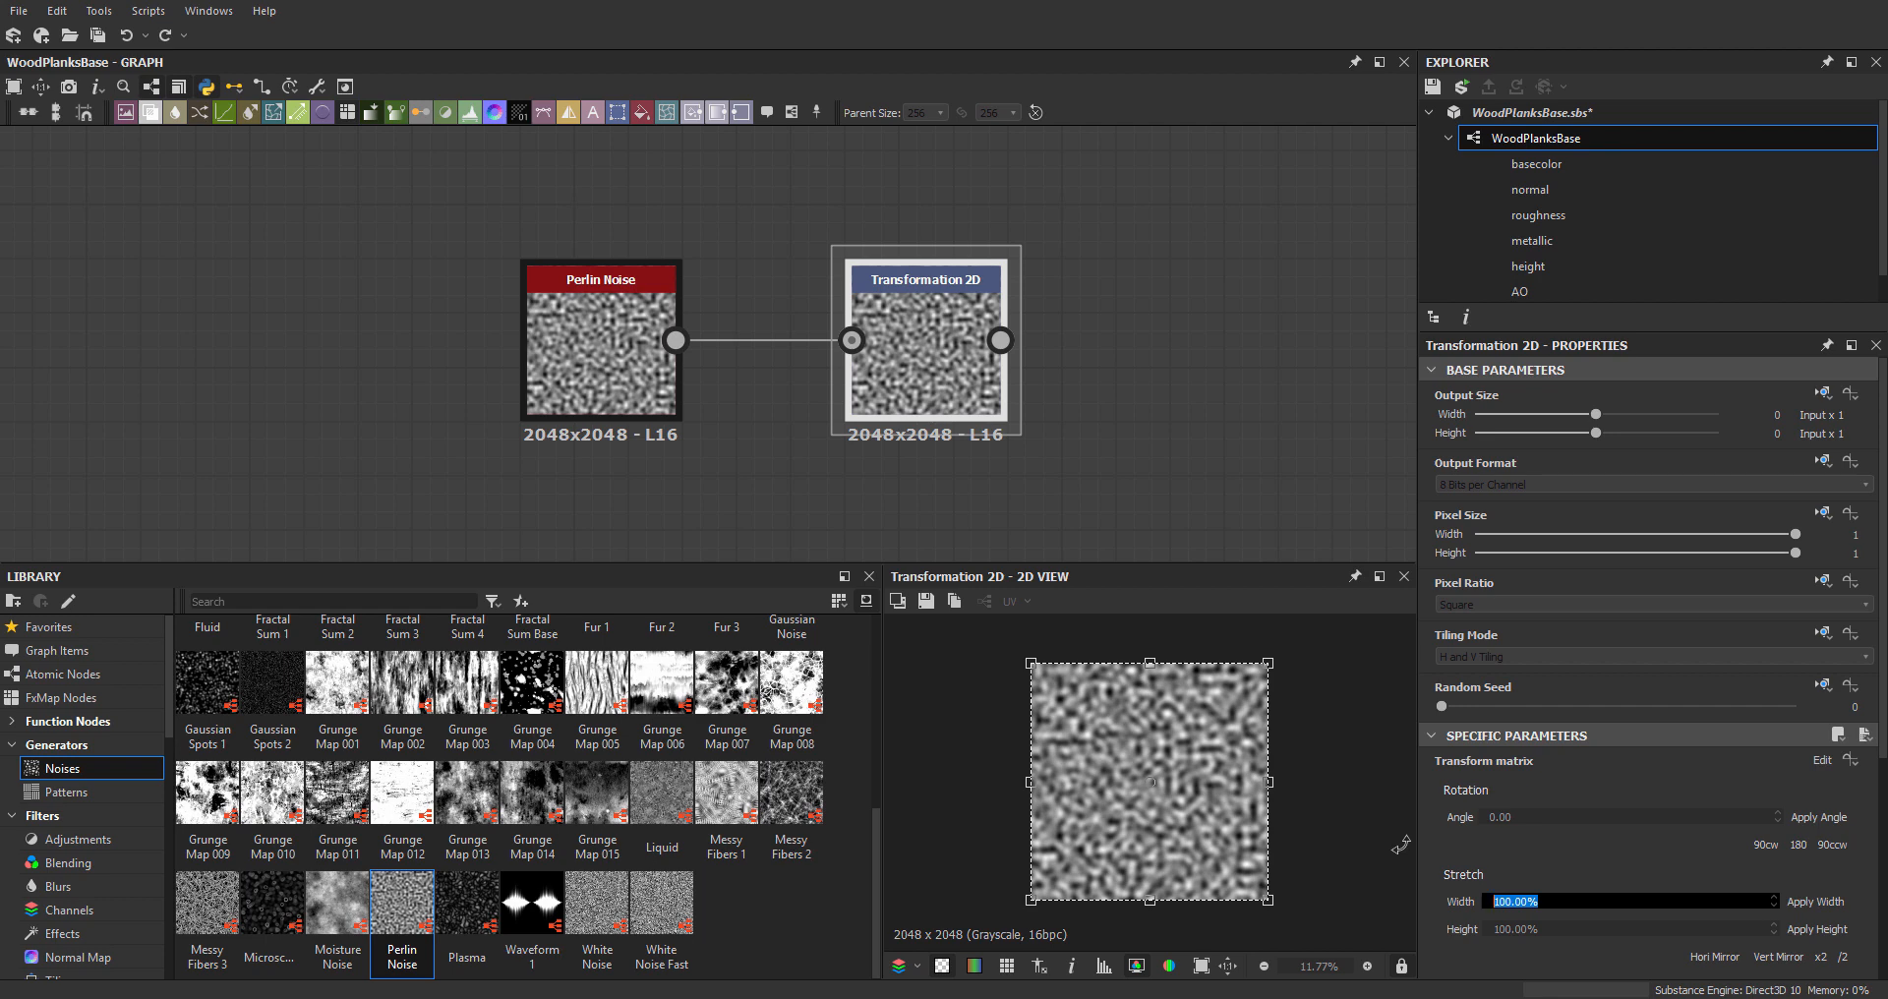
type("1000")
left_click(1820, 902)
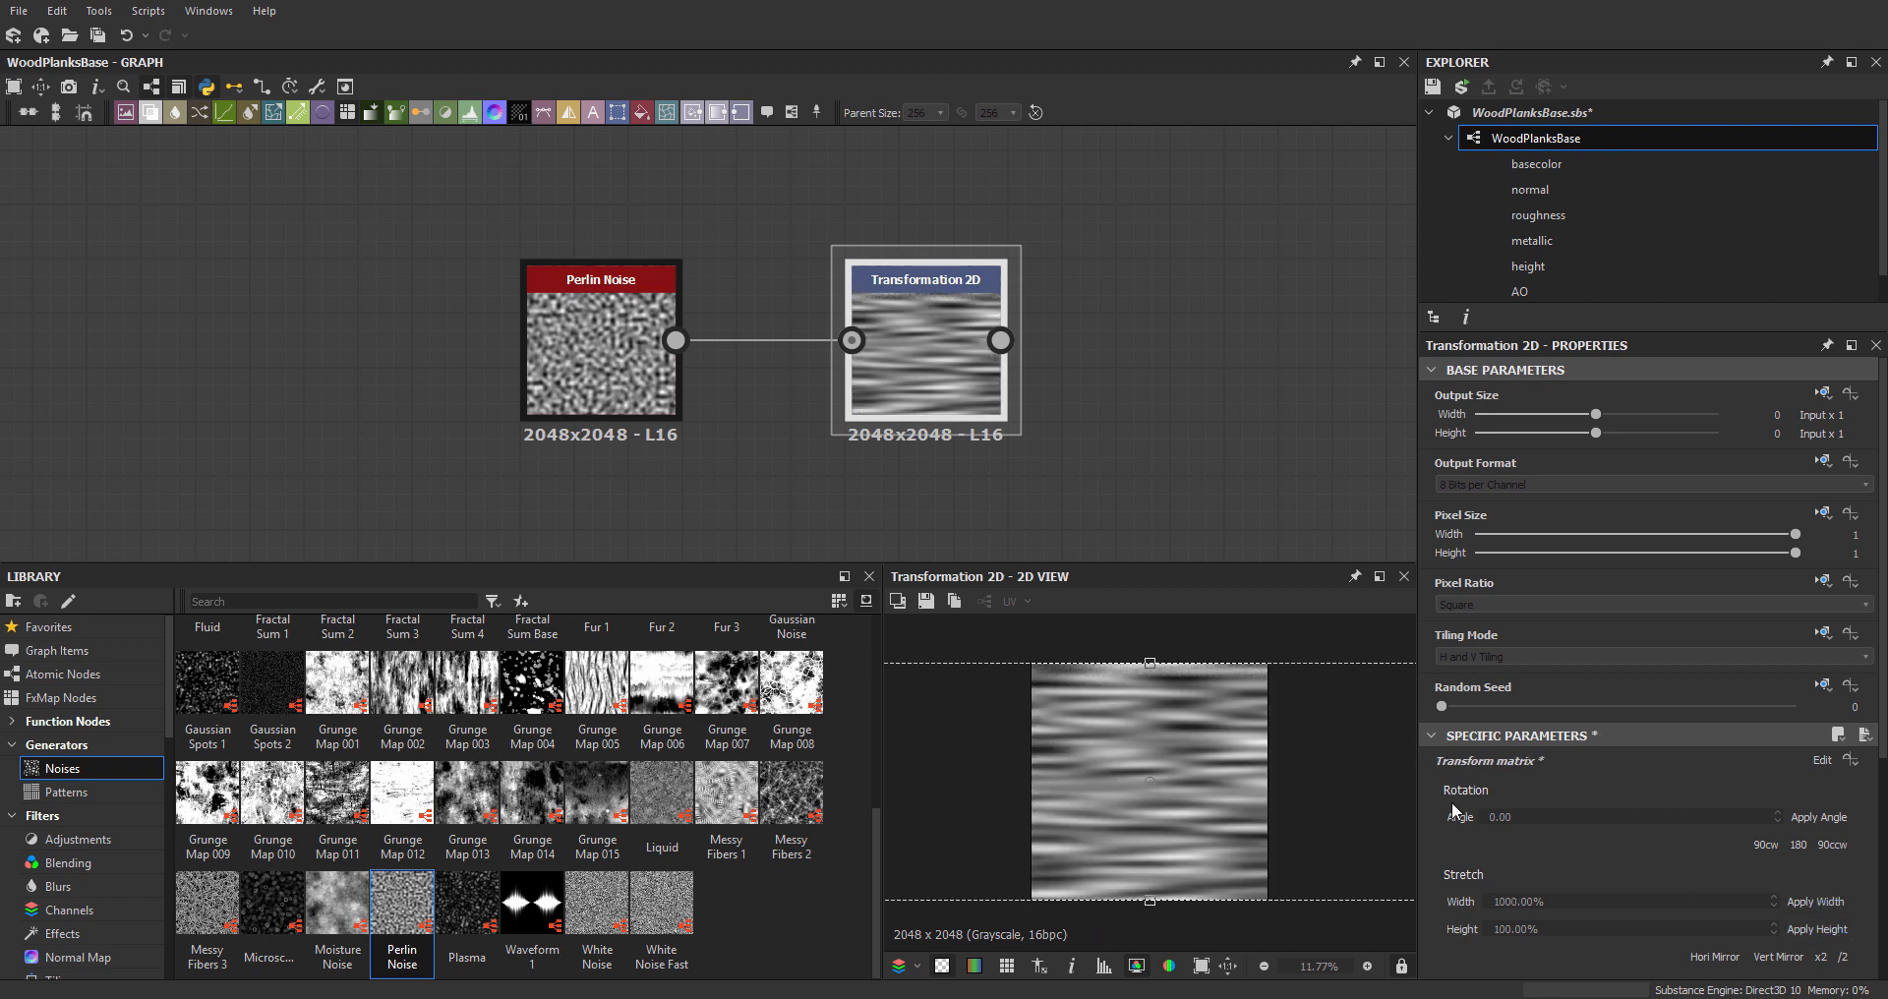
left_click(1822, 906)
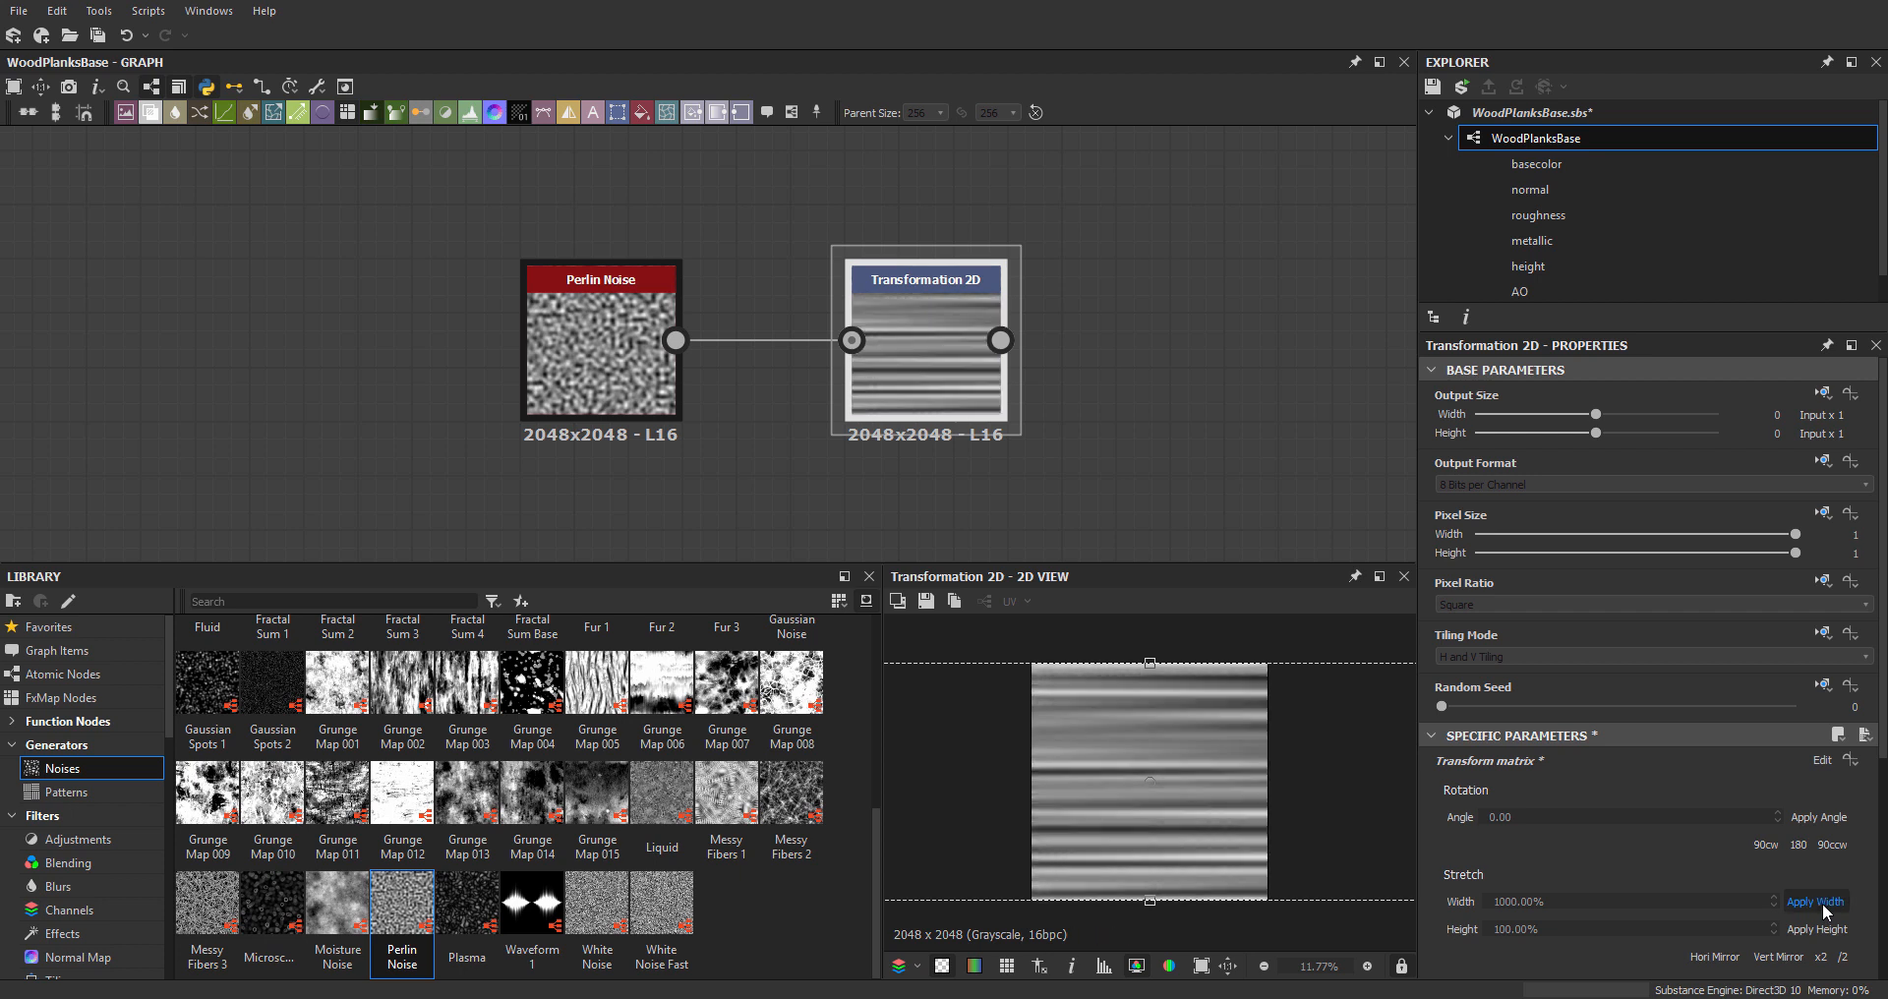
scroll(1160, 787, "up", 5)
scroll(1204, 811, "down", 5)
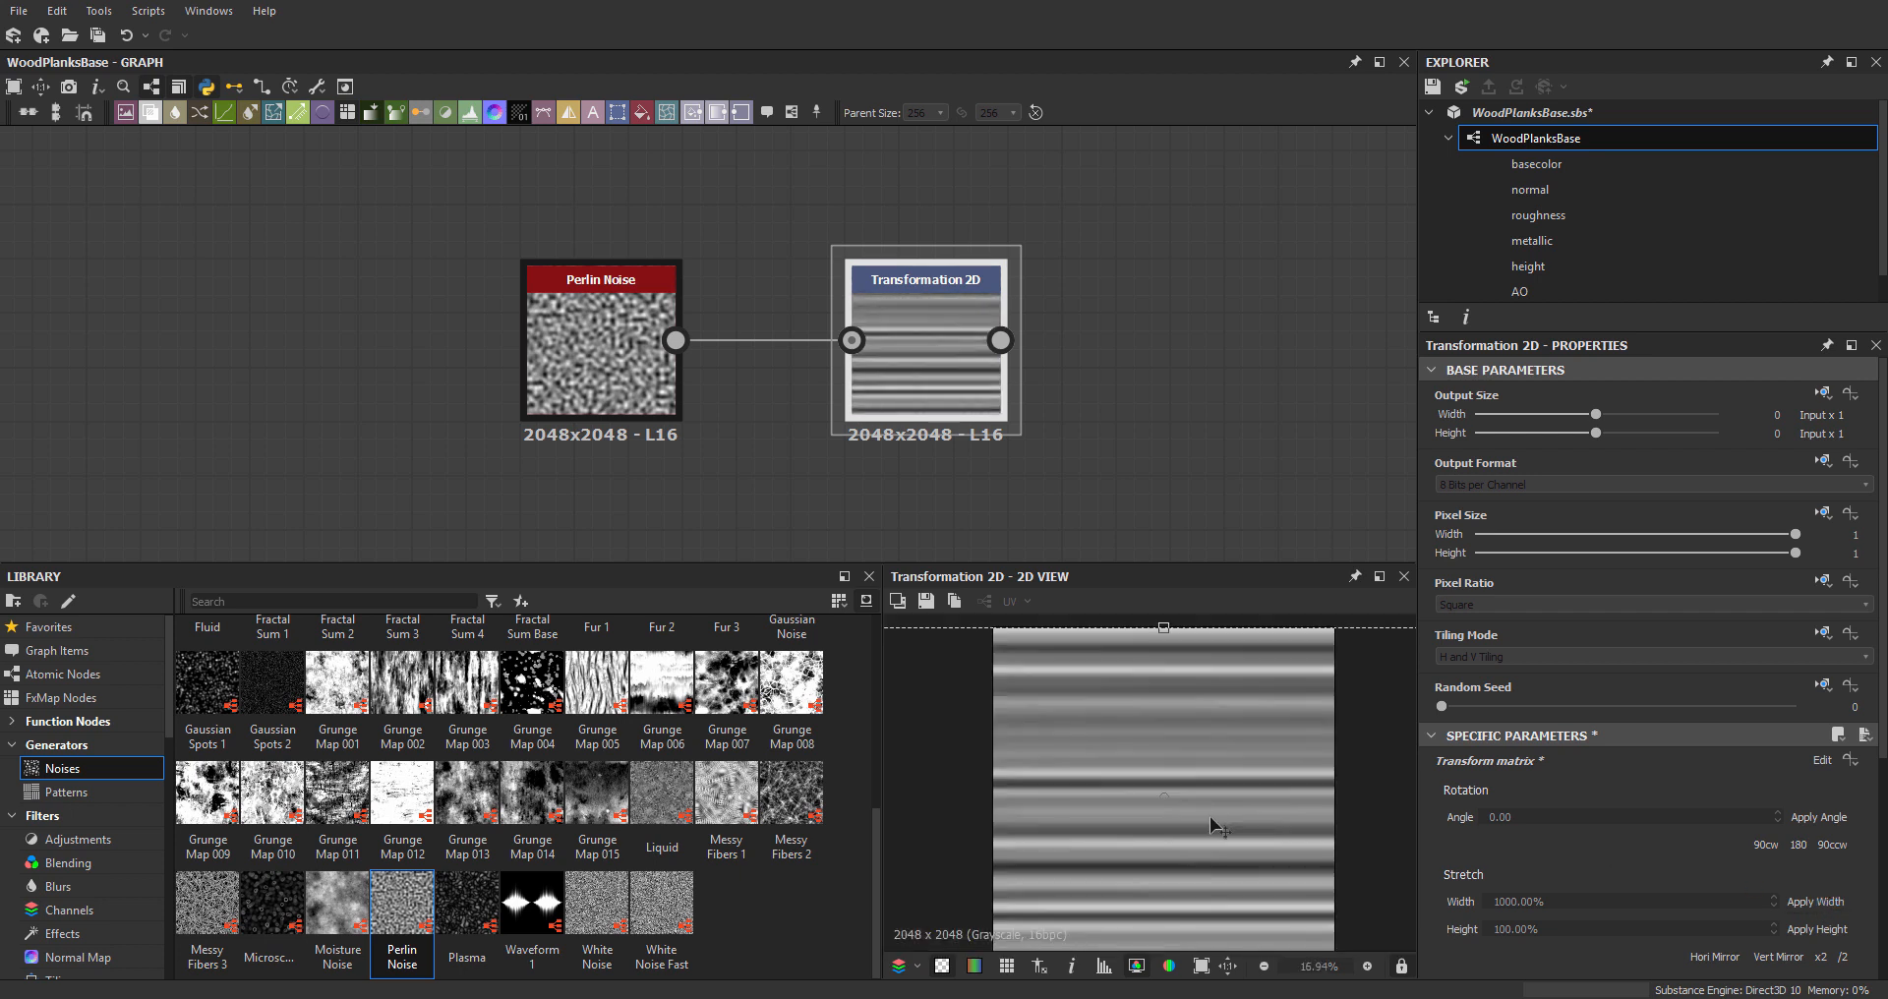
- Raise the Perlin Noise scale to 128 and inspect the stretched streaks up close in the 2D View
left_click(640, 358)
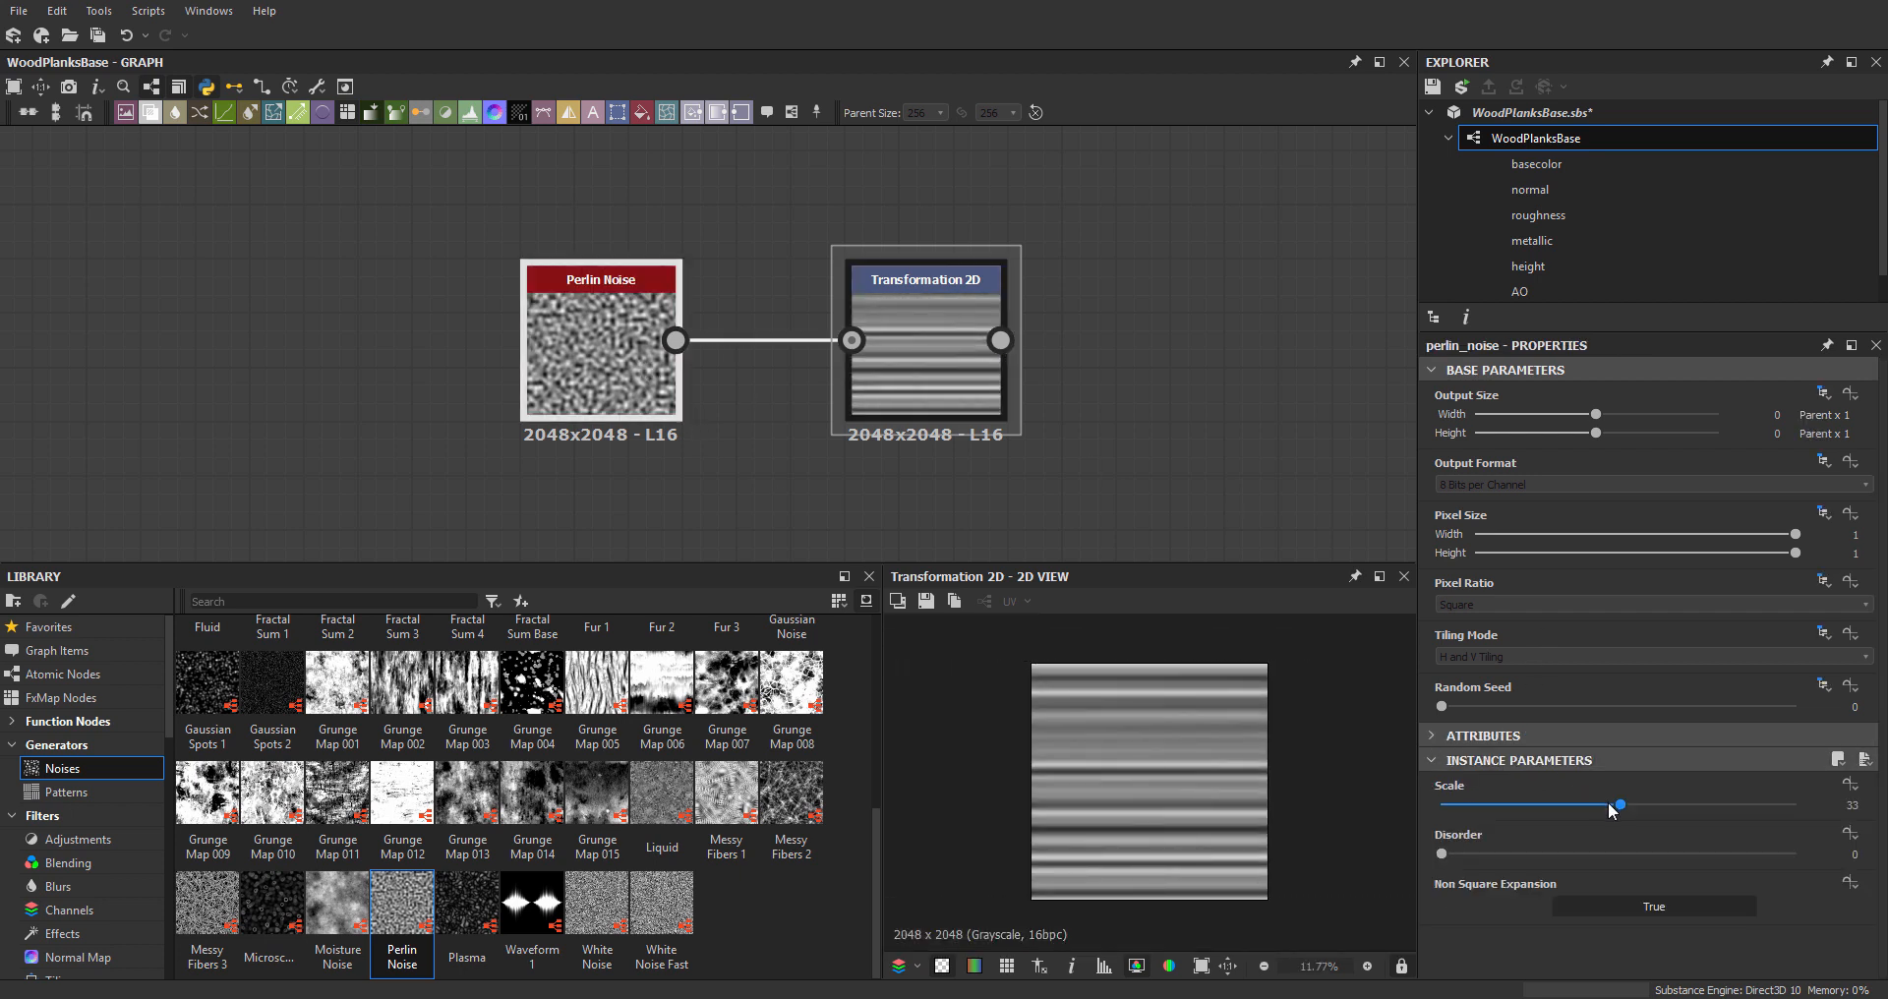
left_click_drag(1617, 804, 1841, 806)
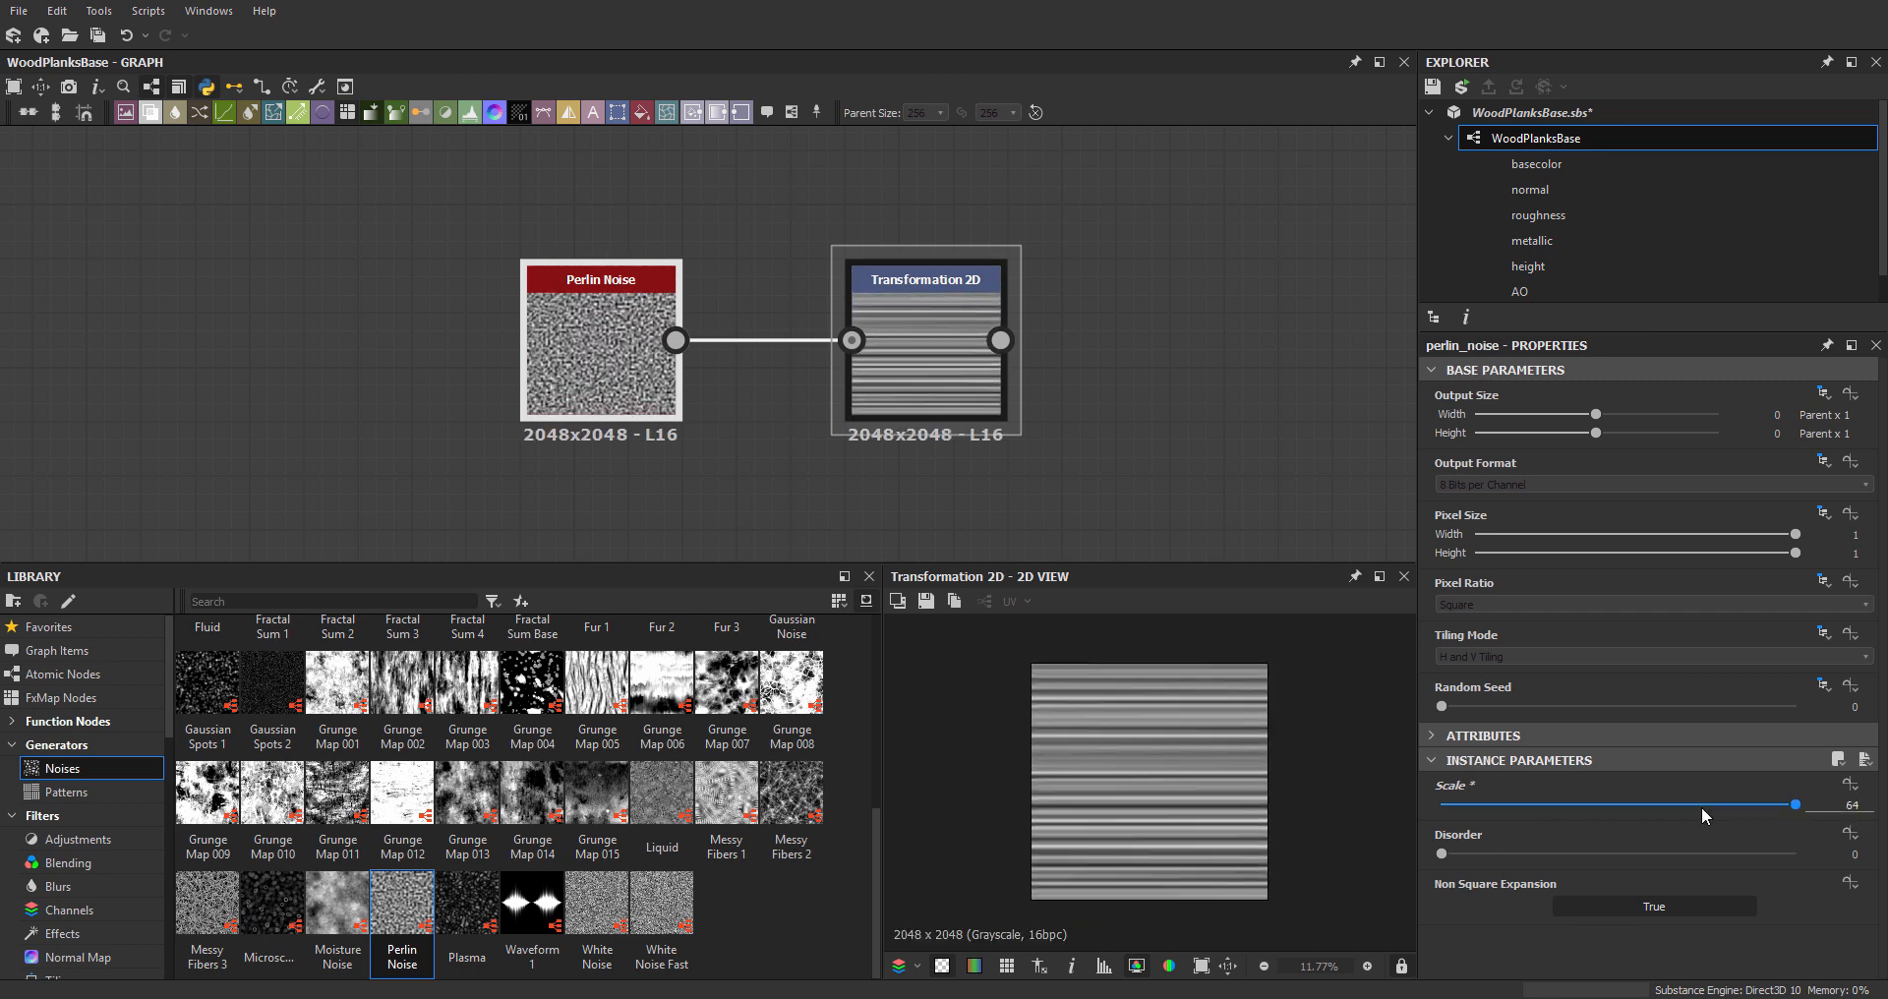
left_click(1847, 805)
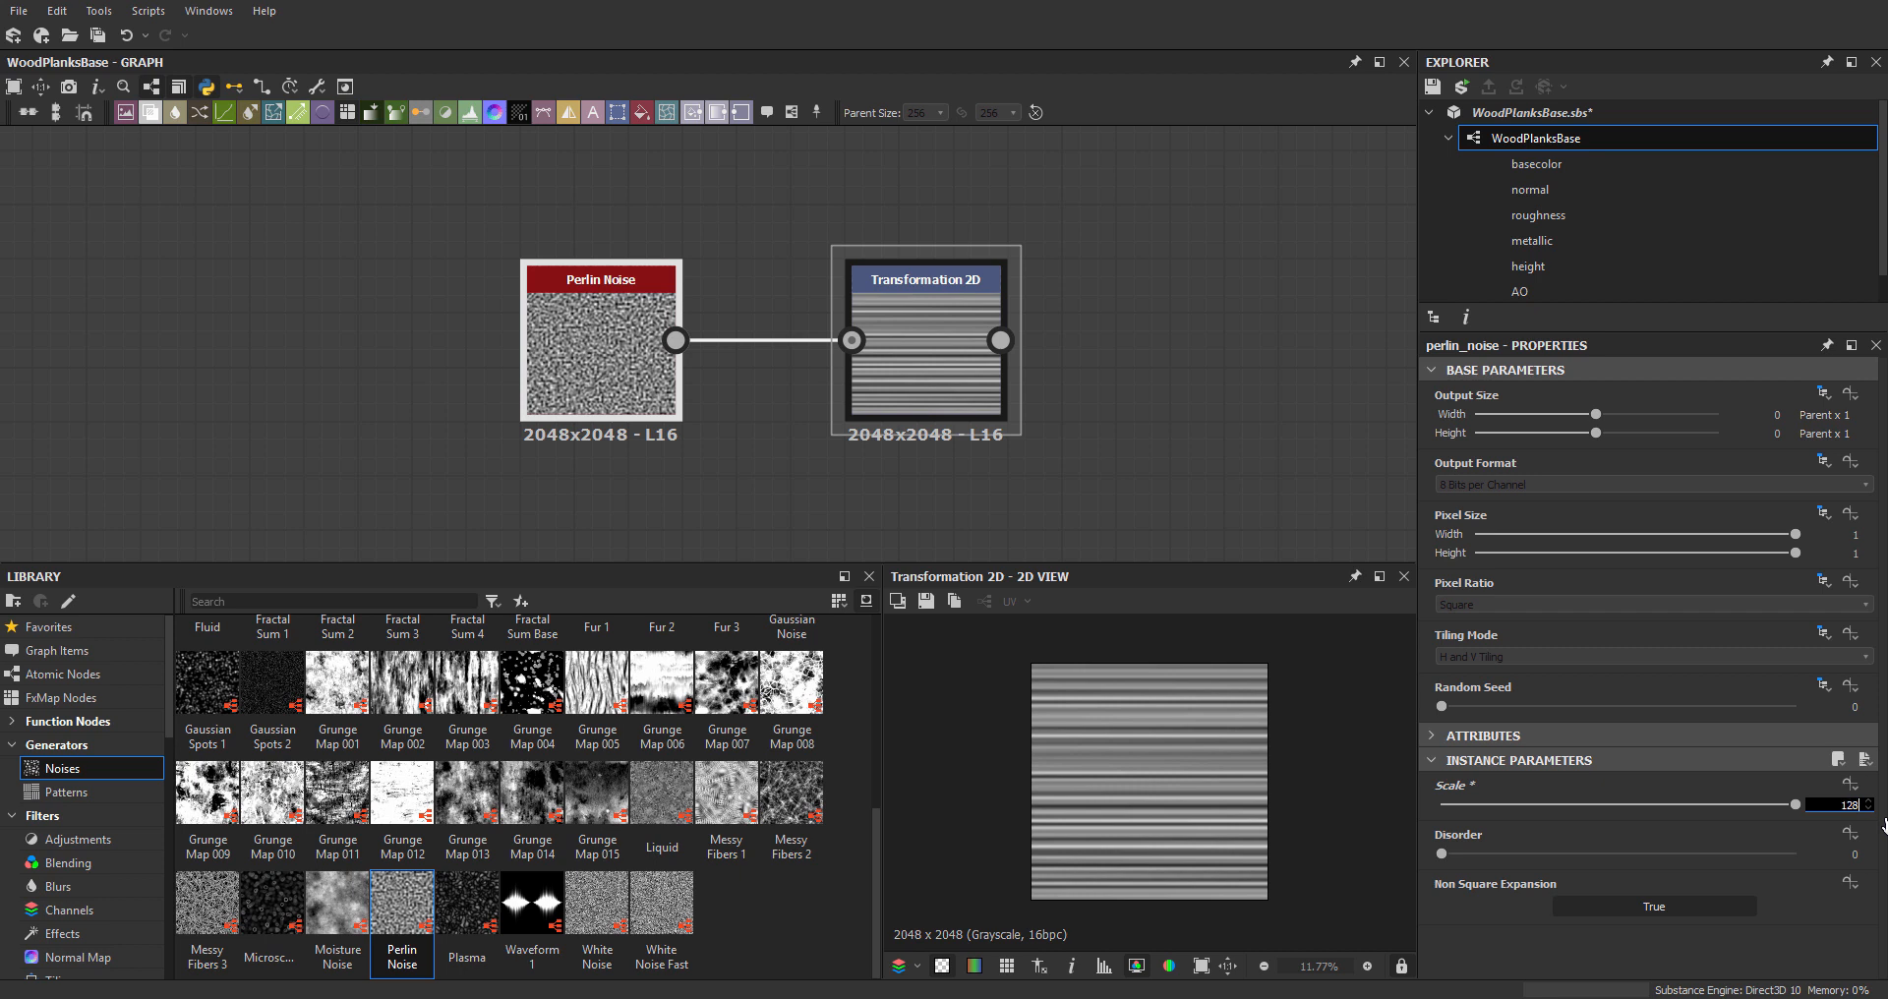
key("Return")
scroll(1120, 746, "up", 6)
middle_click_drag(1121, 746, 1074, 854)
scroll(1211, 756, "down", 4)
middle_click_drag(1273, 684, 1217, 710)
scroll(1217, 710, "up", 2)
scroll(1217, 710, "up", 2)
middle_click_drag(1248, 830, 1278, 689)
scroll(1293, 874, "down", 2)
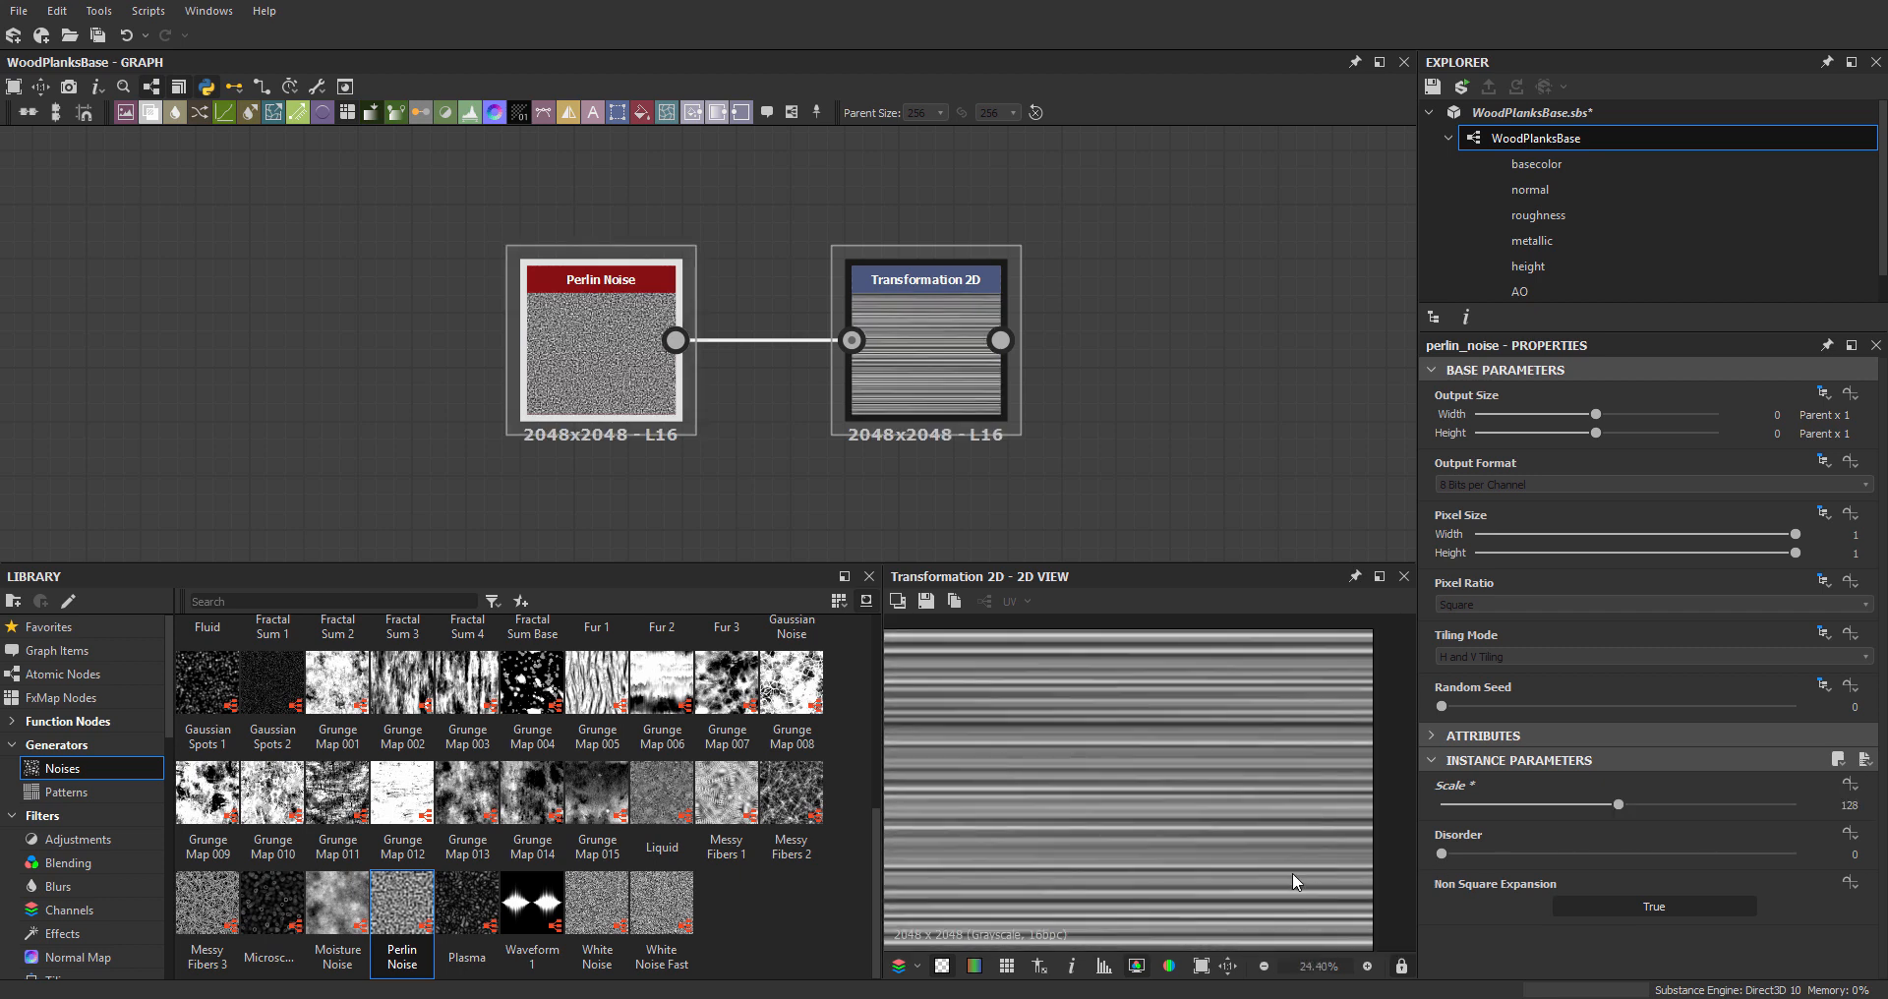
middle_click_drag(1293, 873, 1308, 783)
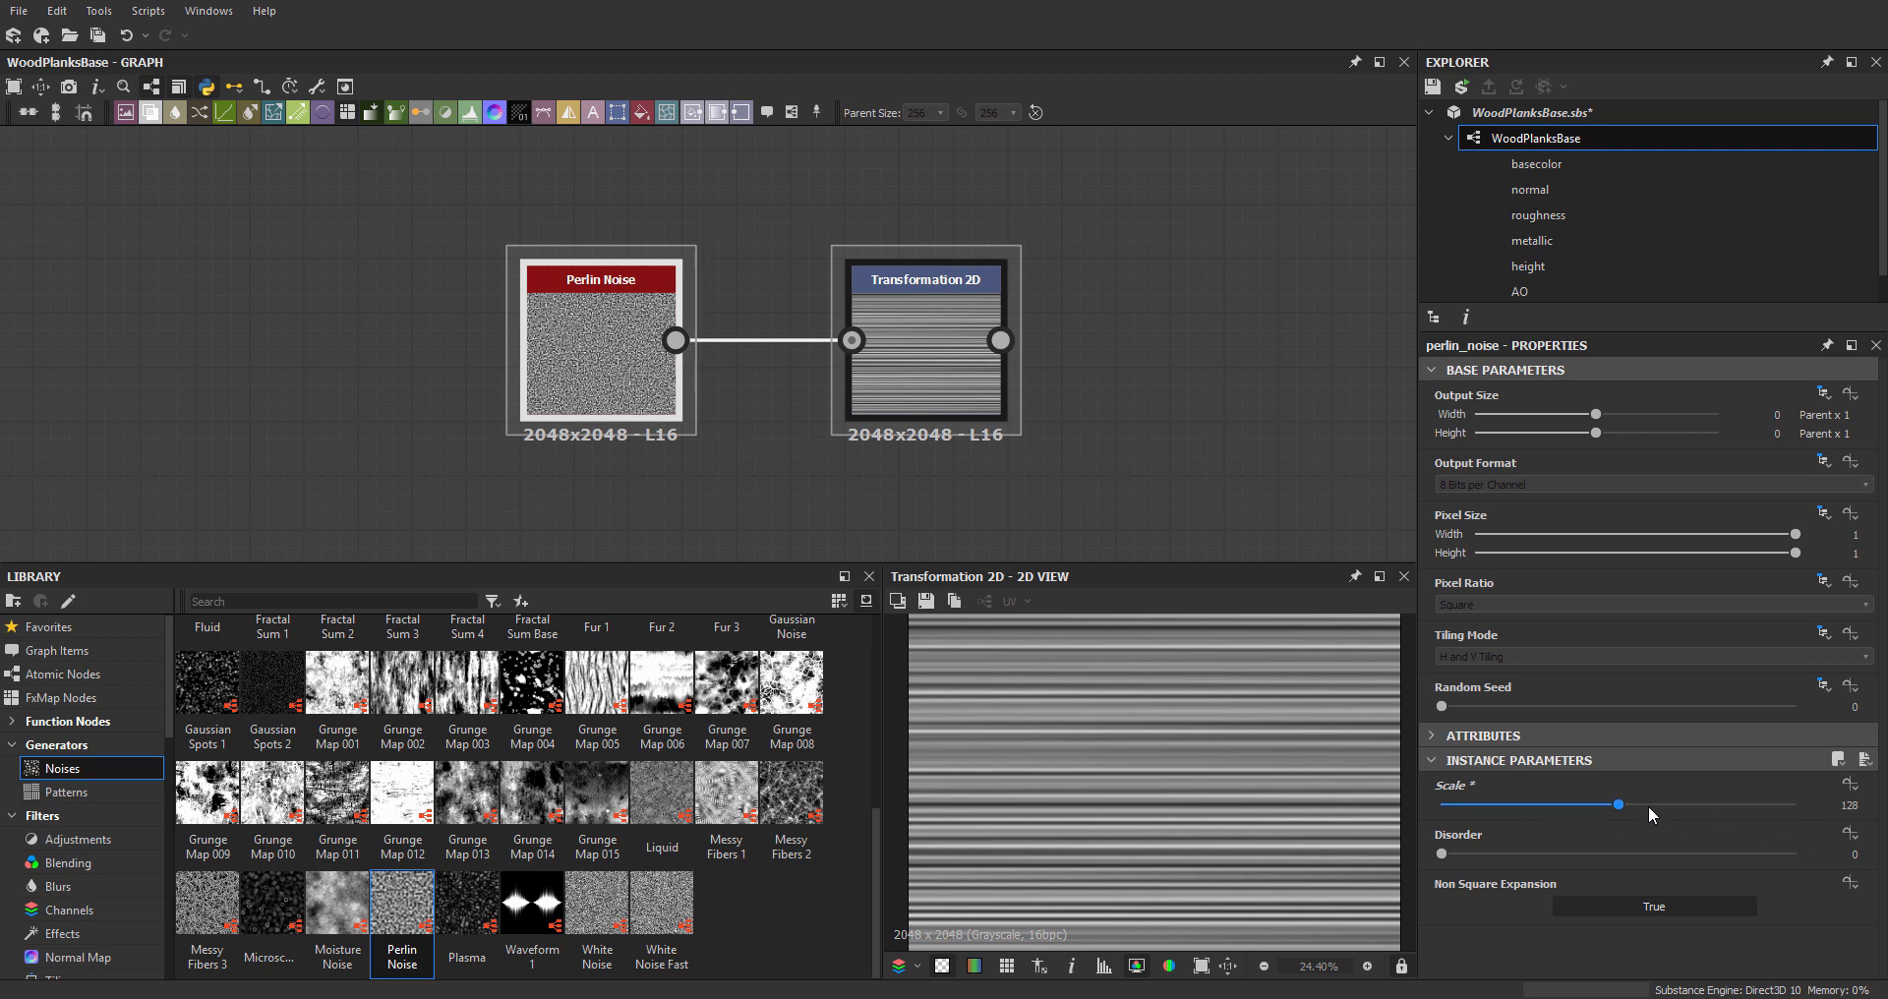
- Set the Perlin Noise scale to 256 and its disorder to 0.19
left_click_drag(1648, 805, 1744, 815)
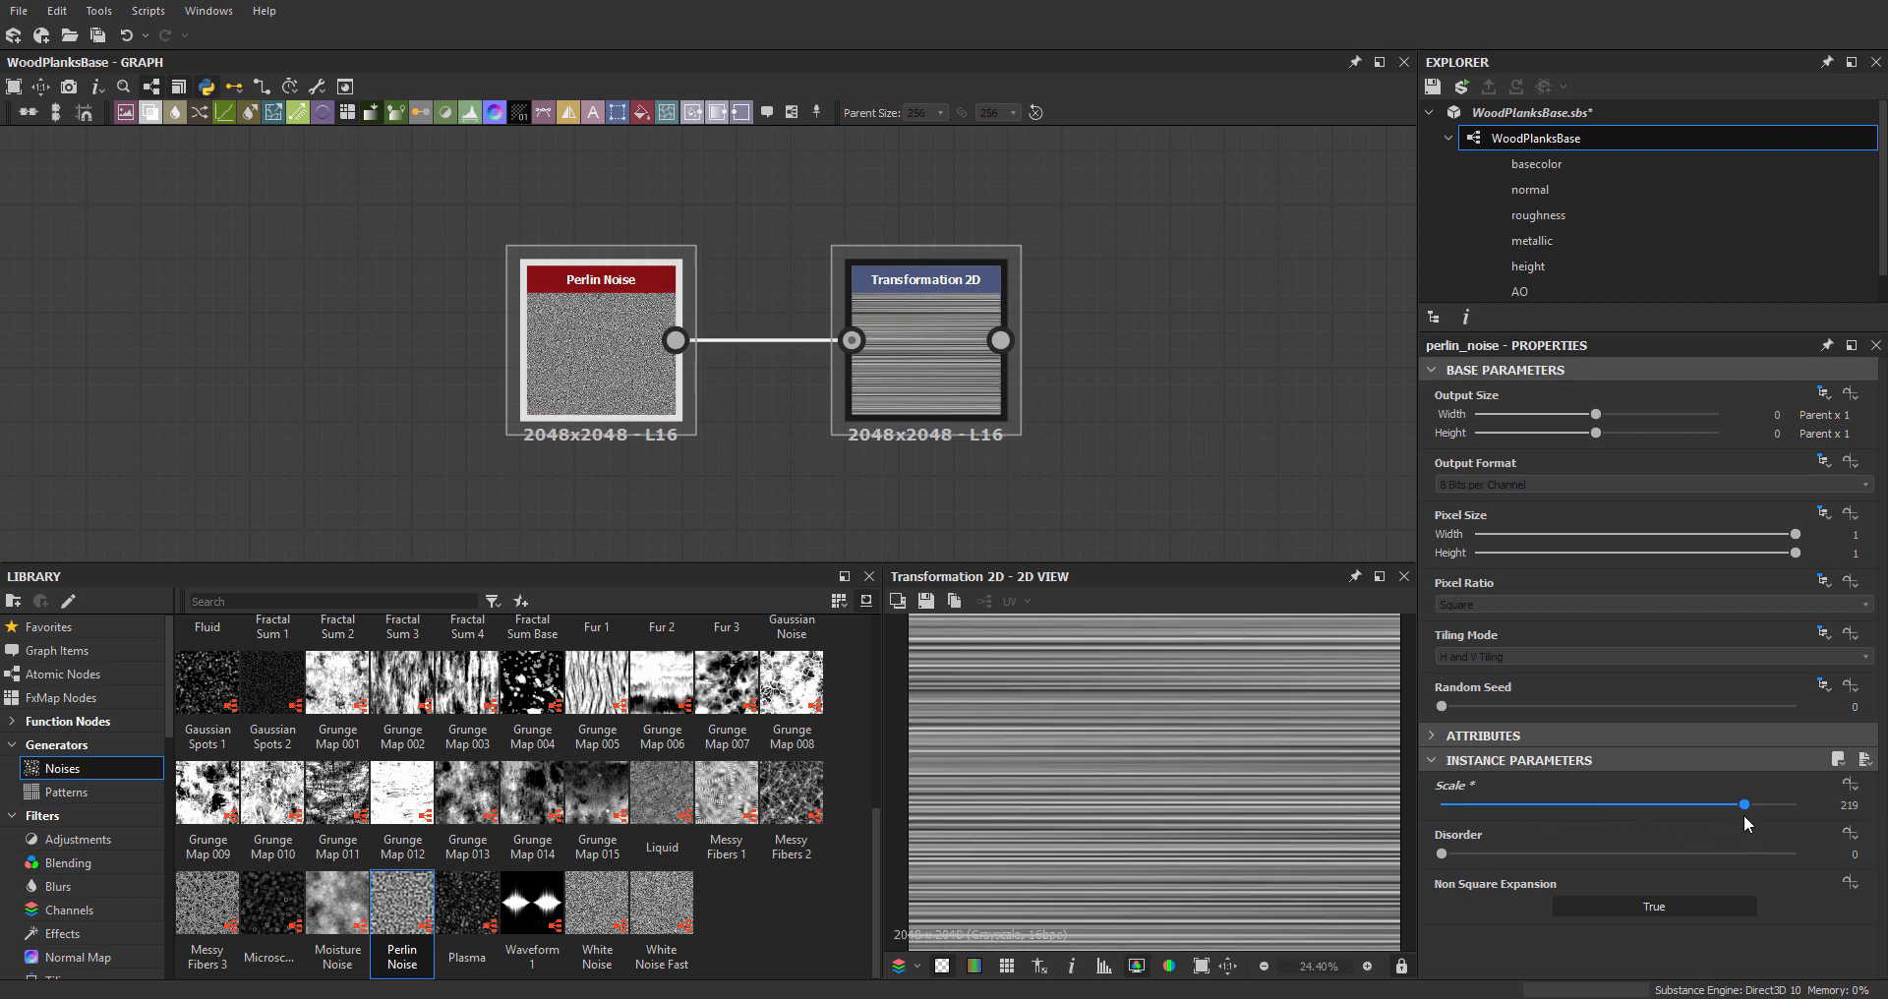
double_click(1847, 804)
type("25")
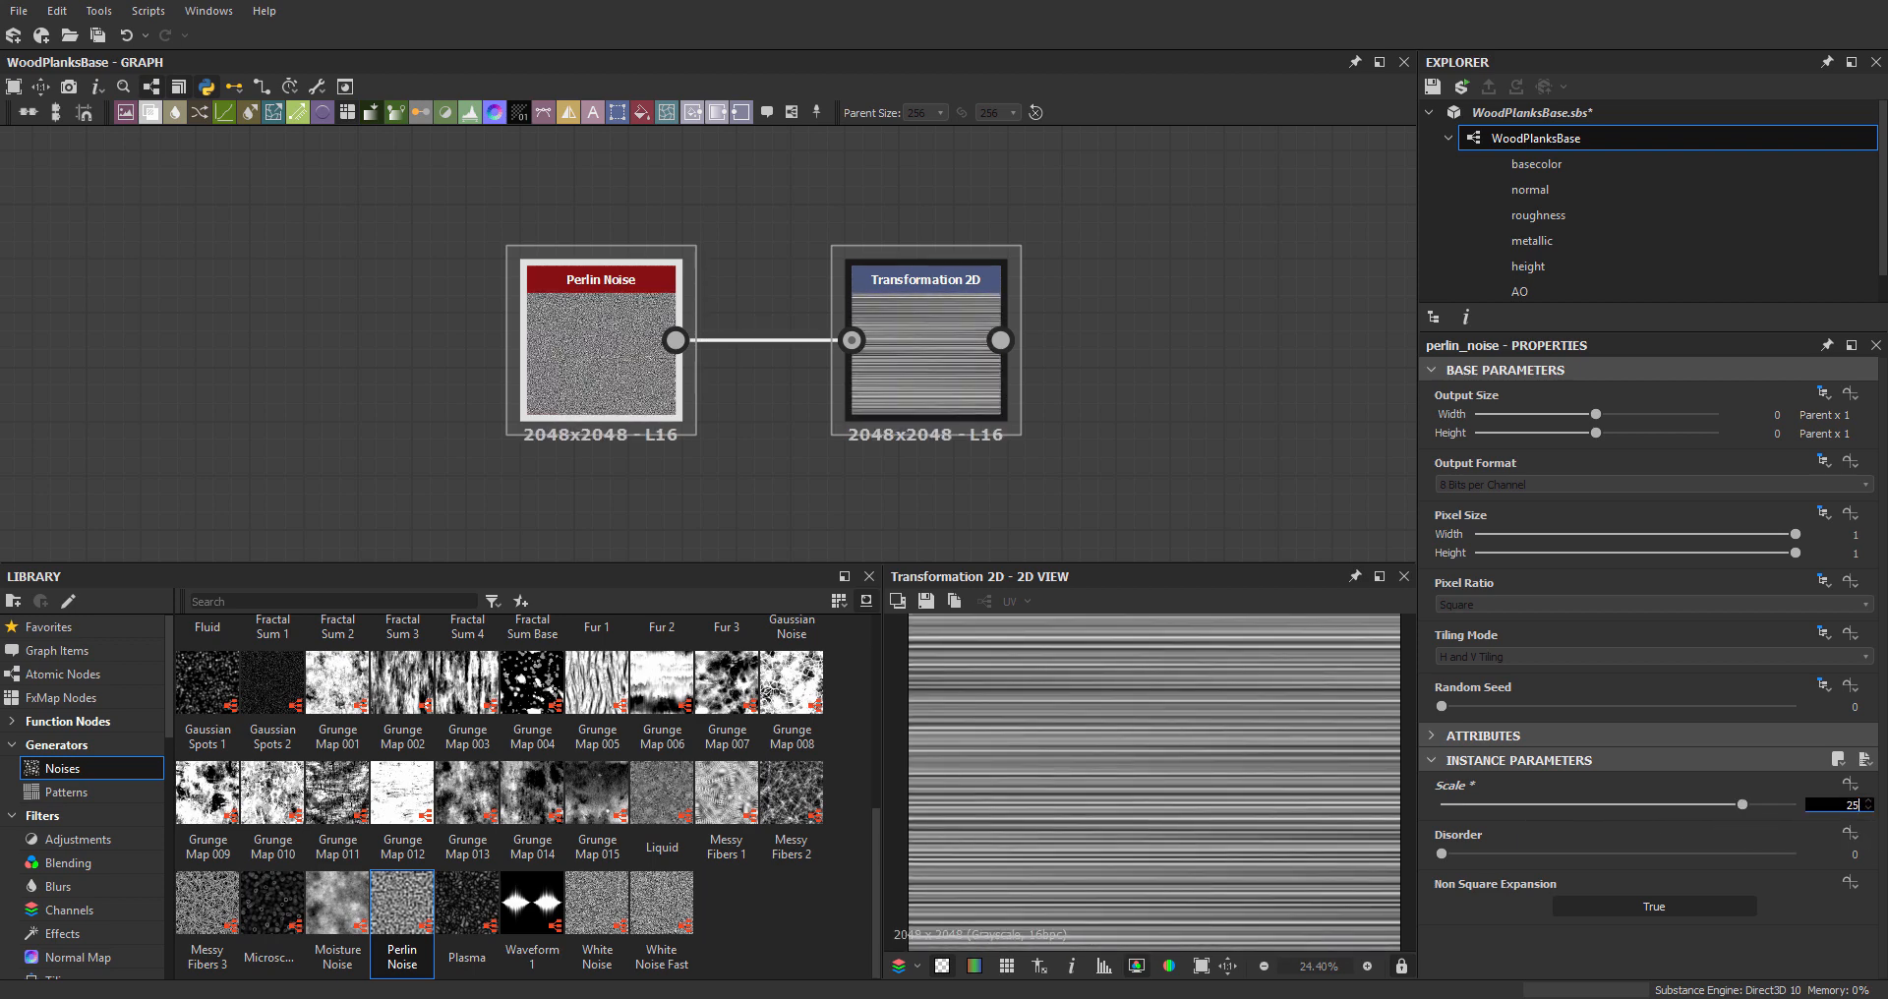
type("6")
key("Return")
scroll(1190, 770, "up", 5)
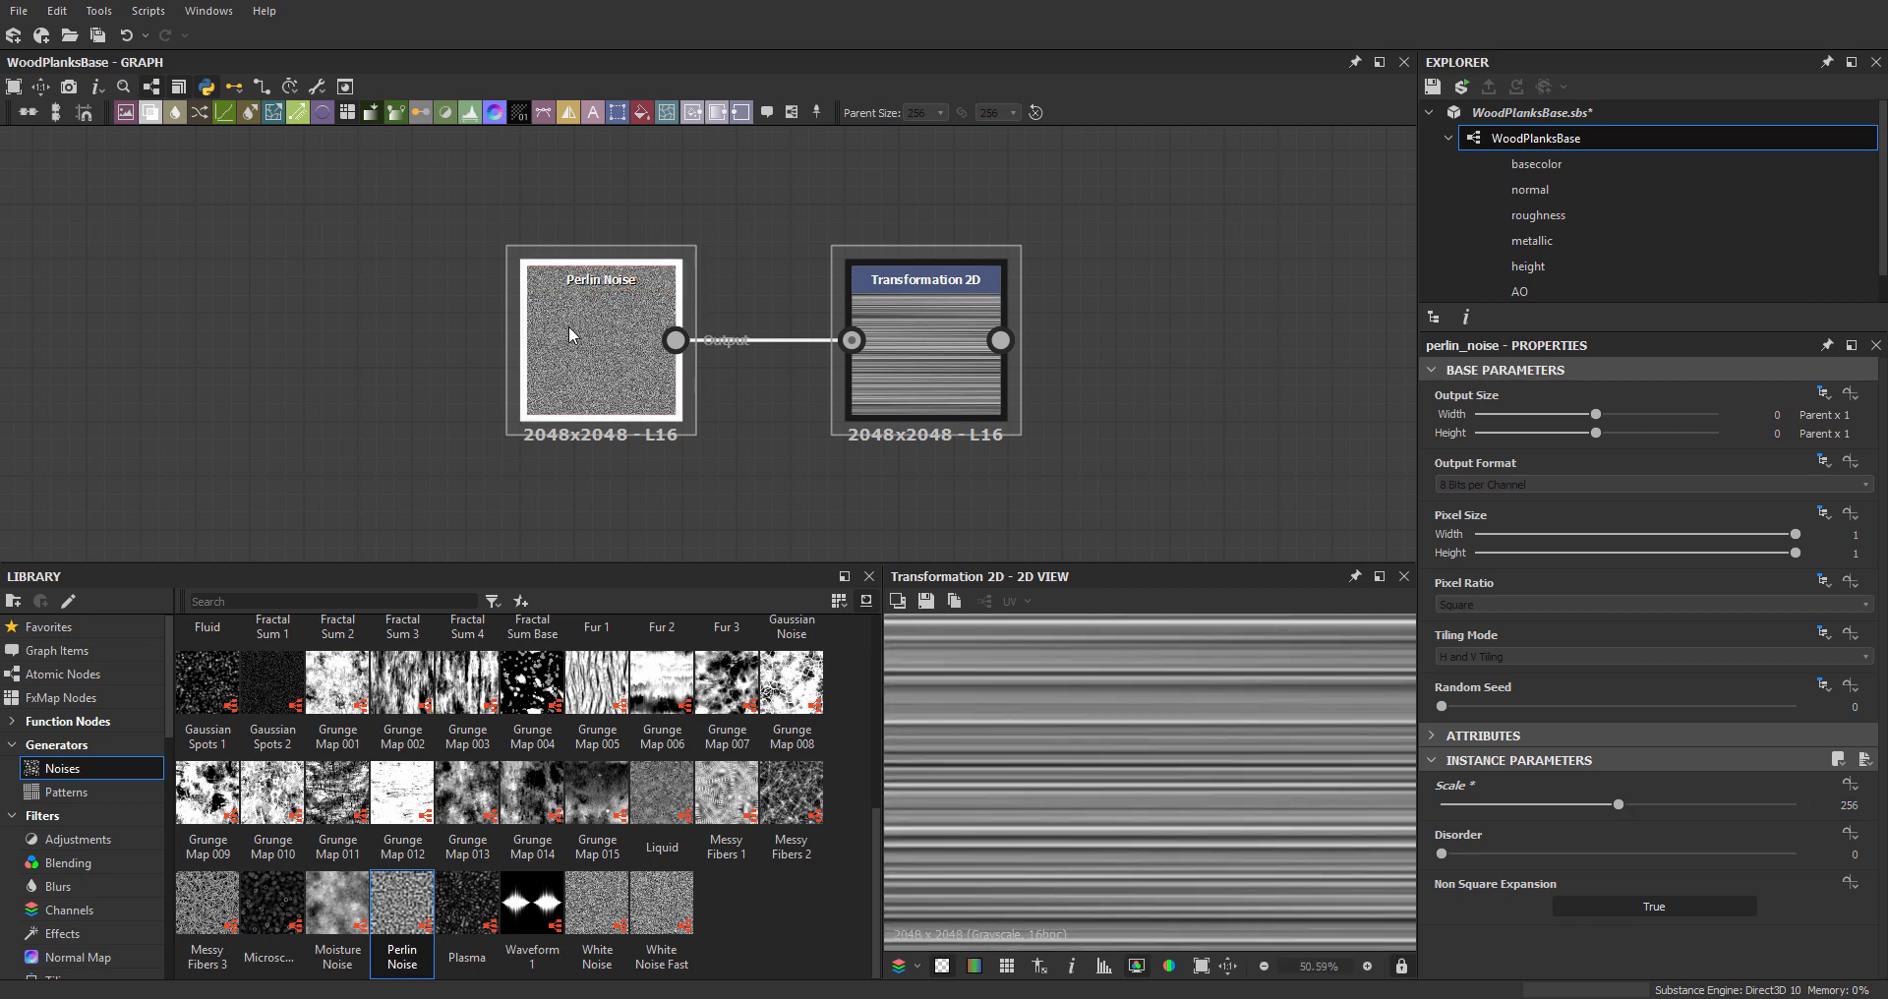
left_click_drag(1459, 854, 1518, 855)
scroll(1221, 776, "down", 2)
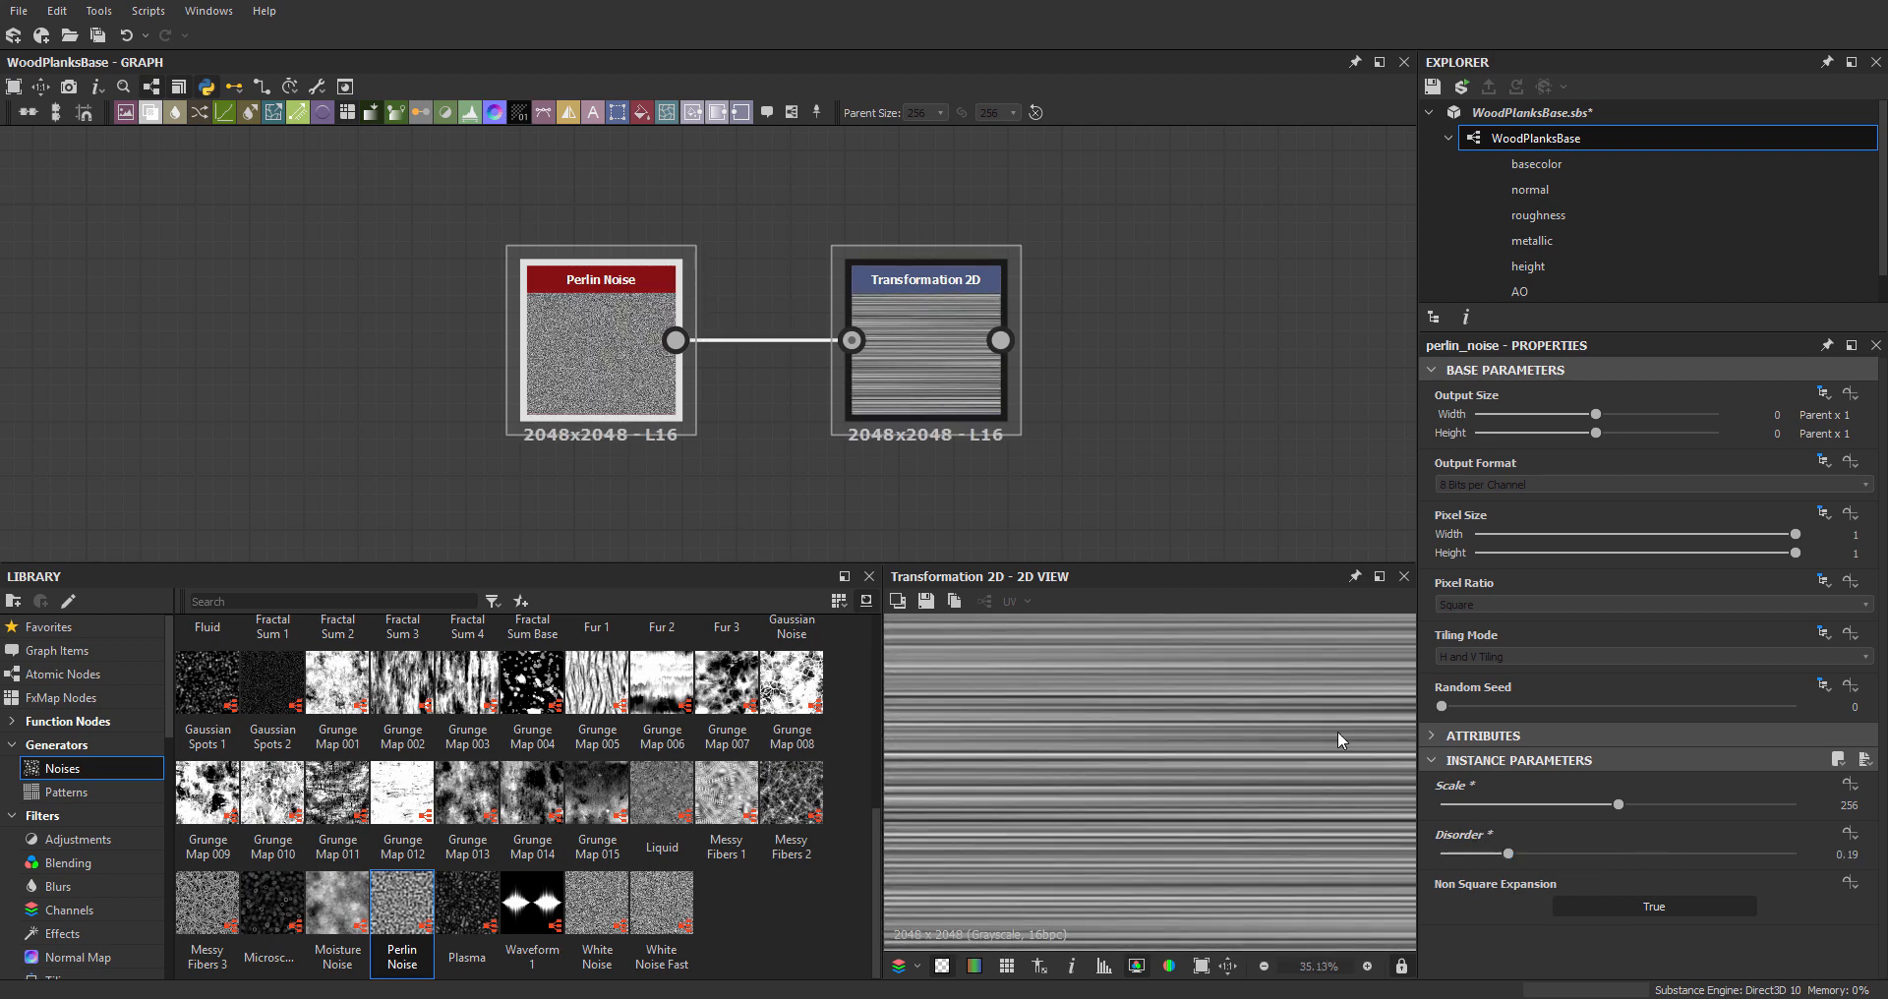
- Switch to the wood reference photo in Windows Photo Viewer, examine the plank grain and knots, and return to the Substance Designer graph
left_click(948, 279)
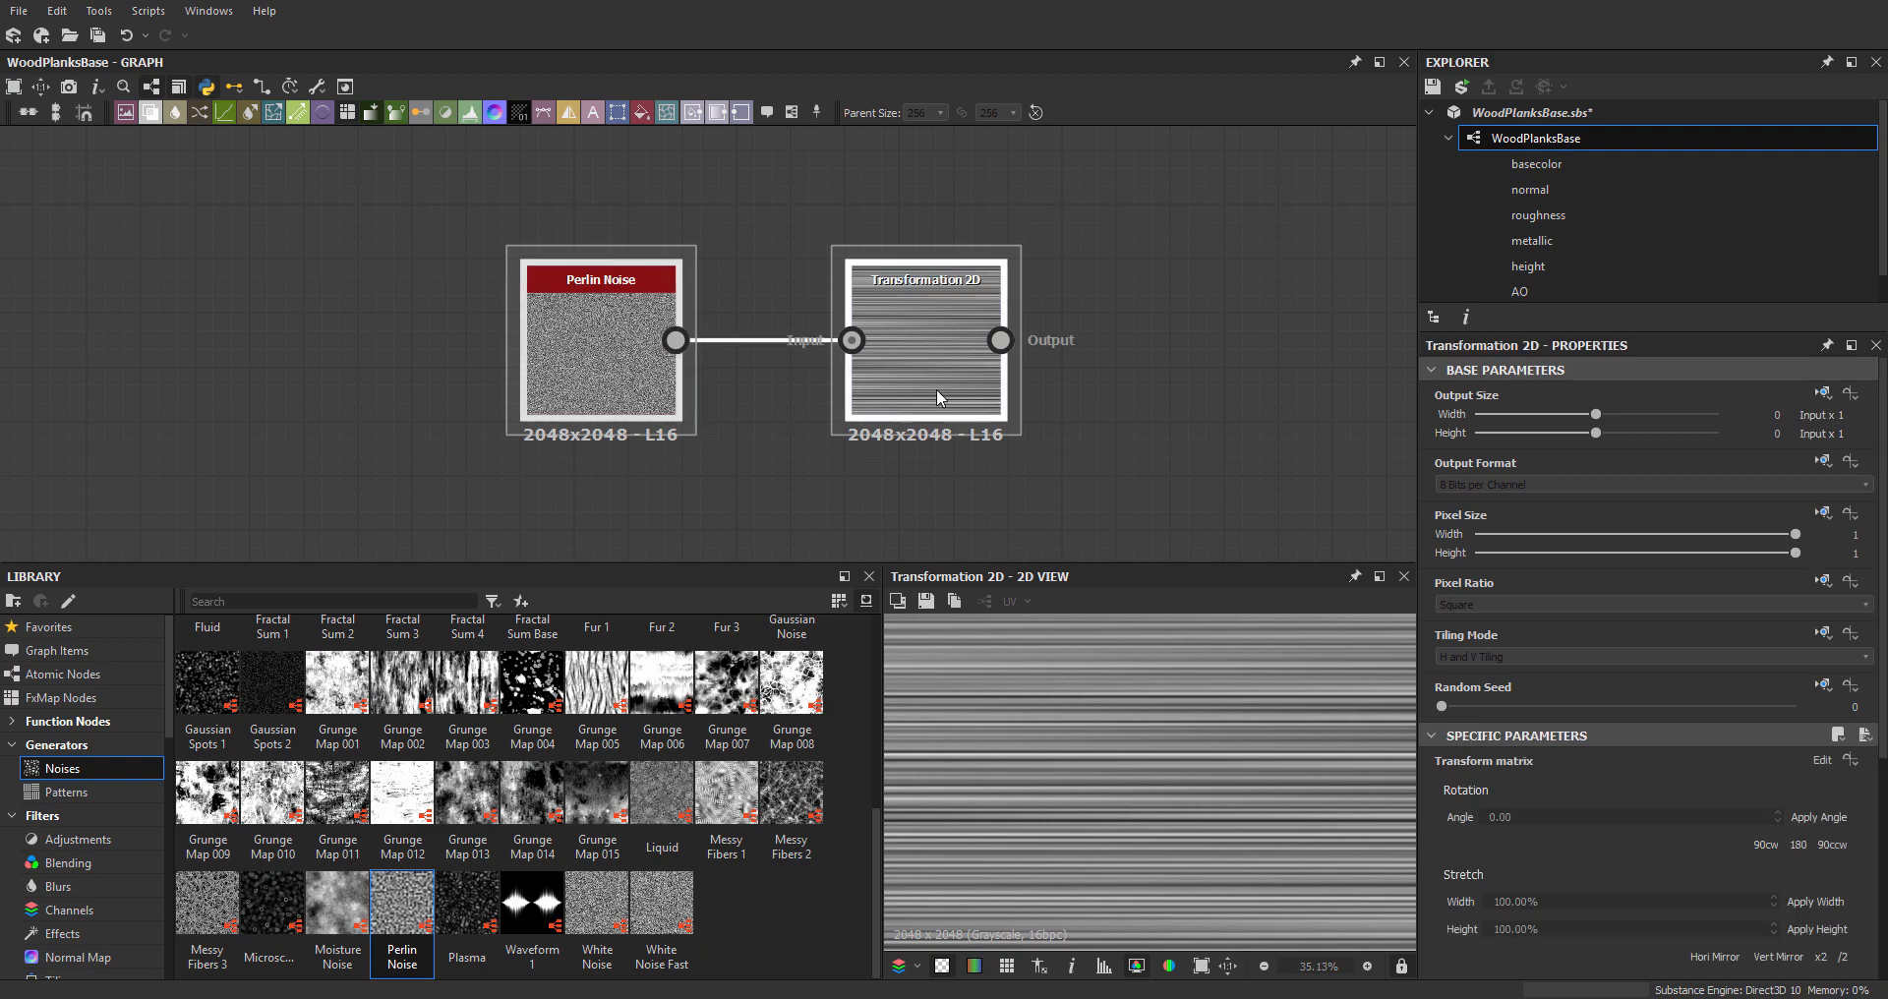
middle_click_drag(937, 408, 612, 402)
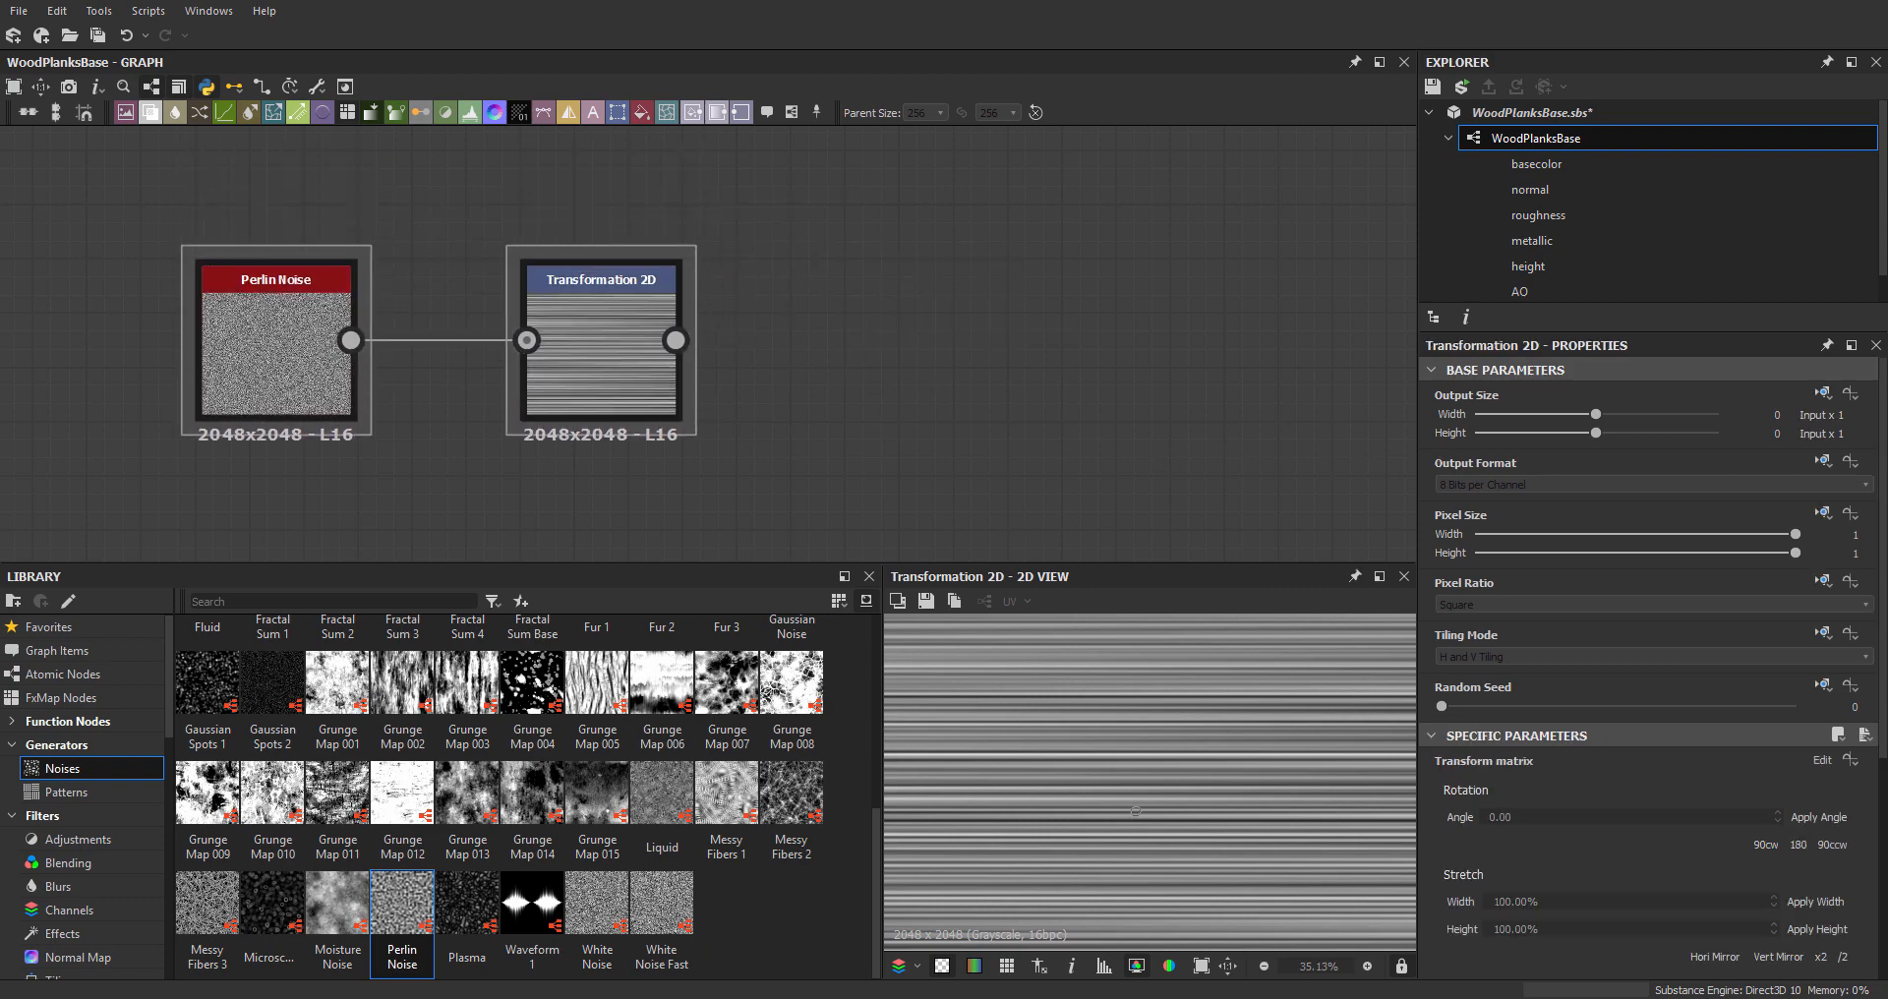
left_click_drag(1887, 492, 1396, 2)
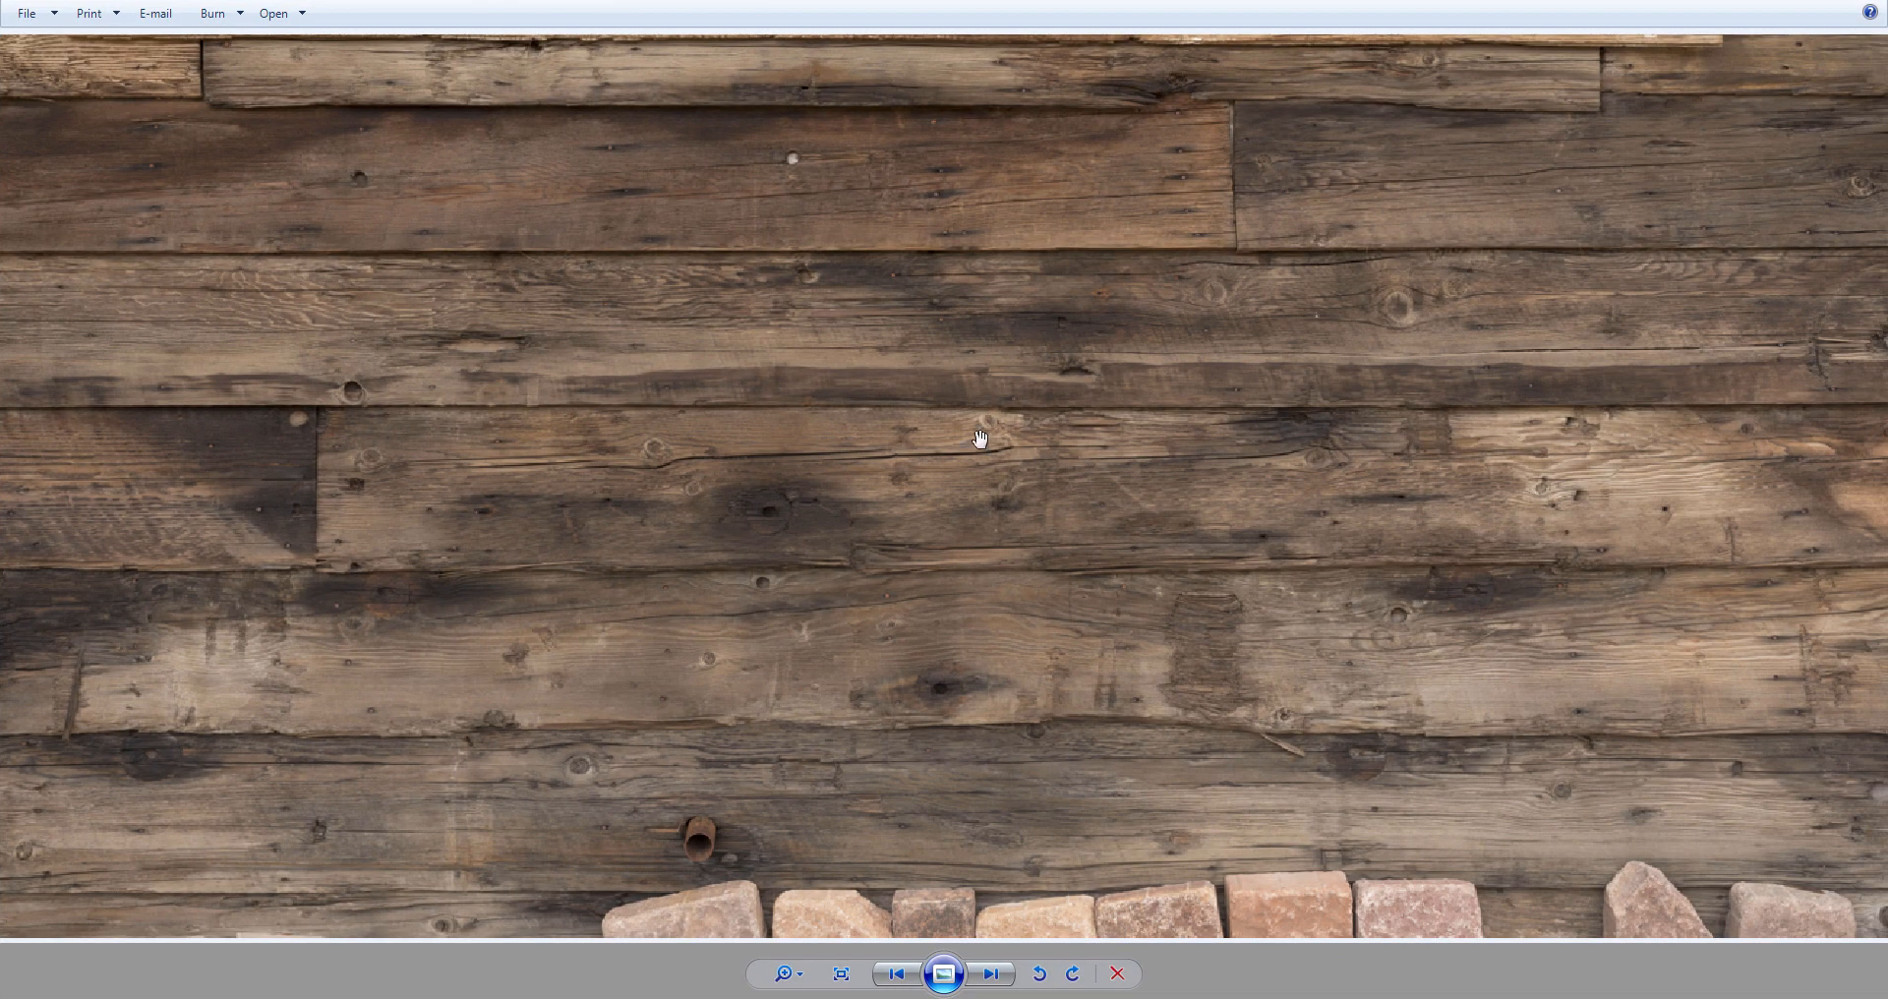
left_click_drag(980, 440, 1014, 502)
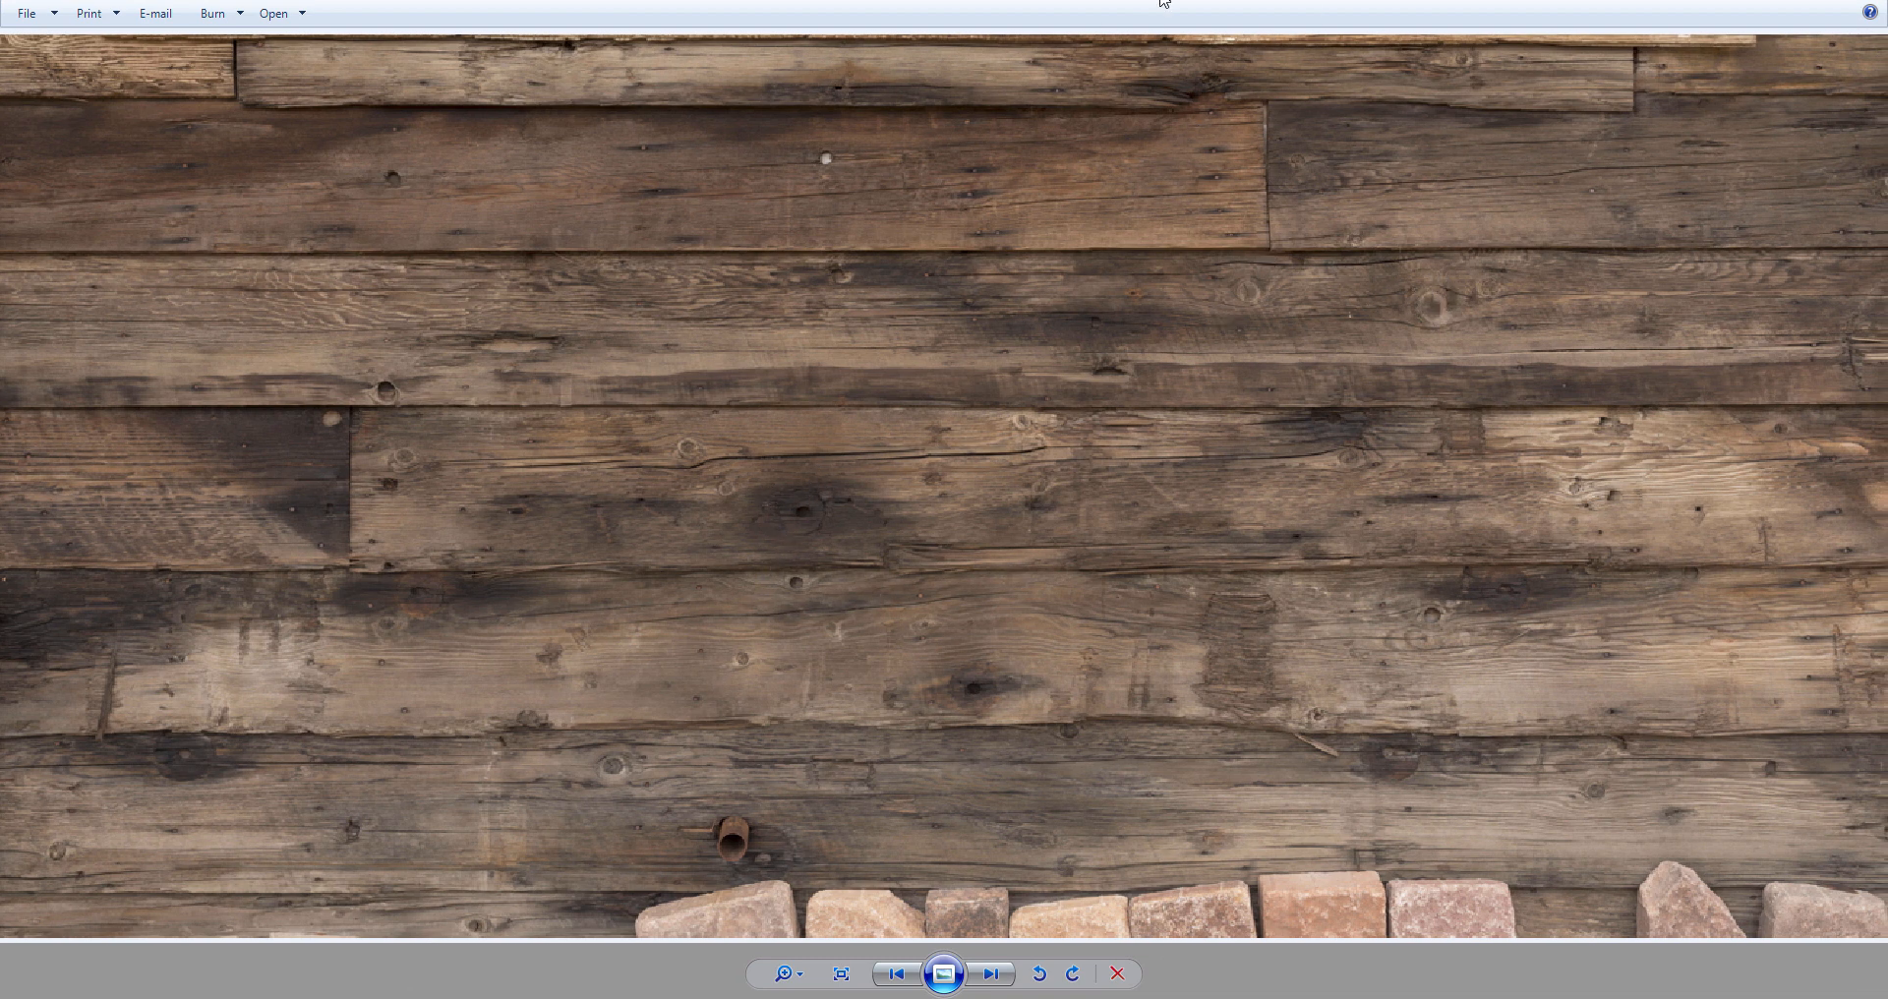
left_click_drag(1161, 1, 1887, 59)
- Add a Splatter Circular node from the Patterns generators to the empty area below the Transformation 2D node
middle_click_drag(1062, 391, 1168, 245)
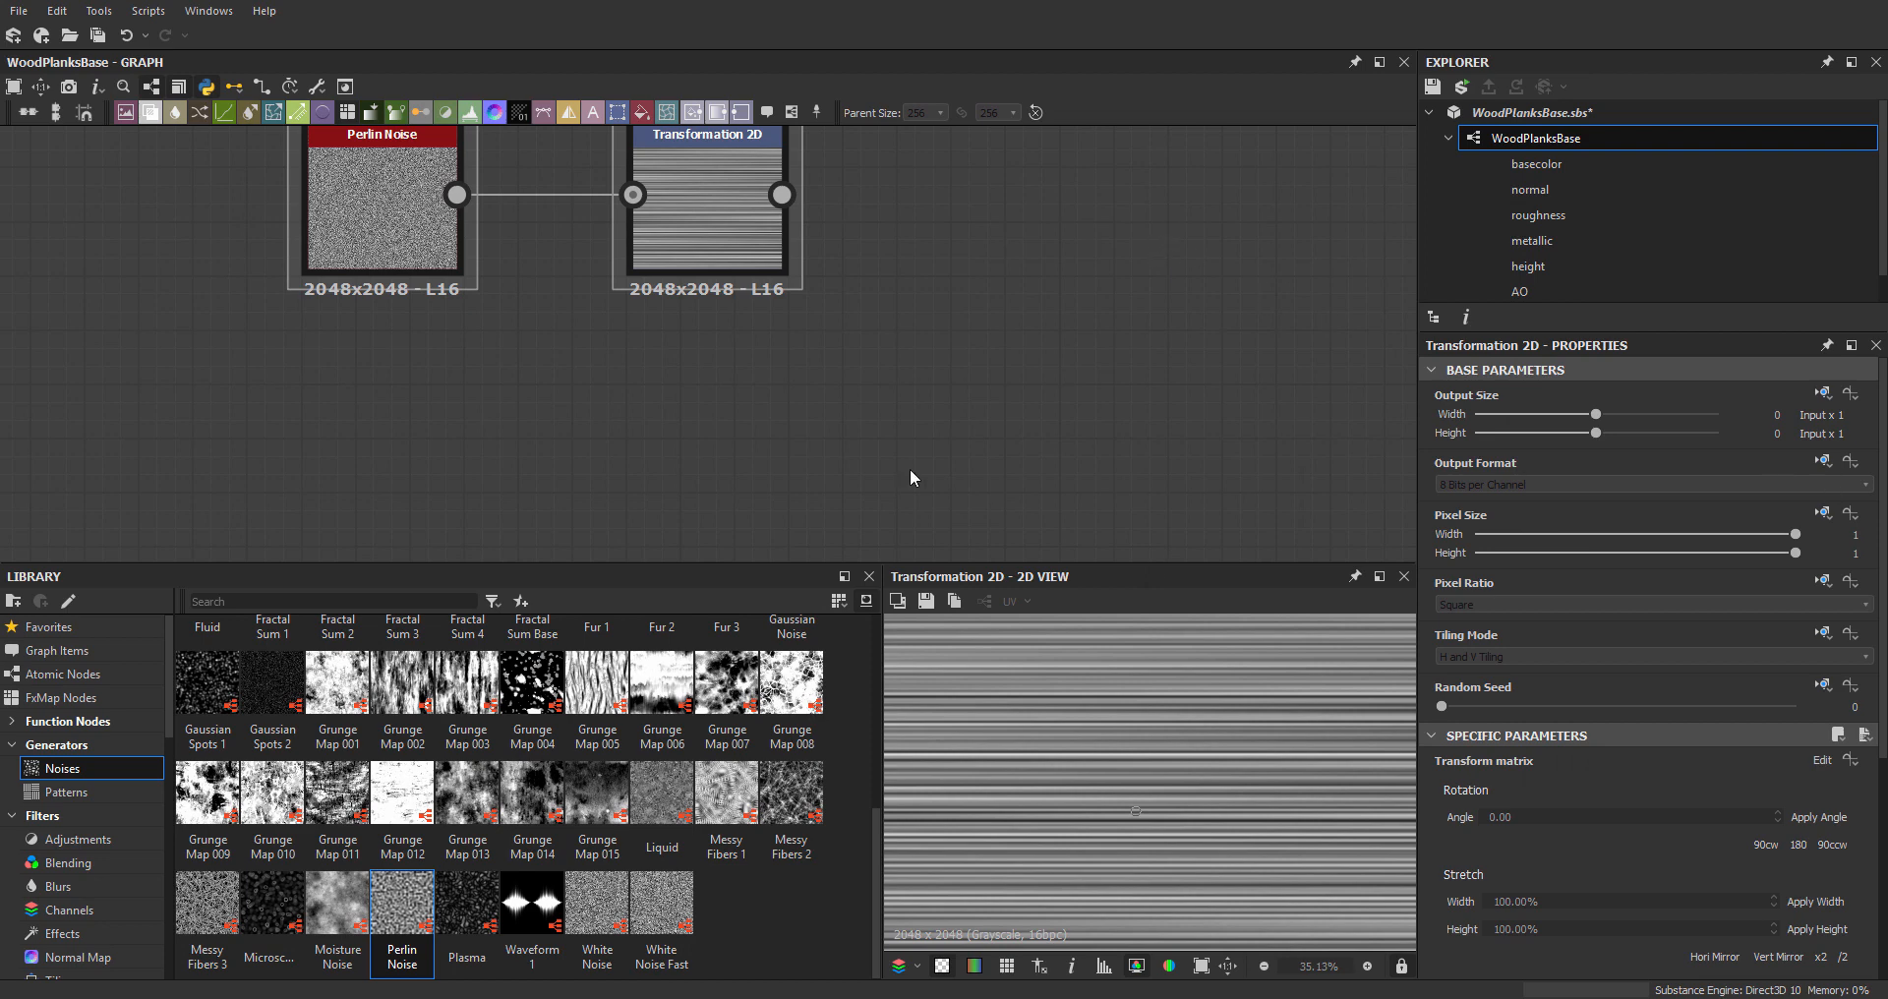
scroll(960, 417, "down", 3)
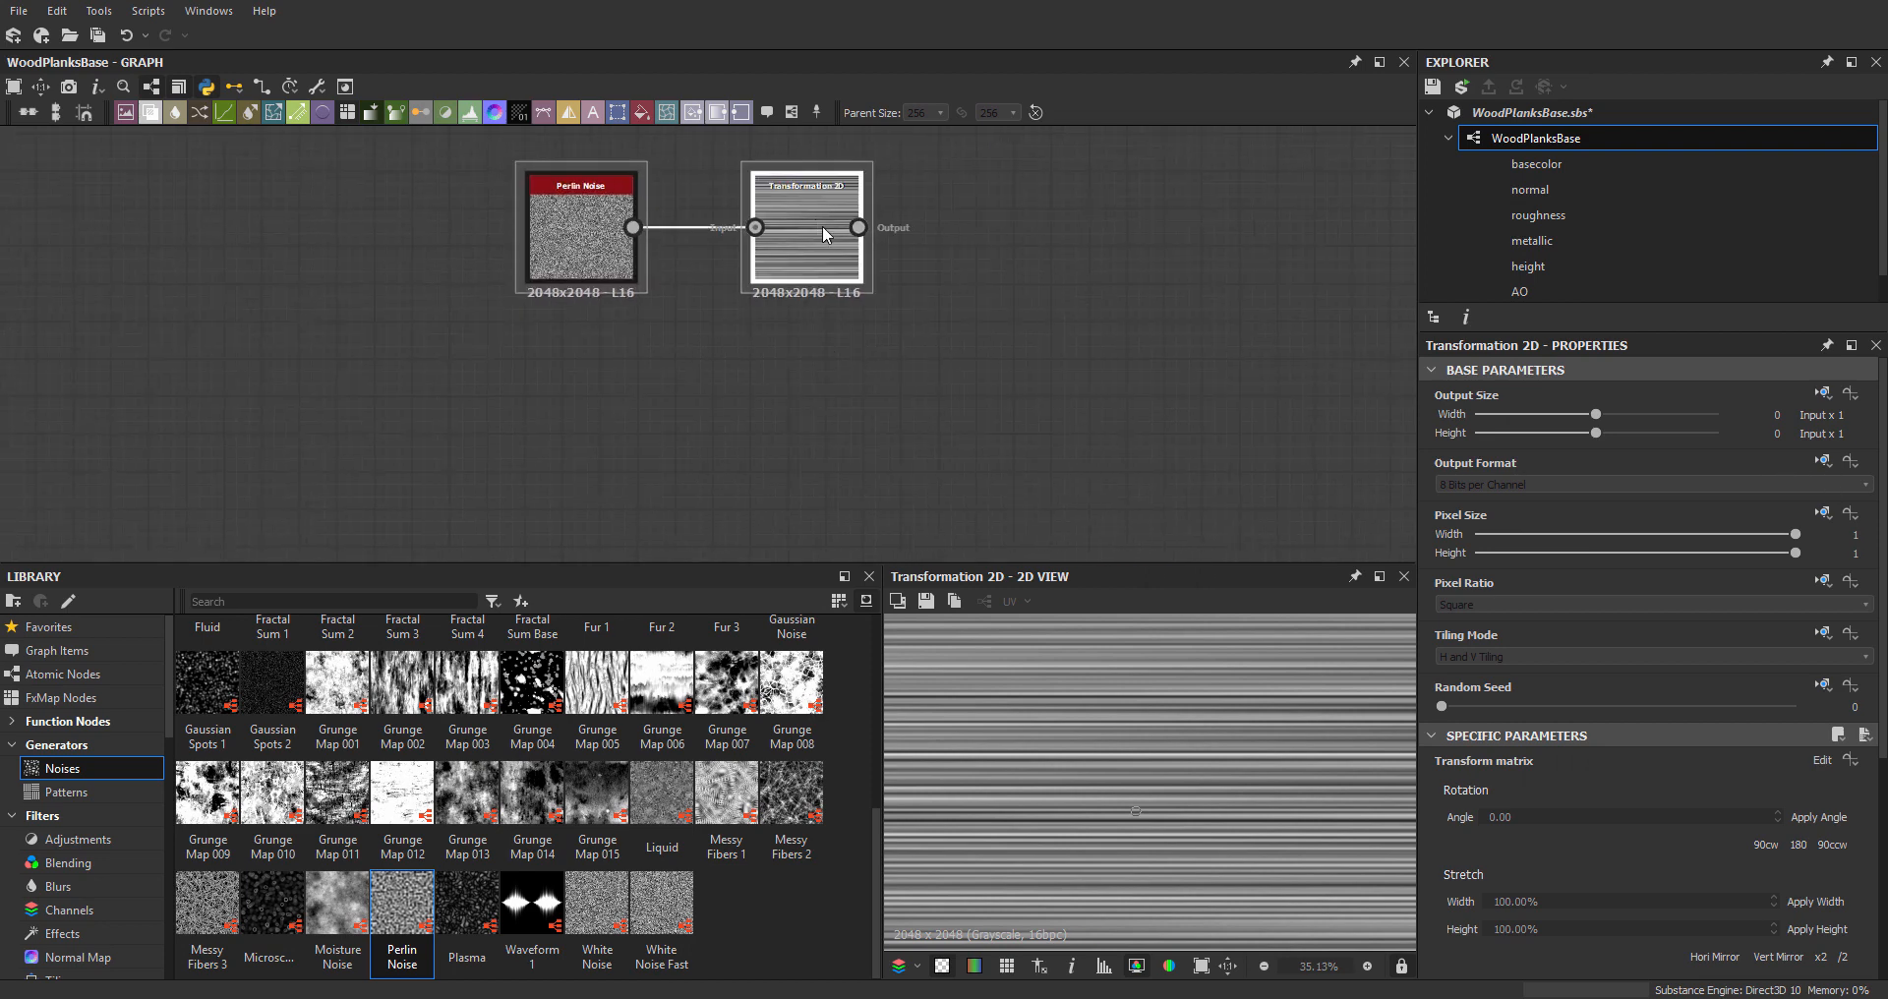
left_click(78, 793)
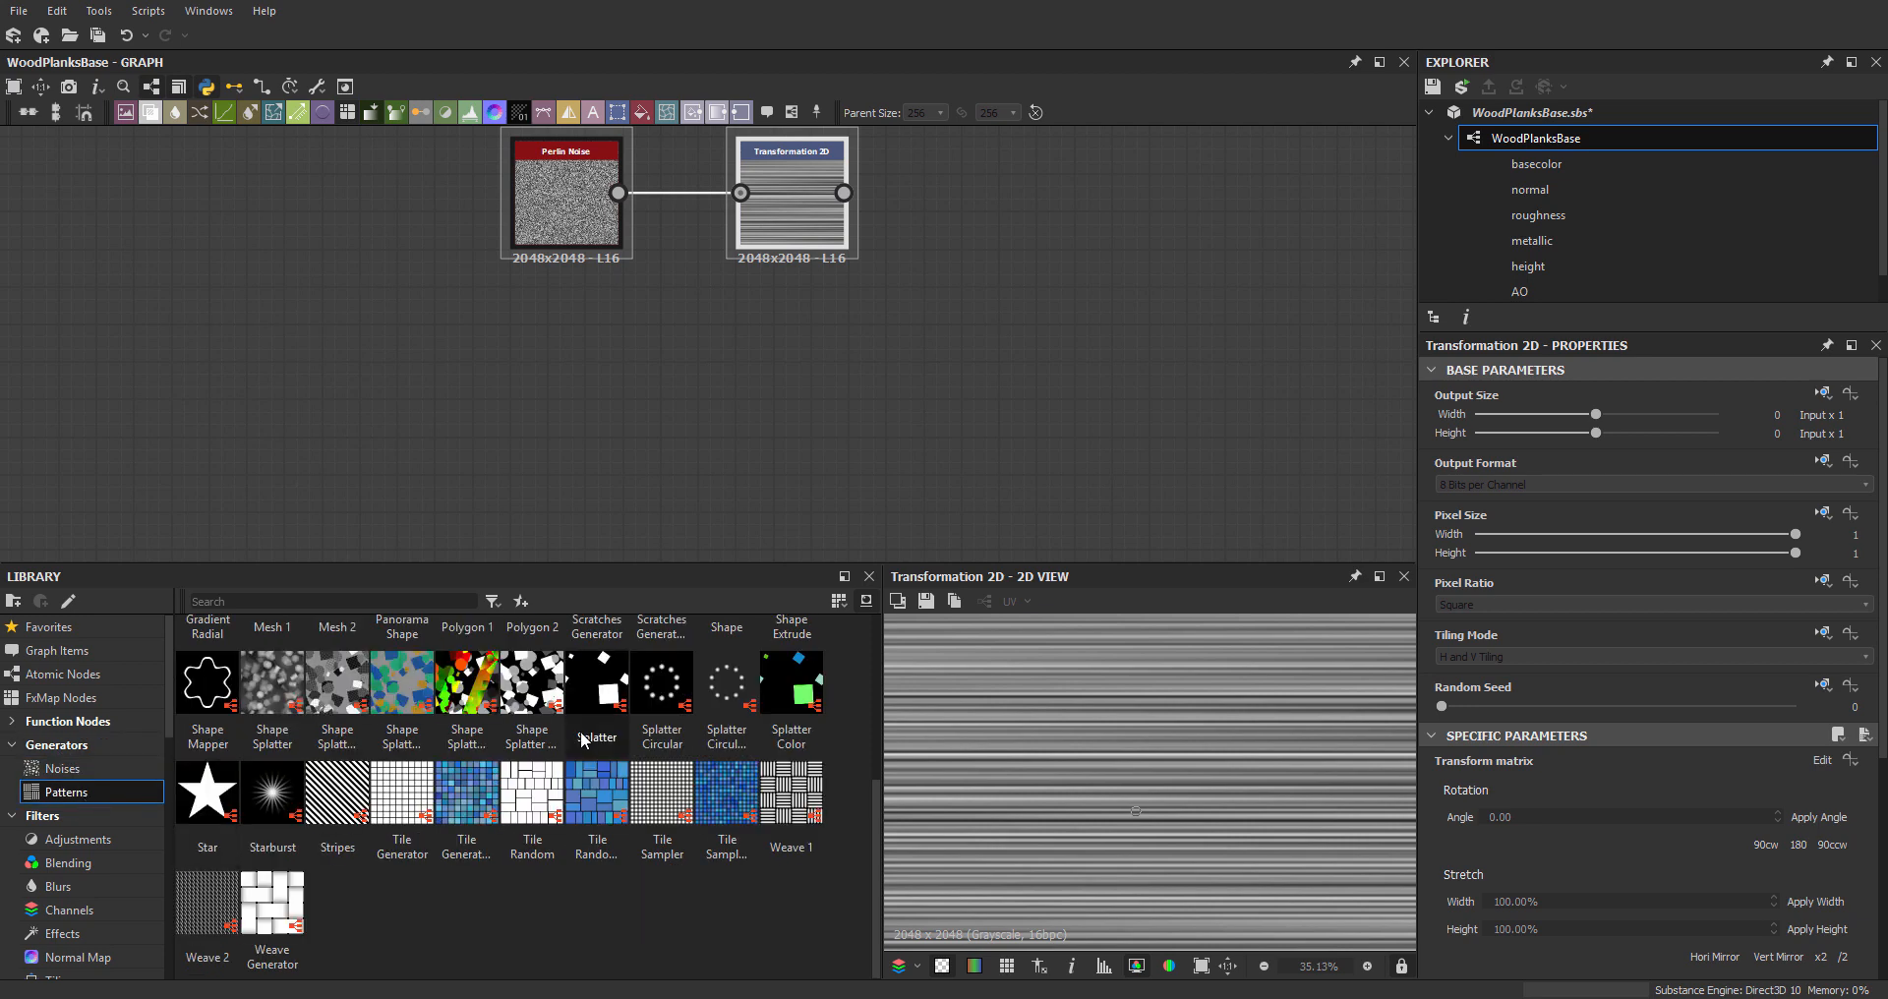
left_click_drag(877, 870, 871, 843)
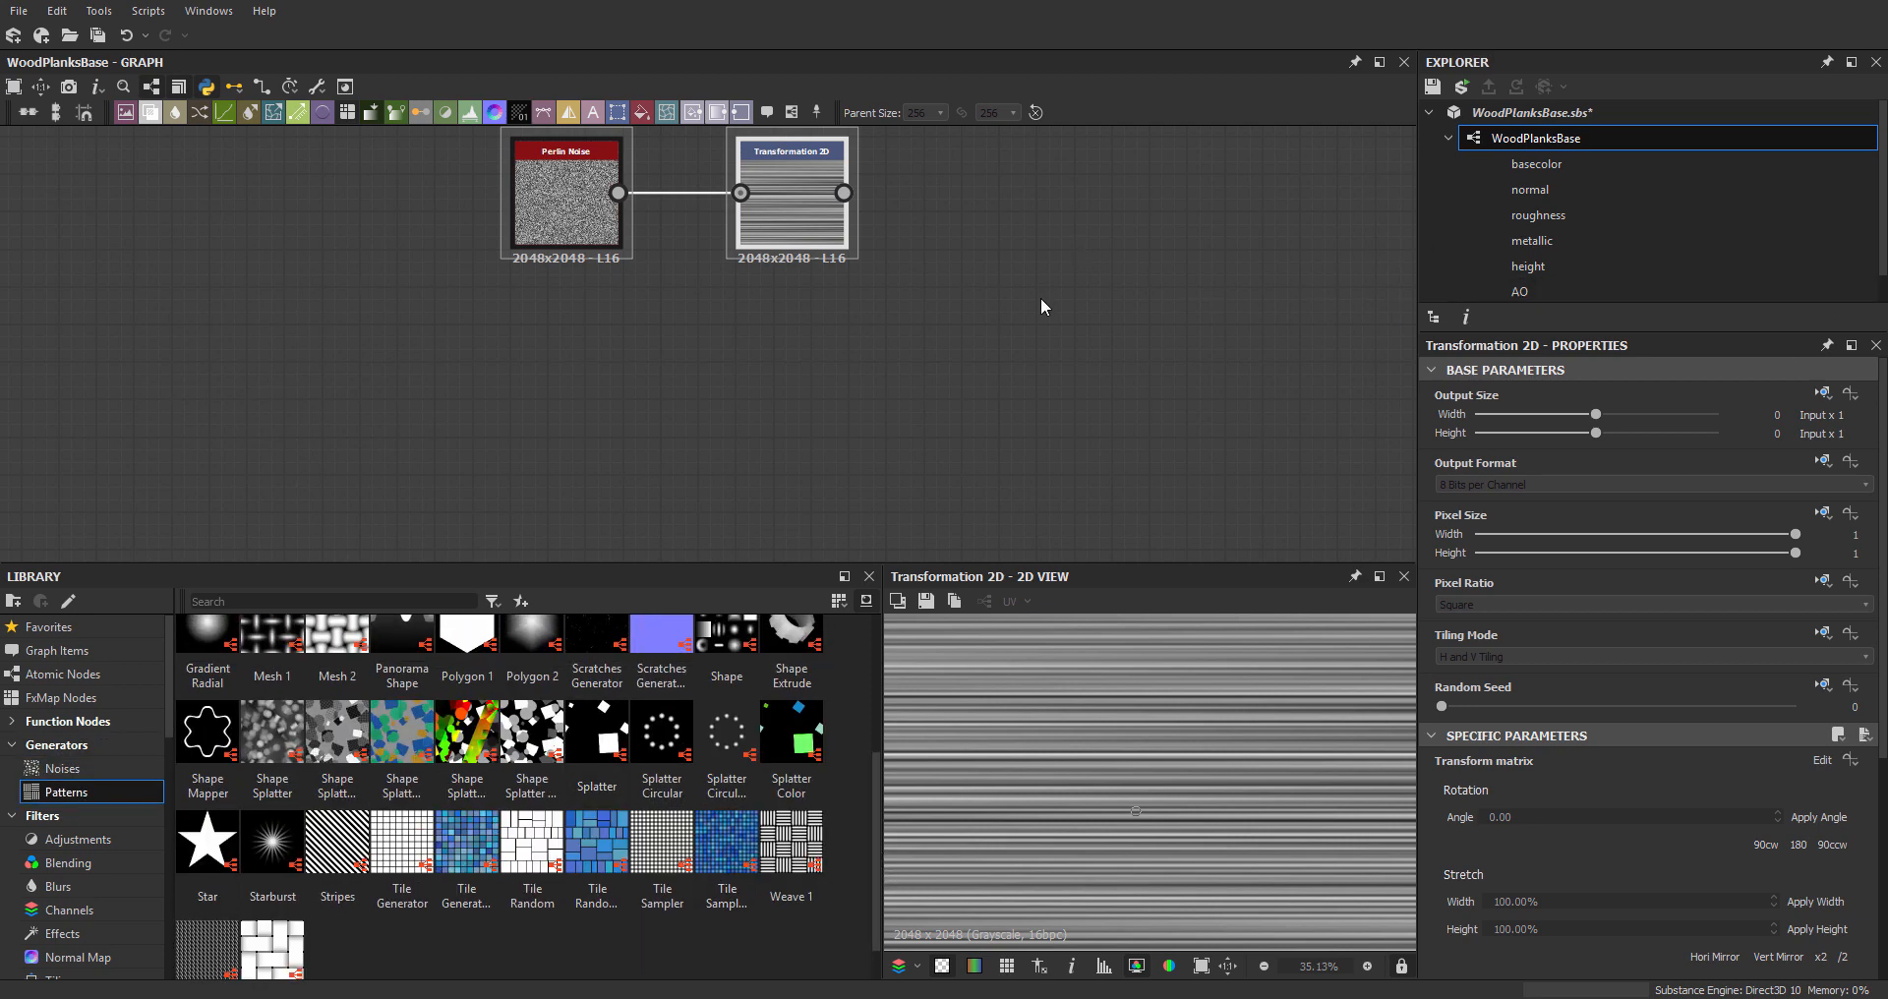
scroll(1235, 734, "down", 4)
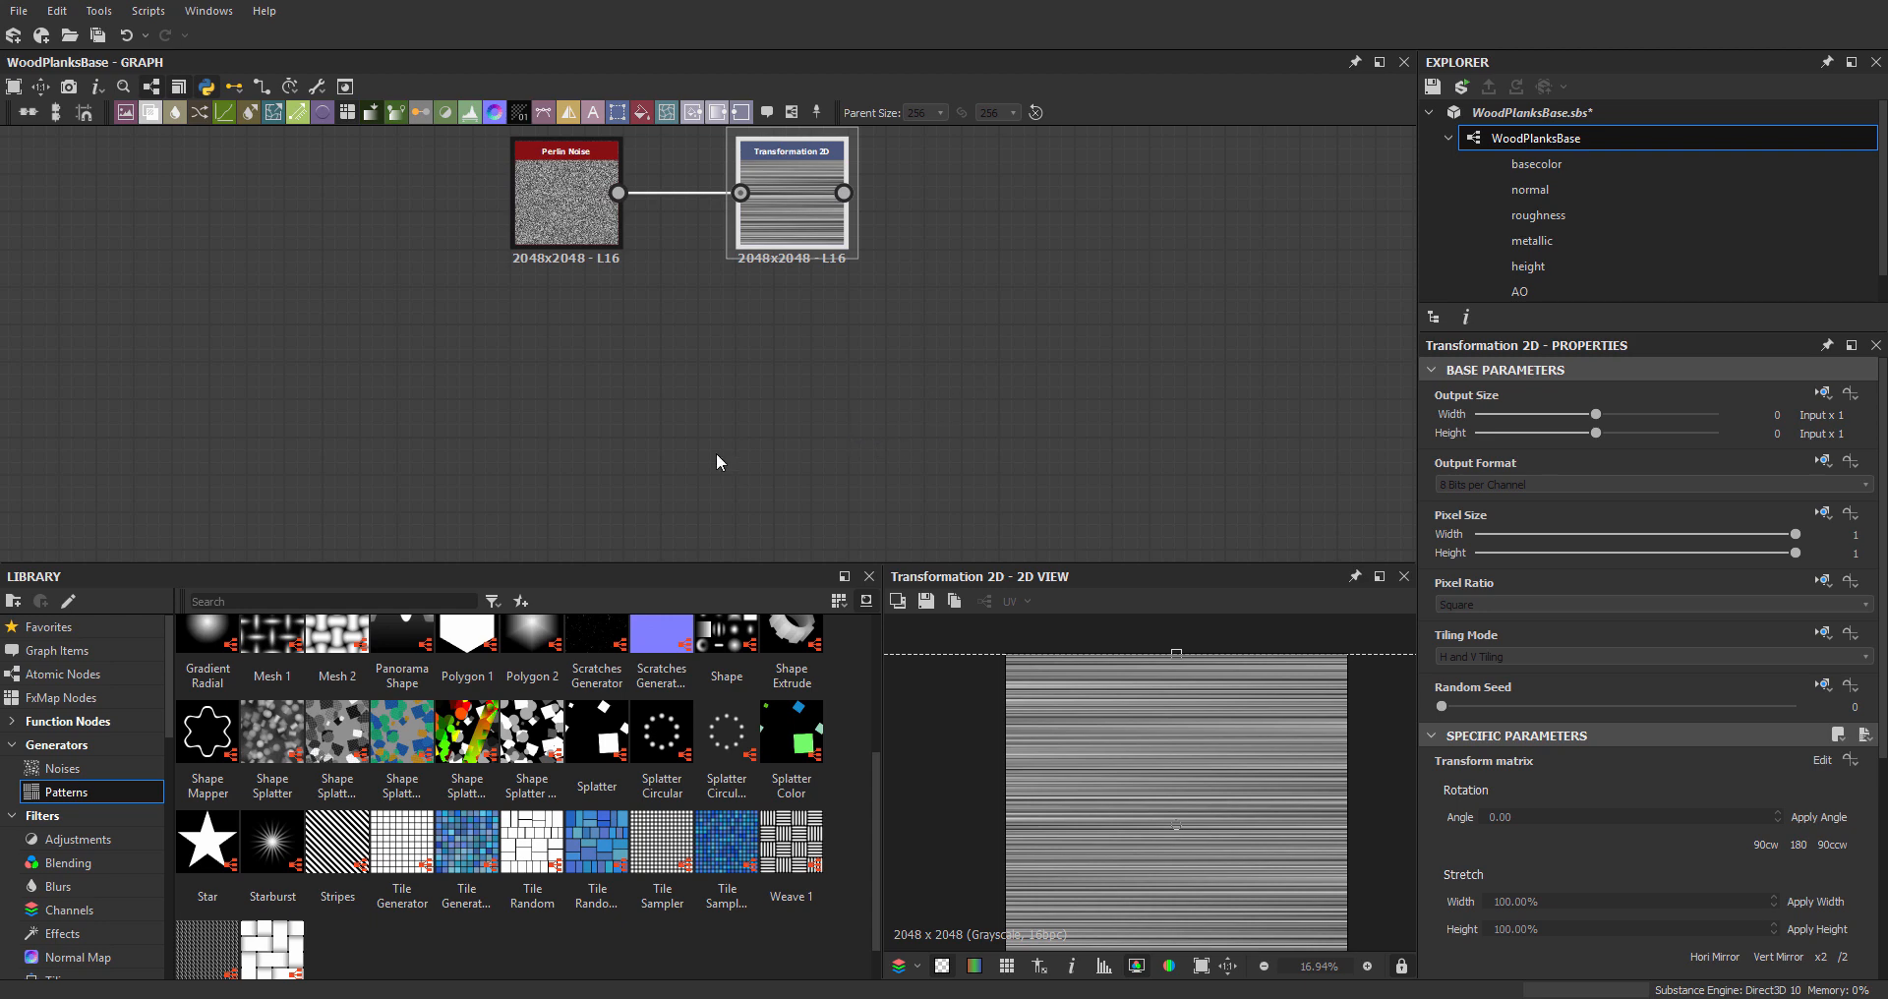
scroll(747, 438, "up", 2)
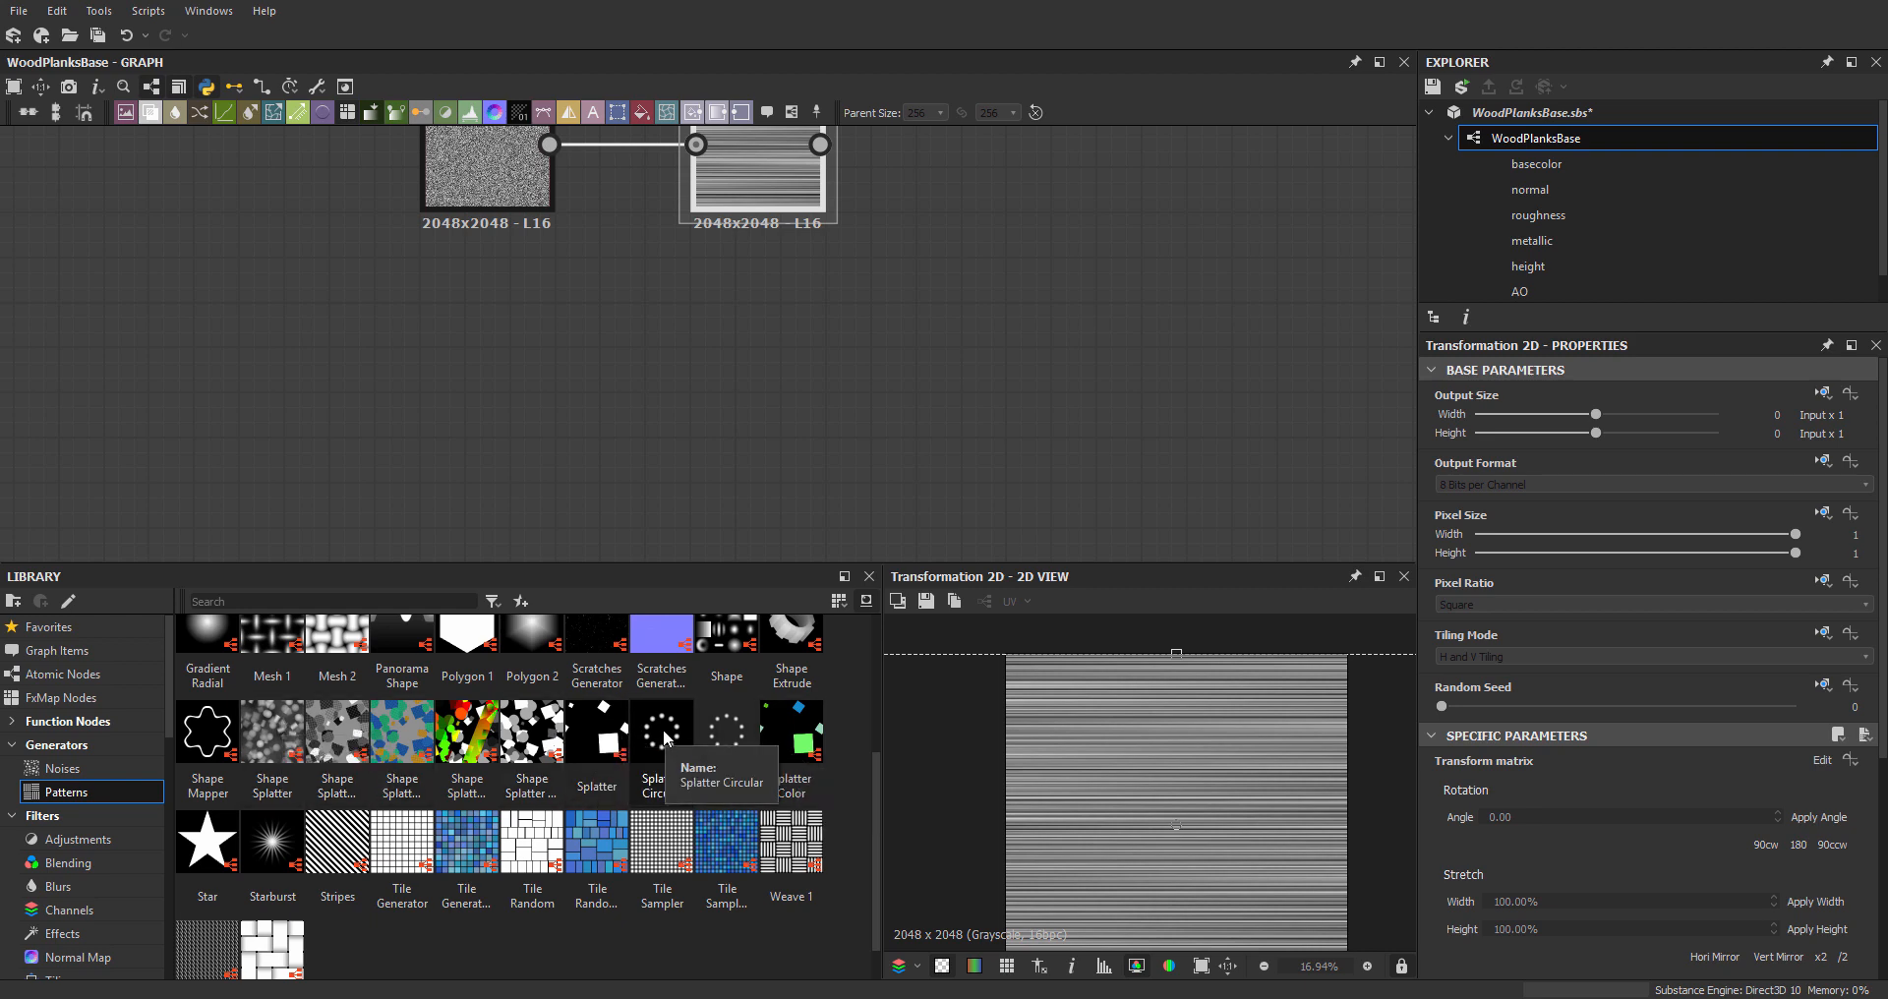
left_click_drag(666, 772, 784, 443)
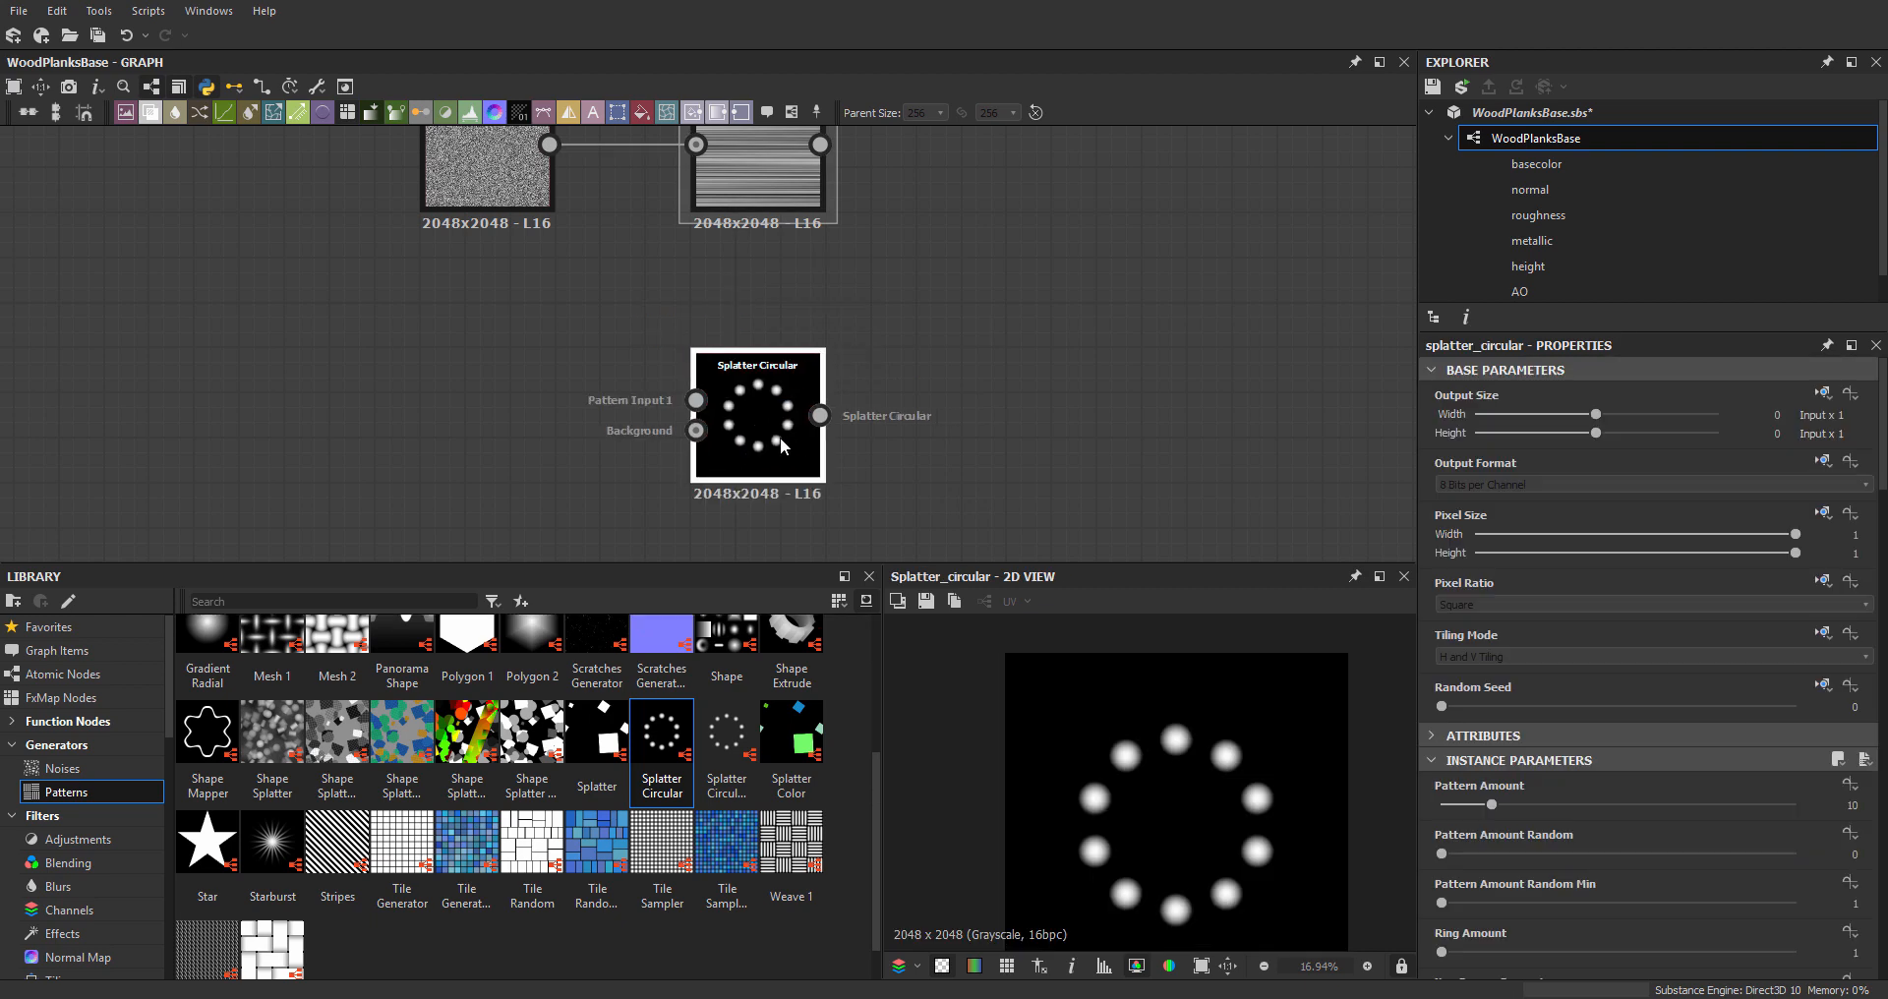
- Set the Splatter Circular pattern shape to Disc and look through the node's other pattern and position parameters
scroll(1442, 793, "down", 7)
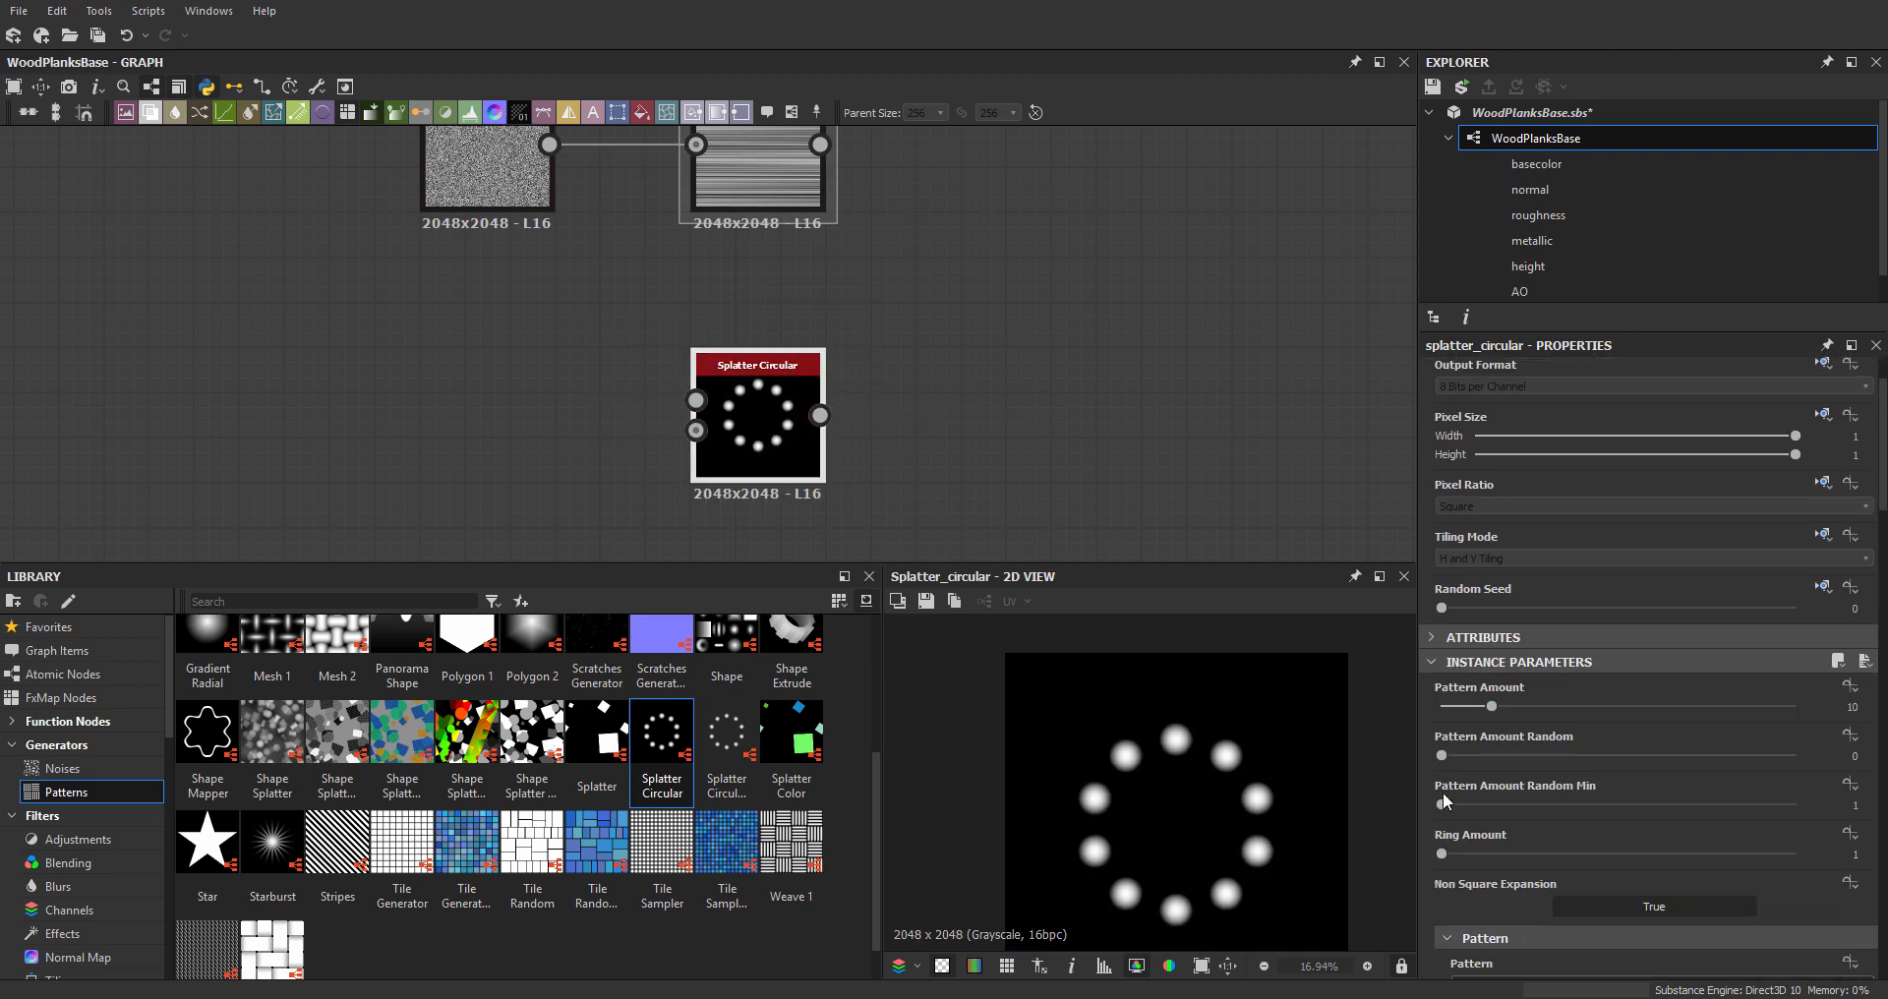
left_click(1530, 747)
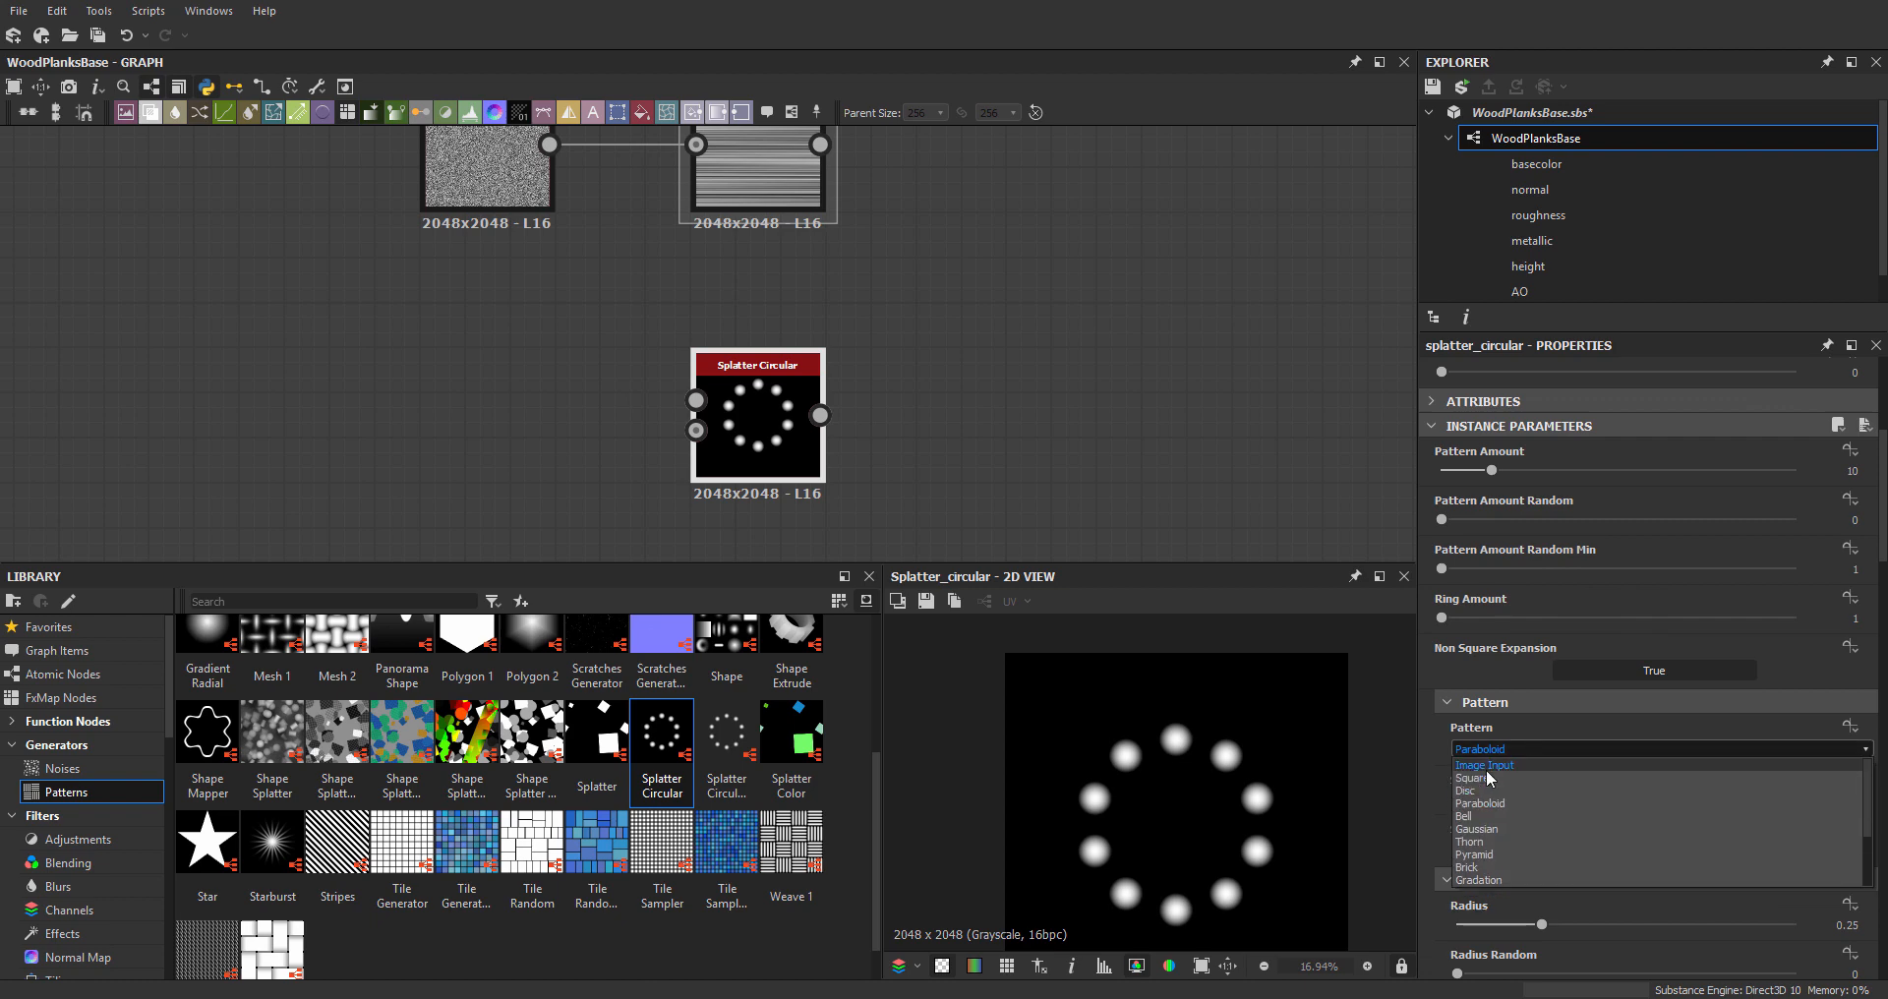
left_click(1466, 791)
scroll(1165, 726, "up", 4)
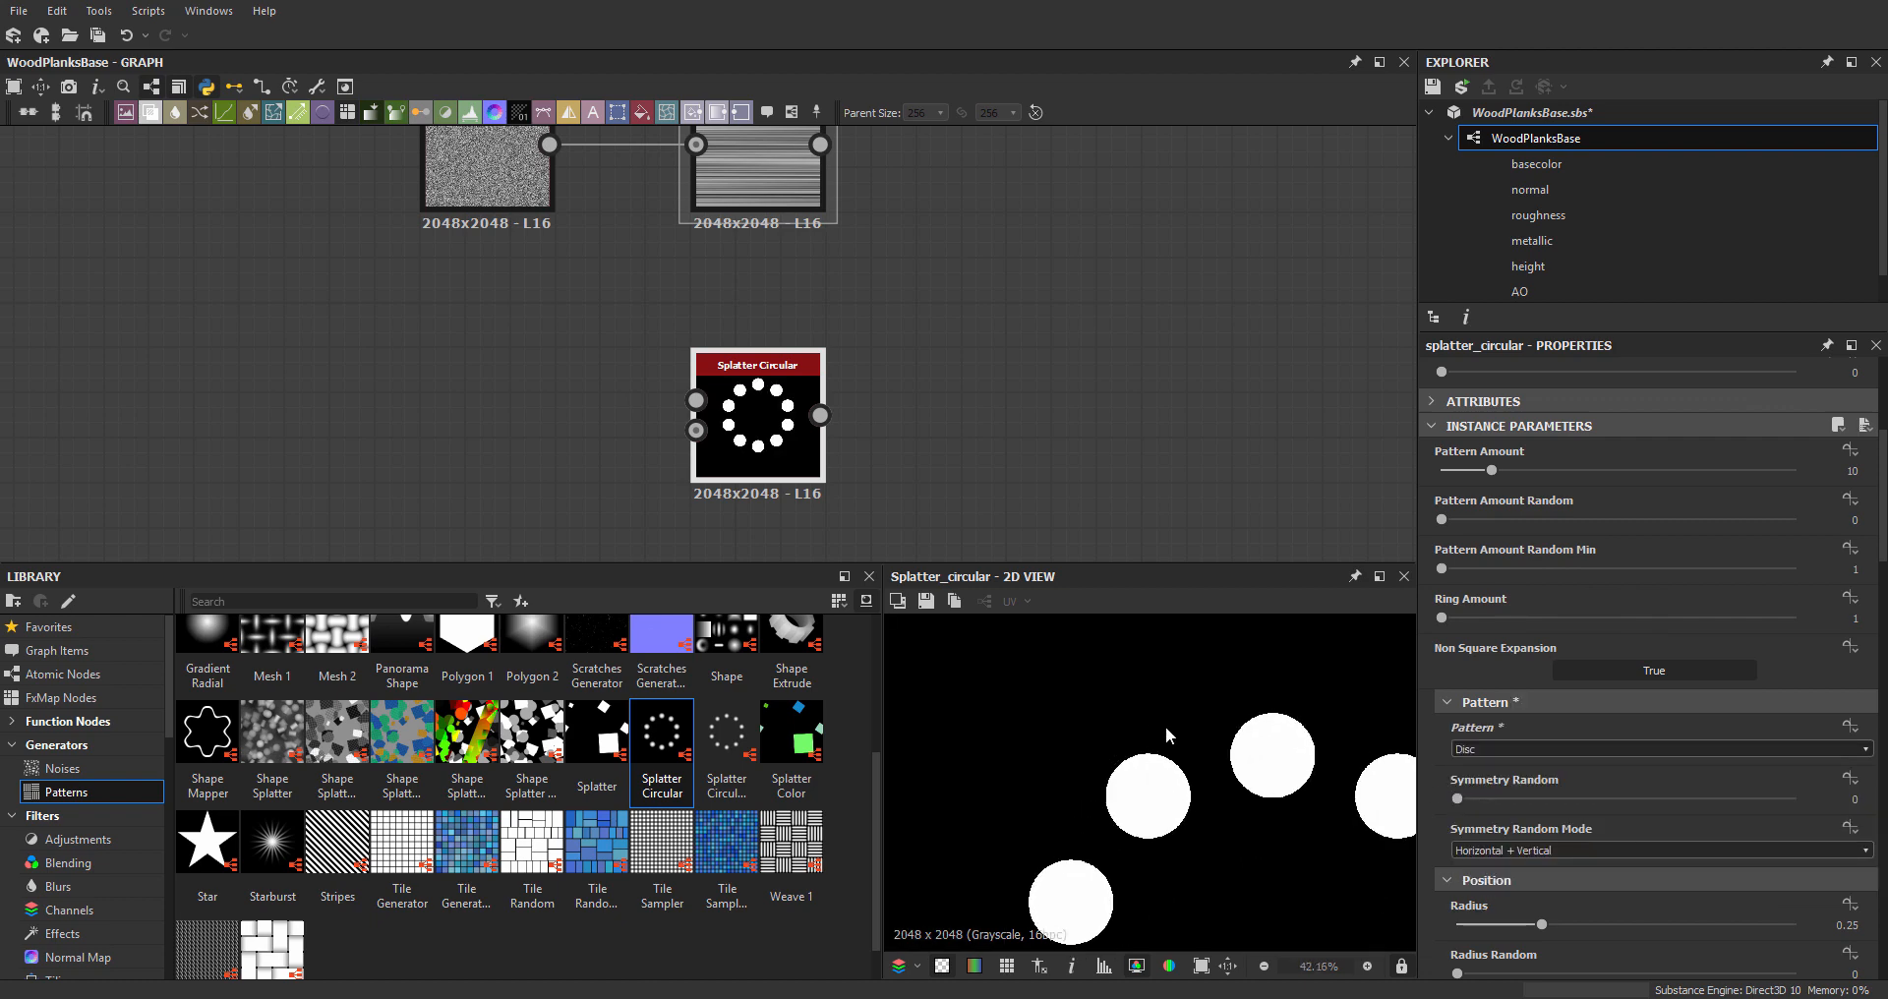
middle_click_drag(1165, 725, 1077, 739)
left_click(1513, 746)
left_click(1513, 750)
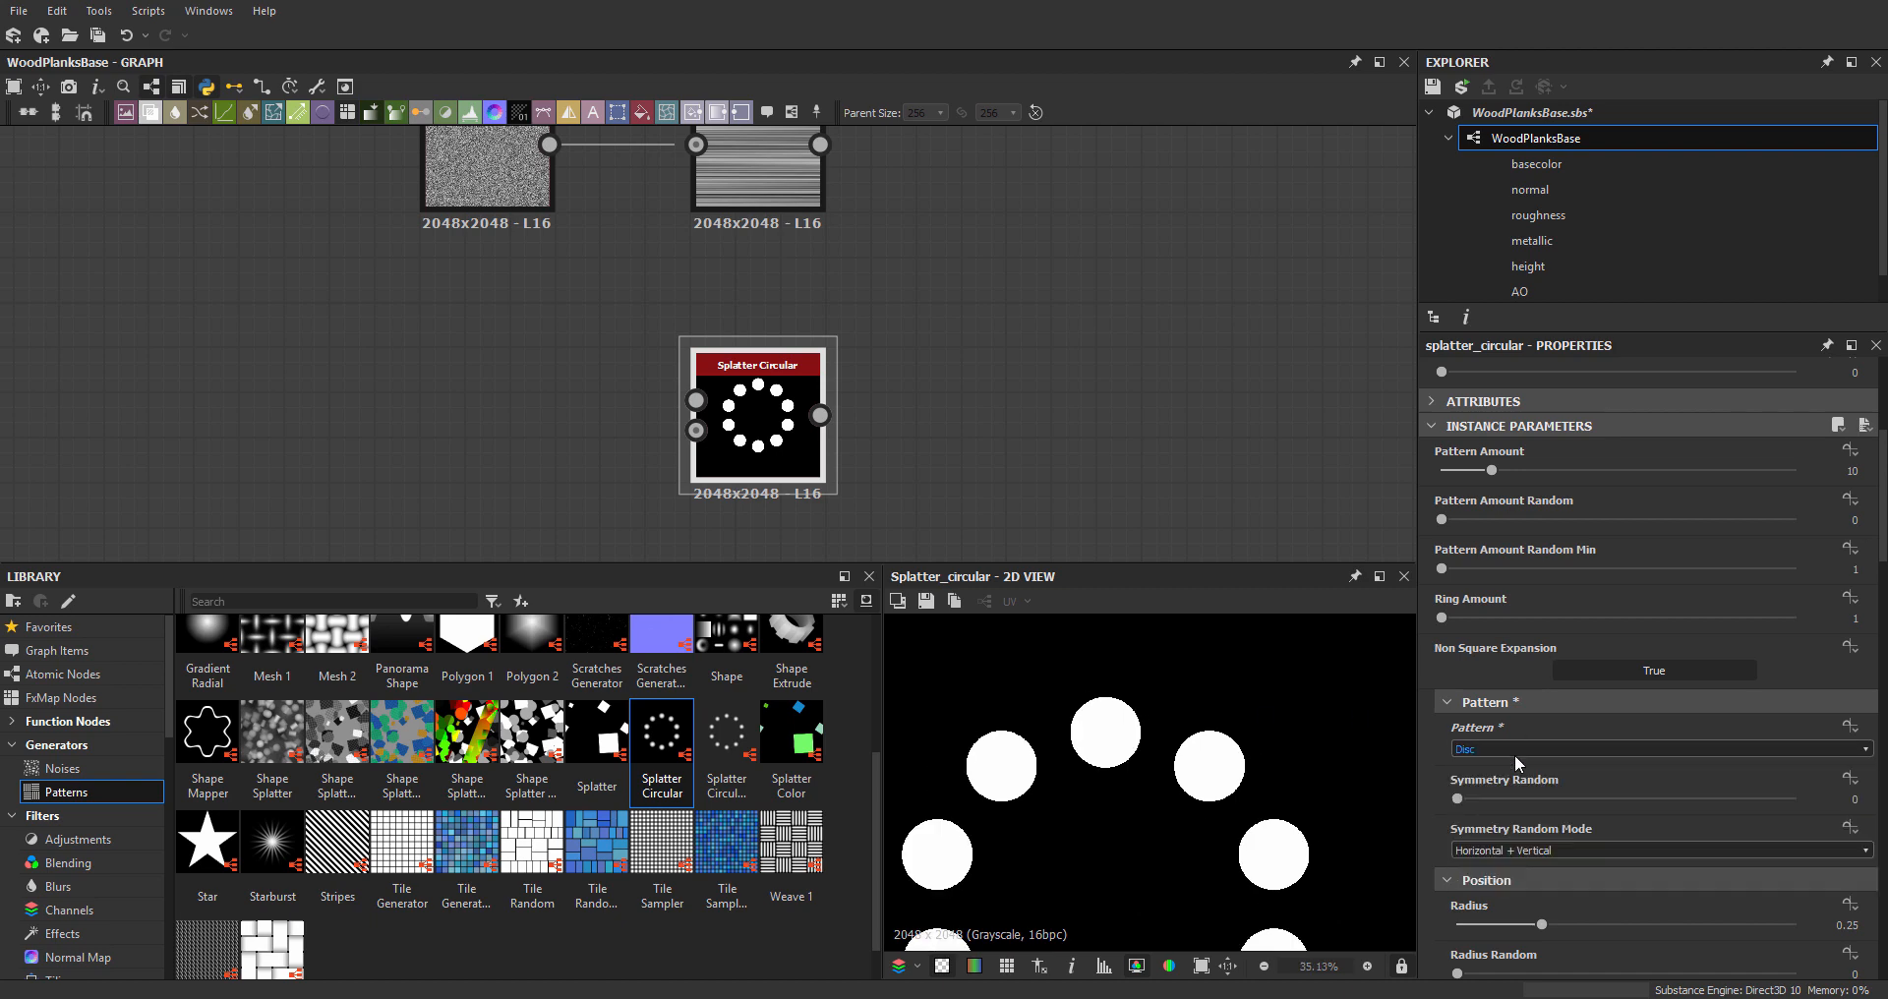
scroll(1512, 751, "up", 1)
scroll(1512, 752, "down", 1)
scroll(1572, 851, "down", 8)
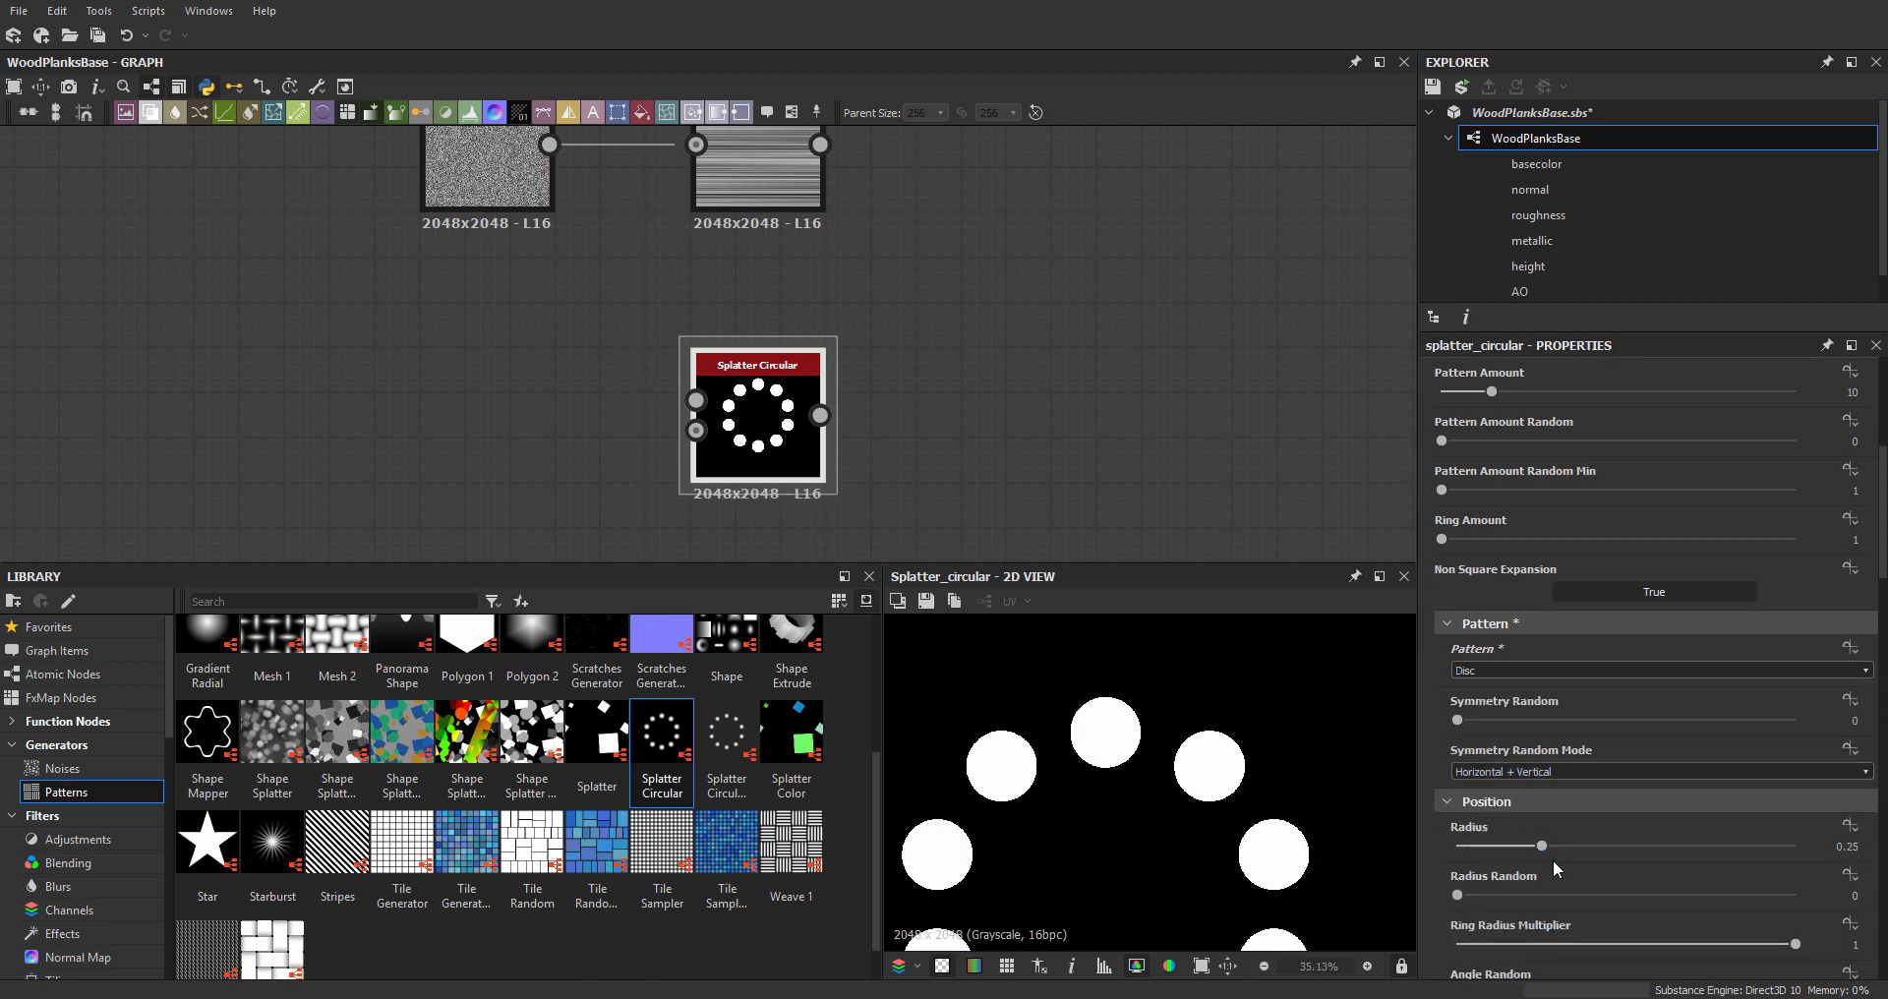
scroll(1554, 832, "up", 5)
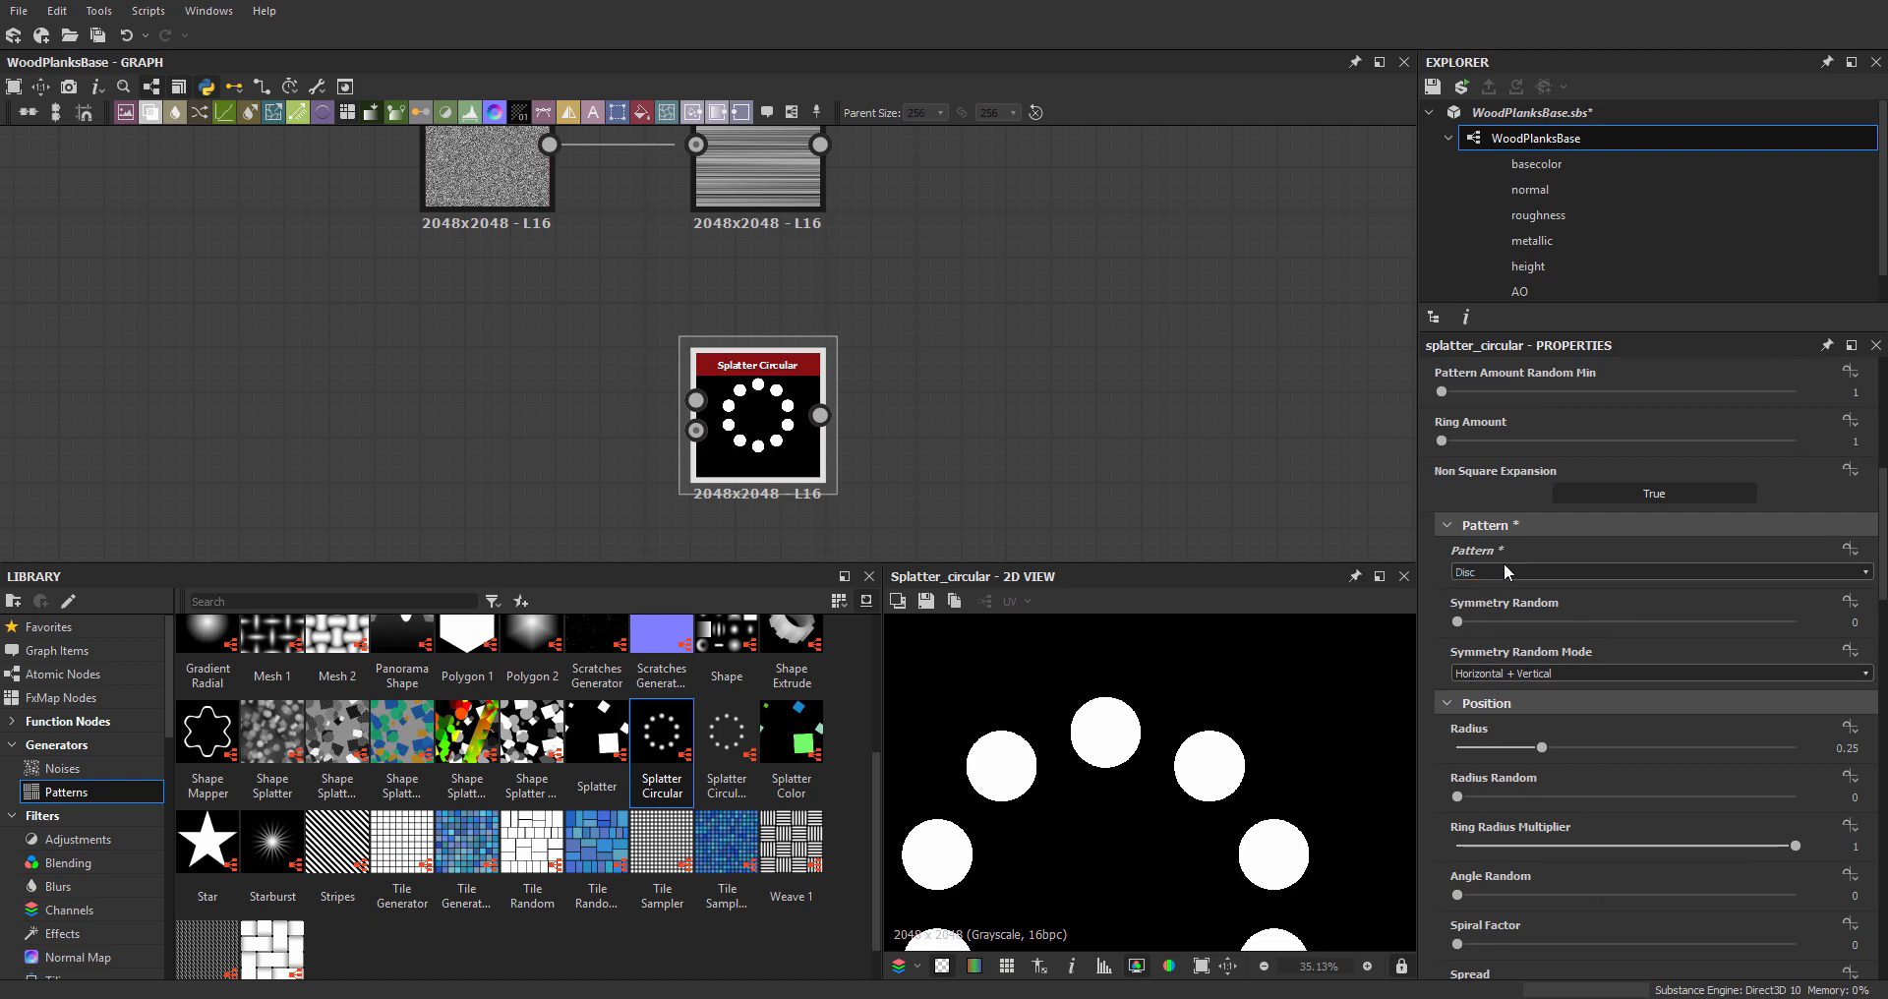
- Try alternative pattern shapes such as Paraboloid and Gradation on the Splatter Circular node, and return the pattern to Disc
left_click(1510, 572)
left_click(1509, 572)
scroll(1509, 572, "down", 1)
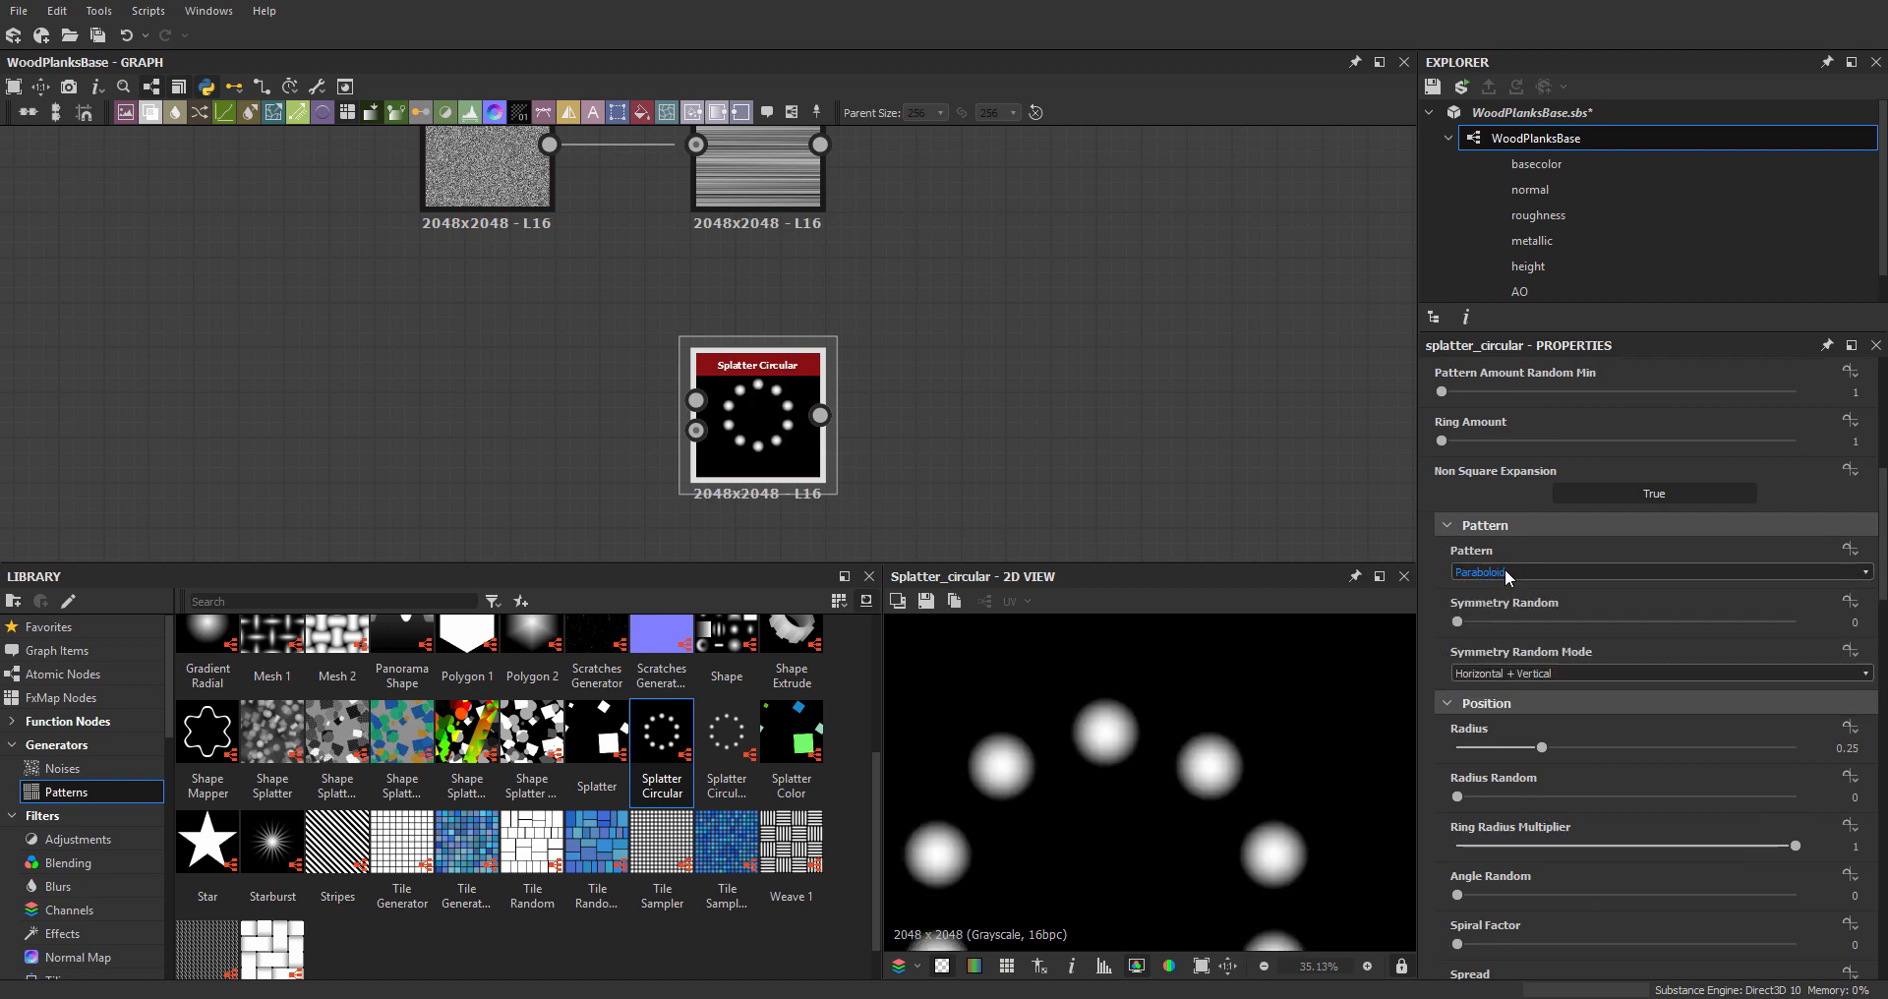
scroll(1510, 572, "down", 1)
scroll(1510, 578, "down", 4)
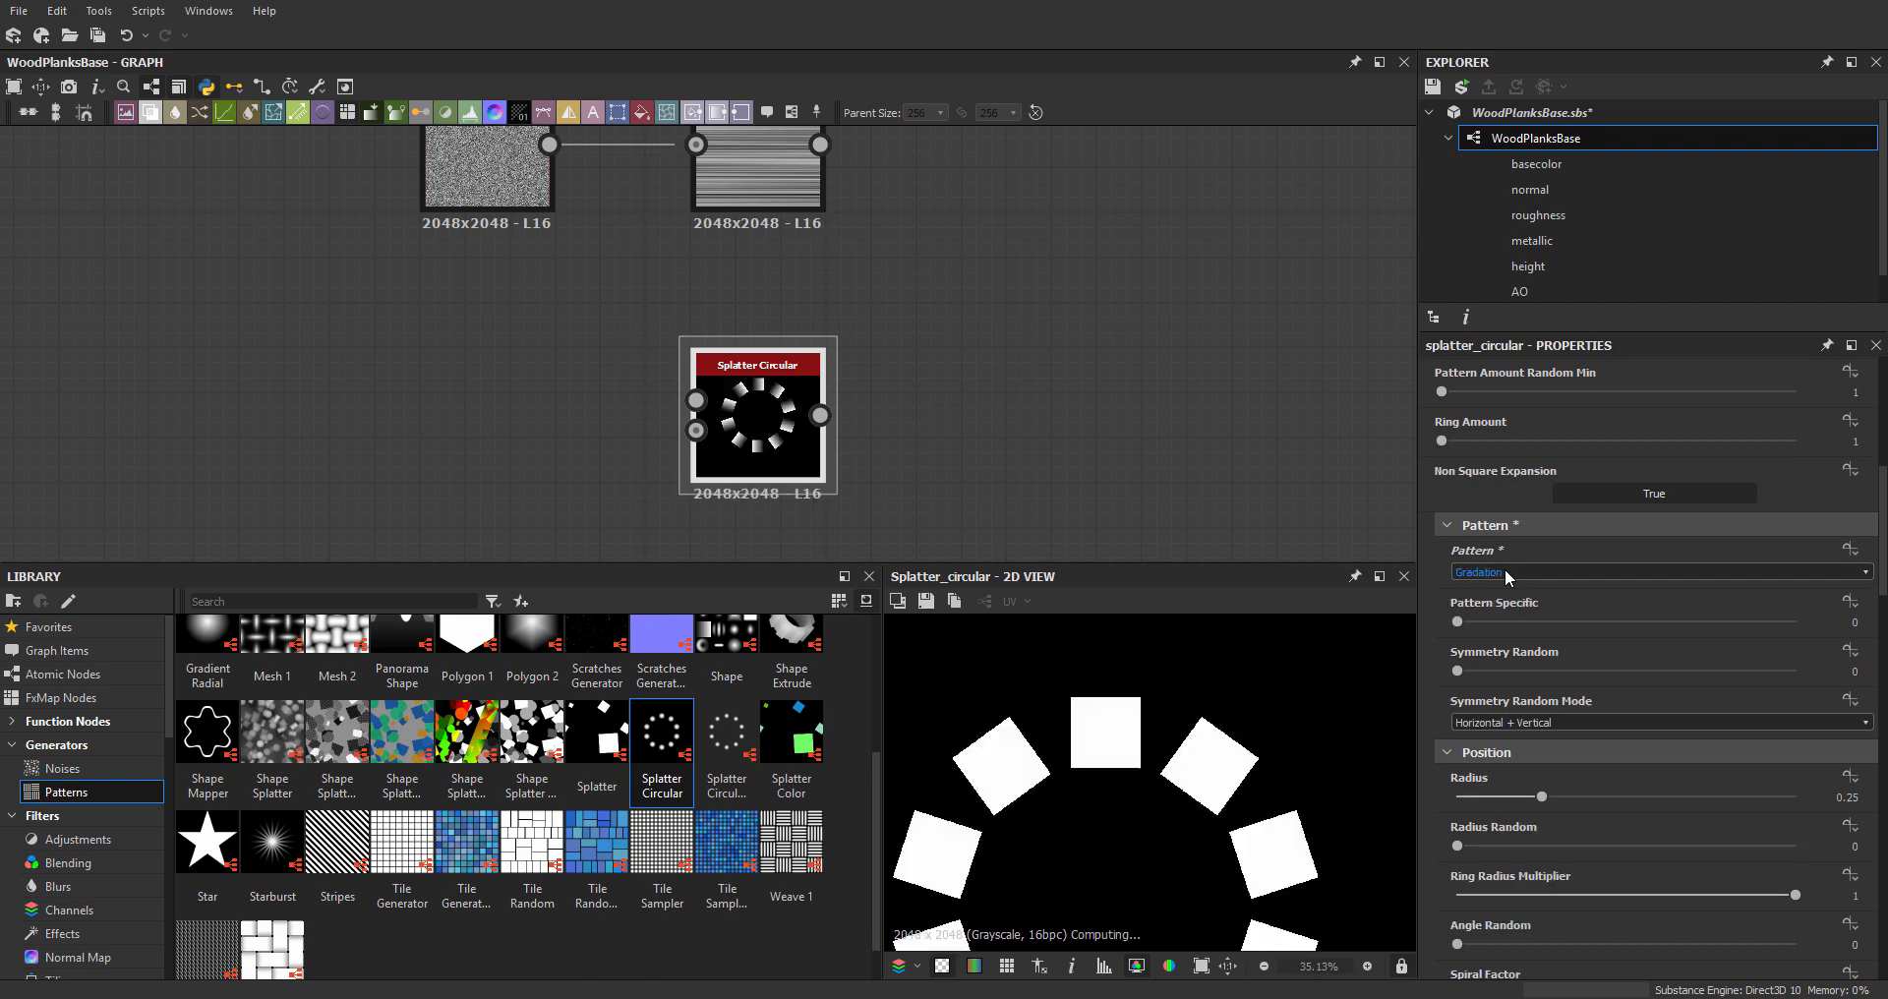
scroll(1510, 577, "up", 8)
scroll(1509, 572, "down", 2)
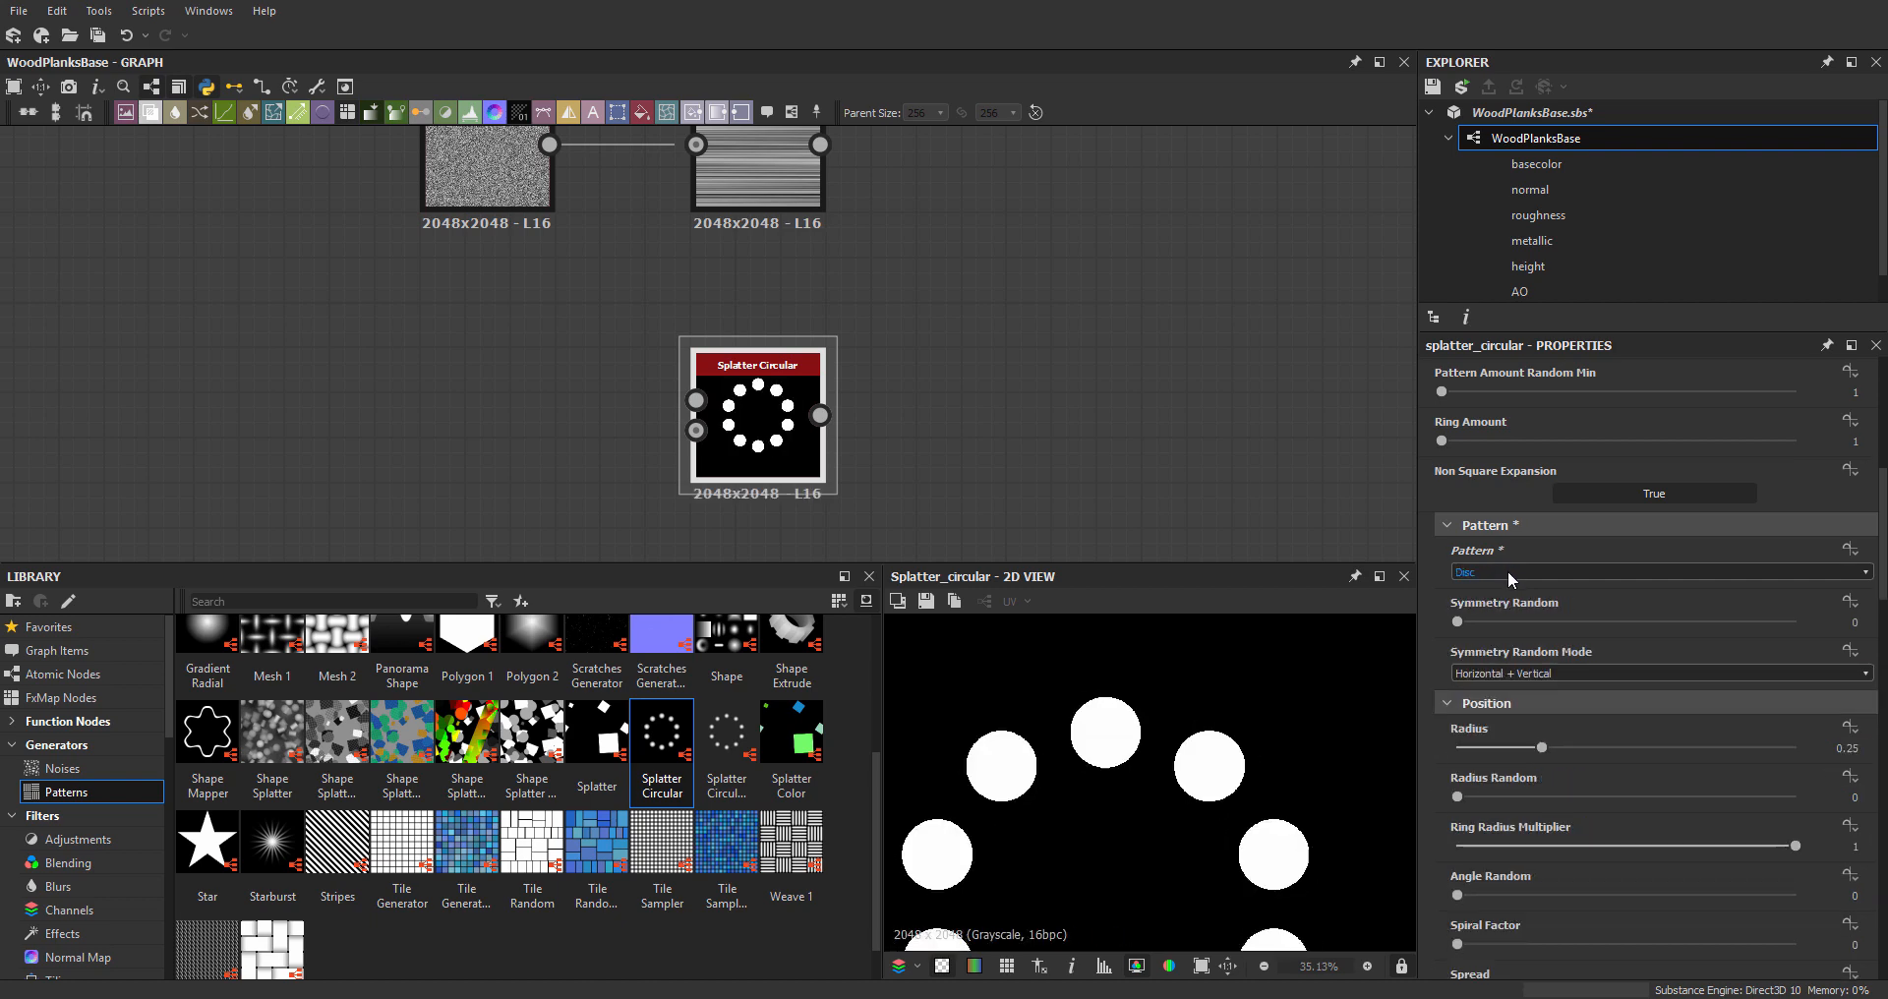
- Set the Splatter Circular pattern amount to 19 and leave its pattern amount random at 0
middle_click_drag(1101, 749, 1143, 785)
scroll(1296, 763, "down", 1)
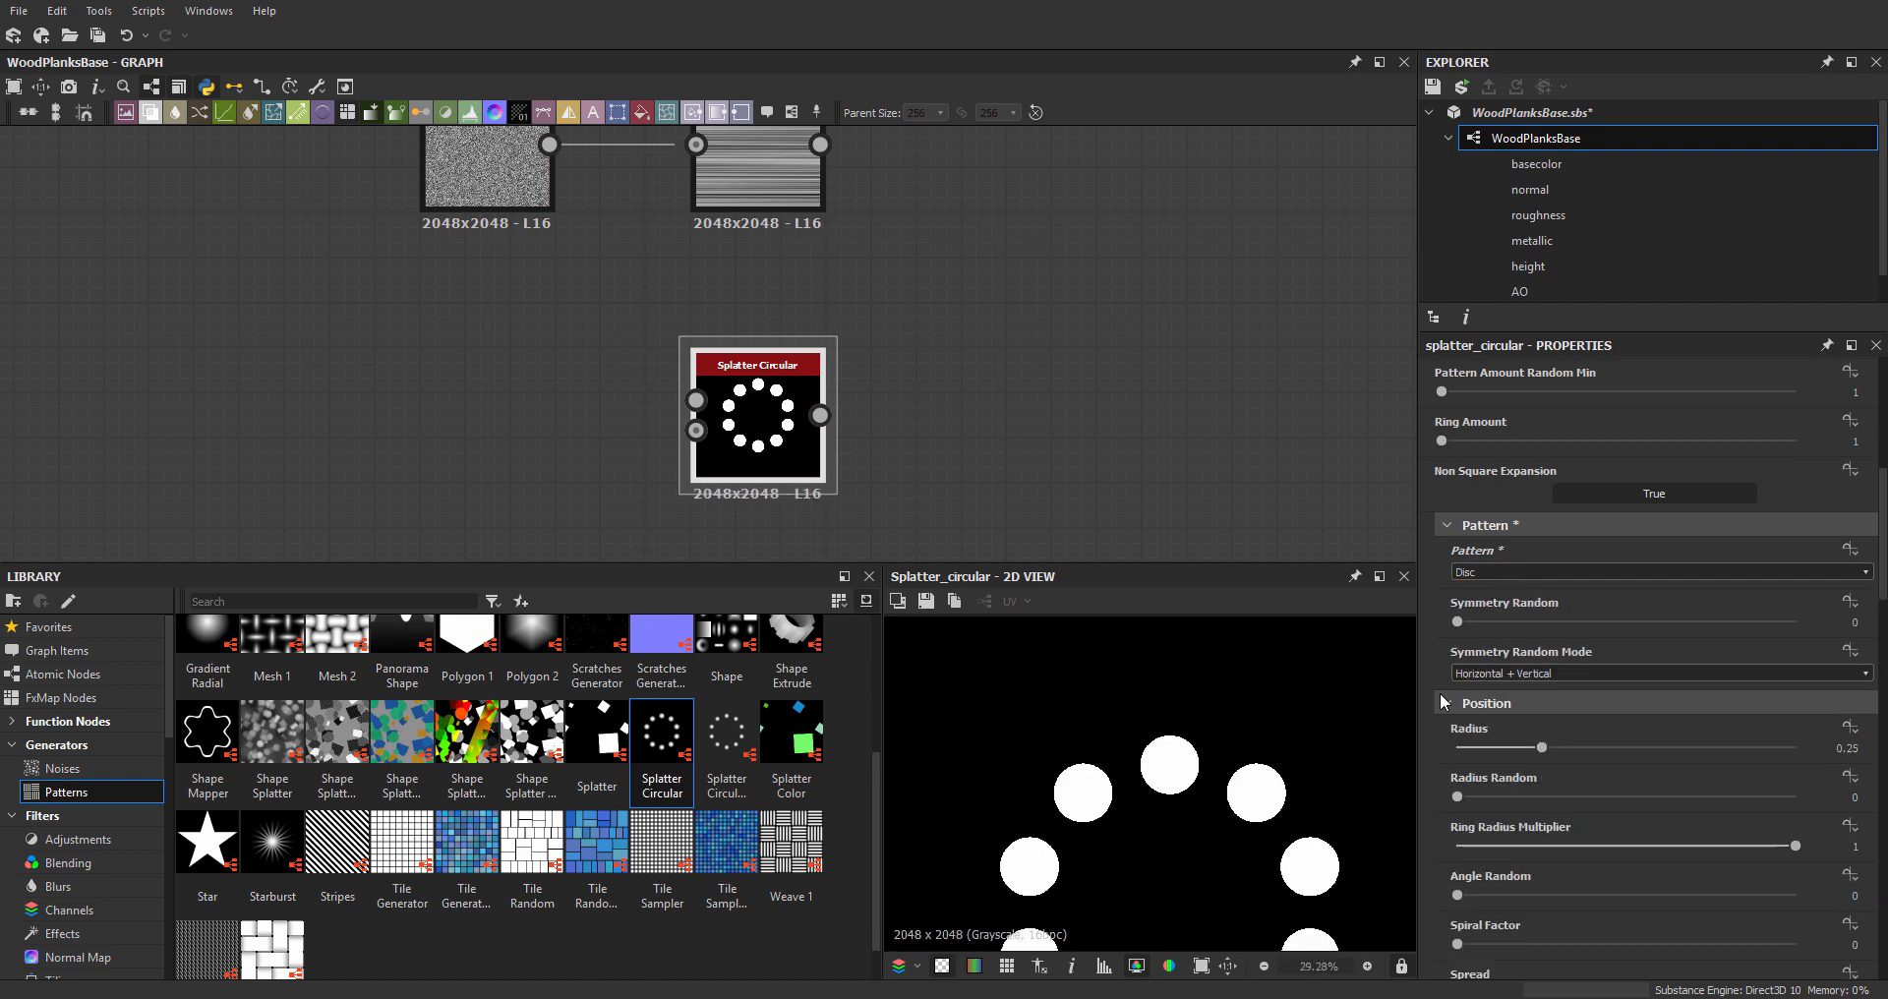
scroll(1432, 618, "up", 5)
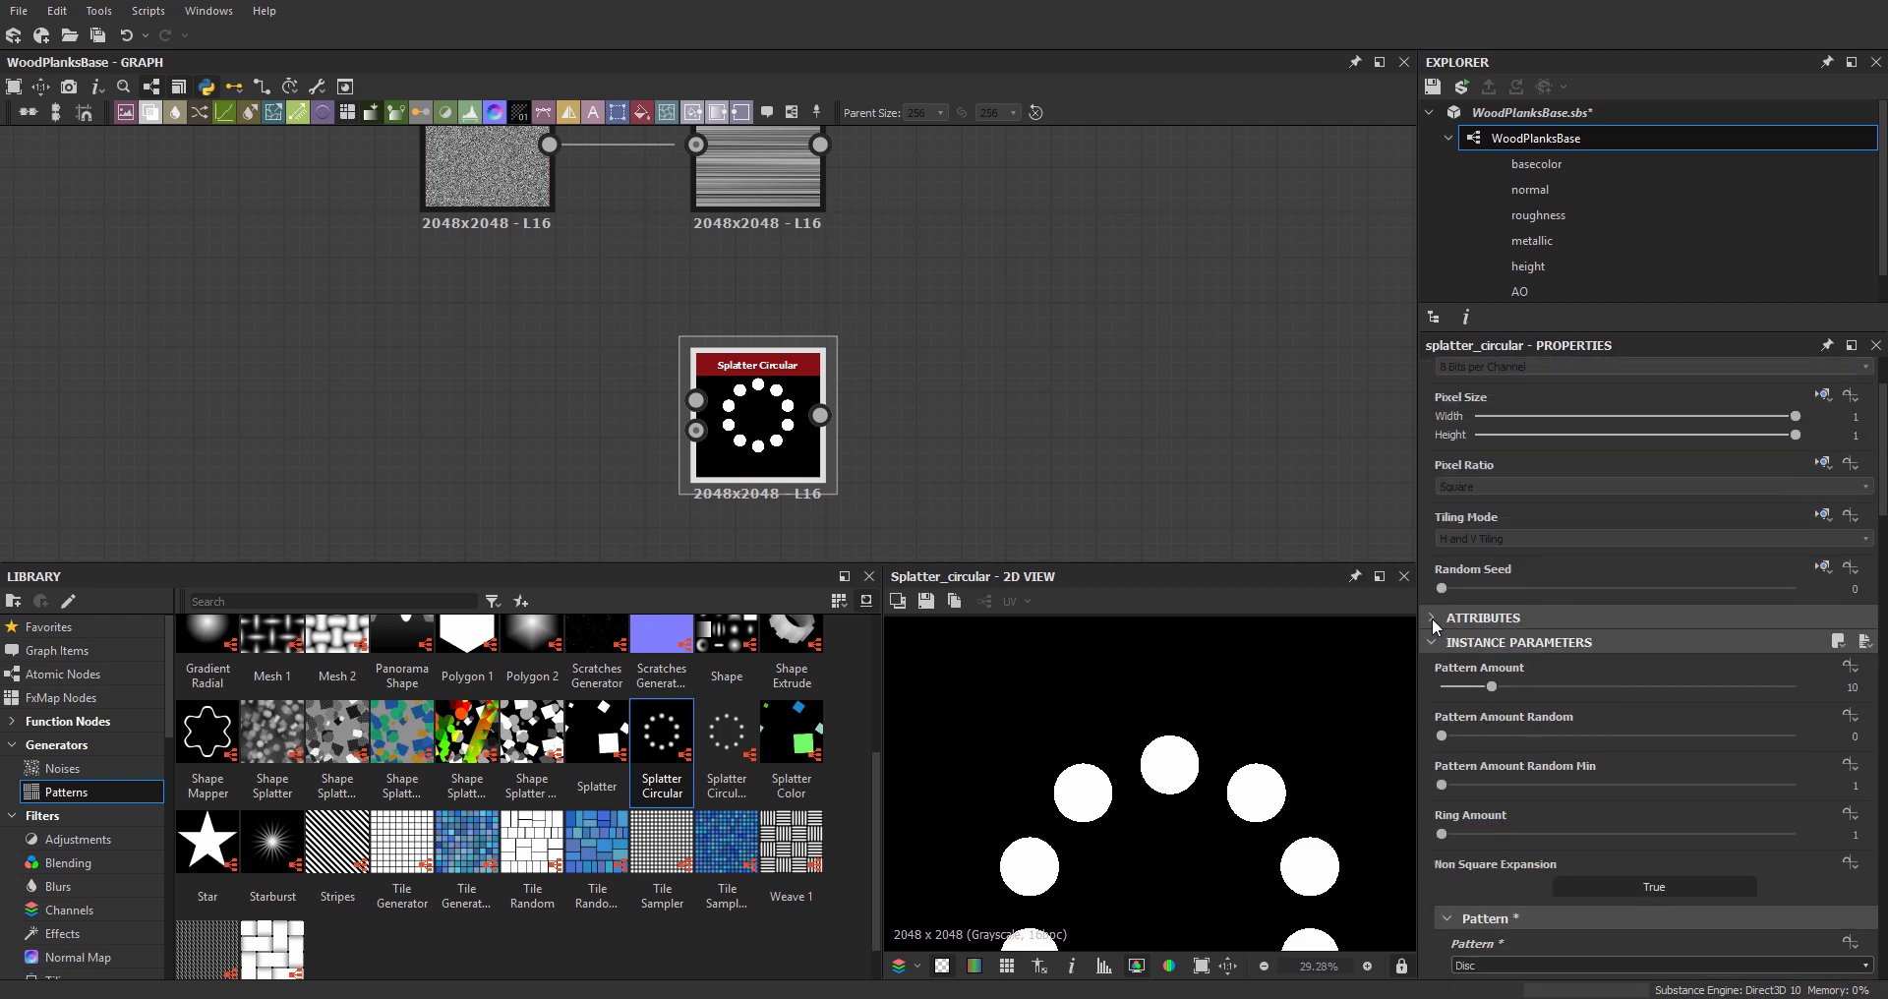
scroll(1432, 618, "down", 2)
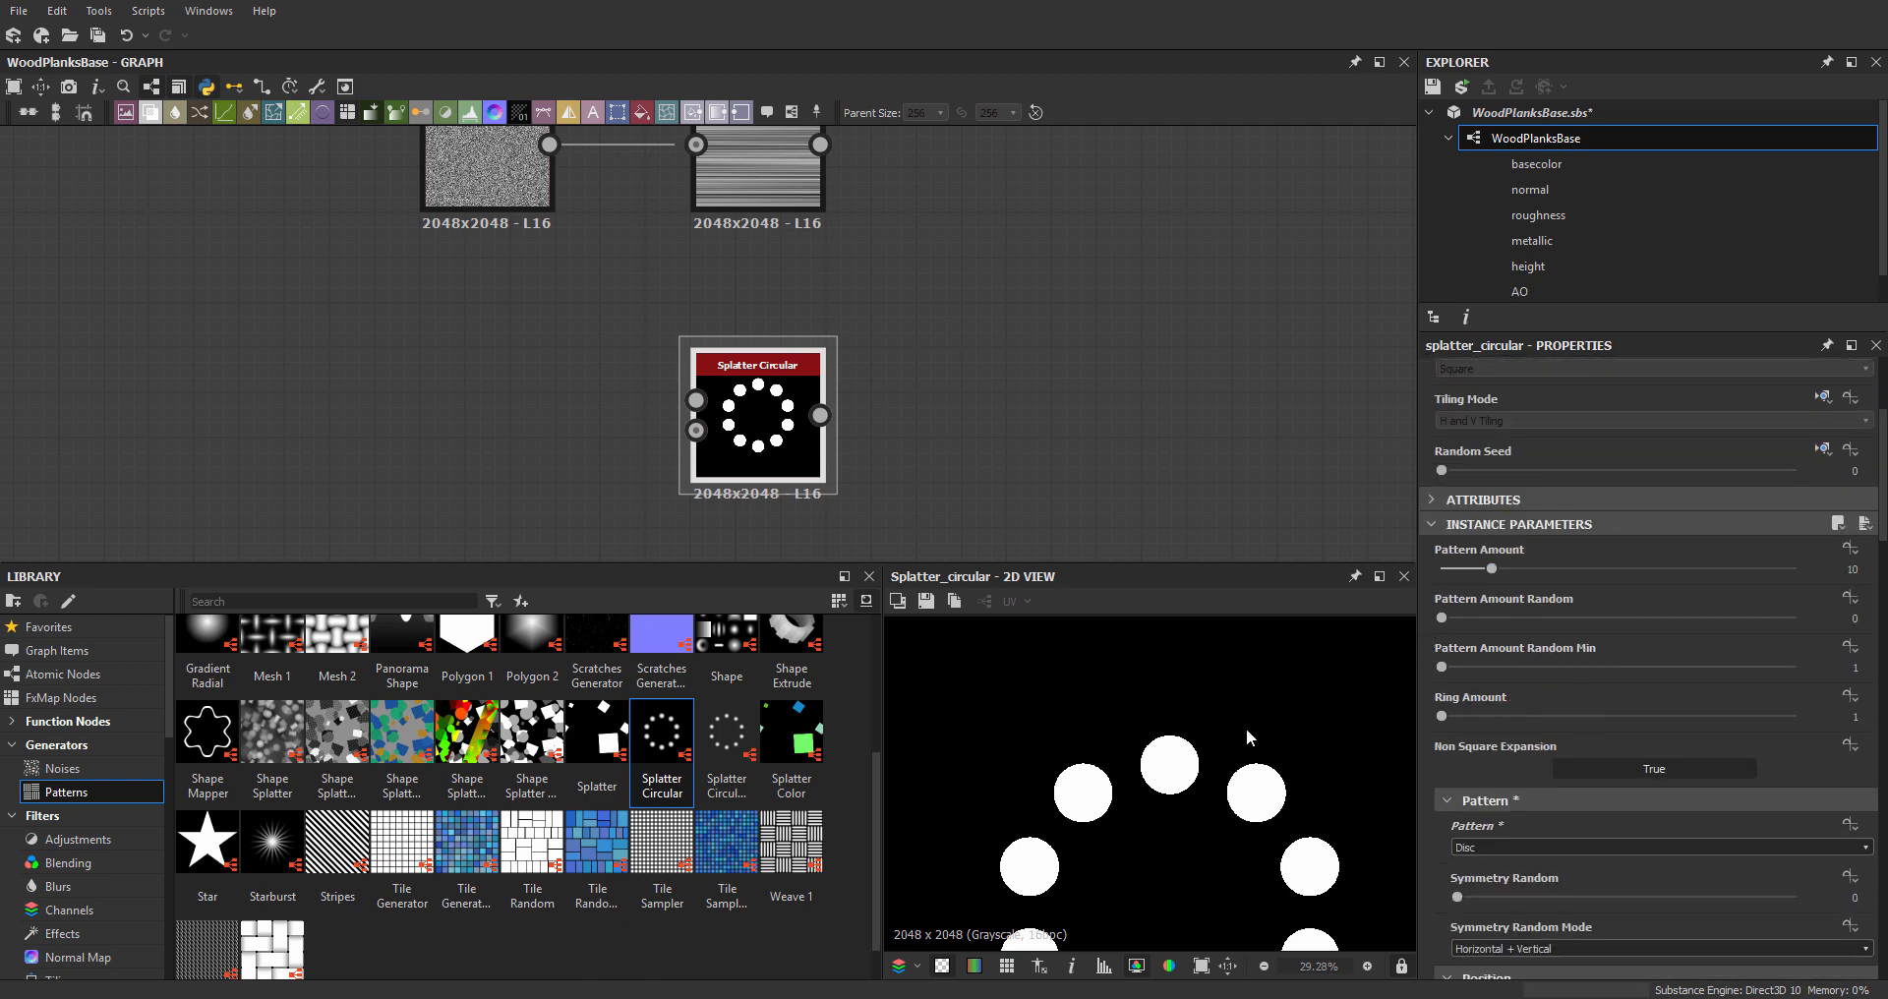
scroll(1247, 738, "down", 3)
left_click_drag(1492, 569, 1540, 577)
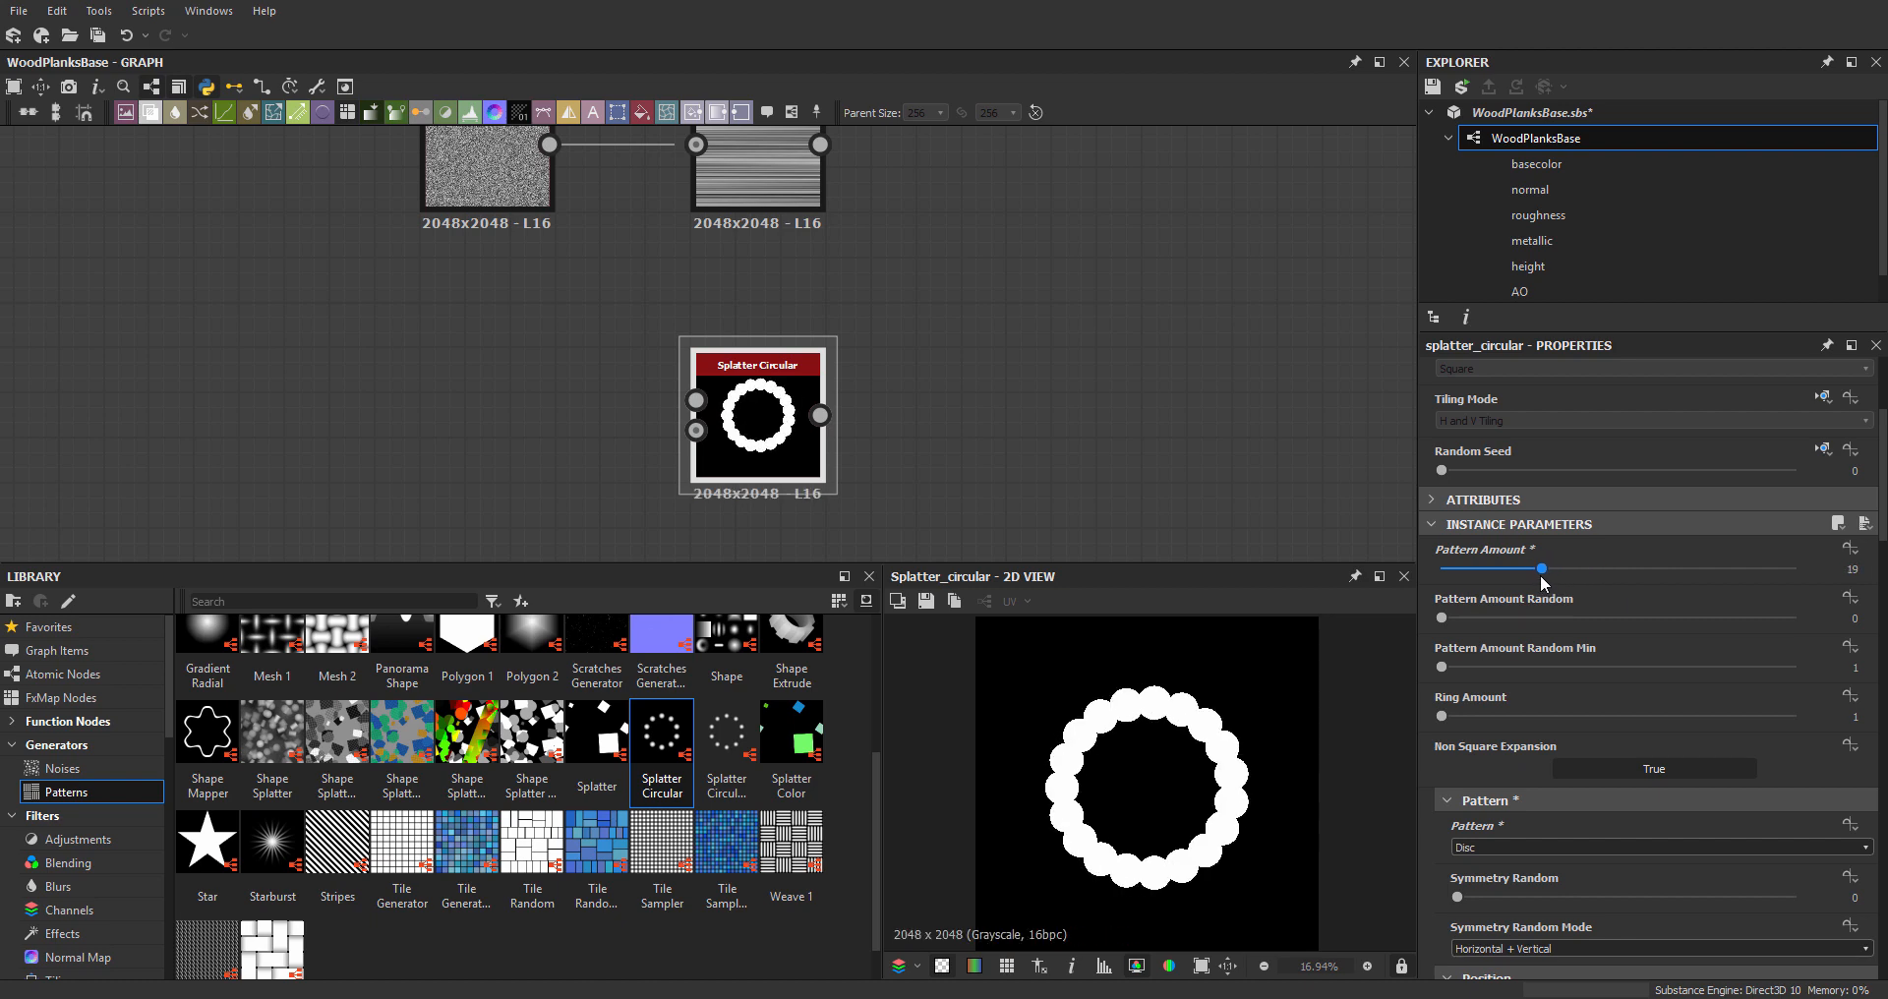
left_click_drag(1448, 617, 1377, 647)
- Scatter the Splatter Circular discs by setting Radius to 0.9, Radius Random to 0.7 and Angle Random to 1
scroll(1426, 669, "down", 3)
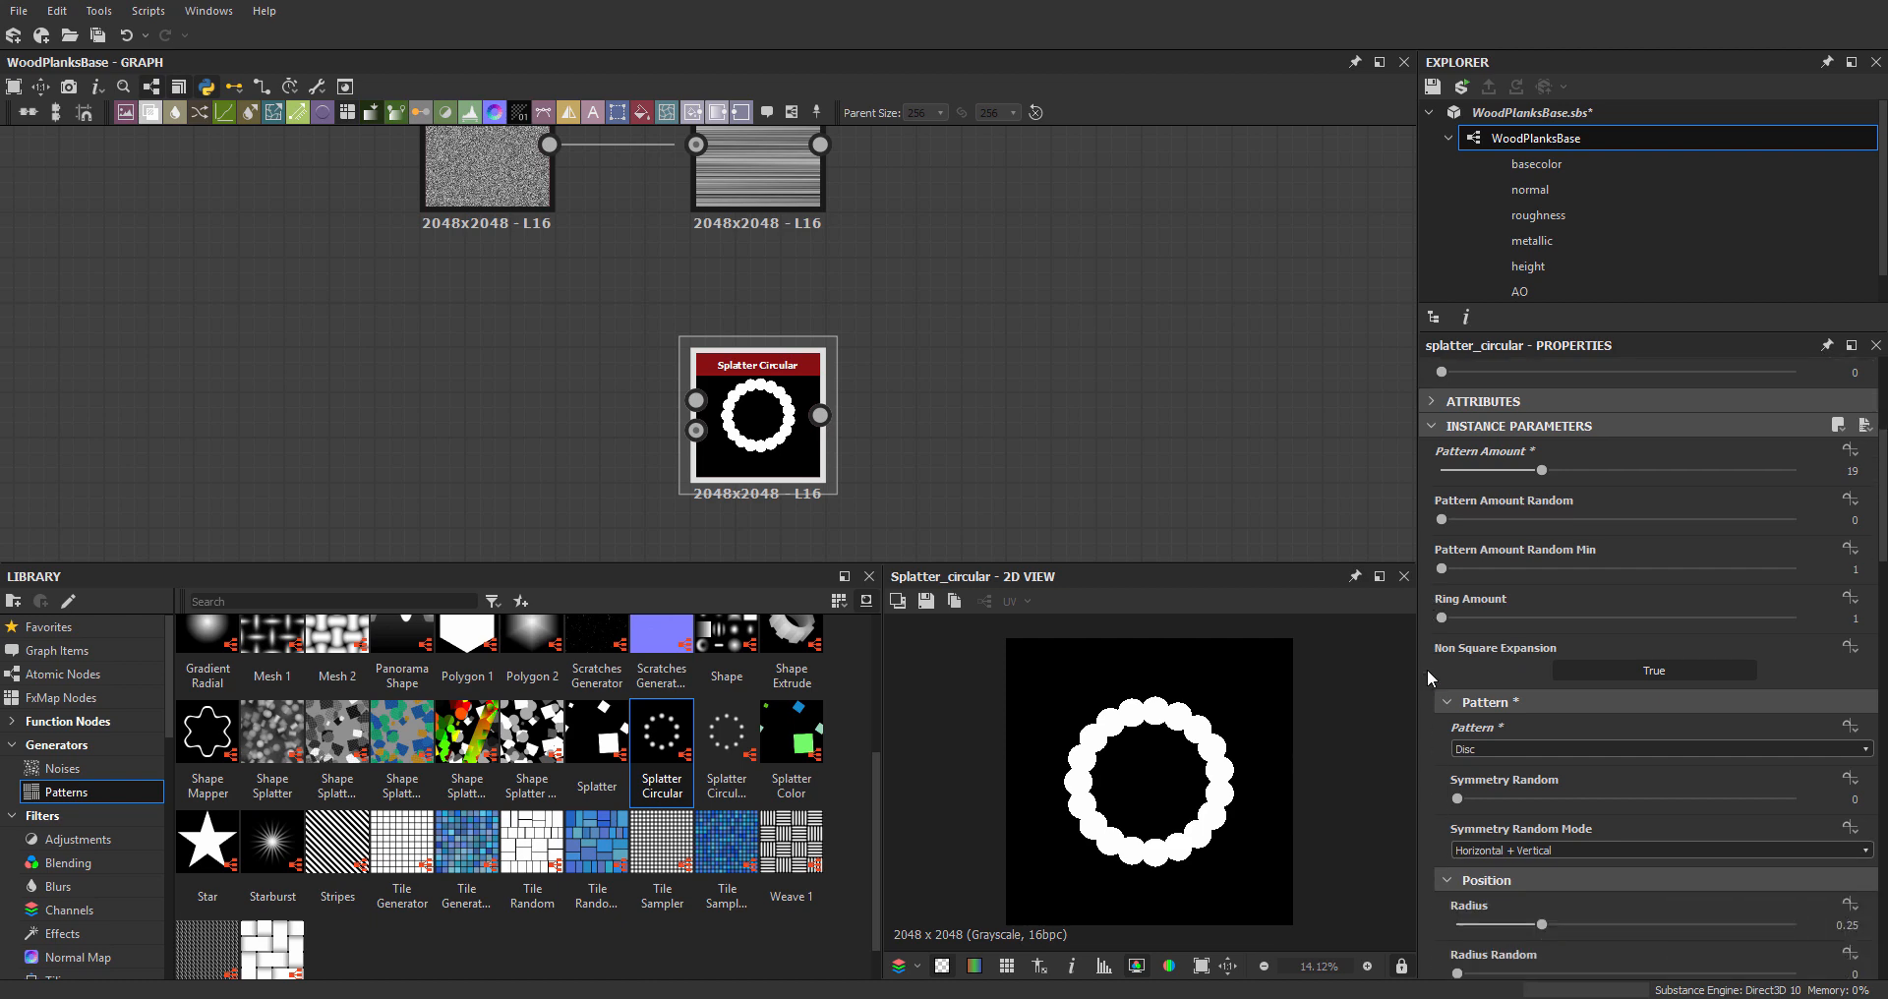
scroll(1435, 737, "down", 5)
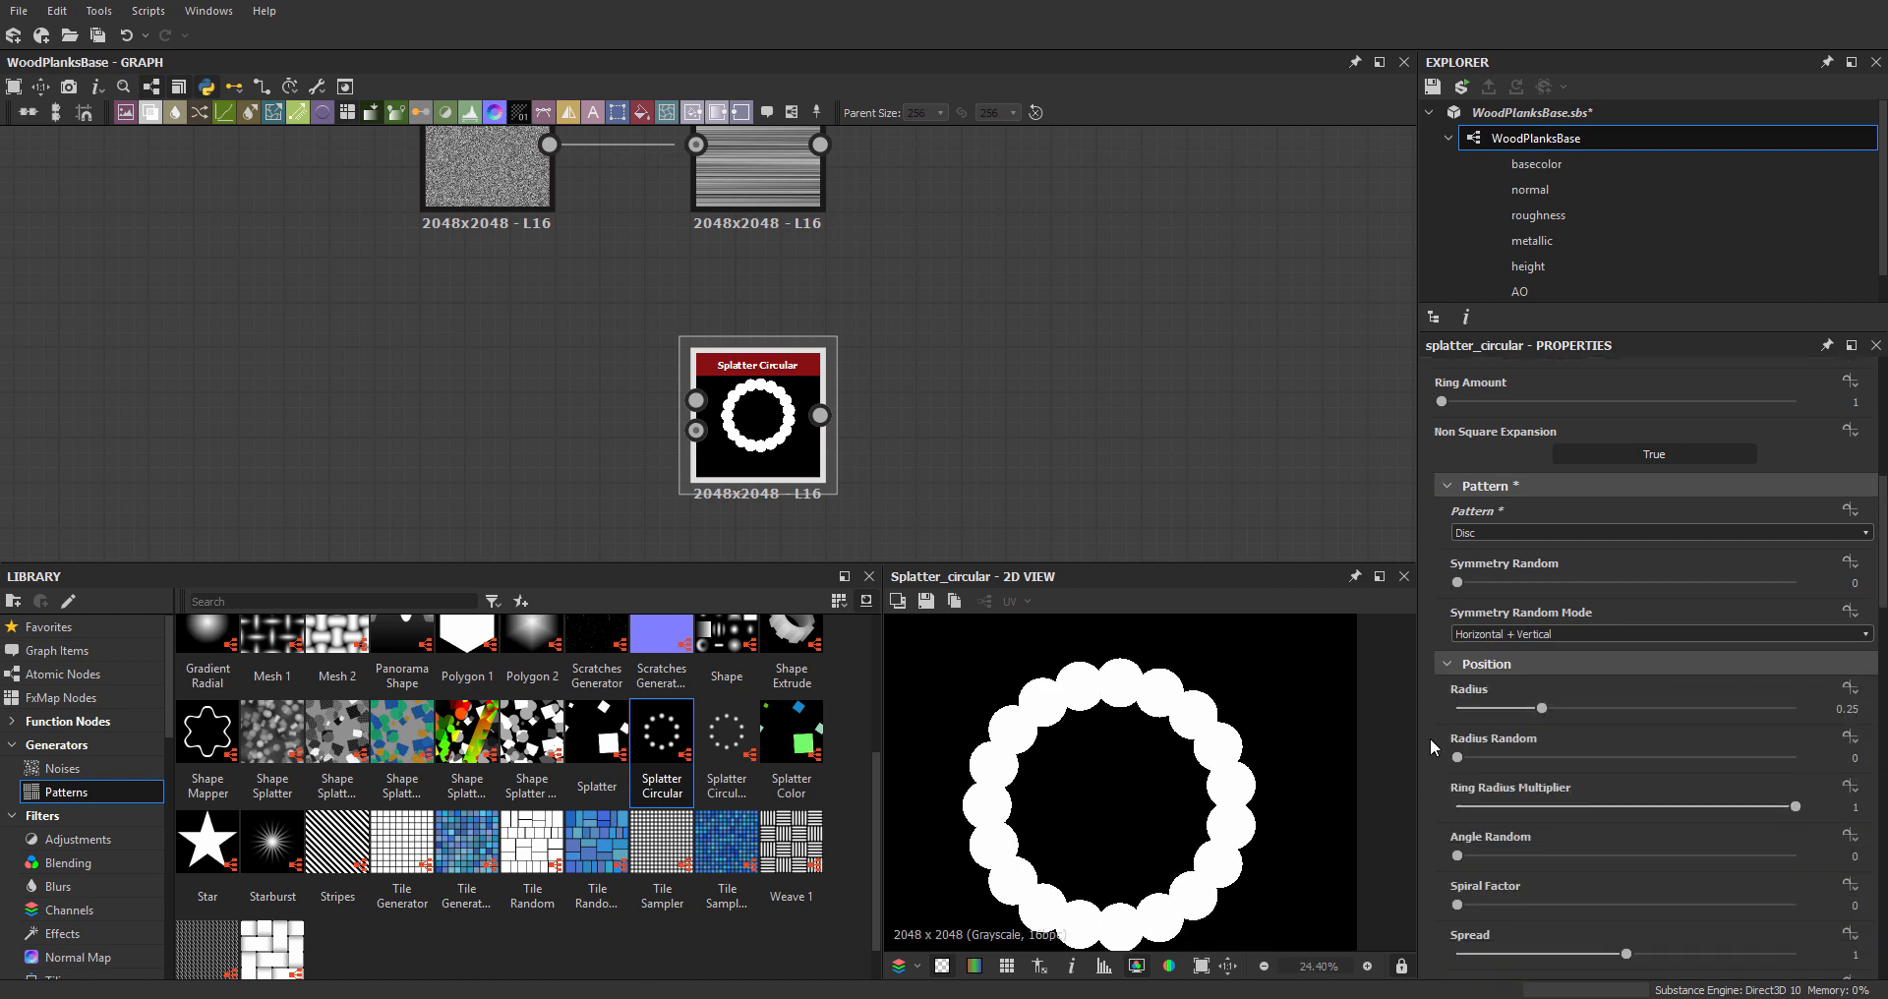
left_click_drag(1541, 610, 1755, 627)
left_click_drag(1481, 661, 1693, 661)
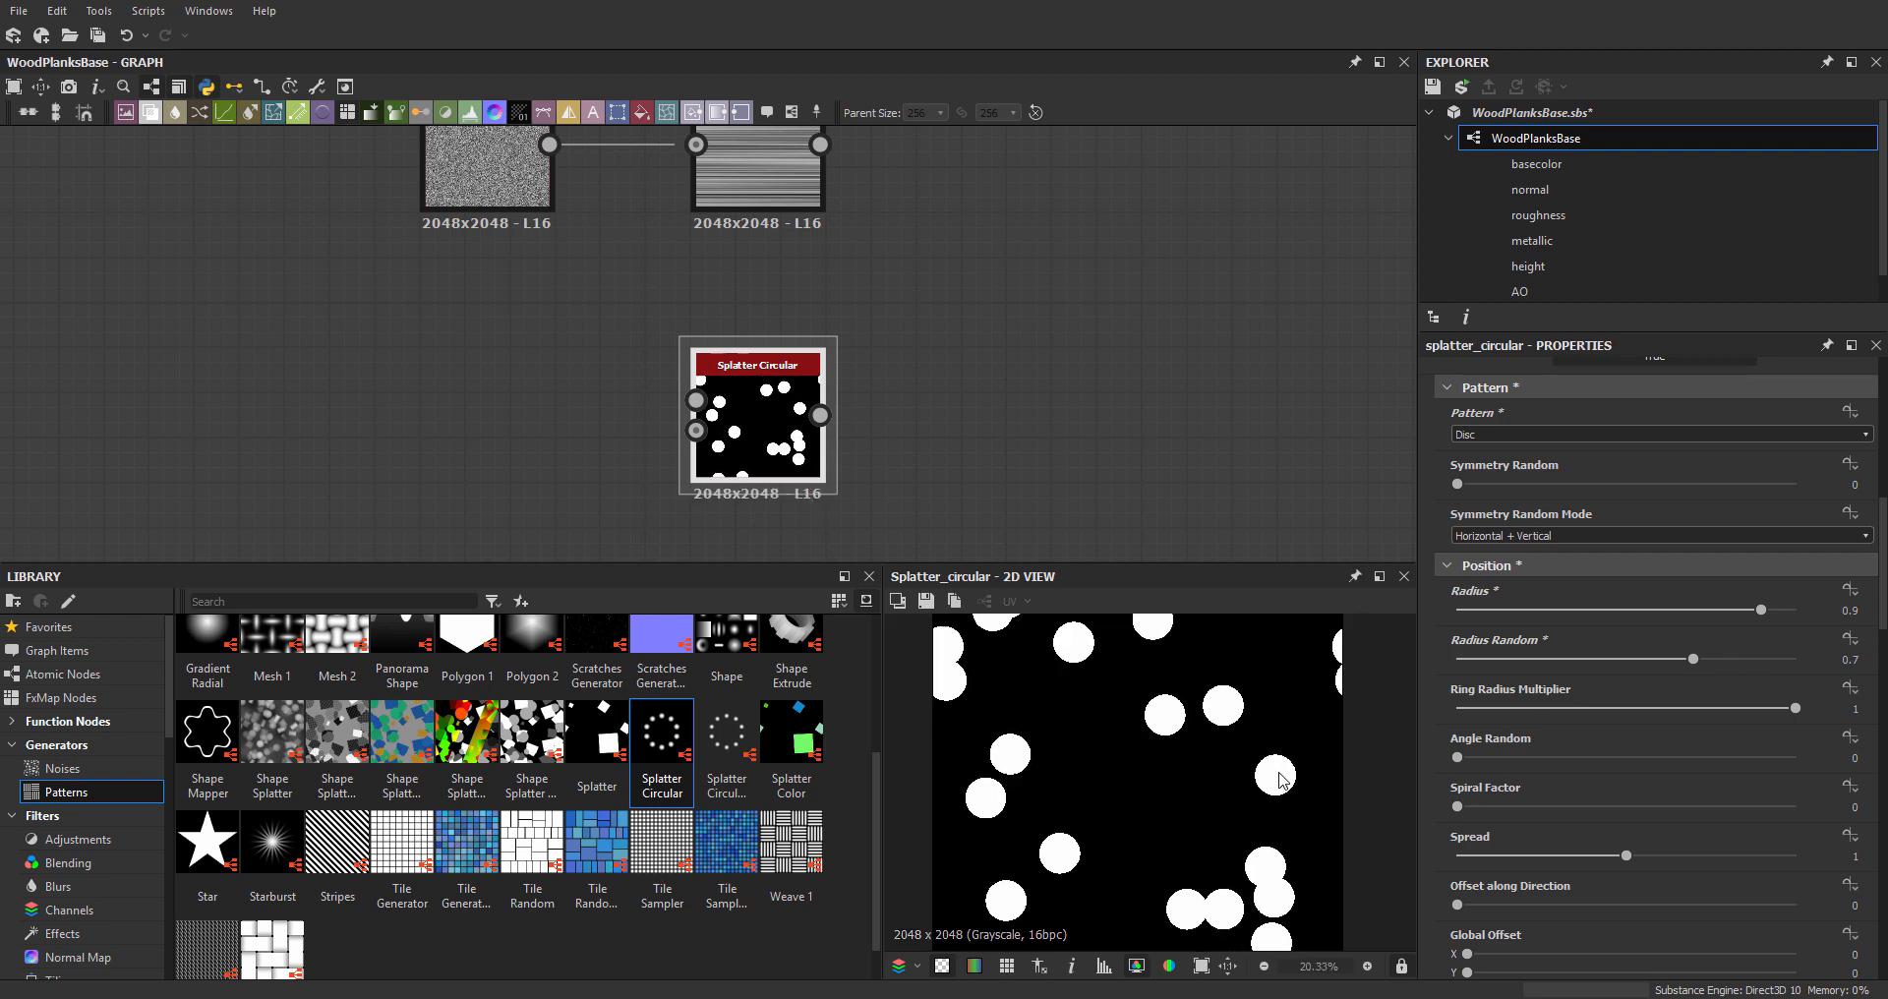
scroll(980, 651, "down", 4)
scroll(1117, 685, "up", 2)
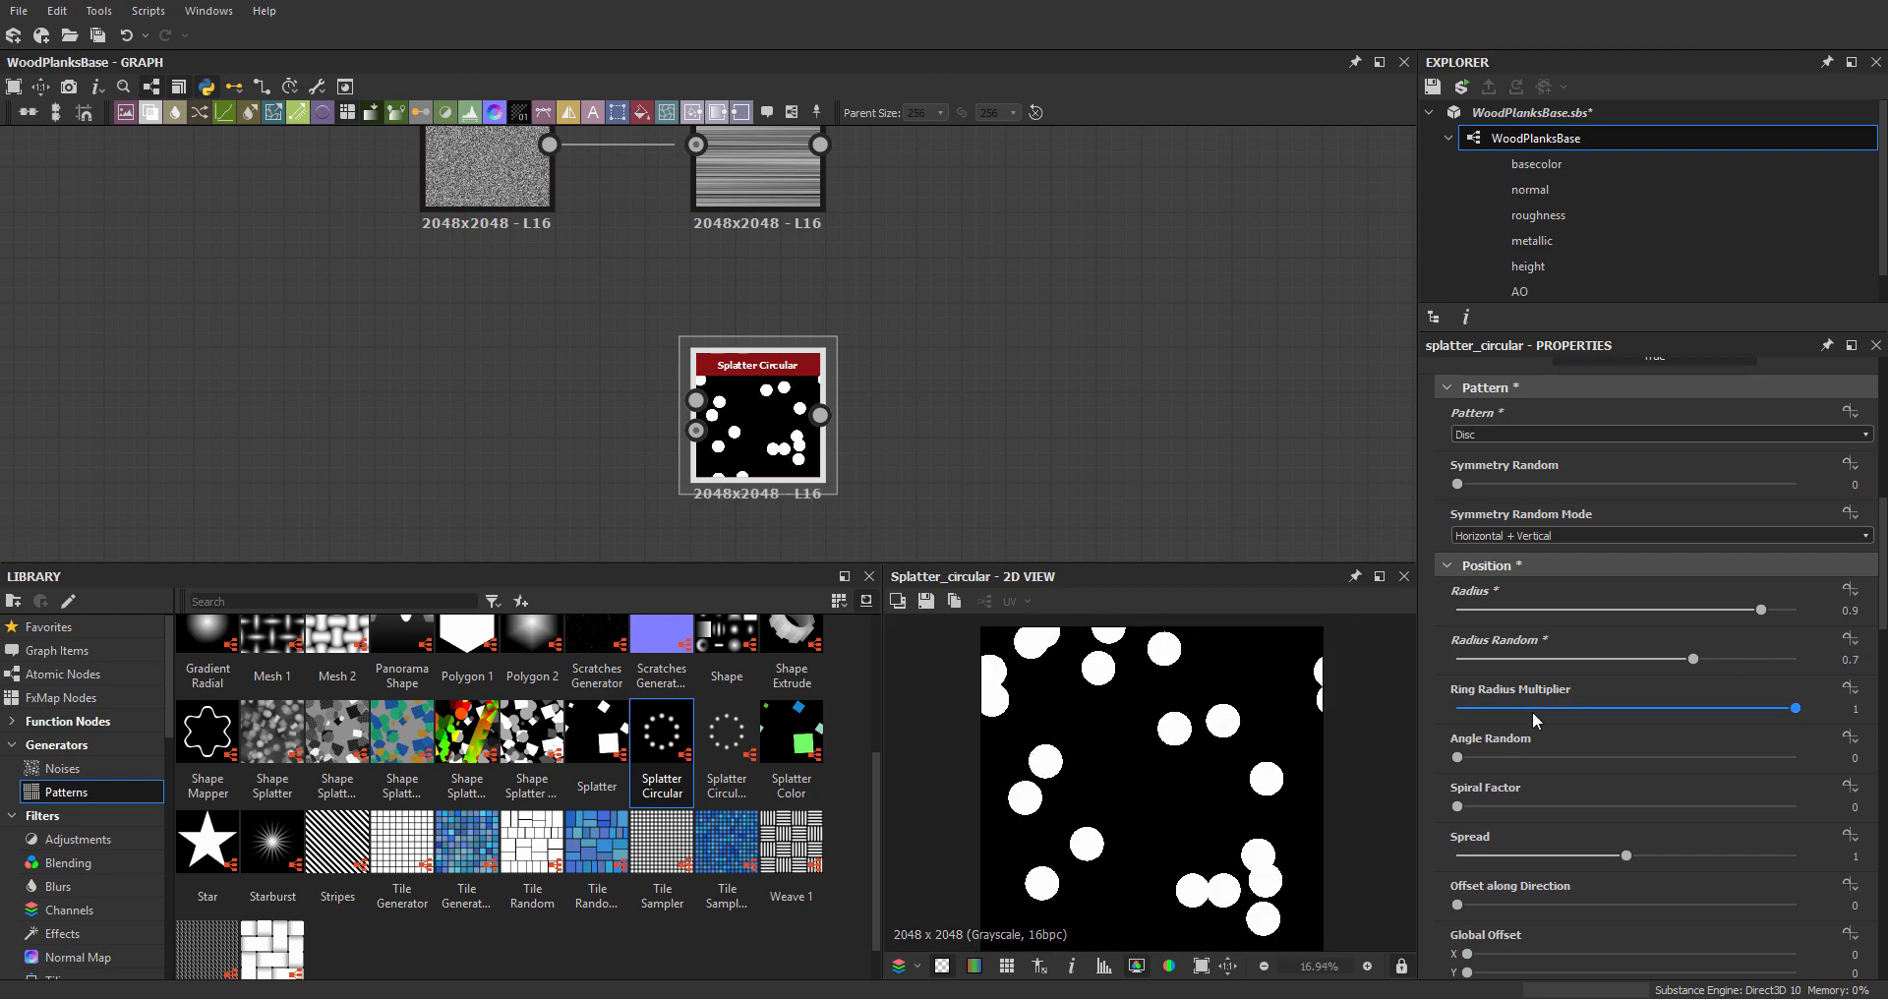
left_click_drag(1463, 757, 1797, 758)
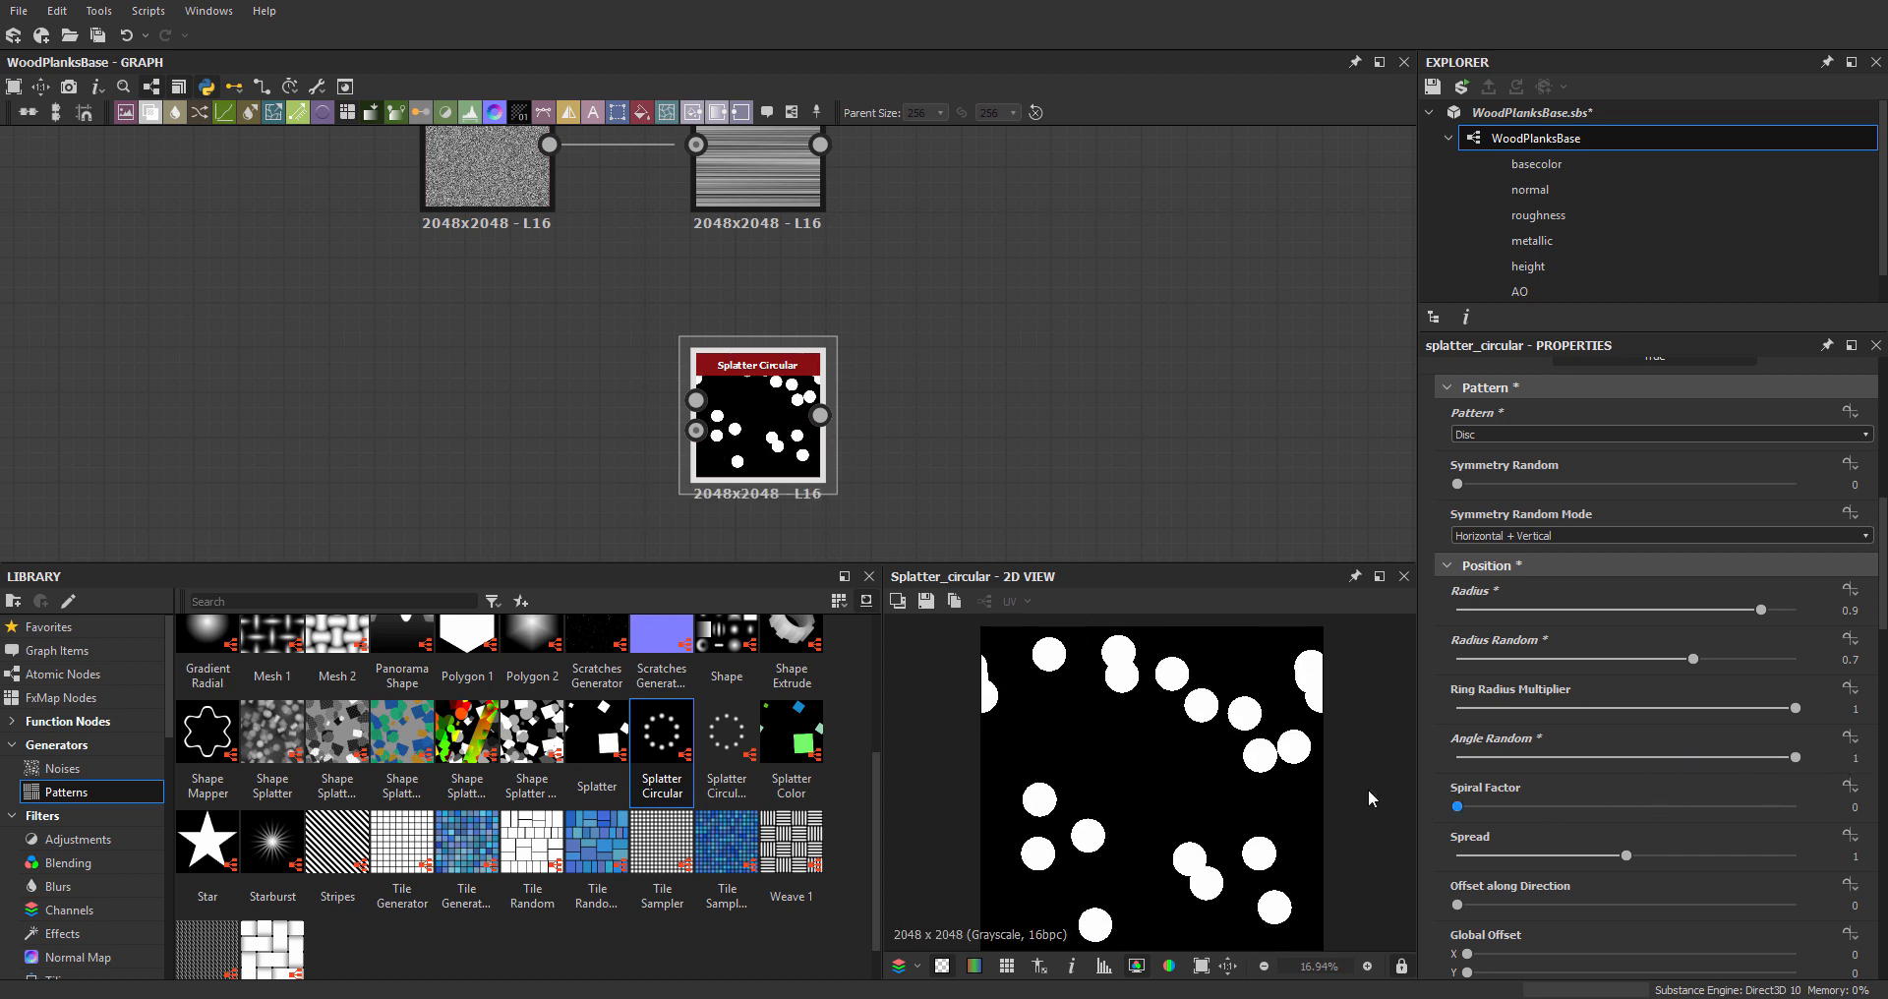
- Move the Splatter Circular node beneath the noise node and add a Shape Splatter node in the empty graph area below it
middle_click_drag(787, 501, 806, 448)
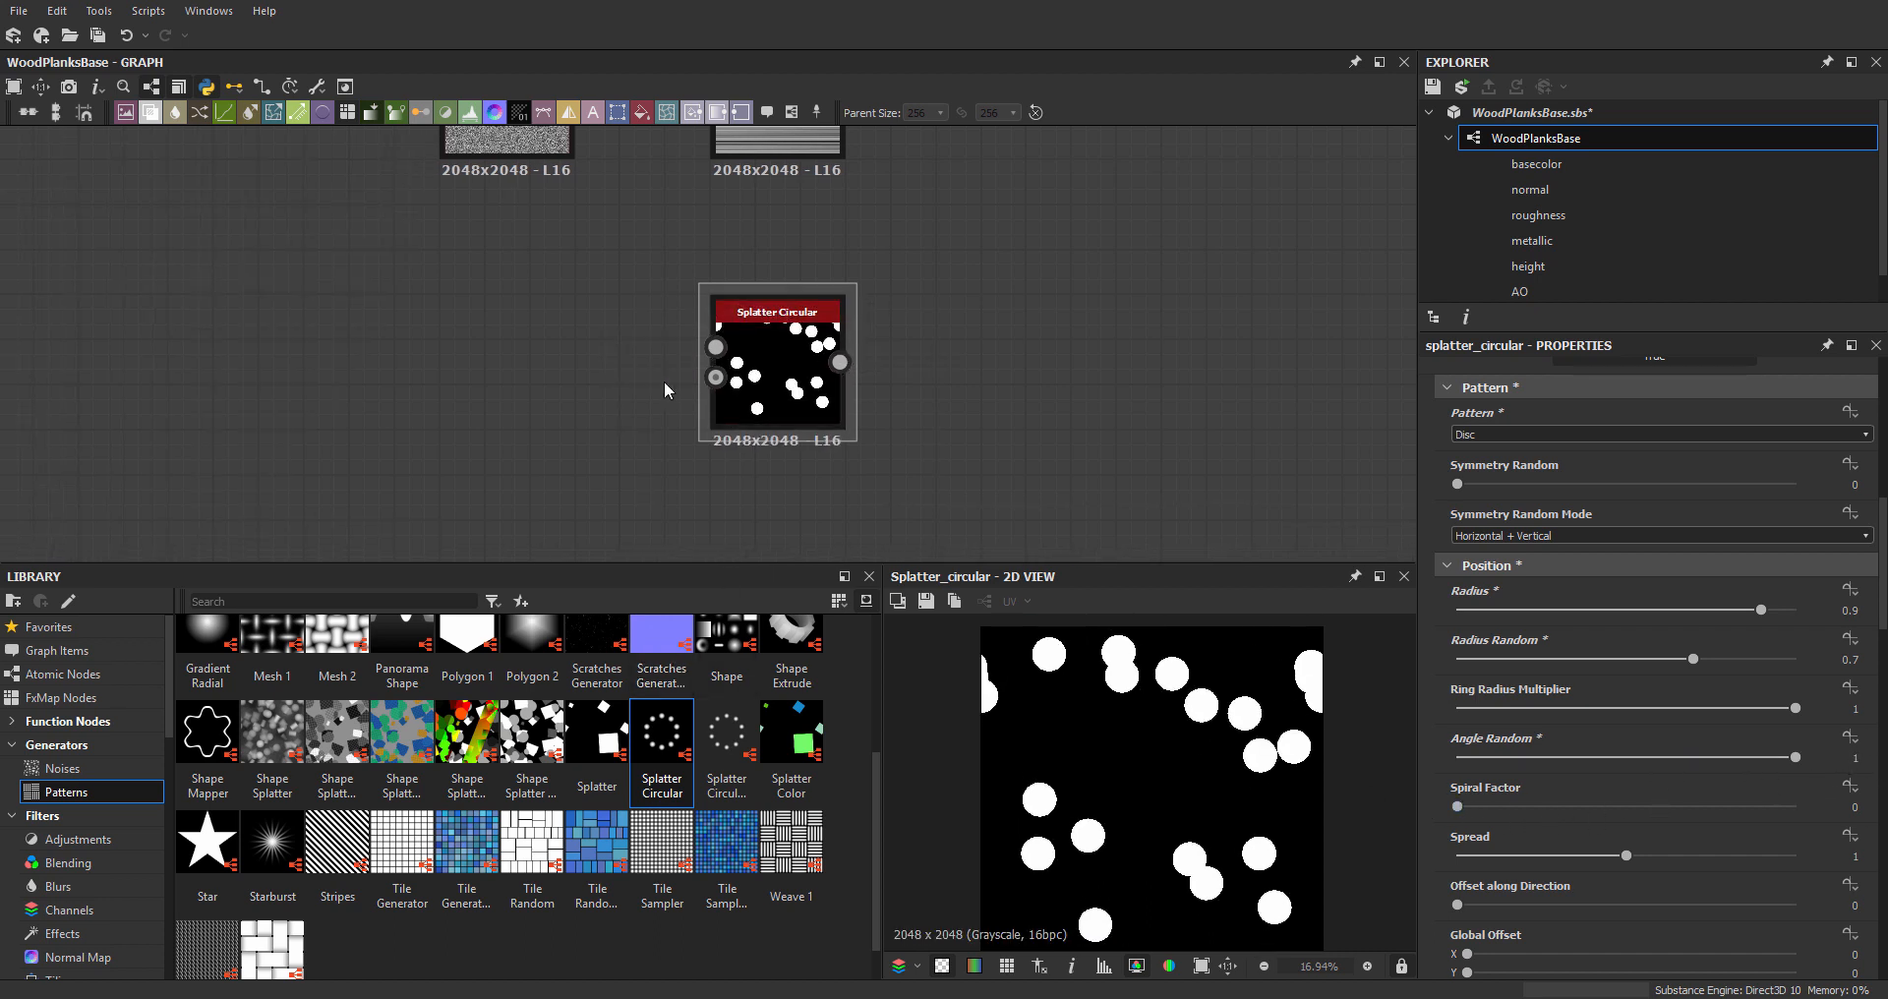
left_click_drag(715, 328, 536, 284)
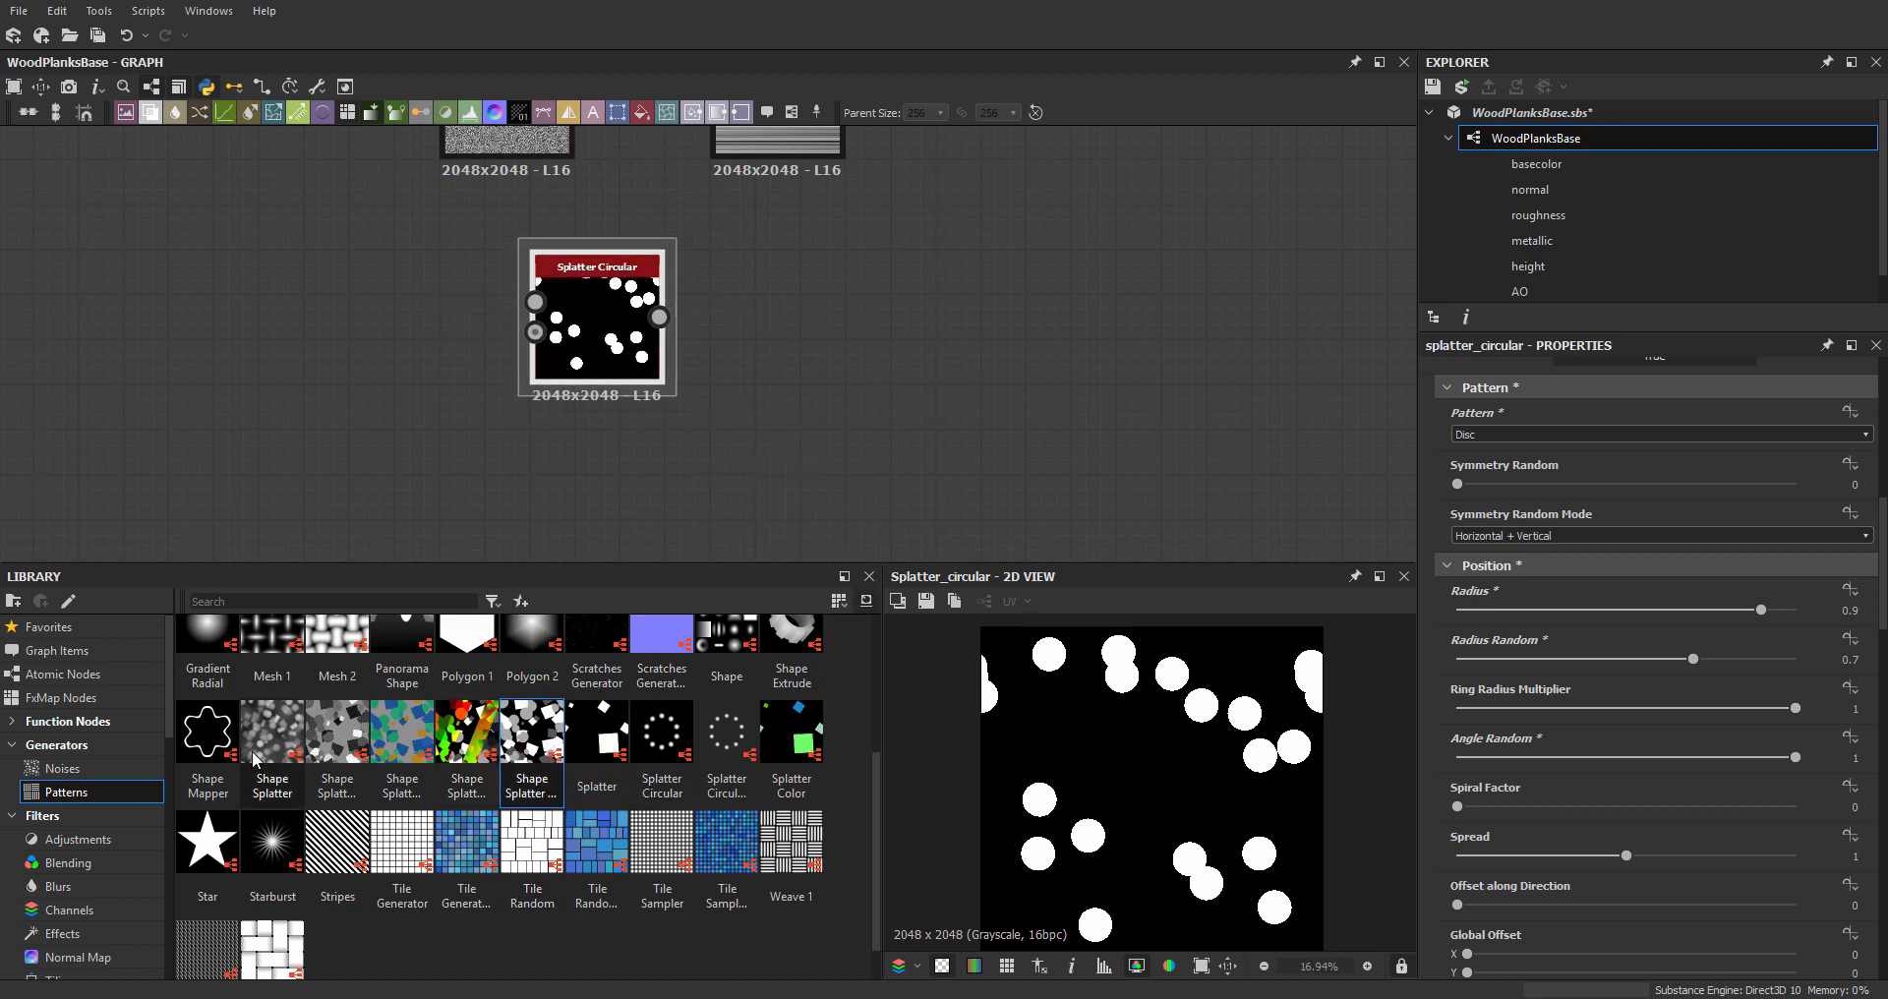
left_click_drag(272, 732, 897, 595)
middle_click_drag(922, 529, 980, 404)
left_click_drag(980, 404, 917, 425)
right_click(567, 402)
left_click(476, 404)
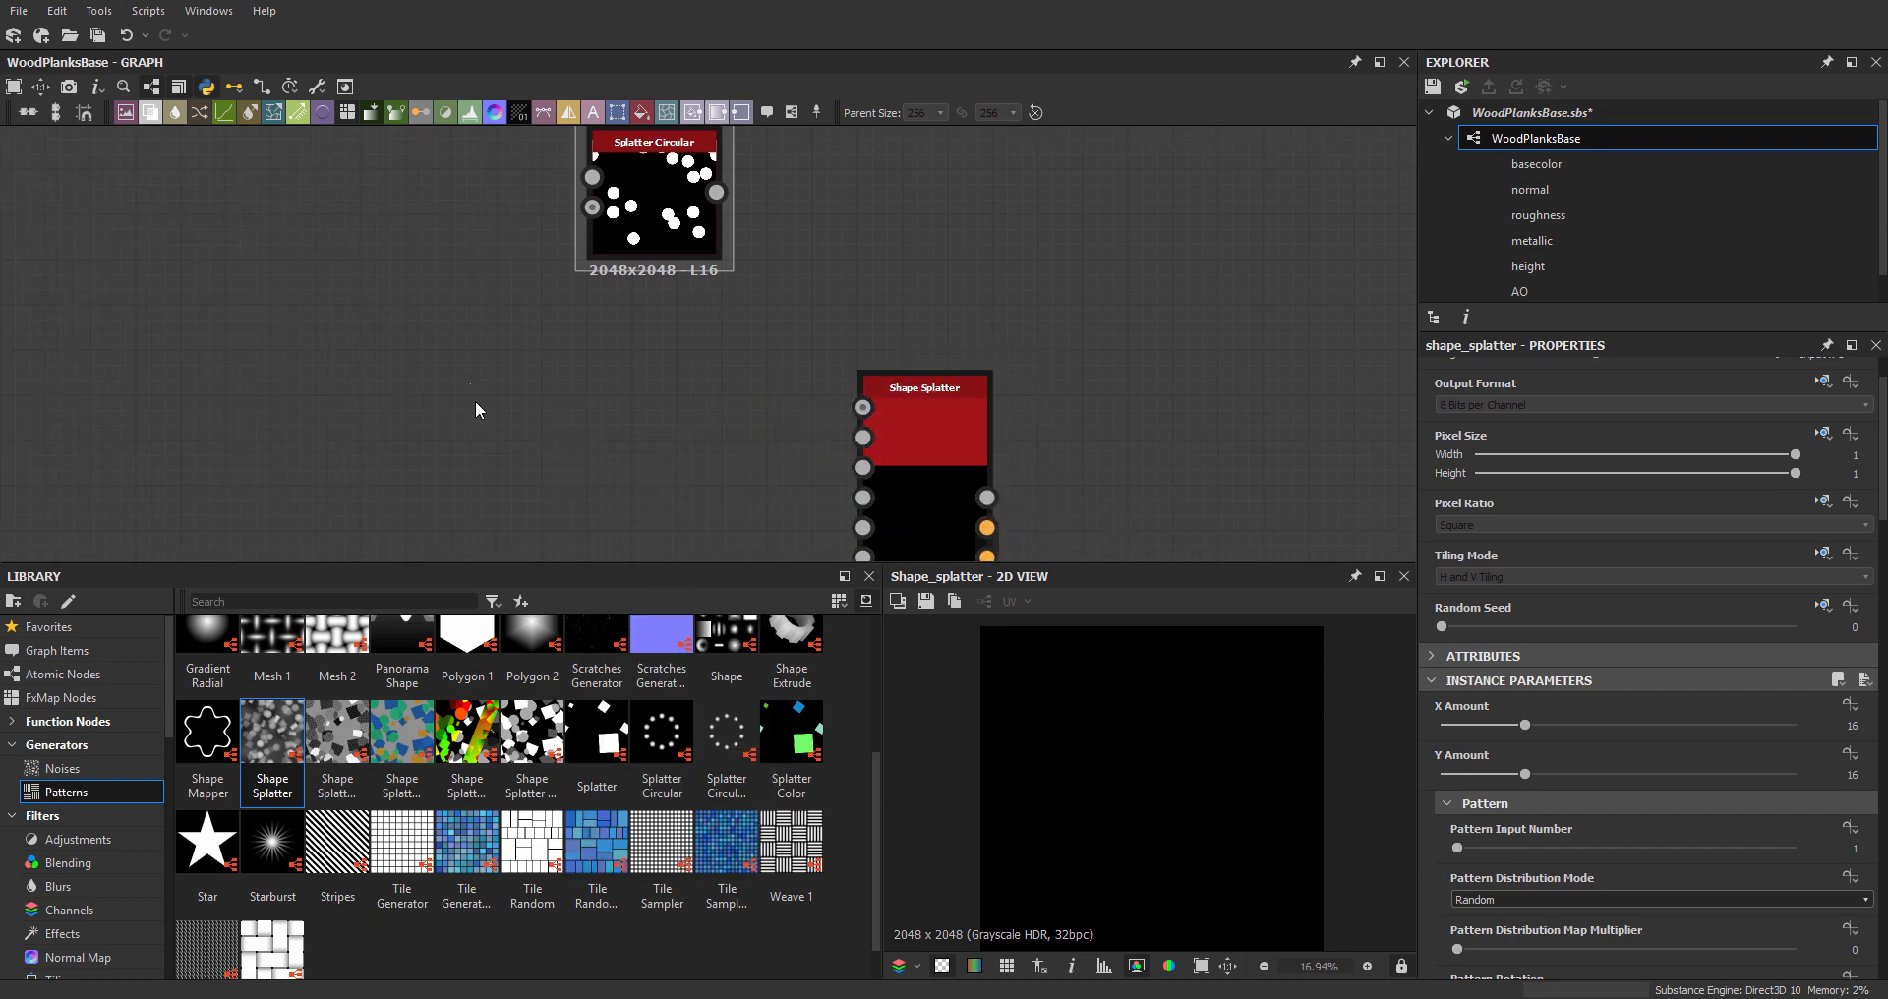
- Add a Shape node beside the Shape Splatter, with its pattern set to Disc and its scale to 0.47
scroll(613, 762, "up", 1)
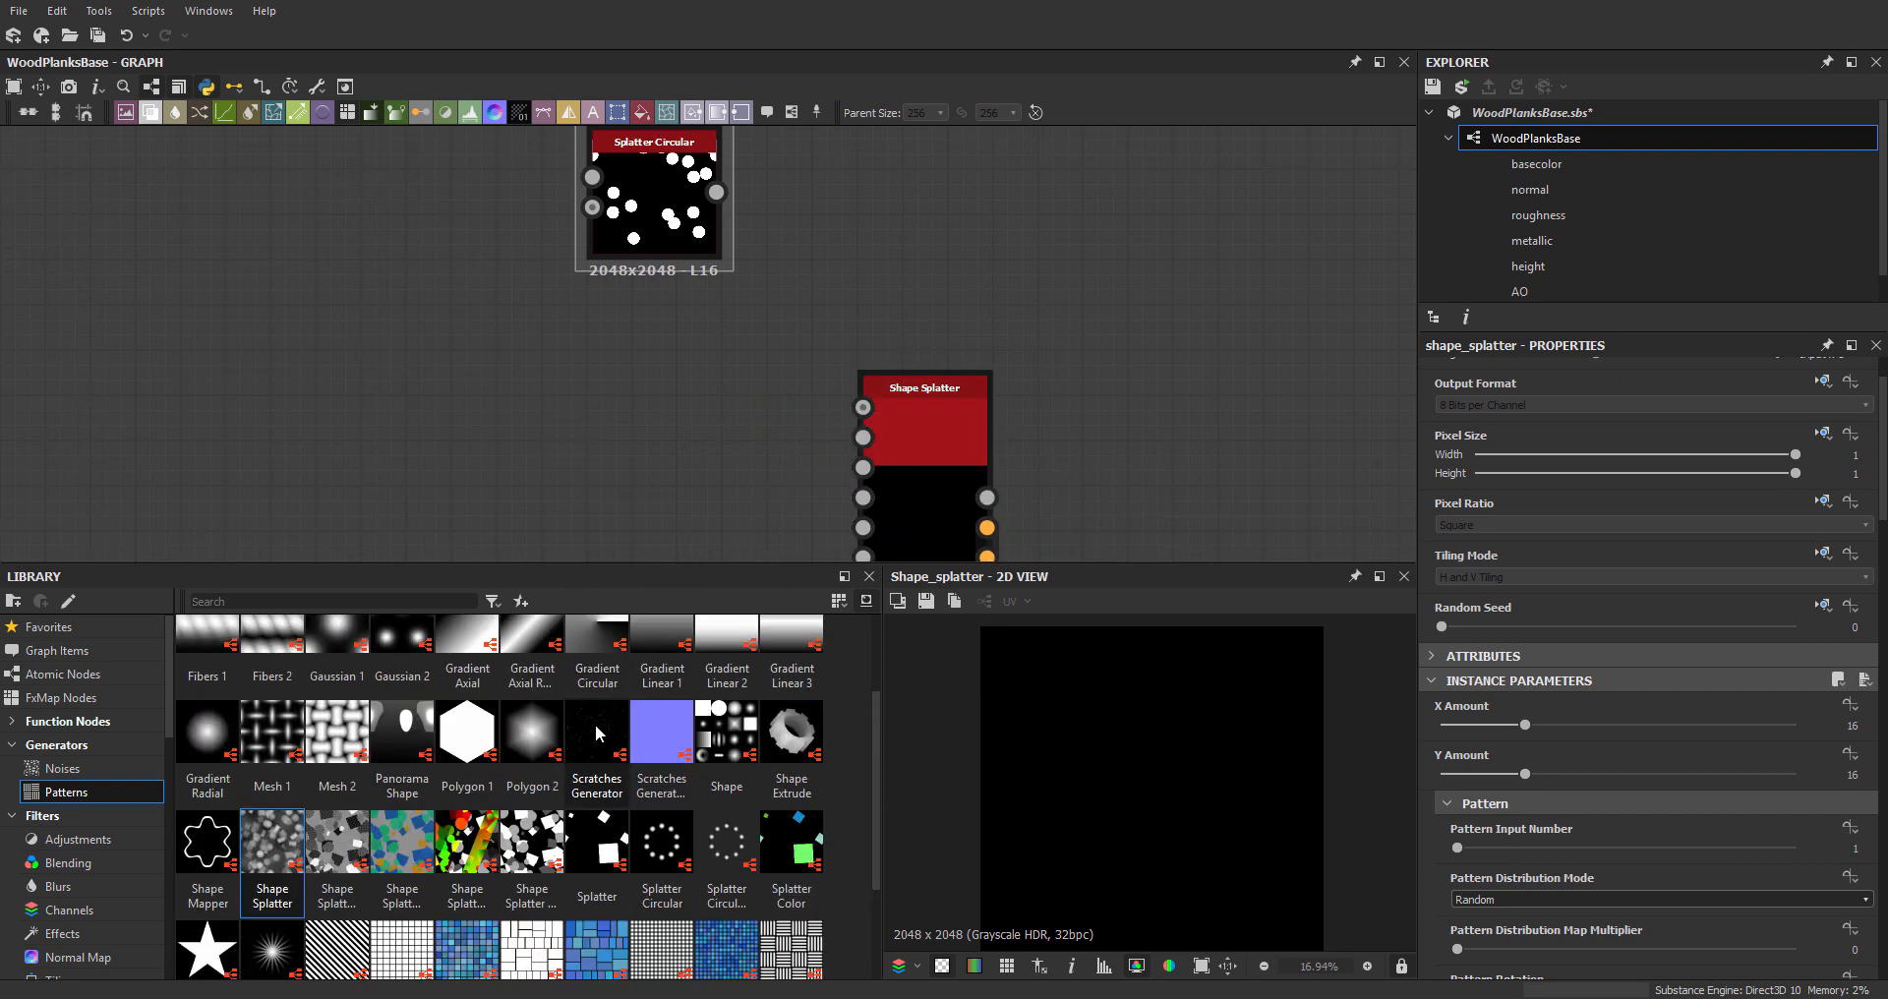
left_click_drag(726, 733, 632, 464)
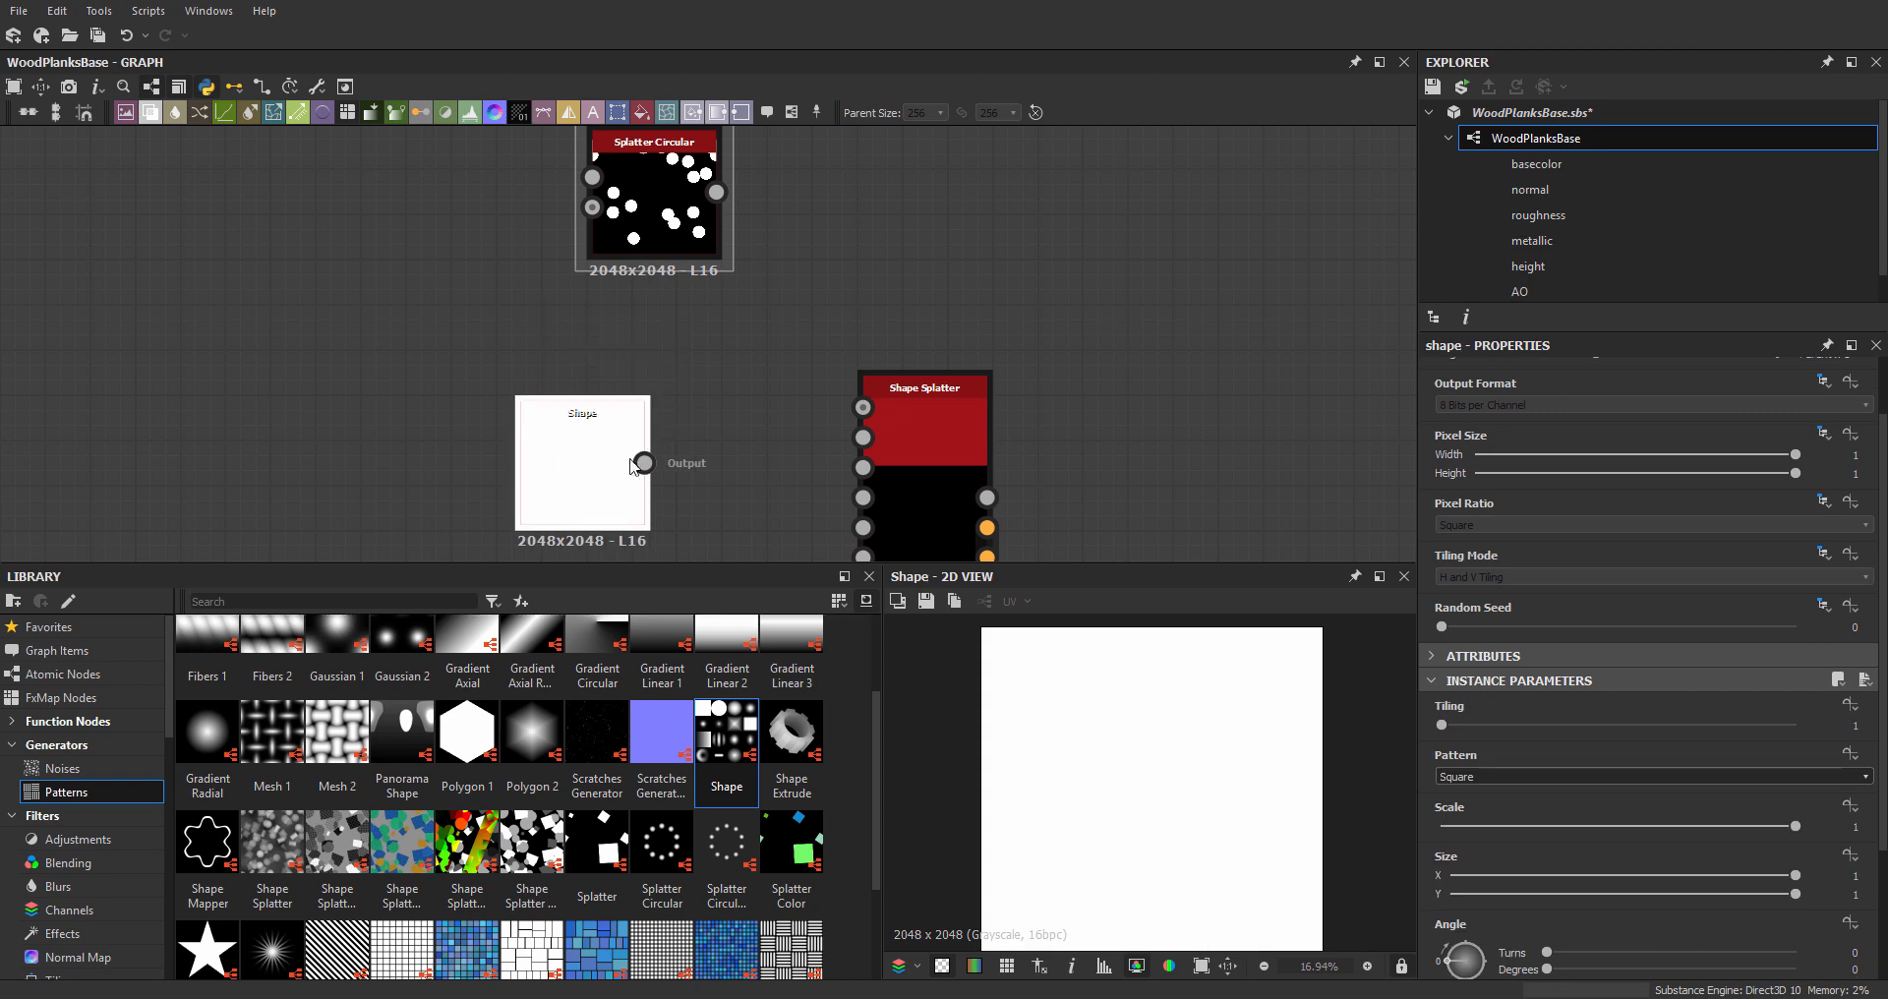
left_click(1480, 782)
left_click(1478, 807)
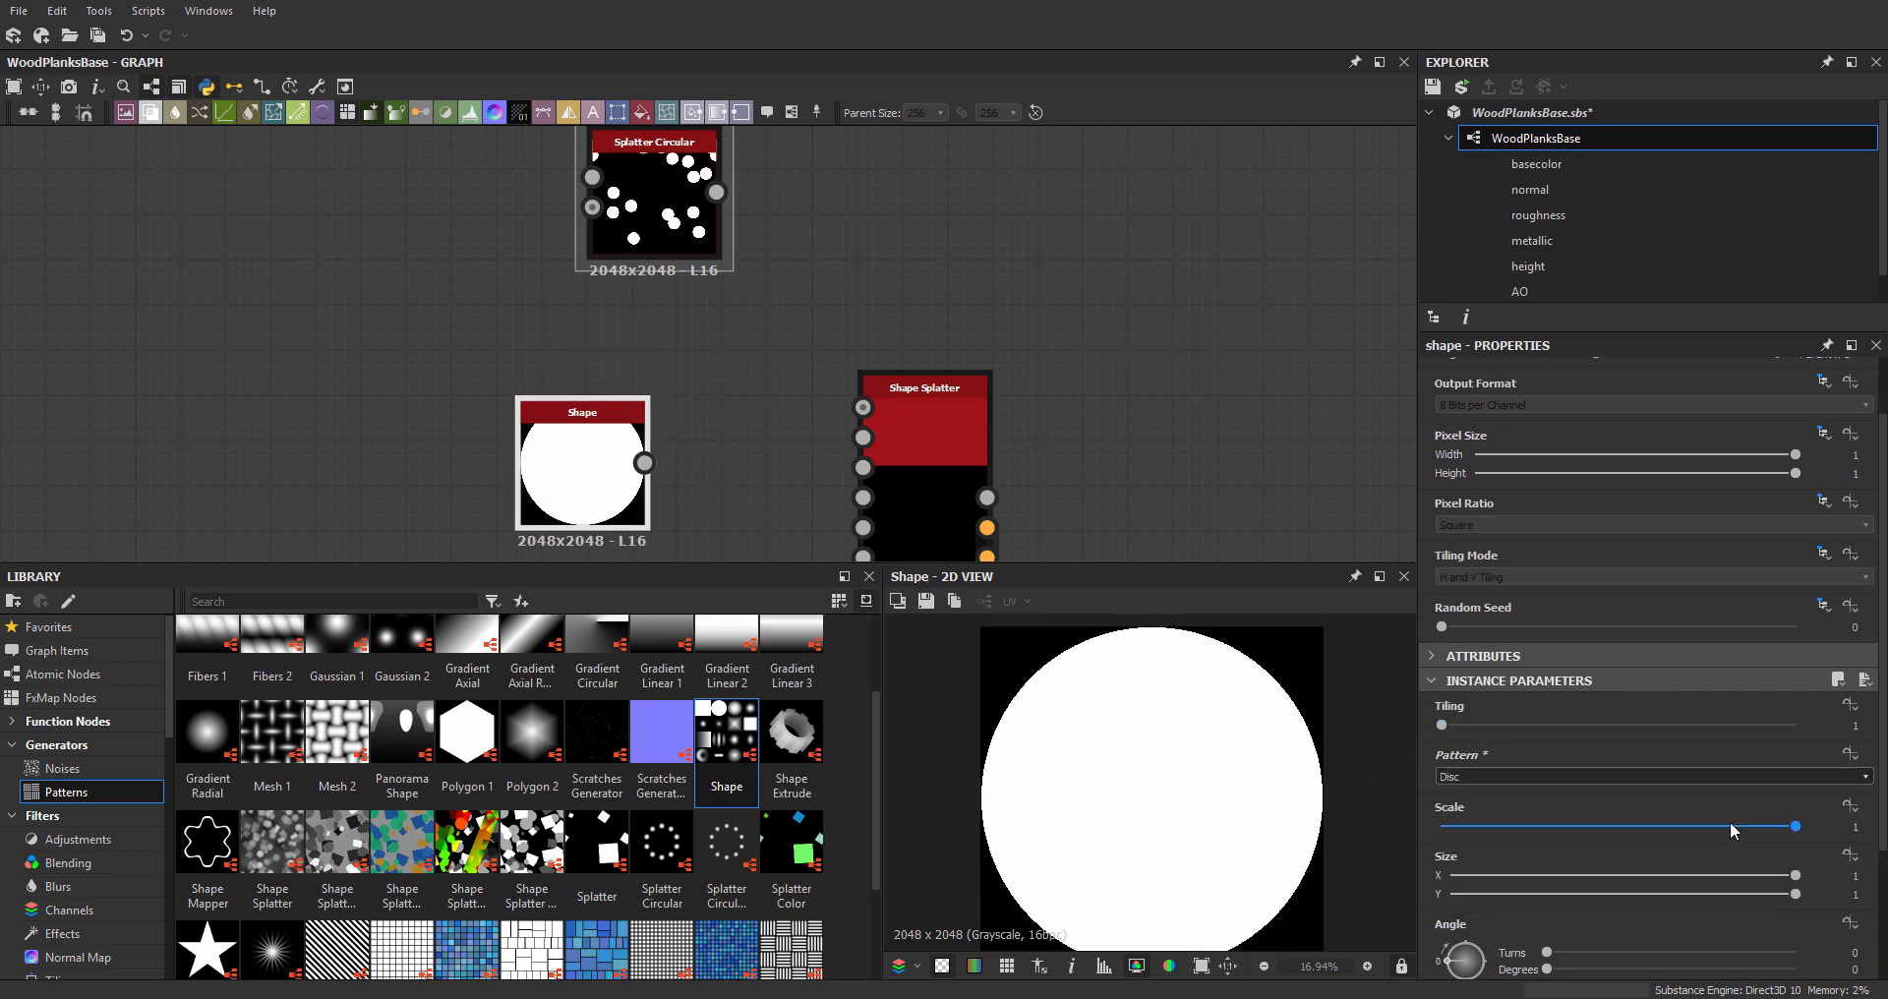
left_click_drag(1734, 826, 1608, 827)
- Connect the Shape node's output to the Pattern 1 input of the Shape Splatter and display the splatter's parameters
left_click_drag(646, 463, 910, 421)
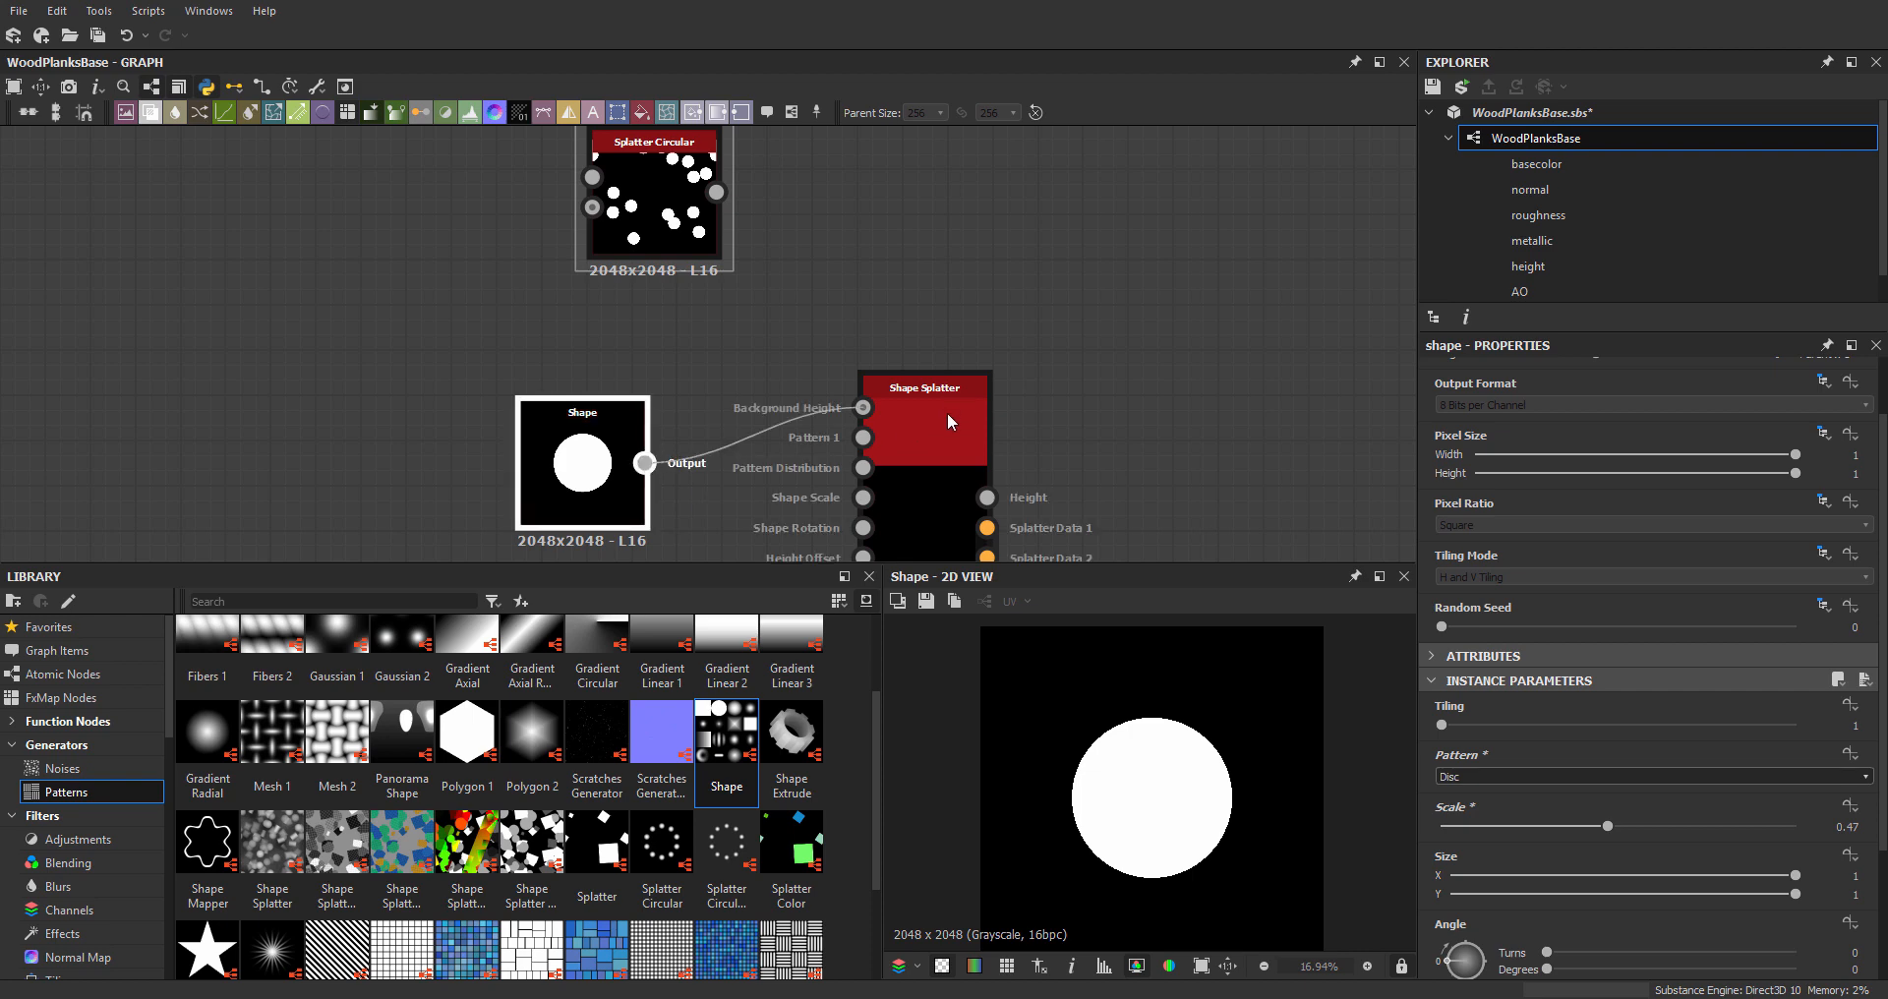
left_click(942, 445)
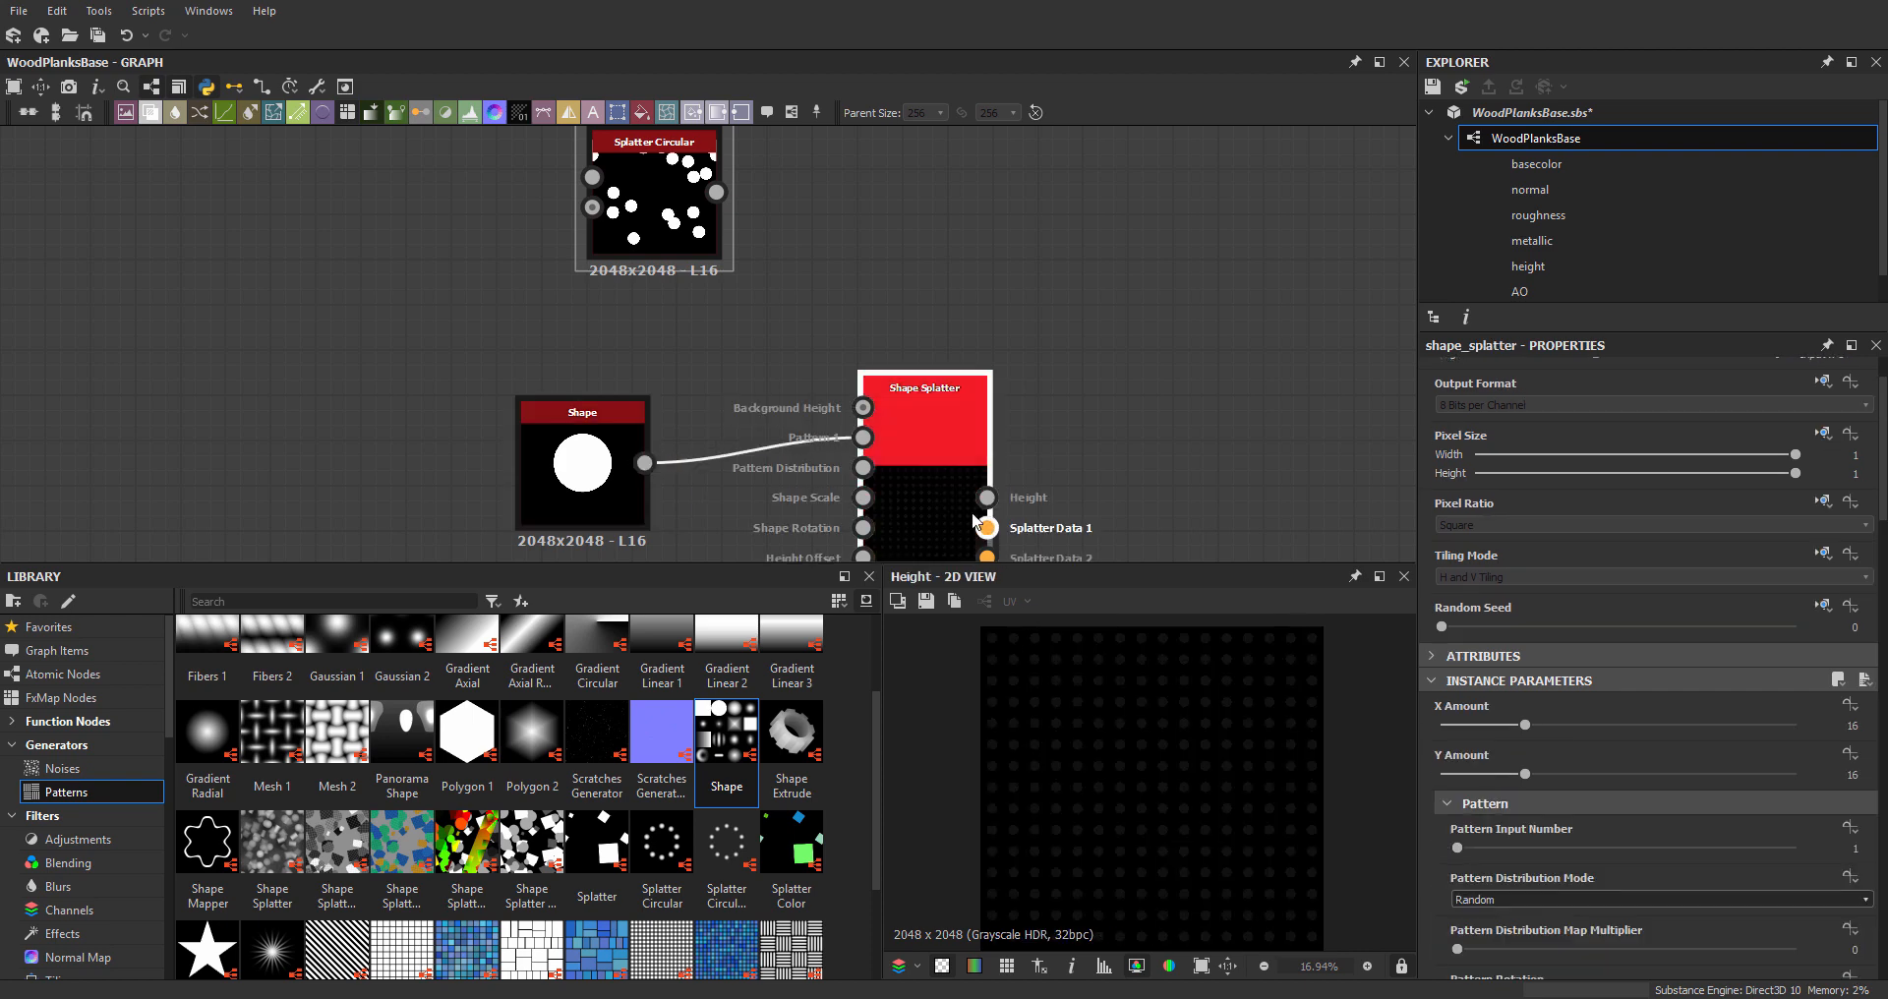
scroll(1448, 859, "down", 1)
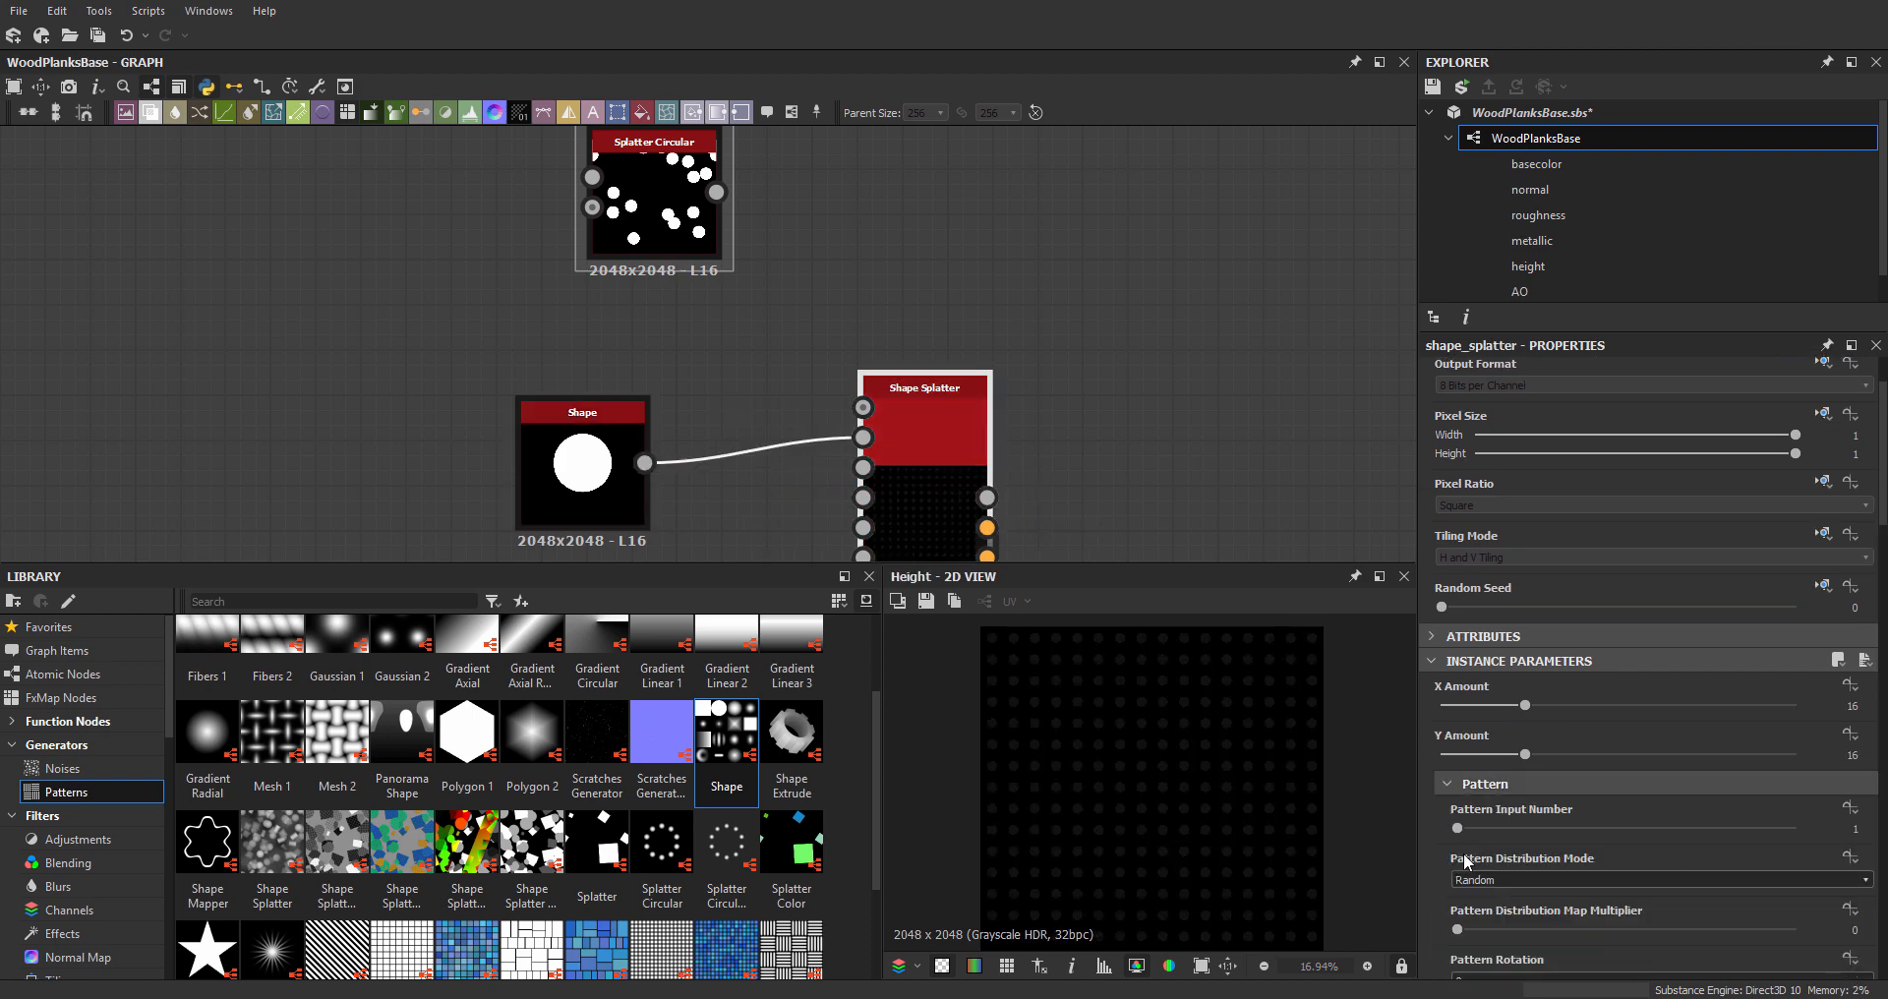
scroll(1463, 853, "down", 1)
scroll(1514, 822, "down", 1)
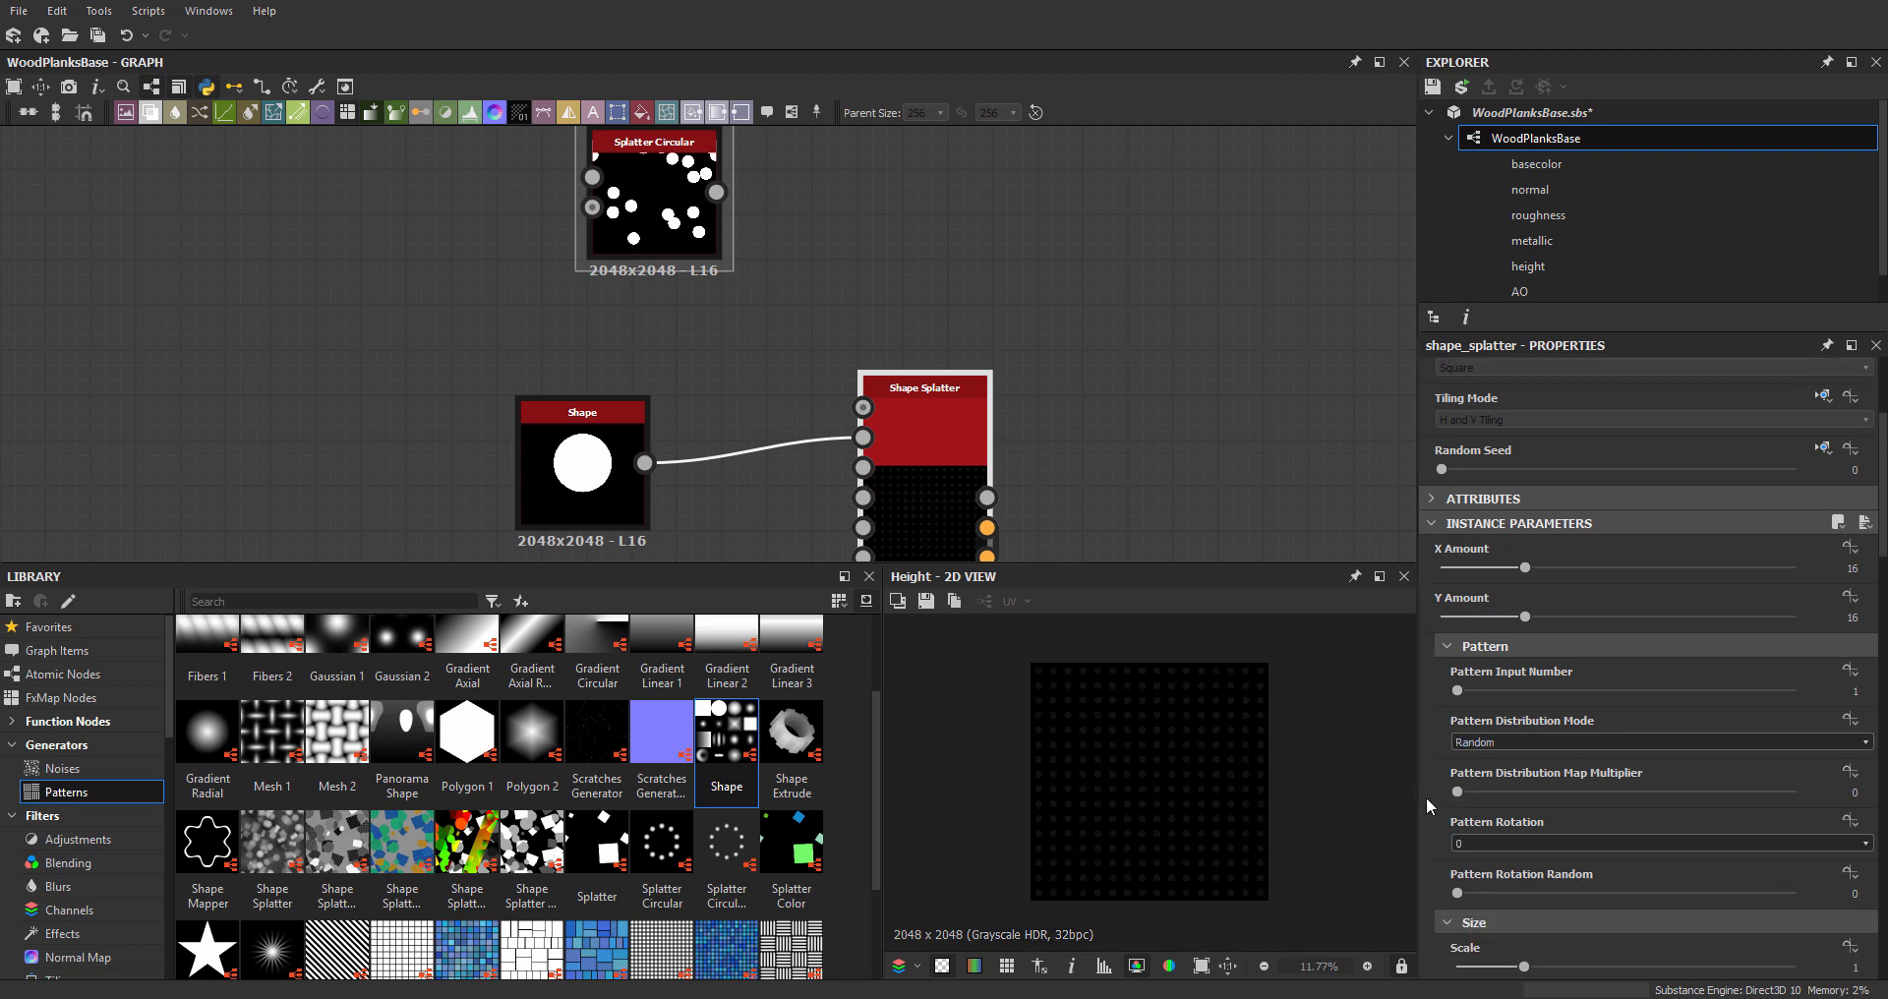
scroll(1307, 777, "up", 1)
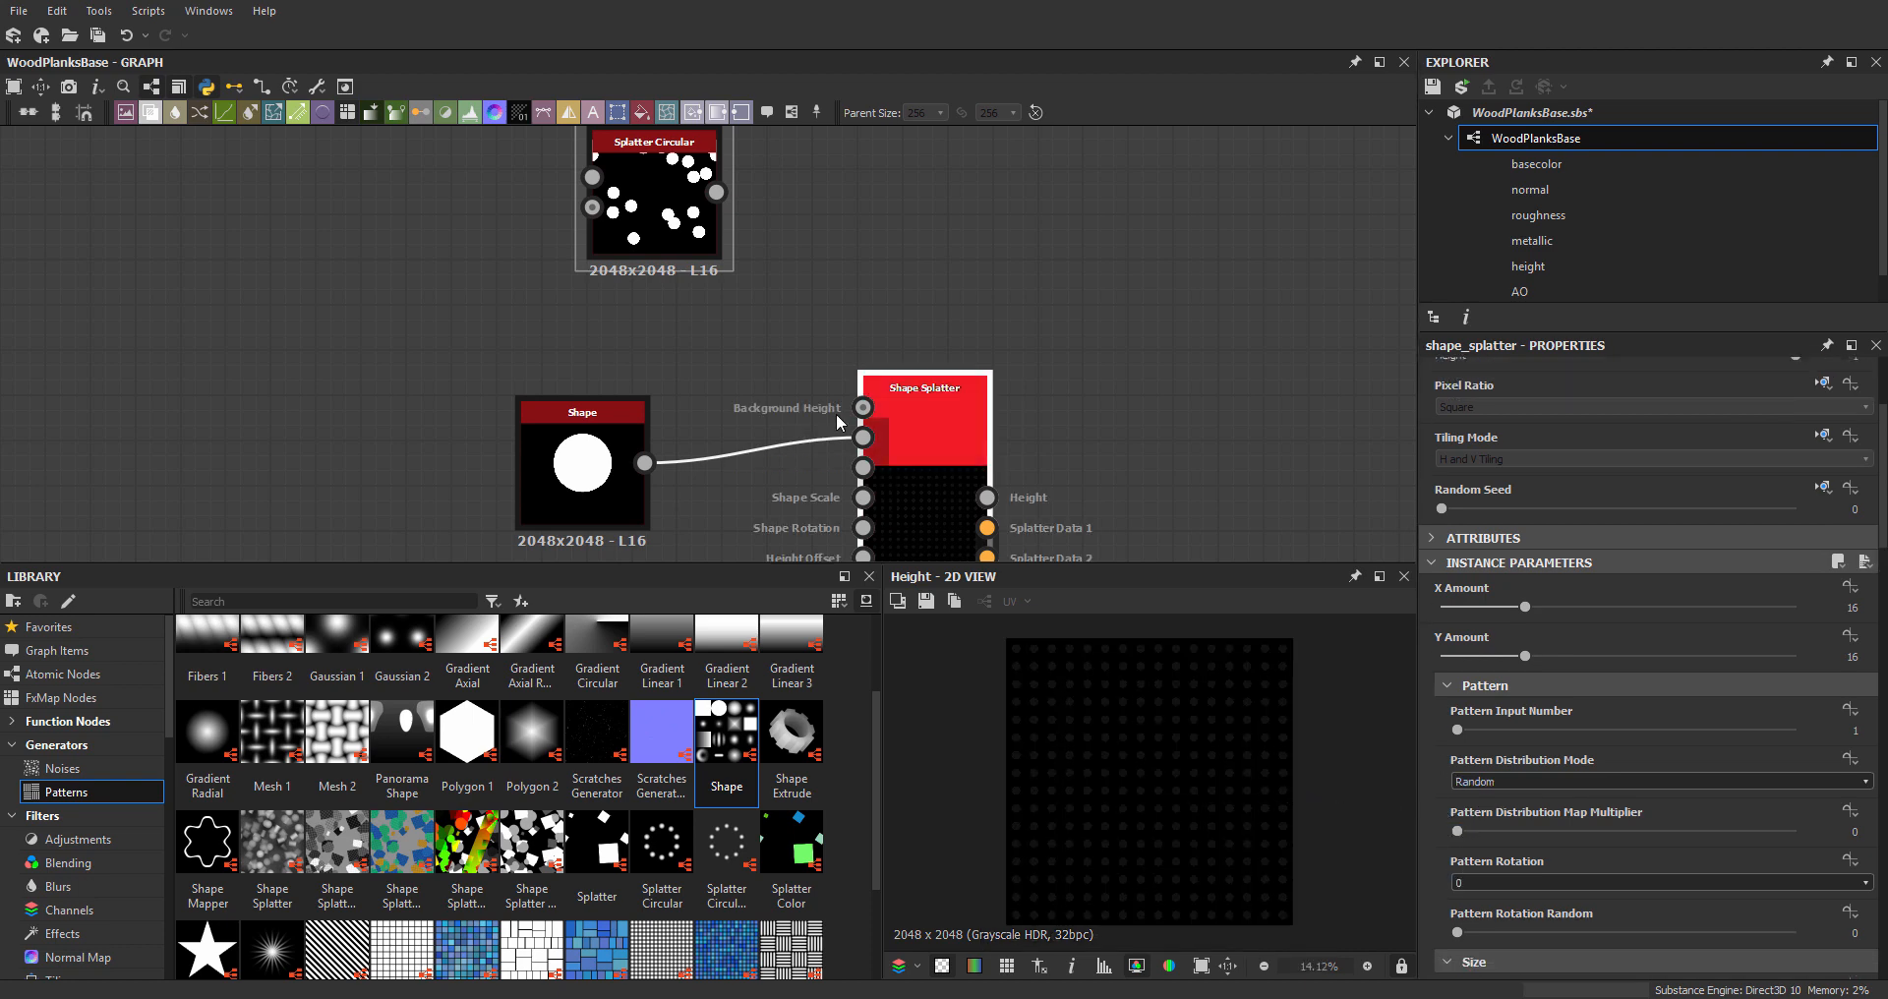
- Set the Shape Splatter's Height Scale Auto Adjust to False
scroll(1442, 717, "down", 15)
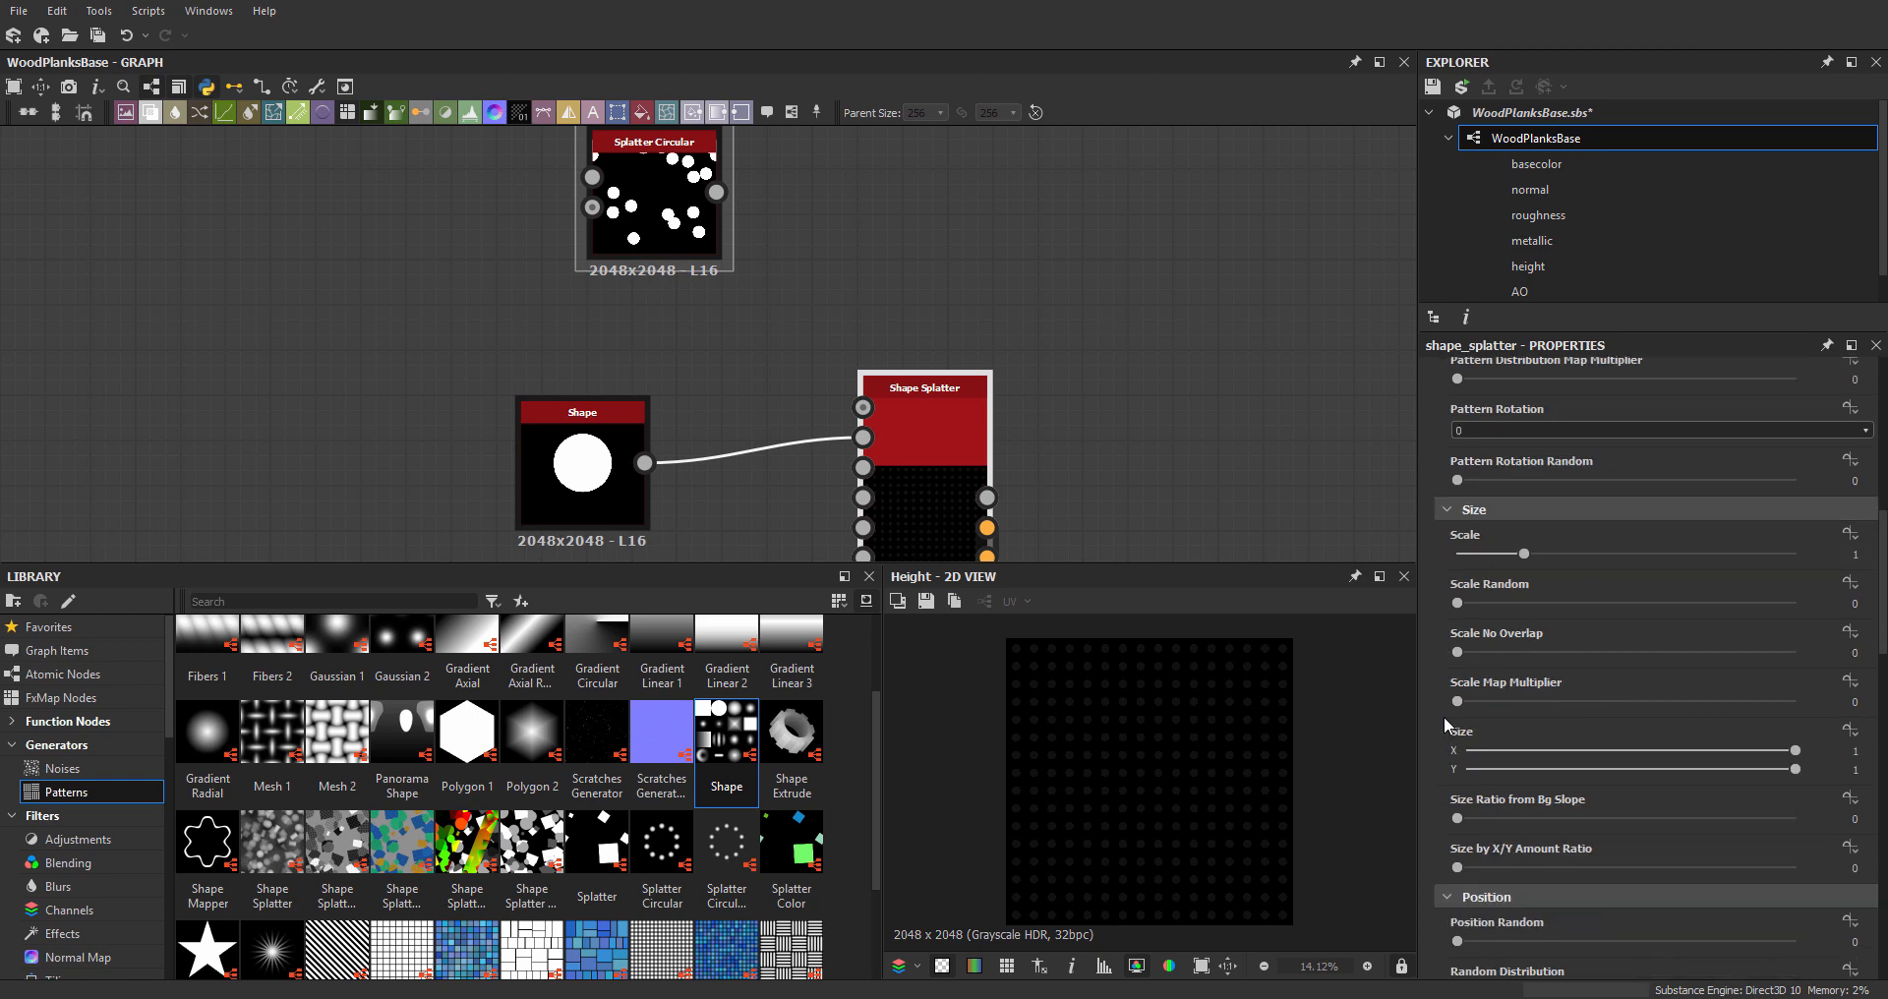
scroll(1443, 722, "down", 10)
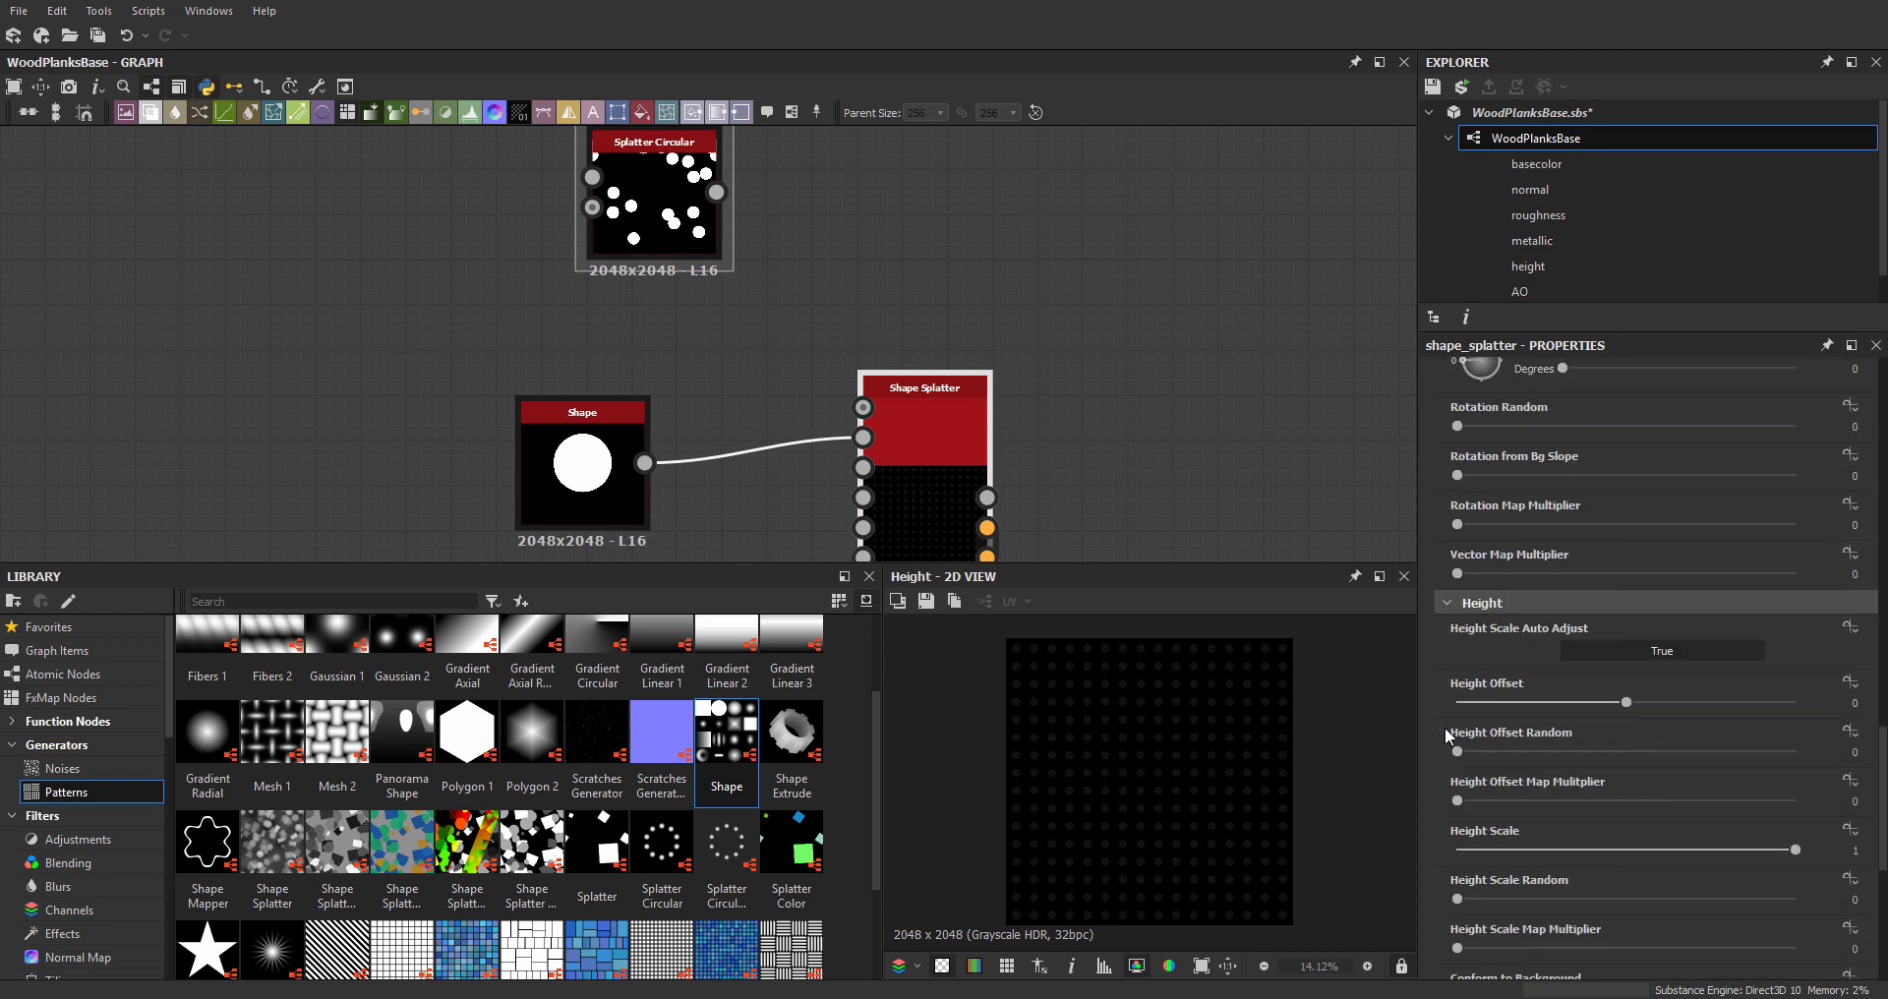
left_click(1668, 646)
scroll(1432, 534, "up", 7)
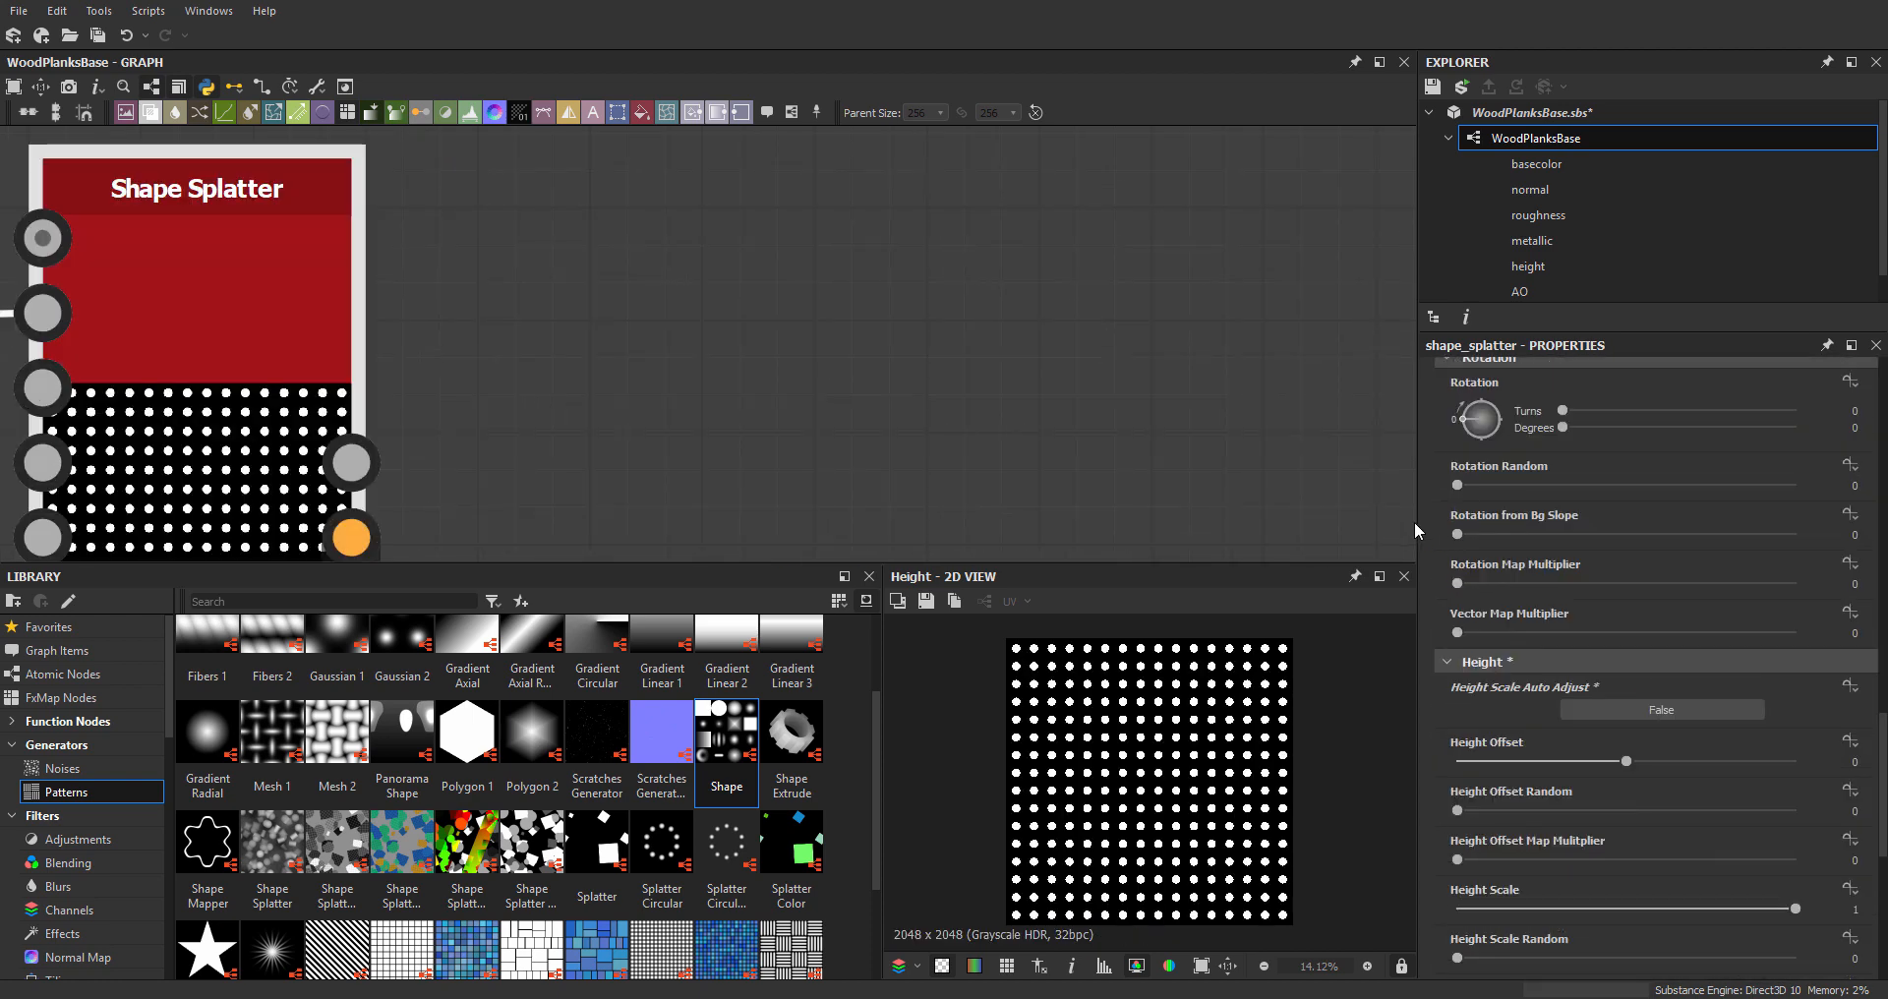
scroll(772, 501, "down", 4)
scroll(676, 482, "down", 1)
middle_click_drag(548, 552, 760, 496)
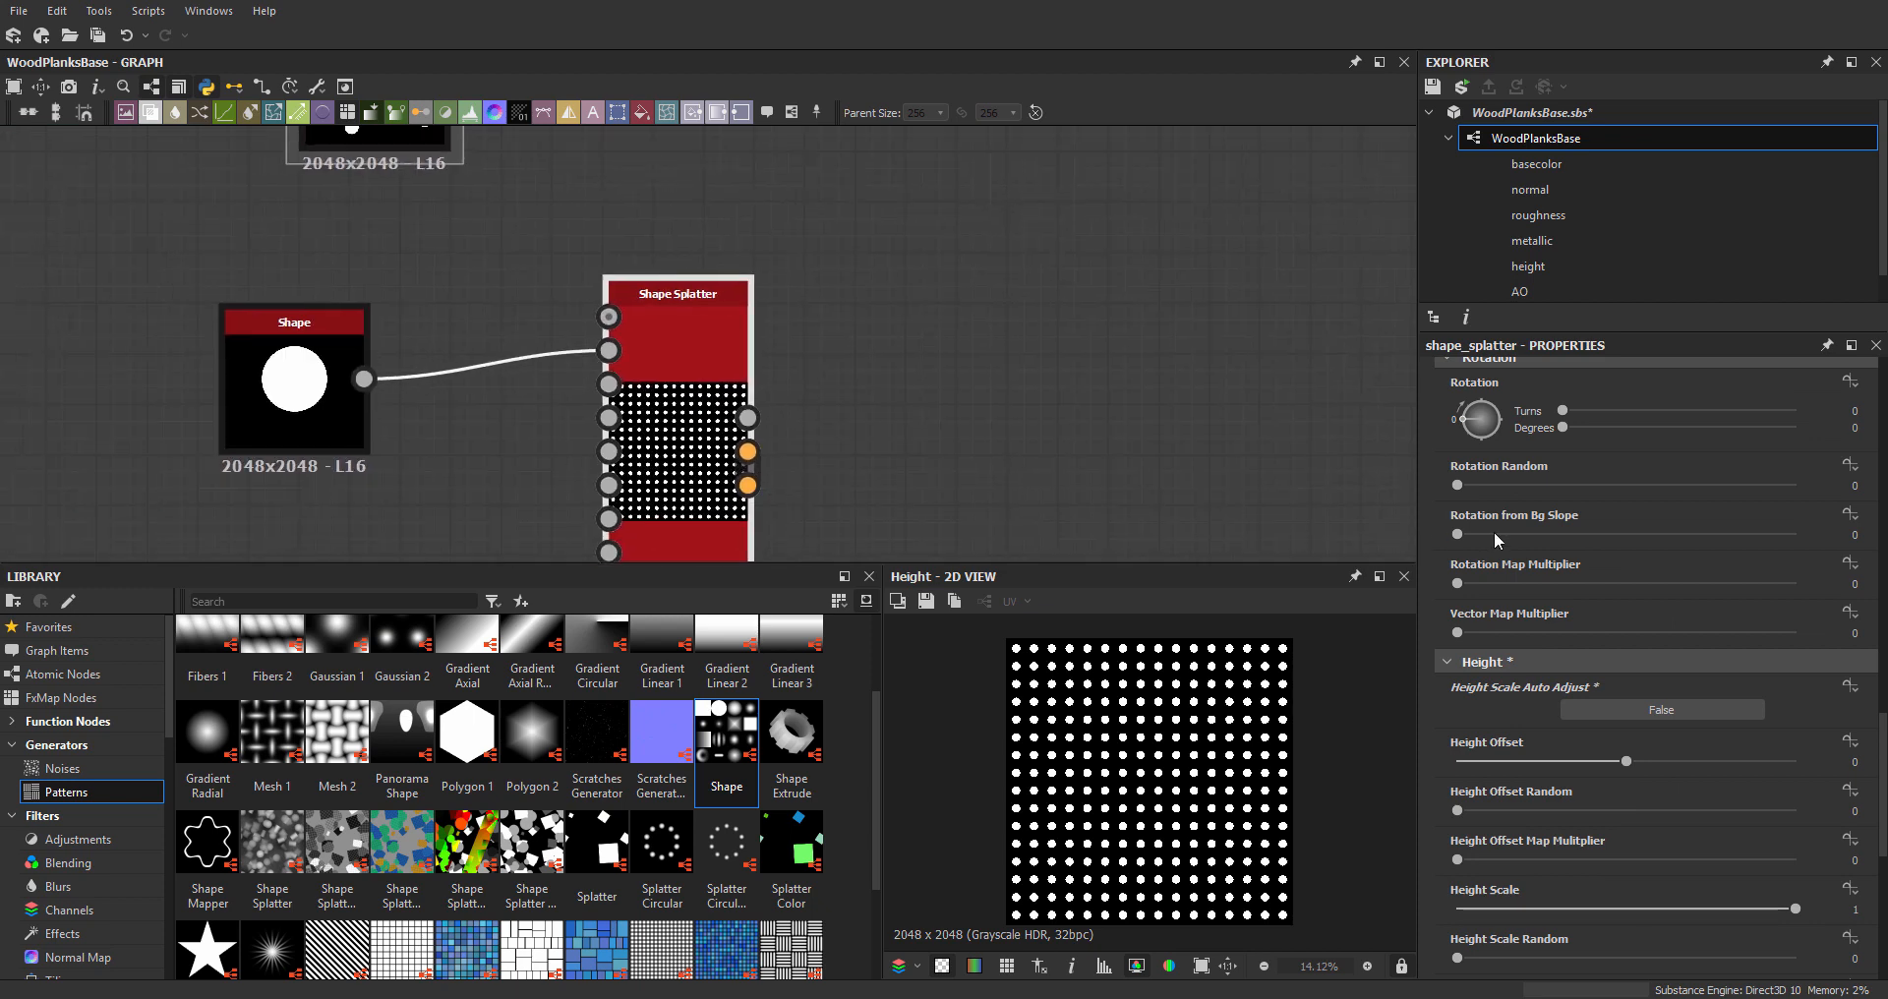
- Set the Shape Splatter's X Amount to 15
scroll(1441, 531, "up", 10)
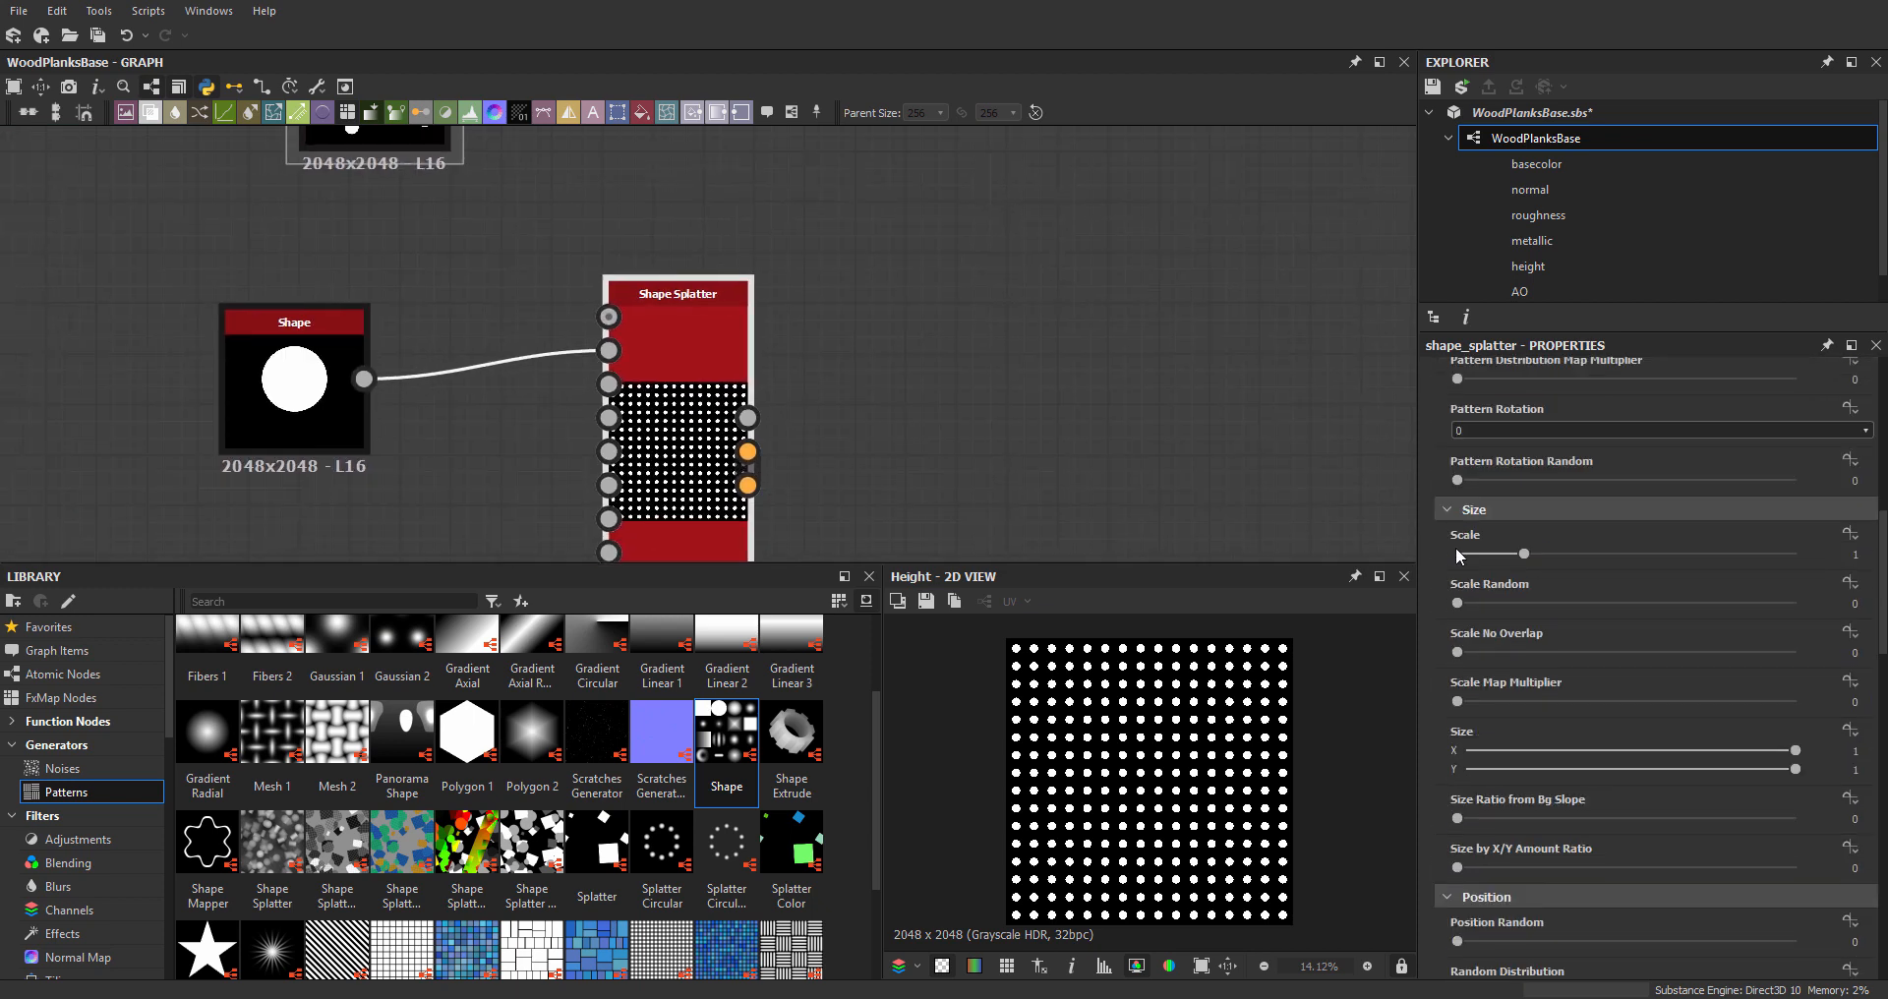
scroll(1455, 552, "up", 10)
middle_click_drag(851, 451, 976, 387)
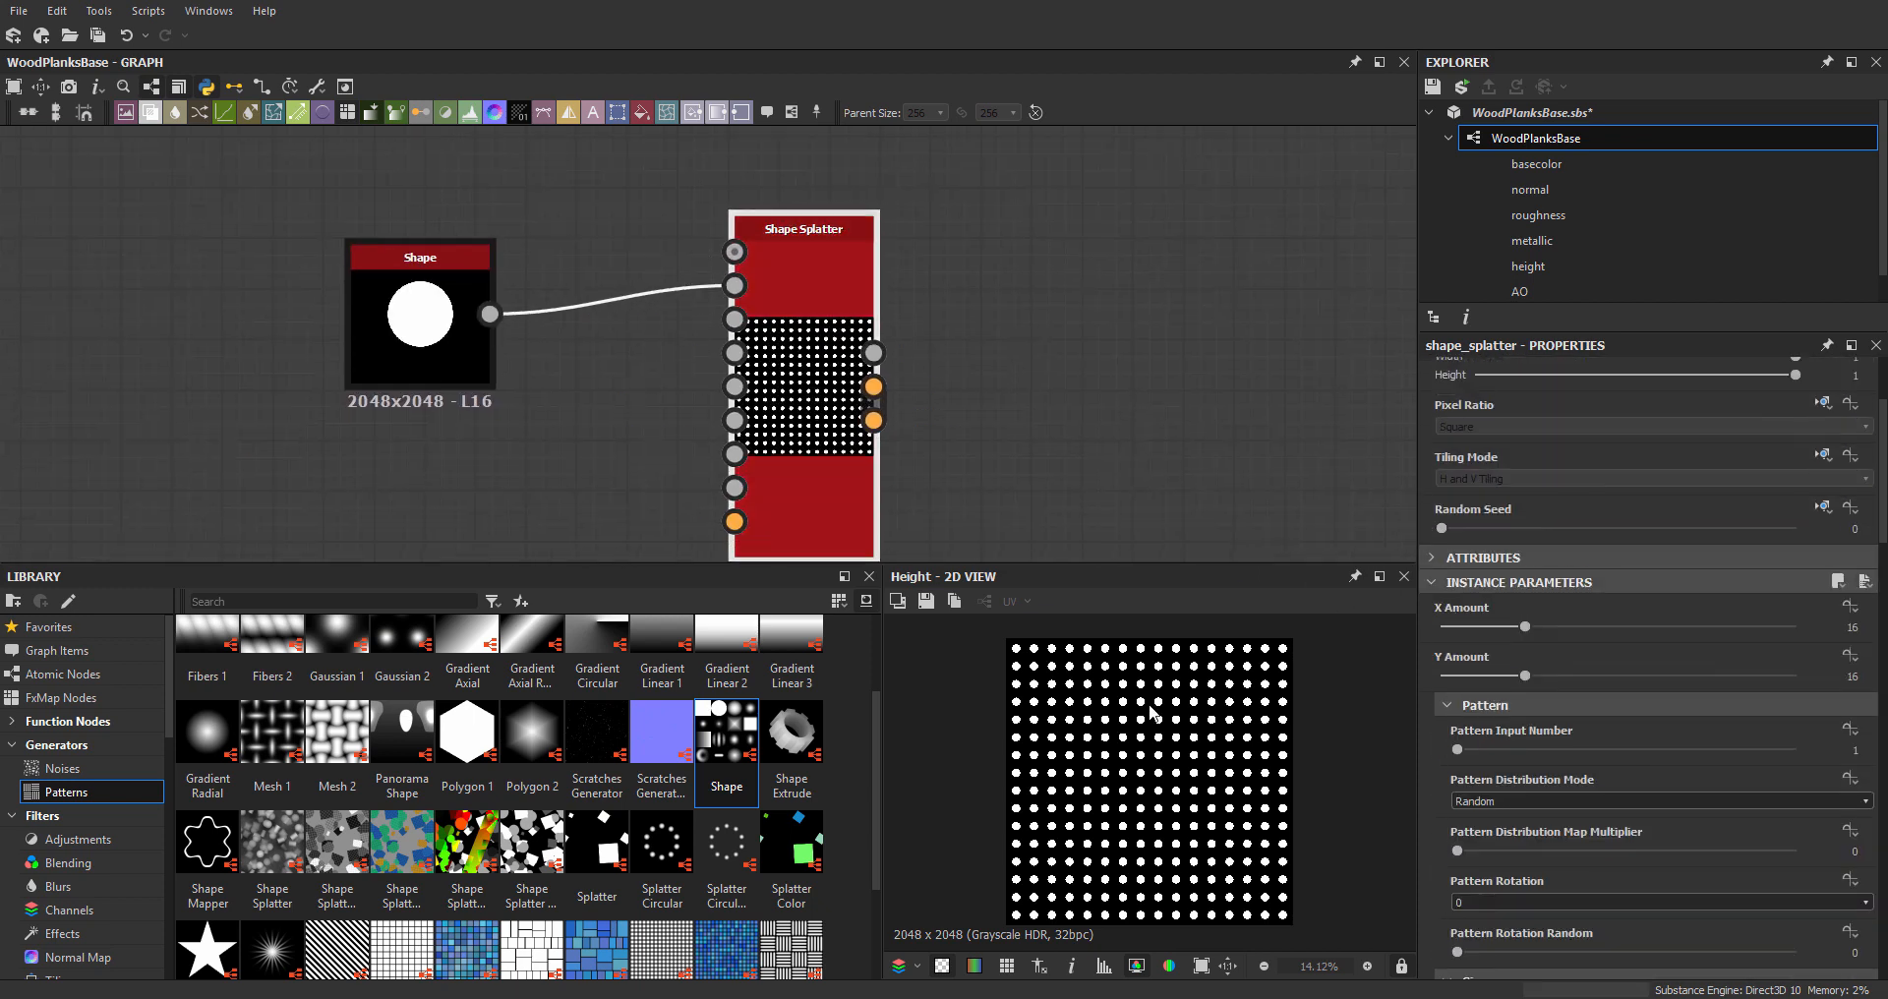
scroll(1152, 712, "up", 5)
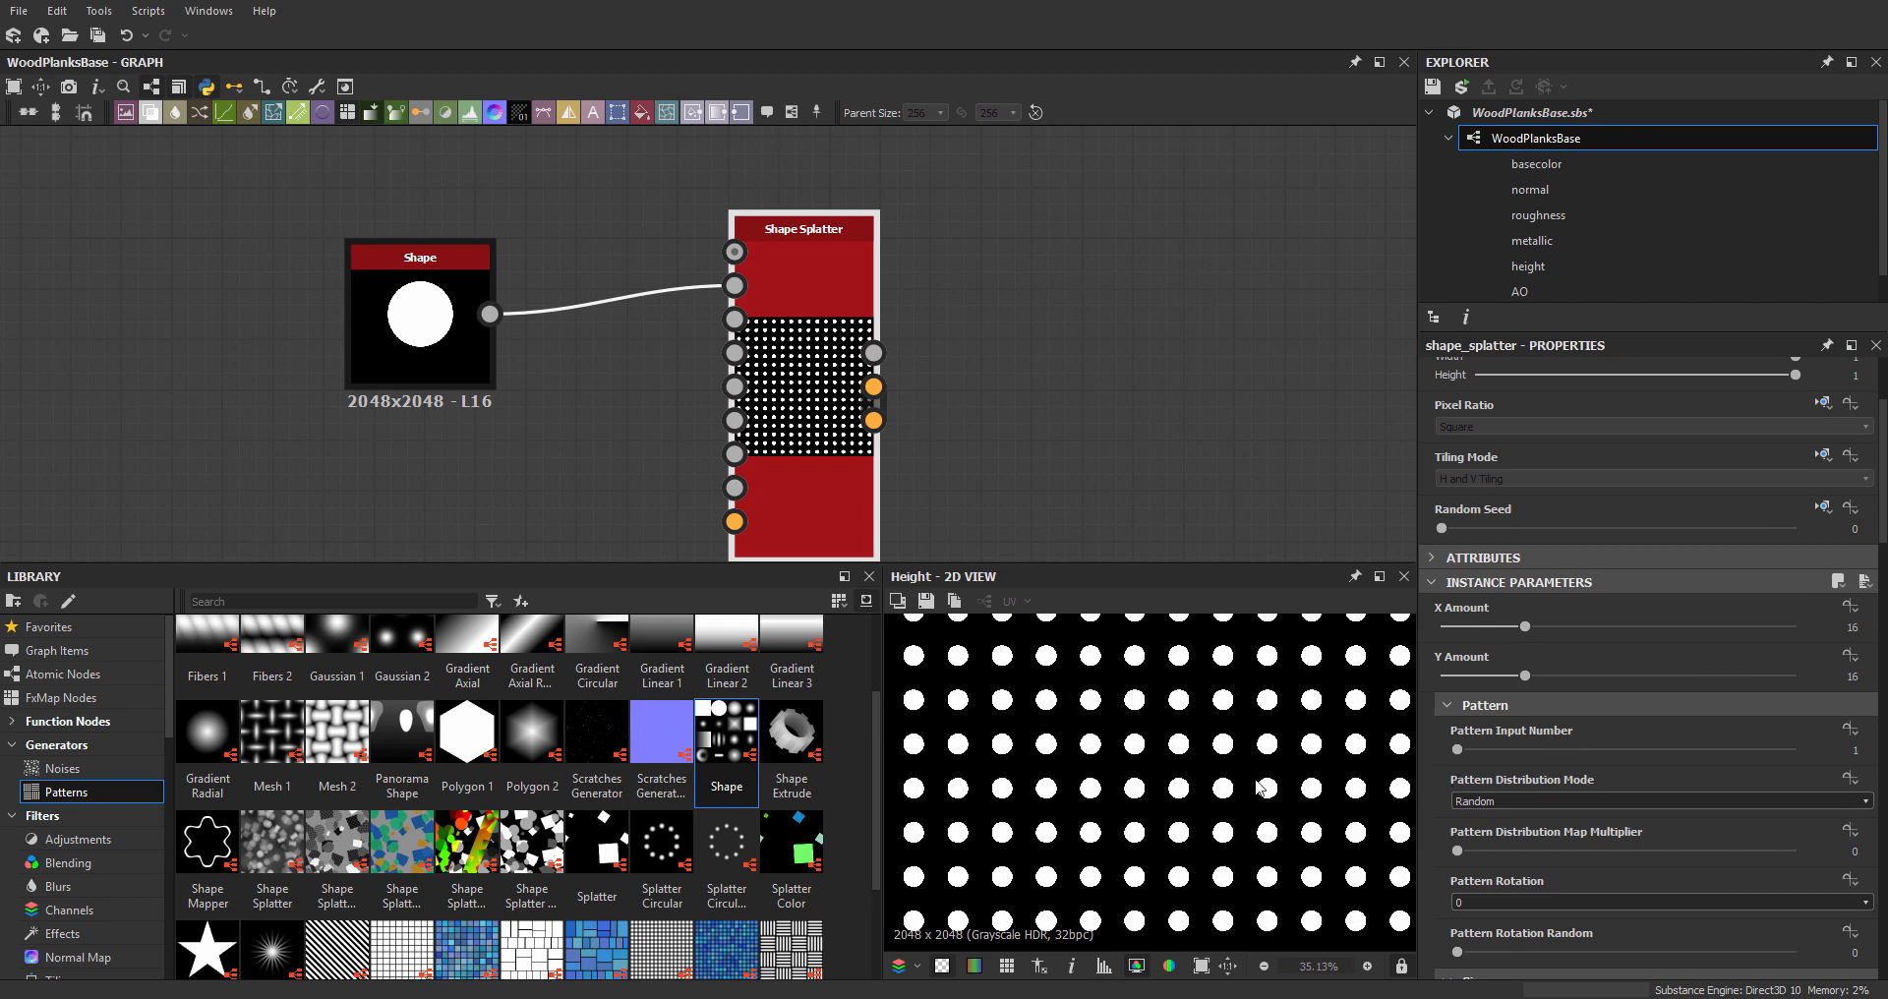
scroll(1259, 788, "down", 4)
scroll(1229, 768, "up", 2)
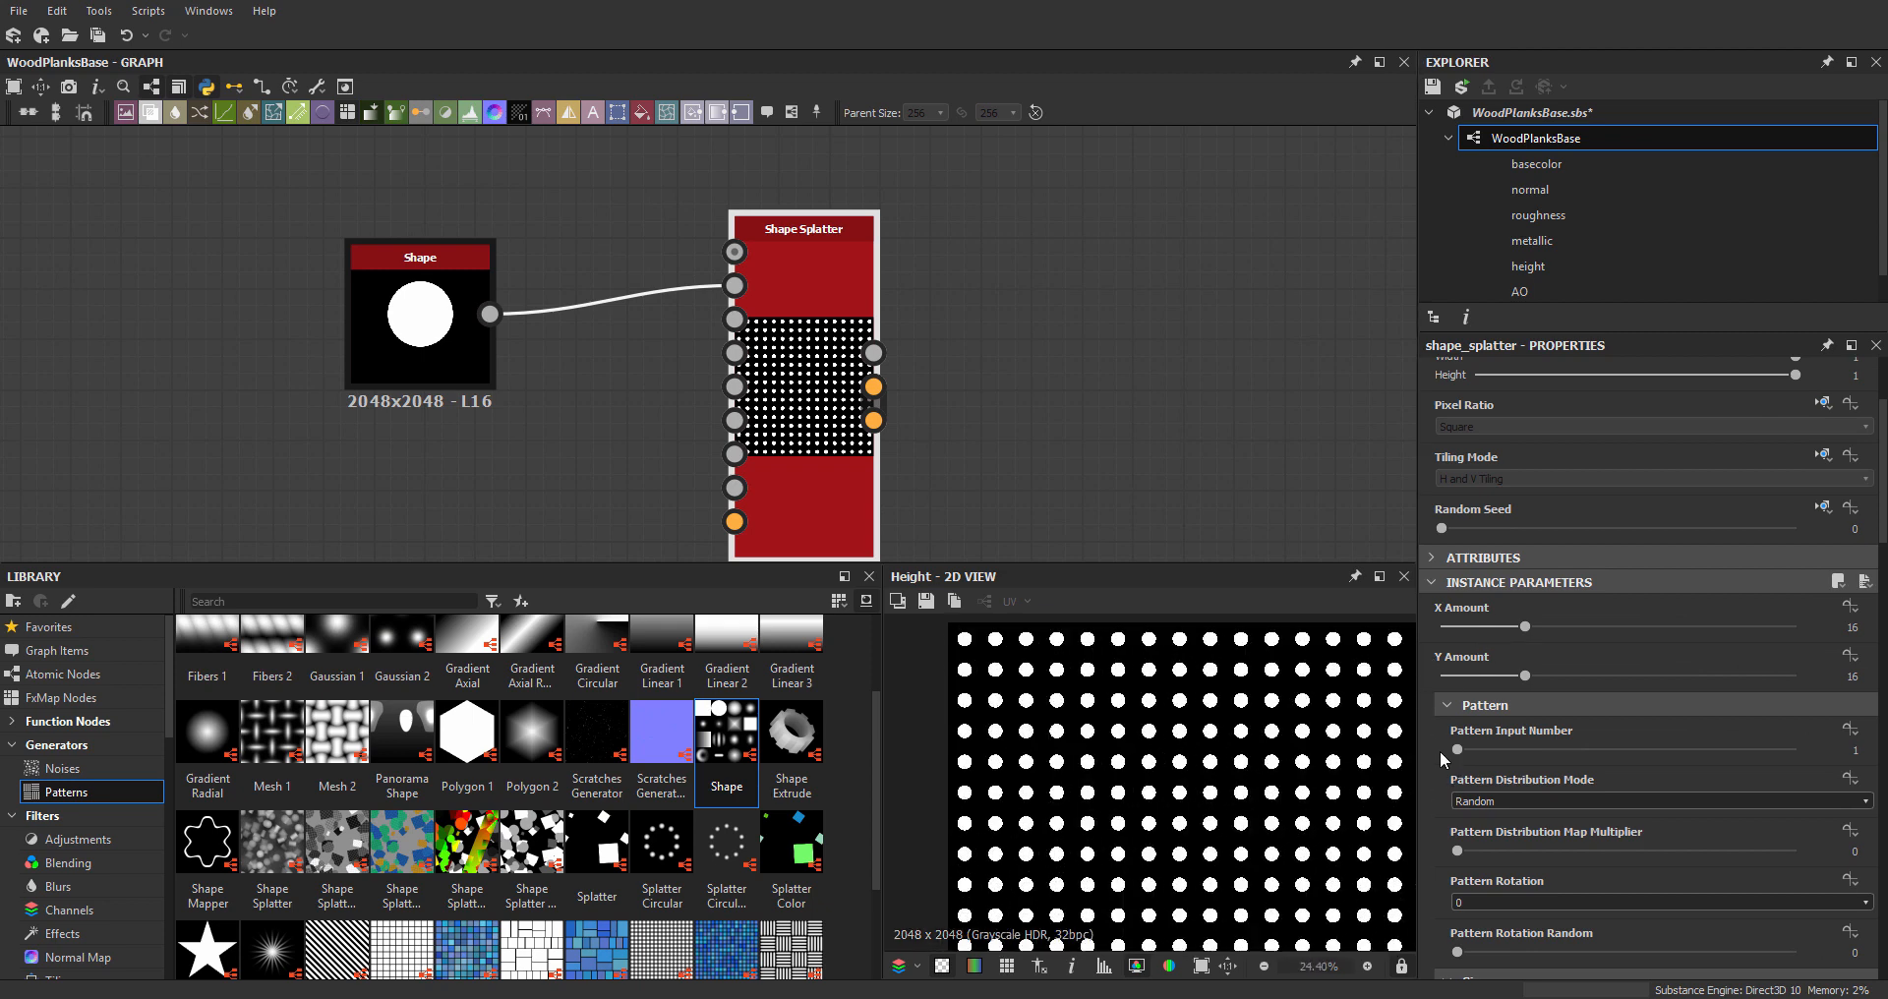
scroll(1439, 751, "down", 1)
mouse_move(1527, 570)
left_mouse_down()
mouse_move(1546, 575)
mouse_move(1523, 573)
left_mouse_up()
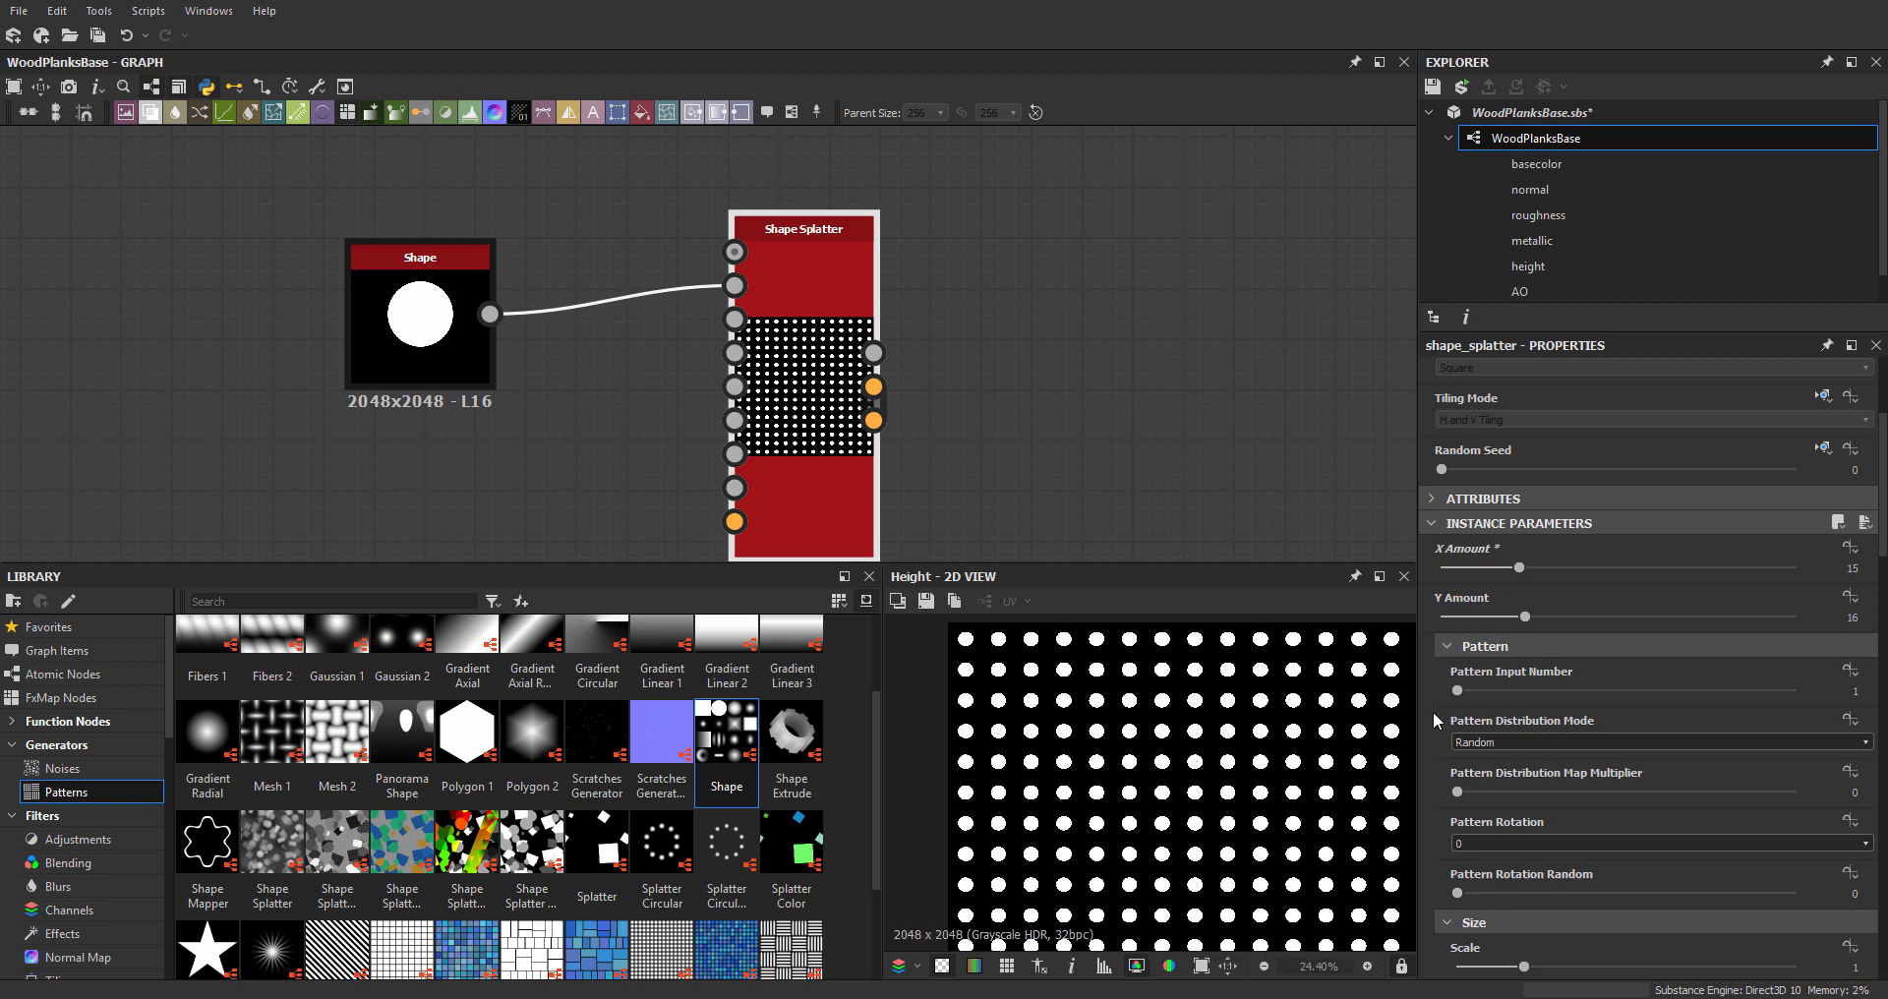
- Vary the dot sizes by setting the Shape Splatter's Scale Random to 0.43
scroll(1438, 718, "down", 3)
scroll(1414, 729, "down", 1)
scroll(1414, 730, "down", 5)
scroll(1222, 766, "up", 5)
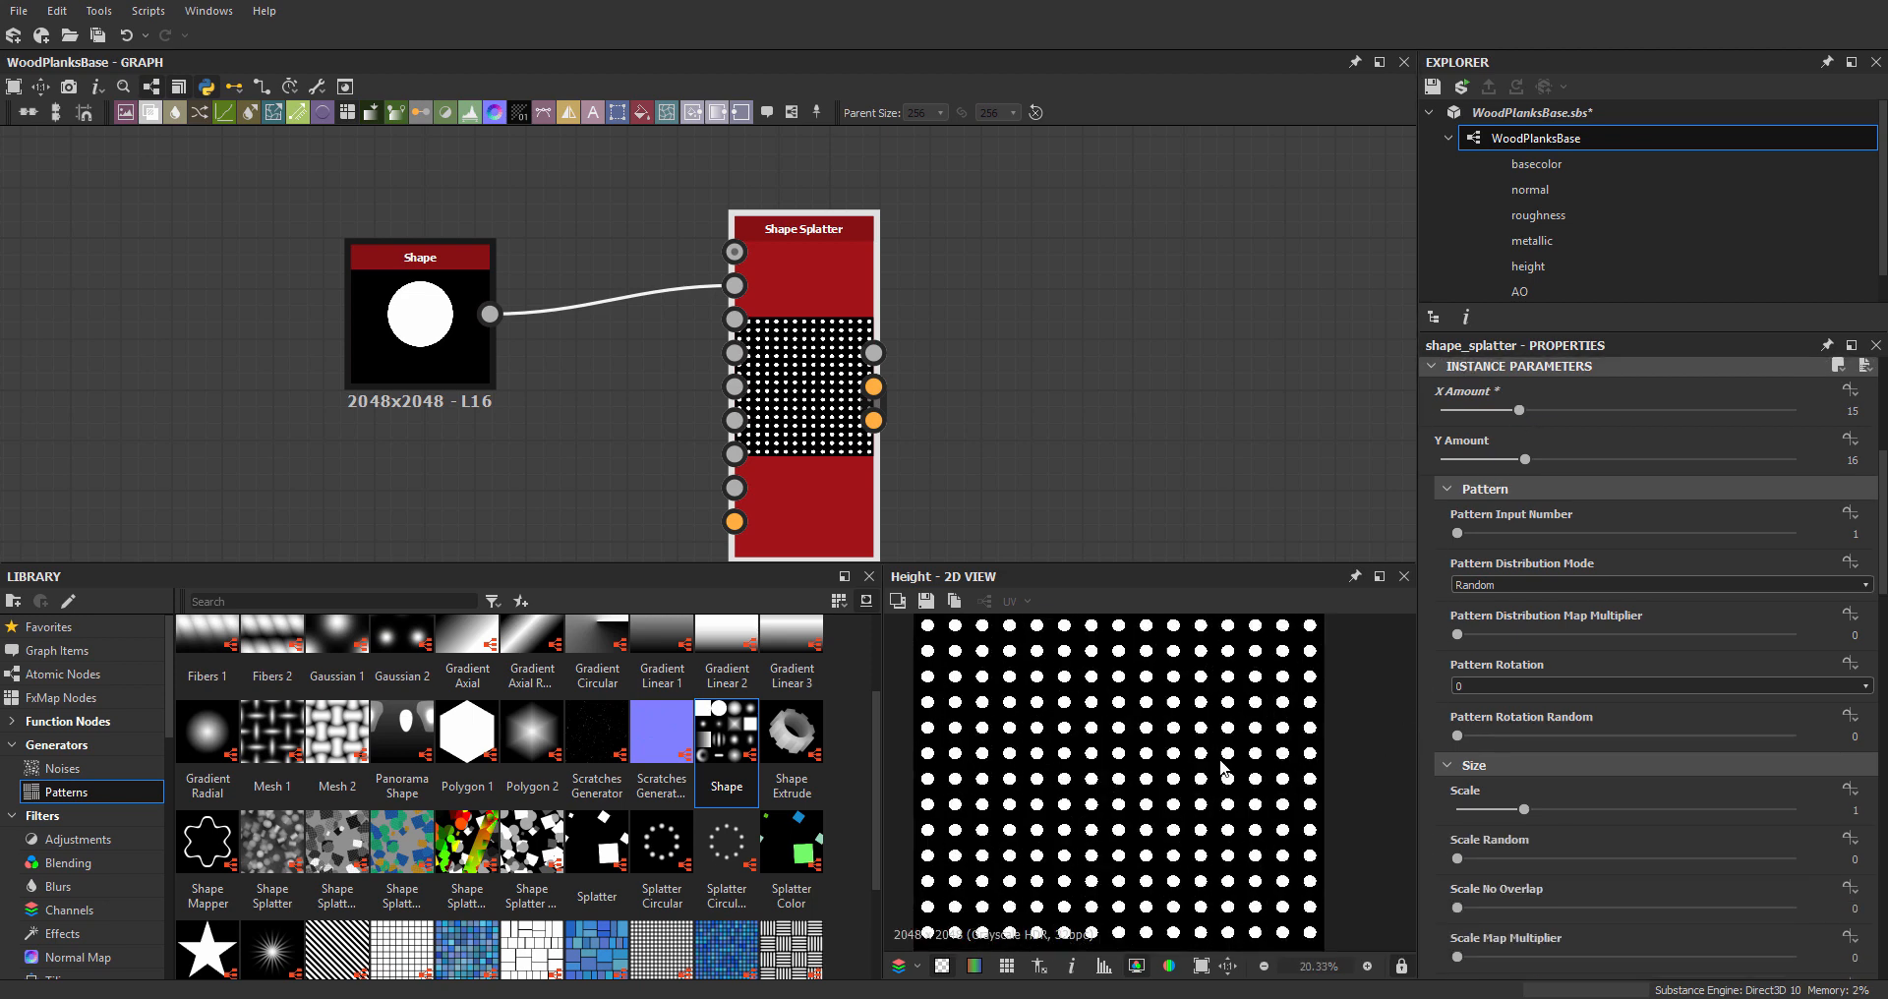
scroll(1460, 733, "down", 3)
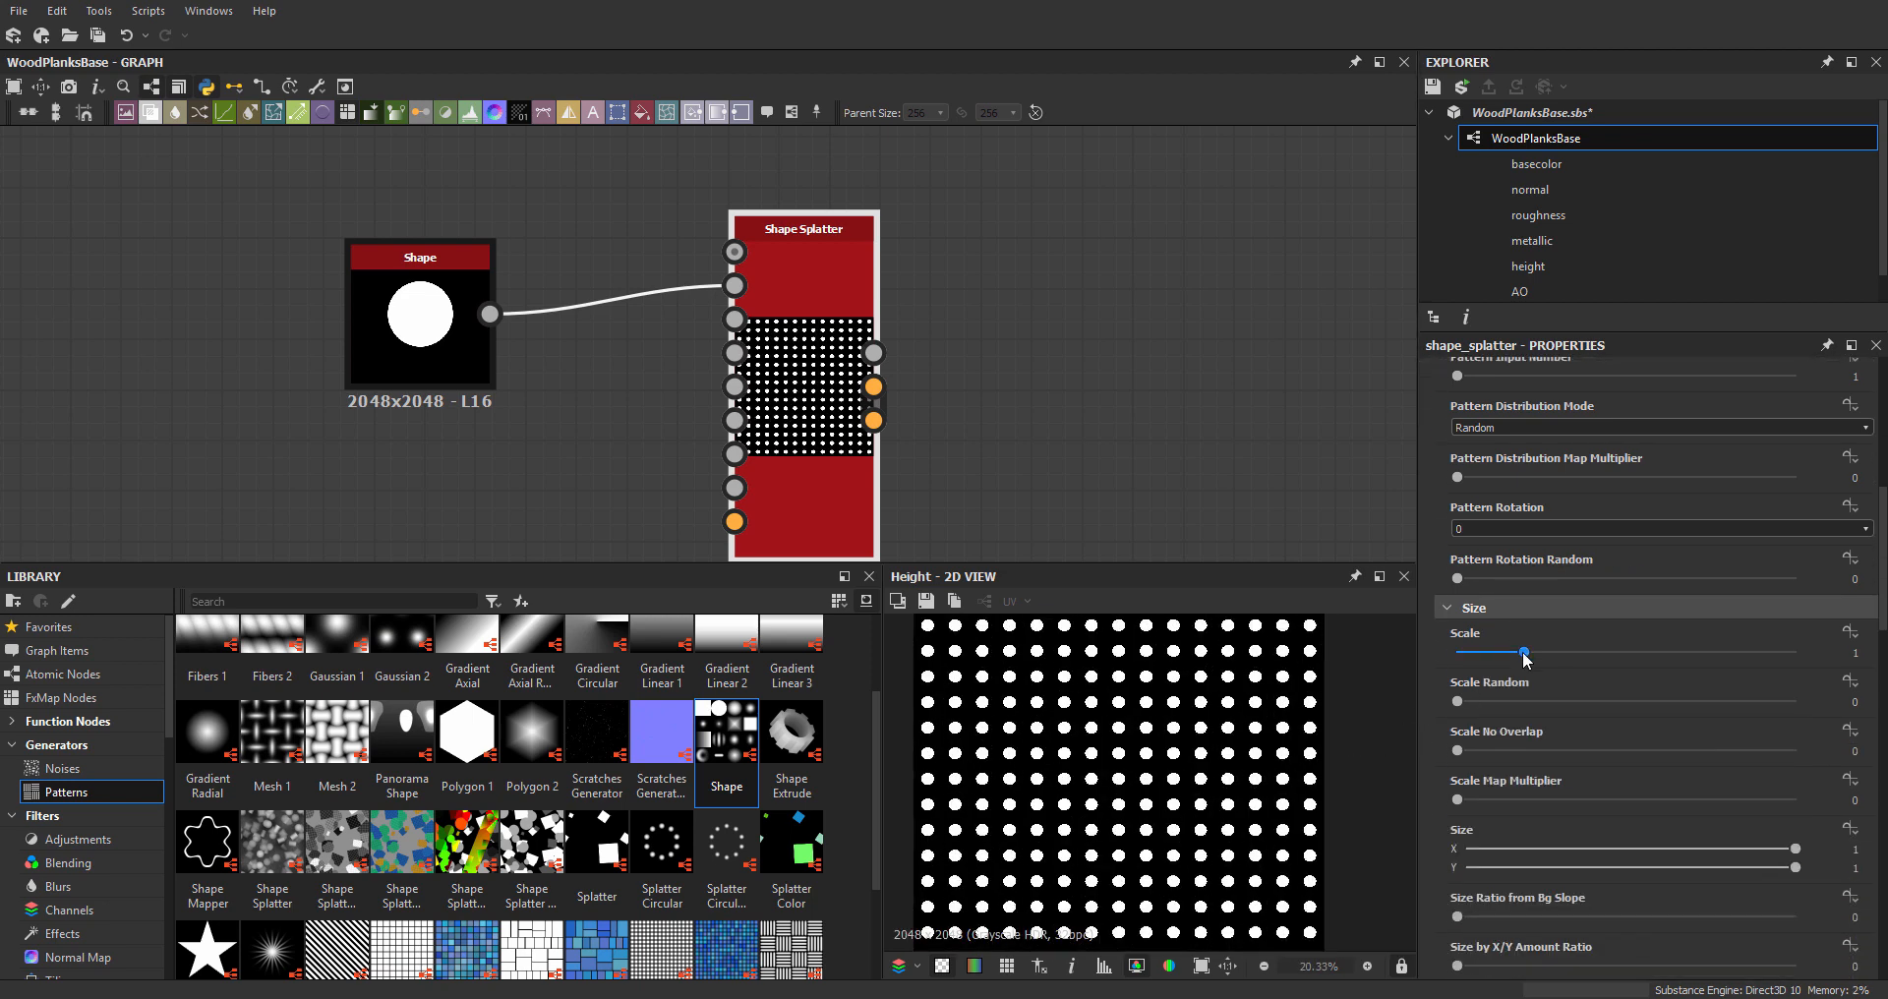
left_click_drag(1493, 702, 1602, 704)
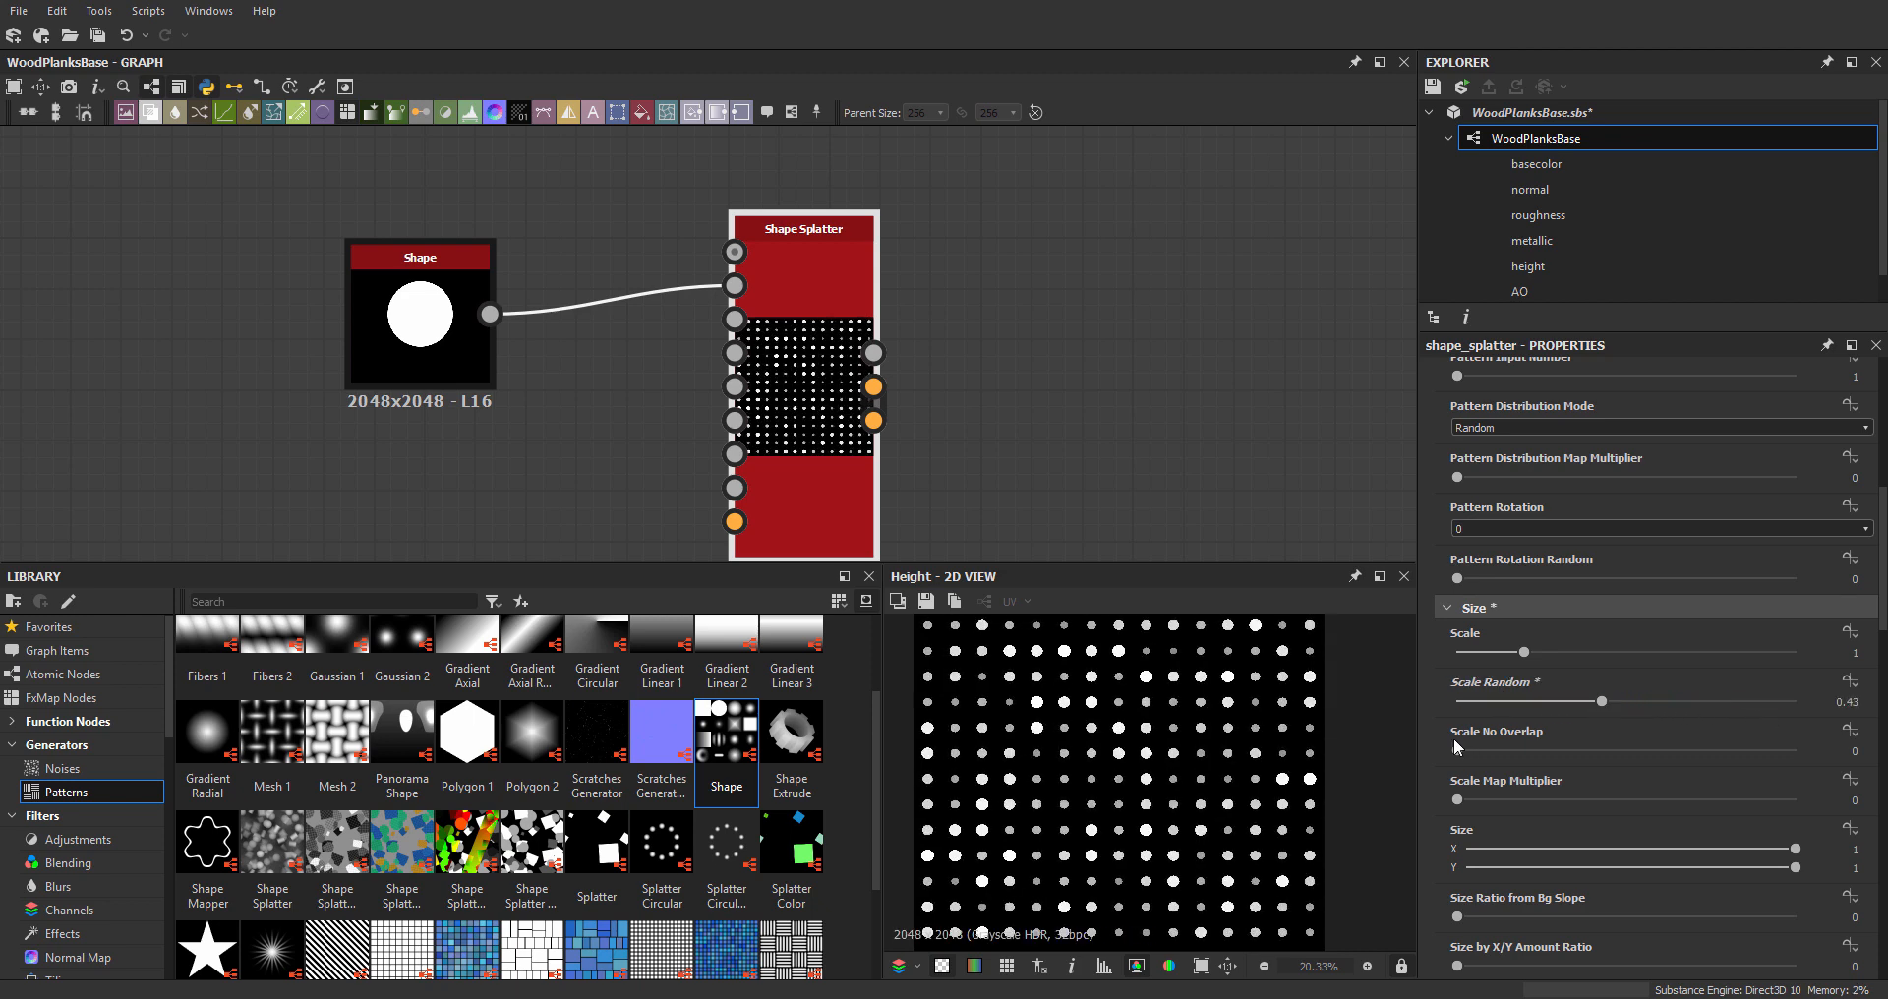
- Set the Shape Splatter's Size by X/Y Amount Ratio to 0.16
scroll(1459, 846, "down", 2)
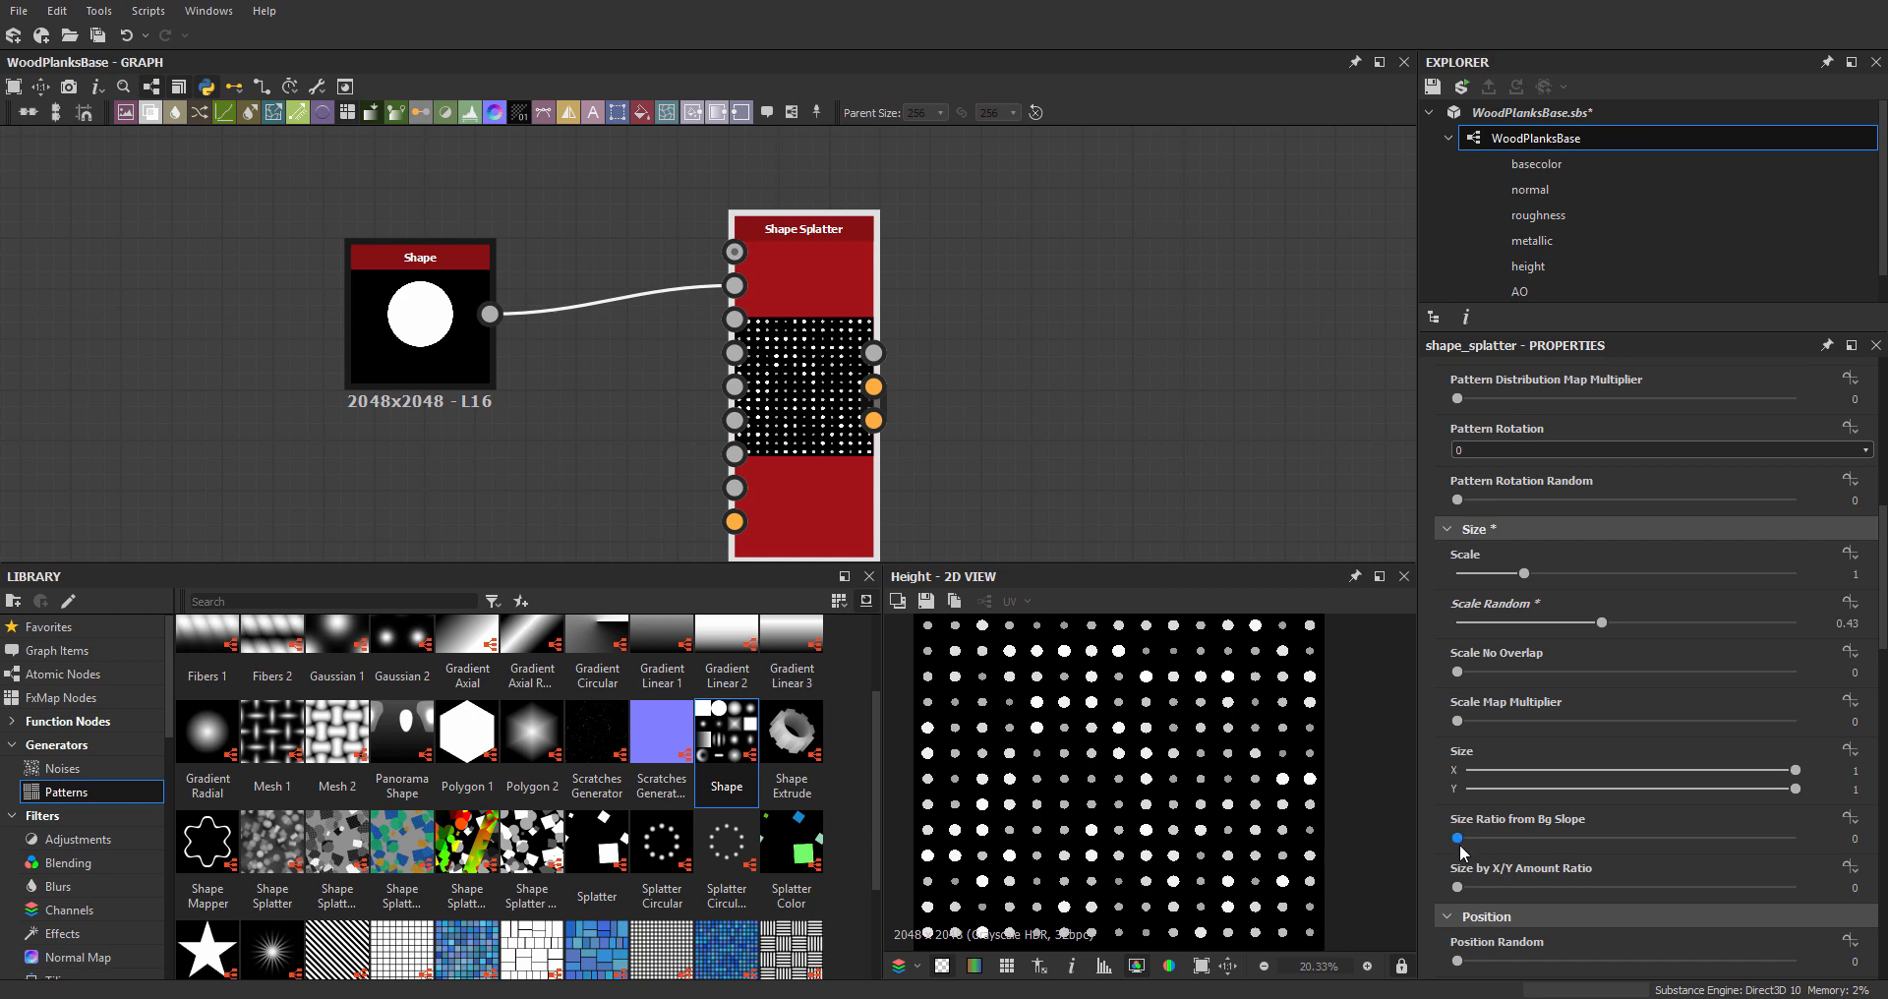
left_click_drag(1465, 889, 1799, 886)
scroll(1249, 735, "up", 3)
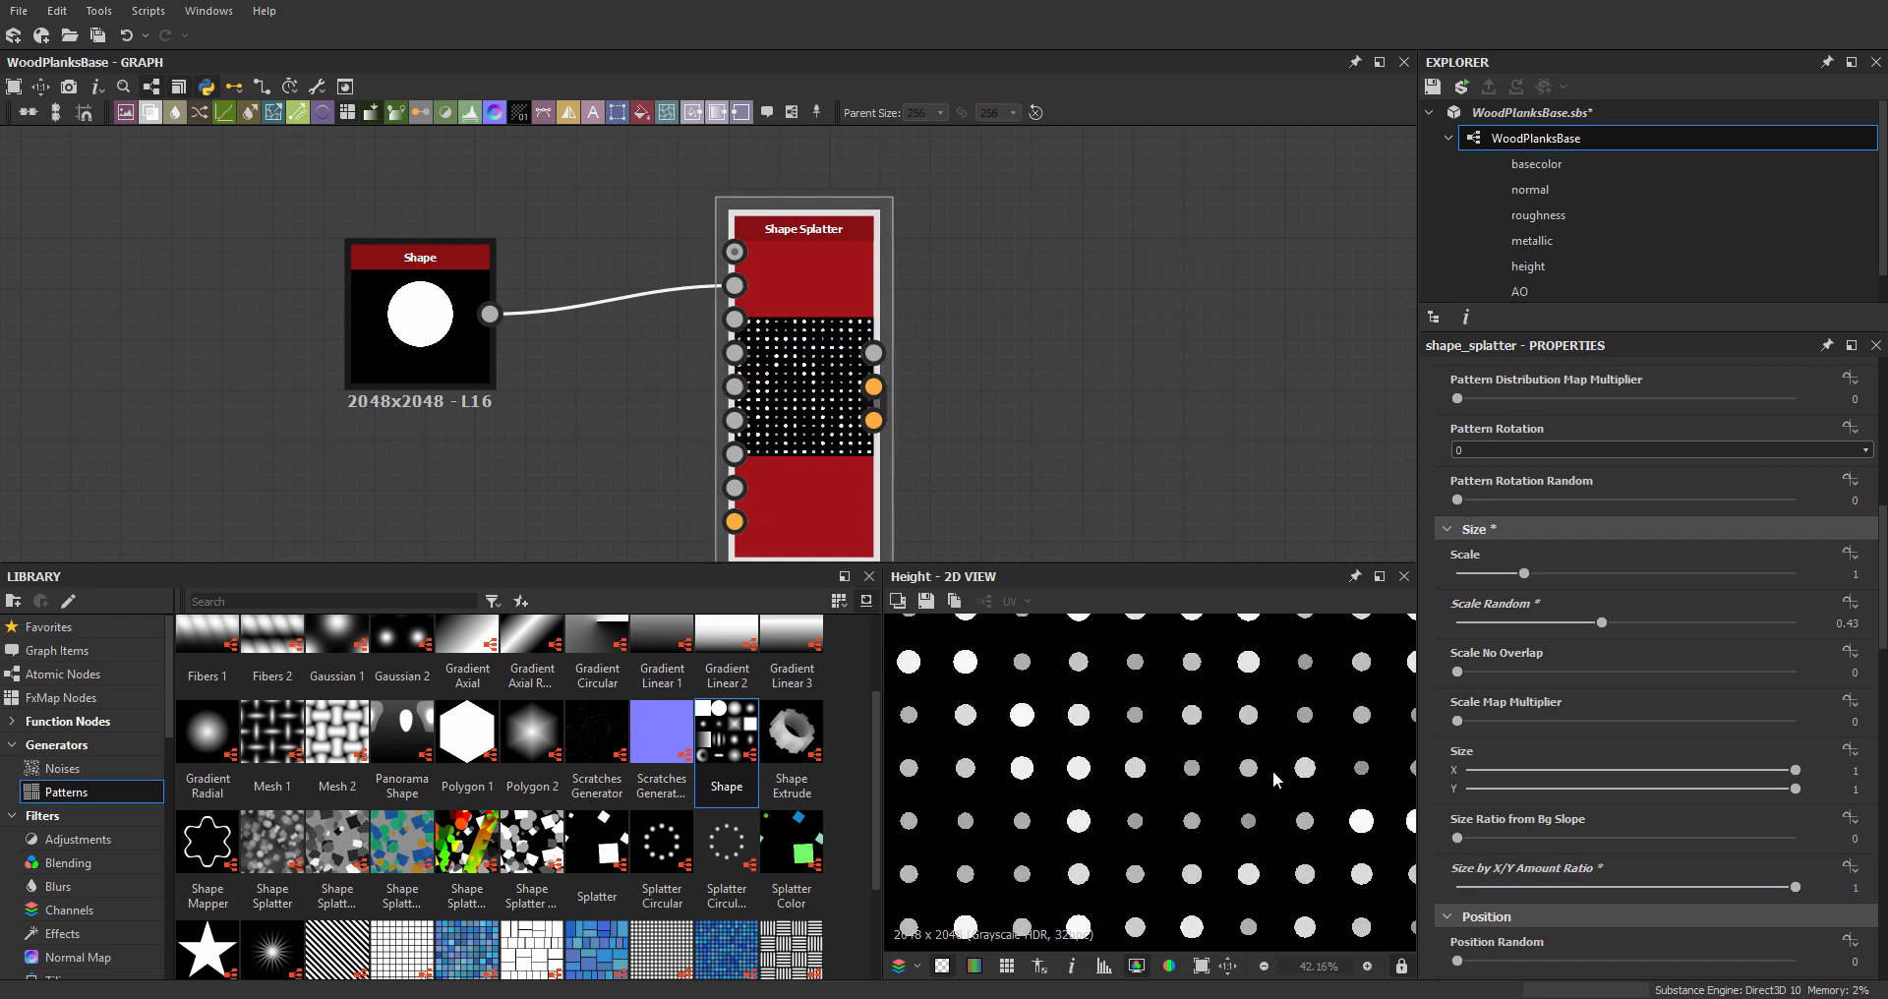
left_click_drag(1556, 888, 1512, 888)
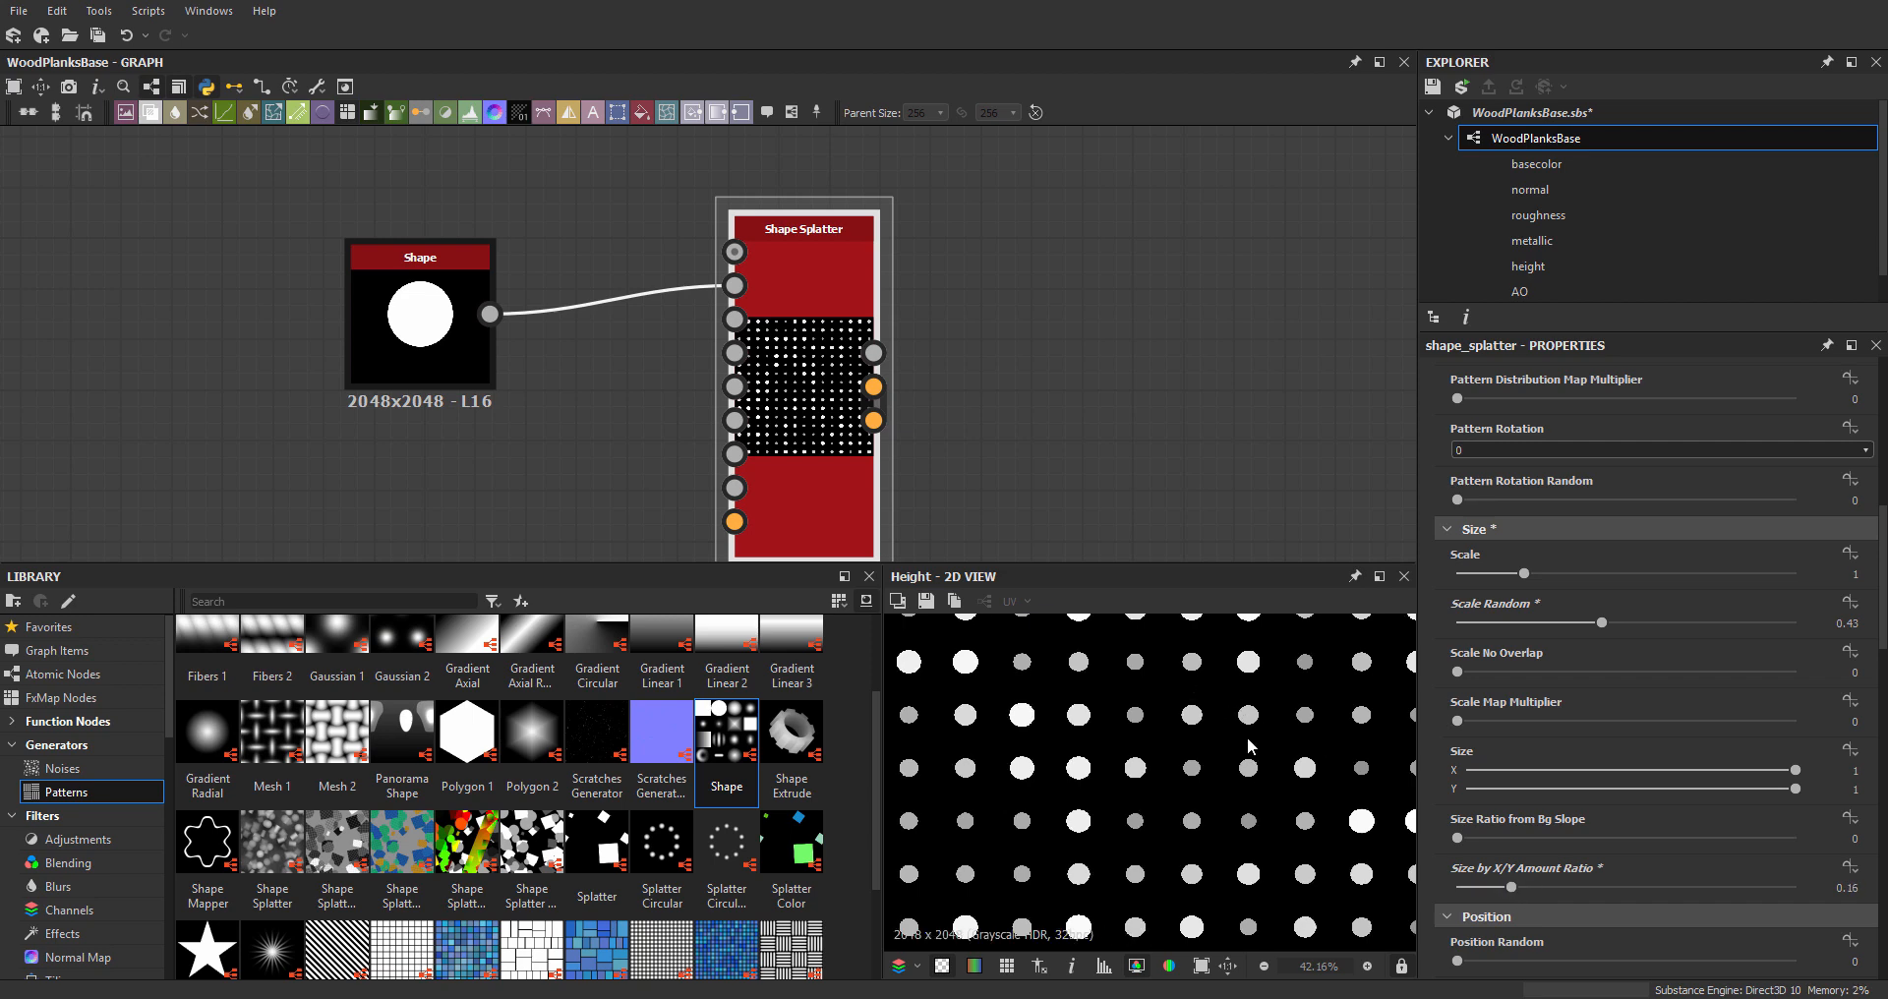
- Scatter the dots irregularly by setting the Shape Splatter's Position Random to 2 and inspect the result up close
scroll(1454, 718, "down", 2)
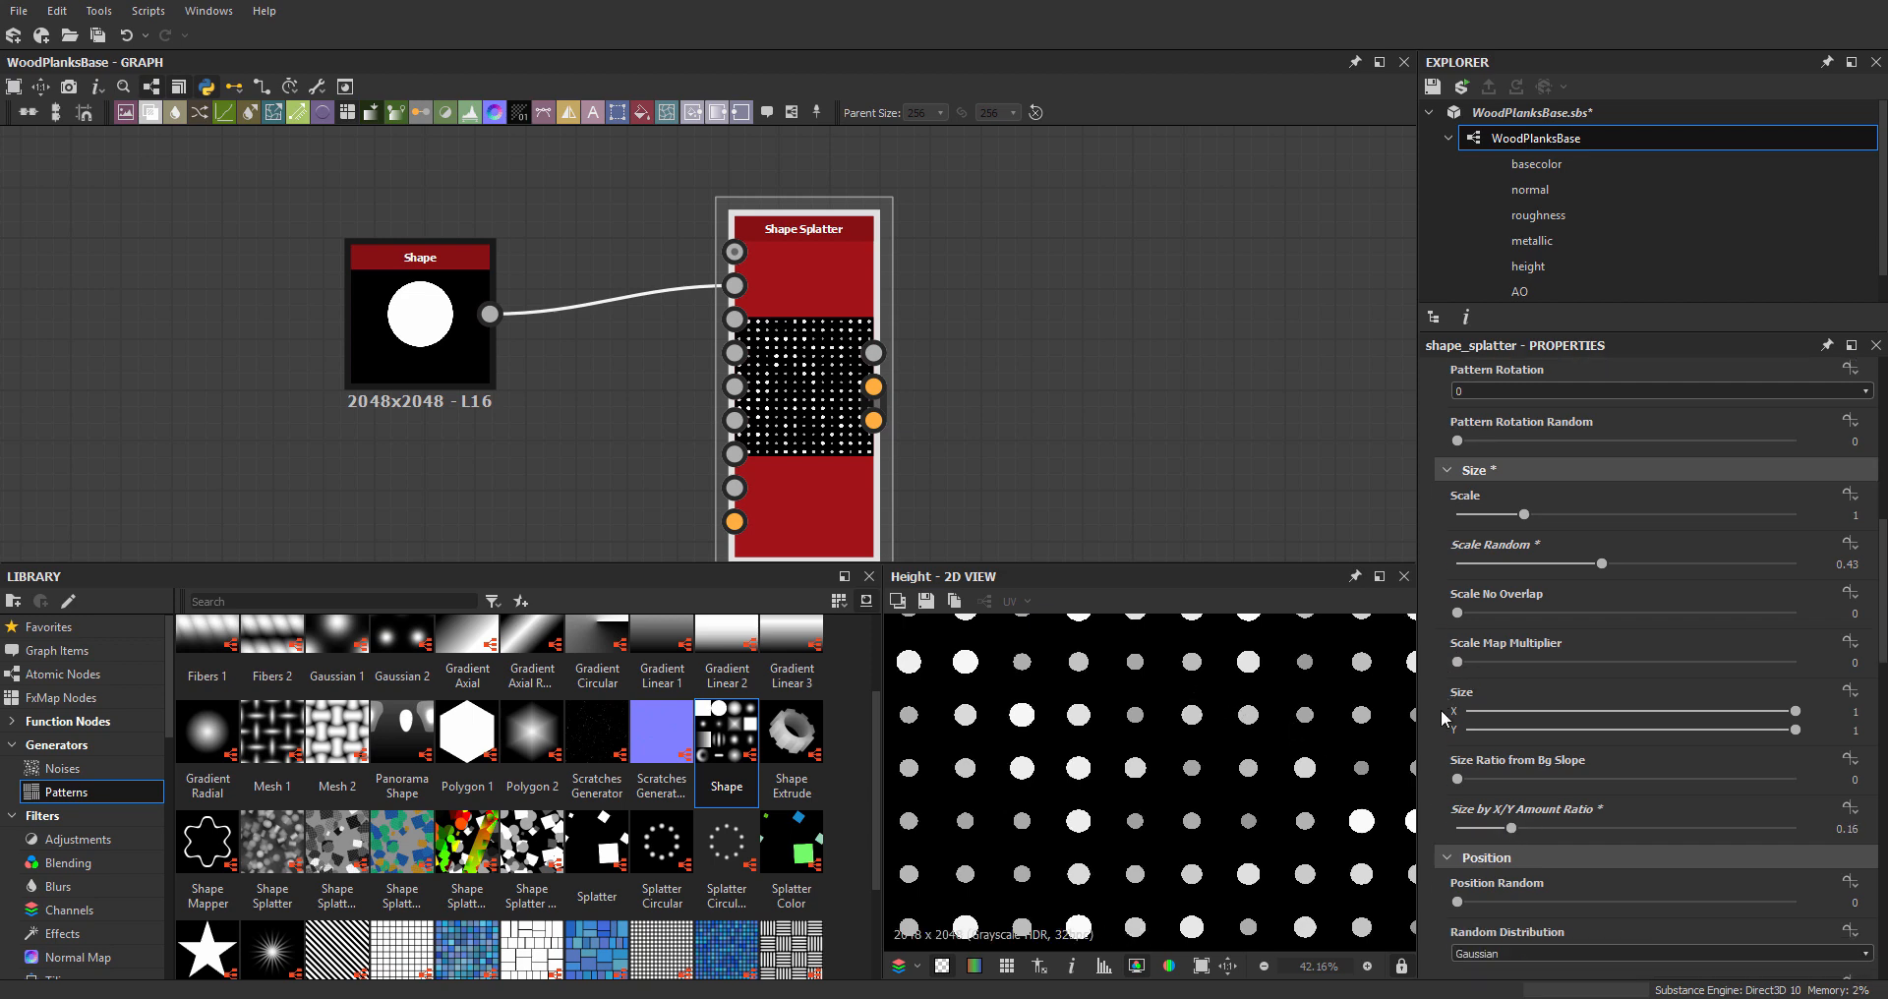
scroll(1438, 742, "down", 6)
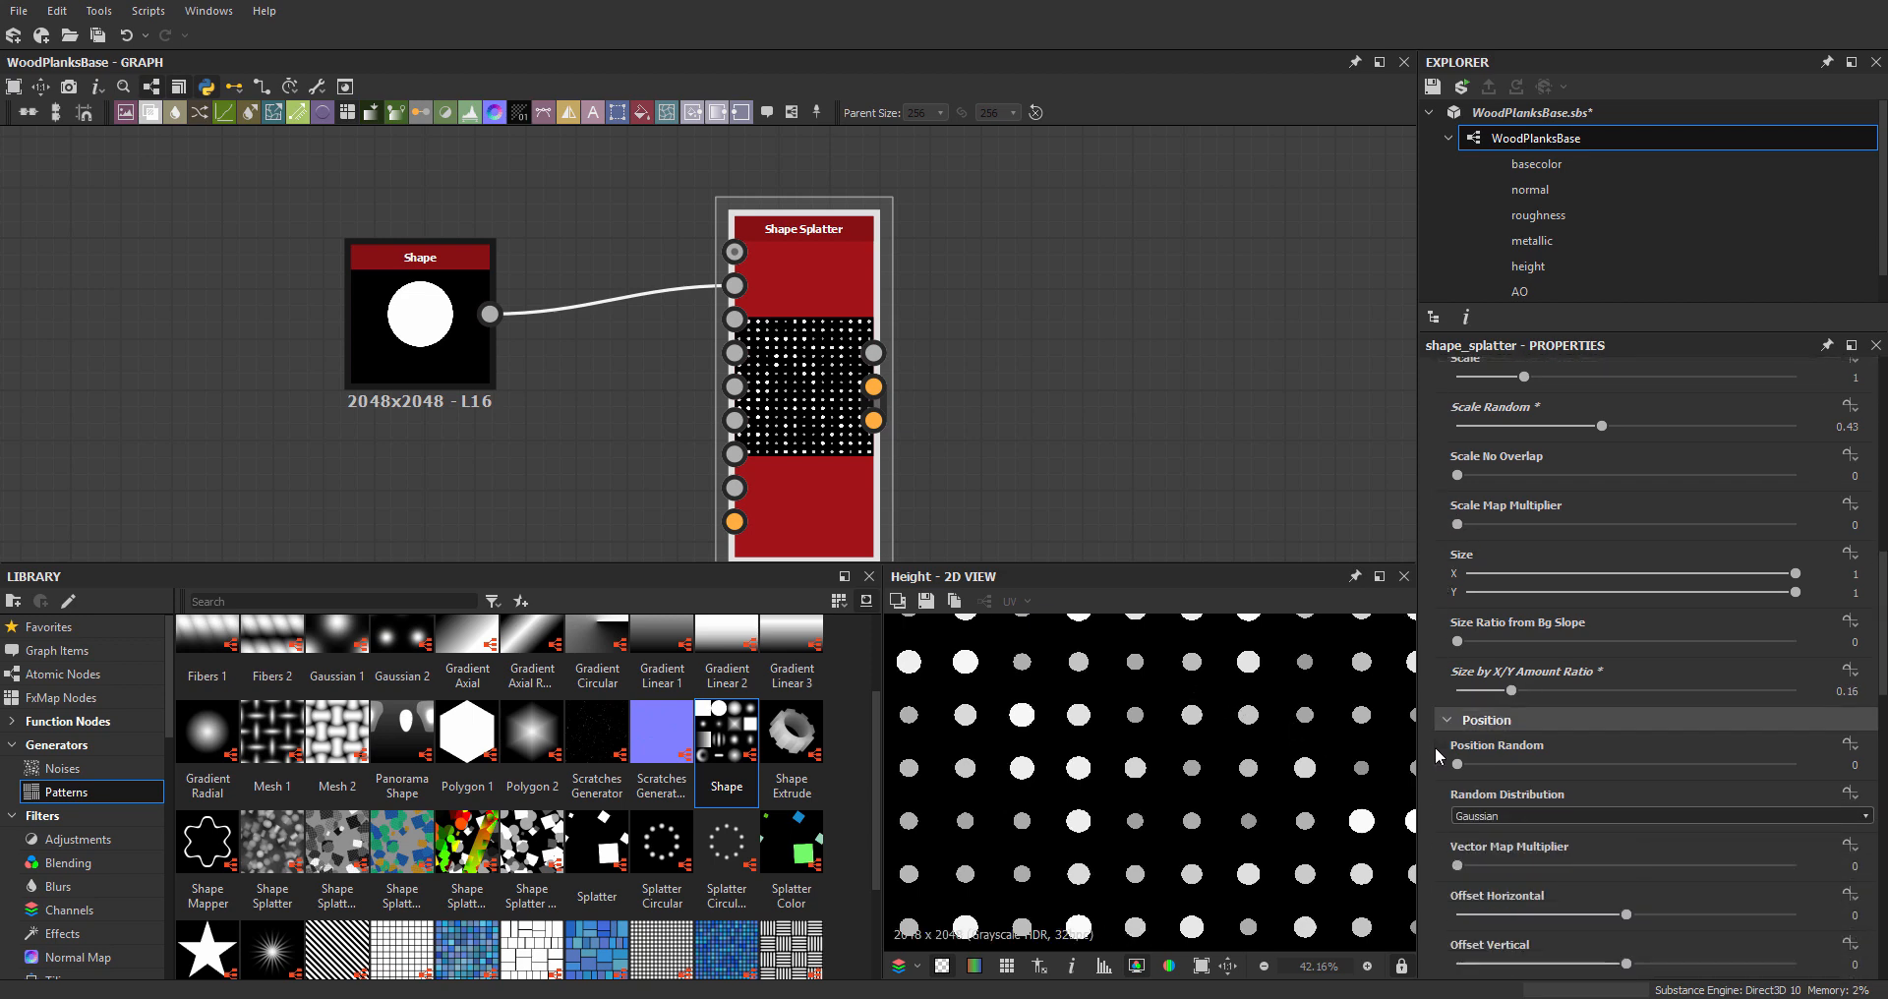
scroll(1196, 752, "down", 3)
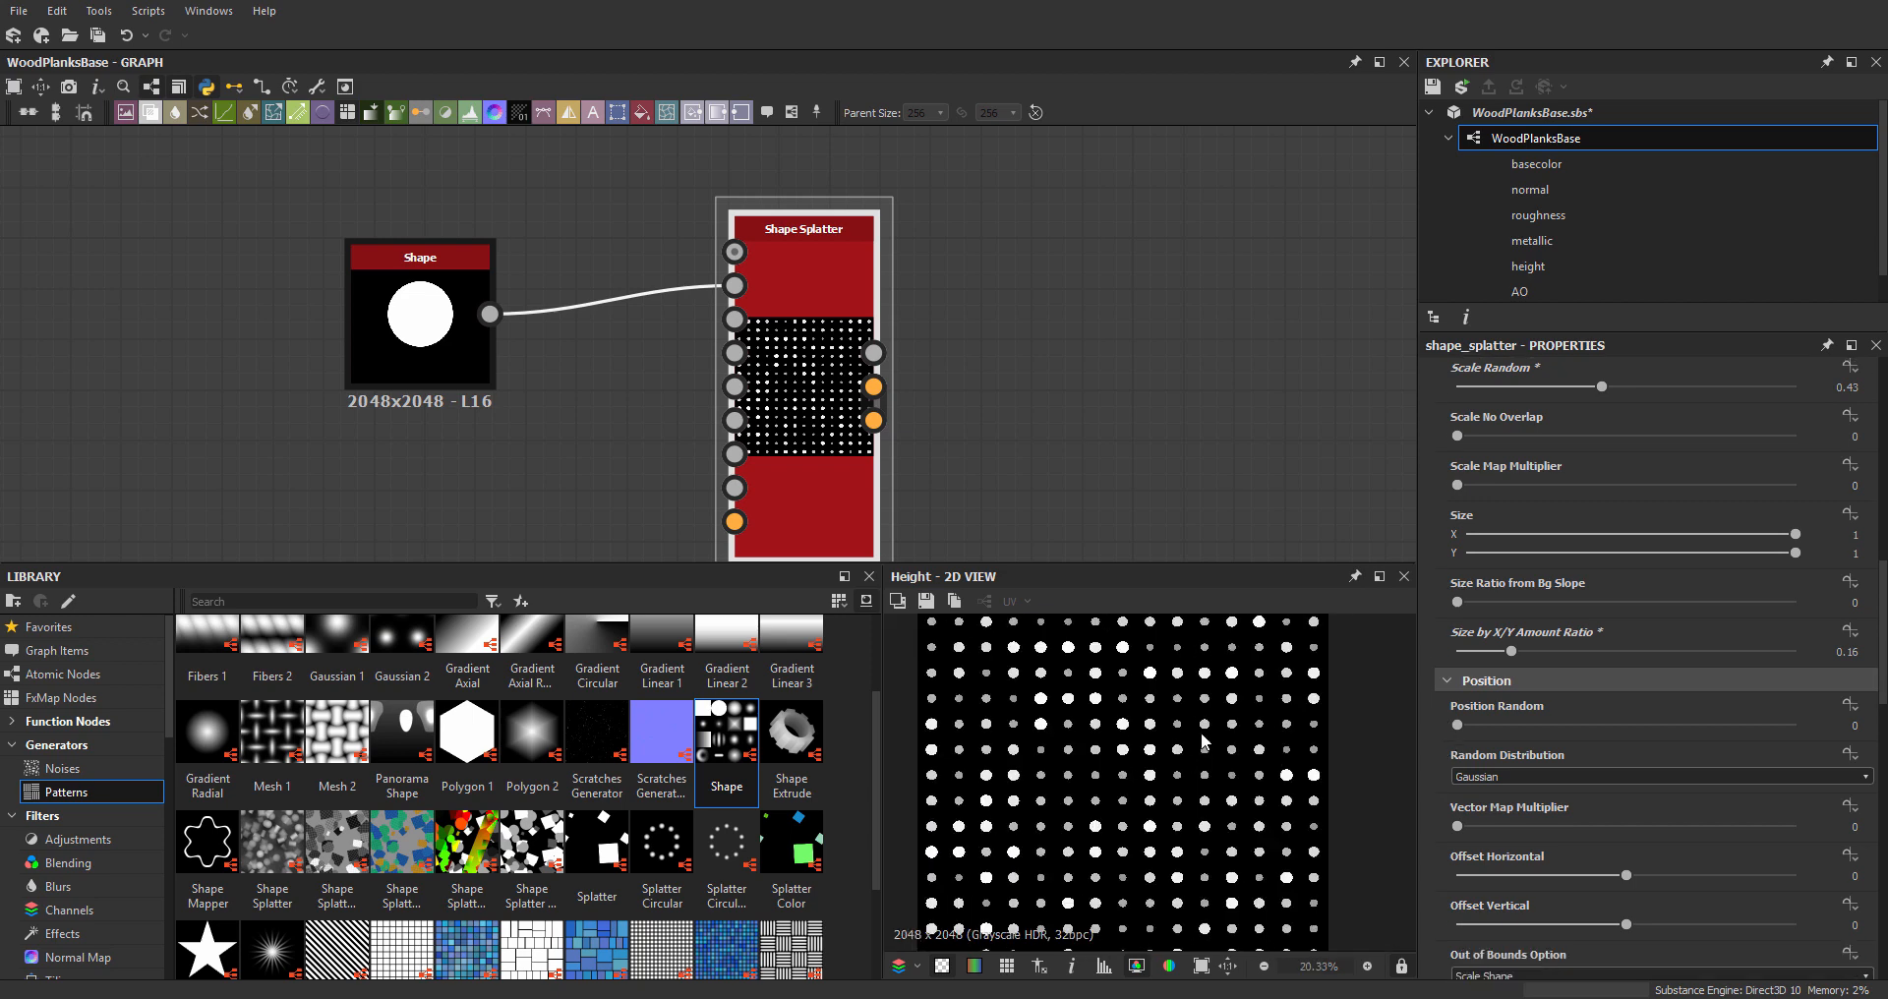
left_click_drag(1468, 722, 1786, 764)
scroll(1023, 759, "up", 4)
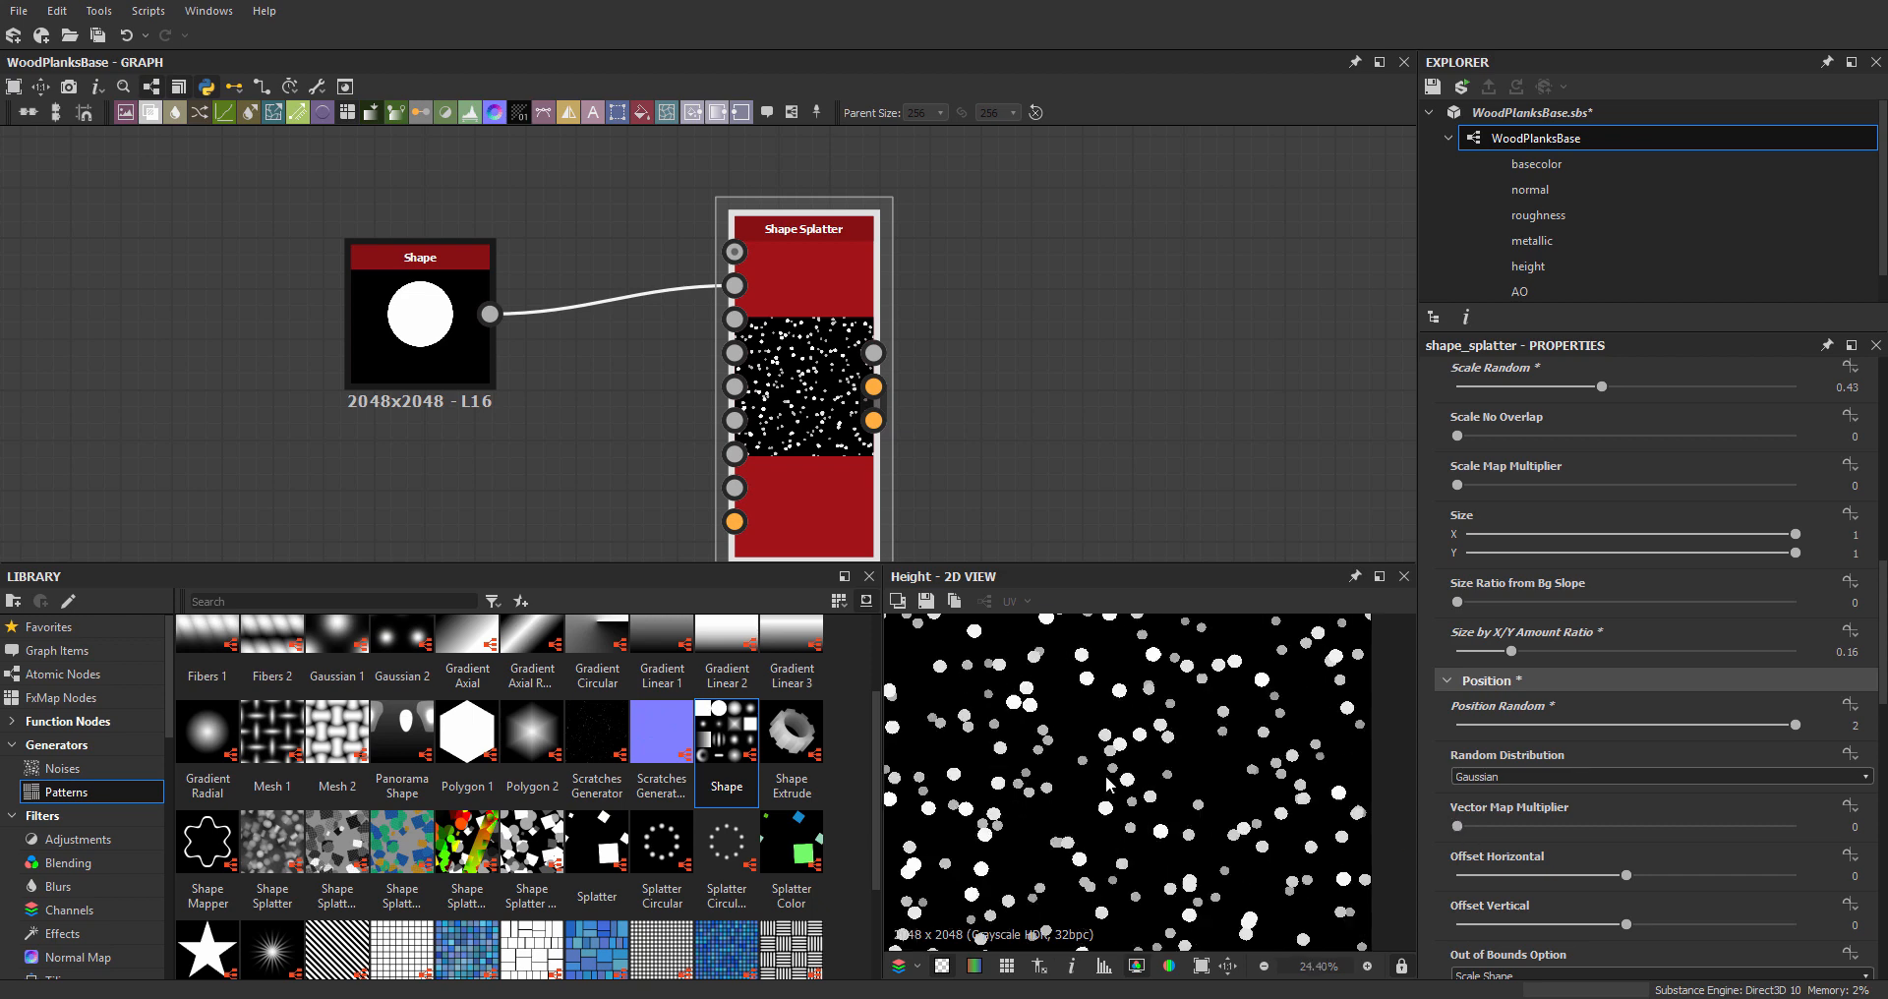
middle_click_drag(1024, 757, 1060, 811)
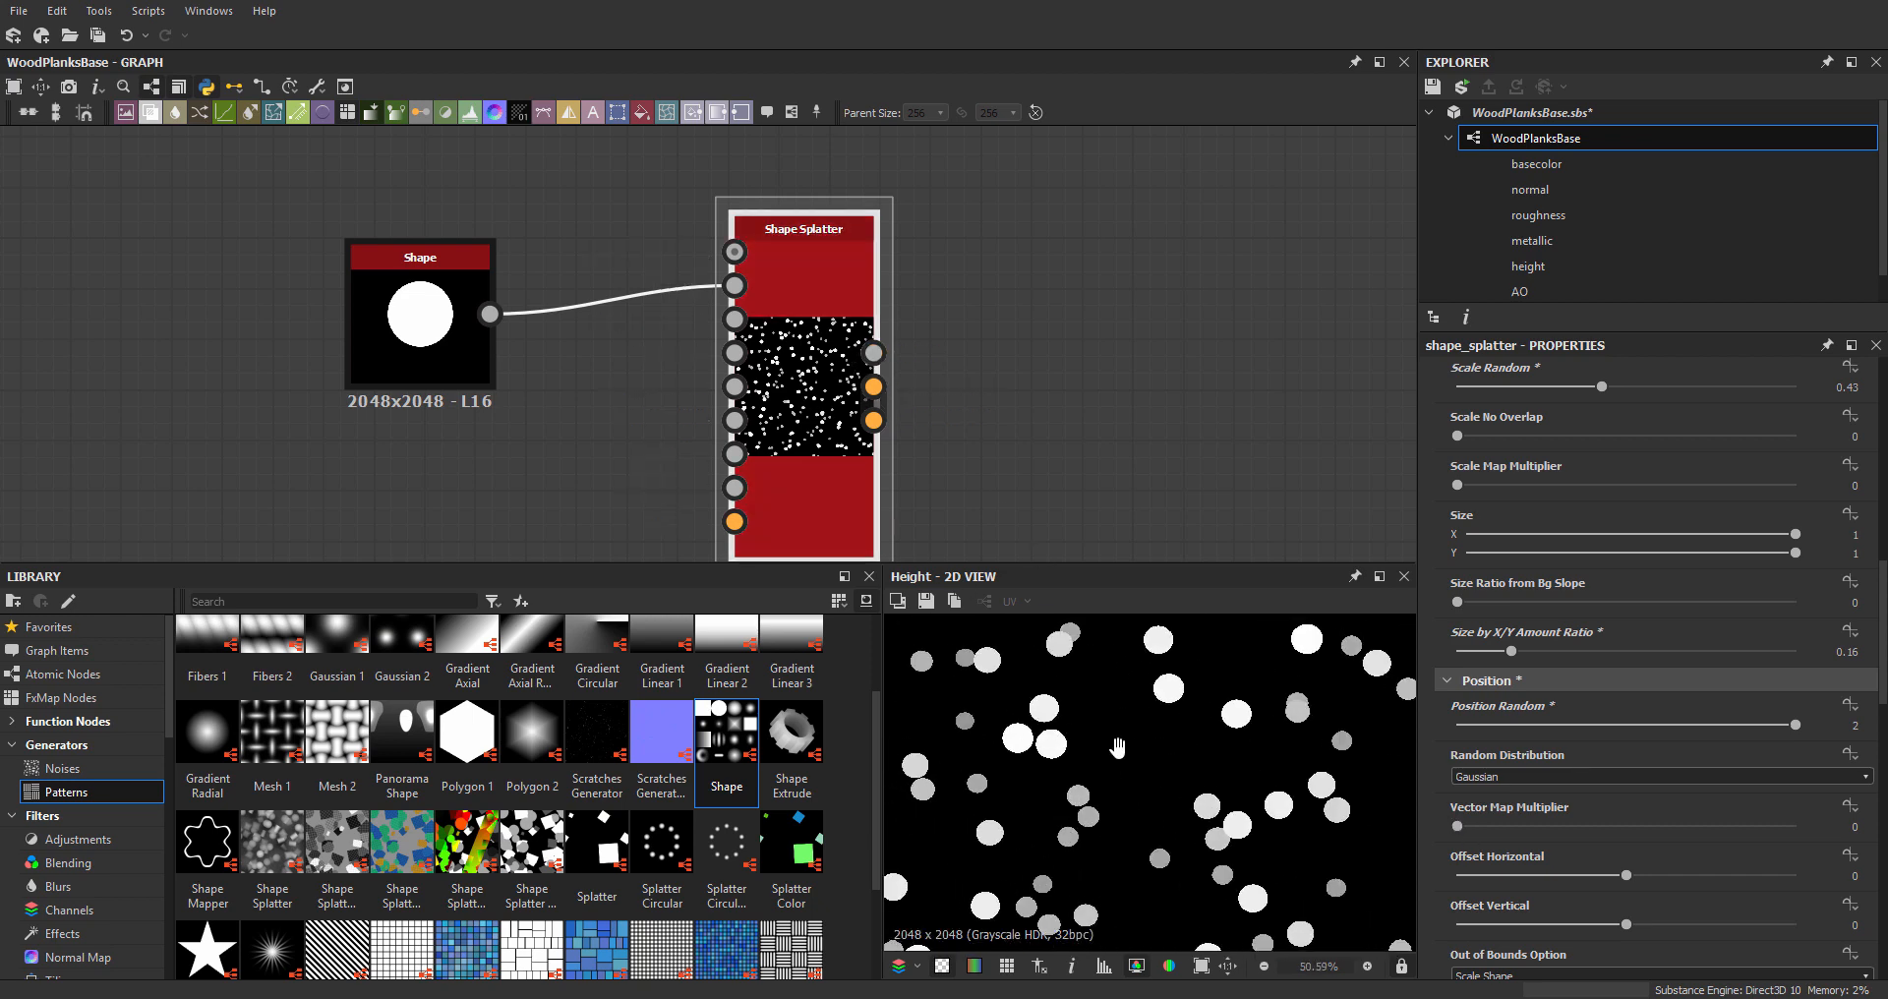
middle_click_drag(1063, 638, 1052, 661)
scroll(1131, 708, "down", 2)
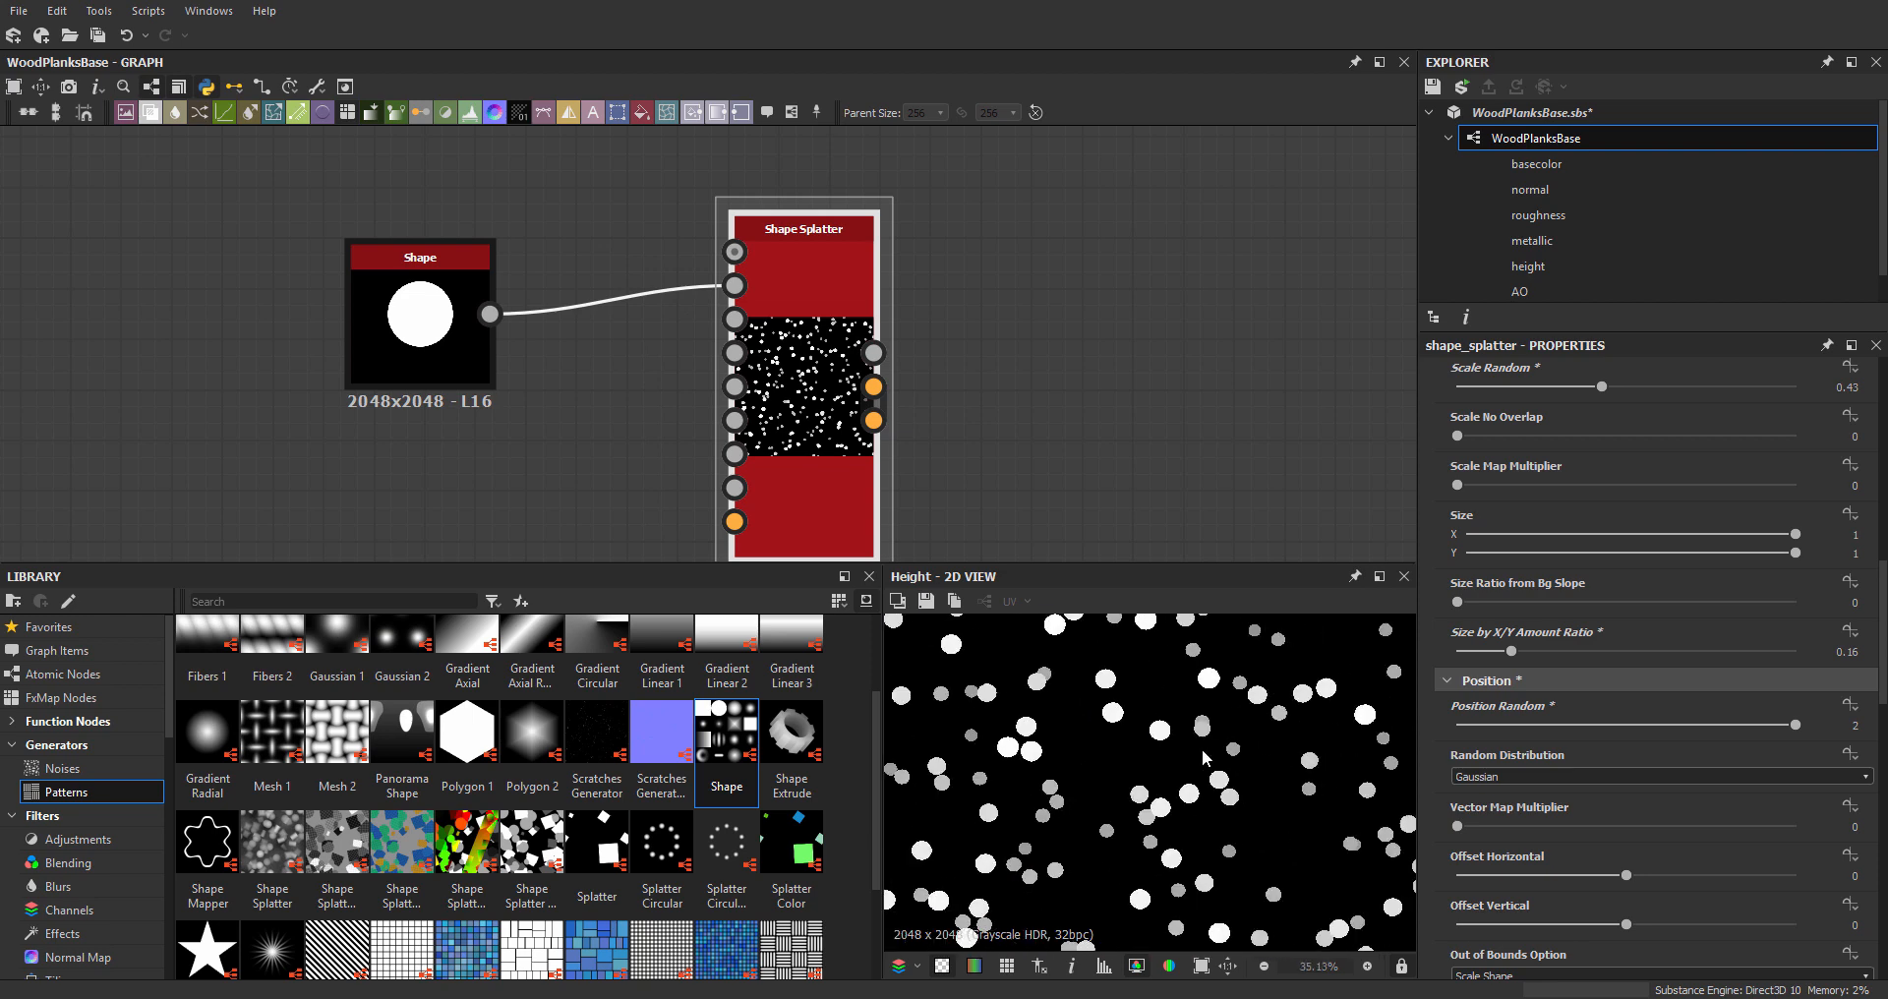
scroll(1202, 762, "down", 2)
scroll(1496, 782, "down", 1)
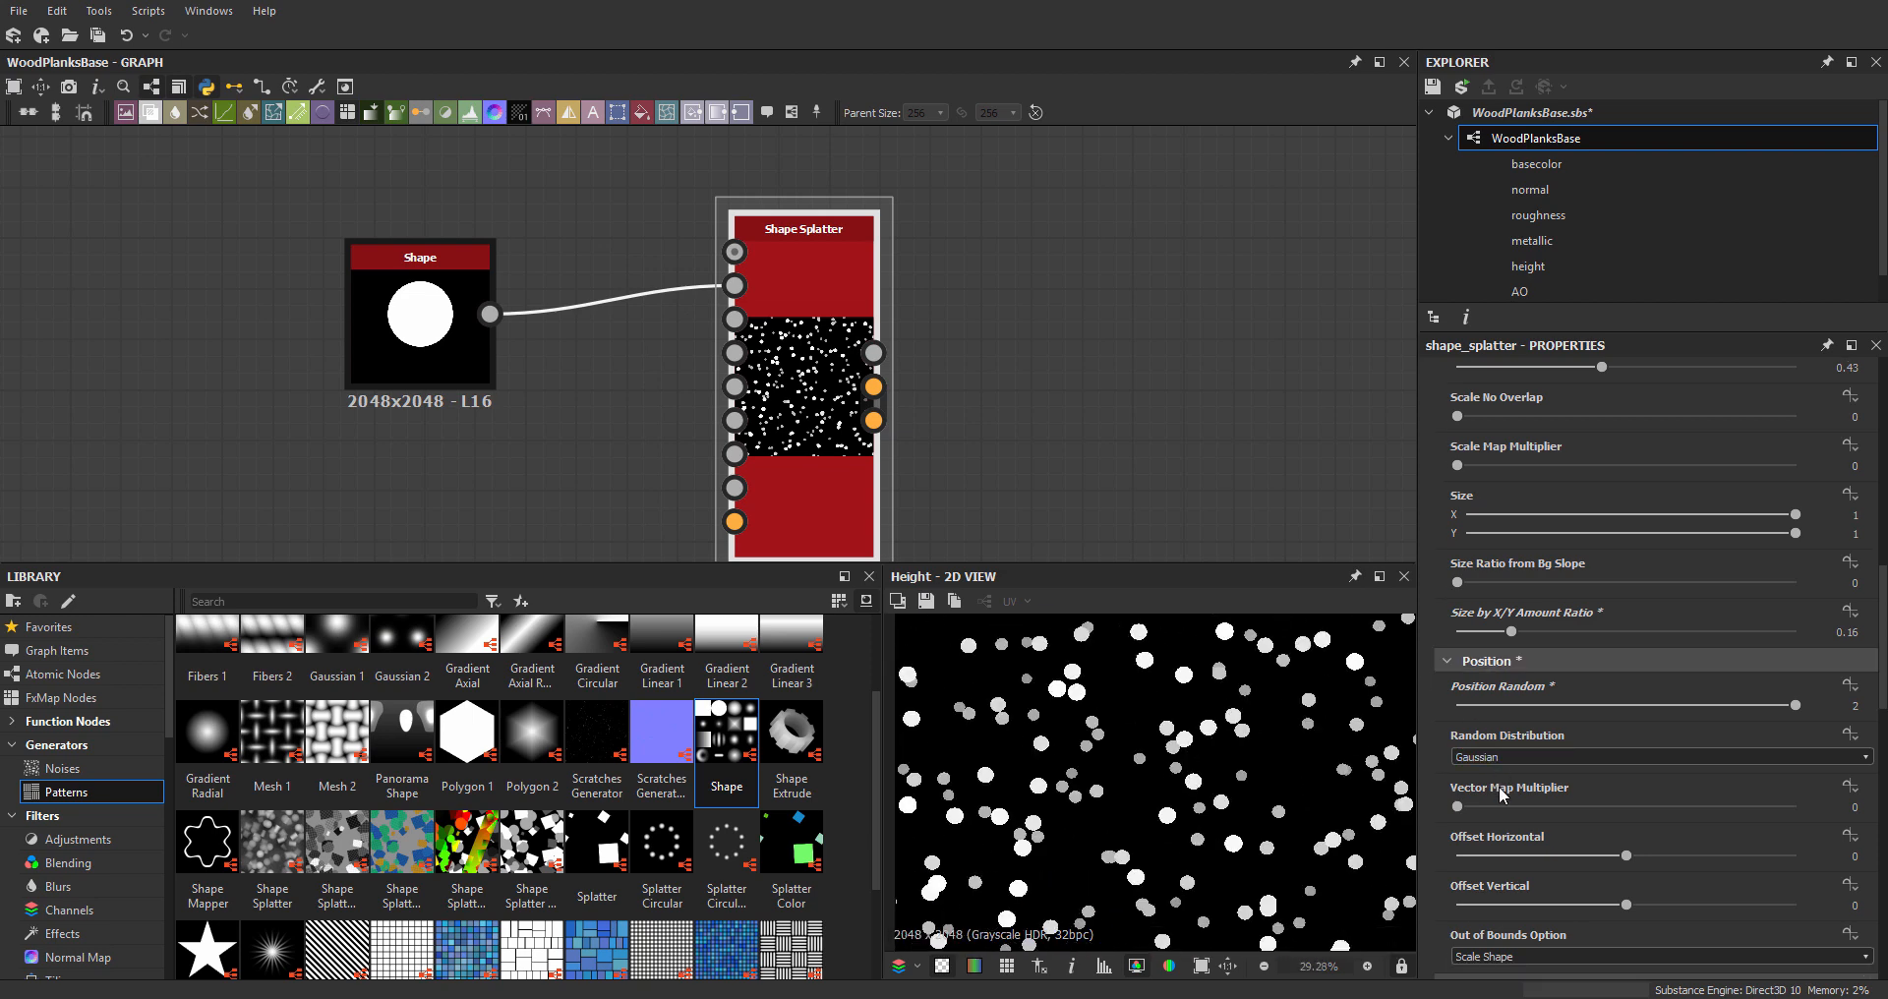
- Try a different Random Distribution for the Shape Splatter's dot positions and restore Gaussian
left_click(1491, 762)
left_click(1491, 762)
scroll(1492, 758, "up", 1)
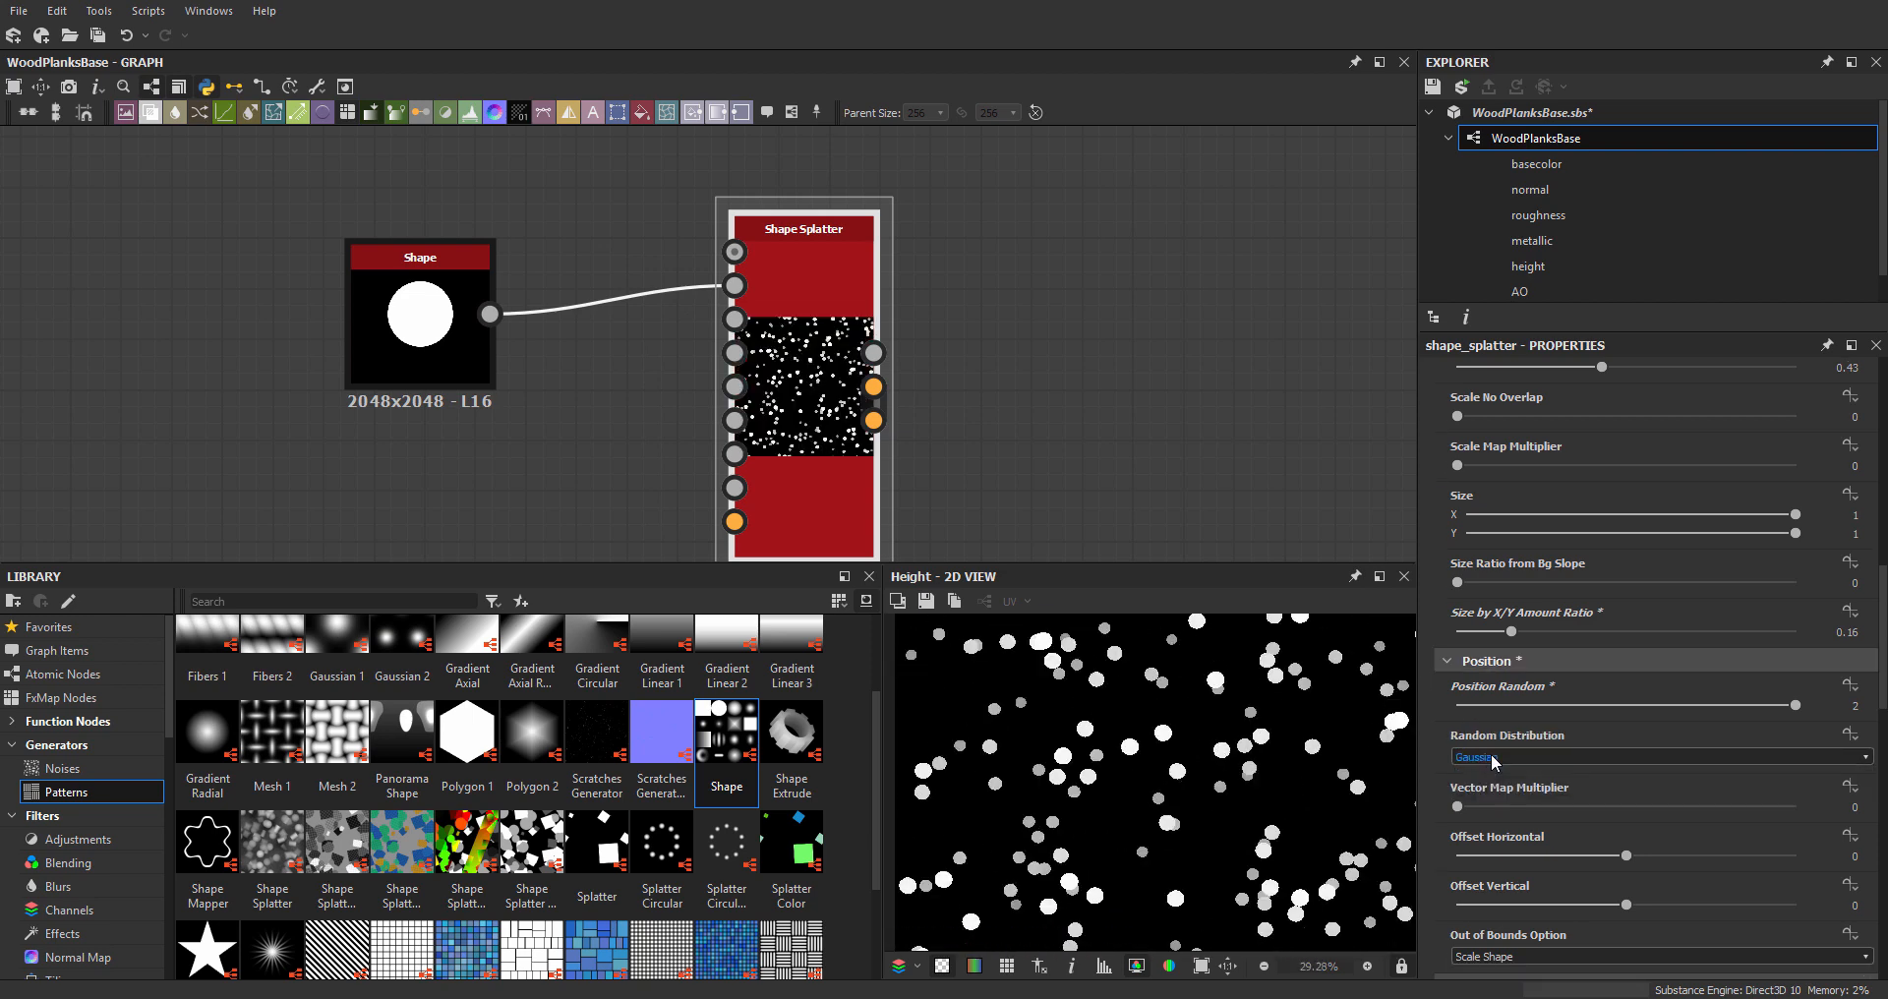
mouse_move(1472, 814)
left_mouse_down()
mouse_move(1802, 820)
mouse_move(1442, 814)
left_mouse_up()
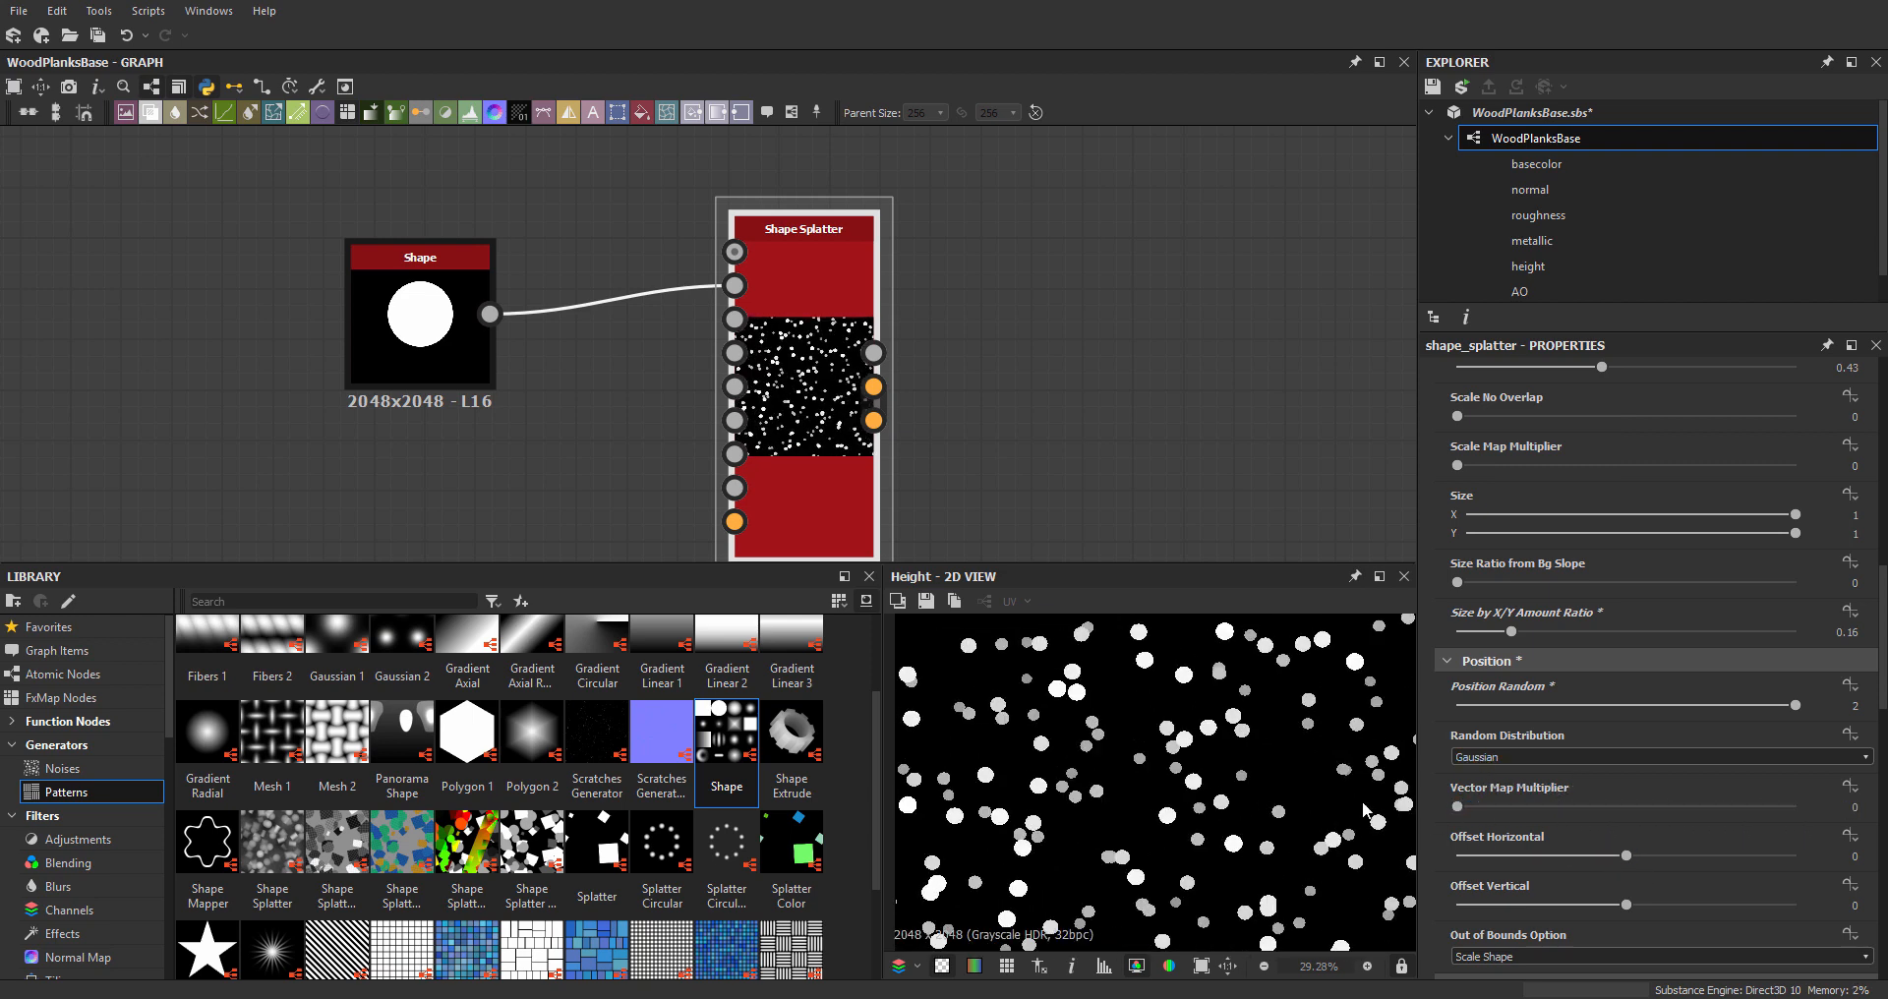
- Set the Shape Splatter's Offset Horizontal to -0.79 and check the choices for Out of Bounds Option
middle_click_drag(1224, 807, 1255, 782)
left_click_drag(1627, 857, 1561, 858)
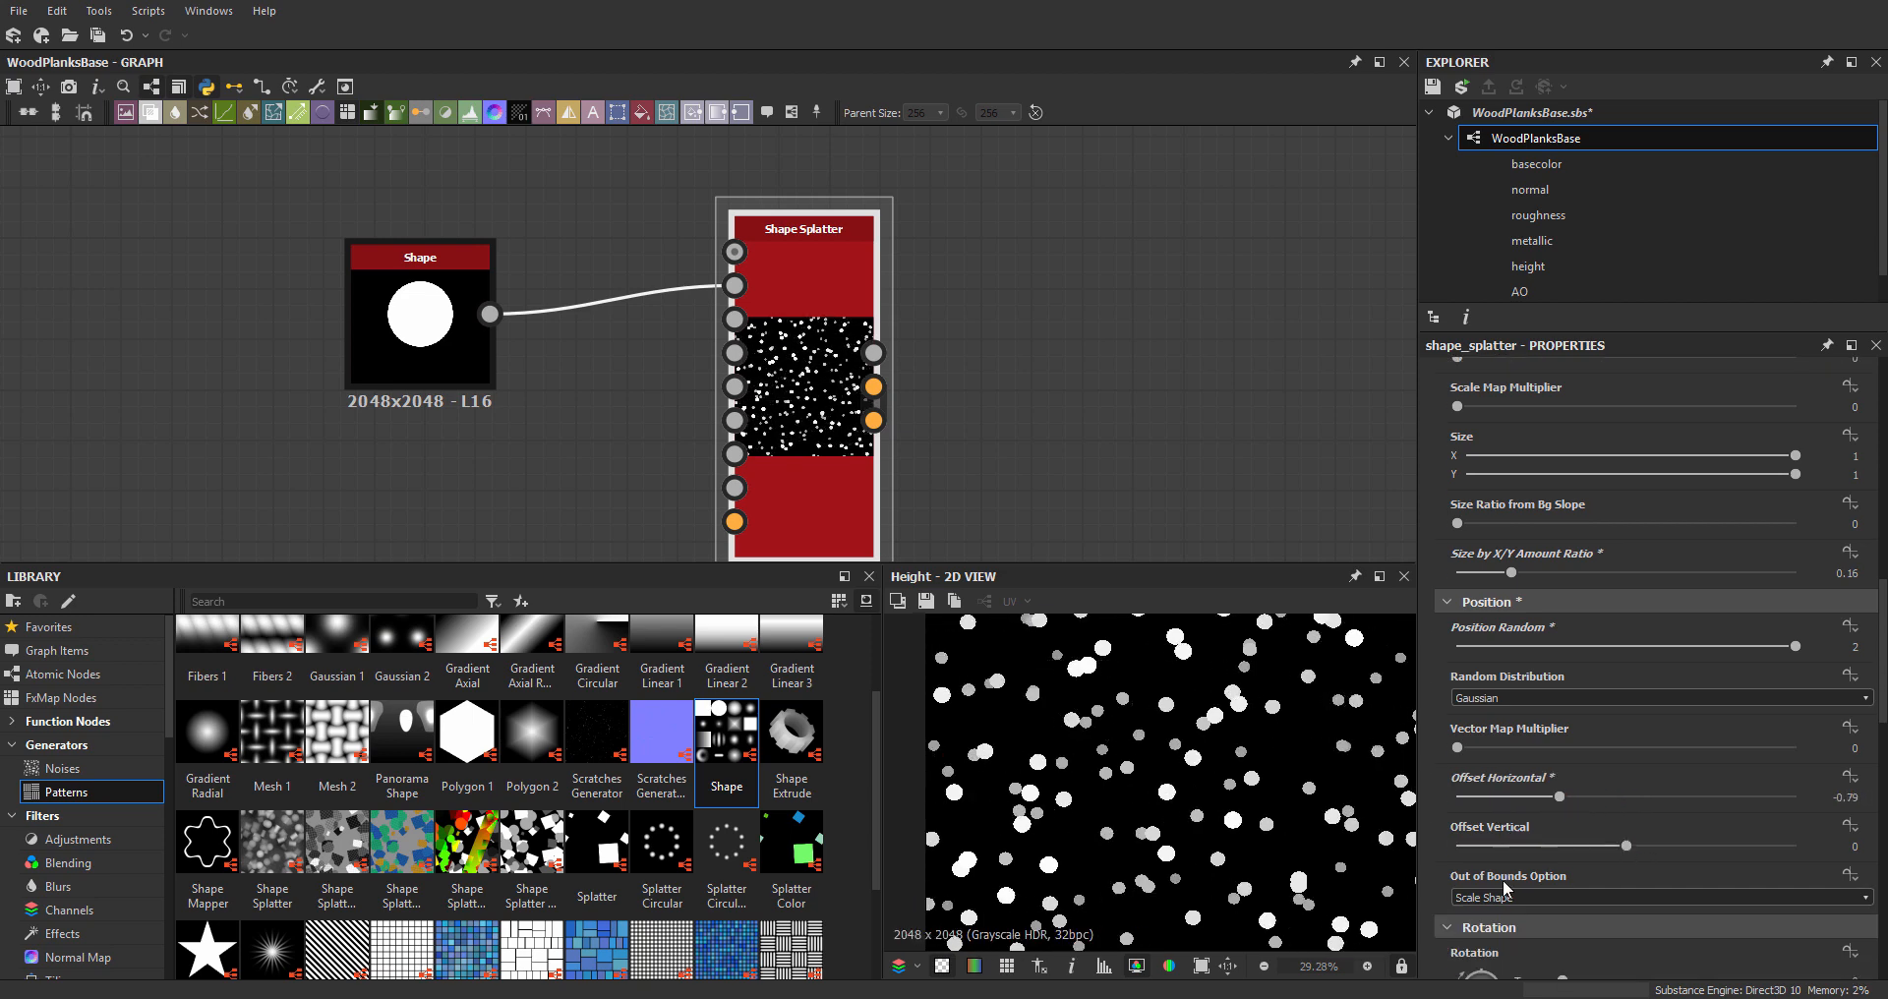
scroll(1594, 885, "down", 2)
left_click(1511, 839)
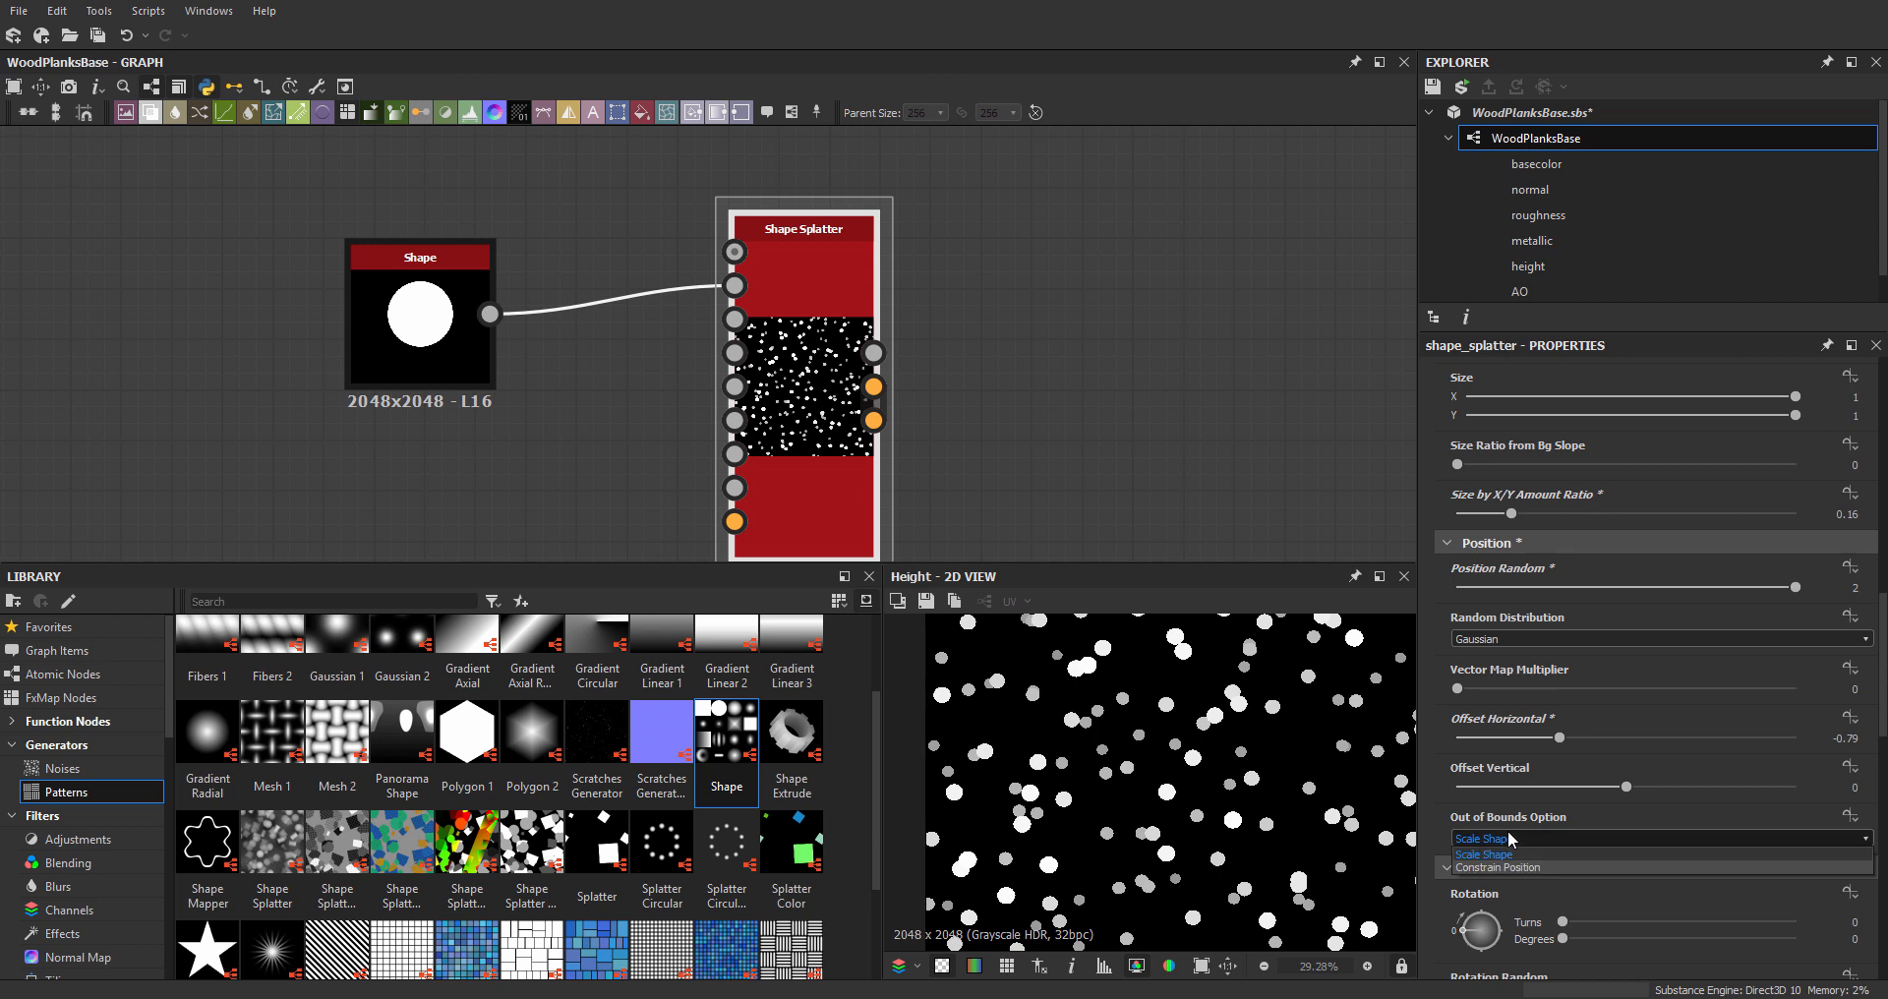
left_click(1512, 838)
- Set the Shape Splatter's Rotation Random to 0.72
scroll(1442, 801, "down", 4)
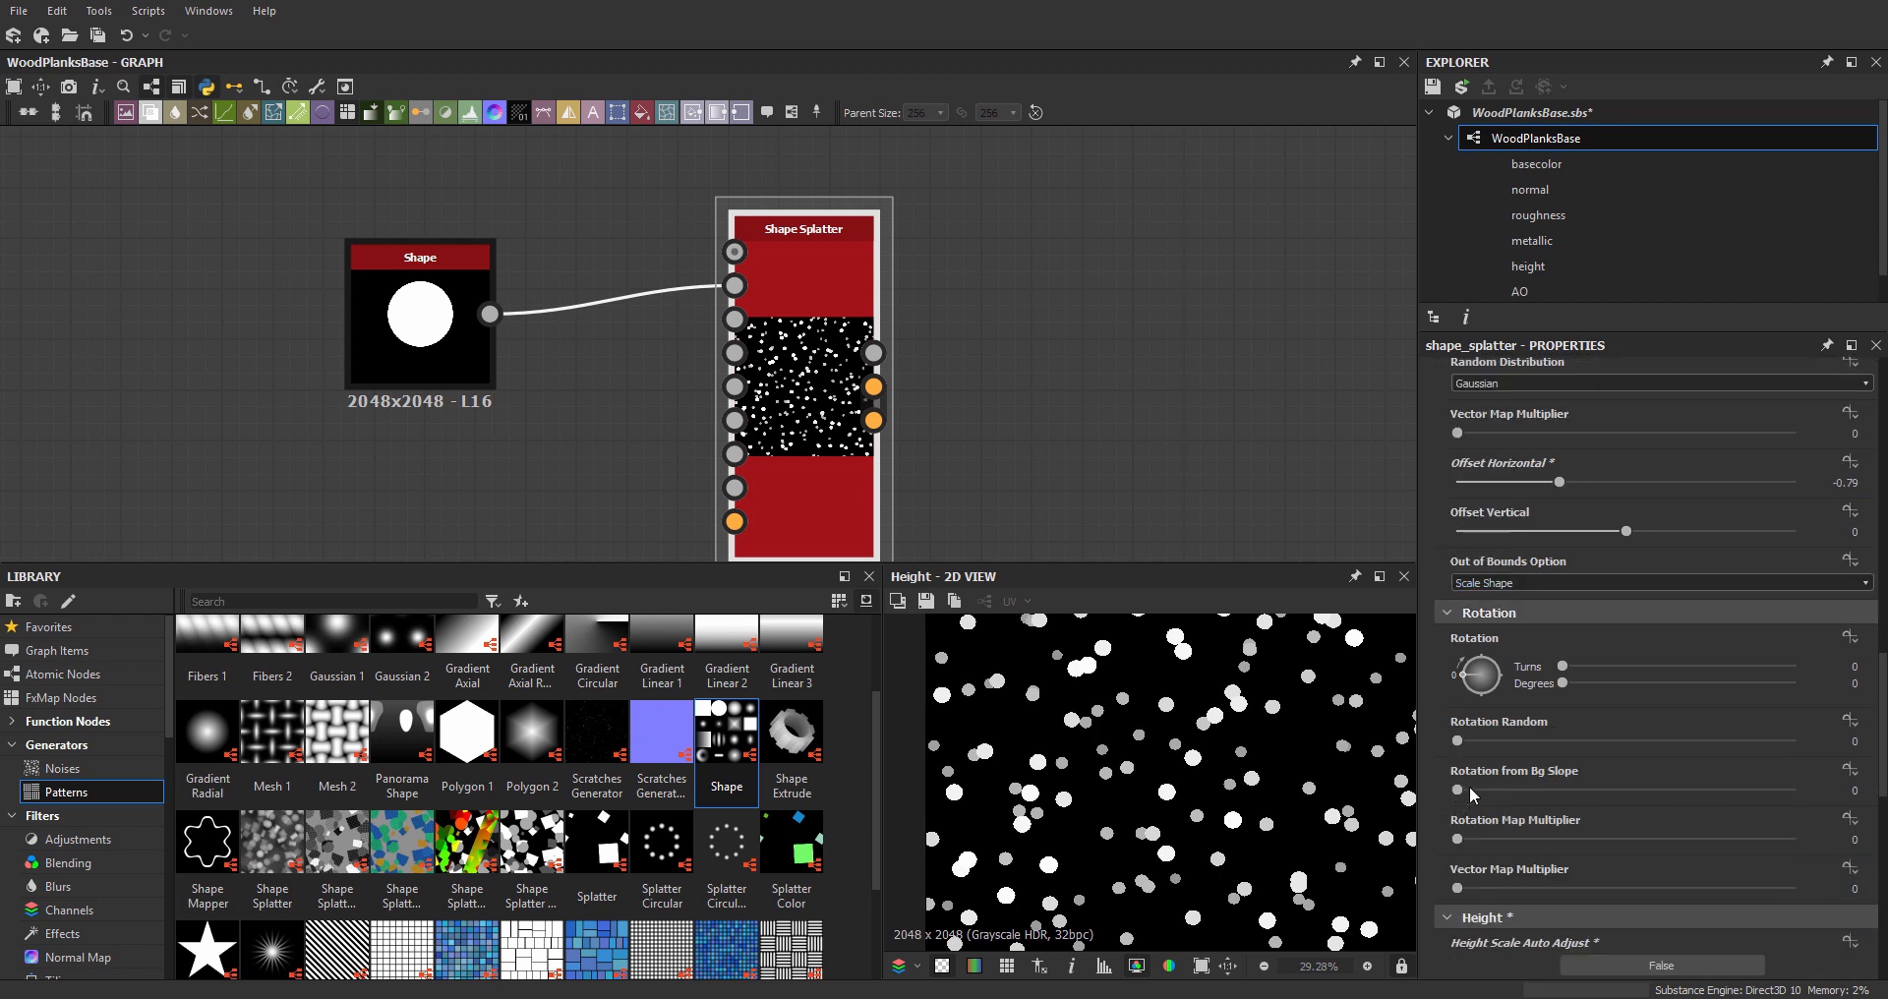
left_click_drag(1469, 744, 1746, 757)
left_click_drag(1636, 773, 1707, 768)
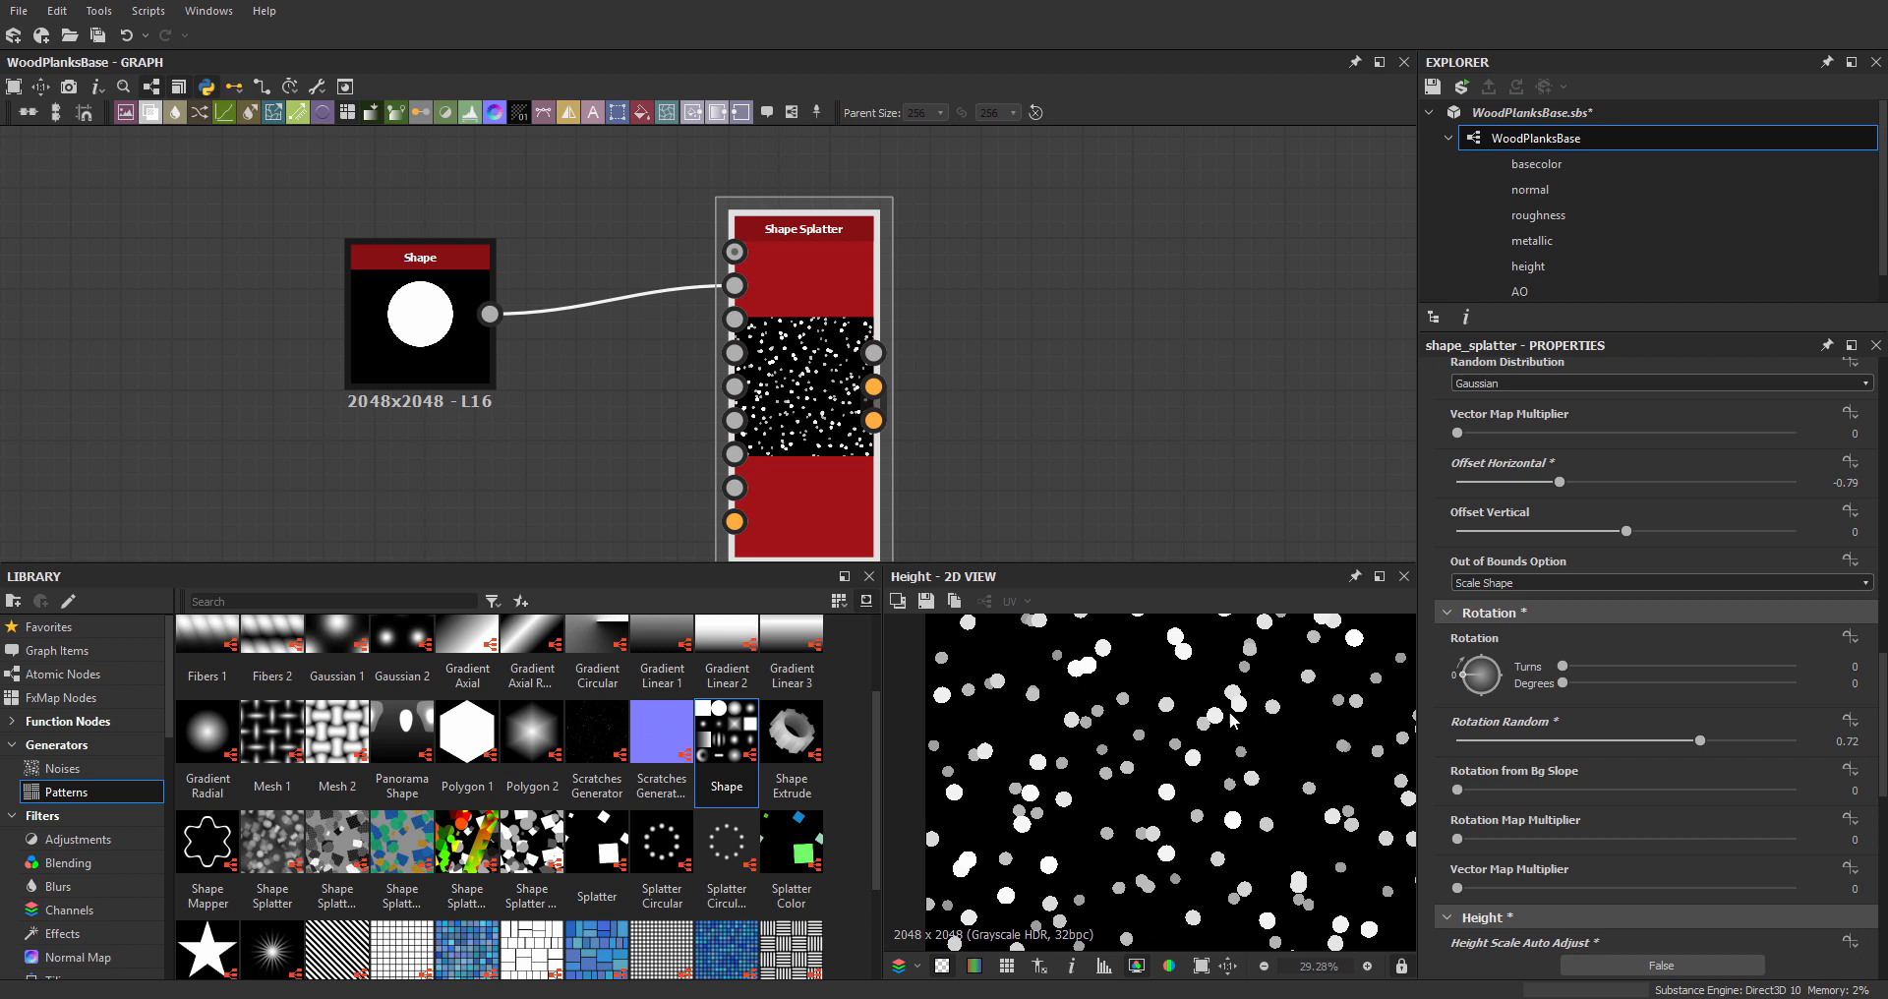
- Thin out the scattered dots by setting the Shape Splatter's Mask Random to 0.92
scroll(1445, 744, "down", 4)
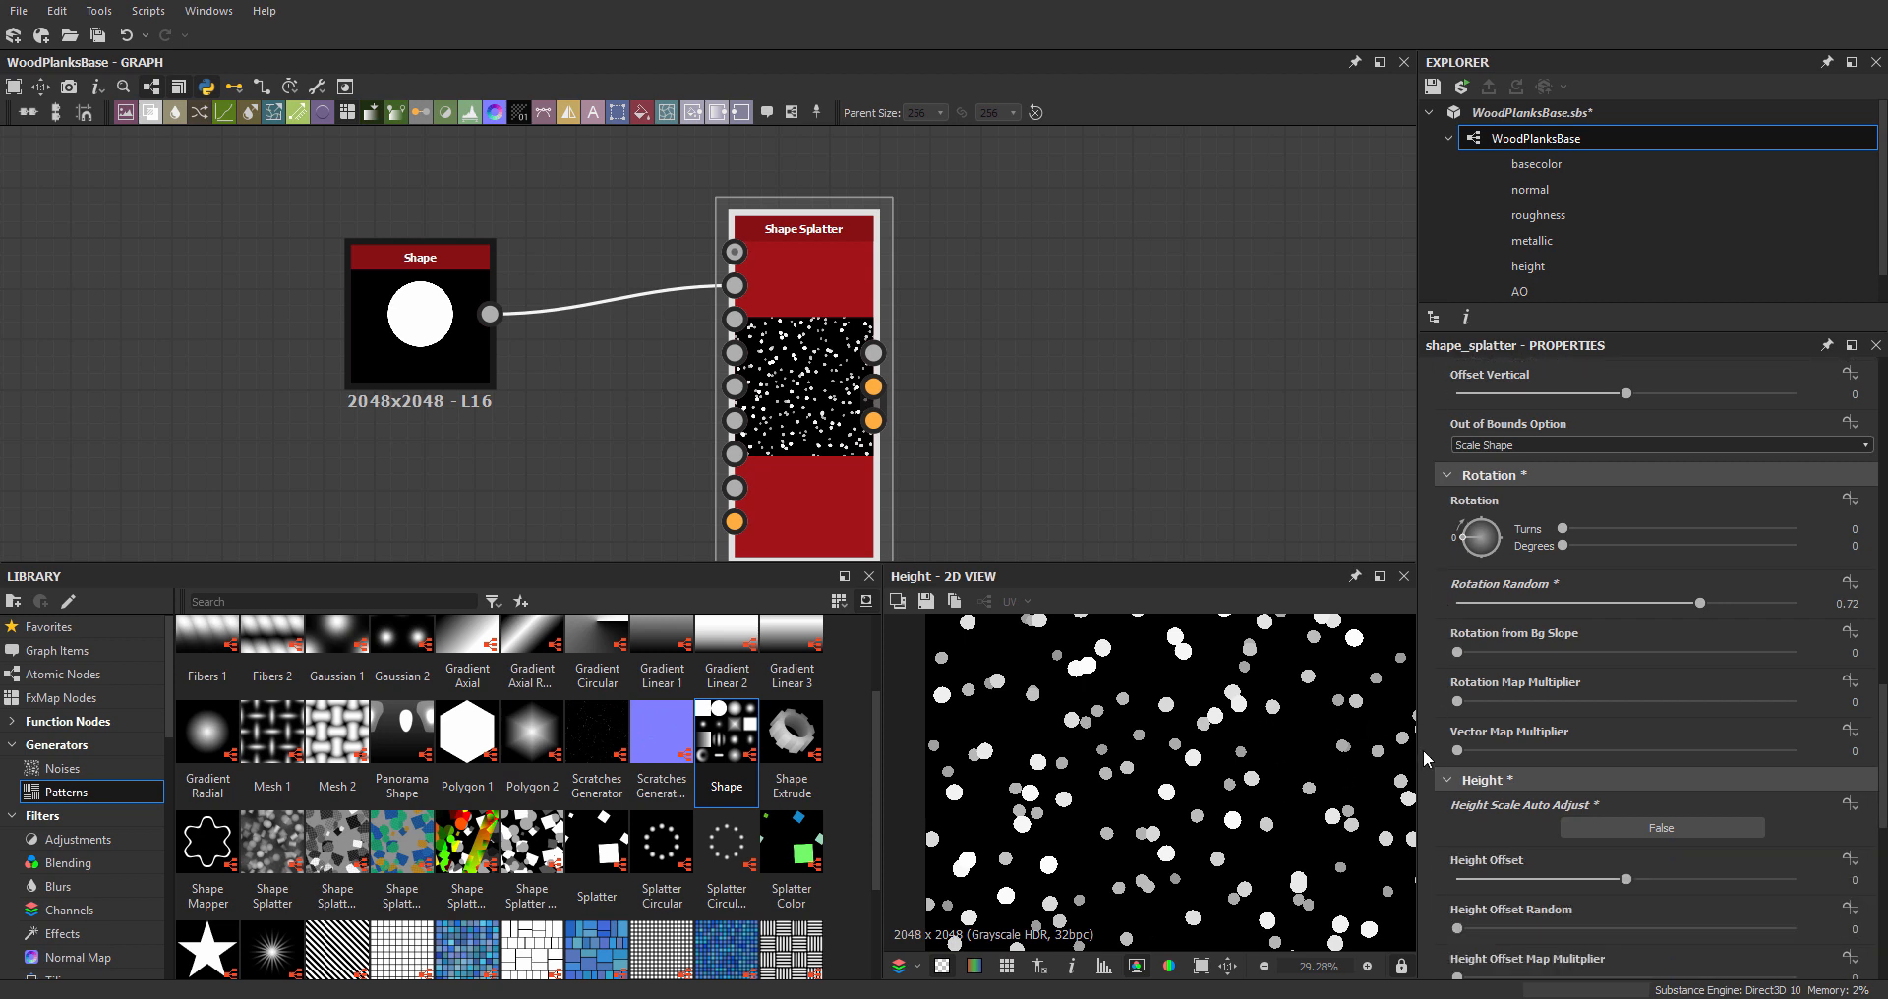
scroll(1452, 754, "down", 6)
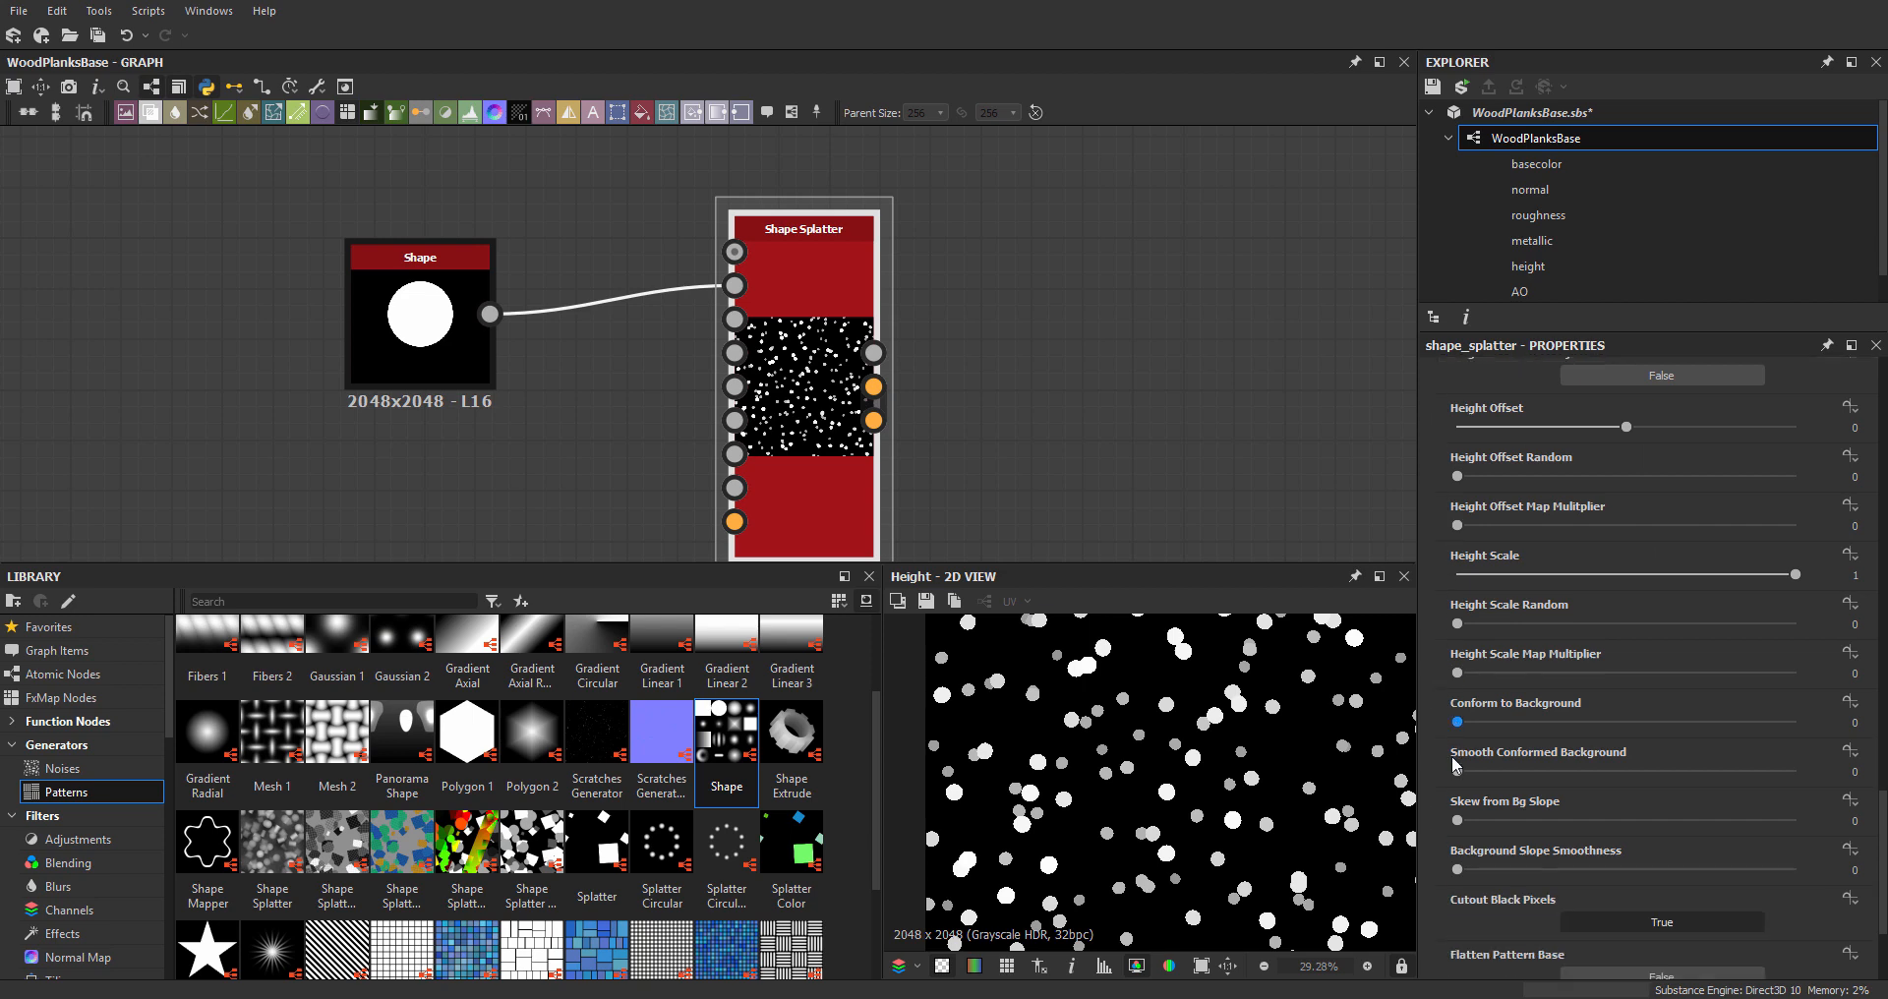
scroll(1454, 766, "up", 3)
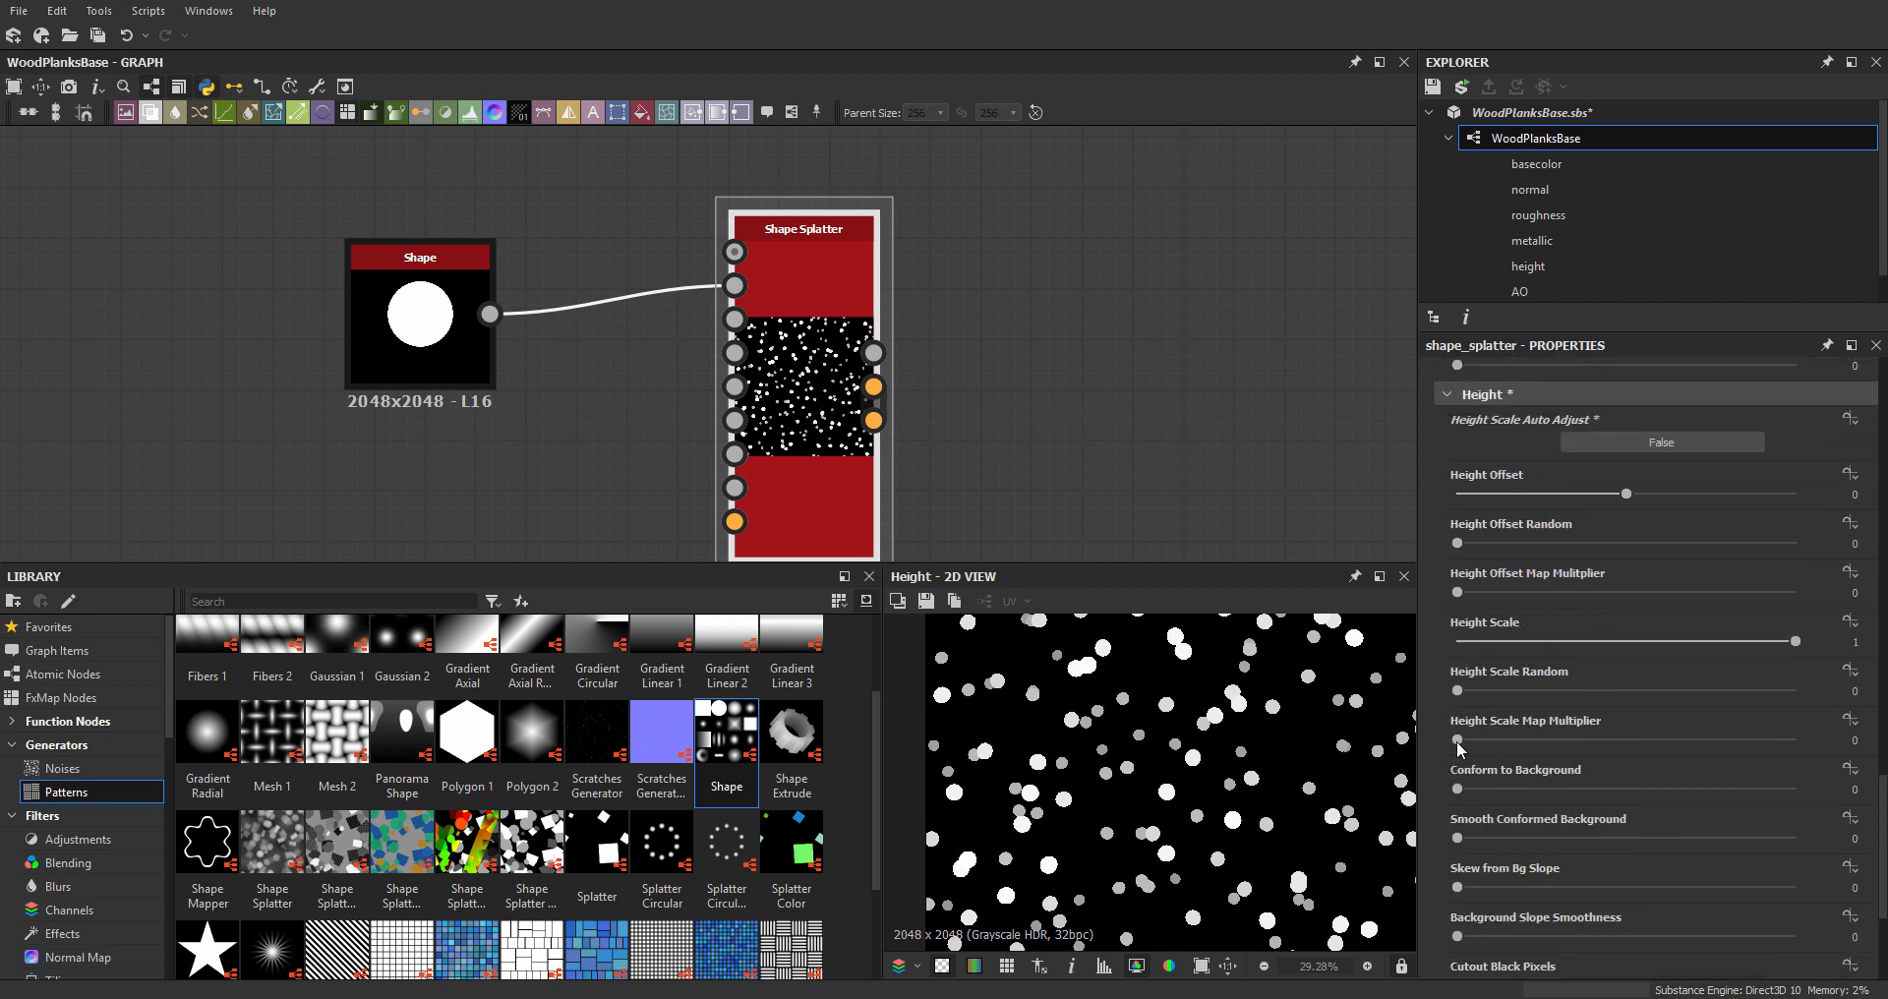
scroll(1514, 619, "down", 2)
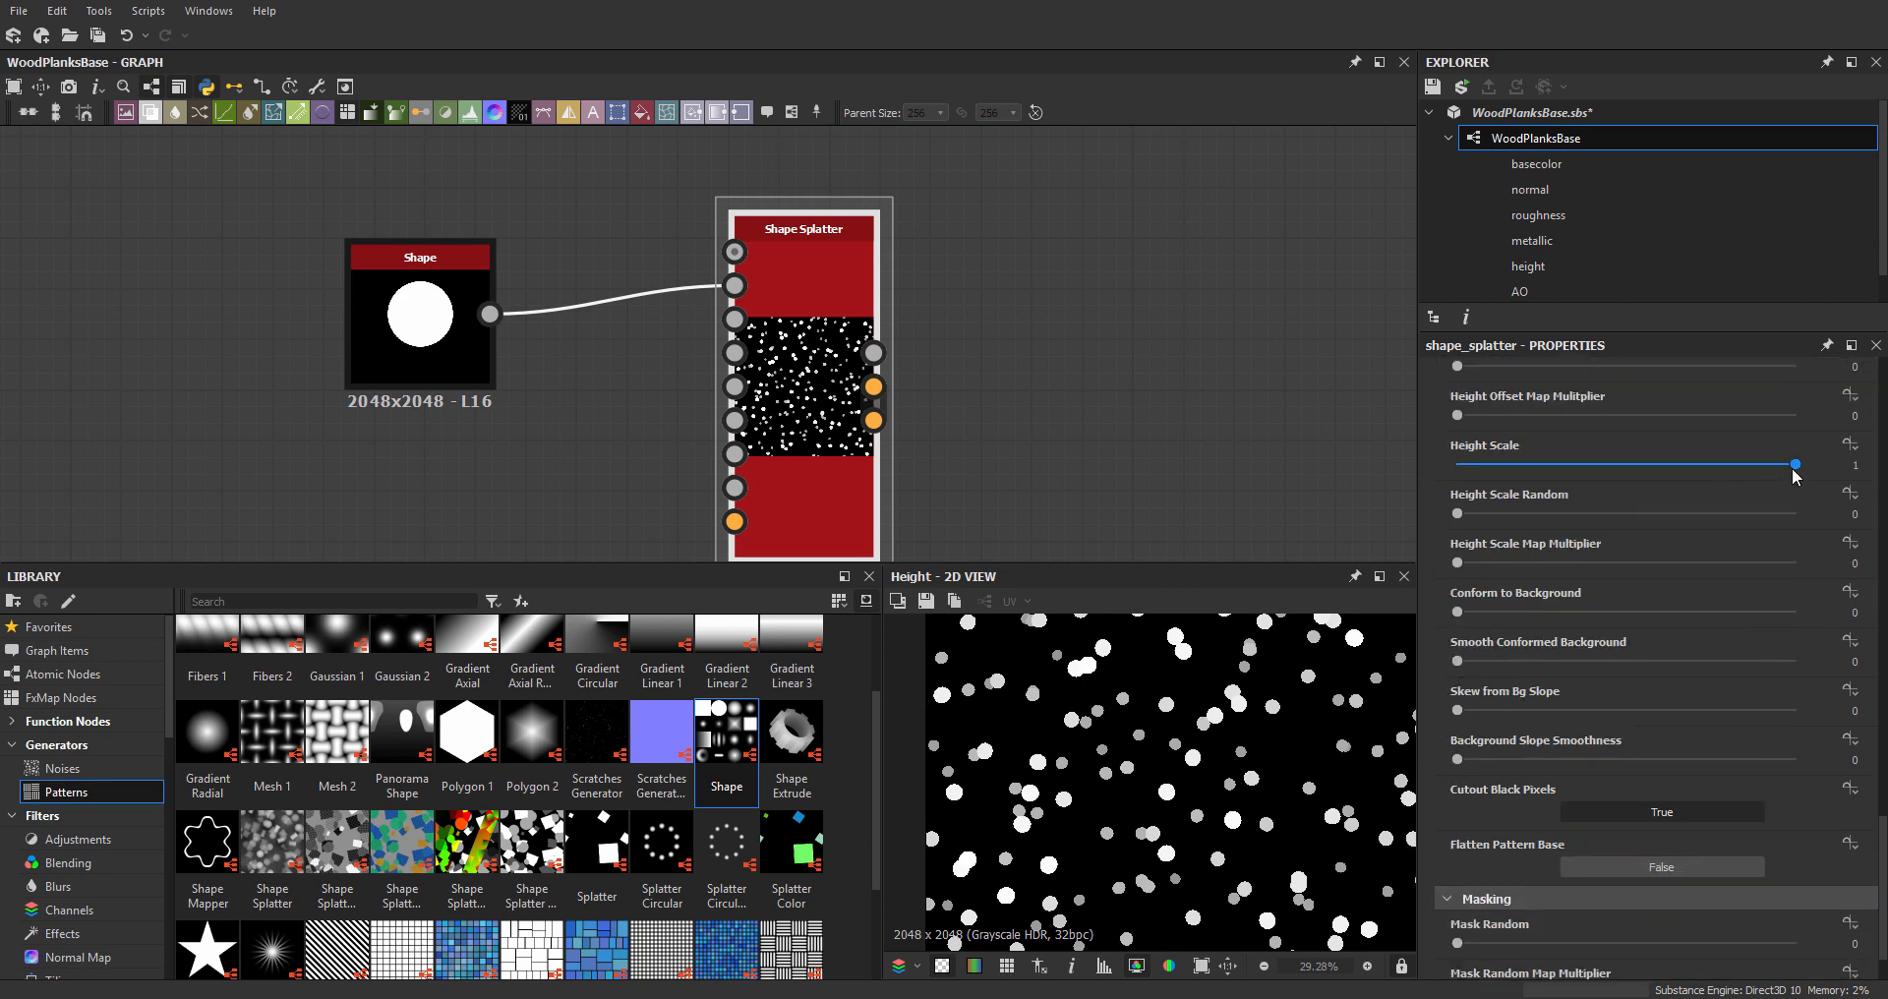
mouse_move(1796, 476)
left_mouse_down()
mouse_move(1465, 470)
mouse_move(1795, 470)
left_mouse_up()
scroll(1458, 624, "down", 1)
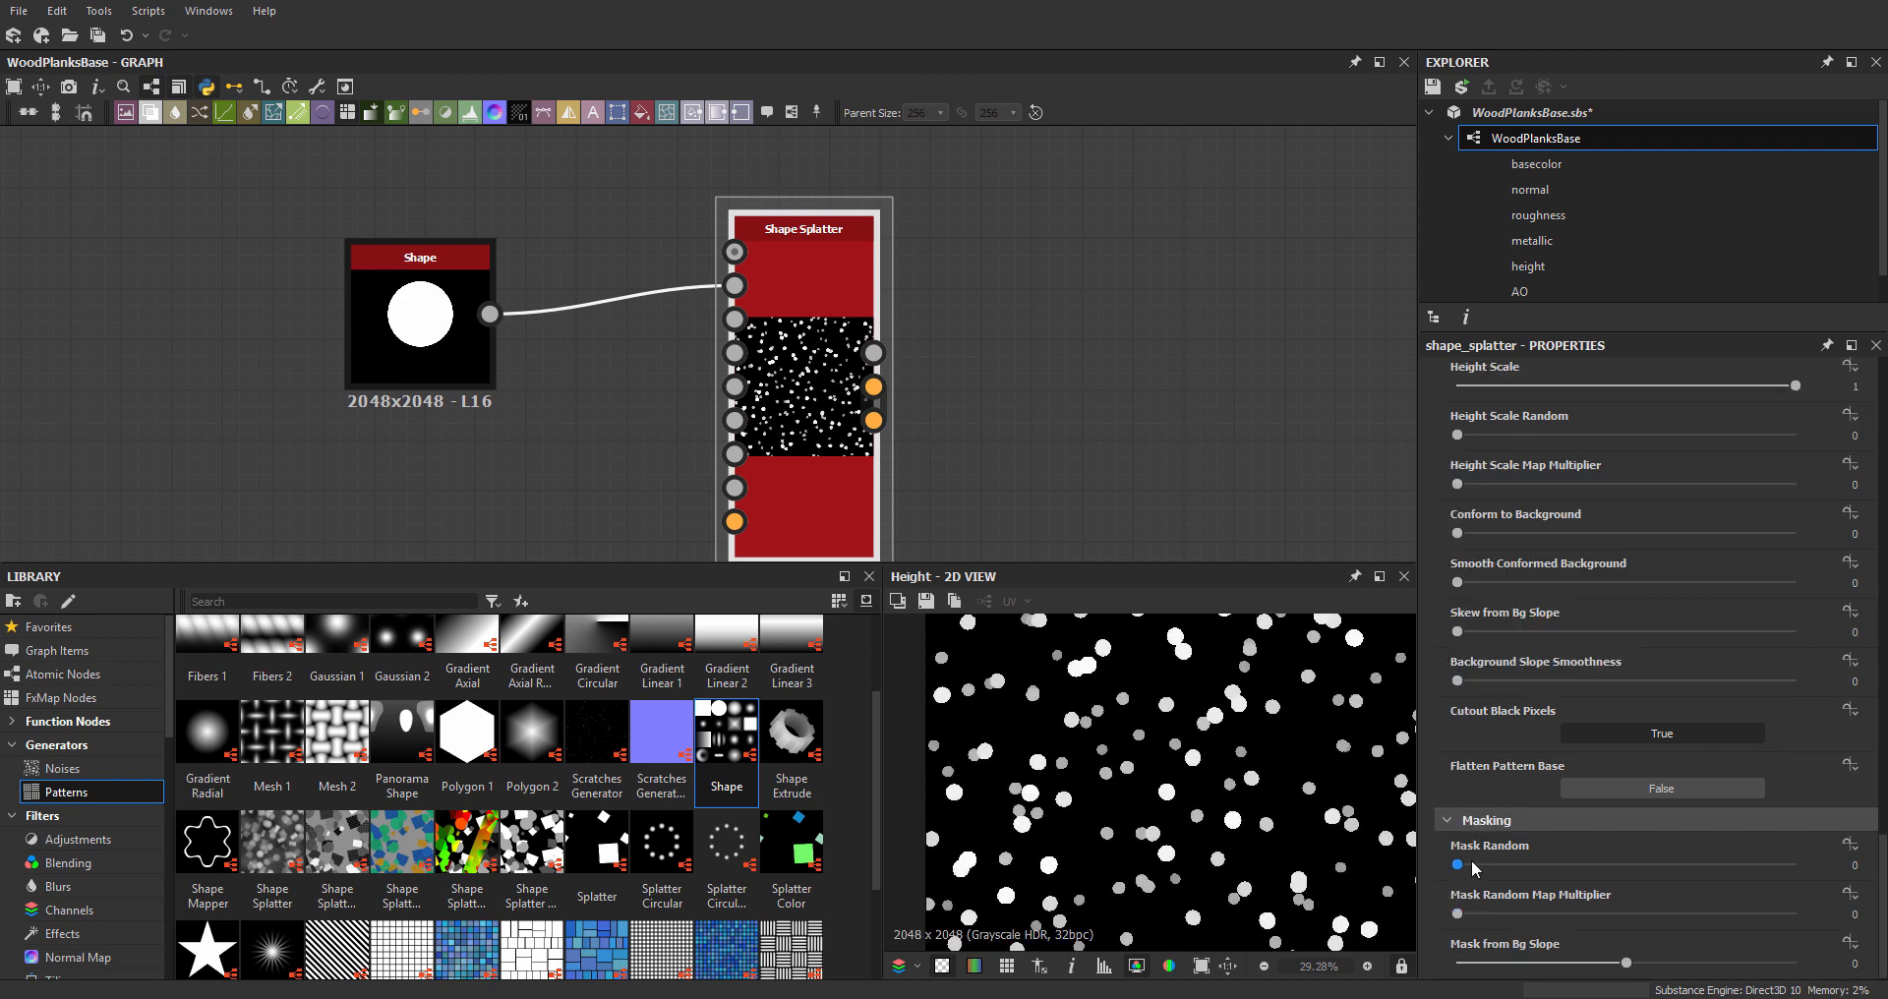
left_click_drag(1473, 863, 1753, 875)
scroll(1156, 806, "down", 4)
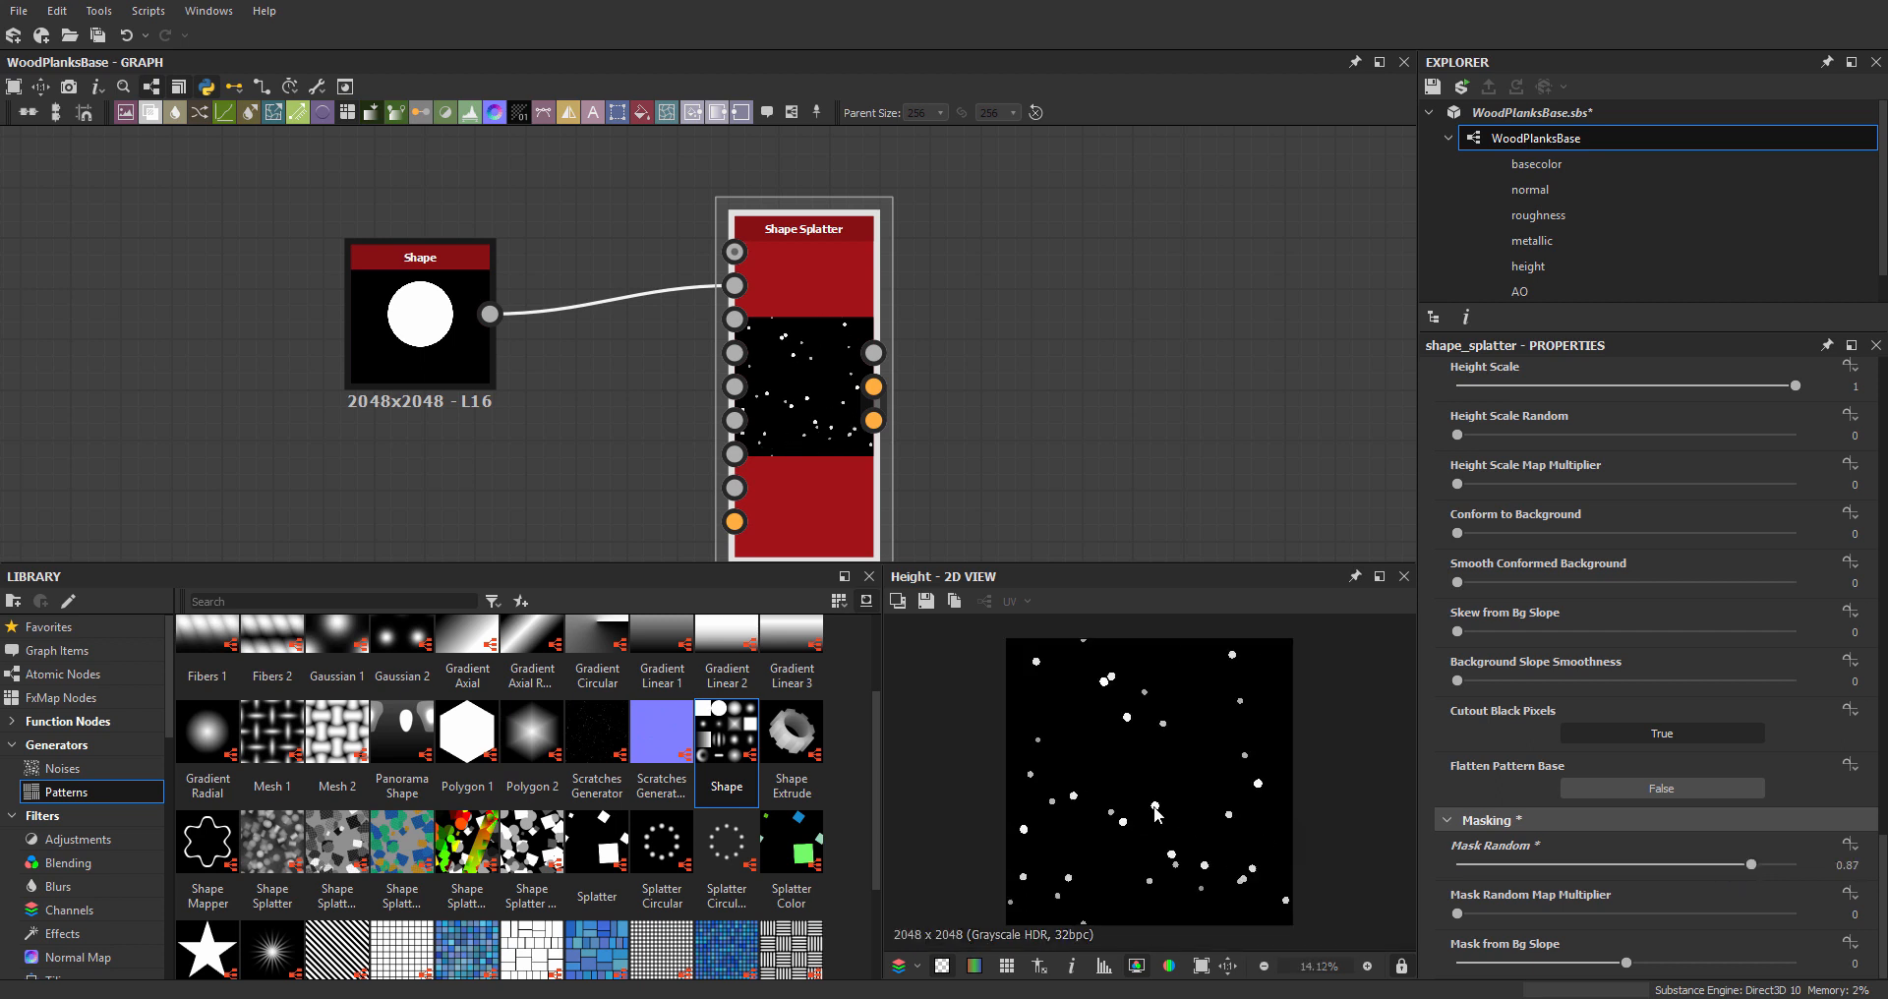
scroll(1156, 806, "down", 1)
scroll(1167, 777, "up", 2)
middle_click_drag(1220, 773, 1209, 793)
scroll(1216, 782, "down", 1)
left_click_drag(1761, 873, 1773, 873)
scroll(1160, 834, "up", 1)
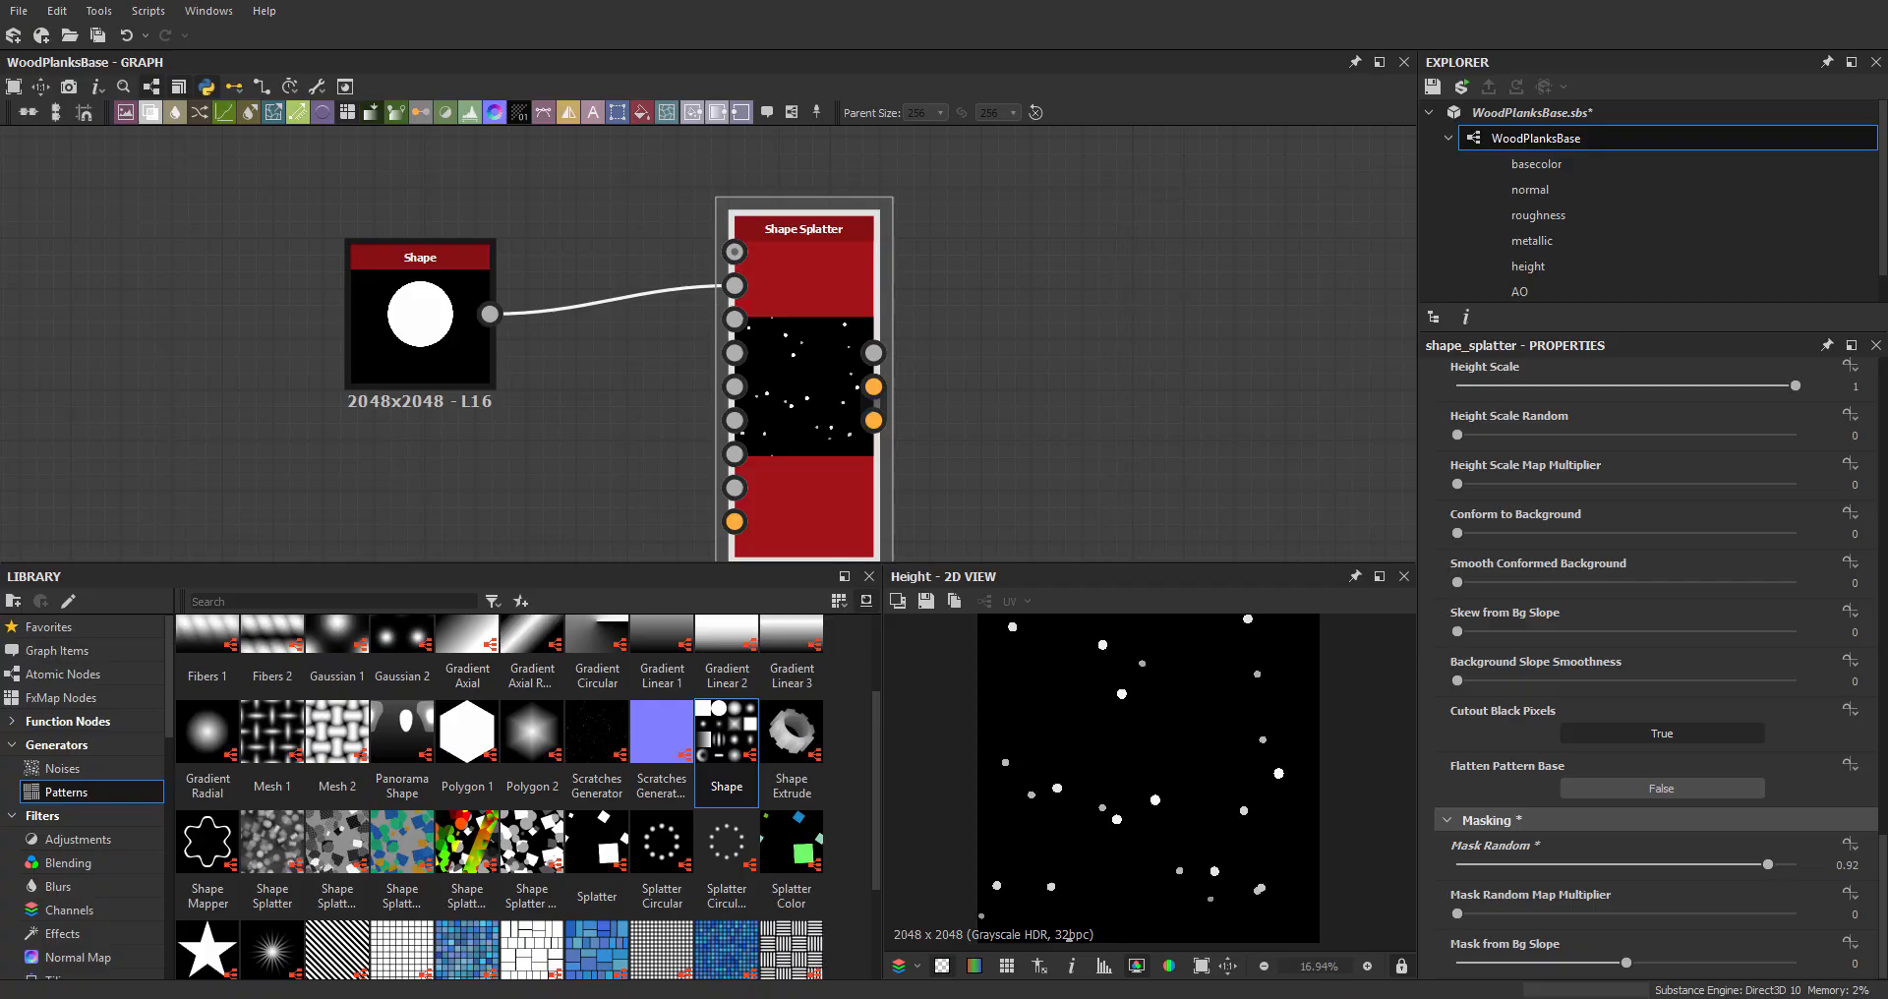
- Compare the dot density in the Shape Splatter preview with the knots in the wood plank reference photo
left_click_drag(1887, 792, 1269, 1)
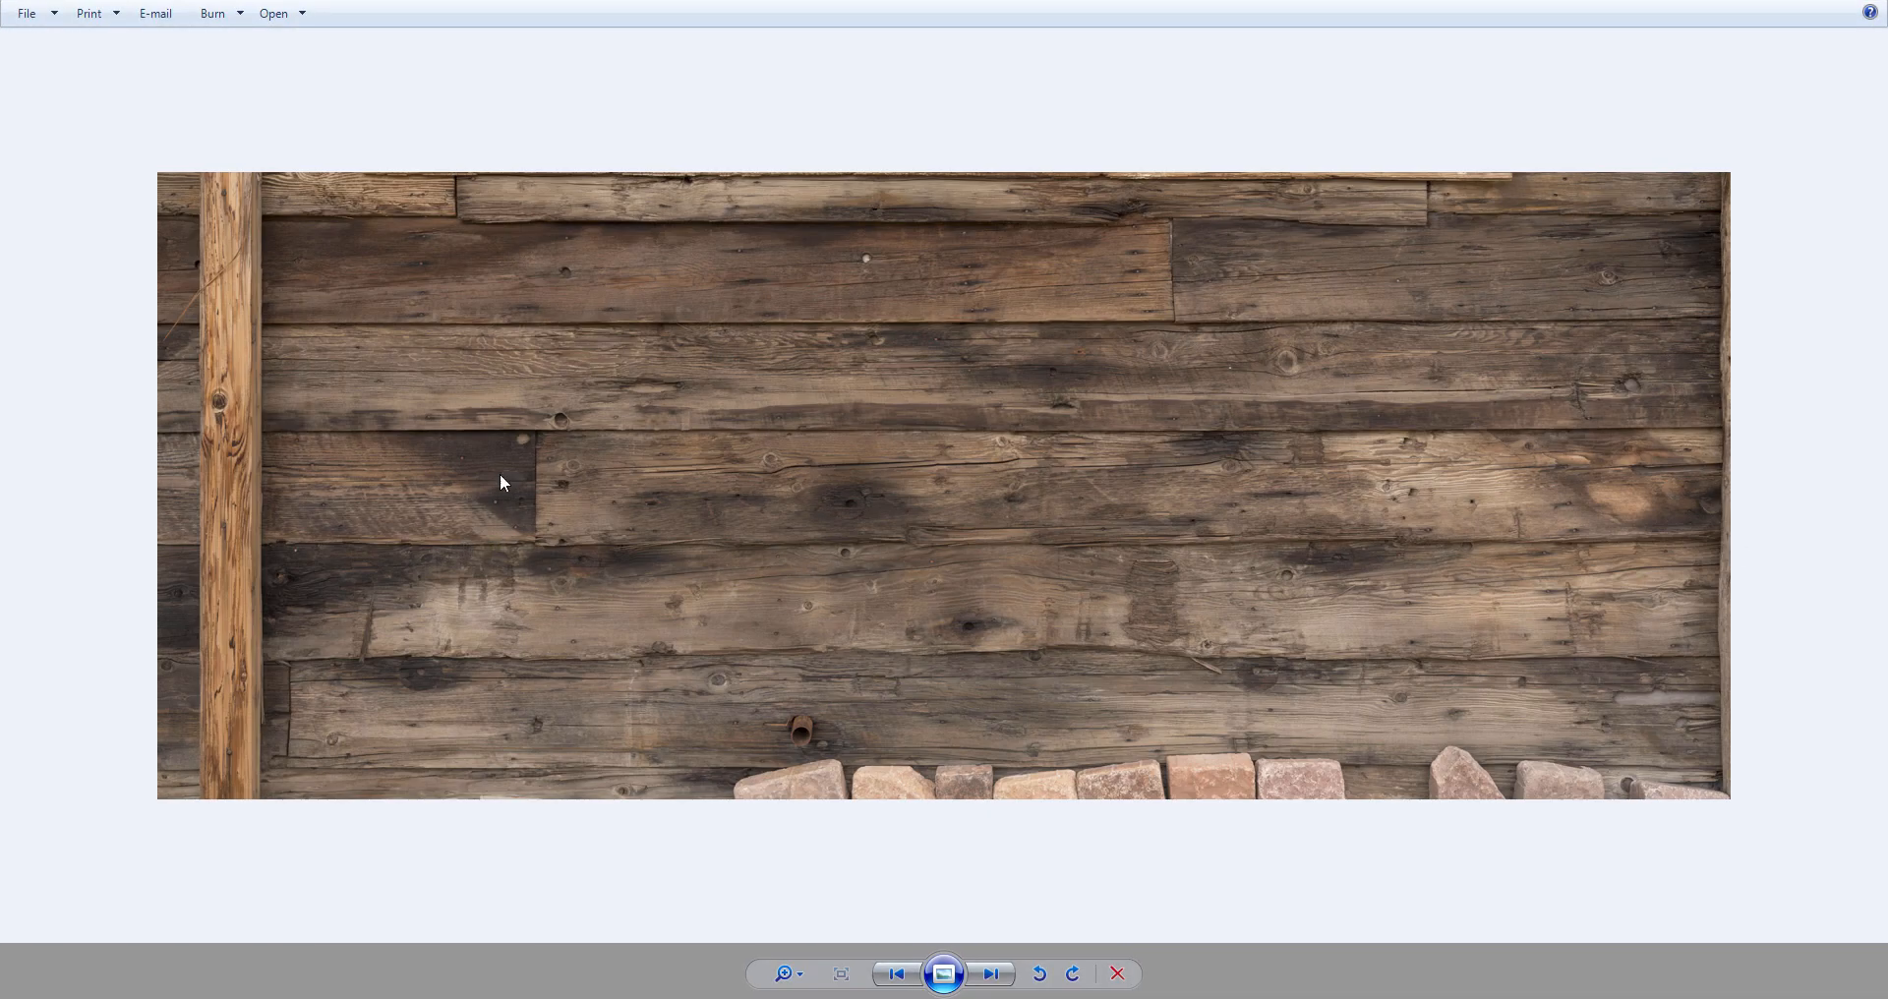
left_click_drag(1268, 1, 1887, 20)
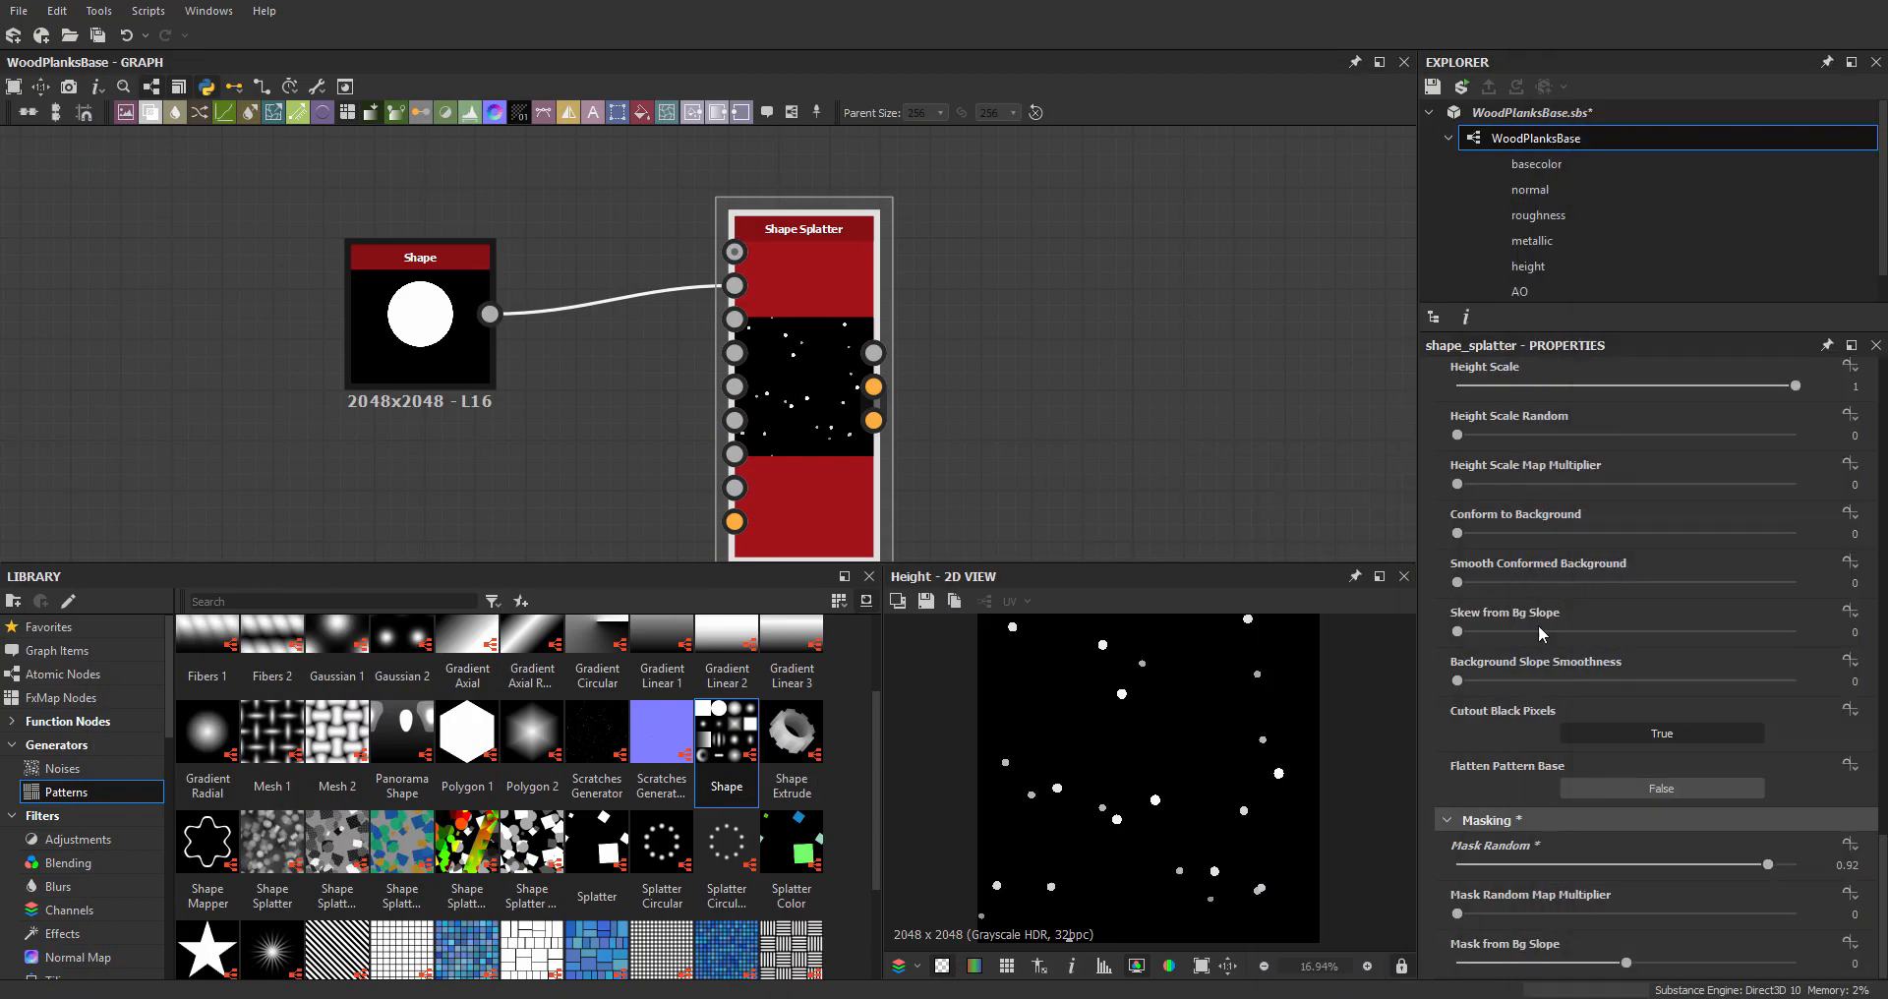
middle_click_drag(1186, 711, 1162, 749)
key("f")
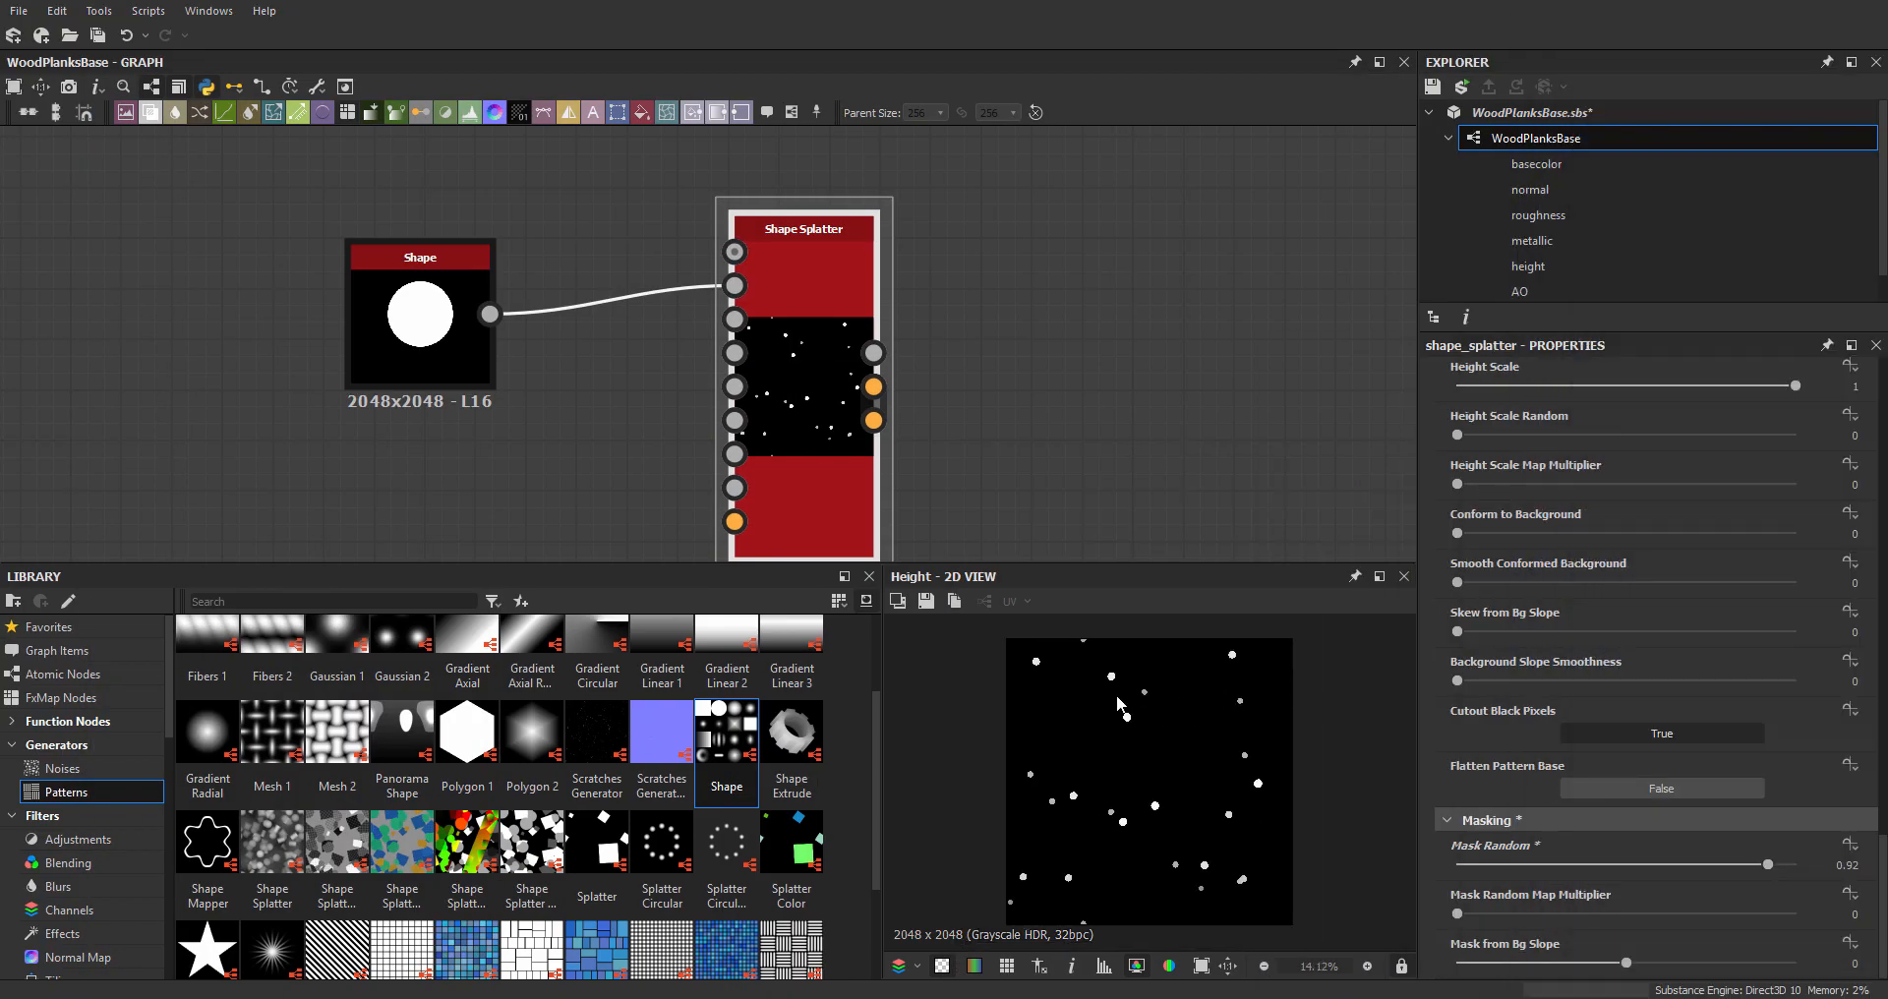
scroll(1117, 704, "up", 1)
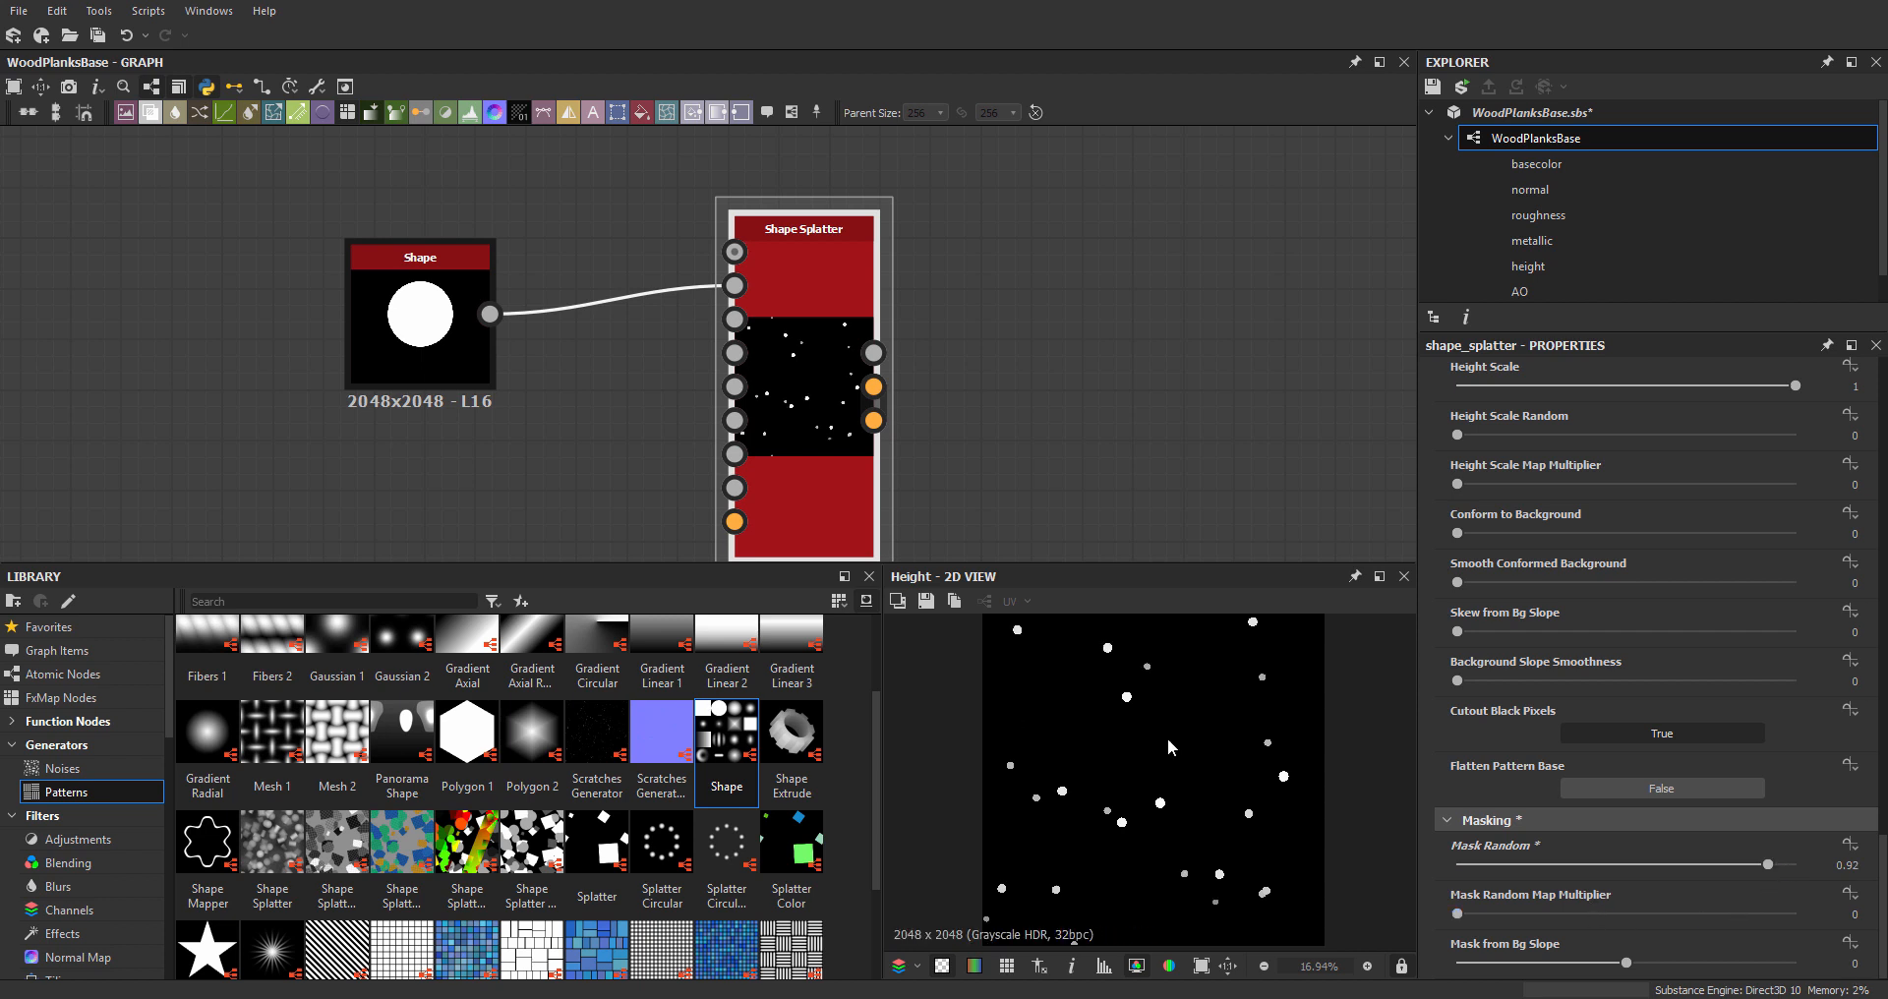
- Set the Shape Splatter's Pattern Input Number to 3
middle_click_drag(782, 374, 850, 370)
scroll(1476, 569, "up", 4)
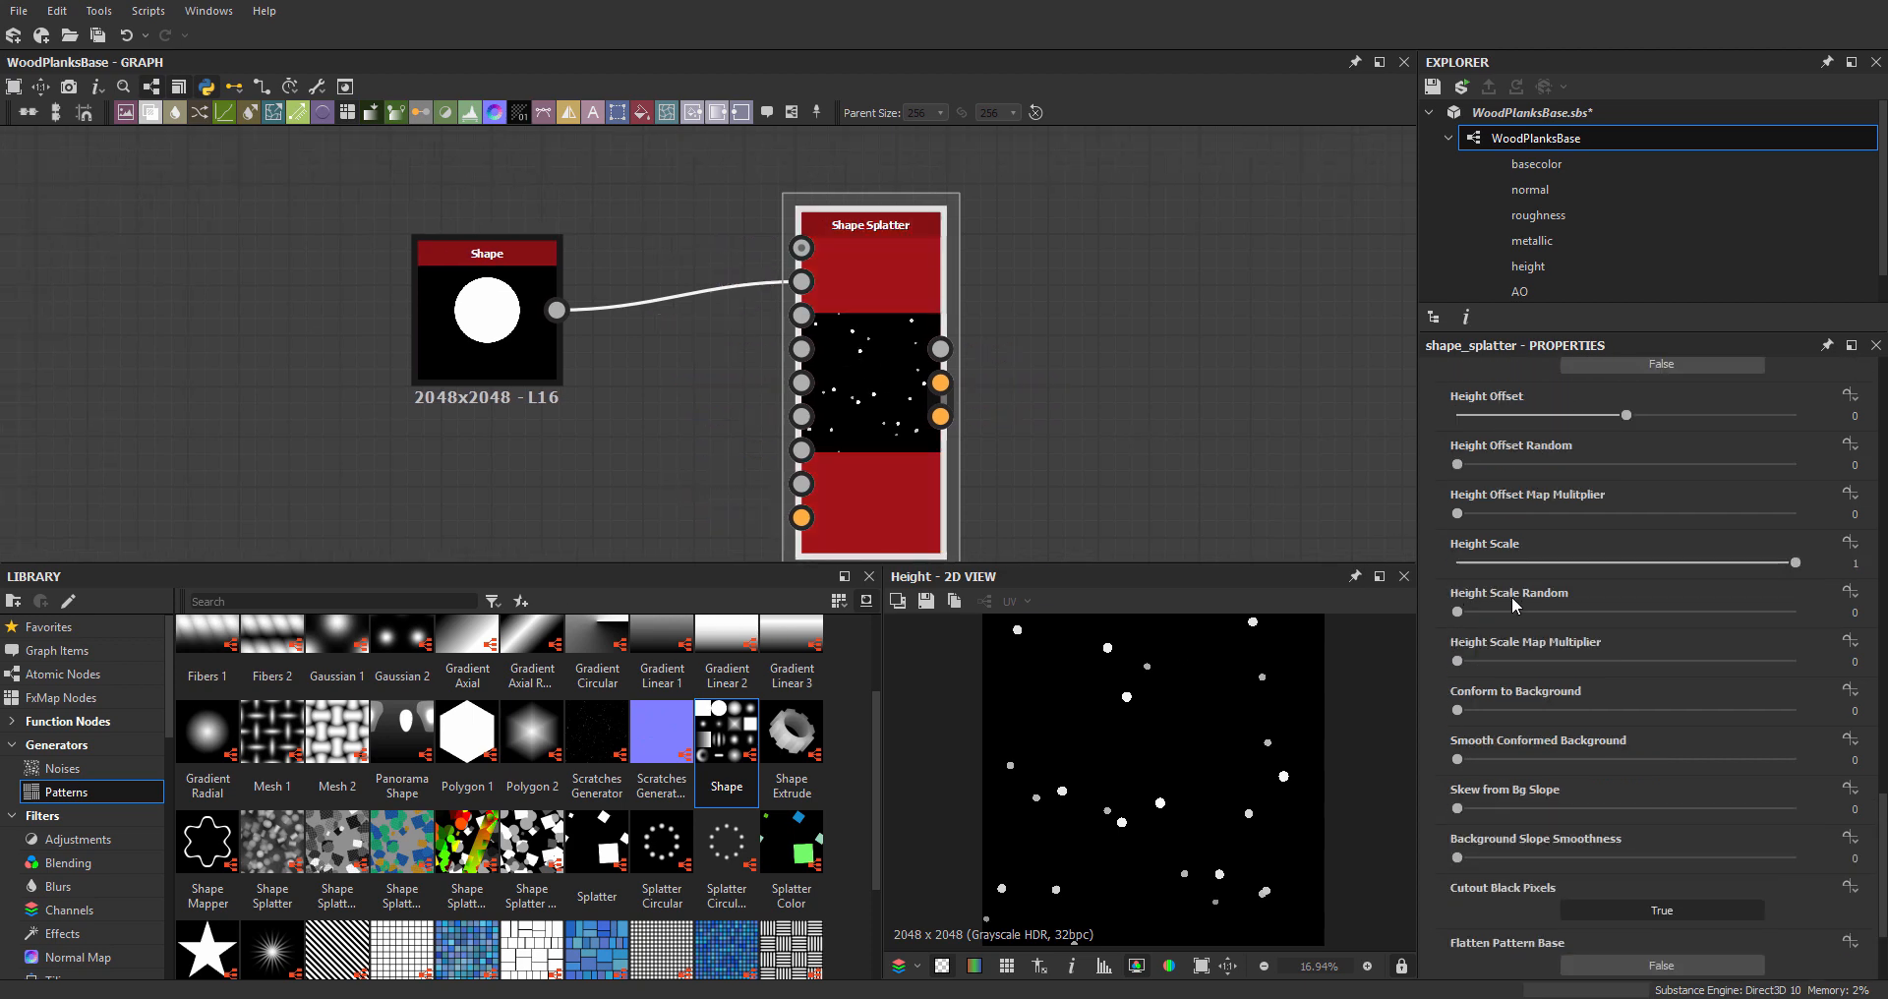
scroll(1671, 737, "up", 12)
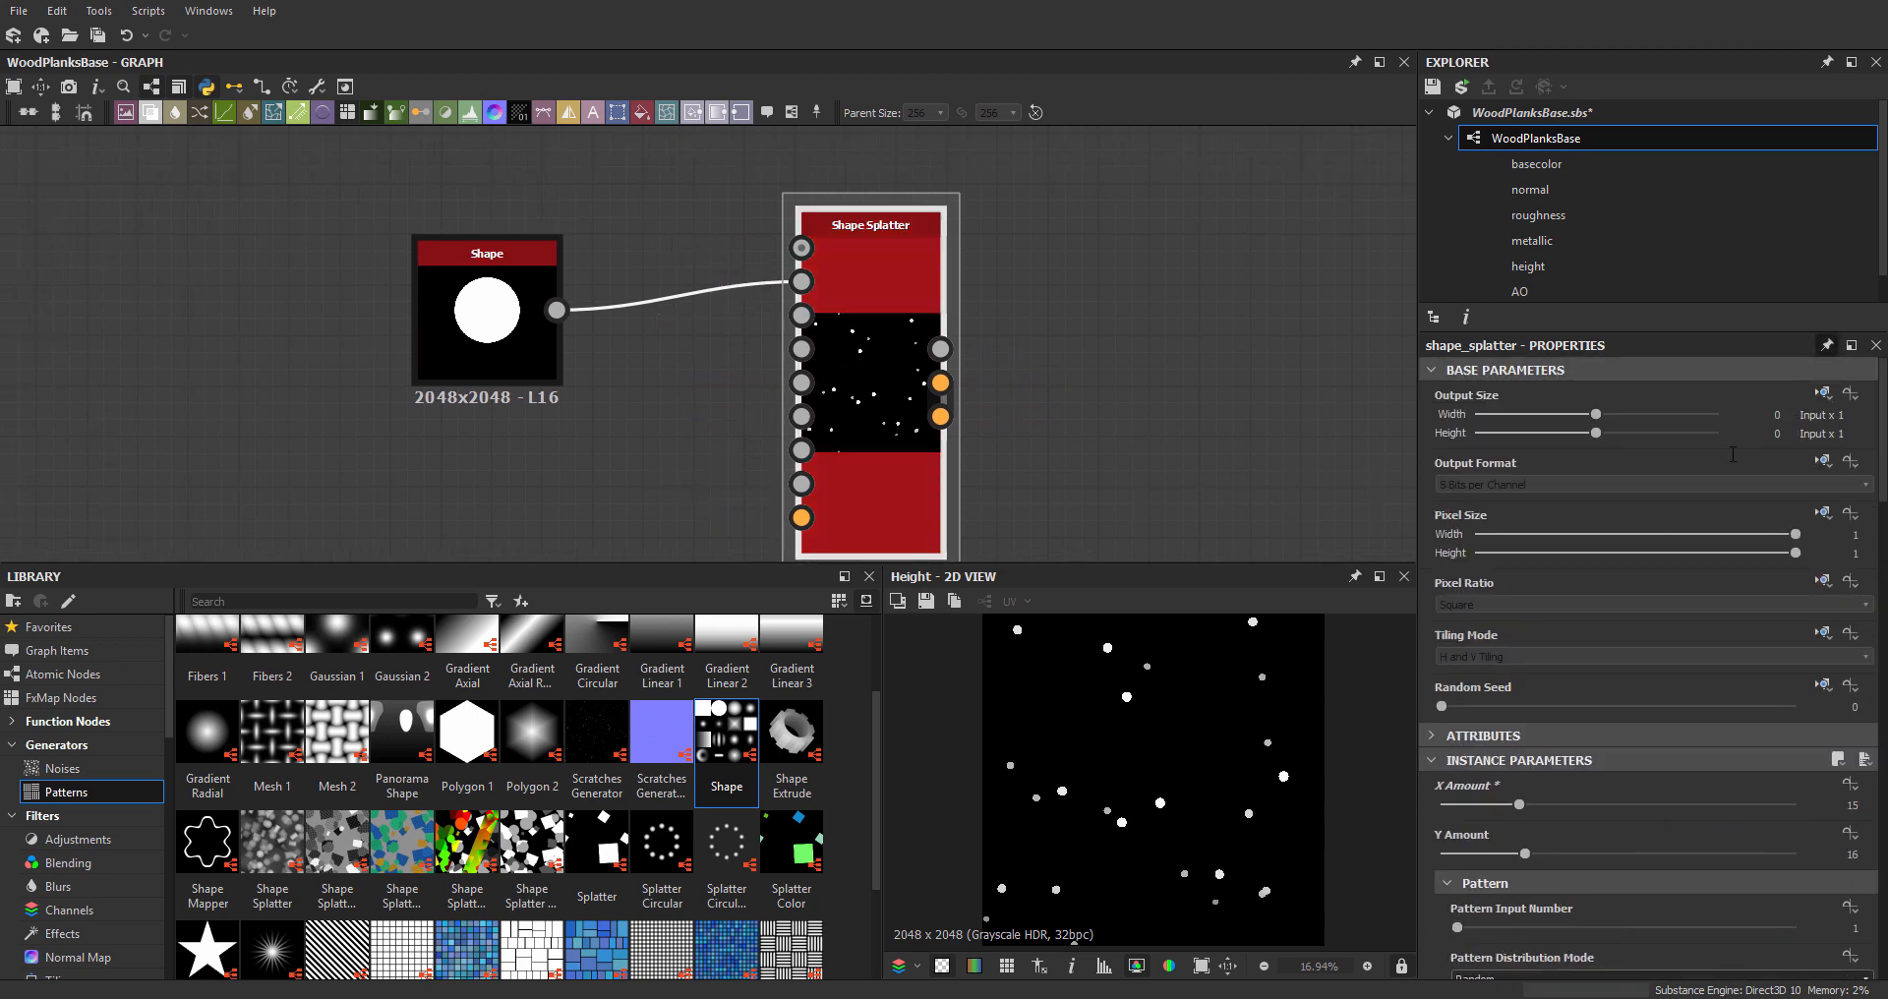
scroll(1595, 736, "down", 4)
scroll(1595, 736, "down", 3)
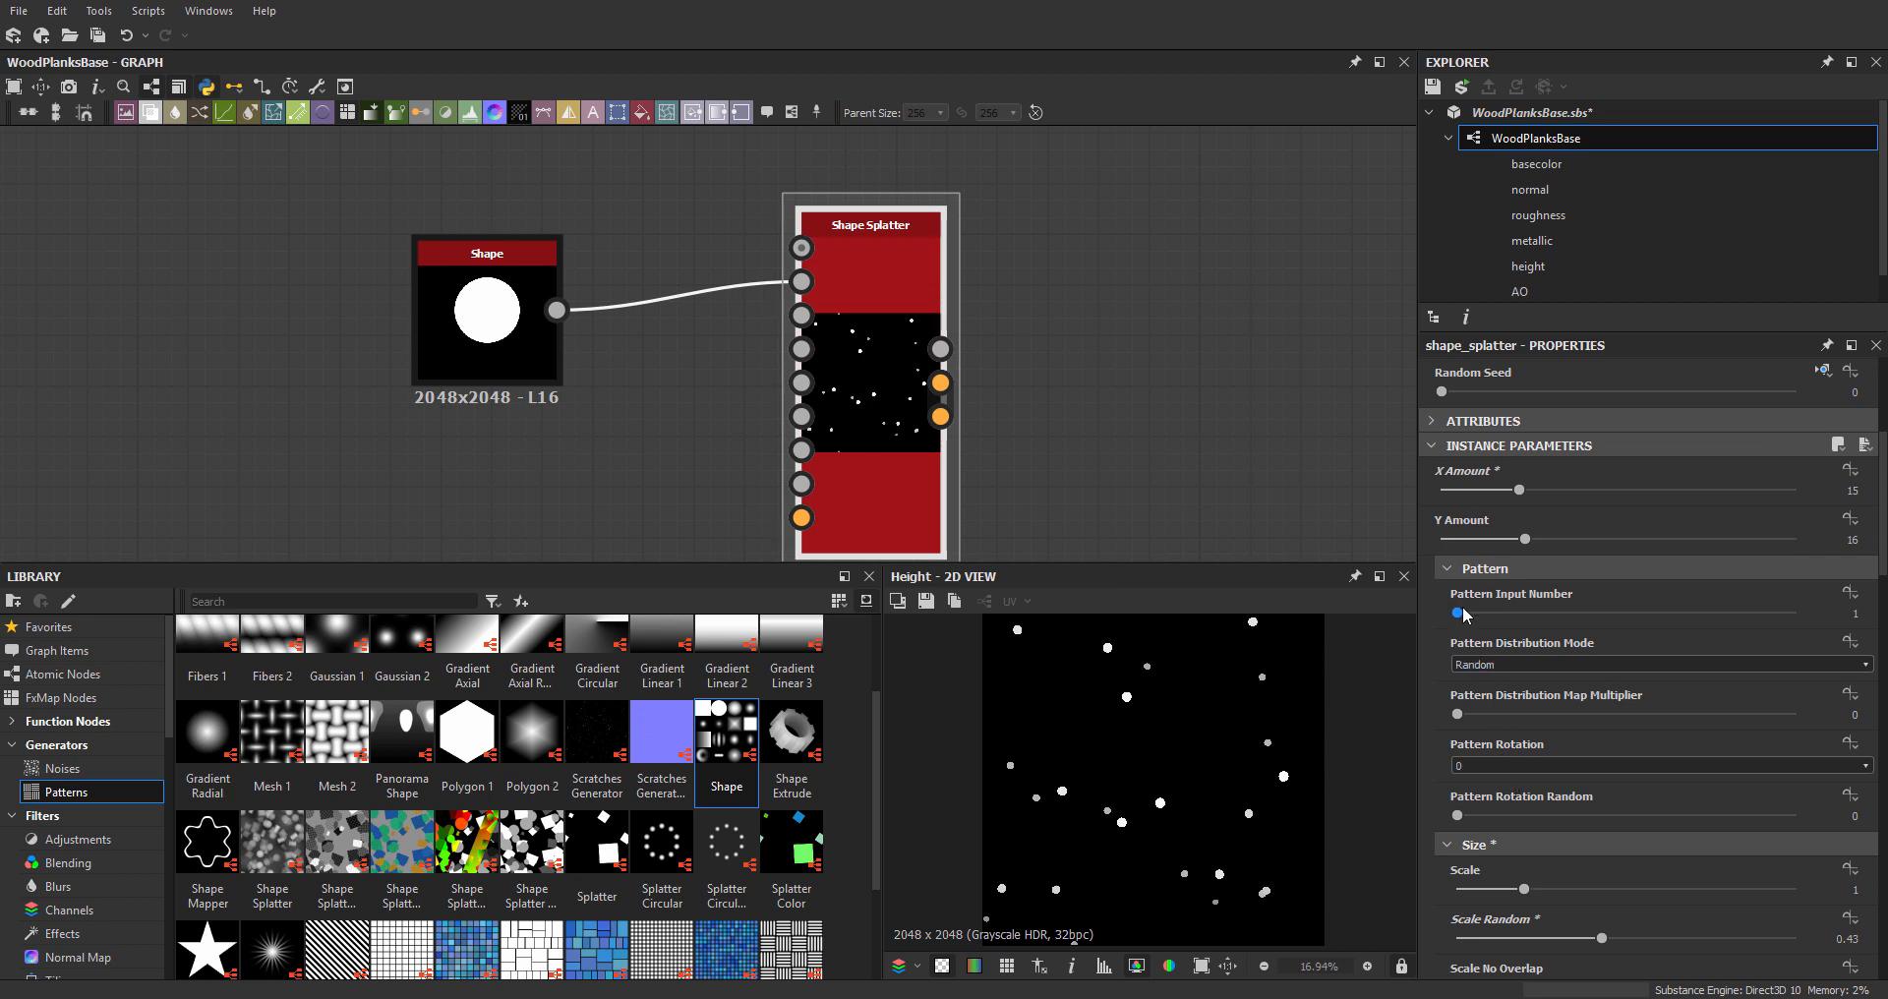
left_click_drag(1458, 613, 1562, 627)
- Move the Shape node farther away from the Shape Splatter and display the Shape's parameters
middle_click_drag(835, 289, 1085, 303)
left_click_drag(732, 315, 407, 186)
middle_click_drag(466, 243, 742, 295)
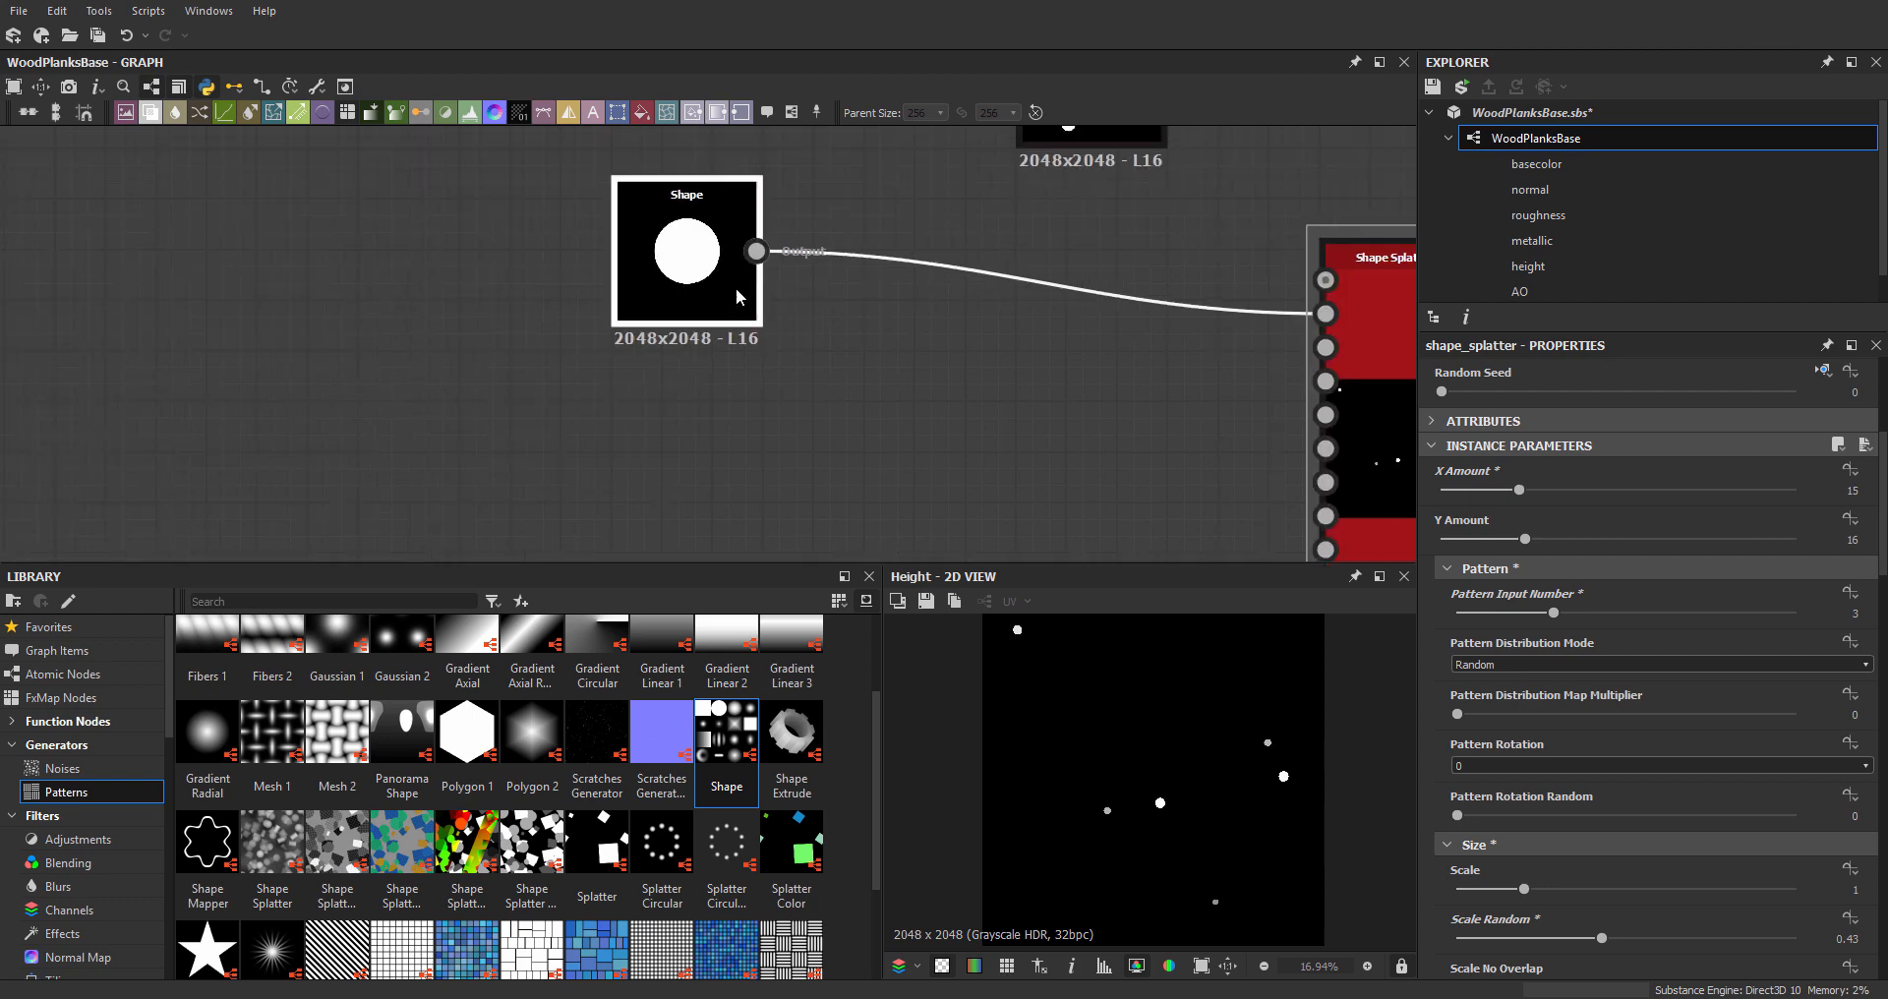
double_click(733, 287)
left_click_drag(733, 286, 533, 314)
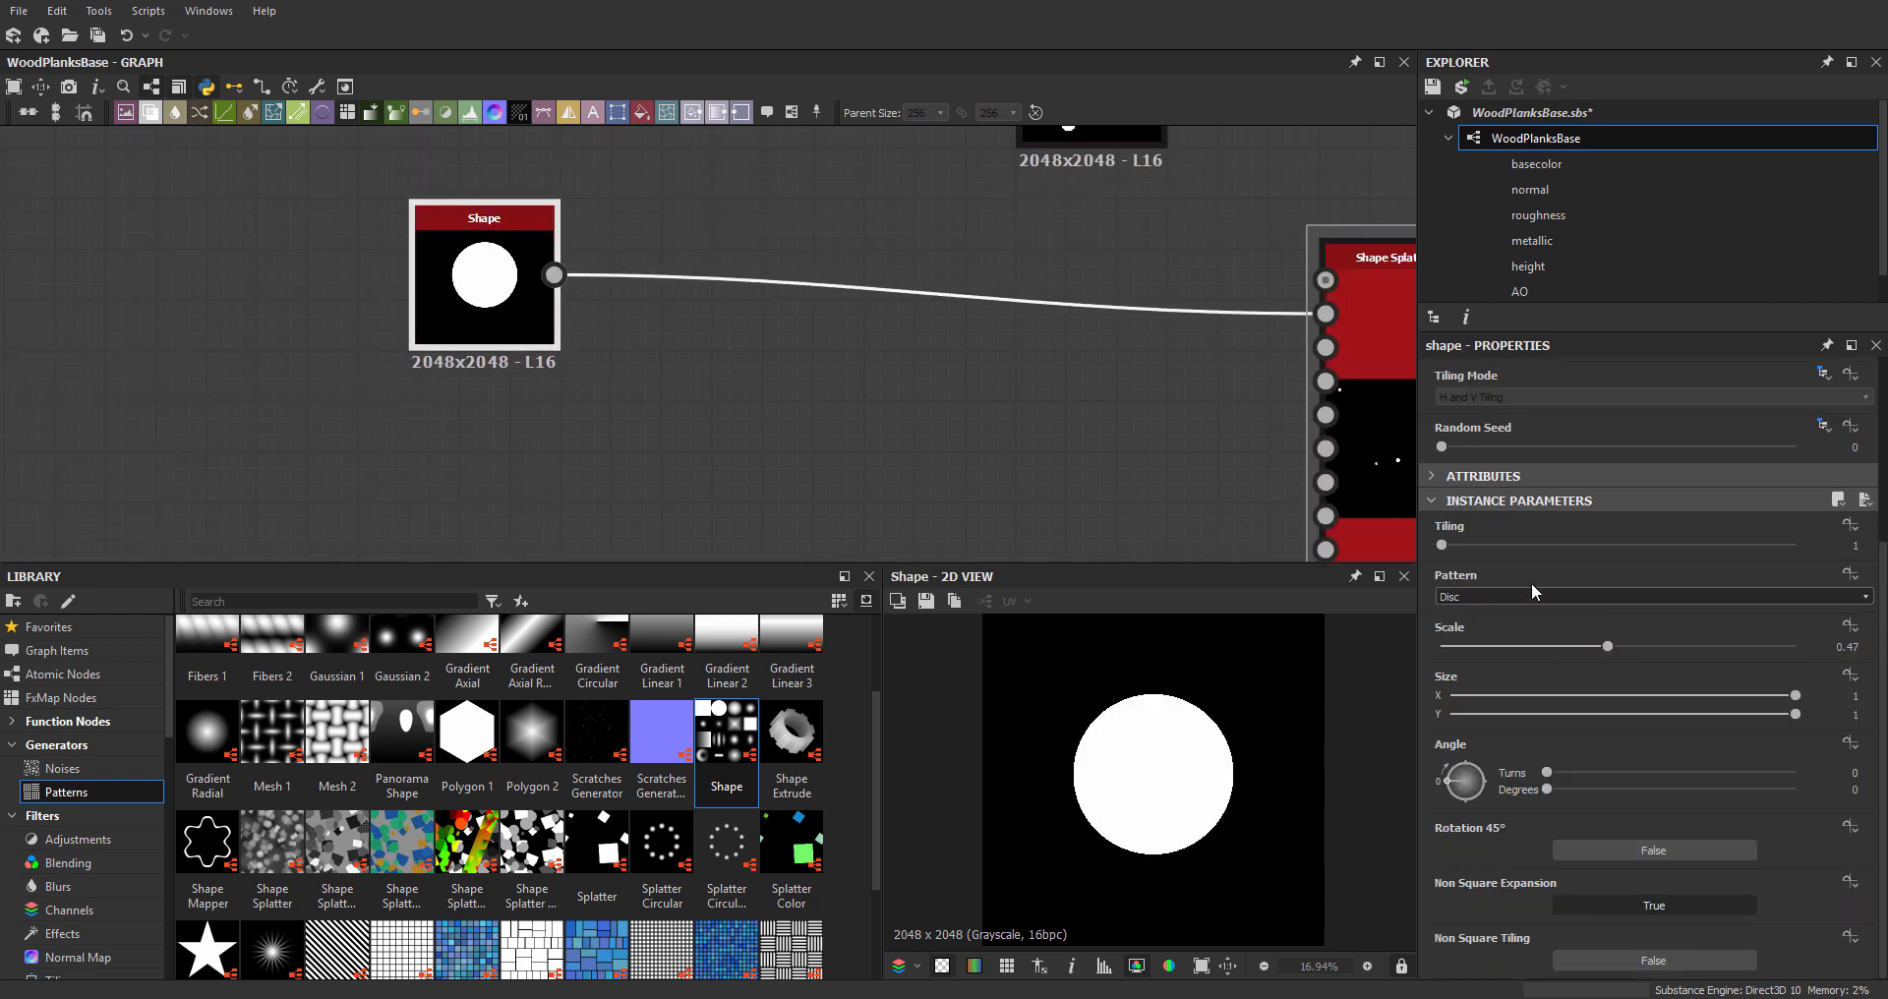
- Reopen the Shape Splatter's parameters and lower its Pattern Input Number
double_click(1365, 445)
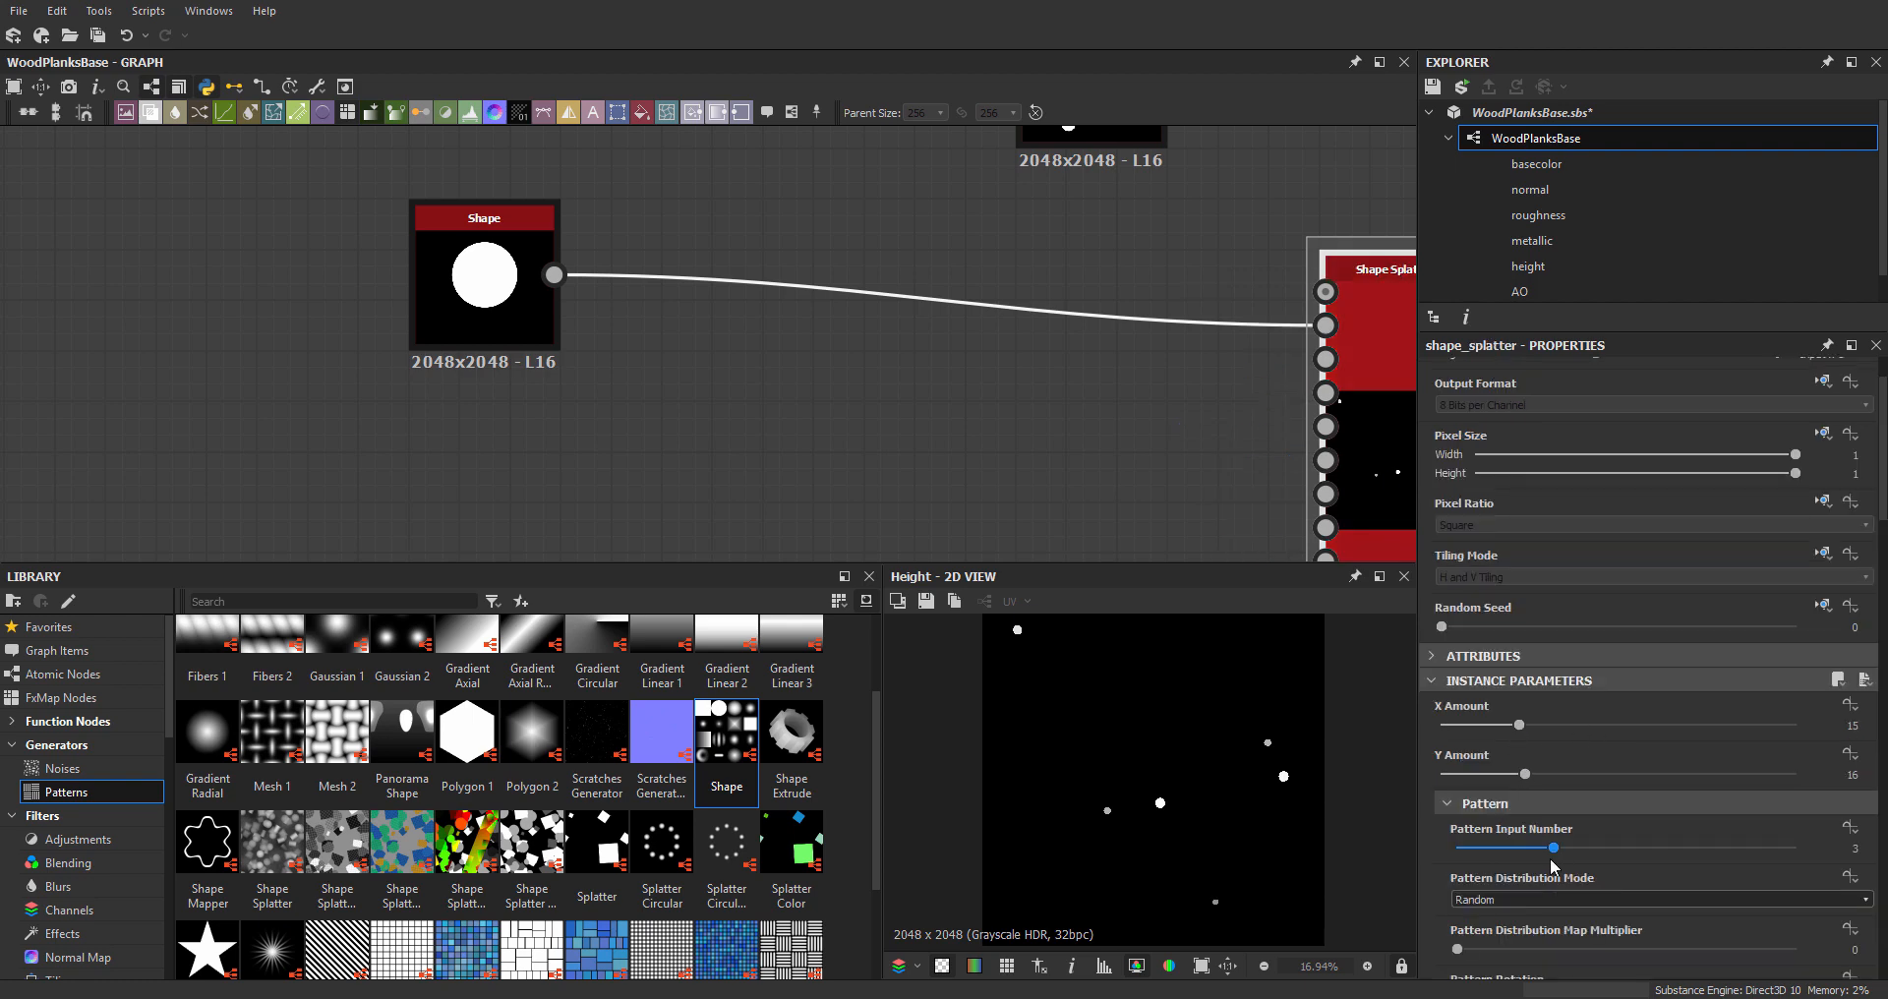
scroll(1553, 866, "down", 1)
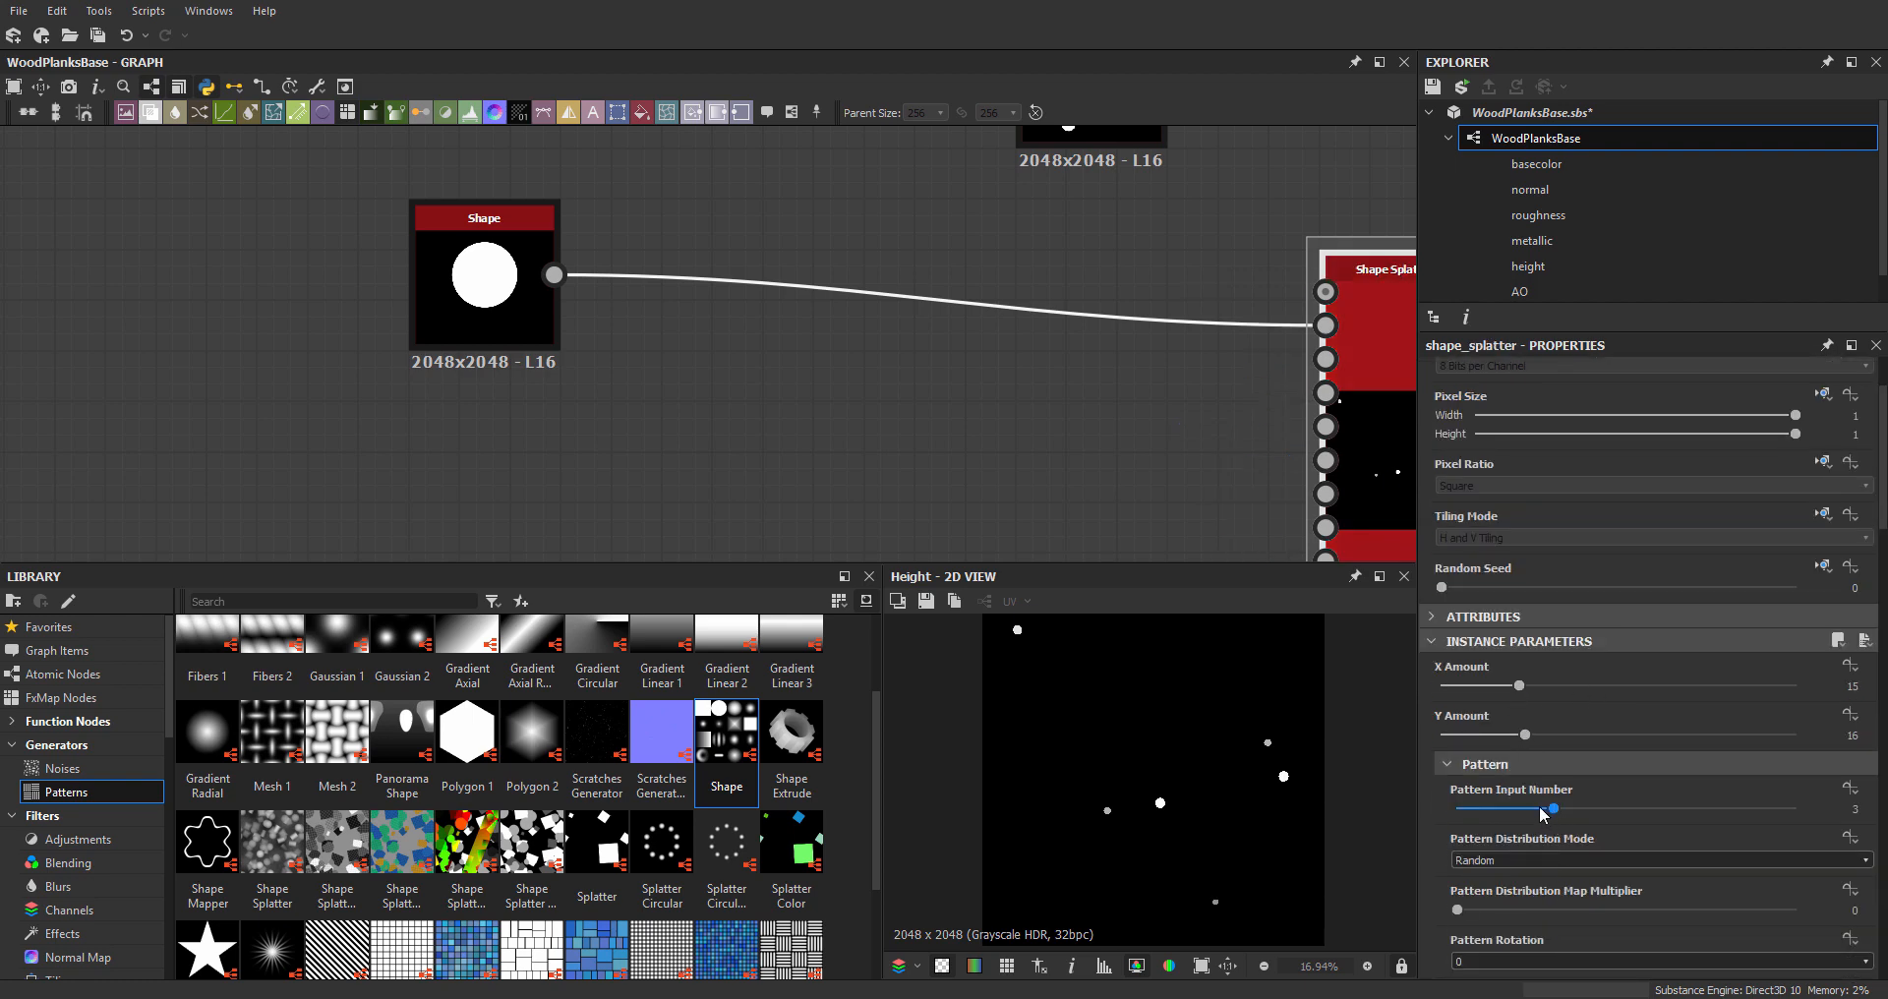
left_click_drag(1542, 814, 1521, 814)
- Display the Shape node's parameters and shift the node slightly upward to free space beneath it
double_click(524, 325)
left_click_drag(524, 325, 575, 275)
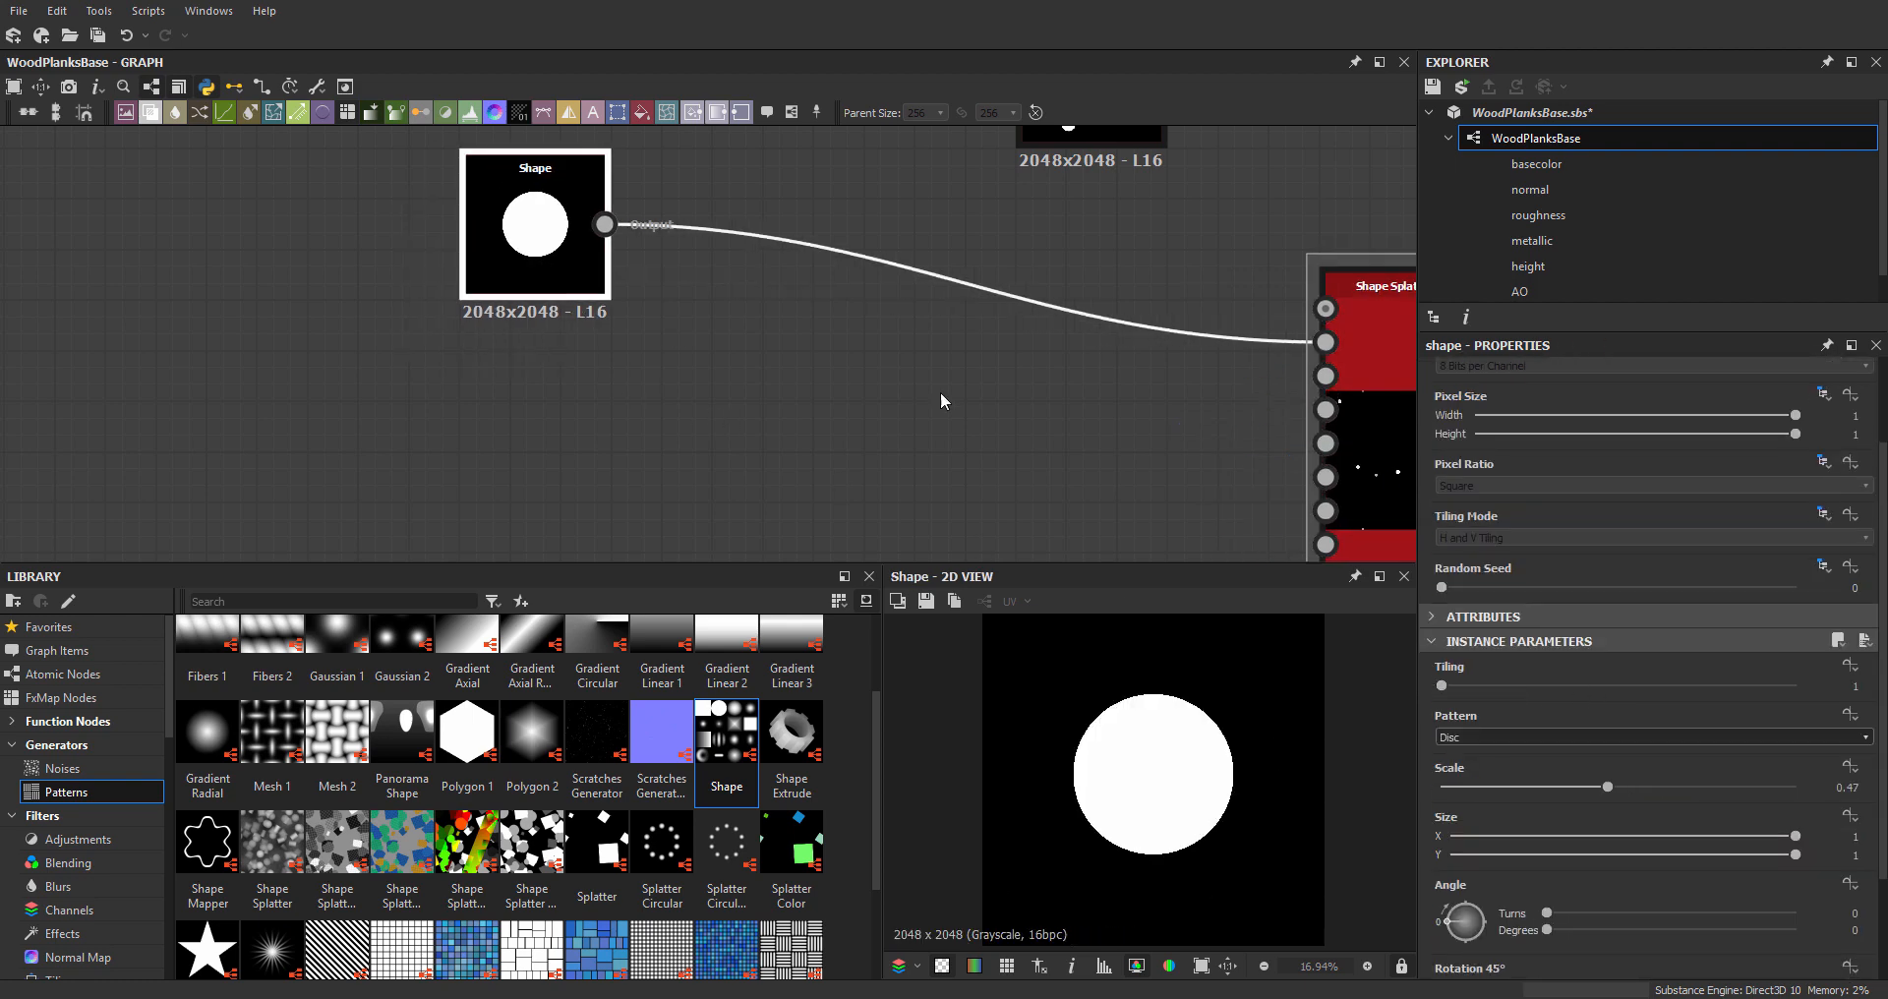
- Duplicate the Shape node, place the copy beneath the original, and space the two nodes apart
key("ctrl+d")
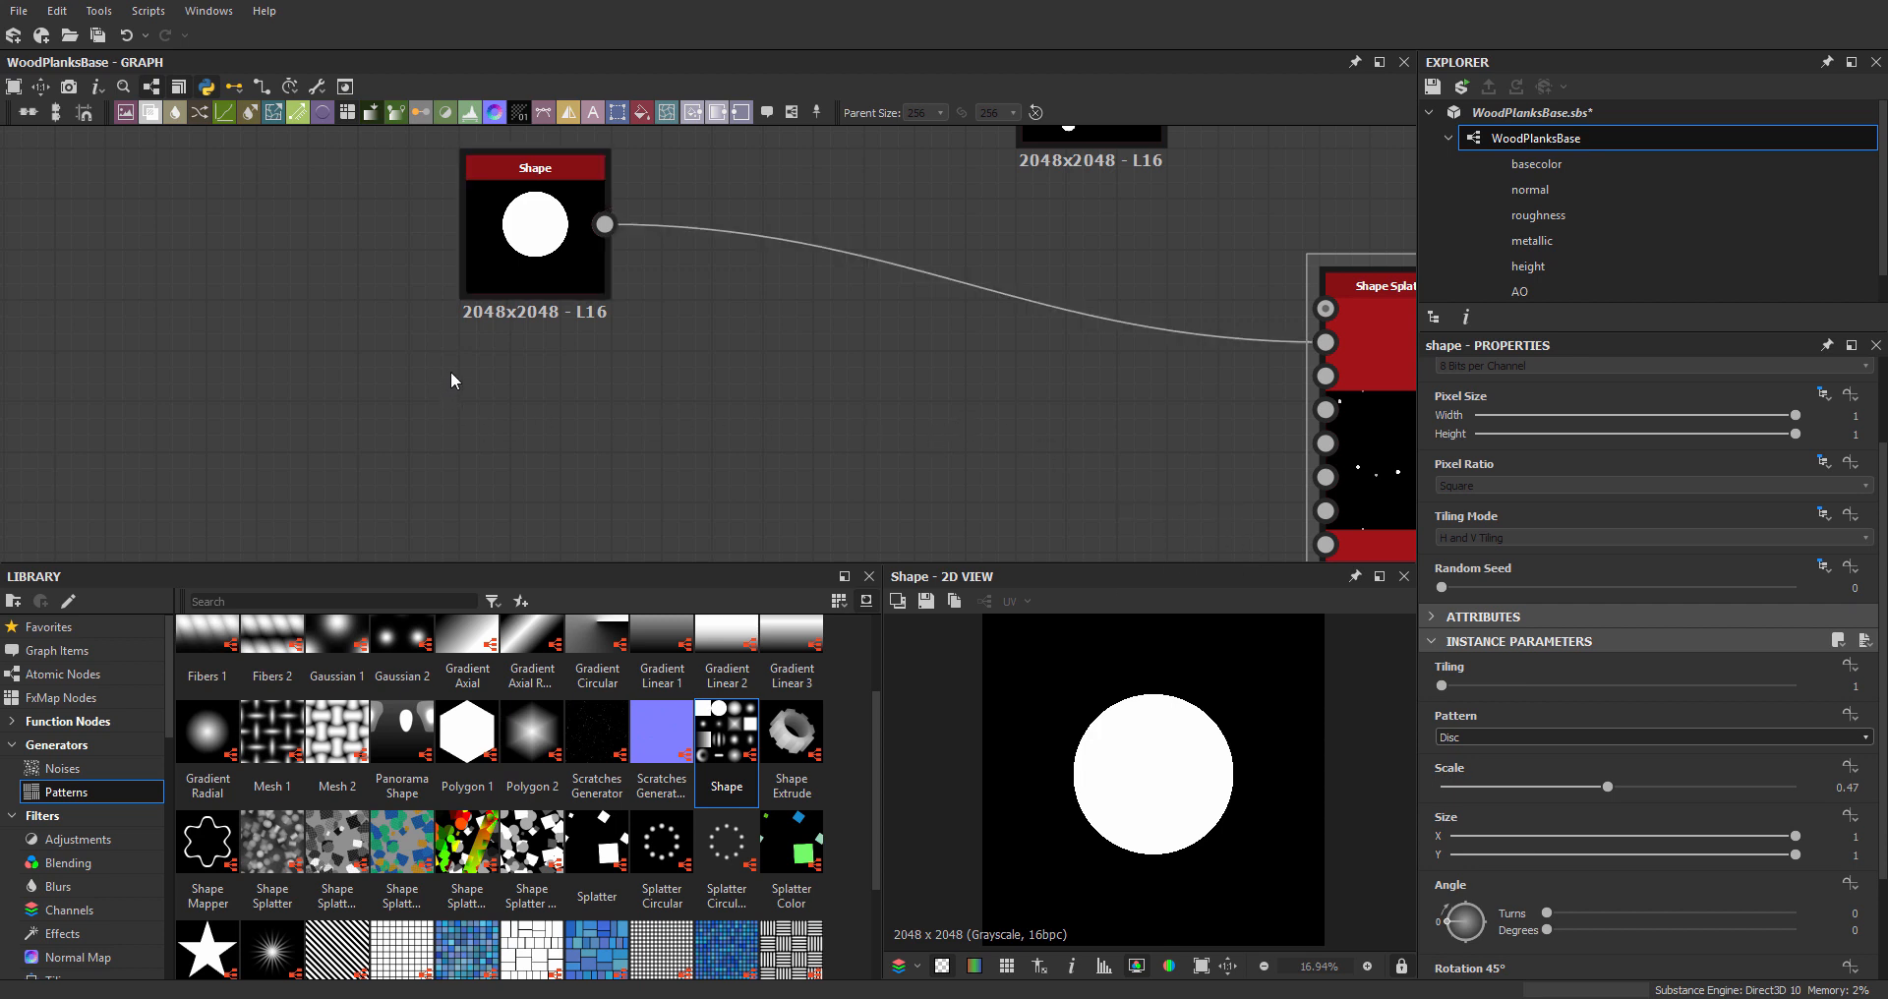
left_click_drag(675, 345, 503, 479)
left_click(503, 249)
left_click_drag(503, 249, 401, 299)
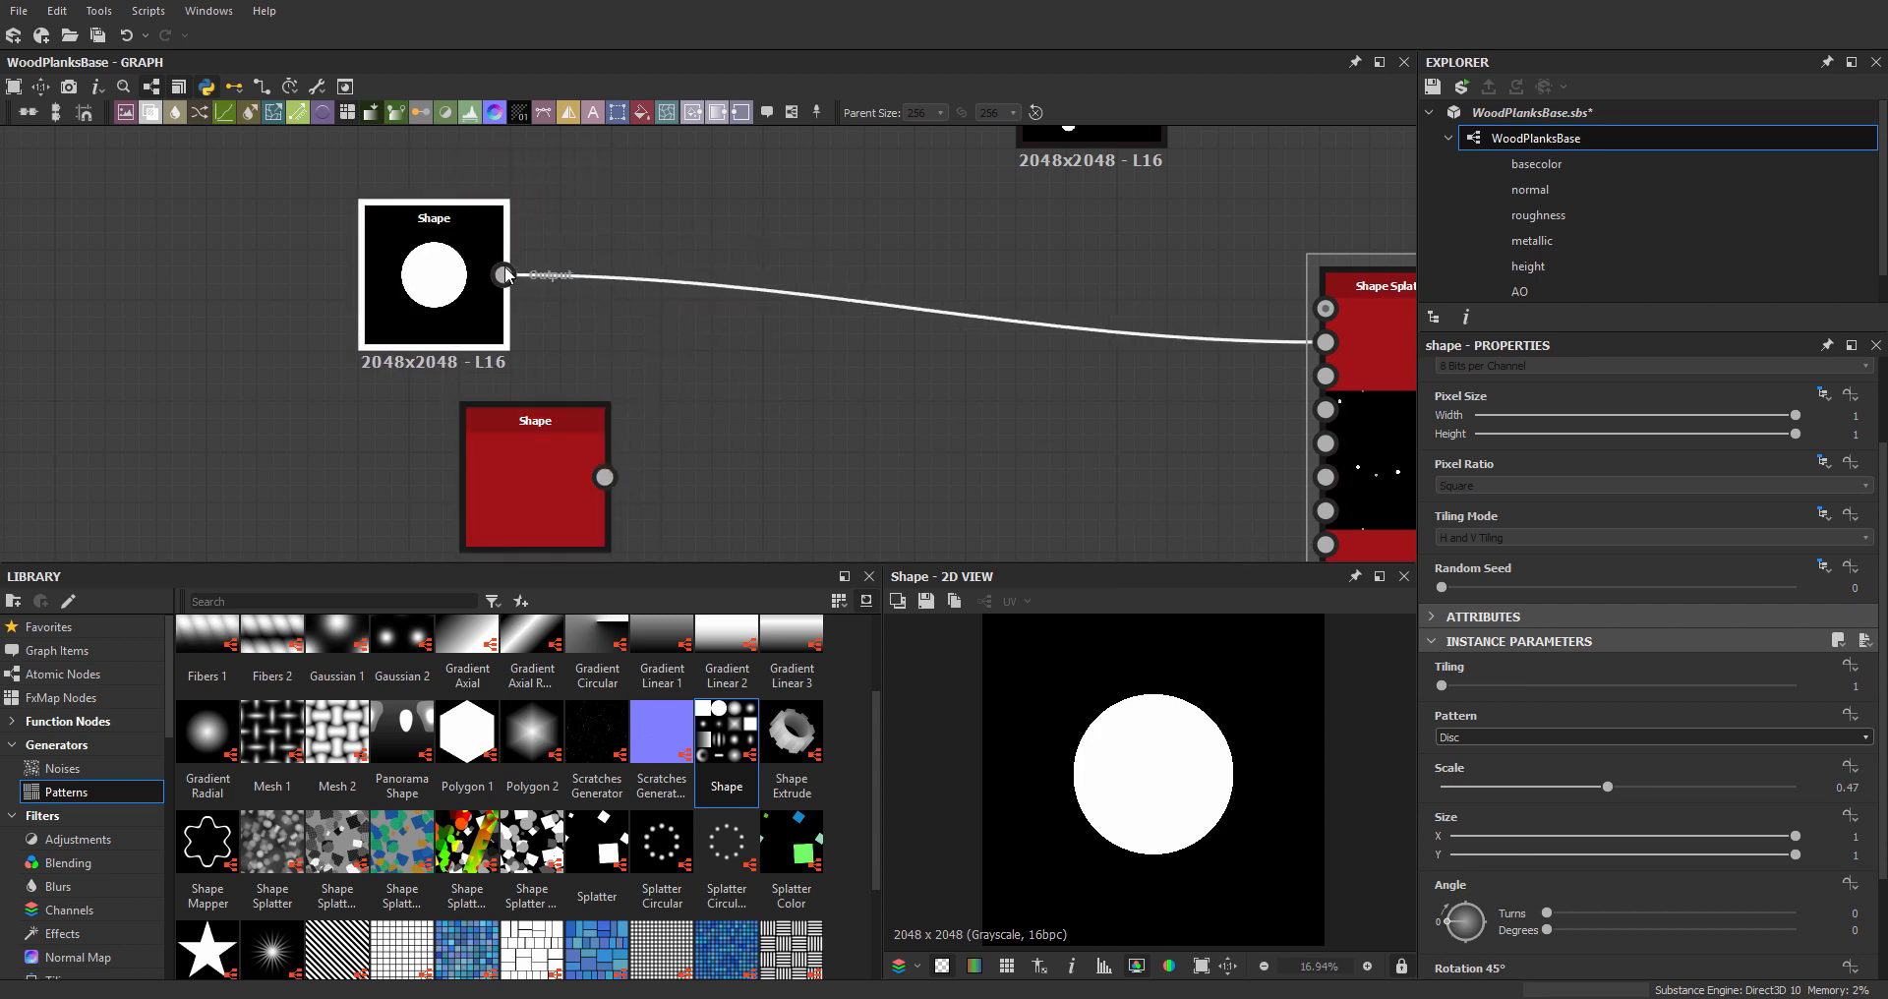
middle_click_drag(433, 279, 542, 389)
left_click_drag(555, 378, 558, 358)
left_click_drag(706, 544, 606, 562)
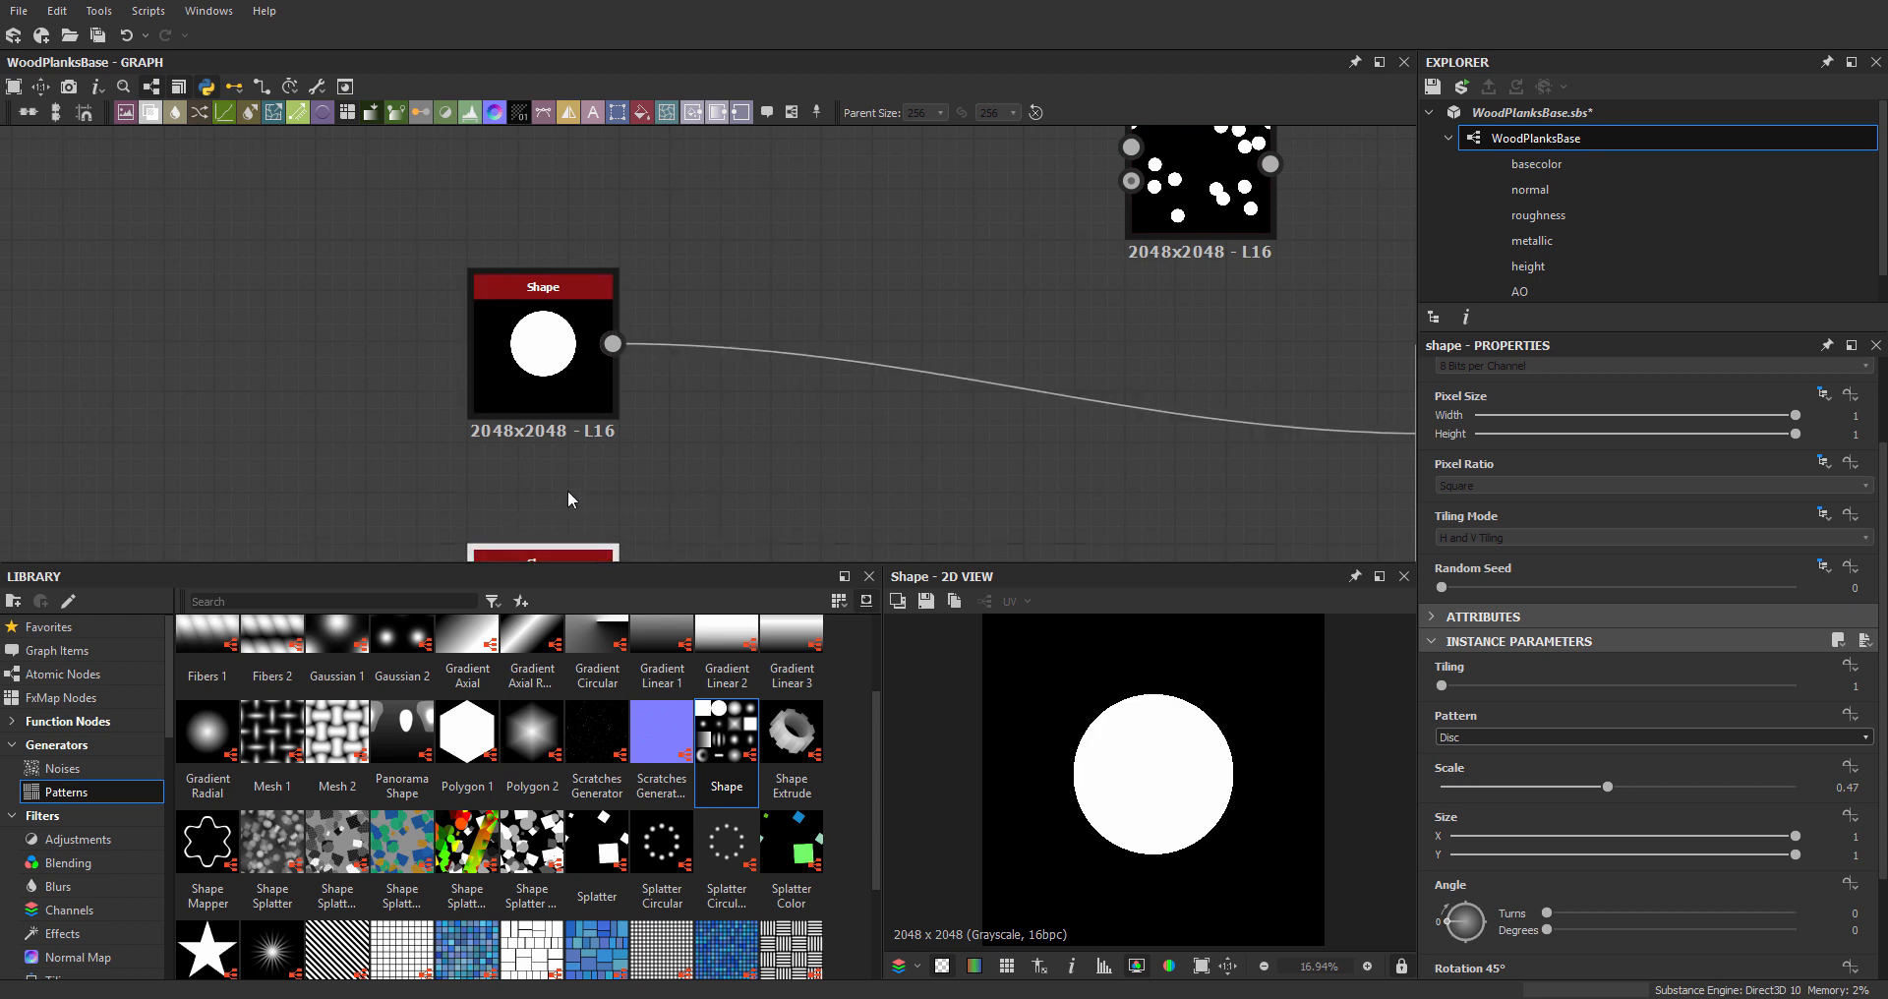
- Insert a Directional Warp node between the original Shape and the Shape Splatter
left_click(538, 356)
middle_click_drag(540, 304, 517, 343)
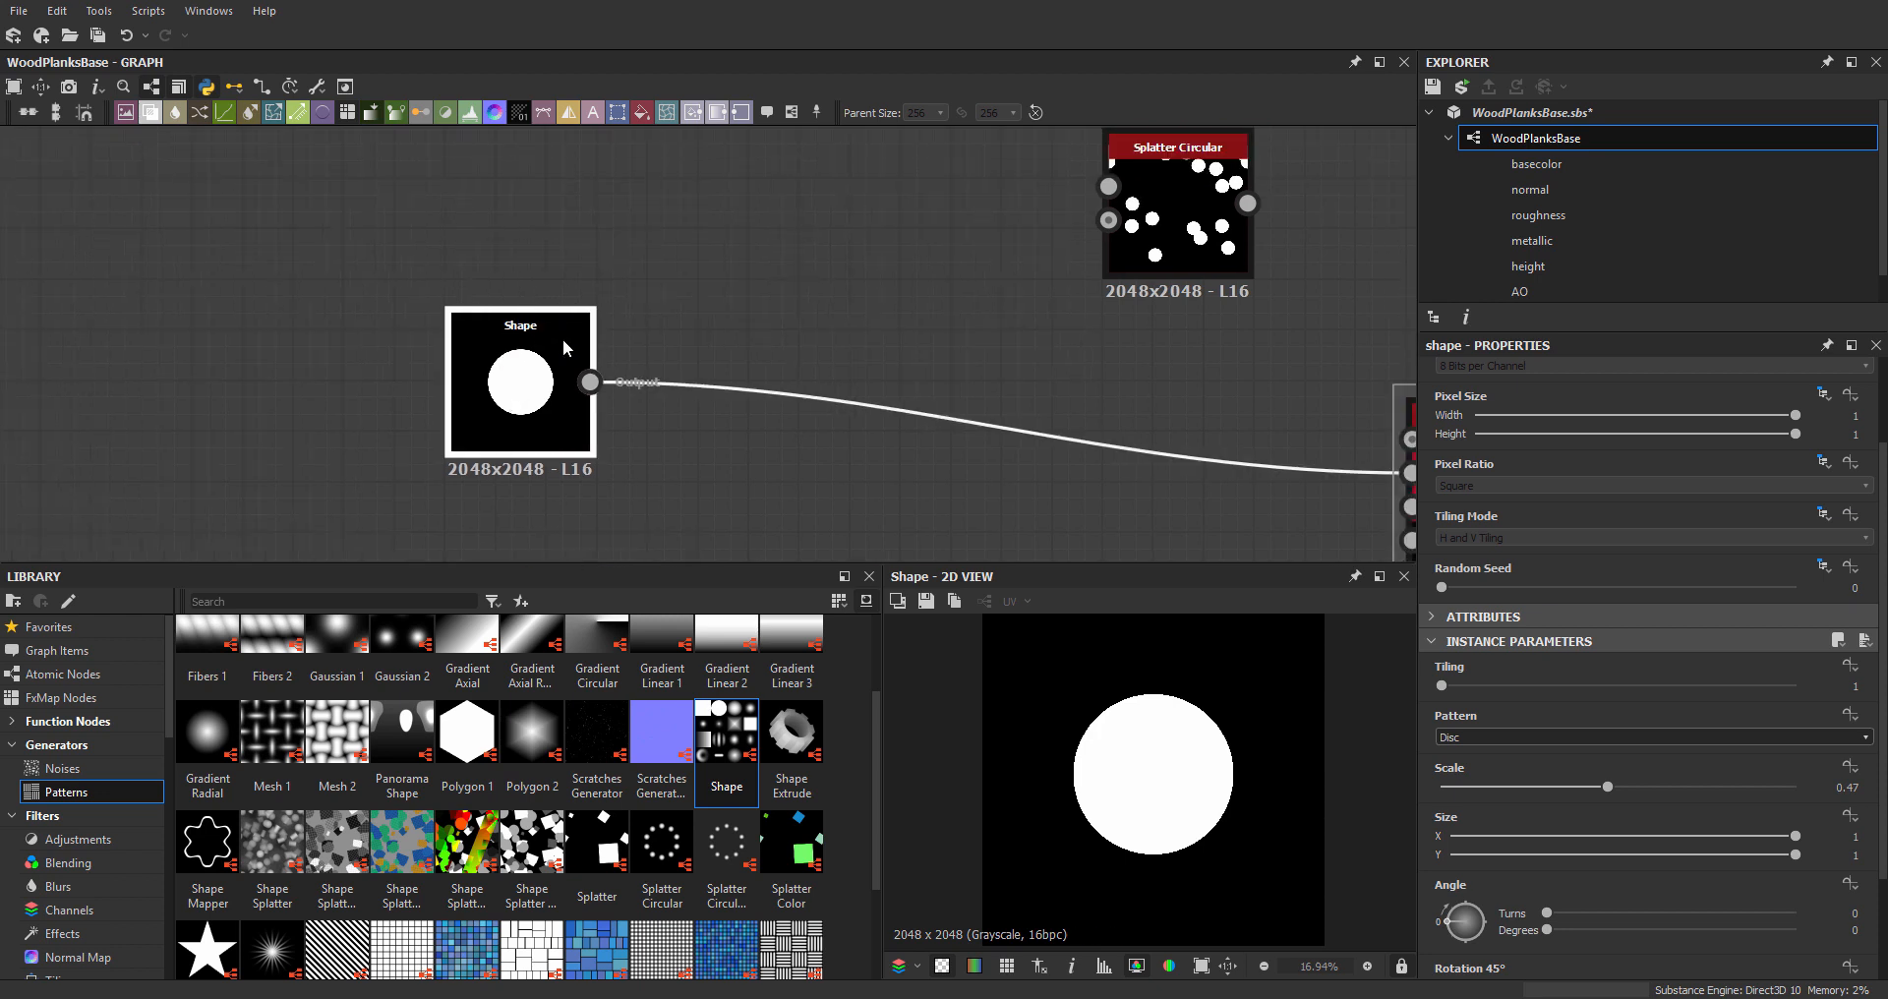
key("space")
type("di")
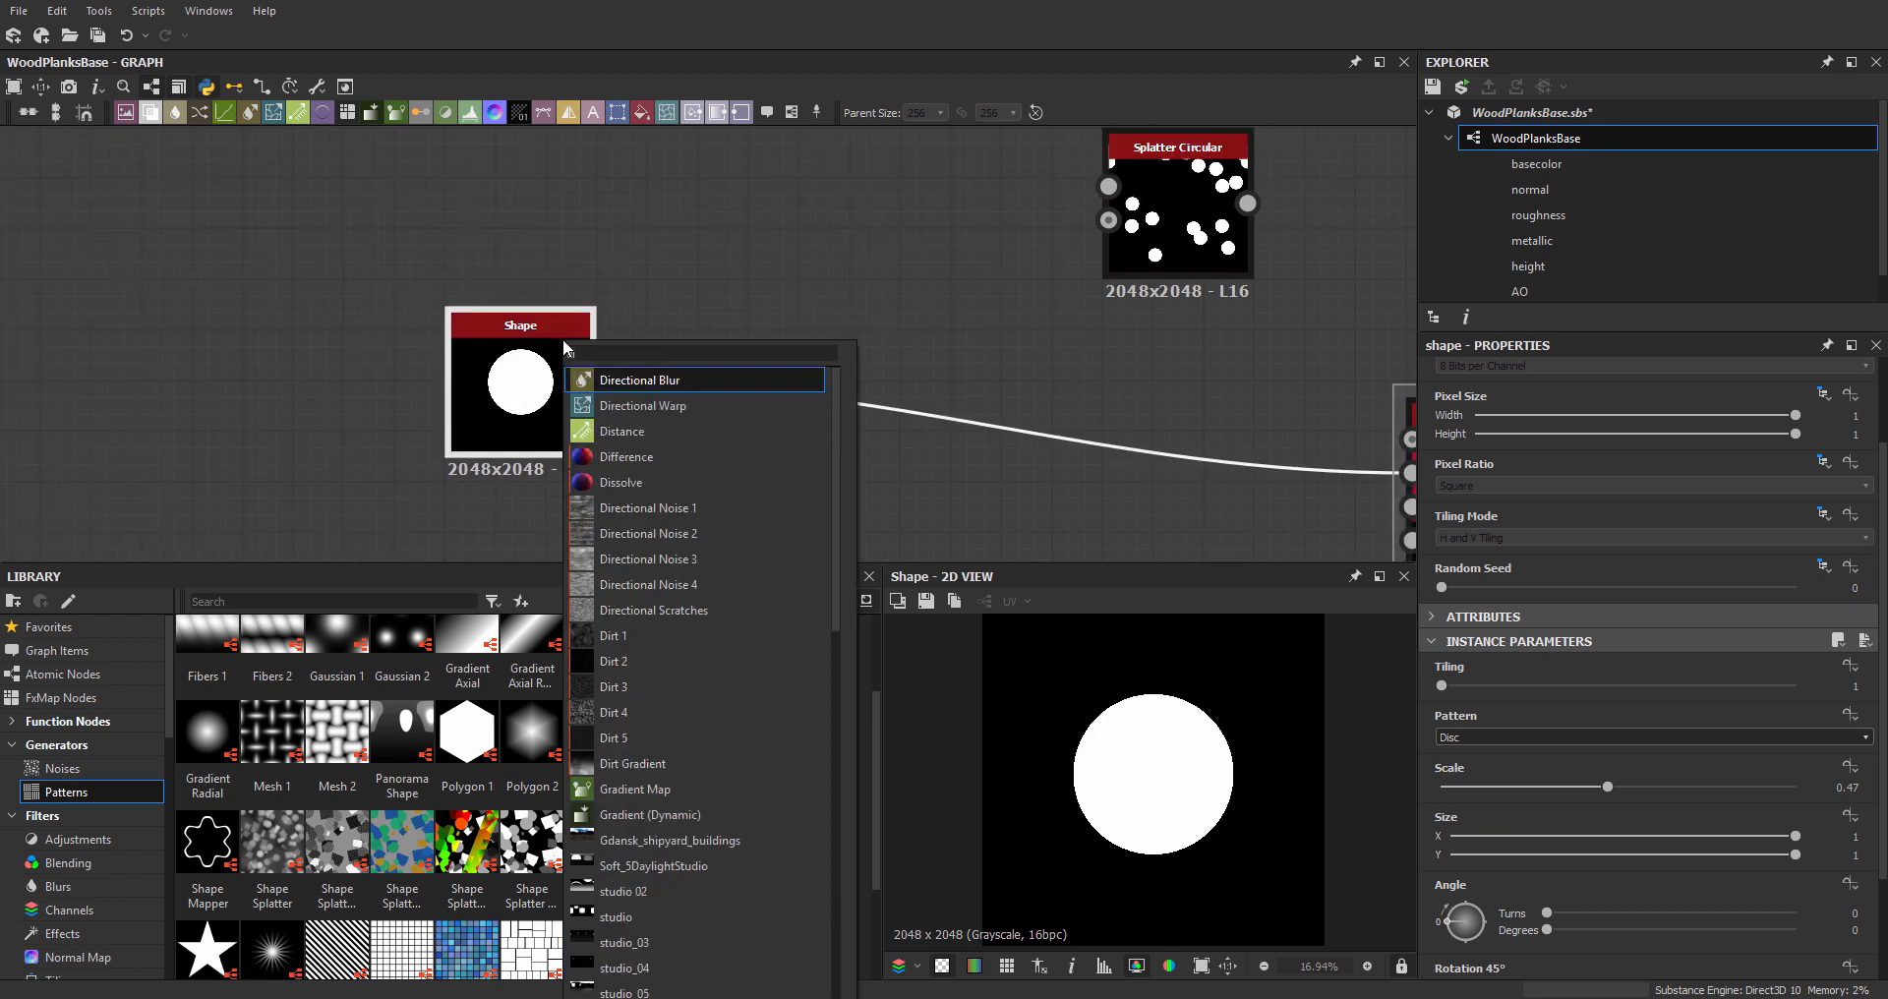
key("Down")
key("Return")
scroll(718, 513, "down", 2)
middle_click_drag(718, 512, 739, 238)
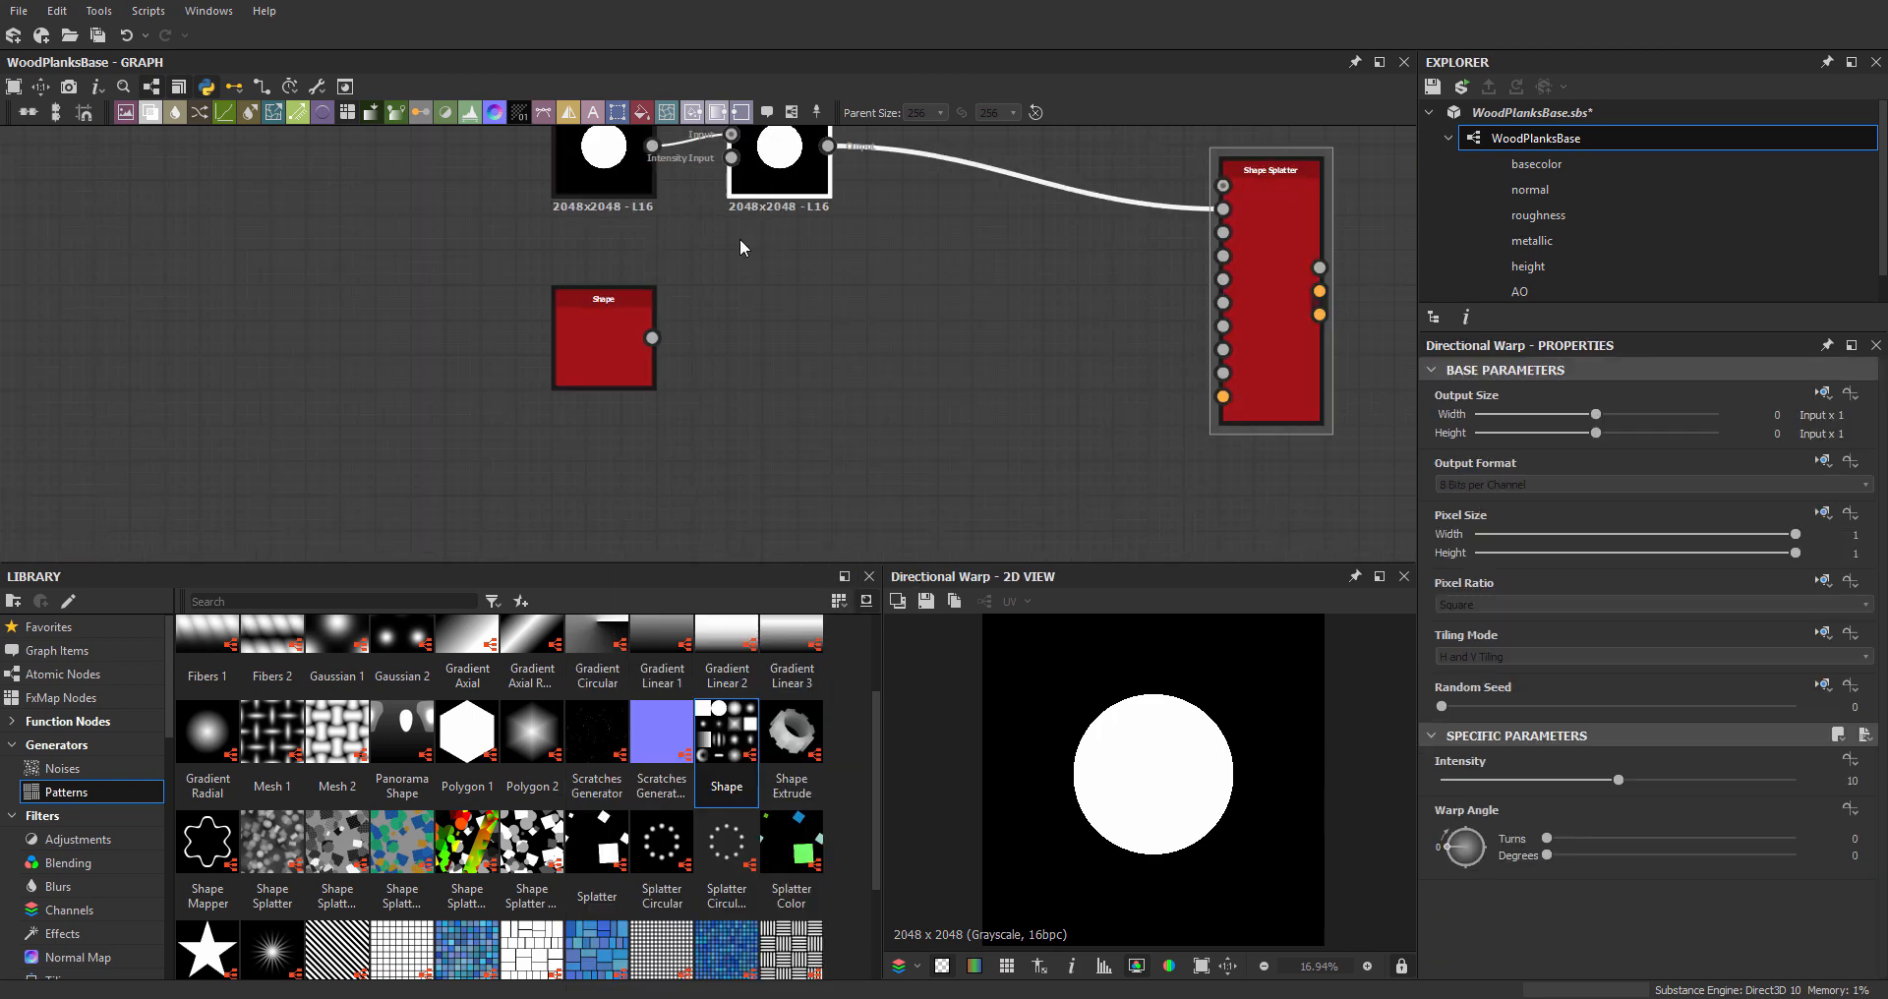
- Move the duplicate Shape farther down and shift the Directional Warp away from the original Shape
left_click_drag(625, 325, 658, 536)
middle_click_drag(766, 228, 786, 367)
left_click_drag(787, 292, 852, 362)
scroll(763, 361, "up", 1)
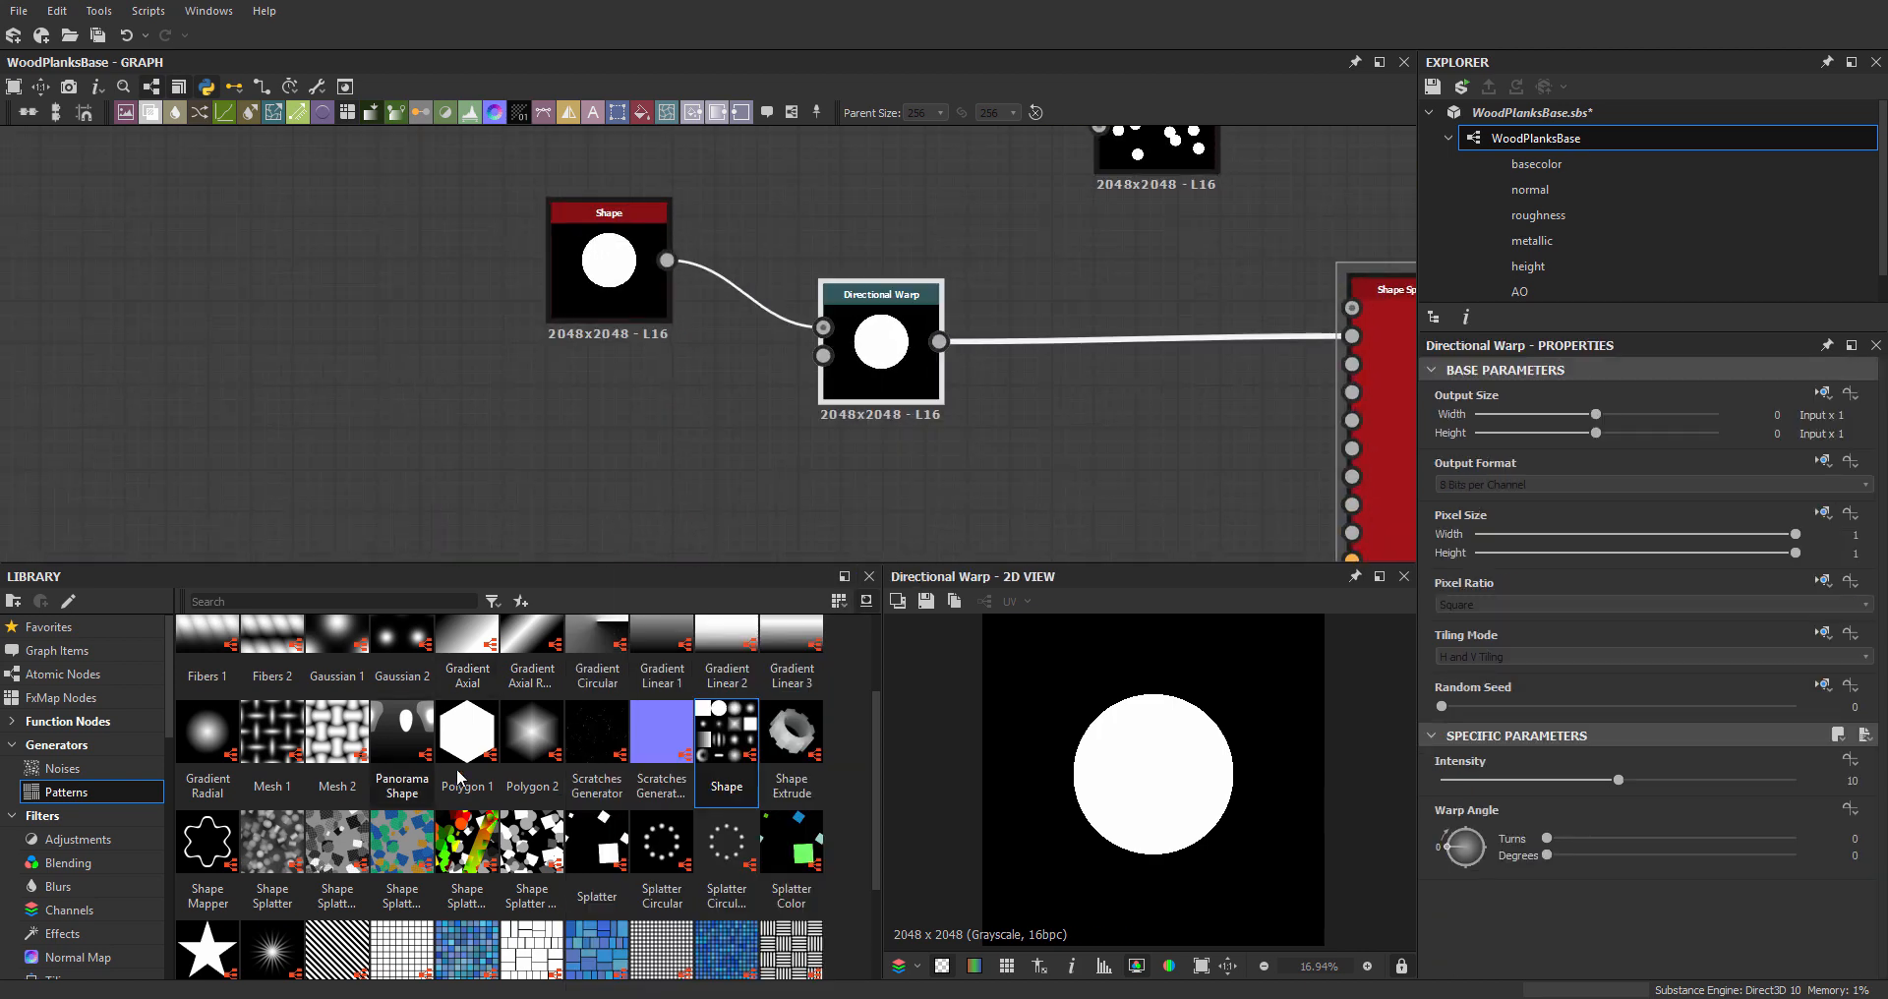
- Add a Perlin Noise node from the noise generators and connect it to the Directional Warp's Intensity Input
left_click(108, 768)
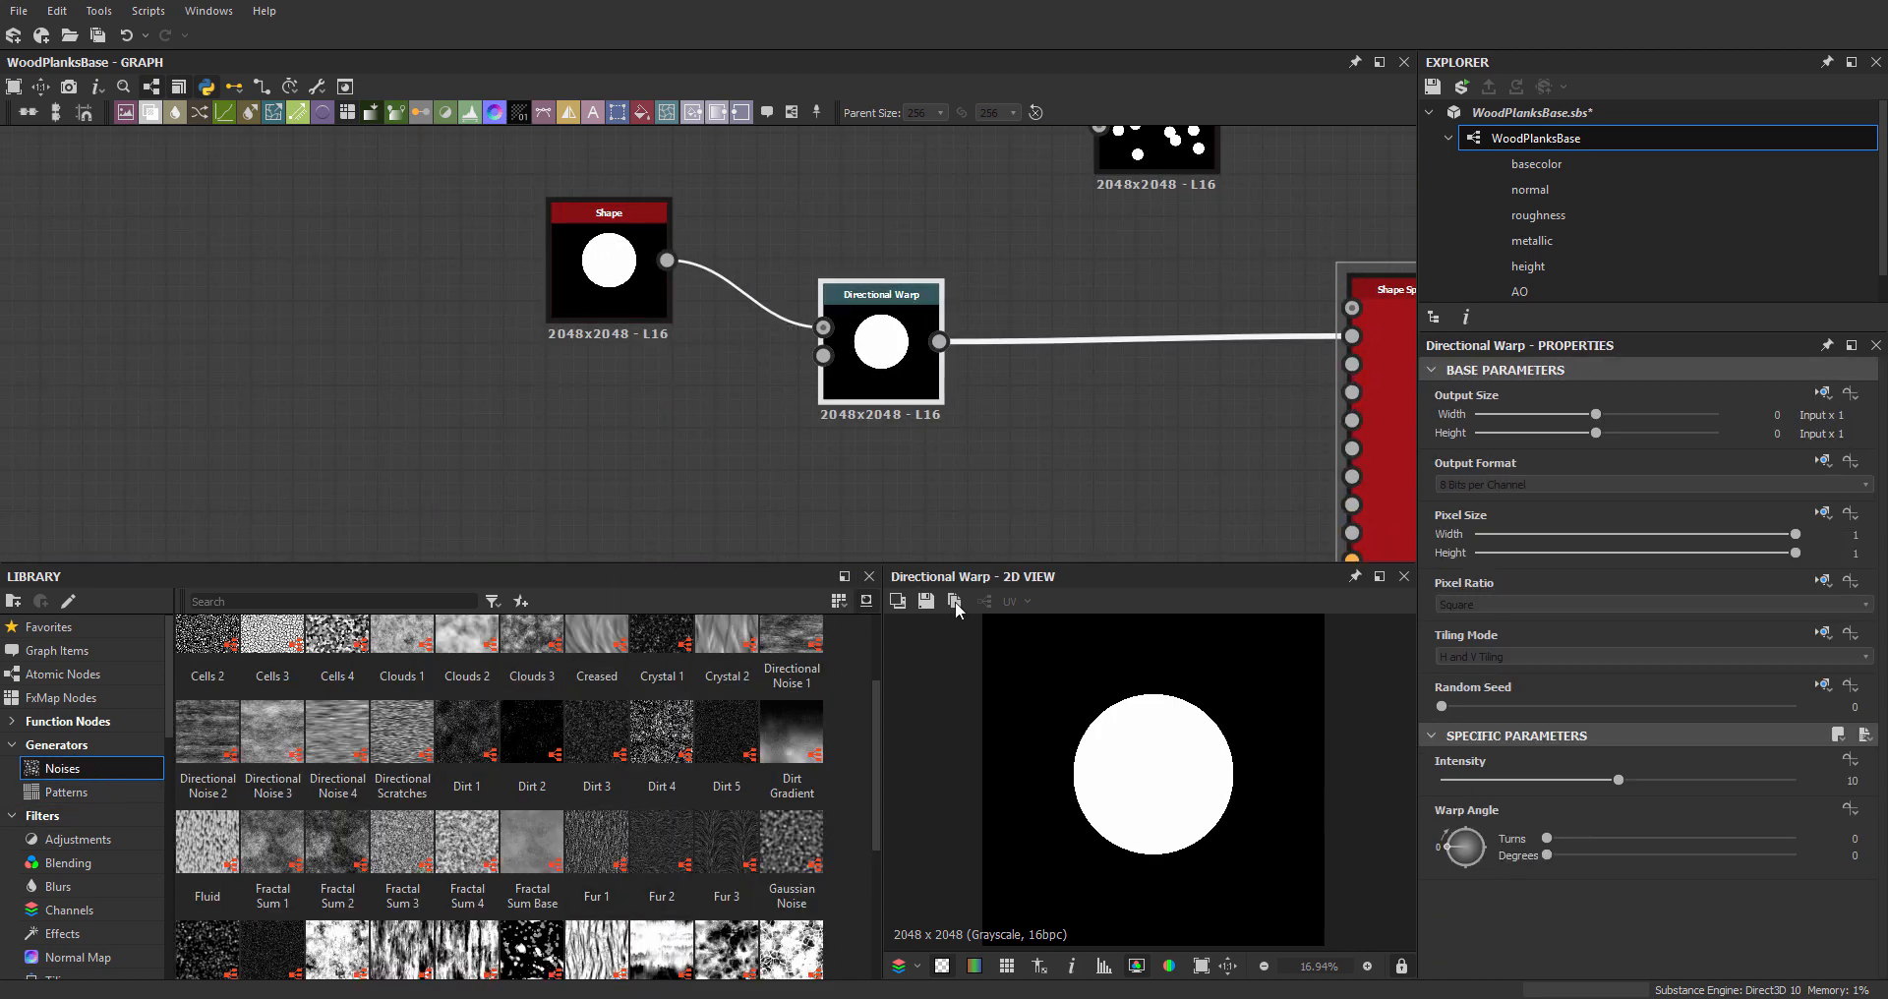
scroll(753, 866, "down", 2)
scroll(753, 866, "down", 1)
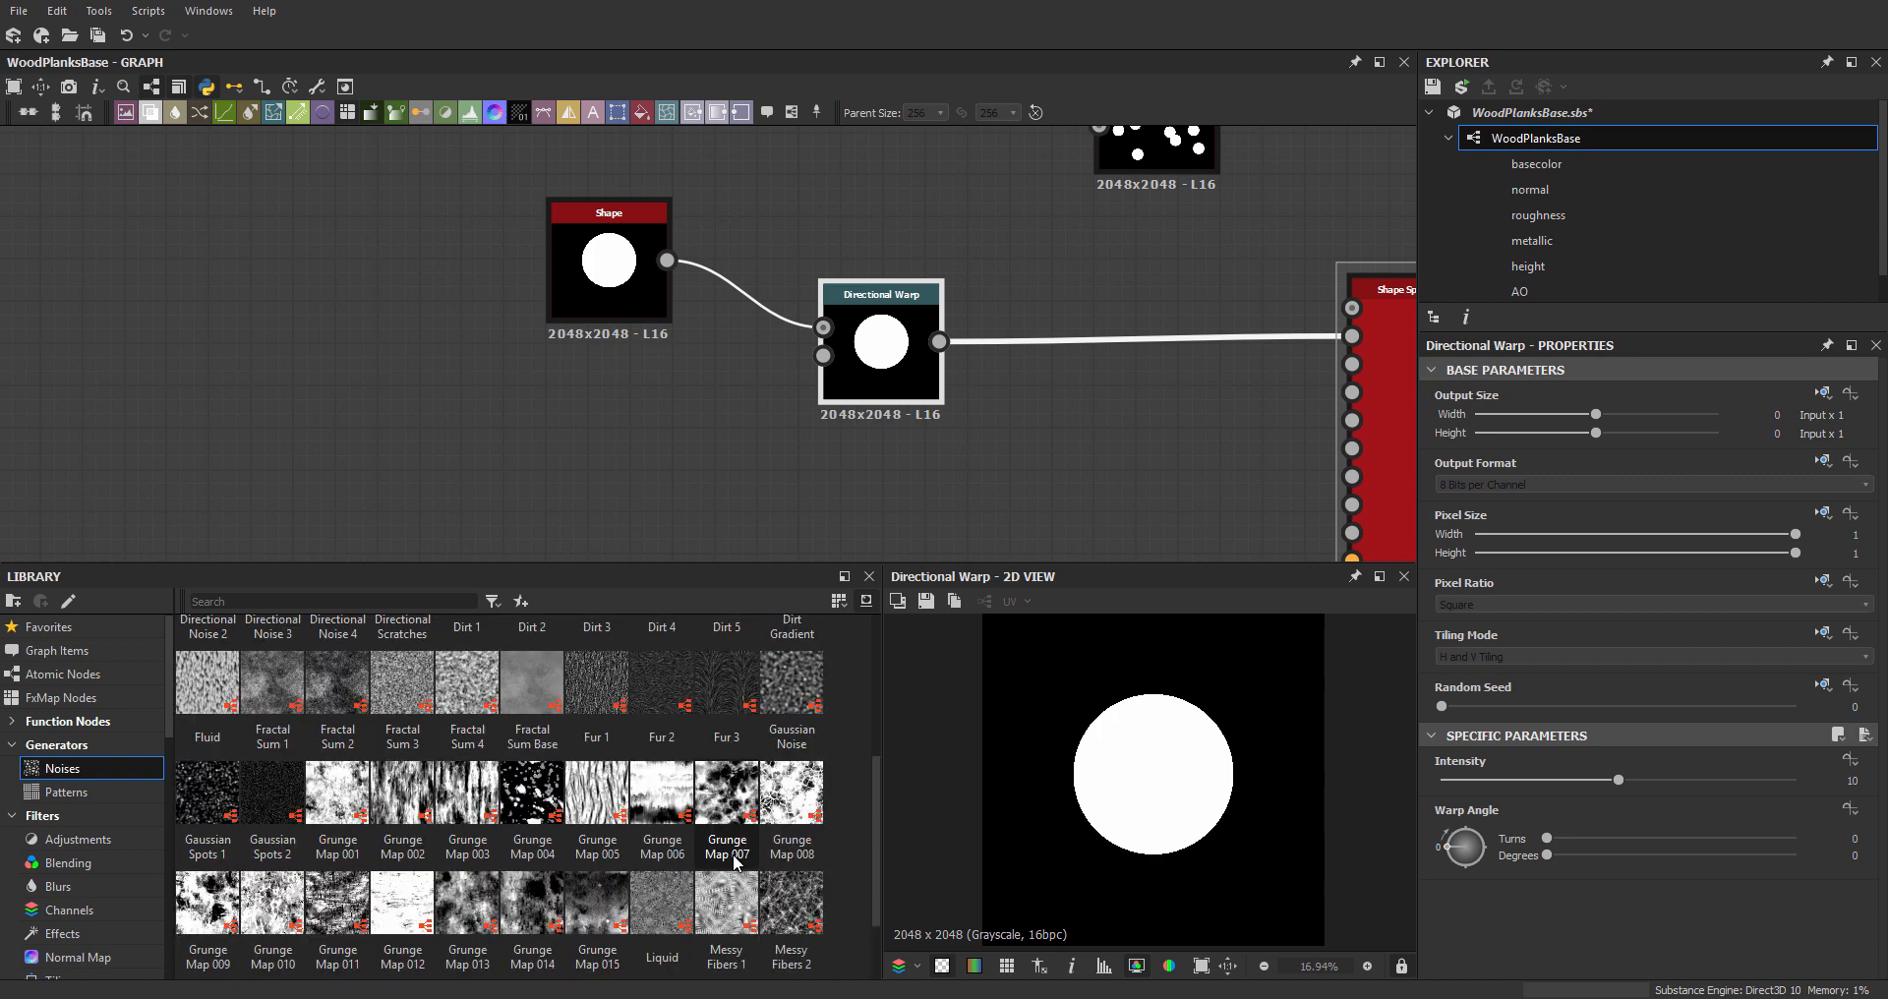
left_click_drag(402, 903, 823, 356)
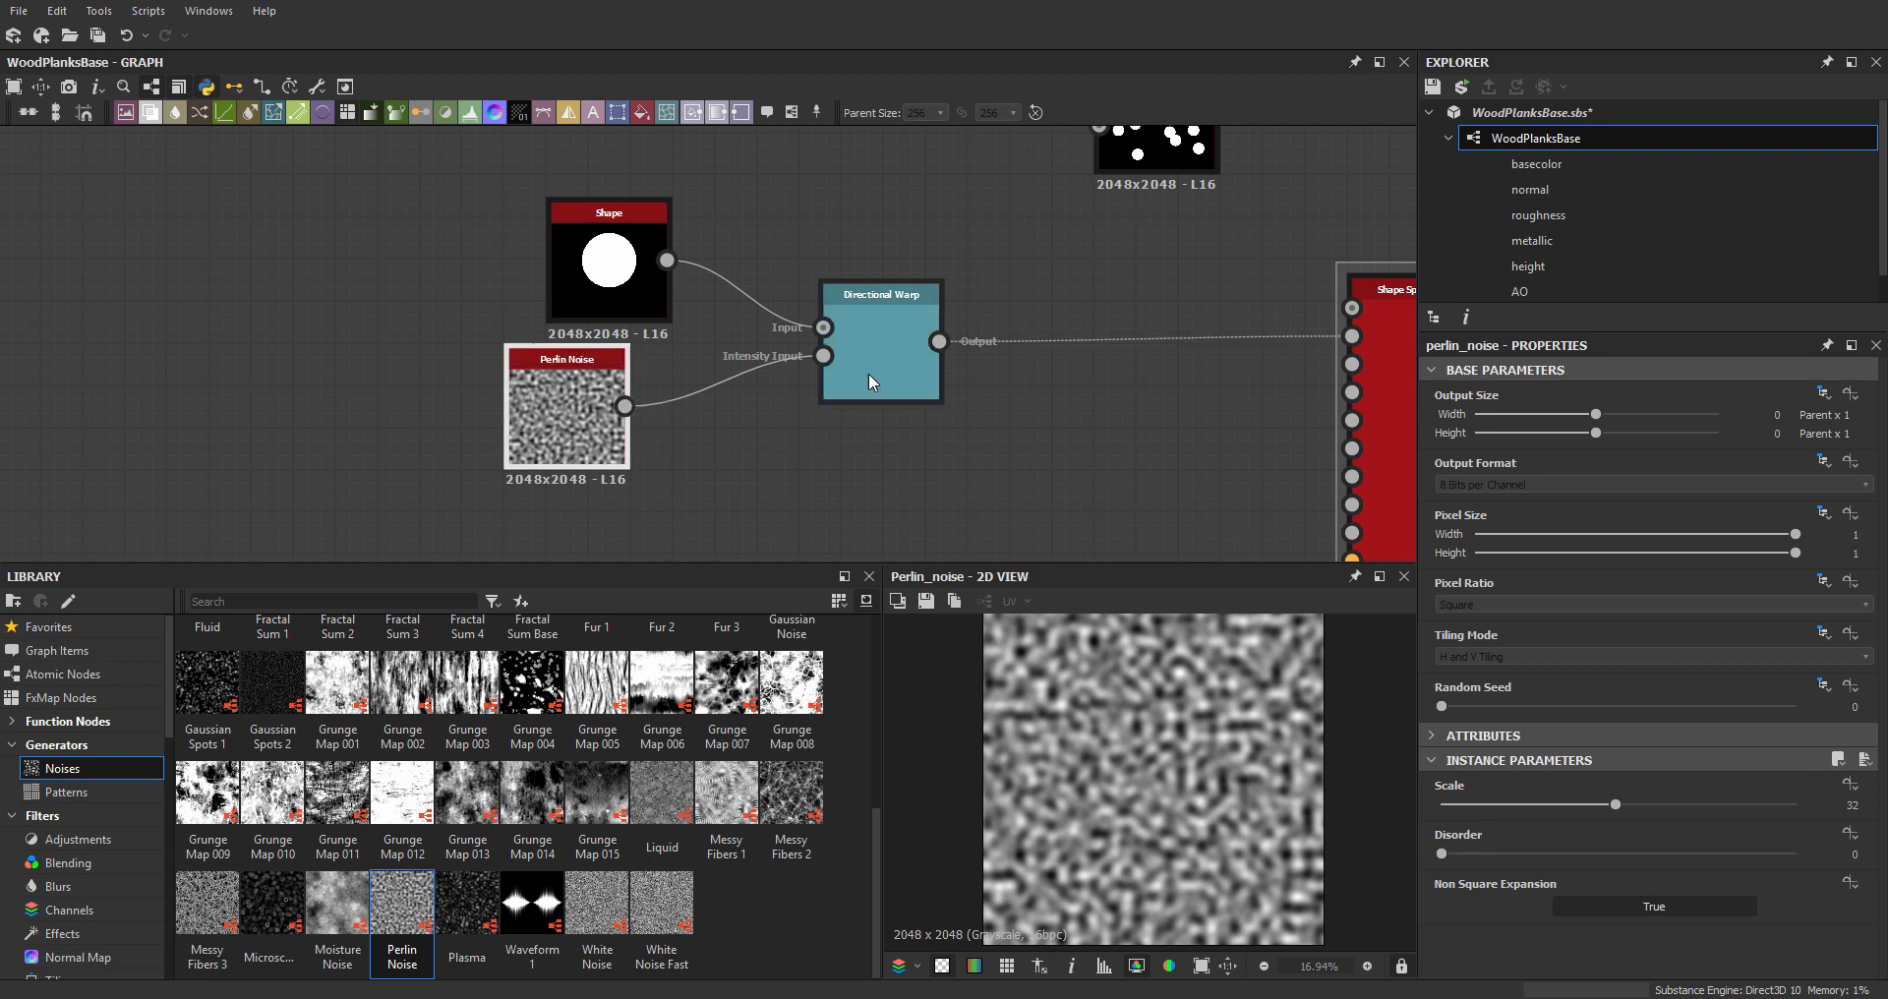
- Preview the Directional Warp, lower the Perlin Noise scale for coarser distortion, and display the warp's parameters
double_click(888, 339)
left_click(595, 443)
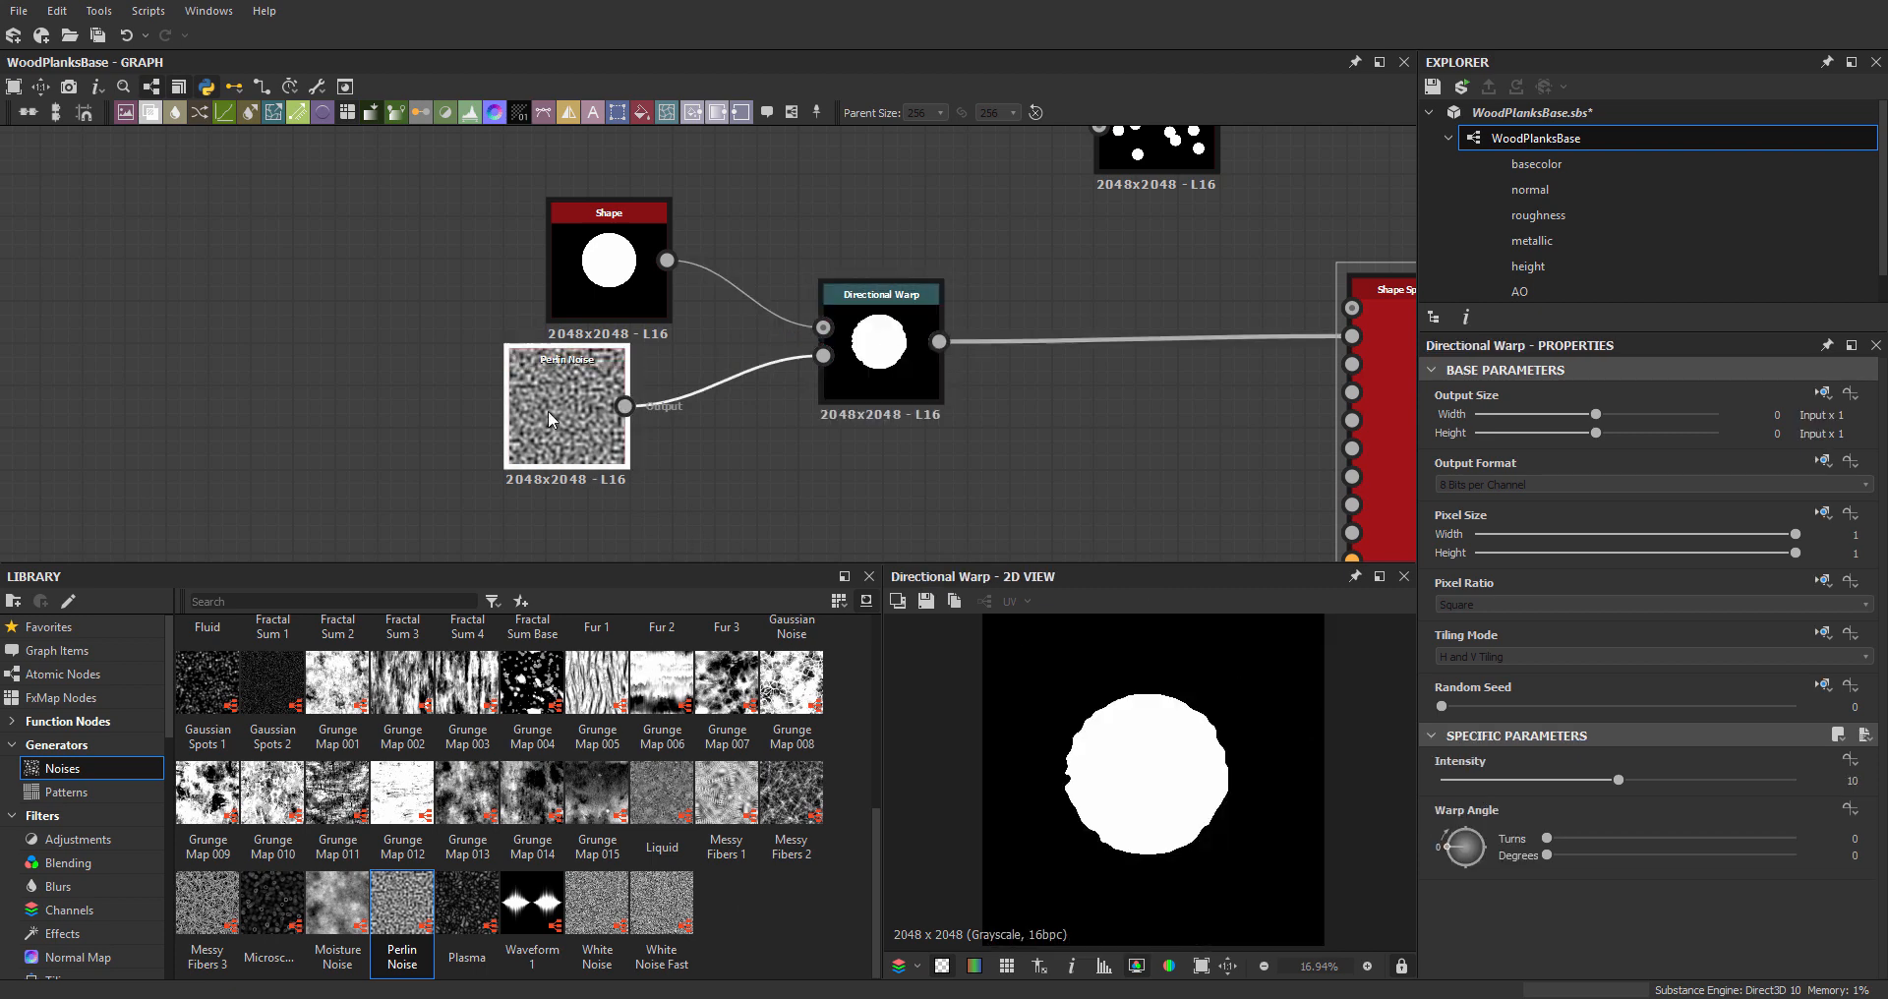
left_click_drag(1595, 800, 1489, 831)
left_click(876, 360)
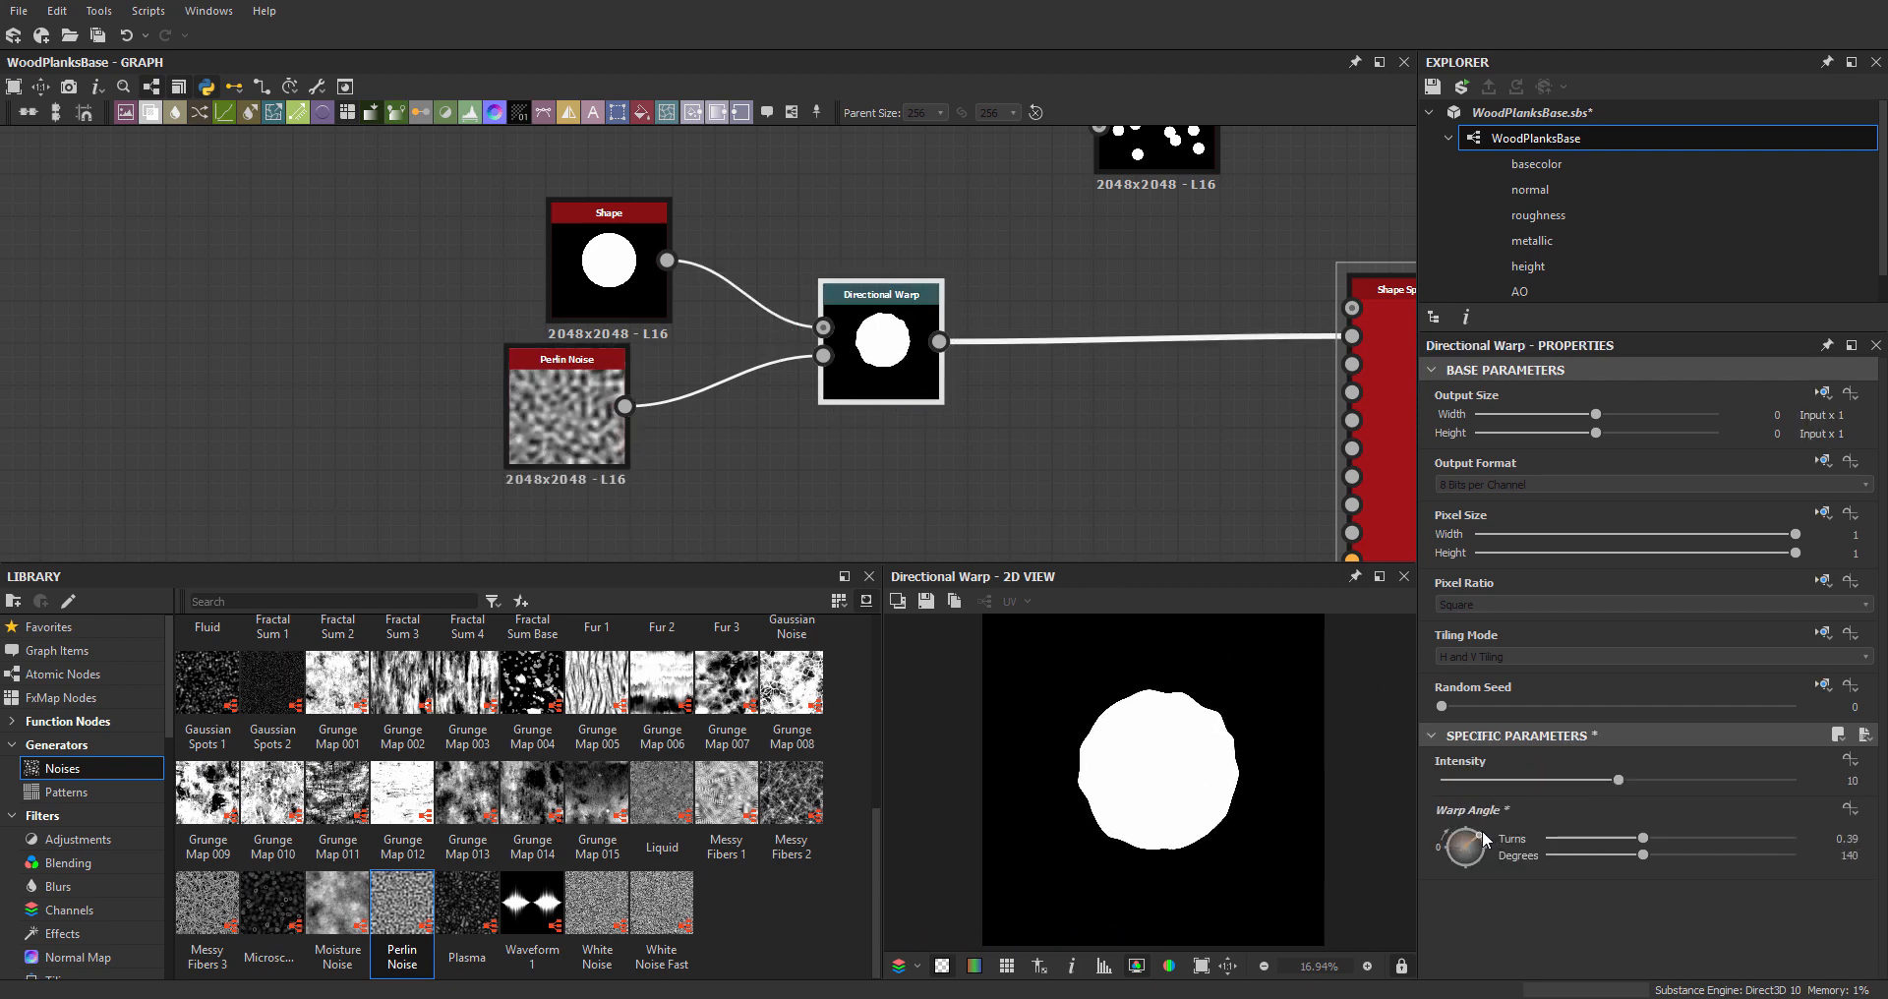
- Set the Directional Warp to intensity 20 at a 126-degree warp angle, and the Perlin Noise scale to 7
left_click_drag(1618, 780, 1796, 780)
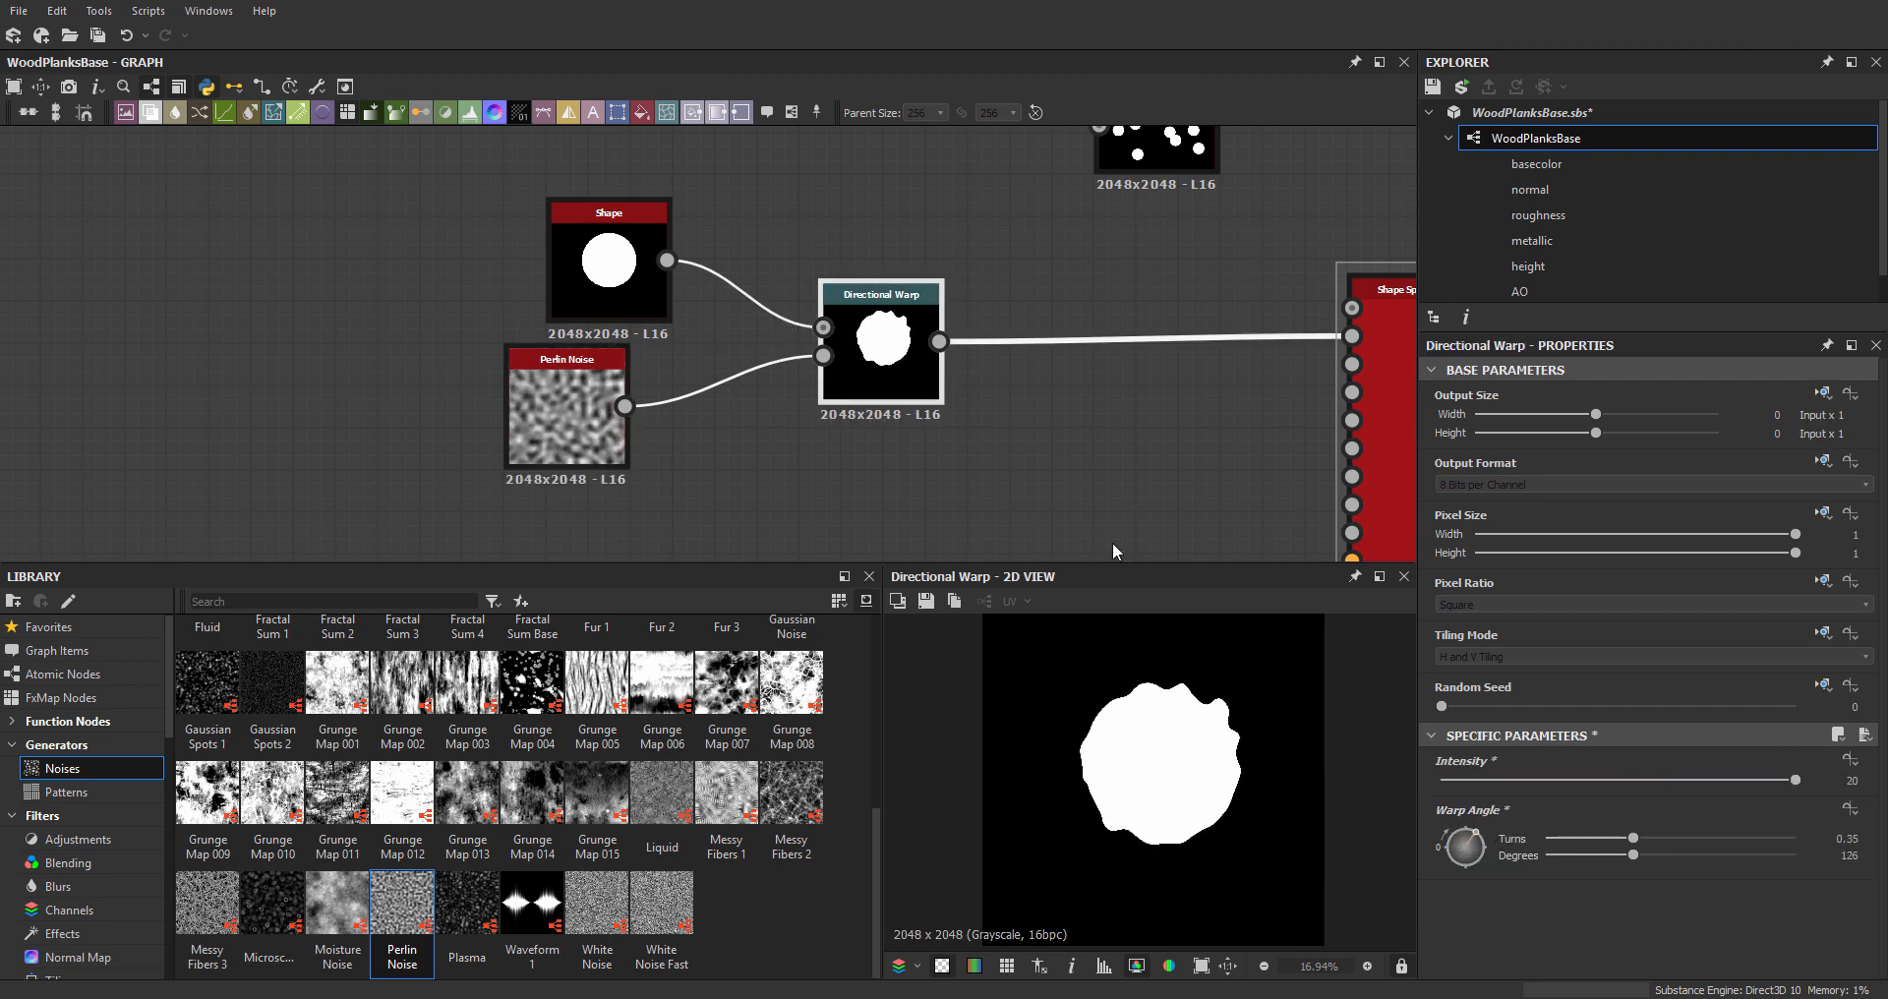
left_click(590, 422)
left_click_drag(1521, 800, 1473, 788)
scroll(1099, 720, "up", 3)
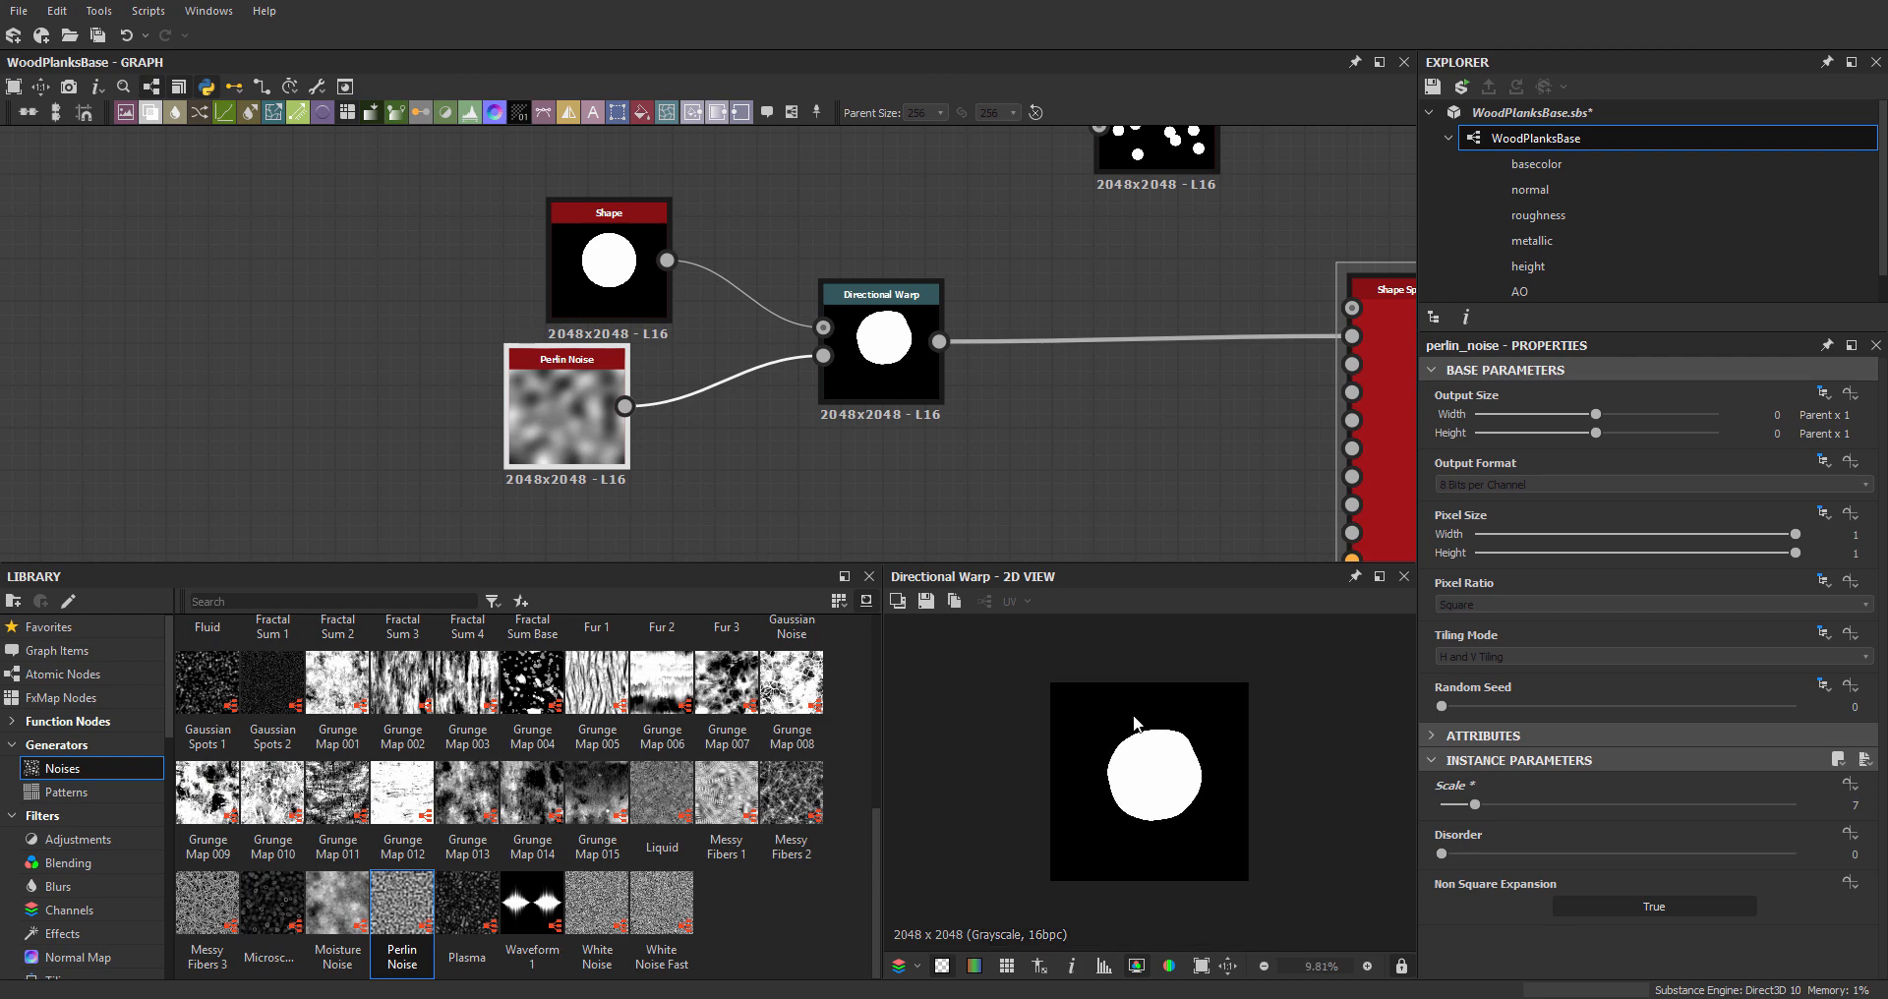
scroll(1230, 759, "down", 2)
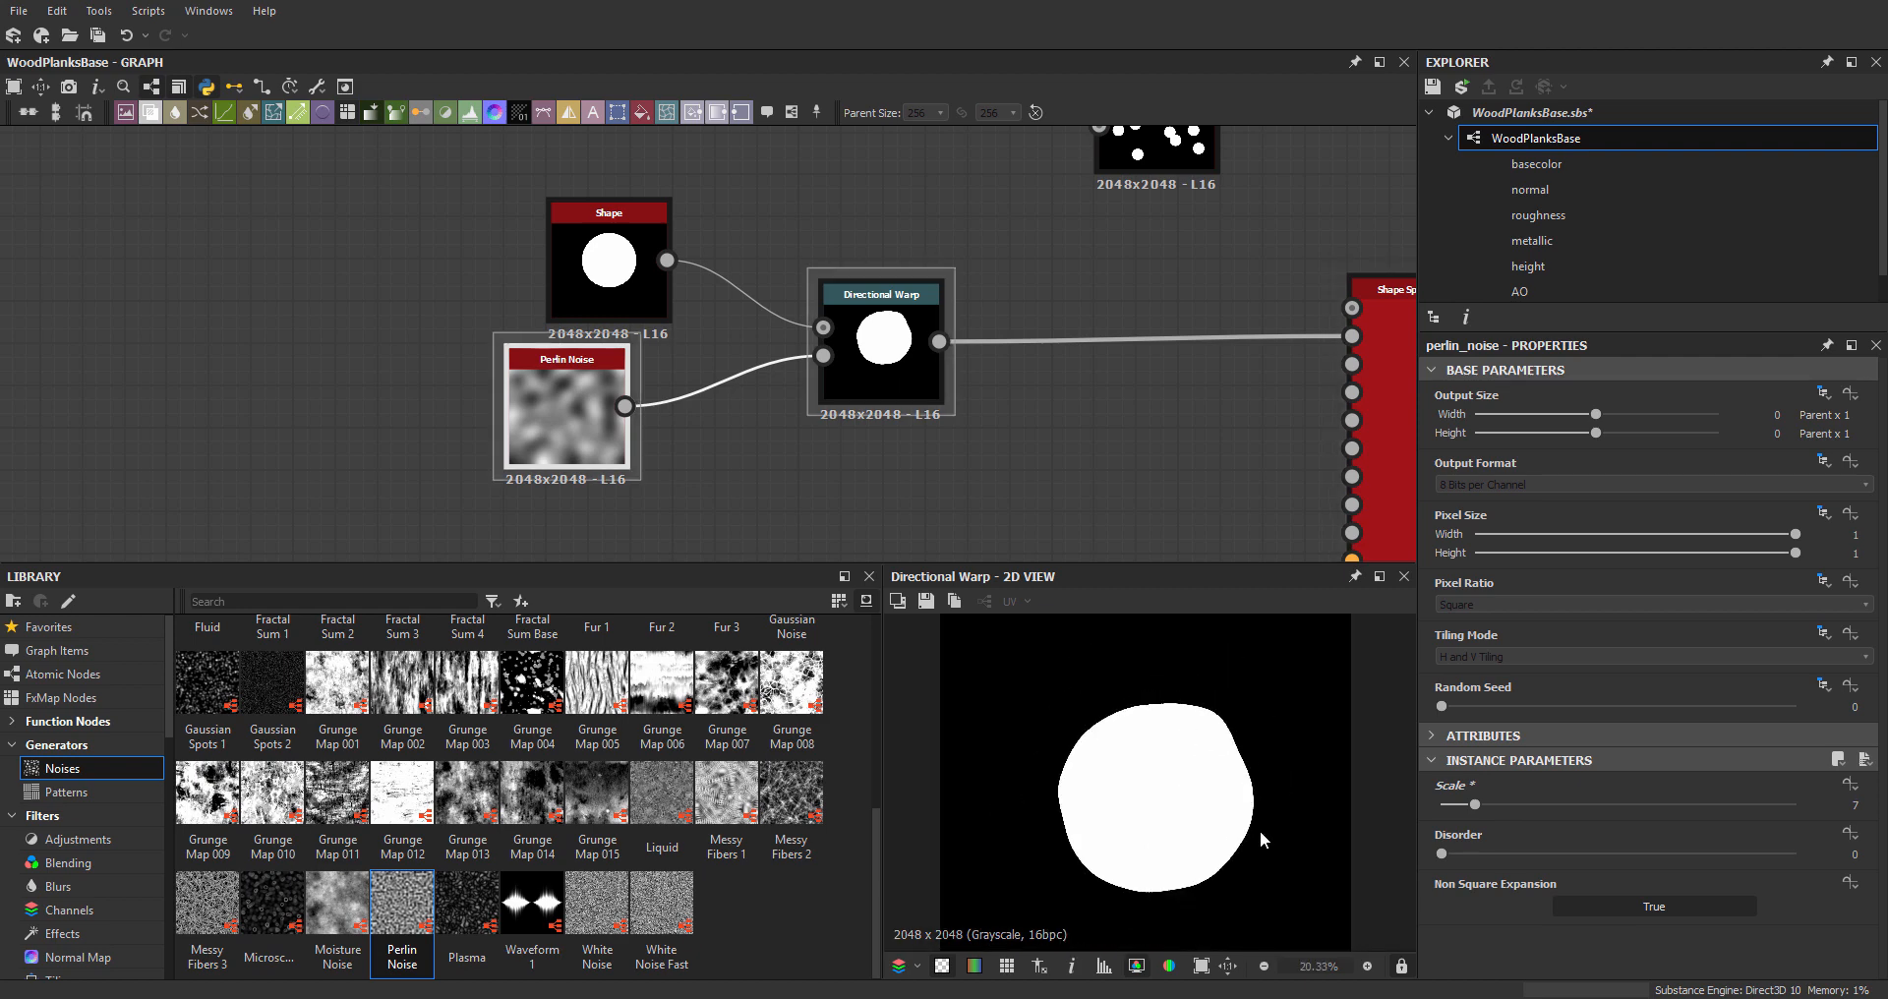
middle_click_drag(1131, 776, 1130, 769)
scroll(969, 295, "down", 2)
- Duplicate the disc Shape node below the Perlin Noise and set the copy's X size to 0.8
middle_click_drag(969, 295, 960, 216)
left_click_drag(743, 516, 675, 409)
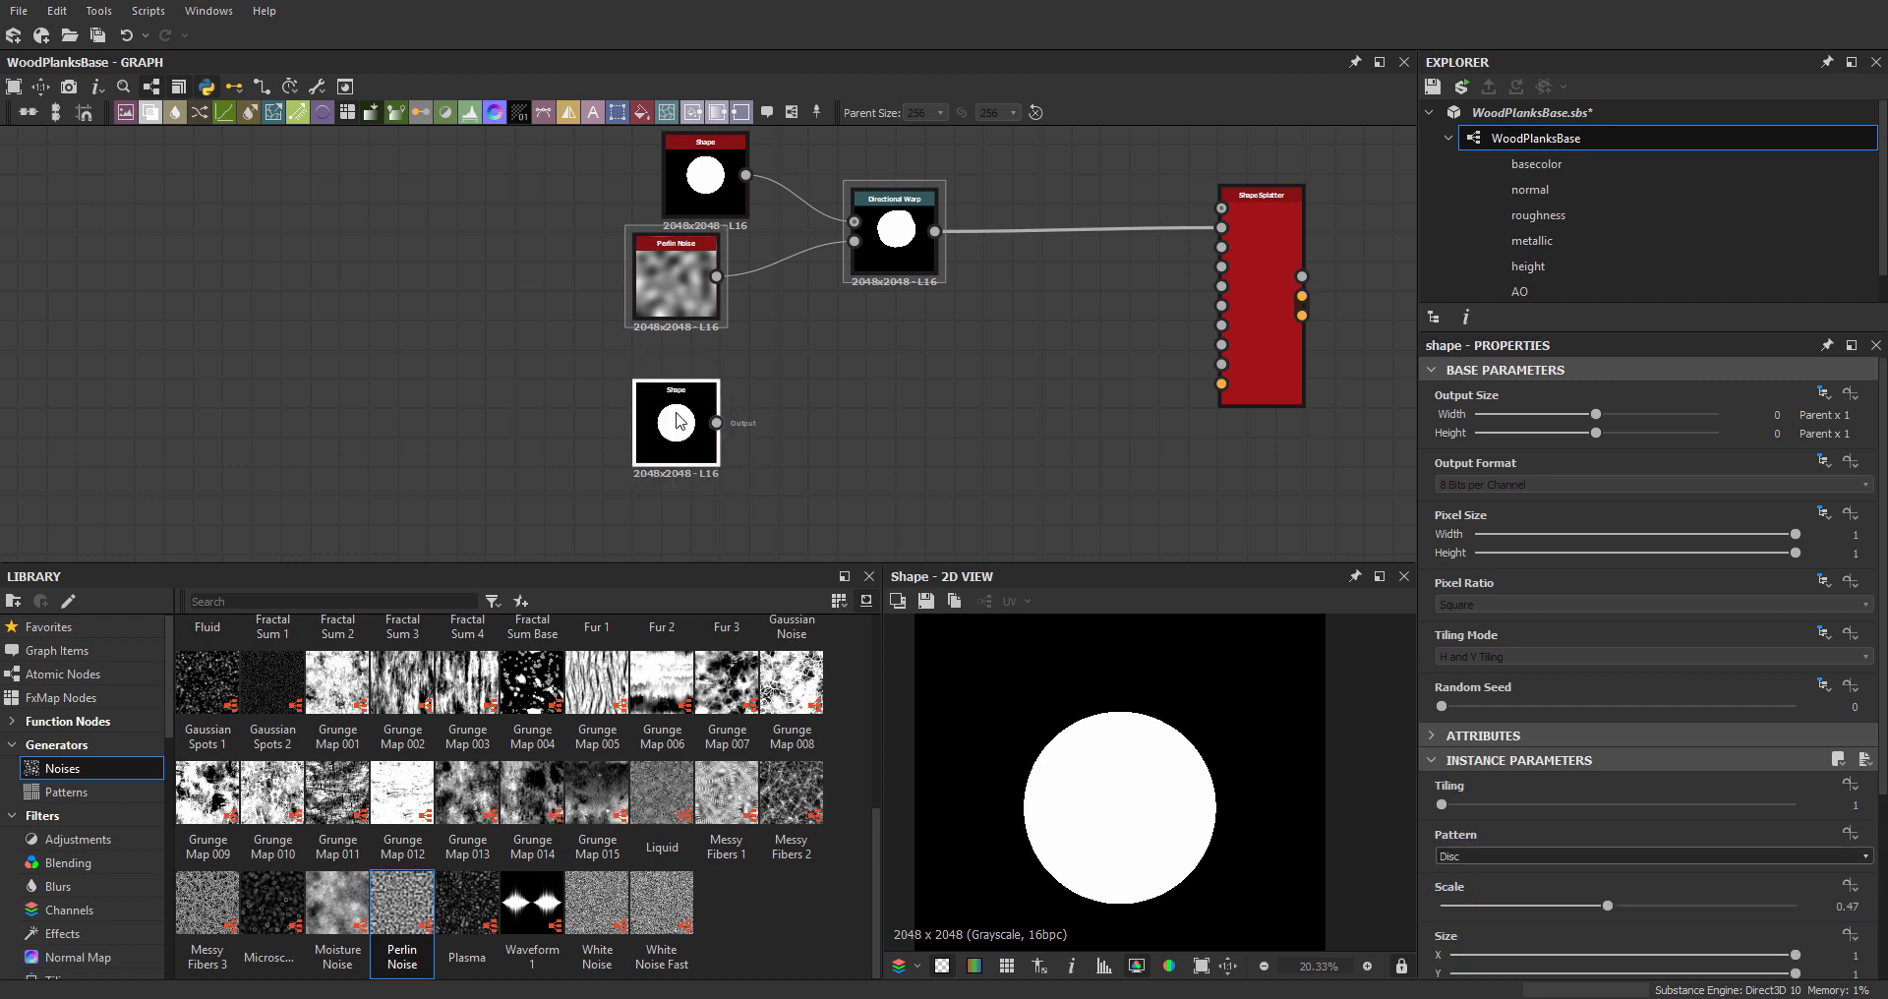
scroll(1272, 857, "down", 2)
scroll(1130, 771, "down", 1)
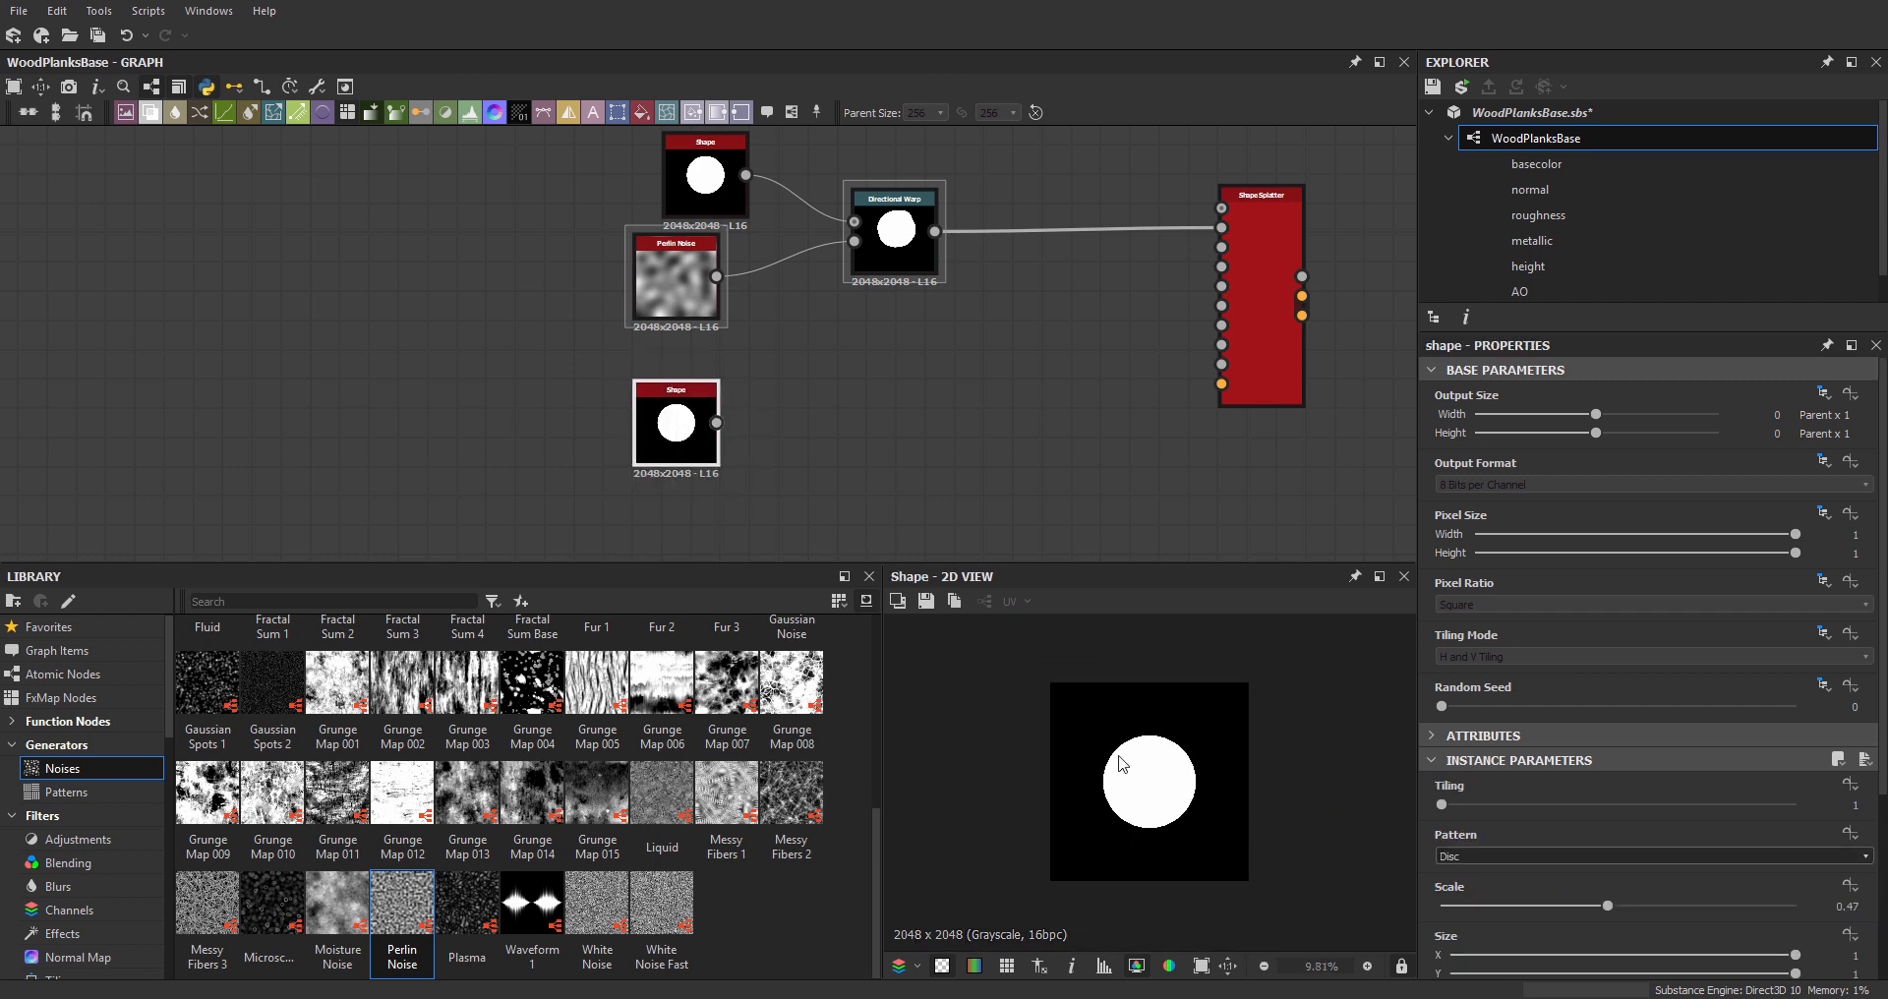
scroll(1130, 772, "up", 2)
scroll(1446, 856, "down", 2)
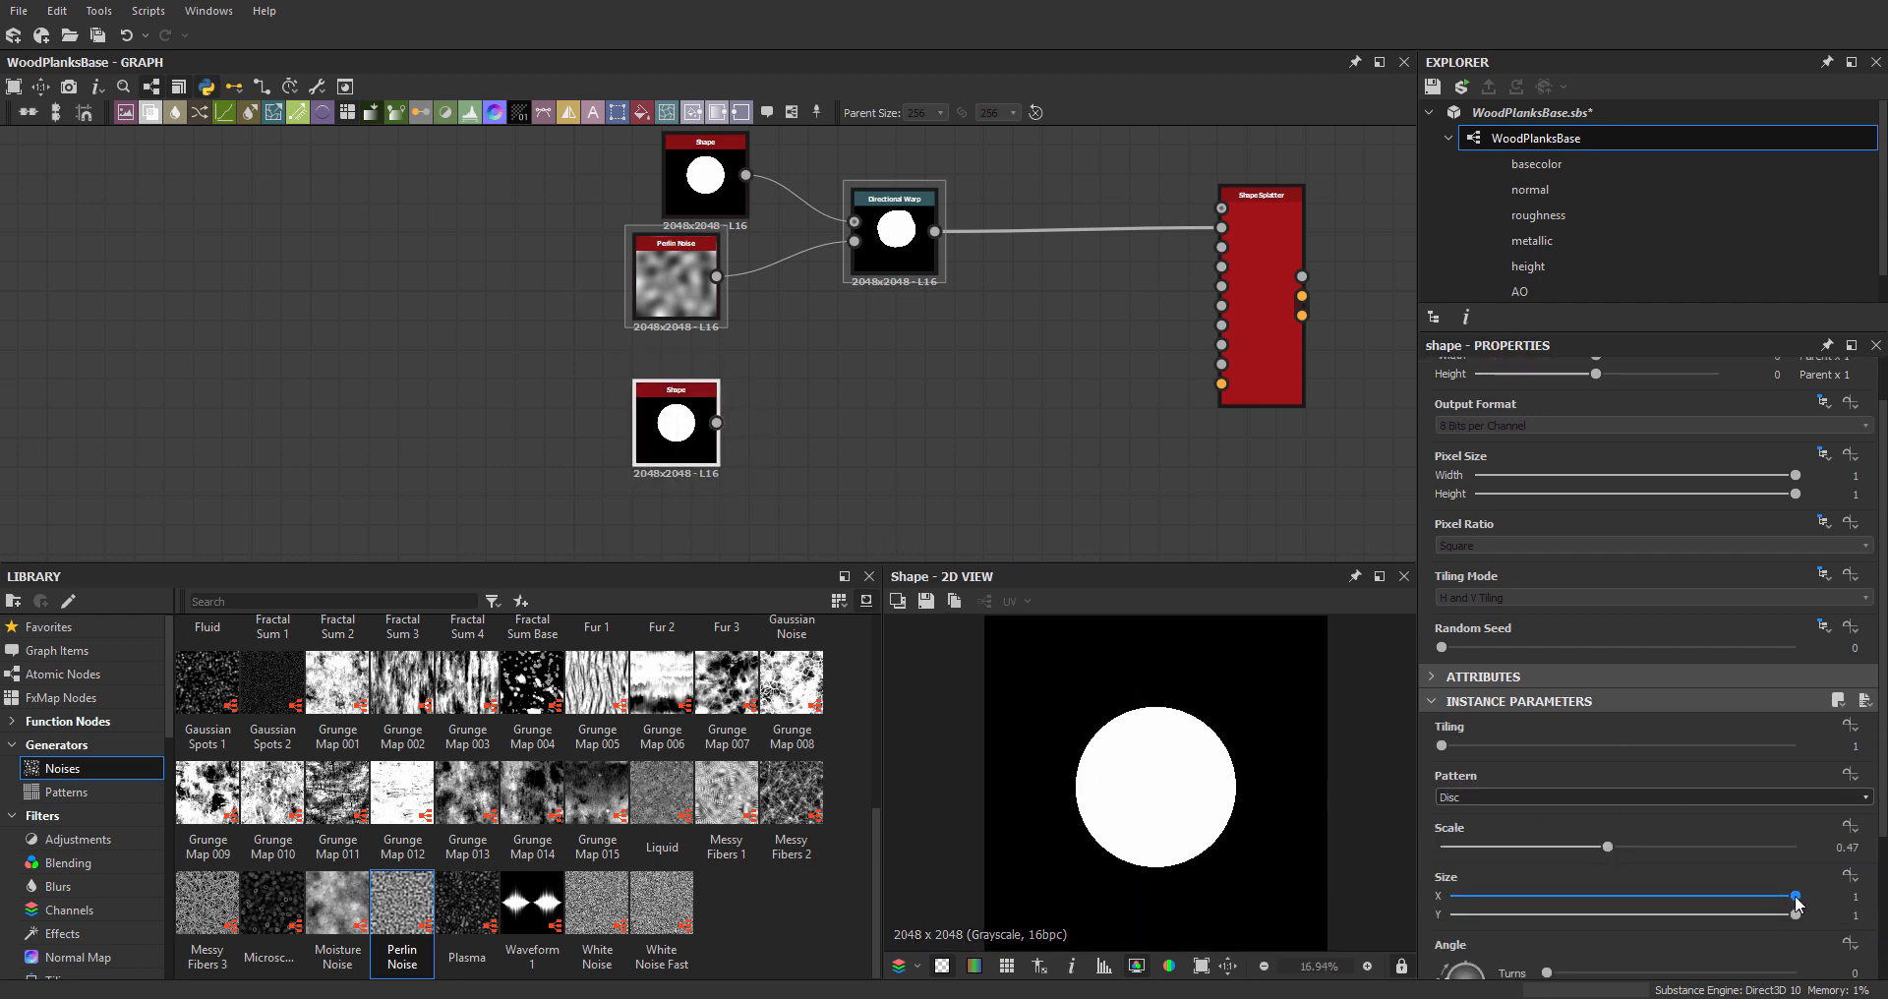
left_click_drag(1795, 896, 1727, 897)
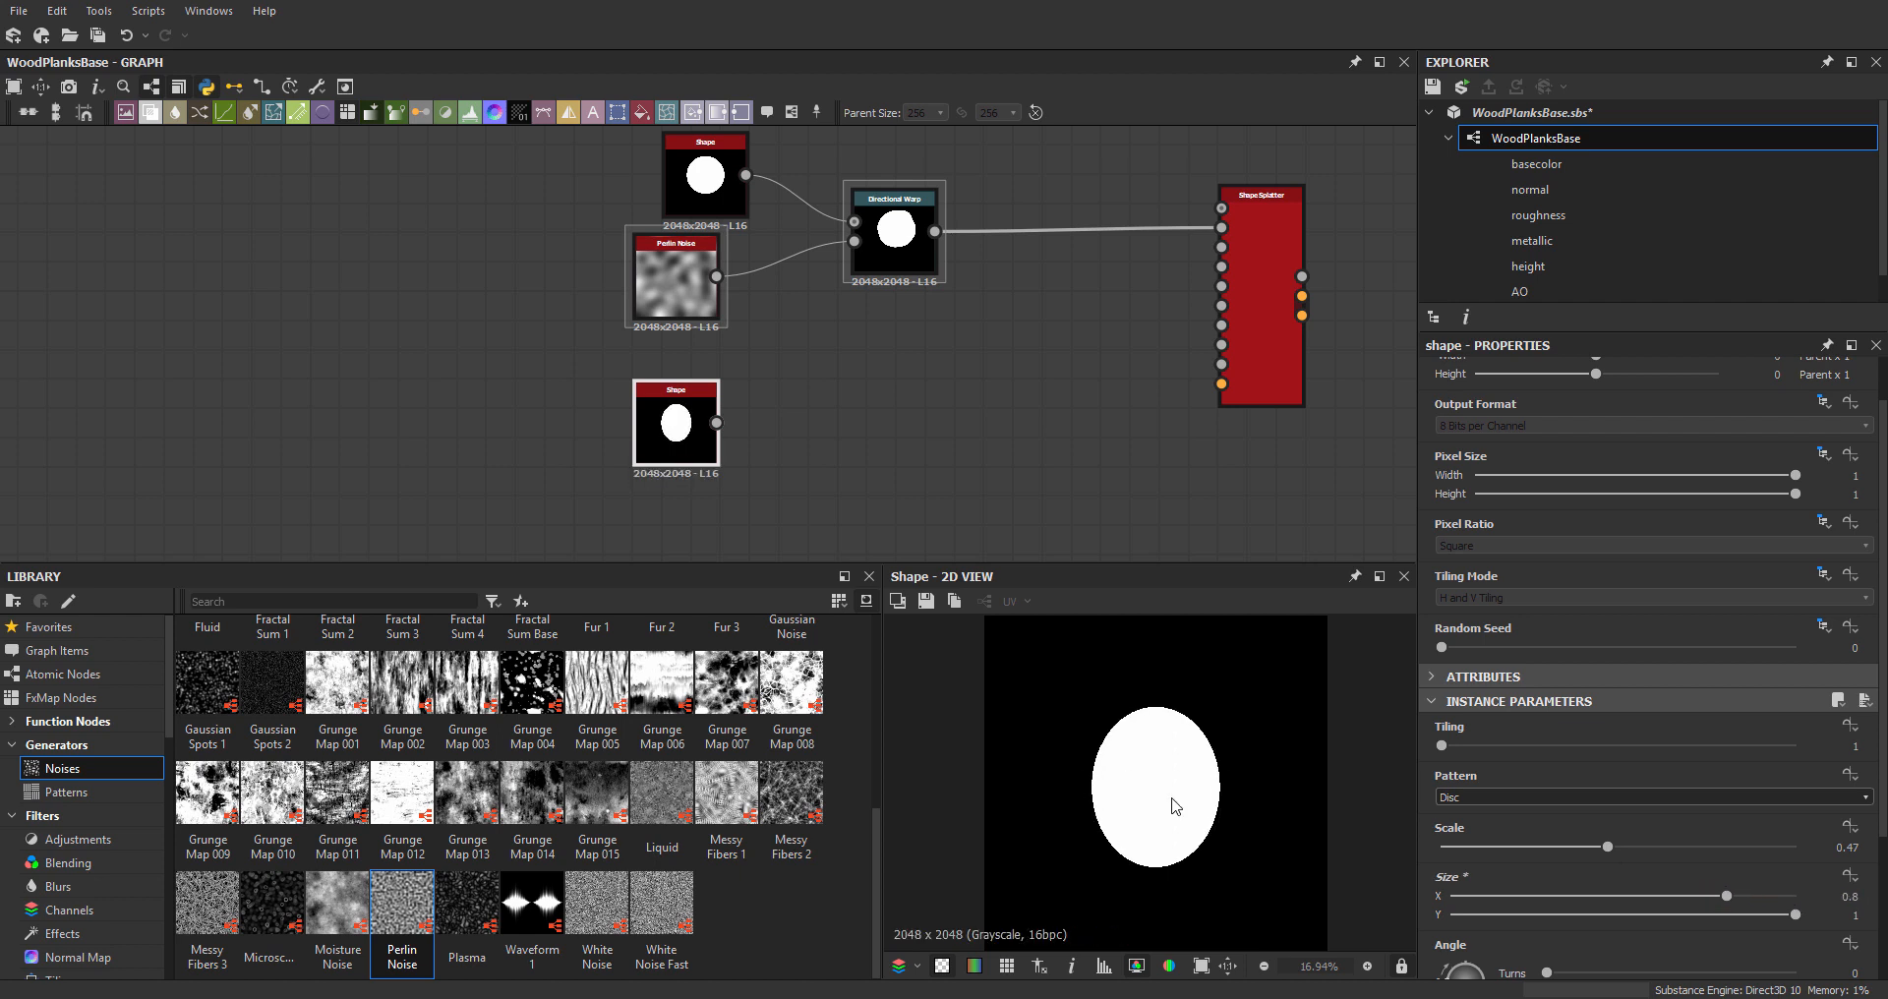
- Duplicate the Perlin Noise and Directional Warp nodes and feed the oval Shape into the copied warp
middle_click_drag(776, 252, 785, 288)
left_click(883, 285)
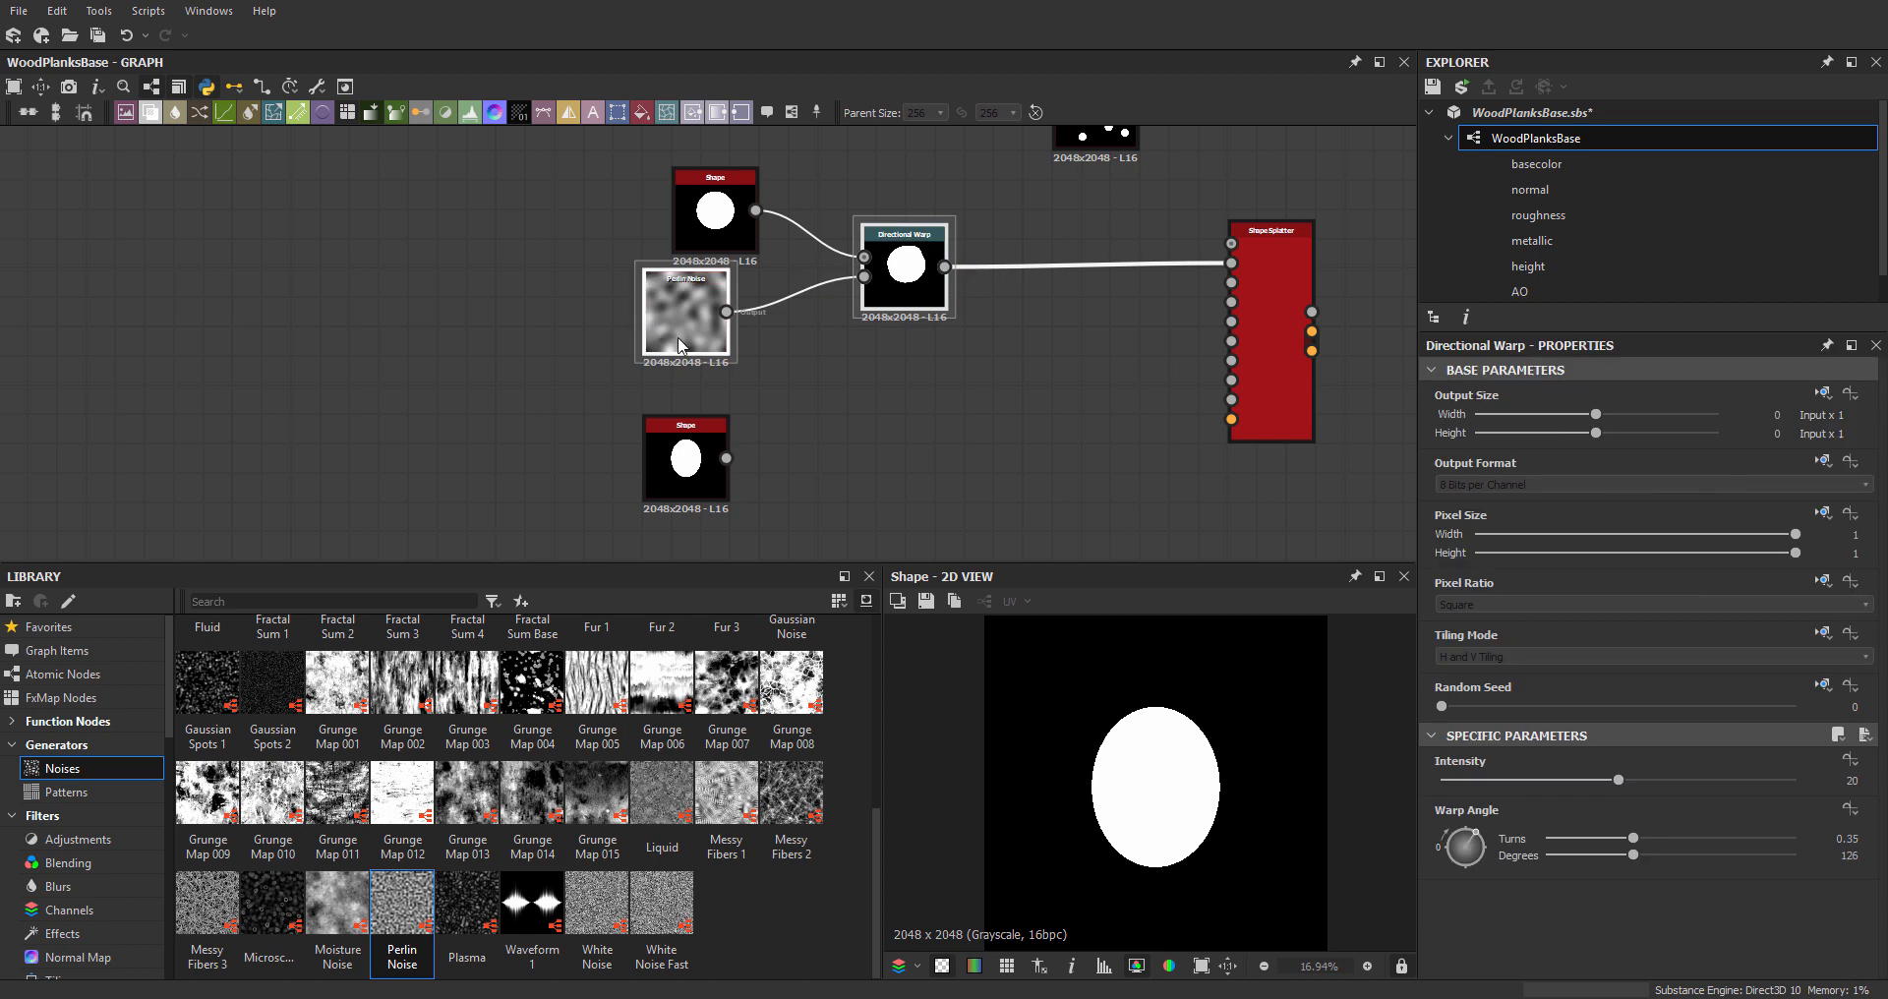
key("ctrl+v")
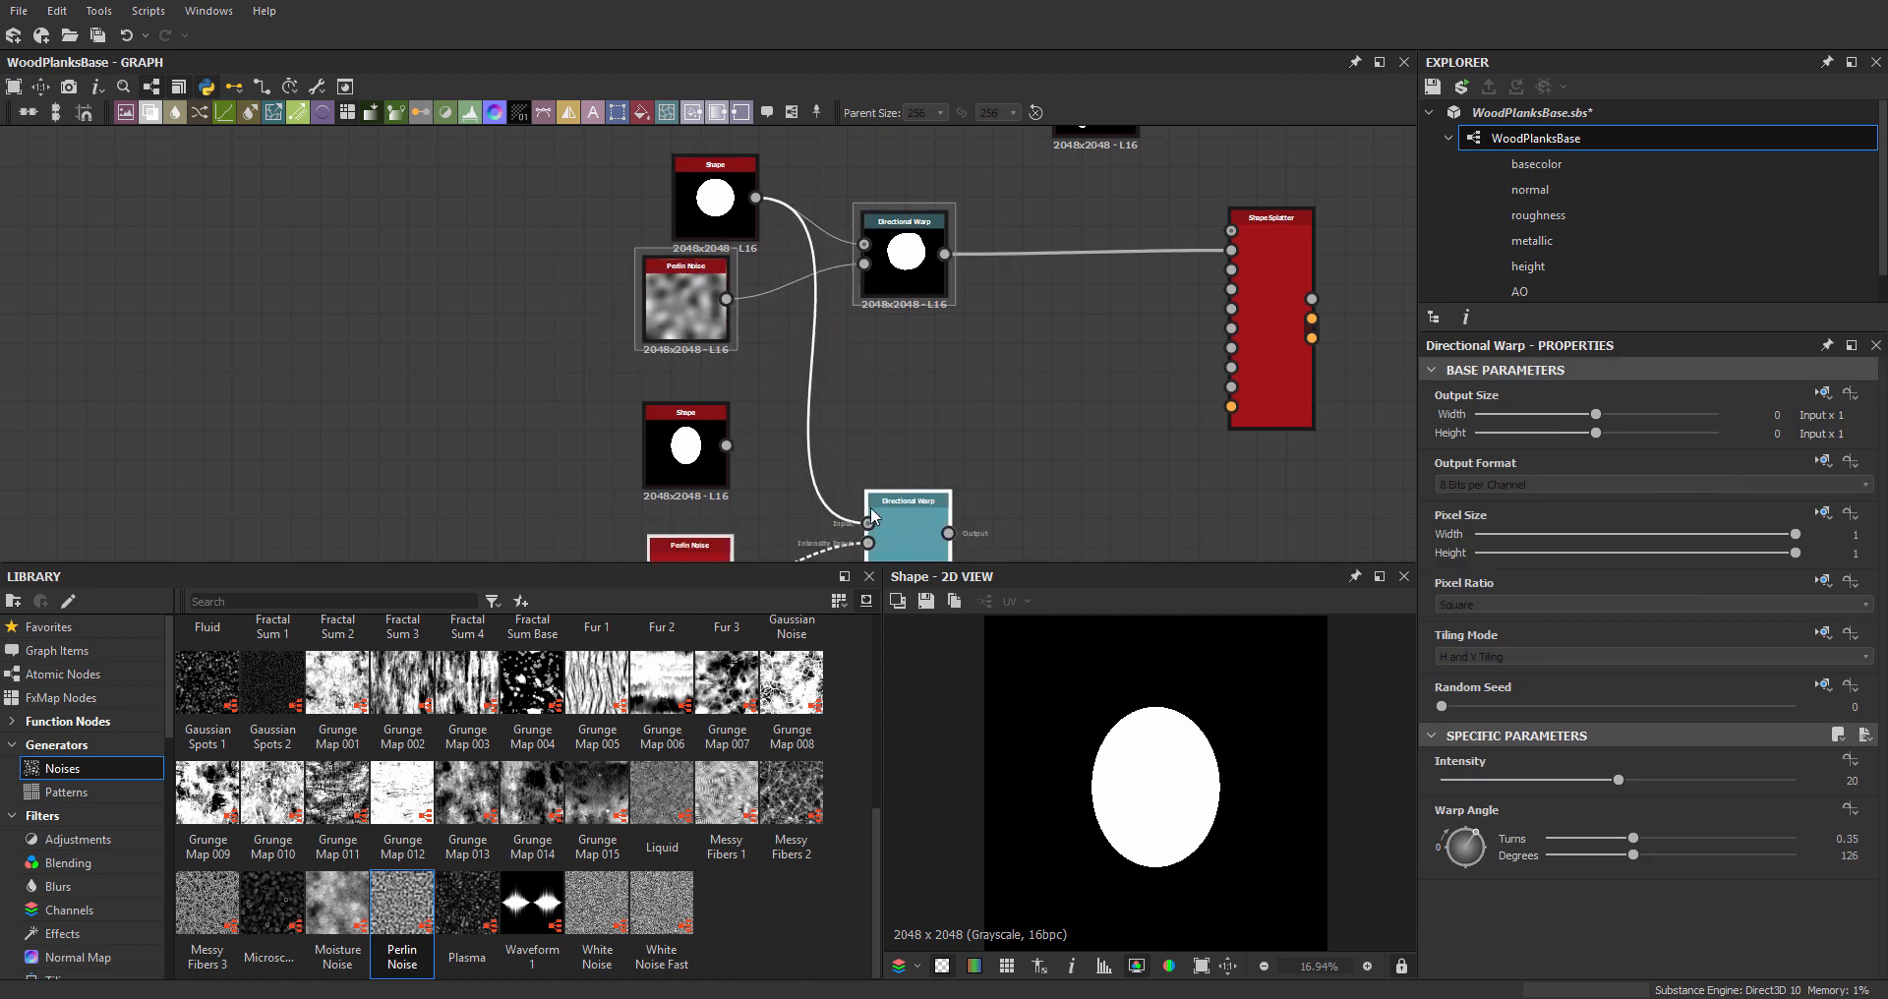
left_click(879, 497)
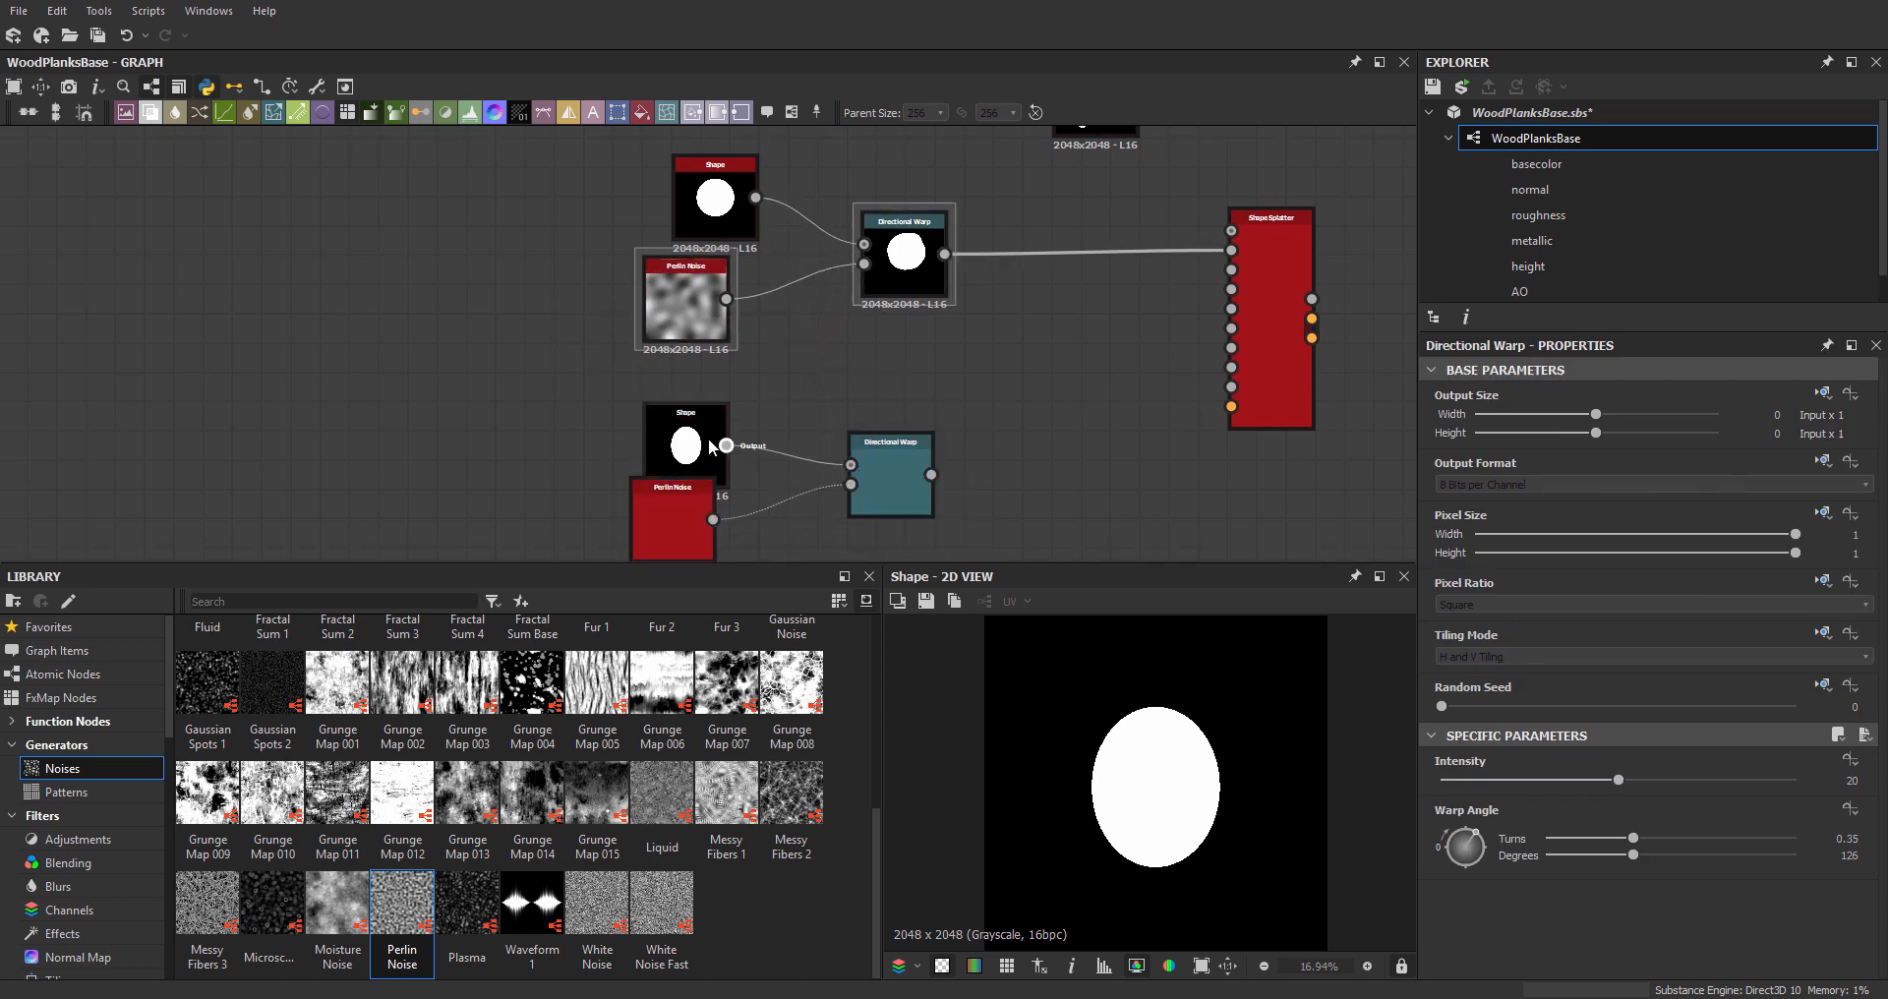
left_click_drag(706, 448, 679, 421)
double_click(887, 458)
left_click_drag(887, 460, 885, 433)
- Rotate the oval Shape to -39 degrees and set its Directional Warp's warp angle to -21 degrees
left_click(662, 437)
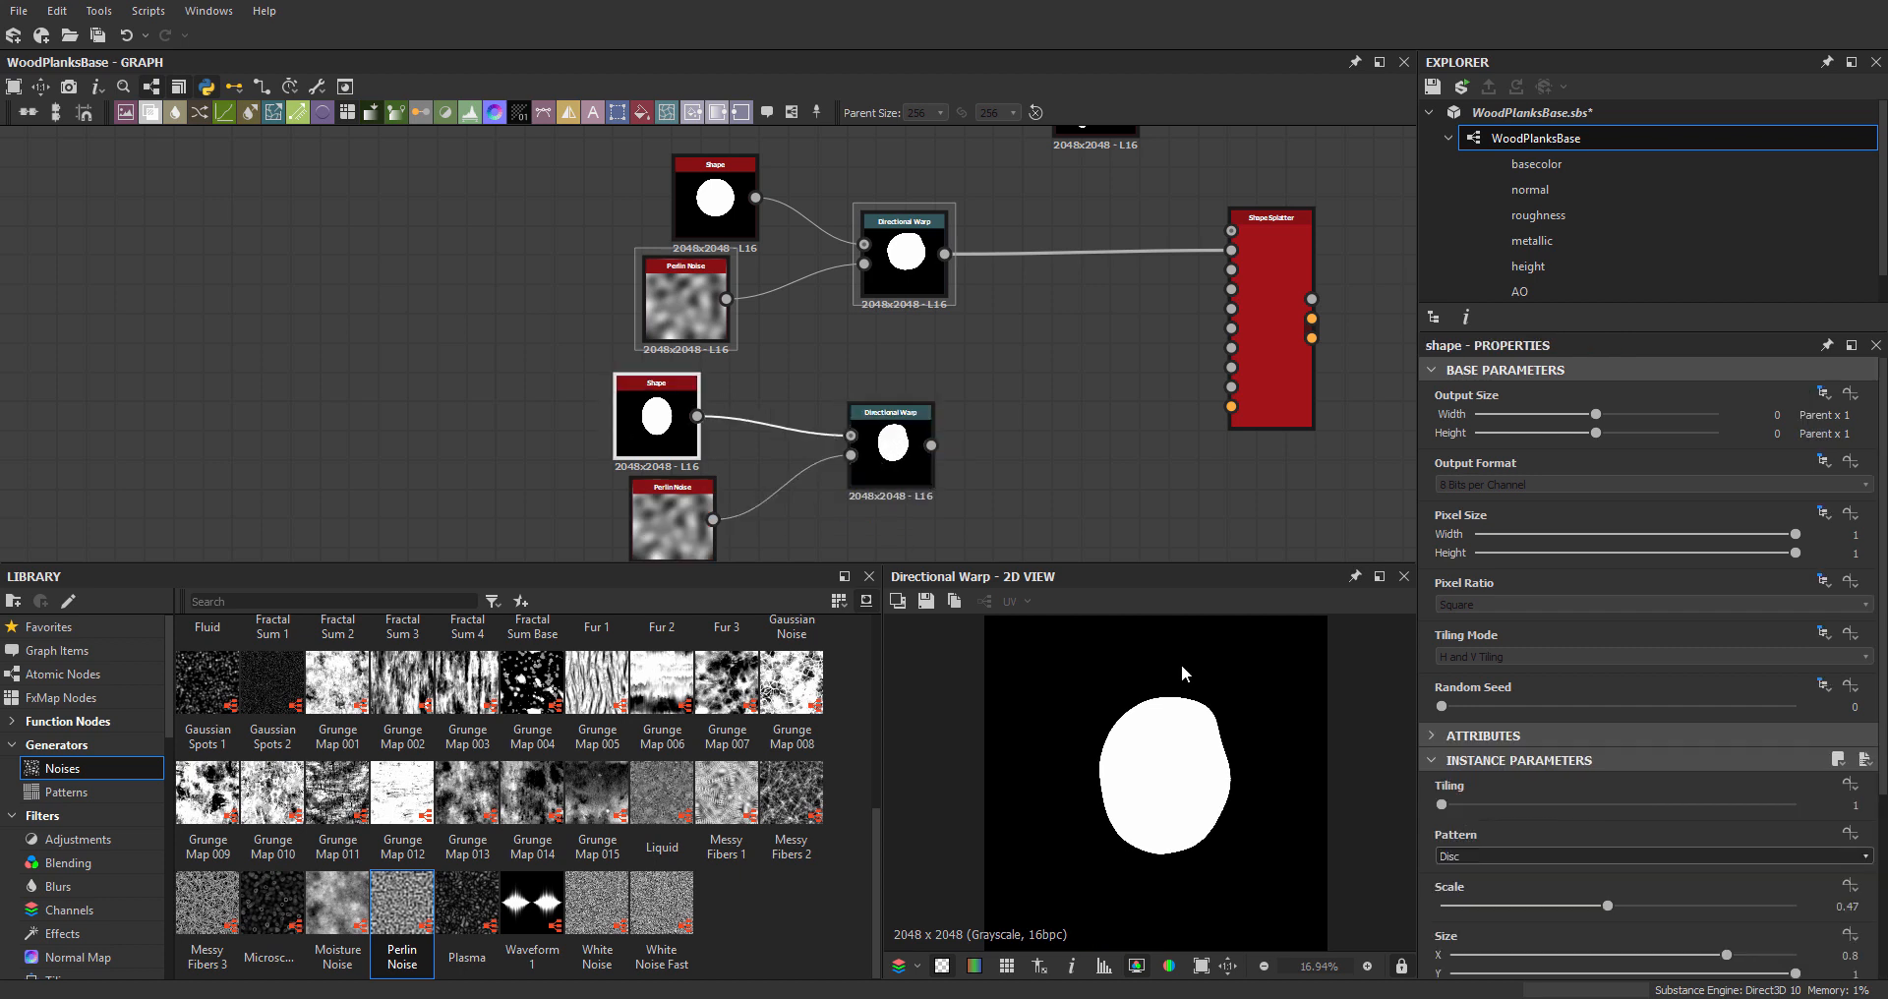
scroll(1462, 866, "down", 2)
left_click_drag(1469, 890, 1437, 916)
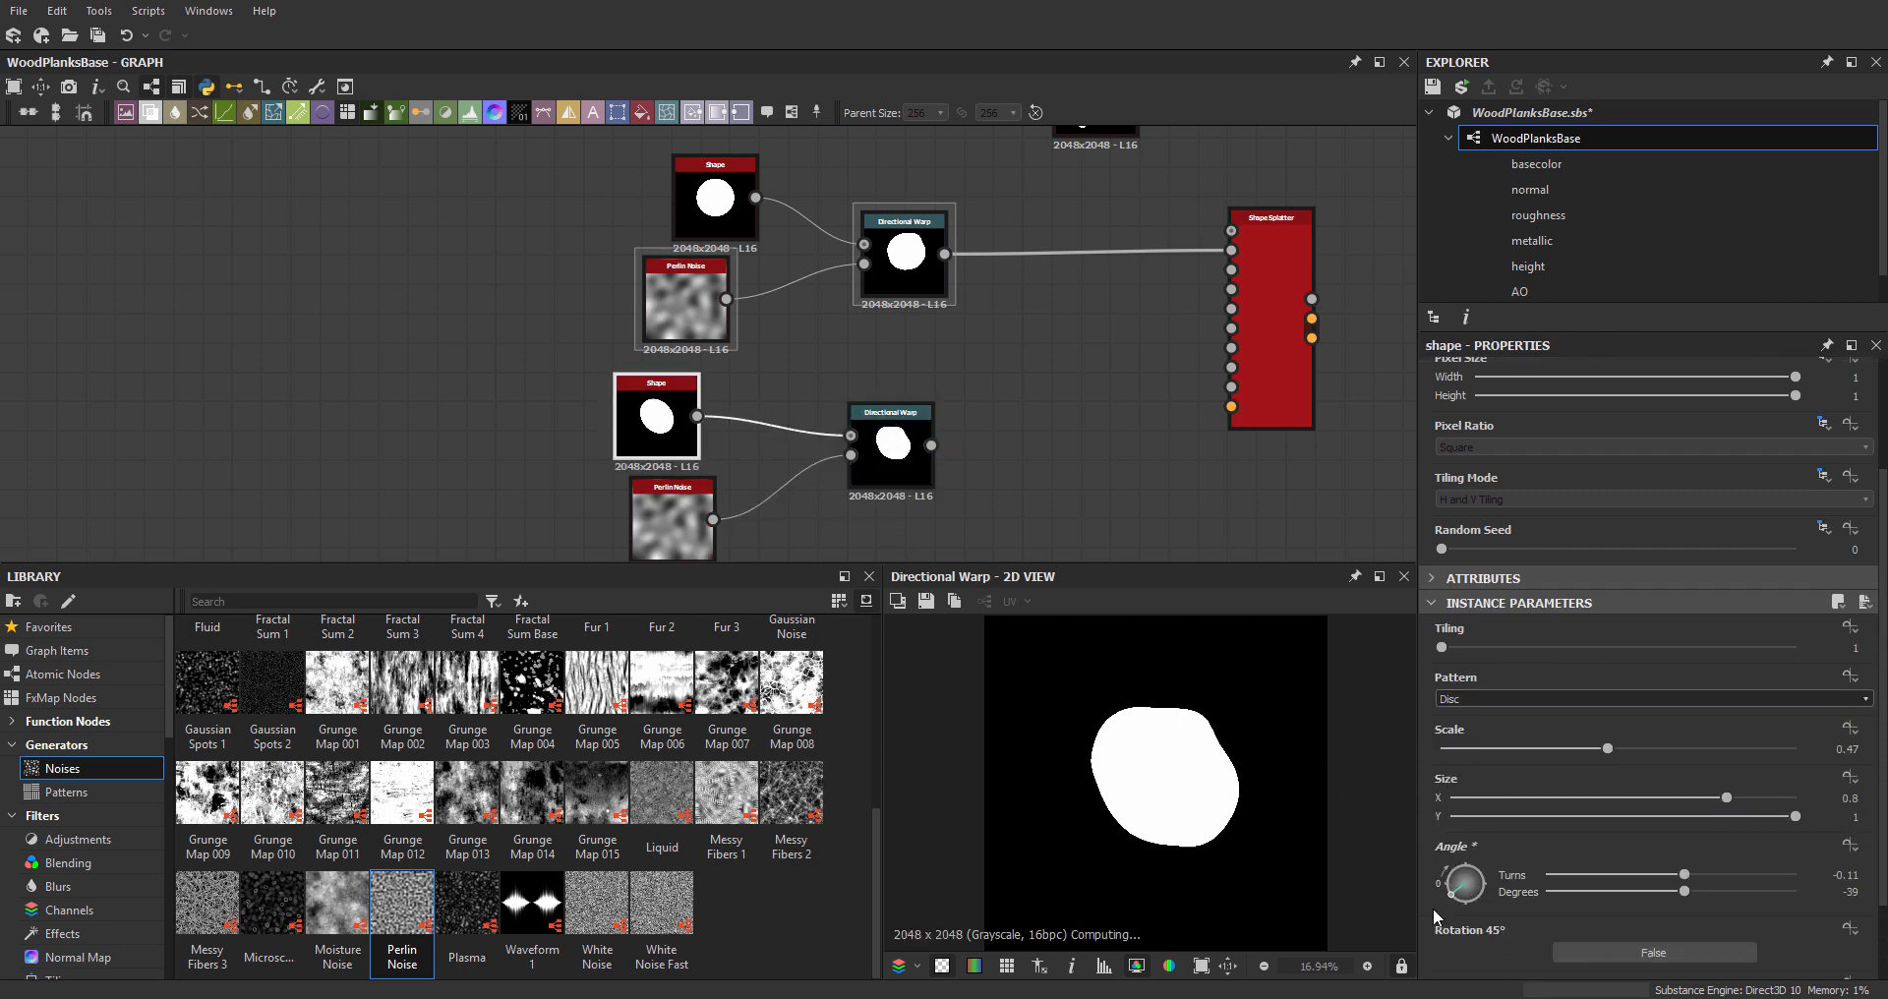
left_click(880, 464)
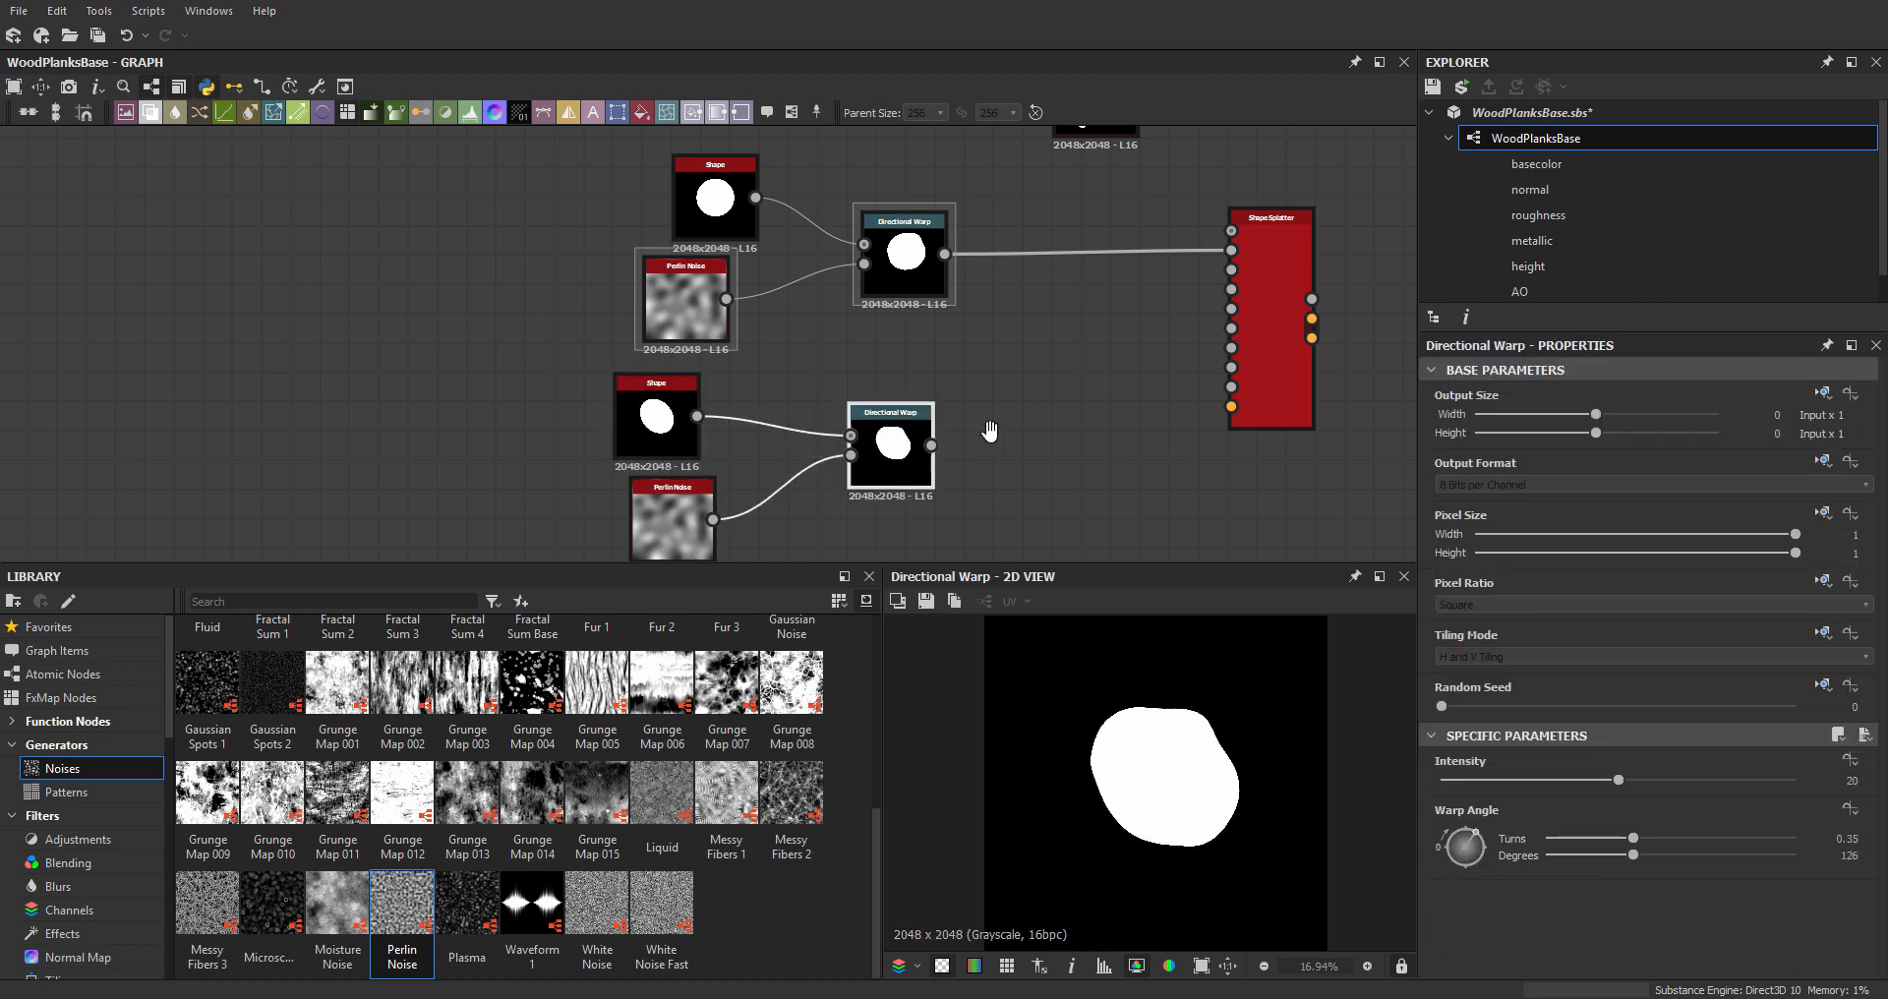
middle_click_drag(984, 425, 927, 462)
left_click_drag(1487, 868, 1430, 864)
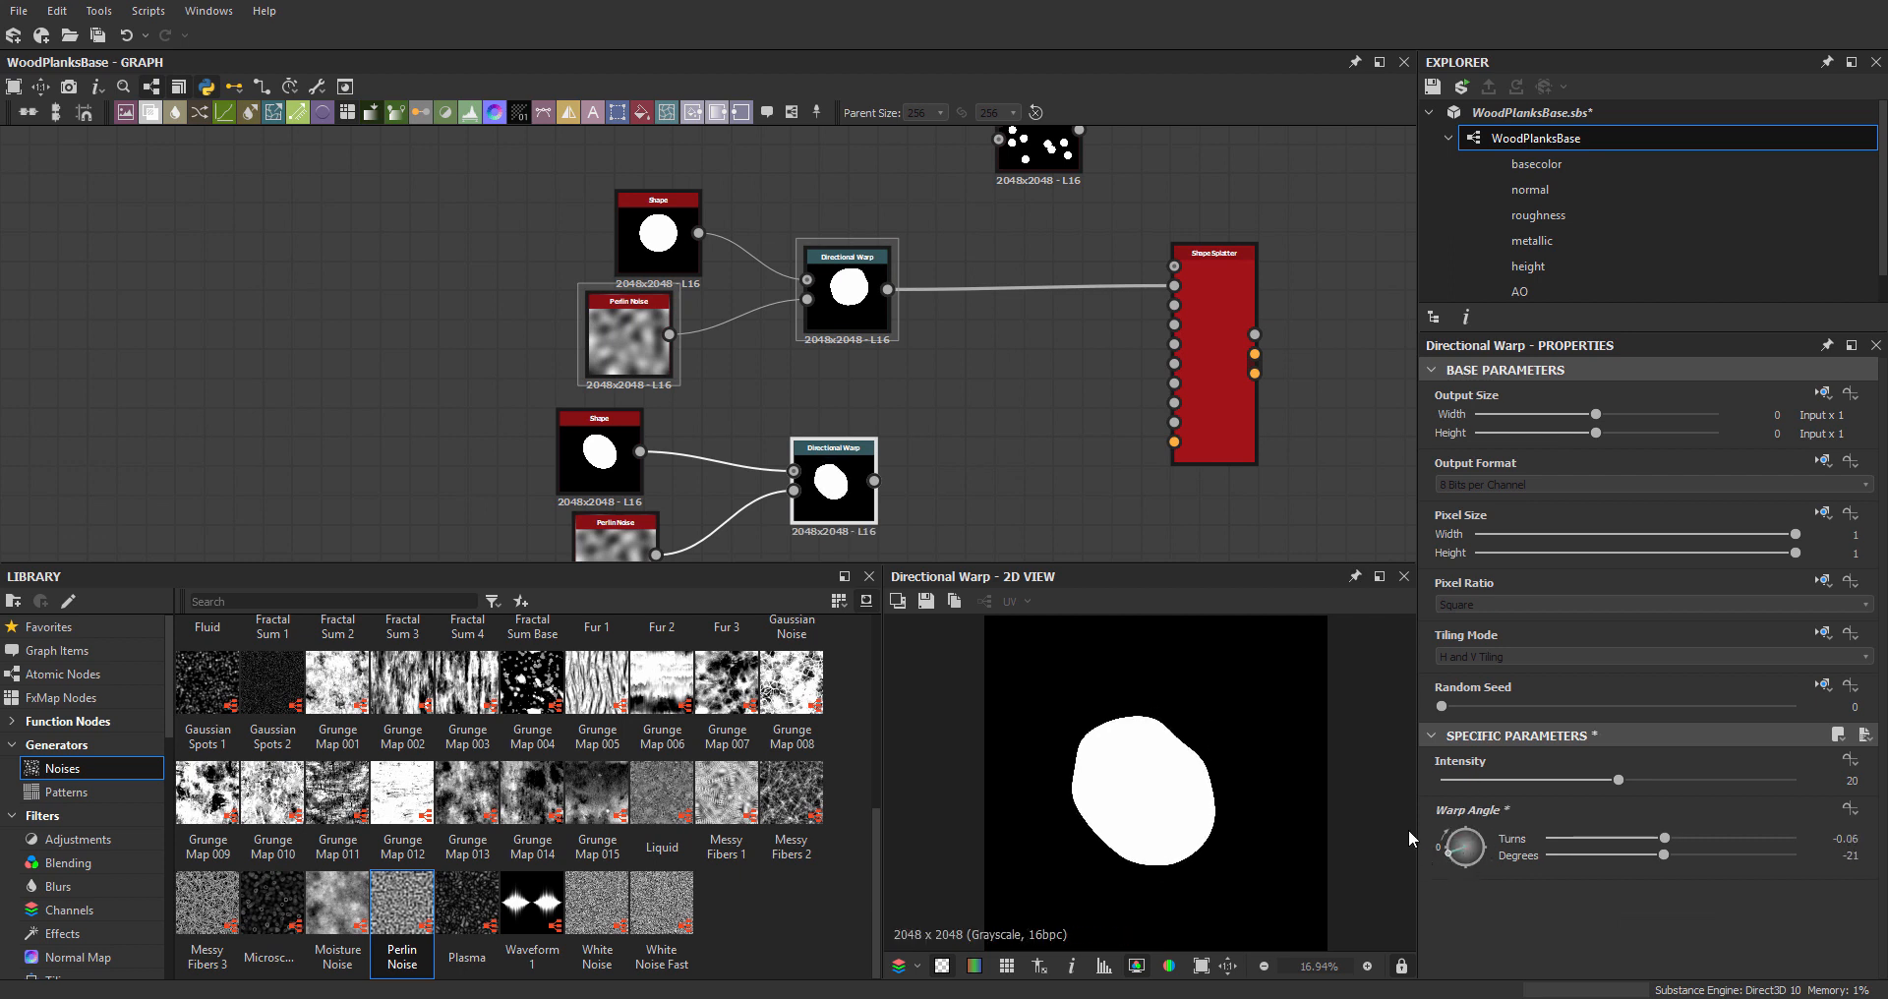
- Connect the second Directional Warp to the Shape Splatter's second pattern input and preview the splatter's height output
middle_click_drag(962, 468, 893, 484)
scroll(1165, 818, "up", 1)
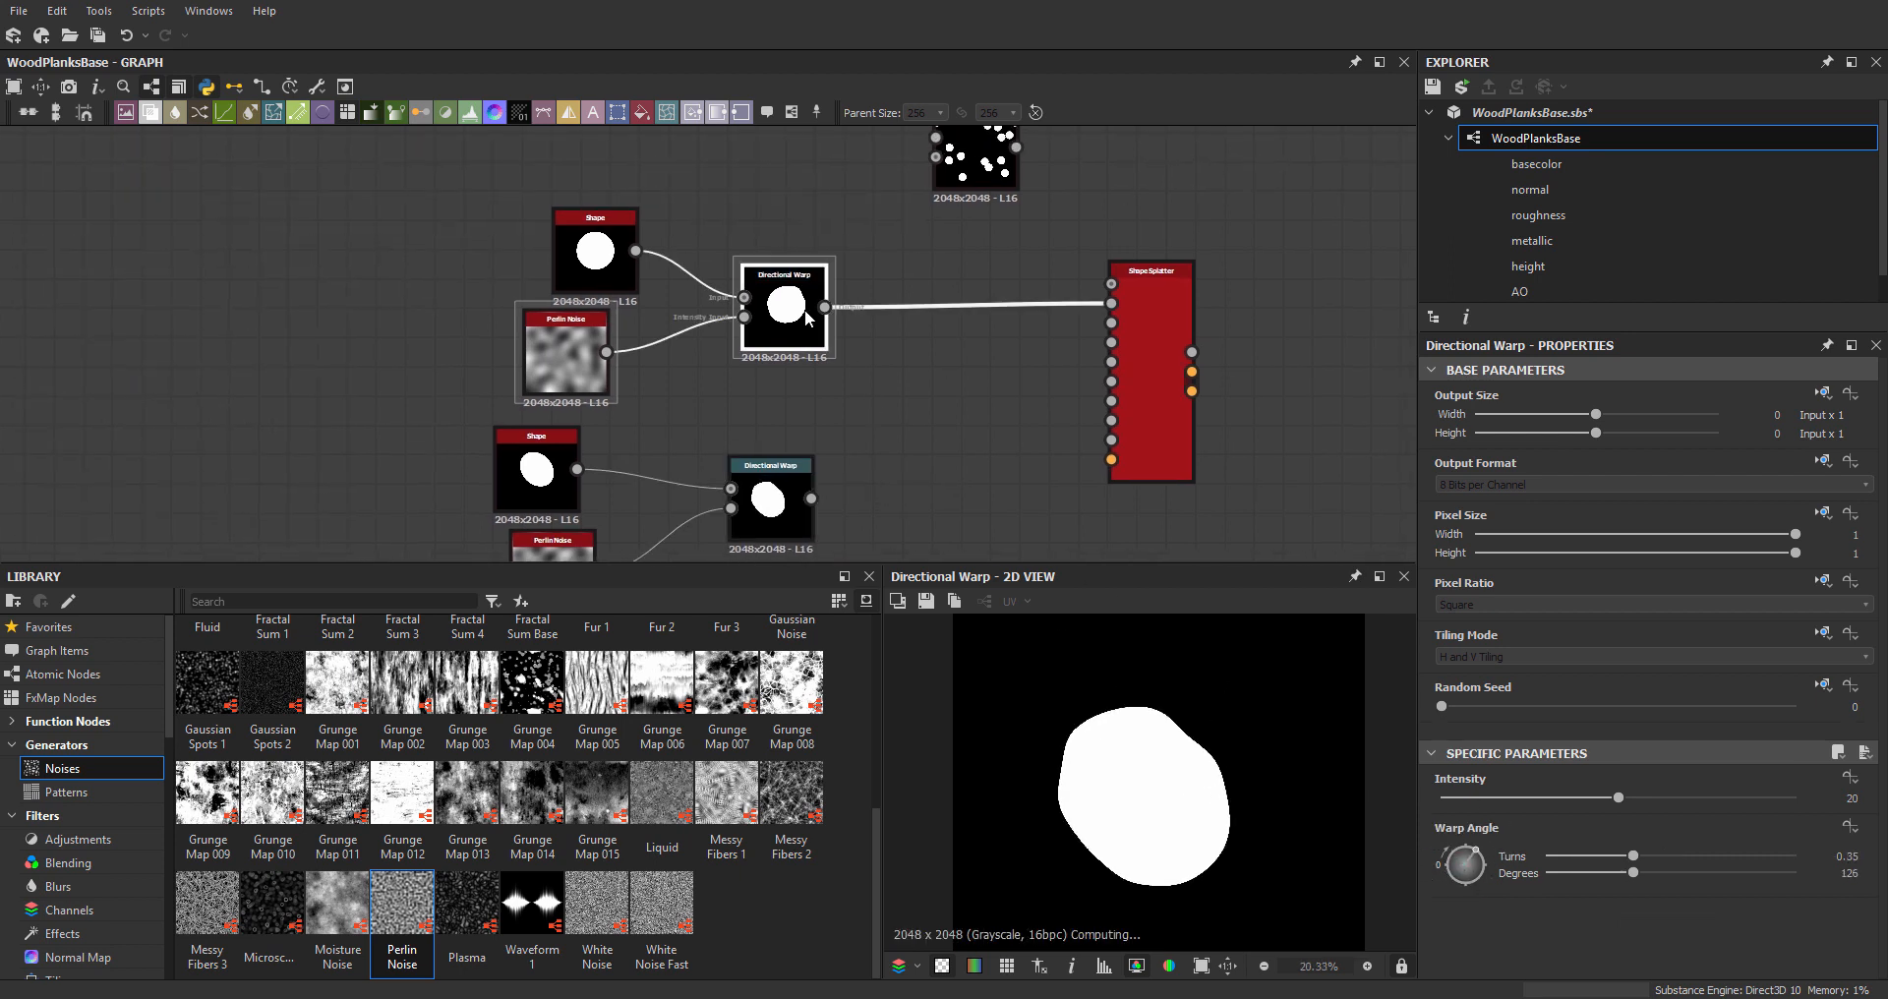
left_click_drag(811, 499, 997, 354)
double_click(1143, 335)
- Examine the scattered shapes in the Shape Splatter's height output and review its amount, pattern and size parameters
scroll(1096, 666, "up", 5)
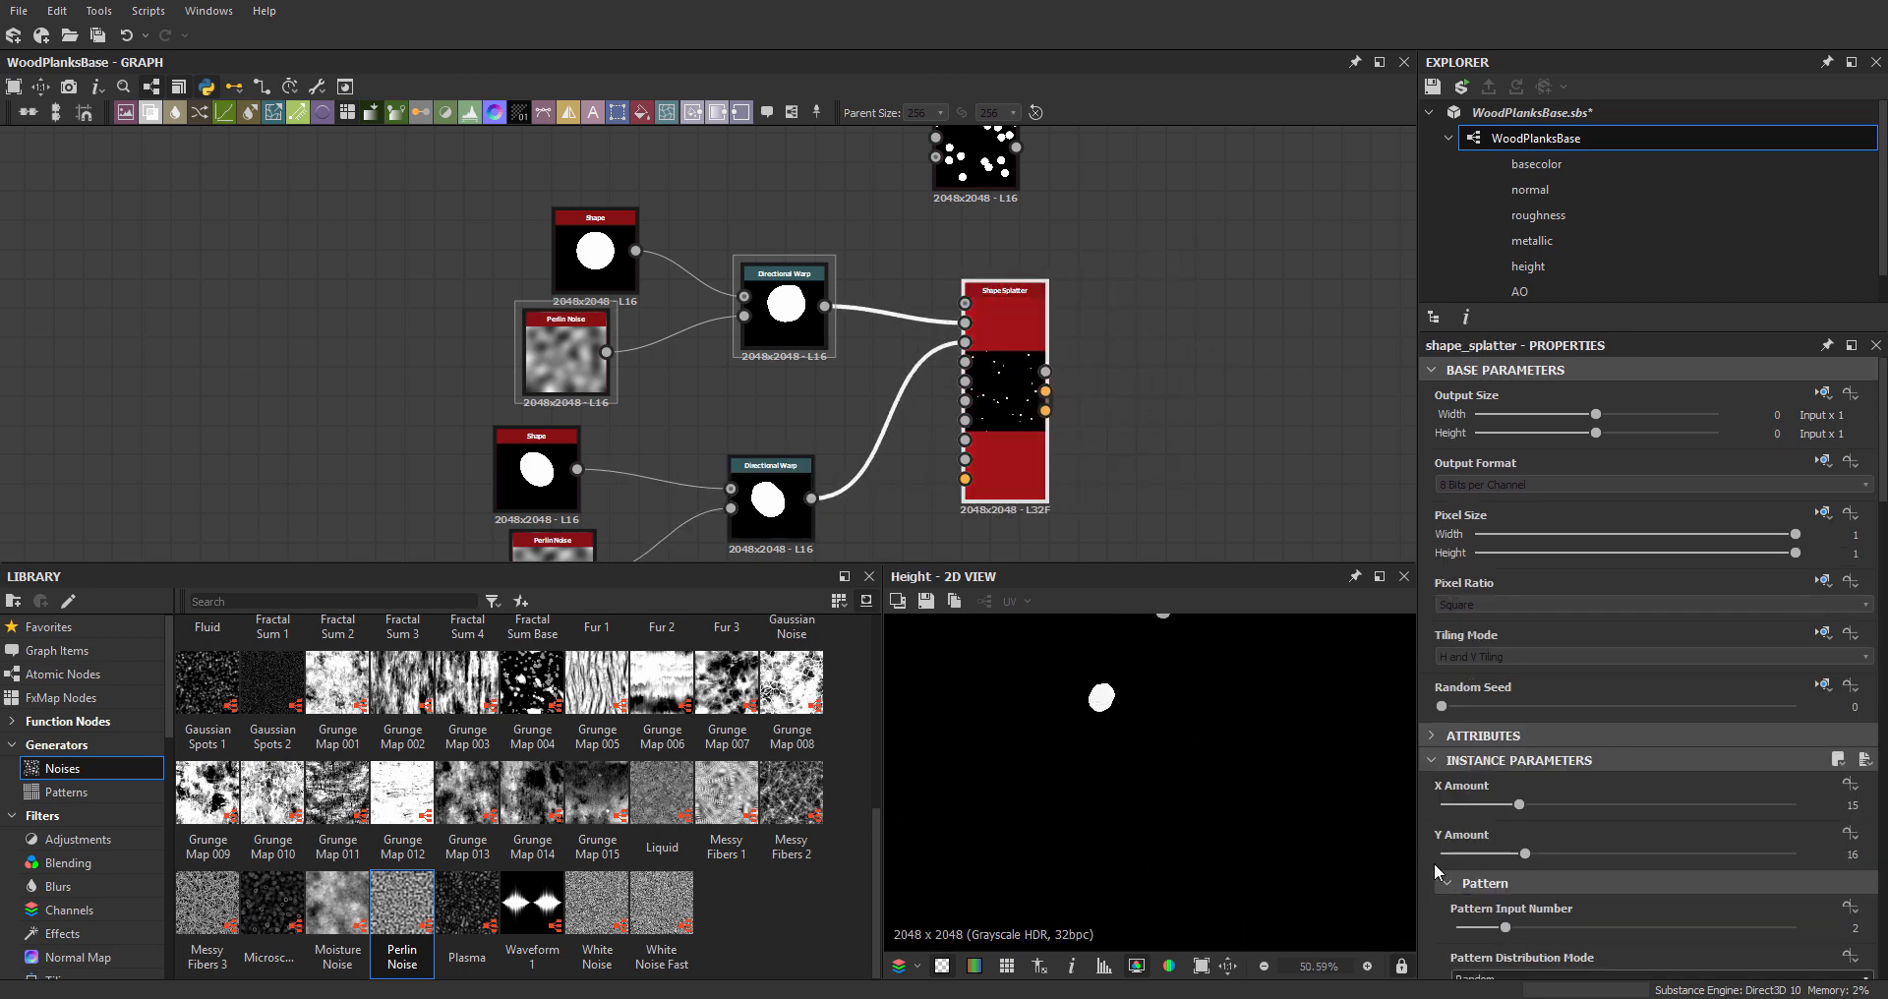
scroll(1434, 863, "down", 5)
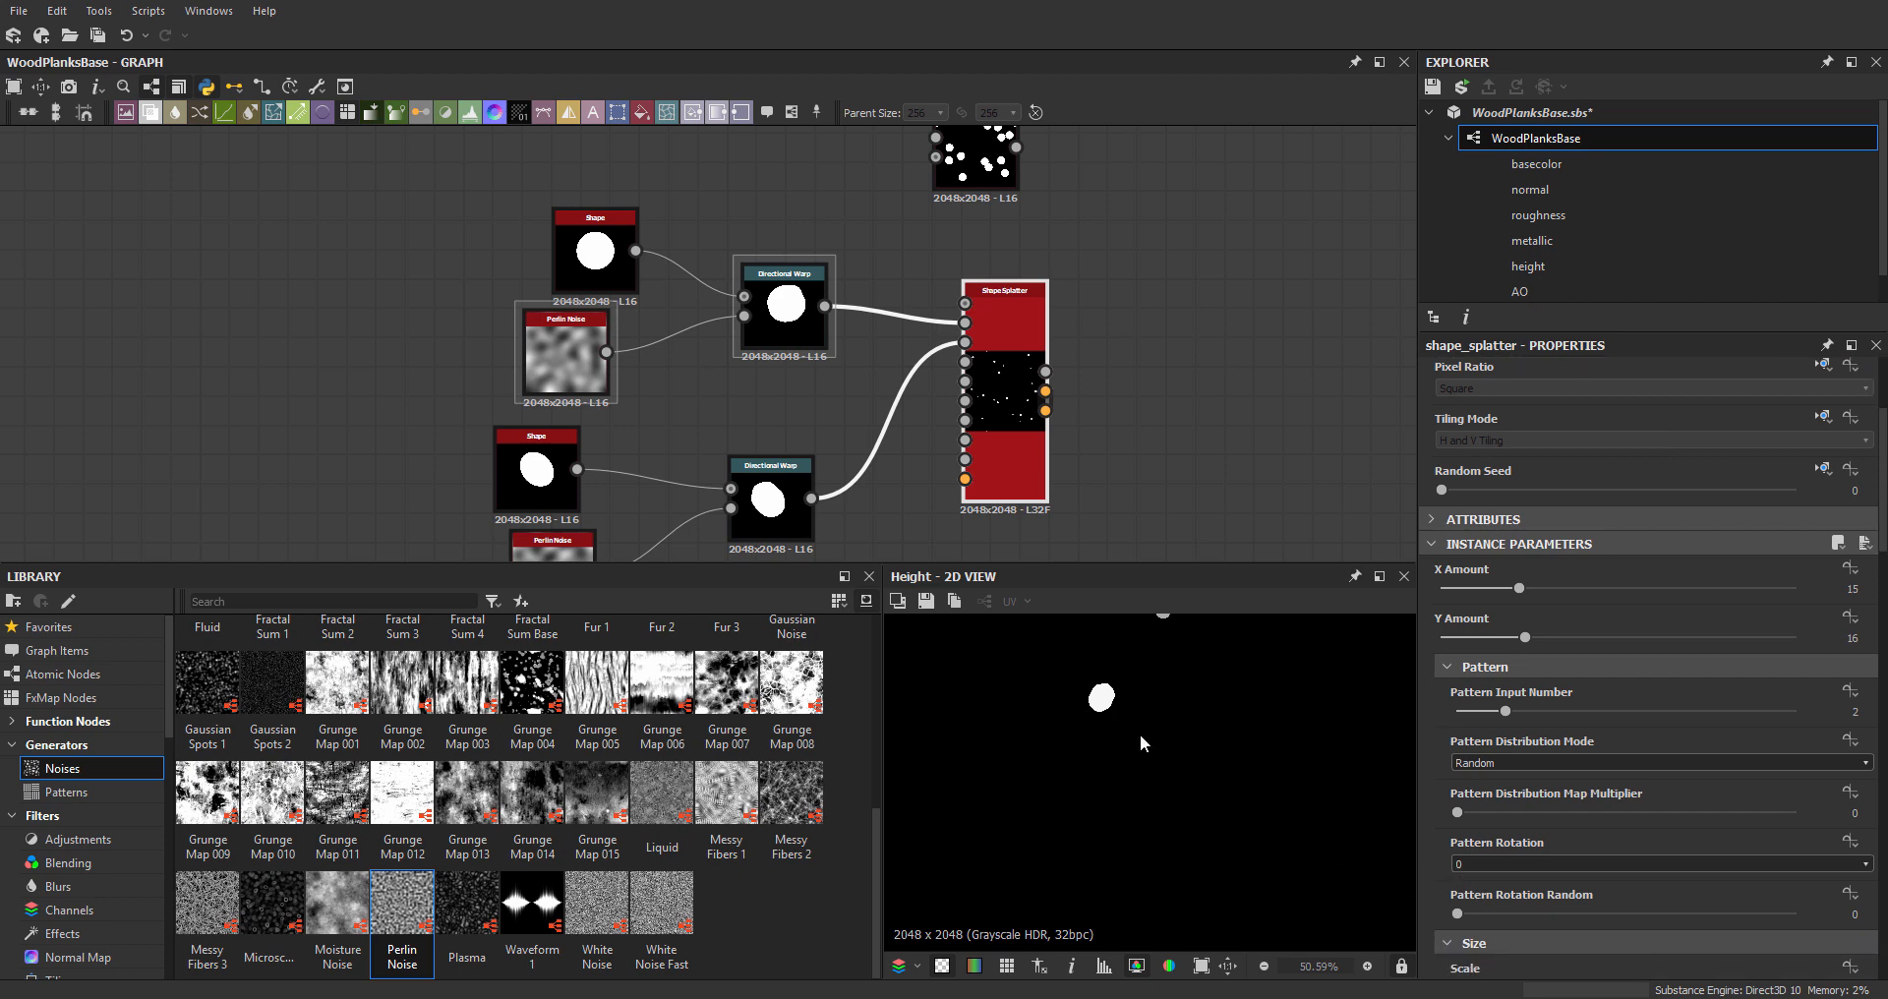
scroll(1144, 773, "down", 5)
scroll(1160, 689, "up", 8)
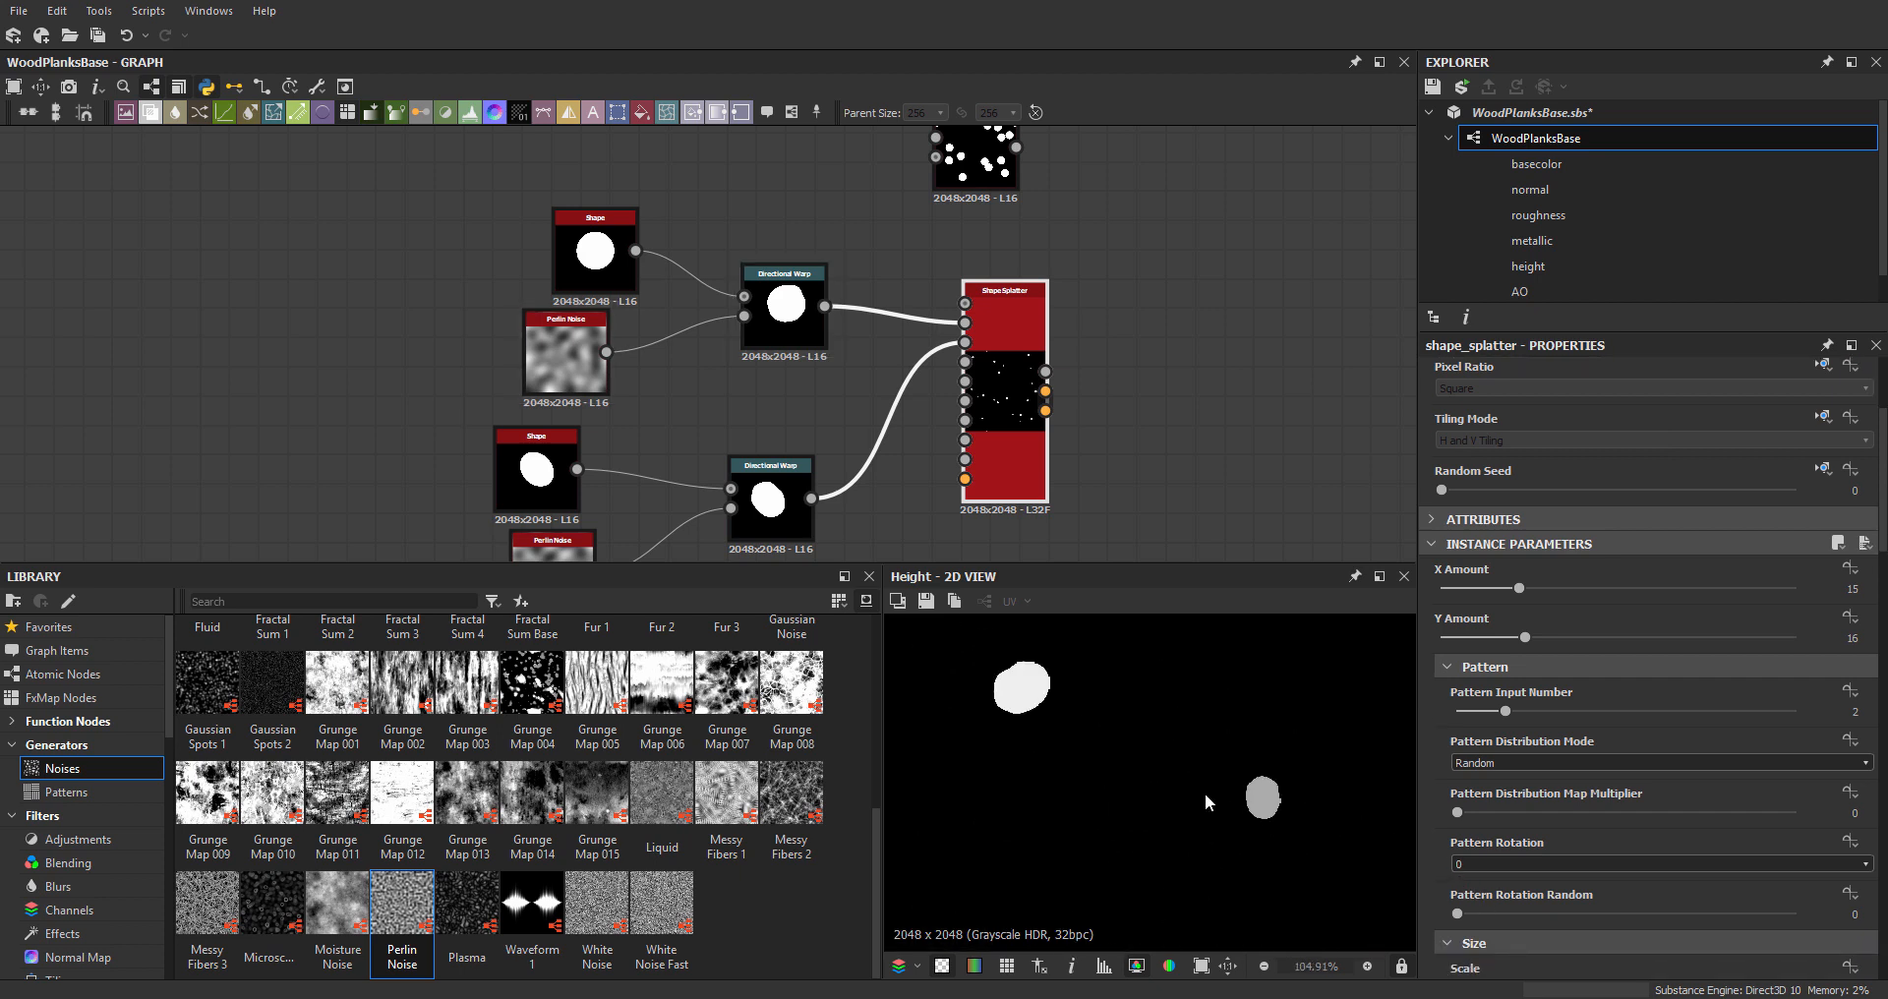
scroll(1205, 792, "down", 5)
scroll(1190, 812, "up", 4)
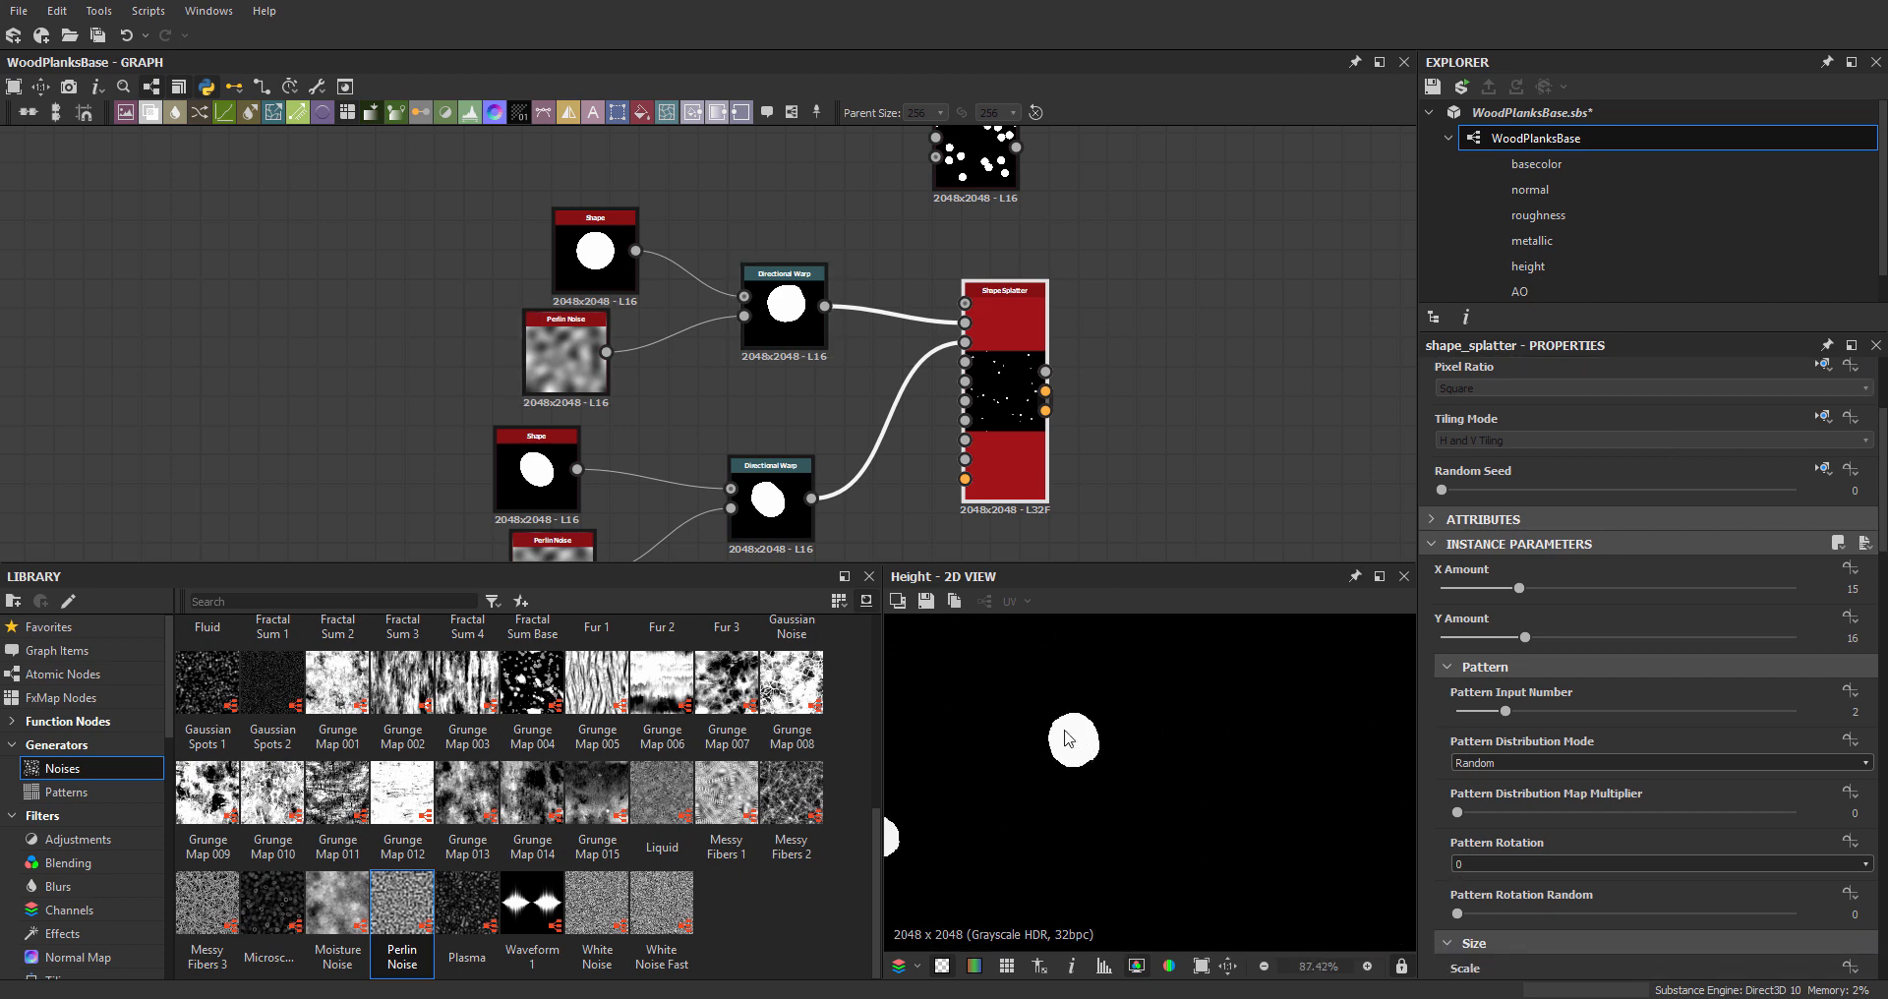
scroll(1069, 739, "down", 6)
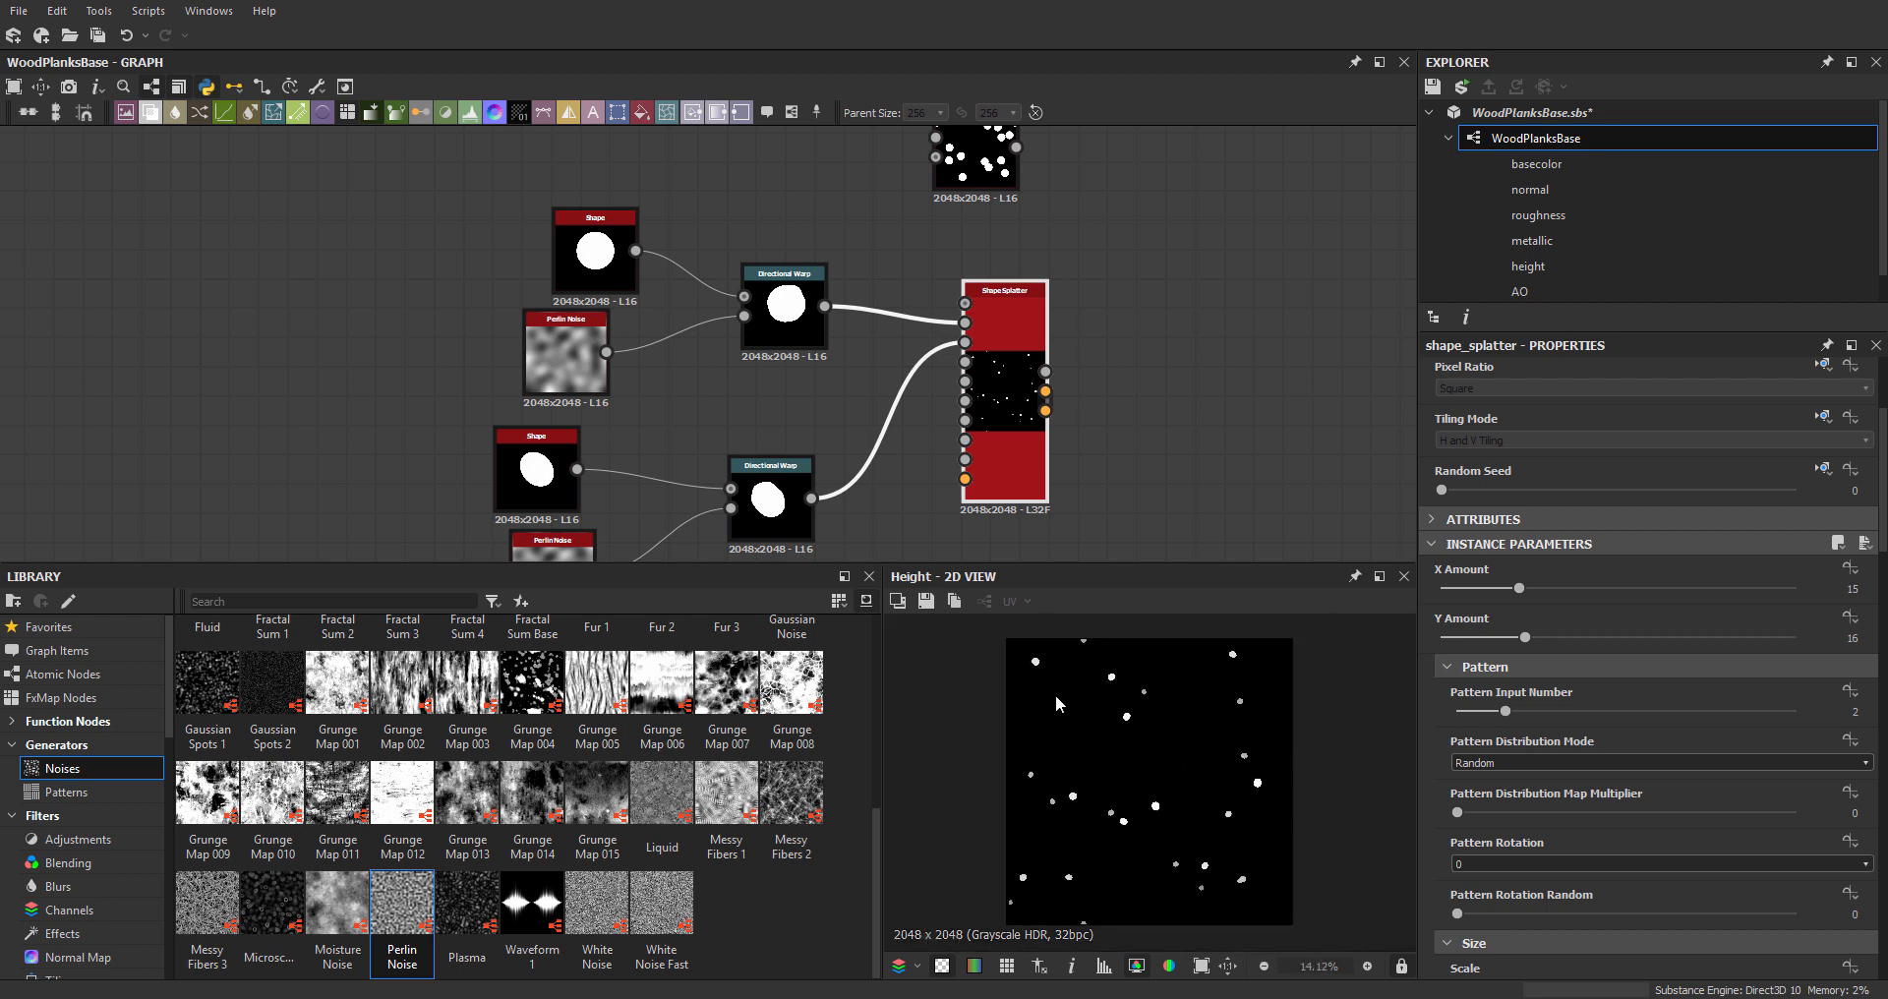
scroll(1097, 699, "up", 3)
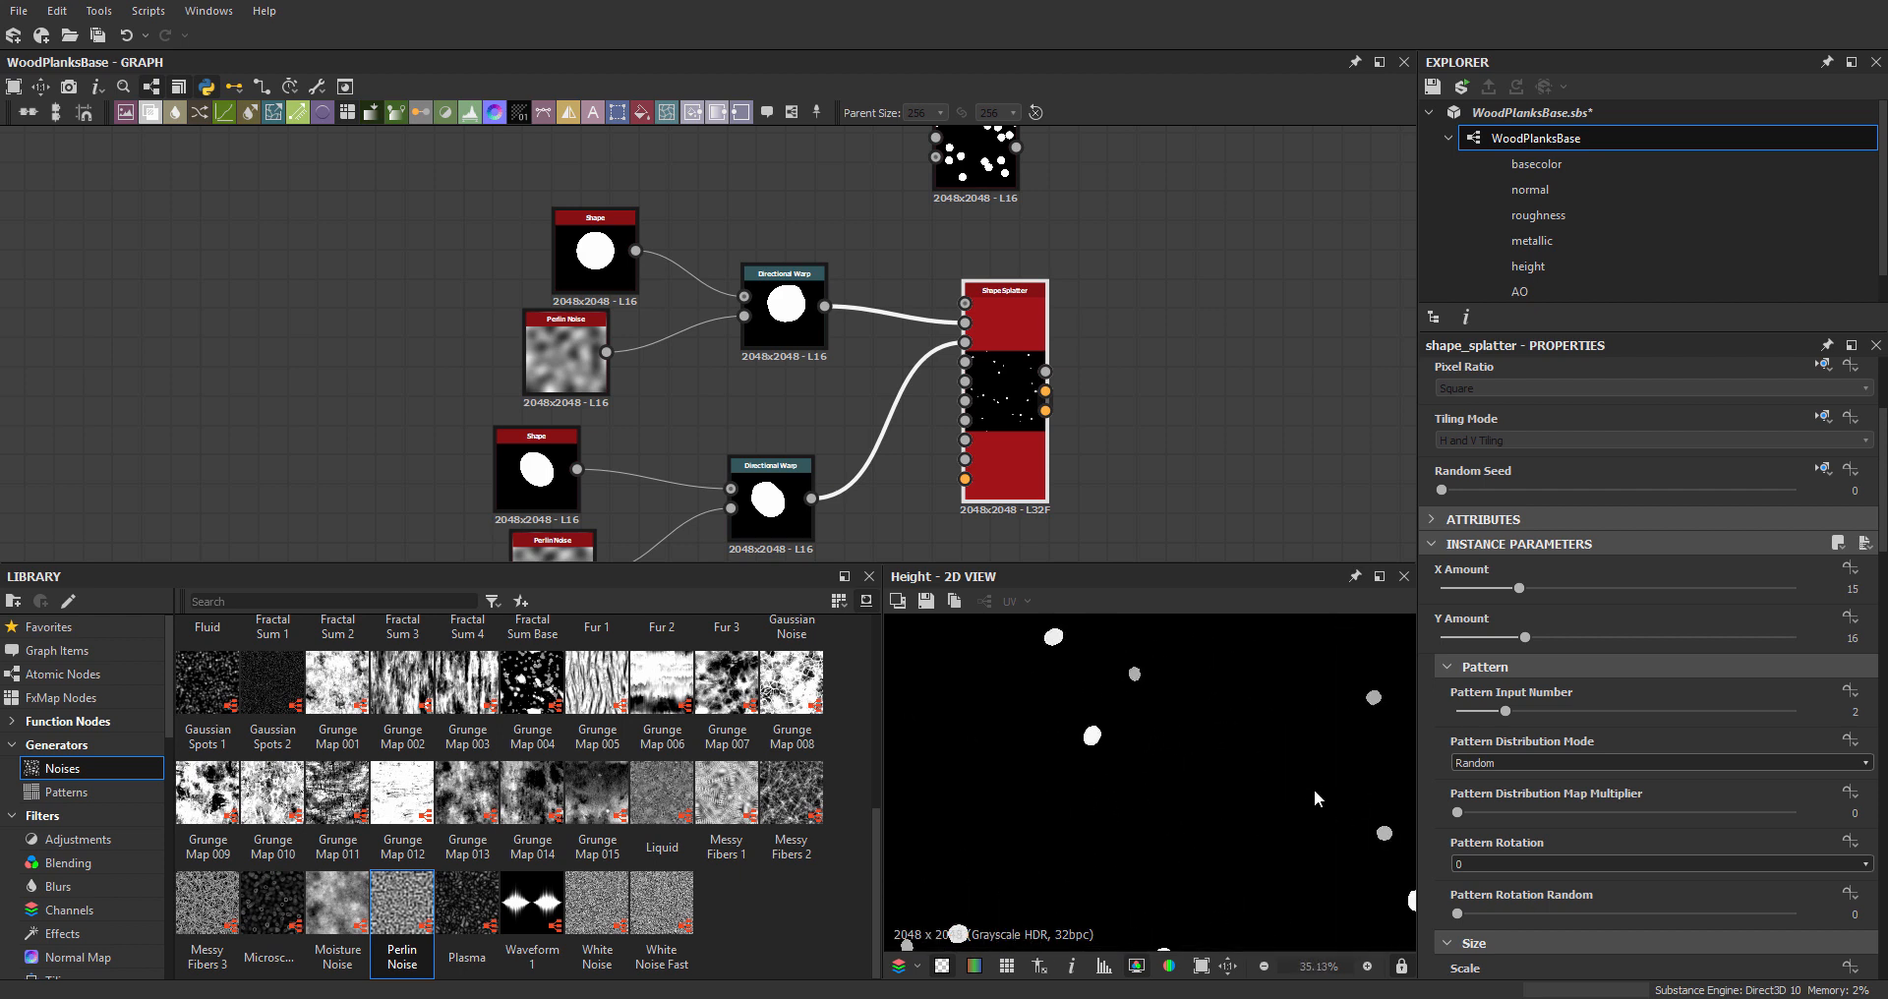
scroll(1426, 769, "down", 3)
scroll(1108, 759, "down", 2)
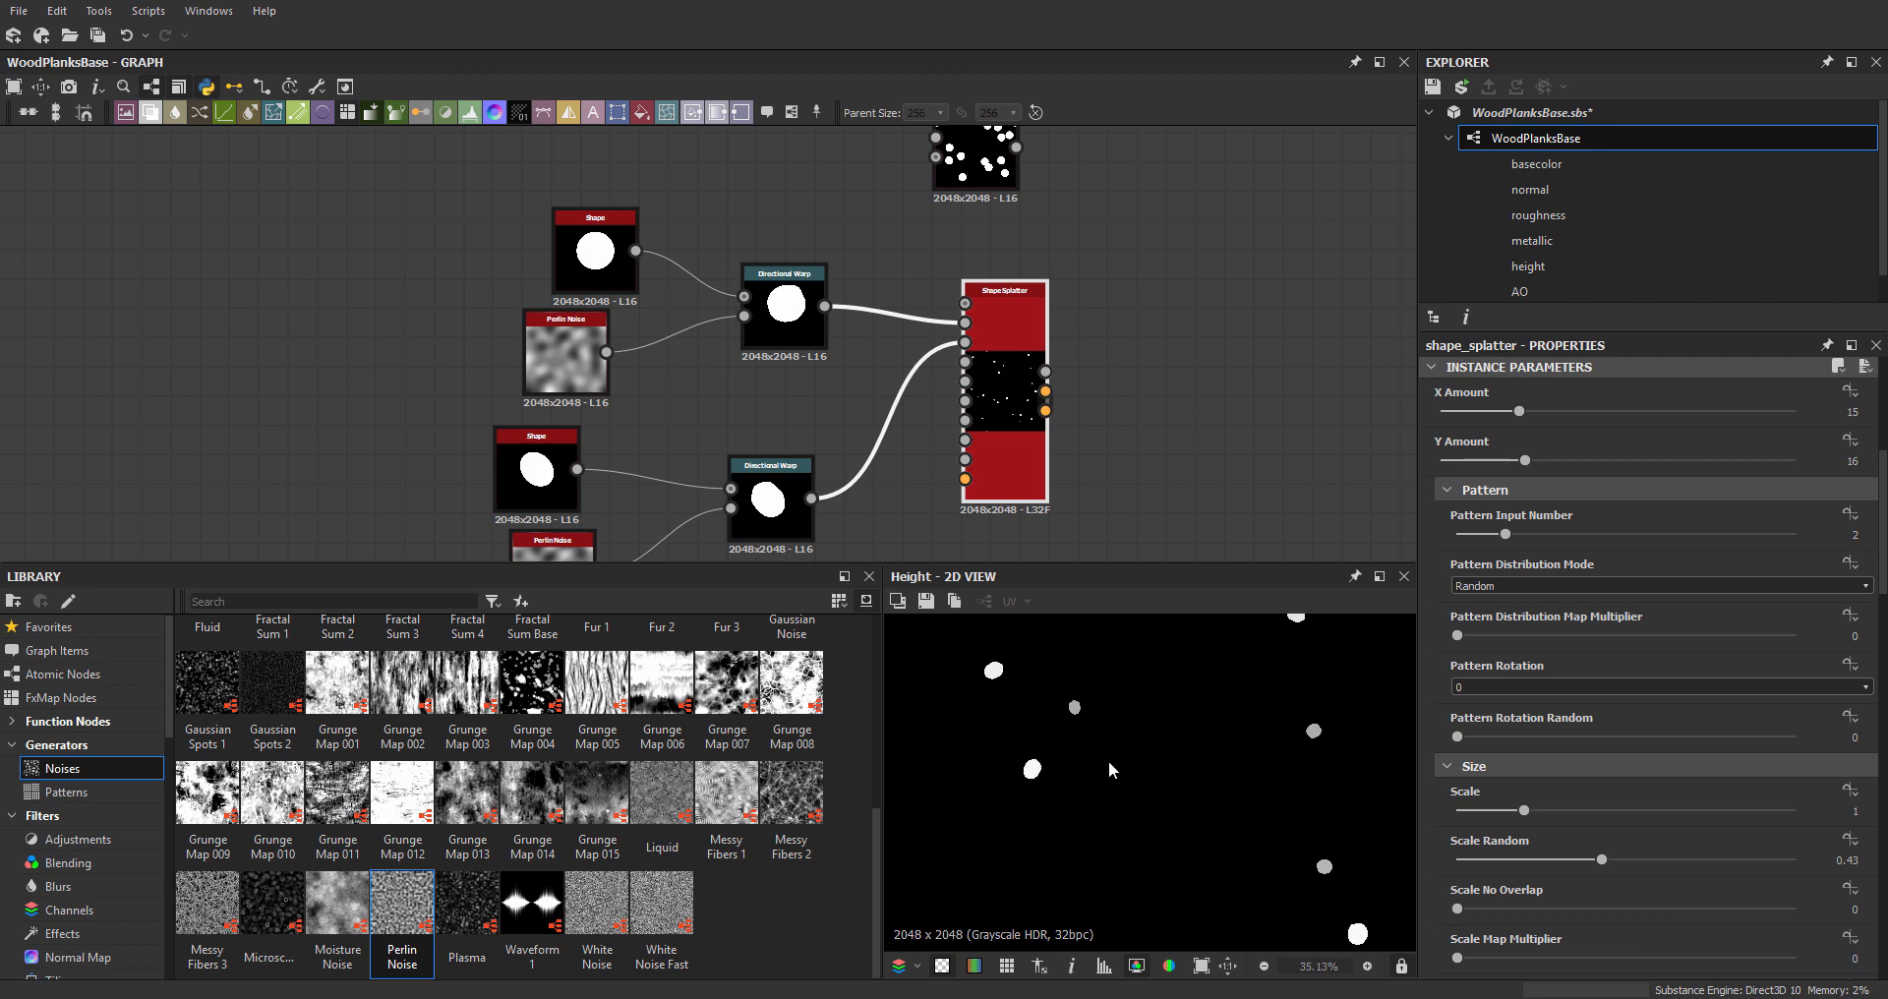
scroll(1434, 610, "up", 4)
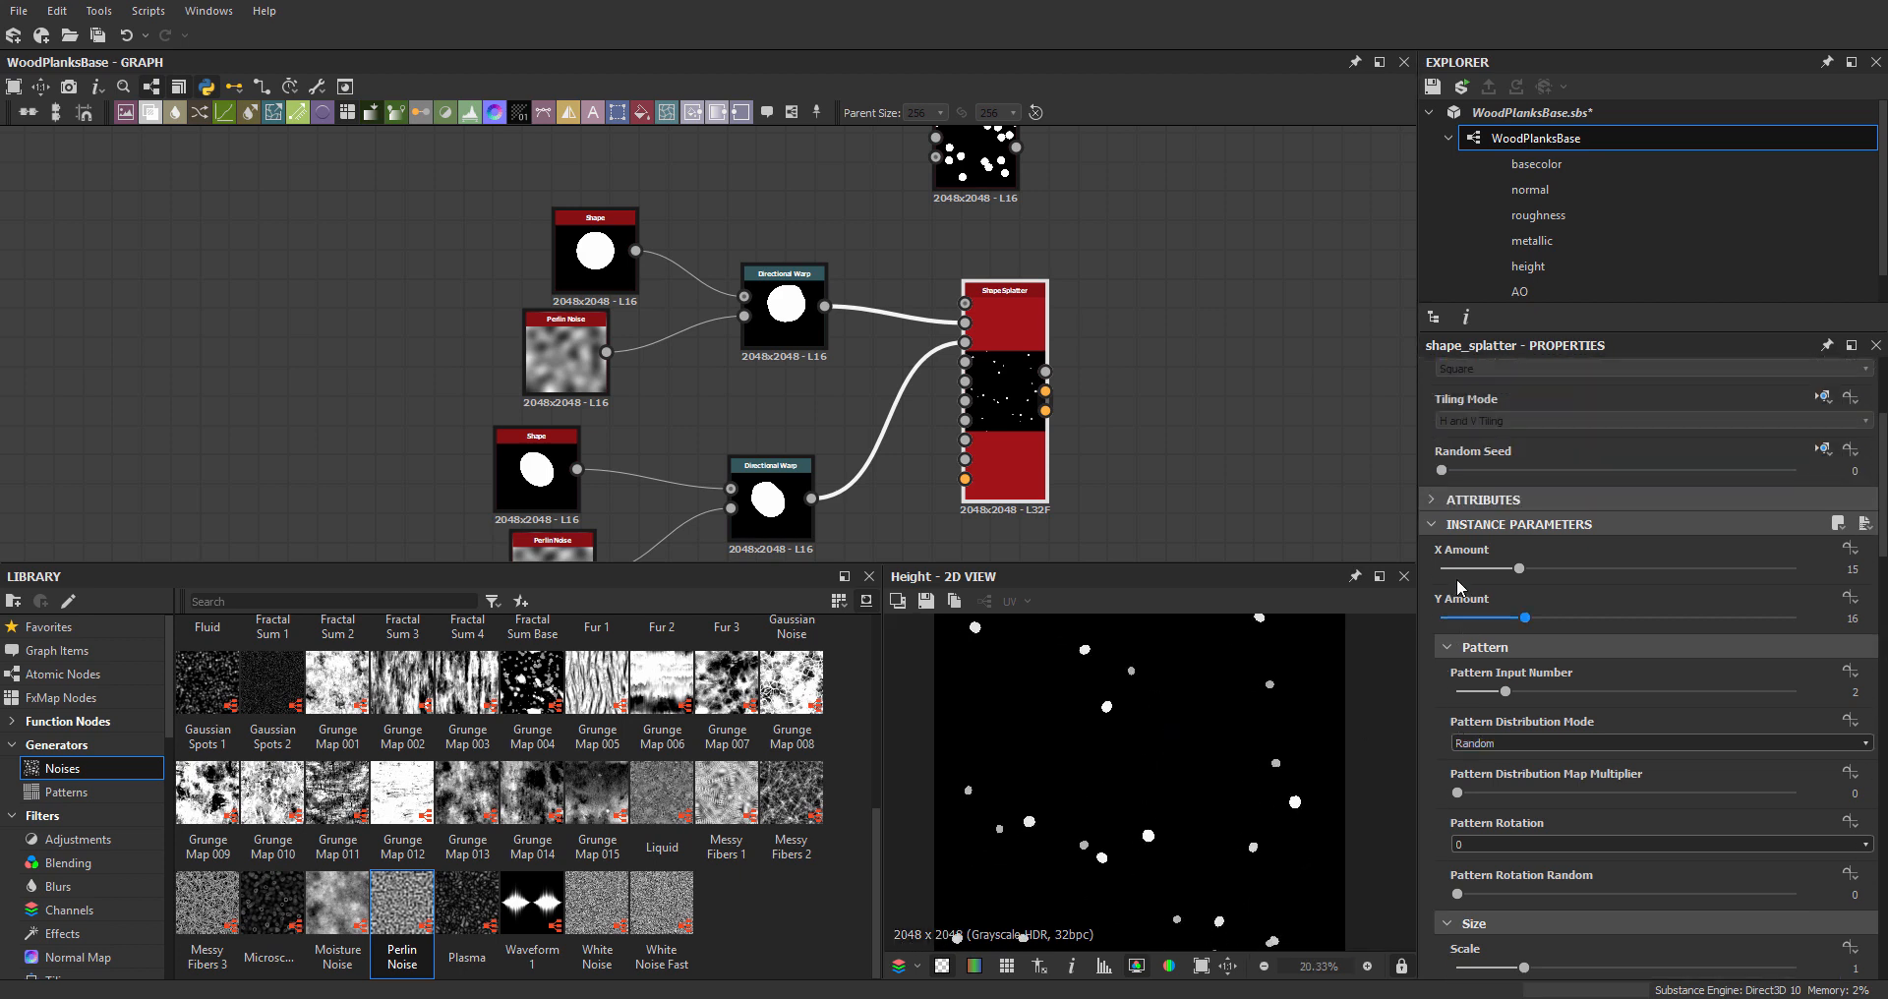
scroll(603, 322, "down", 1)
- Delete the unconnected circular splatter node above the Shape Splatter
left_click_drag(466, 291, 512, 335)
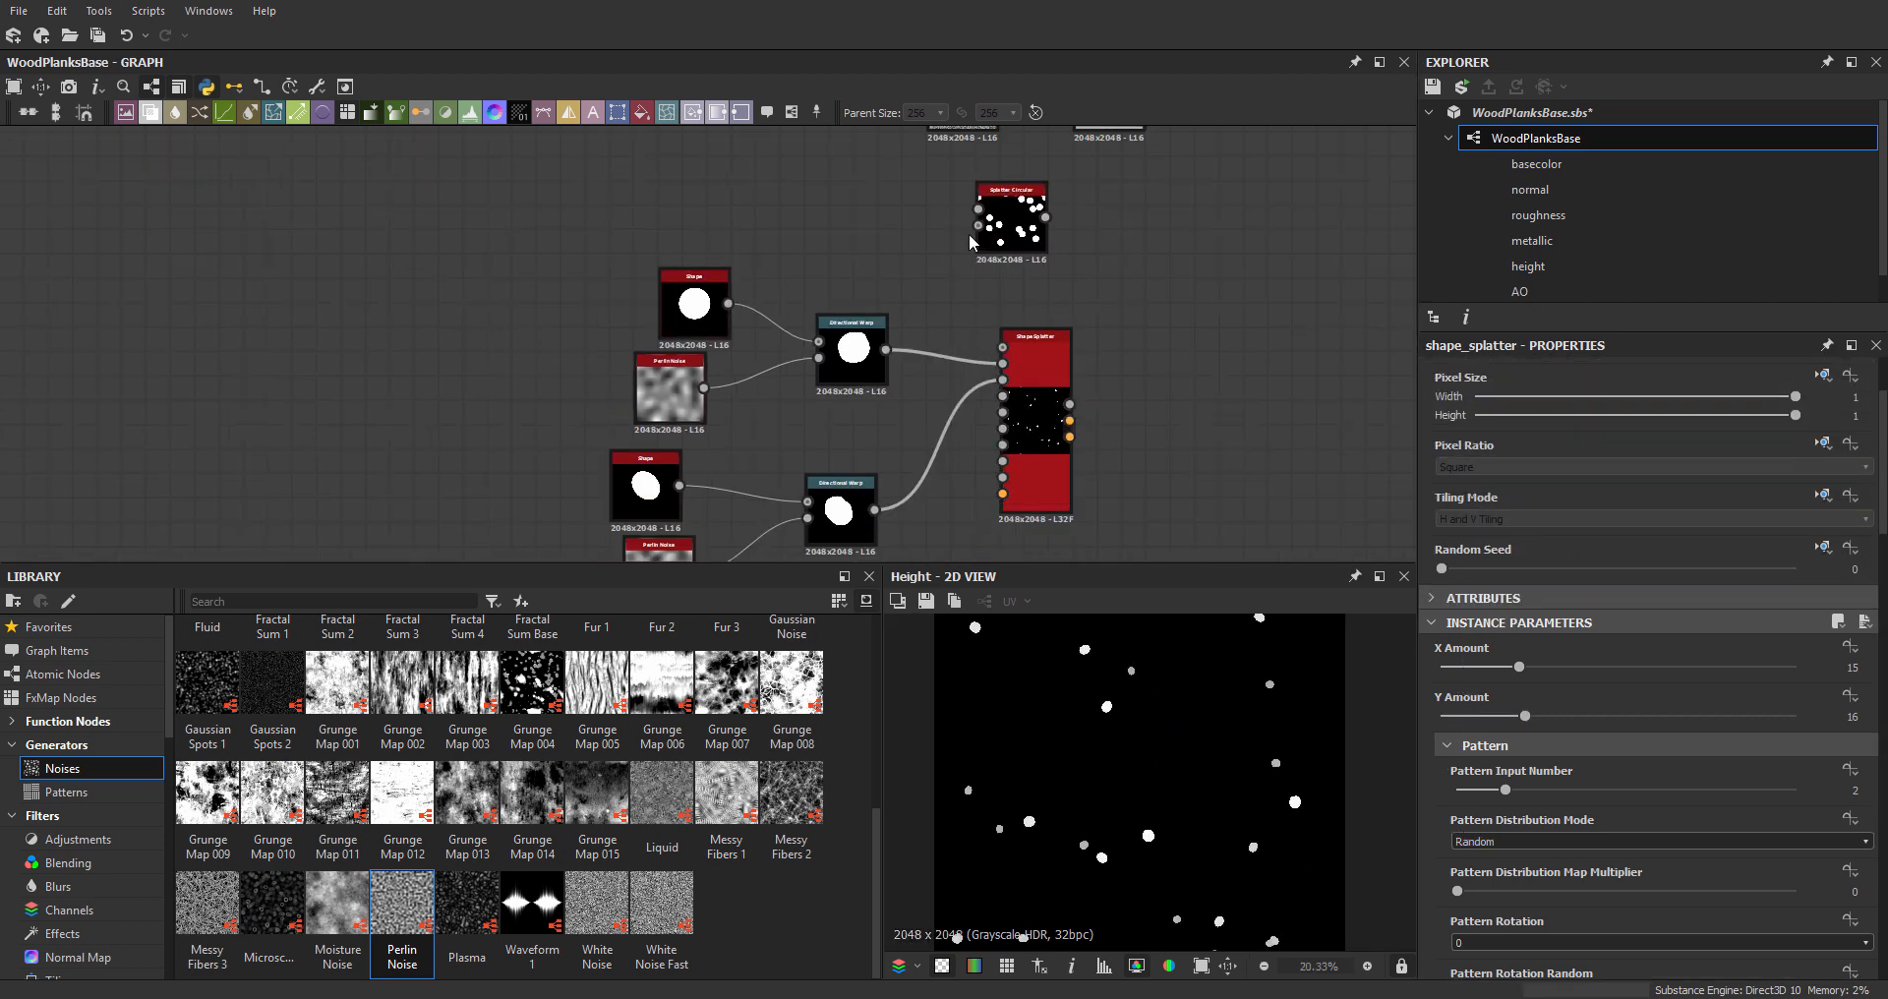
left_click_drag(1015, 222, 942, 222)
scroll(863, 264, "down", 2)
key("Delete")
- Reposition the whole group of Shape, Perlin Noise, Directional Warp and Shape Splatter nodes beneath the stretched noise nodes
left_click_drag(460, 246, 983, 522)
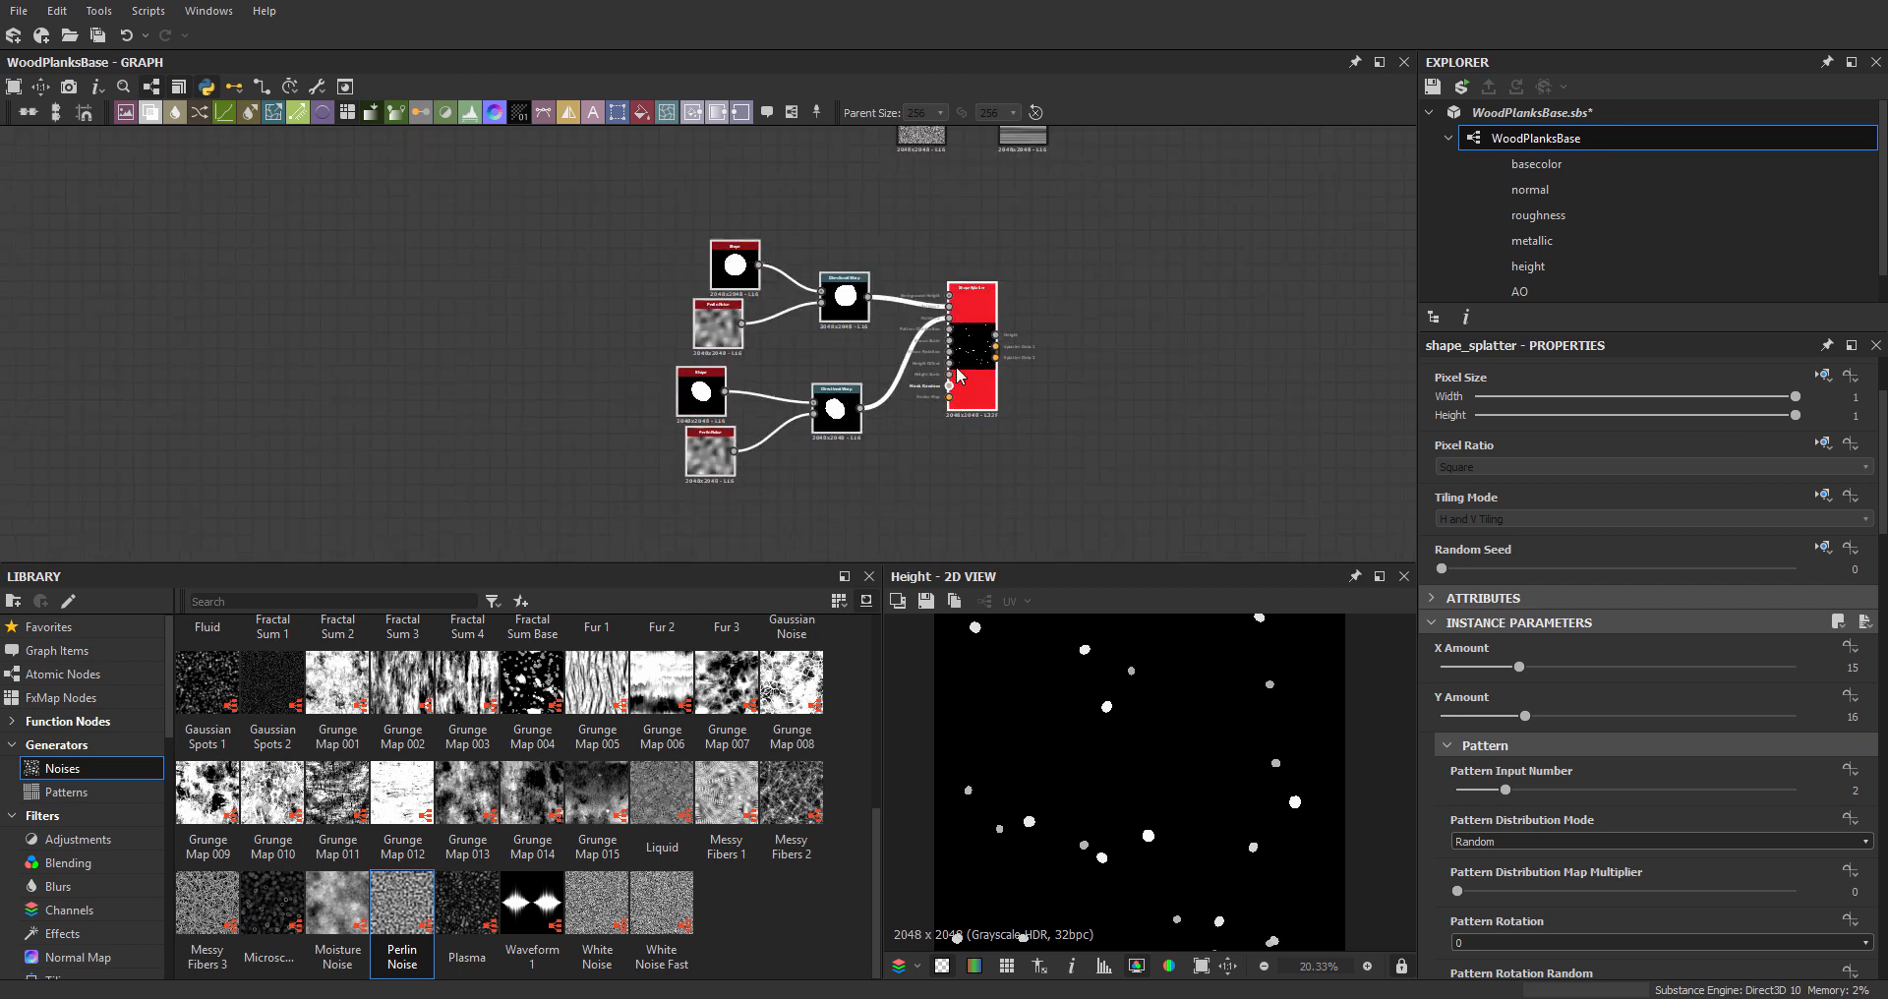
left_click_drag(963, 375, 937, 343)
middle_click_drag(1075, 227, 942, 425)
left_click_drag(815, 473, 877, 473)
left_click(876, 473)
- Add a Blur HQ Grayscale node fed by the Shape Splatter's height output and place it beside the splatter
scroll(1131, 715, "up", 5)
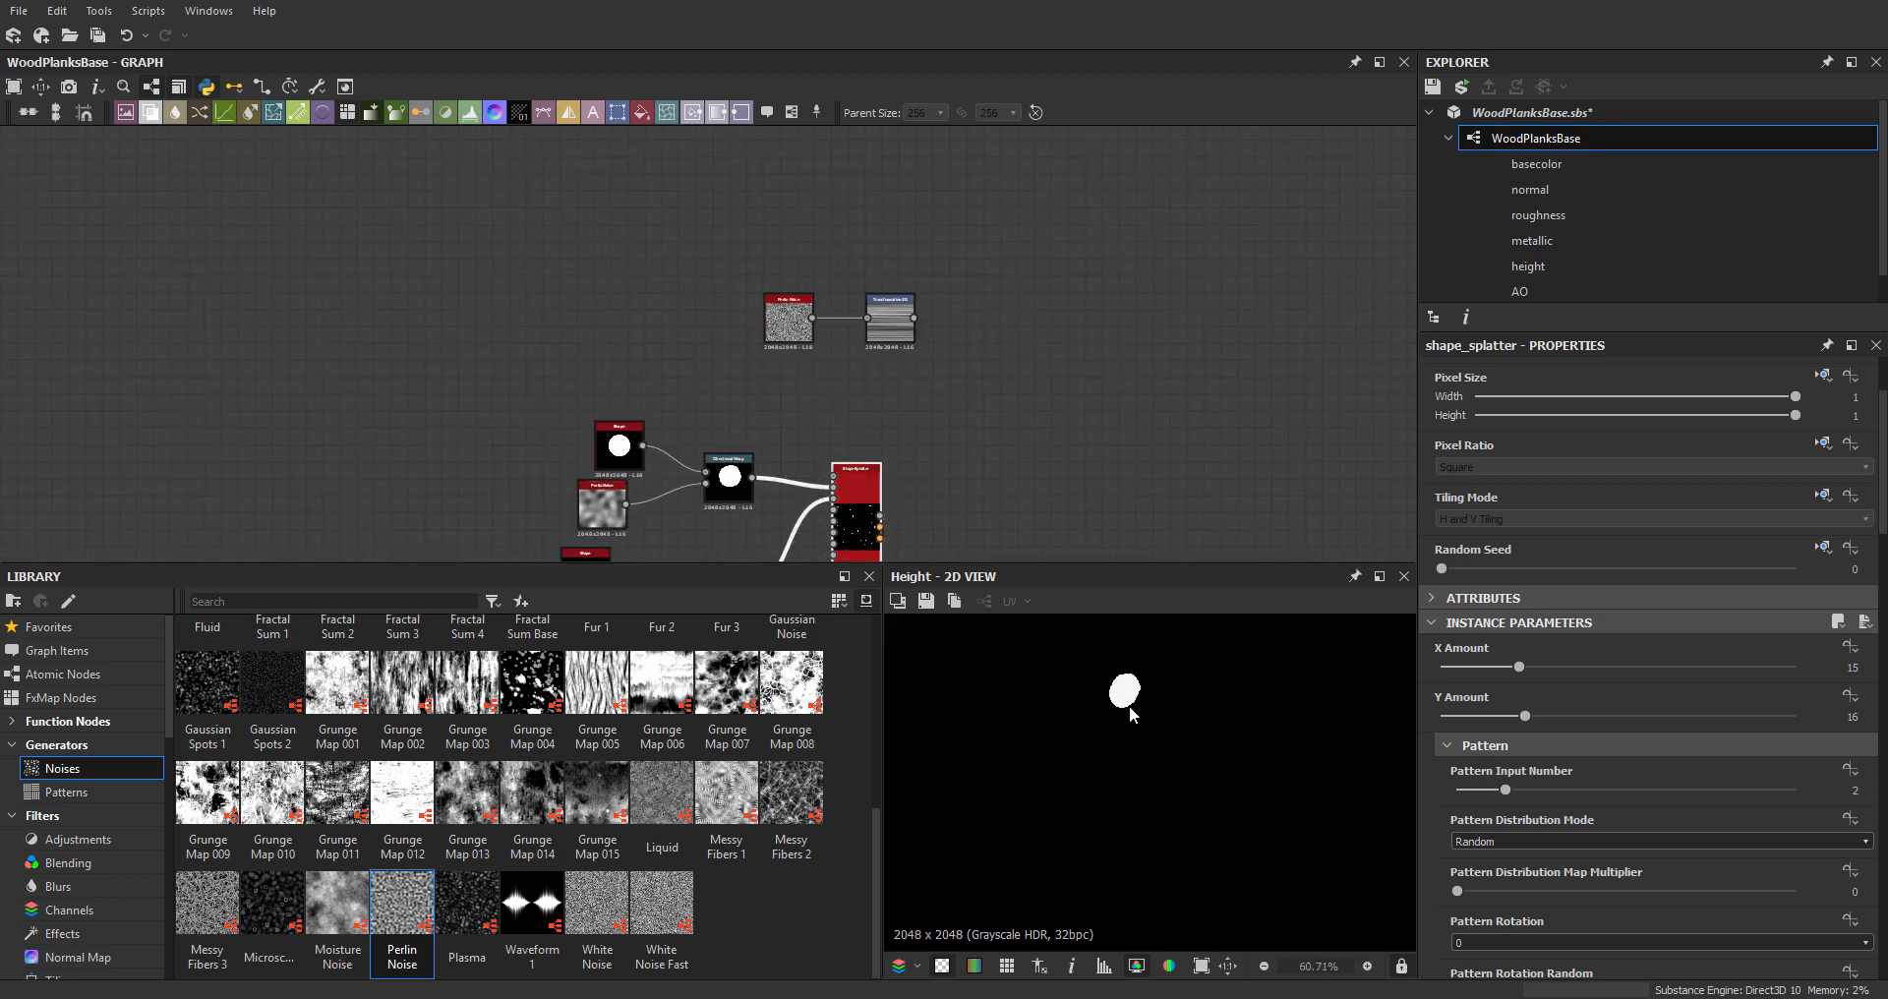
scroll(1131, 715, "up", 2)
middle_click_drag(860, 510, 846, 457)
scroll(865, 454, "up", 5)
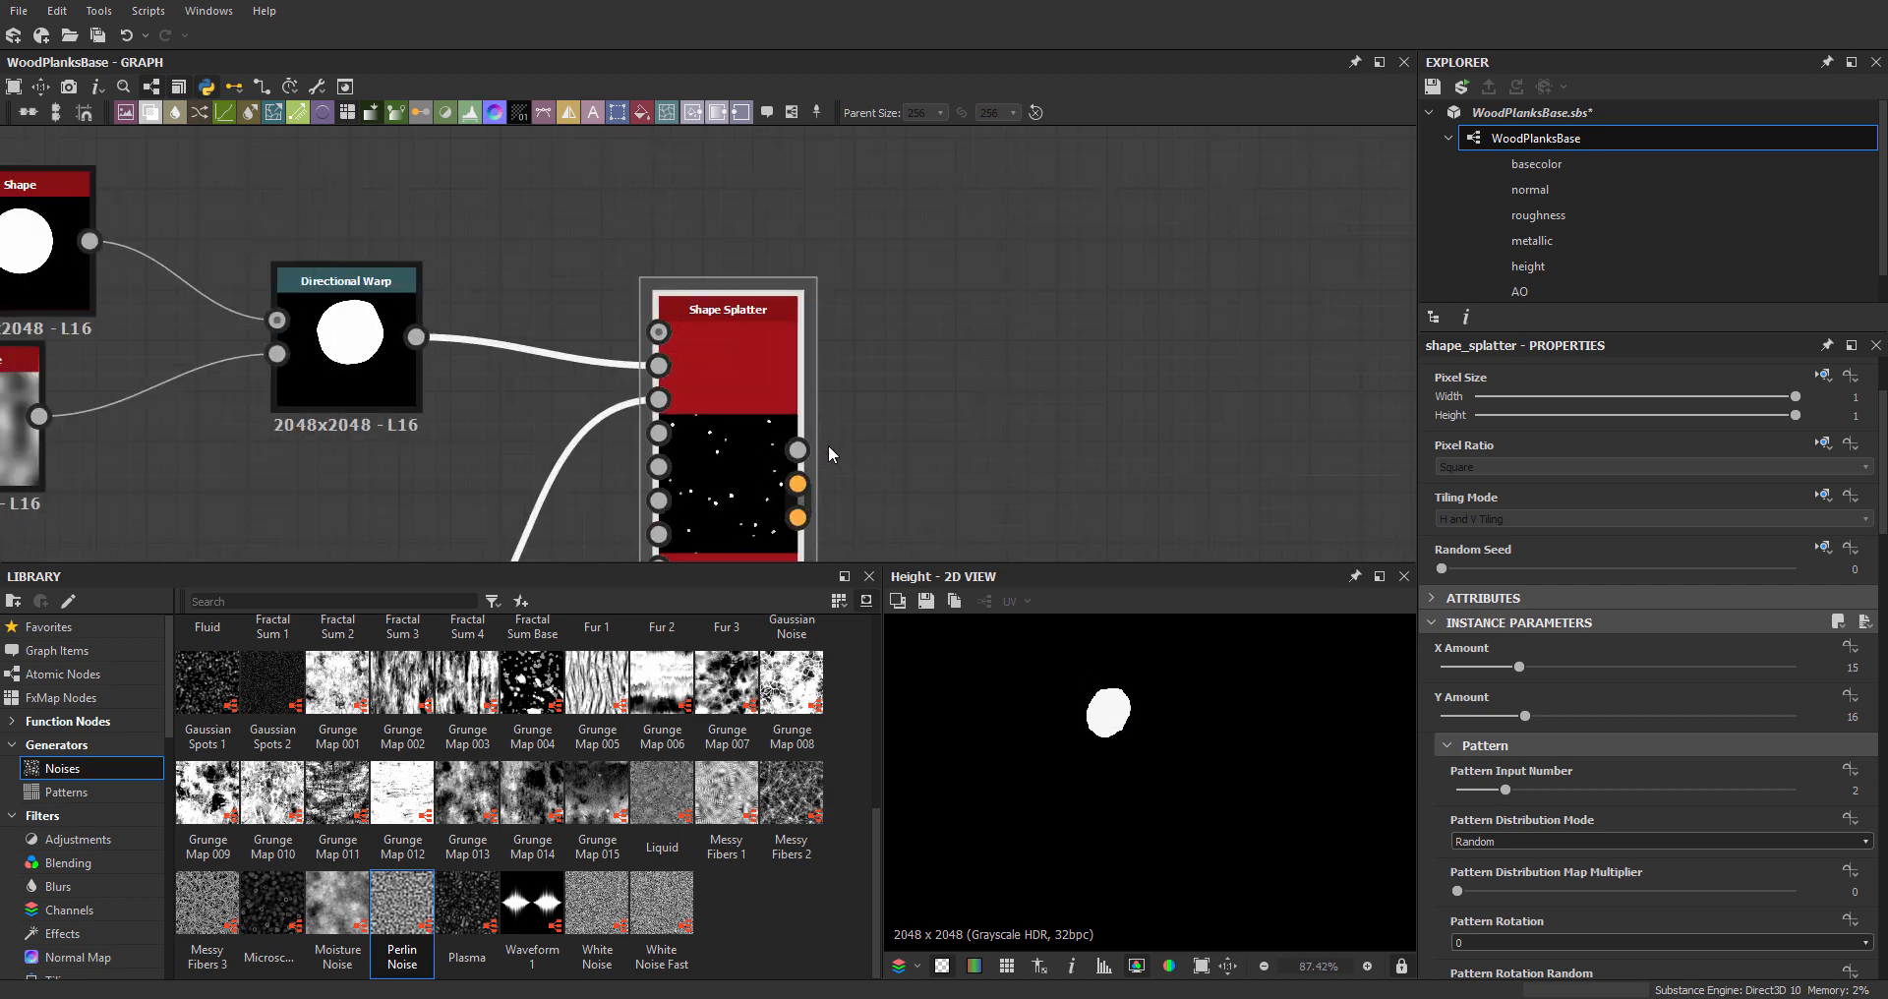
scroll(885, 384, "up", 1)
key("space")
type("blu")
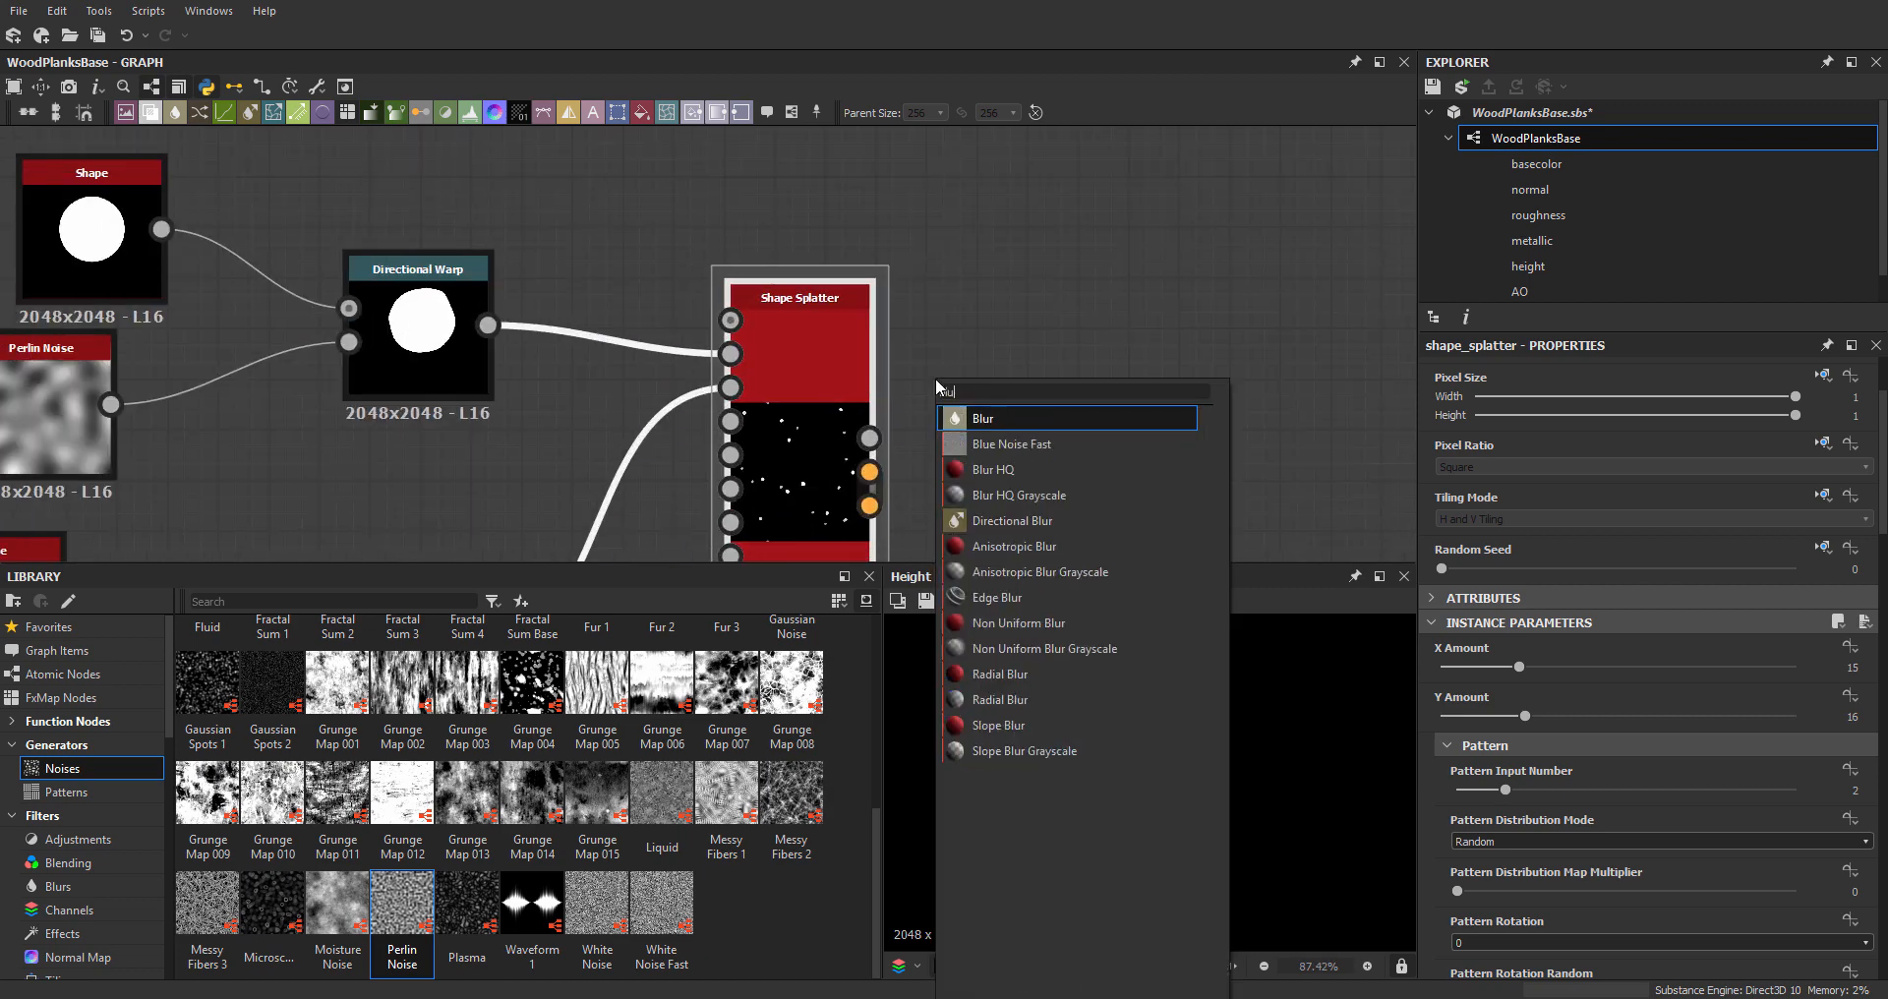
key("Down")
key("Down")
key("Down")
key("Return")
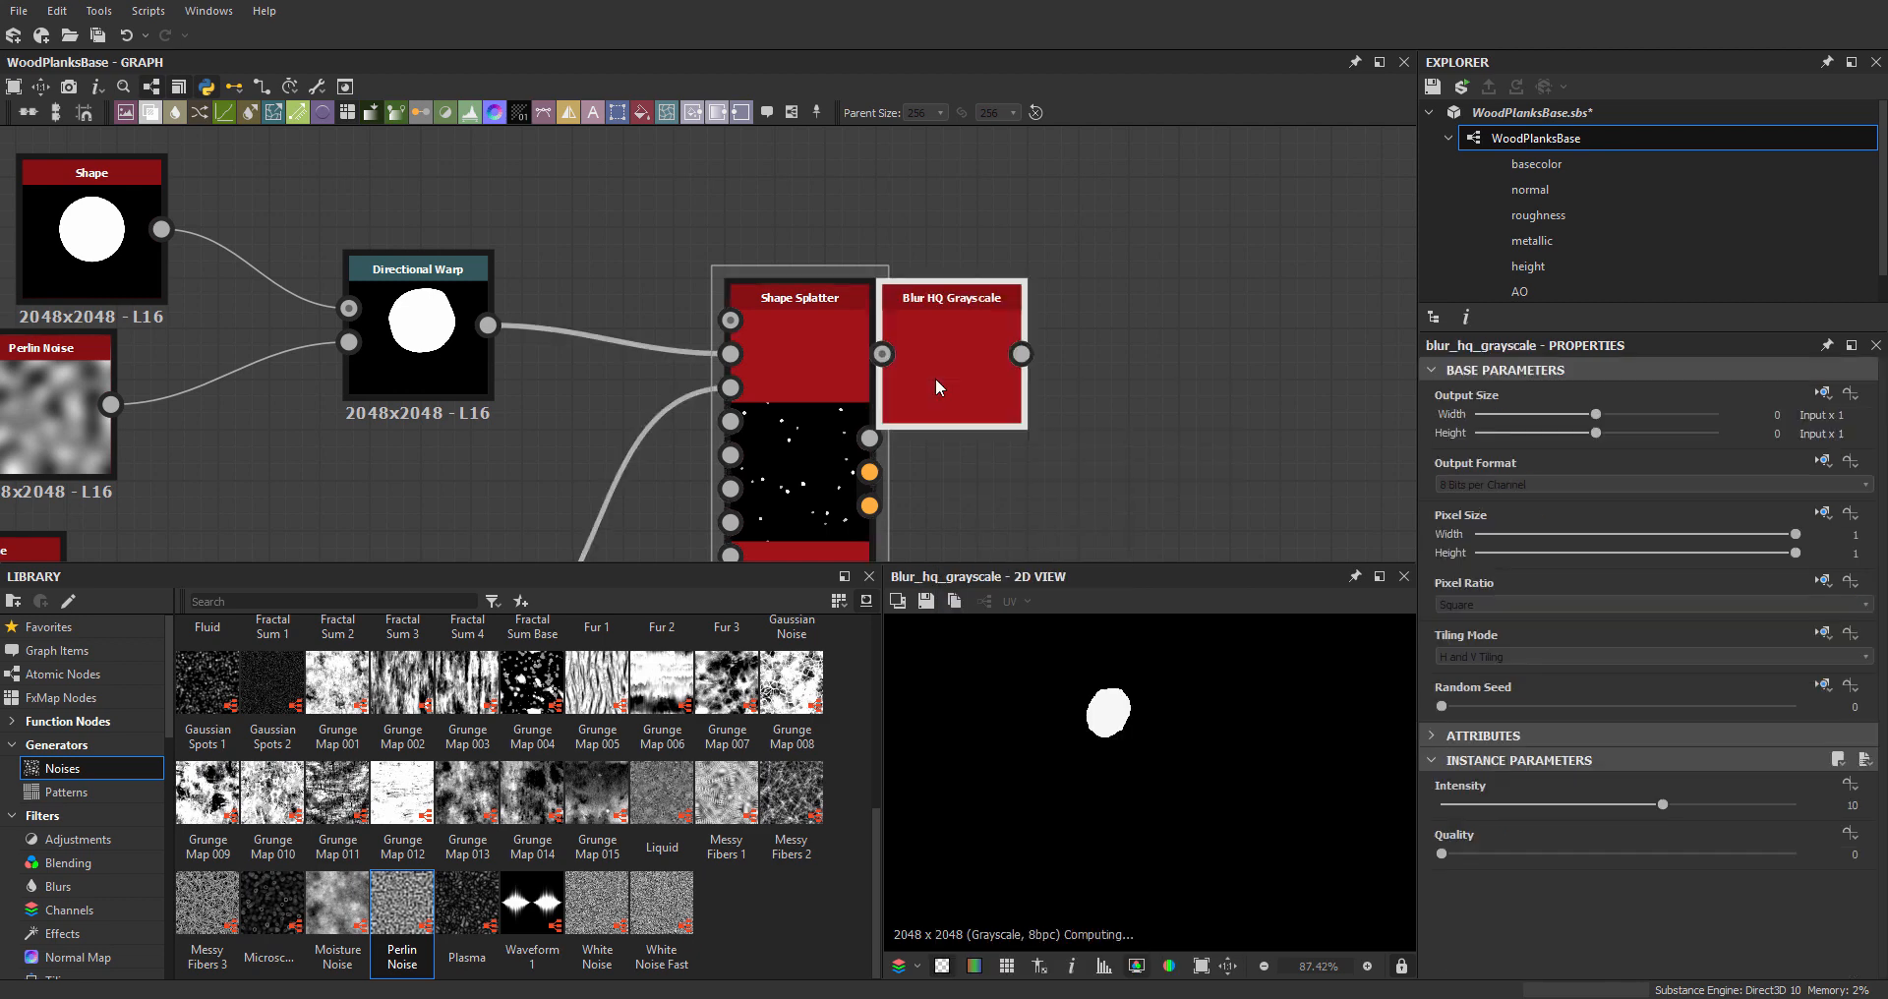
left_click_drag(953, 369, 1107, 420)
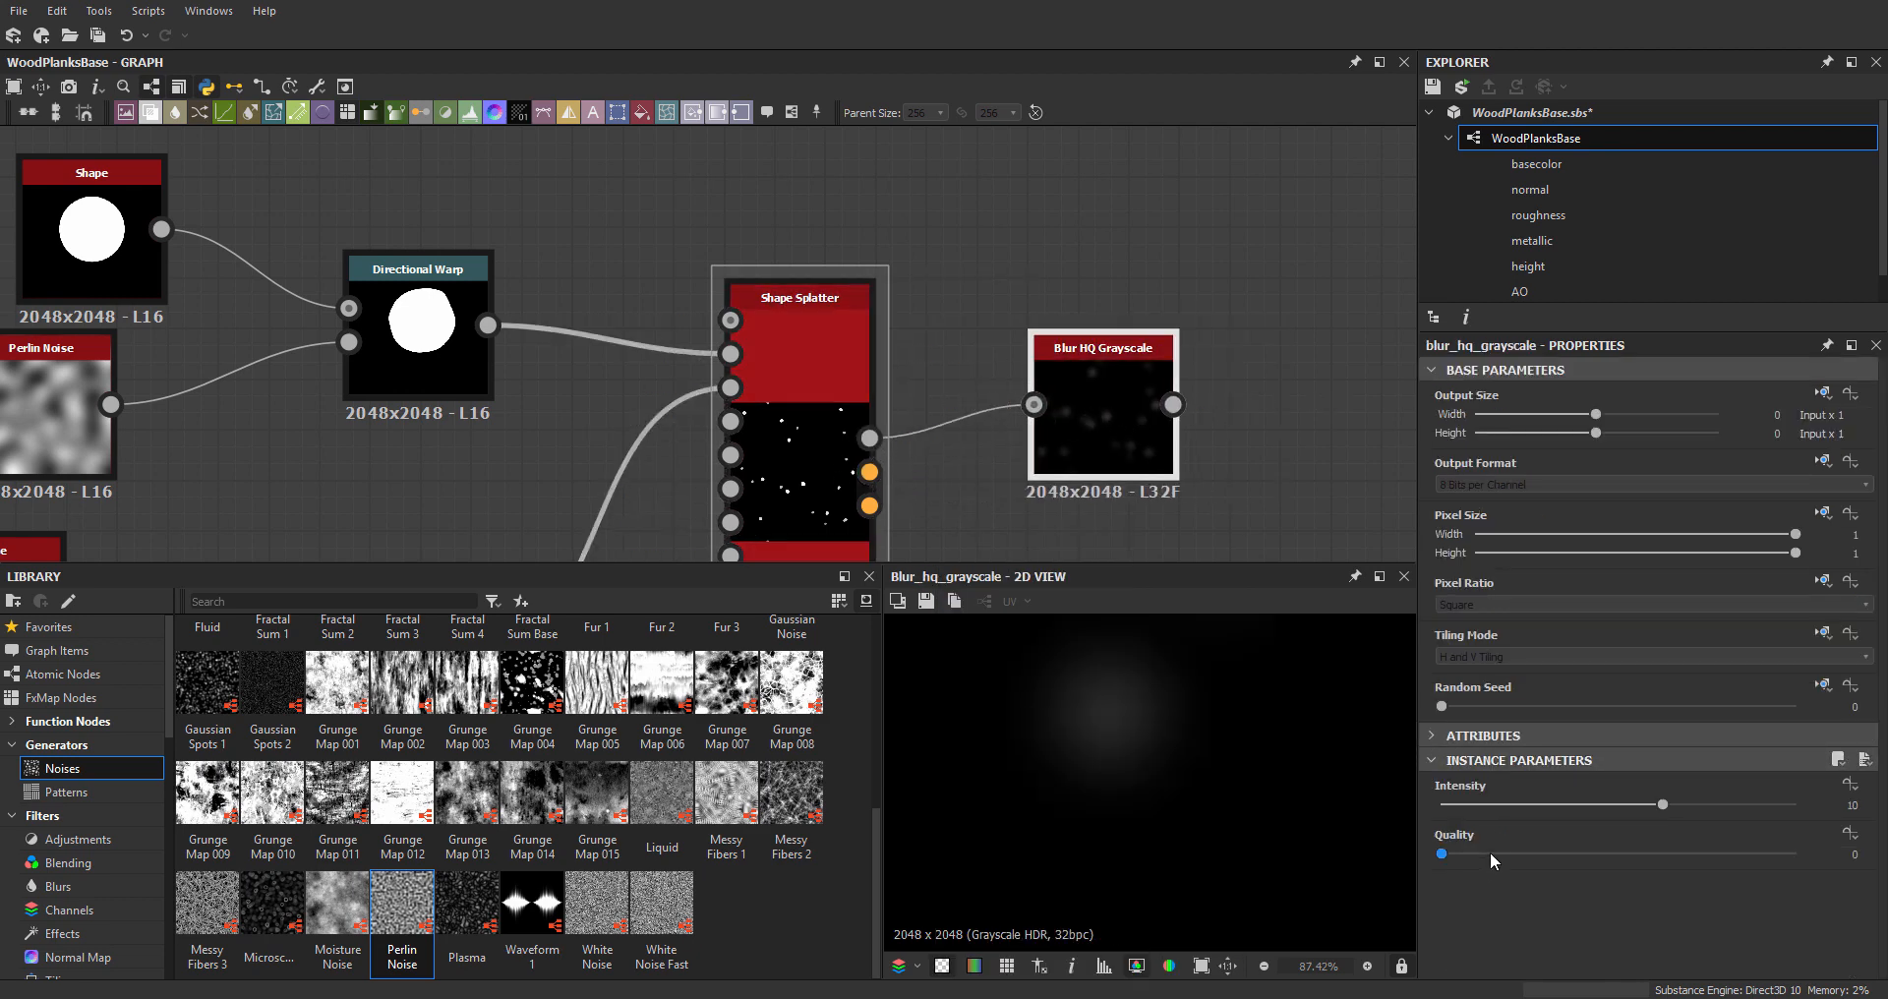
- Set the Blur HQ Grayscale to intensity 2.48 and quality 1
left_click_drag(1662, 806, 1499, 822)
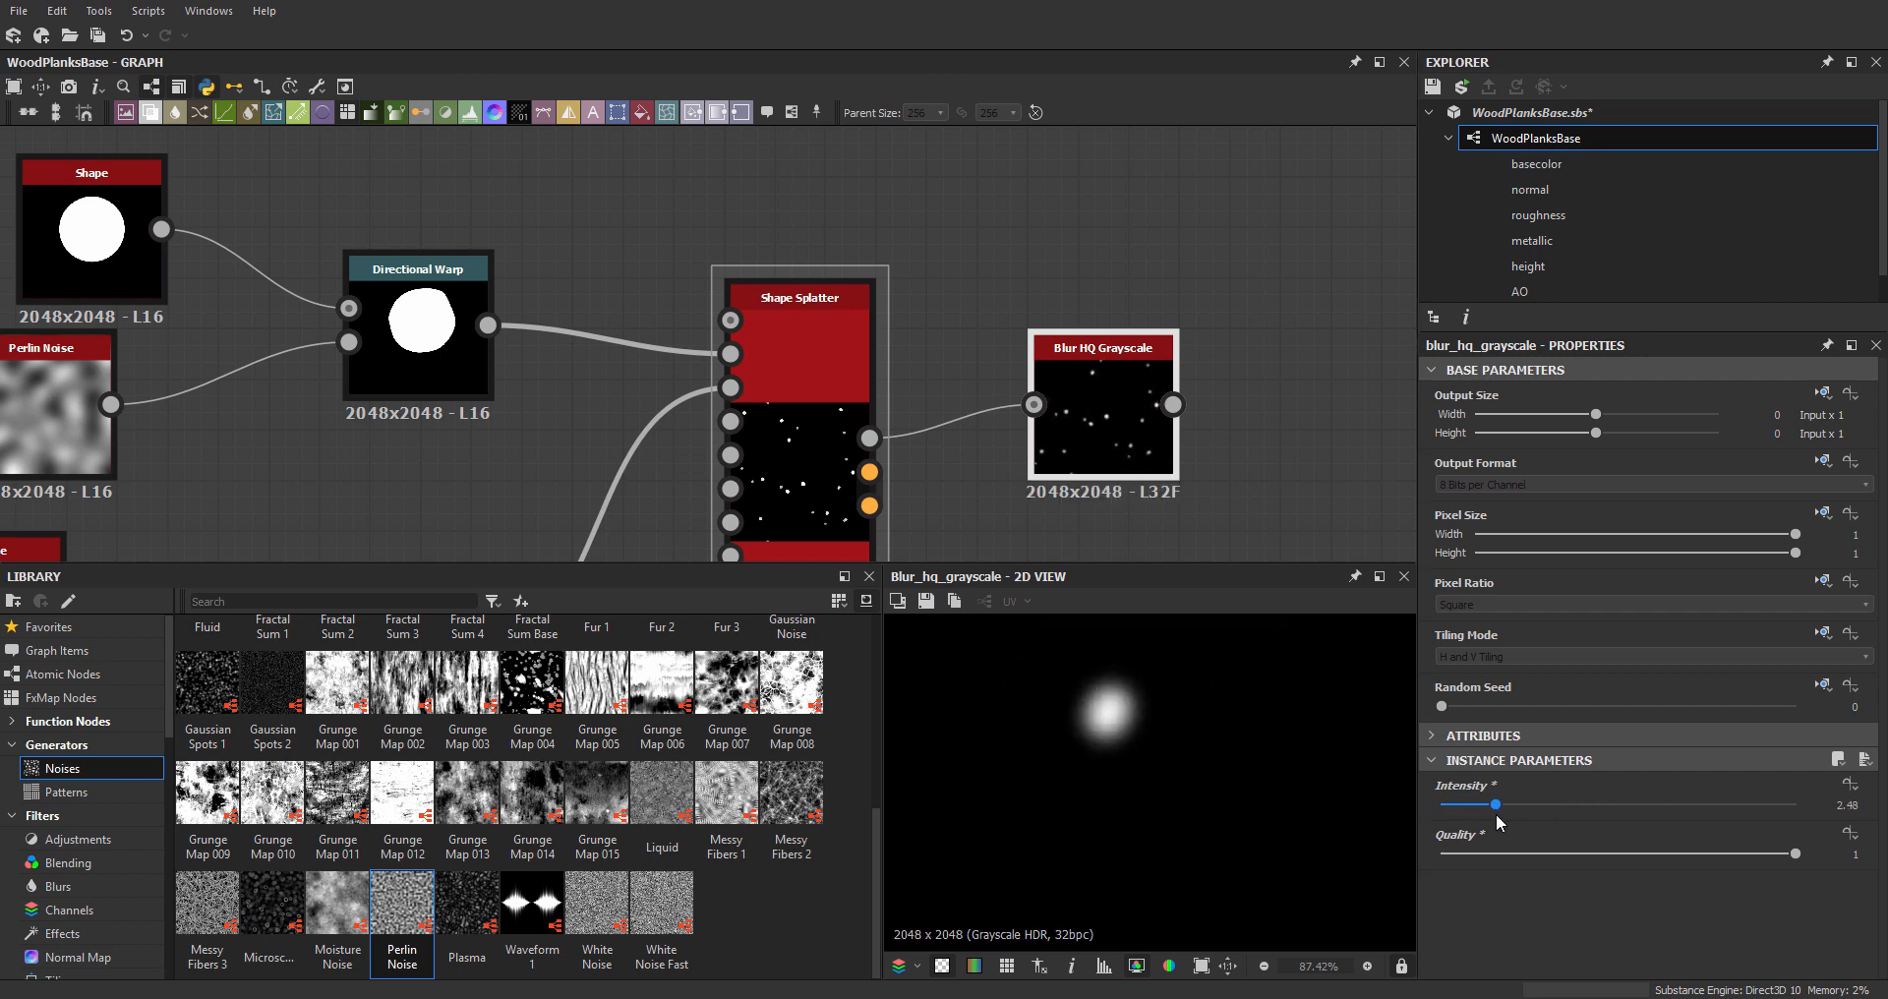
scroll(1115, 713, "down", 2)
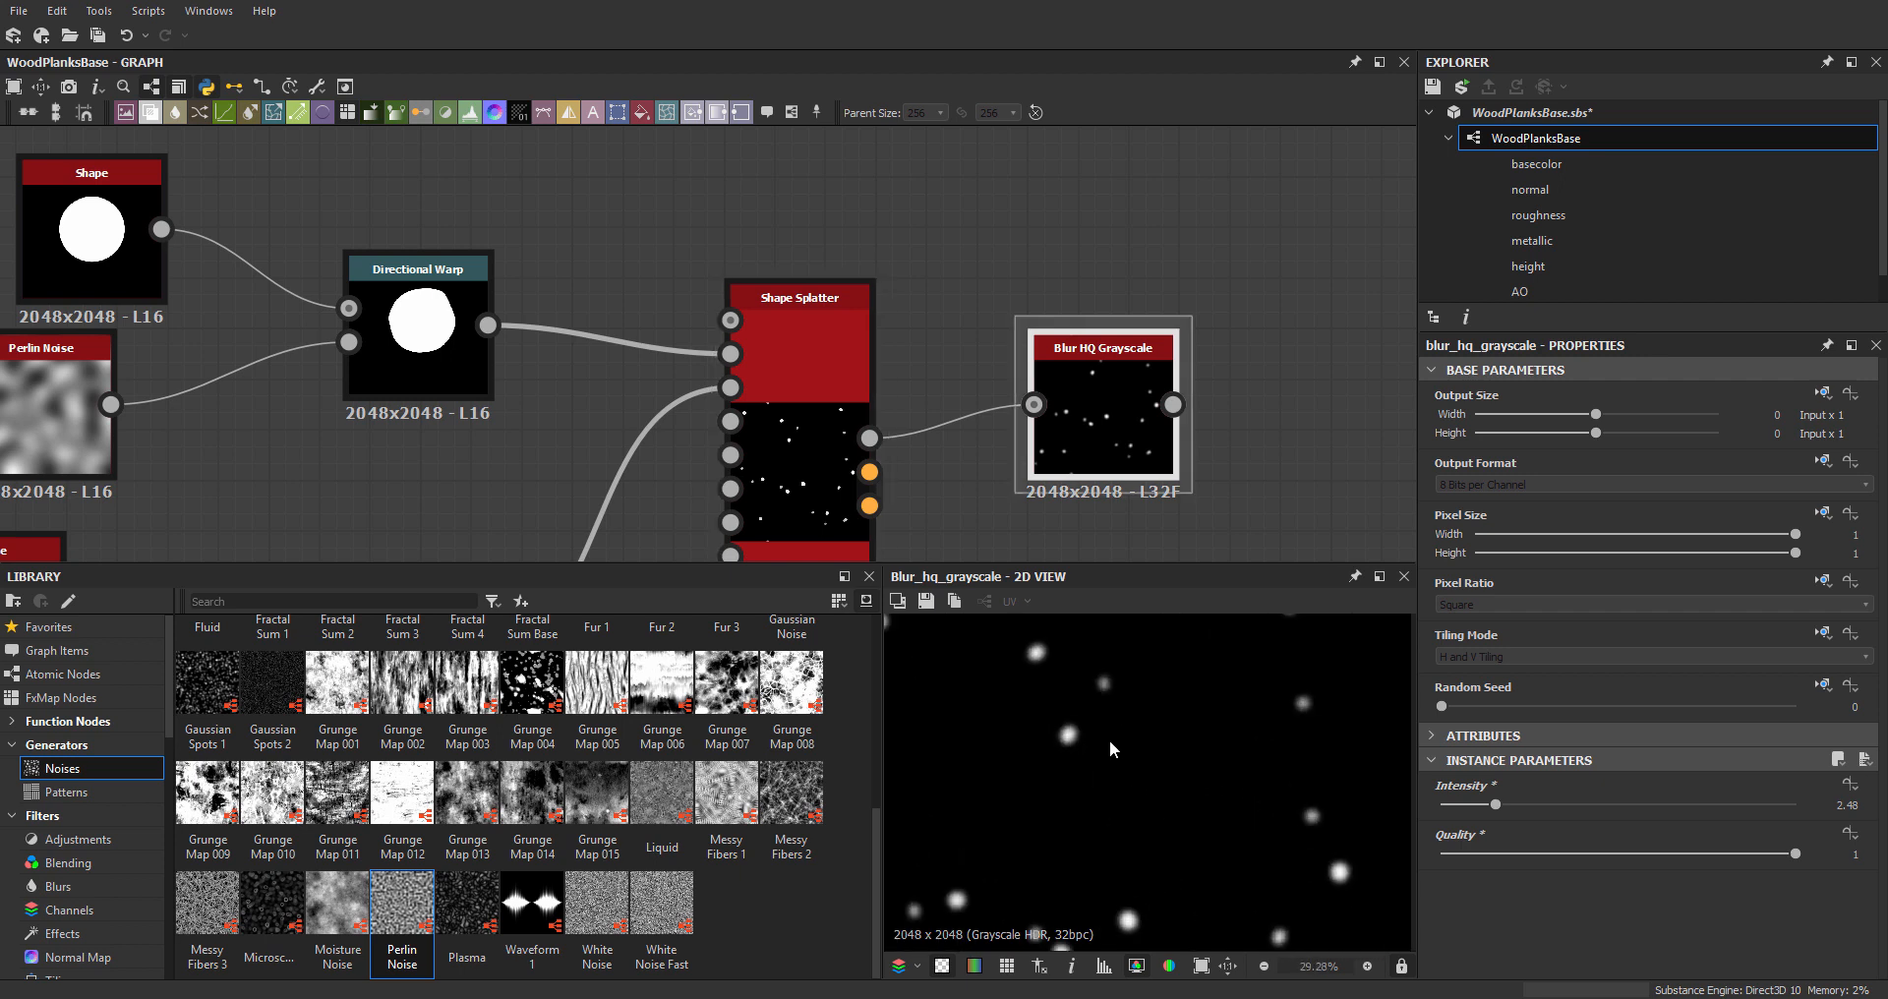
scroll(949, 219, "down", 3)
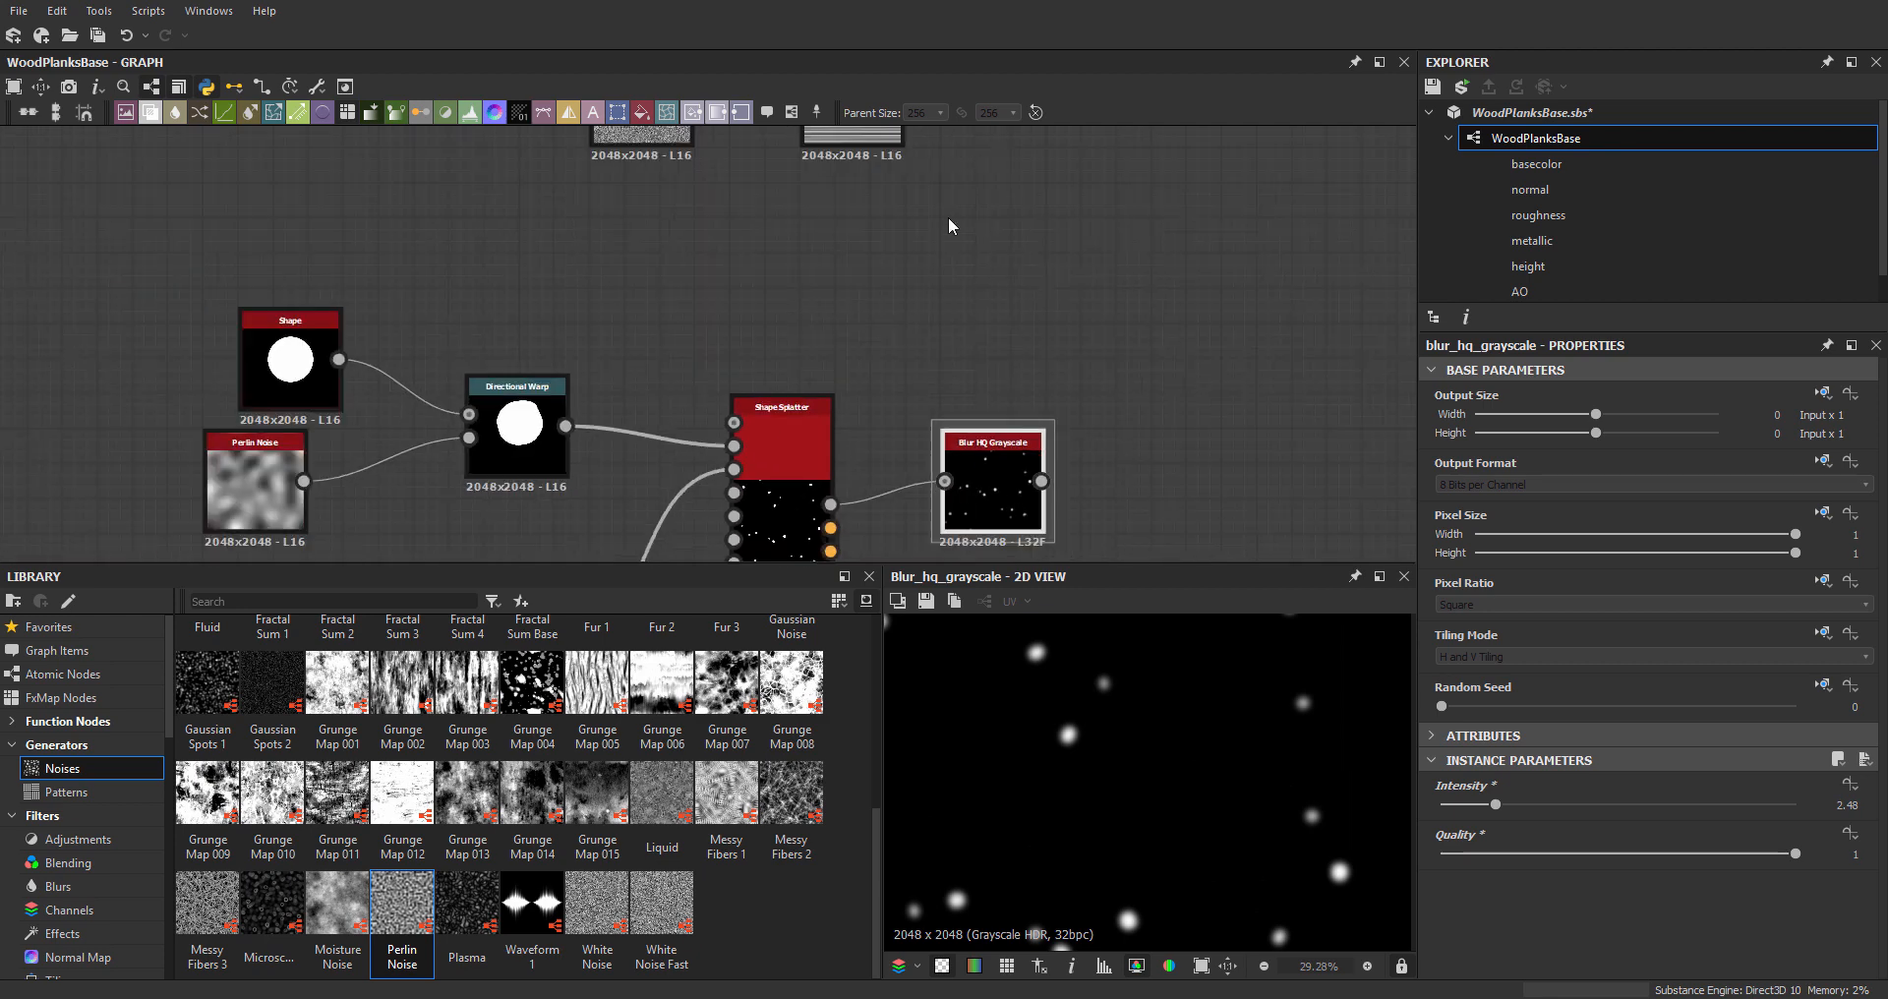
- Preview the Transformation 2D and the blur output, and move the Blur HQ Grayscale node closer to the Shape Splatter
double_click(862, 211)
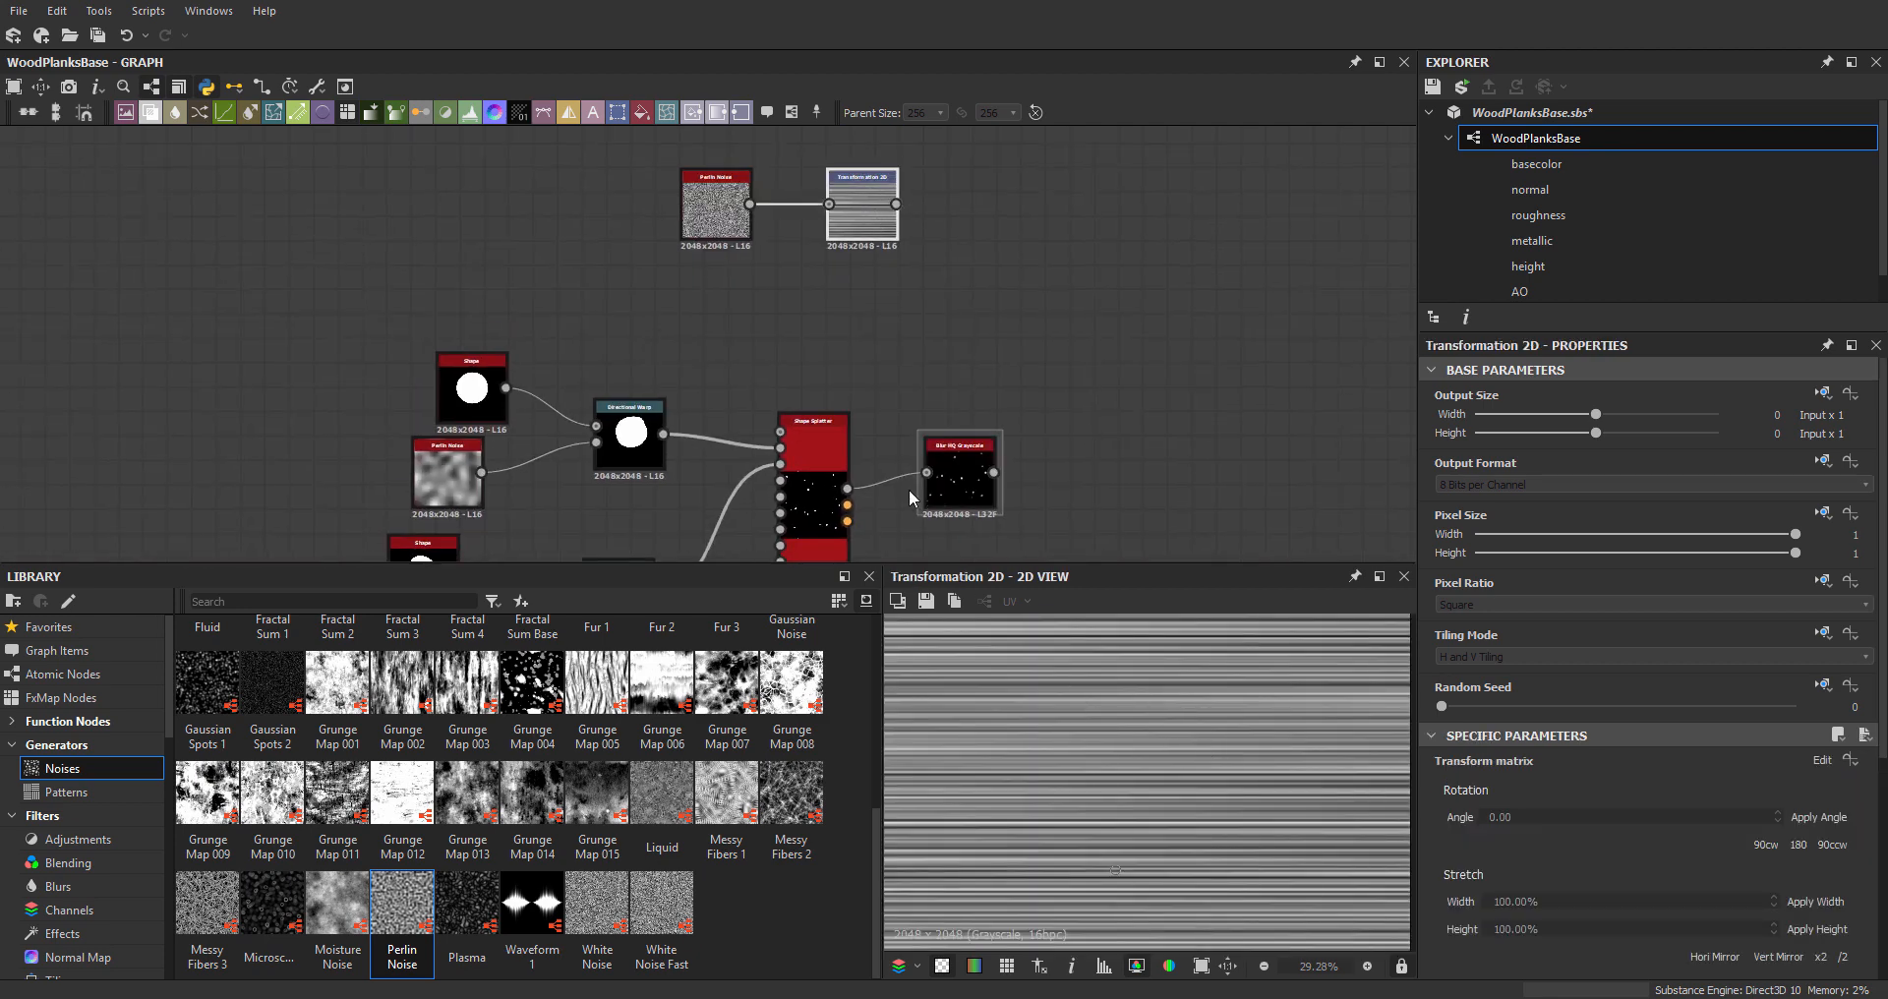
double_click(954, 482)
left_click_drag(954, 482, 928, 507)
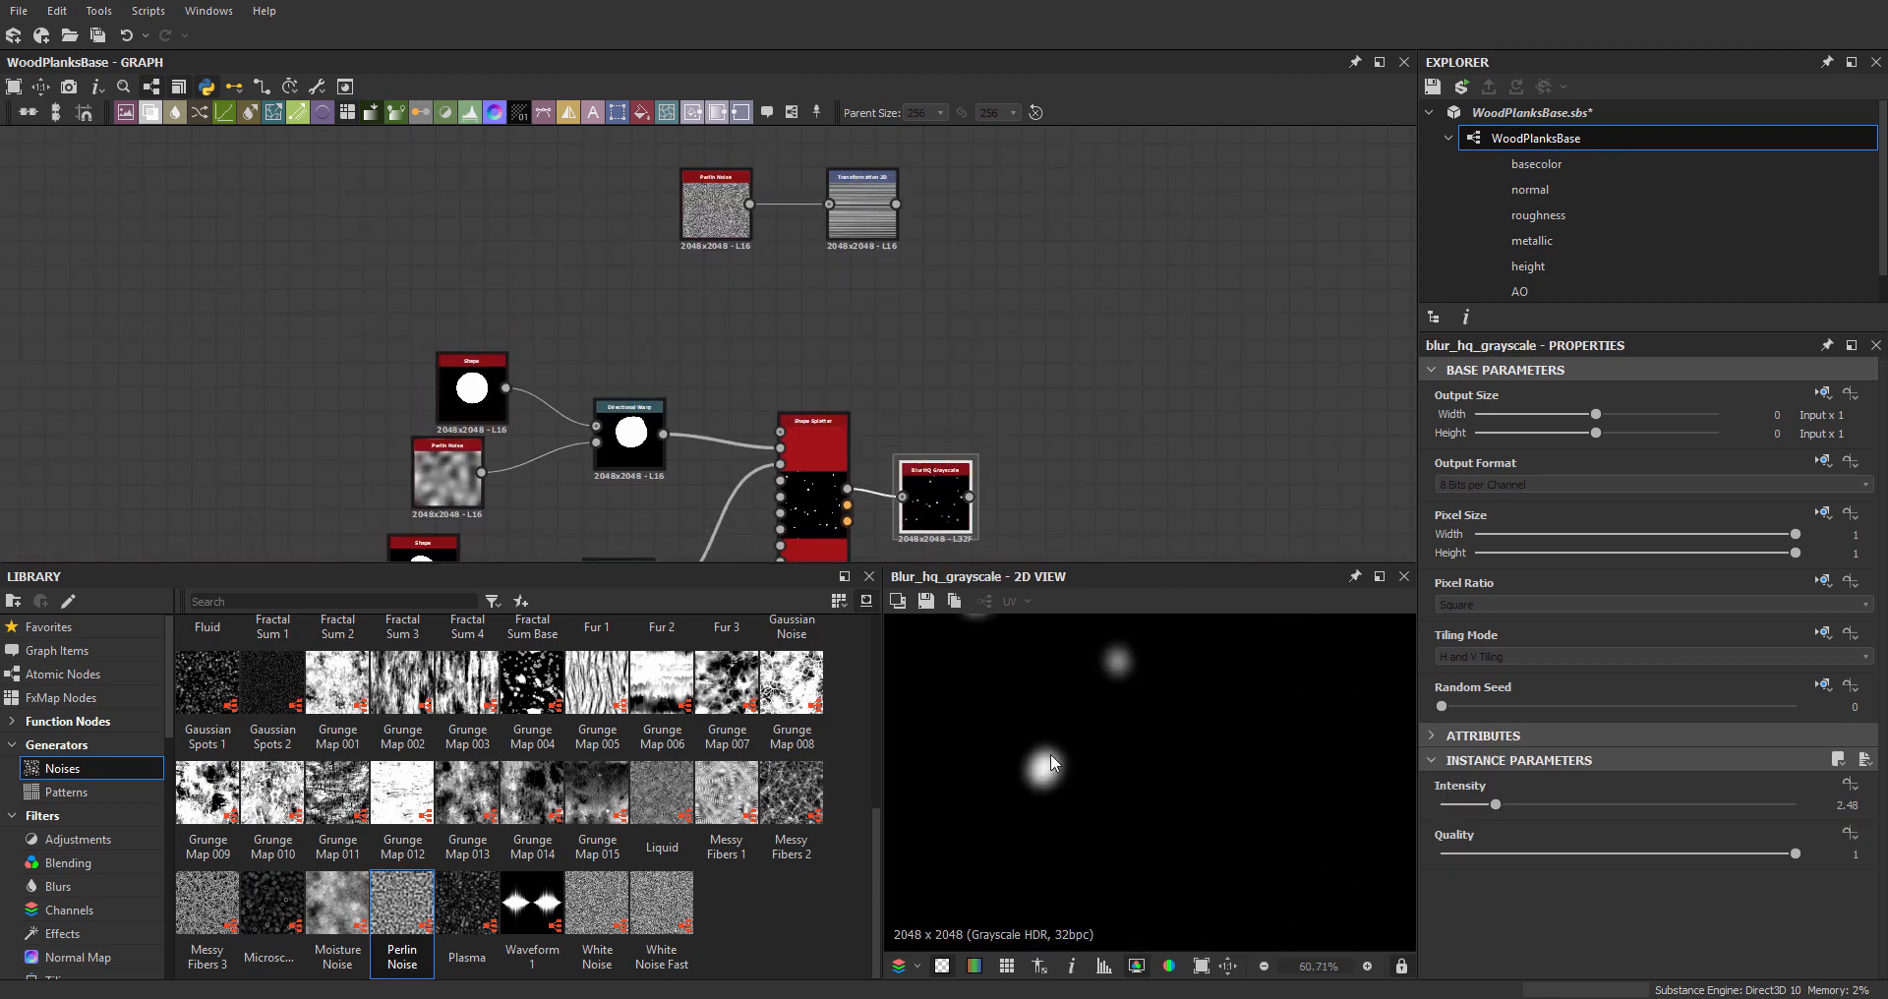
- Move the upper Perlin Noise and Transformation 2D nodes closer to the knot nodes and preview the stretched noise
middle_click_drag(868, 374, 788, 401)
left_click_drag(594, 170, 977, 299)
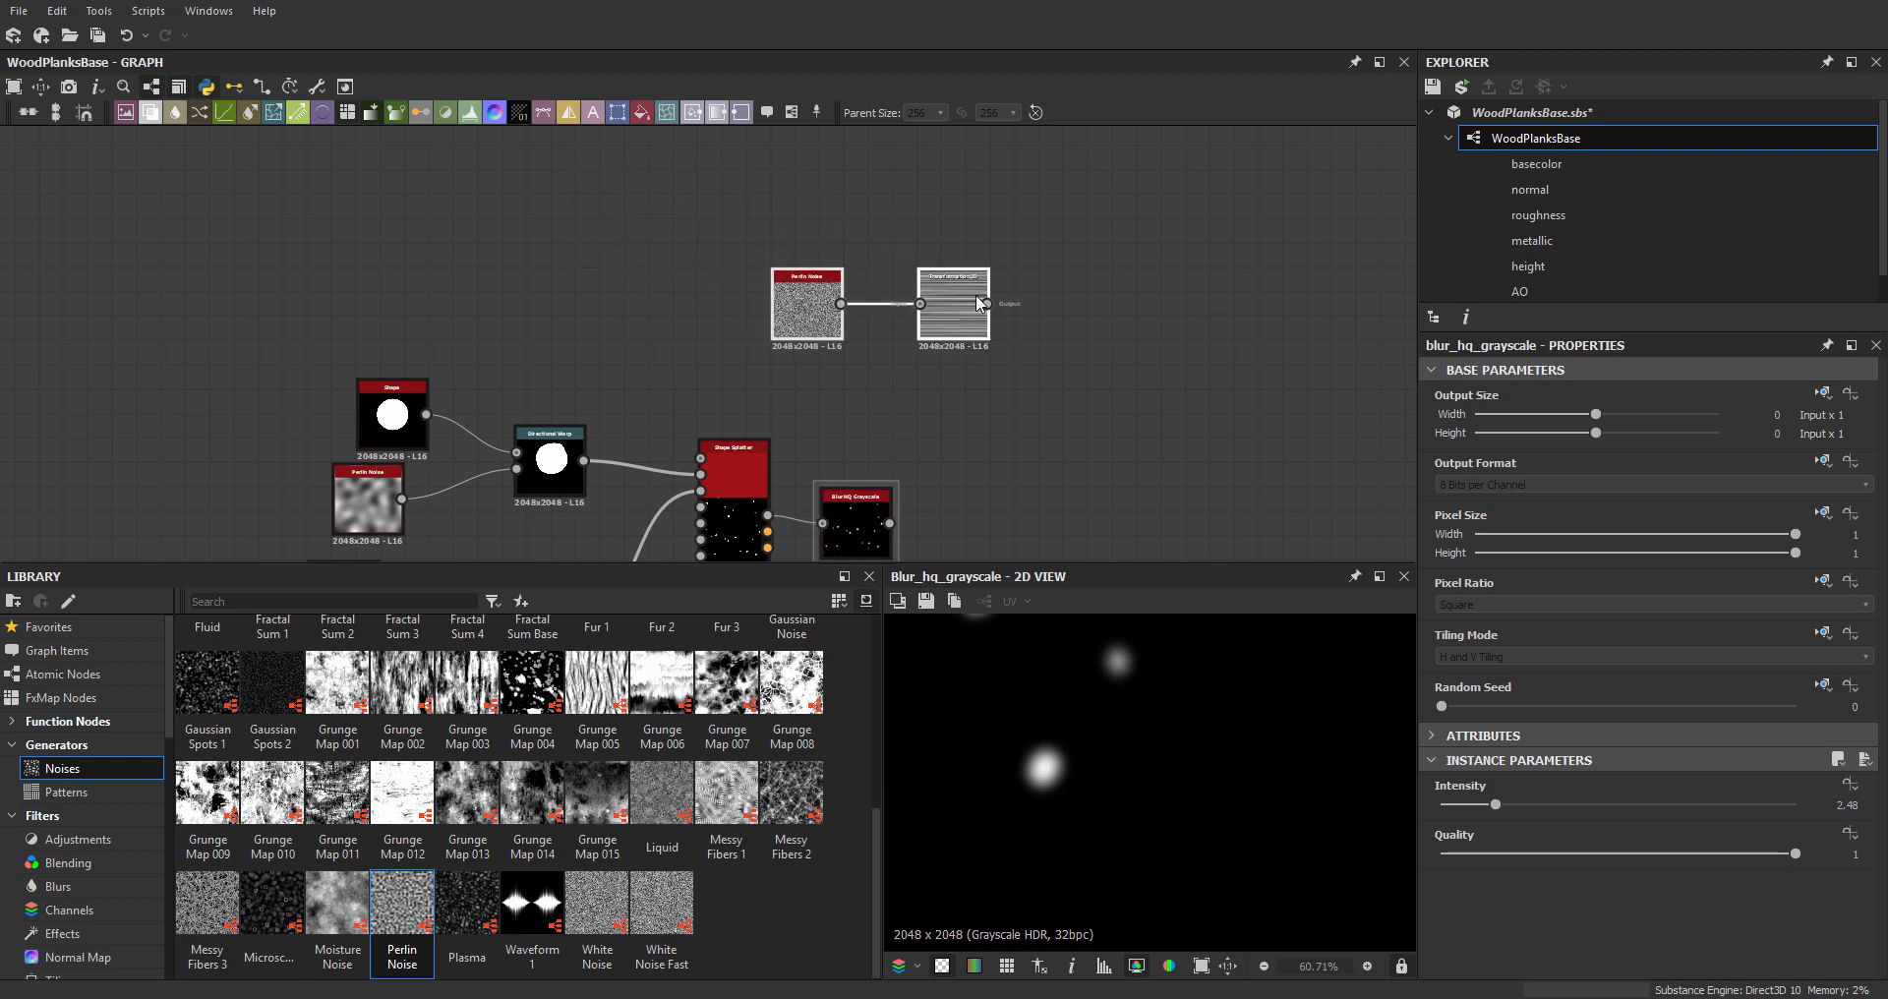
double_click(966, 313)
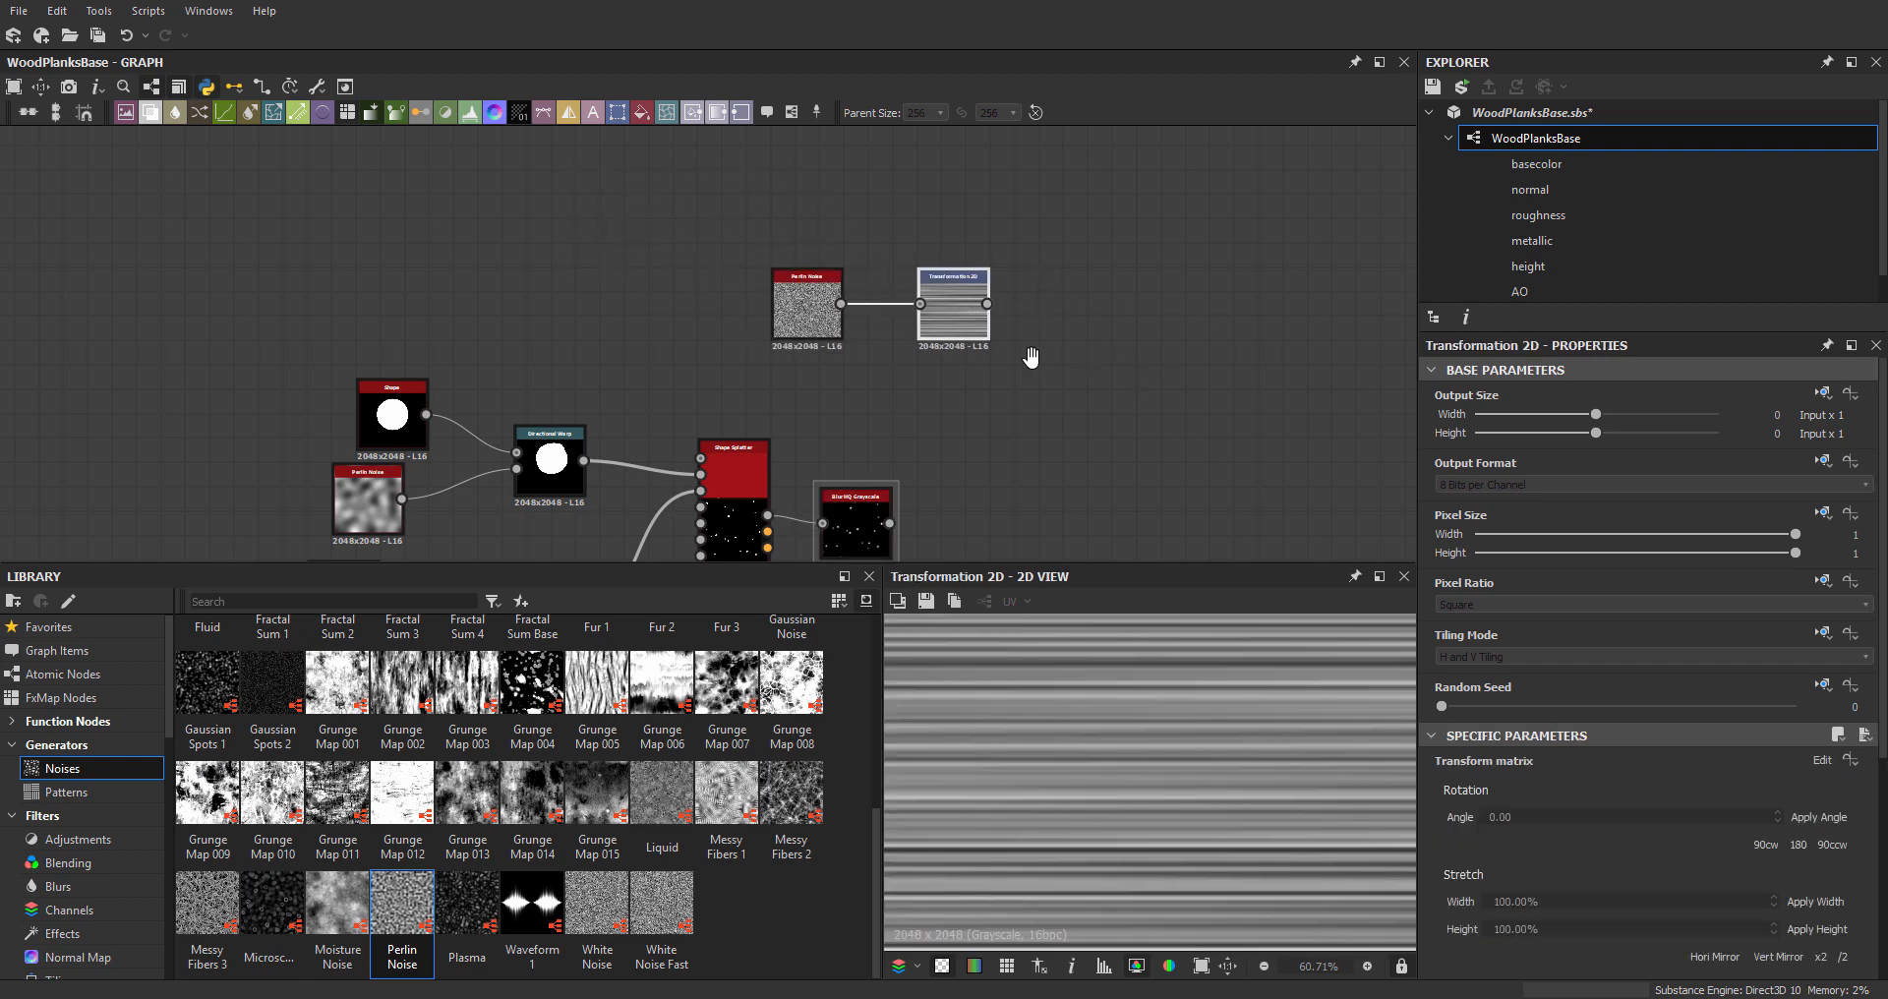
middle_click_drag(1030, 357, 954, 377)
left_click(1158, 335)
key("space")
type("blend")
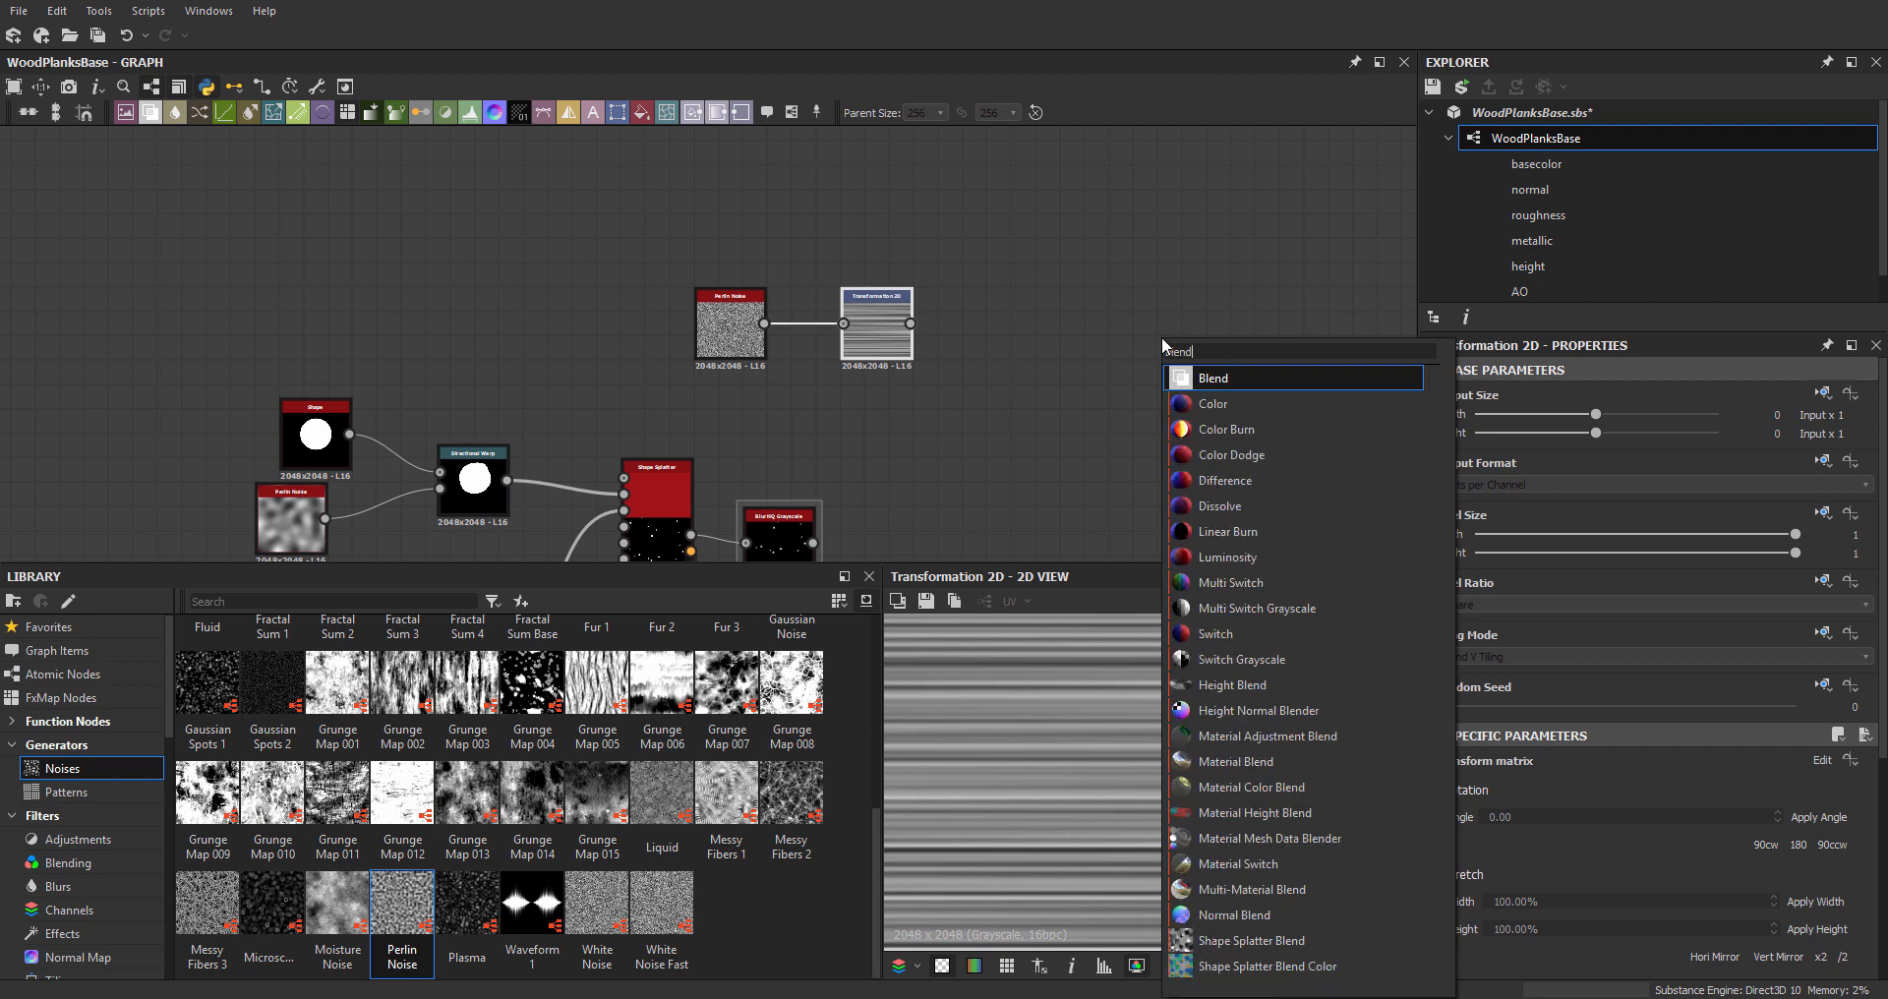
key("Return")
left_click_drag(993, 323, 1096, 320)
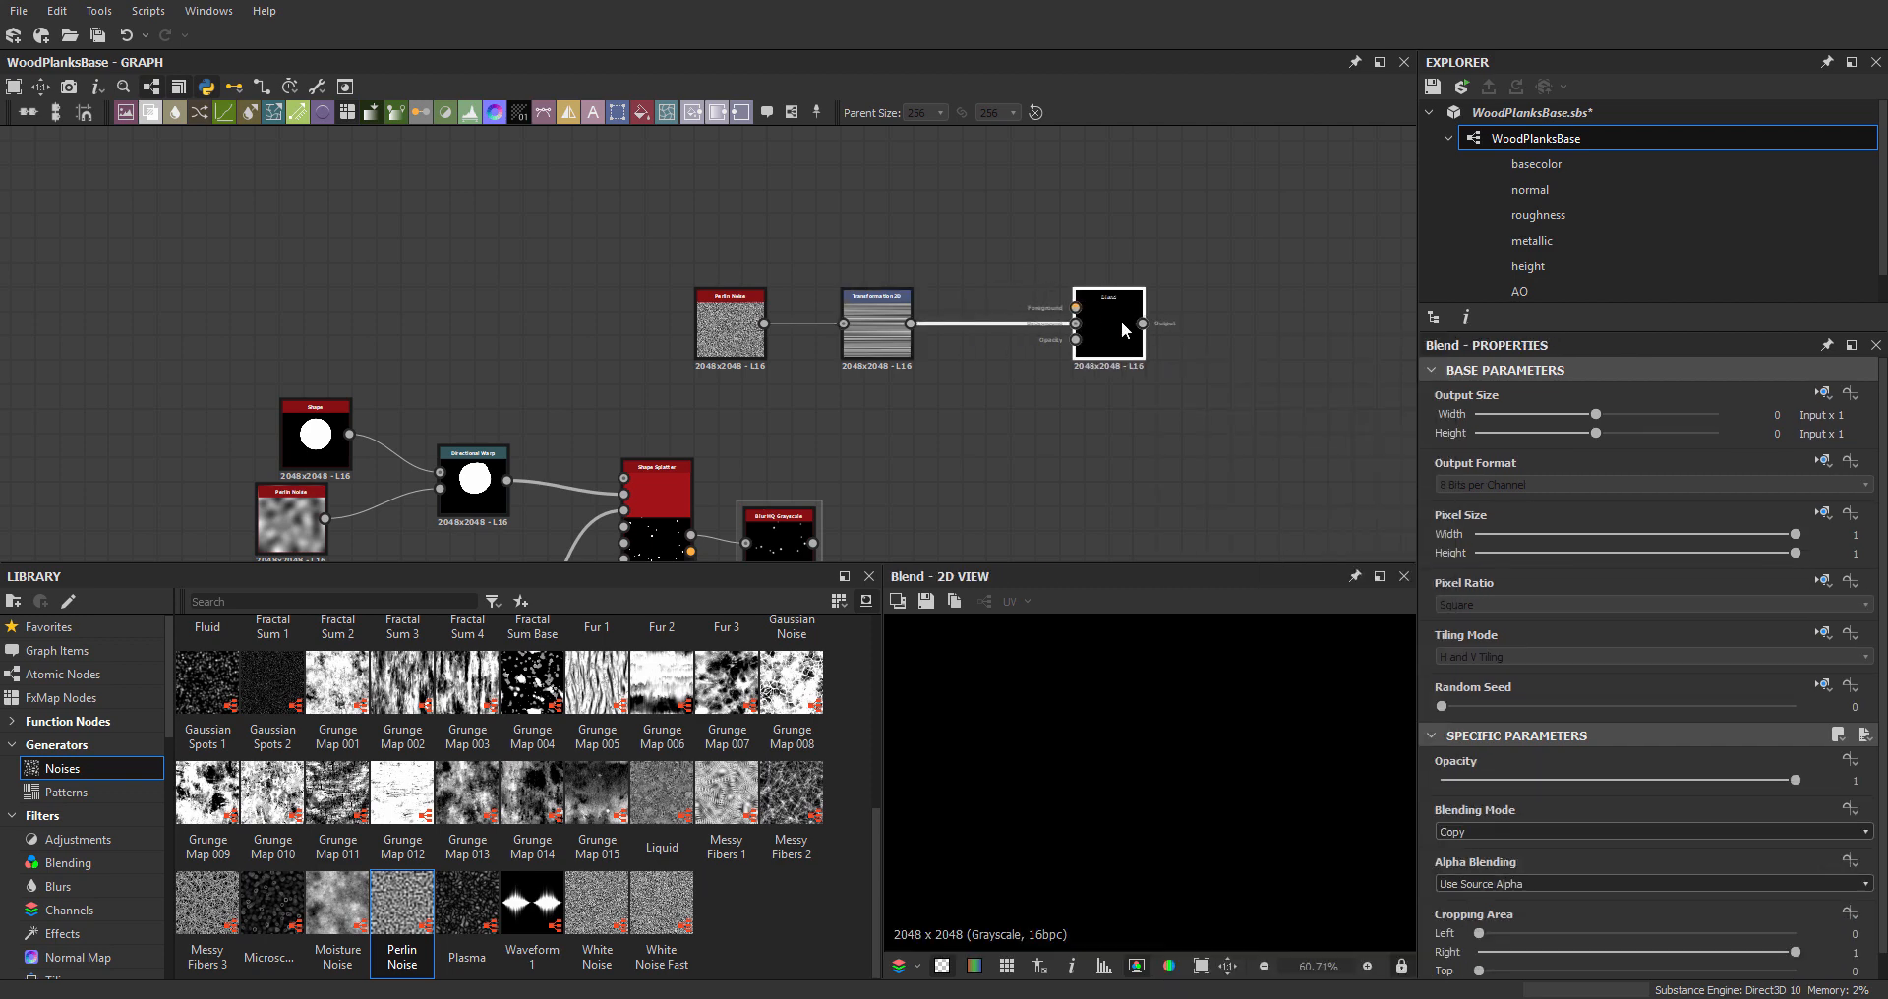
key("Delete")
- Add a Directional Warp after the stretched noise's Transformation 2D and feed its intensity input from the Blur HQ Grayscale
left_click(864, 332)
key("space")
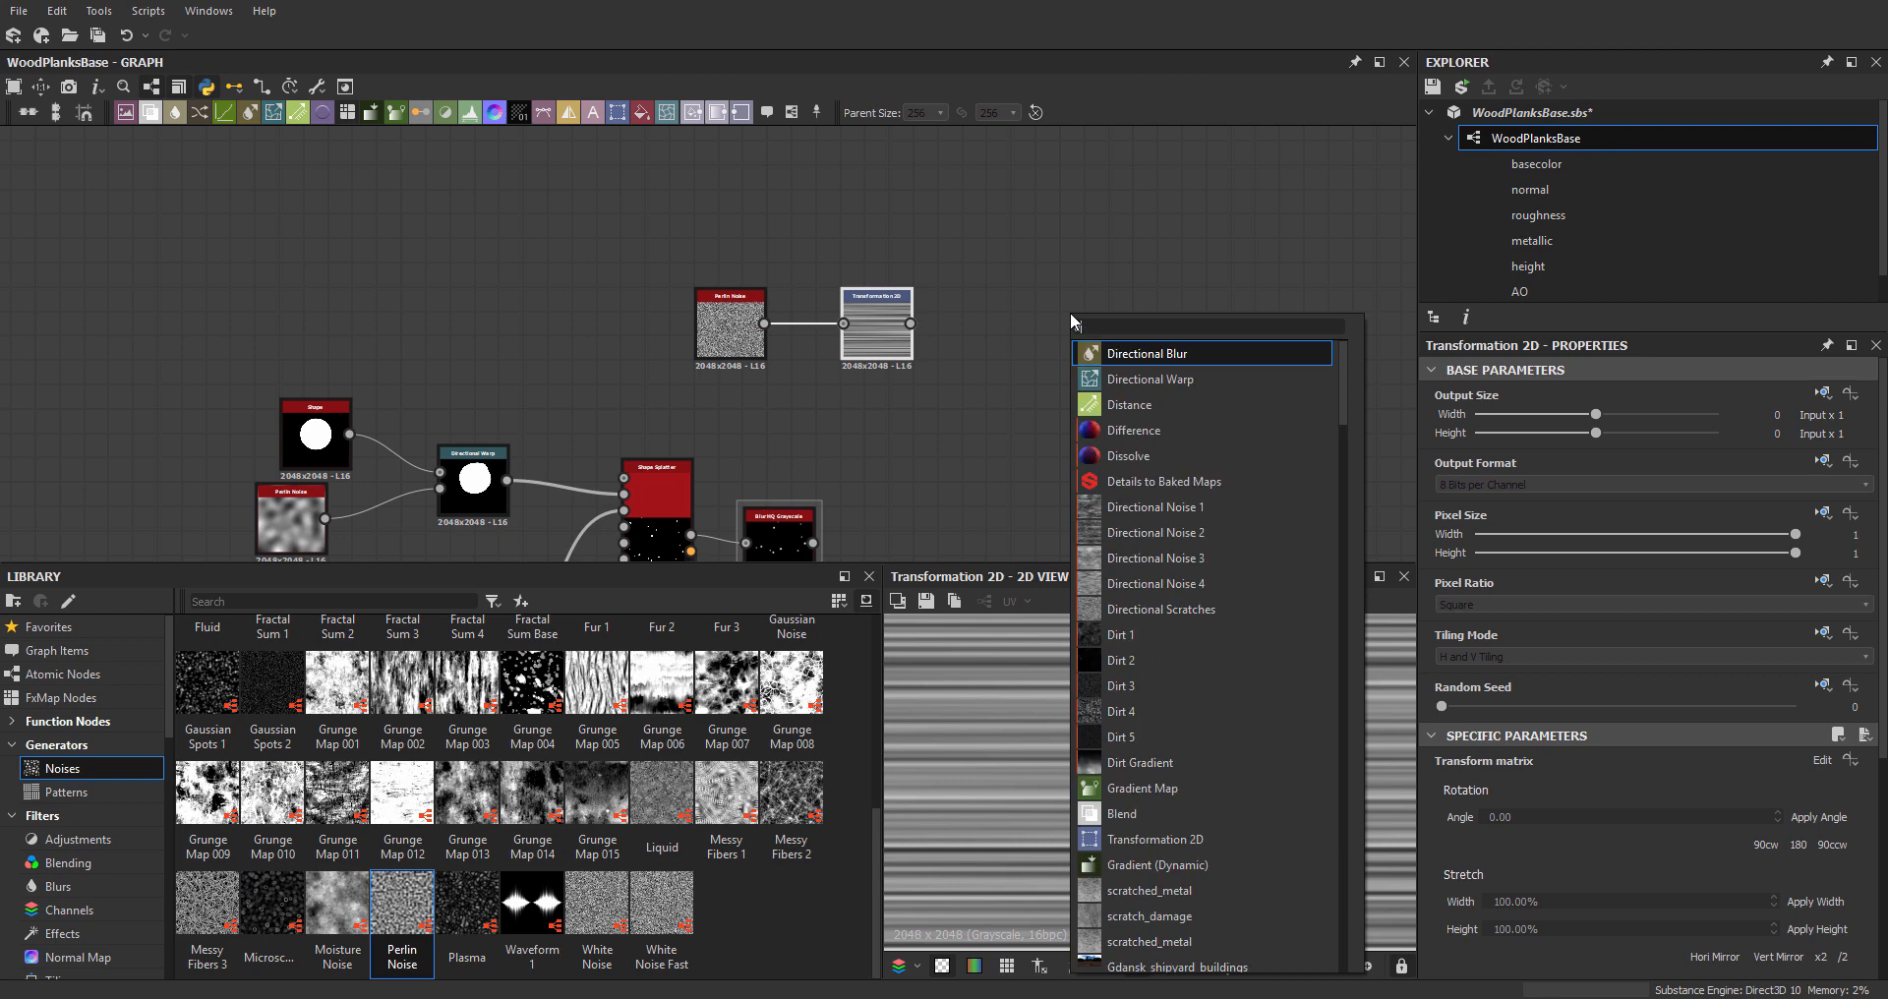
key("Down")
key("Return")
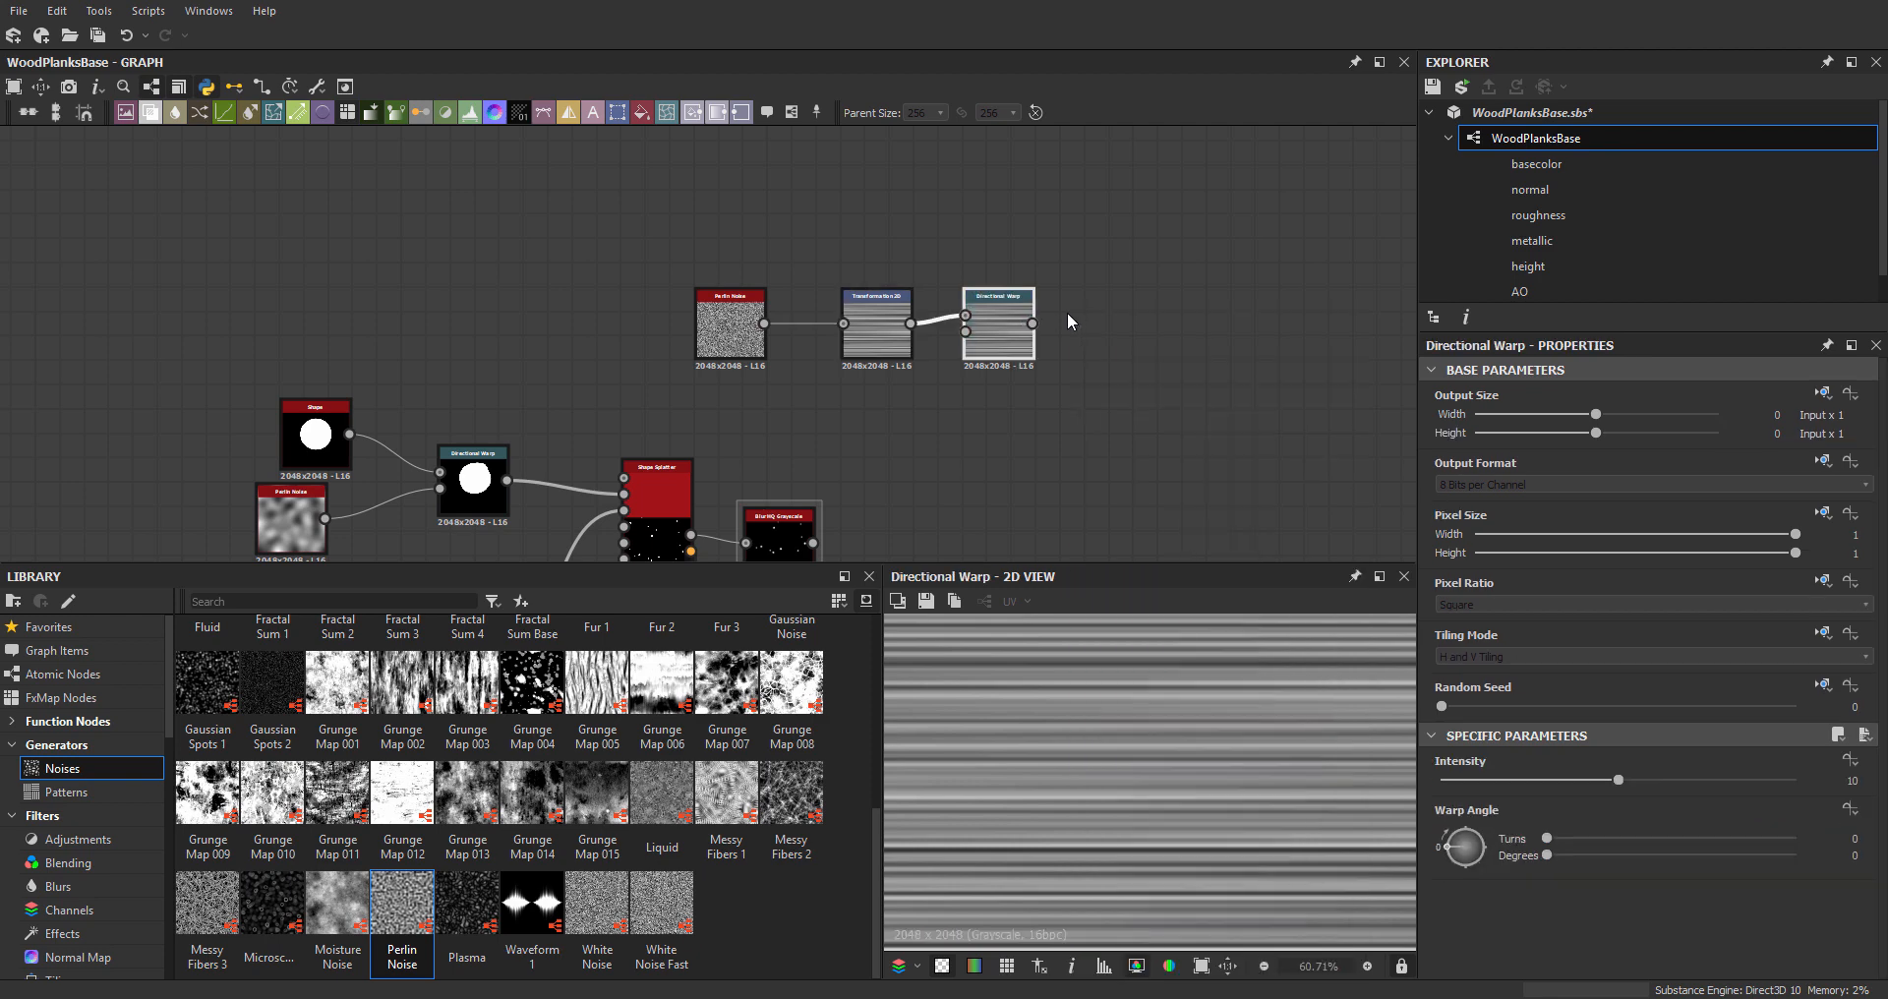
left_click_drag(1008, 327, 1033, 328)
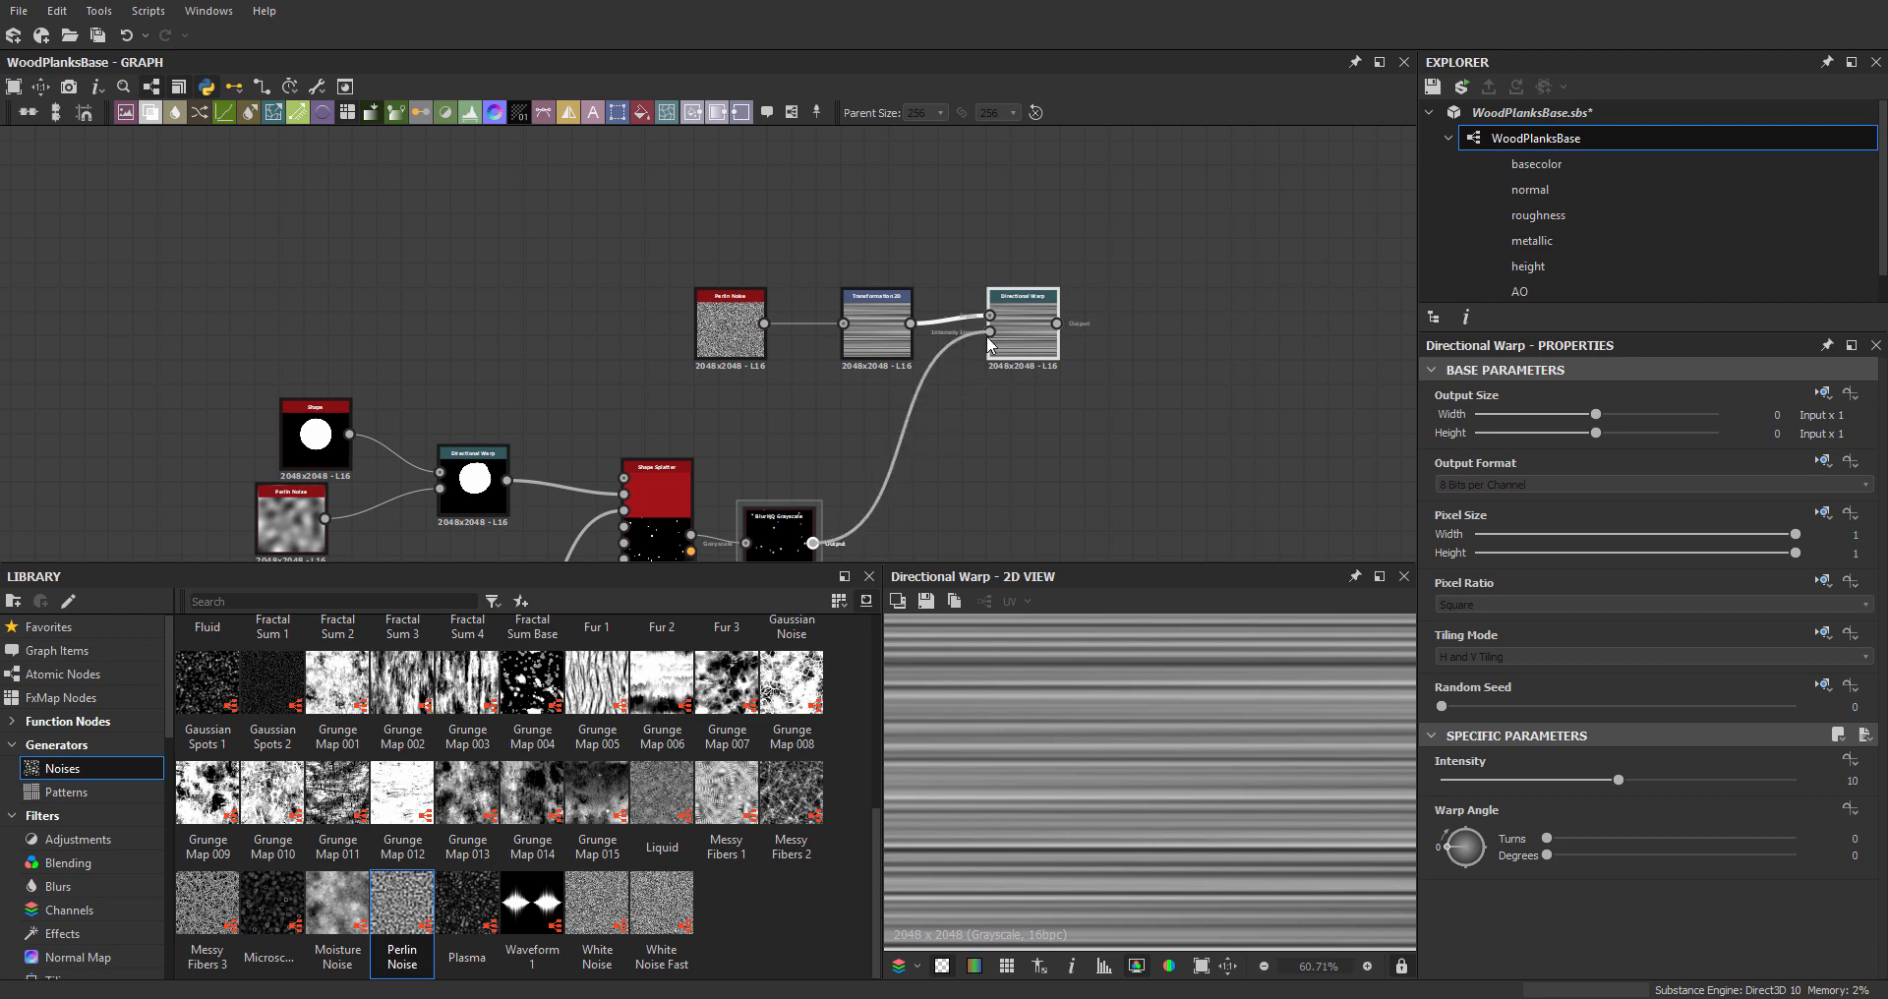
left_click_drag(991, 345, 1017, 330)
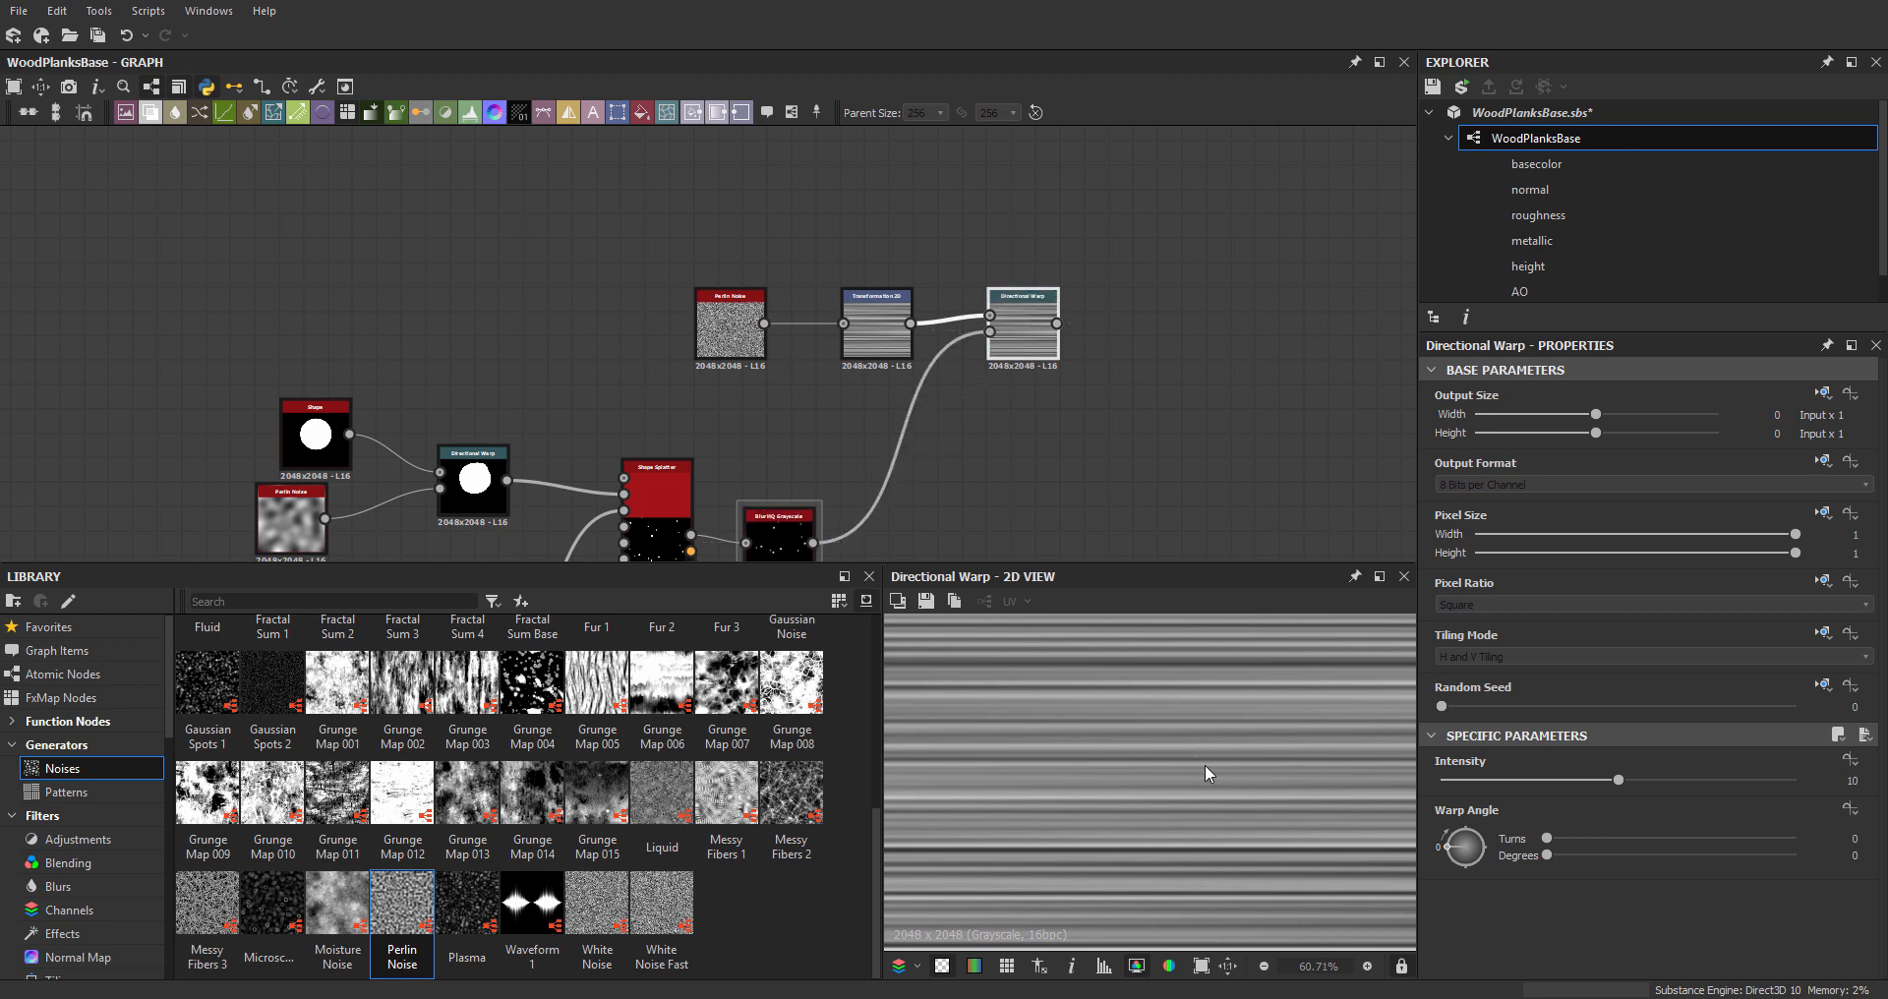
- Set the warp angle of the new Directional Warp to 90 degrees, with the whole grain texture in the preview
key("f")
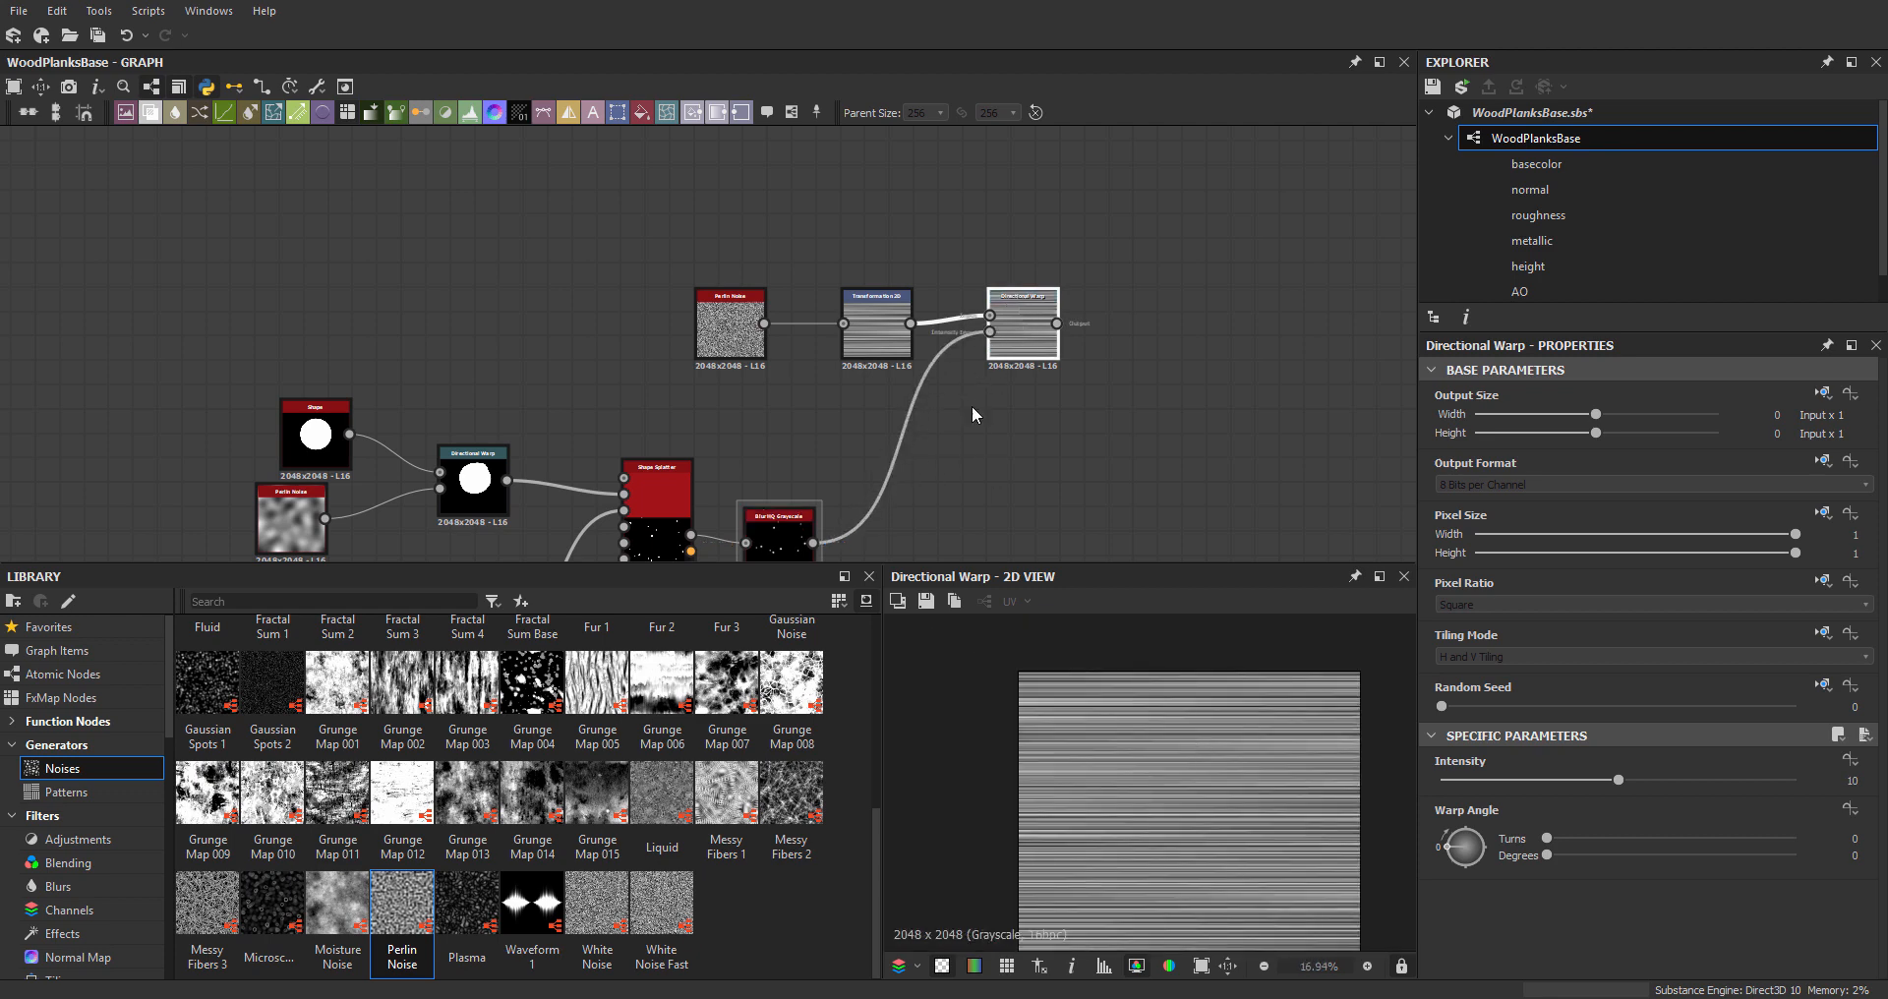
scroll(774, 513, "up", 2)
left_click(777, 518)
left_click(1129, 250)
scroll(1188, 757, "up", 2)
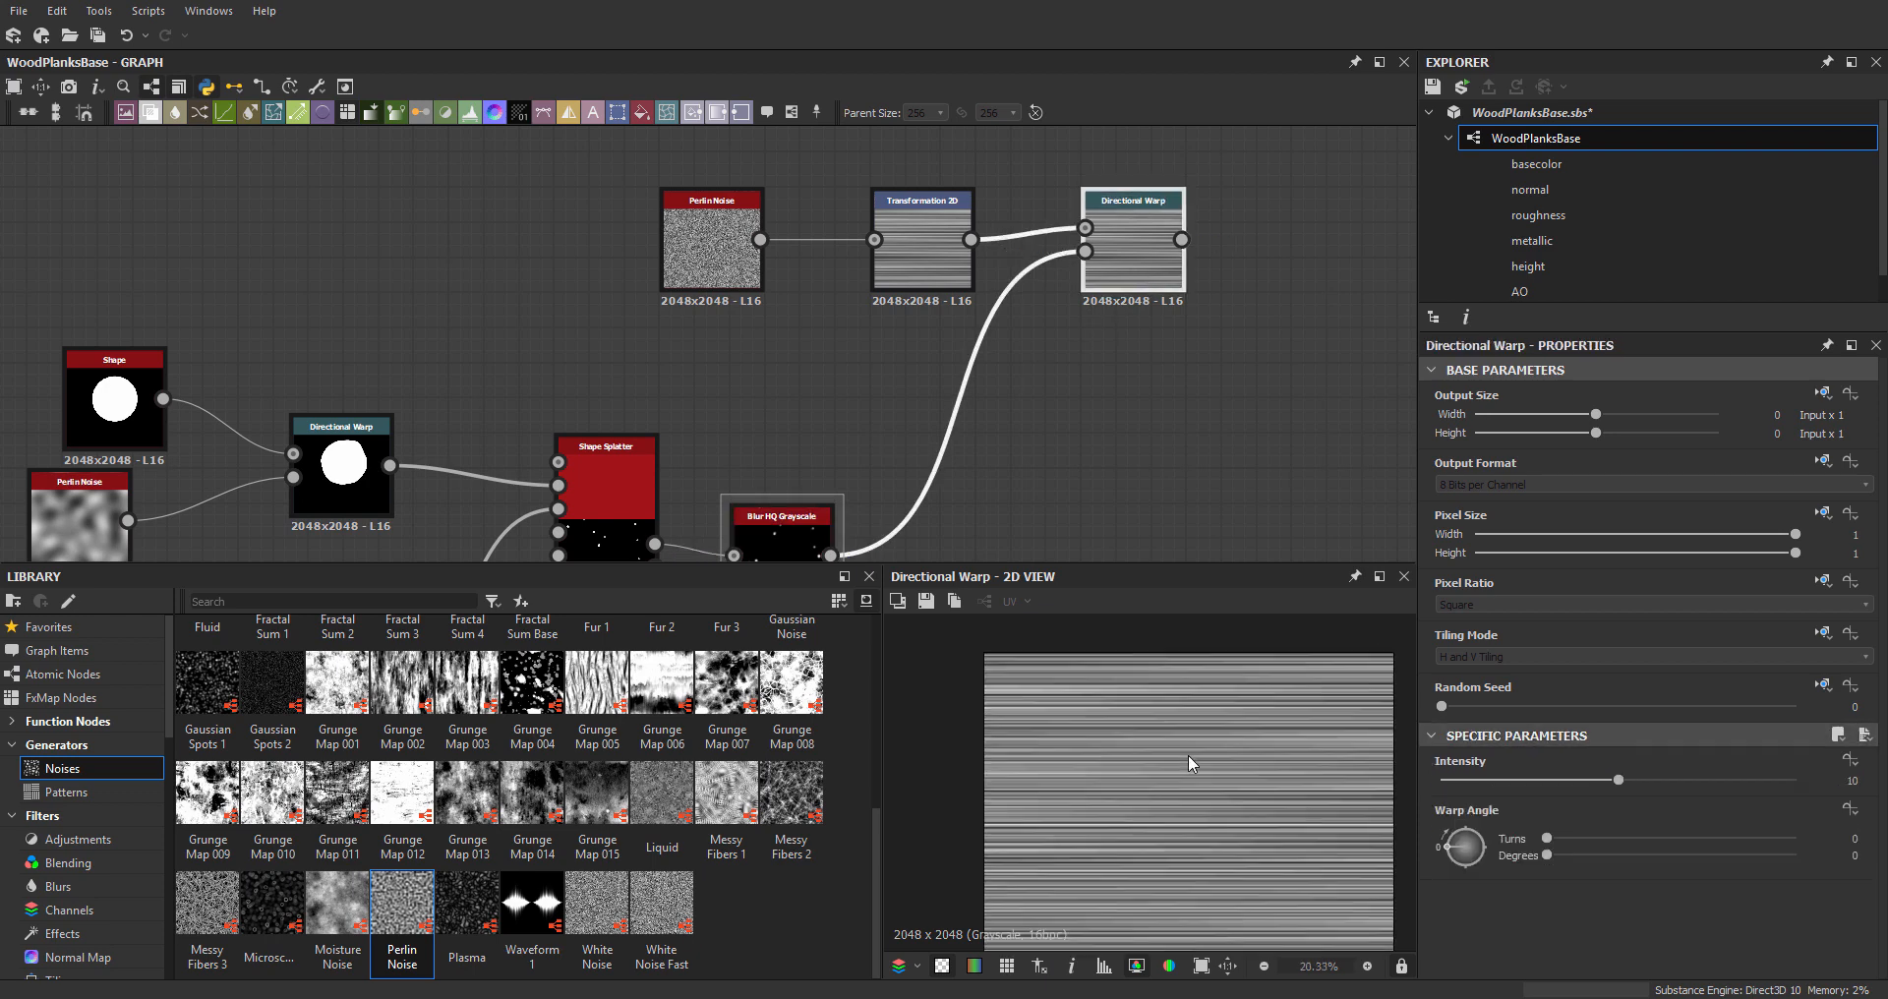
left_click_drag(1466, 846, 1468, 832)
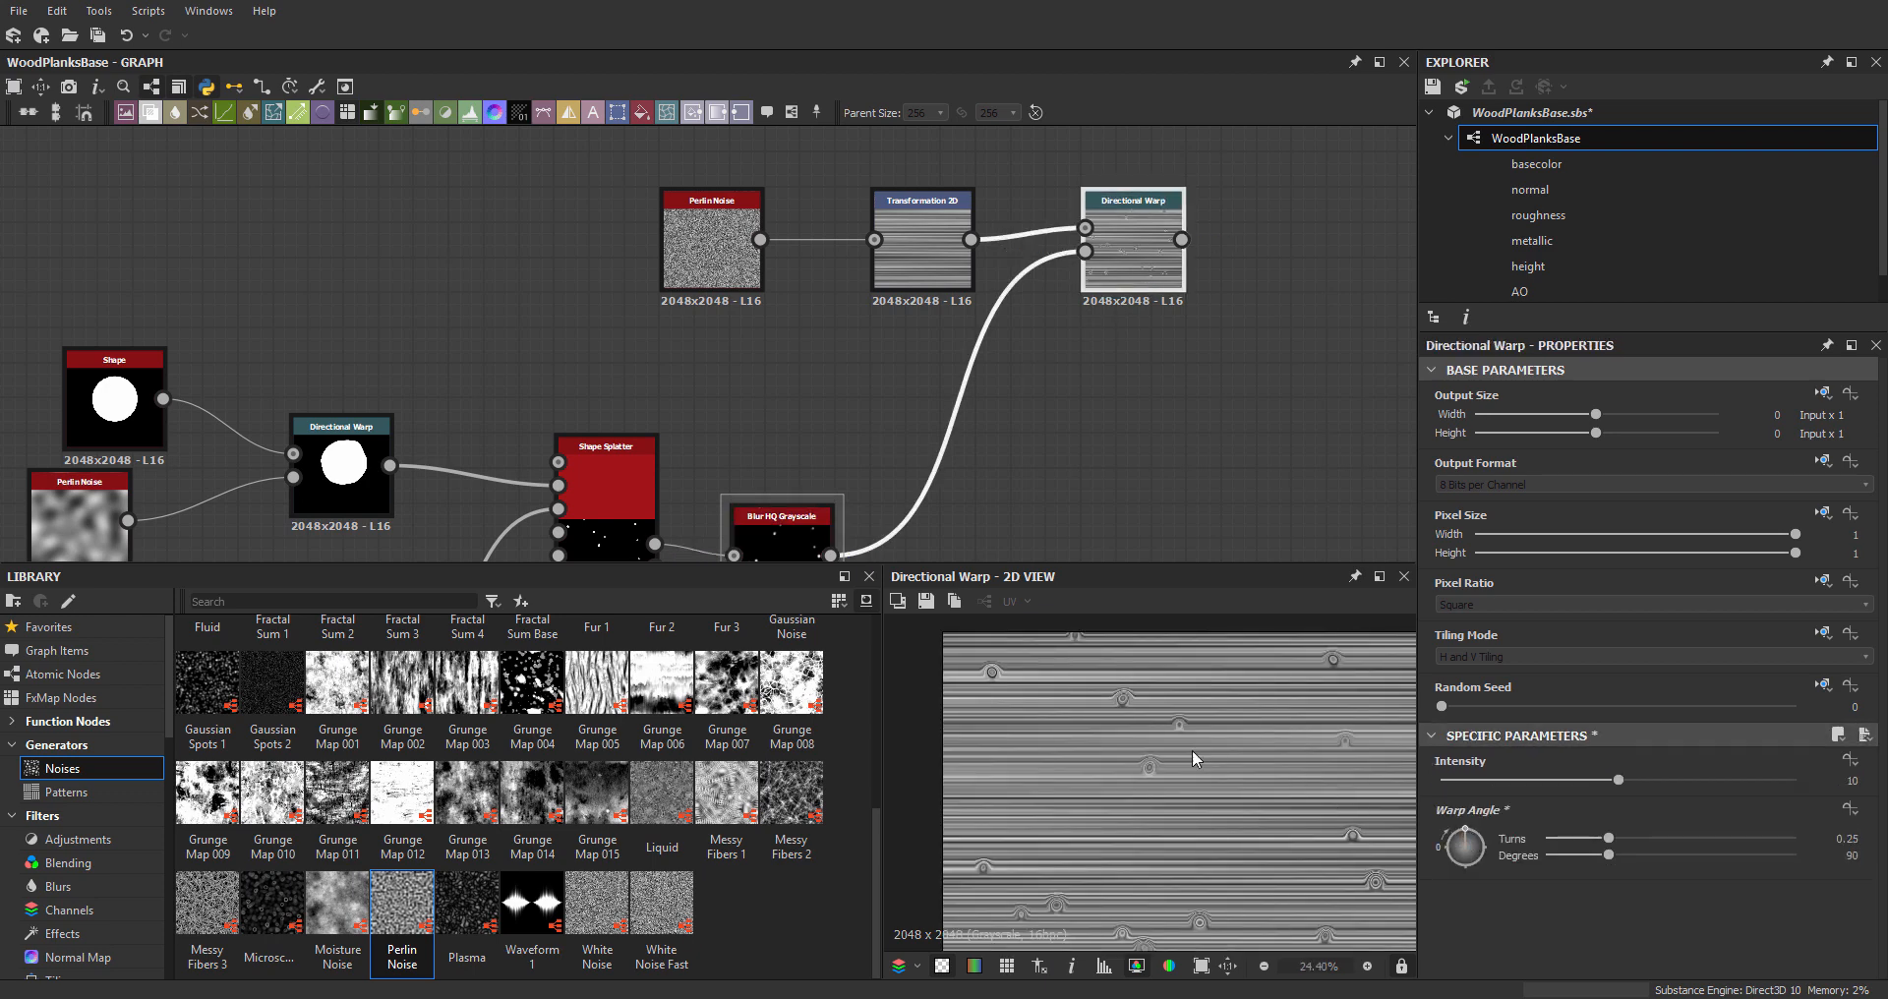
- Inspect the grain bending around the knots and set the Directional Warp's intensity to 6.65
scroll(1133, 752, "up", 5)
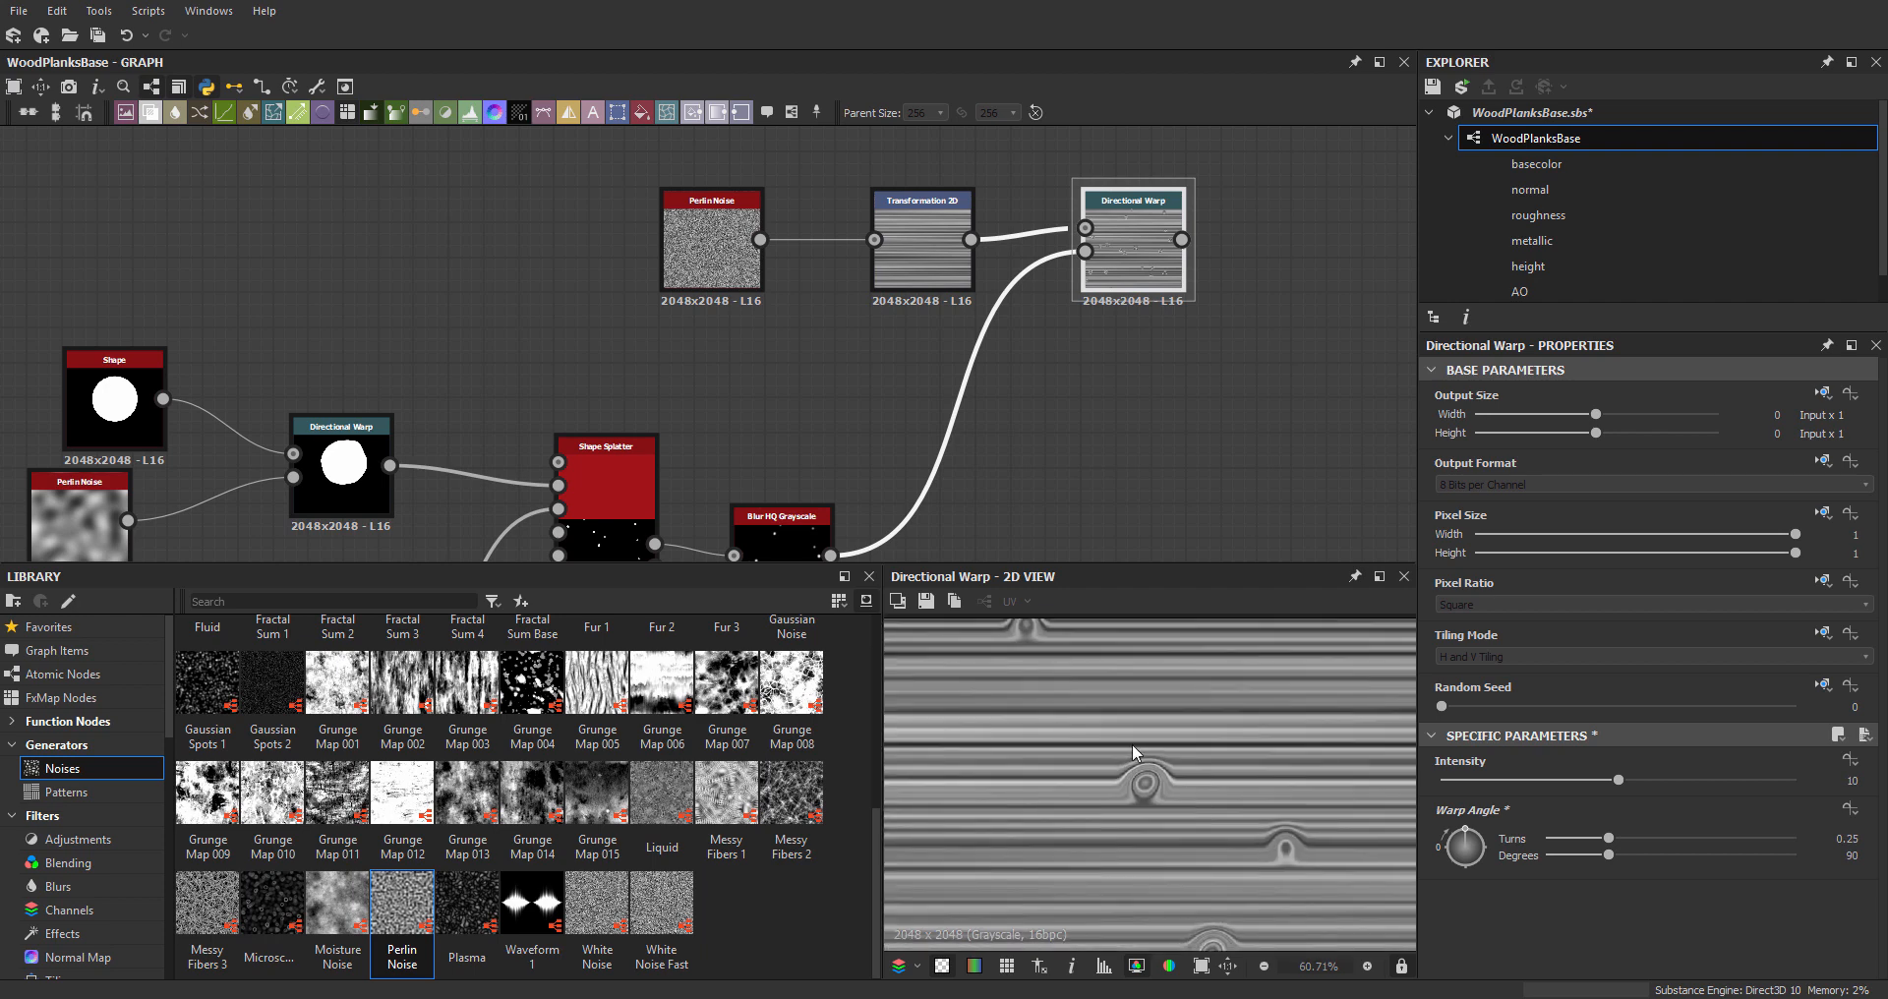
middle_click_drag(1133, 752, 1180, 799)
scroll(1192, 816, "down", 2)
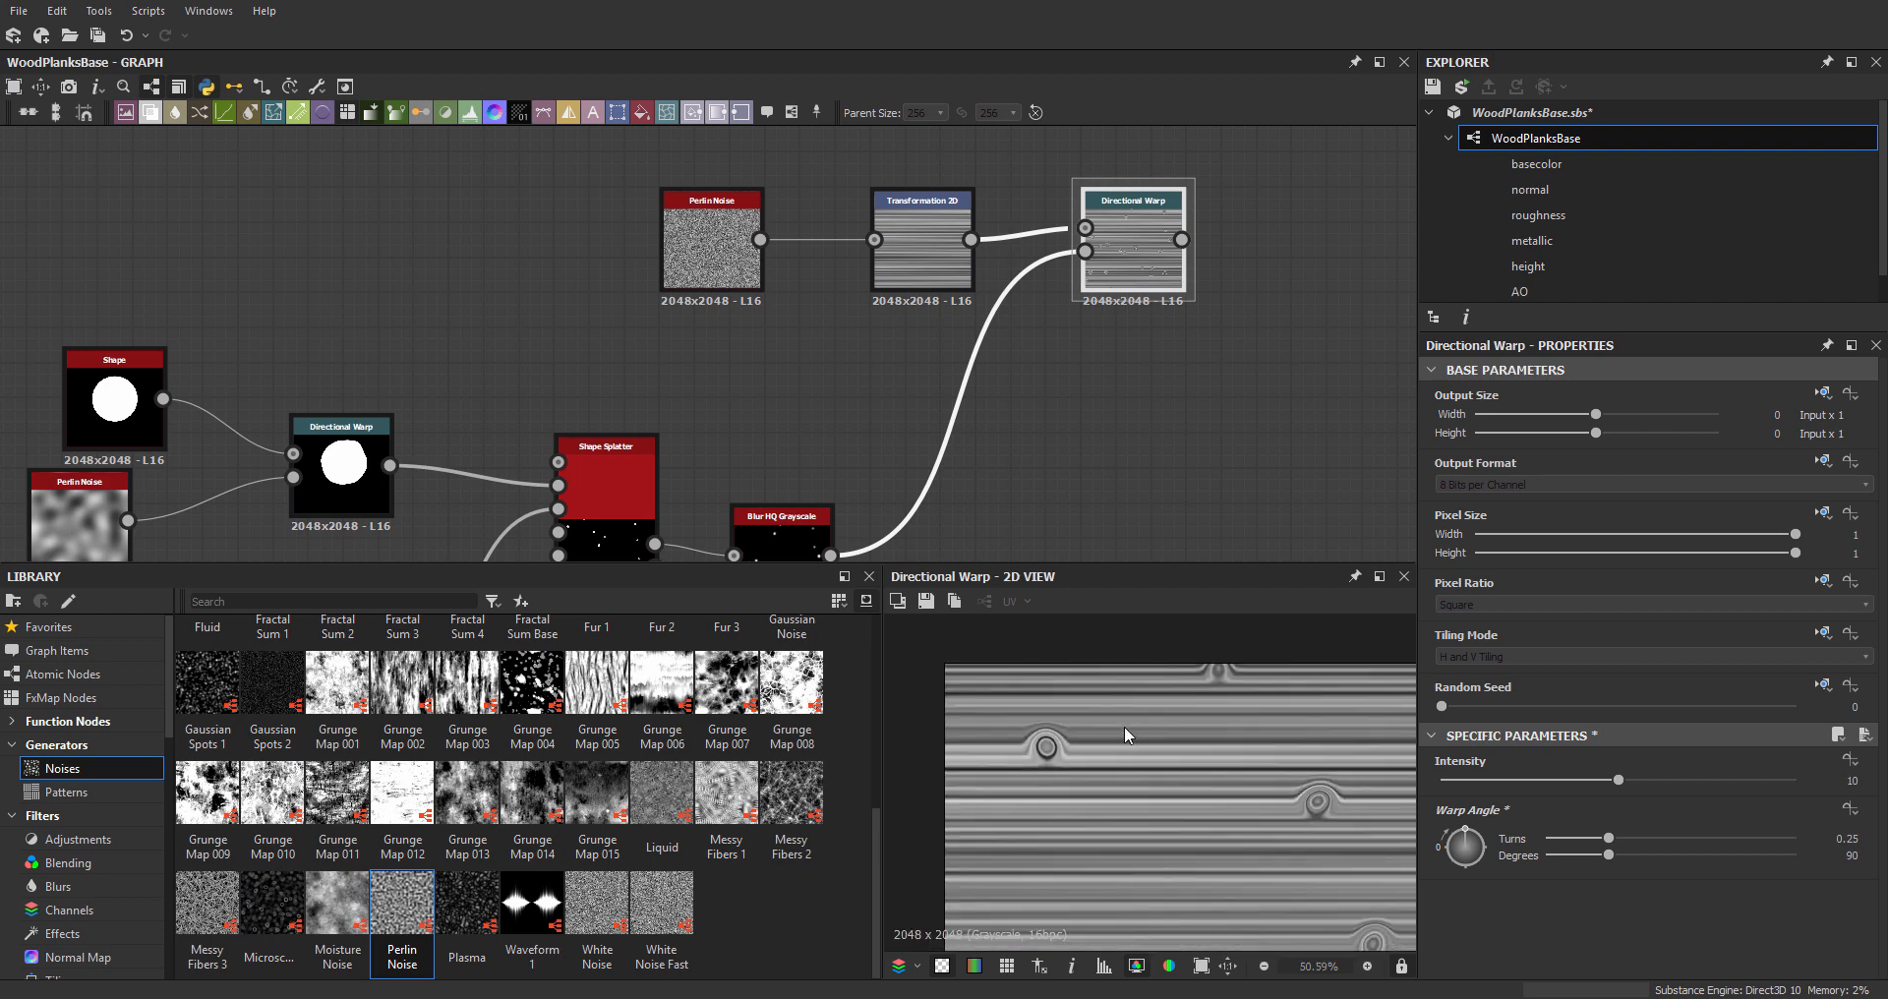
middle_click_drag(1197, 660, 1229, 696)
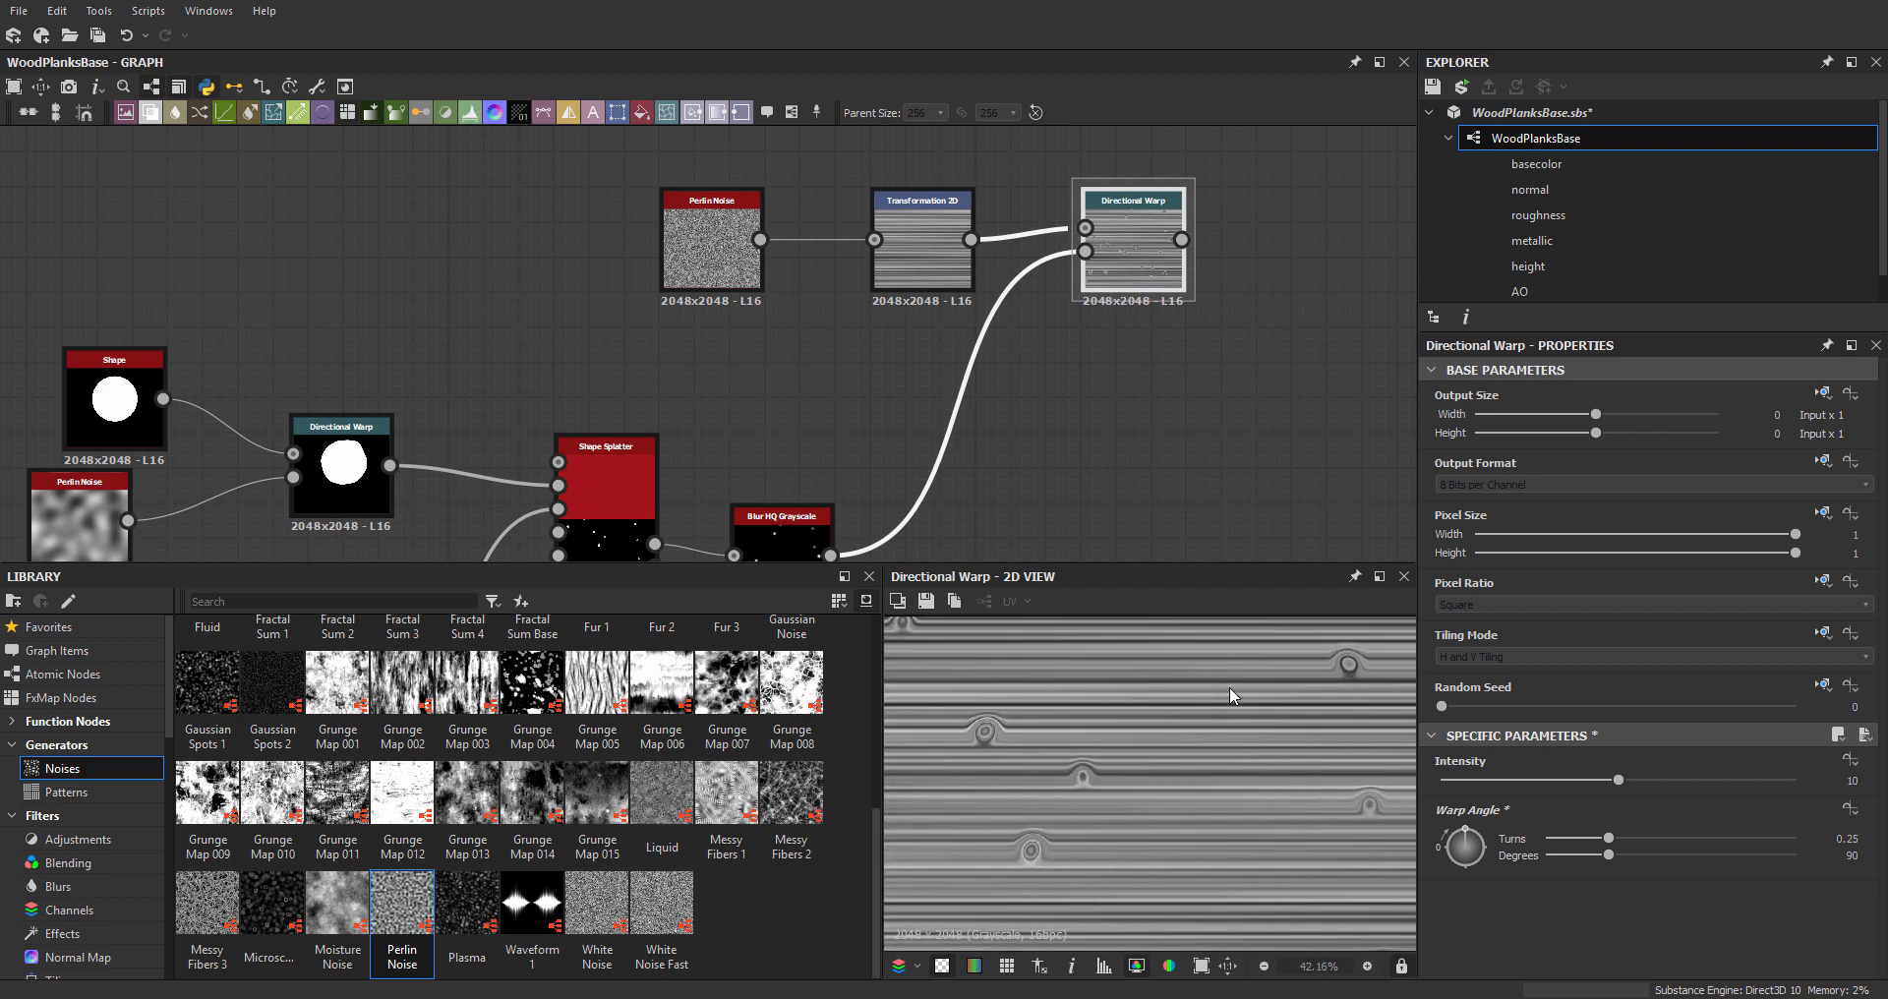
left_click_drag(1619, 779, 1546, 816)
- Set the Blur HQ Grayscale's intensity to 6.56 and preview the softened knots
middle_click_drag(908, 435, 920, 339)
left_click(818, 444)
left_click_drag(1511, 800, 1587, 798)
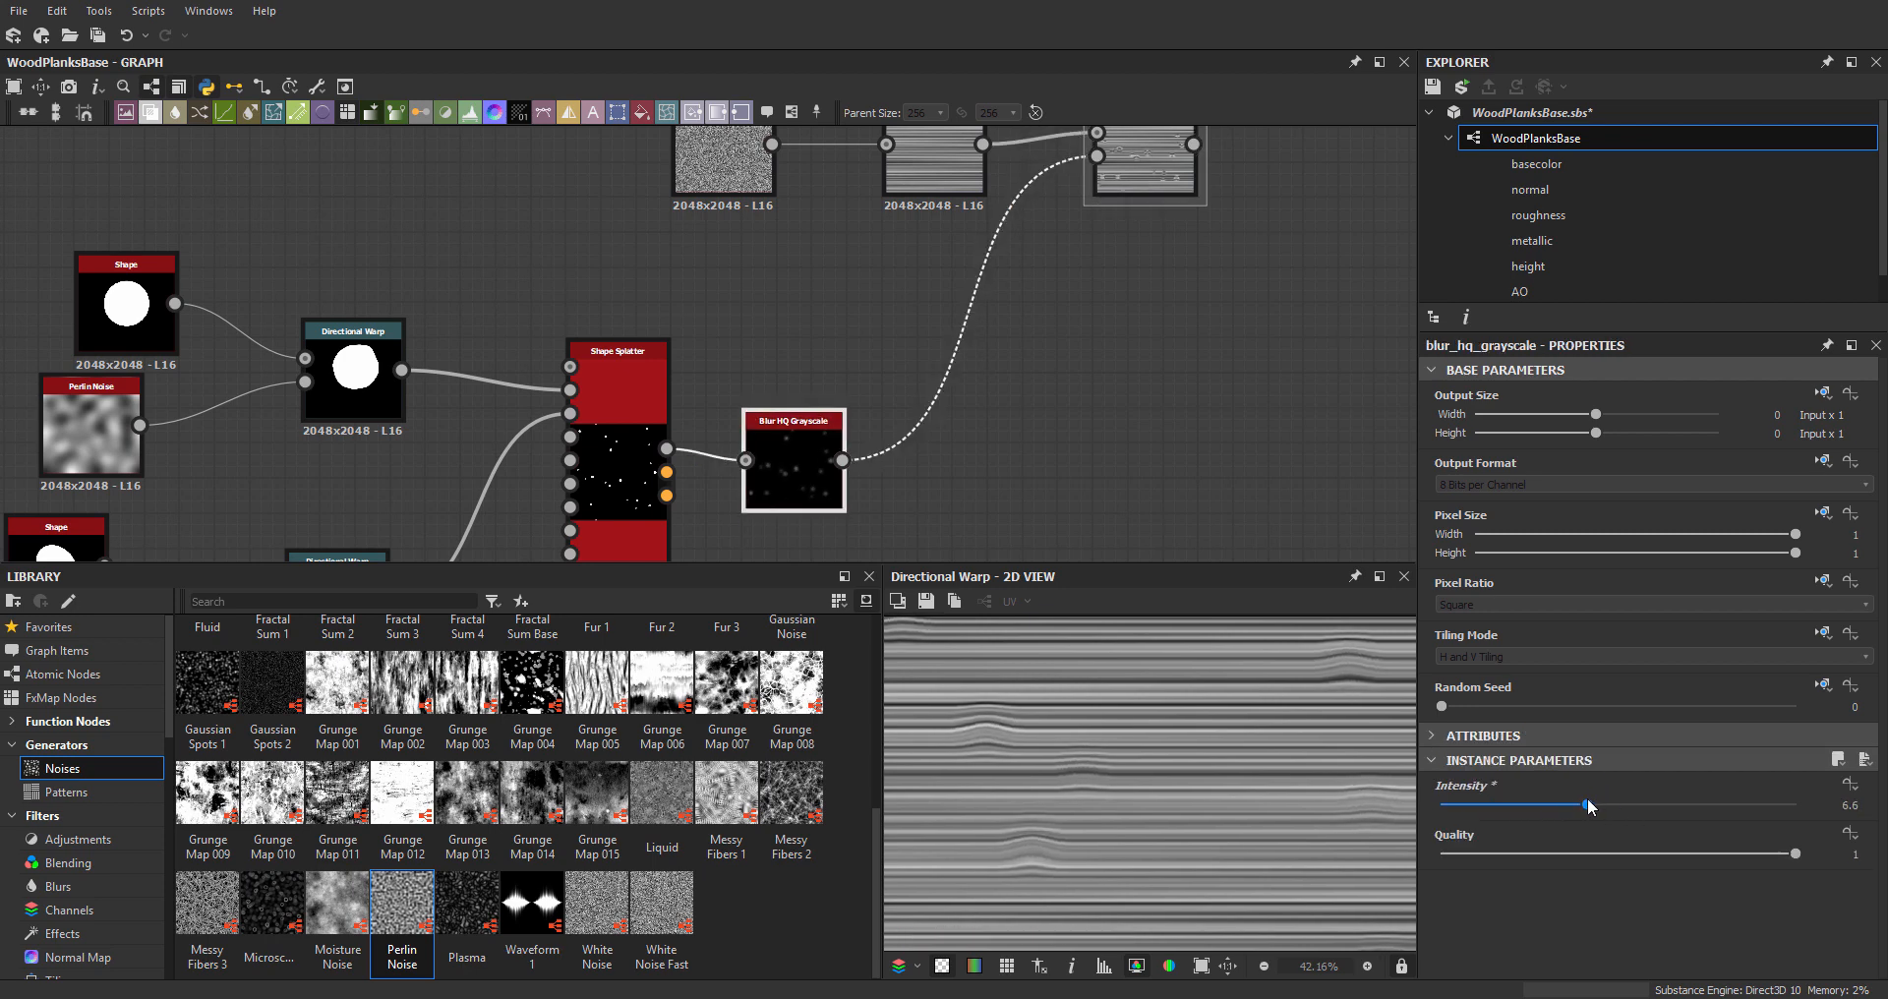
double_click(783, 451)
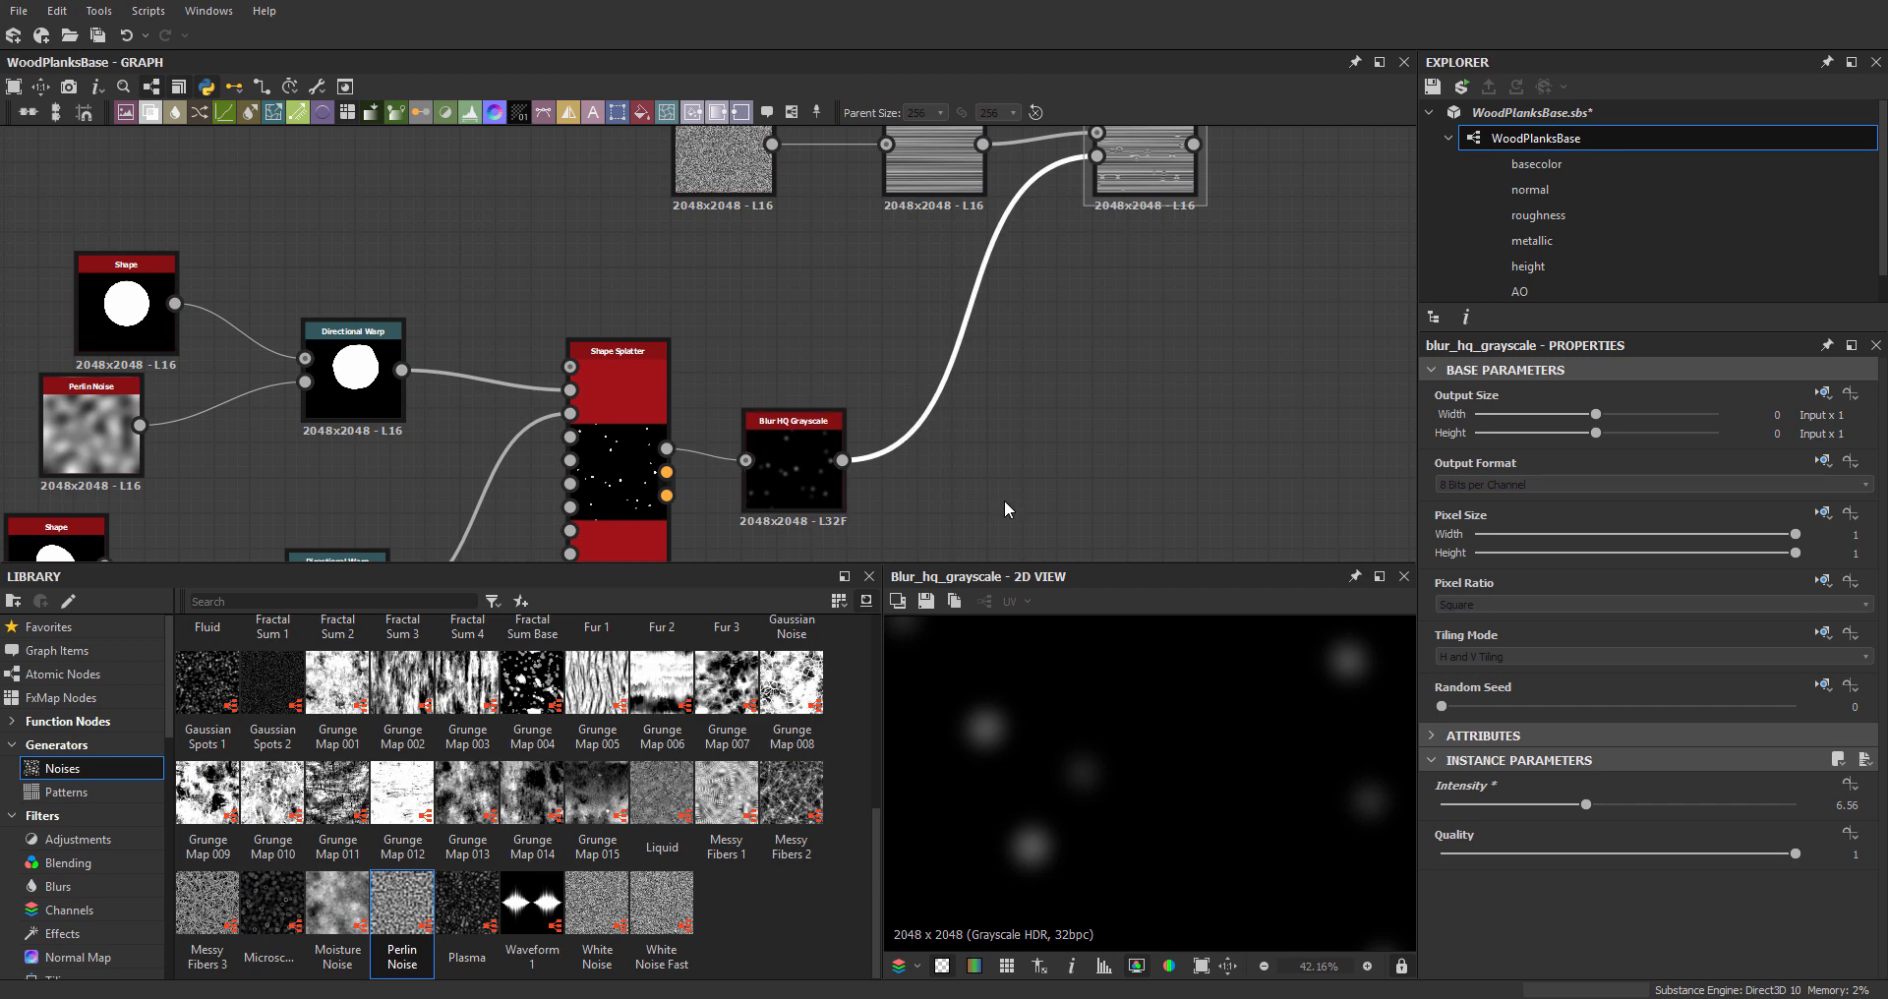
- Insert a Levels node between the Blur HQ Grayscale and the grain's Directional Warp, and preview the warped grain
key("space")
type("lev")
key("Return")
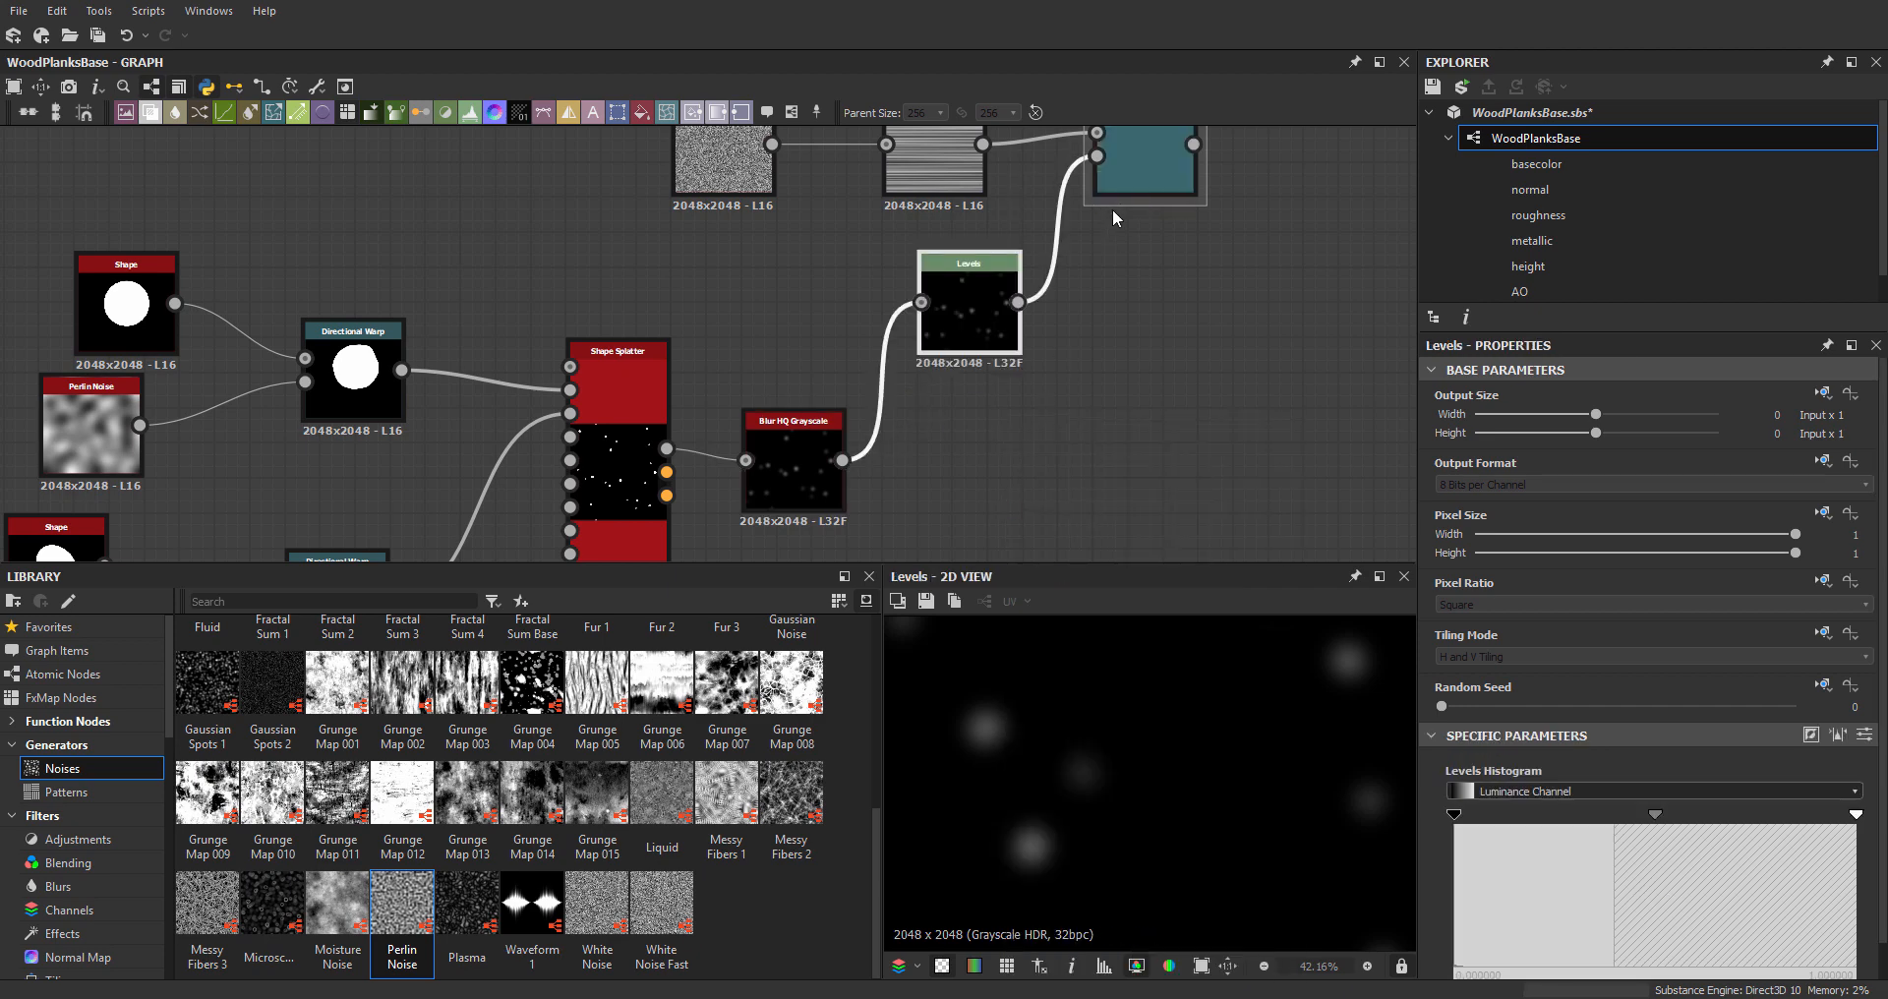
double_click(1143, 159)
scroll(1095, 751, "down", 3)
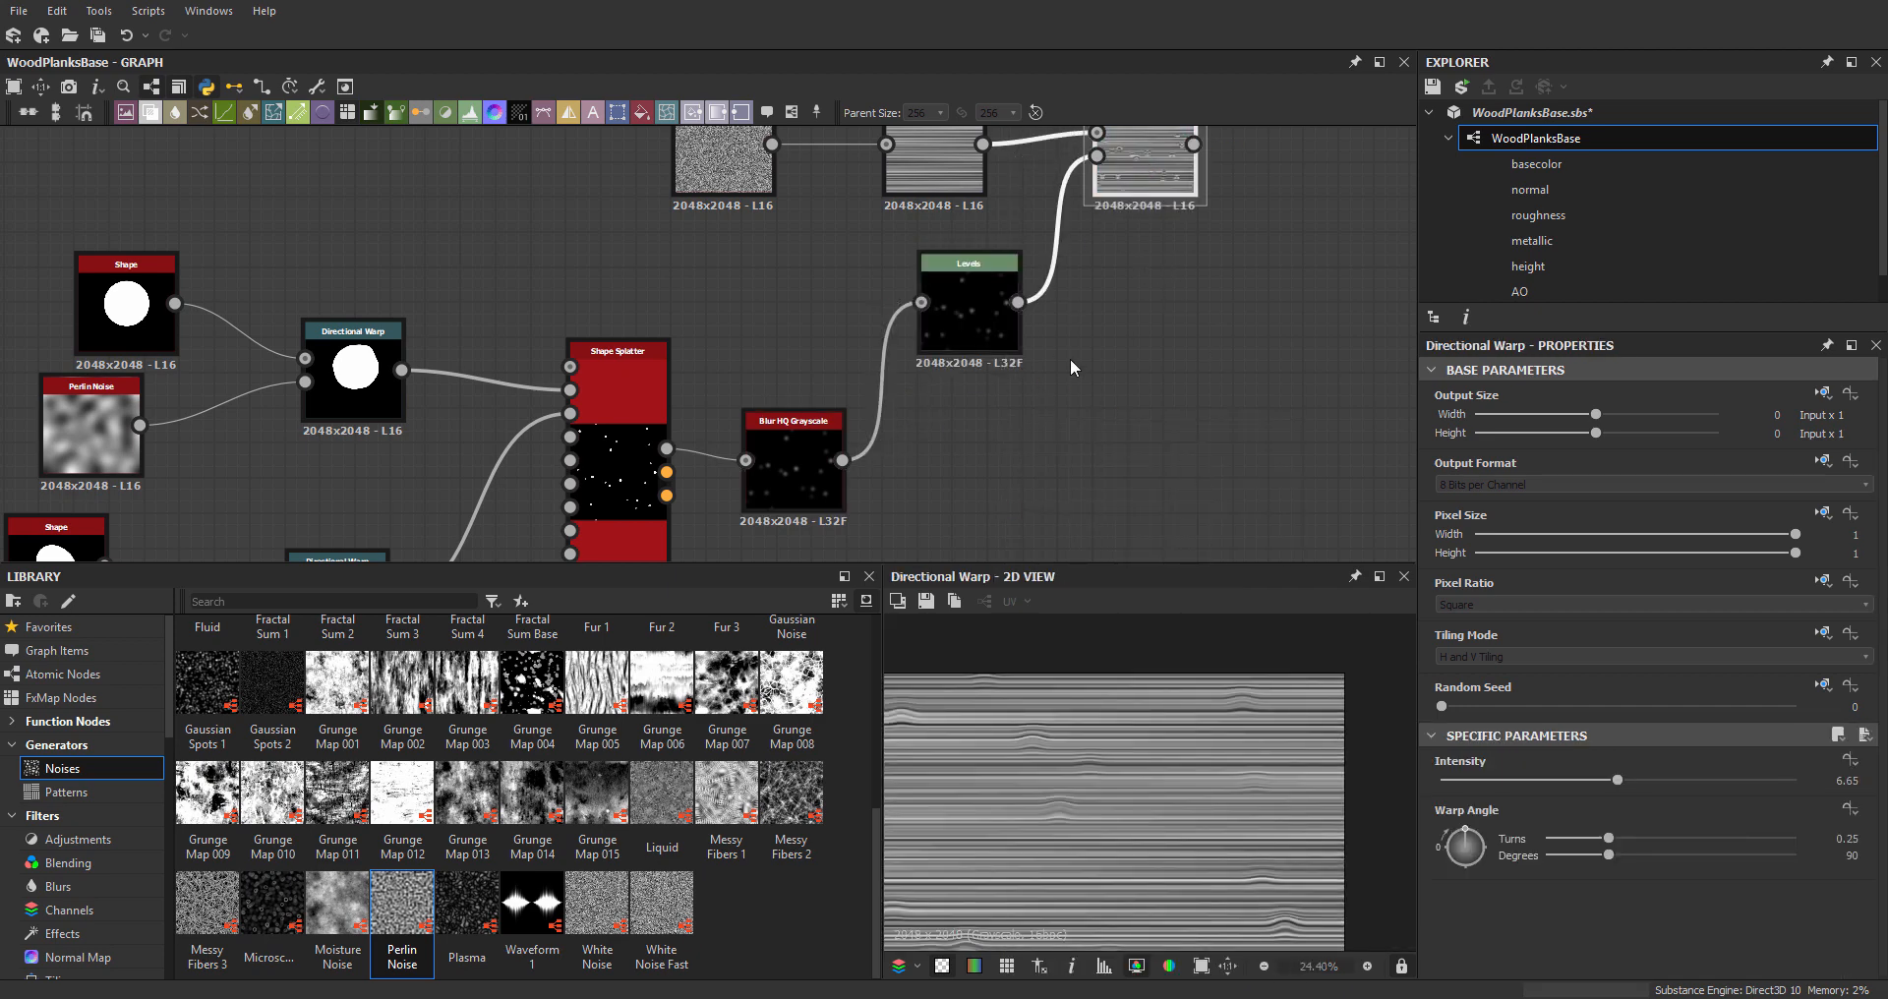
- Brighten the knot mask in the Levels node by shifting the midpoint slightly and lowering the input white point to about four-fifths
left_click(973, 321)
scroll(1078, 736, "up", 3)
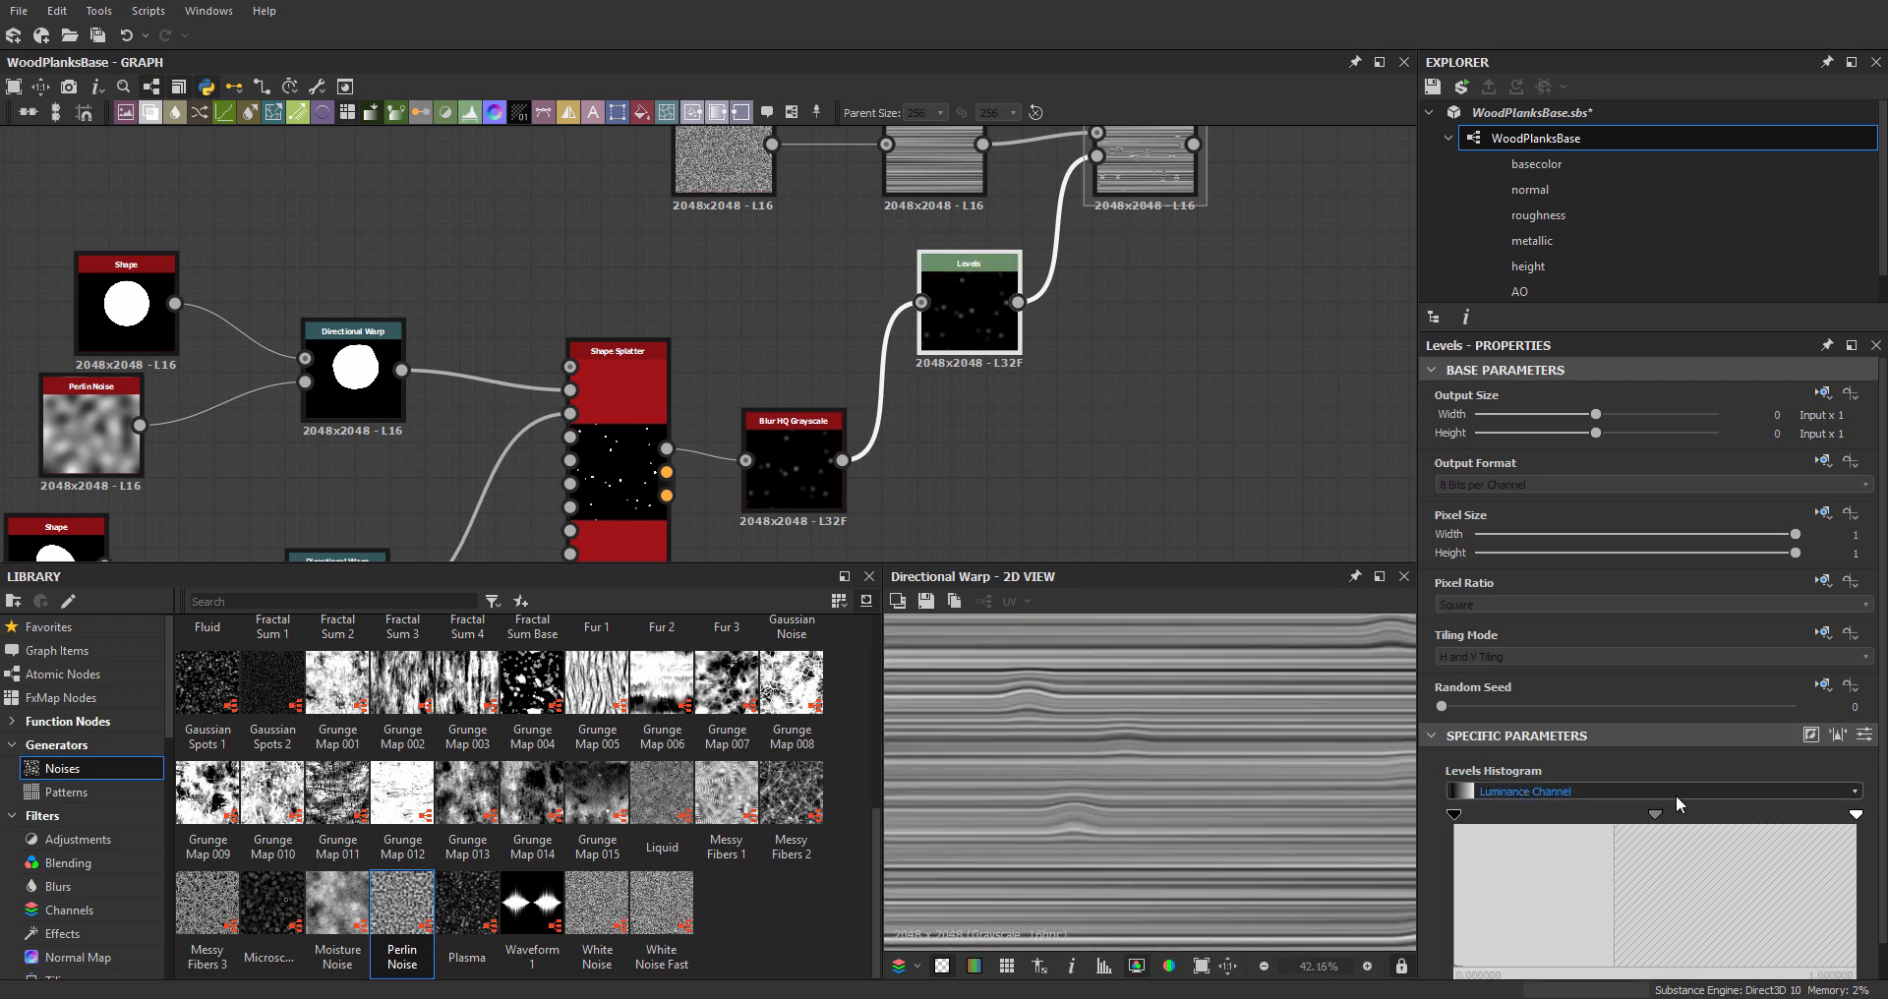
mouse_move(1657, 815)
left_mouse_down()
mouse_move(1719, 805)
mouse_move(1574, 793)
mouse_move(1650, 799)
left_mouse_up()
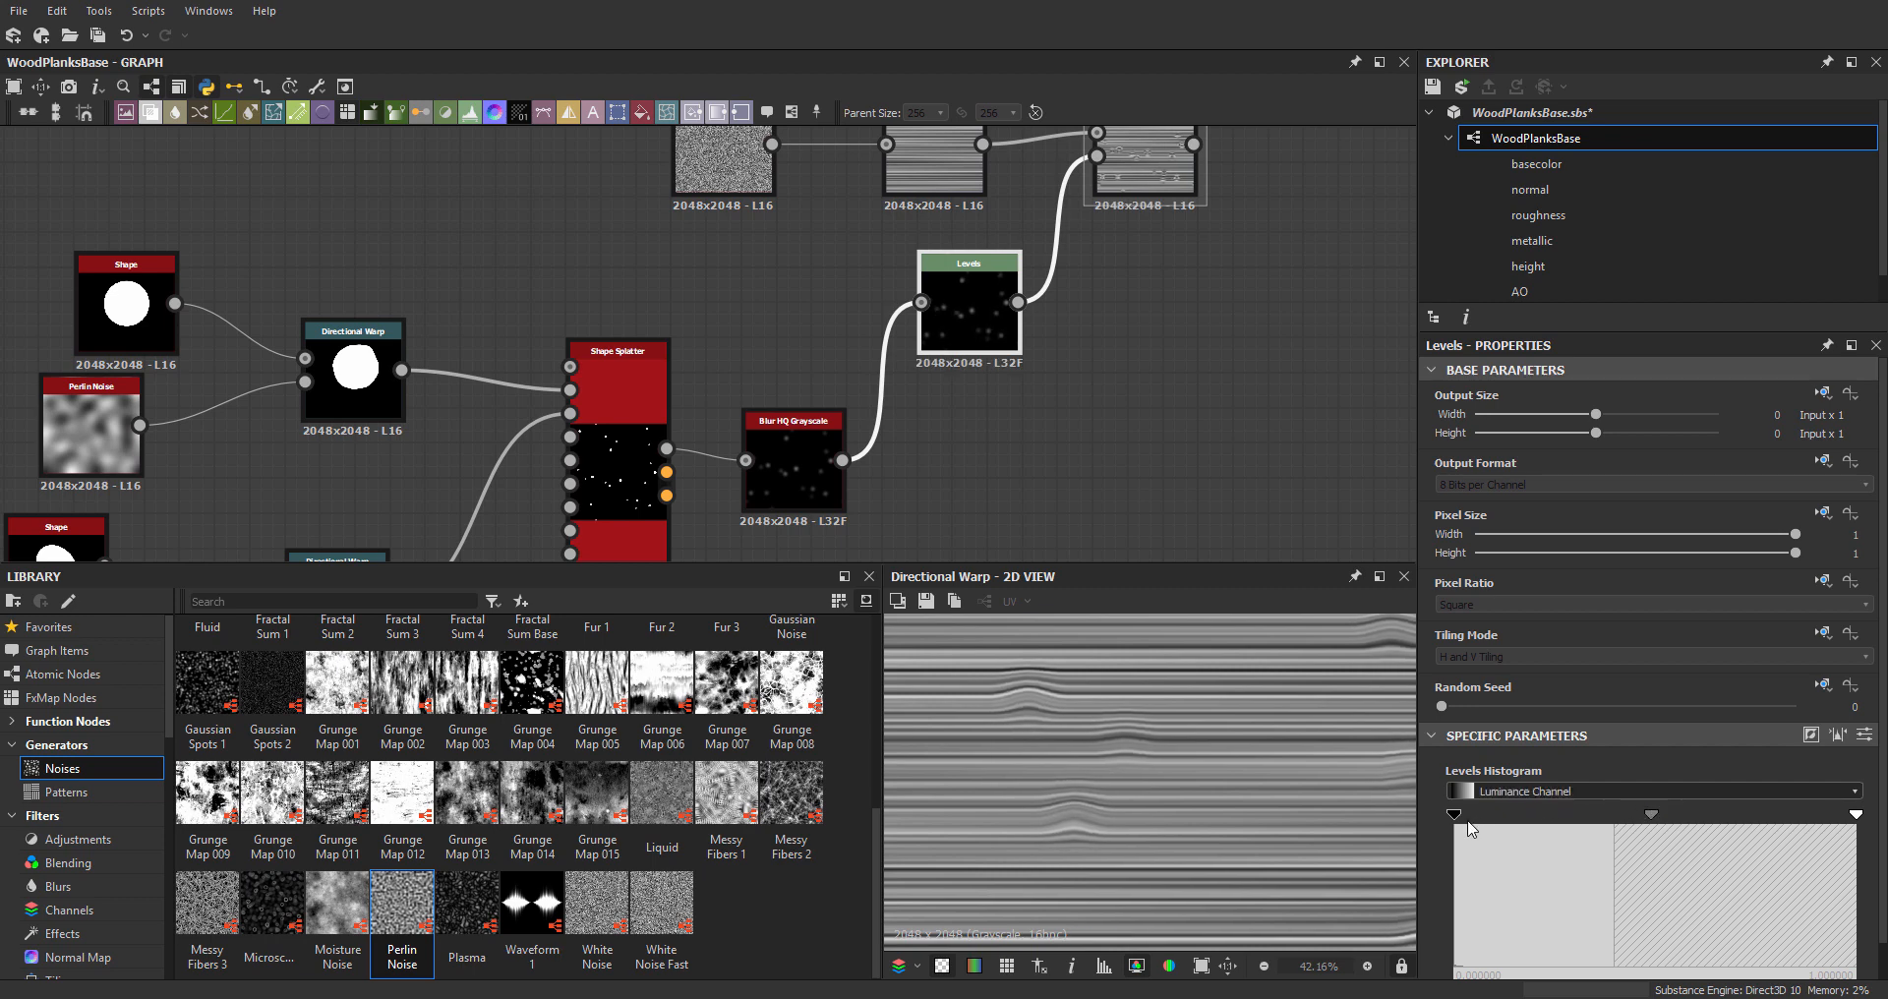
mouse_move(1527, 816)
left_mouse_down()
mouse_move(1378, 812)
mouse_move(1516, 815)
left_mouse_up()
left_click_drag(1854, 814, 1770, 815)
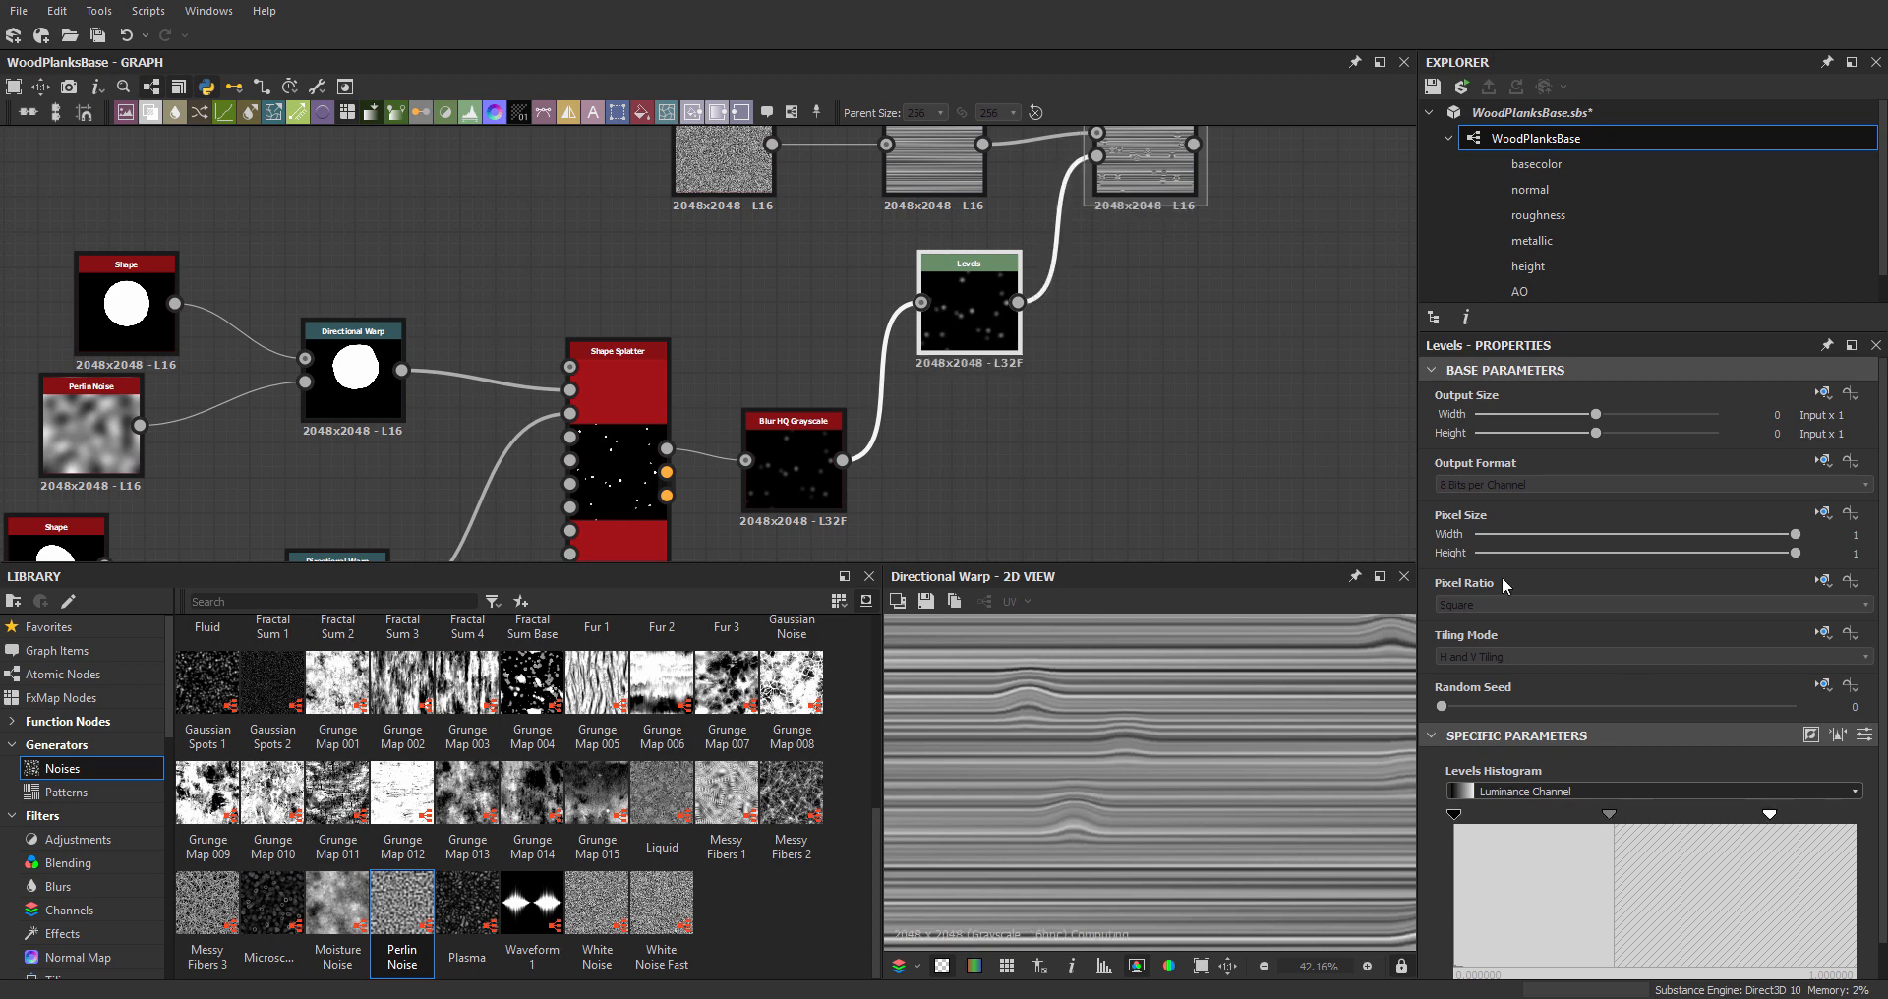
- Move the Levels node below the grain's Directional Warp, beside the blur, and preview its output
middle_click_drag(1018, 284, 981, 362)
left_click_drag(930, 403, 965, 489)
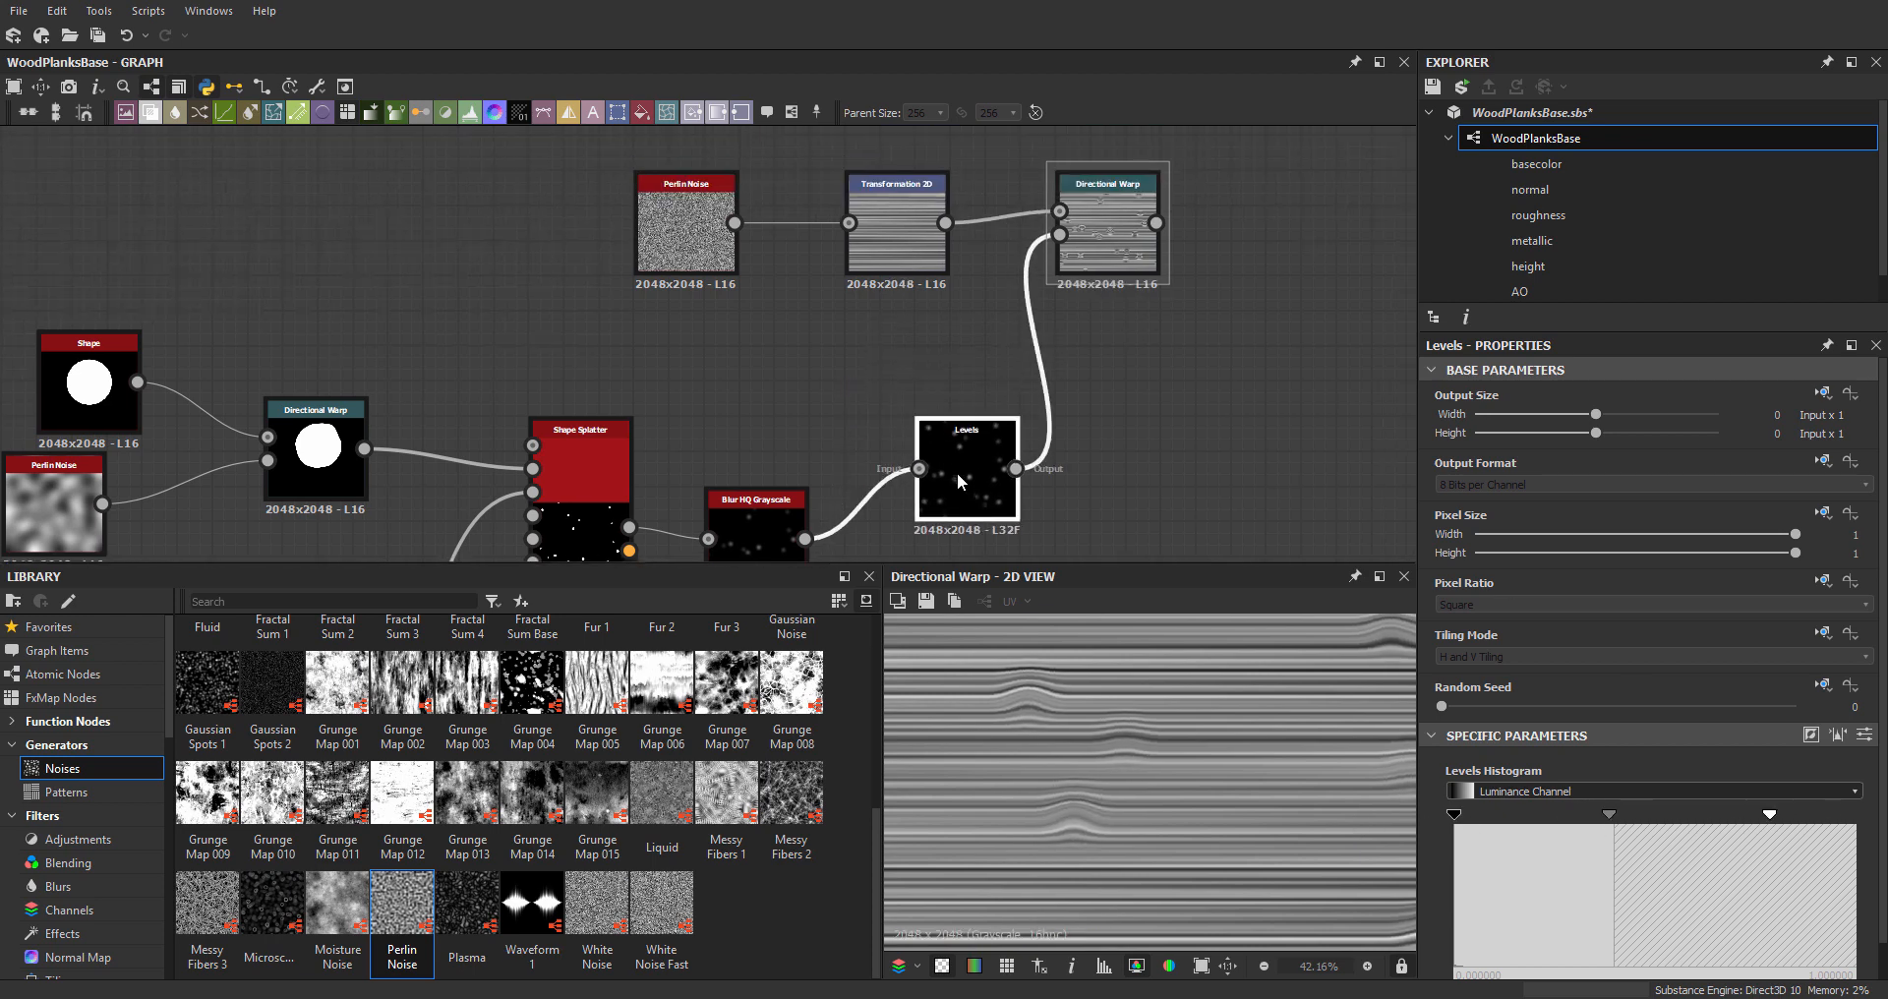
double_click(959, 482)
- Move both Shape, Perlin Noise and Directional Warp groups away from the Shape Splatter to make room between them
middle_click_drag(998, 425, 1001, 339)
scroll(1001, 351, "down", 2)
middle_click_drag(511, 311, 757, 292)
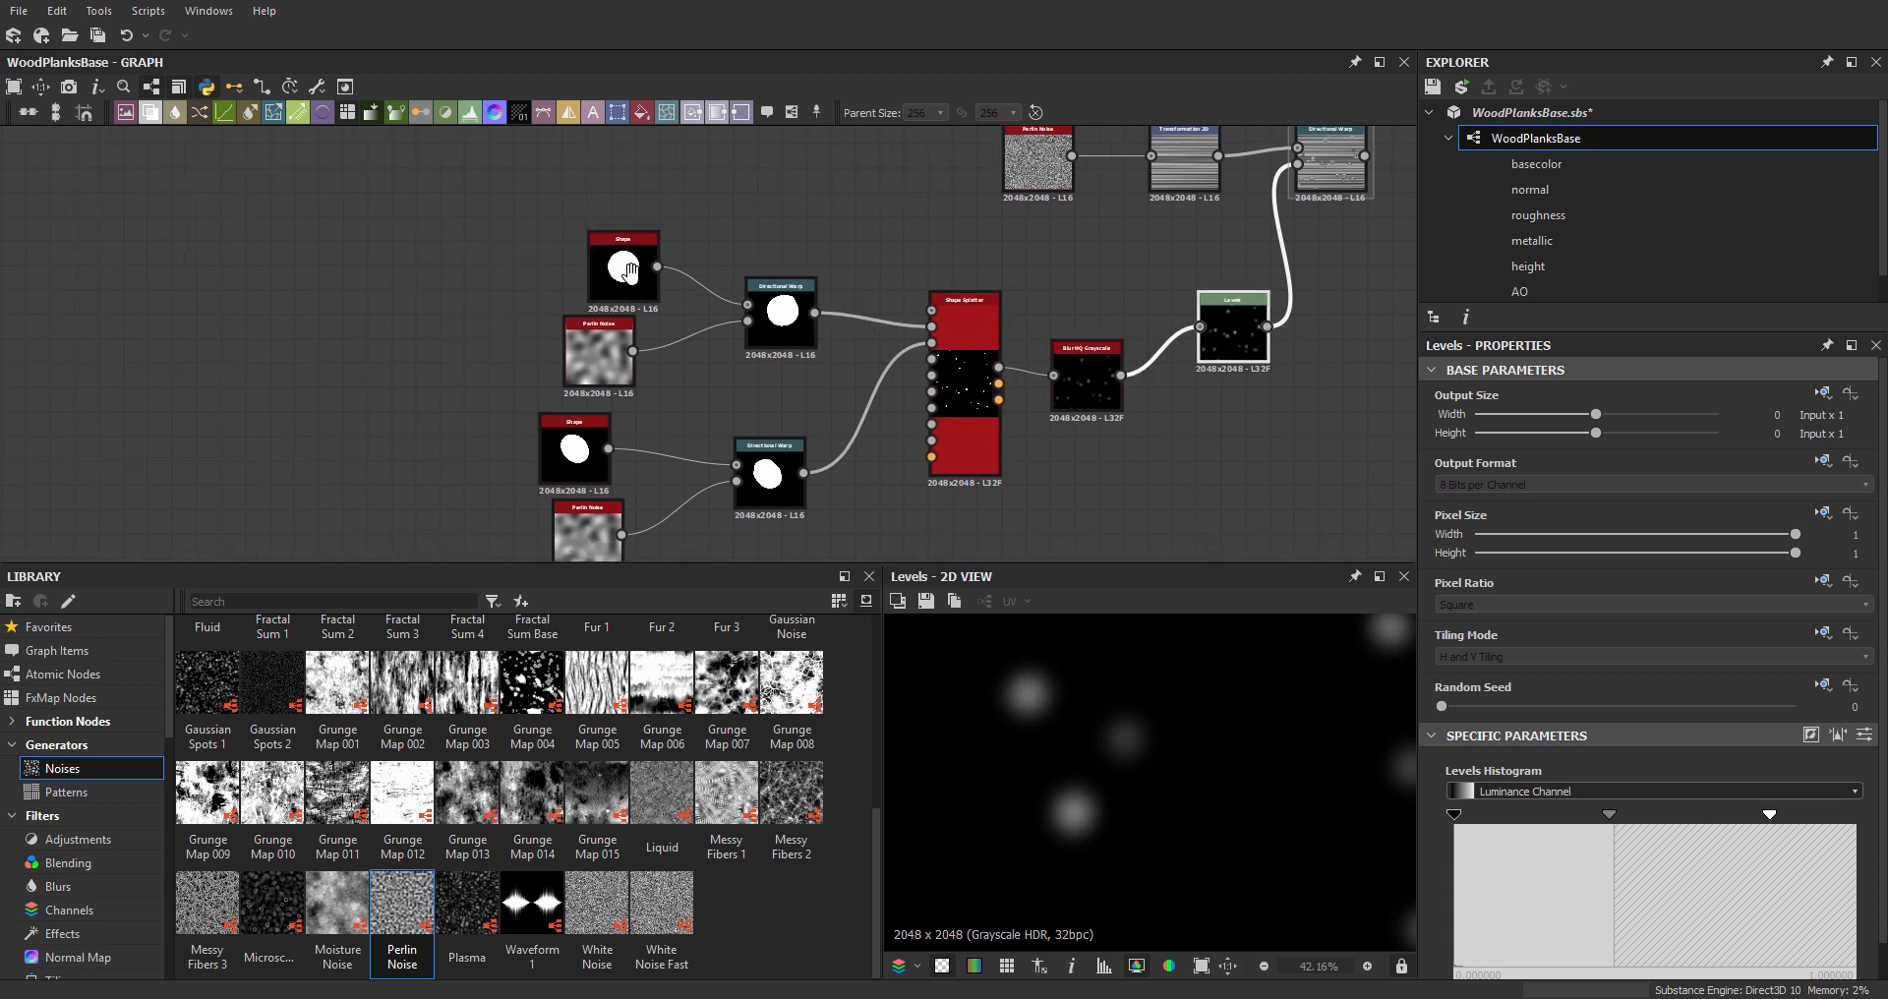
middle_click_drag(630, 274, 733, 271)
scroll(732, 272, "down", 1)
left_click_drag(553, 258, 897, 546)
left_click_drag(851, 441, 629, 481)
left_click(690, 304)
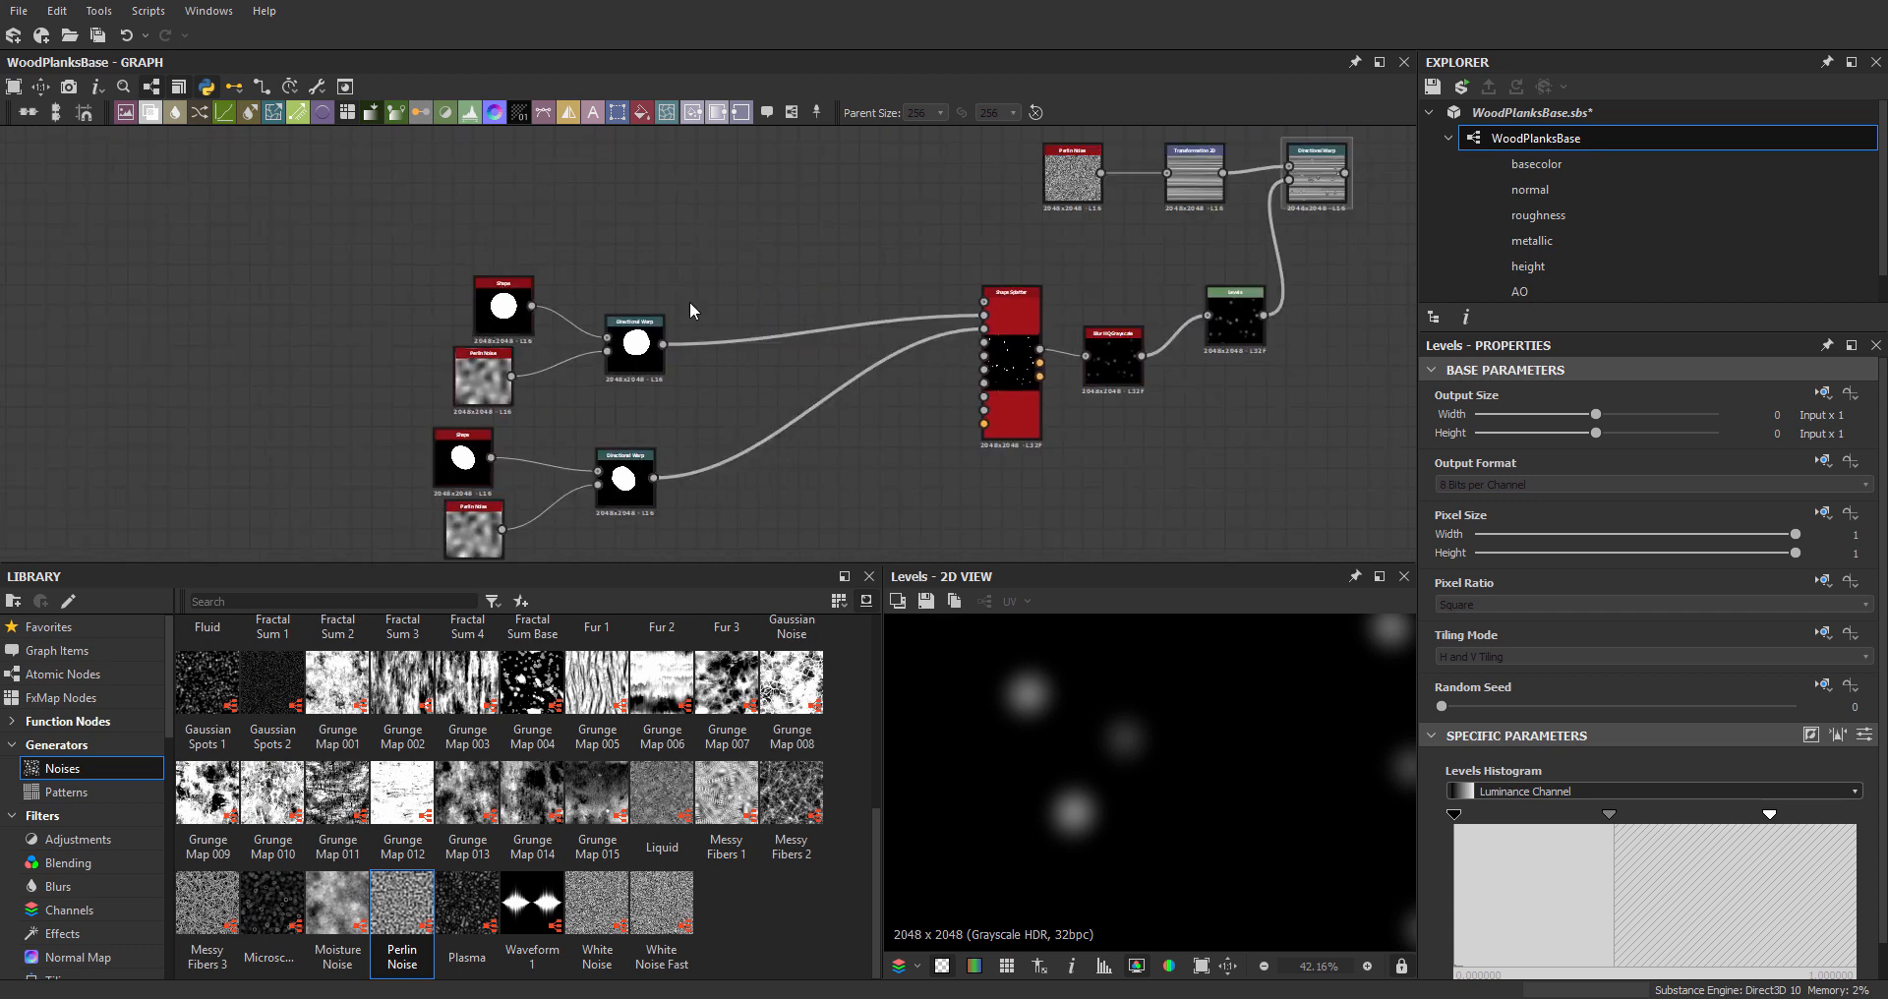
- Nudge the upper Directional Warp upward, move the Shape Splatter closer to the warped shapes and inspect its height output
double_click(637, 341)
left_click_drag(637, 341, 636, 332)
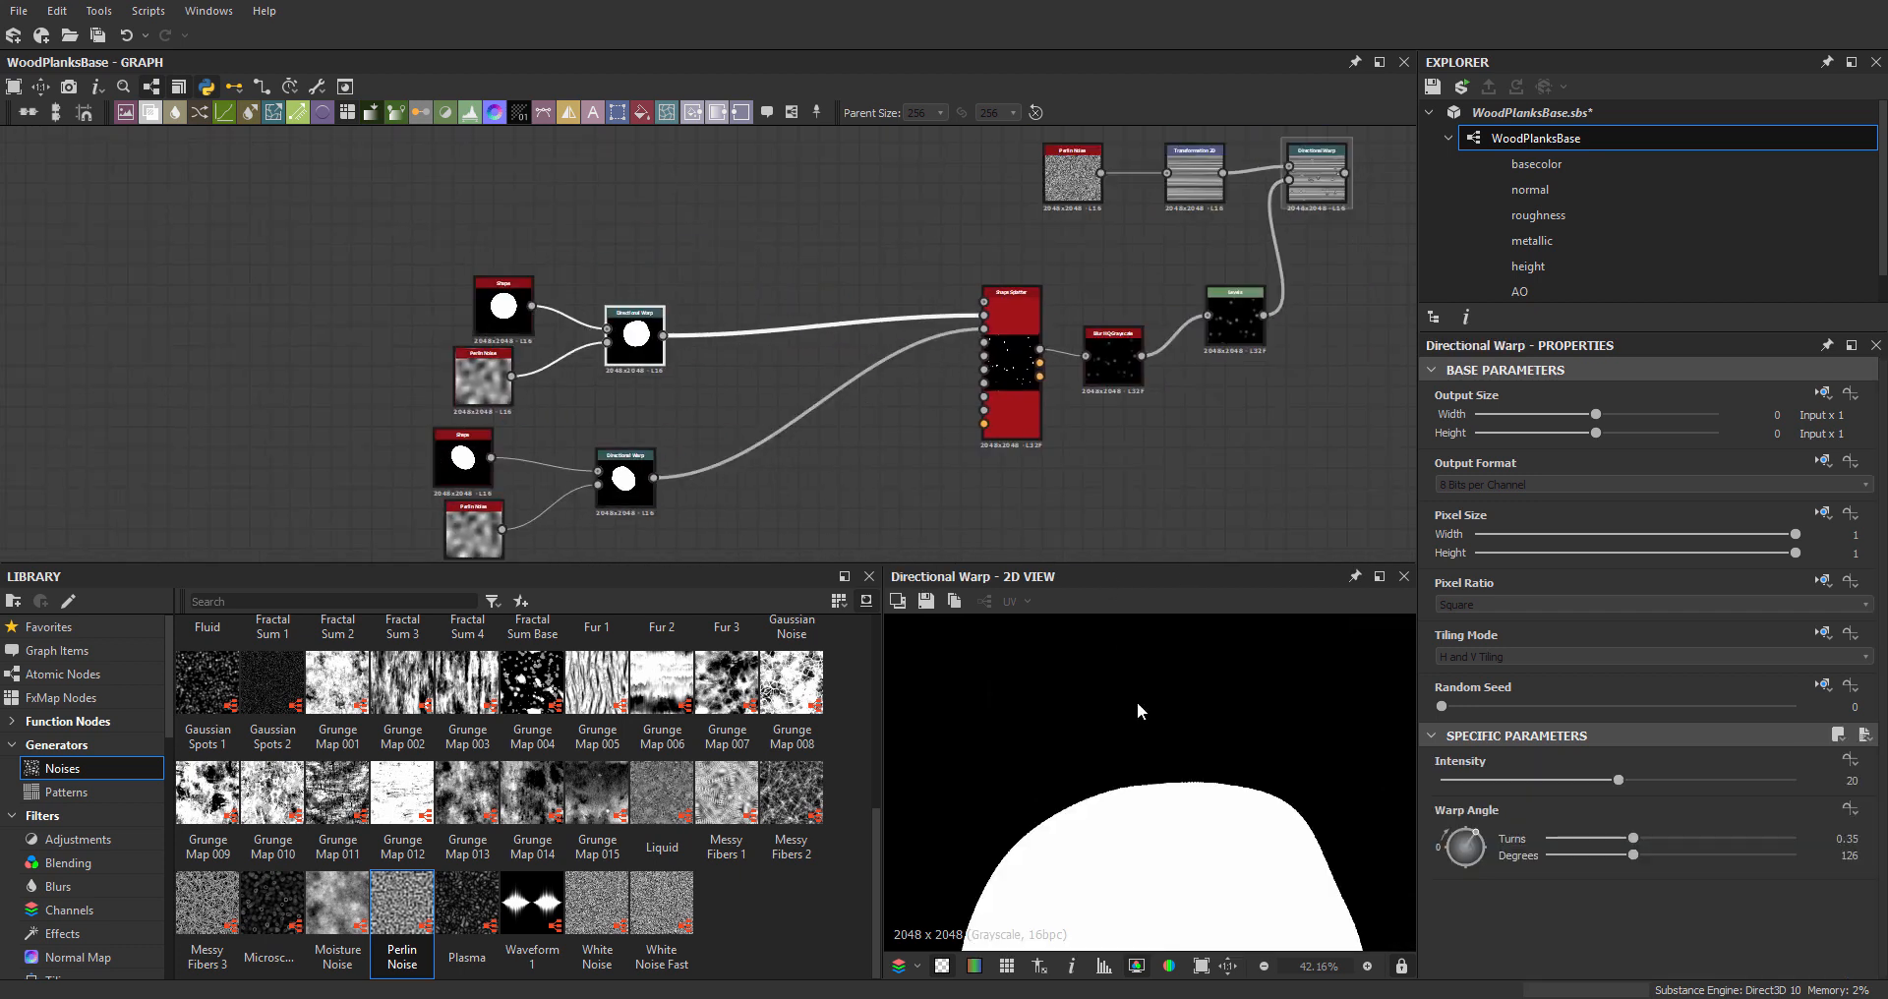
left_click_drag(1010, 400, 868, 440)
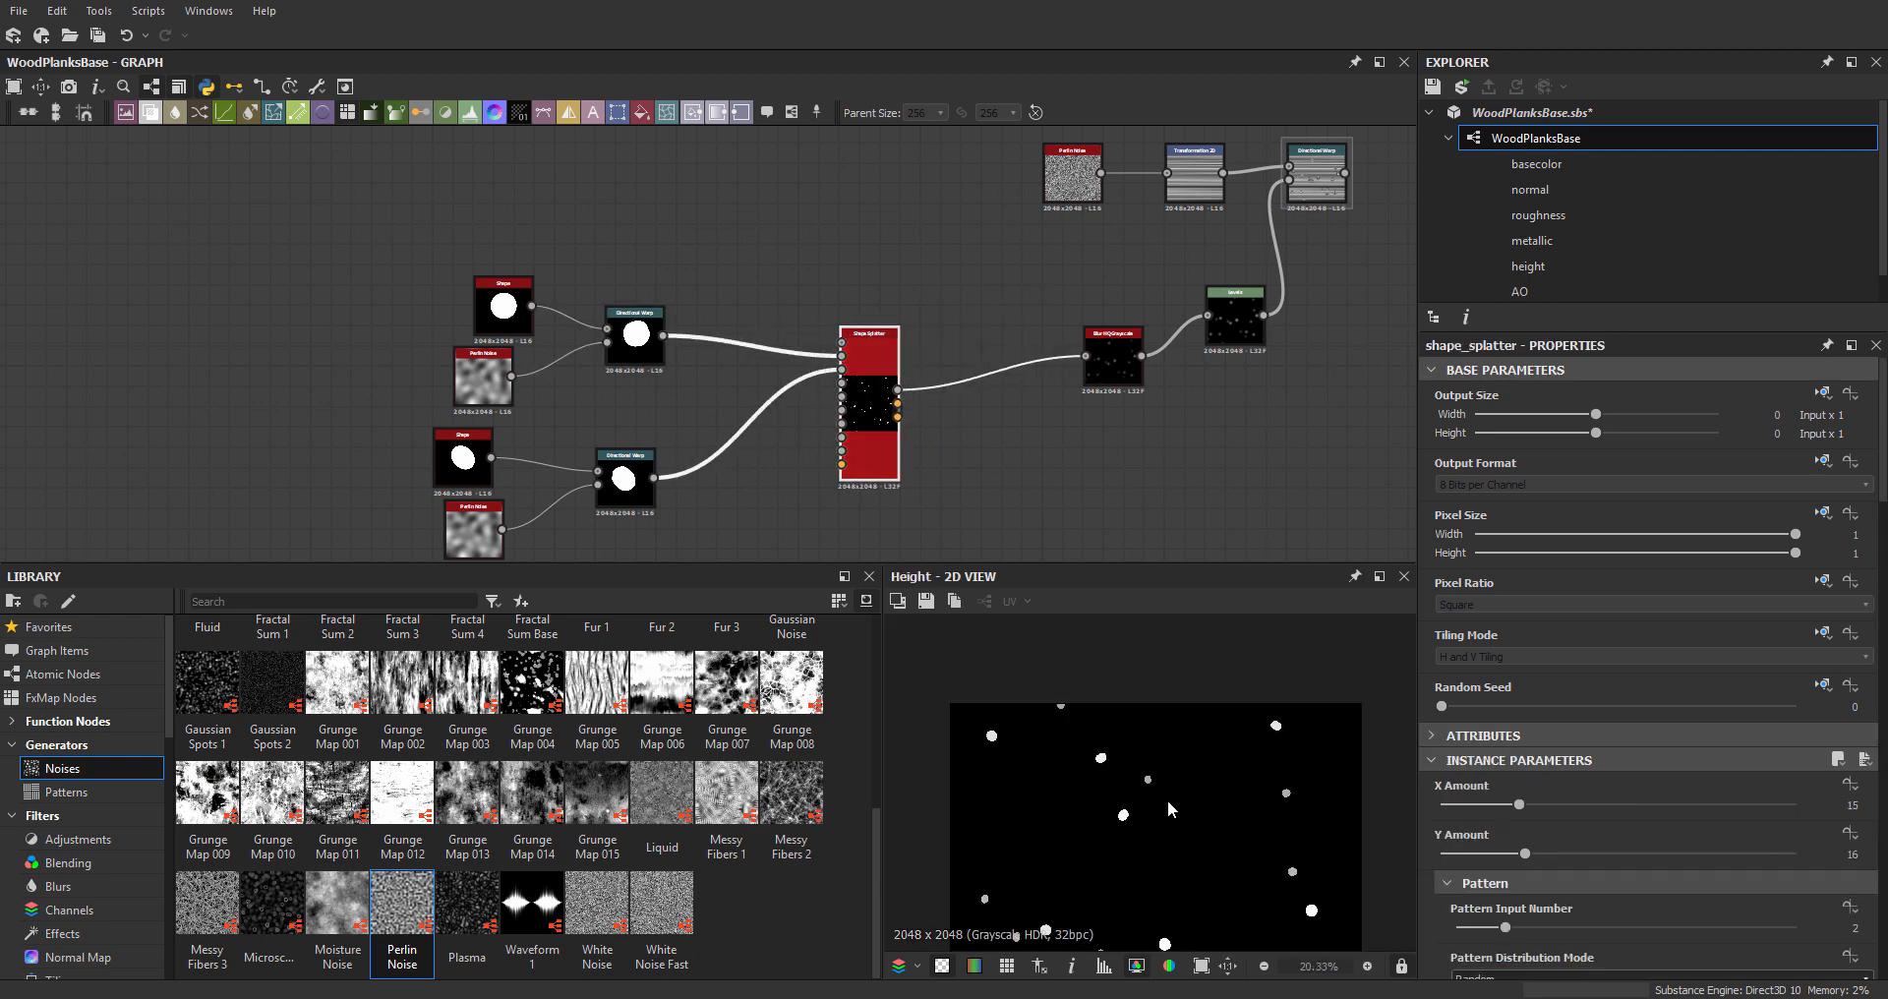
scroll(1099, 782, "up", 2)
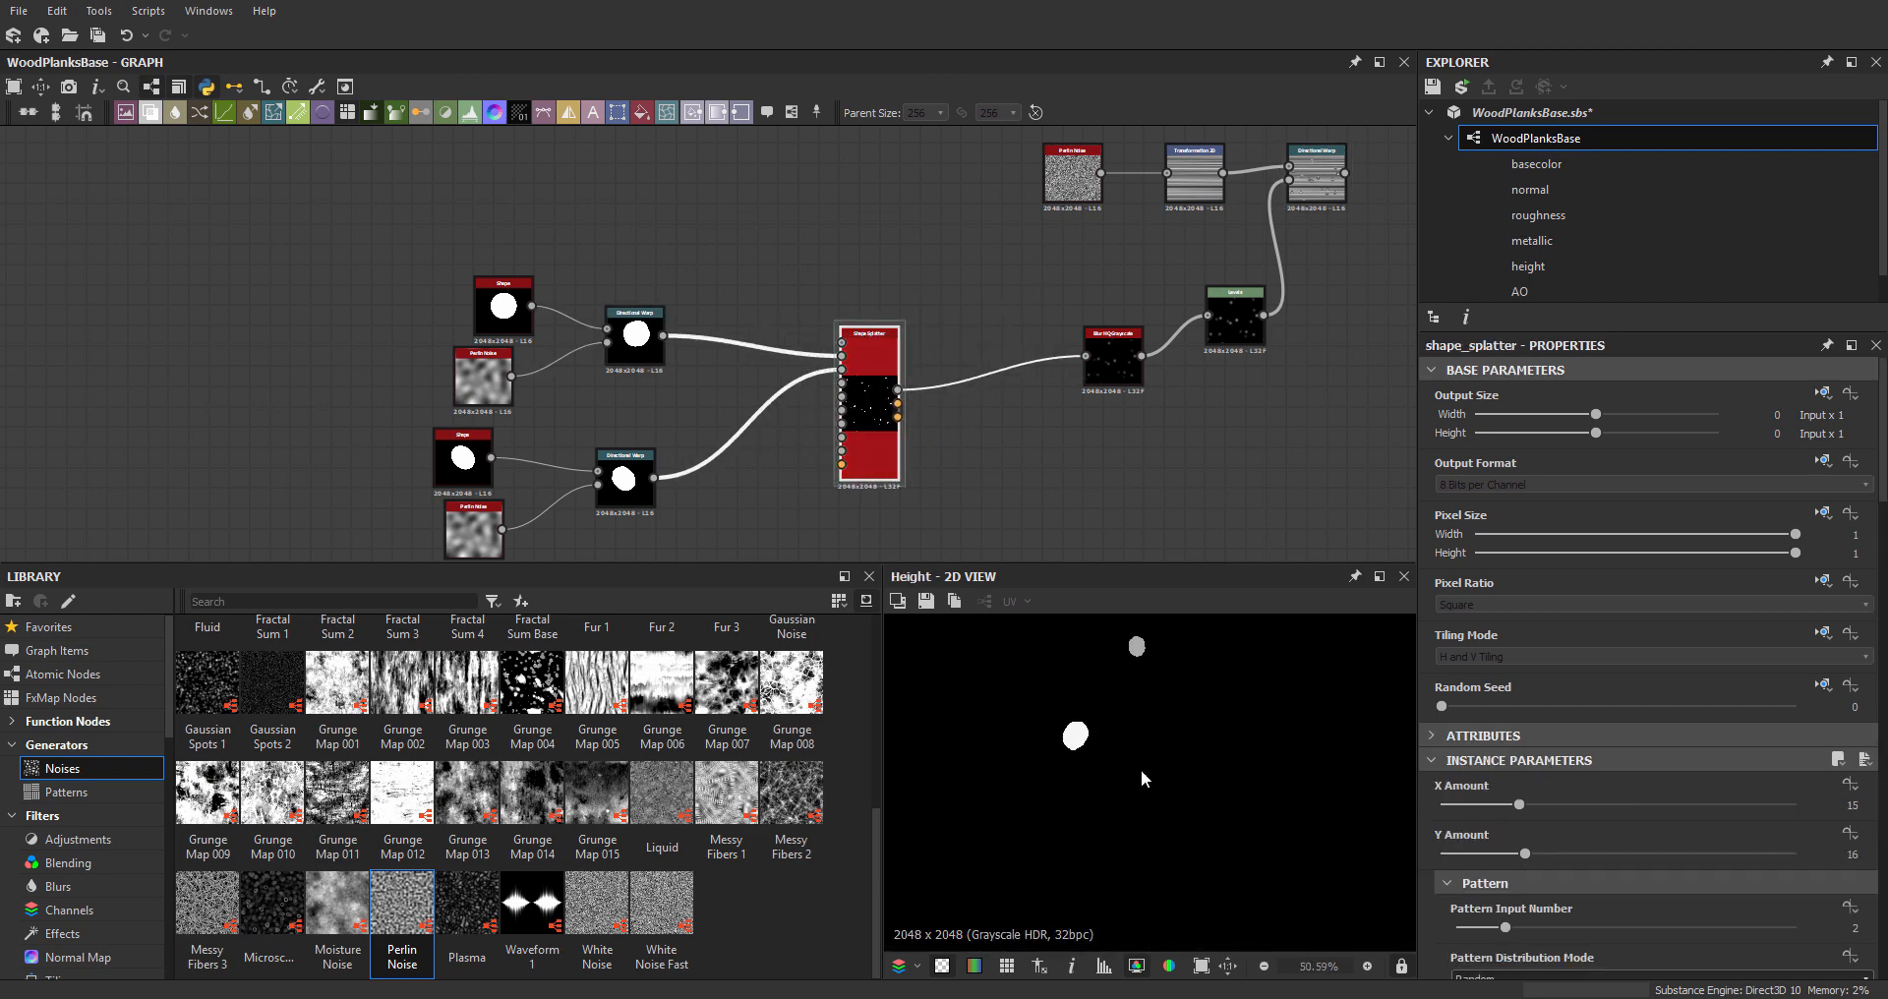
scroll(812, 367, "up", 3)
- Insert a Transformation 2D node between each of the two knot-shape Directional Warps and the Shape Splatter
left_click(691, 325)
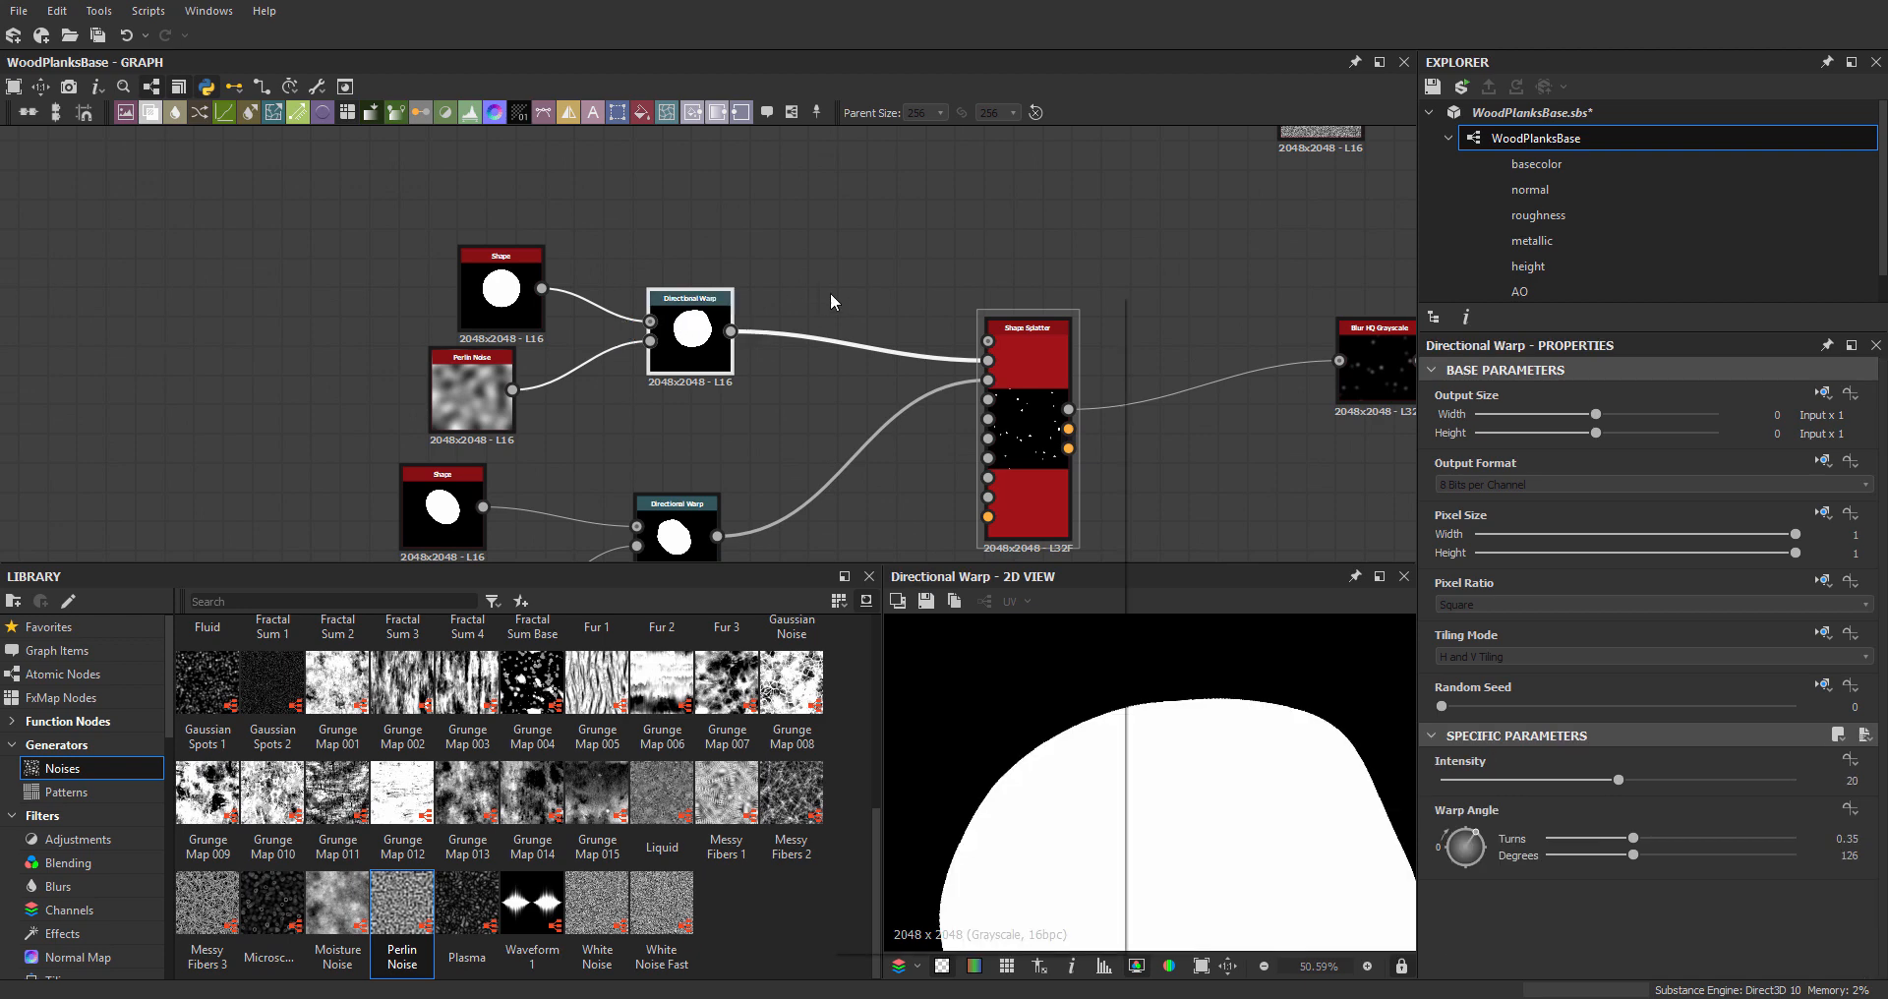
key("space")
key("Return")
left_click(693, 516)
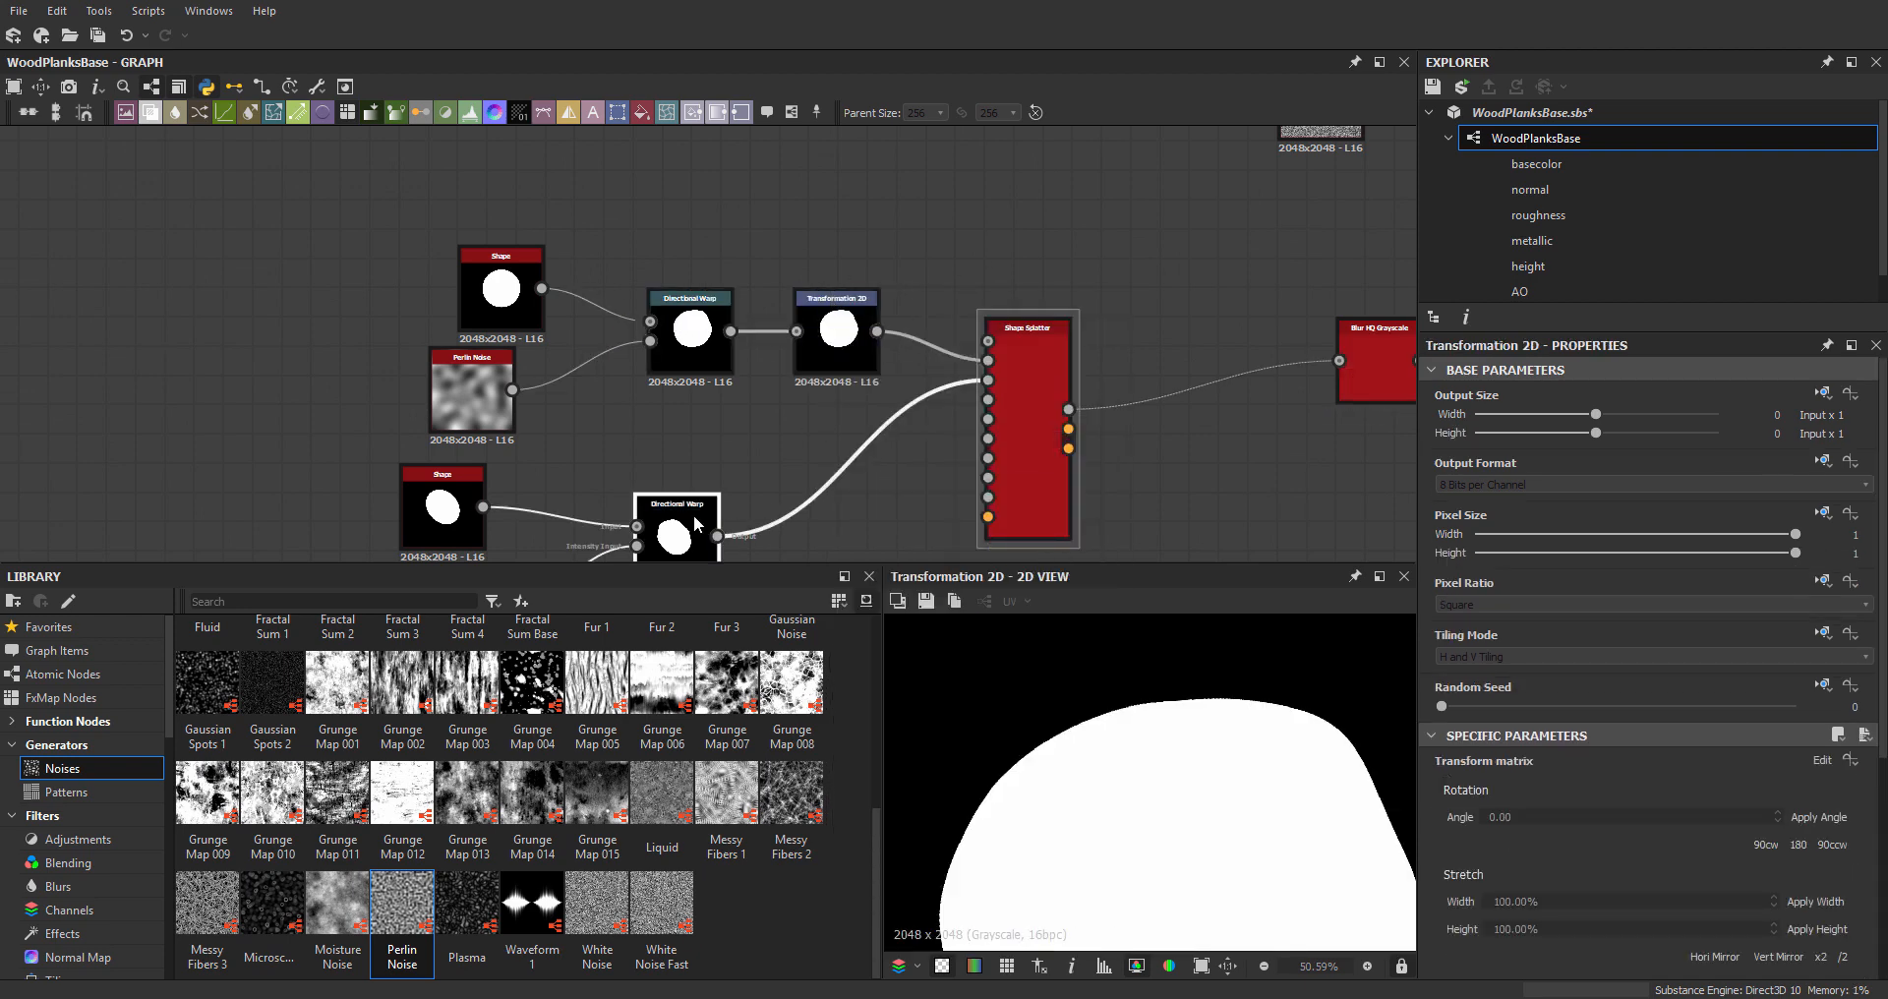
key("space")
type("transf")
key("Return")
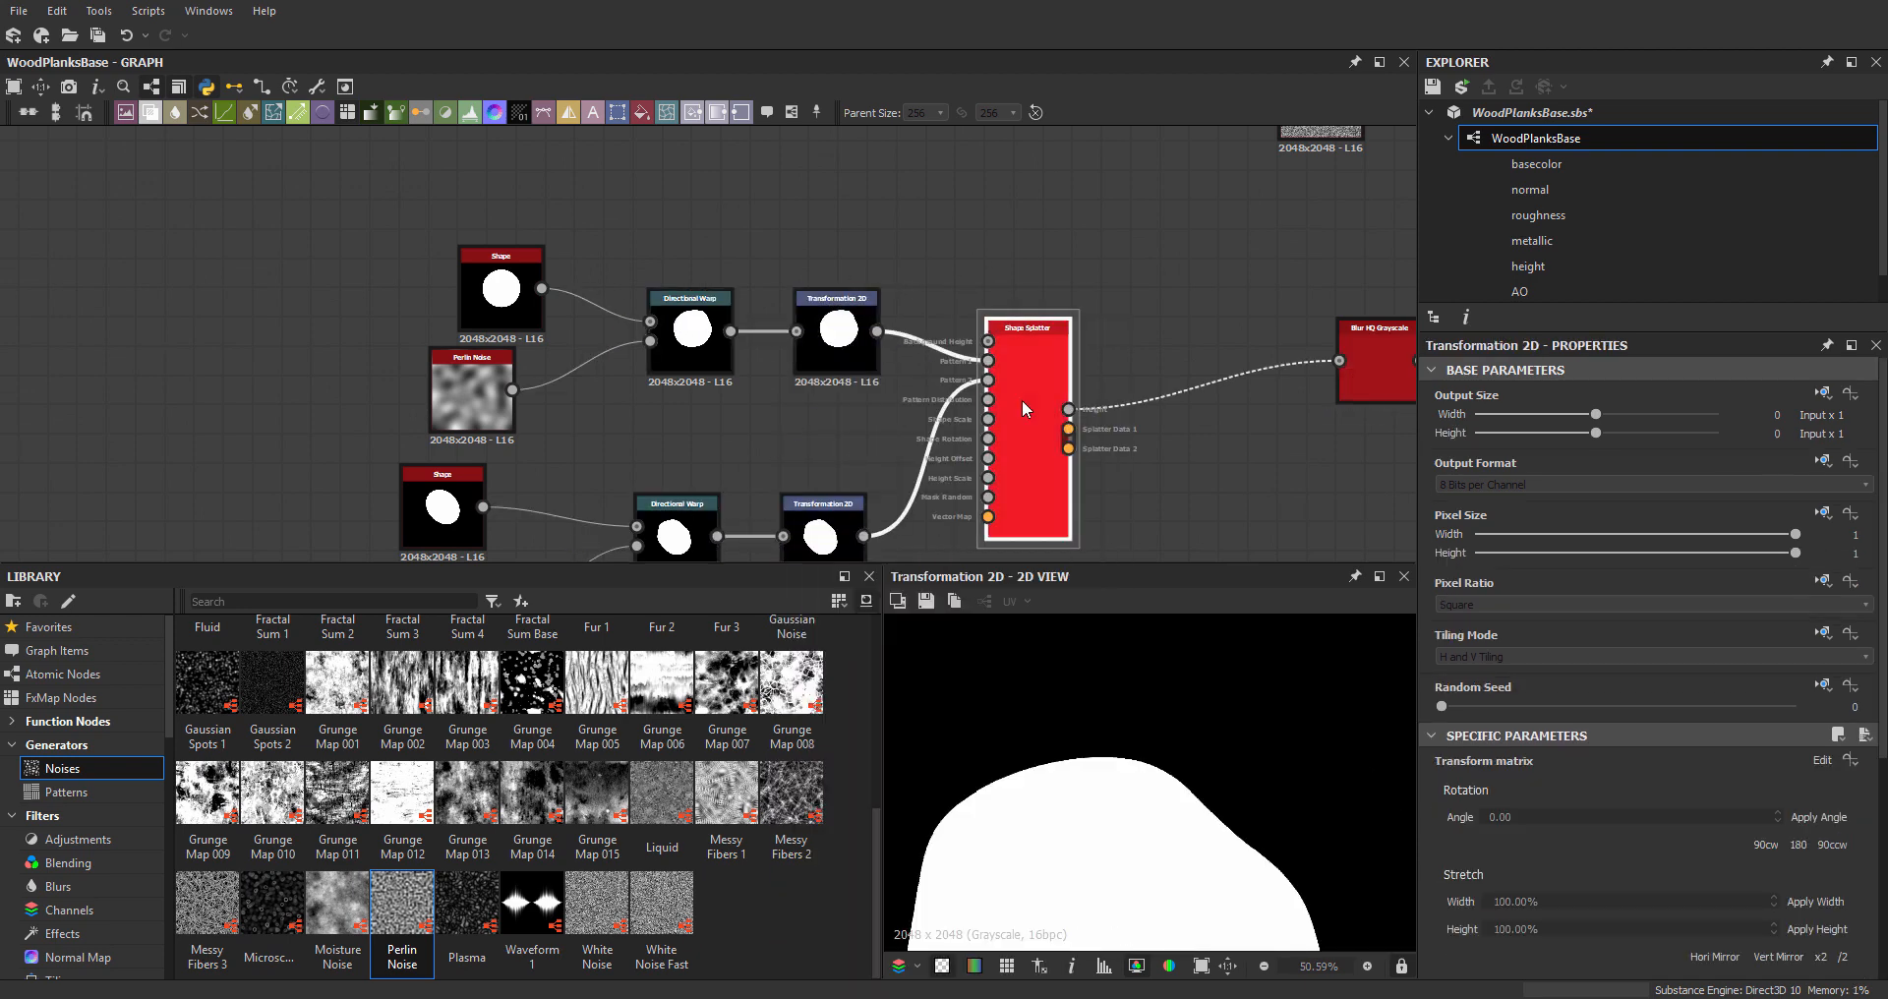
- Stretch the upper knot shape horizontally in its Transformation 2D while previewing the Shape Splatter's height output
left_click(1023, 399)
left_click(837, 330)
scroll(1296, 785, "down", 5)
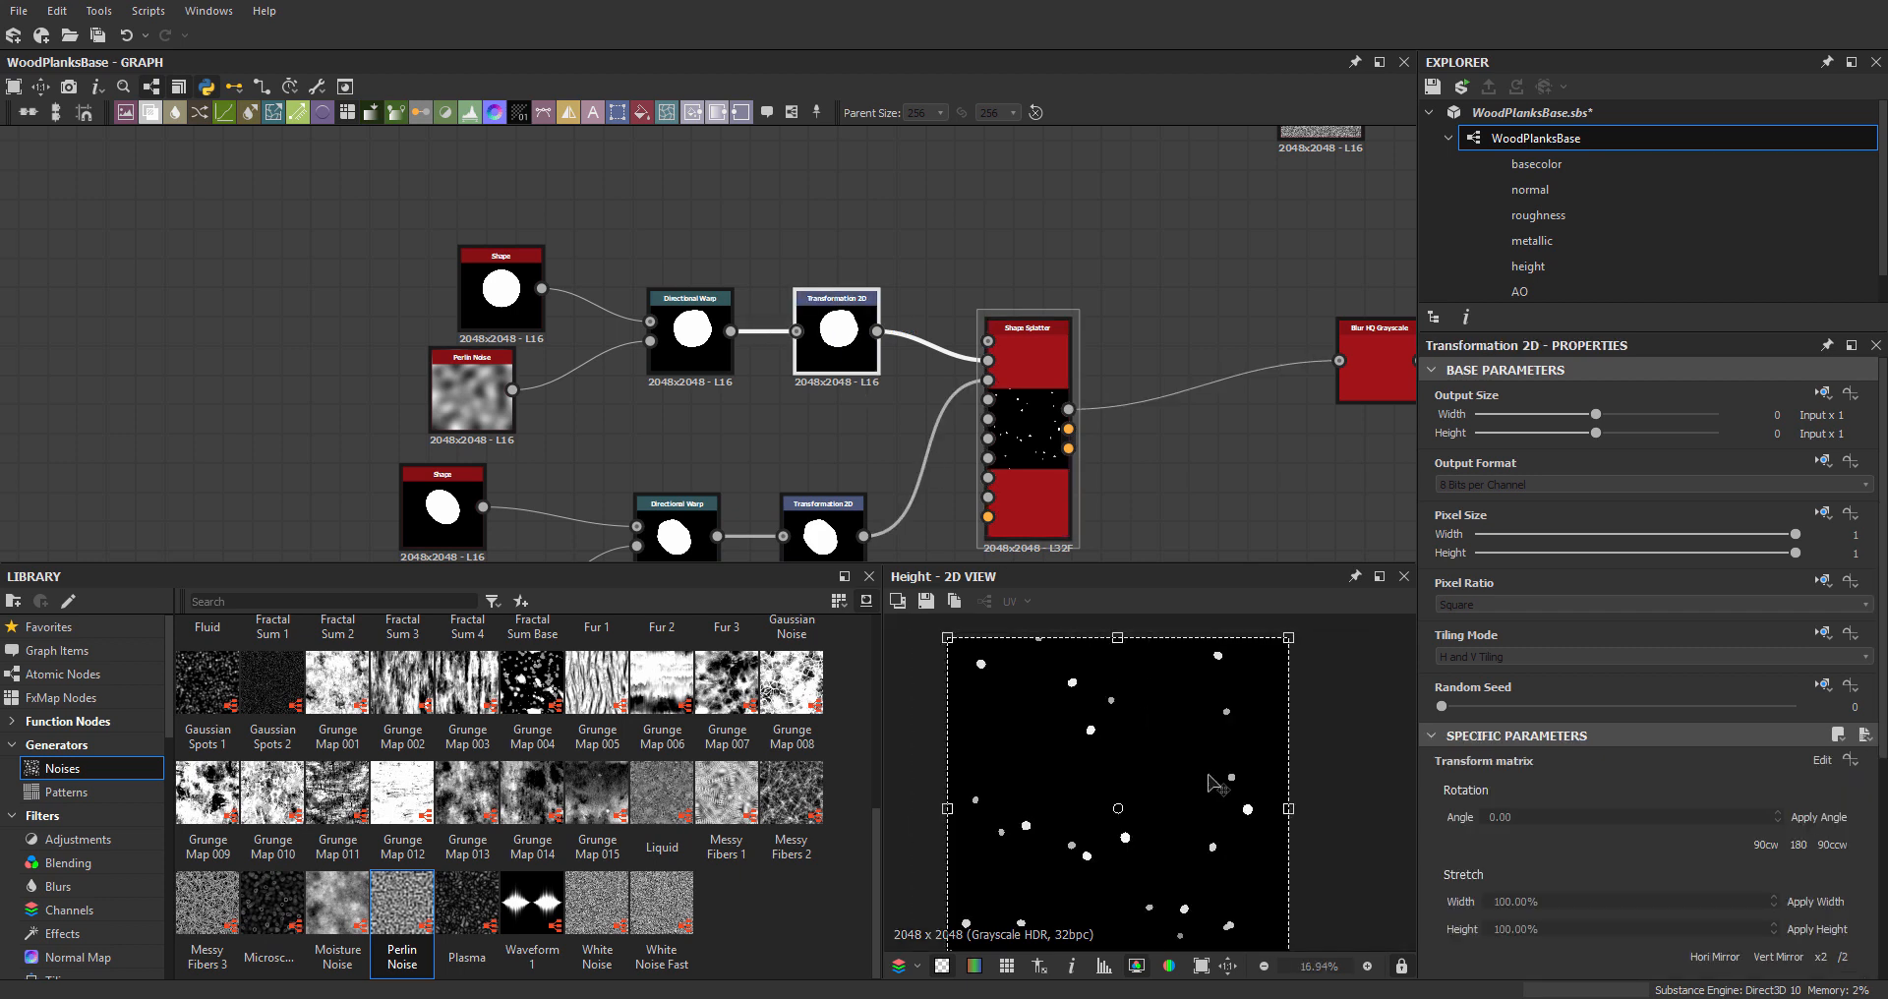
left_click_drag(1291, 782, 1413, 784)
scroll(1288, 768, "up", 4)
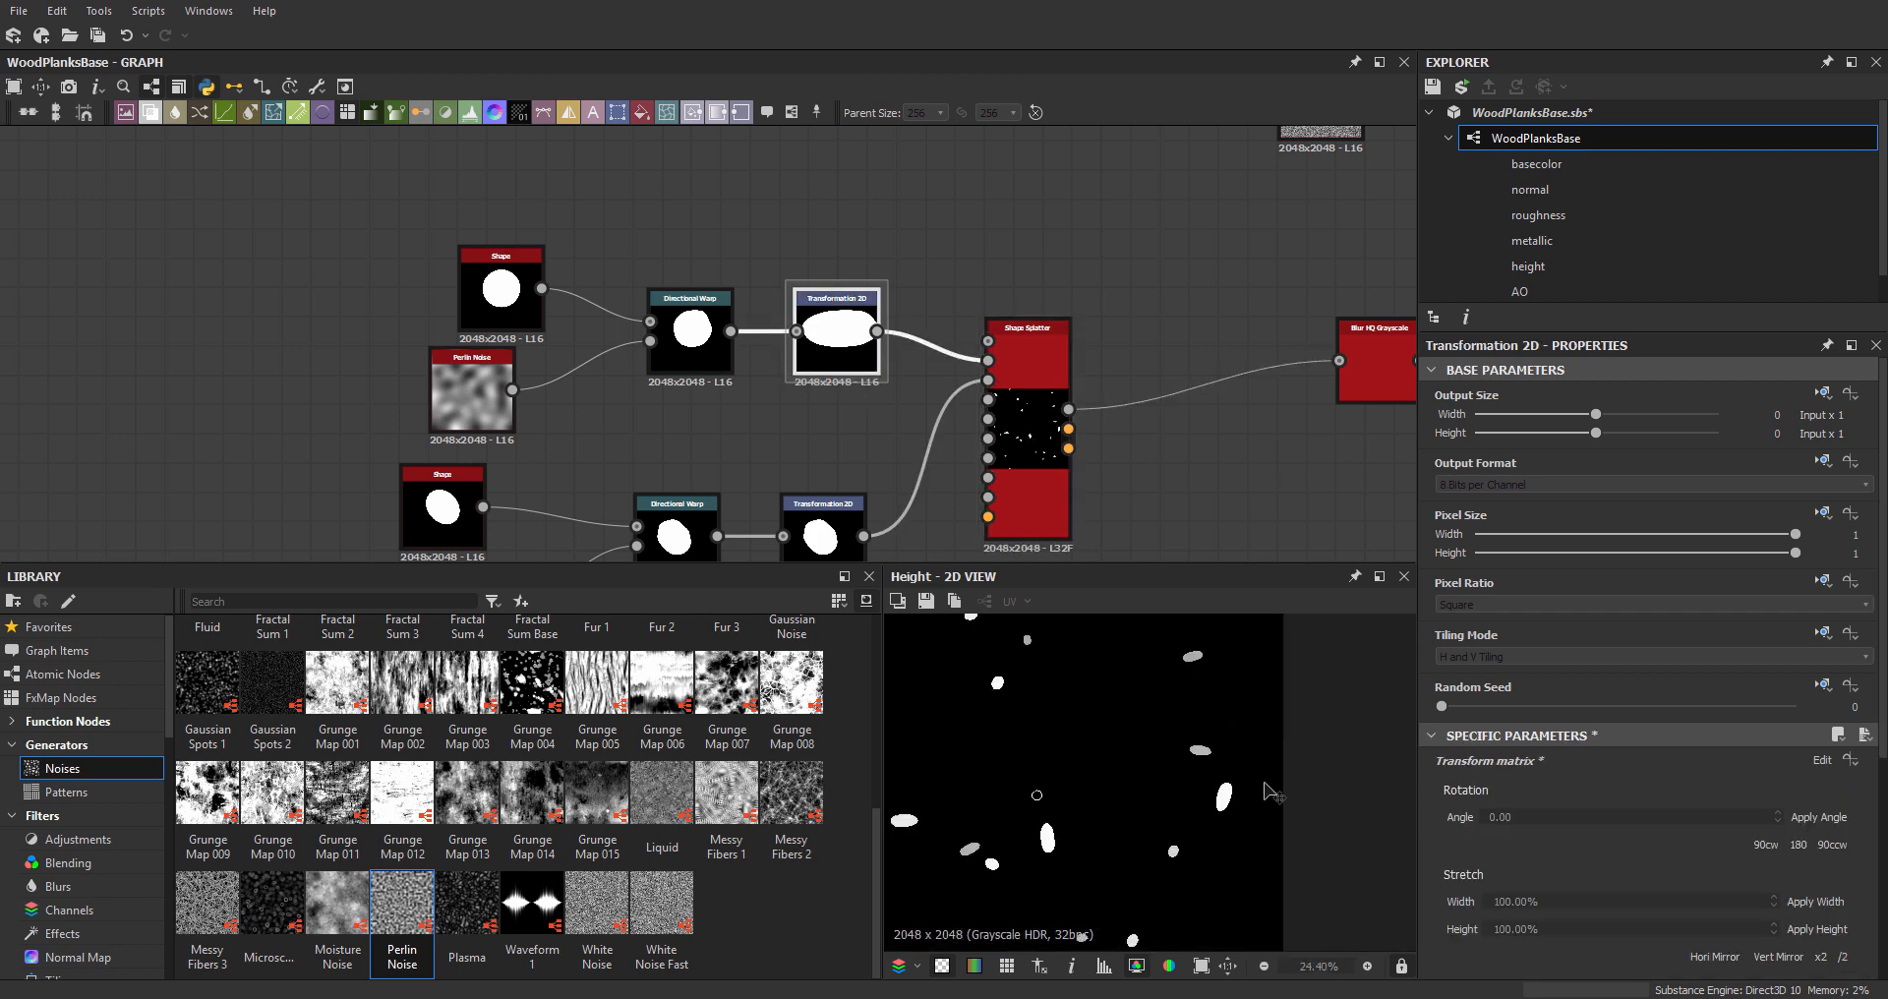
- Stretch the lower knot shape horizontally in its Transformation 2D and check the scattered knots
middle_click_drag(871, 228, 904, 317)
left_click(851, 398)
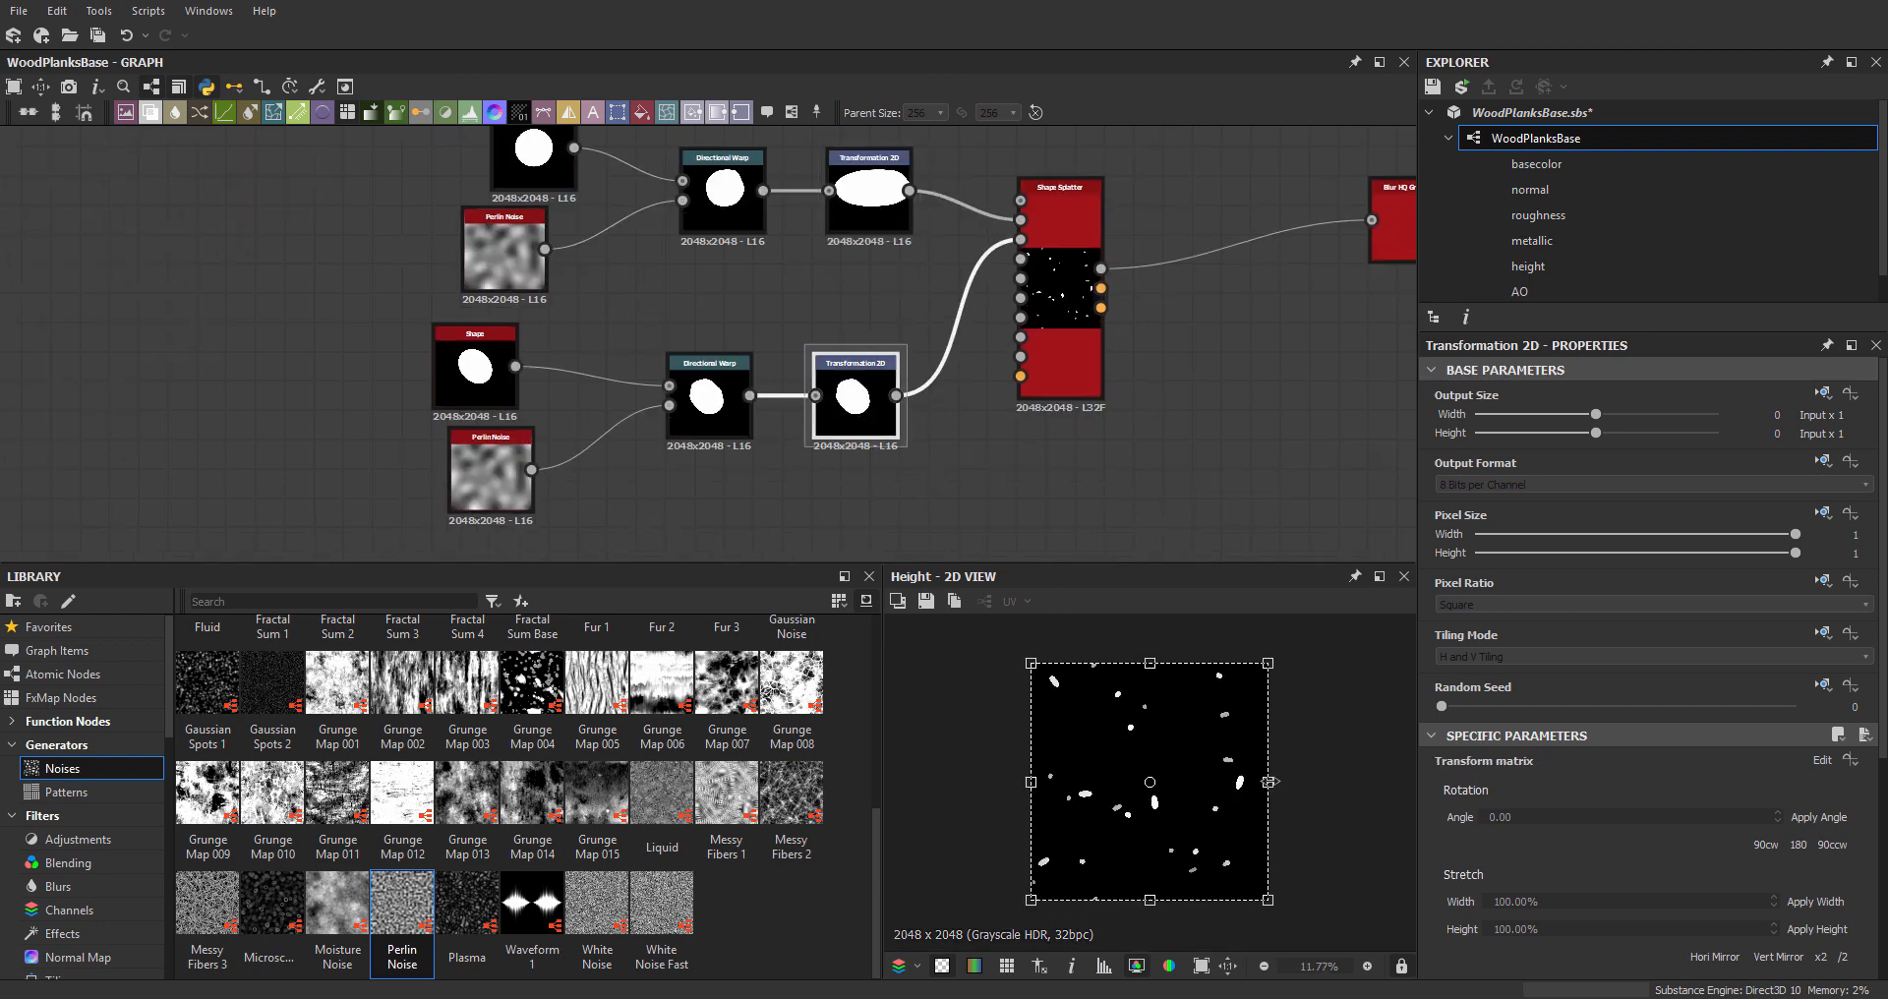
left_click_drag(1268, 782, 1416, 797)
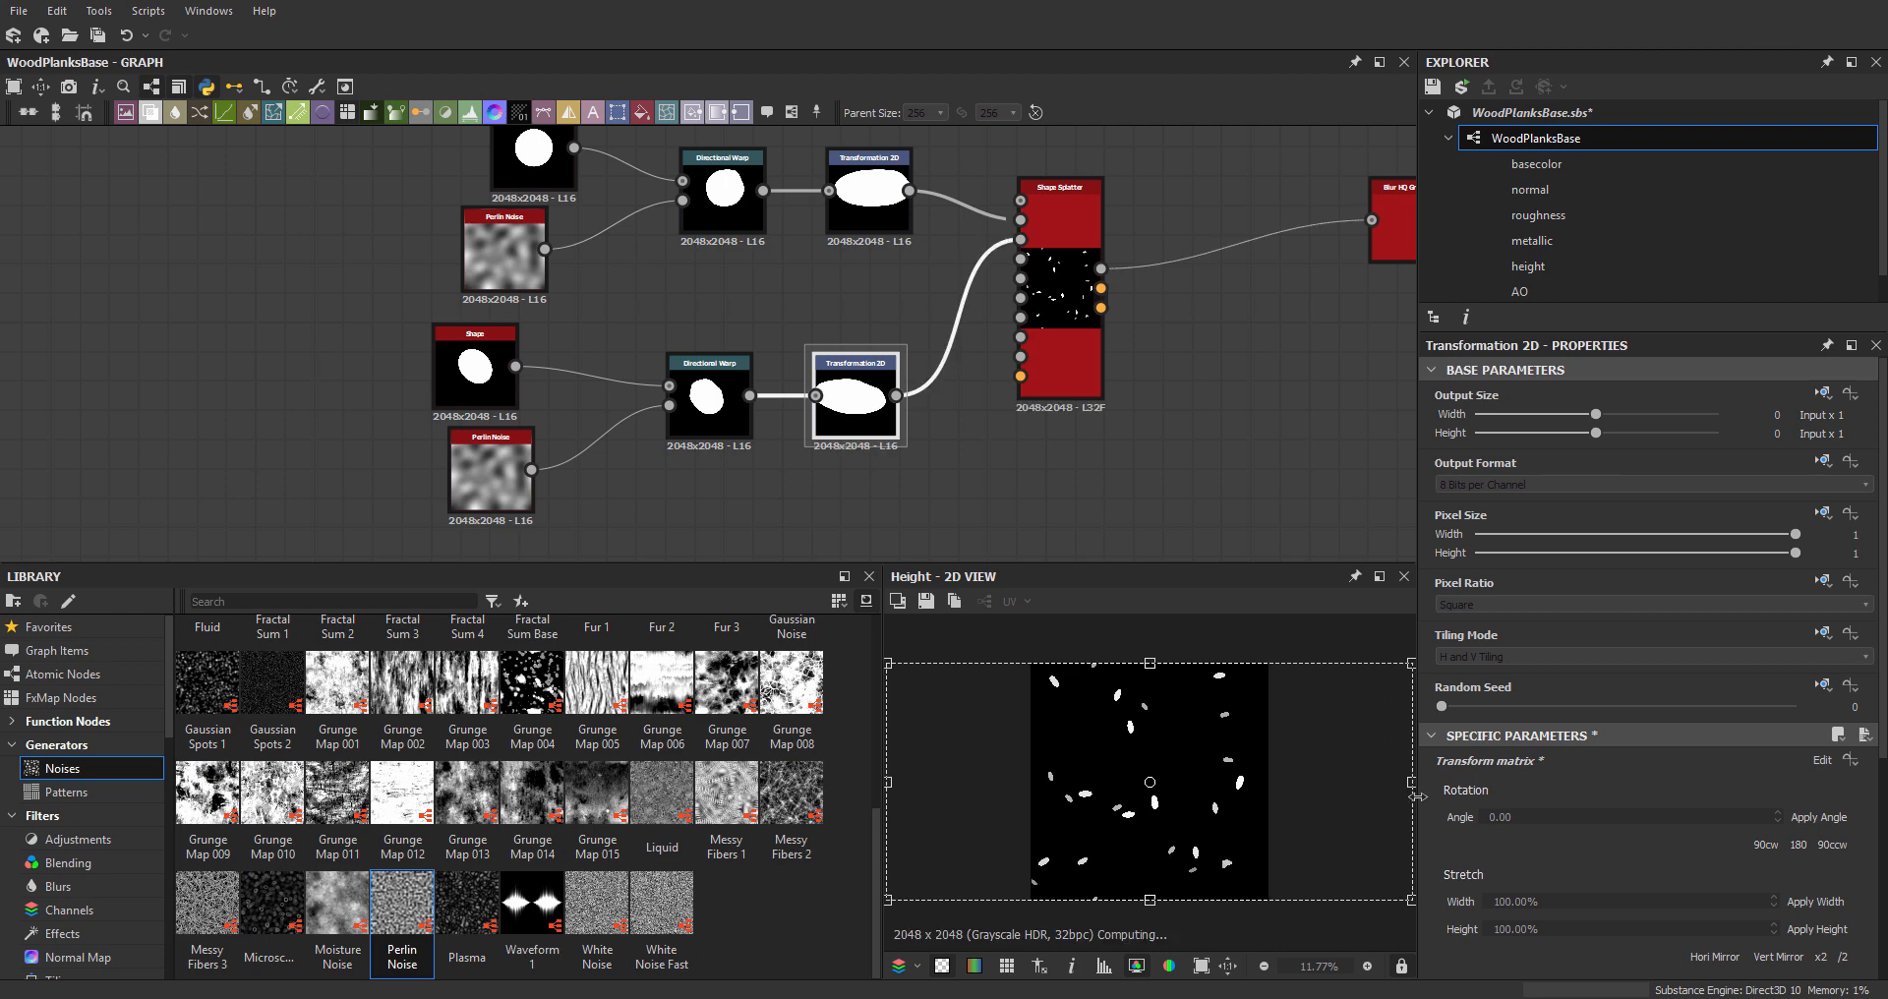
scroll(1198, 796, "up", 4)
middle_click_drag(1127, 397, 917, 417)
middle_click_drag(1235, 198, 924, 315)
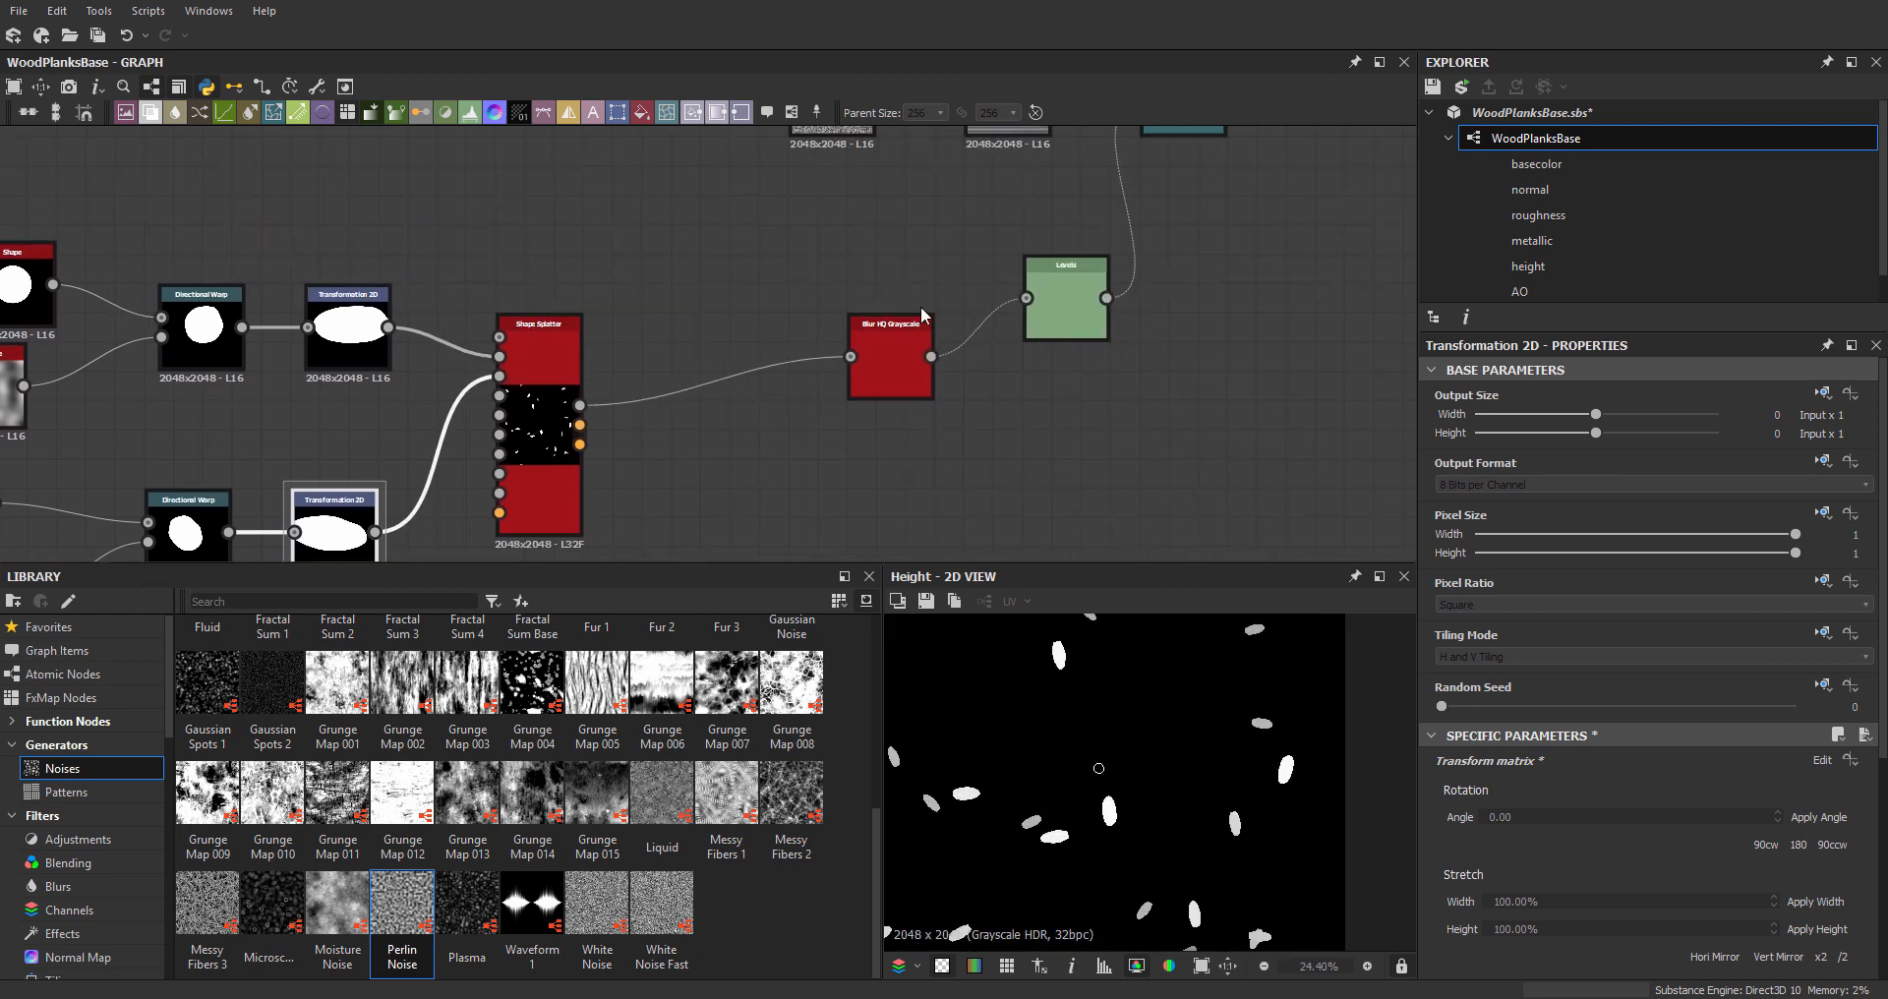
- Preview the grain's Directional Warp output and examine the distortions around the elongated knots up close
middle_click_drag(1153, 185, 983, 356)
double_click(1041, 252)
scroll(1316, 760, "up", 2)
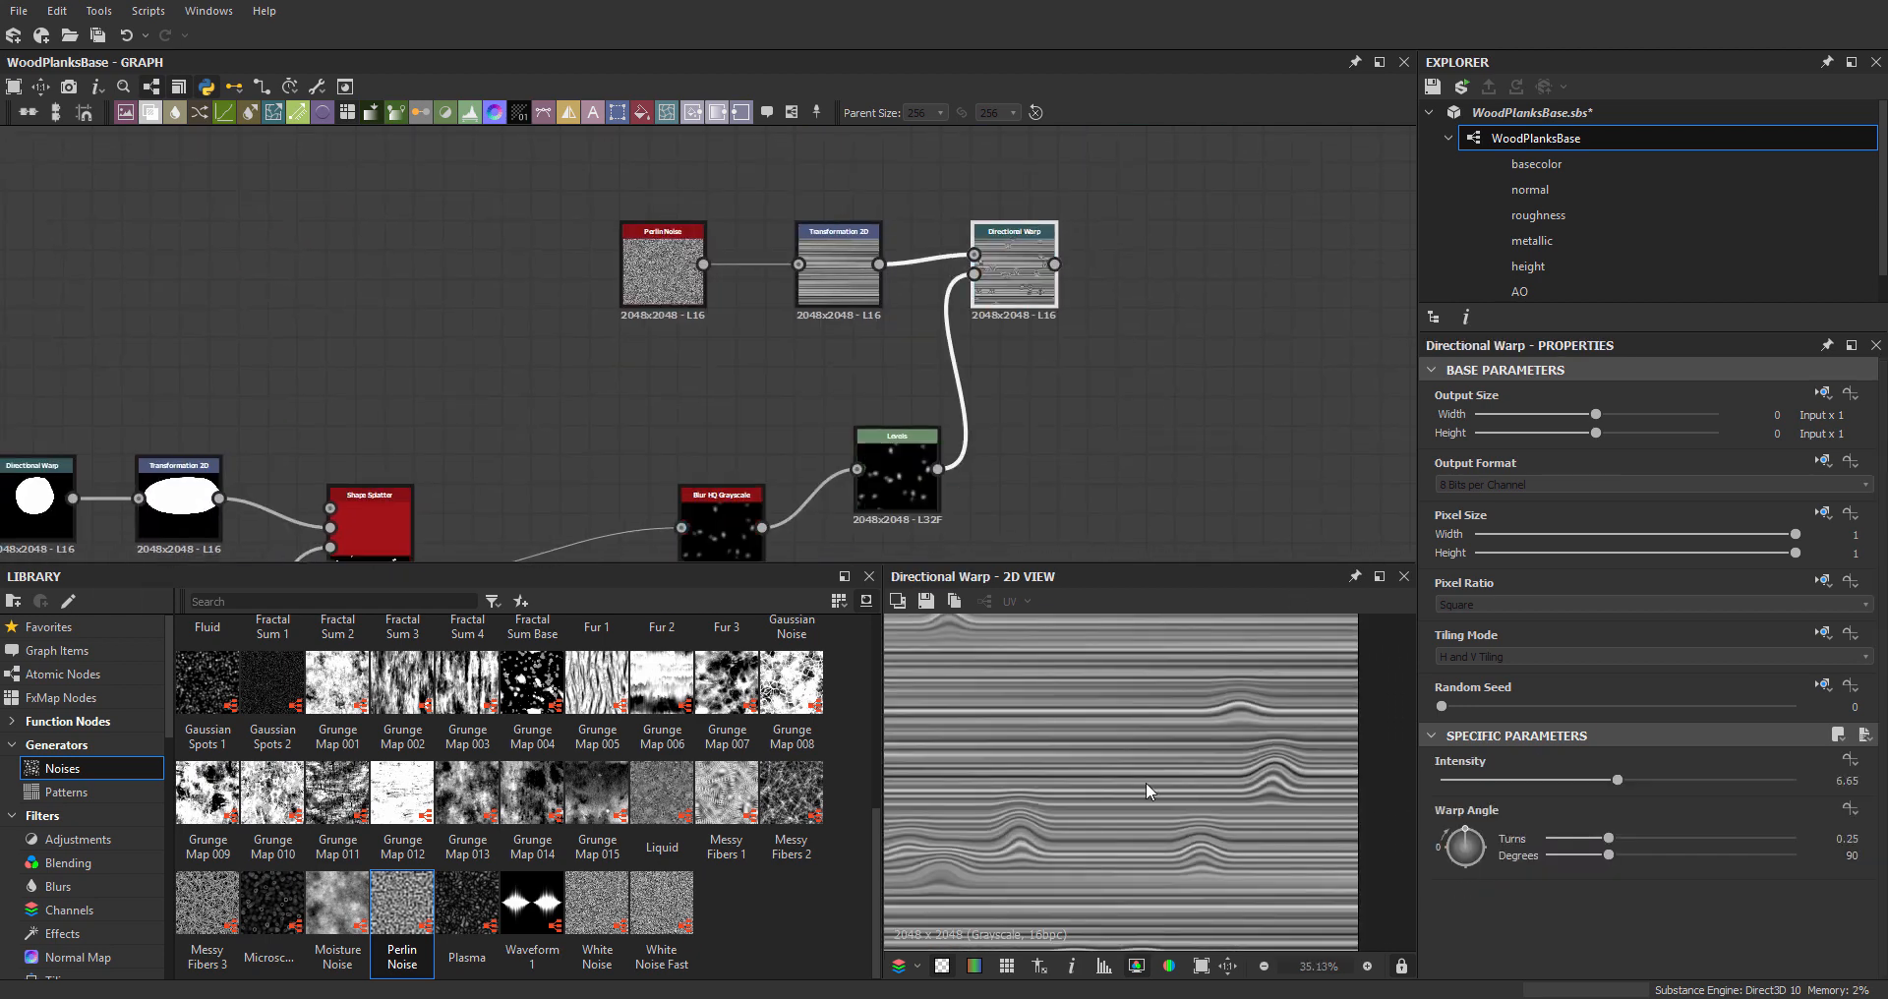
scroll(1146, 782, "down", 1)
middle_click_drag(1115, 798, 1284, 782)
scroll(1142, 858, "up", 2)
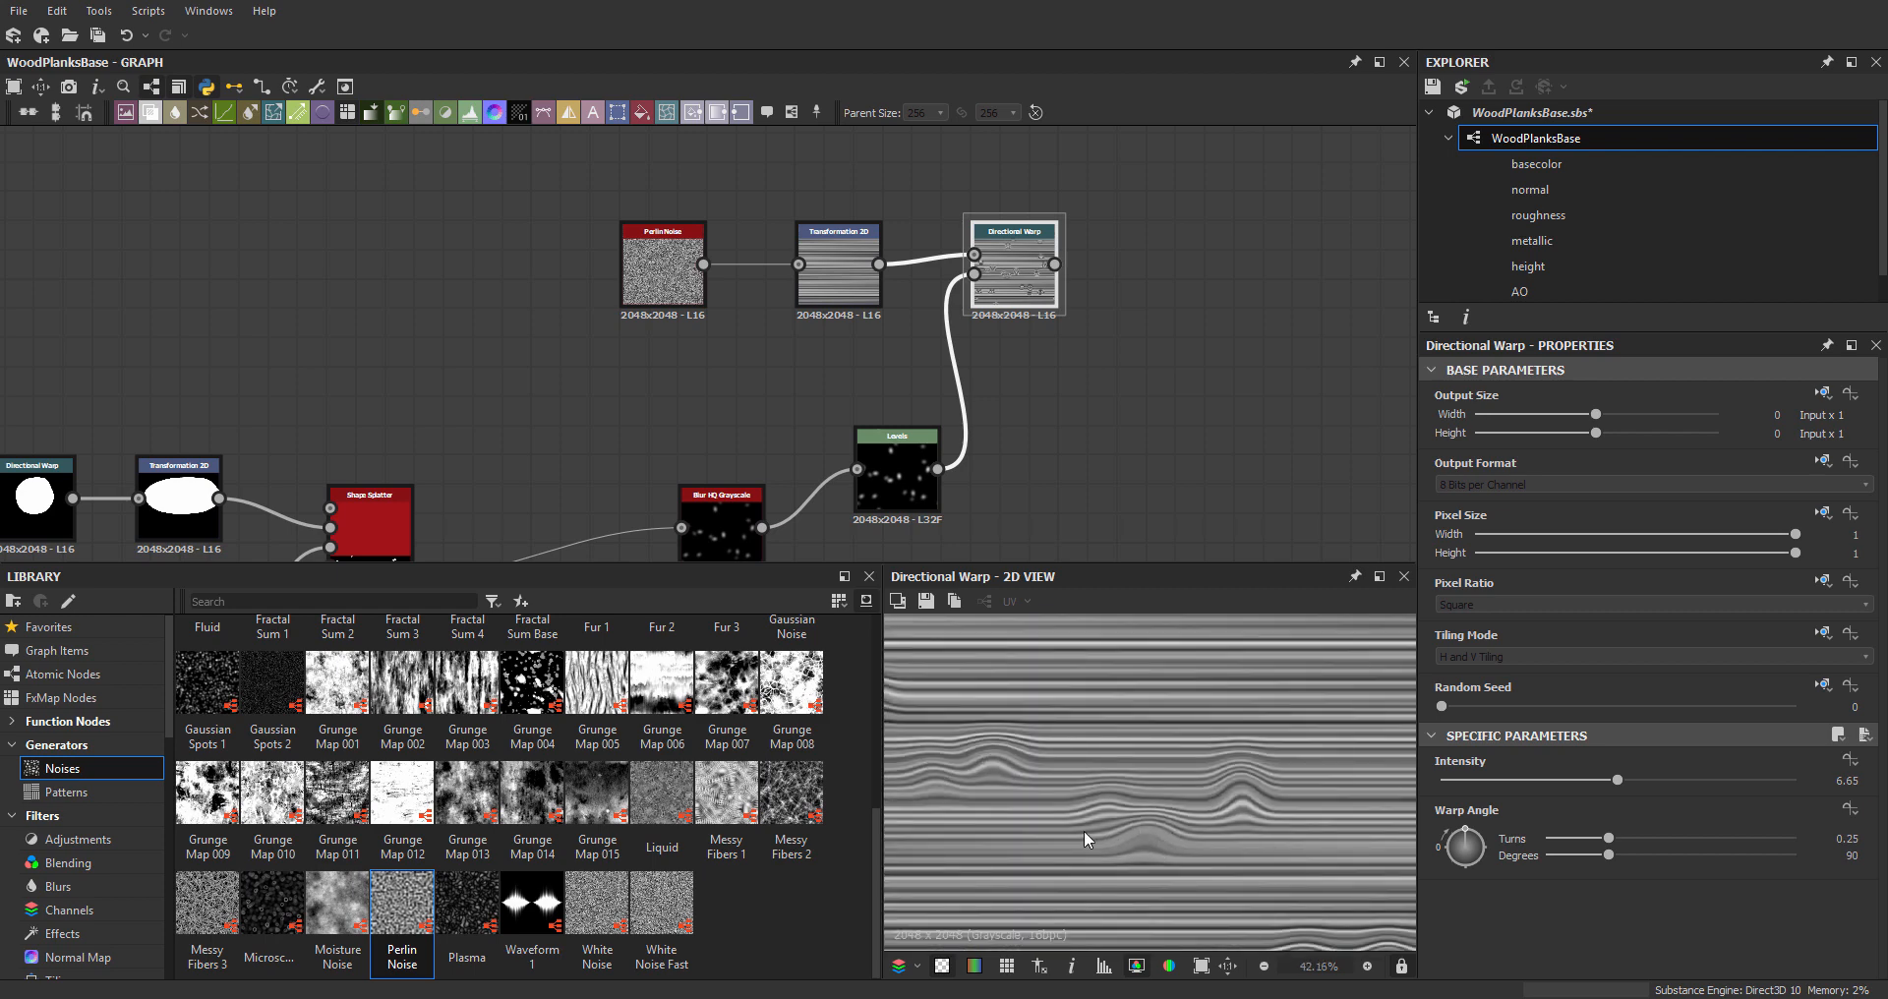
- Set the Shape Splatter's Rotation Random to 0 and check the scattered knots in its height output
middle_click_drag(812, 400, 999, 312)
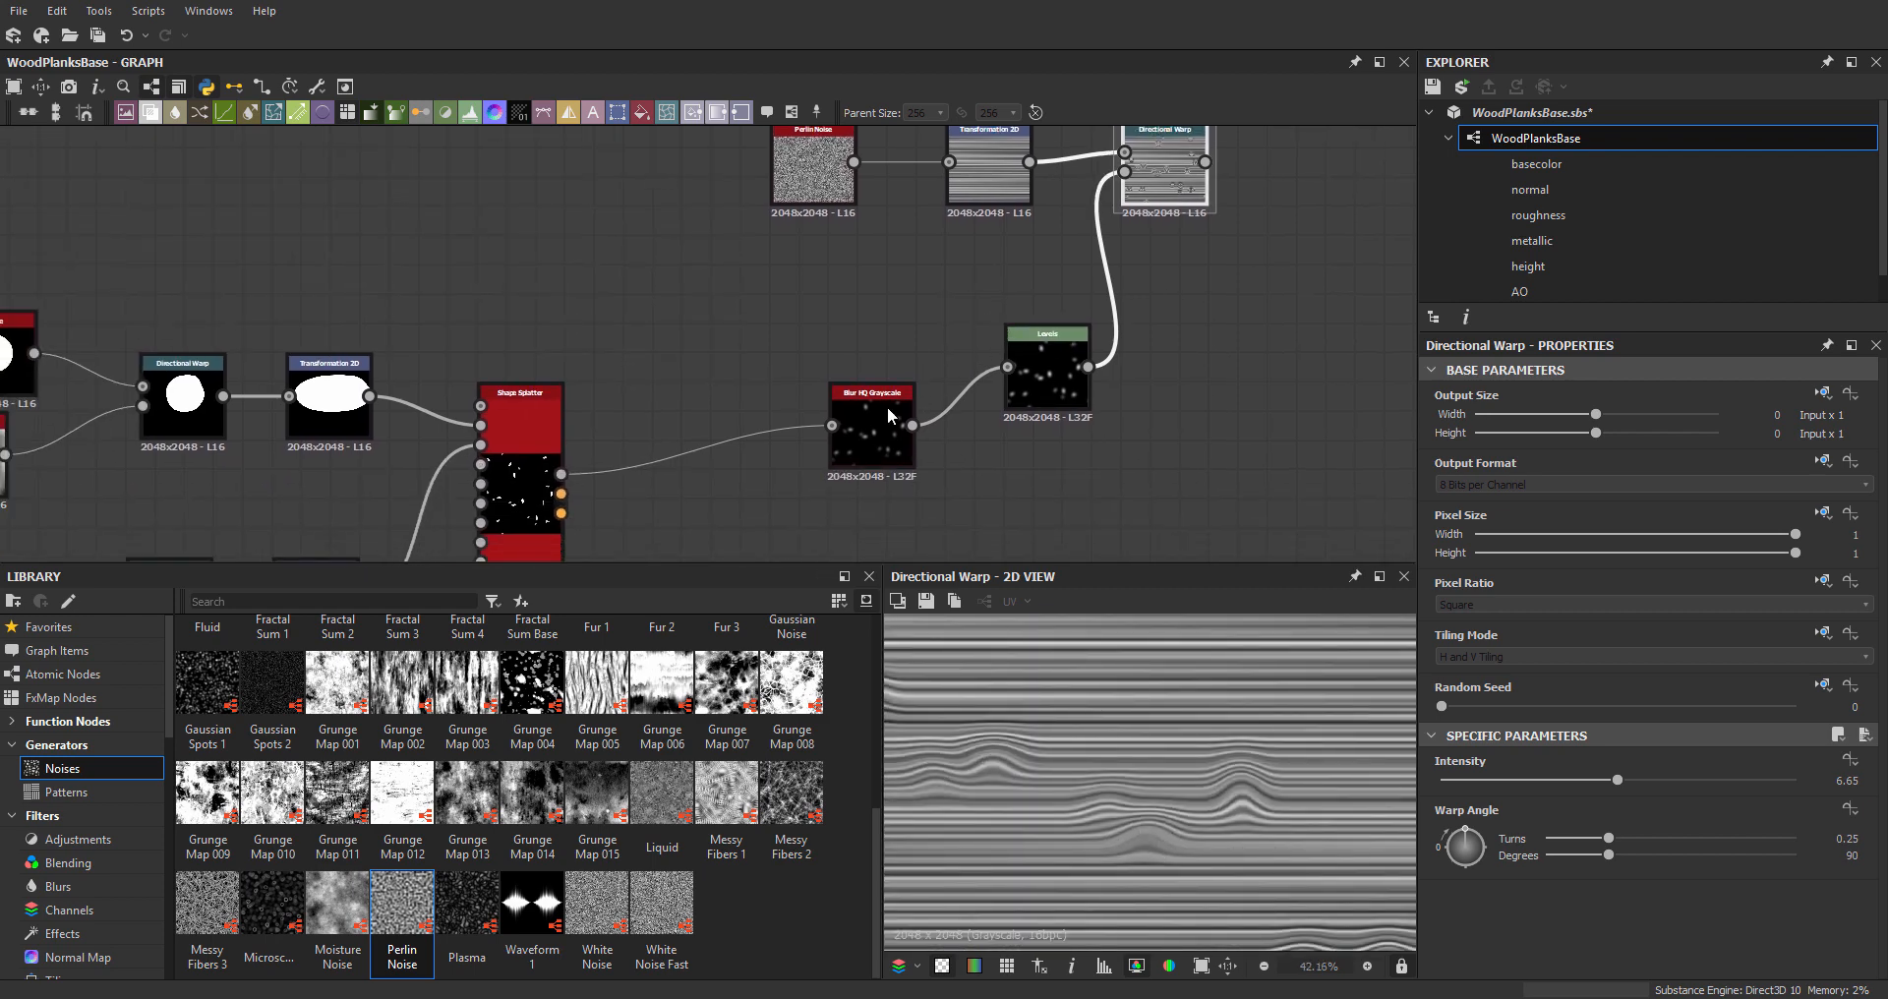
middle_click_drag(586, 439, 705, 368)
double_click(654, 398)
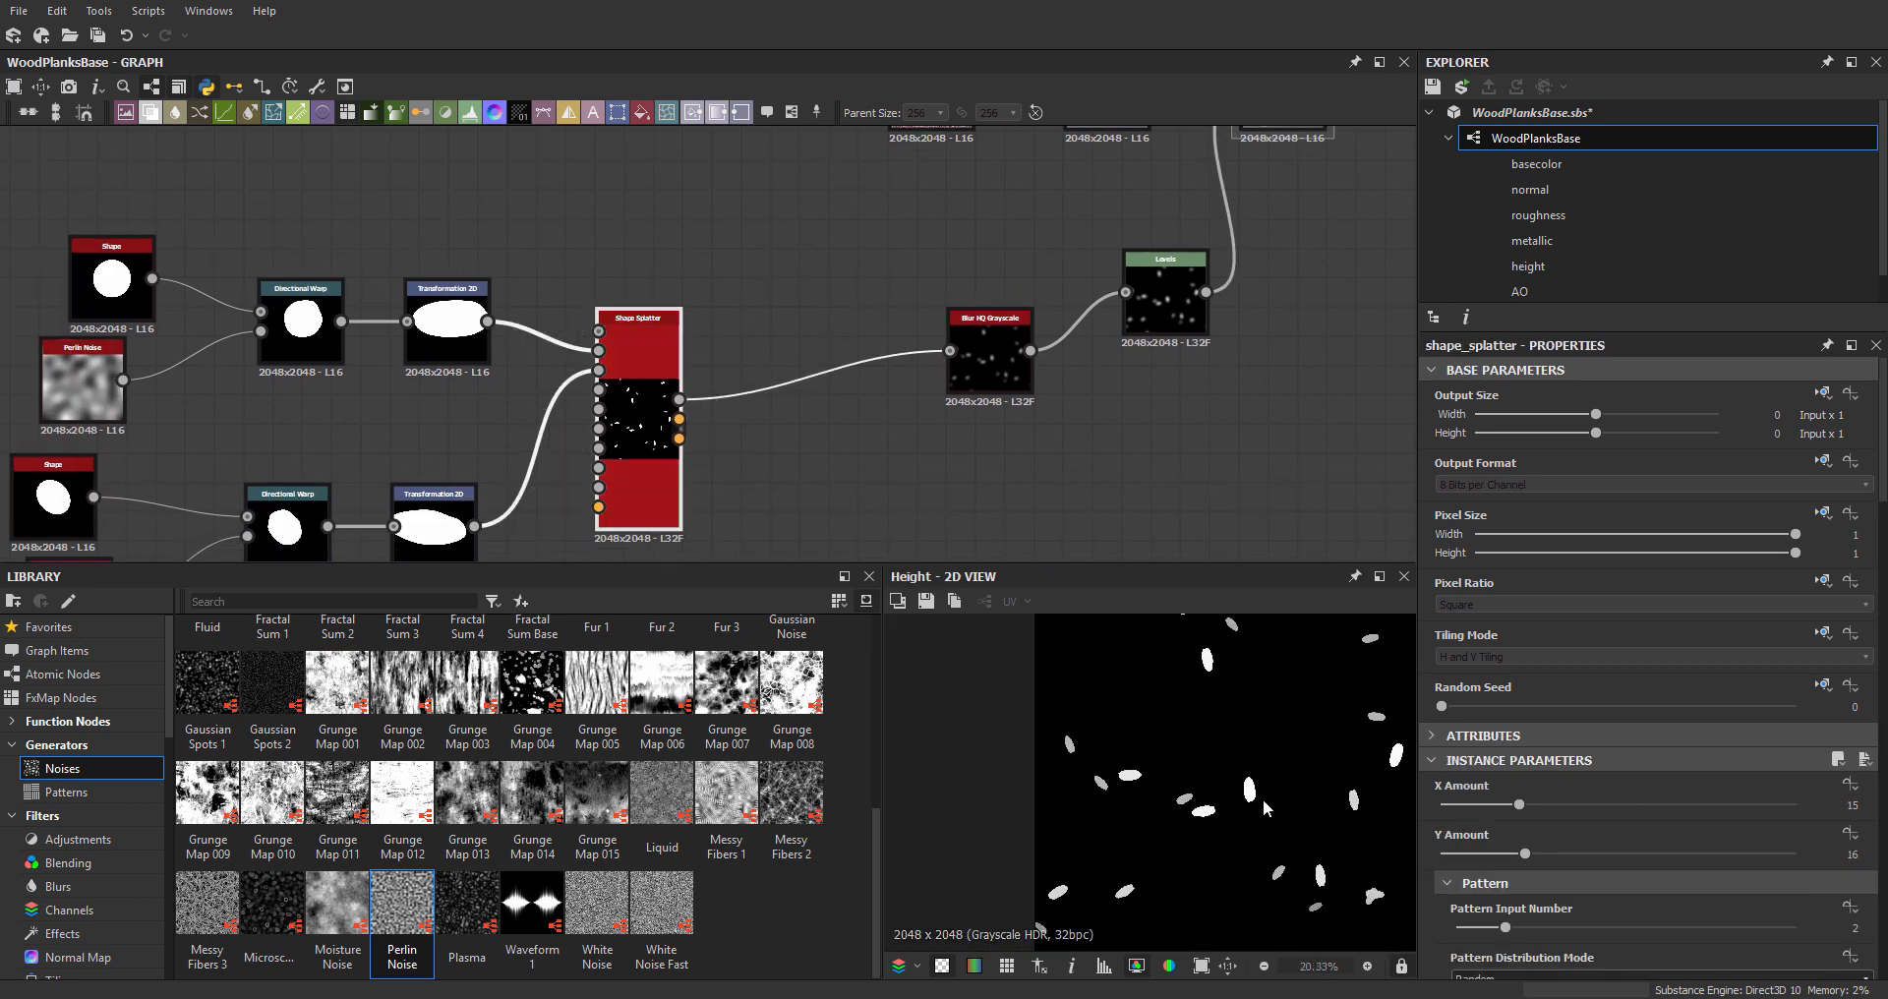
scroll(1267, 809, "up", 1)
scroll(1432, 875, "down", 5)
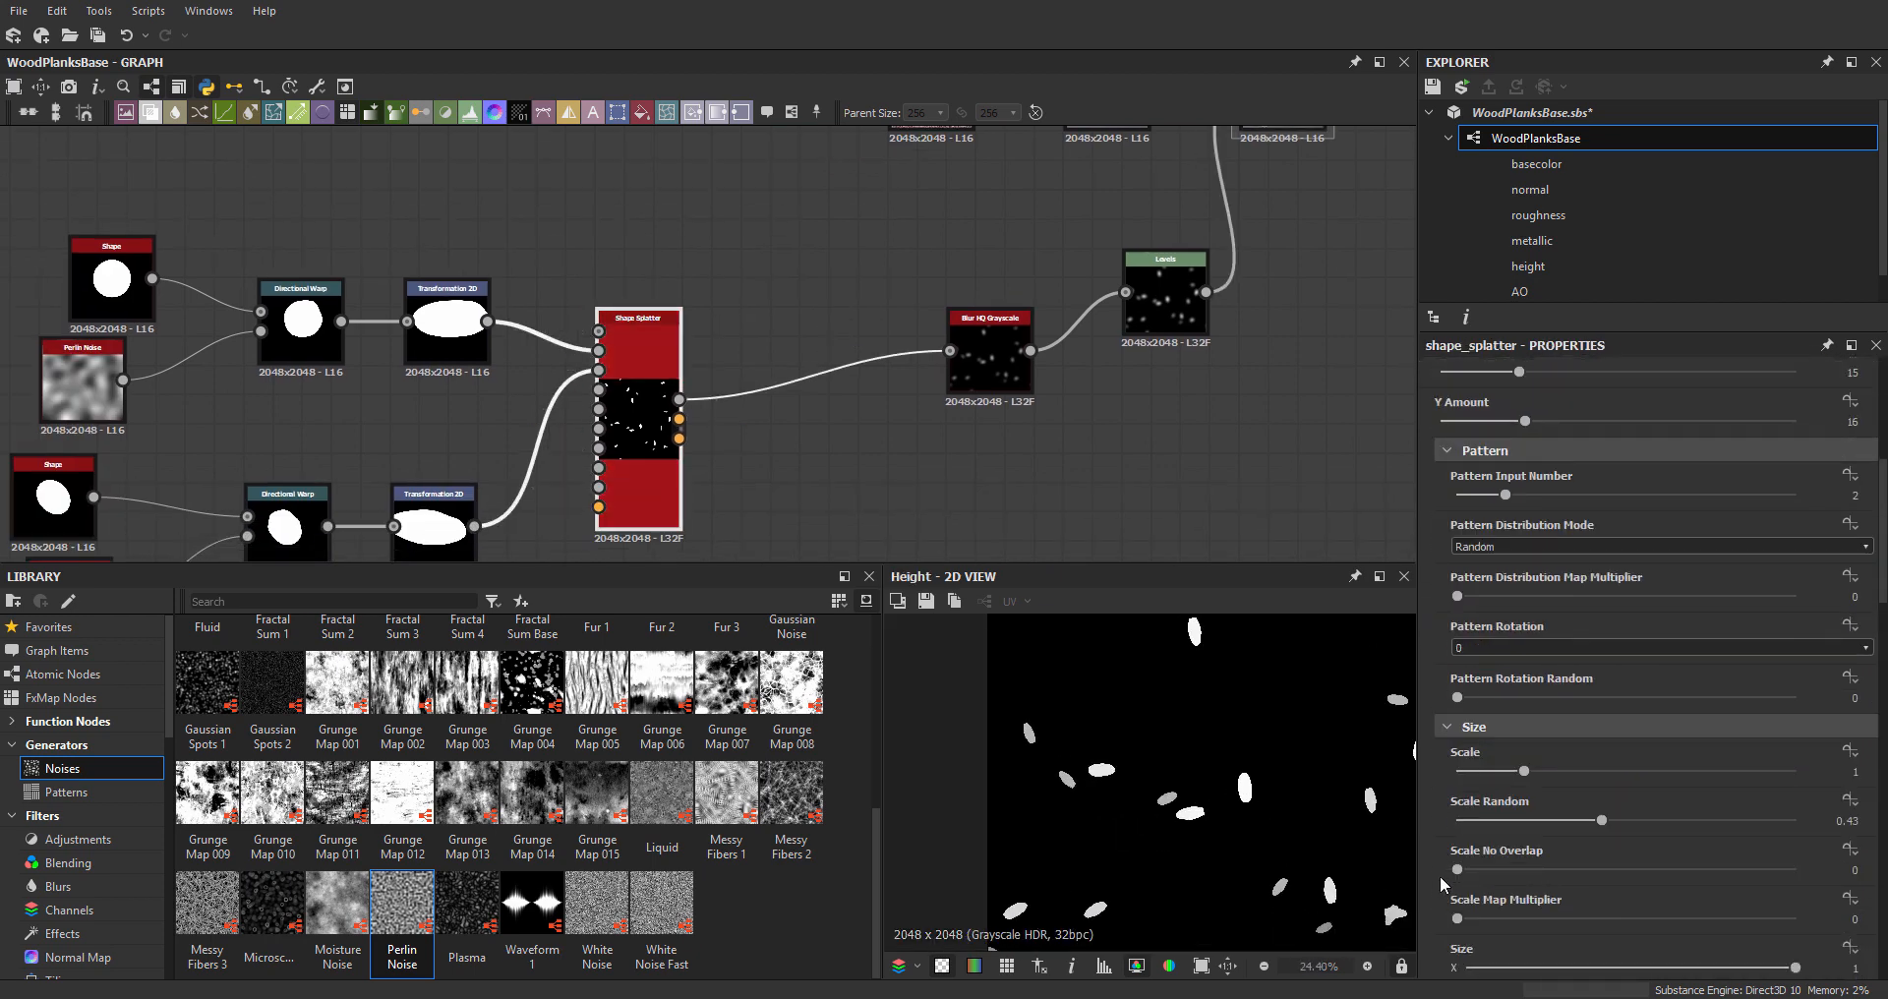
scroll(1440, 875, "down", 5)
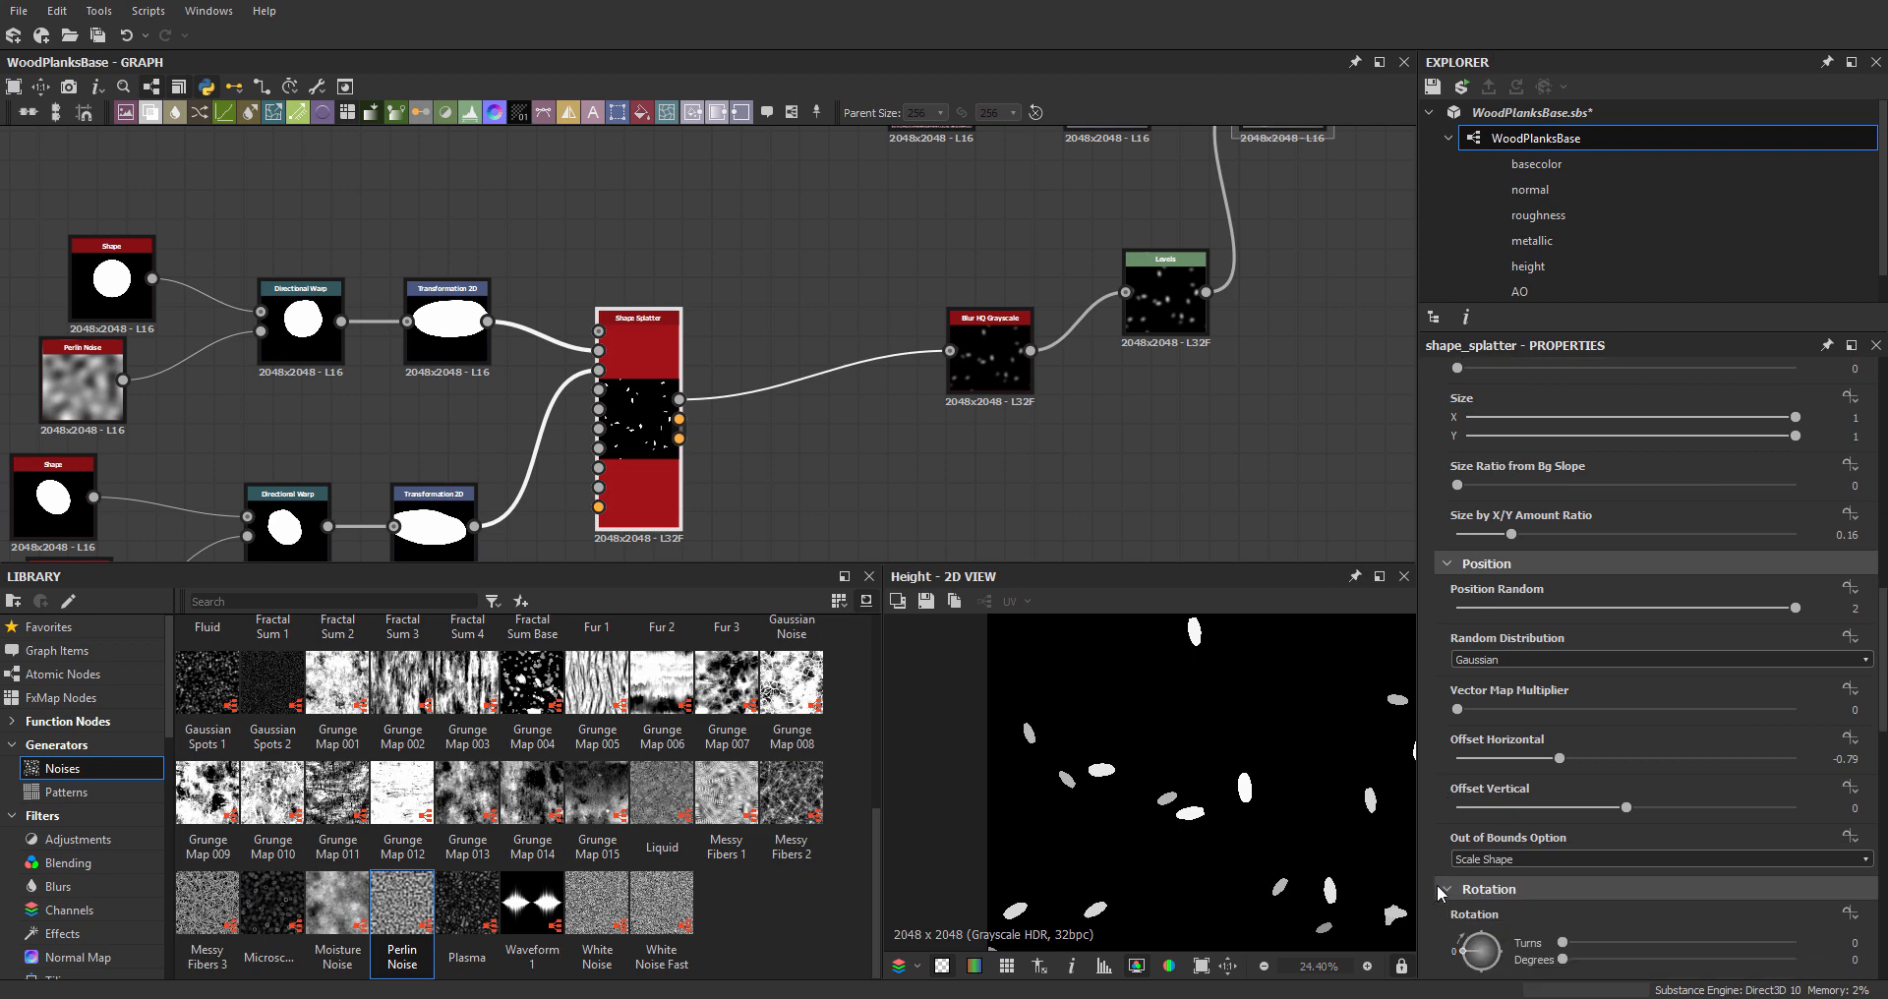
scroll(1438, 881, "down", 2)
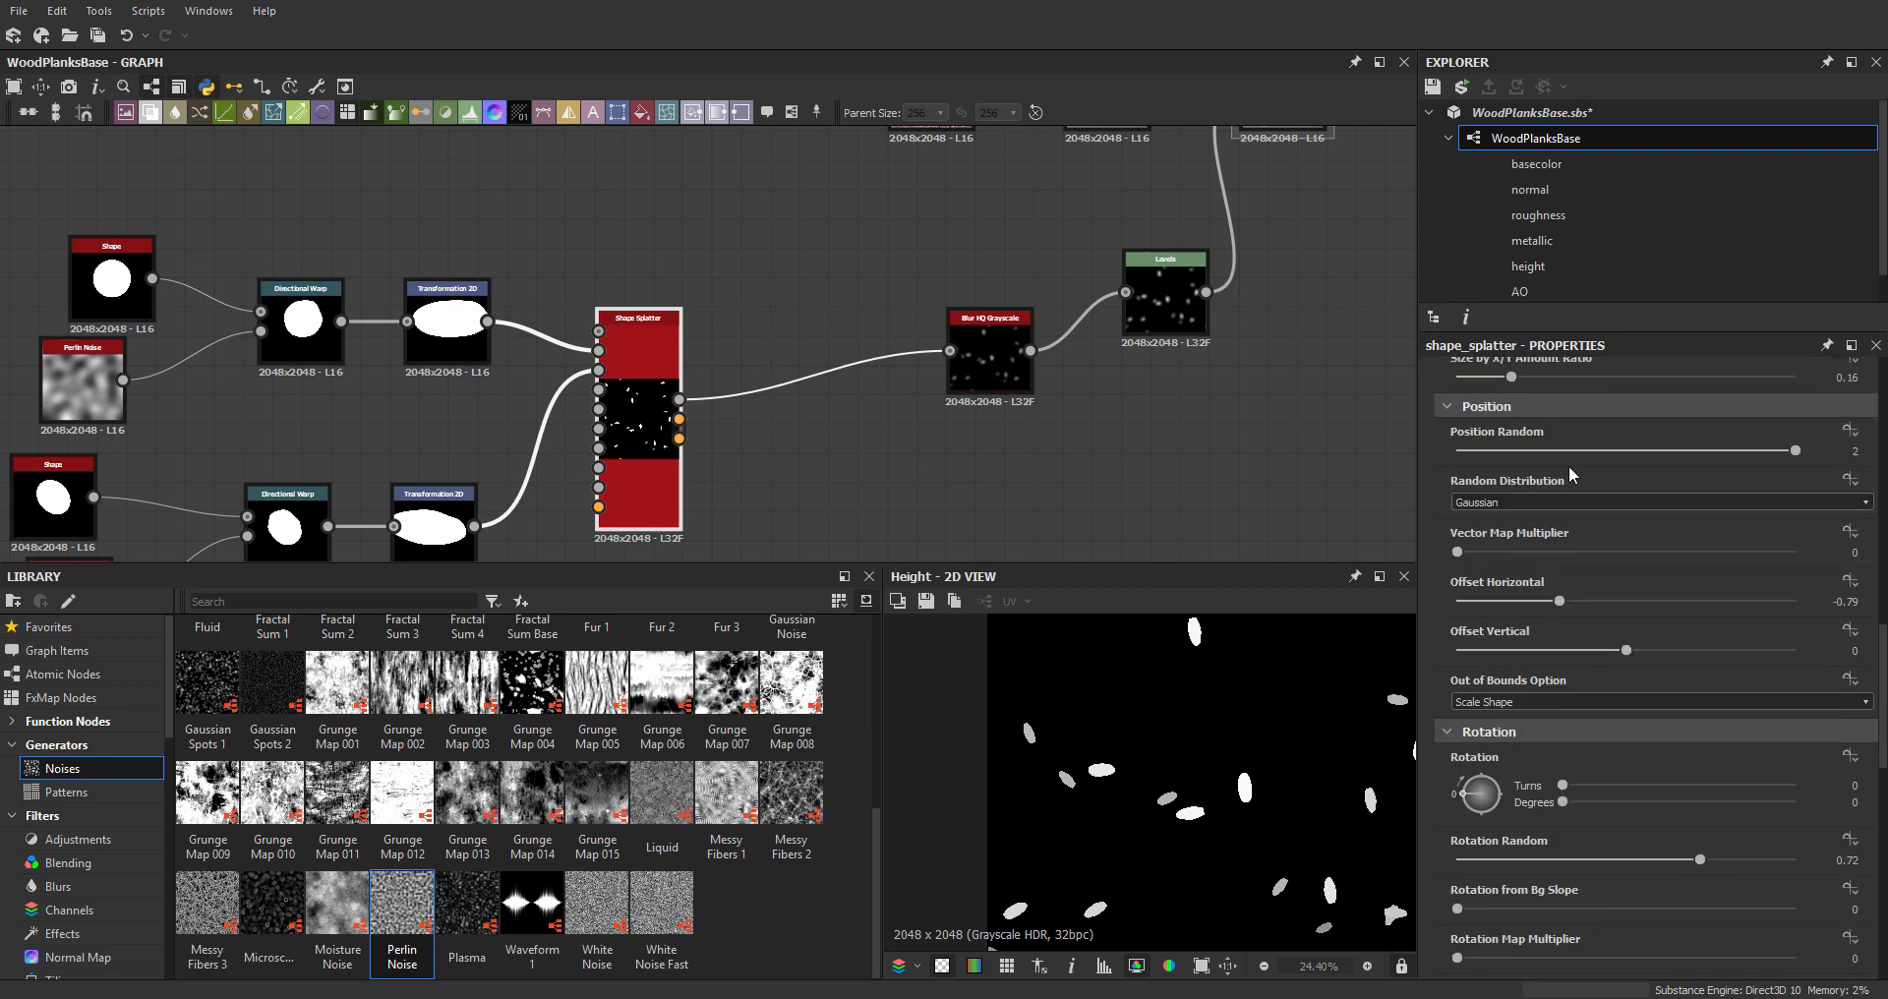
scroll(1465, 698, "down", 2)
left_click_drag(1632, 704, 1345, 698)
middle_click_drag(1196, 744, 1061, 782)
scroll(1062, 782, "down", 1)
scroll(1183, 750, "down", 2)
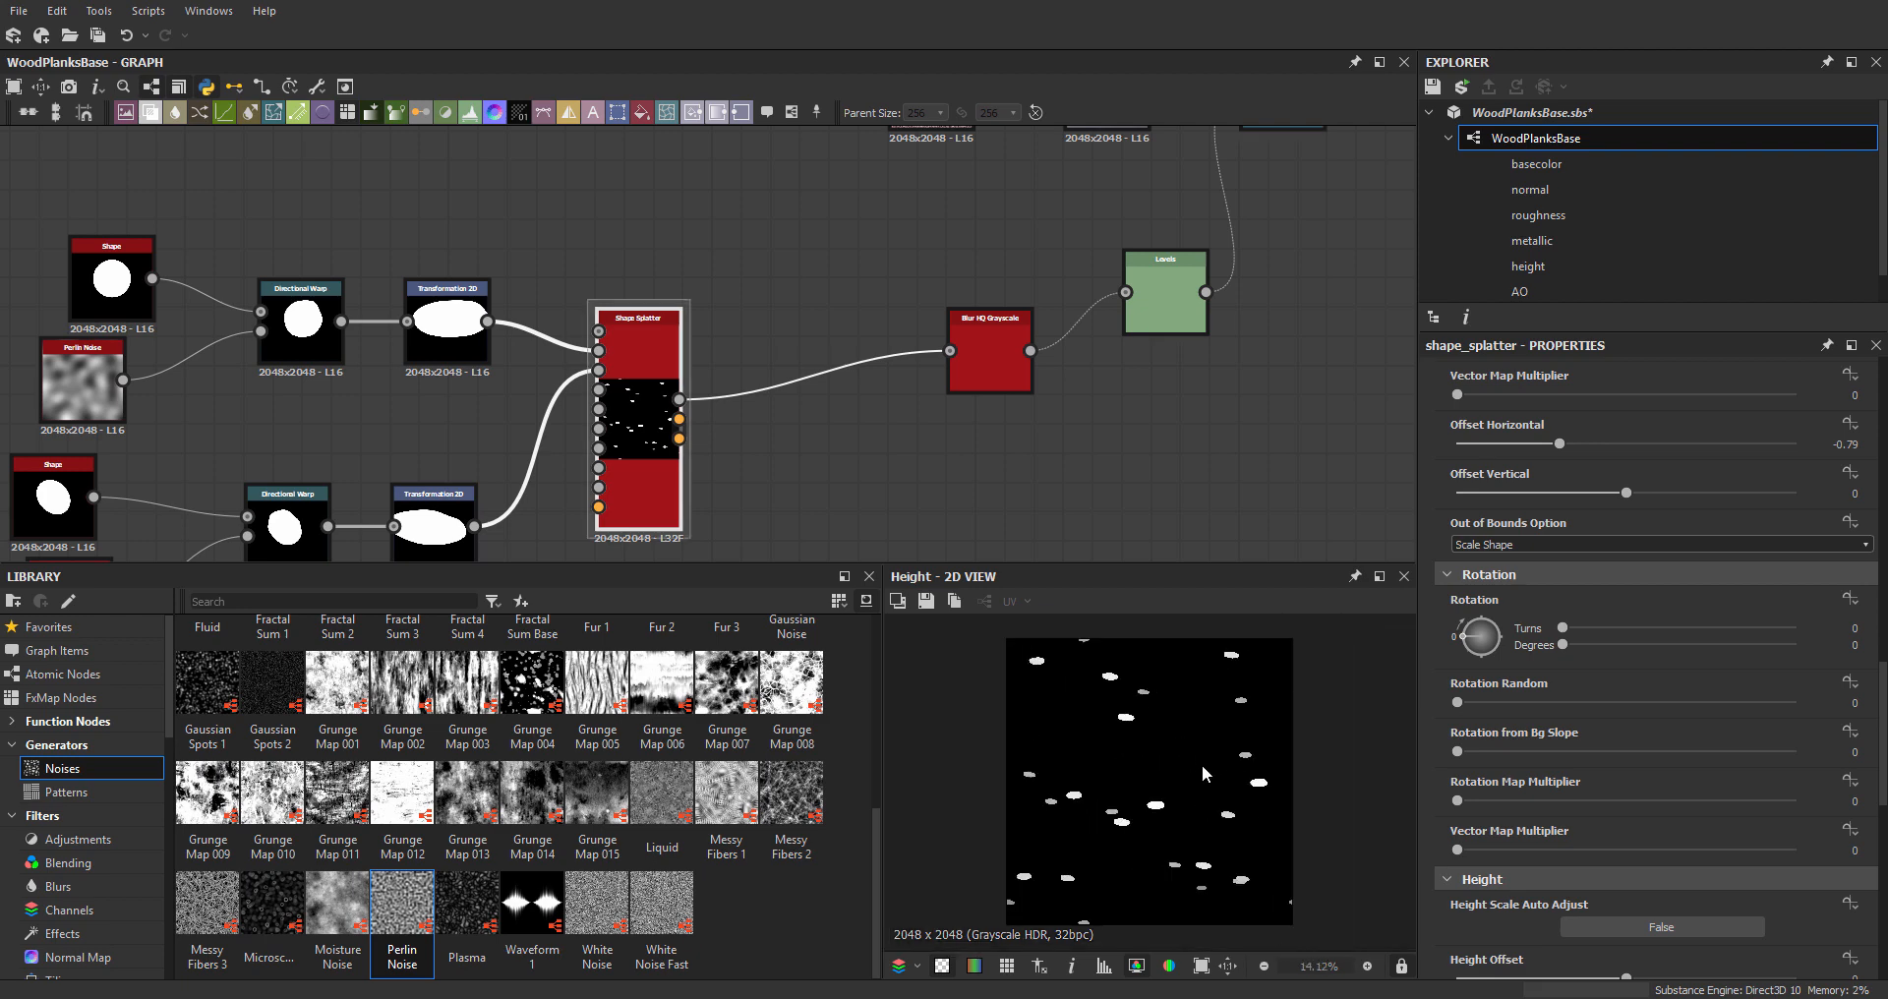
- Preview the grain's Directional Warp again and examine how the grain bends around the unrotated knots
scroll(1188, 742, "up", 2)
middle_click_drag(1242, 257, 1074, 498)
scroll(1076, 492, "down", 1)
double_click(1129, 371)
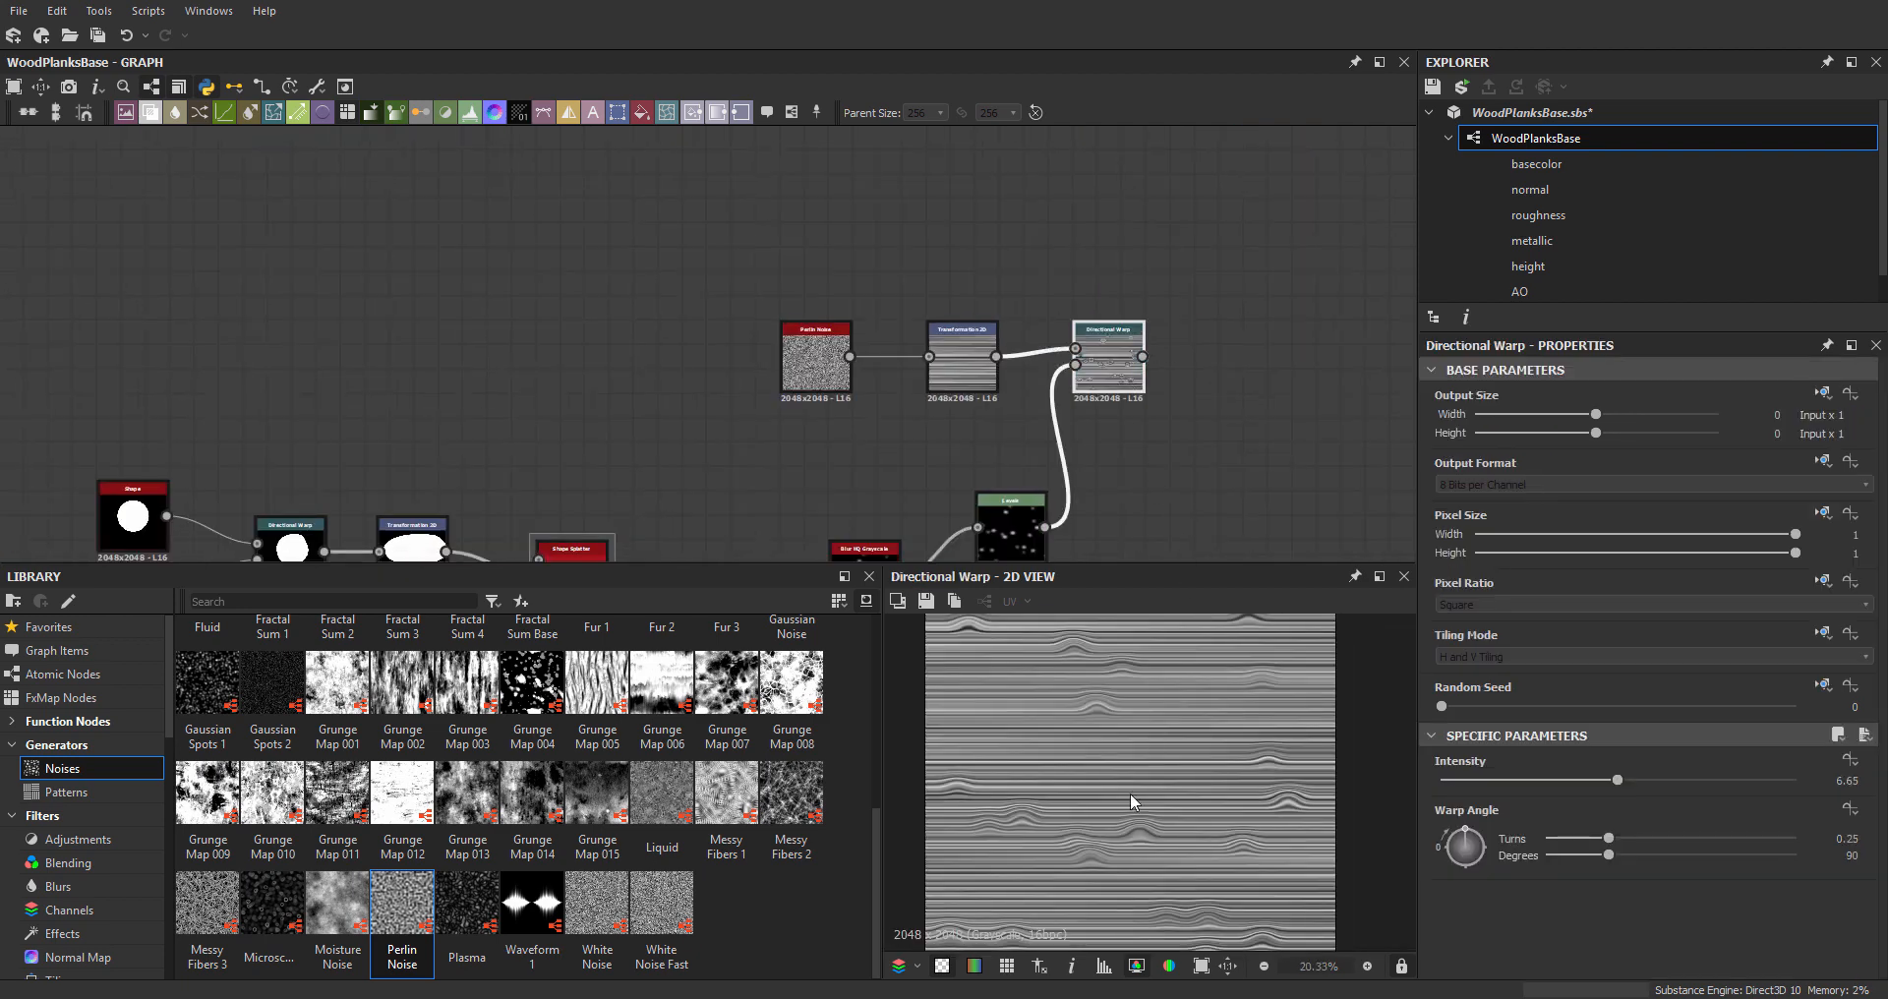
scroll(1130, 792, "up", 2)
middle_click_drag(1260, 759, 1145, 776)
middle_click_drag(1038, 727, 1202, 861)
scroll(1201, 860, "up", 1)
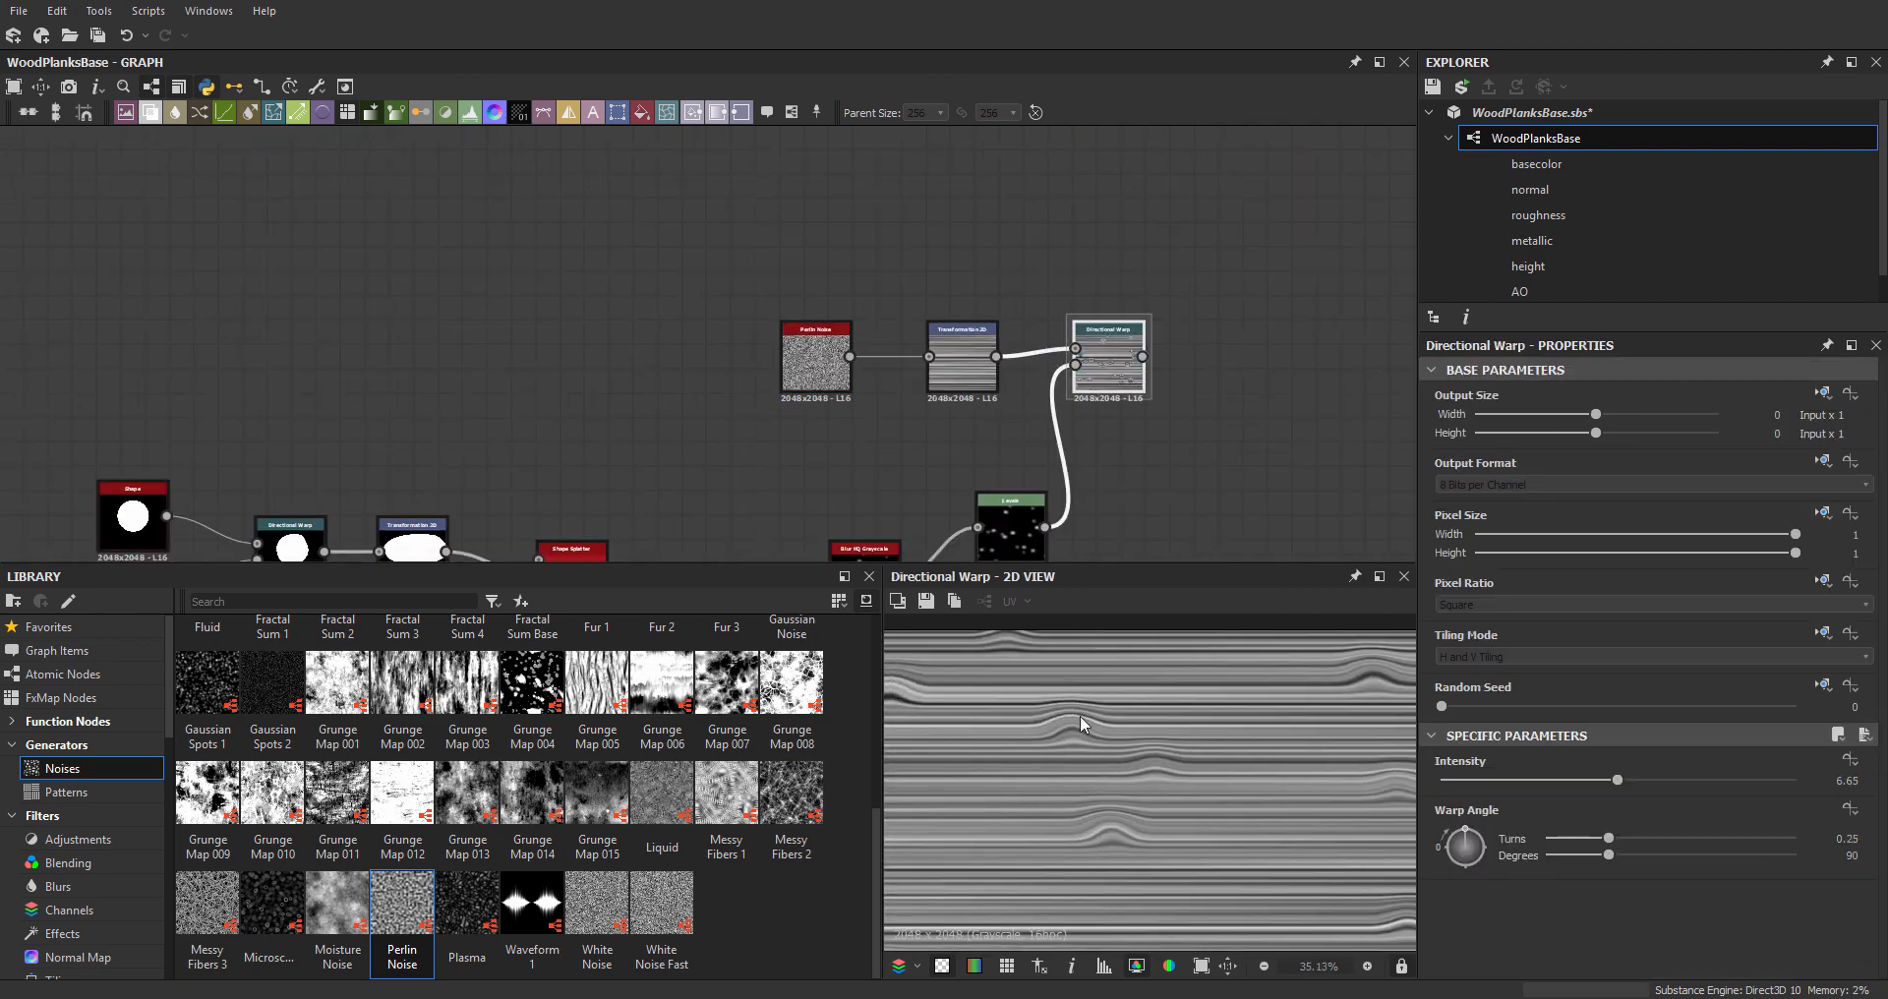
- Test the Blur HQ Grayscale intensity at 0.75 against the warped grain and raise it to about 7.22
middle_click_drag(992, 470, 1012, 375)
left_click(888, 462)
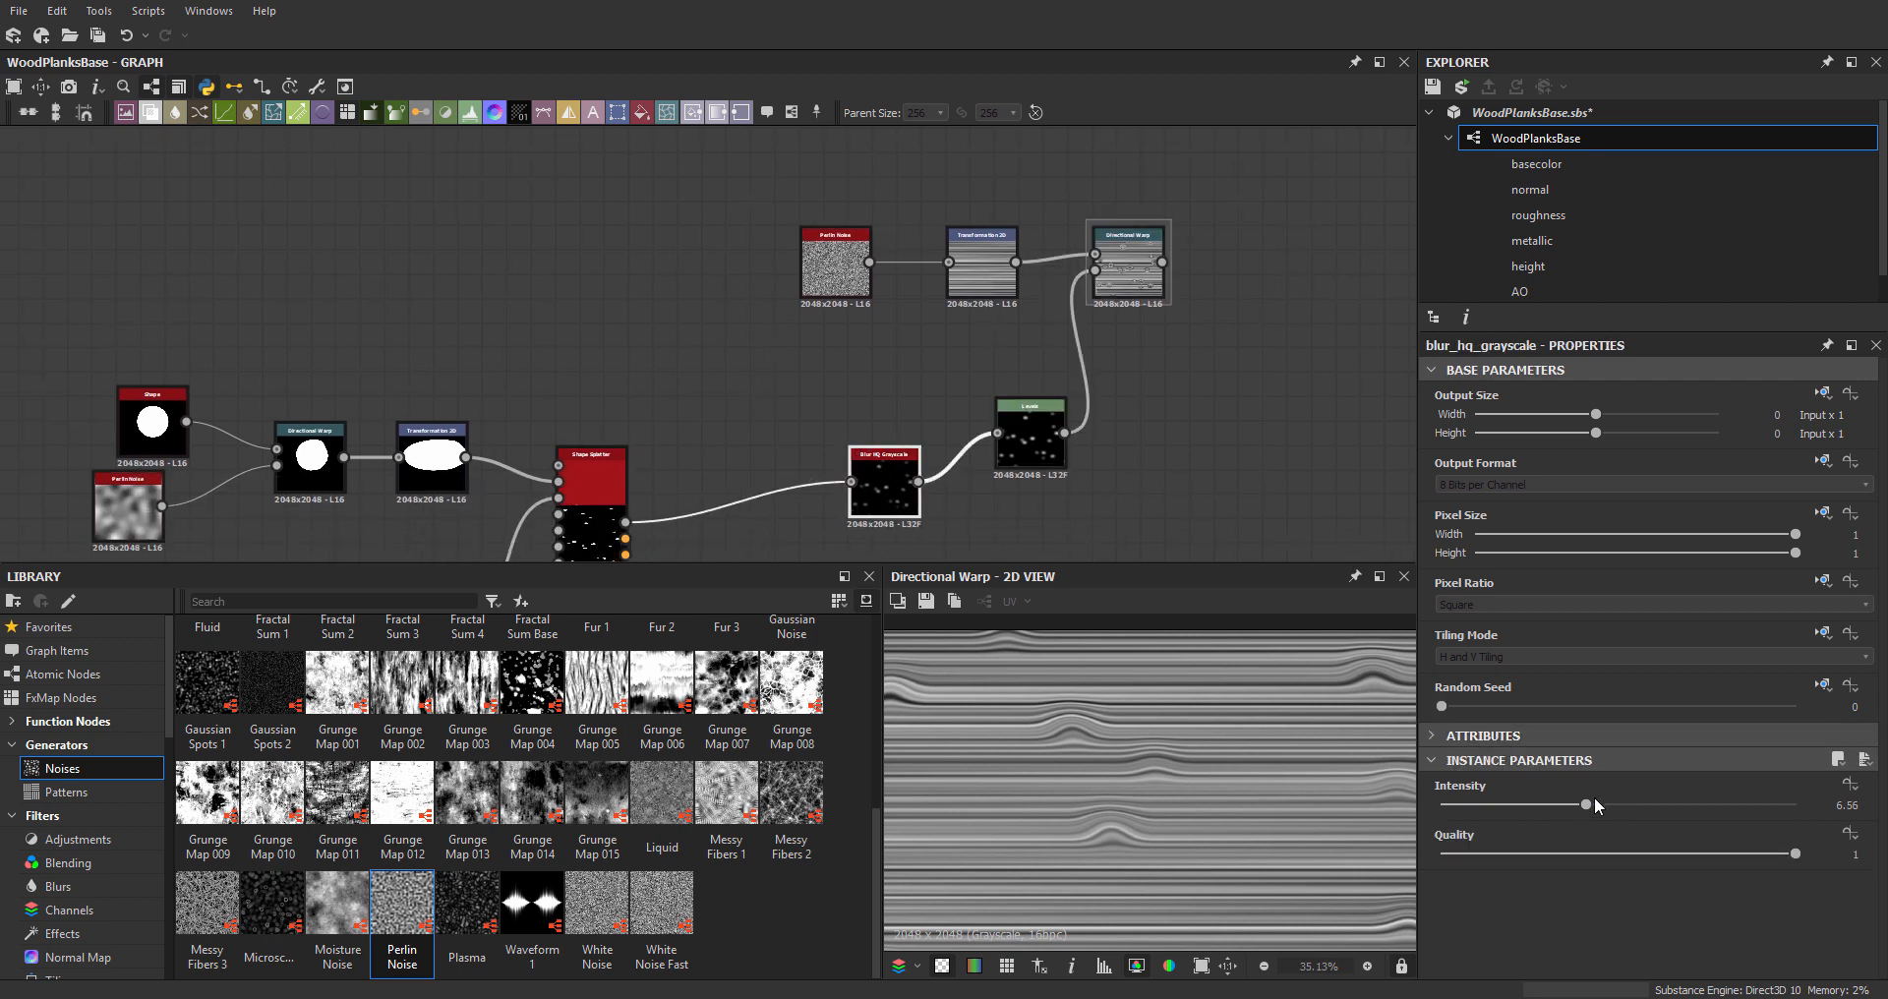
left_click_drag(1596, 800, 1458, 802)
scroll(1098, 836, "up", 3)
scroll(1131, 817, "up", 2)
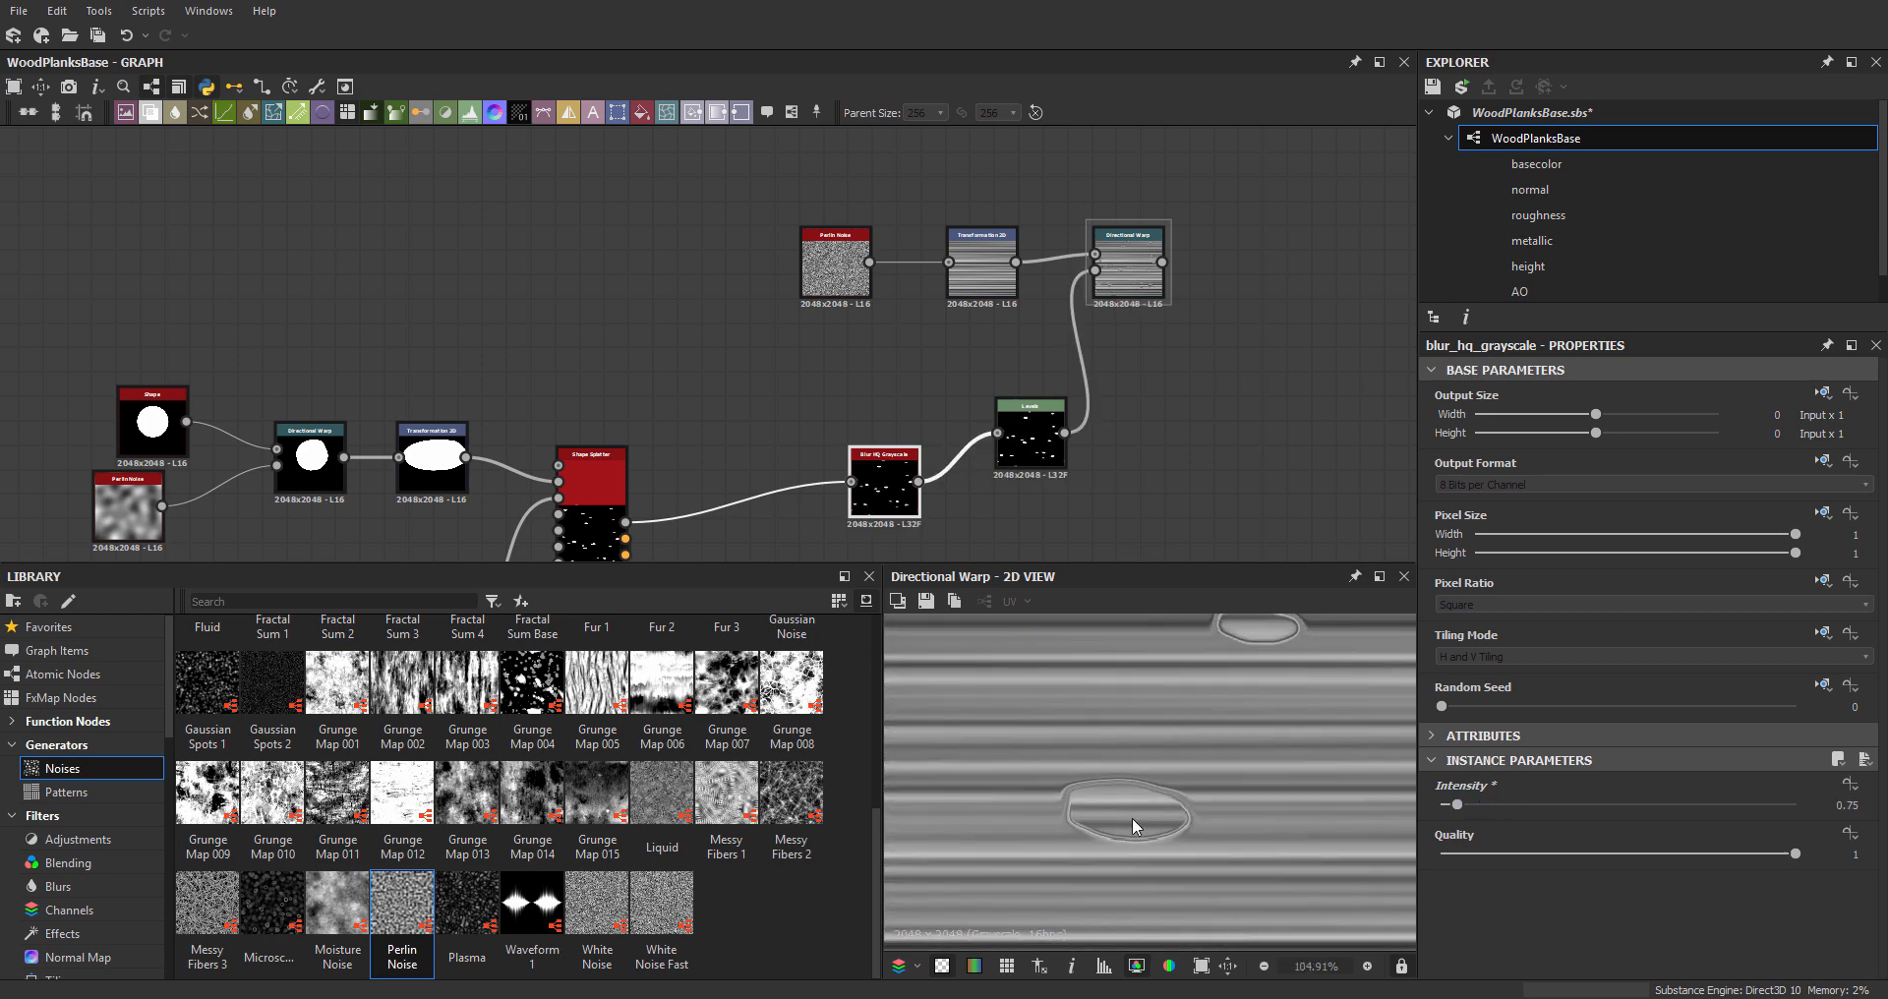
scroll(1131, 767, "down", 5)
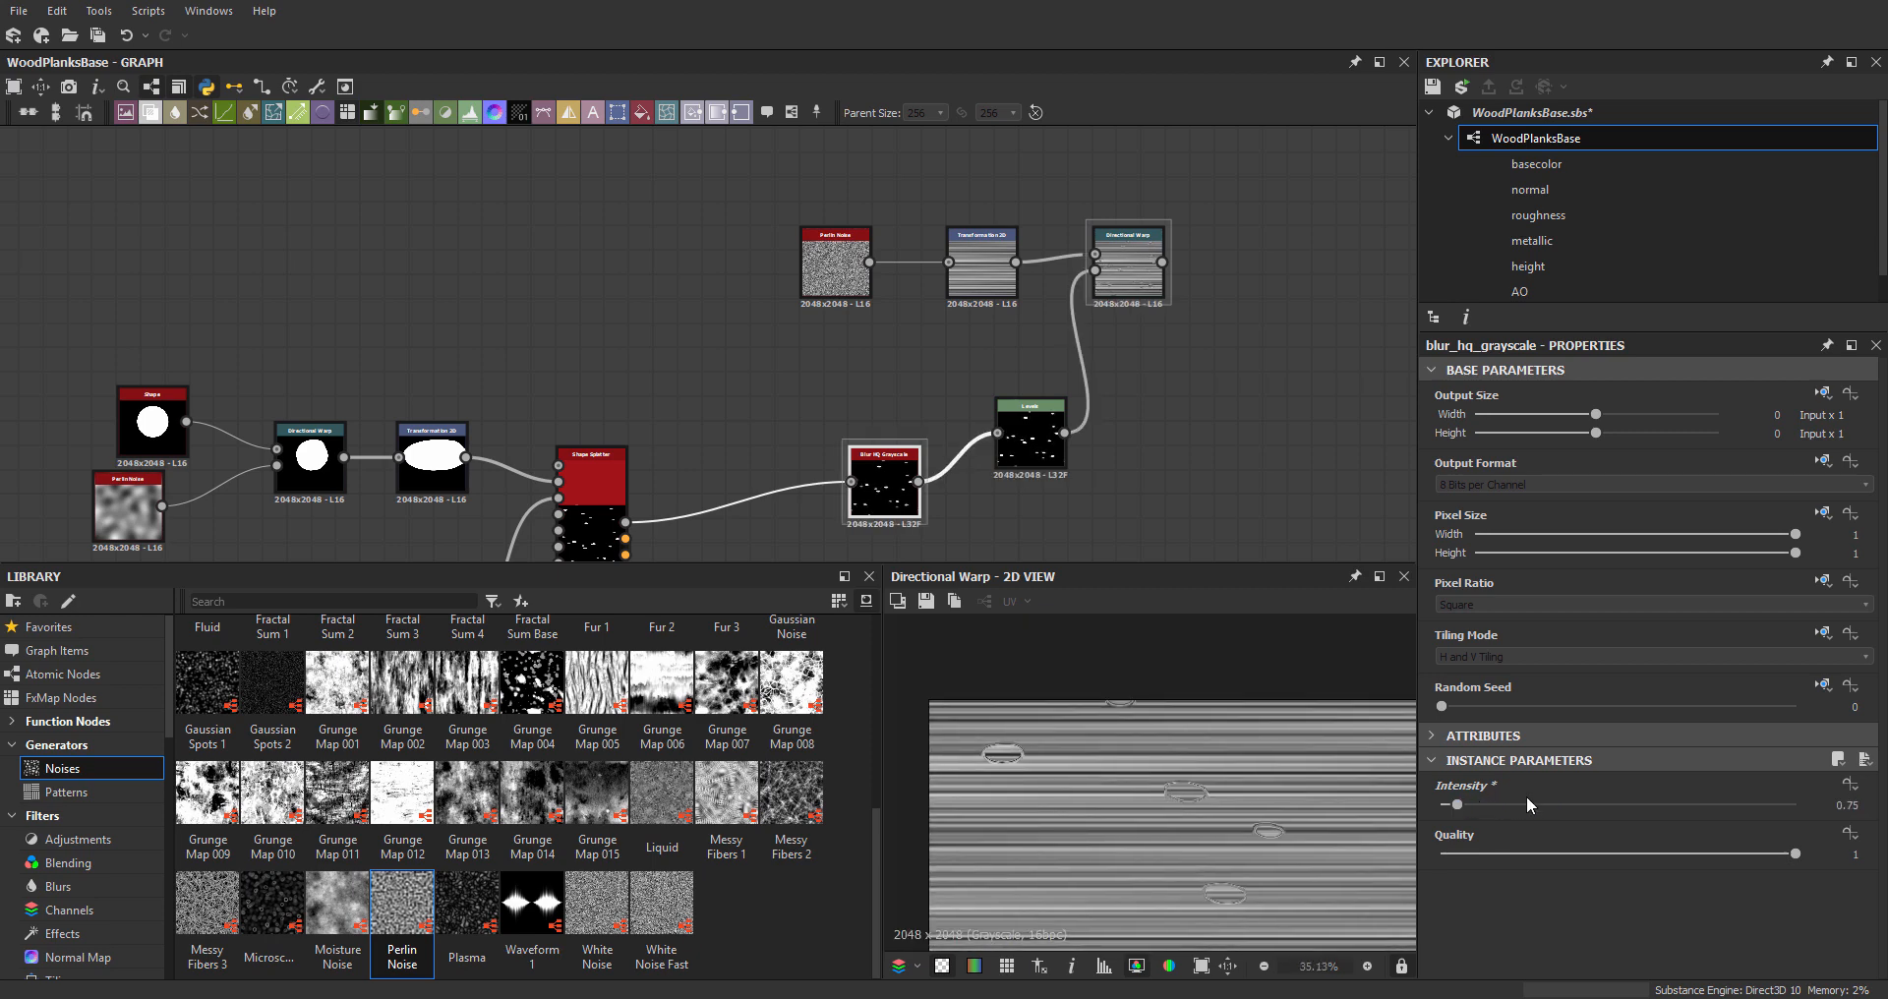
mouse_move(1468, 806)
left_mouse_down()
mouse_move(1702, 816)
mouse_move(1591, 804)
left_mouse_up()
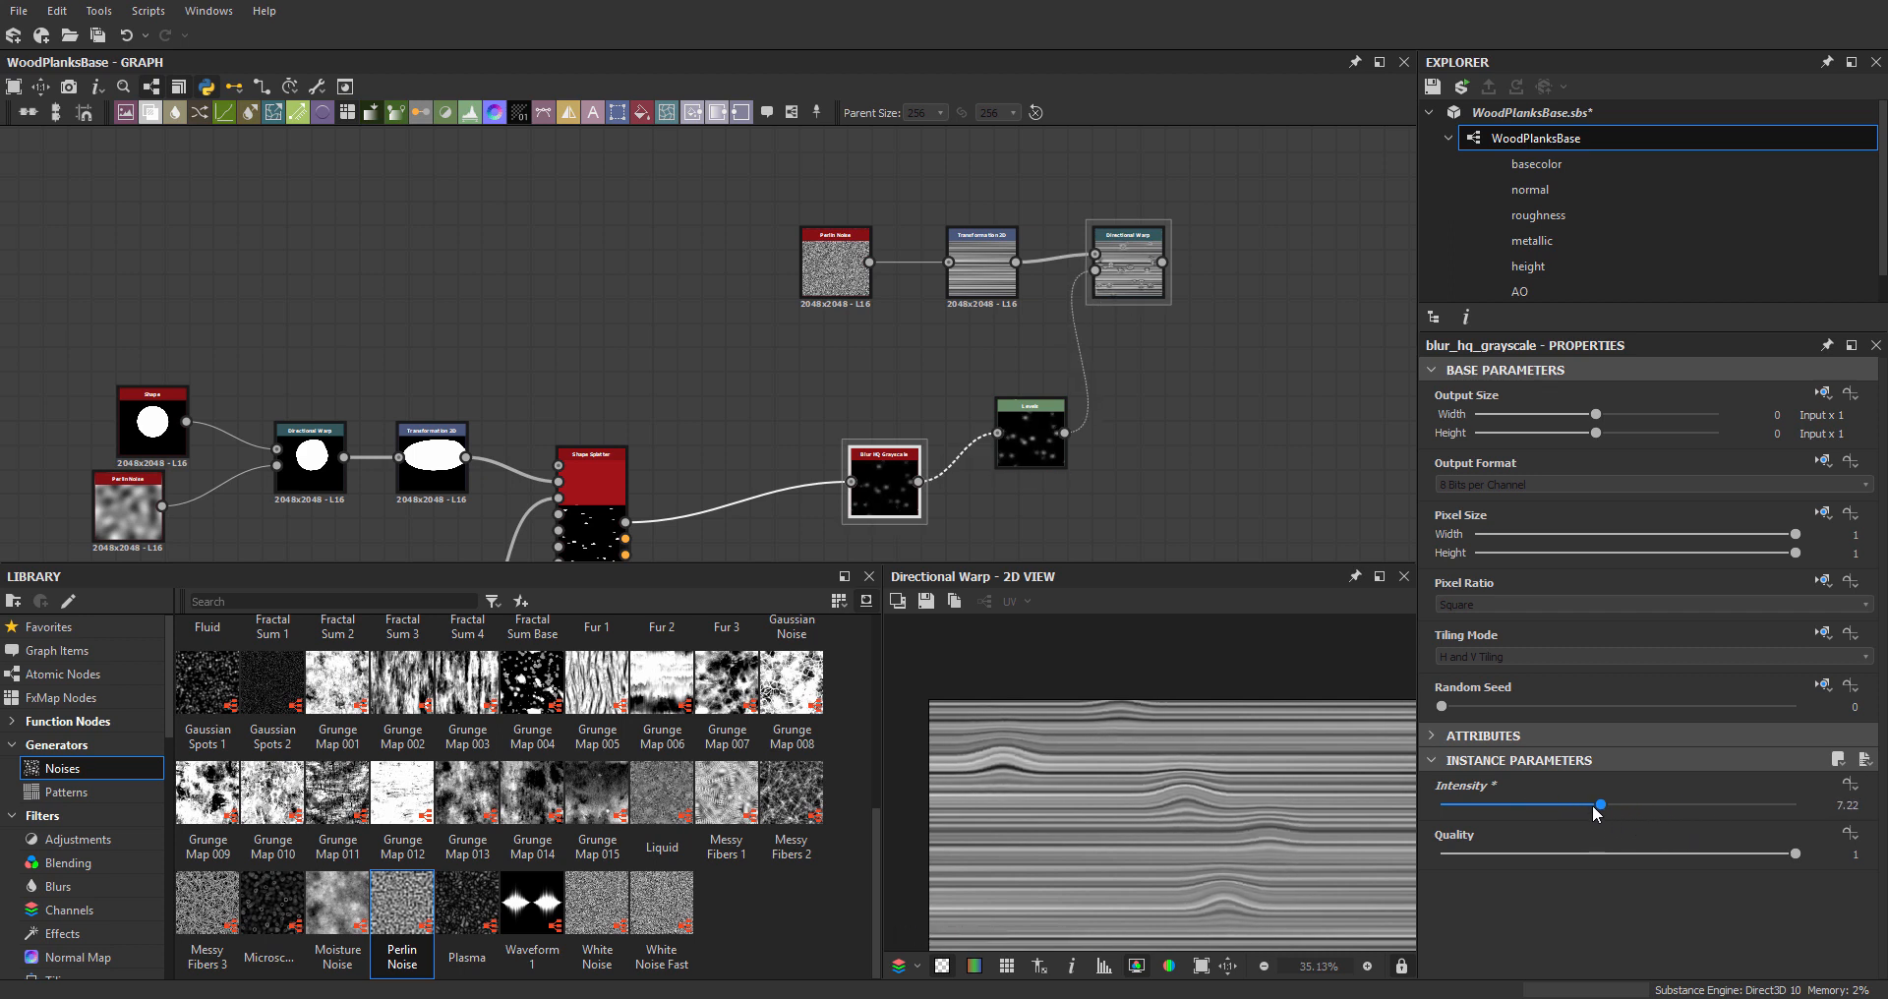
- Set the grain Directional Warp's intensity to 8.36 and inspect the stronger distortion
left_click(1135, 261)
mouse_move(1626, 779)
left_mouse_down()
mouse_move(1697, 782)
mouse_move(1661, 771)
left_mouse_up()
scroll(1263, 851, "down", 2)
middle_click_drag(1263, 851, 1116, 803)
scroll(1115, 802, "up", 1)
middle_click_drag(1290, 794, 1321, 825)
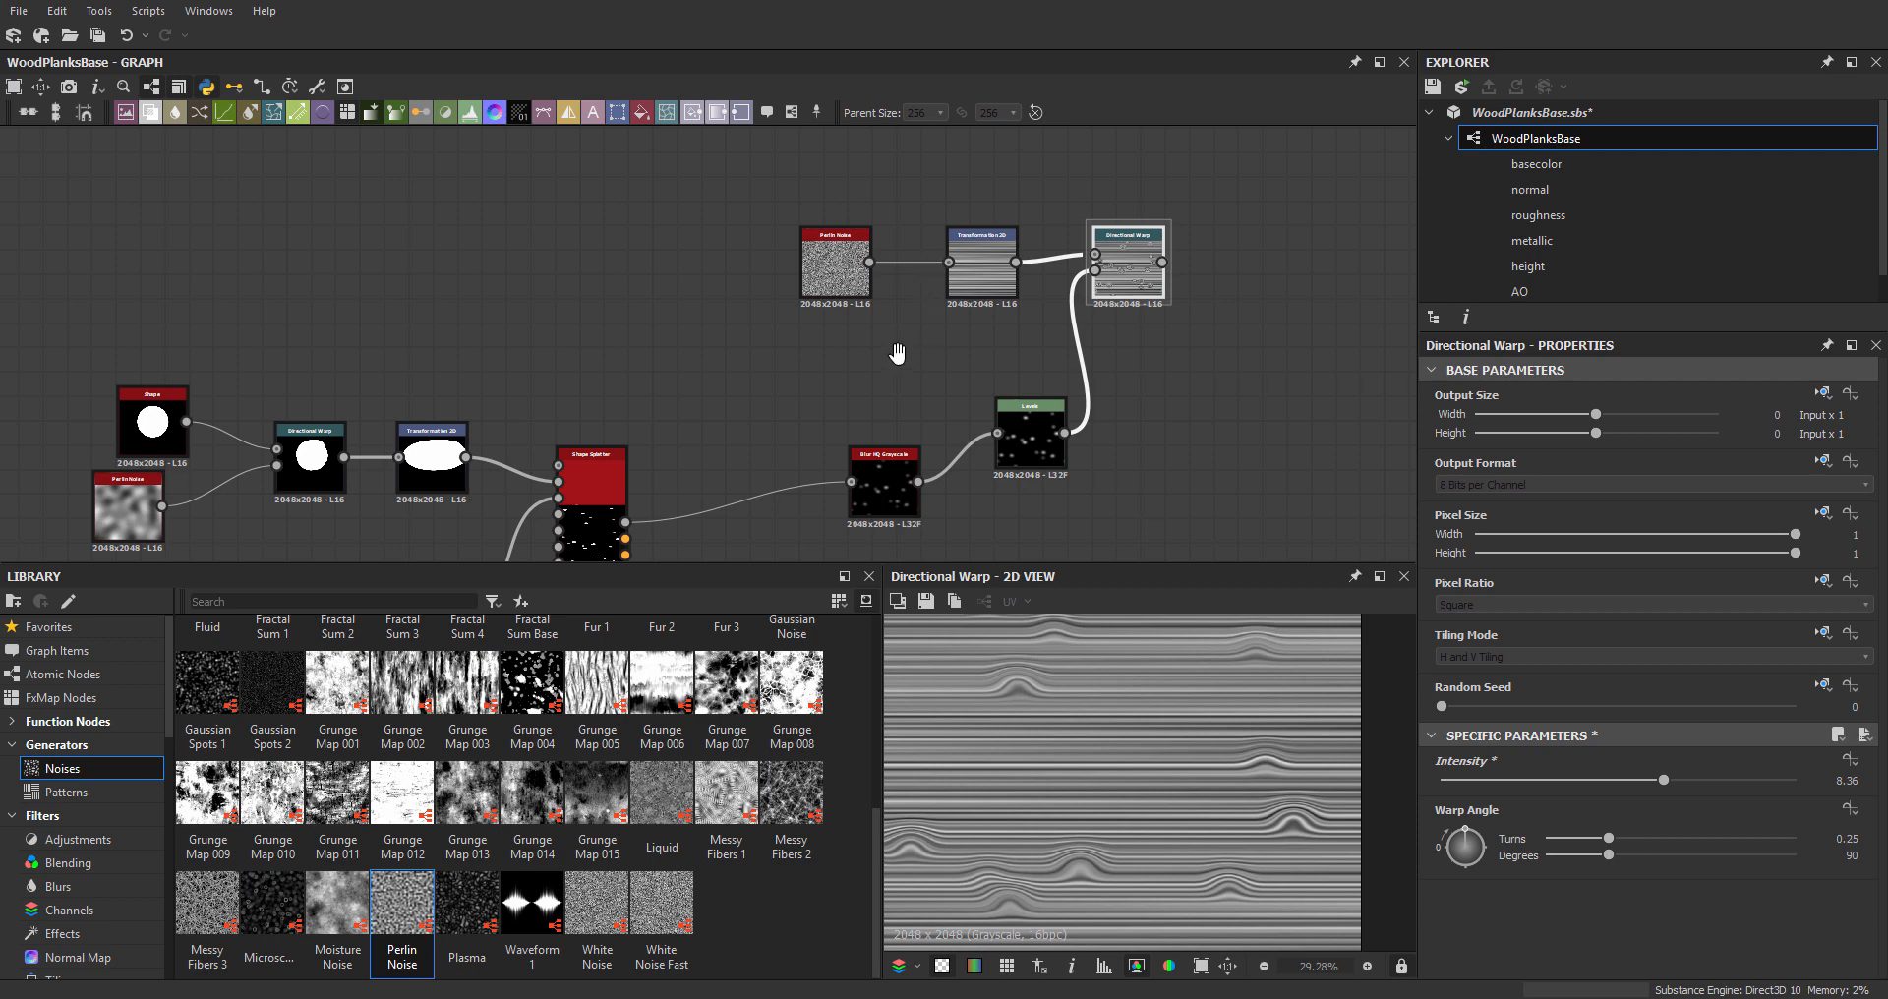
- Move the Blur HQ Grayscale and Levels nodes closer to the Shape Splatter and preview the grain's Directional Warp
middle_click_drag(898, 354, 912, 301)
scroll(822, 339, "down", 2)
scroll(897, 384, "up", 2)
left_click_drag(881, 395, 784, 433)
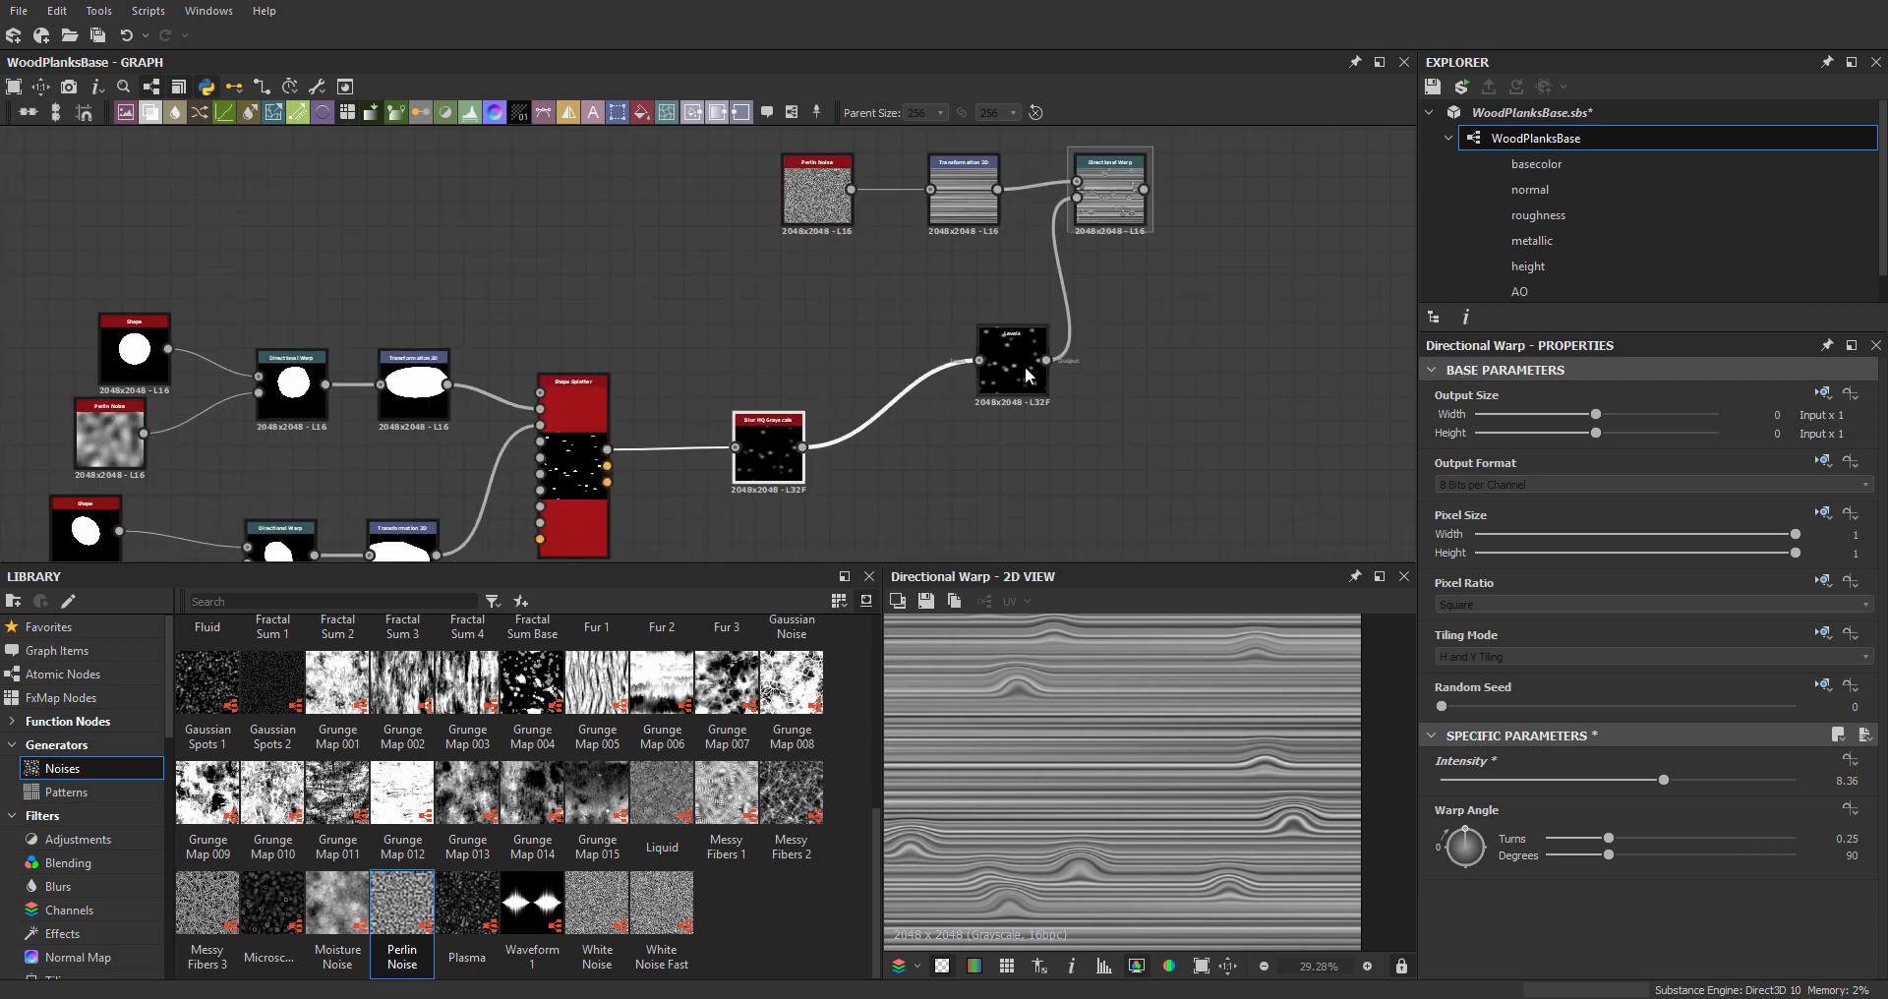
left_click_drag(1026, 375, 953, 400)
left_click(1111, 182)
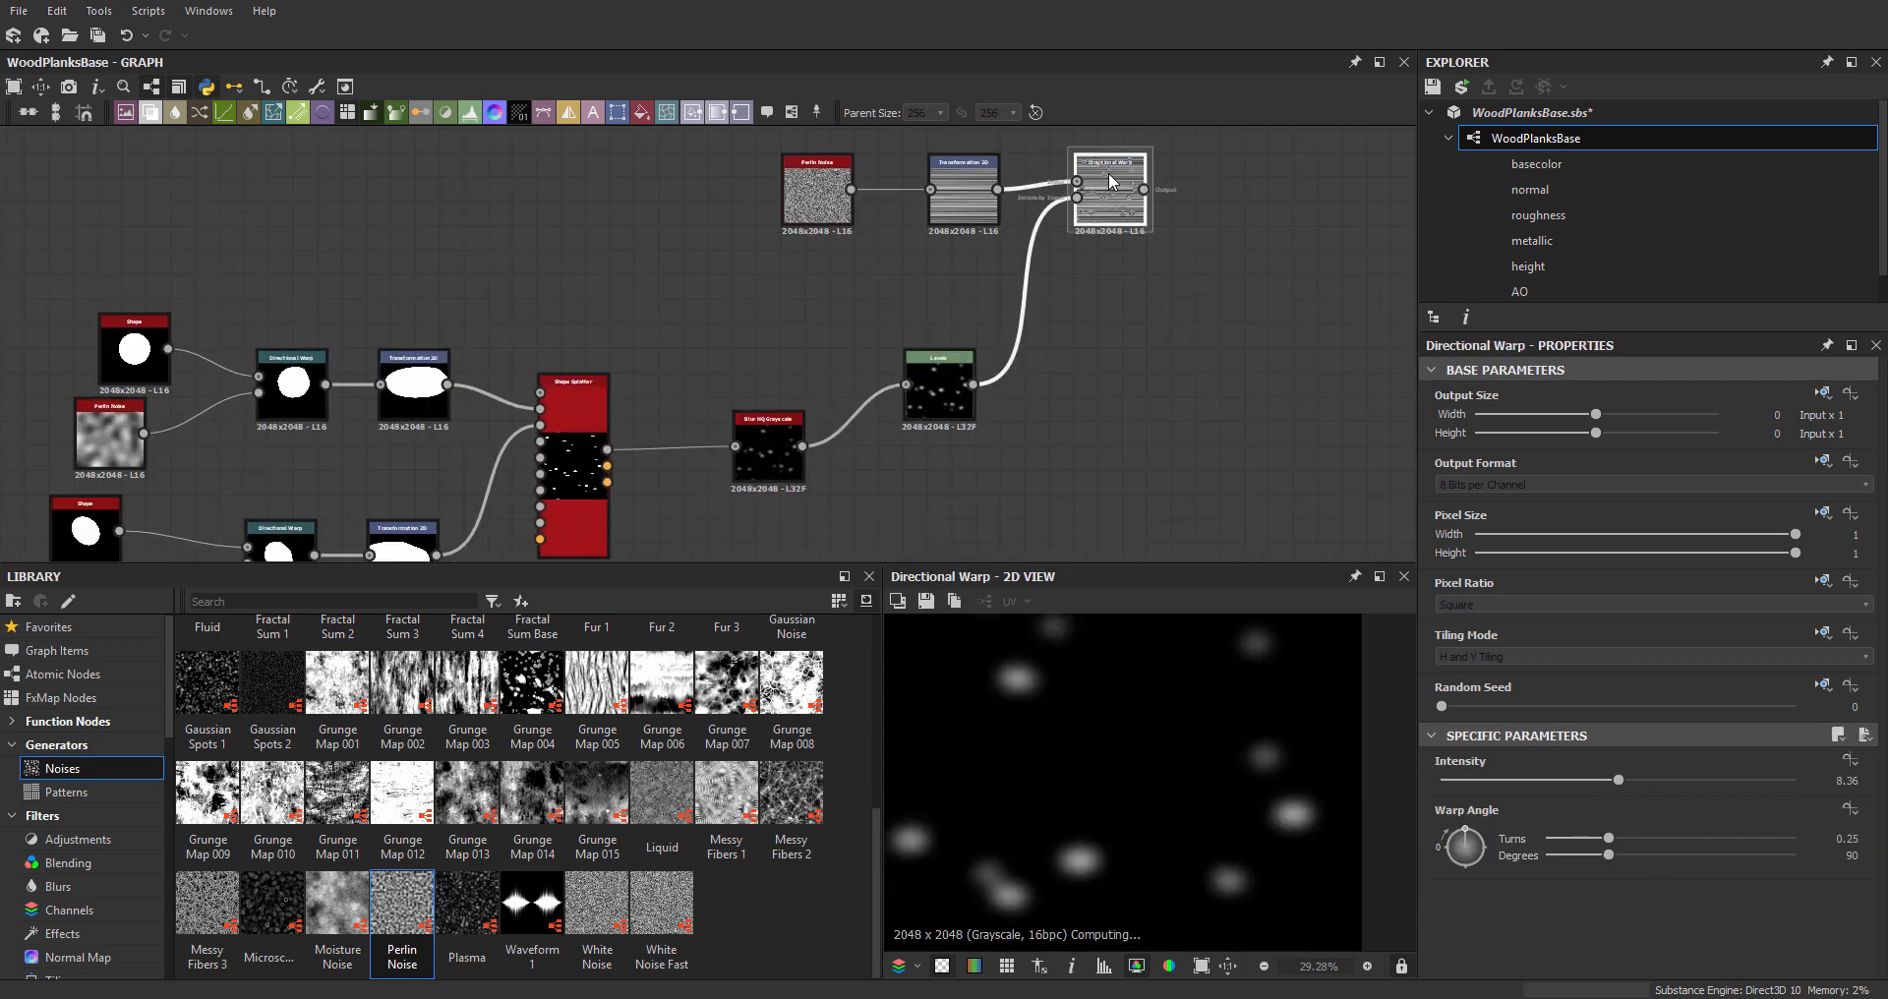
scroll(1211, 820, "down", 3)
middle_click_drag(1180, 837, 1138, 857)
scroll(1158, 765, "up", 1)
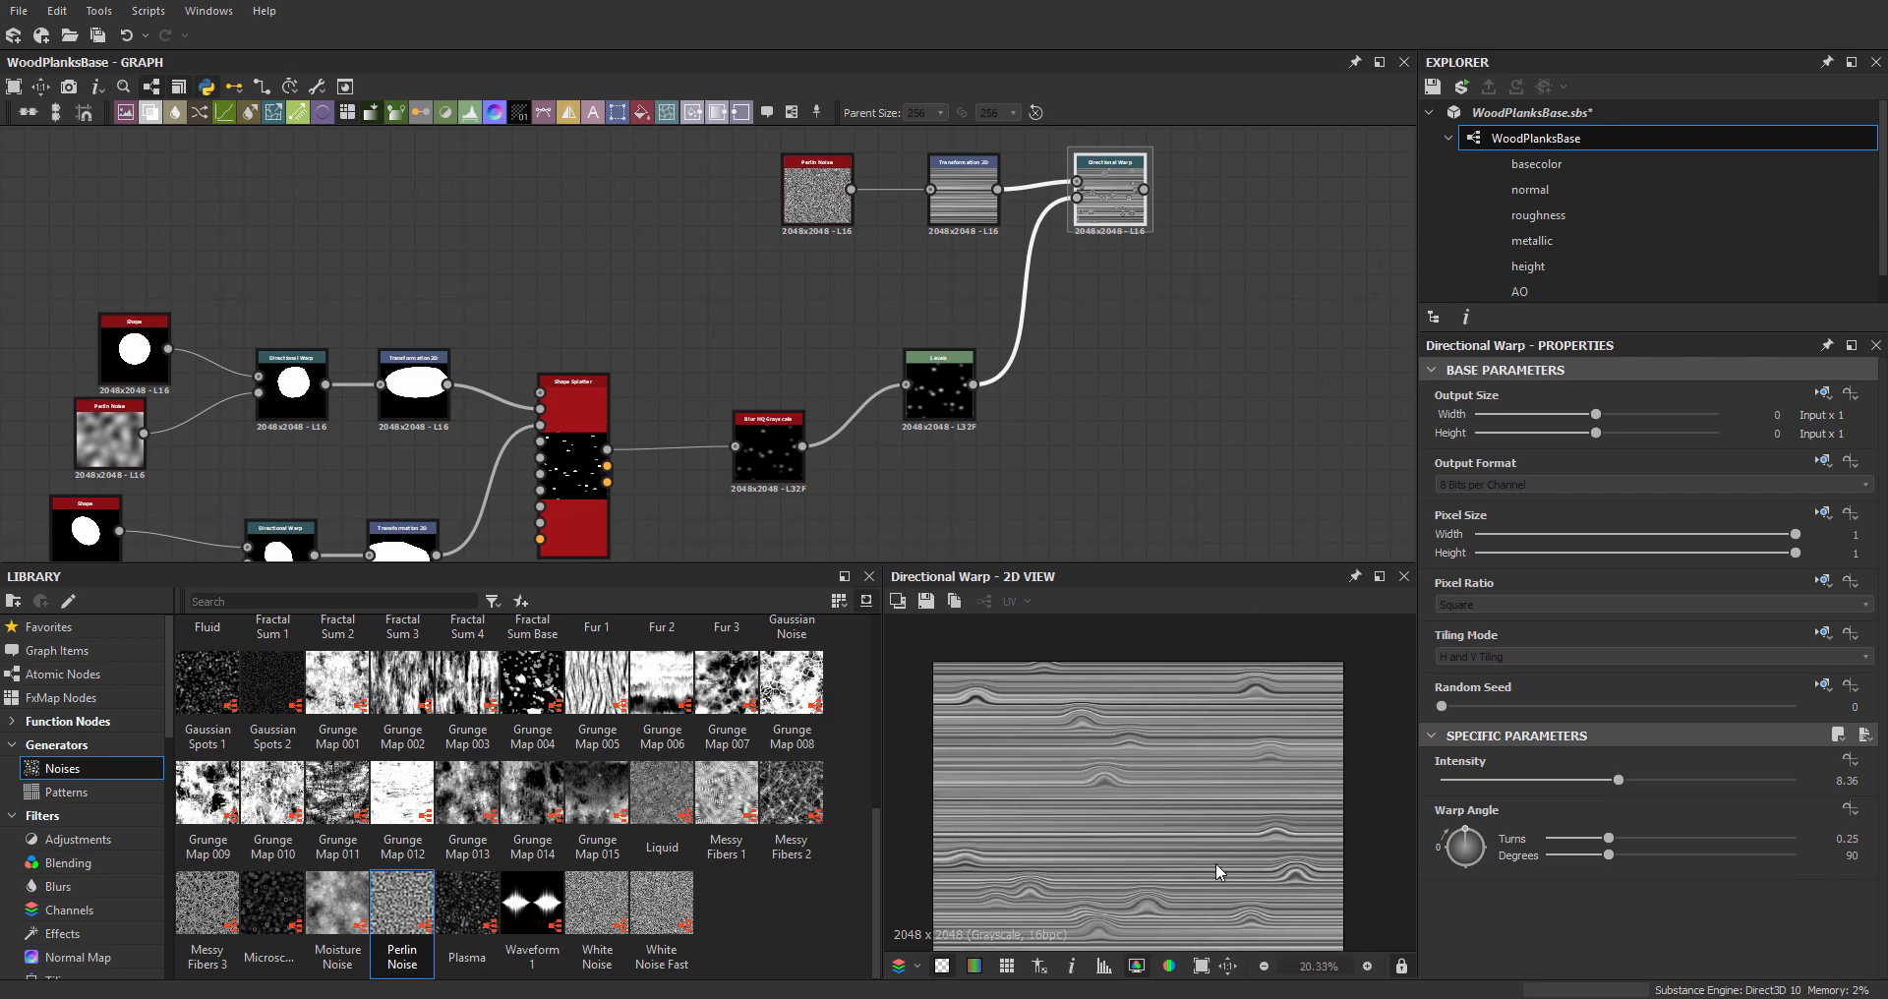
- Switch to the photo viewer and compare the knots and grain of the old wood planks reference with the warped grain
left_click_drag(1887, 324, 1269, 3)
scroll(868, 484, "up", 3)
left_click_drag(664, 586, 723, 612)
scroll(949, 577, "down", 3)
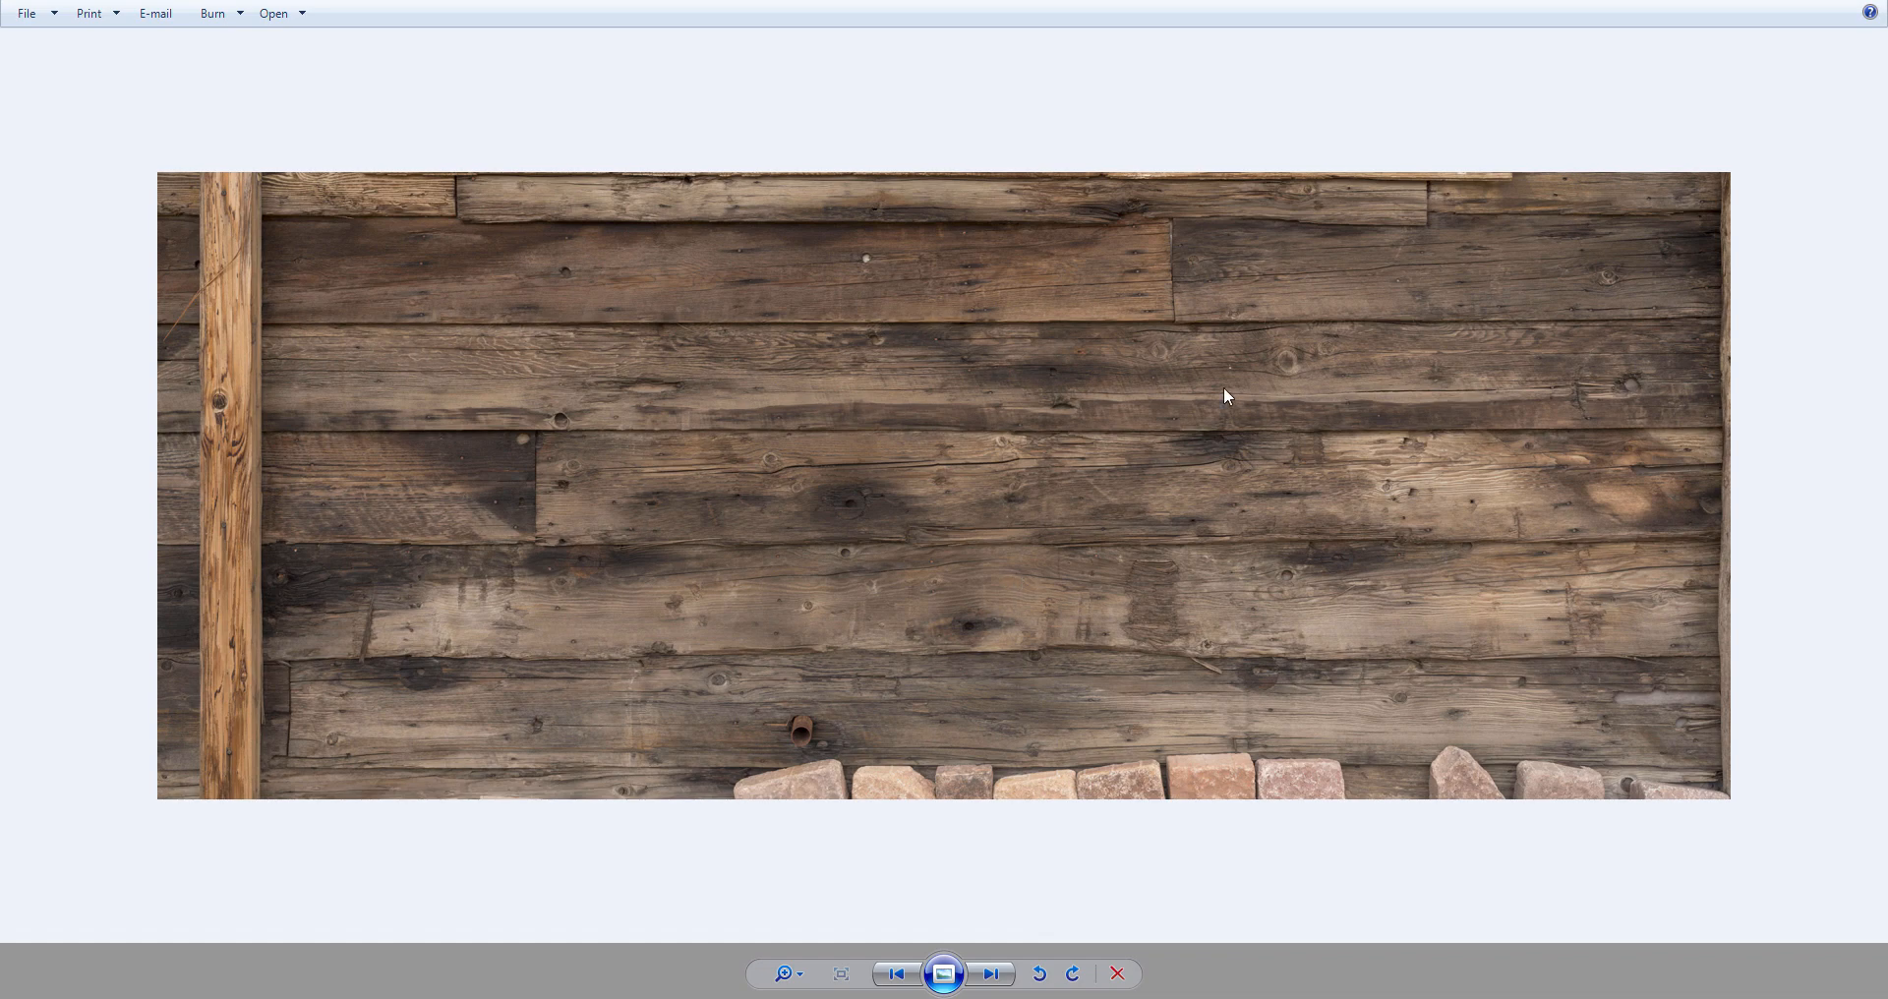
scroll(1298, 354, "up", 3)
scroll(1335, 280, "down", 2)
left_click_drag(1279, 2, 1887, 4)
middle_click_drag(1034, 259, 915, 295)
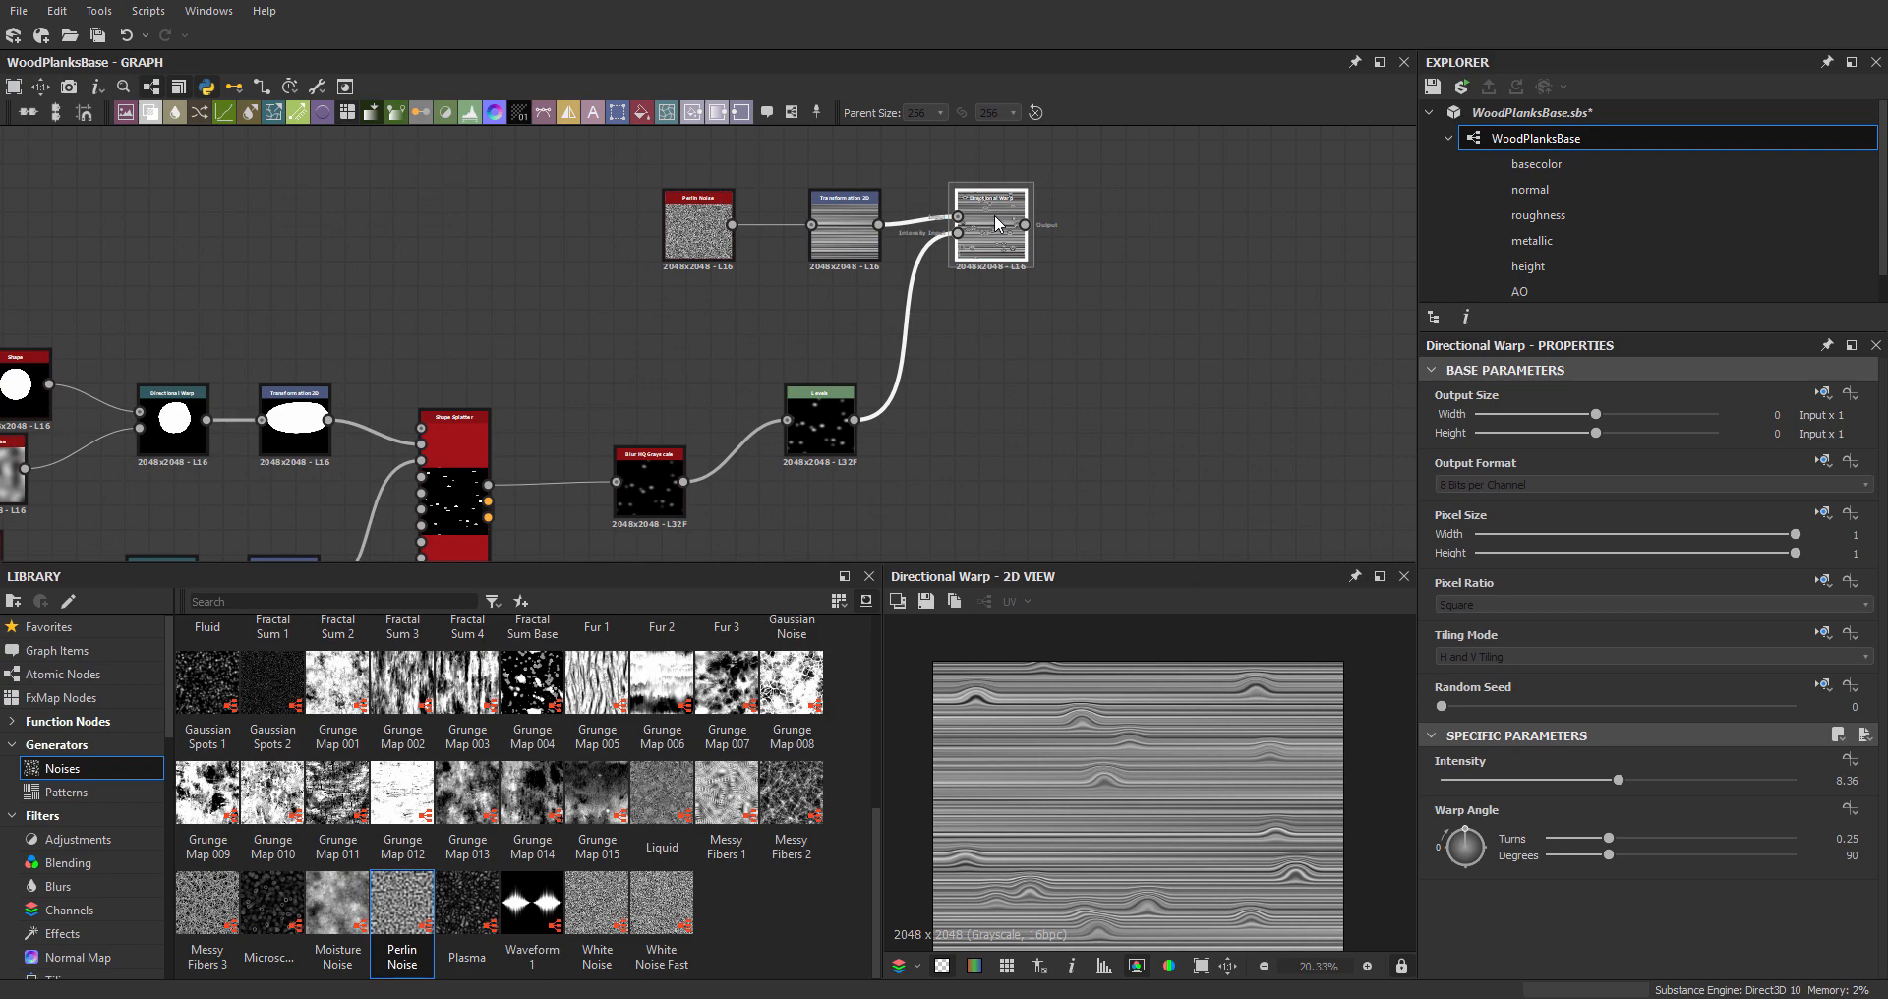
left_click_drag(997, 224, 1000, 229)
middle_click_drag(1100, 524, 1111, 498)
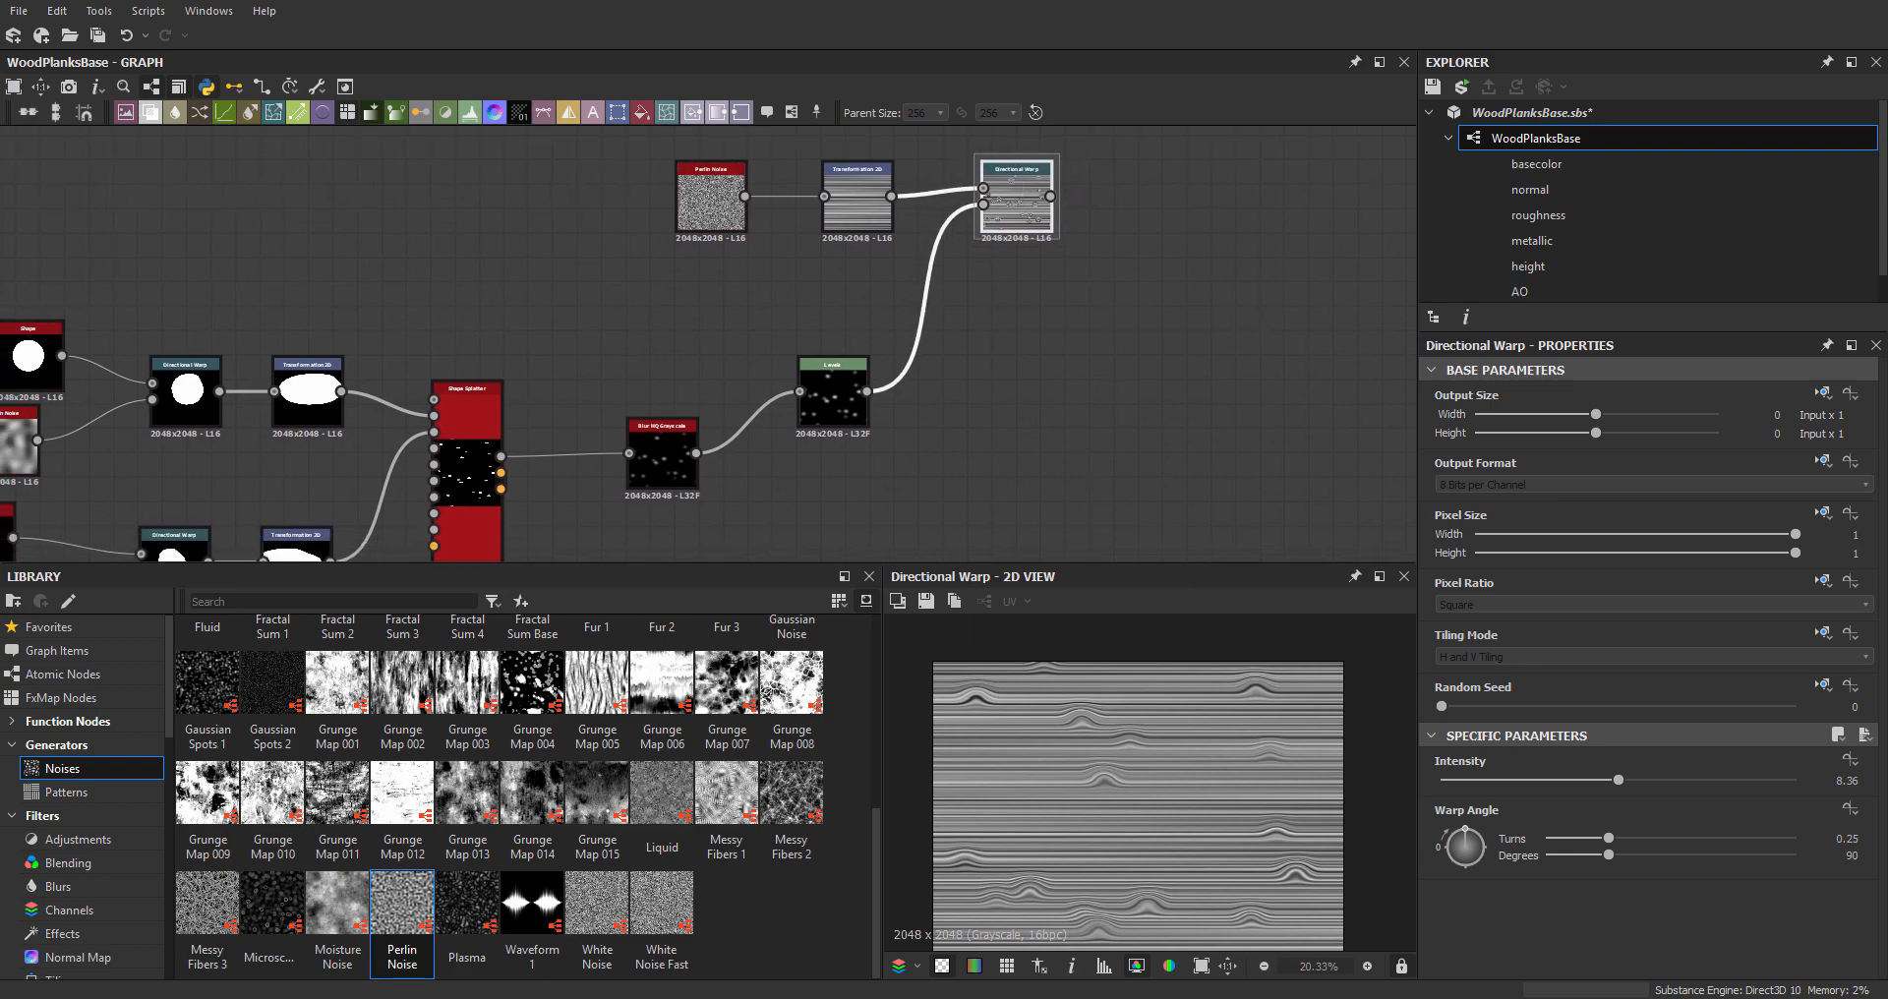
left_click_drag(1887, 345, 1082, 1)
scroll(1325, 302, "up", 3)
scroll(1239, 285, "up", 1)
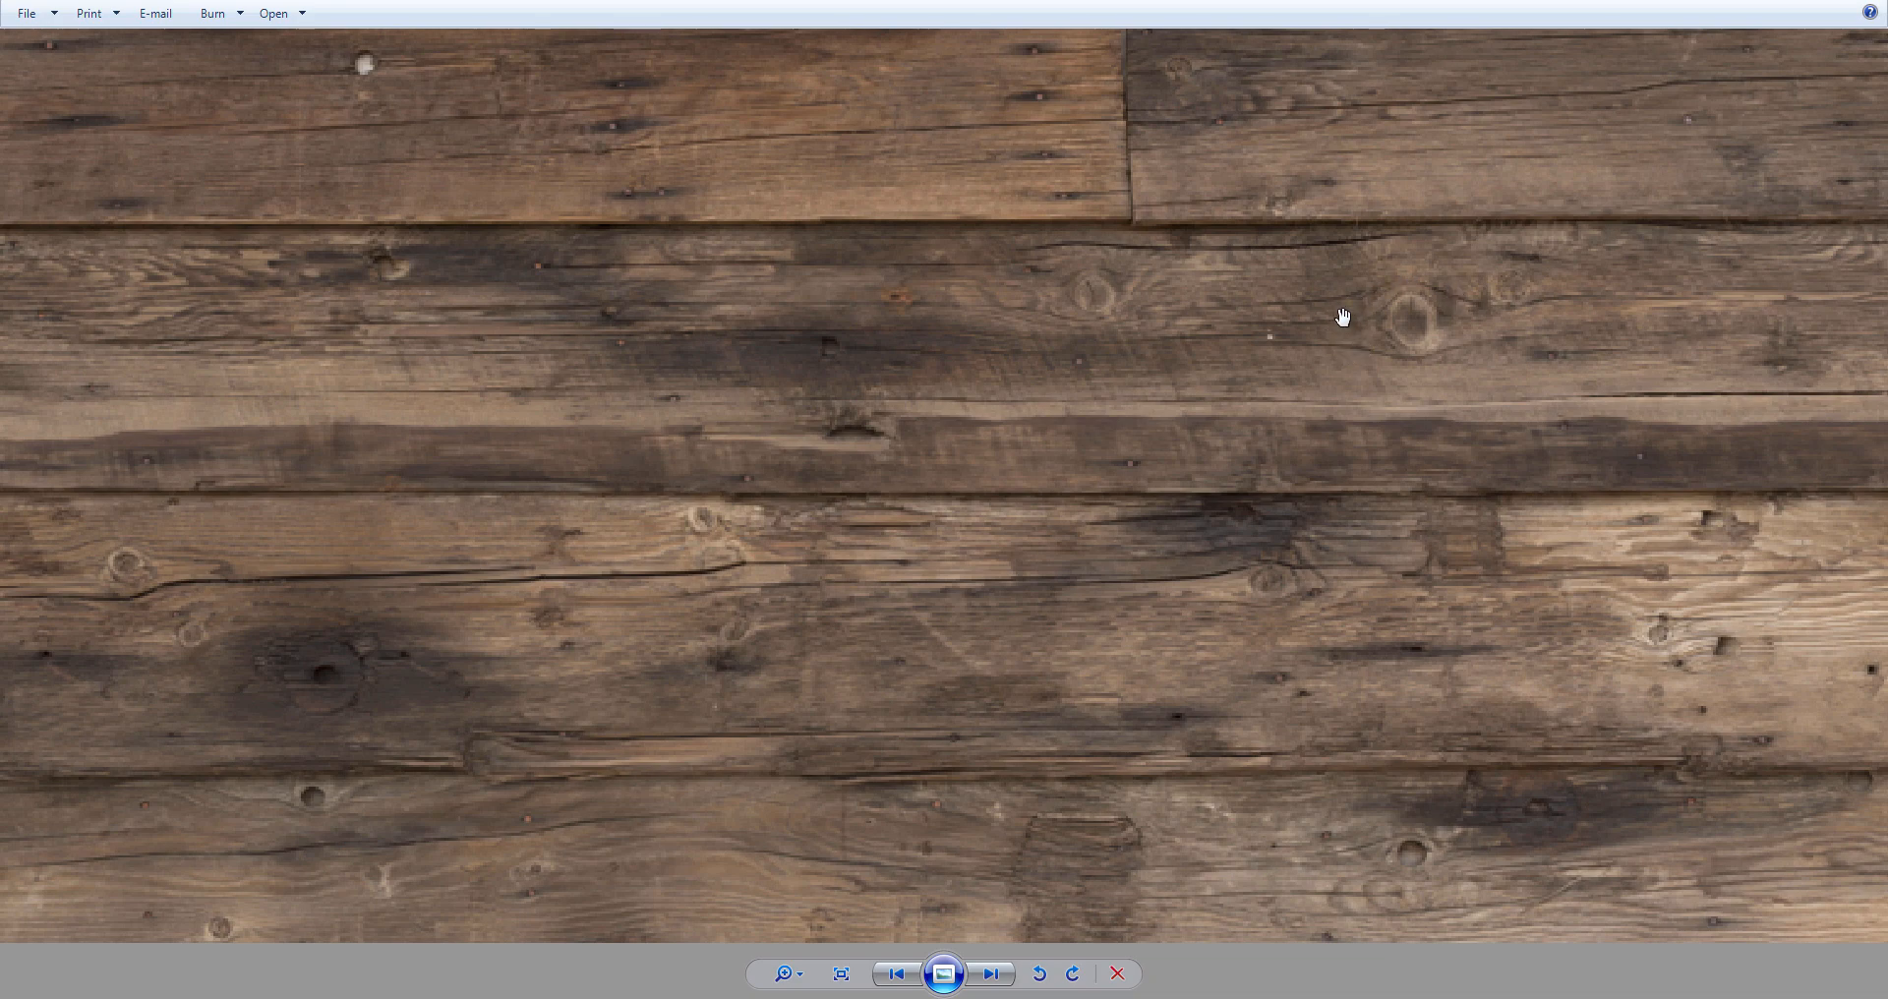
left_click_drag(1662, 0, 1887, 324)
- Duplicate the grain's Directional Warp below the original with its inputs connected and set the copy's warp angle to 267 degrees
middle_click_drag(1029, 181, 924, 286)
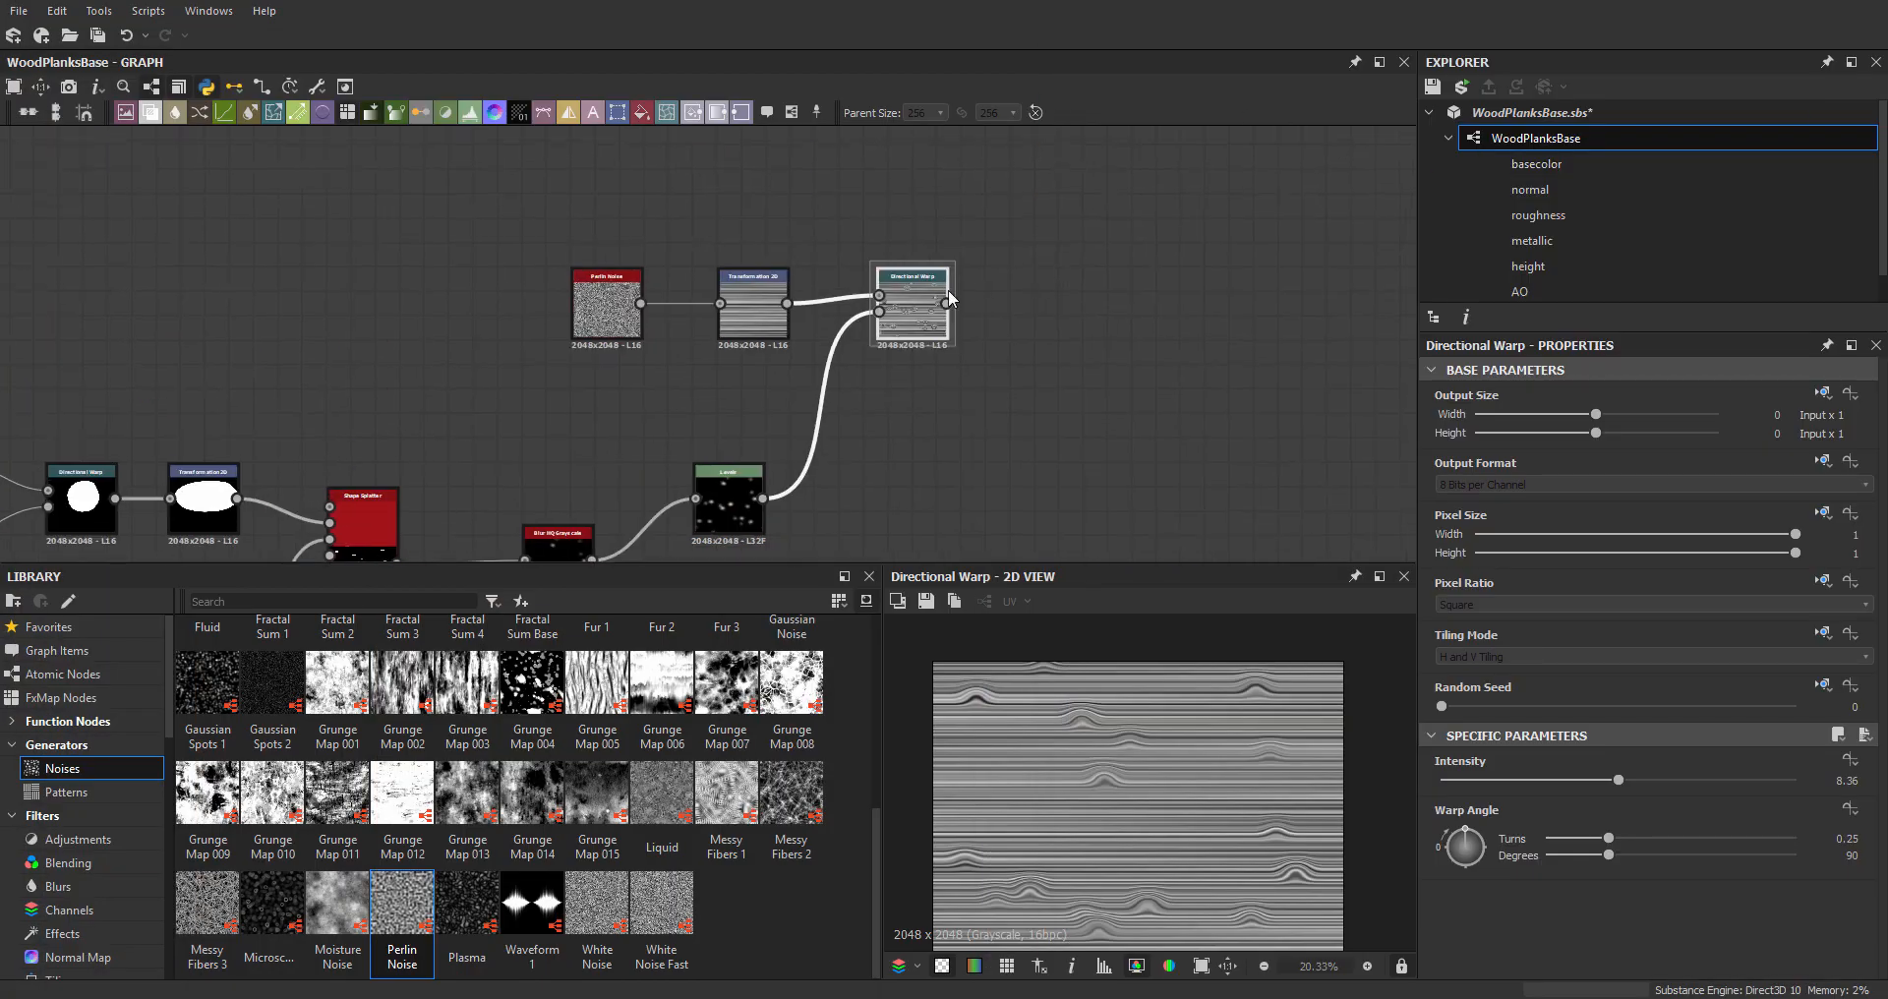
scroll(923, 285, "up", 3)
left_click_drag(920, 284, 941, 307)
middle_click_drag(916, 382, 995, 204)
scroll(997, 204, "down", 2)
key("ctrl+c")
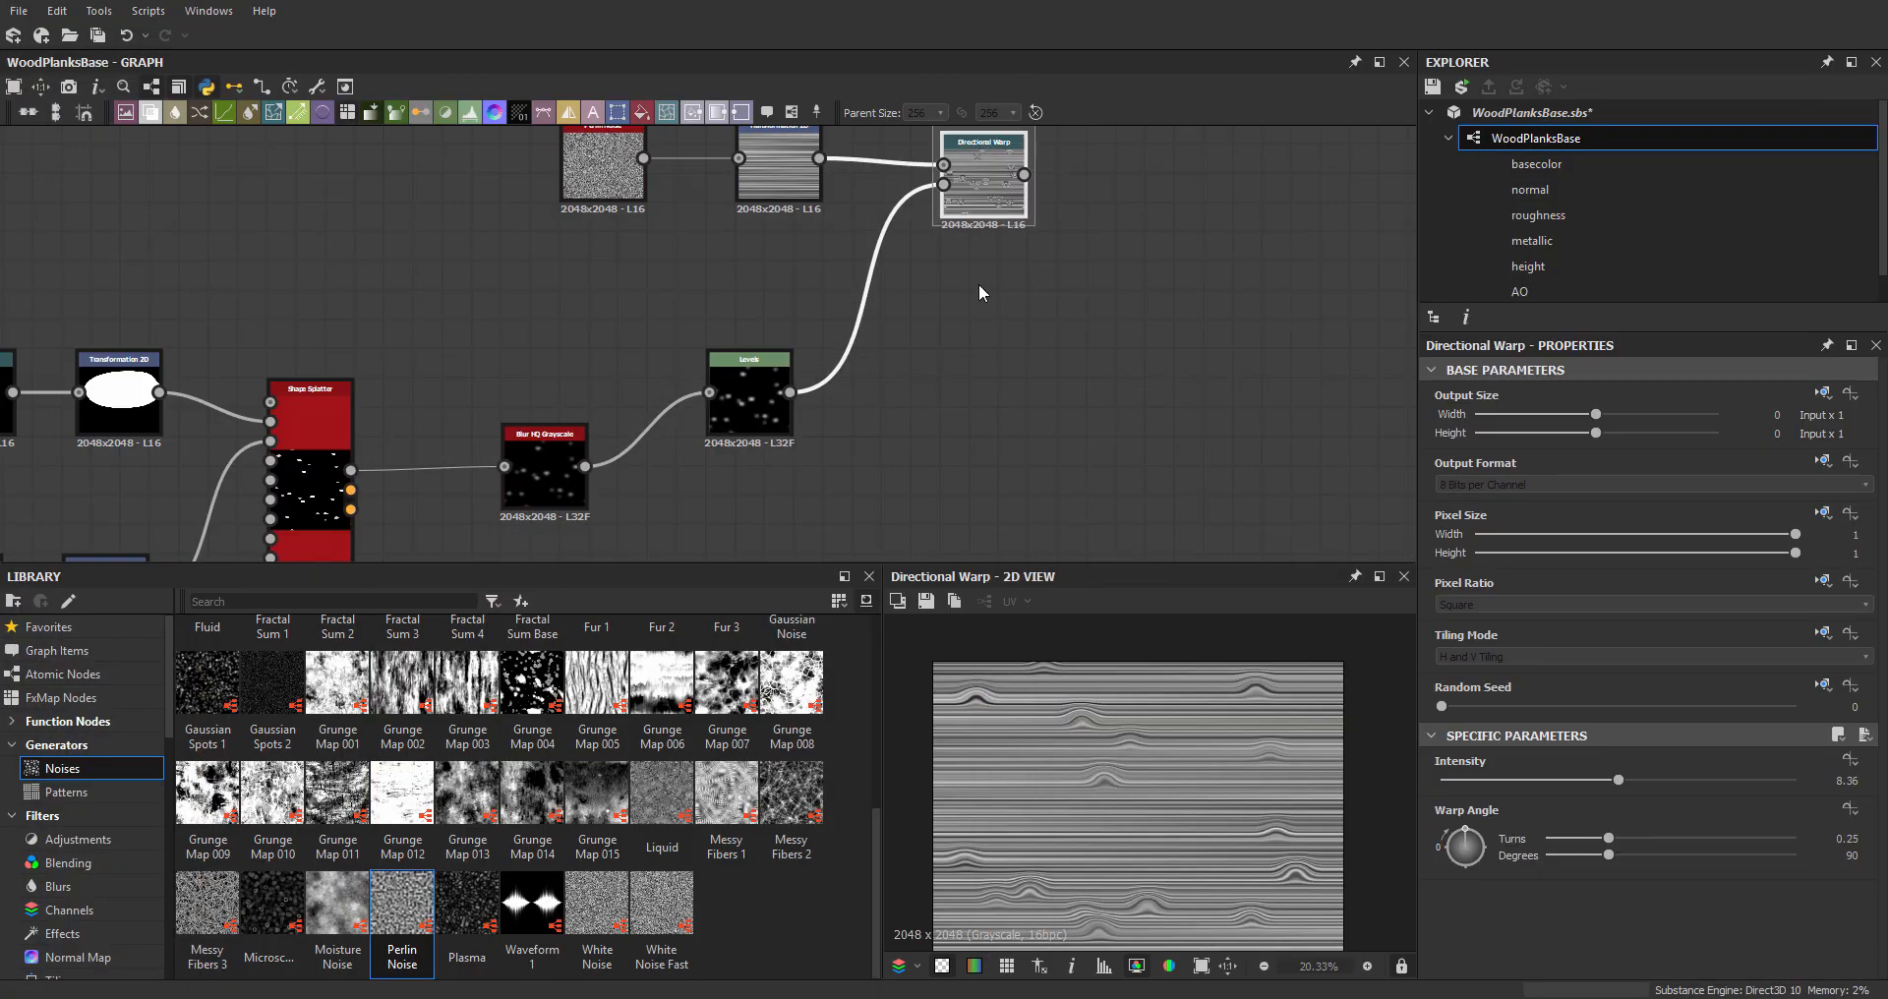
key("ctrl+v")
left_click(977, 293)
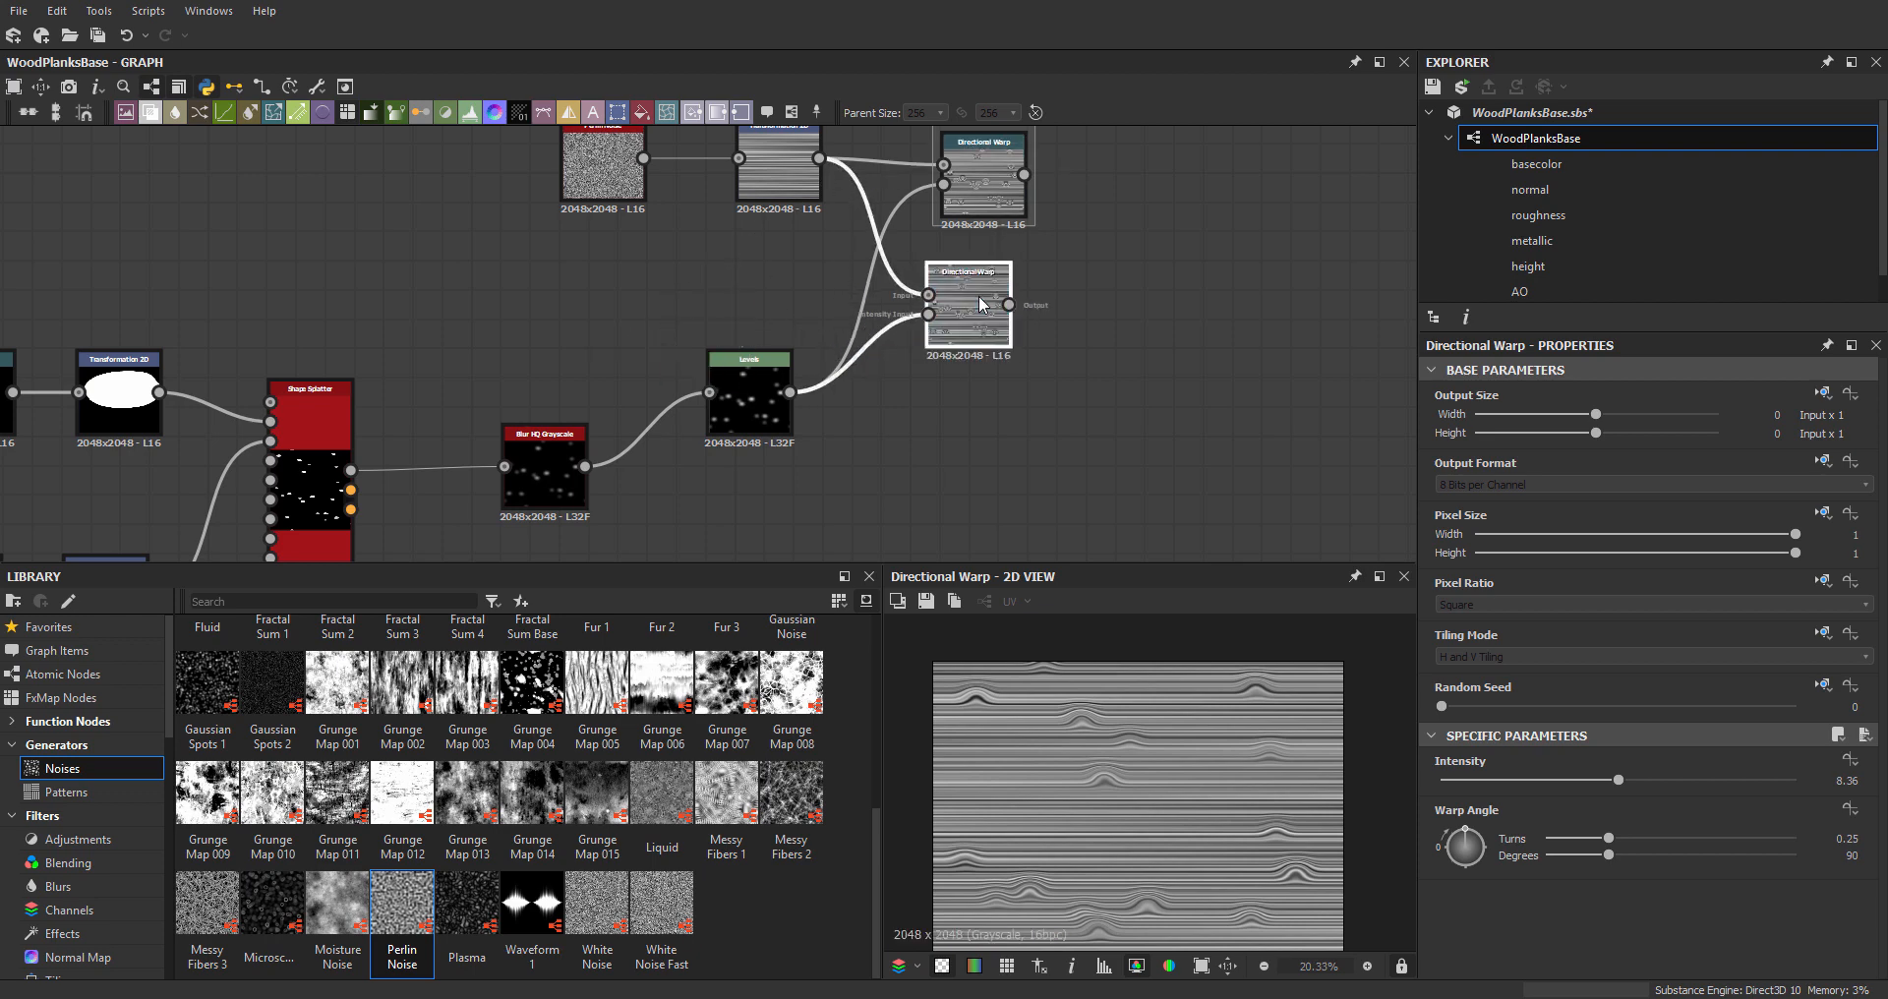
left_click_drag(1472, 874, 1466, 869)
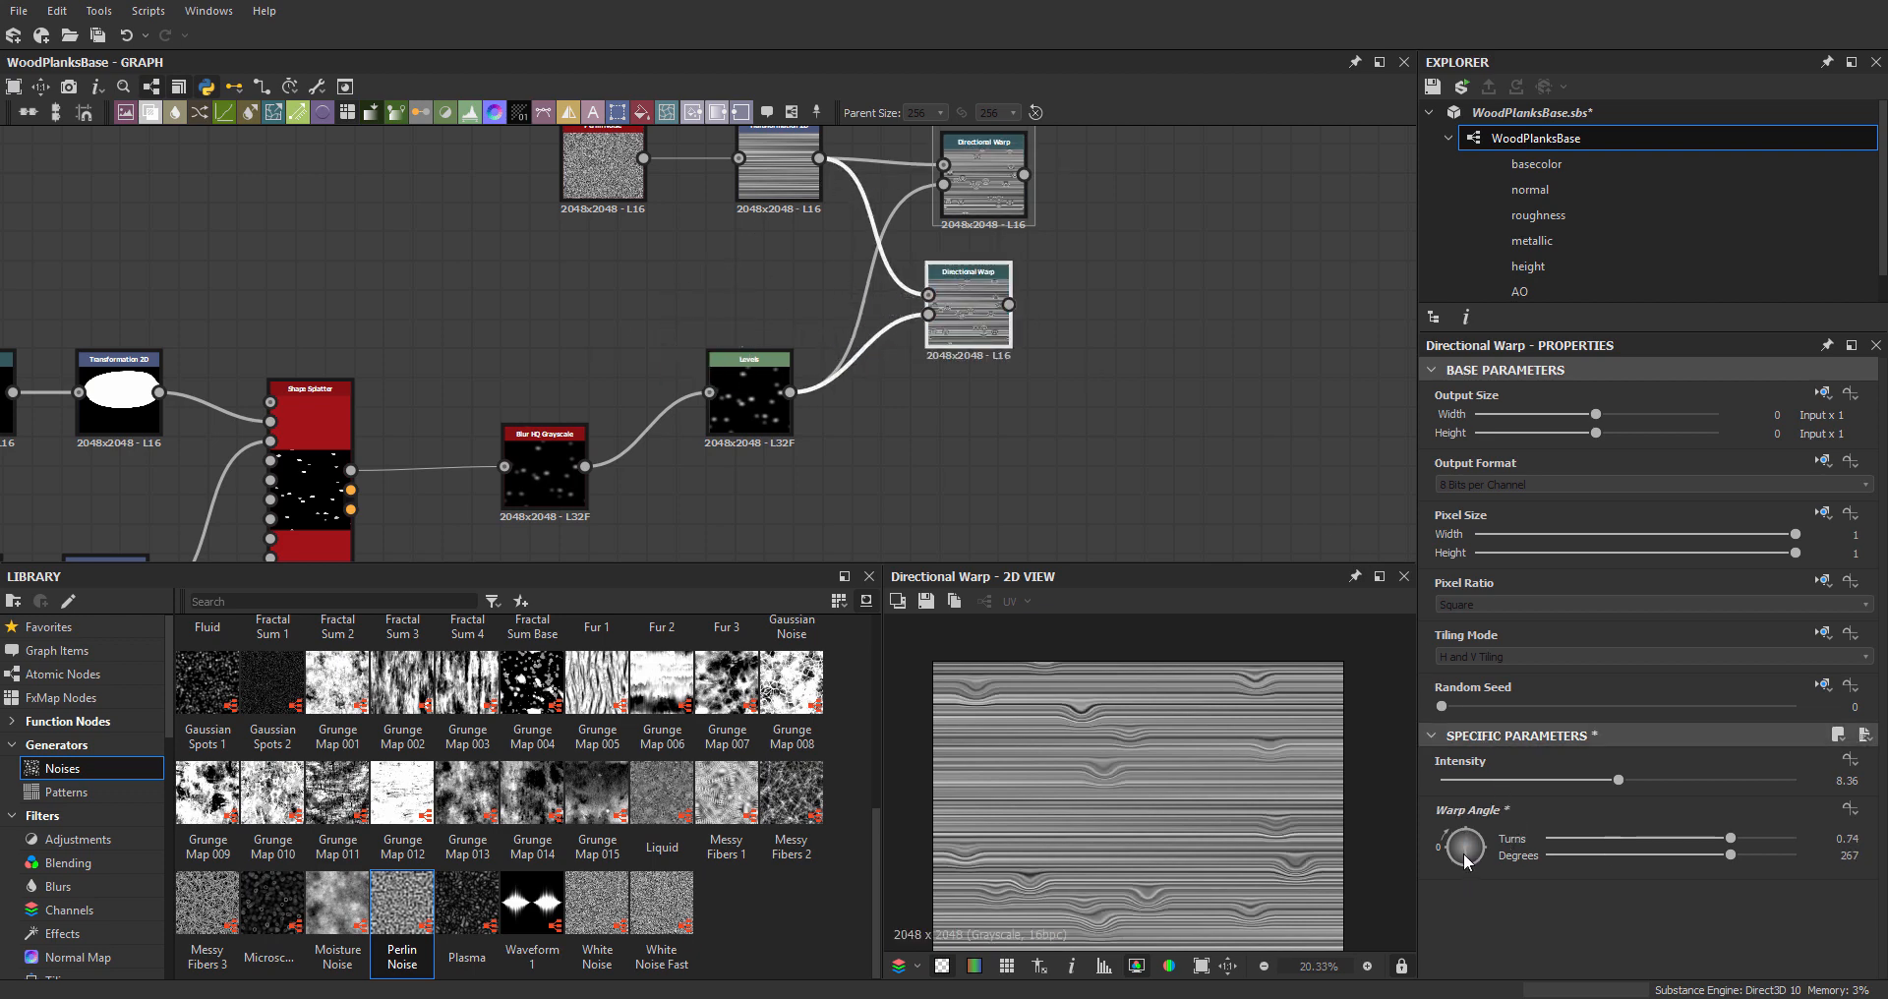
- Add a Blend node with the original Directional Warp as foreground and the duplicated one as background
middle_click_drag(1086, 245, 980, 369)
key("space")
type("blend")
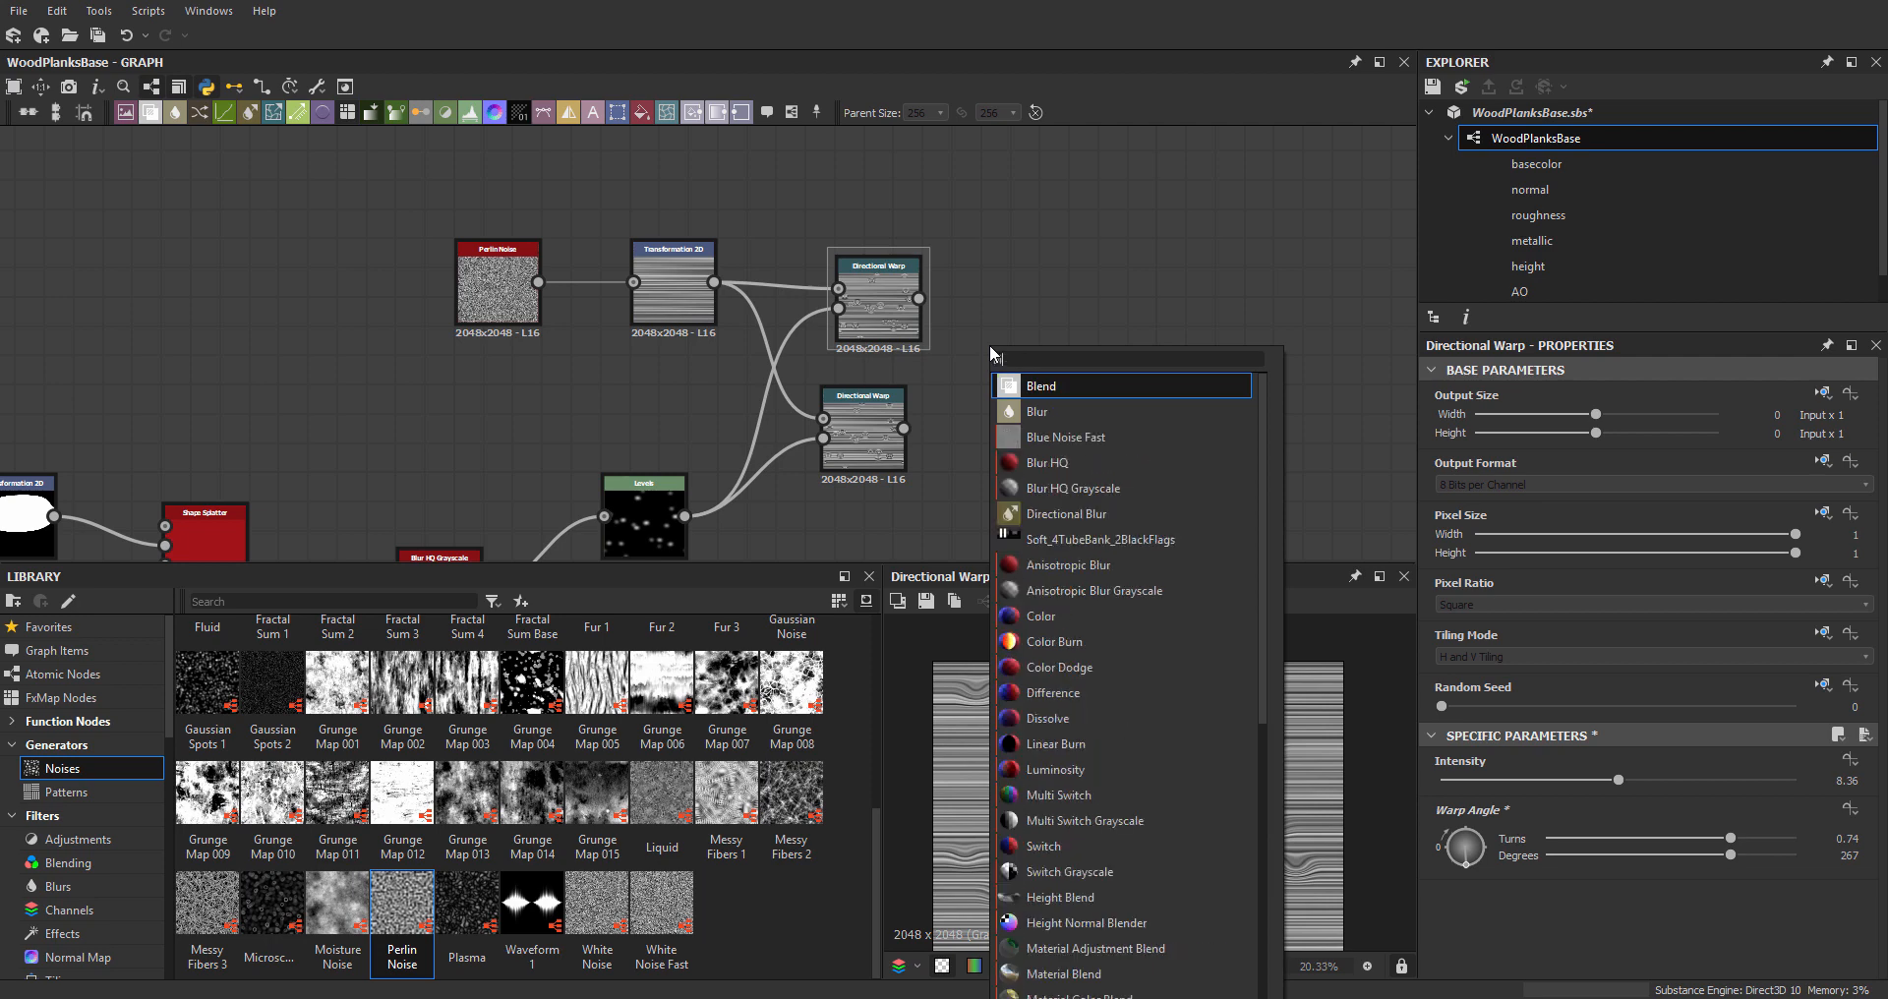
key("Return")
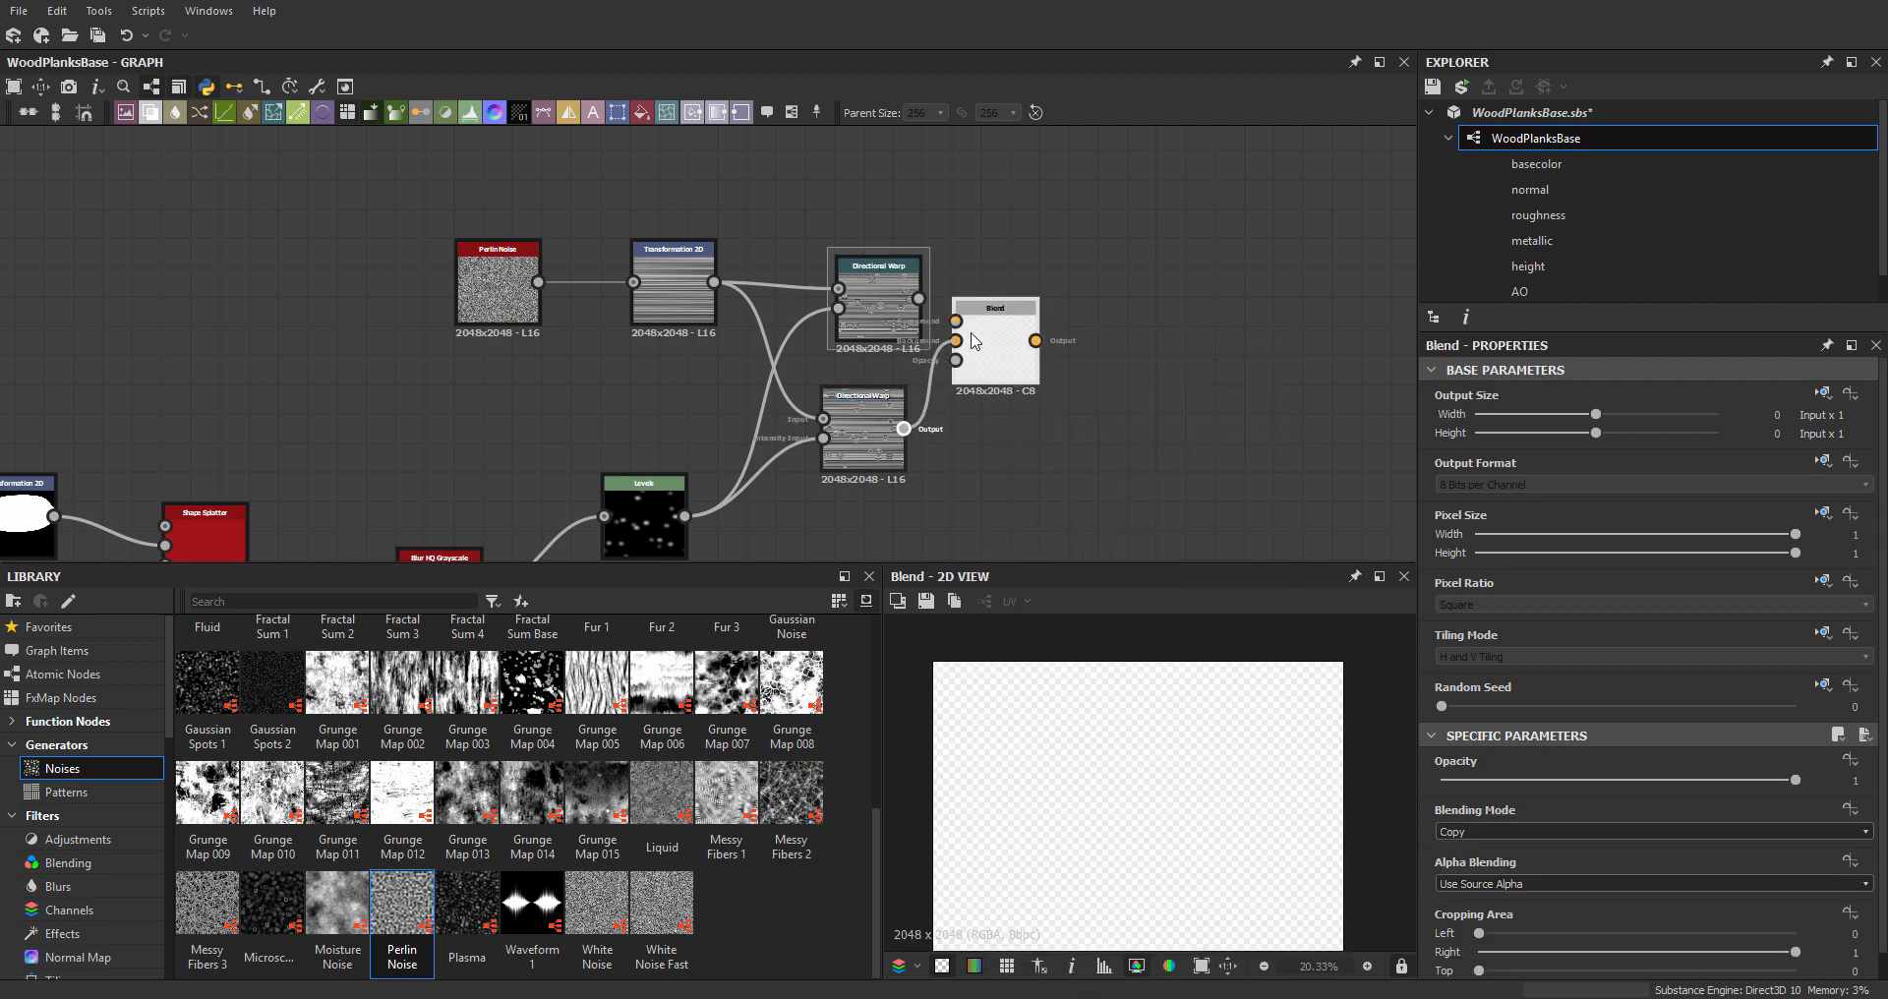
left_click_drag(971, 333, 1031, 365)
left_click_drag(918, 298, 1030, 356)
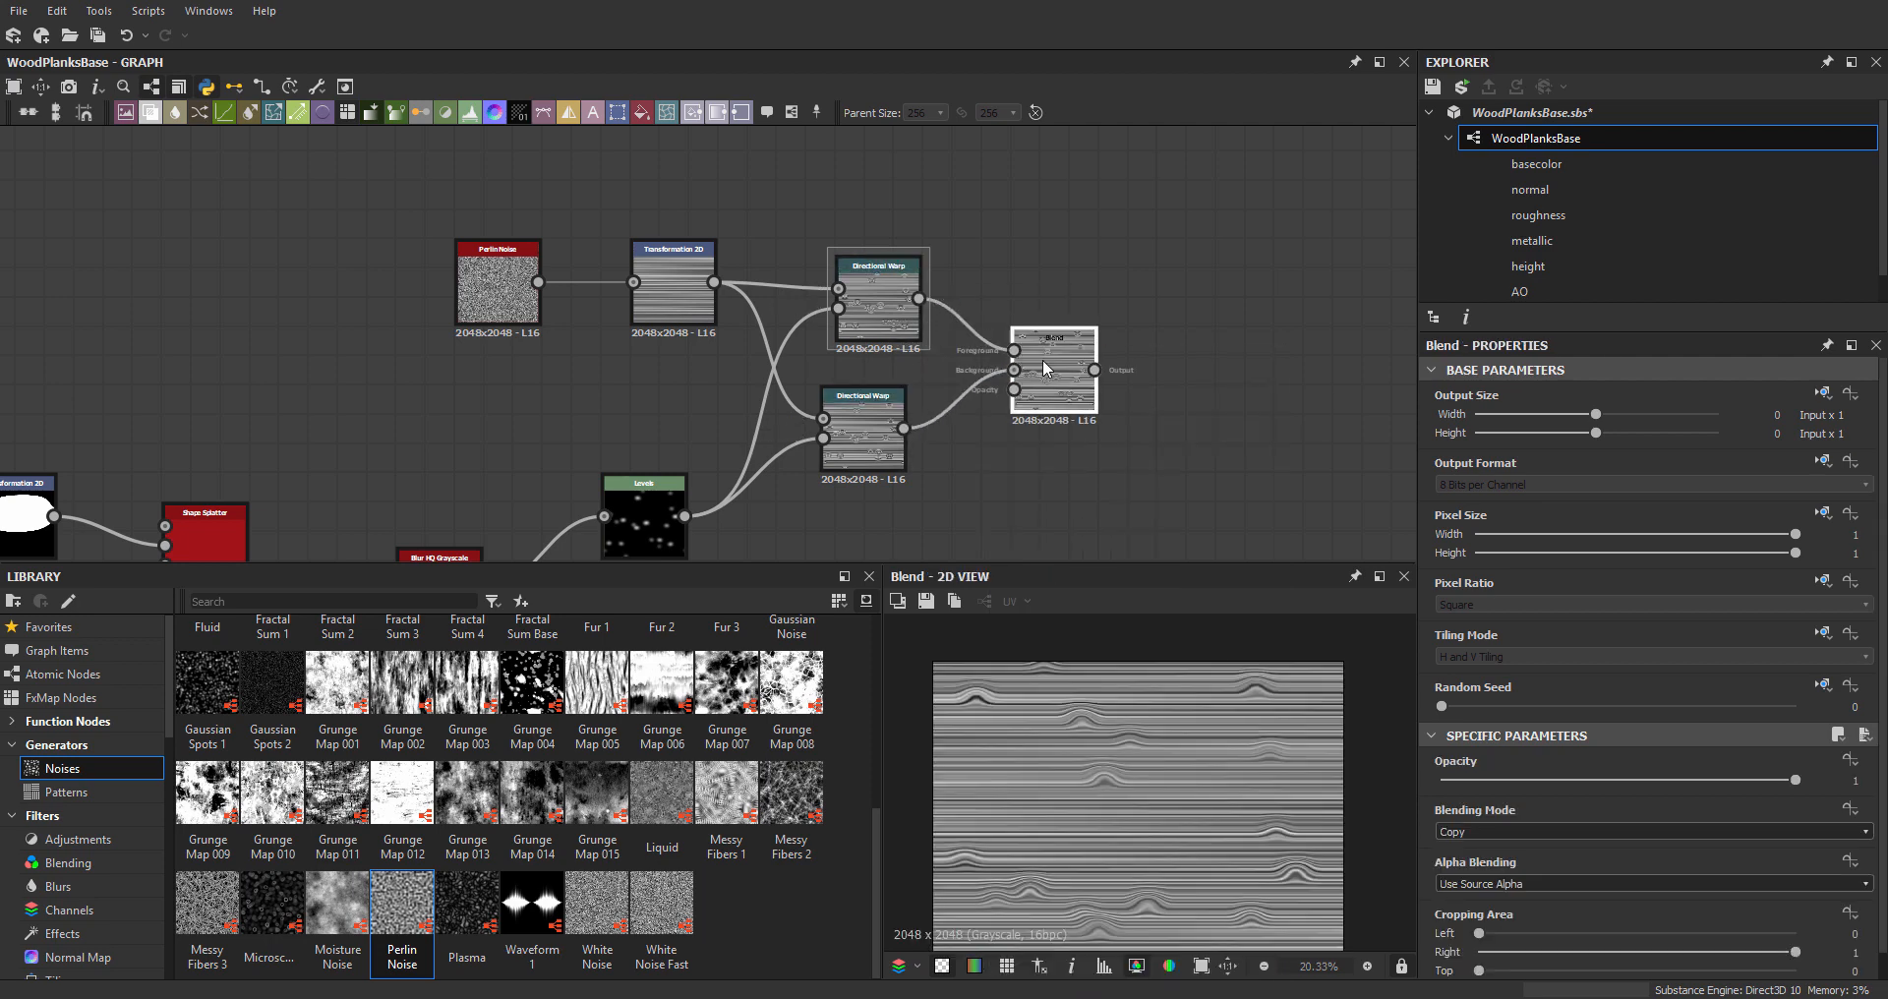
- Try the Blend node's modes, including Add Sub, Divide and Soft Light, and return it to Copy
scroll(1144, 776, "up", 3)
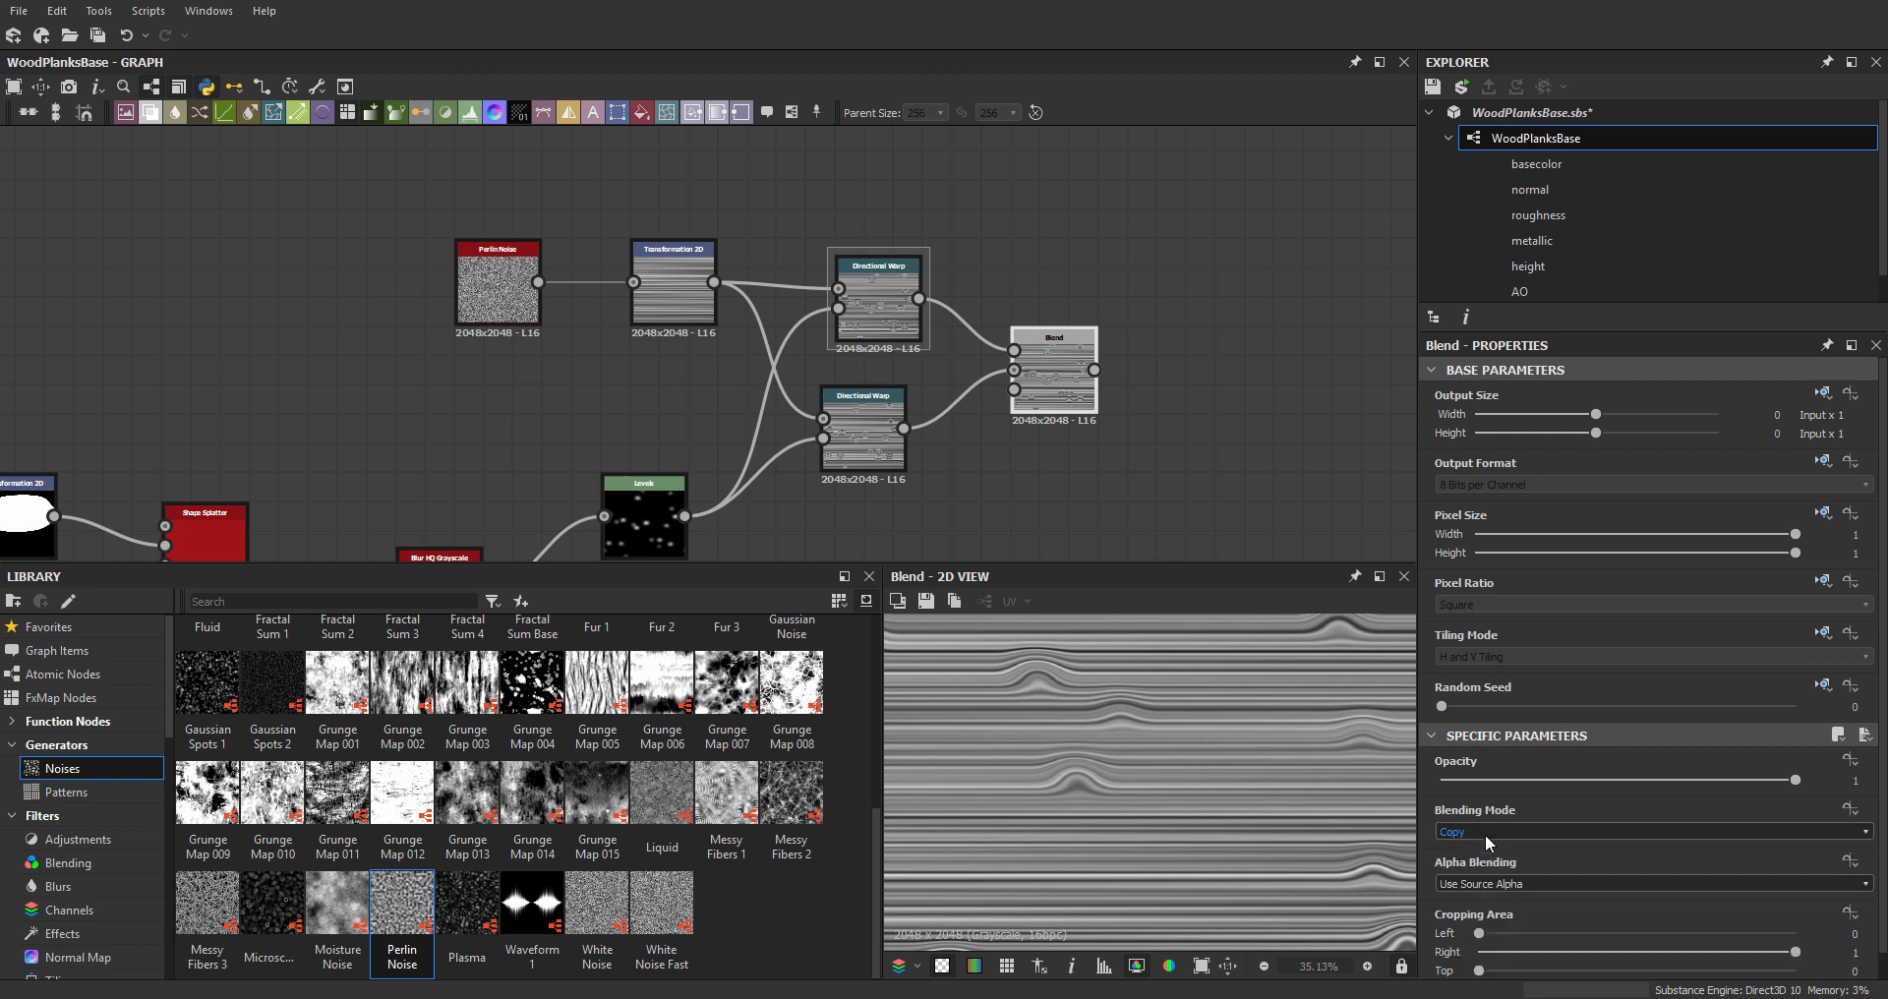
scroll(1485, 834, "down", 4)
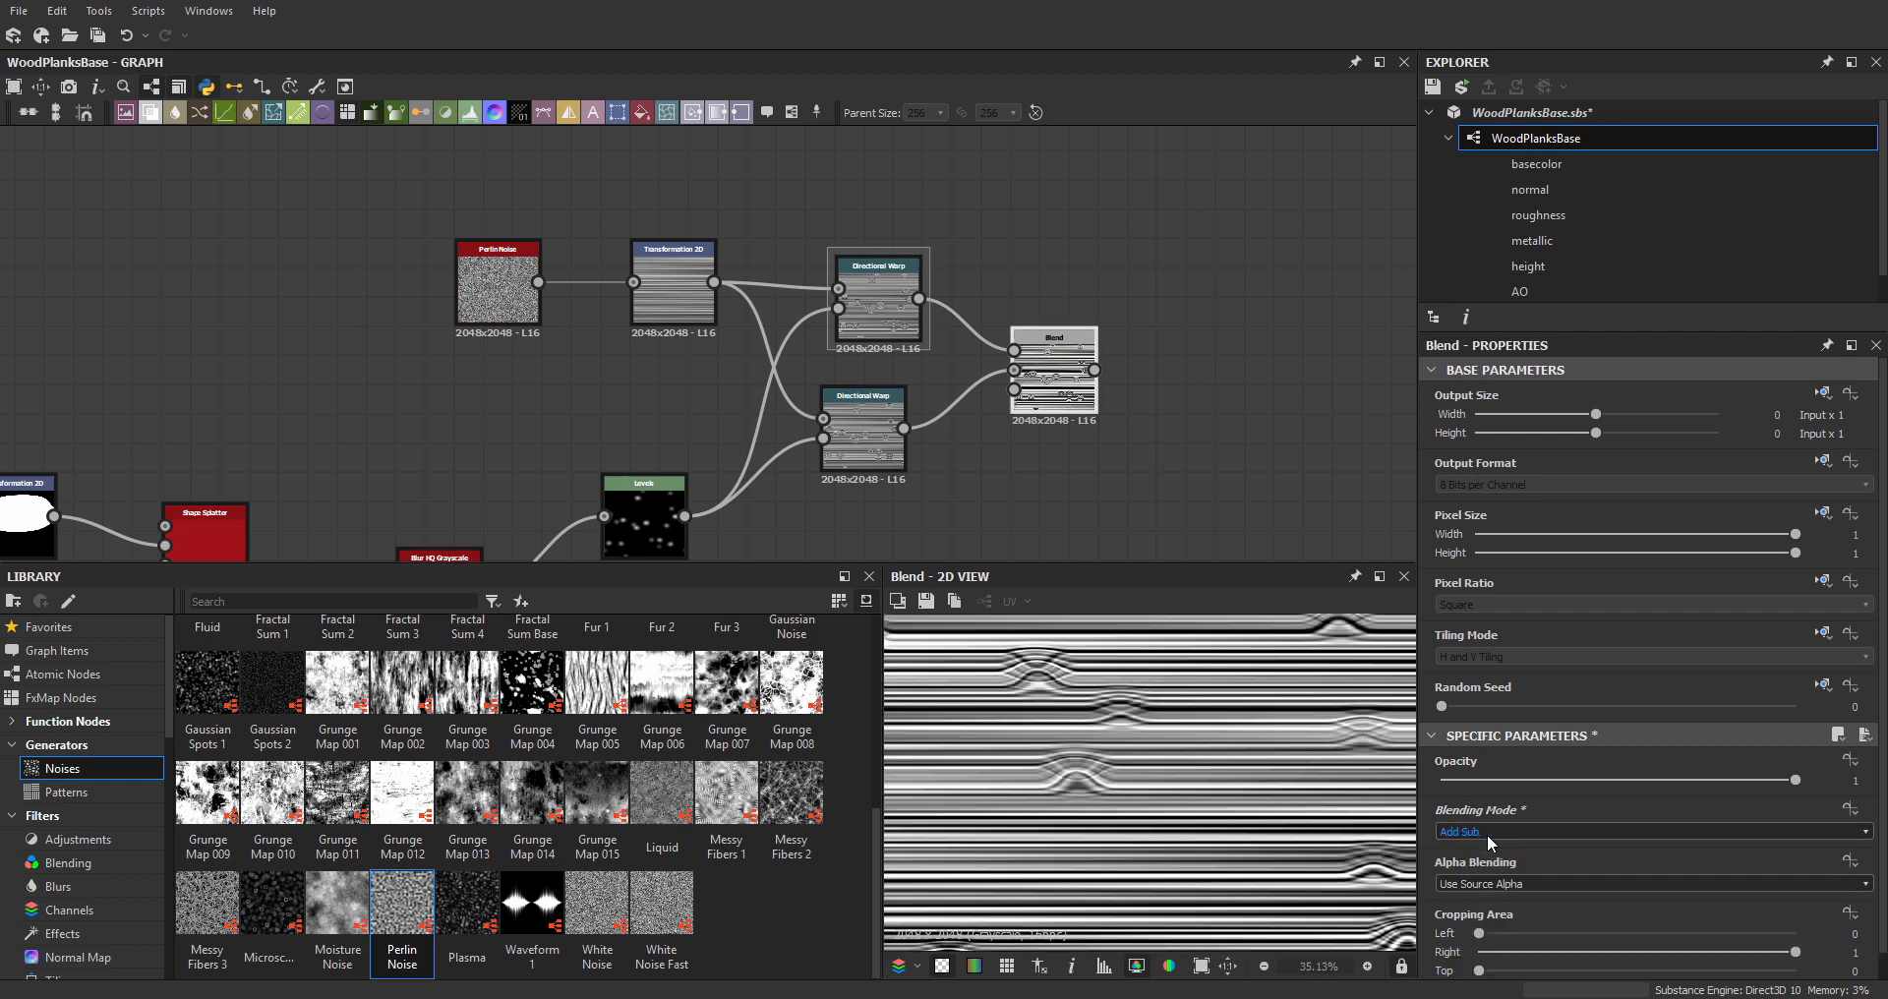
scroll(1487, 834, "down", 4)
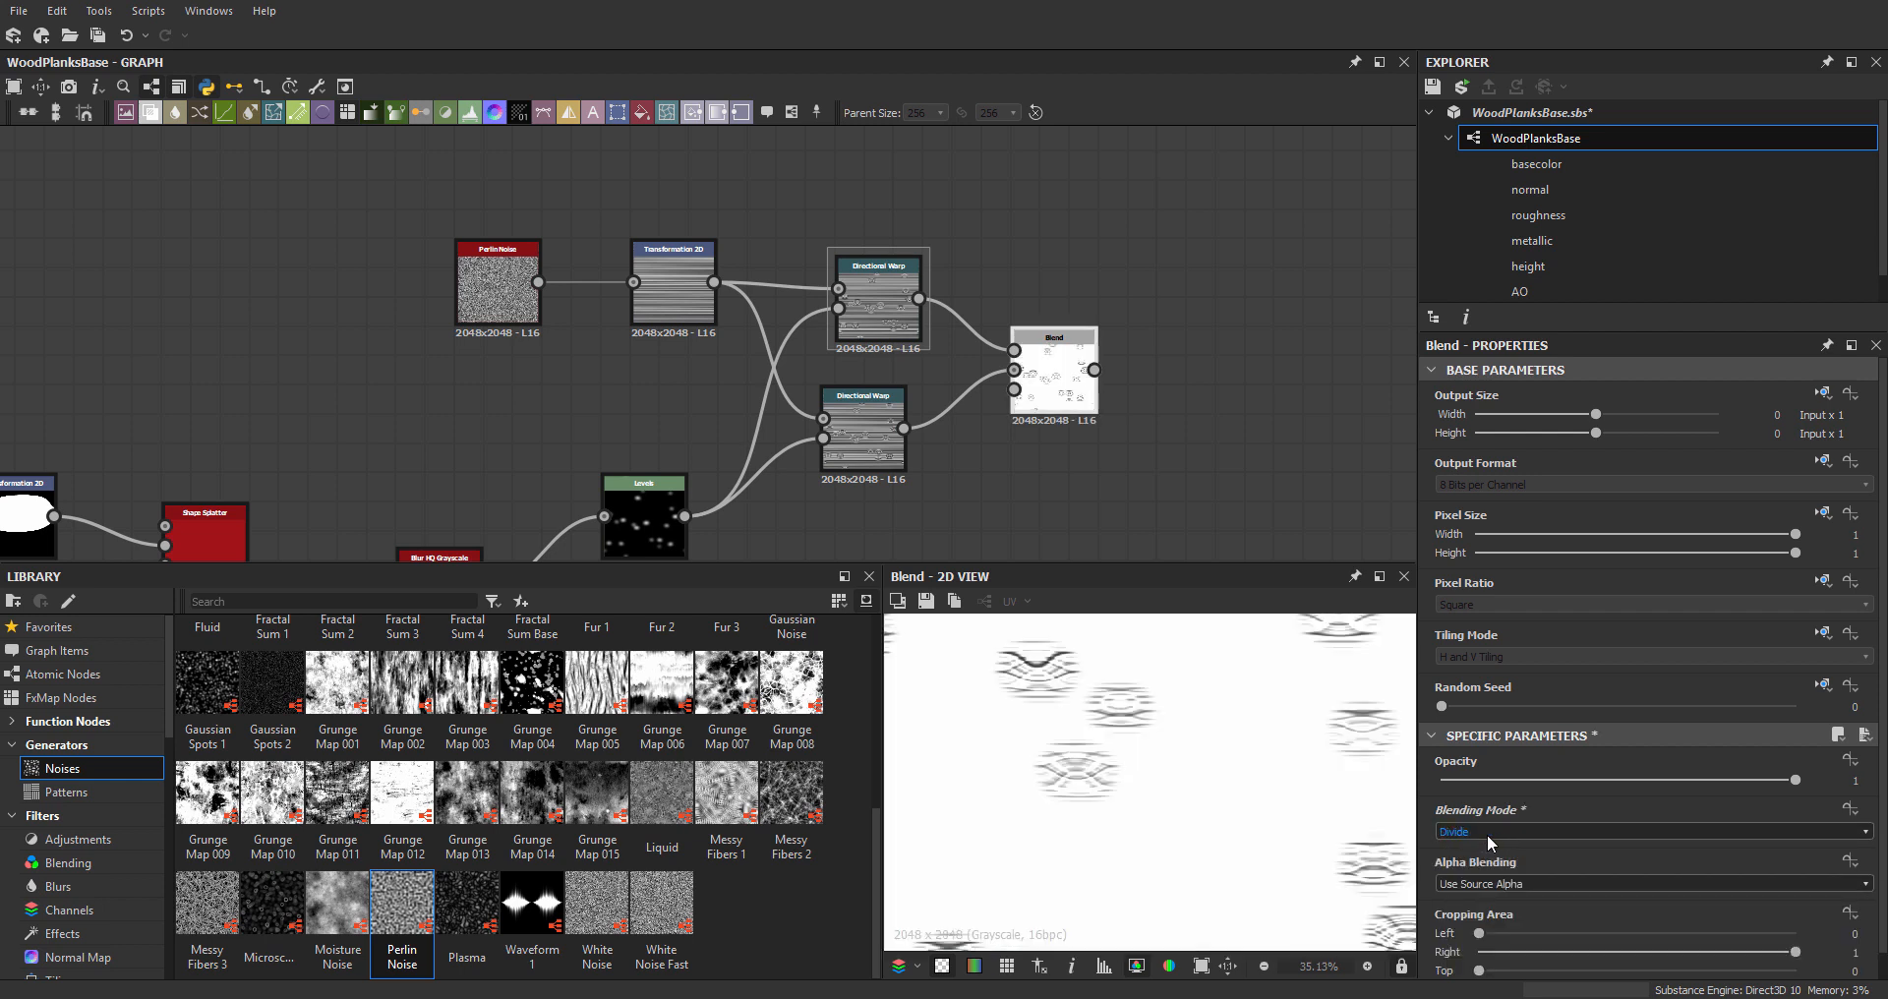
scroll(1487, 834, "down", 3)
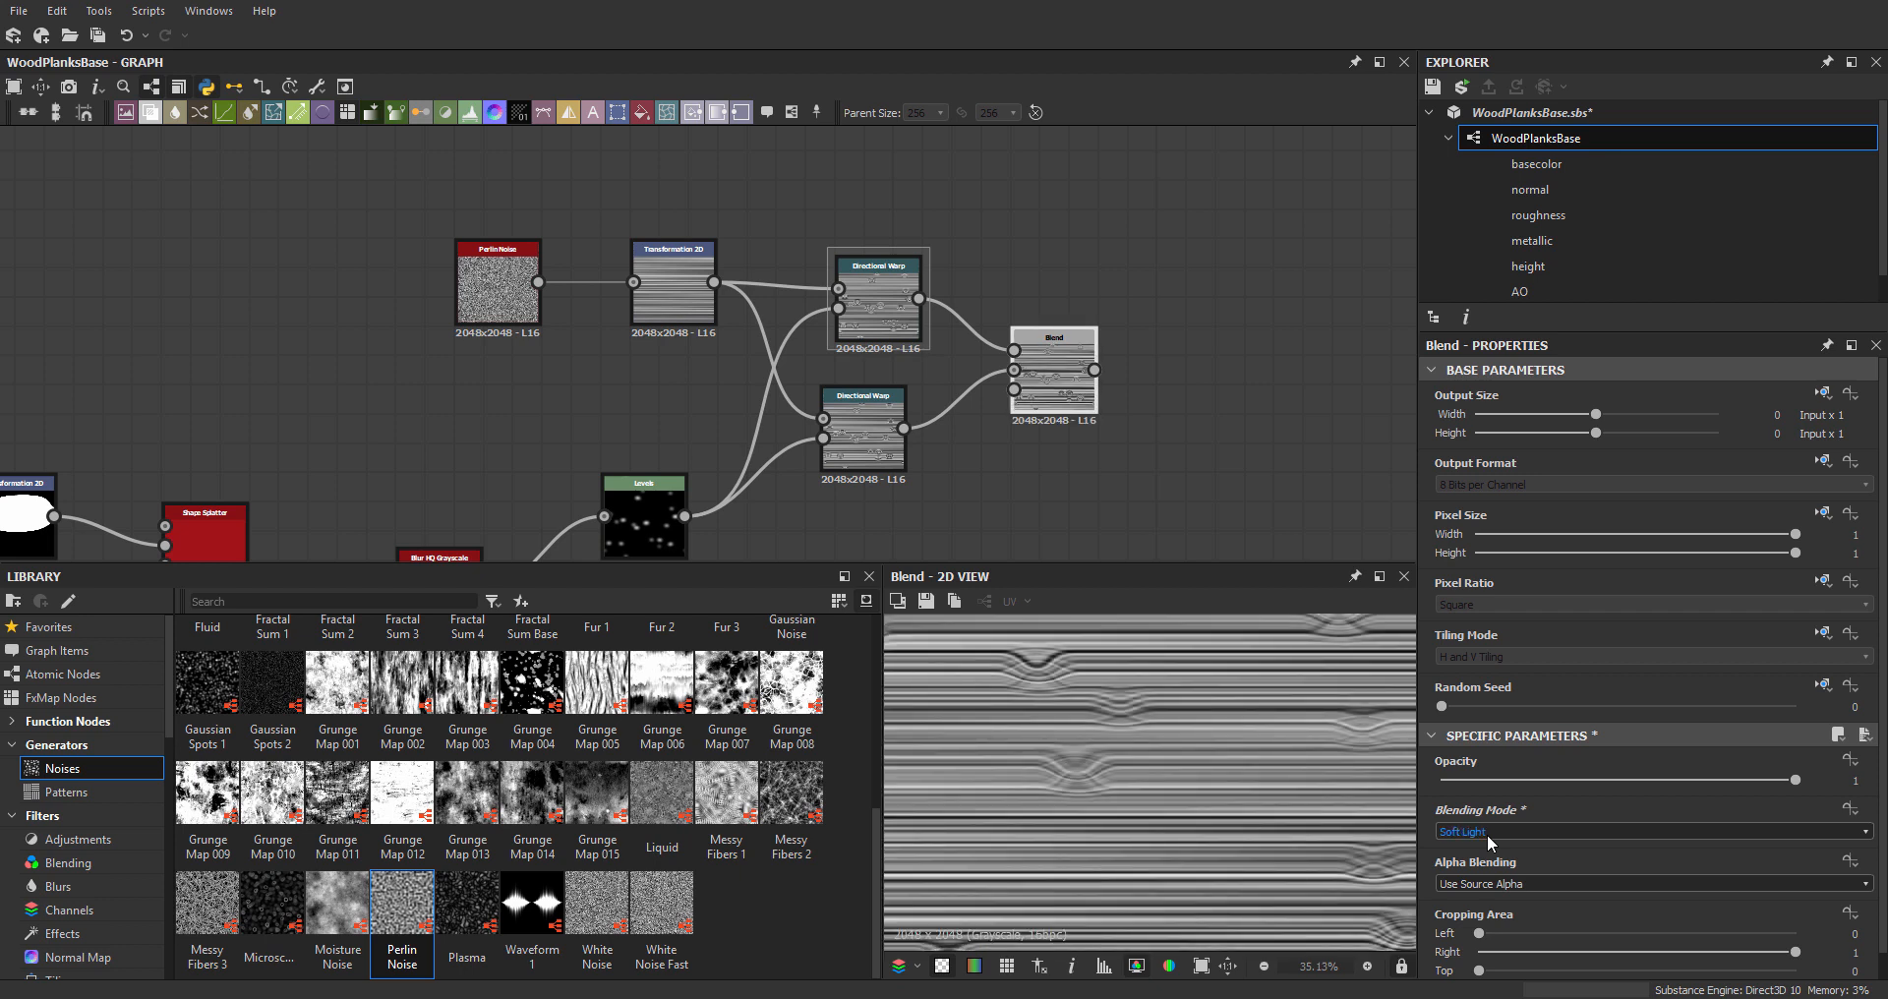
scroll(1487, 834, "up", 11)
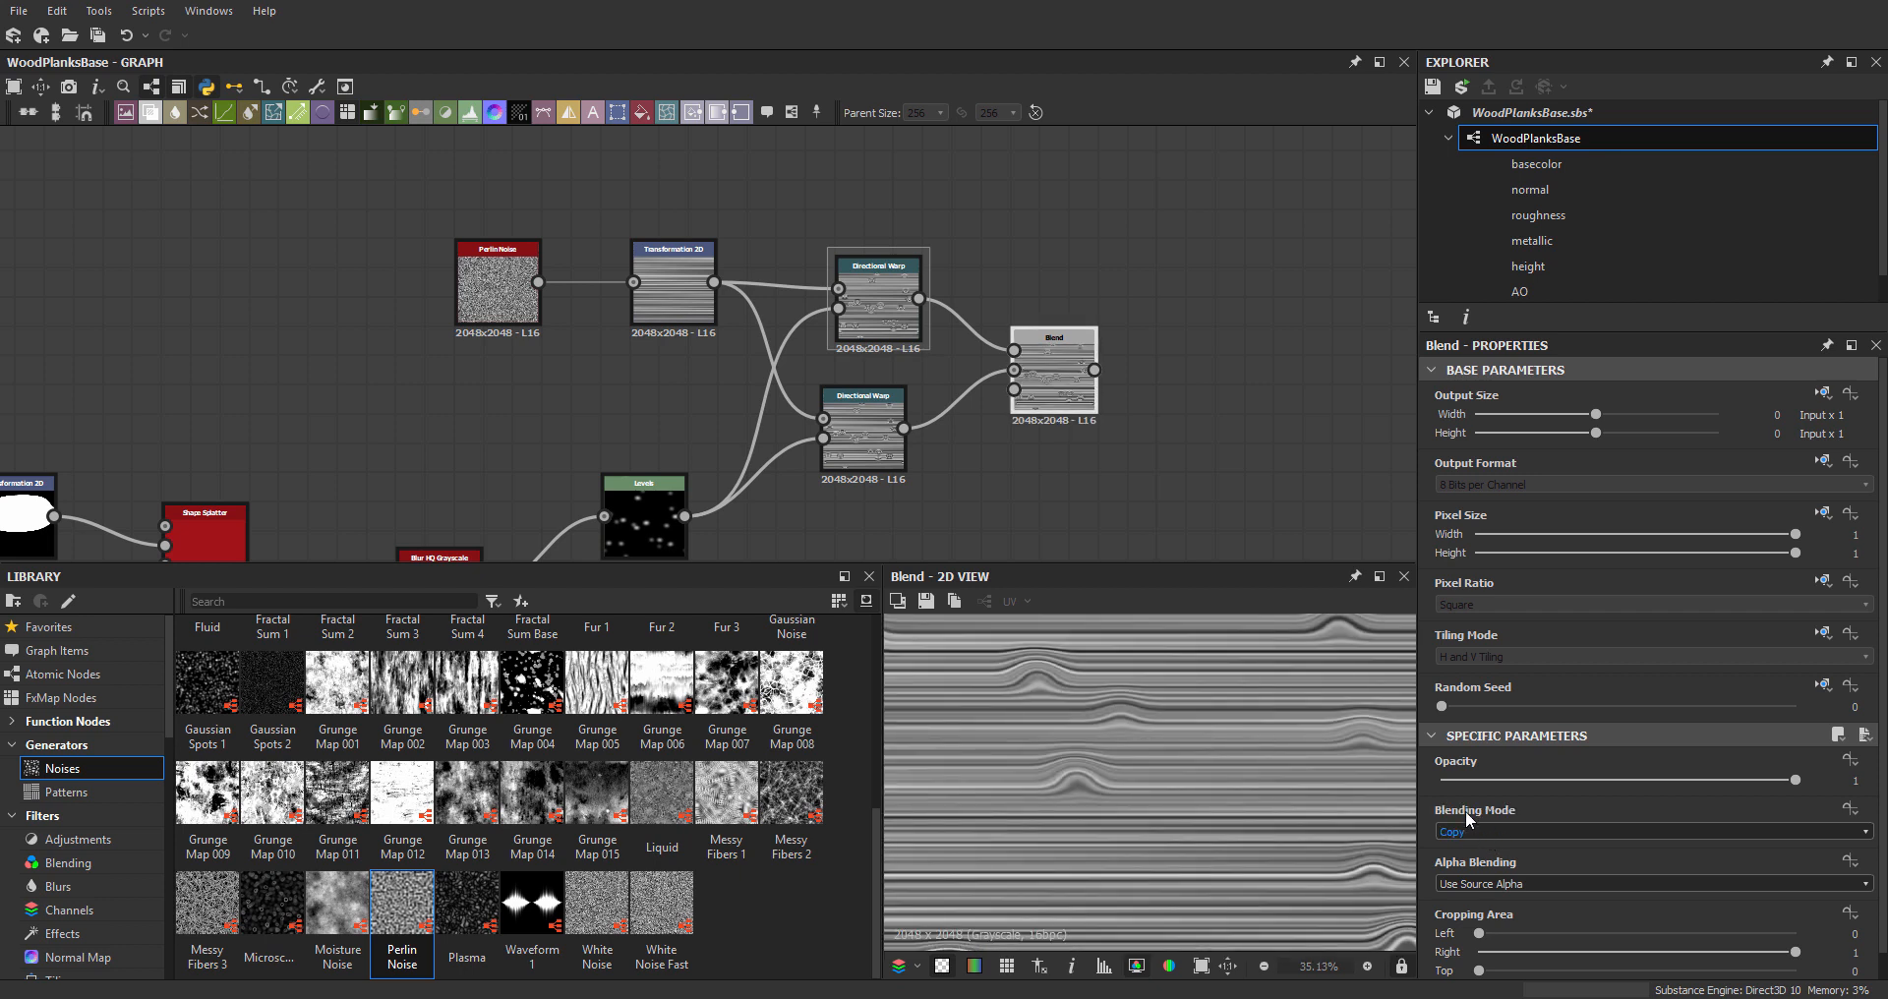
- Delete the duplicated Directional Warp feeding the Blend node's background
left_click(858, 417)
key("Delete")
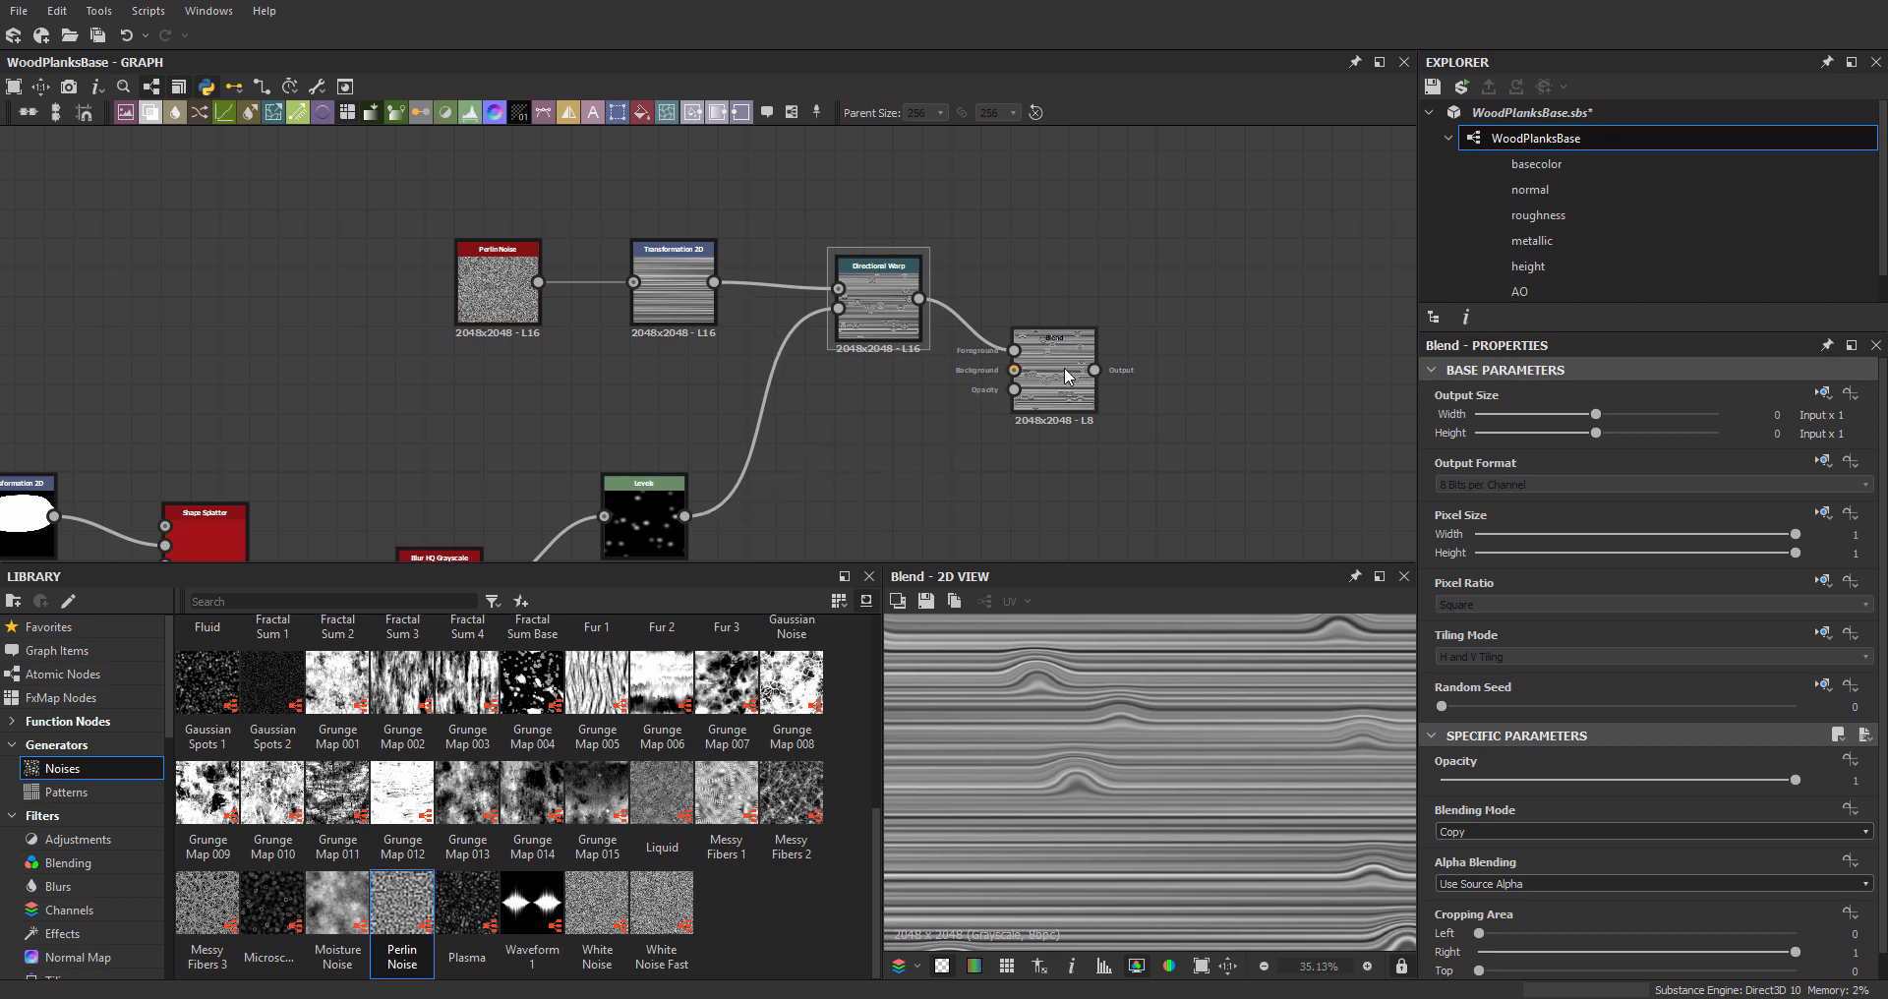
- Delete the Blend node and show the grain's Directional Warp in the 2D view
left_click_drag(1047, 365, 1077, 395)
key("Delete")
double_click(871, 286)
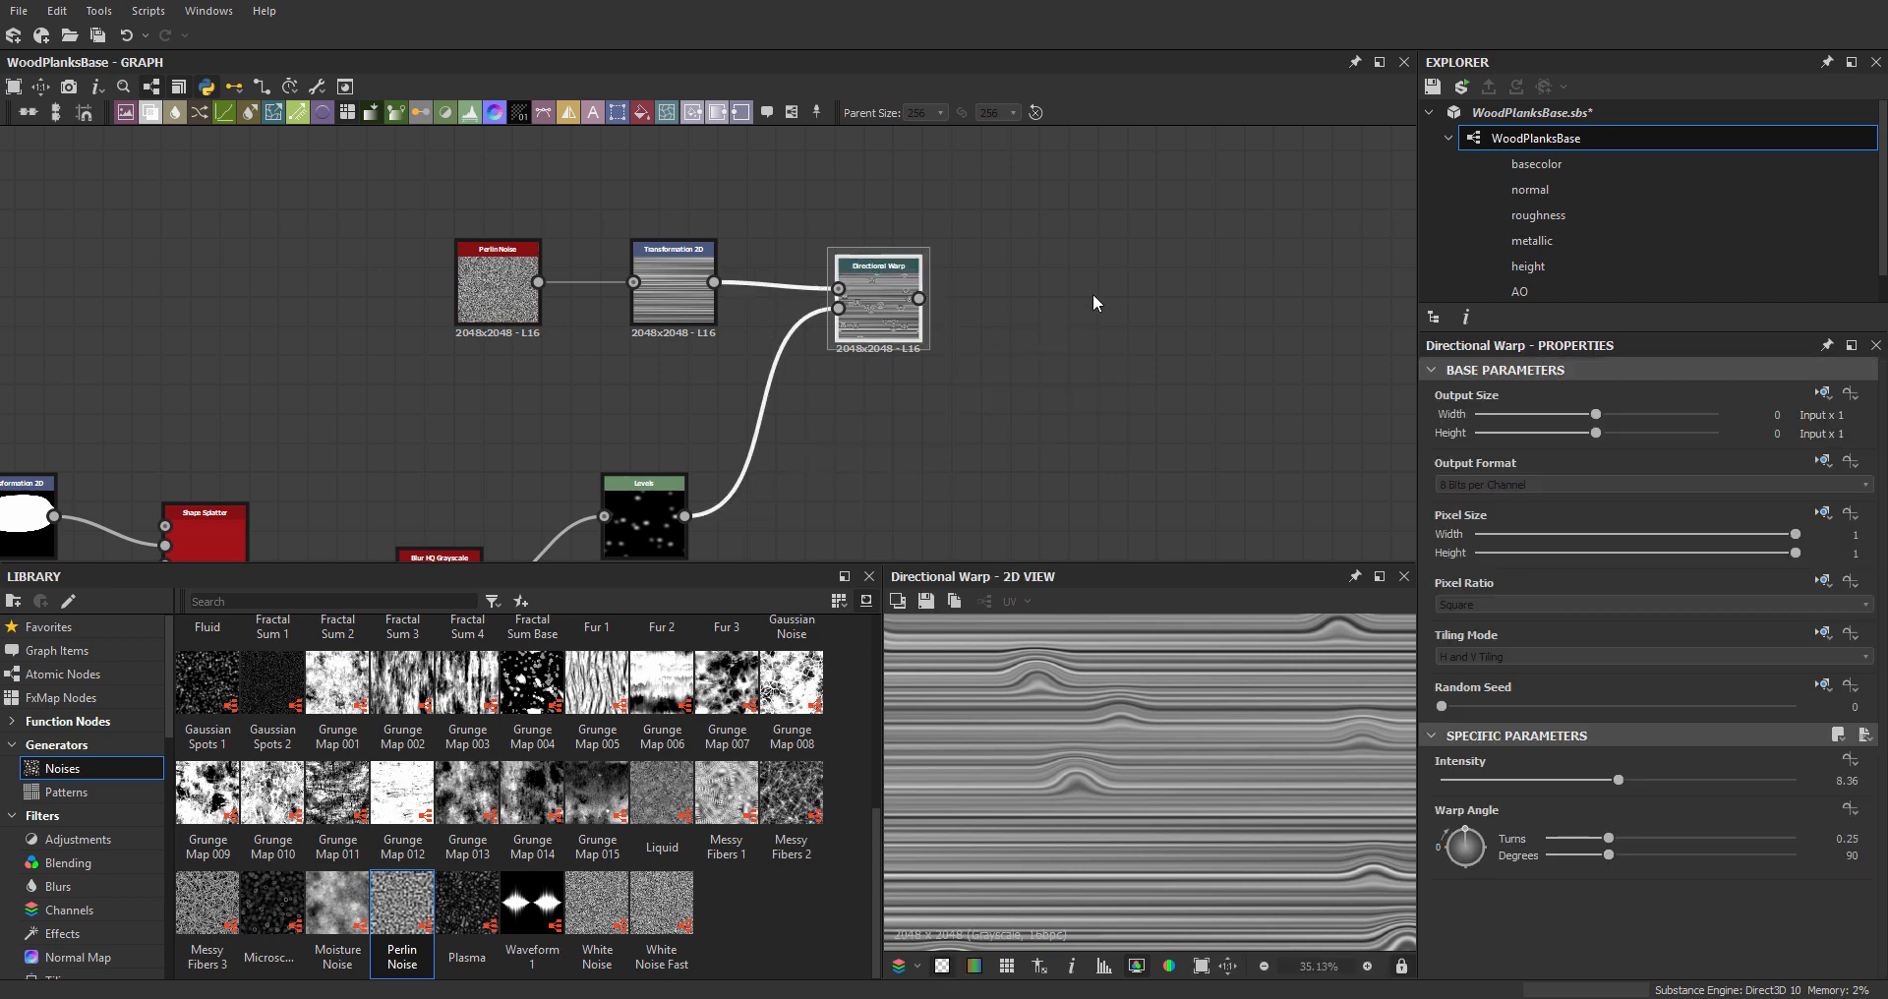
key("space")
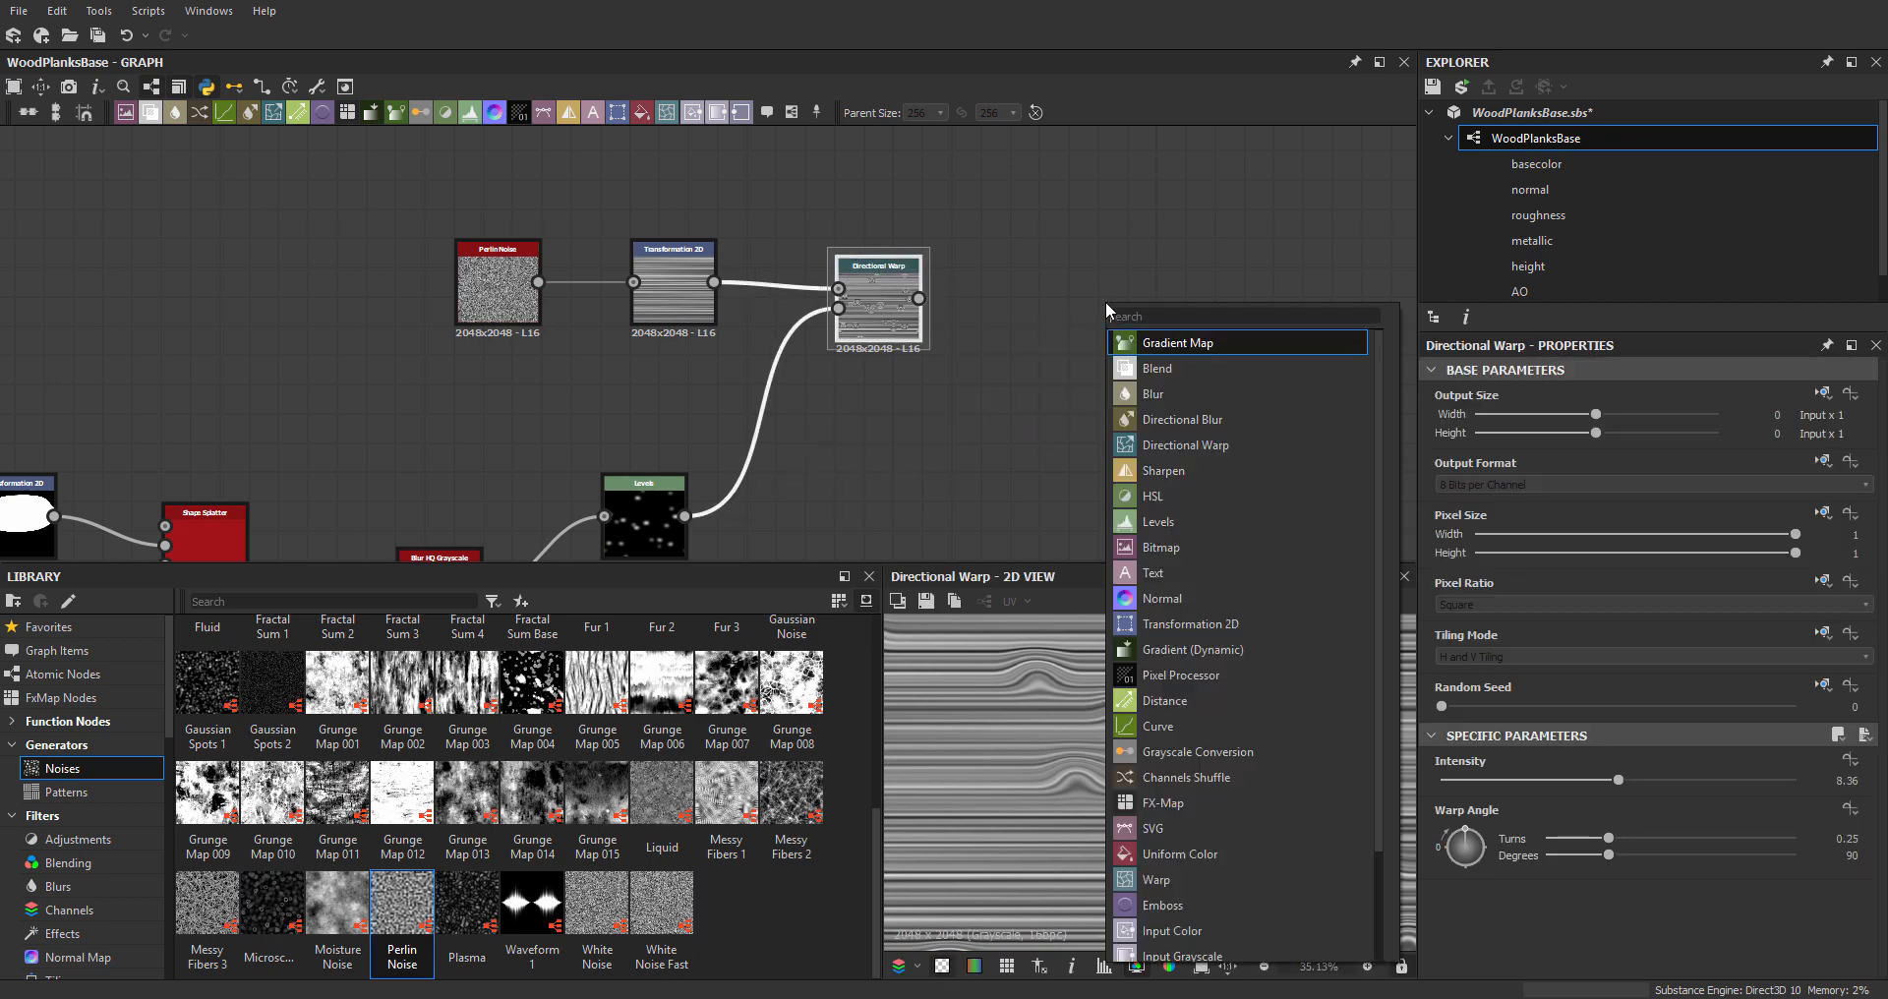
left_click(981, 286)
- Shift the whole knot node chain, from the Shape nodes to Levels, further left of the grain's Directional Warp
middle_click_drag(949, 293, 1036, 179)
scroll(1036, 179, "down", 2)
middle_click_drag(937, 263, 1038, 297)
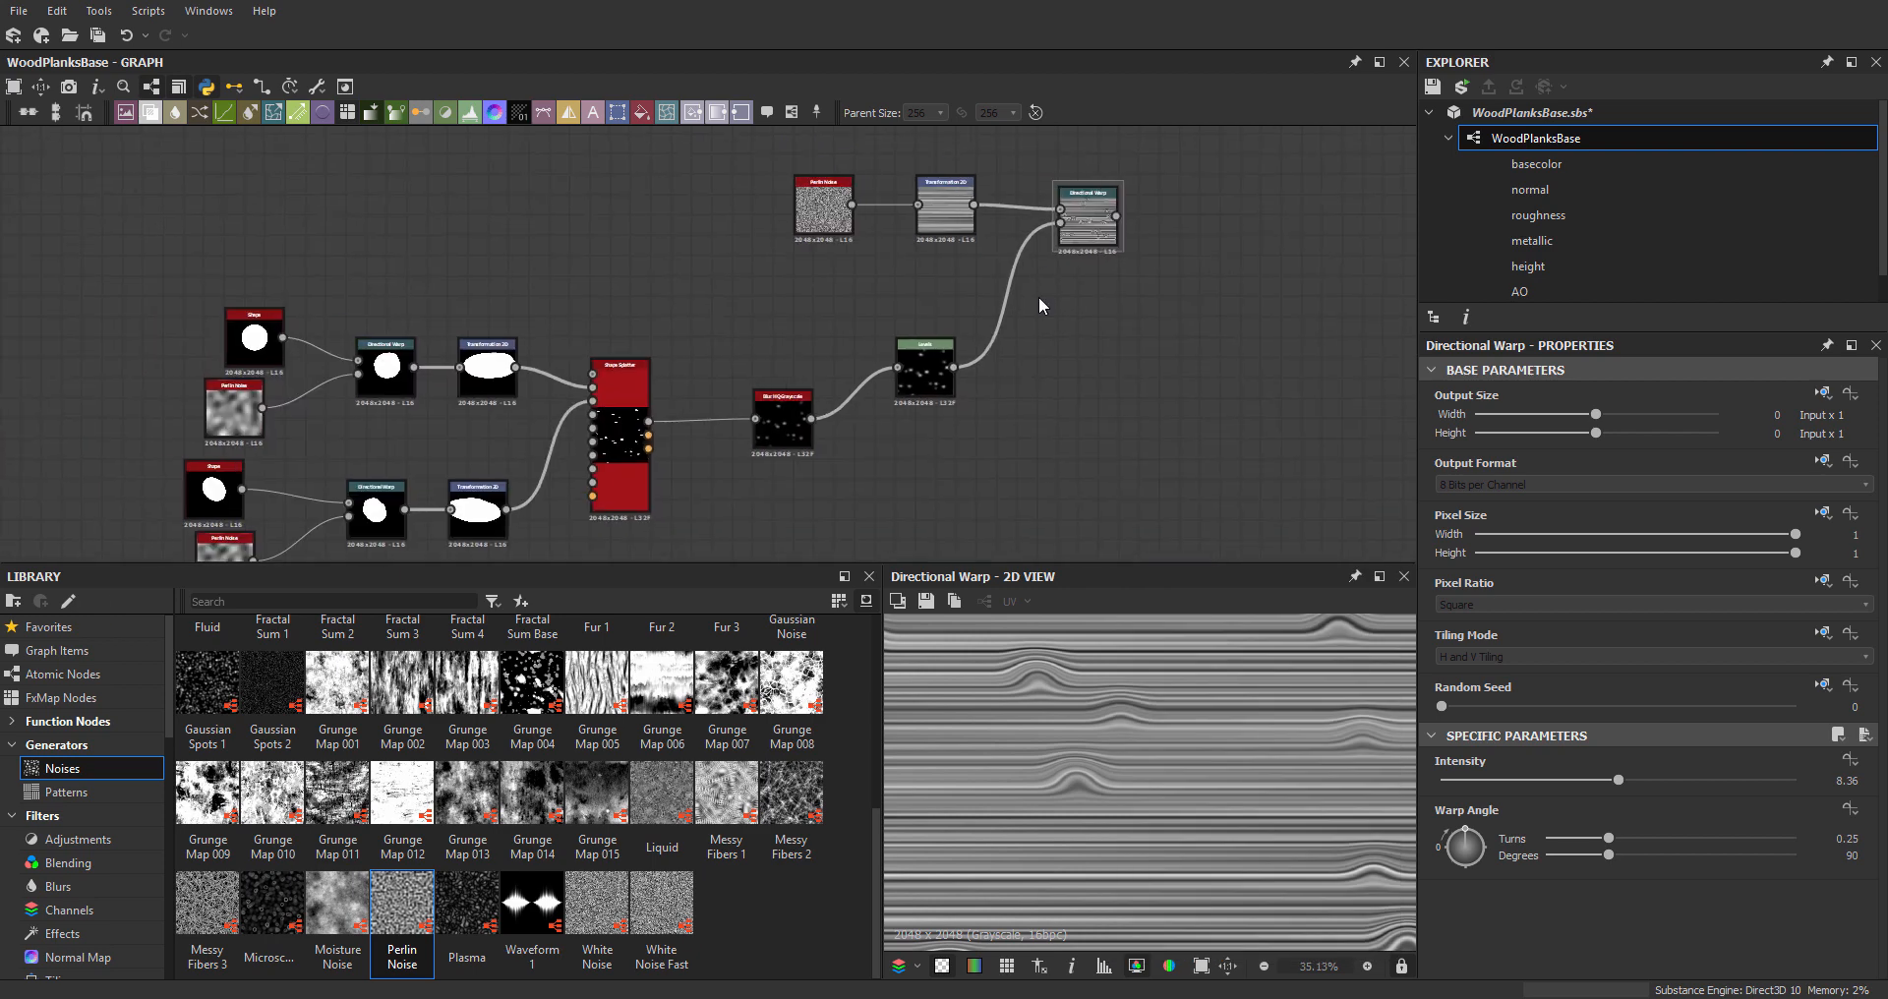
middle_click_drag(79, 320, 223, 295)
left_click_drag(224, 290, 1241, 577)
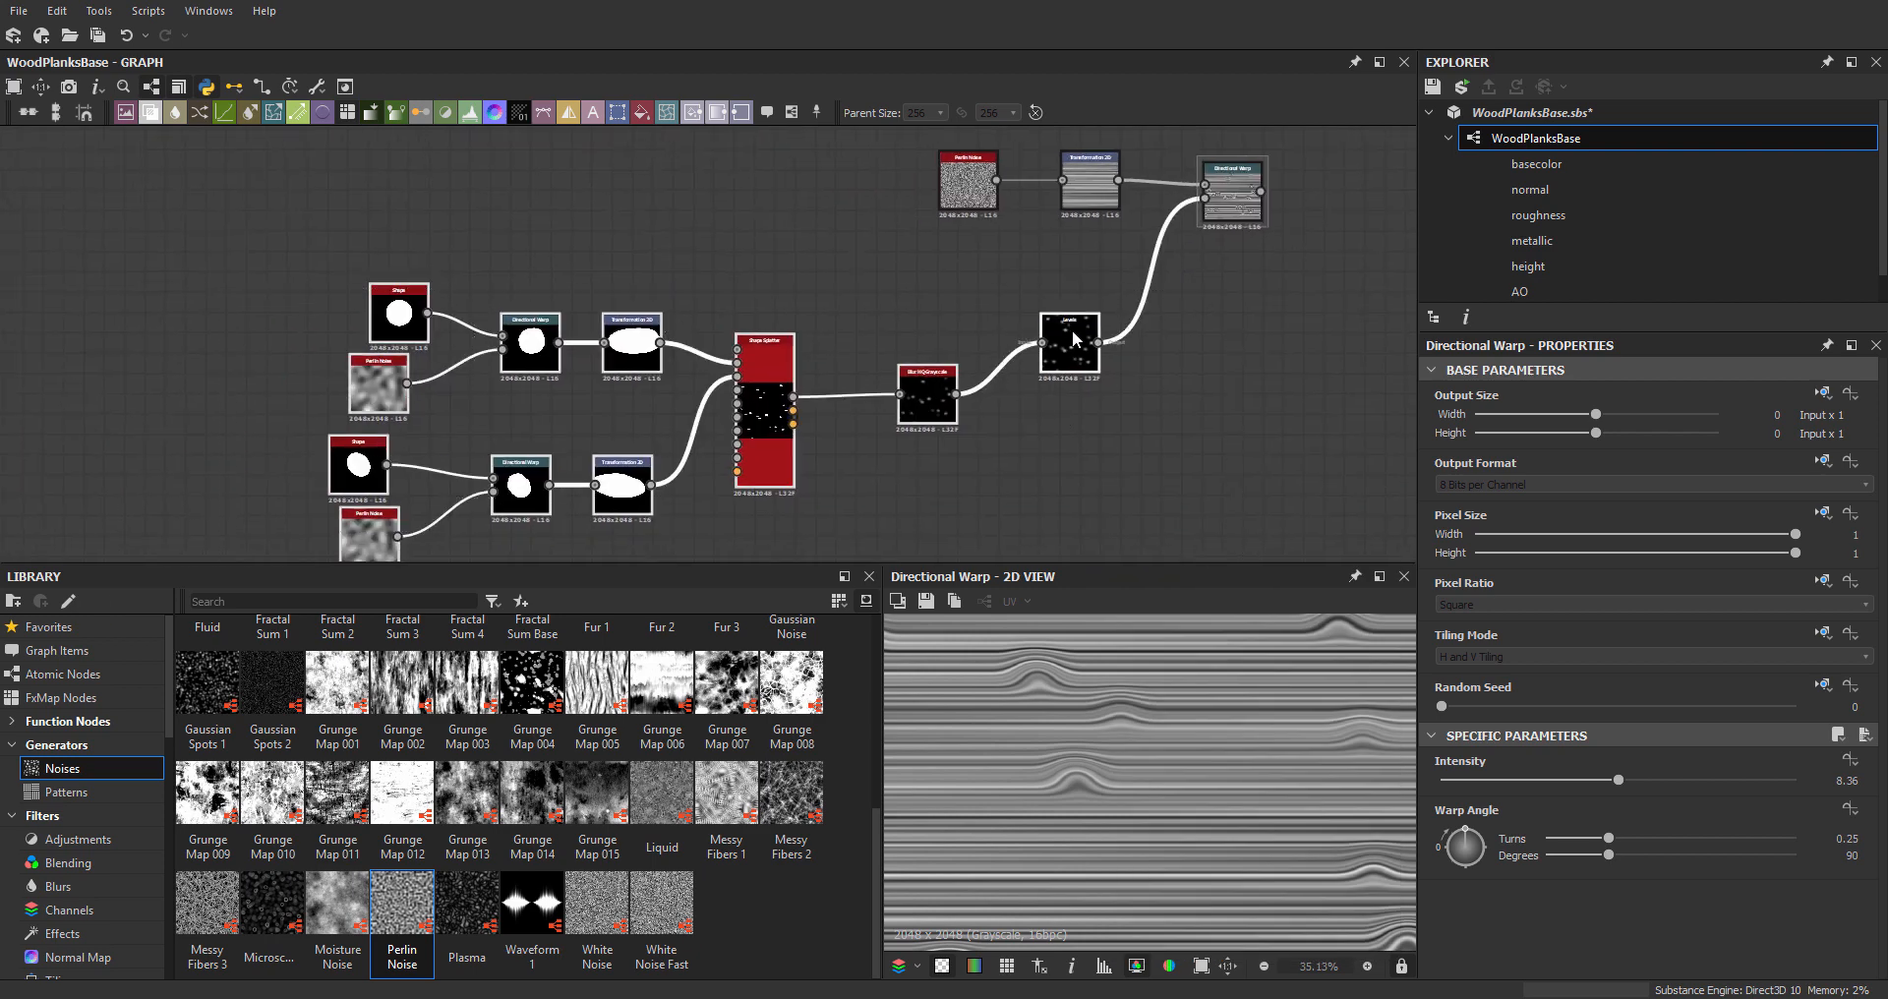
left_click_drag(1073, 340, 931, 341)
left_click(798, 267)
middle_click_drag(651, 355, 751, 268)
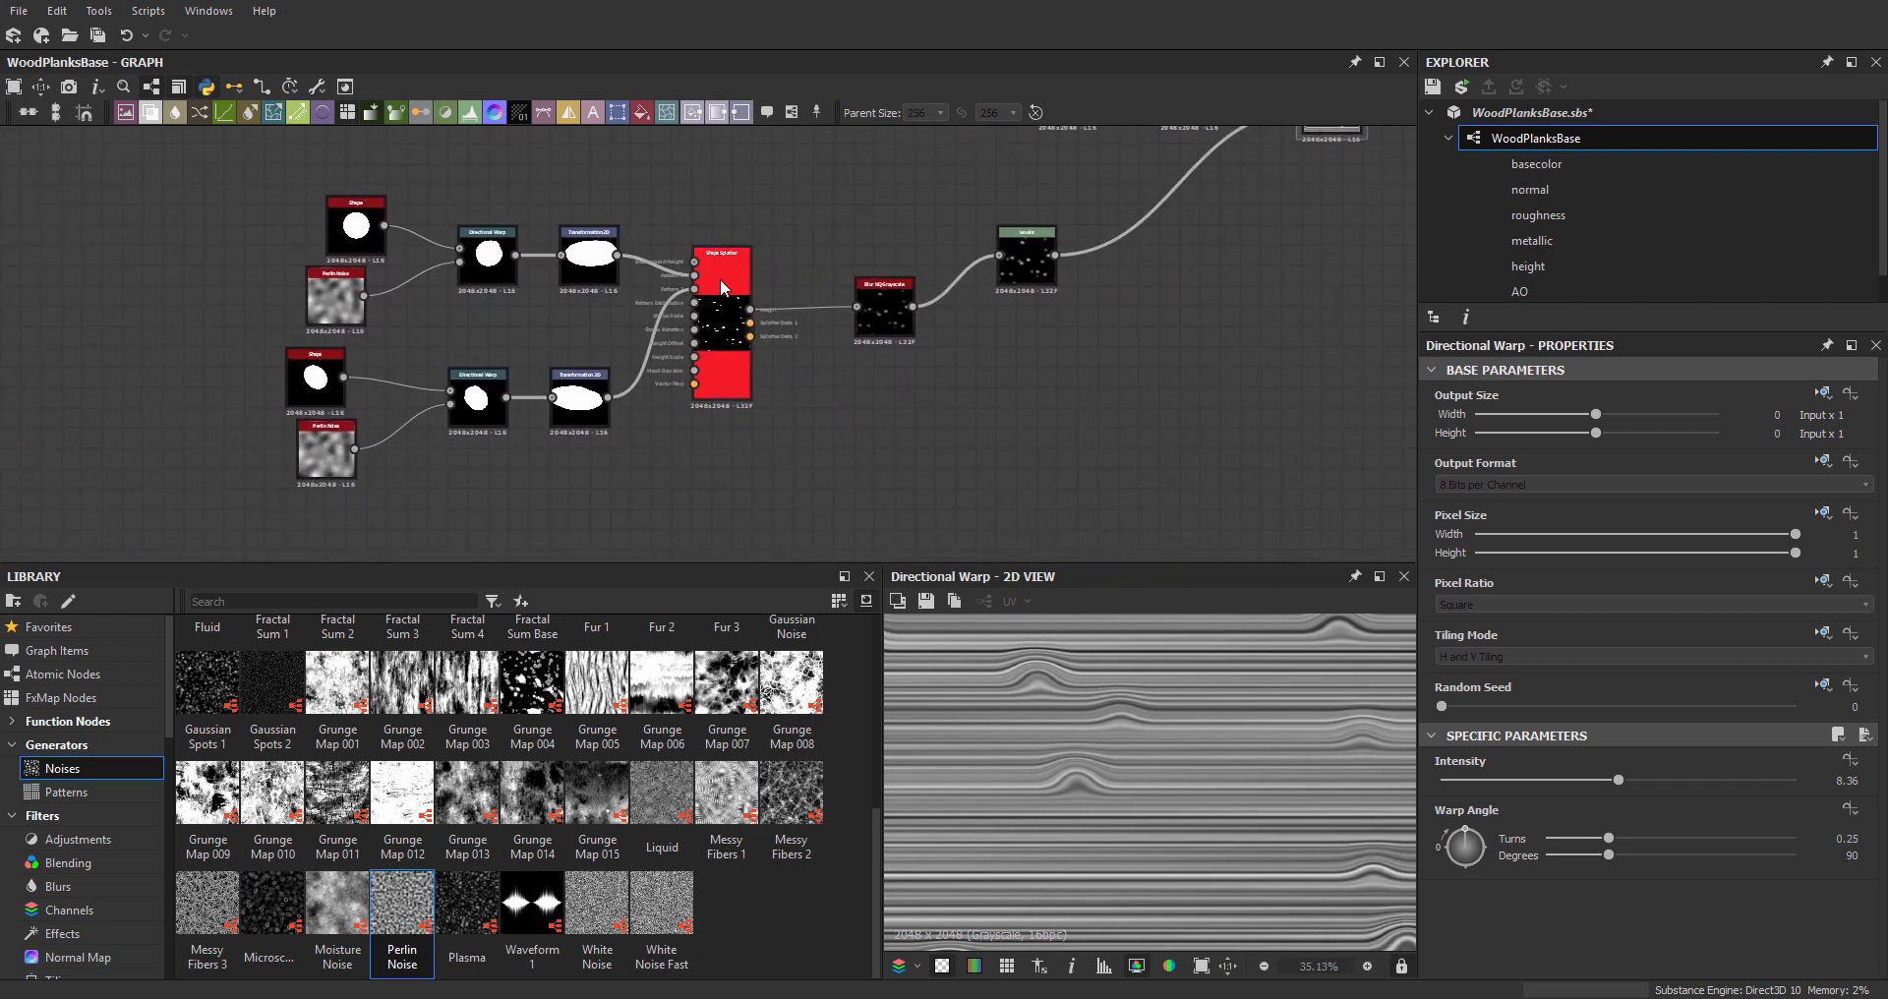
left_click(721, 283)
middle_click_drag(712, 327, 838, 362)
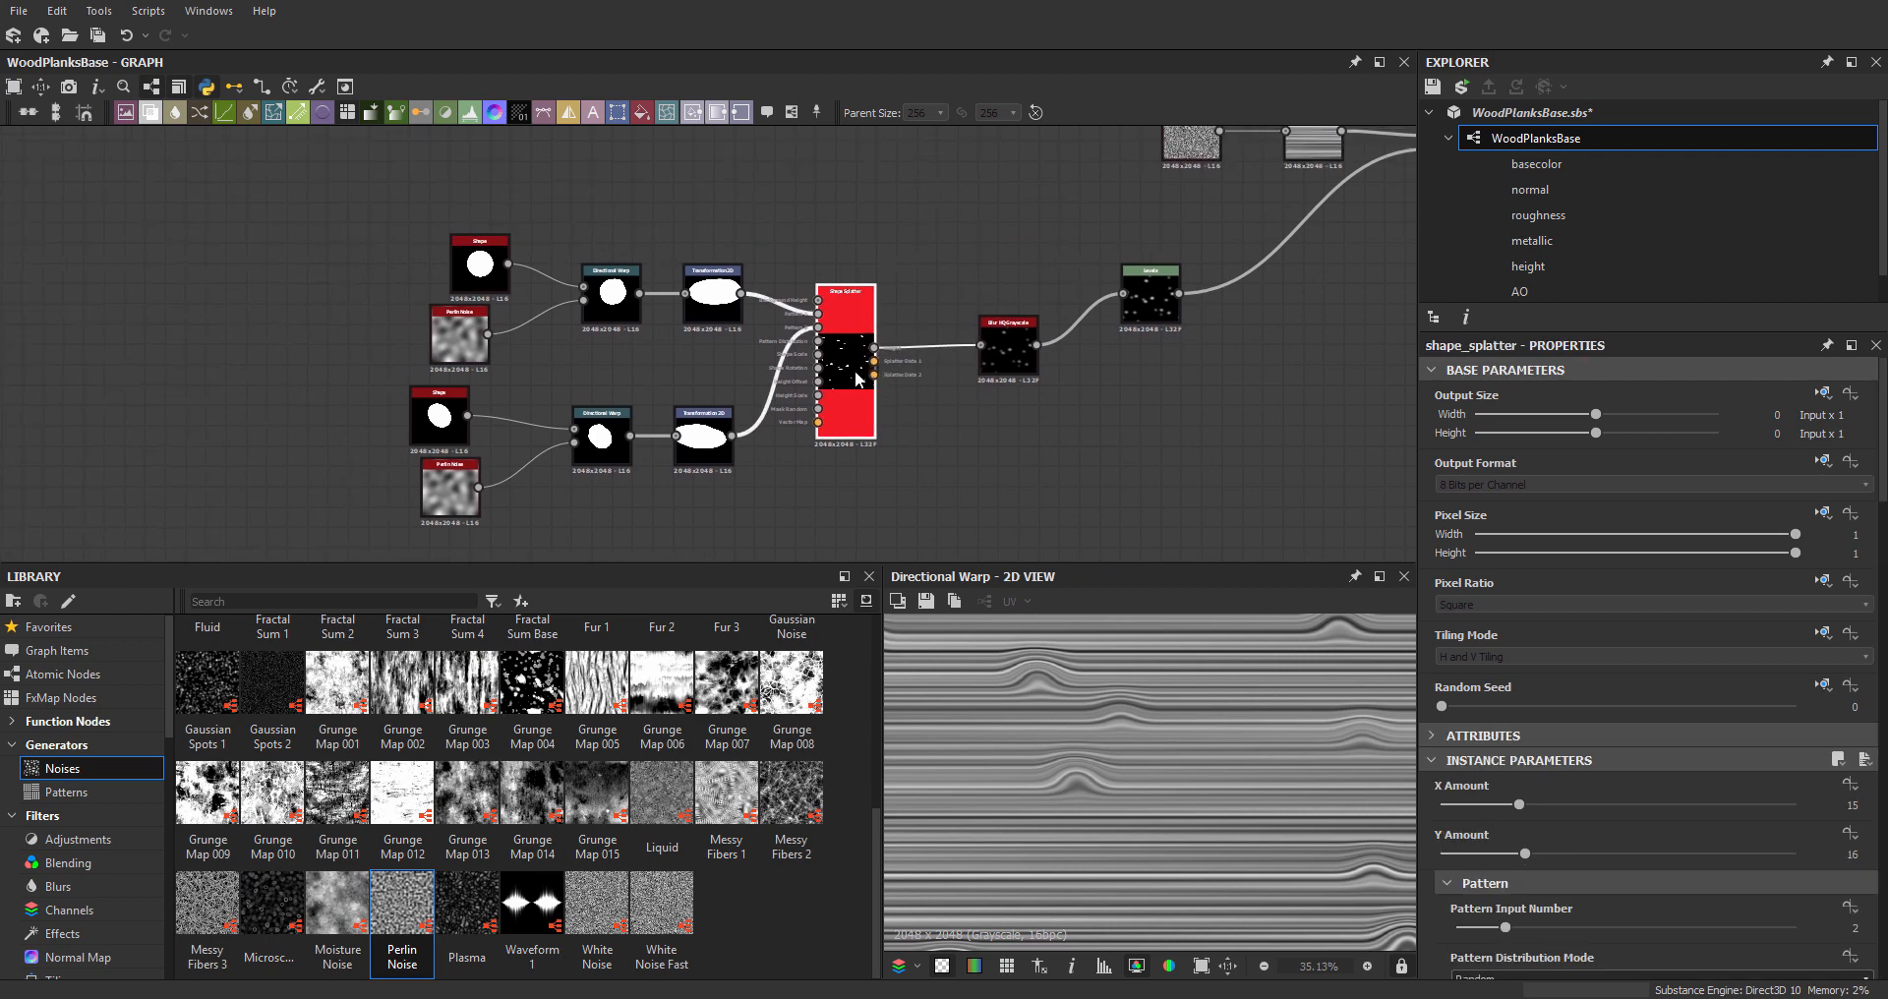
scroll(854, 376, "down", 2)
key("ctrl+c")
left_click(852, 499)
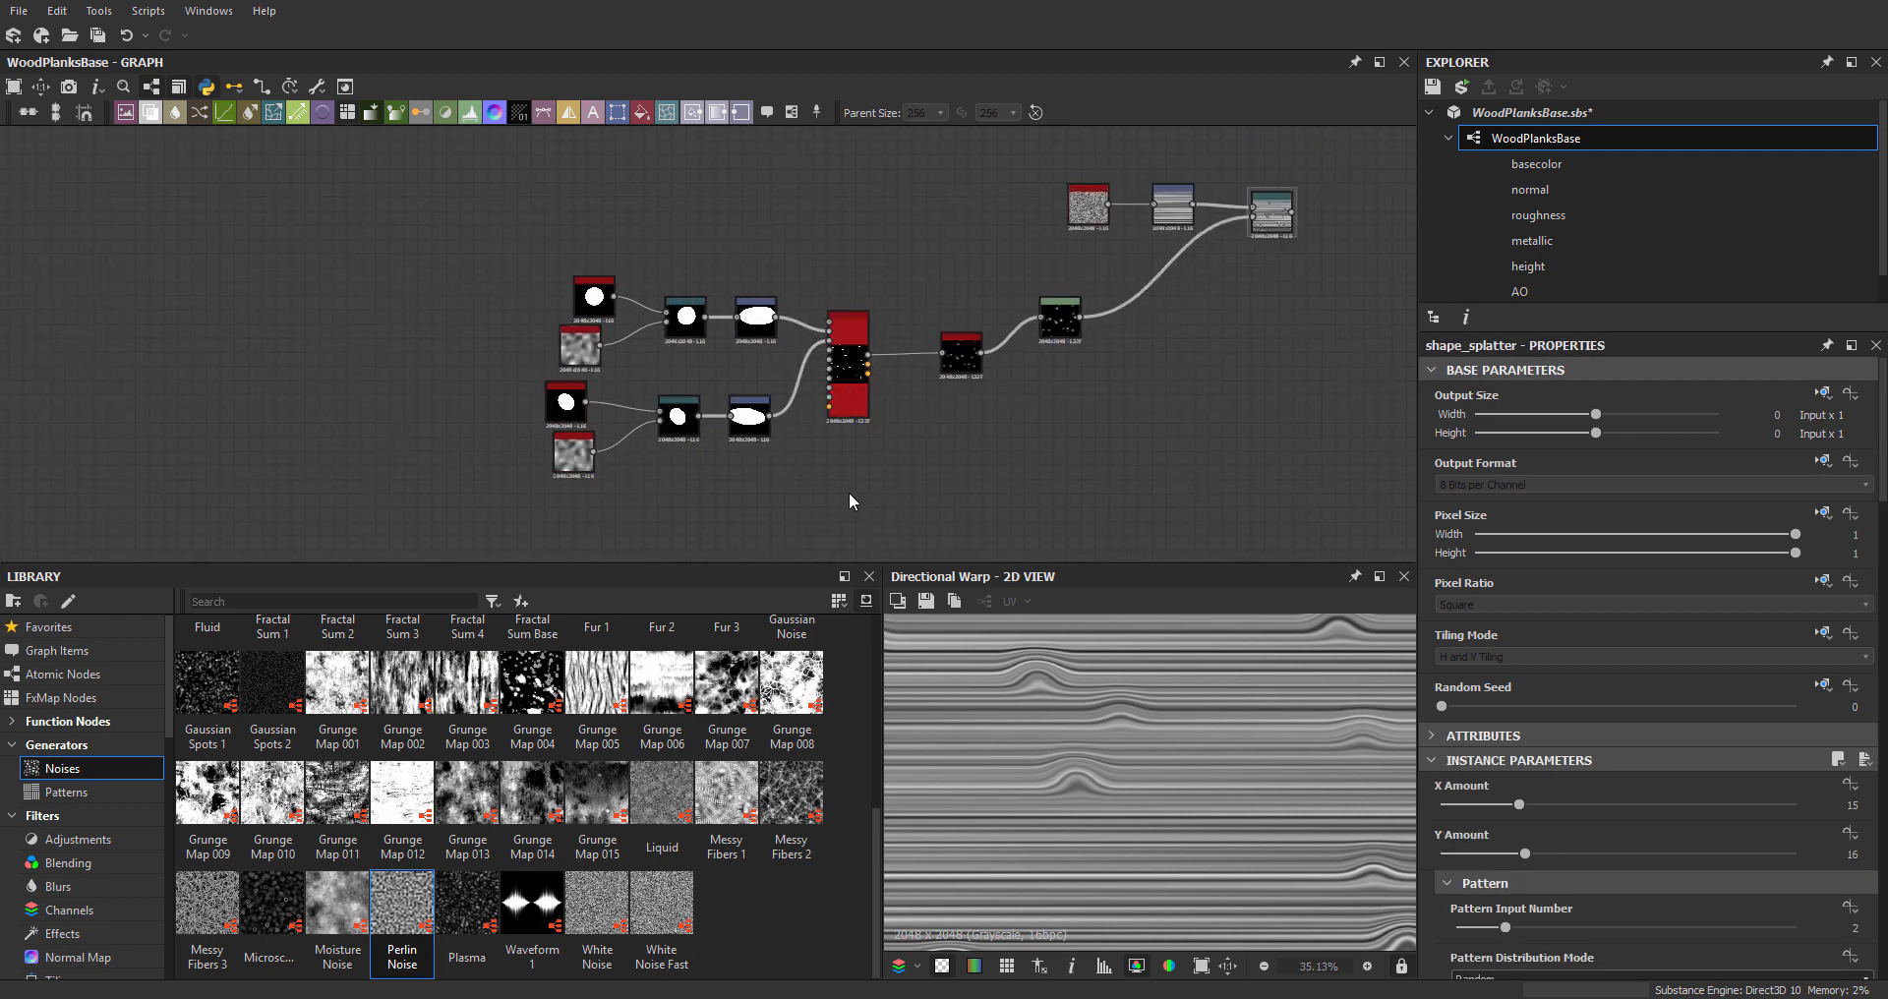
key("ctrl+v")
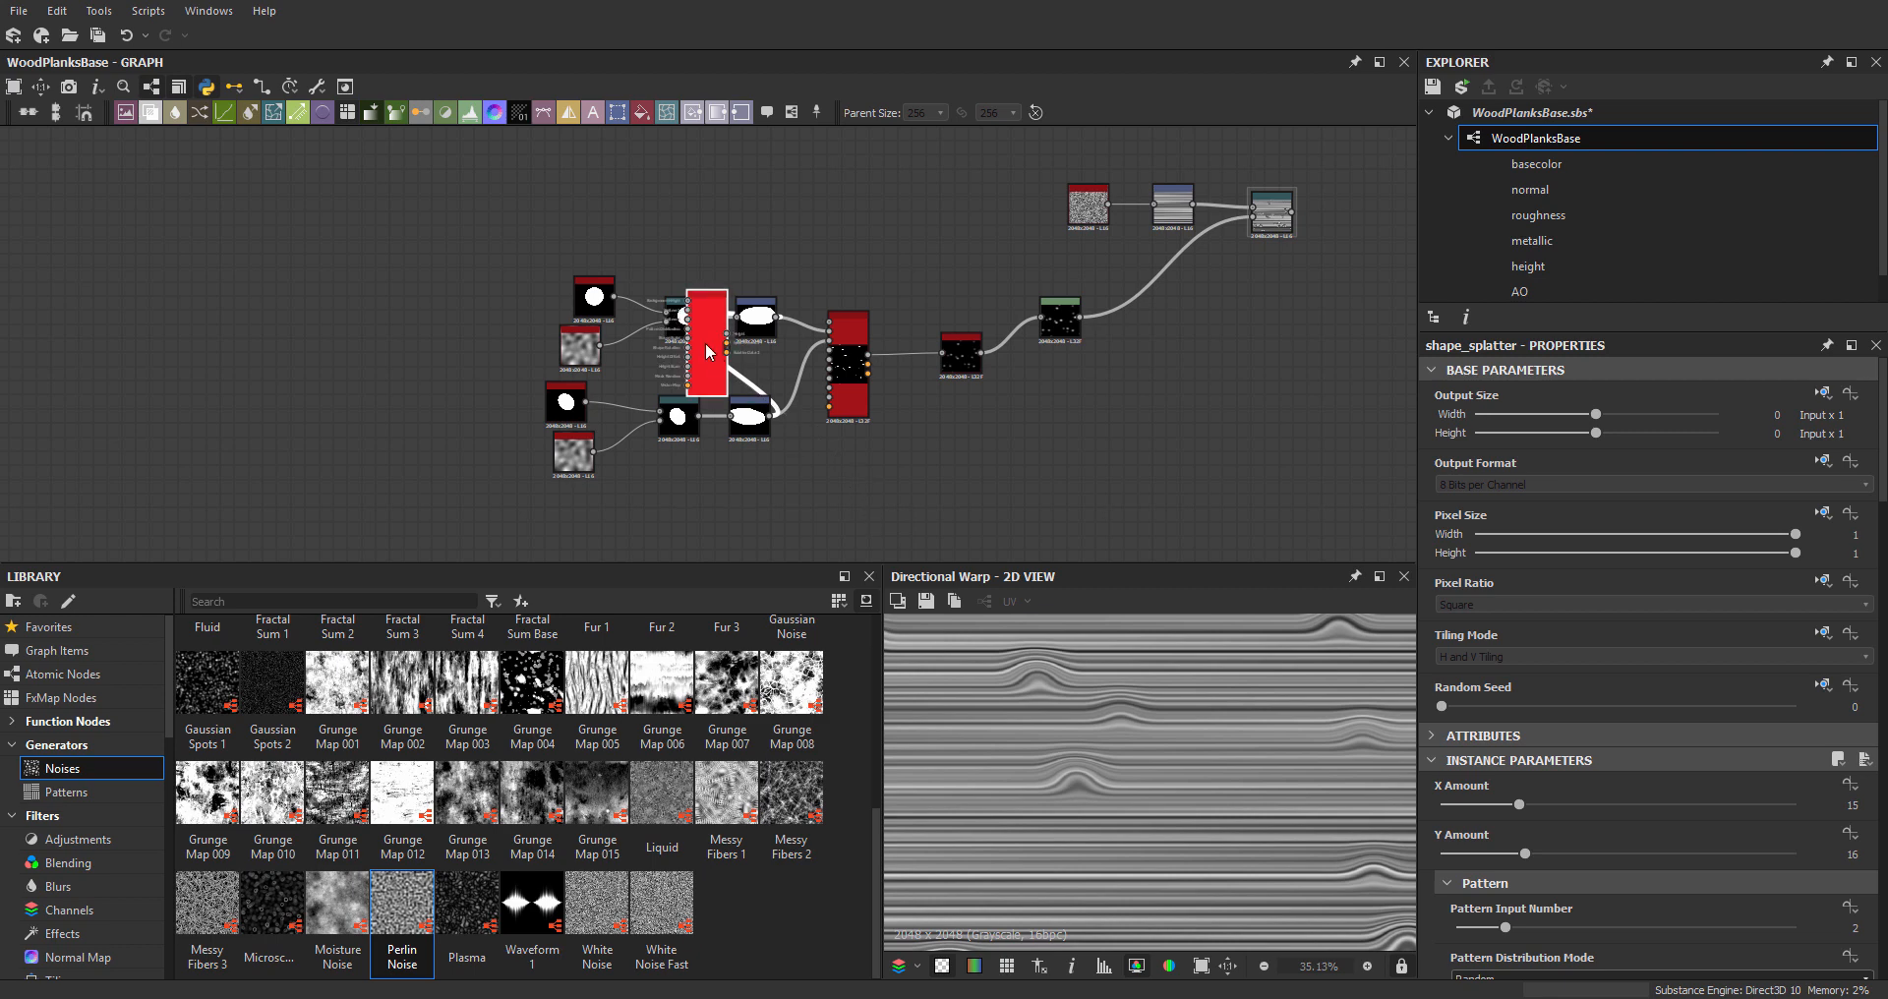
left_click_drag(710, 352, 751, 418)
key("Delete")
- Duplicate the Shape Splatter, Blur HQ Grayscale and Levels nodes with their connections and place the copies below the originals
left_click_drag(852, 279, 1120, 417)
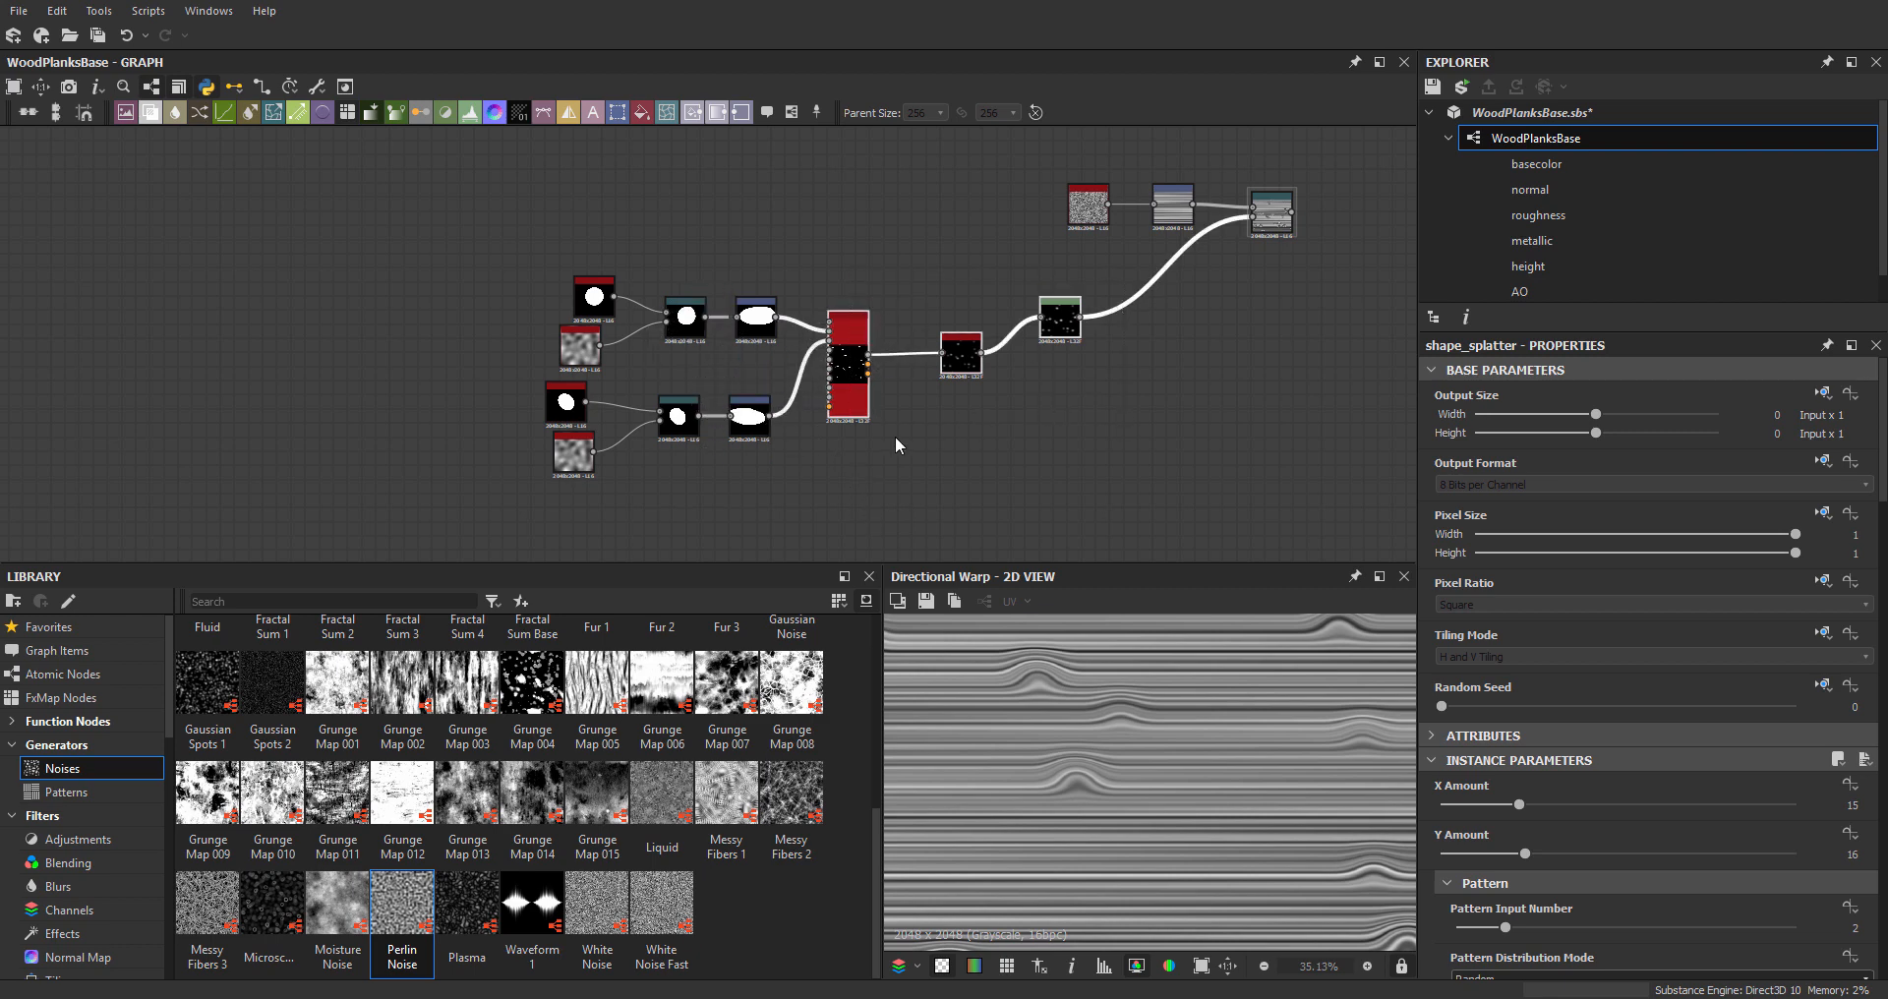
key("ctrl+c")
left_click(815, 473)
key("ctrl+v")
left_click_drag(596, 316, 844, 463)
- Examine the duplicated Shape Splatter's output and its position, rotation, height and masking parameters
scroll(846, 465, "up", 6)
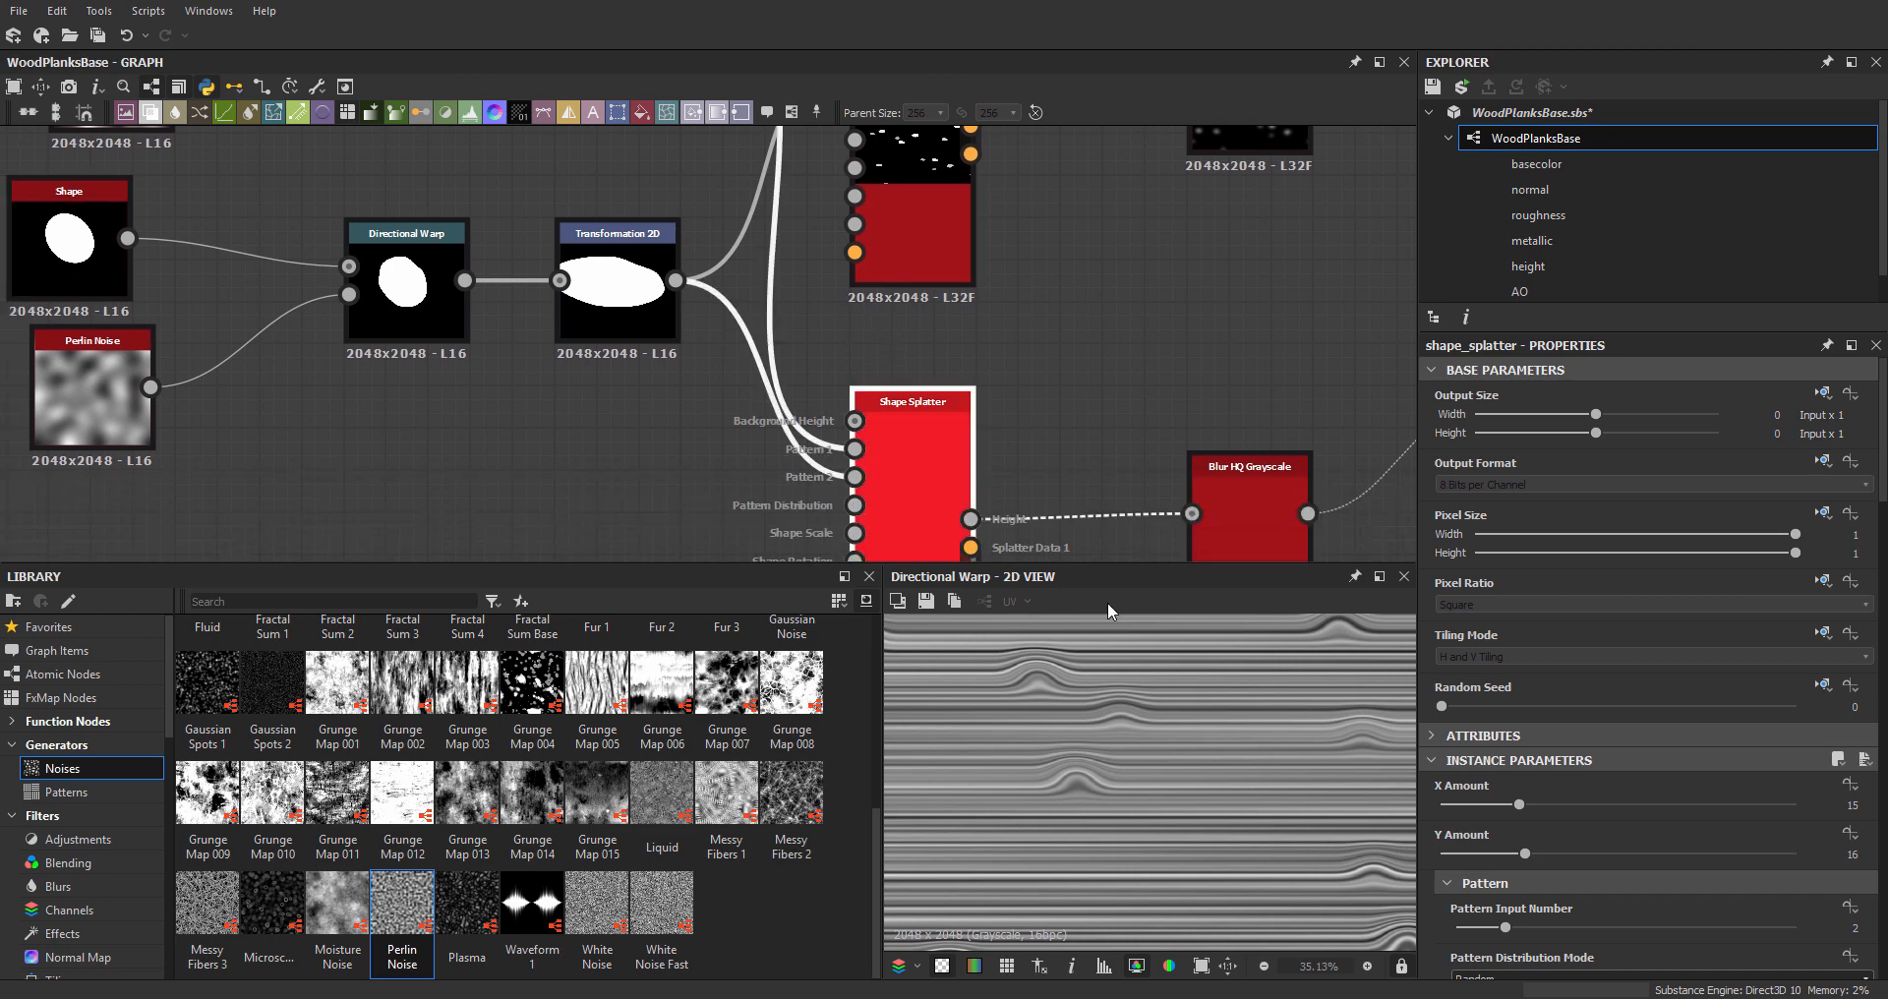
scroll(1465, 824, "down", 4)
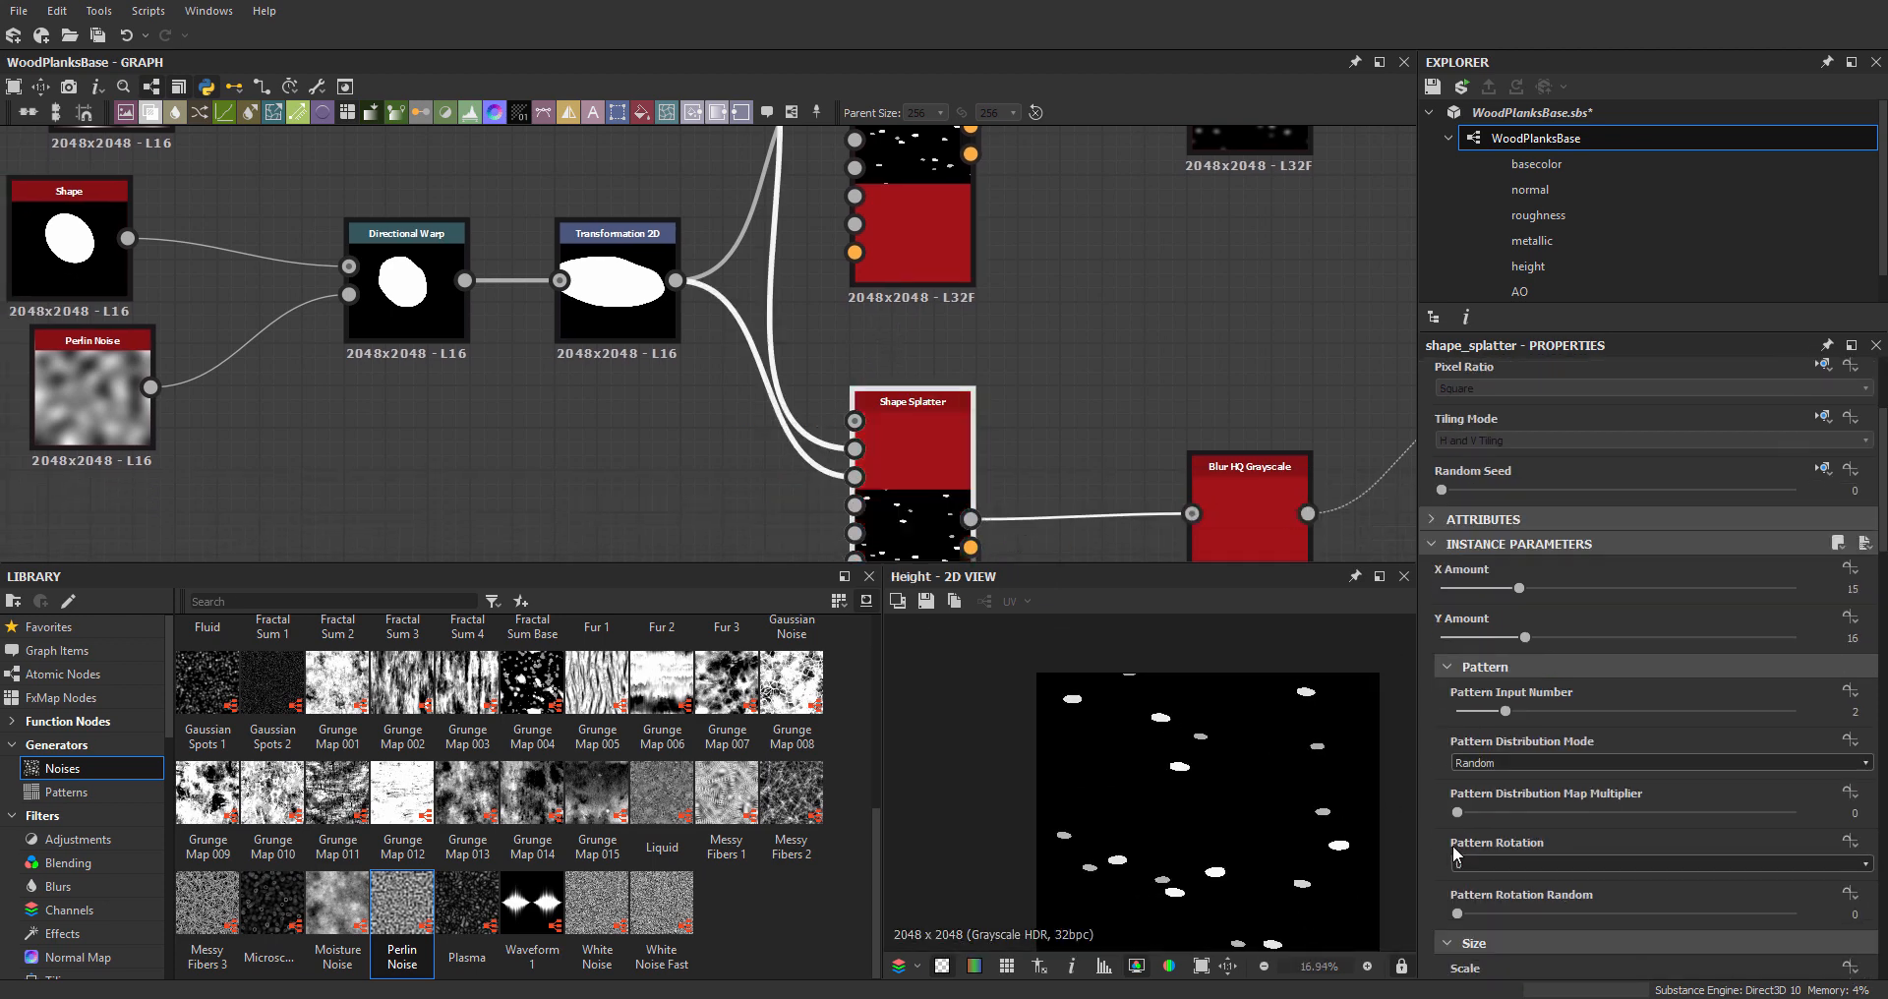
scroll(1456, 856, "down", 15)
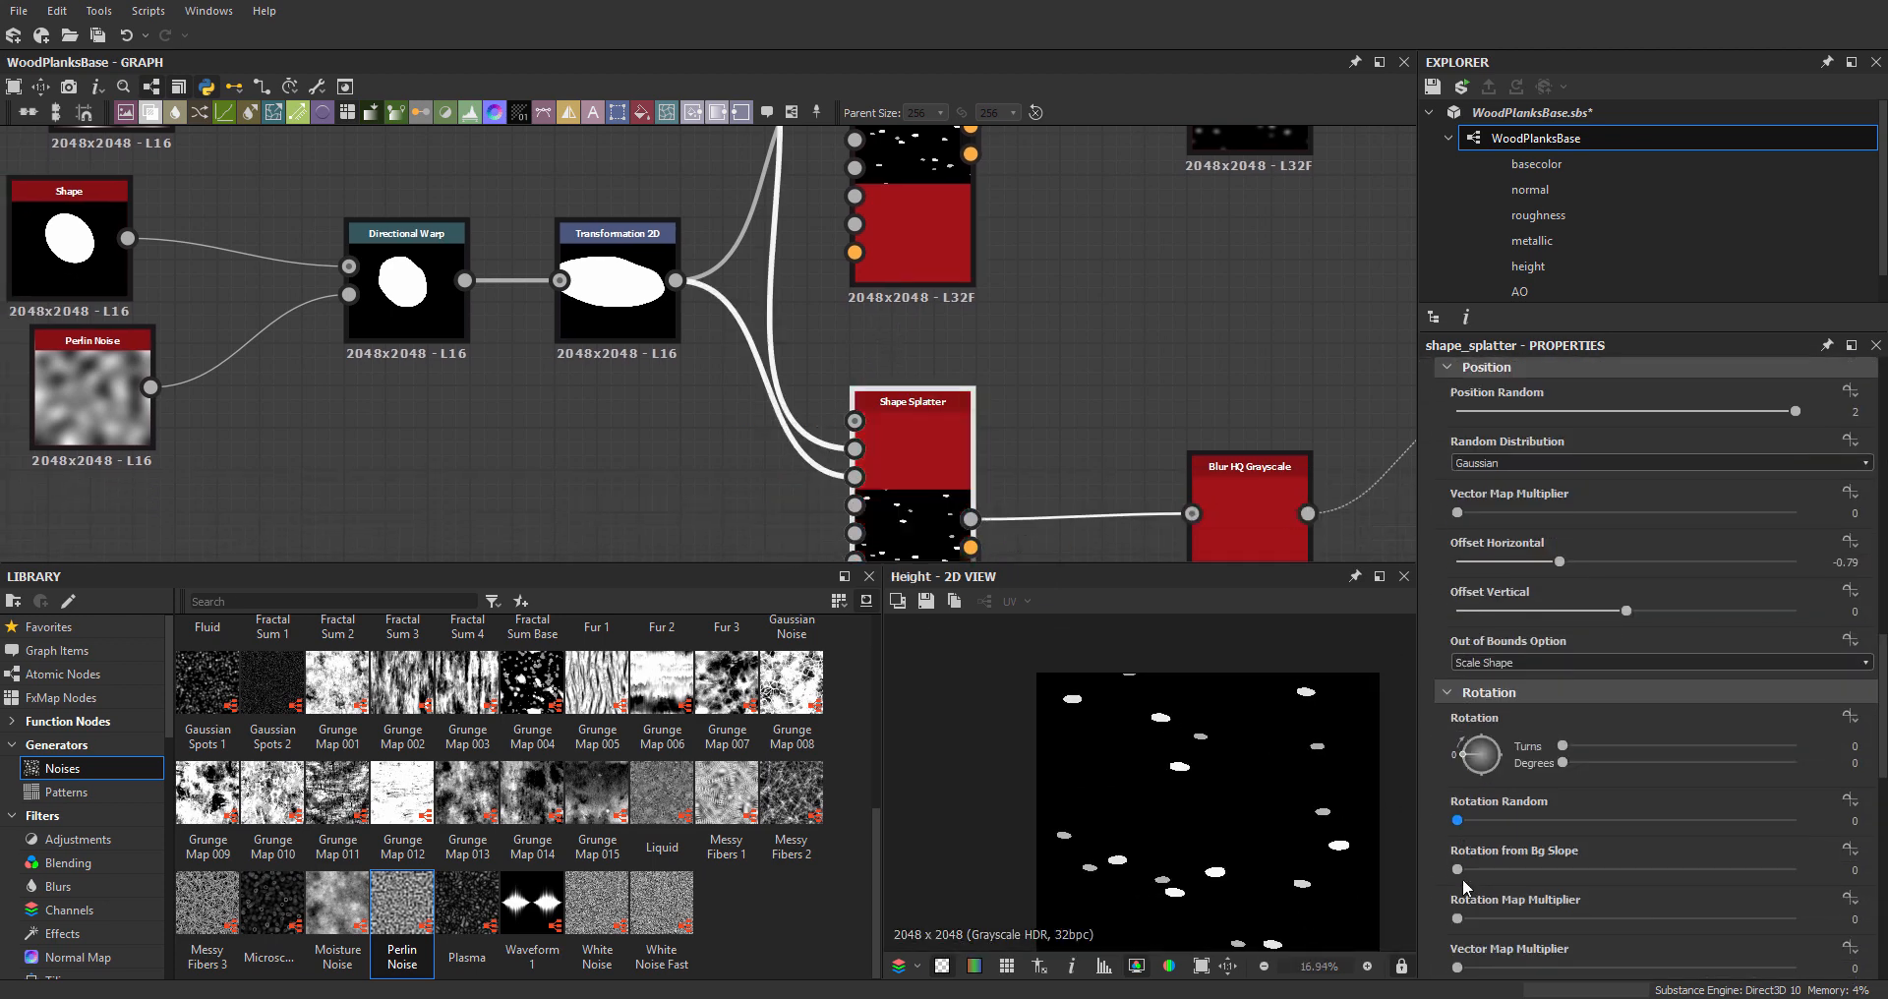
scroll(1465, 887, "down", 6)
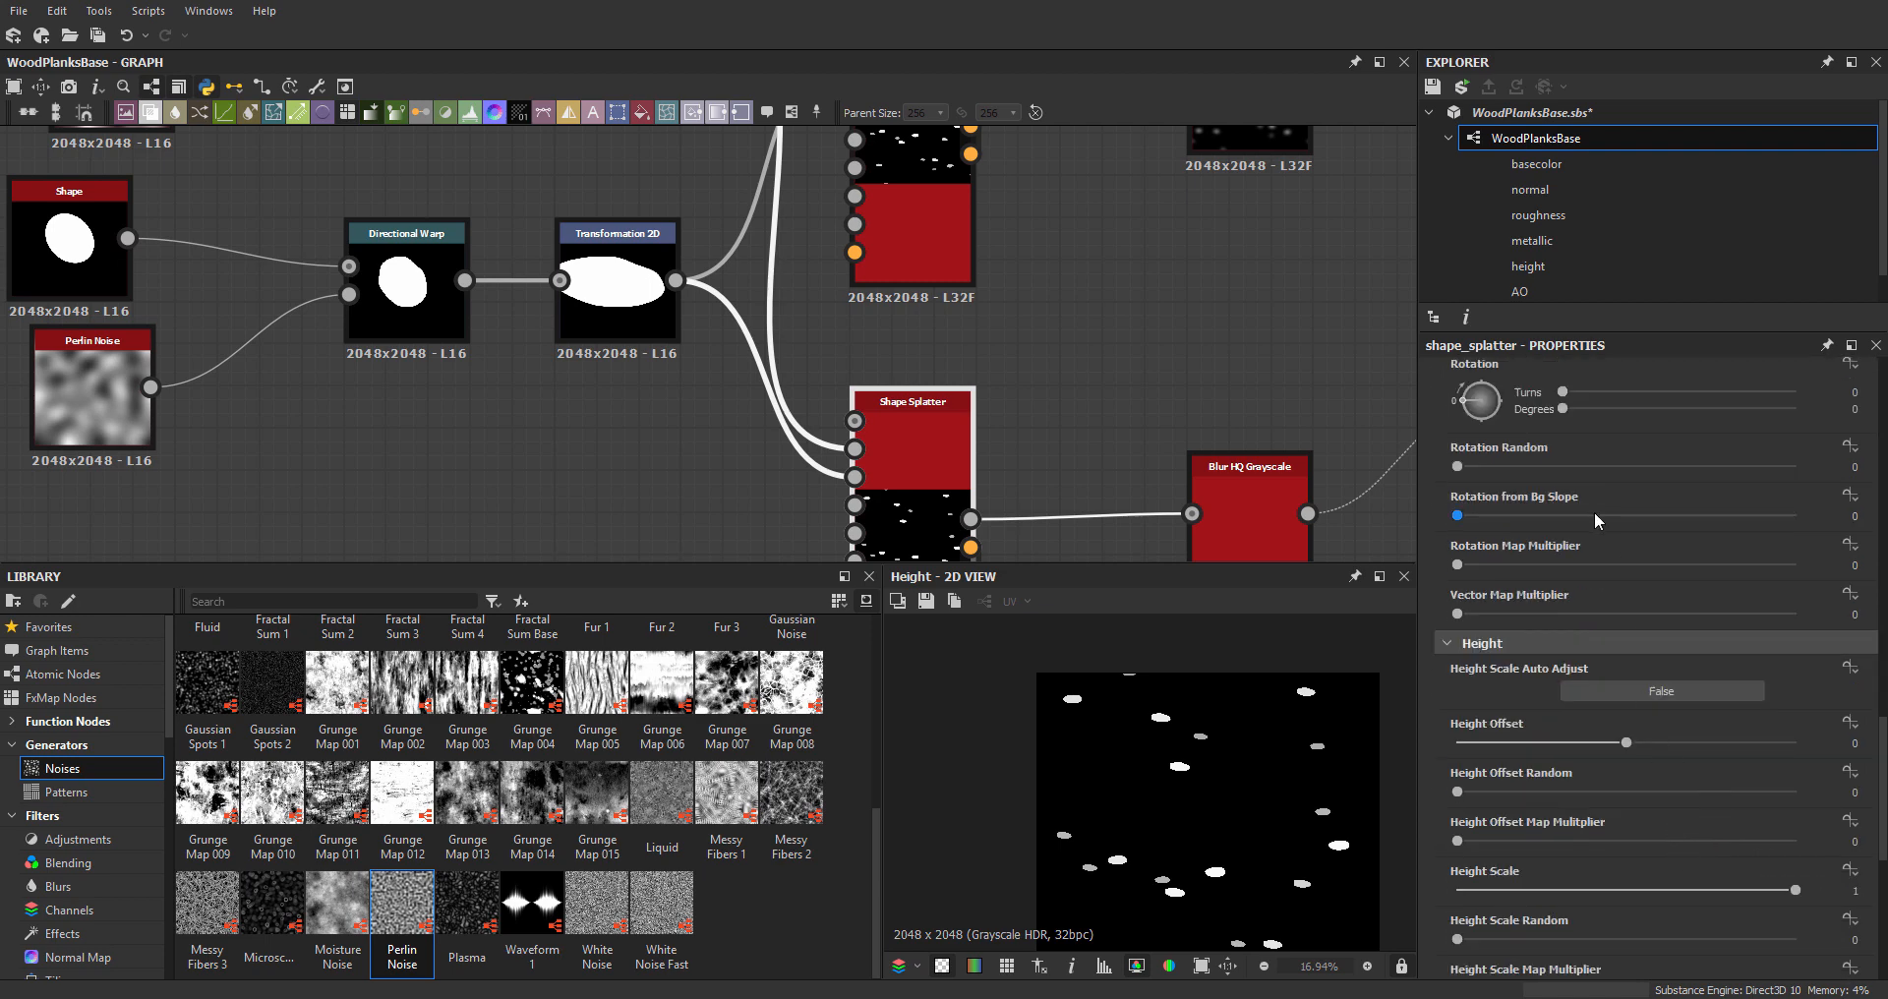
scroll(1662, 541, "down", 8)
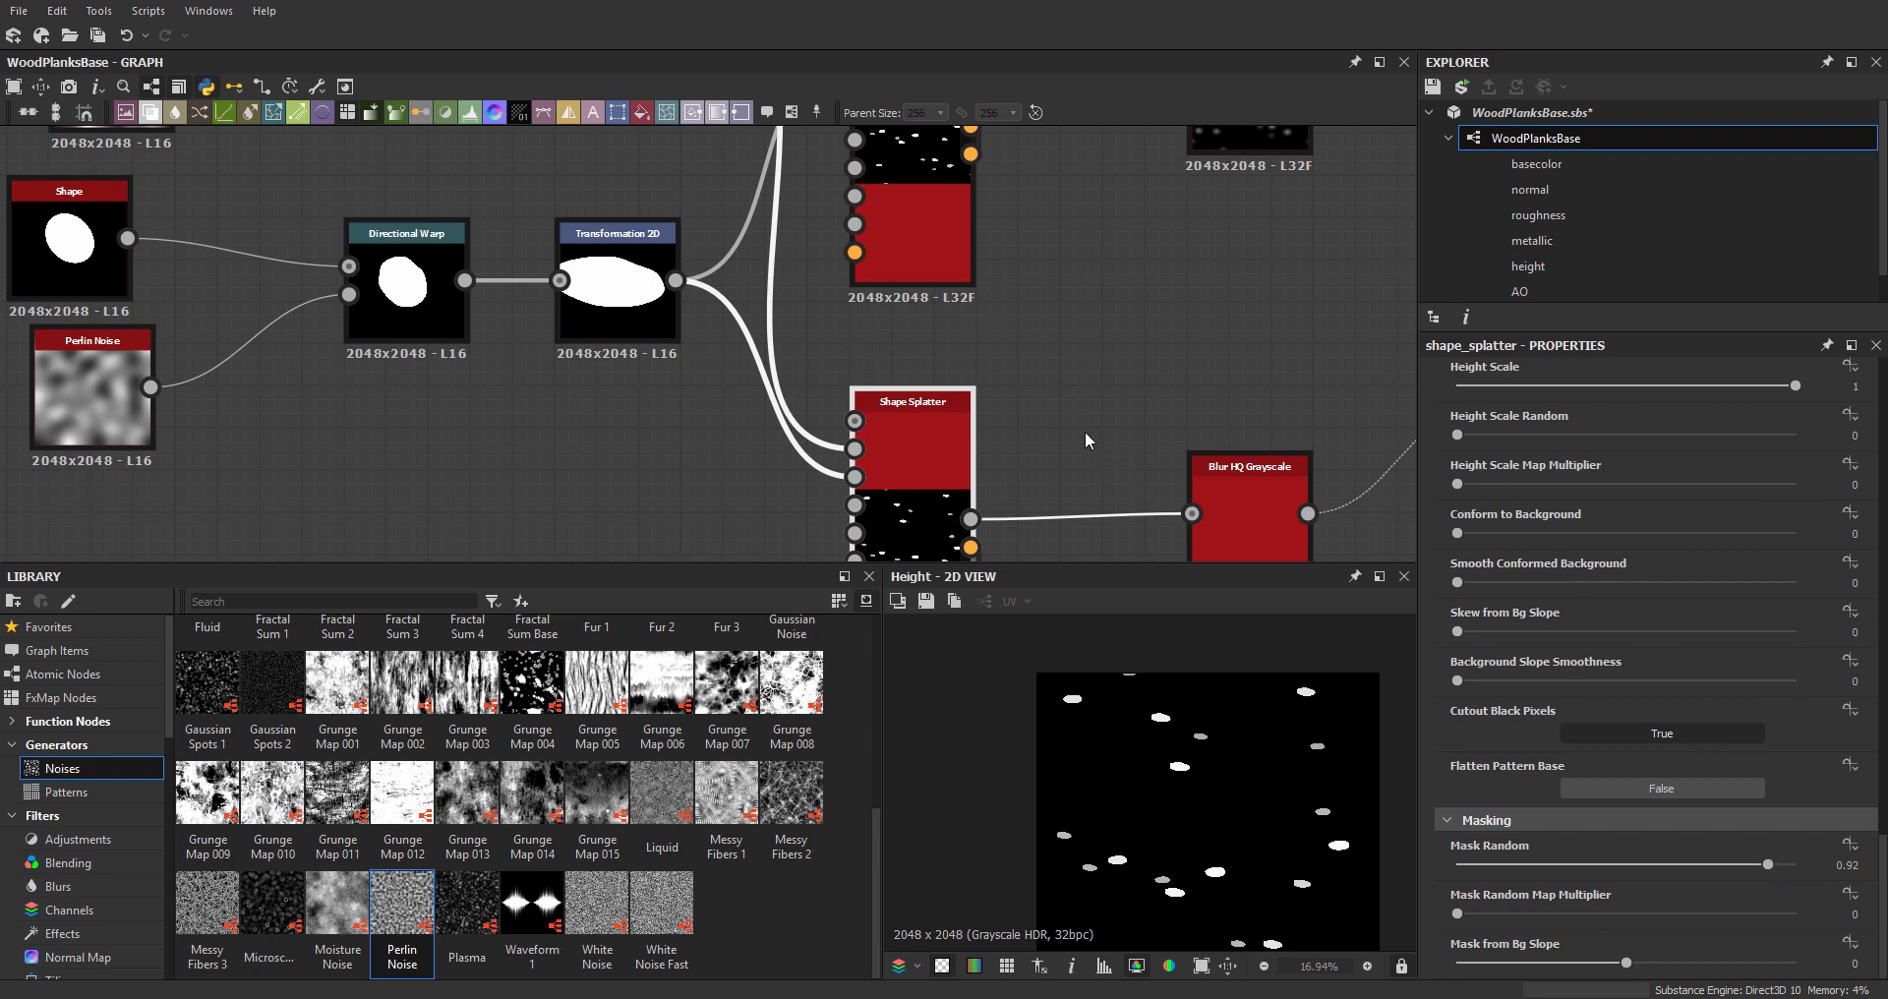
middle_click_drag(1071, 361, 1156, 308)
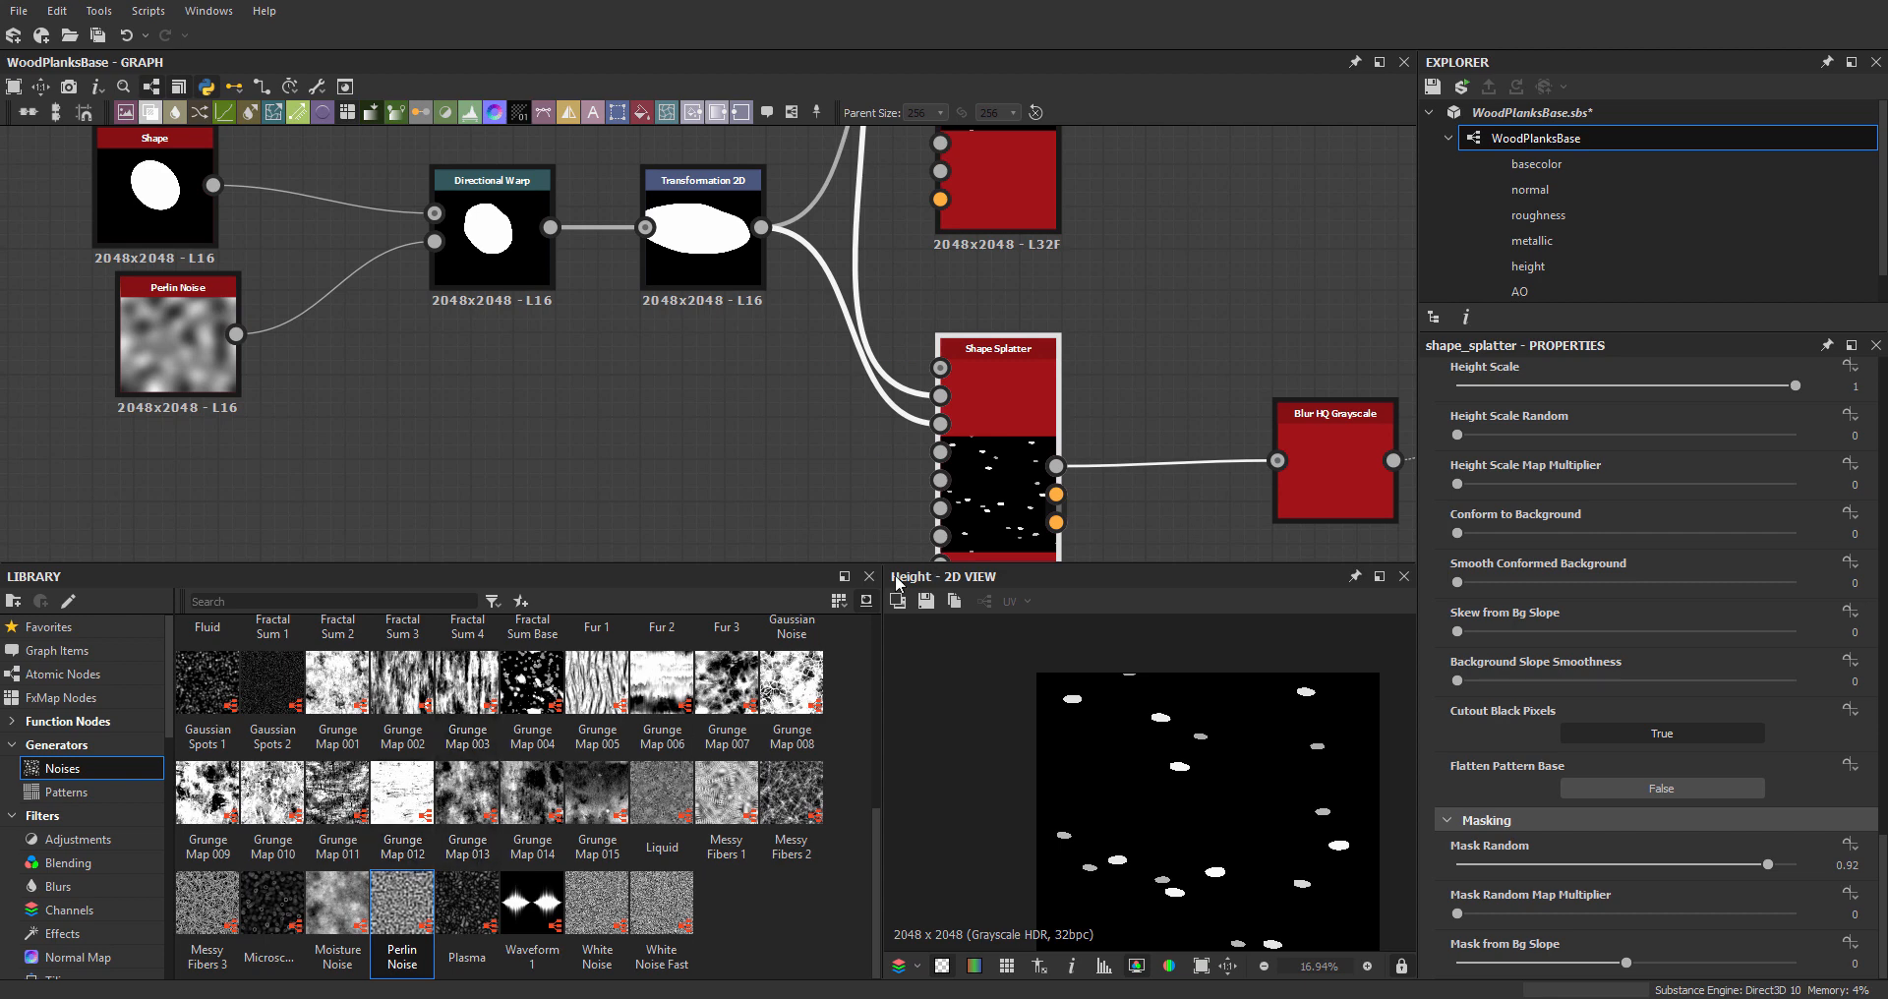
middle_click_drag(1003, 462, 1033, 429)
scroll(1031, 430, "down", 1)
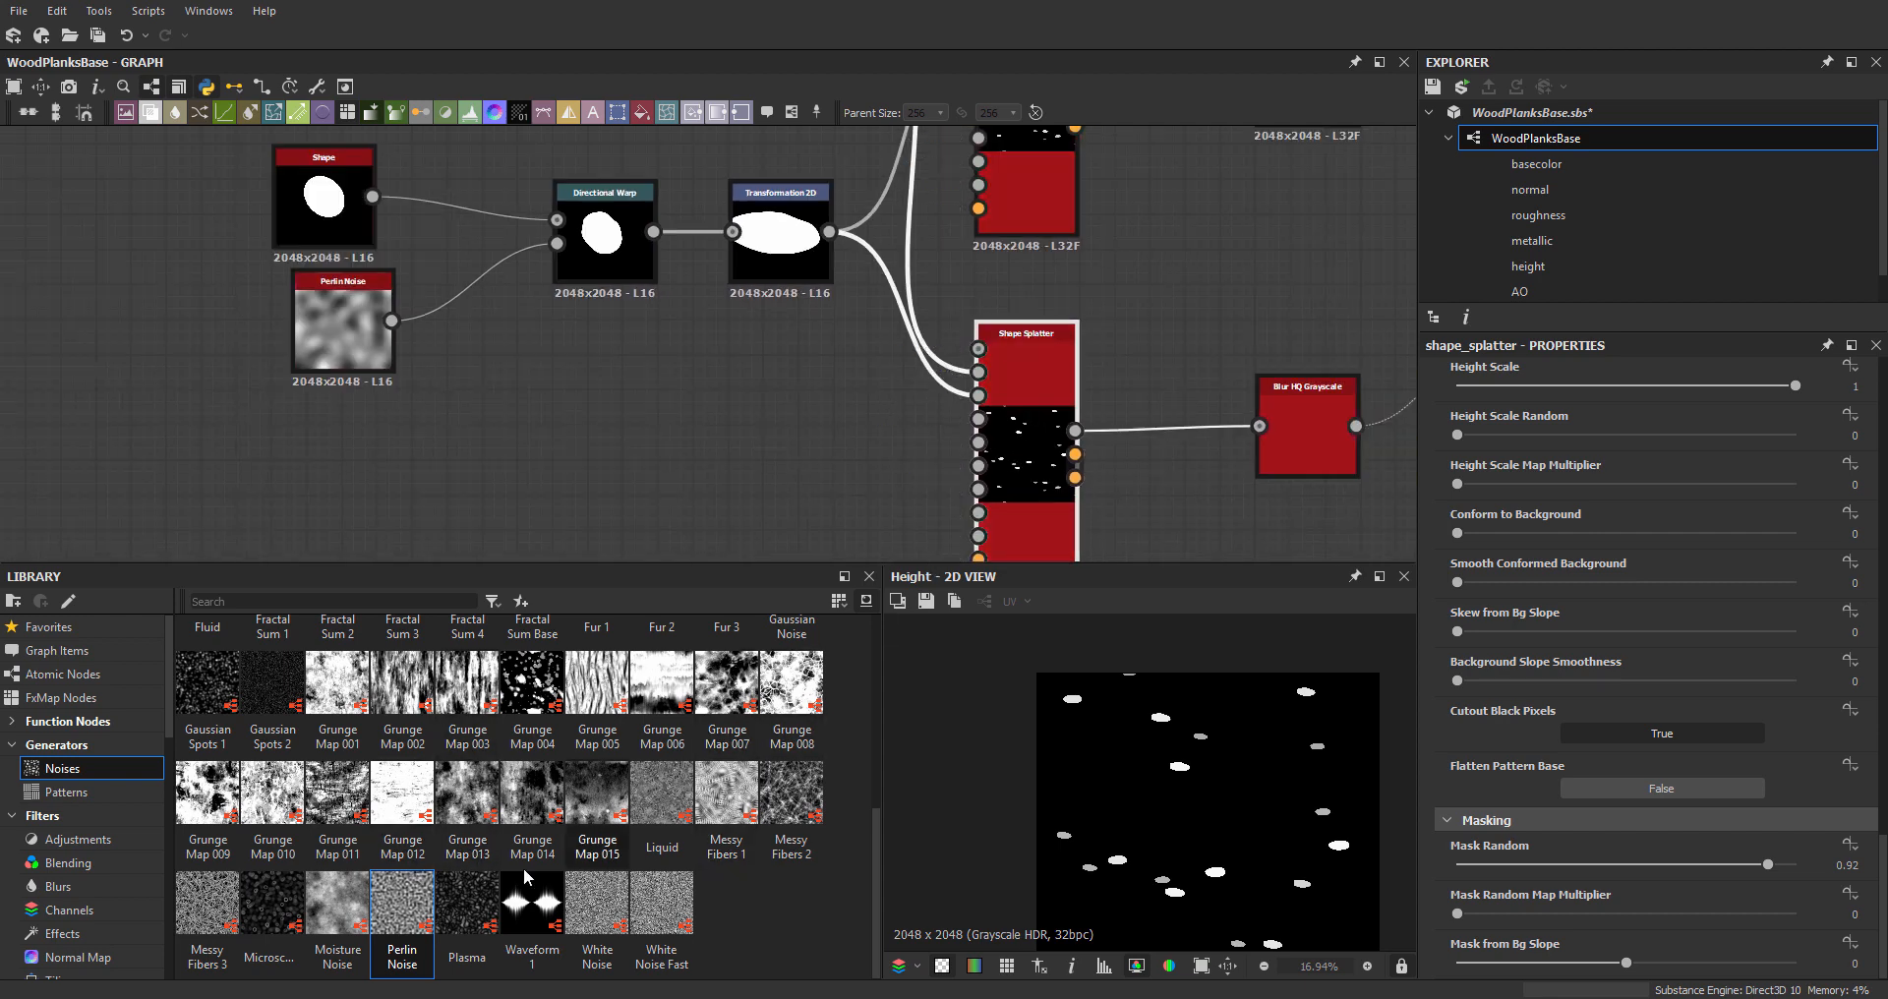
- Add a Perlin Noise with a lower scale and connect it to the duplicated Shape Splatter's Mask Random input
left_click_drag(408, 925, 552, 480)
left_click_drag(1510, 808, 1468, 805)
middle_click_drag(727, 427, 688, 315)
scroll(567, 366, "up", 2)
left_click_drag(553, 376, 1149, 465)
- Set the duplicated Shape Splatter's Mask Random Map Multiplier to 1
left_click(1149, 464)
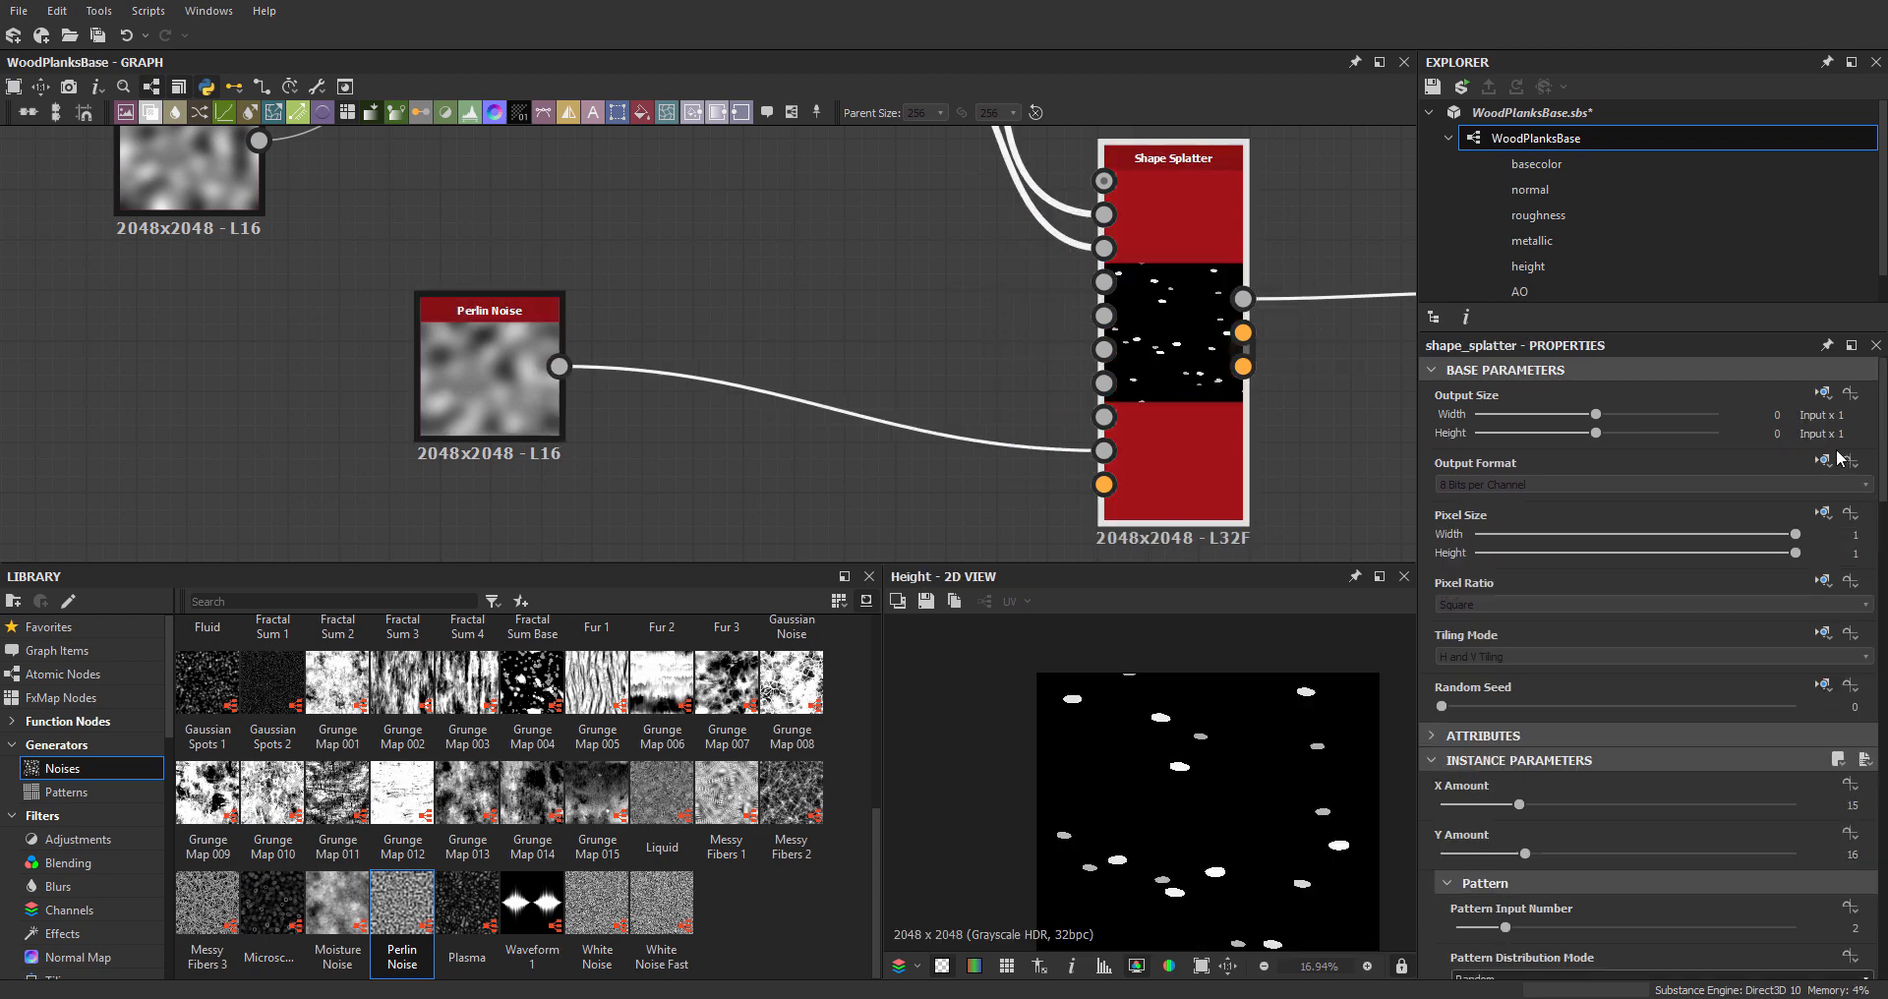
scroll(1885, 433, "down", 15)
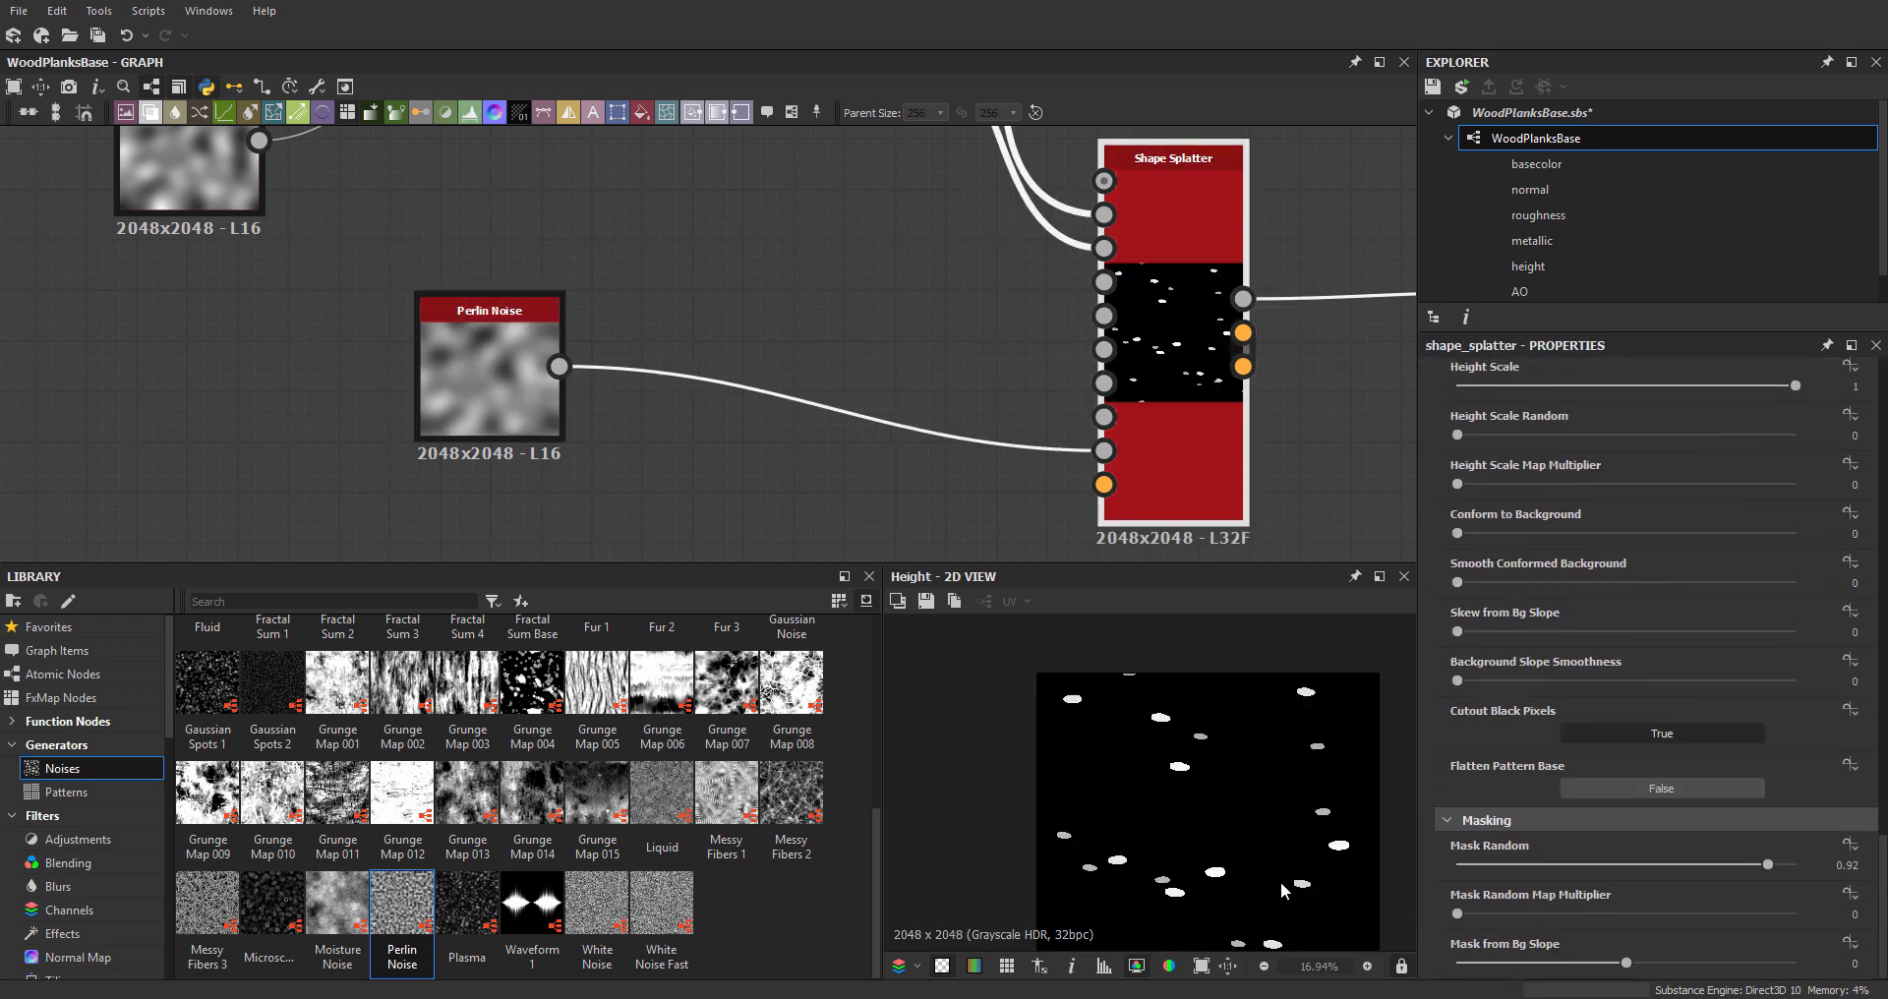
middle_click_drag(1281, 891, 1291, 823)
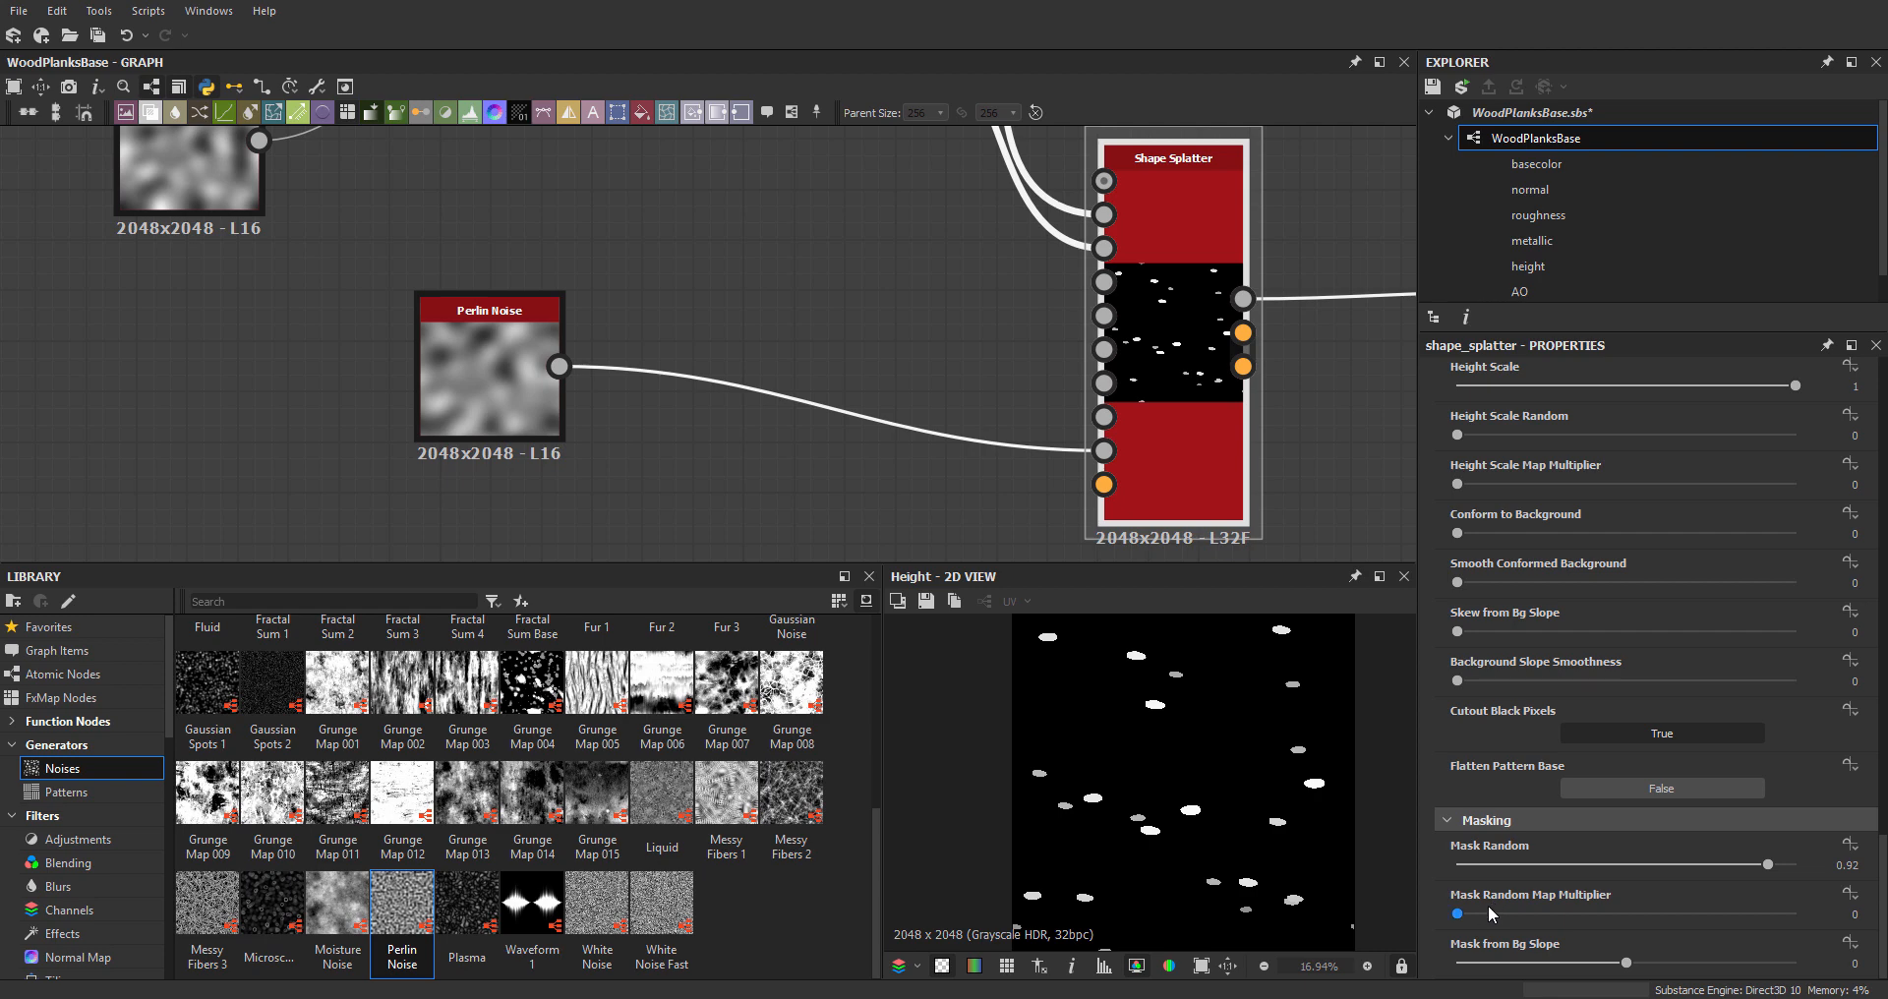
left_click_drag(1489, 905, 1852, 932)
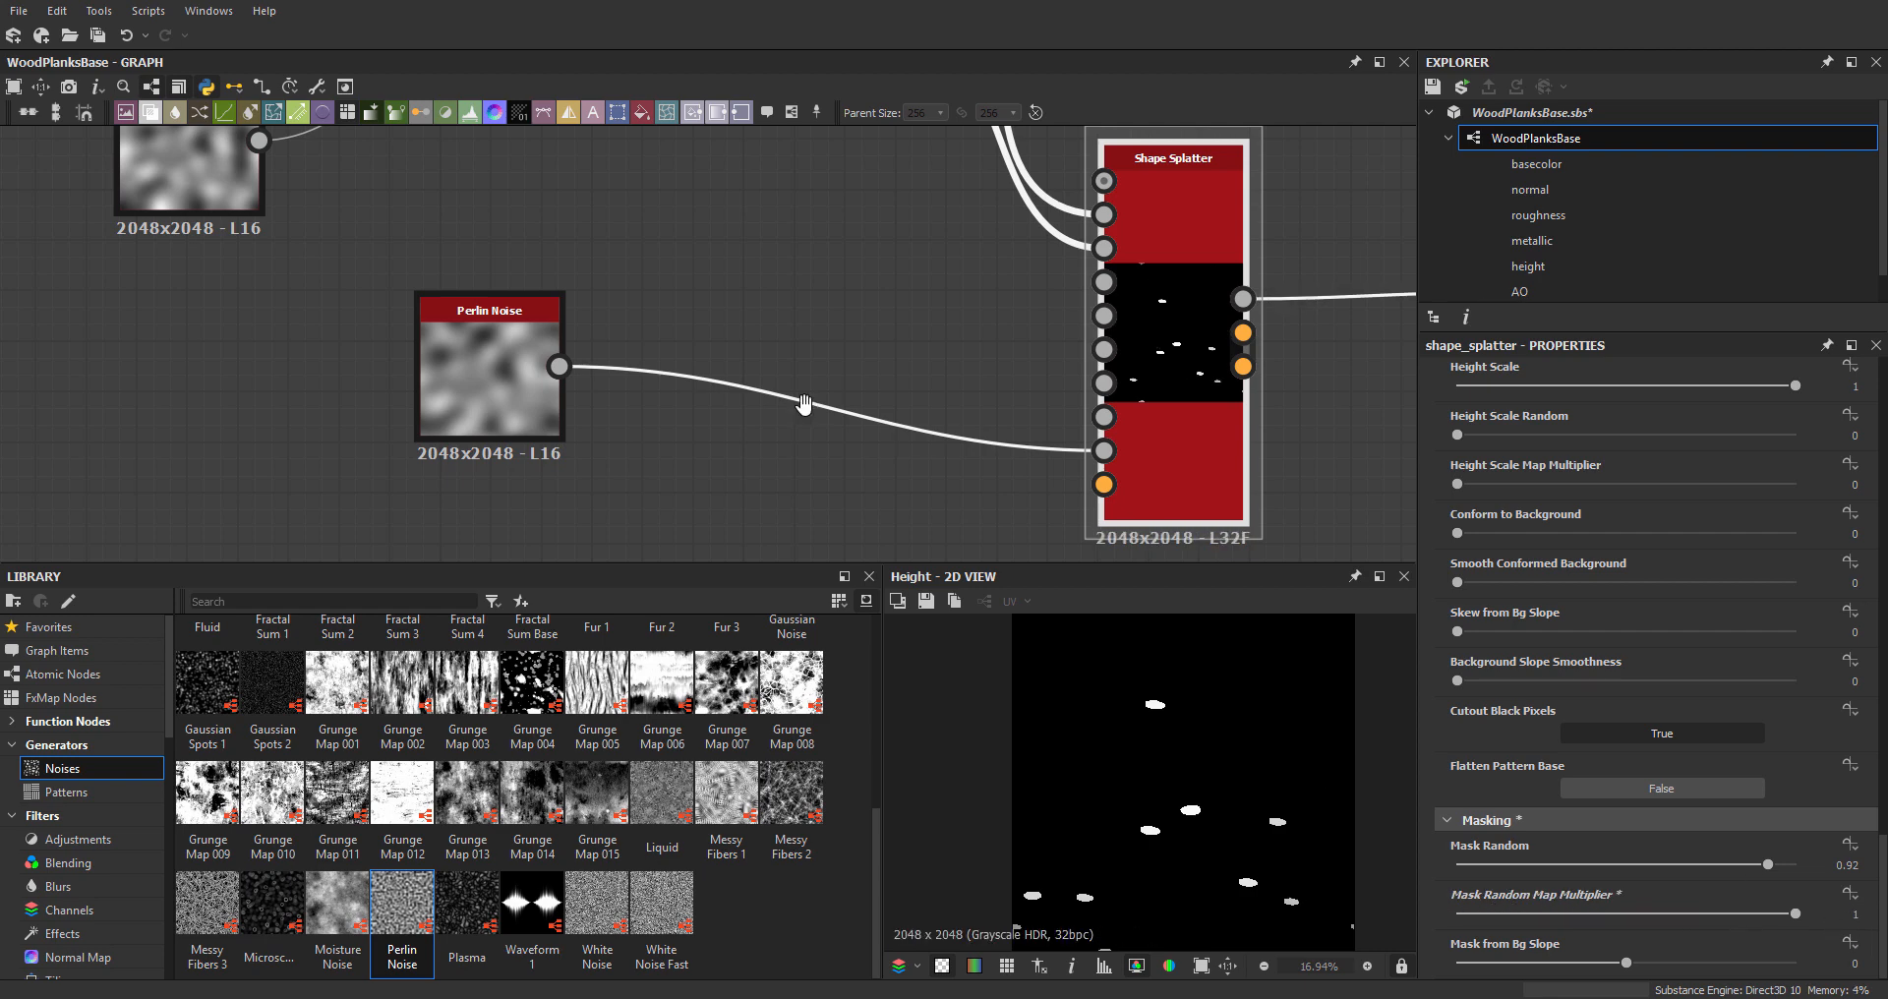
- Add an Invert Grayscale node fed by the new Perlin Noise and connect it to the original Shape Splatter's Mask Random input
scroll(803, 404, "down", 3)
key("space")
type("i")
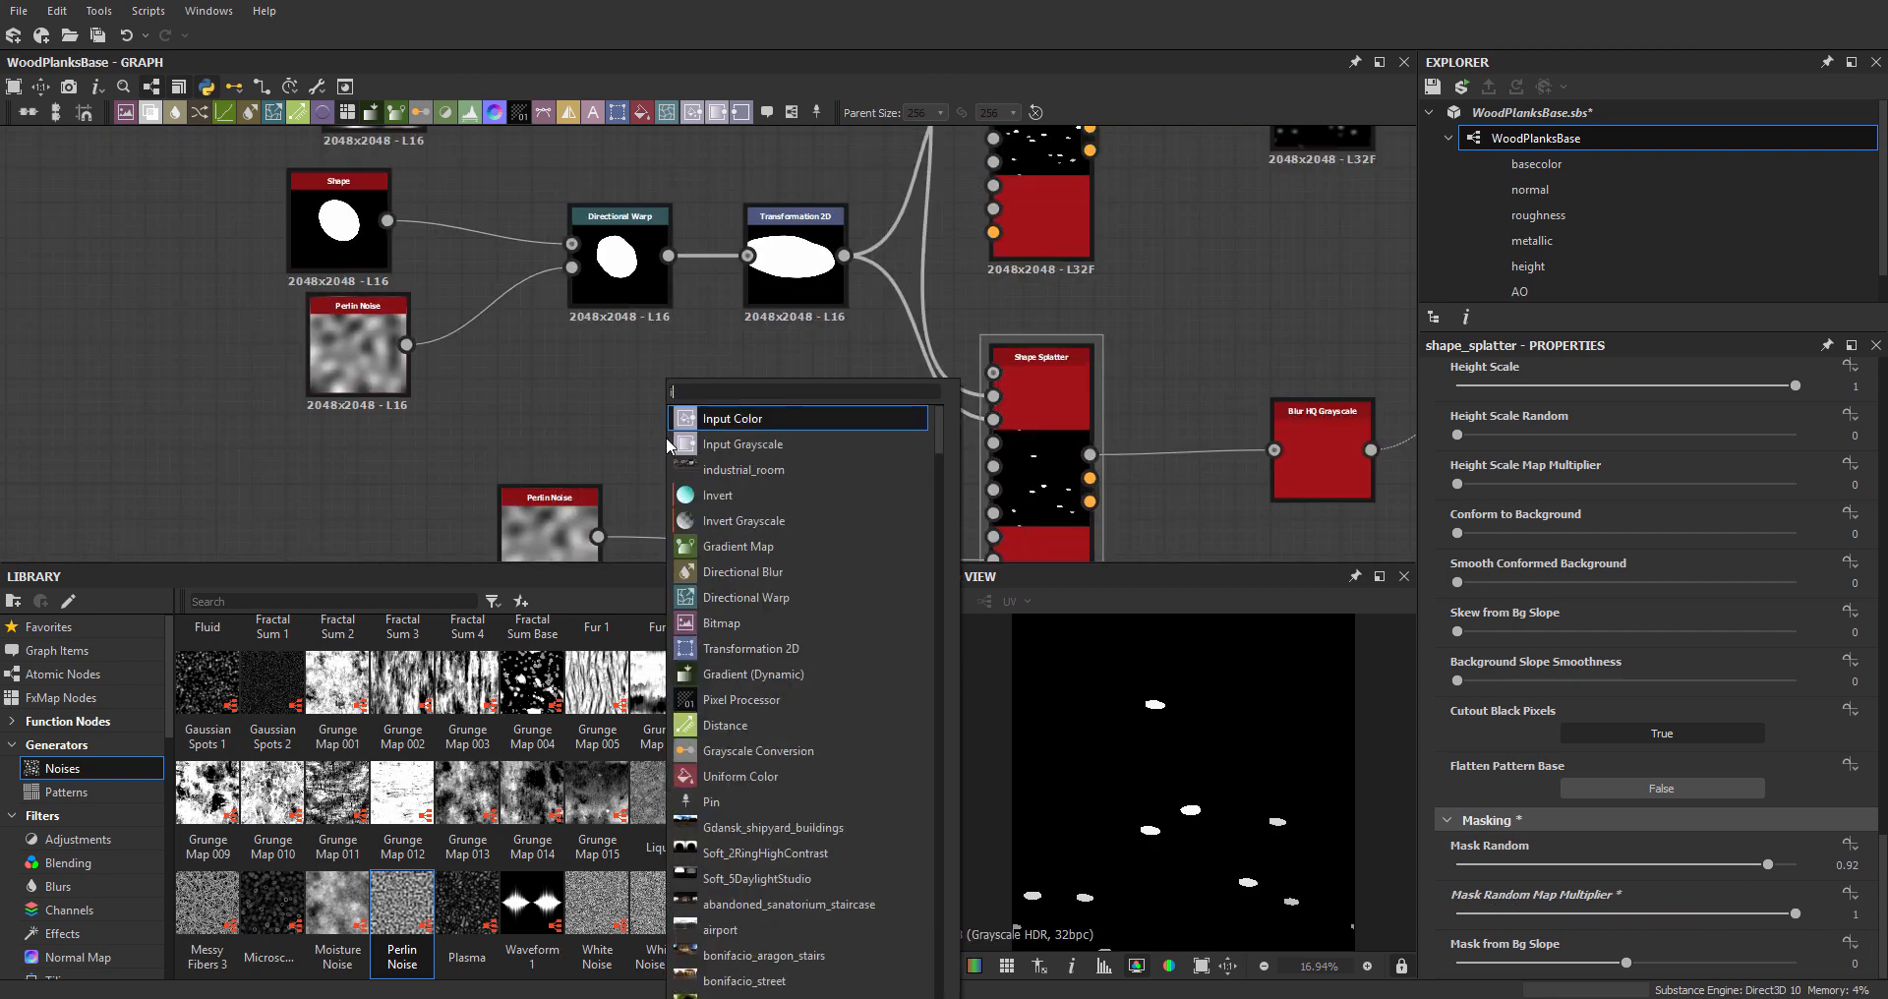
type("nv")
key("Down")
key("Return")
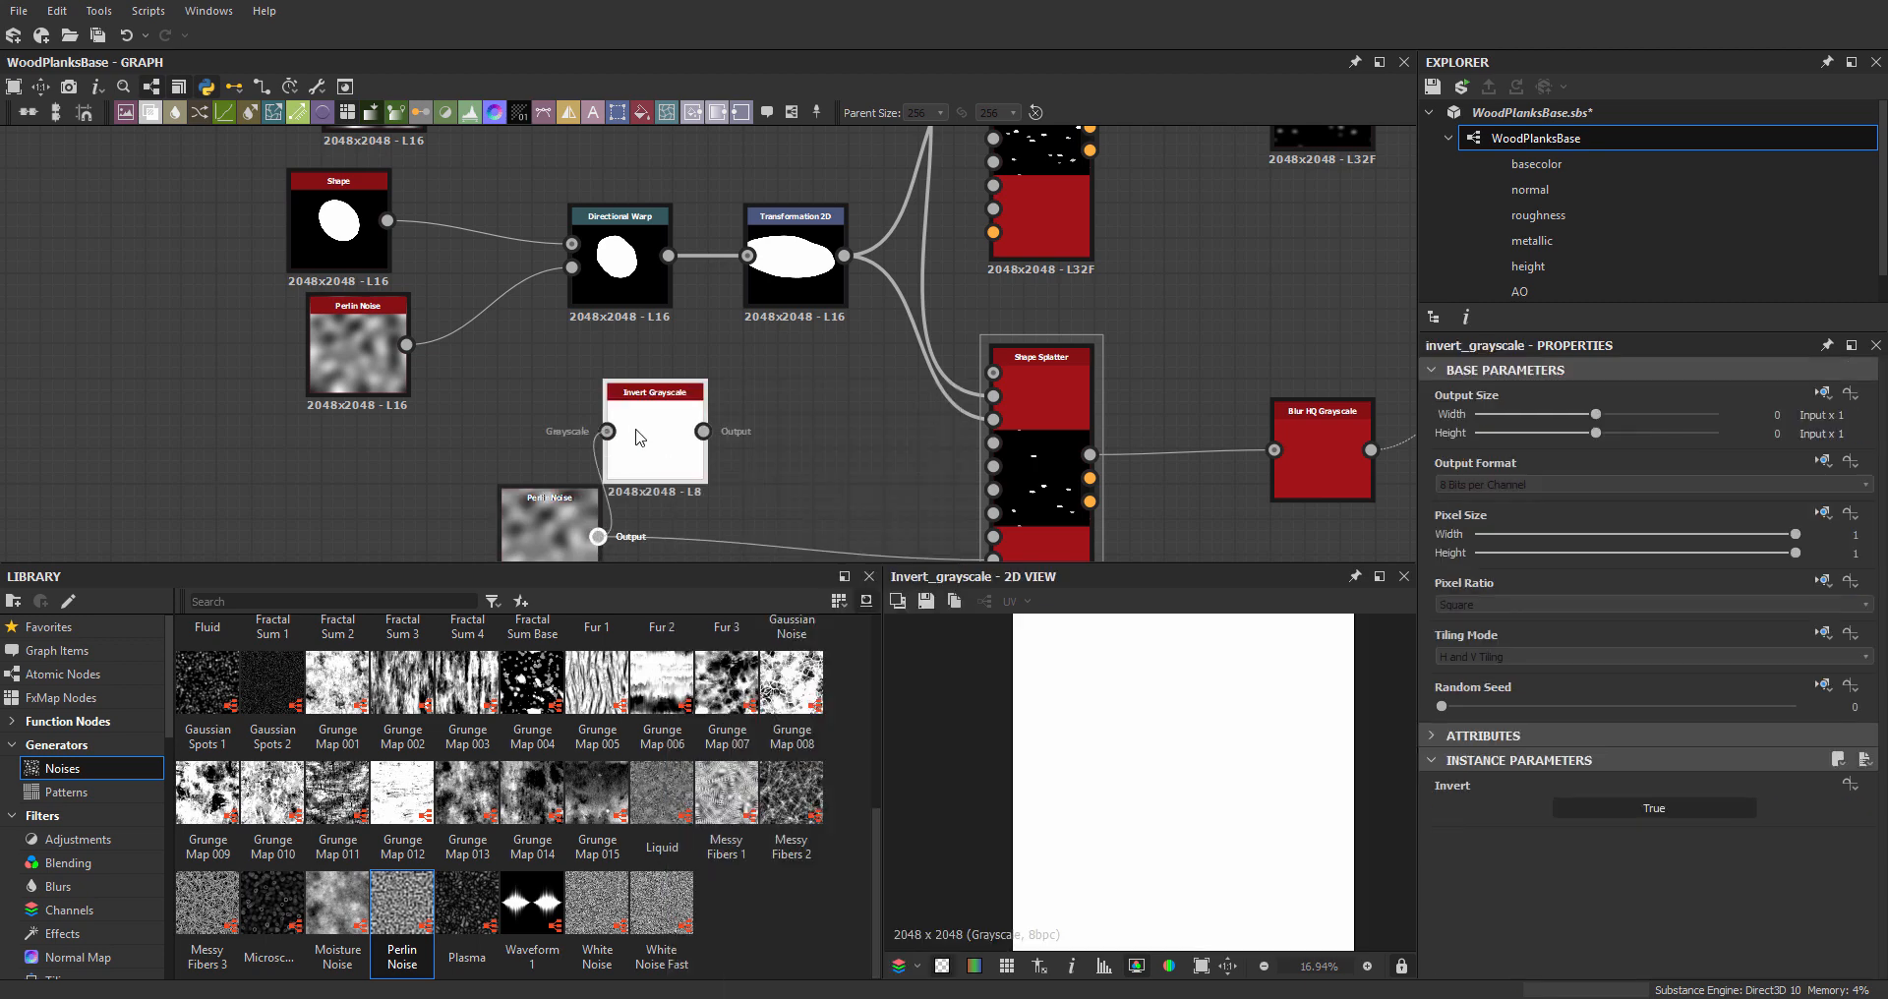
left_click_drag(637, 432, 707, 397)
middle_click_drag(821, 411, 713, 524)
left_click_drag(667, 510, 889, 351)
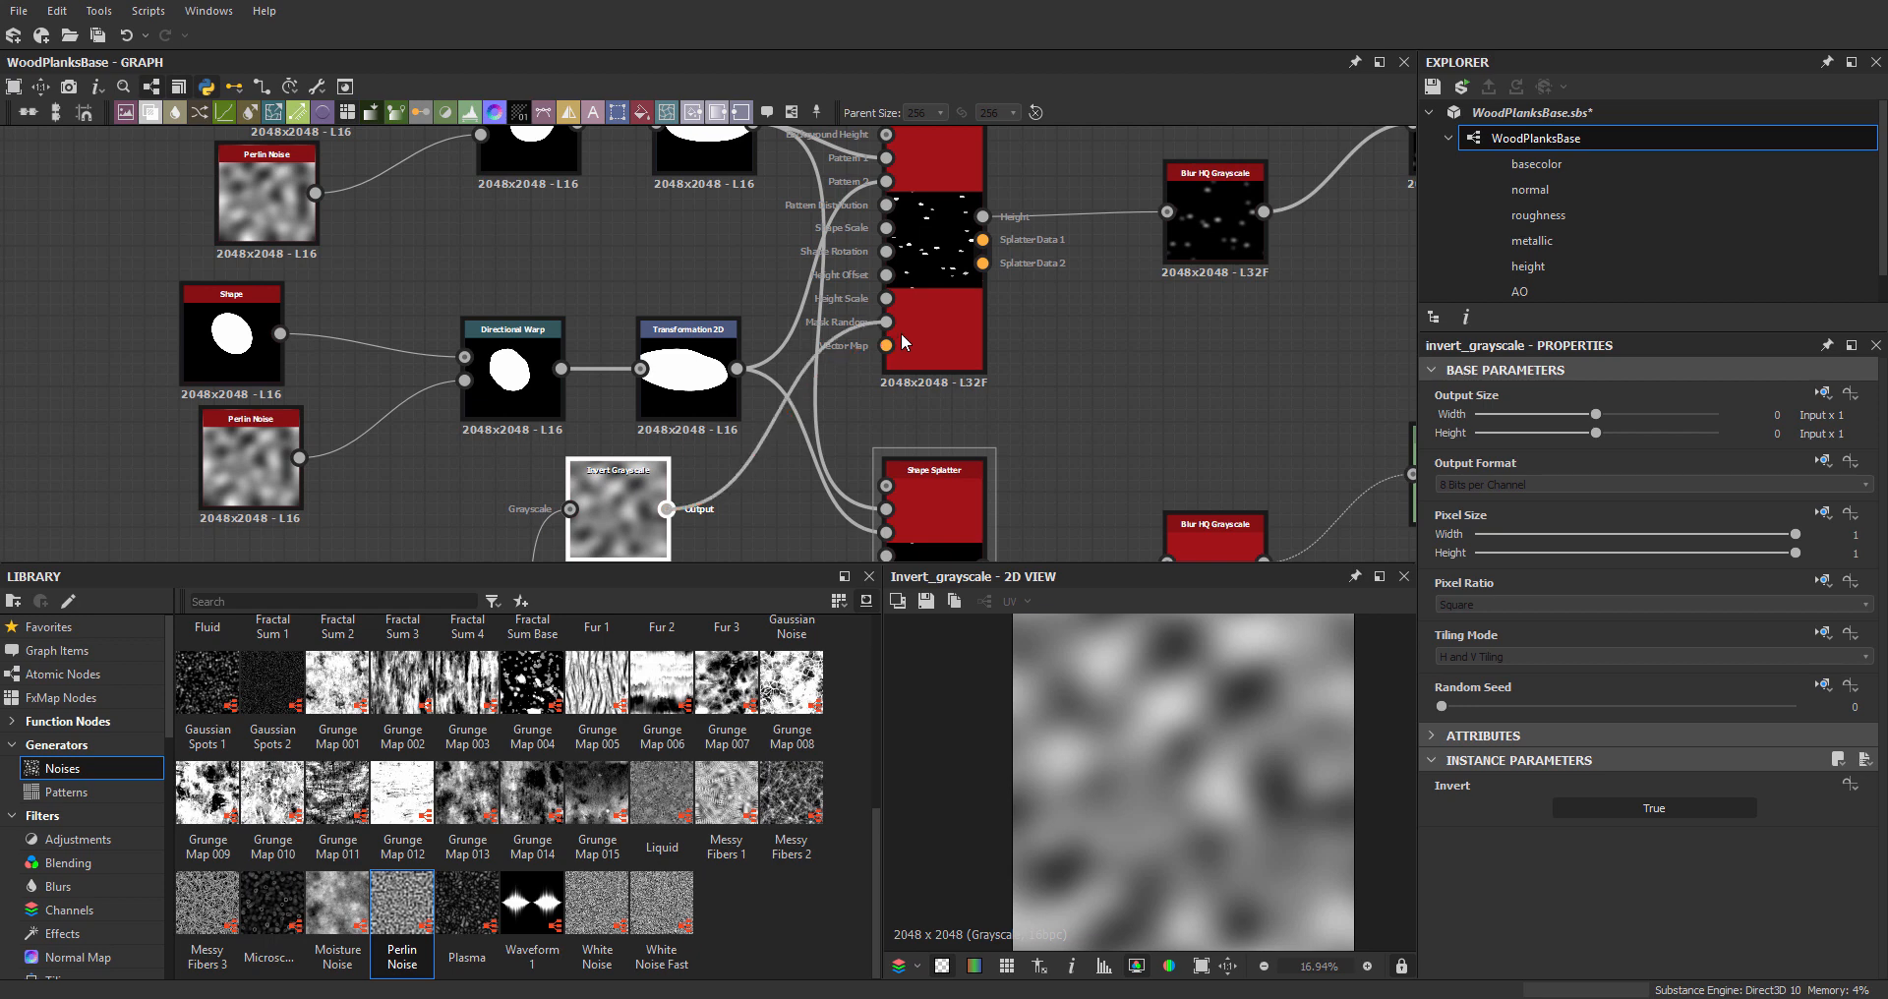
- Set the original Shape Splatter's Mask Random Map Multiplier to 1
double_click(941, 299)
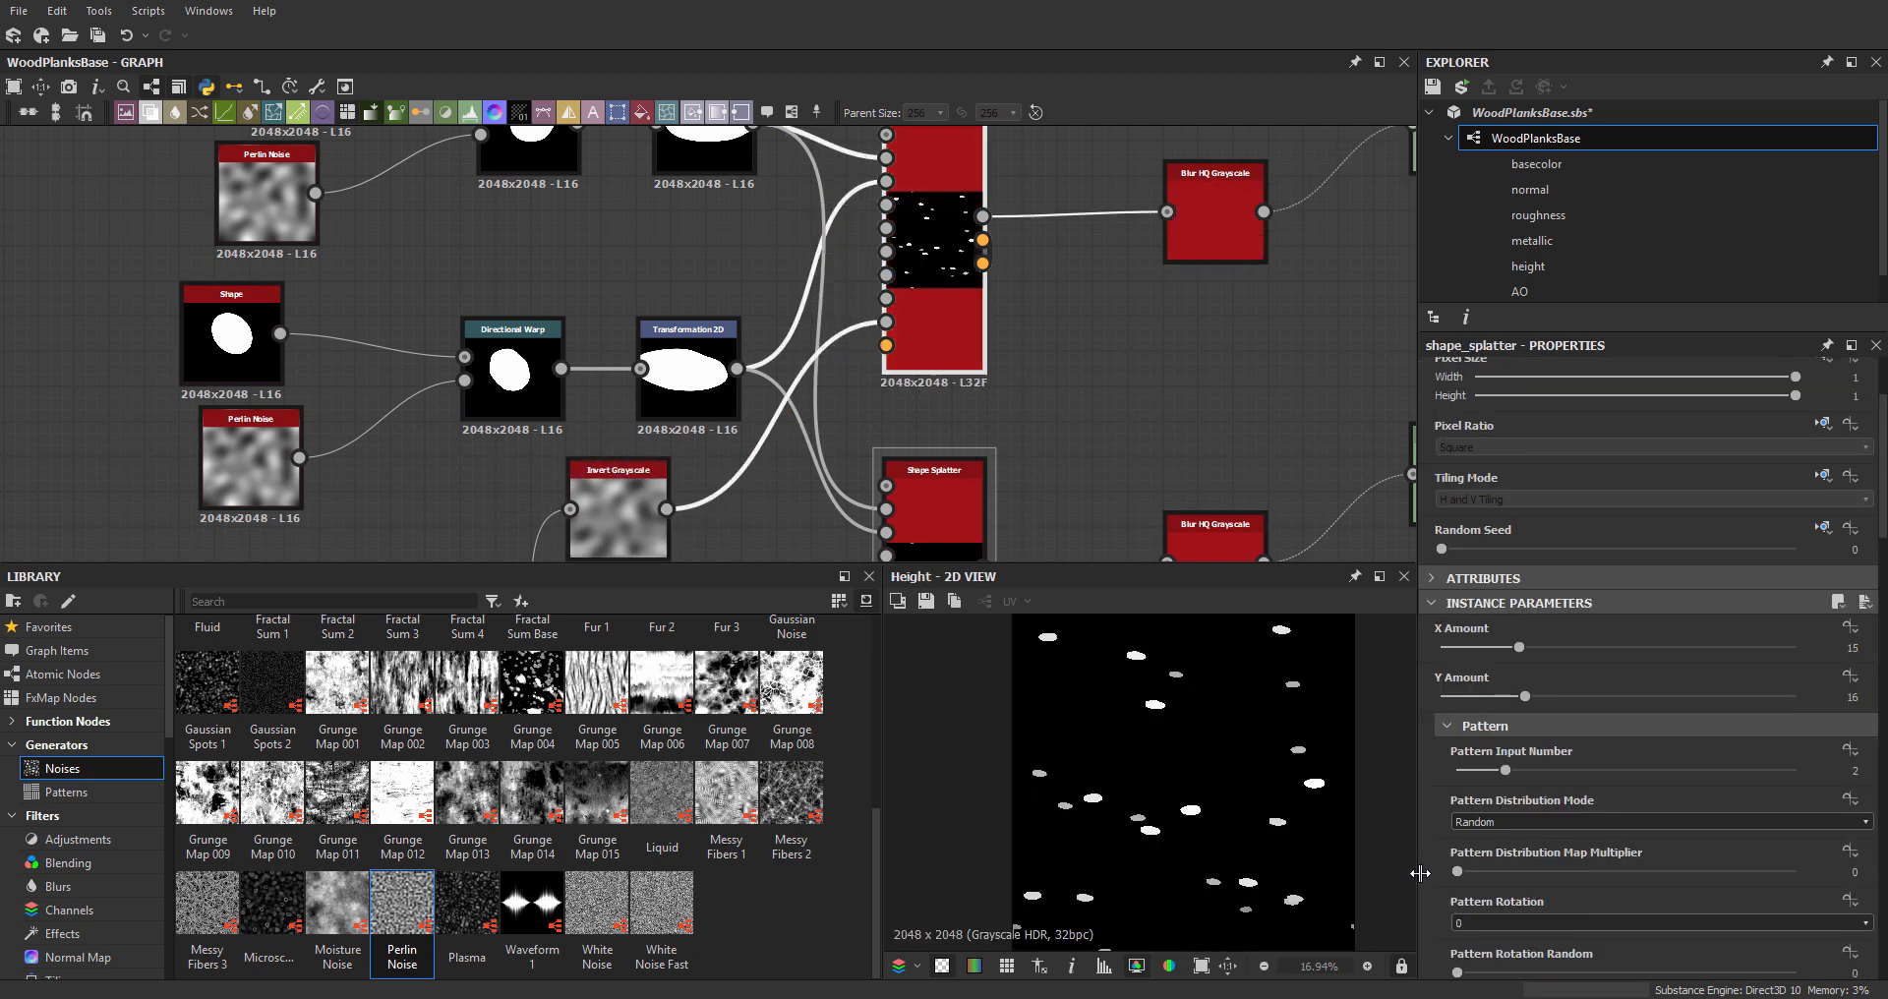
scroll(1449, 879, "down", 15)
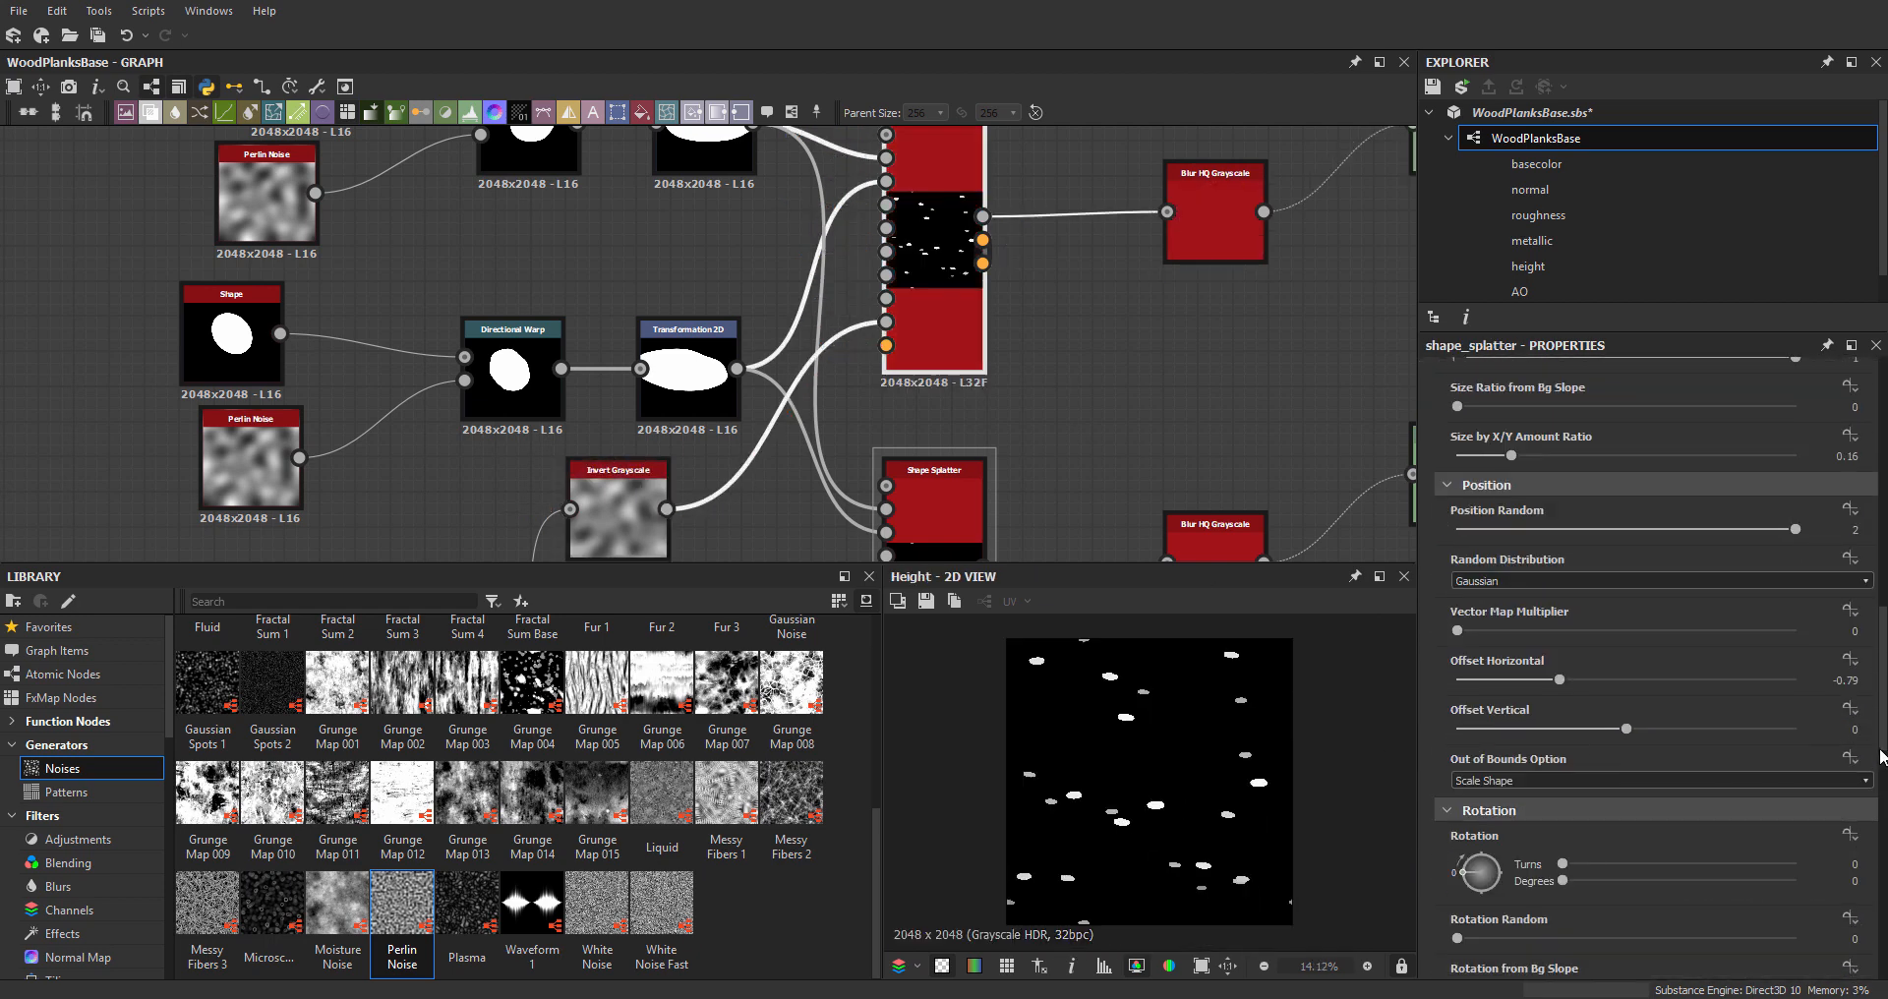
scroll(1885, 728, "down", 10)
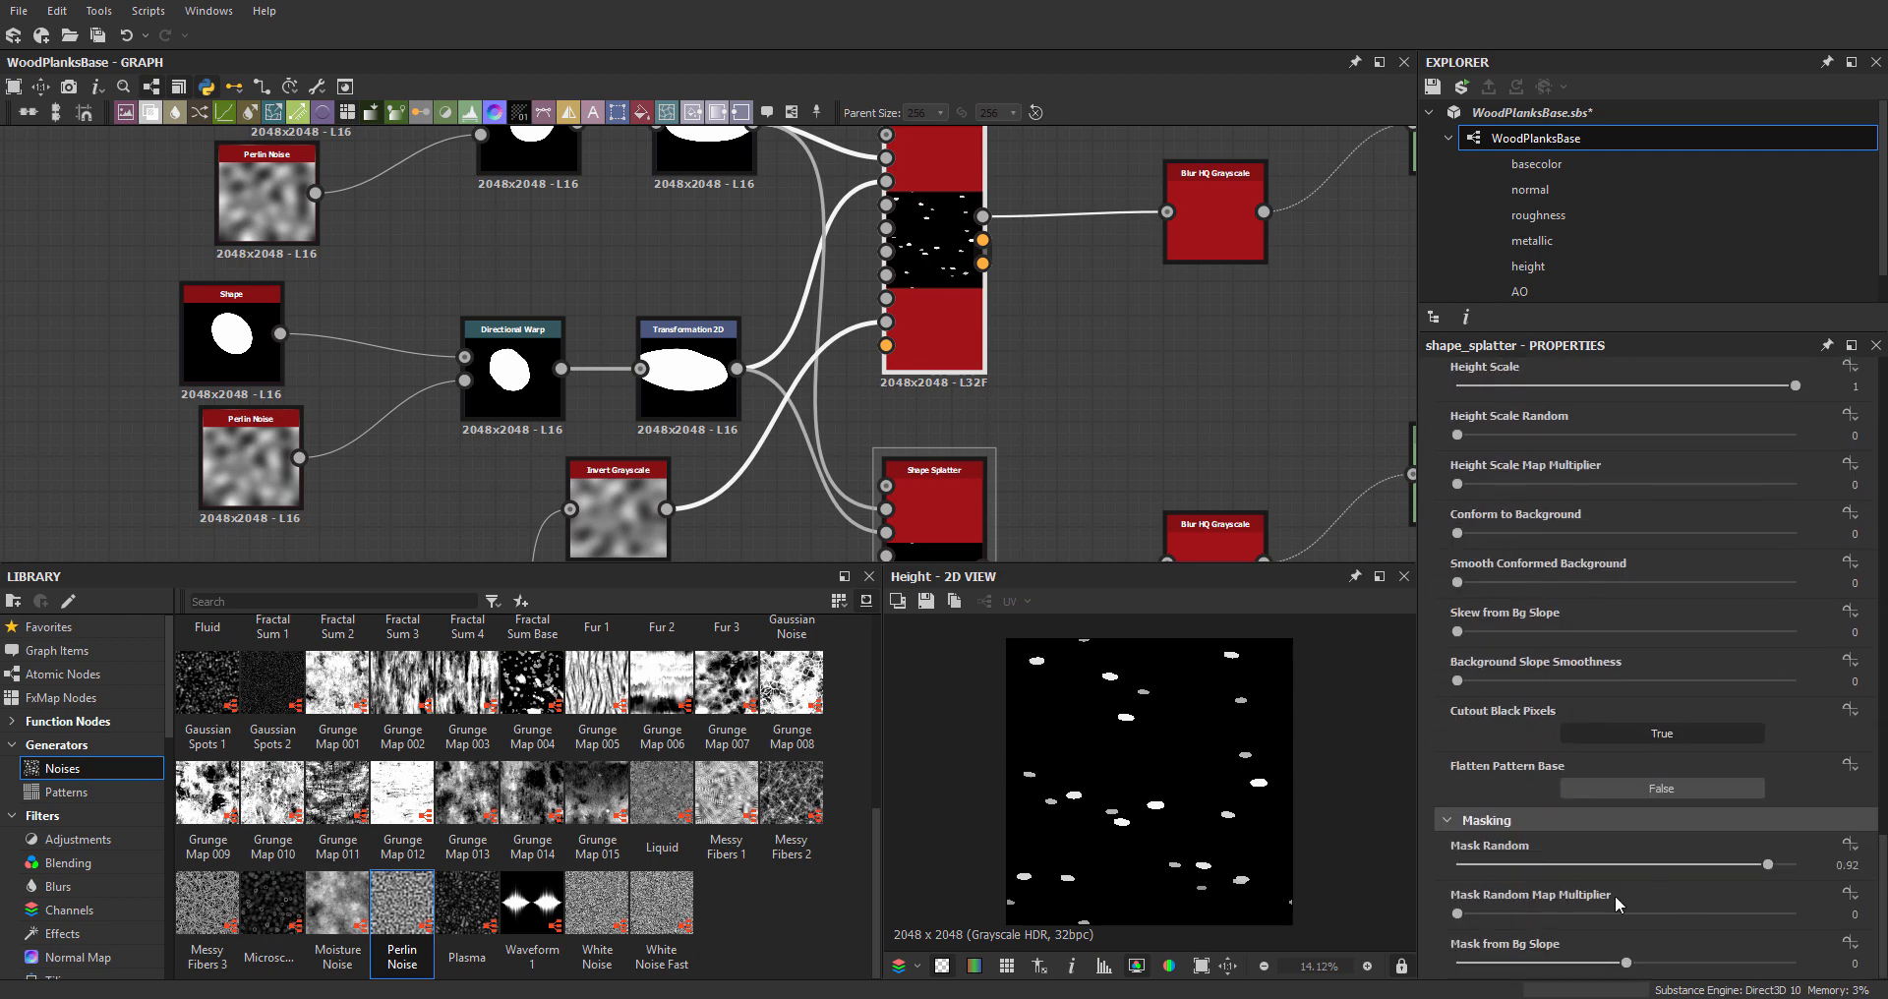
left_click_drag(1619, 905, 1800, 914)
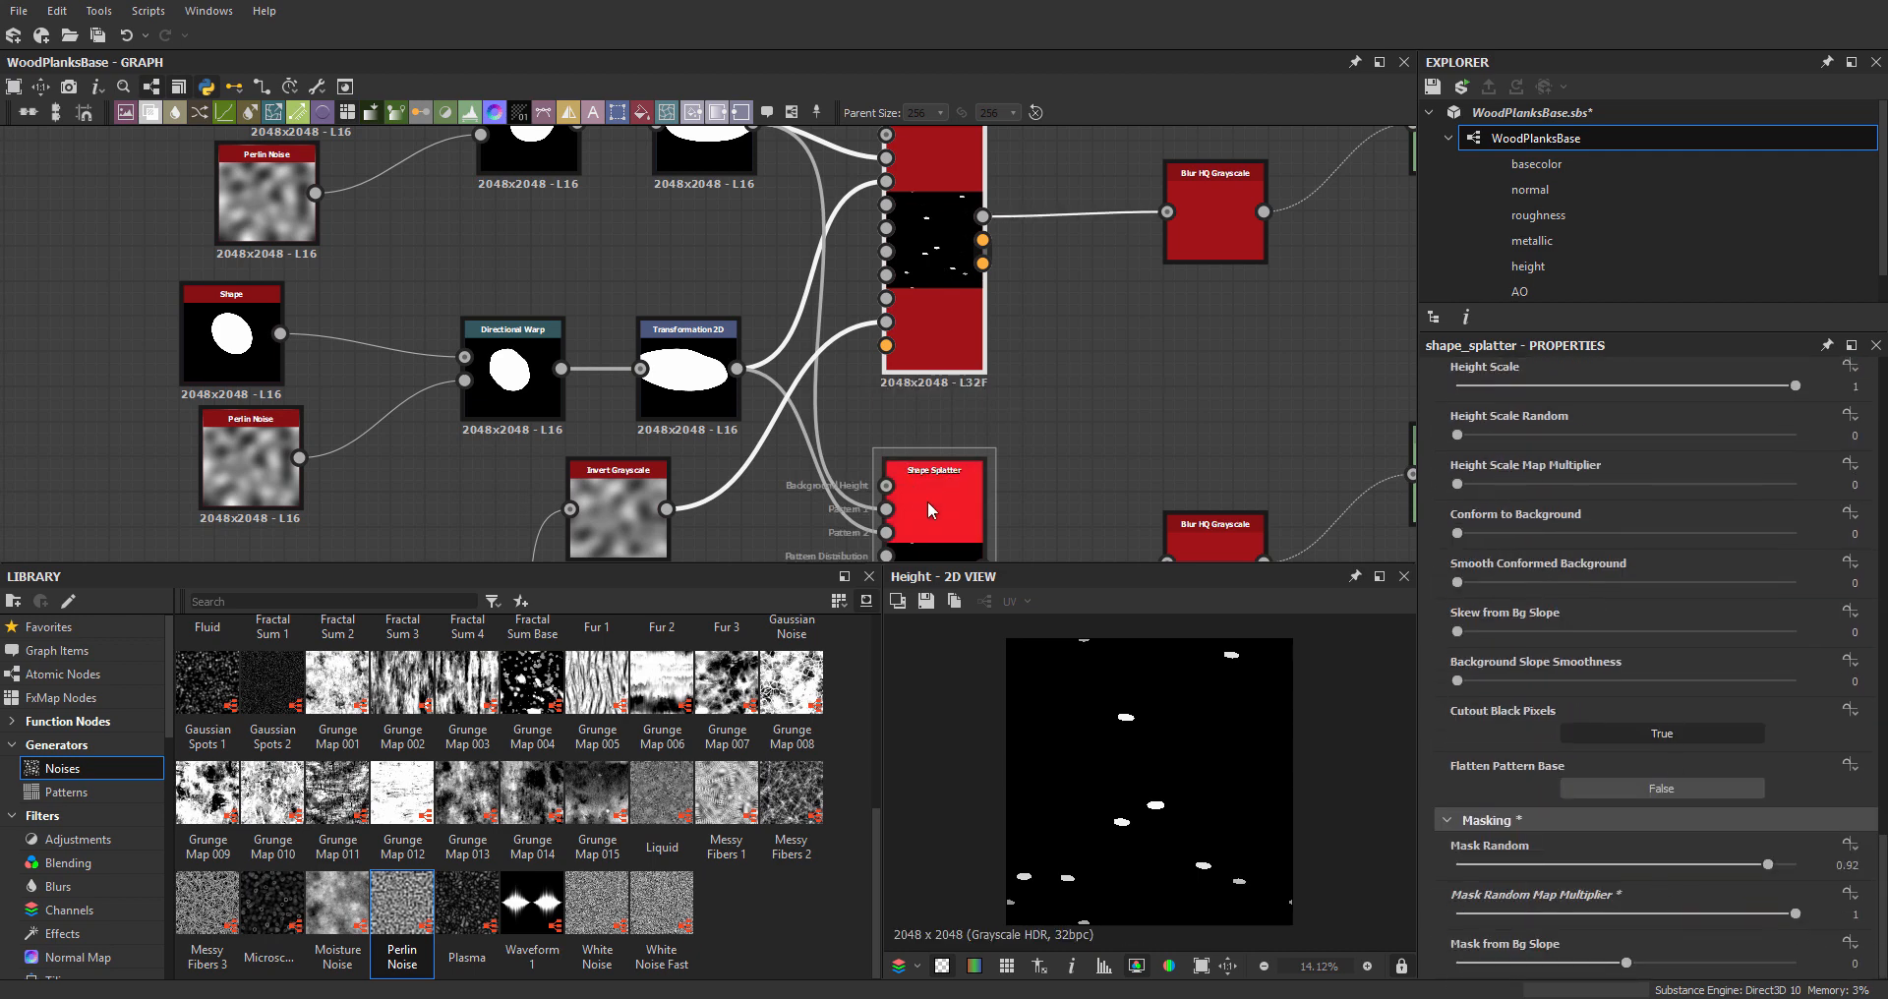
- Compare the masked outputs of the original and duplicated Shape Splatters
left_click(960, 327)
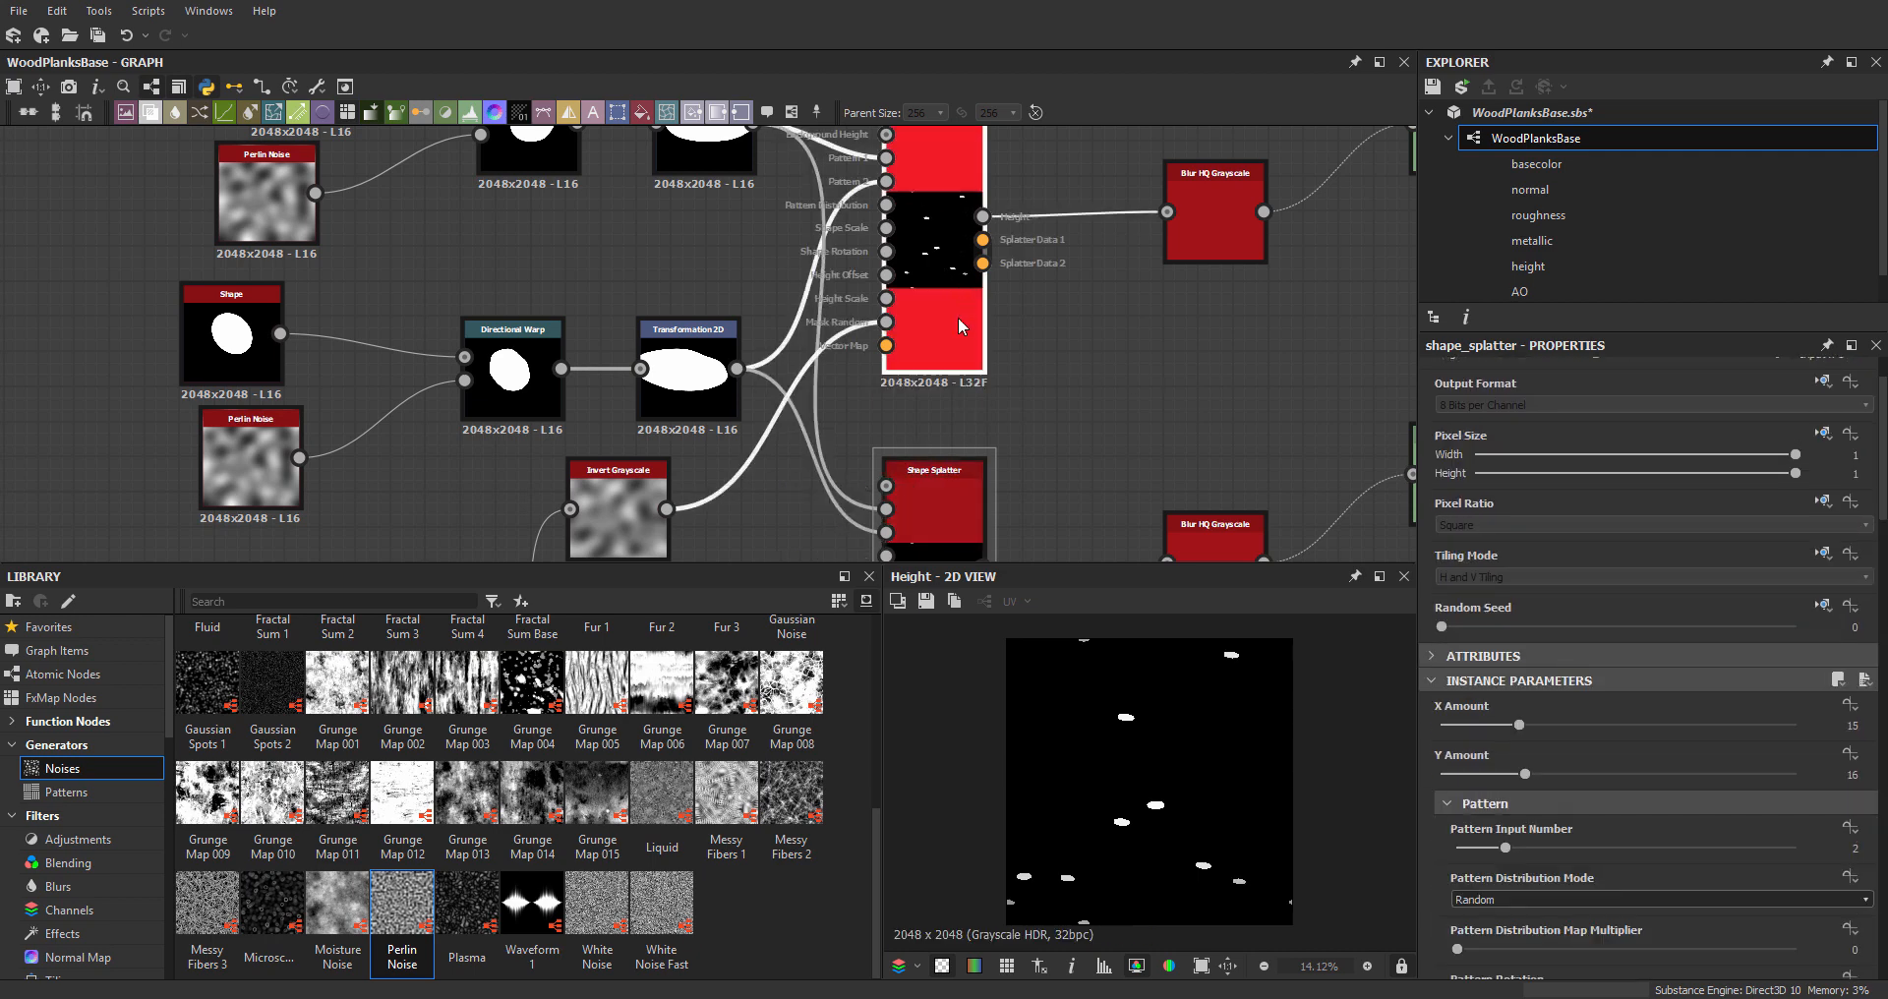
middle_click_drag(979, 350, 984, 303)
double_click(973, 500)
scroll(952, 509, "down", 2)
middle_click_drag(952, 509, 1003, 404)
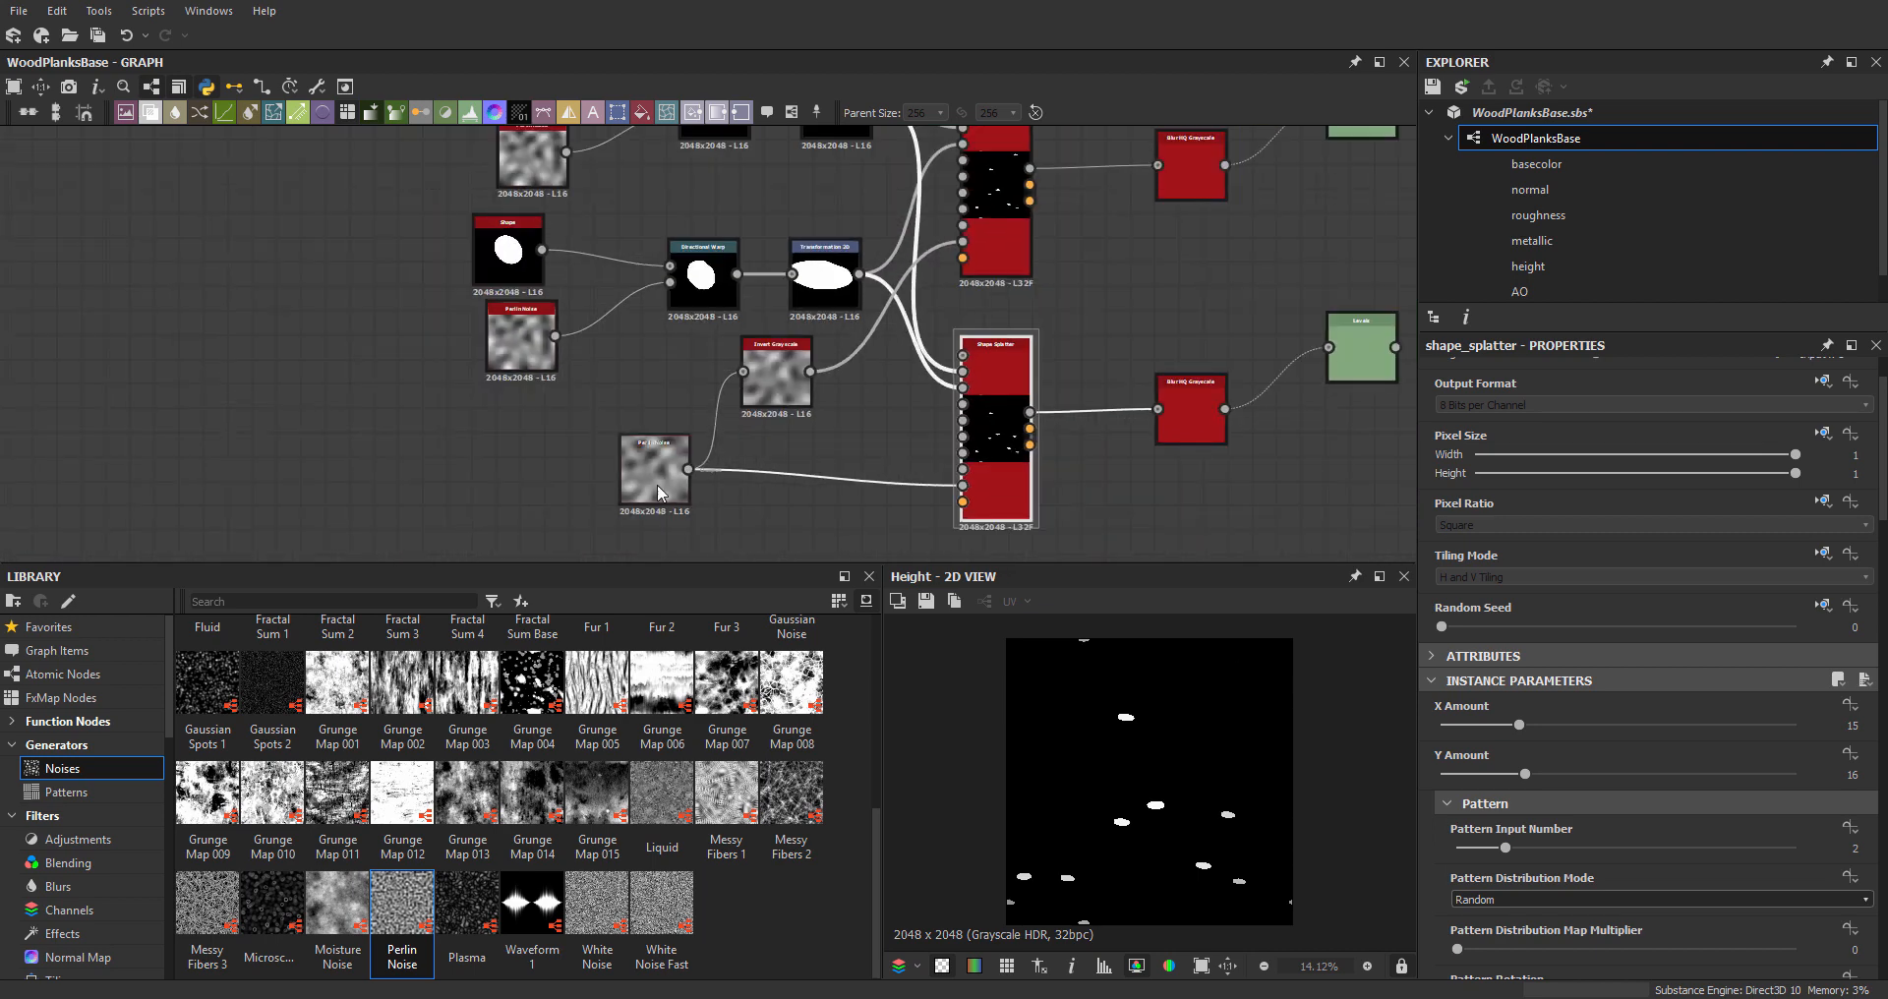
- Move the mask's Perlin Noise and Invert Grayscale nodes further left of the Shape Splatters to make room for another noise
left_click_drag(658, 492, 657, 515)
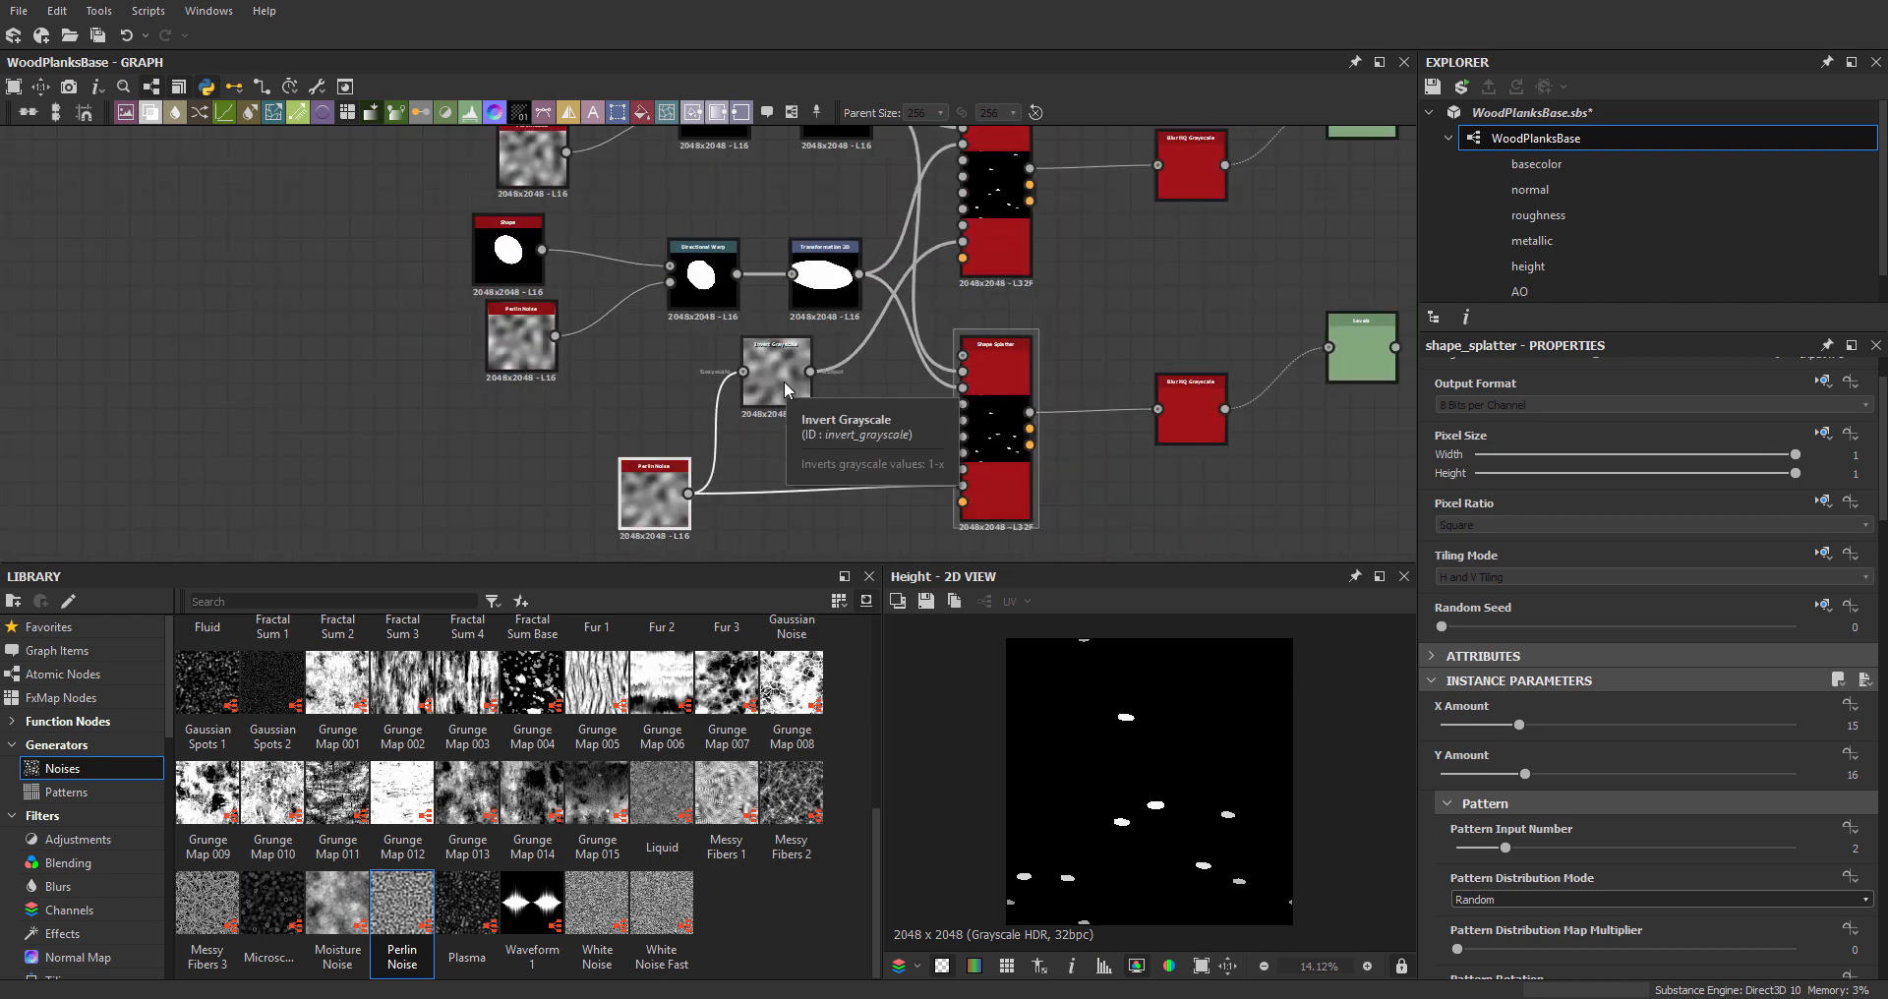
middle_click_drag(663, 504, 665, 490)
scroll(673, 476, "up", 2)
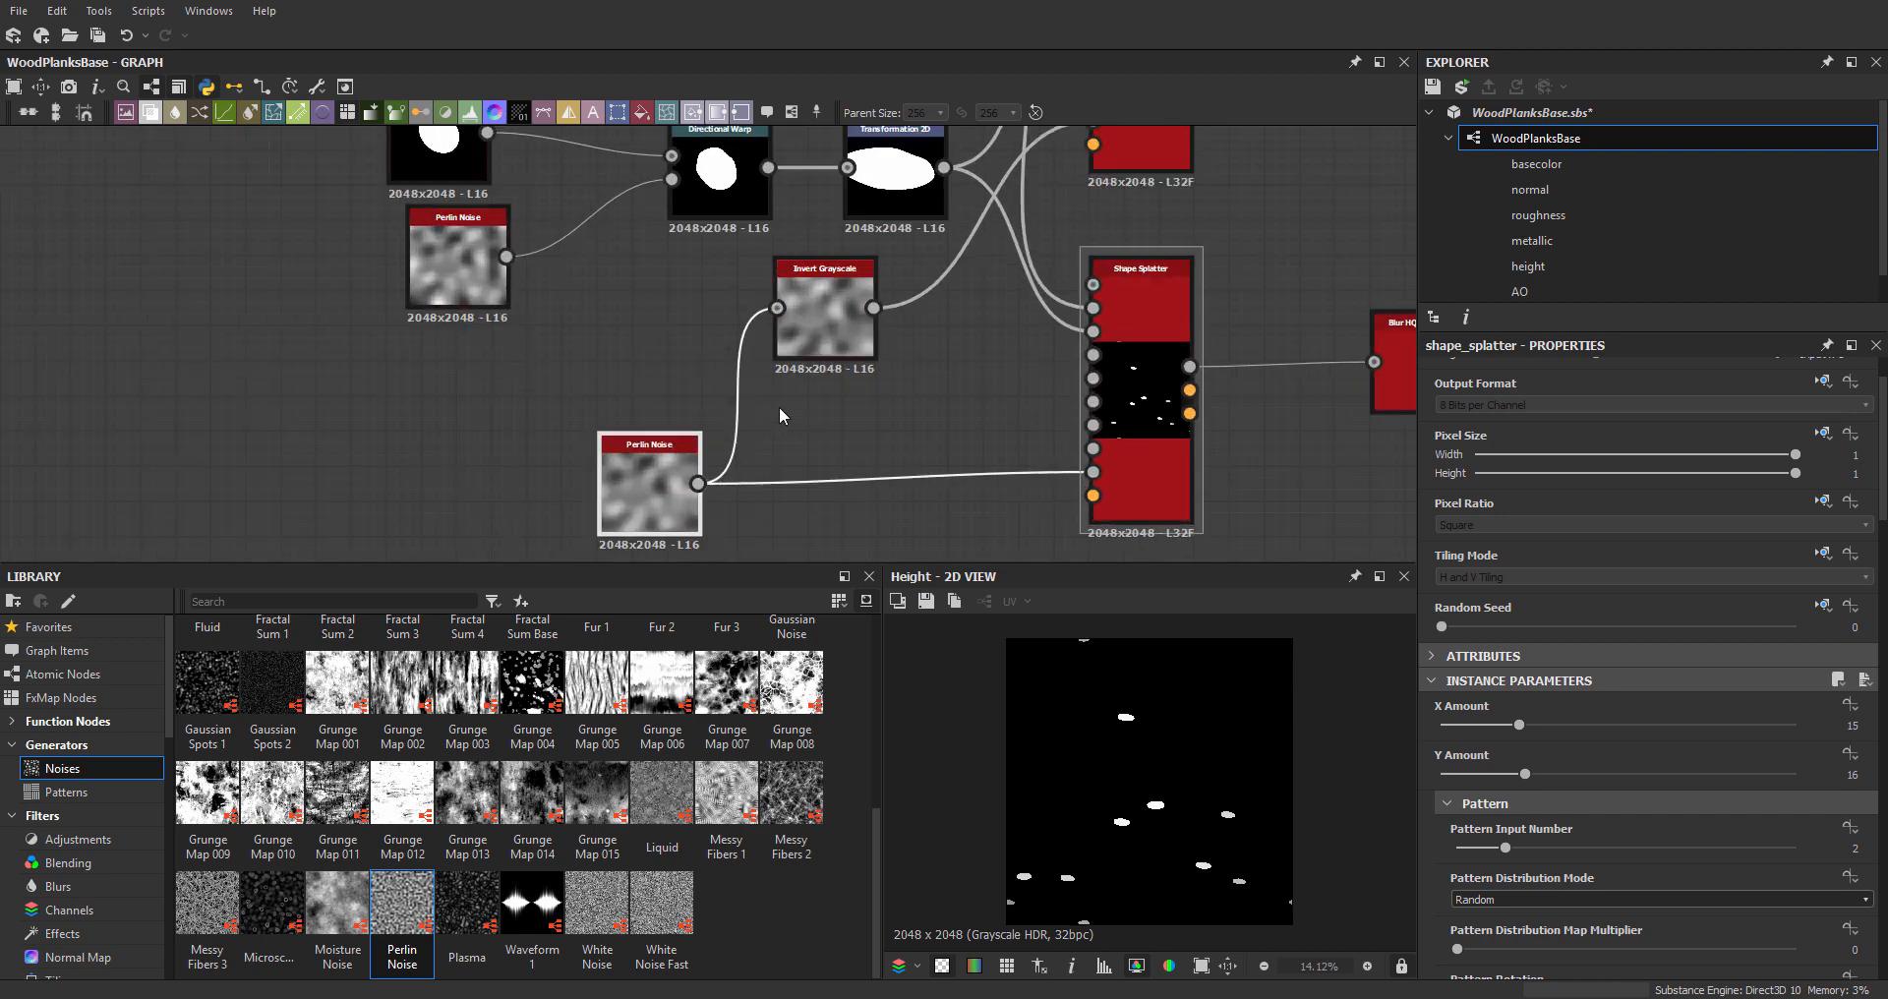
middle_click_drag(837, 364, 770, 425)
scroll(531, 786, "up", 3)
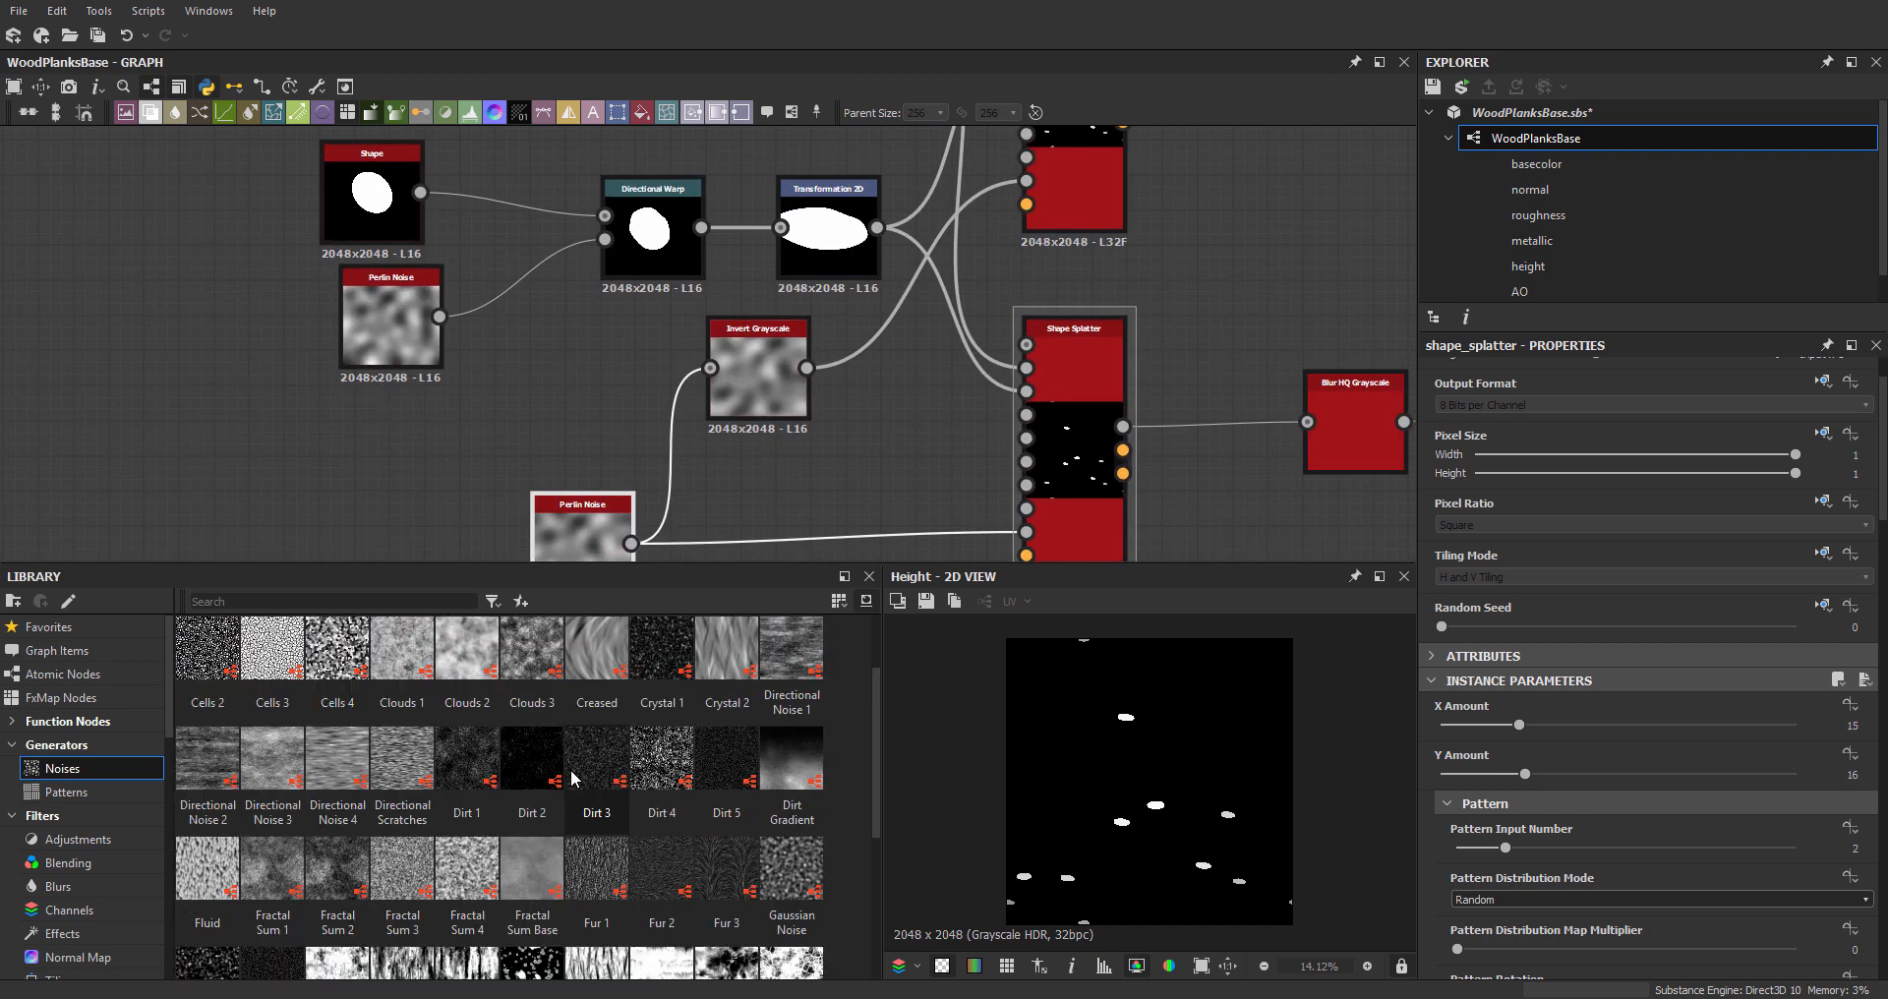
scroll(518, 812, "down", 1)
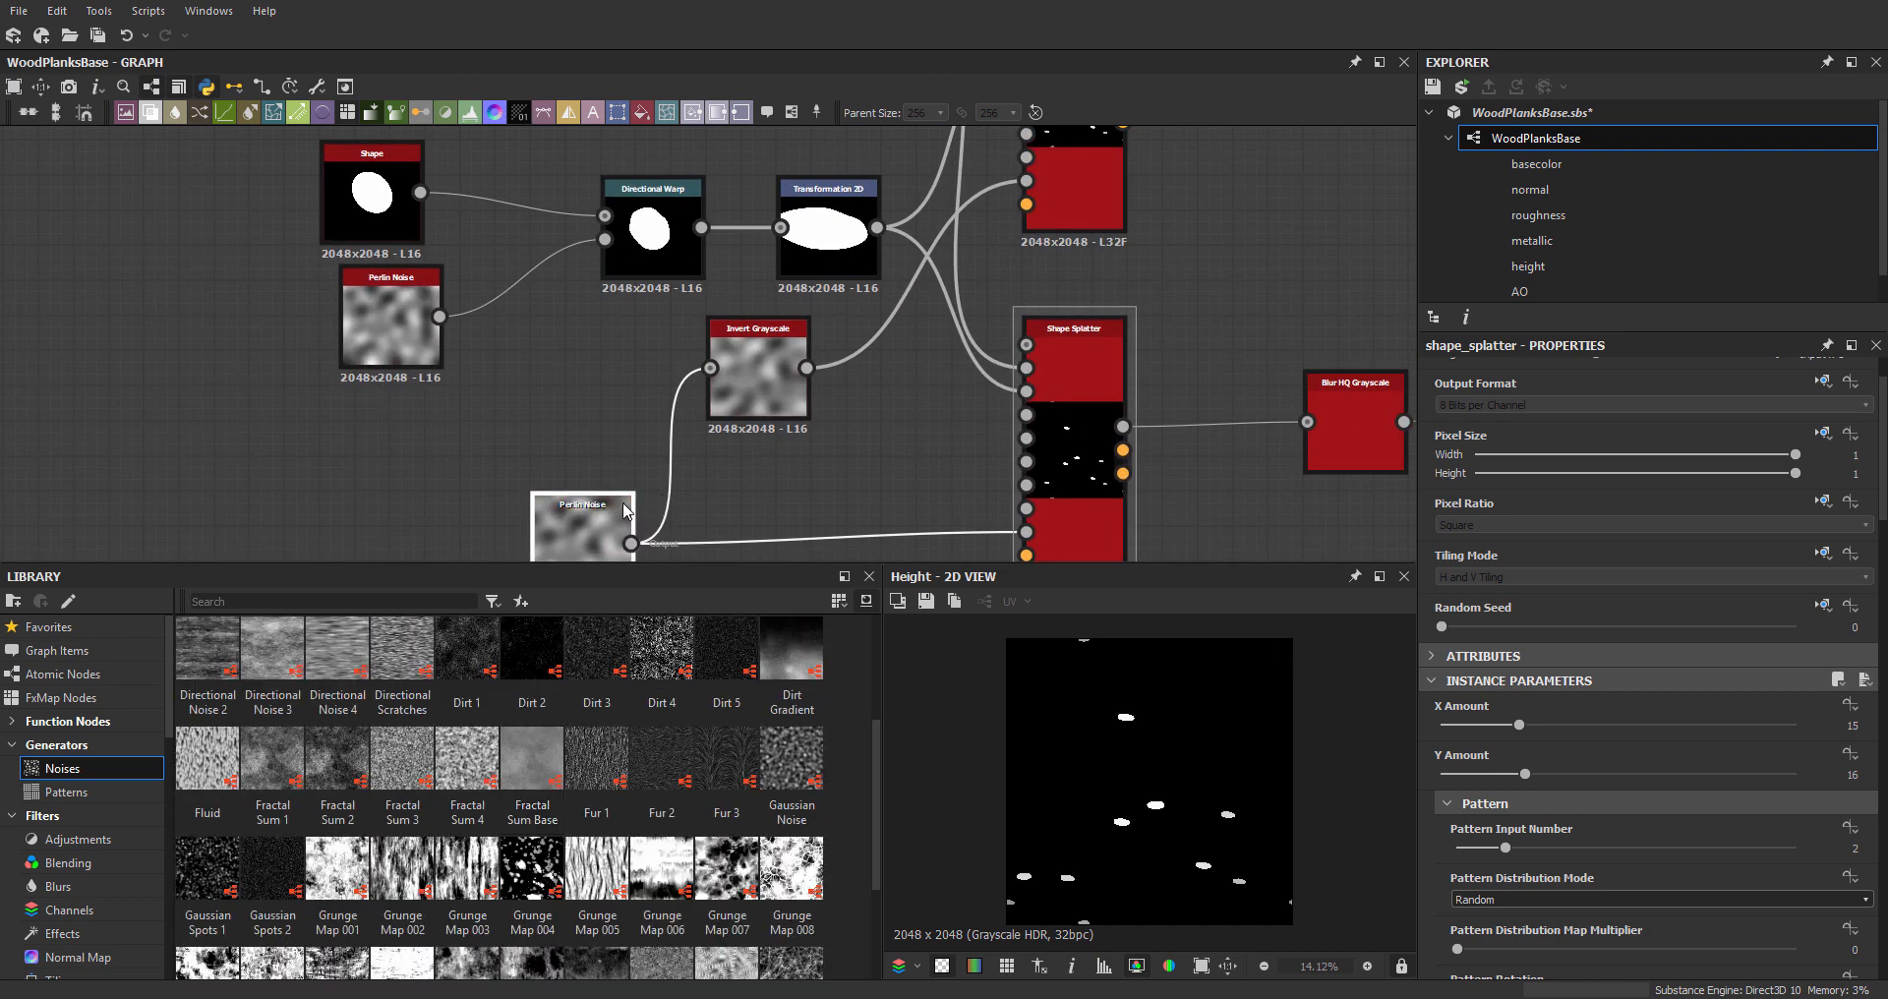
left_click_drag(612, 509, 437, 579)
middle_click_drag(645, 468, 645, 443)
left_click_drag(745, 345, 660, 379)
middle_click_drag(668, 433, 708, 382)
- Add a Grunge Map 004 node above the mask's Perlin Noise and raise its contrast to about 0.96
left_click_drag(532, 868, 369, 398)
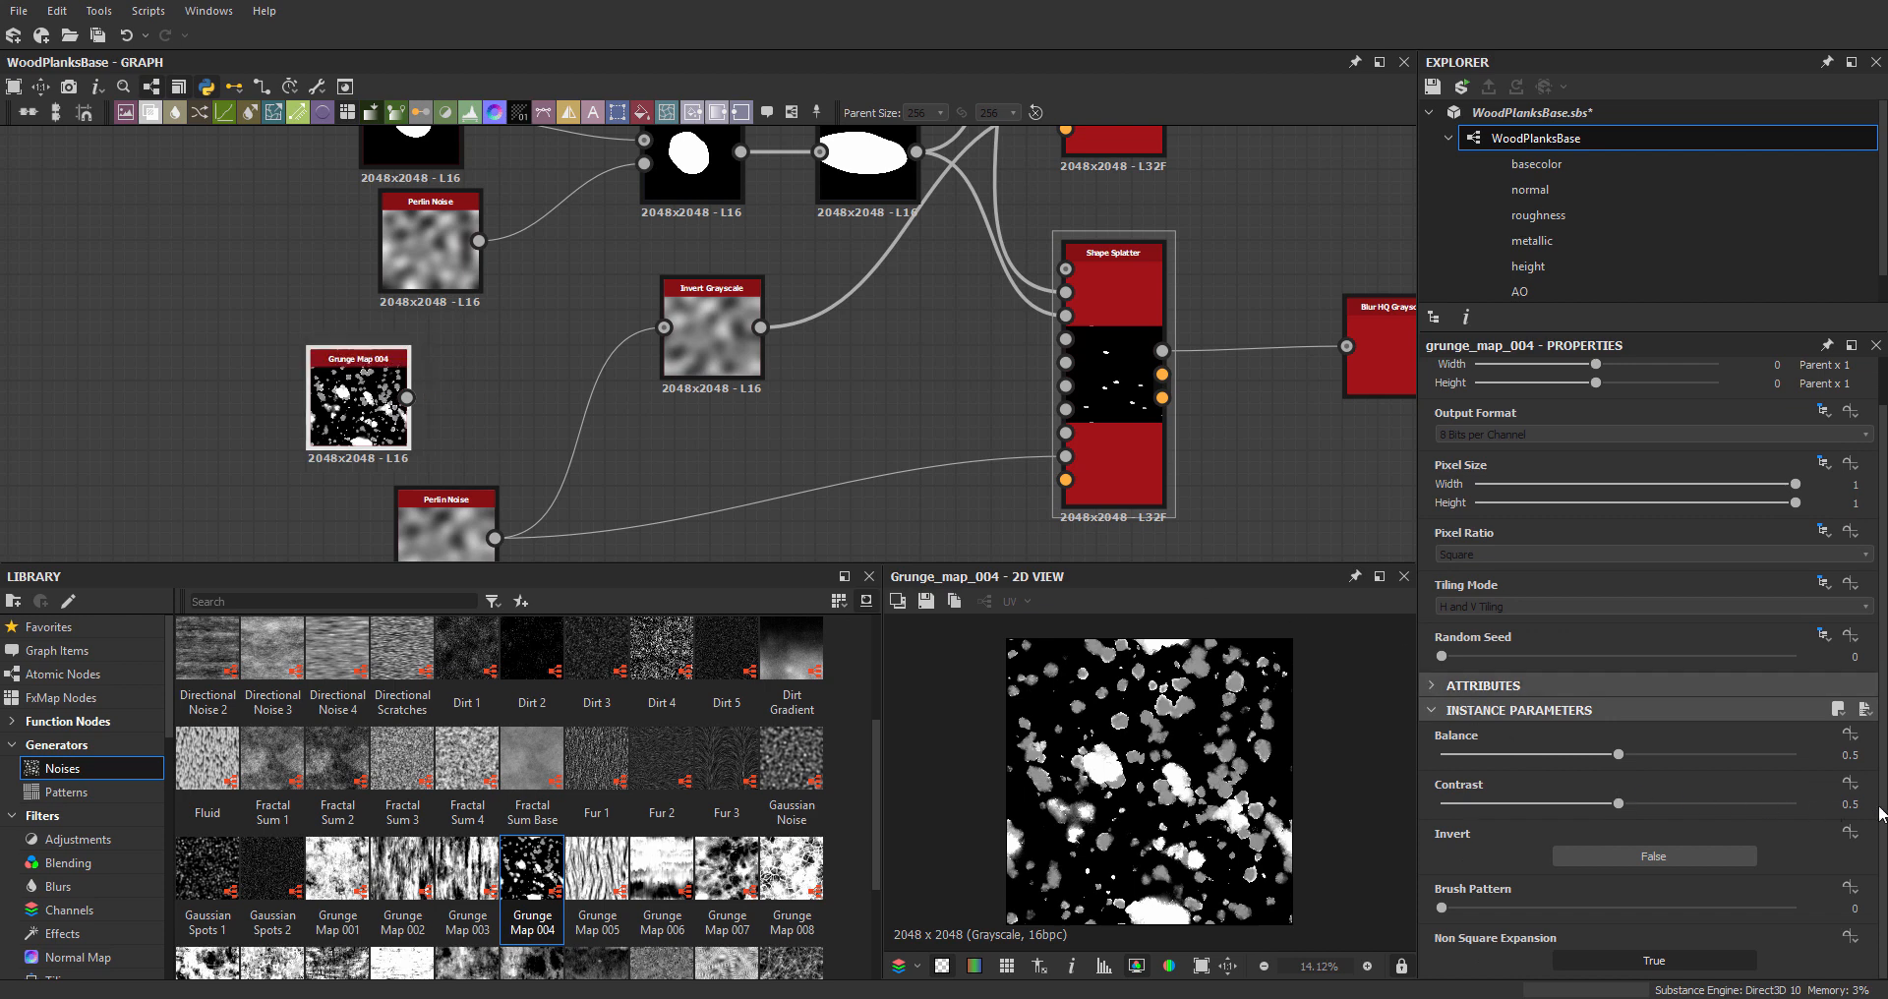
left_click_drag(1633, 803, 1817, 802)
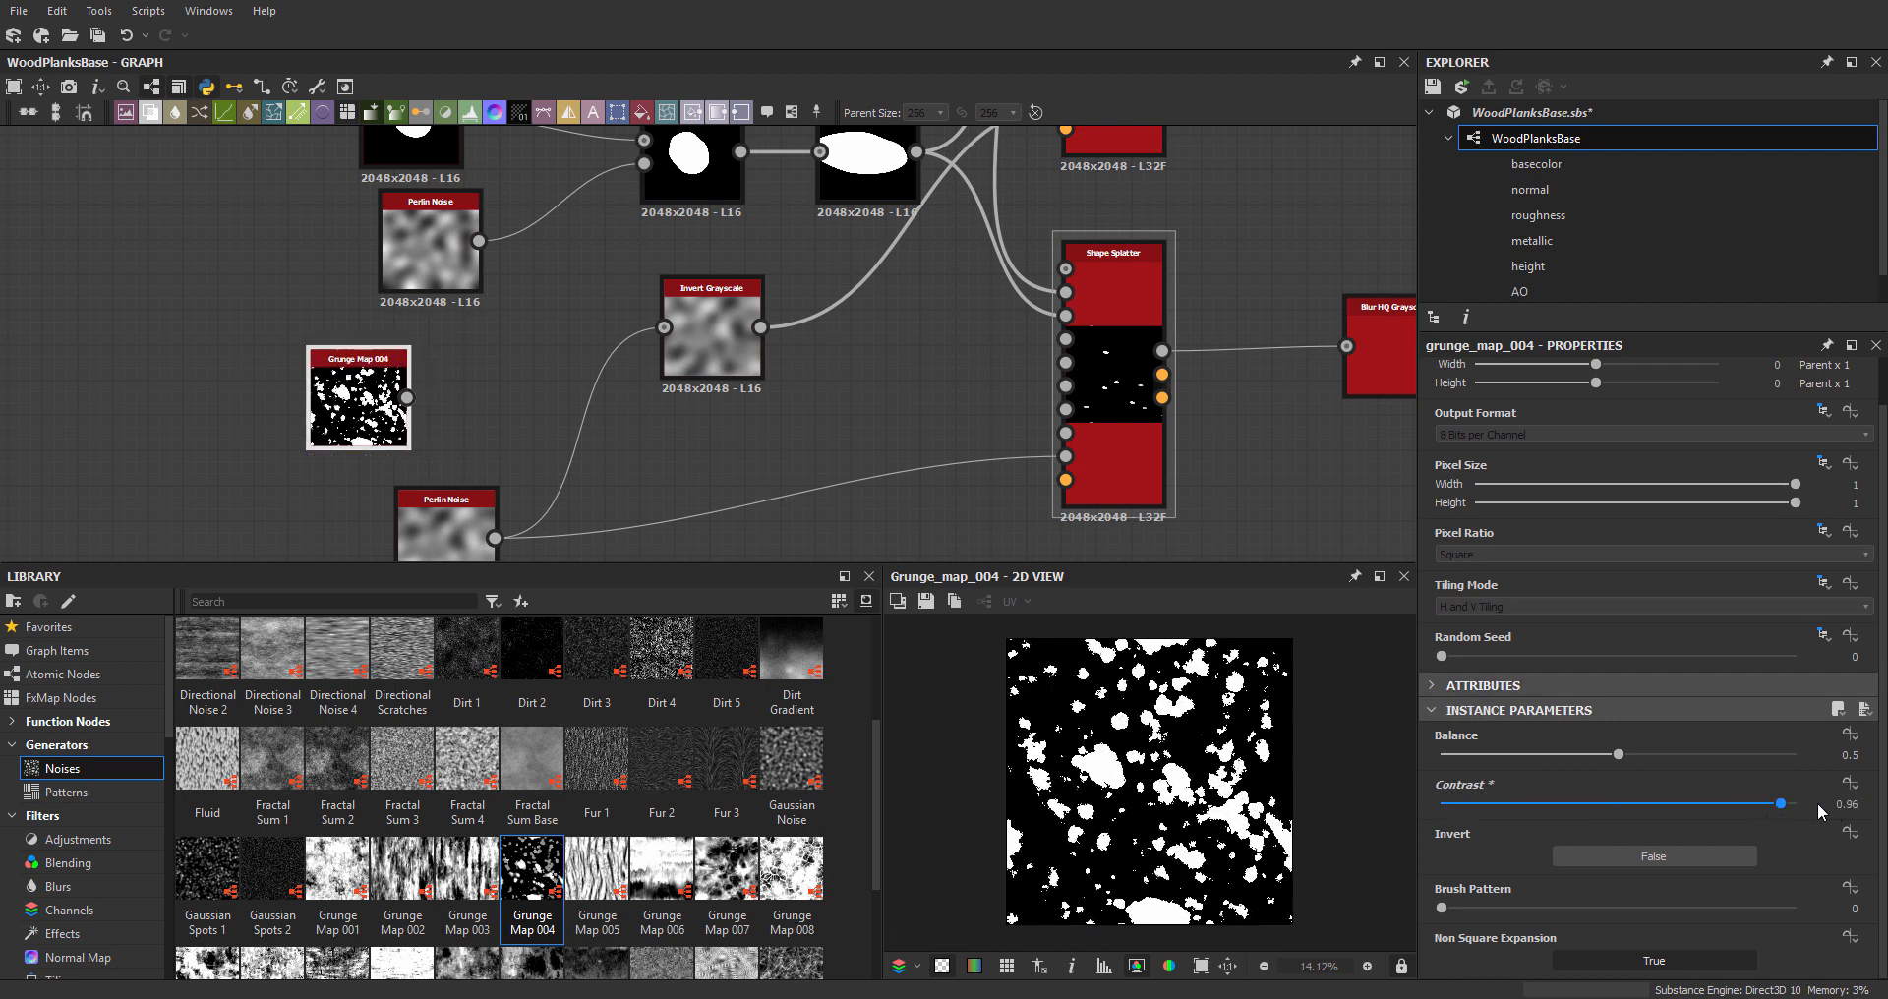
- Set Grunge Map 004's balance to about 0.77 and contrast to 1, and use it instead of the Perlin Noise to mask both Shape Splatters
left_click_drag(1618, 753, 1734, 755)
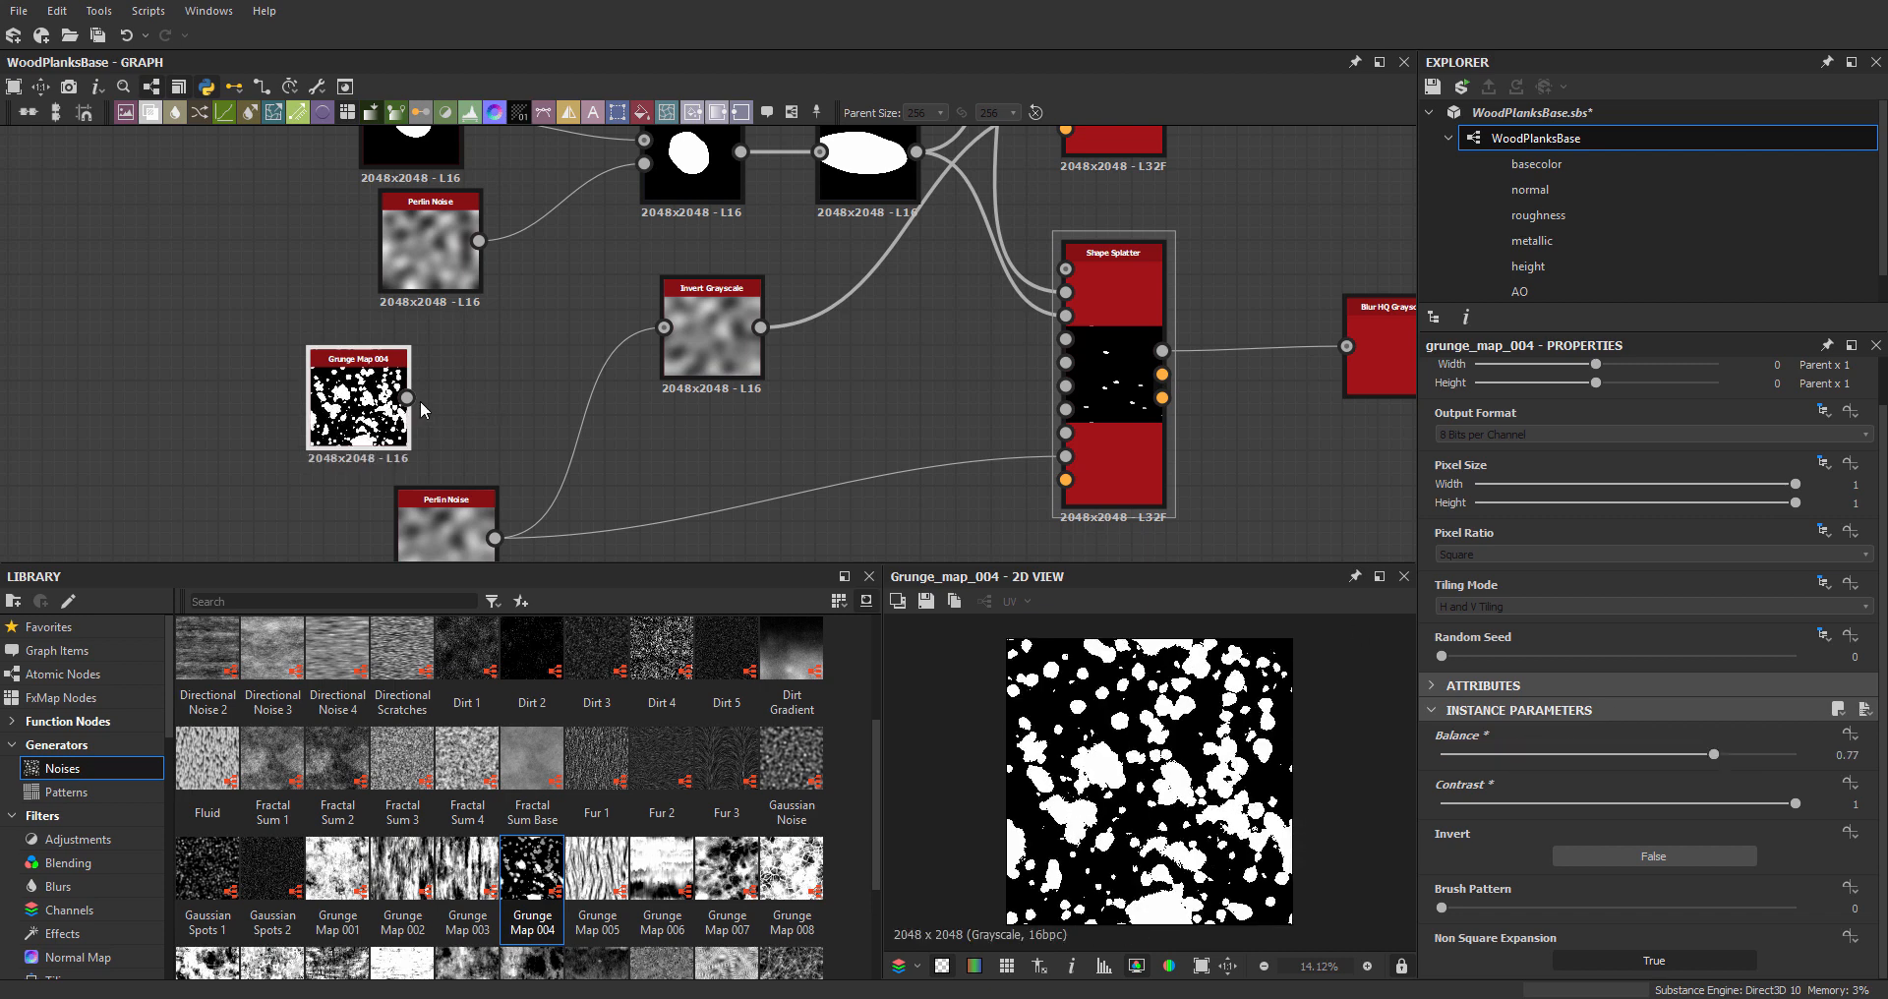
left_click_drag(967, 478, 1065, 456)
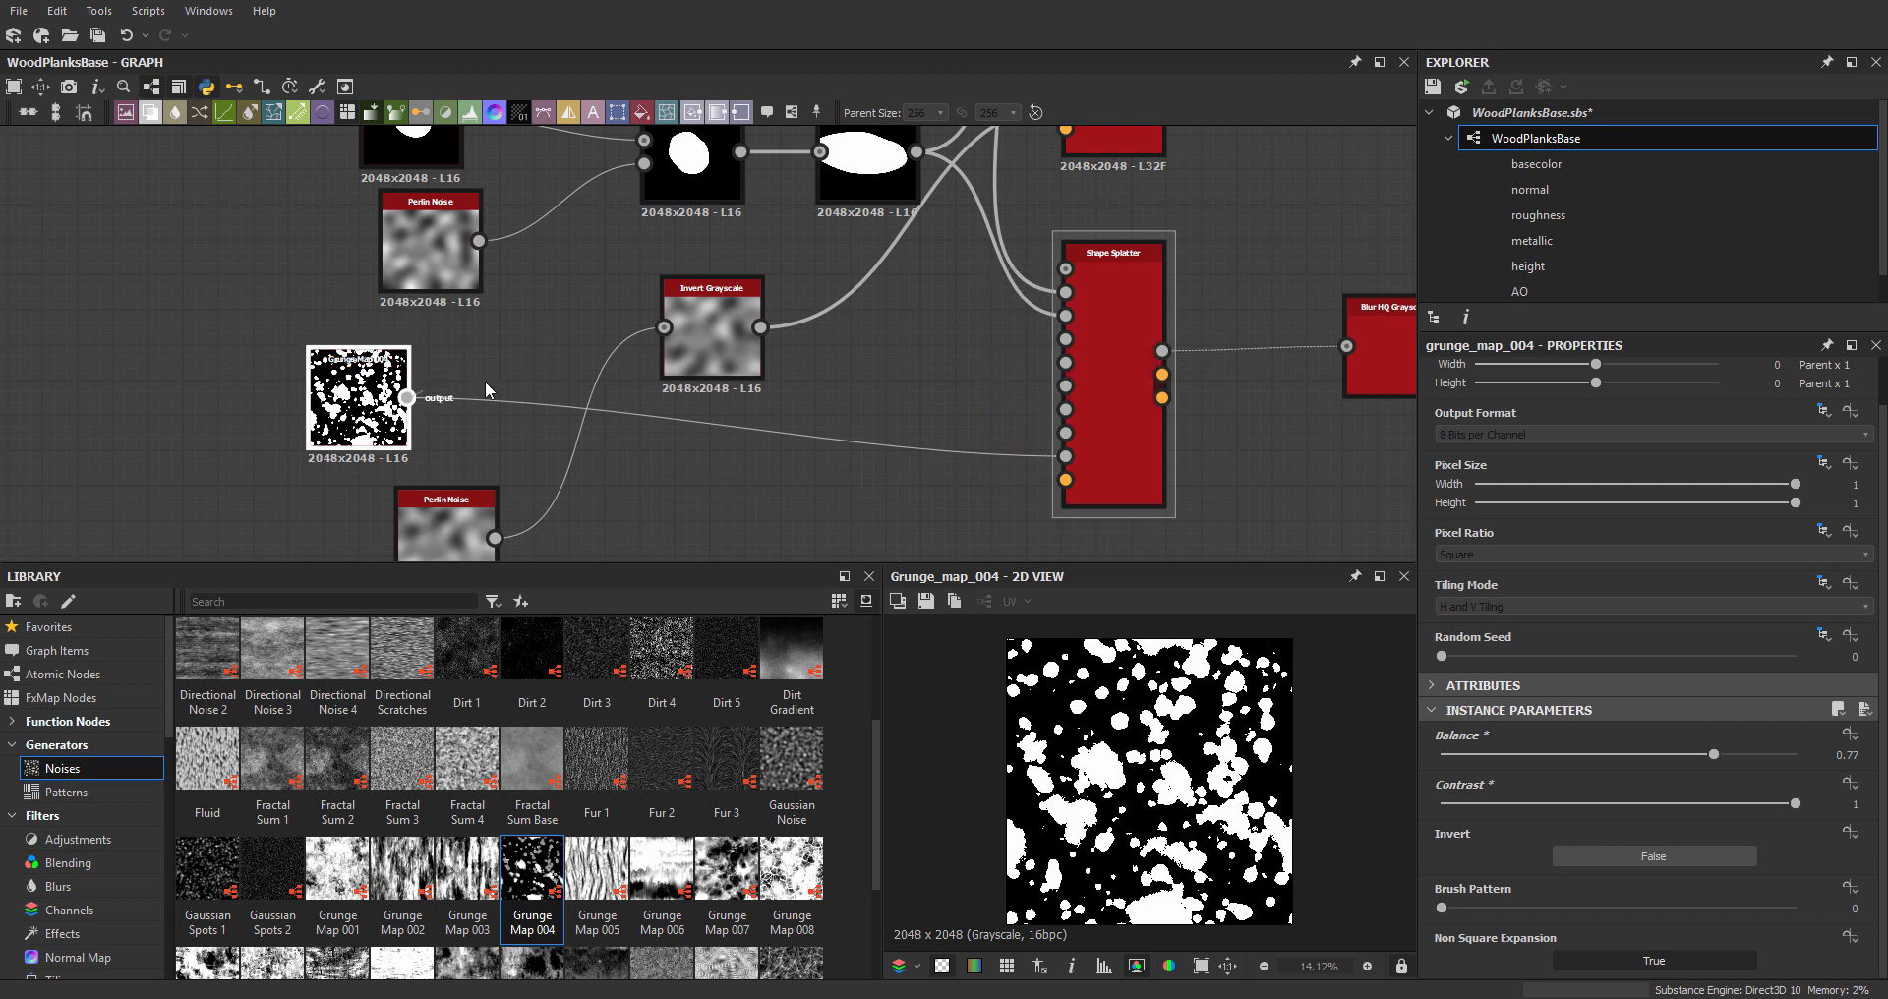
double_click(1113, 329)
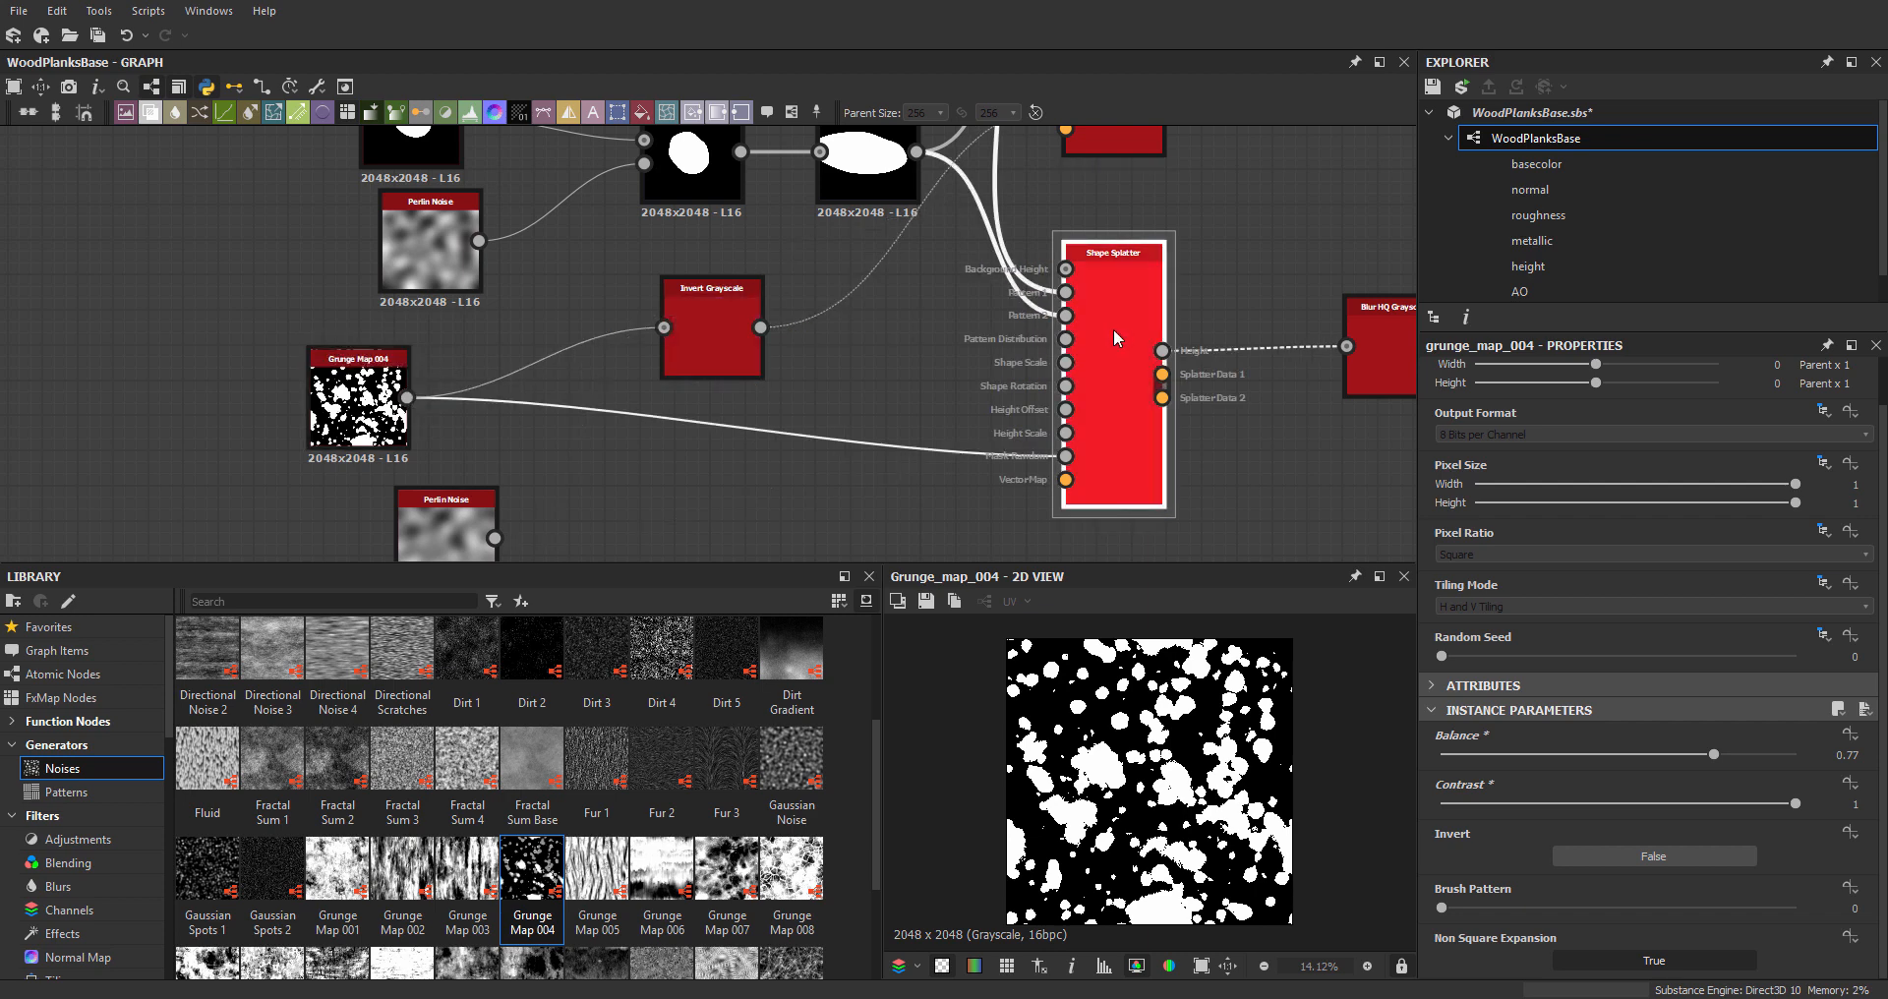
middle_click_drag(1197, 308, 969, 414)
double_click(1110, 222)
scroll(1062, 430, "down", 1)
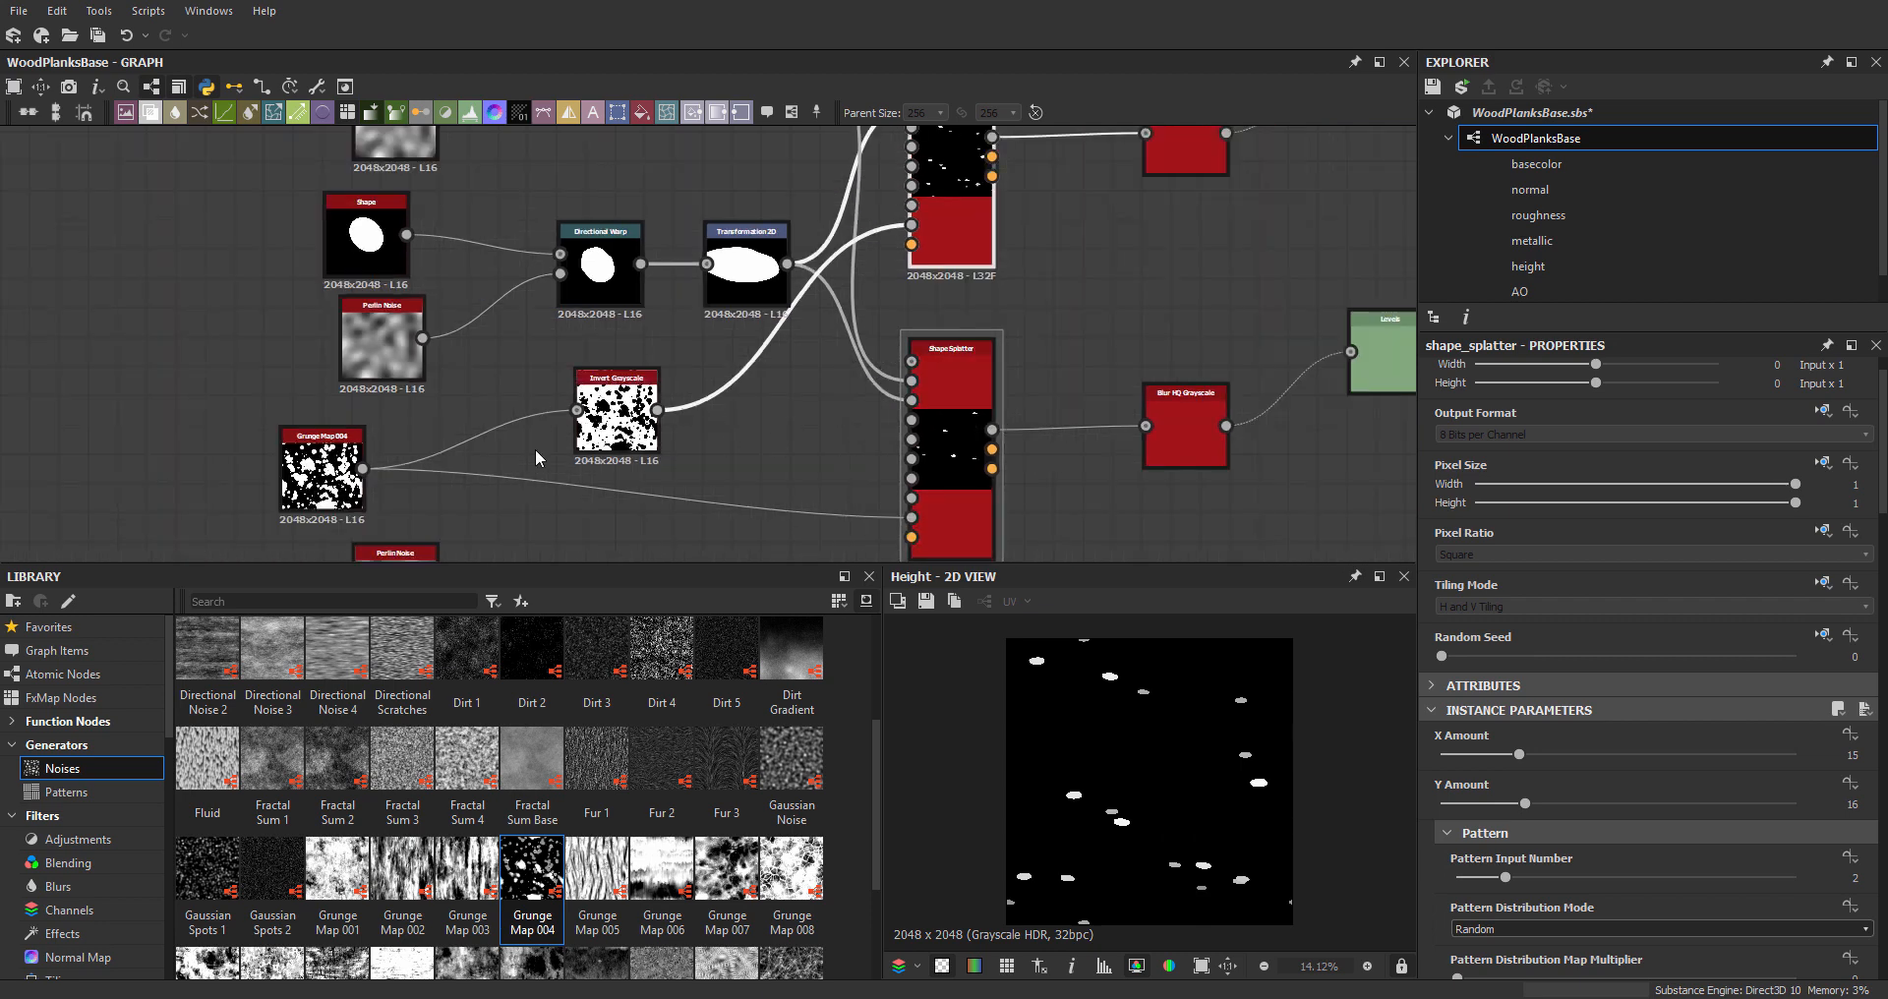
- Delete the disconnected mask Perlin Noise and reposition the Invert Grayscale and Grunge Map 004 nodes closer to the Shape Splatters
middle_click_drag(536, 458, 582, 374)
left_click(439, 504)
key("Delete")
left_click_drag(666, 332, 737, 361)
left_click_drag(369, 389, 413, 448)
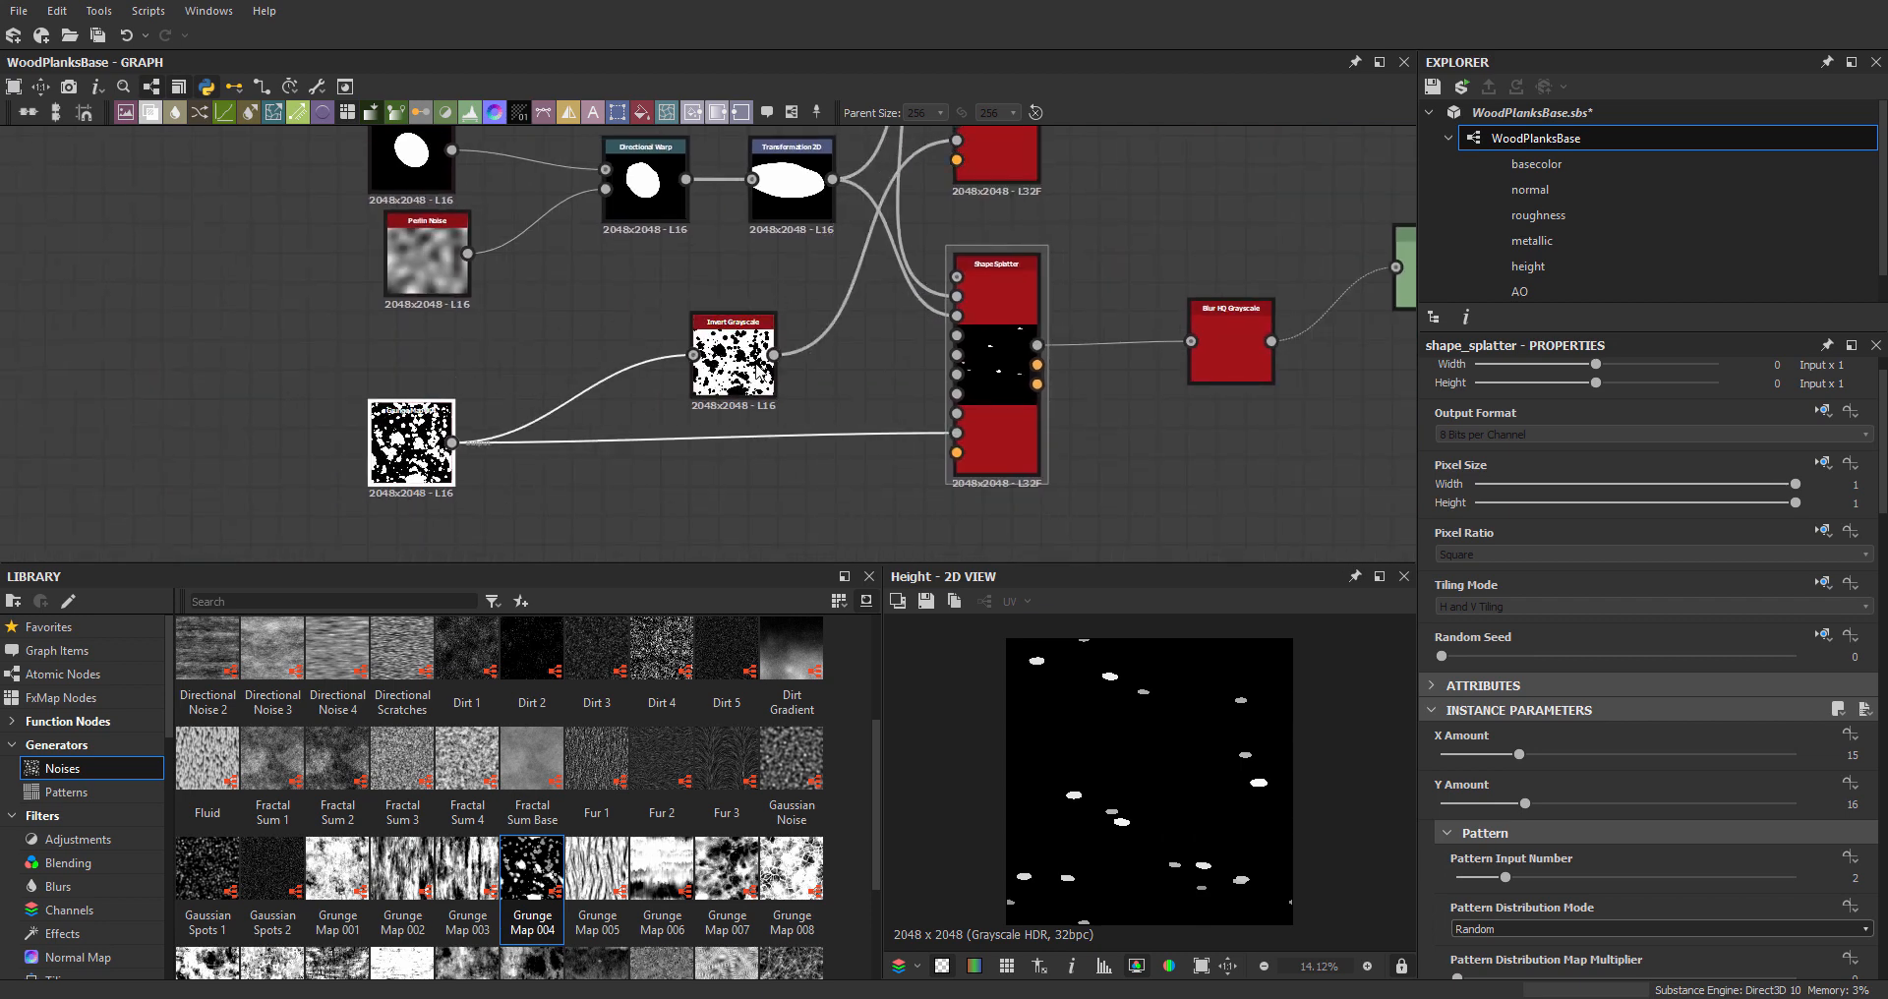
- Move the duplicated Levels node up to sit just beneath the original Levels node
middle_click_drag(1370, 229, 907, 378)
scroll(906, 377, "down", 1)
left_click_drag(952, 425, 956, 330)
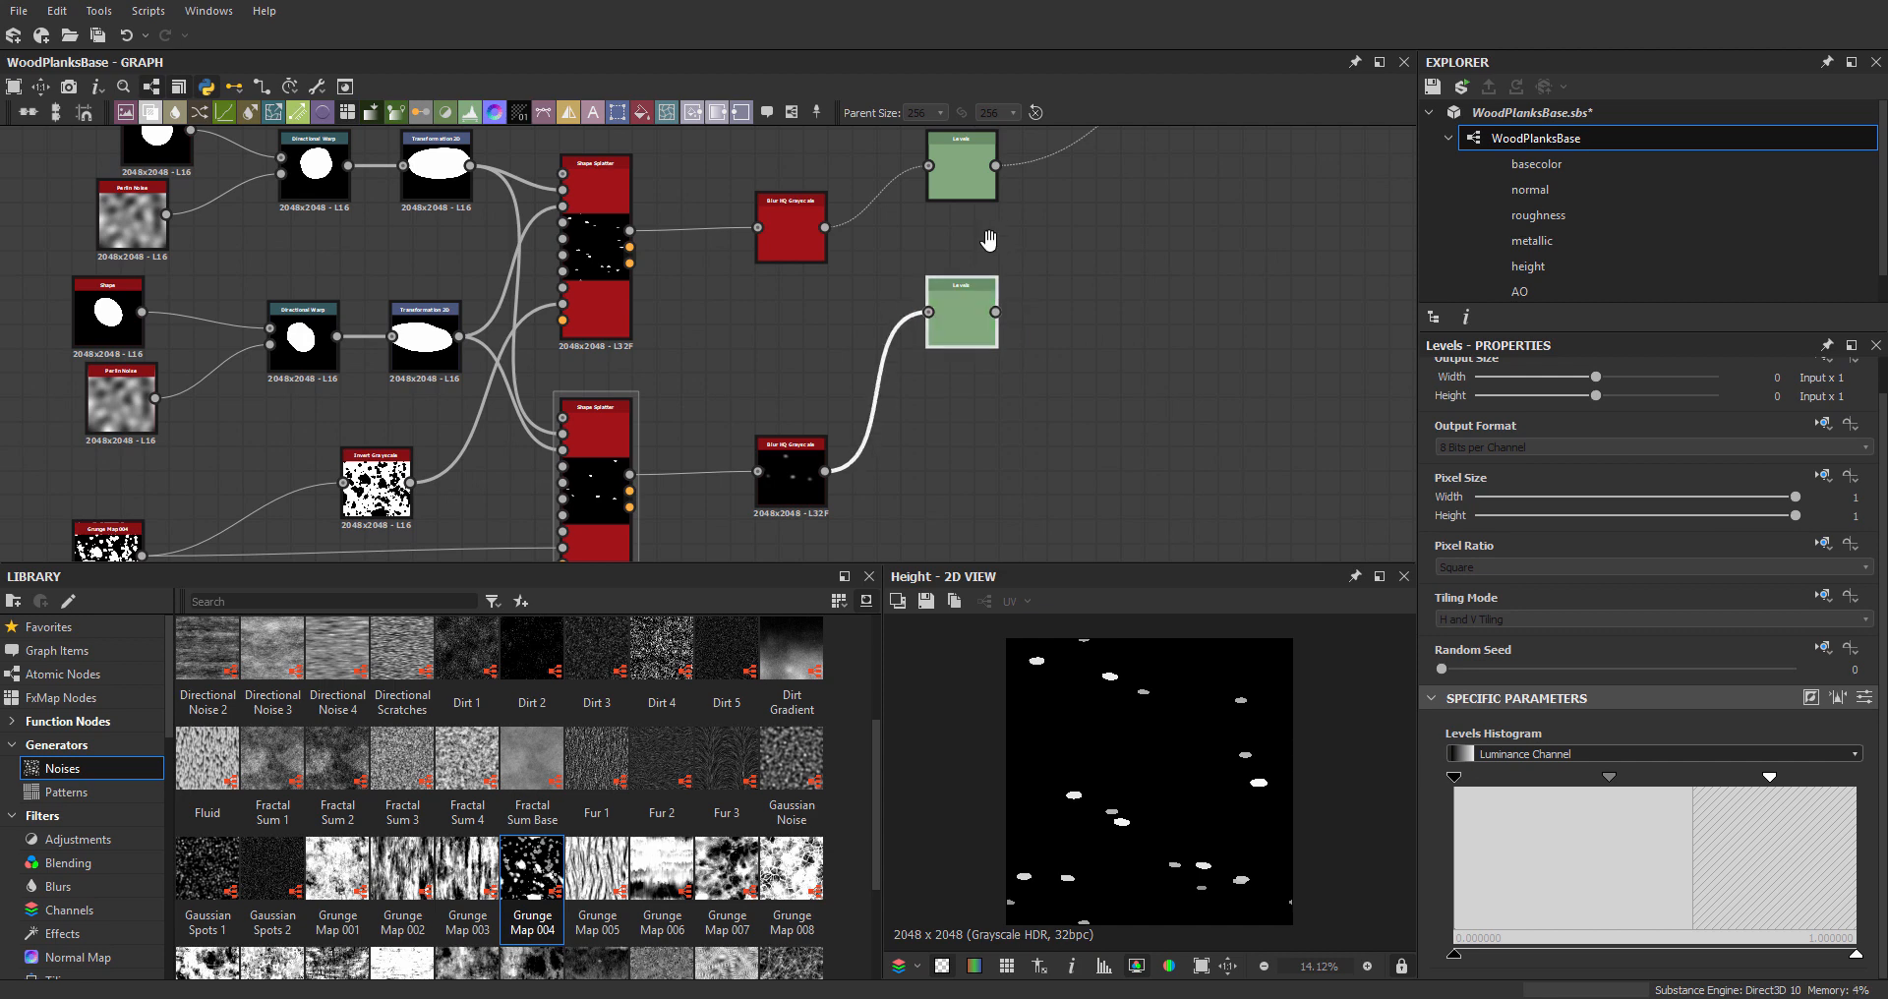
- Preview the Directional Warp's output and examine the grain bending around the first knot set
middle_click_drag(990, 241, 858, 447)
double_click(836, 378)
middle_click_drag(1101, 251, 967, 330)
scroll(968, 331, "up", 1)
double_click(1087, 268)
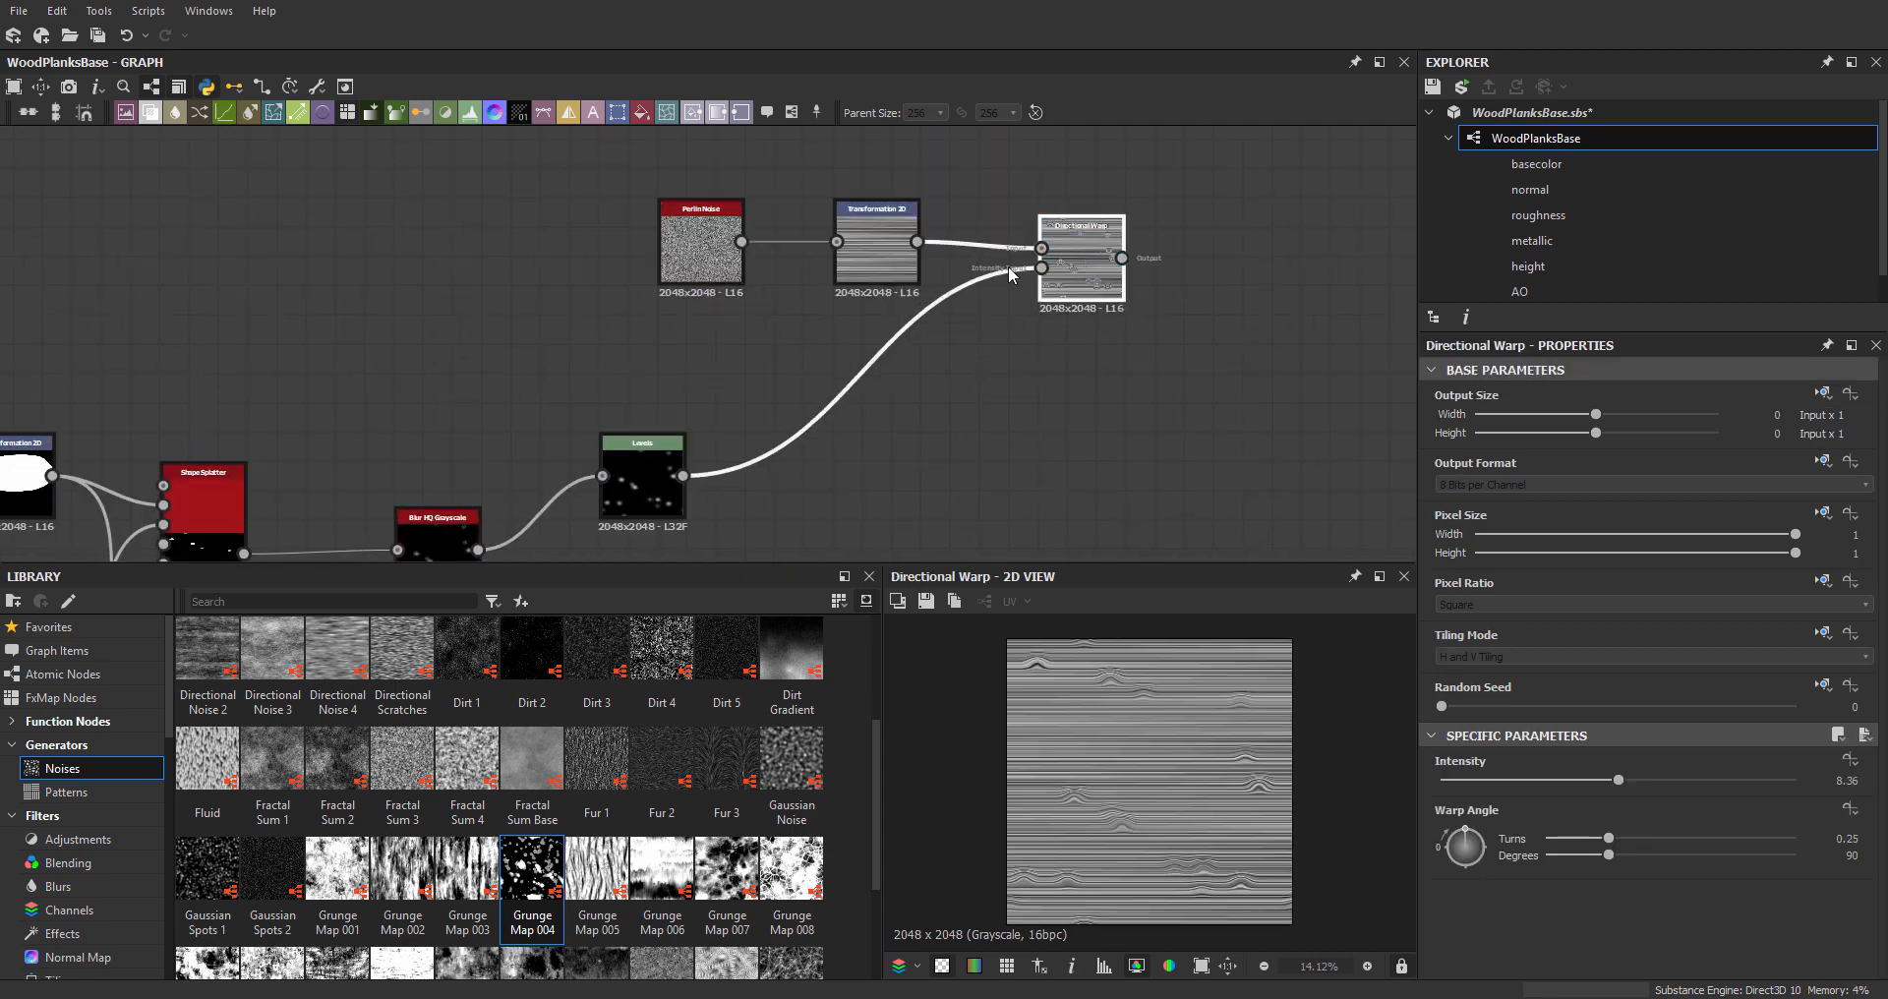
scroll(1201, 788, "up", 2)
key("space")
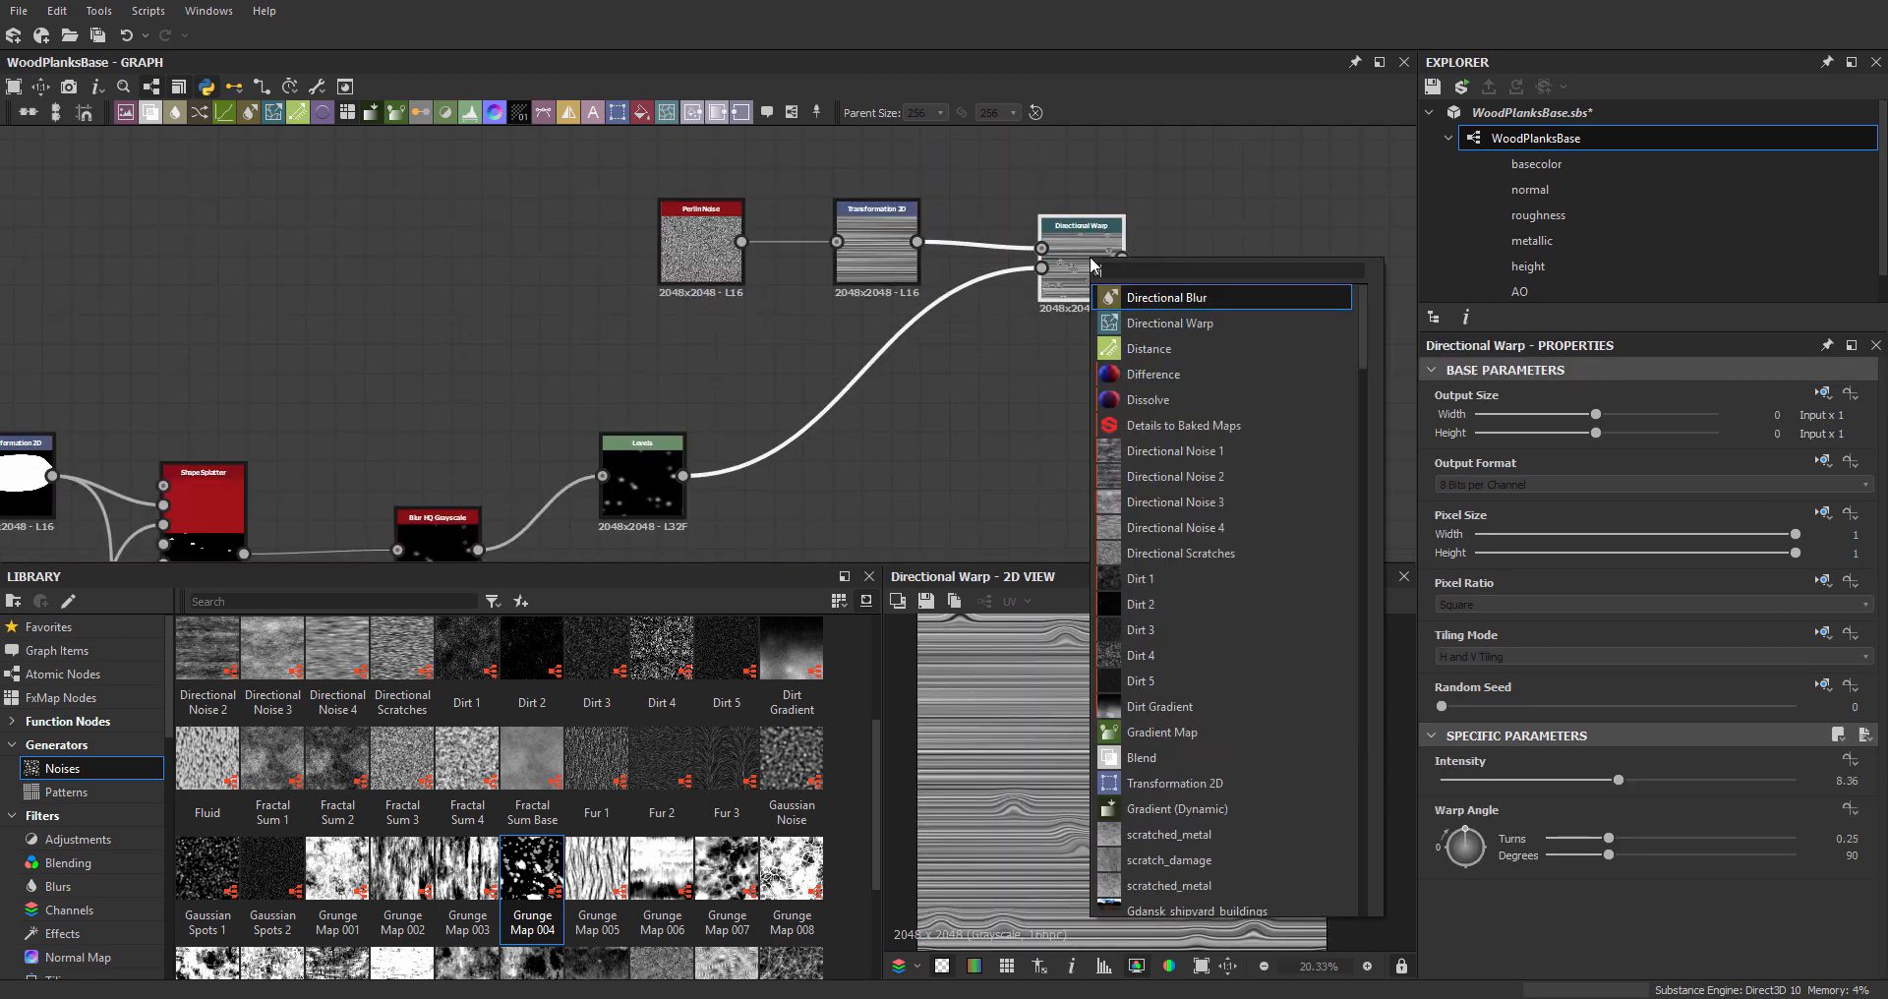
left_click(1086, 59)
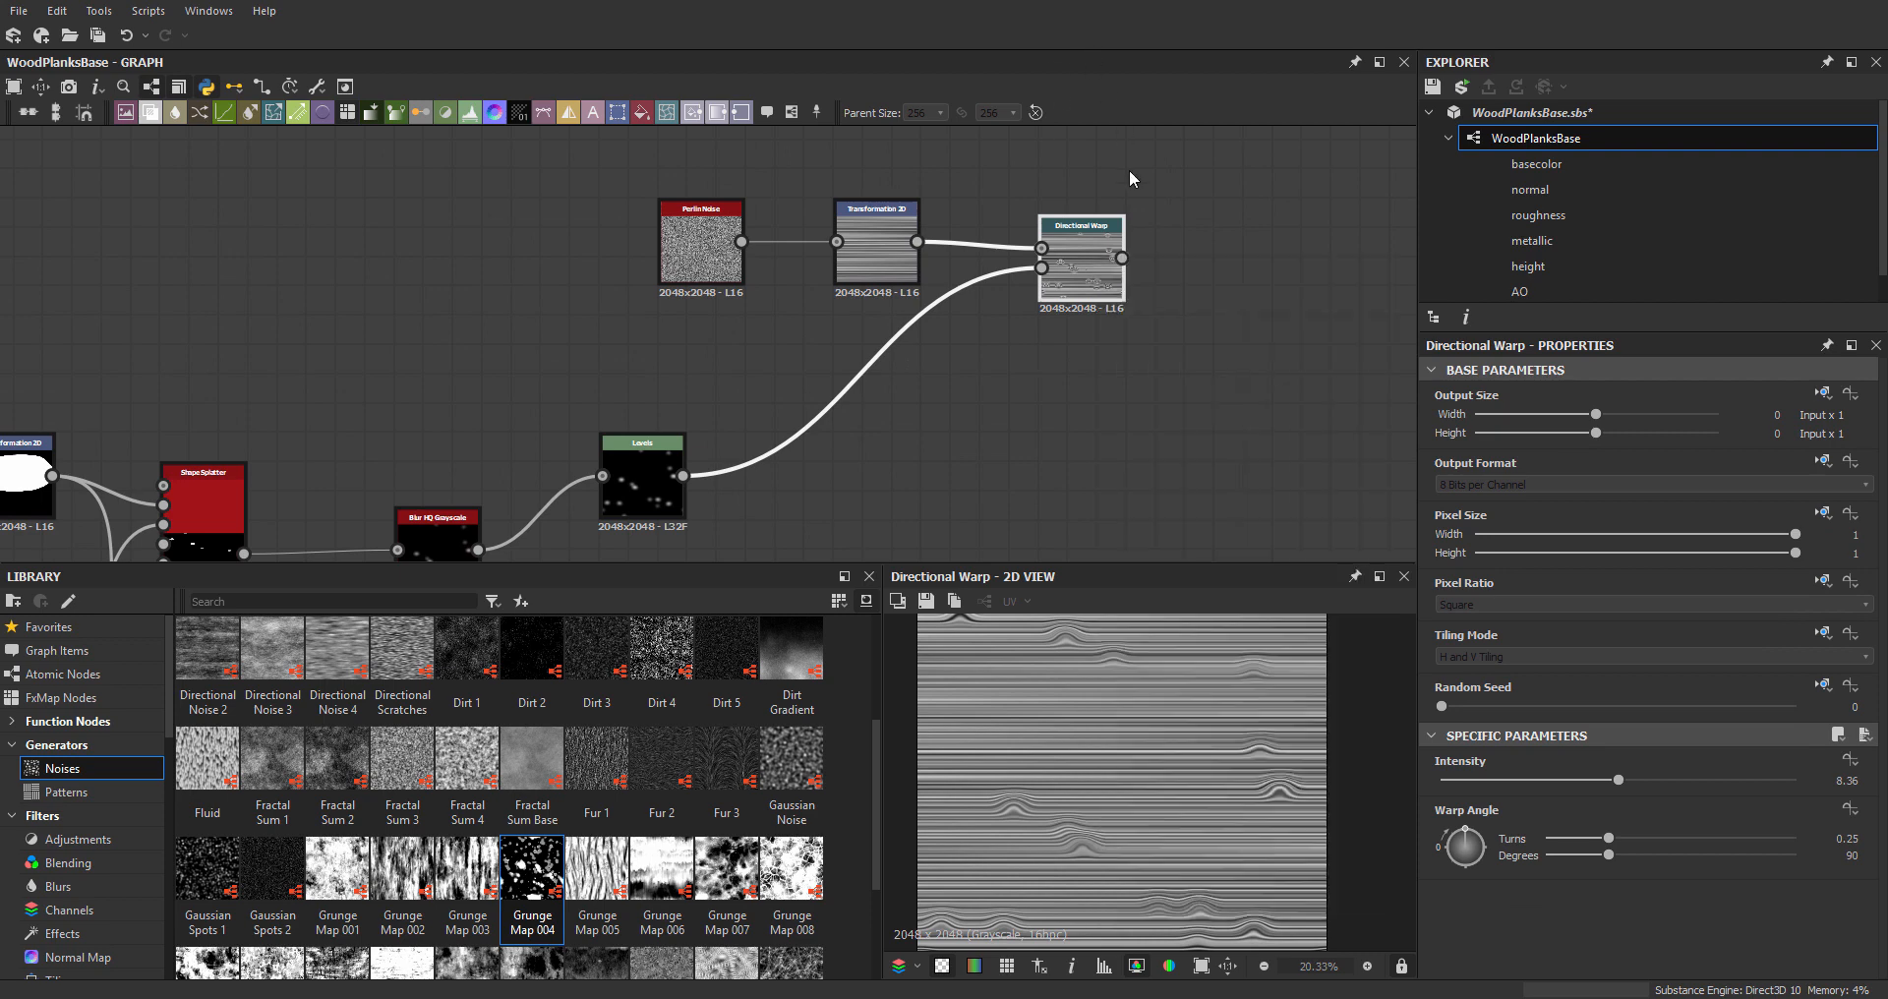
- Duplicate the Directional Warp, chain the copy after the original, and set its warp angle to -89 degrees
left_click(1123, 253)
left_click(1102, 247)
key("ctrl+d")
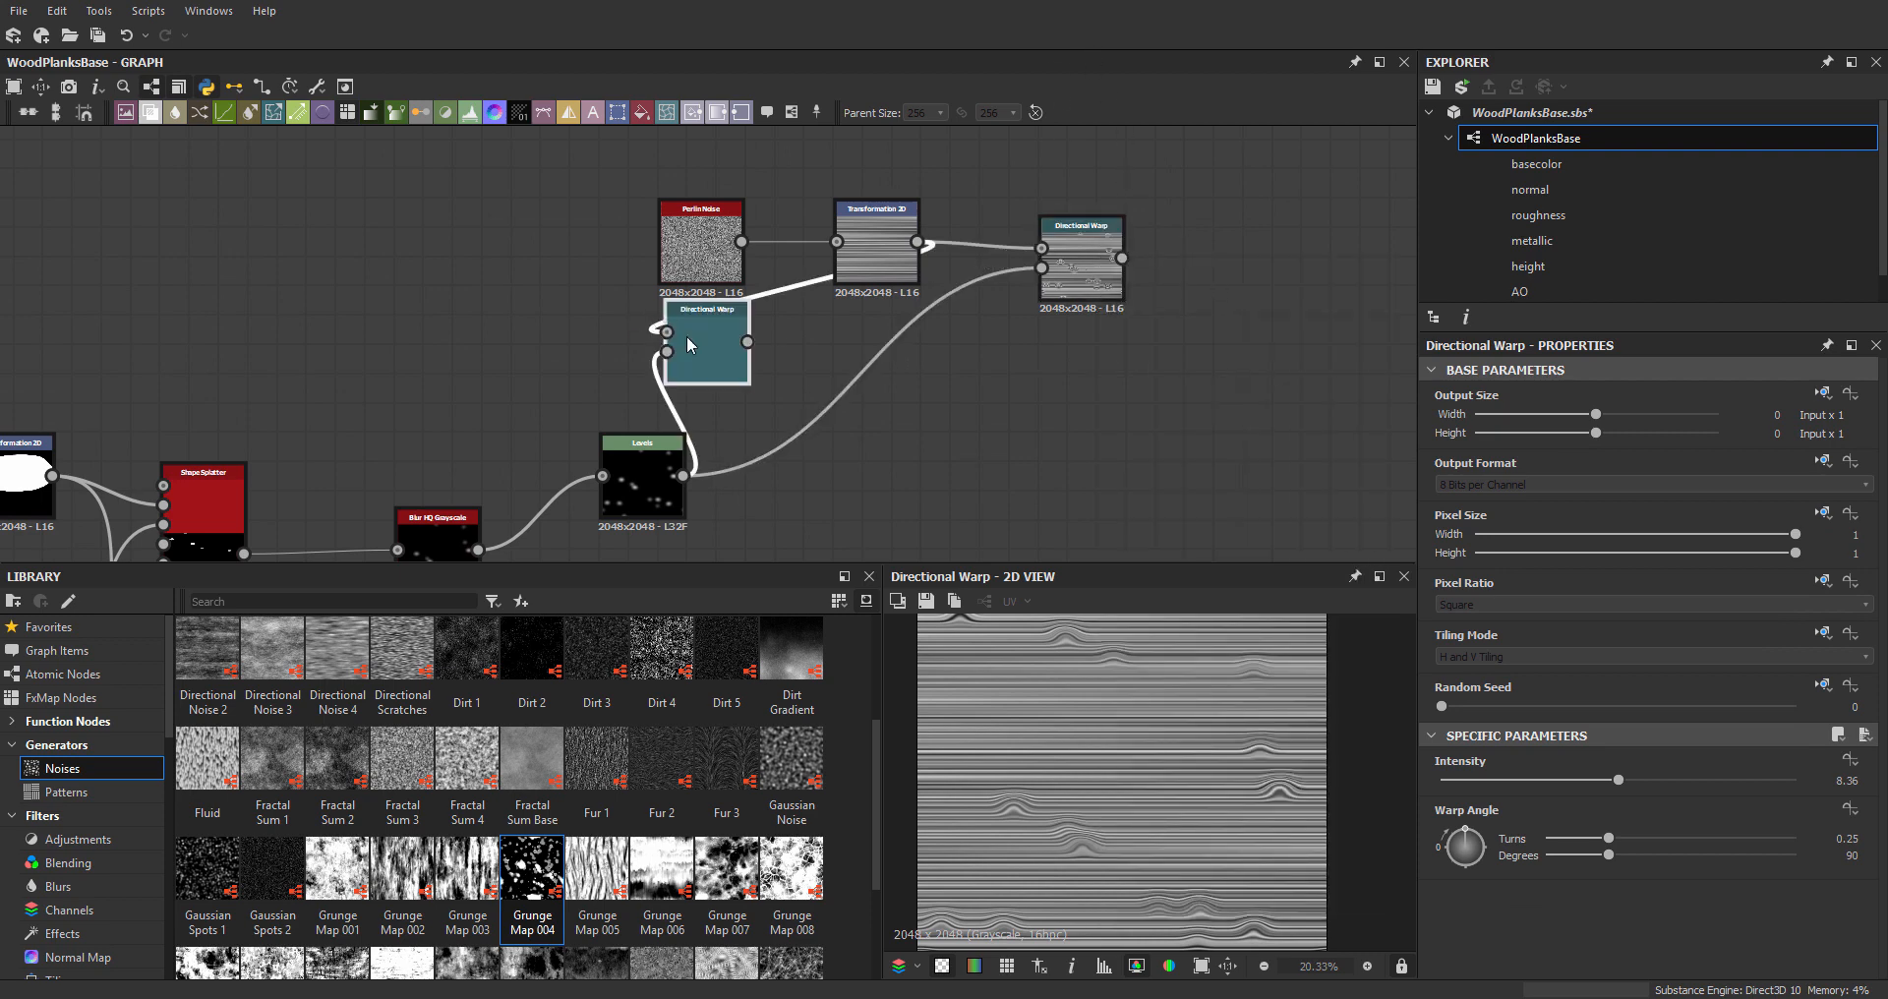
left_click_drag(687, 336, 1244, 265)
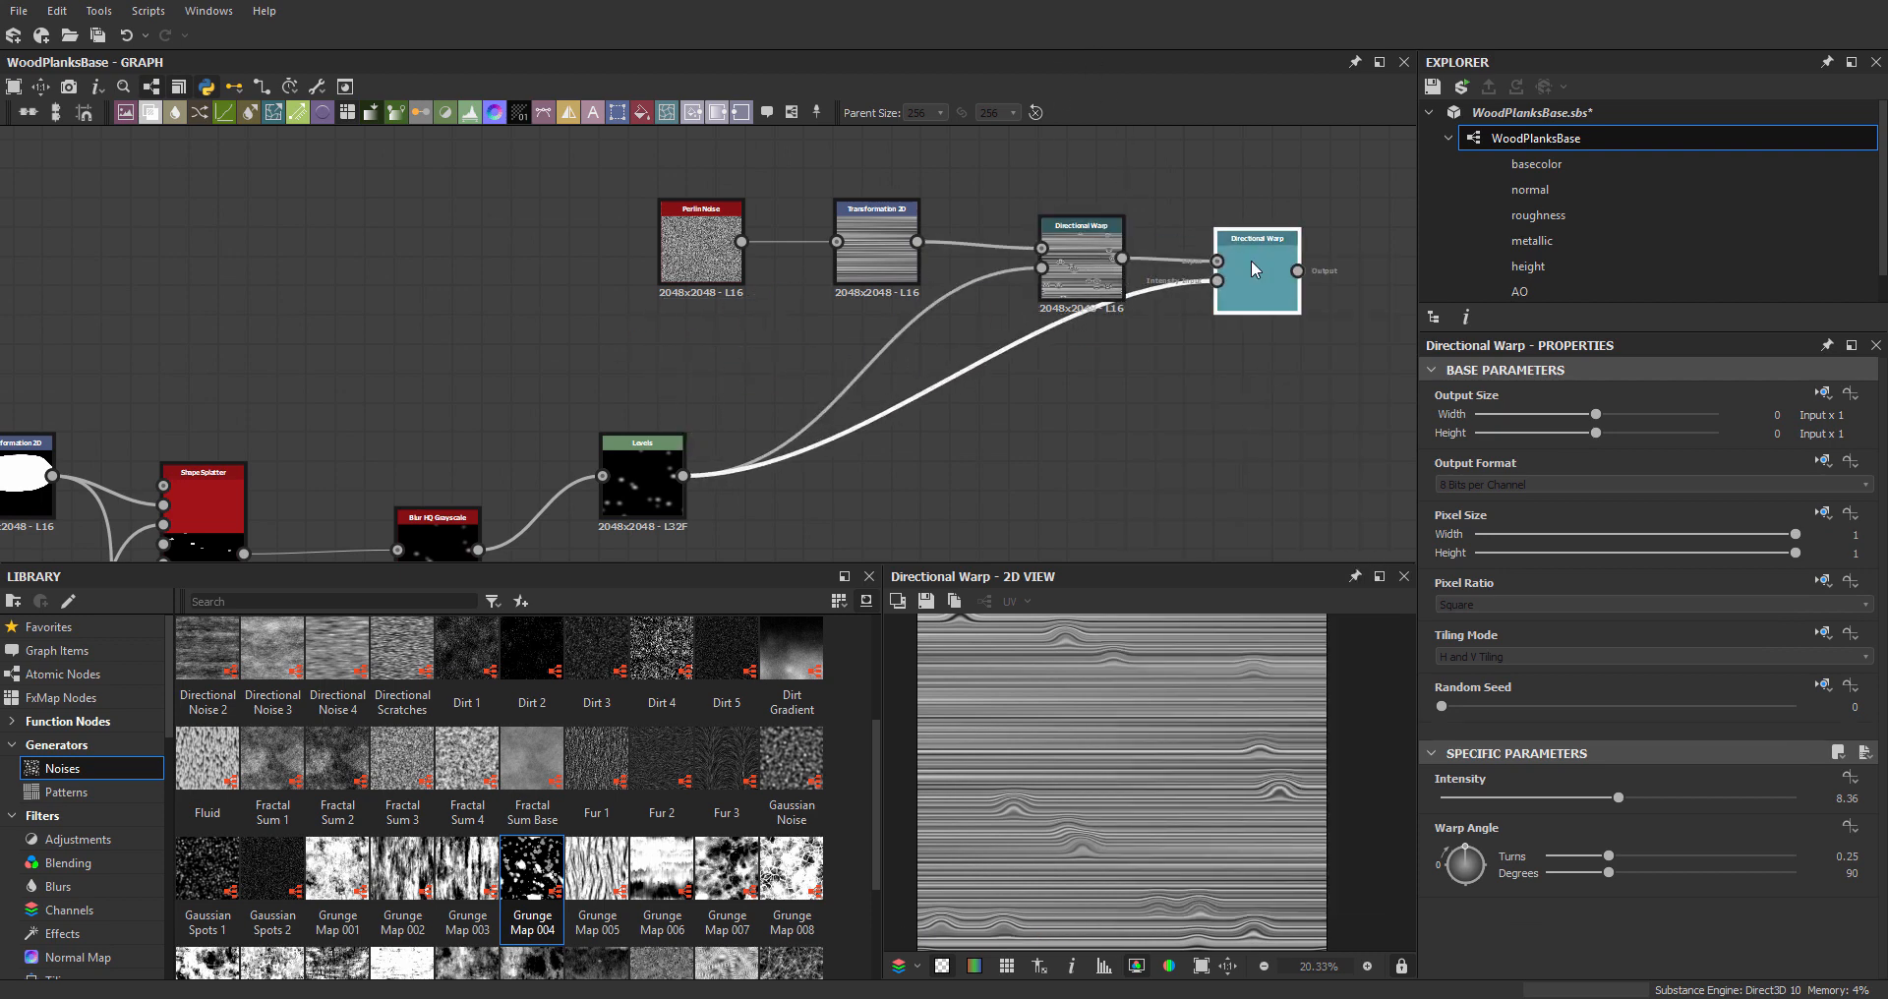
left_click(1467, 864)
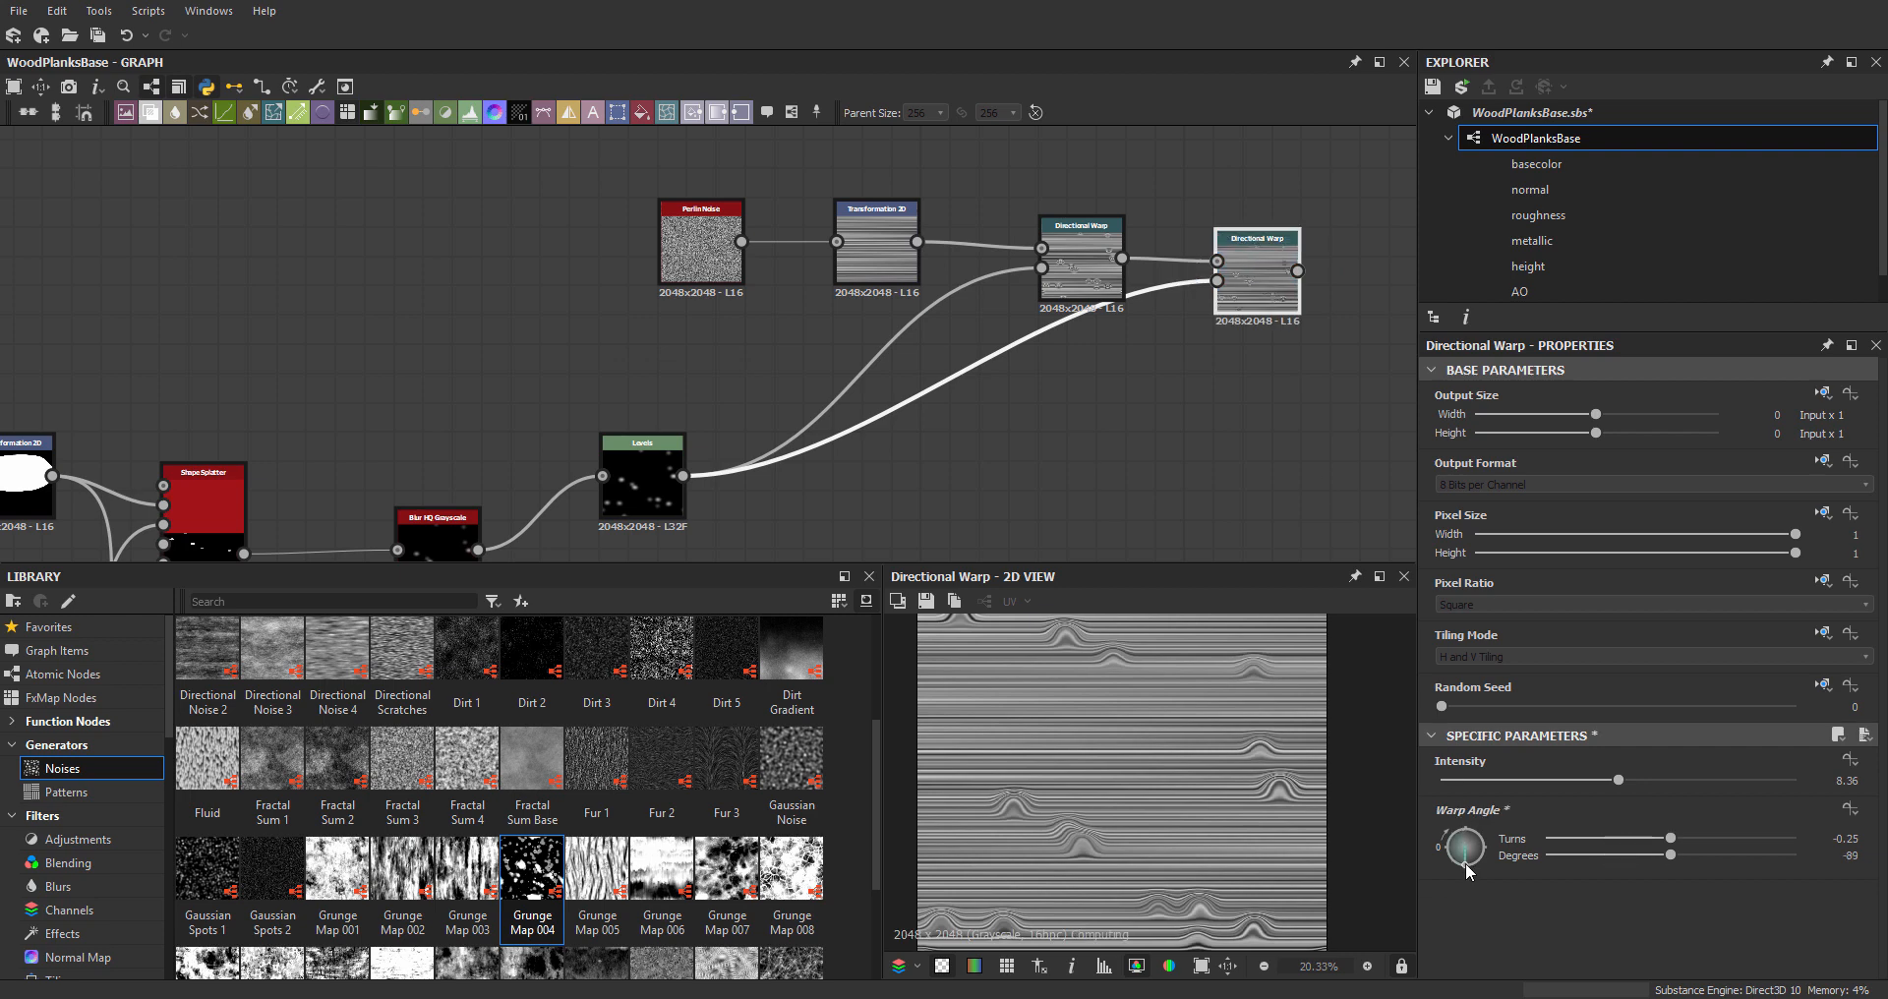
- Connect the duplicated Levels node to the second Directional Warp's intensity input in place of the original Levels
middle_click_drag(833, 435, 770, 242)
scroll(770, 242, "down", 1)
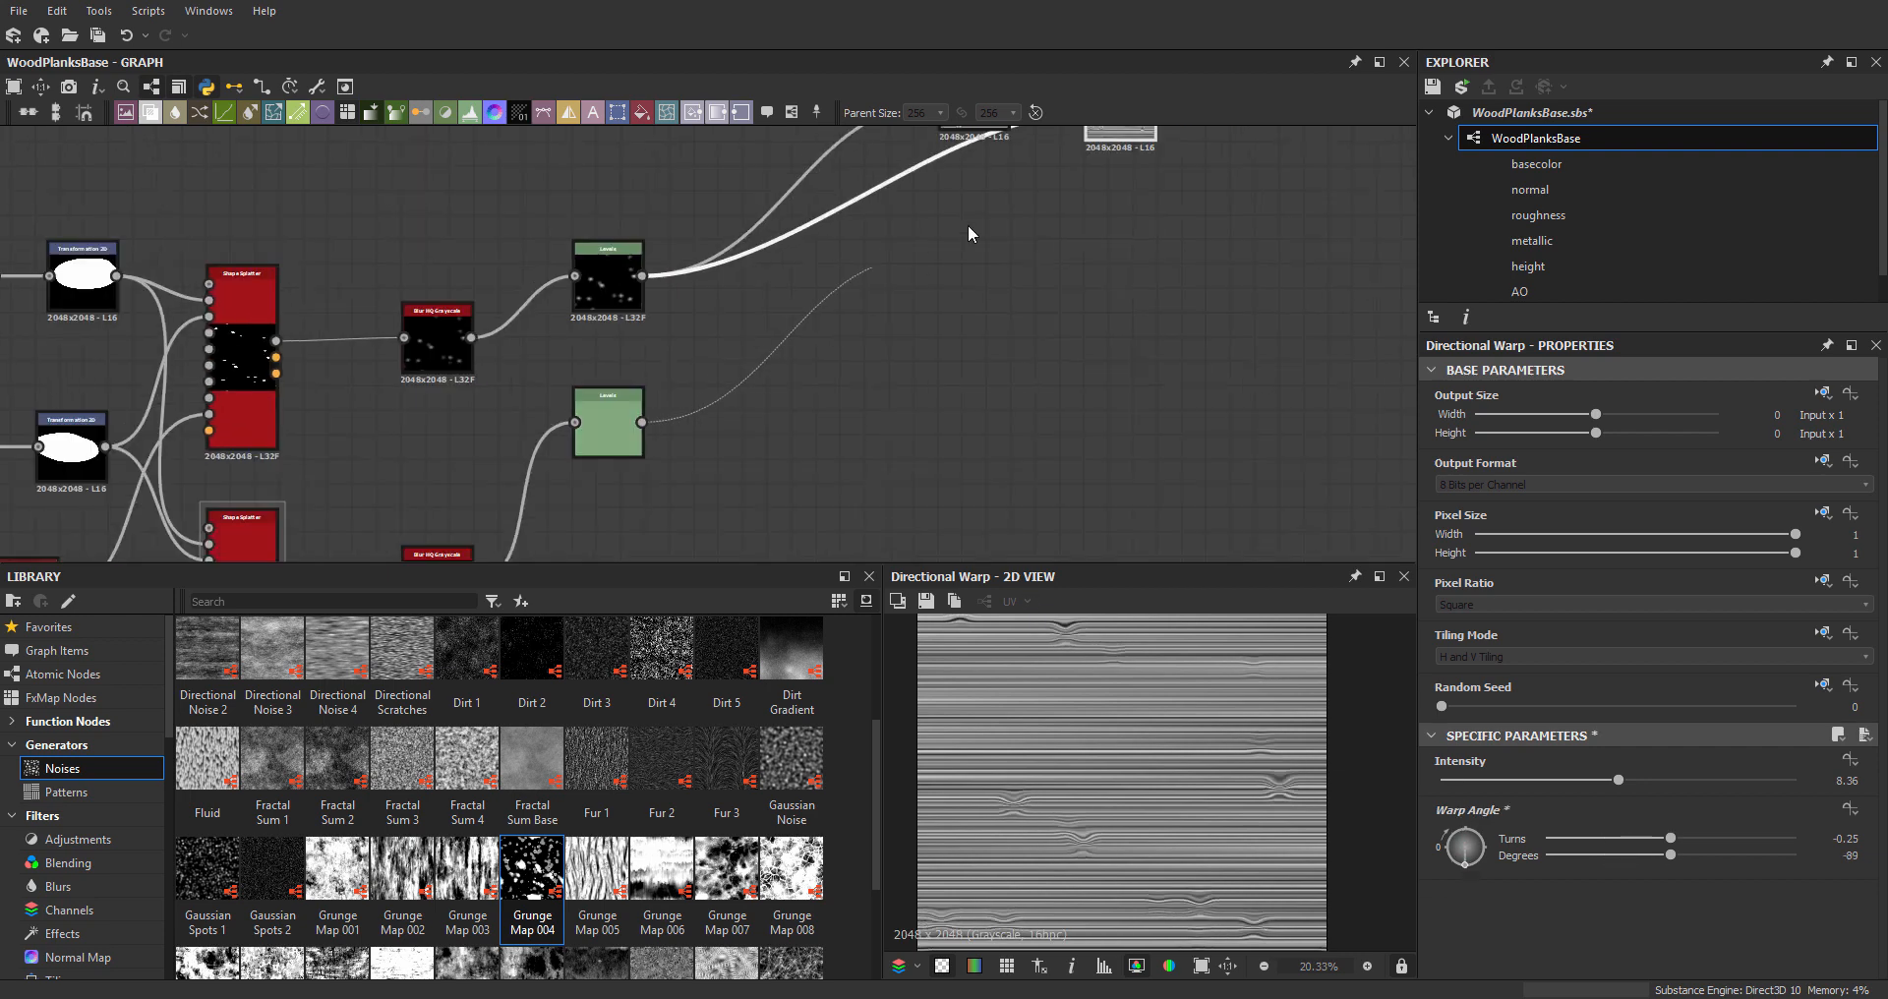
middle_click_drag(648, 439, 637, 533)
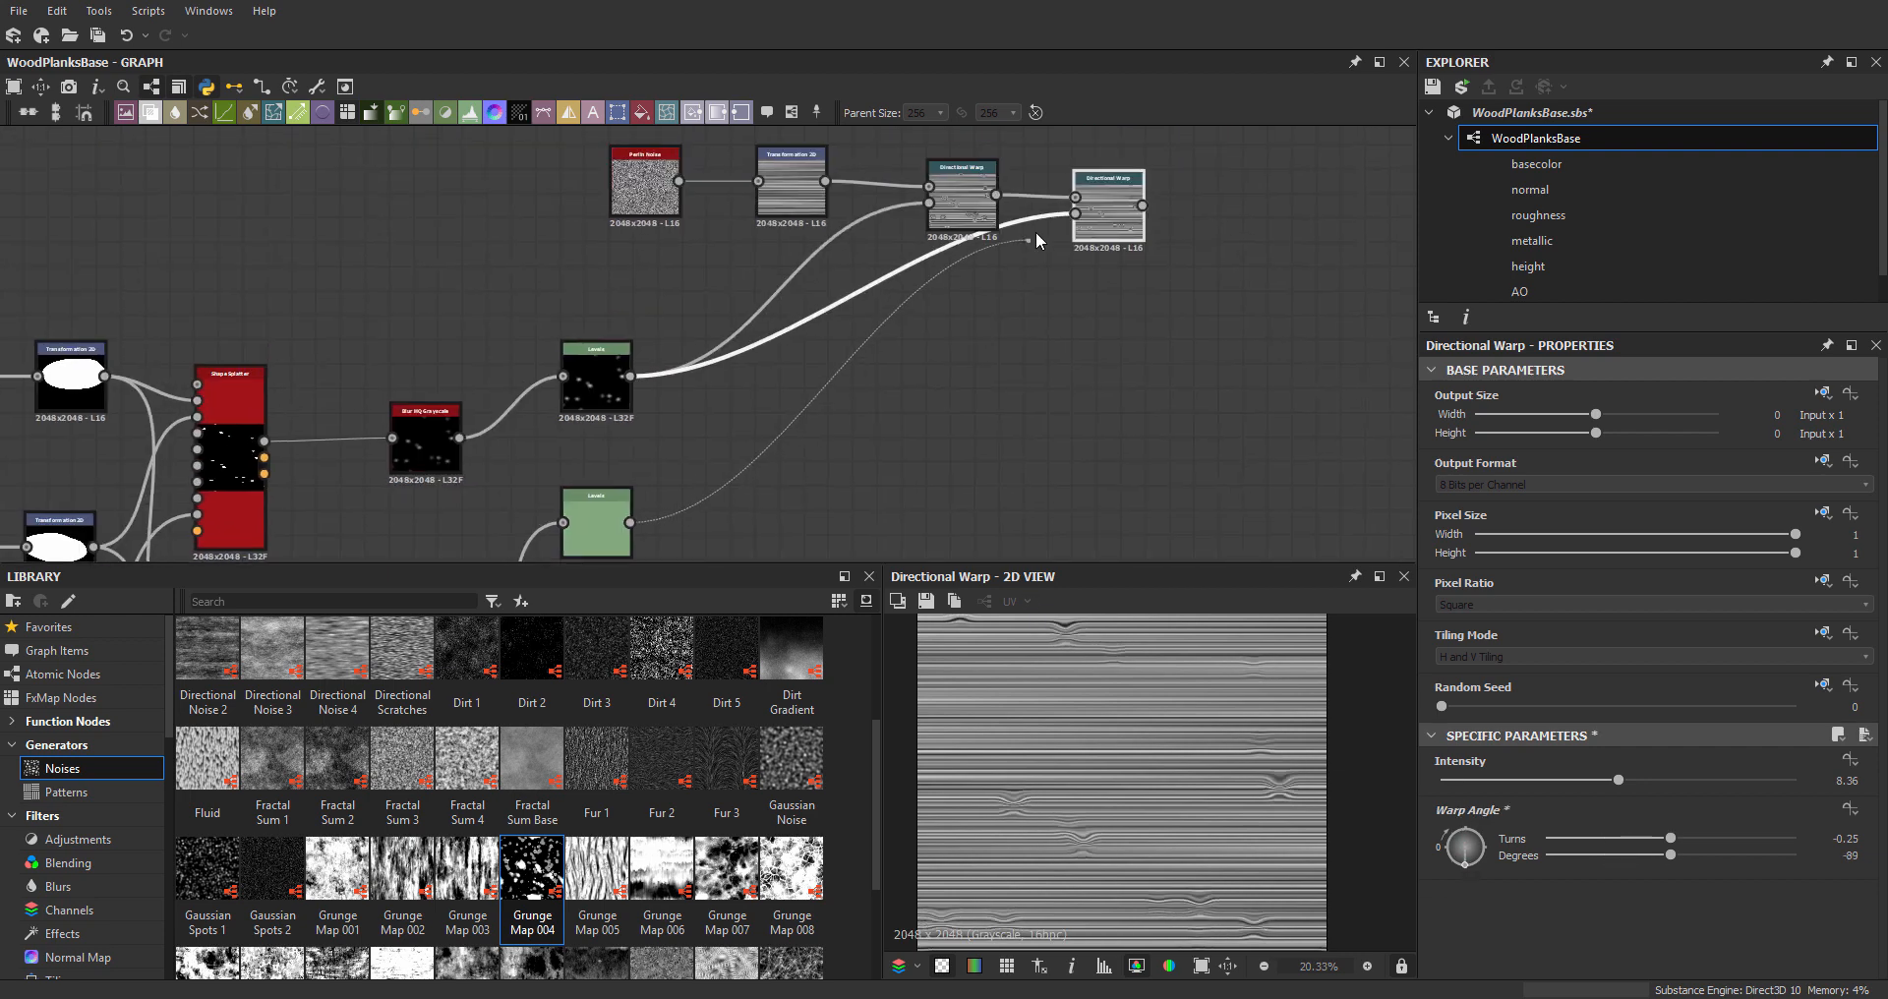
left_click(979, 203)
left_click(1119, 215)
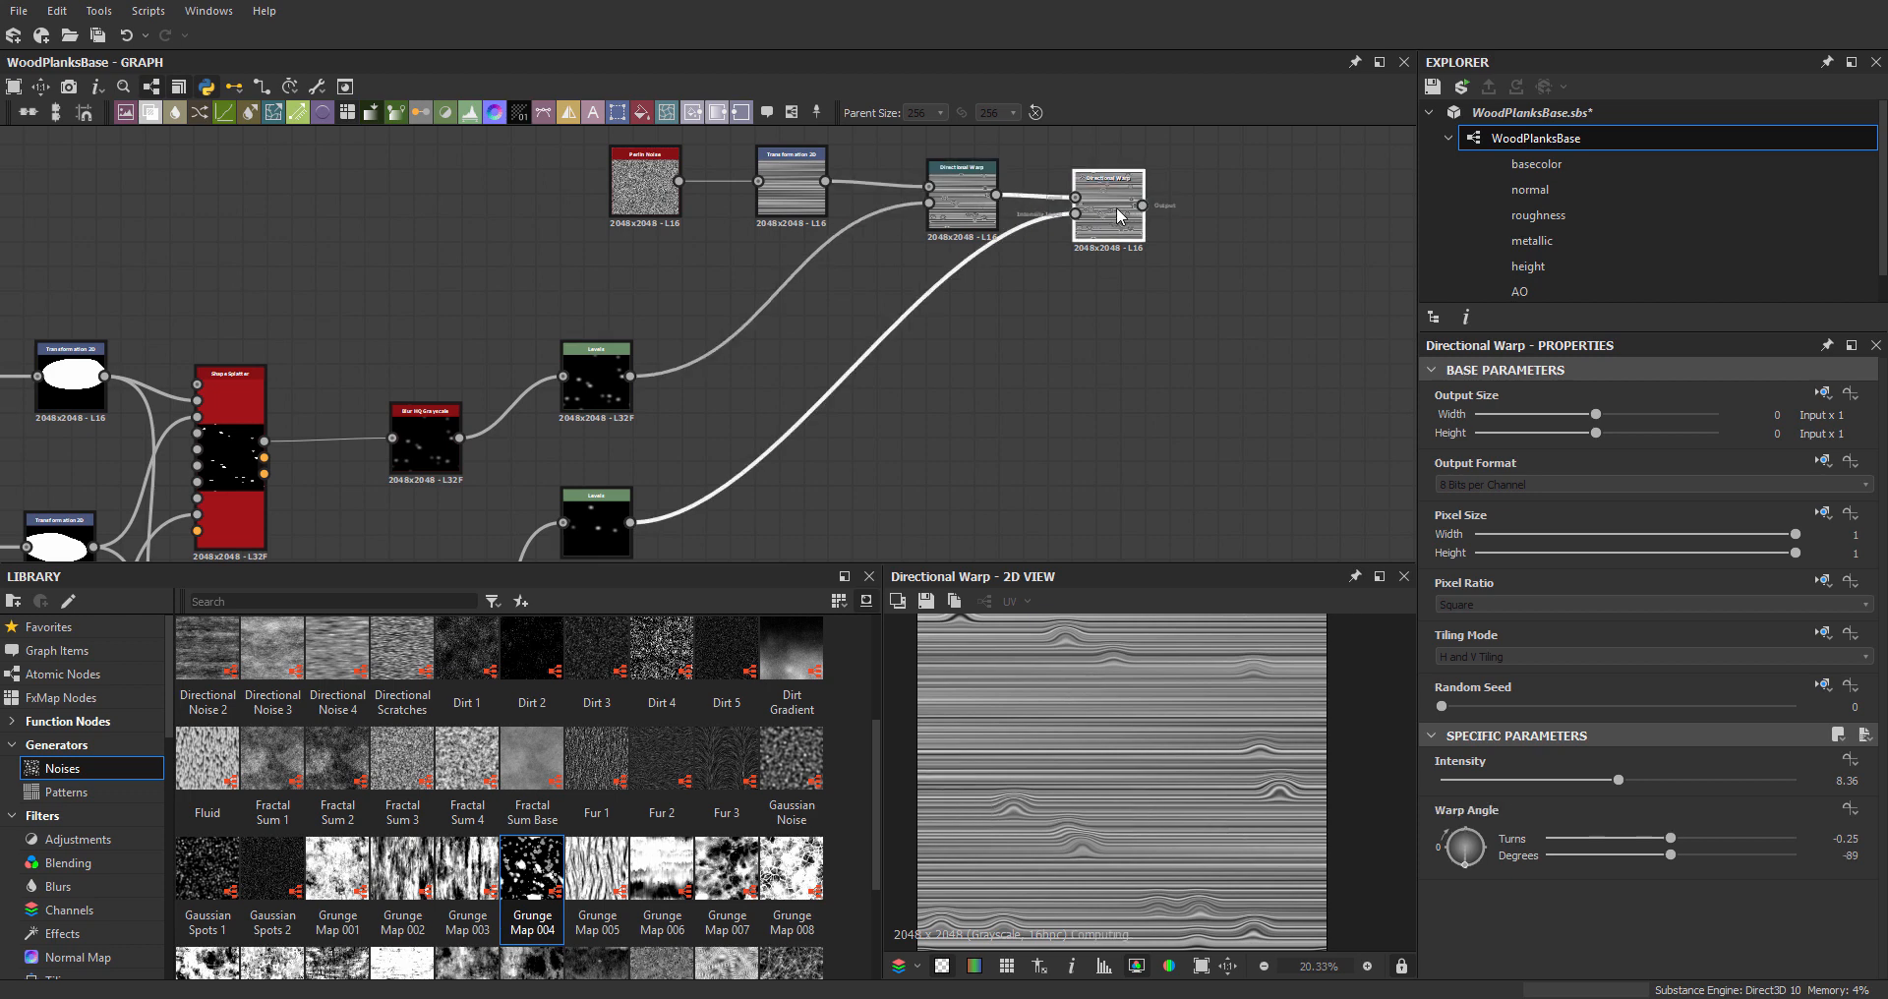
- Examine the second Directional Warp's output for grain bending in opposite directions around the two knot sets
scroll(1119, 847, "up", 2)
scroll(1172, 767, "down", 1)
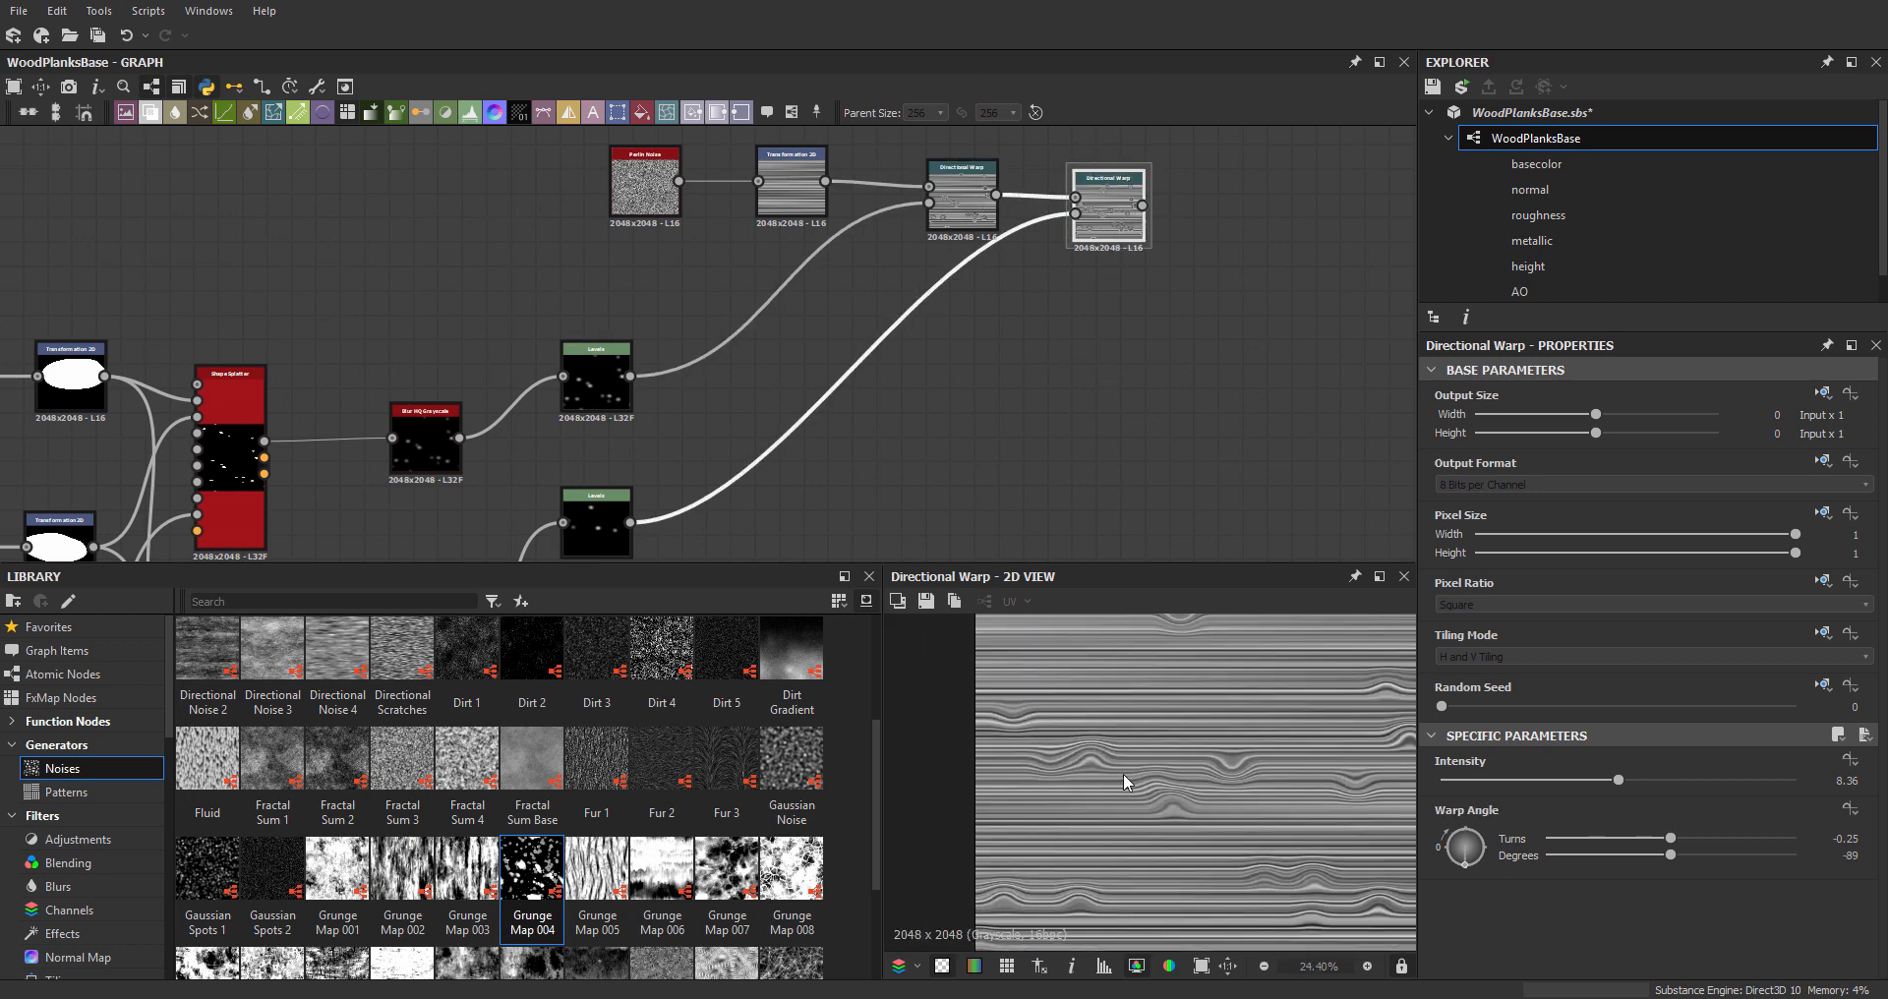
middle_click_drag(1125, 777, 983, 883)
middle_click_drag(1019, 689, 1006, 716)
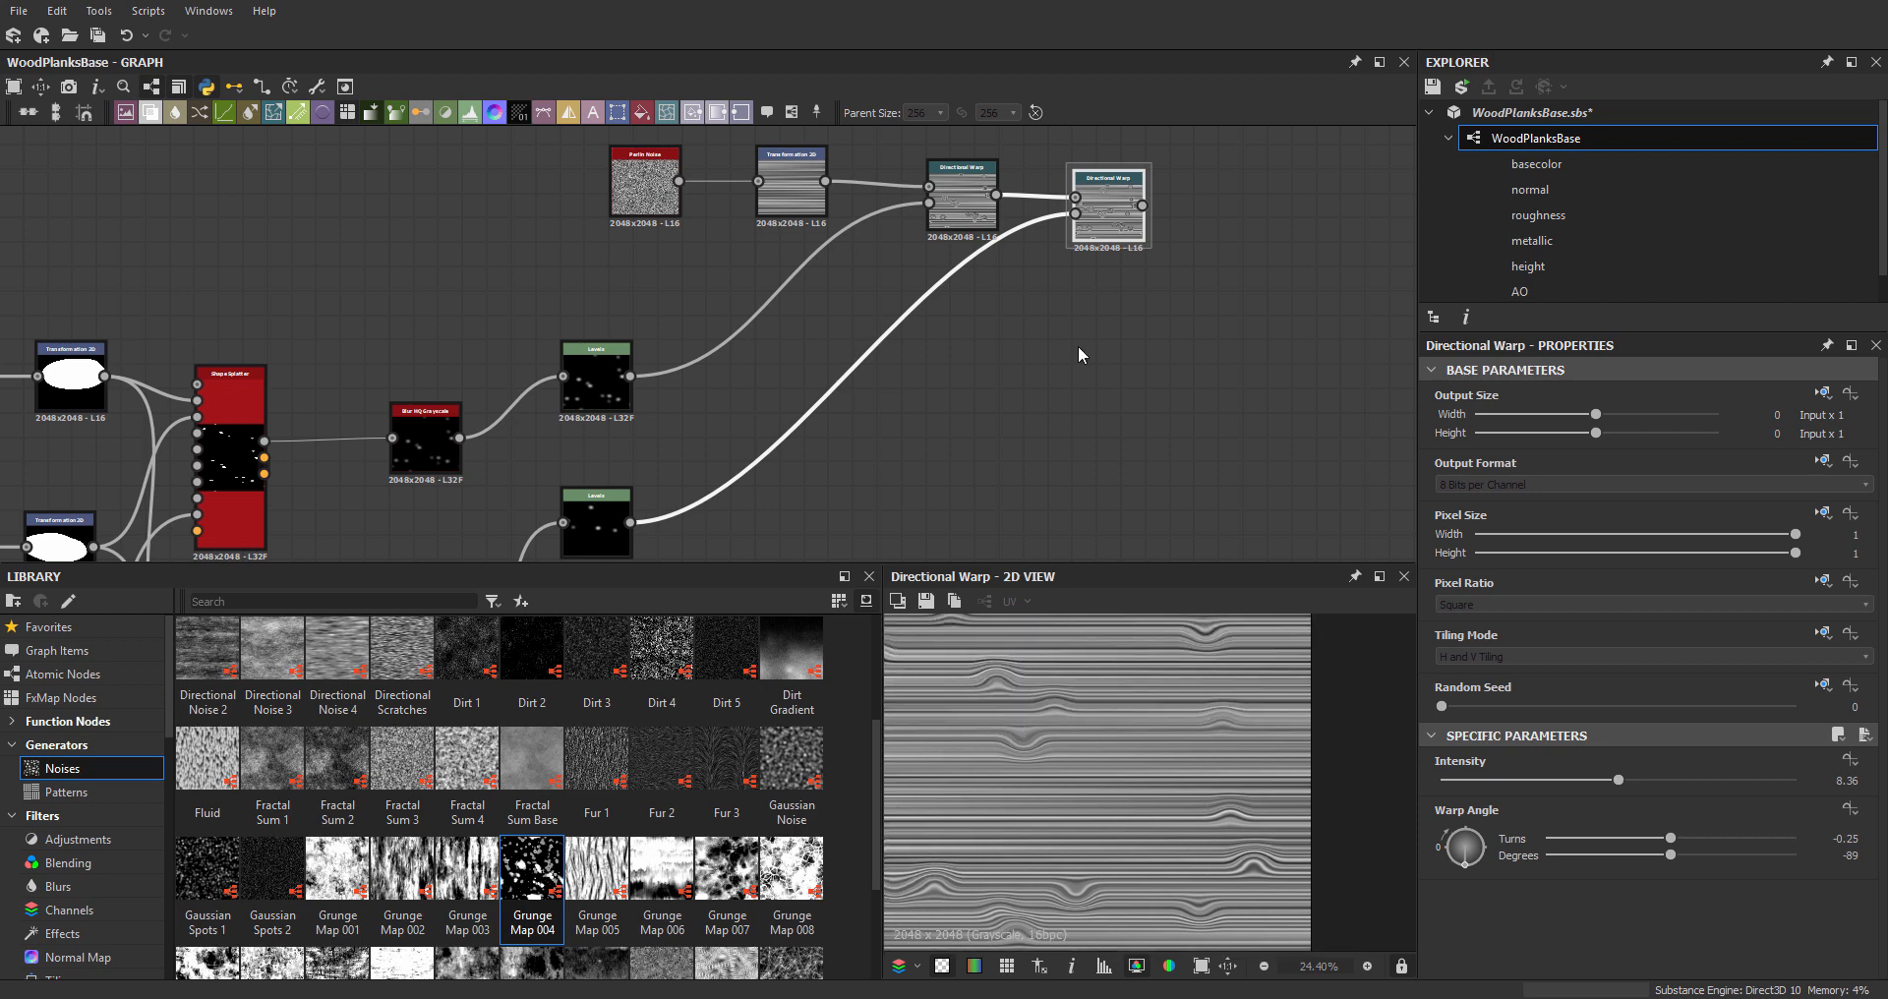
middle_click_drag(1100, 194, 1014, 318)
scroll(1017, 319, "up", 1)
scroll(1088, 777, "up", 4)
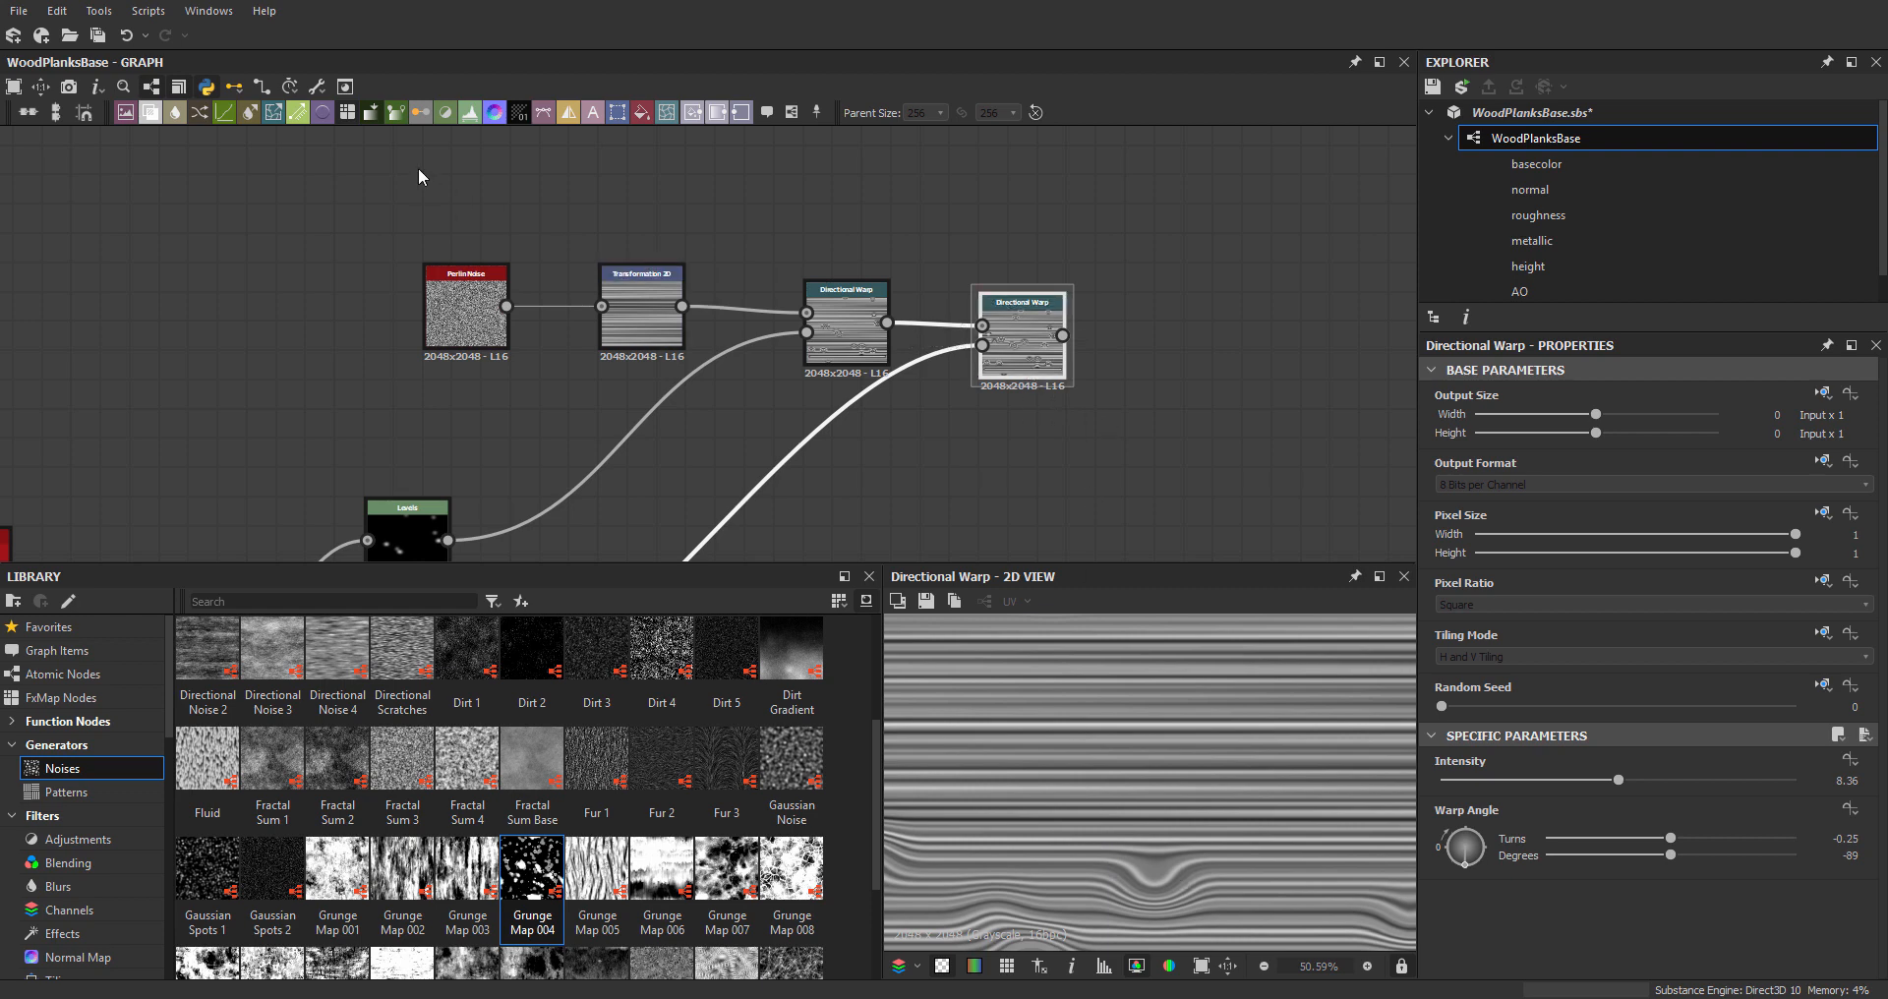
- Move the grain Perlin Noise, Transformation 2D and first Directional Warp left, spacing them out from the second warp
left_click_drag(417, 177, 551, 354)
left_click_drag(842, 332, 754, 359)
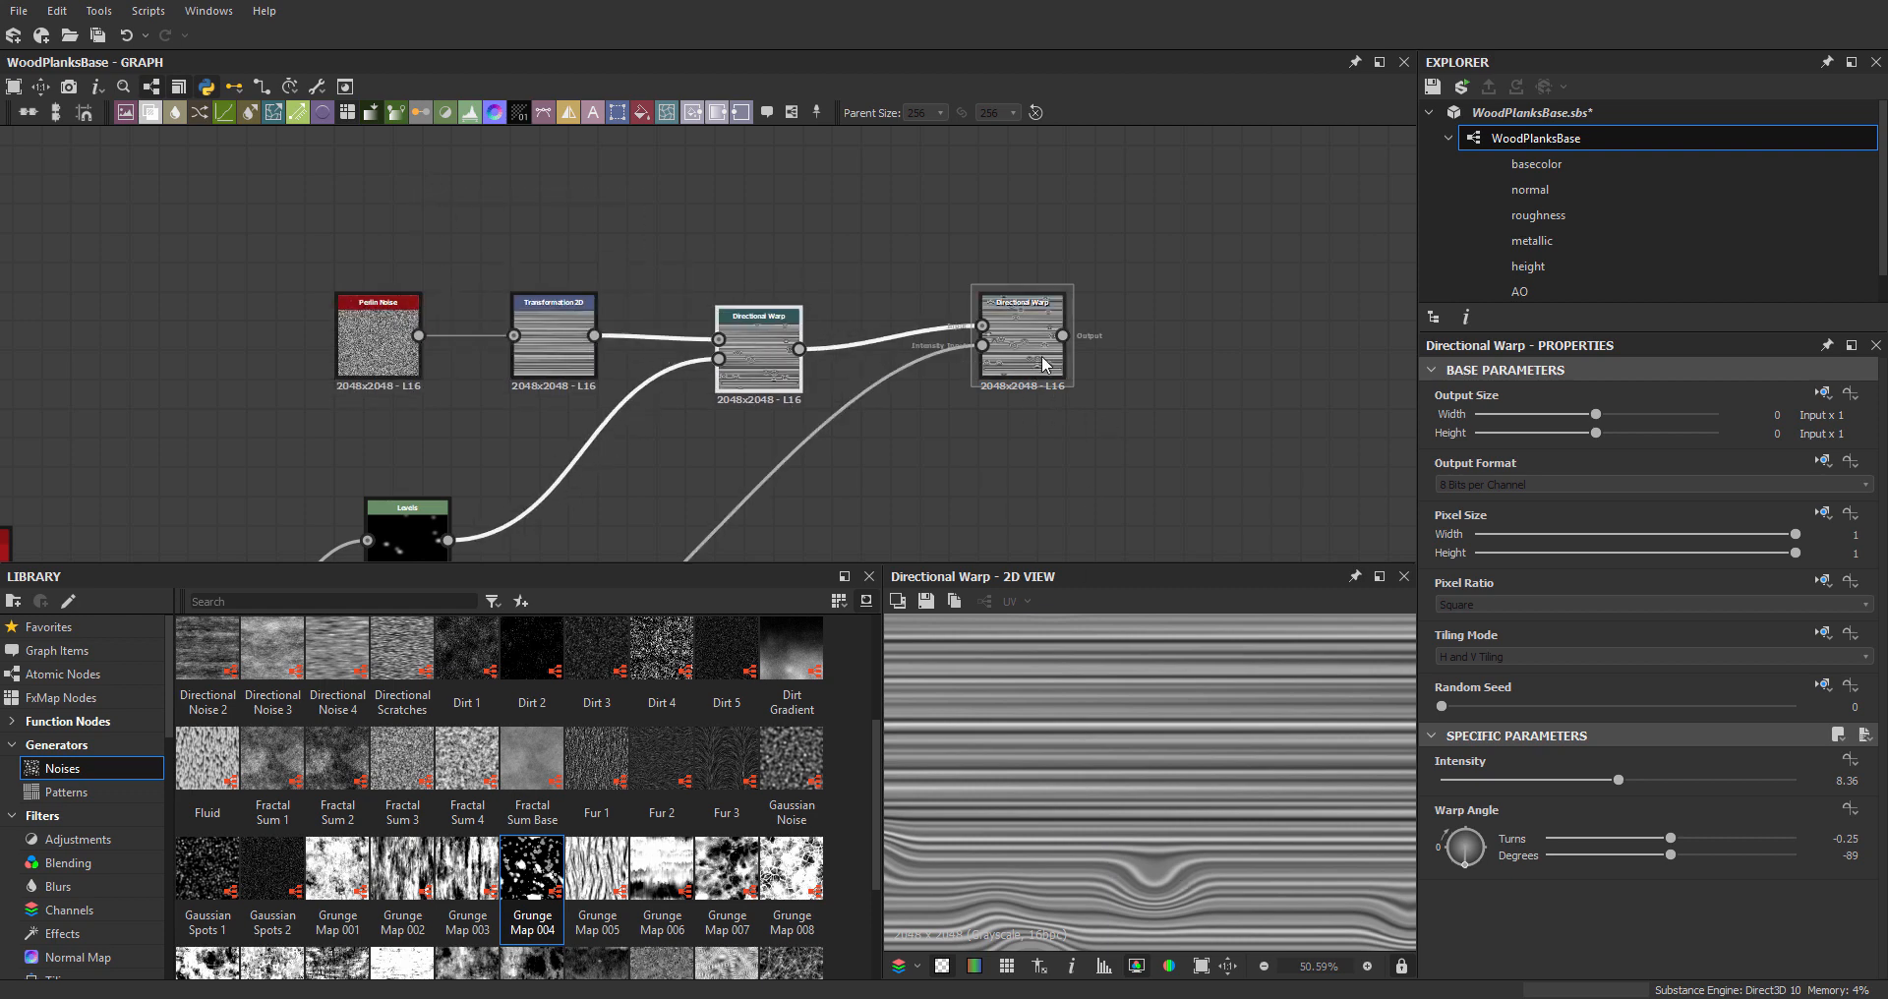
left_click_drag(1045, 348, 1019, 367)
- Add a third Directional Warp node after the second one, fed by its output
scroll(983, 303, "down", 3)
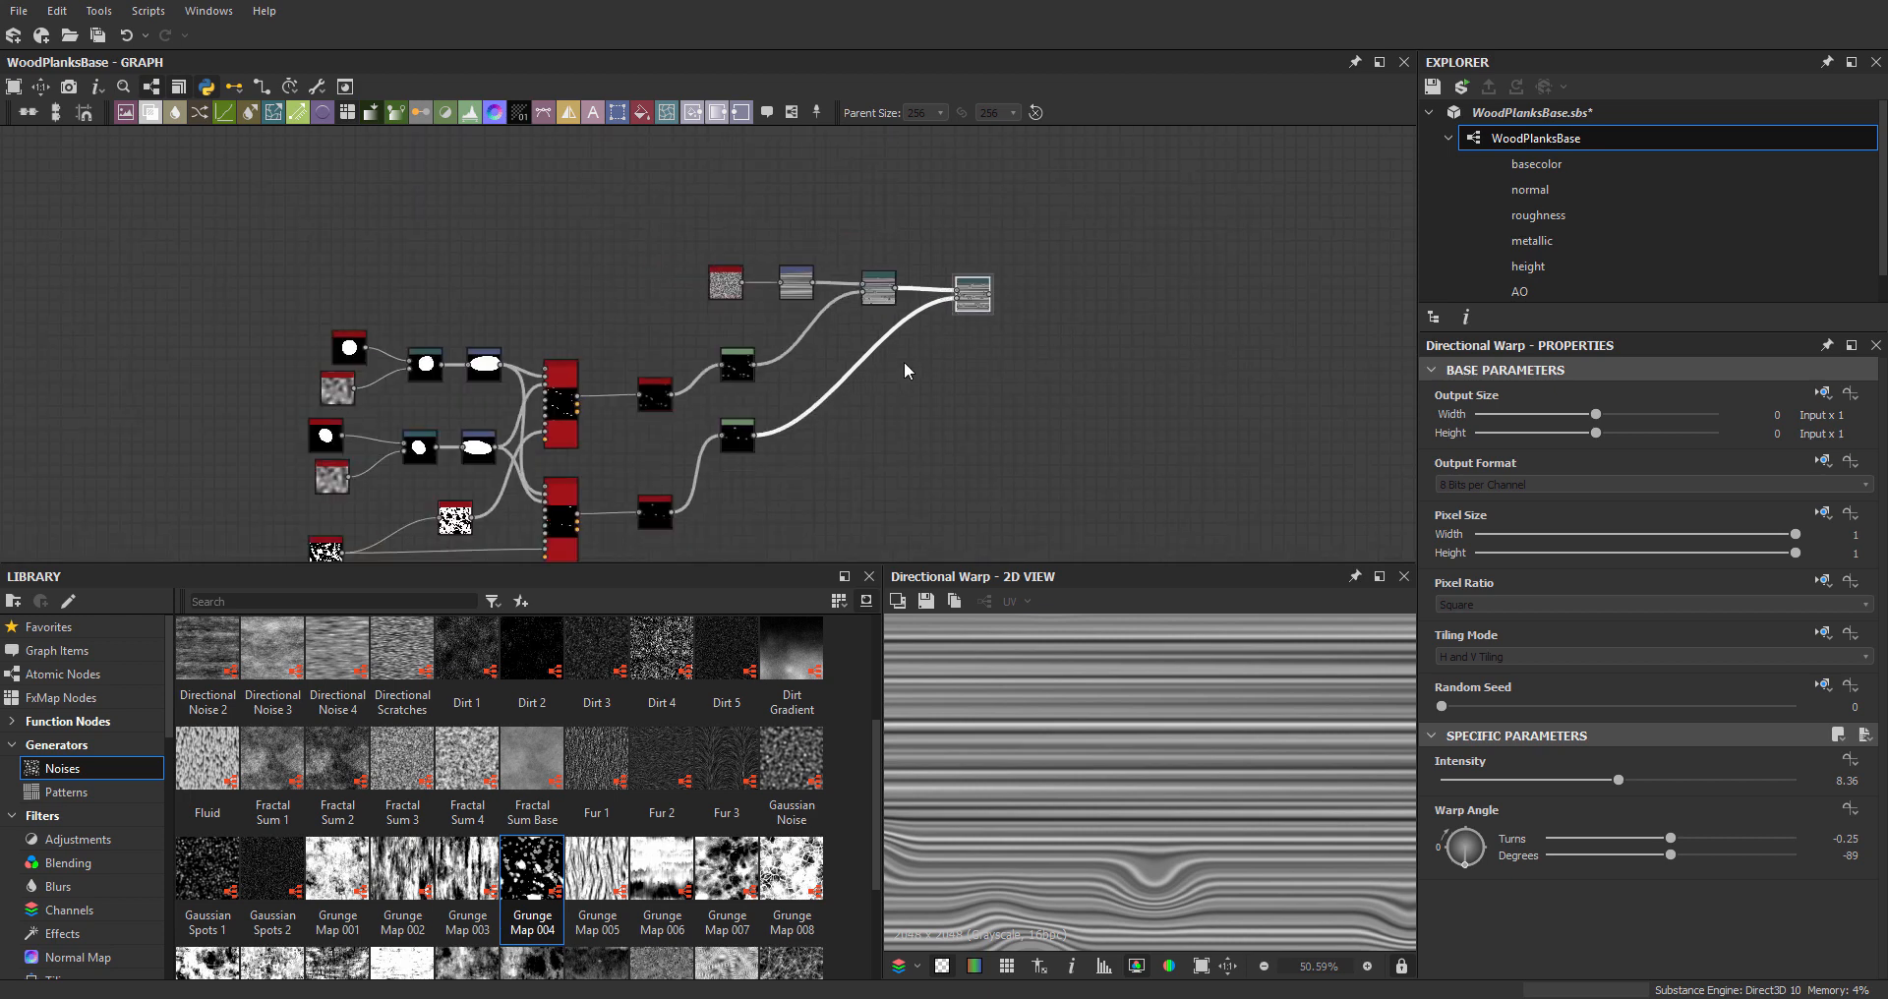
scroll(952, 399, "up", 3)
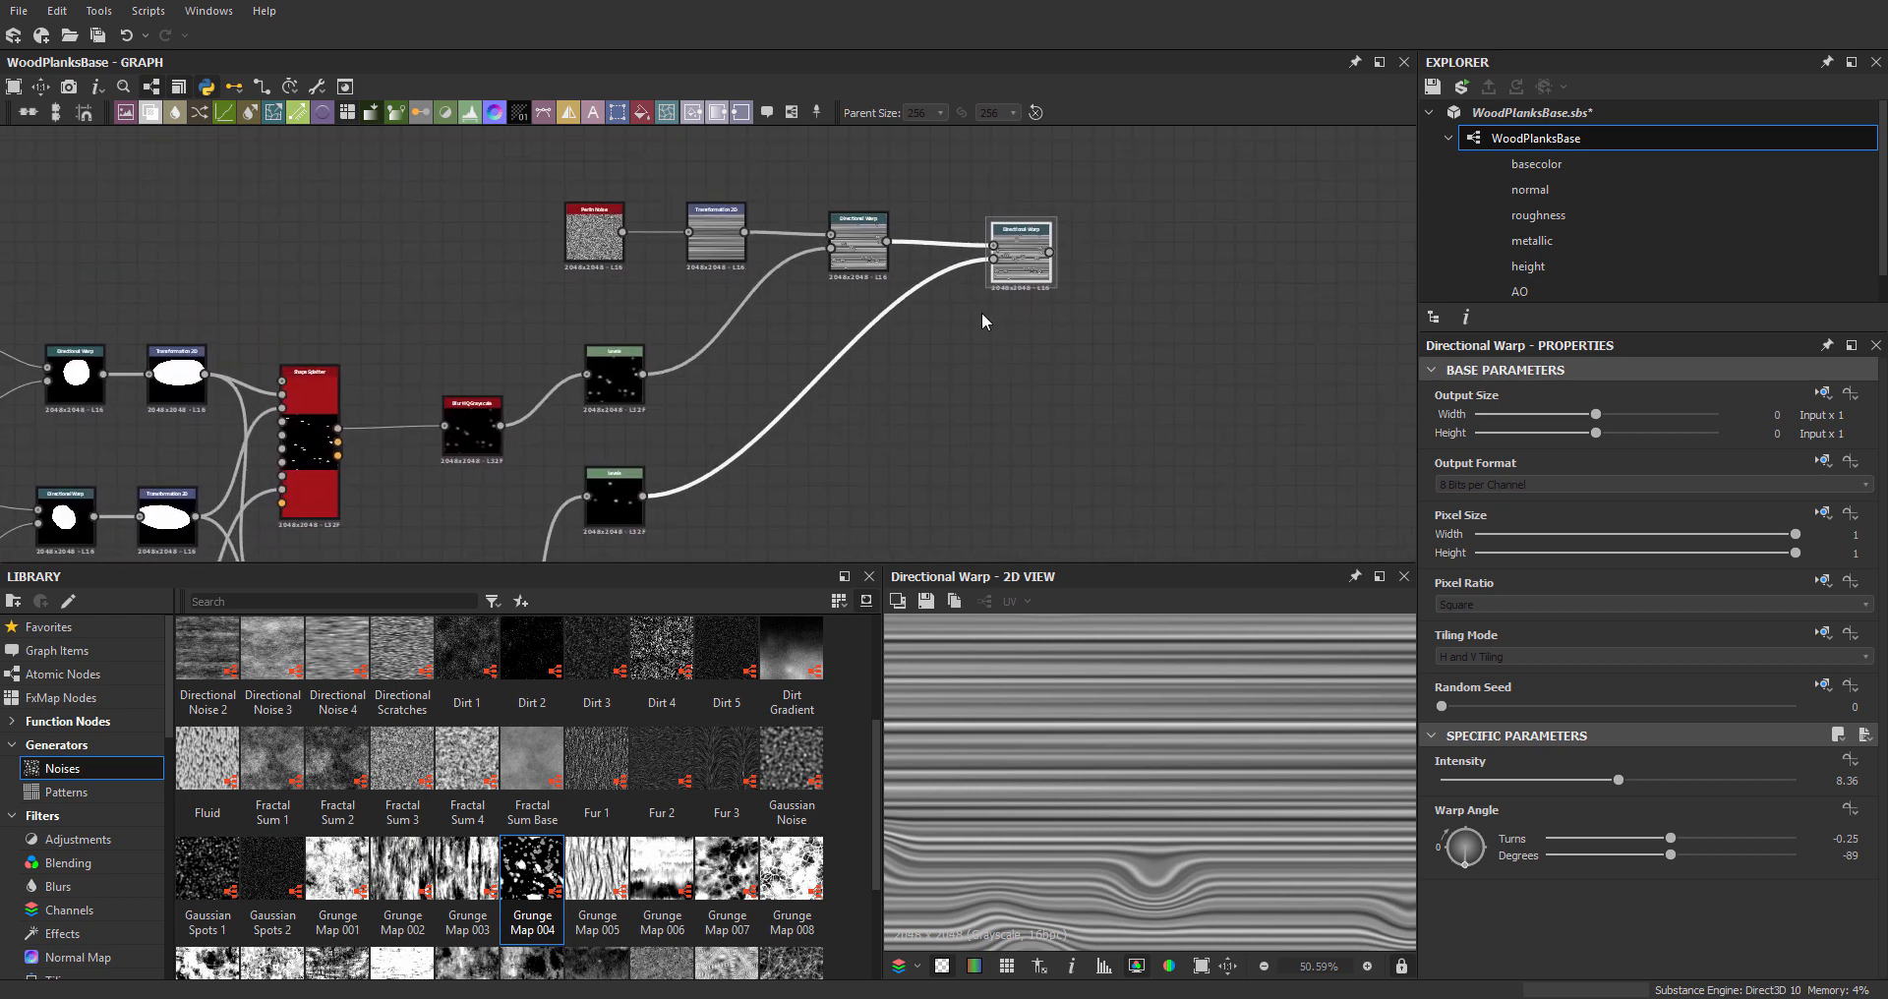
scroll(988, 295, "up", 2)
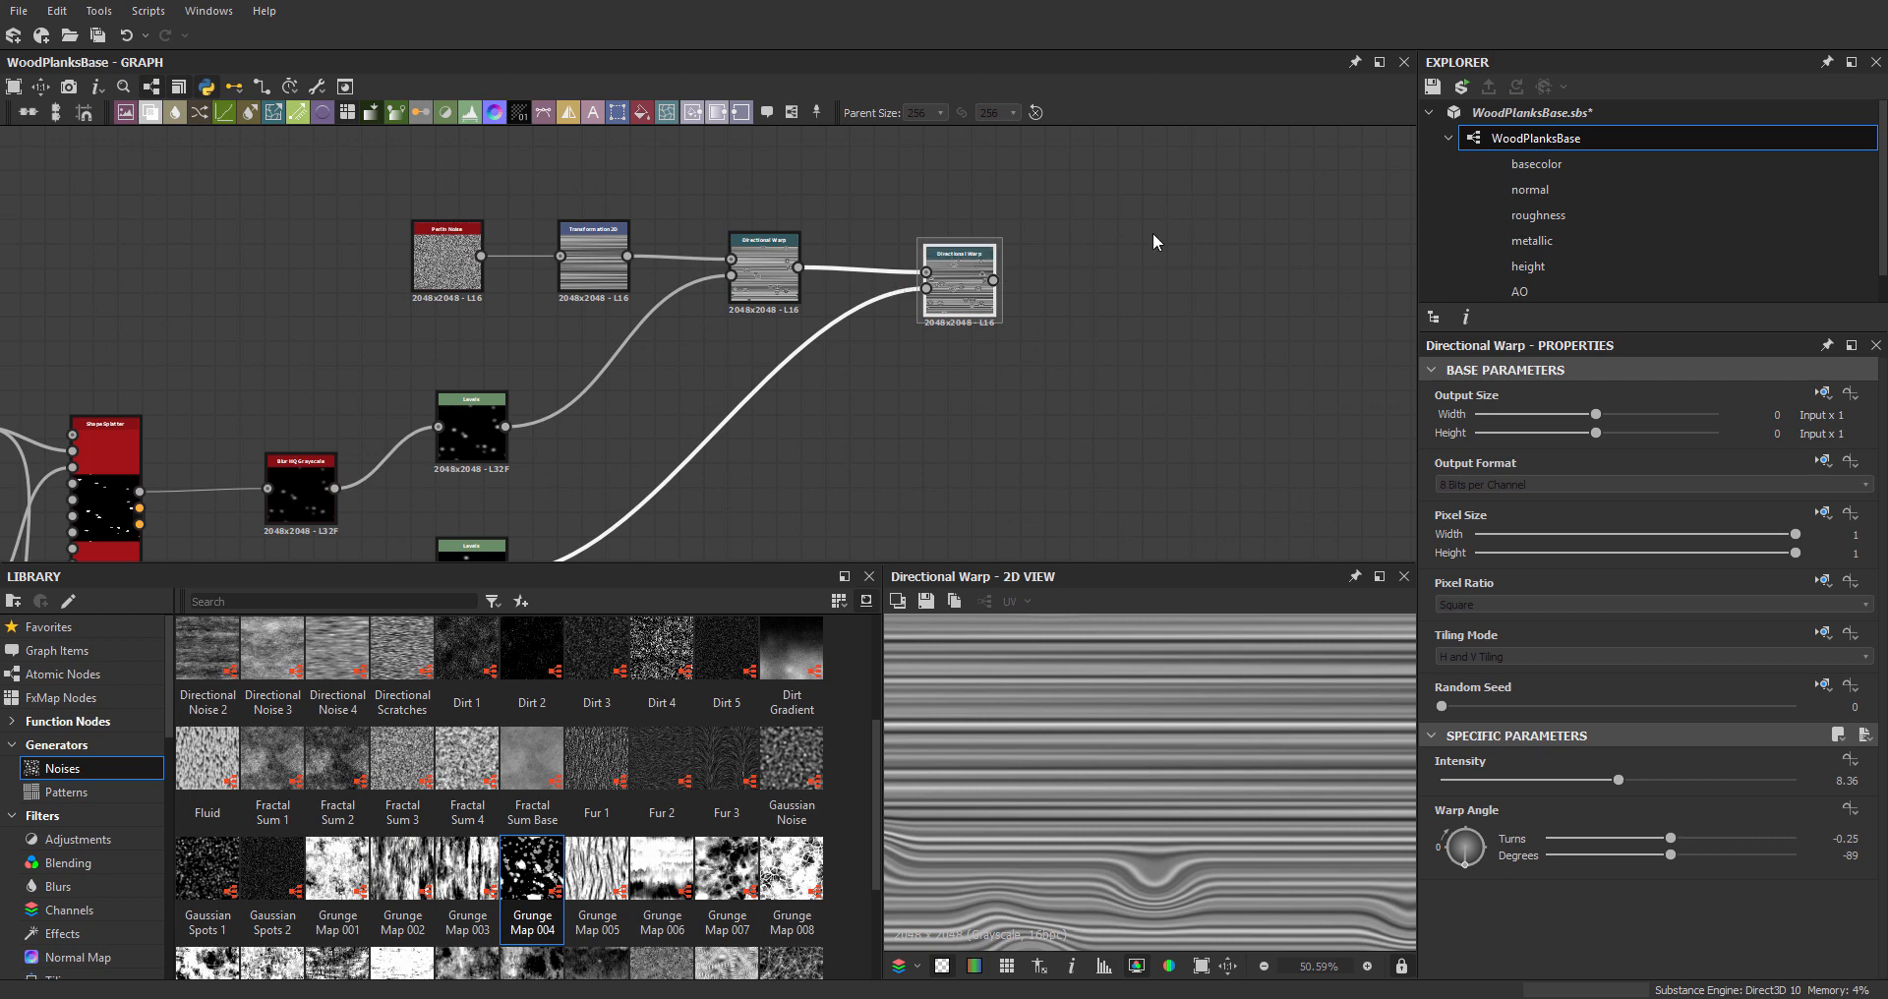
key("space")
type("d")
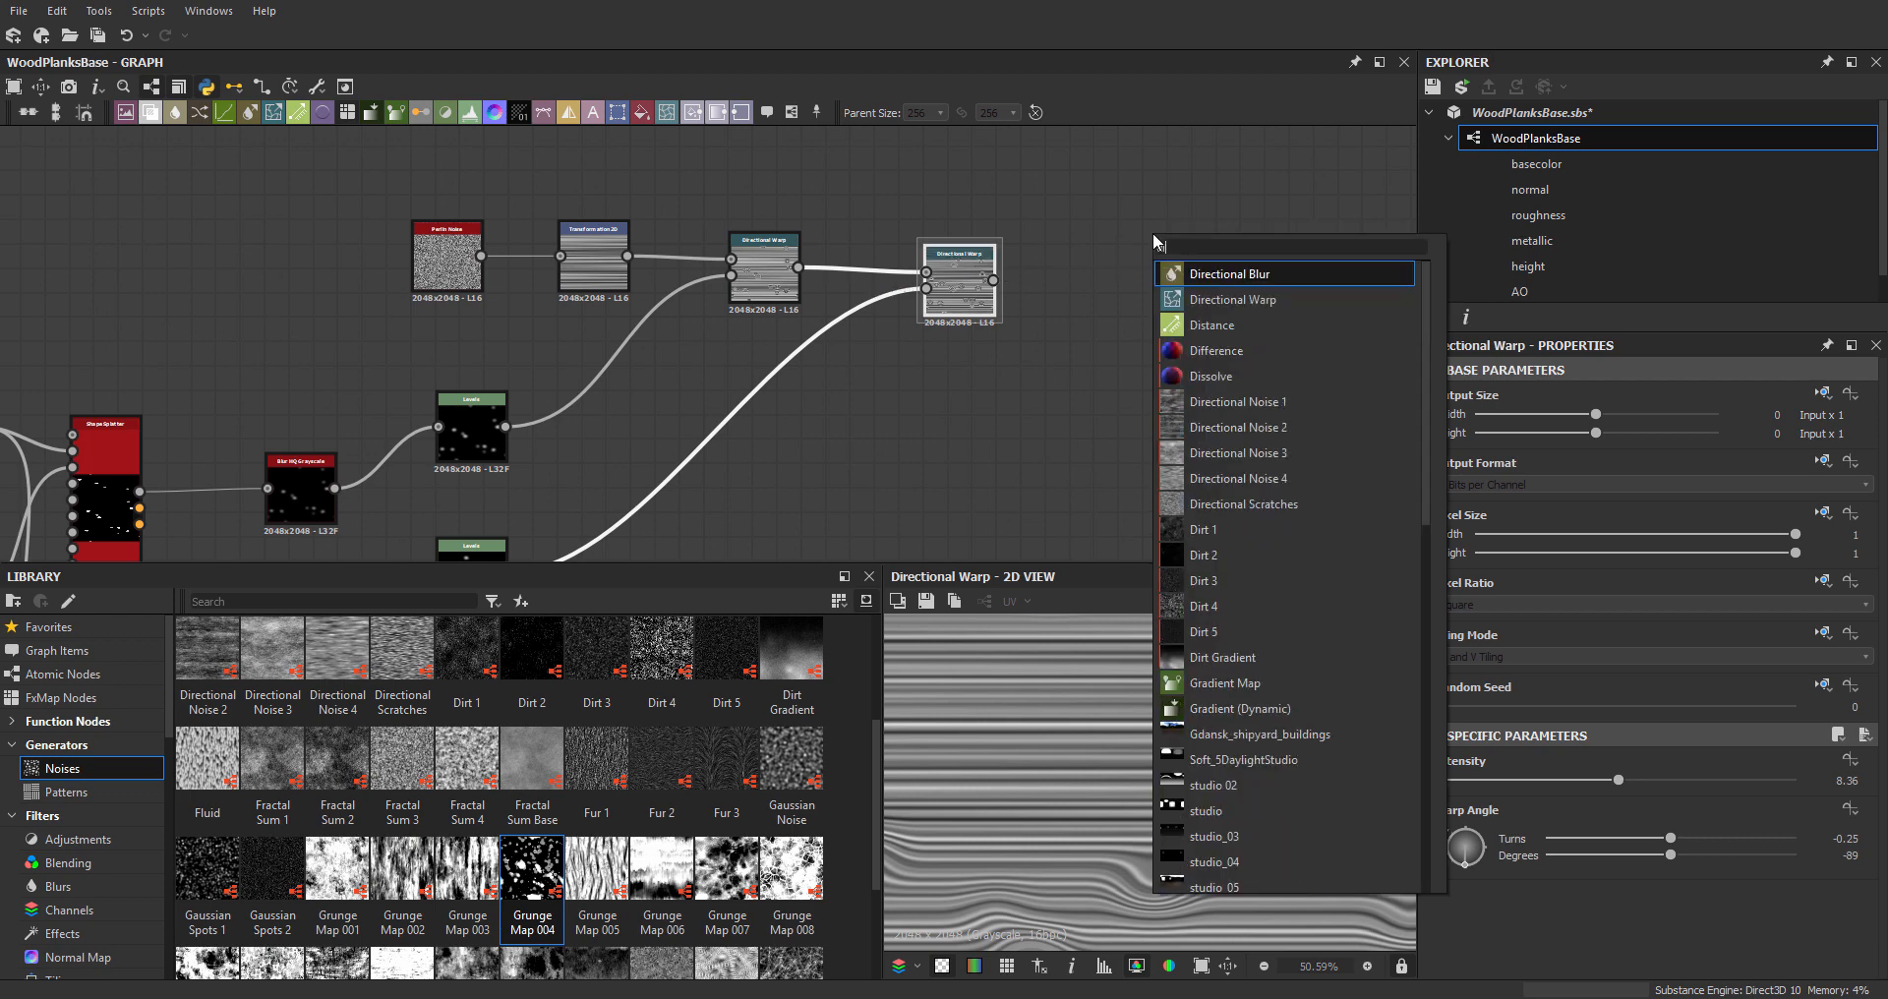
key("Down")
key("Return")
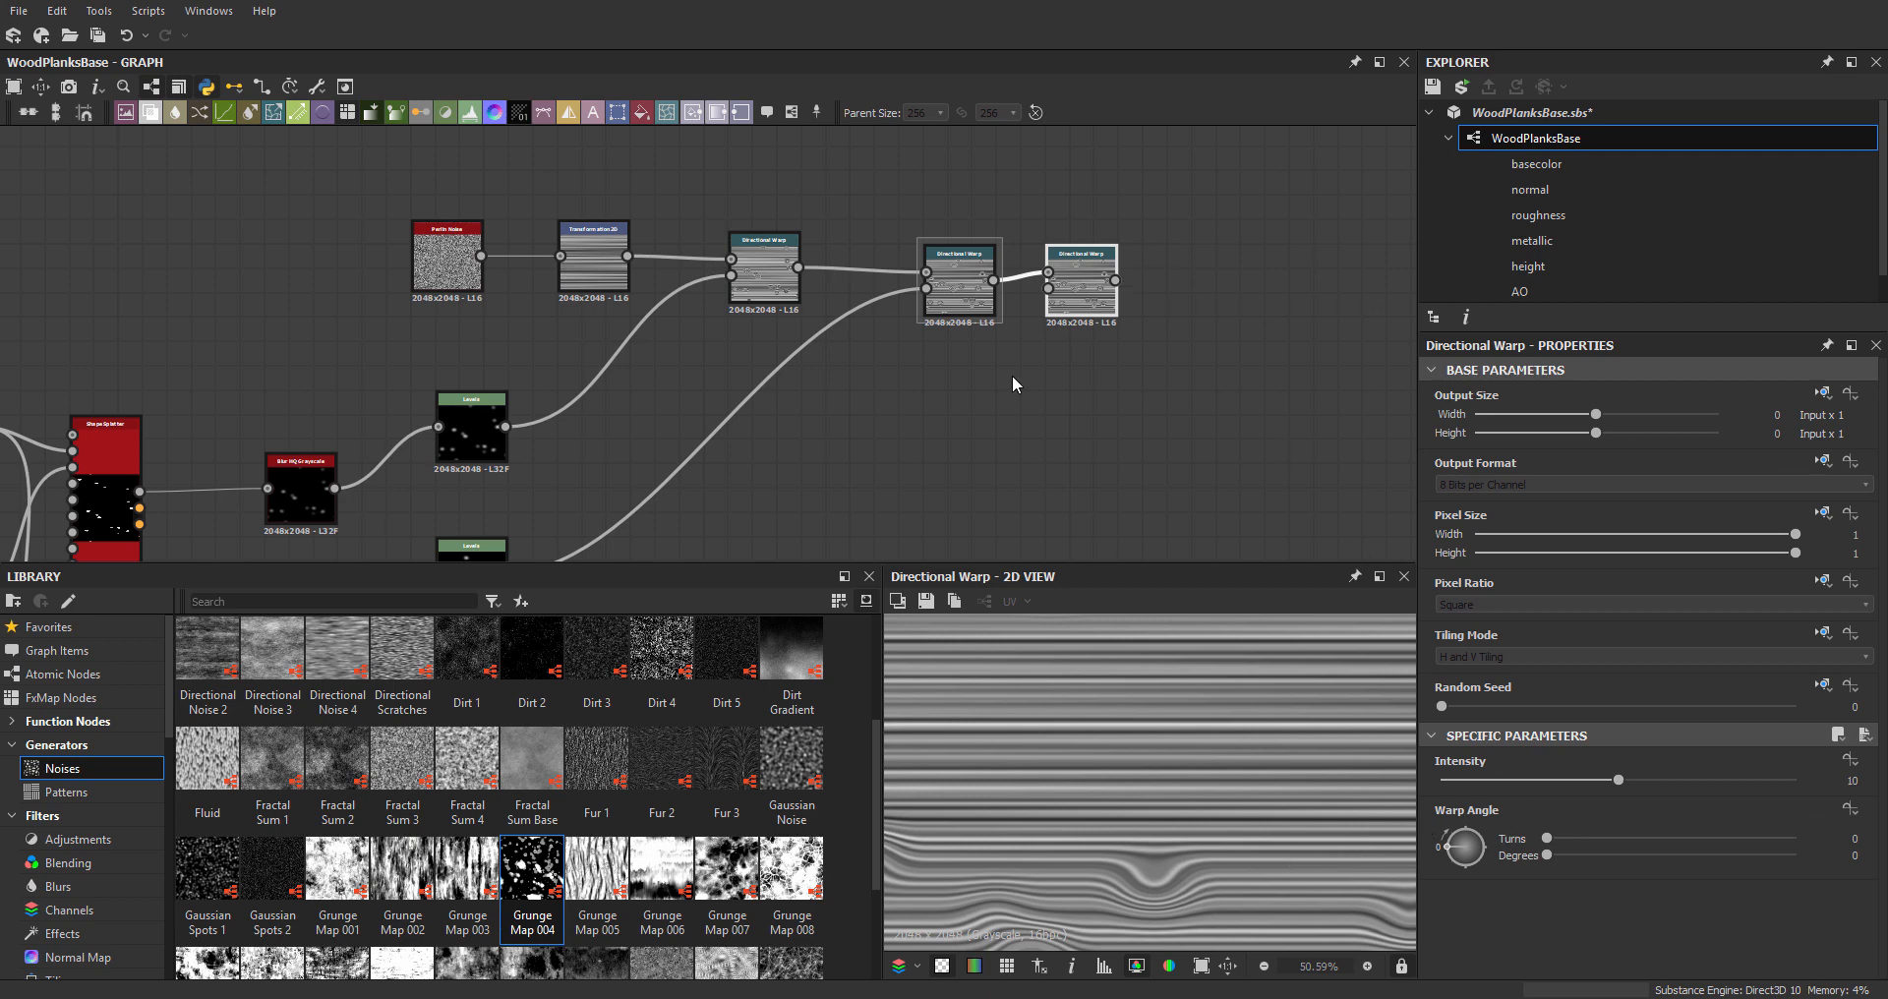
- Examine the second Directional Warp's grain and the knot nodes feeding it
left_click(961, 270)
scroll(1239, 759, "down", 3)
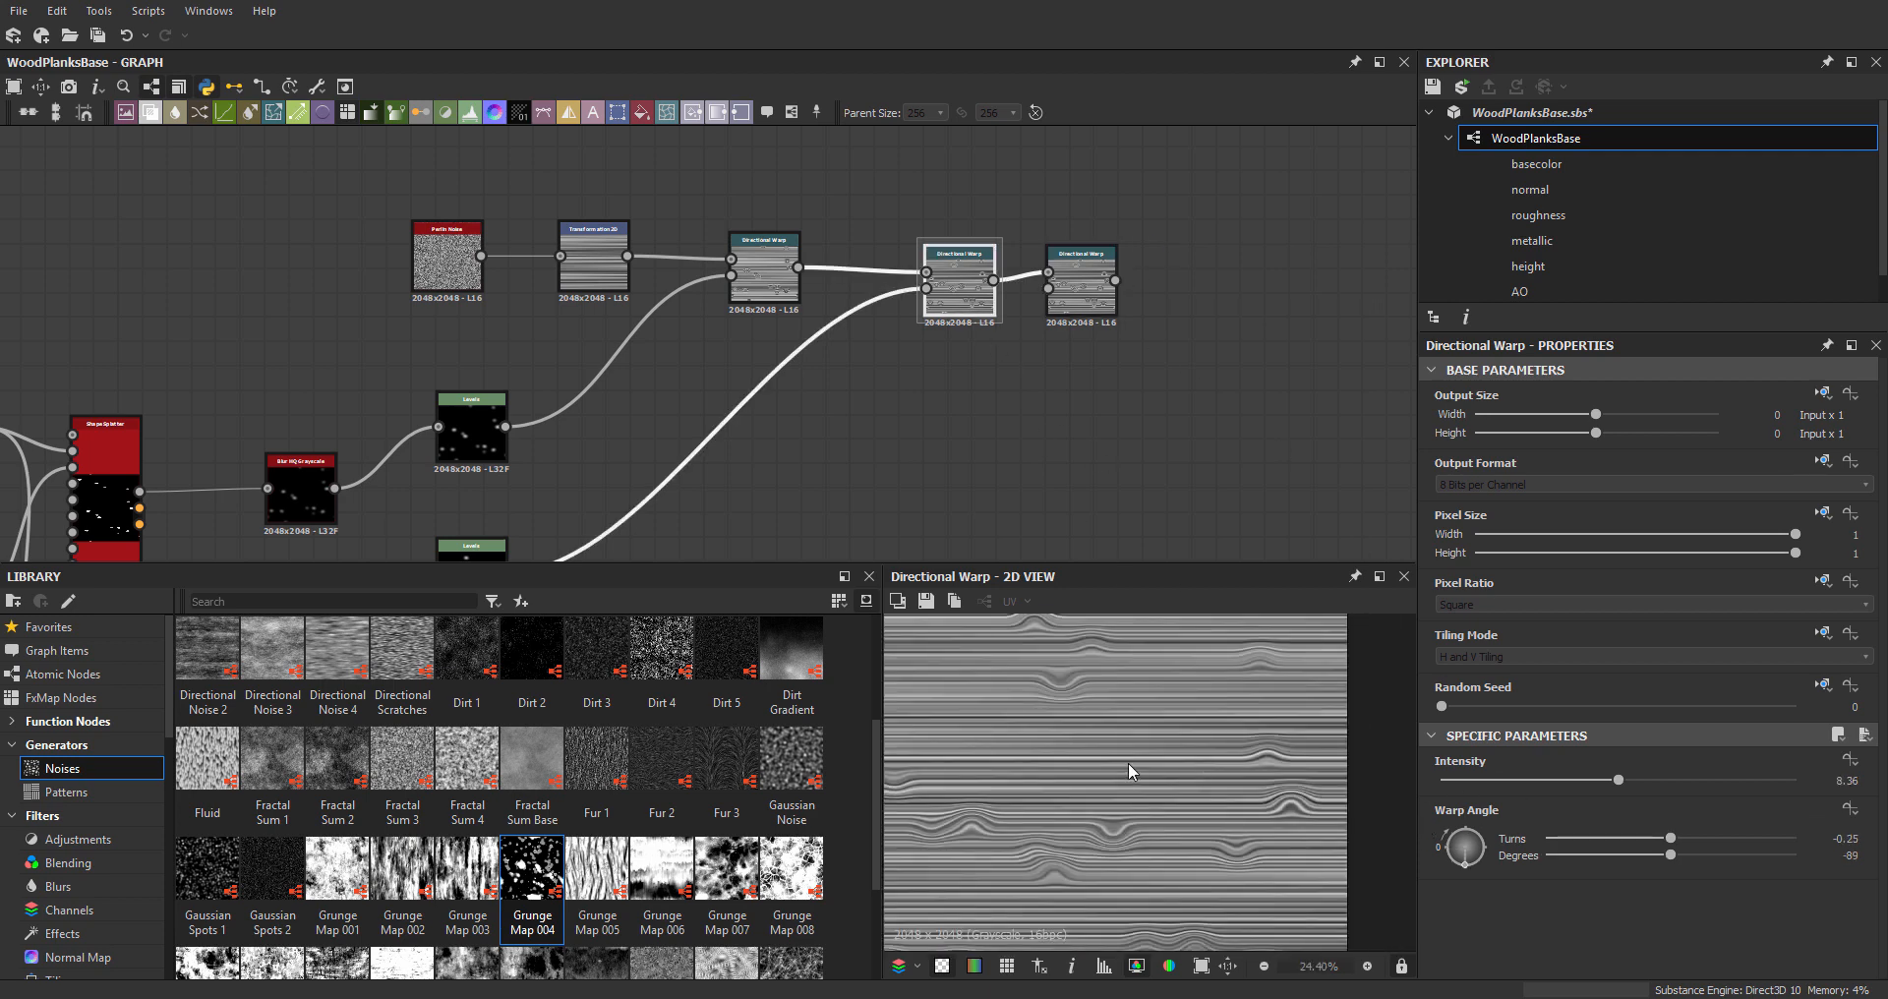
middle_click_drag(767, 355, 1022, 185)
double_click(729, 396)
scroll(837, 391, "down", 2)
mouse_move(802, 433)
middle_mouse_down()
mouse_move(837, 391)
mouse_move(774, 415)
middle_mouse_up()
scroll(1140, 772, "down", 2)
scroll(911, 342, "up", 1)
scroll(1104, 237, "up", 1)
middle_click_drag(1104, 237, 944, 309)
left_click(985, 240)
double_click(989, 245)
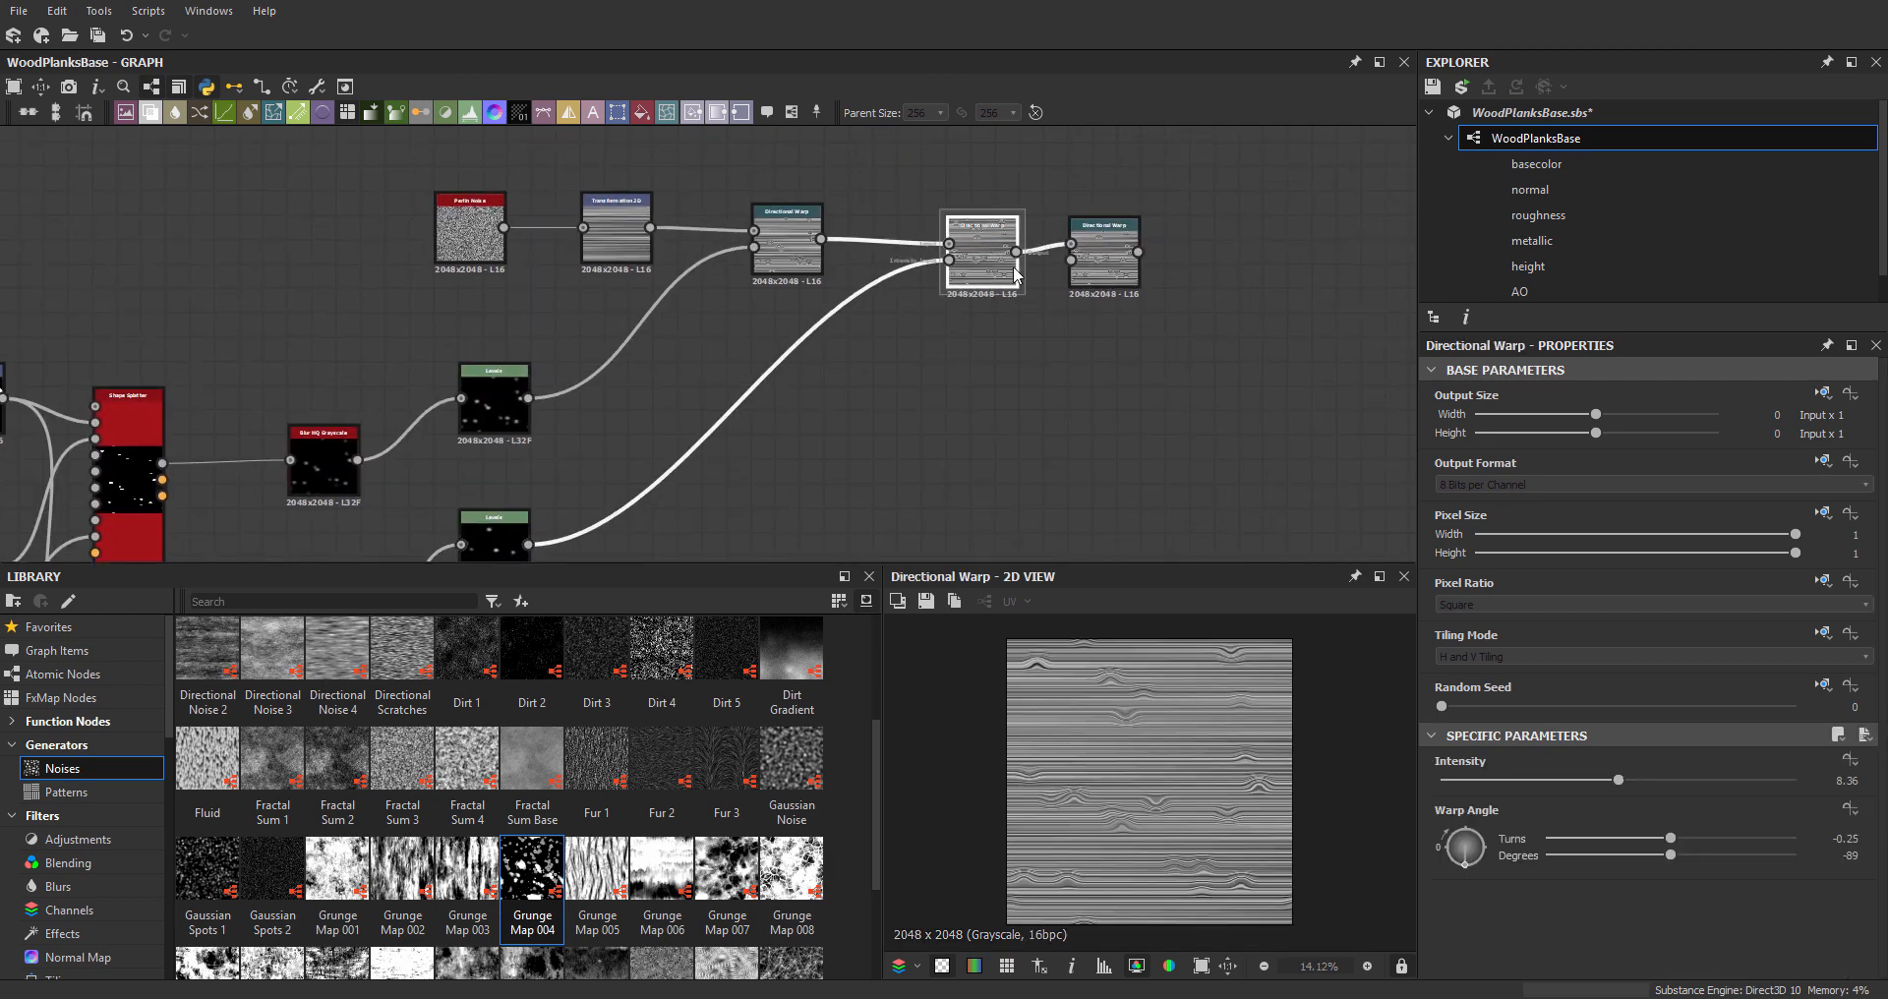
scroll(1231, 744, "up", 2)
- Set the third Directional Warp's warp angle to about 0.24 turns and its intensity to 8.3
left_click(1102, 257)
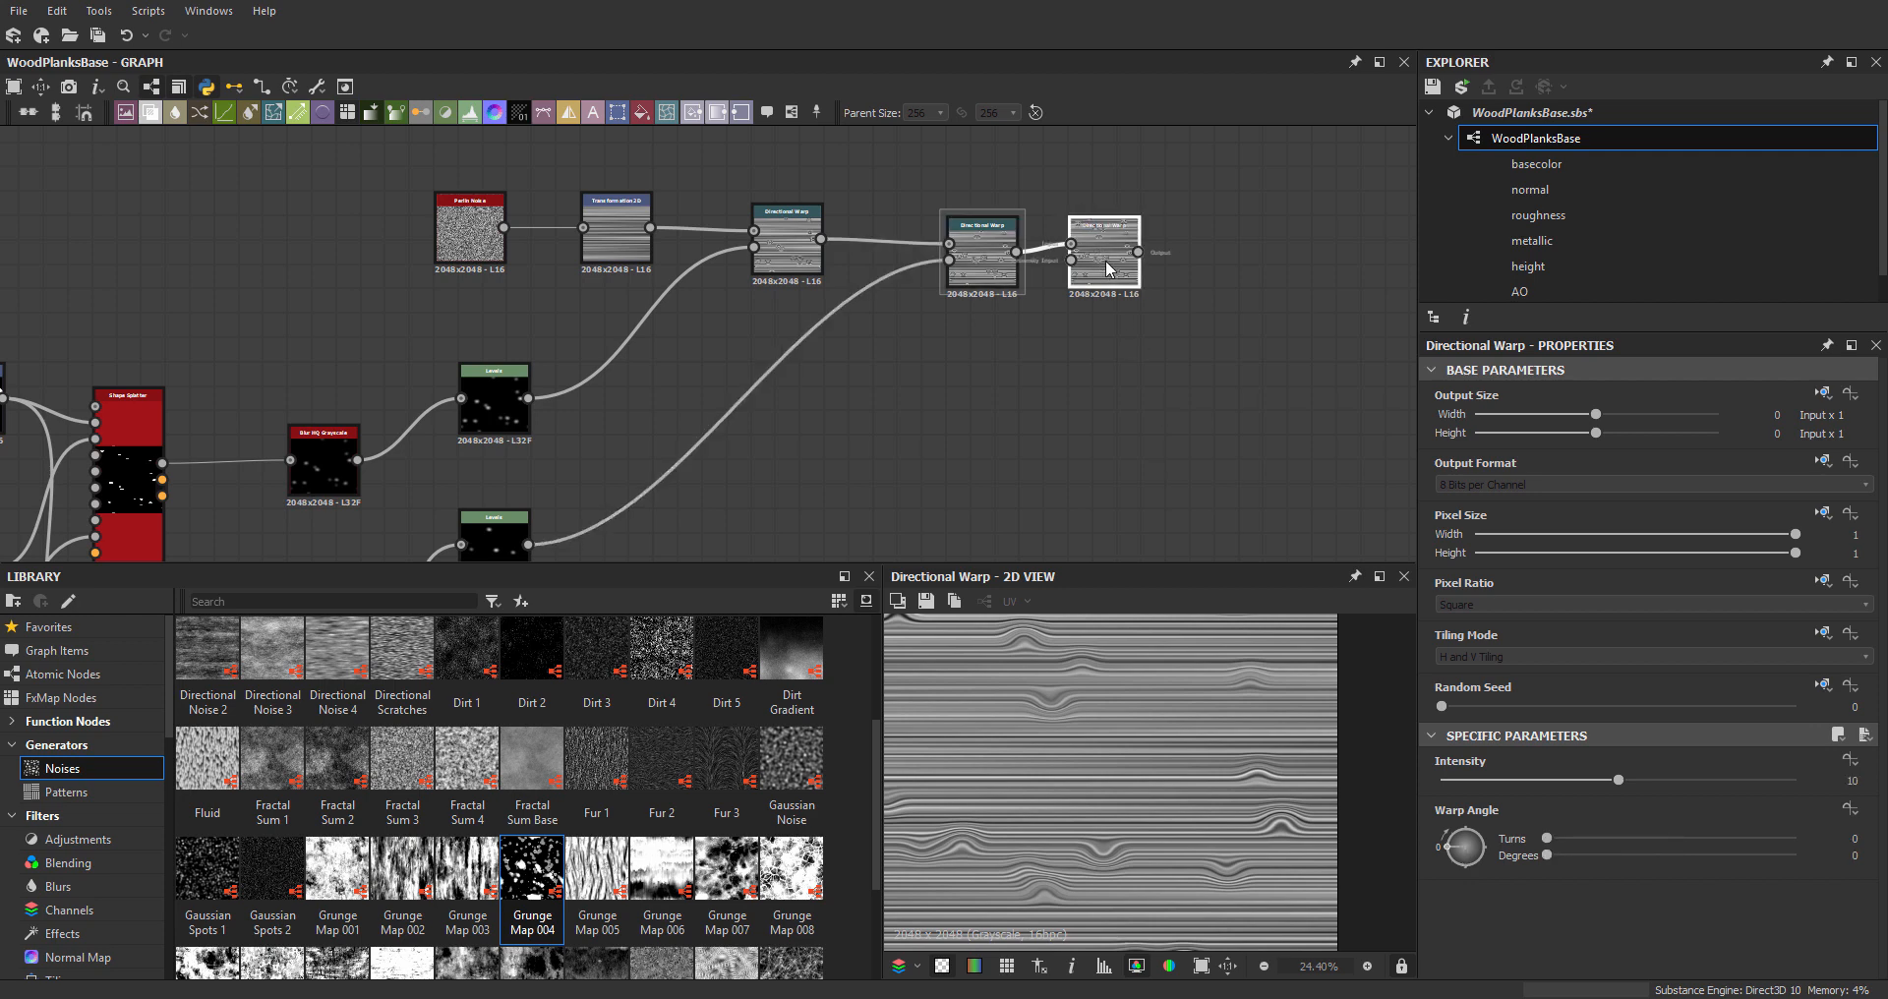
left_click_drag(1106, 262, 1117, 262)
middle_click_drag(1043, 317, 1049, 254)
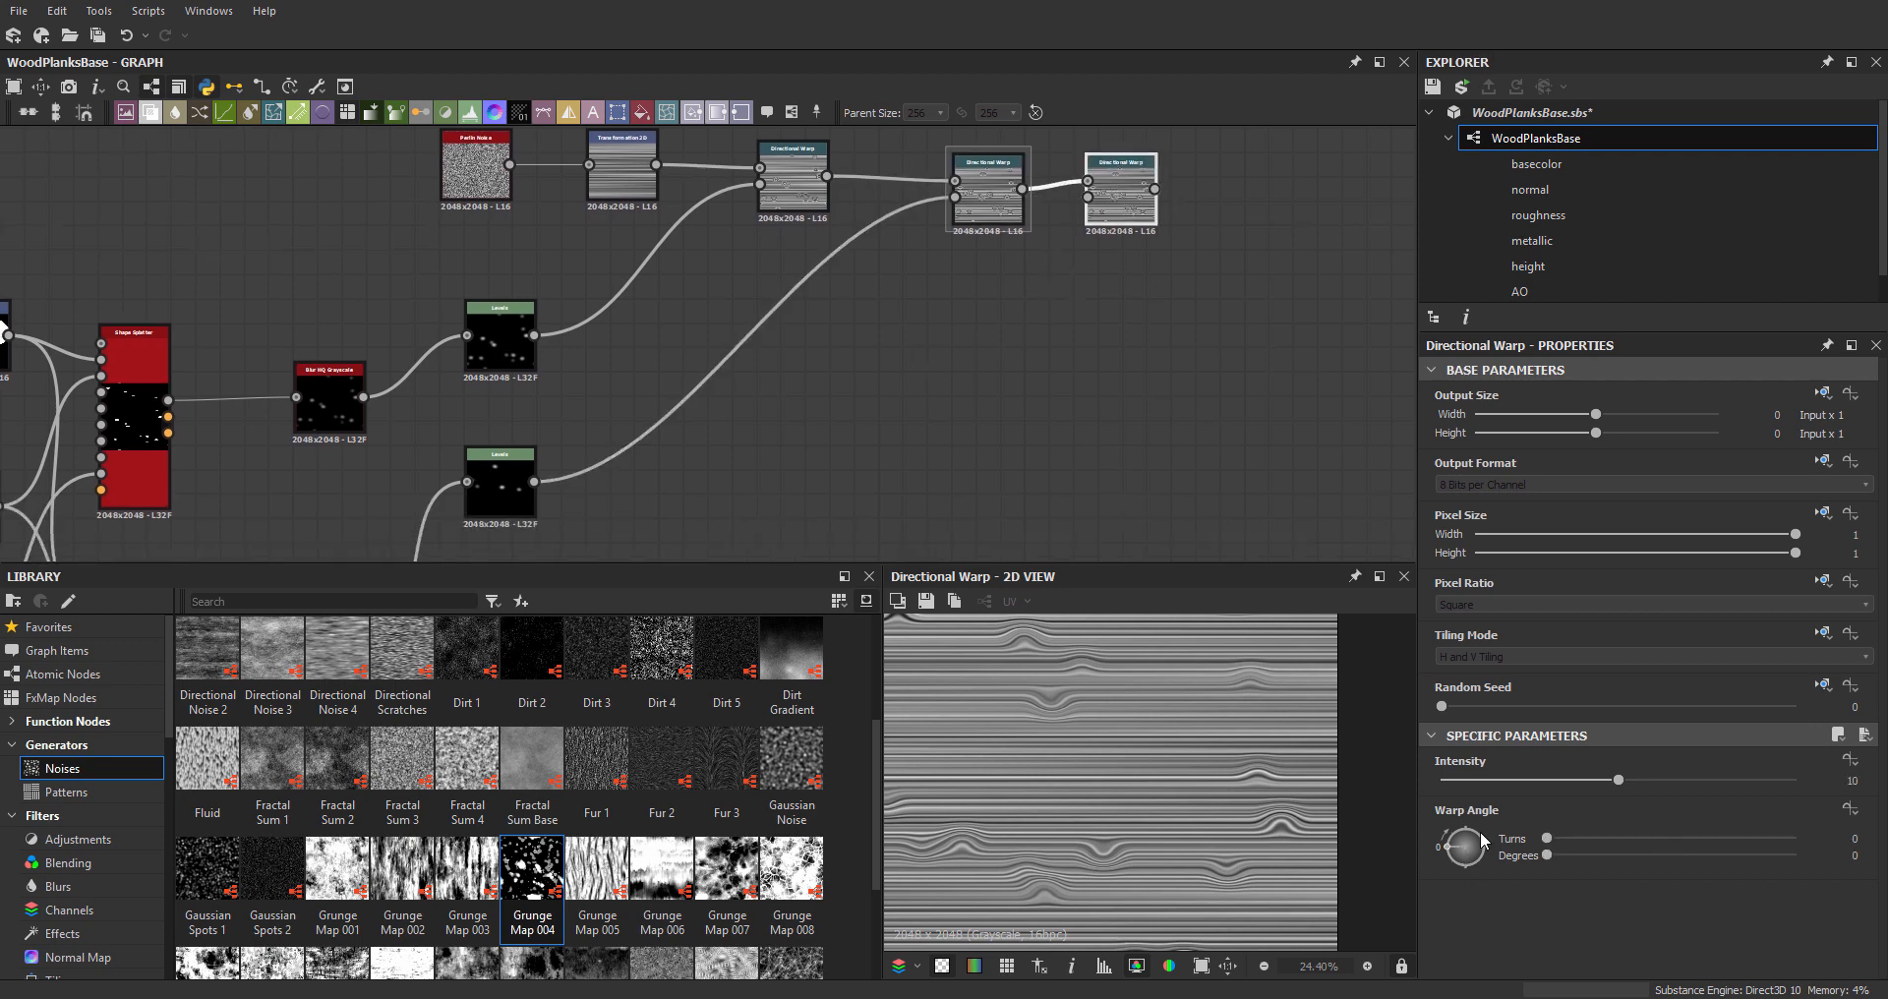
left_click_drag(1467, 842, 1468, 832)
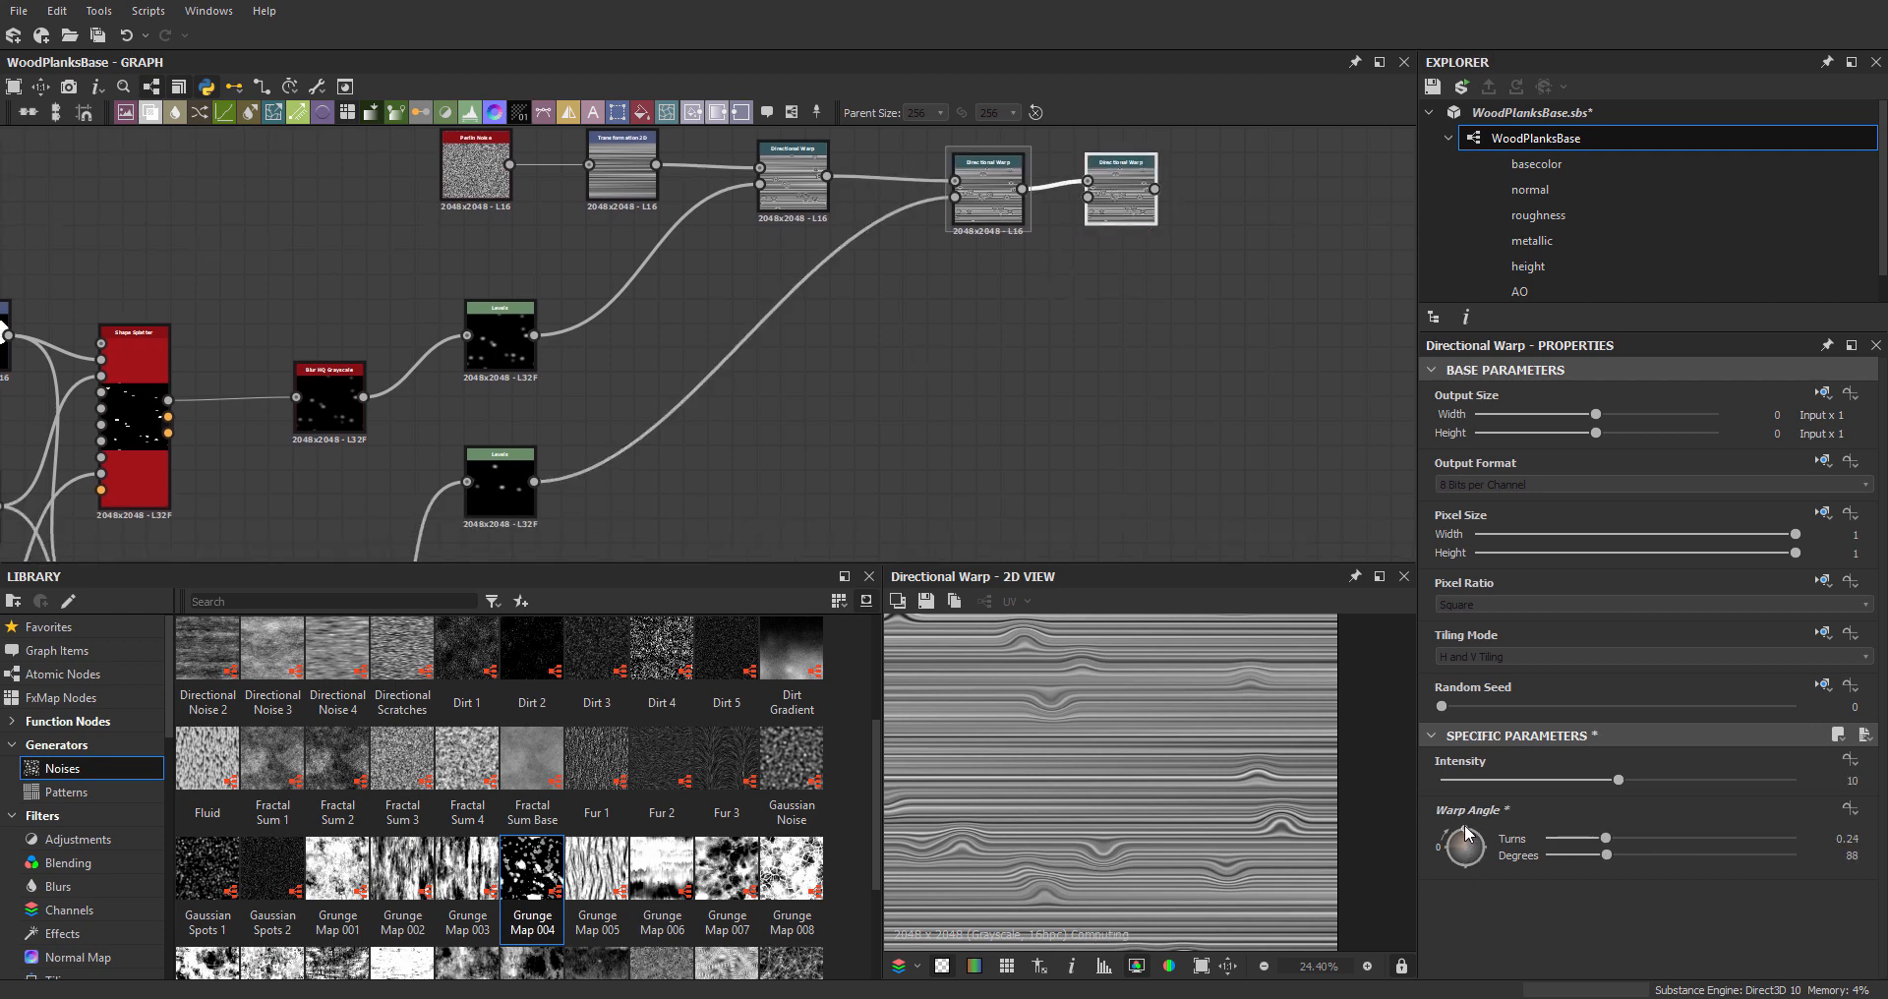
left_click(1015, 218)
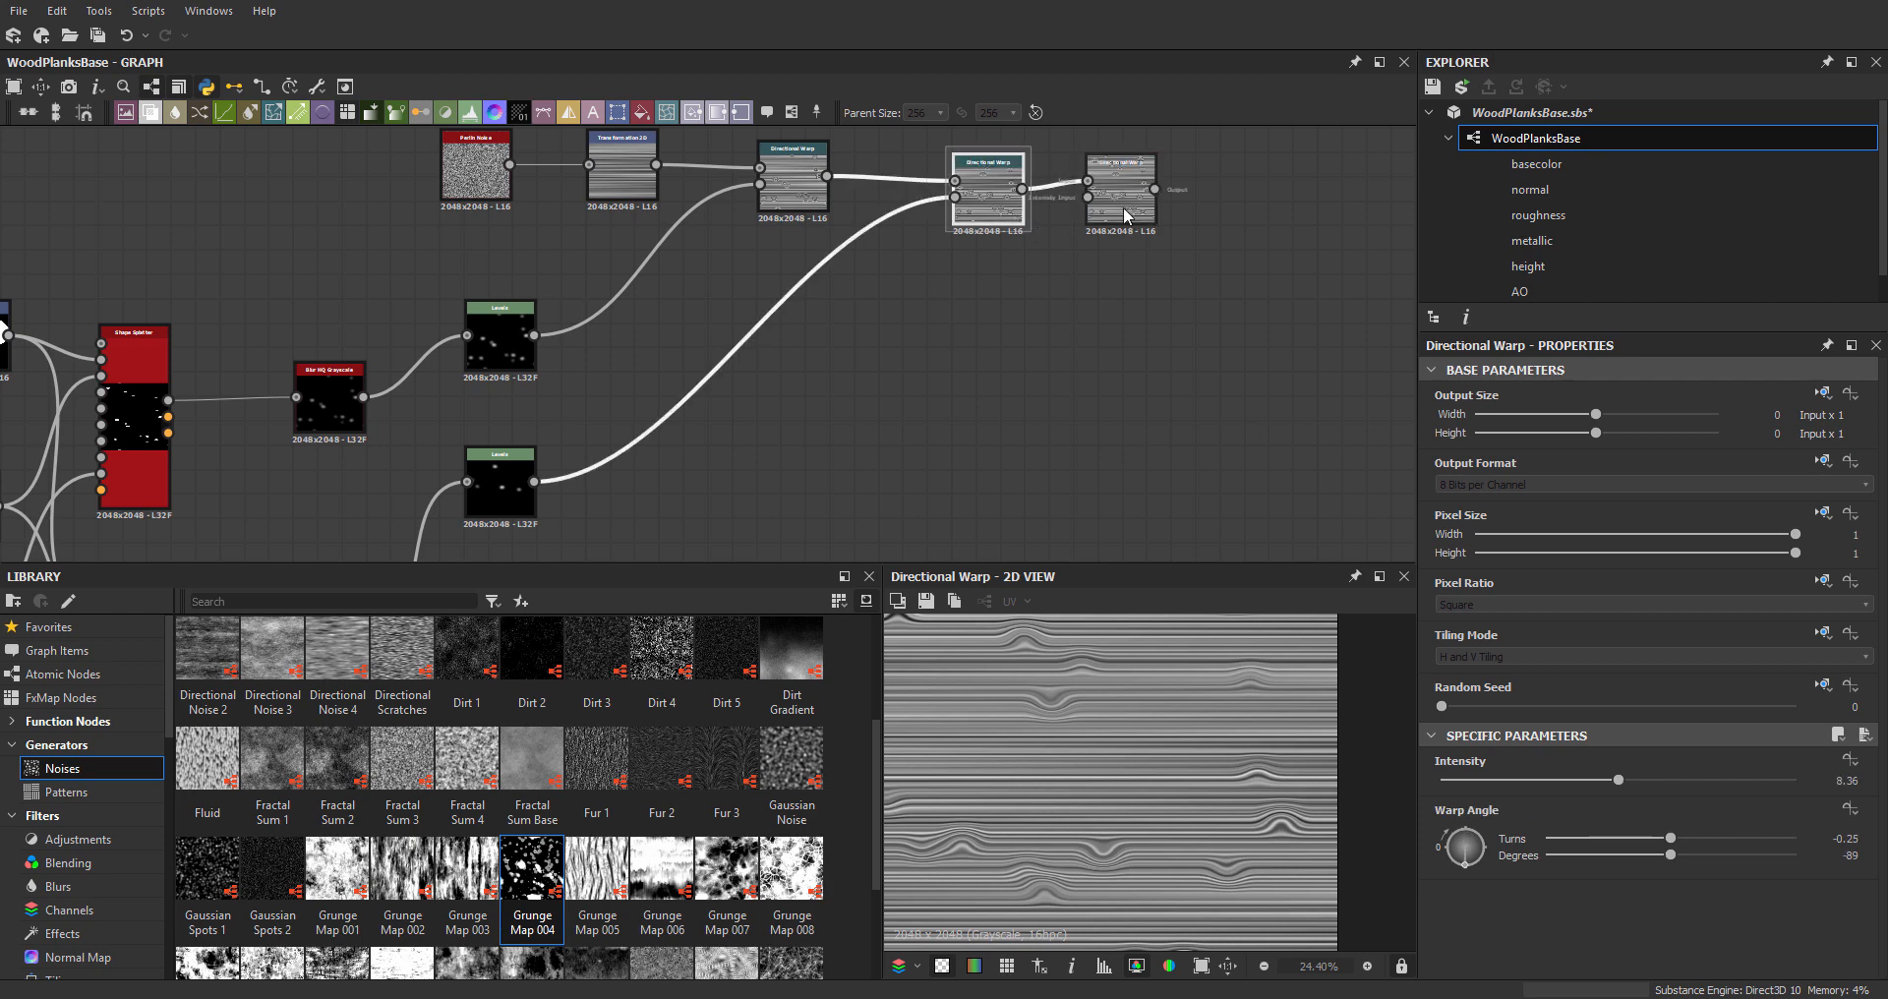
left_click(1128, 214)
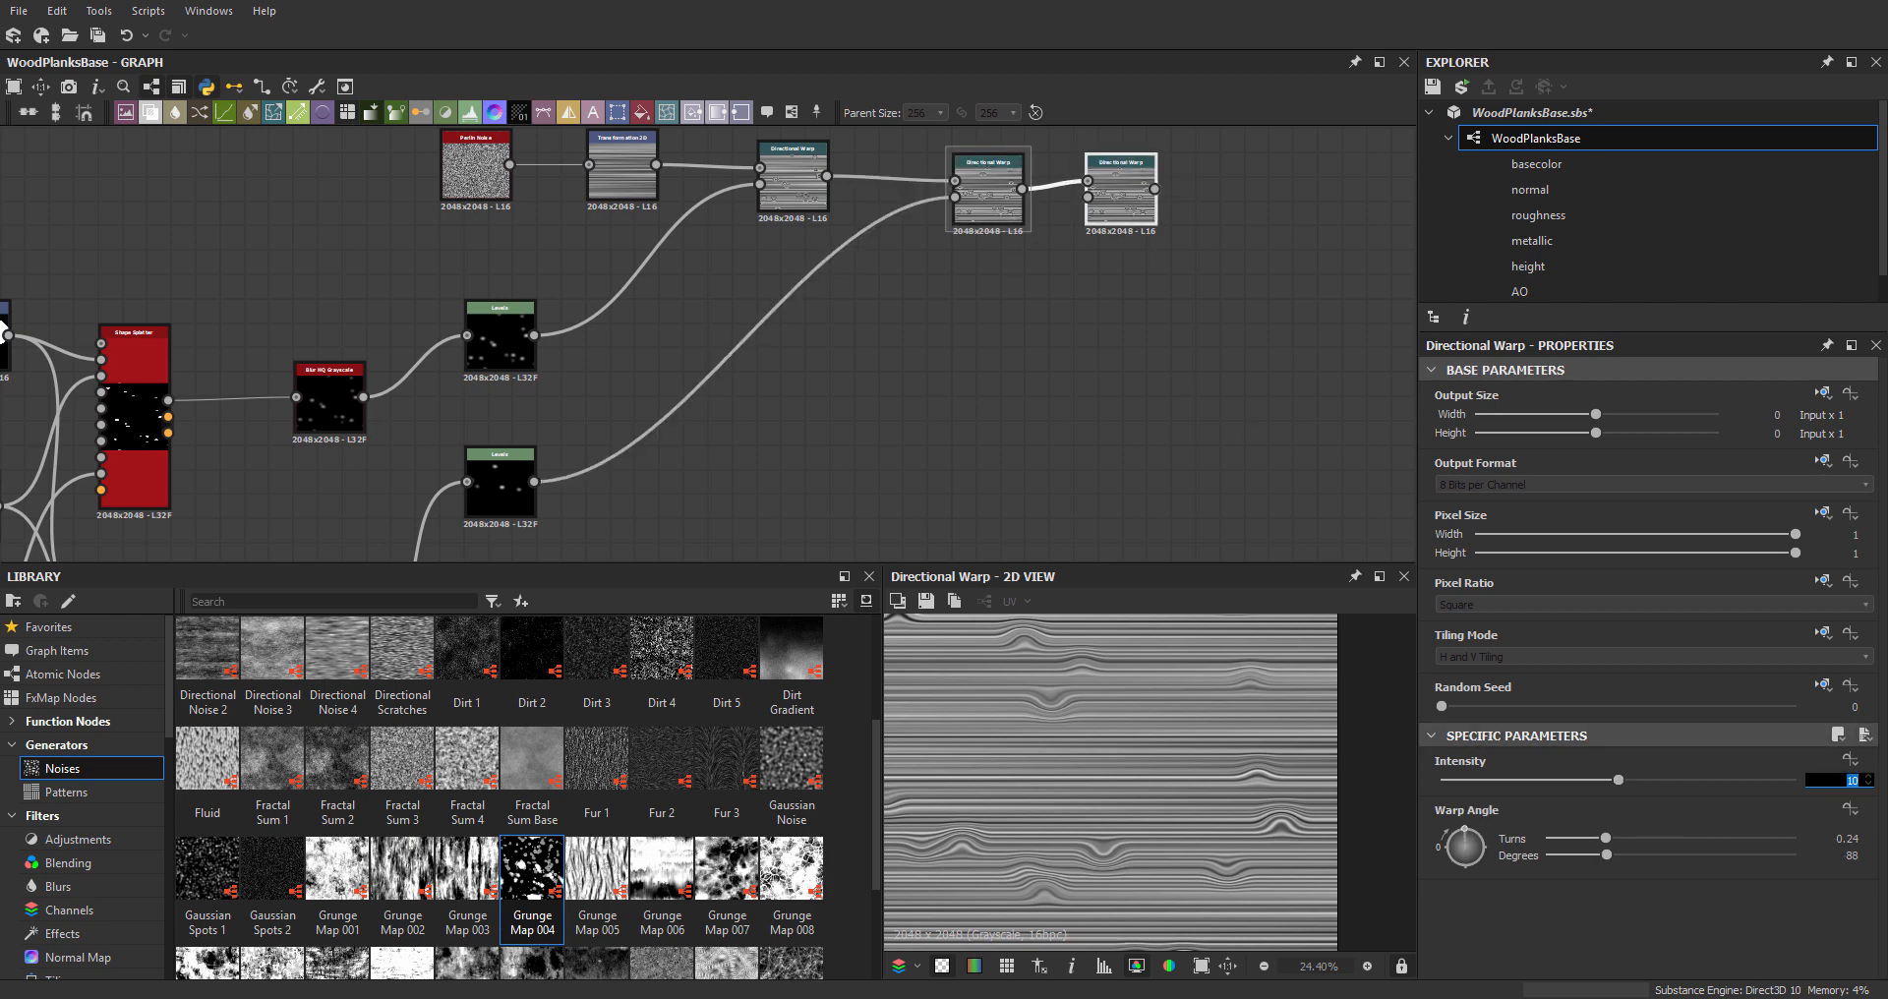
key("Return")
- Add a Transformation 2D node below the warps and feed it from the duplicated Levels node
middle_click_drag(964, 327, 1009, 286)
left_click(968, 285)
key("space")
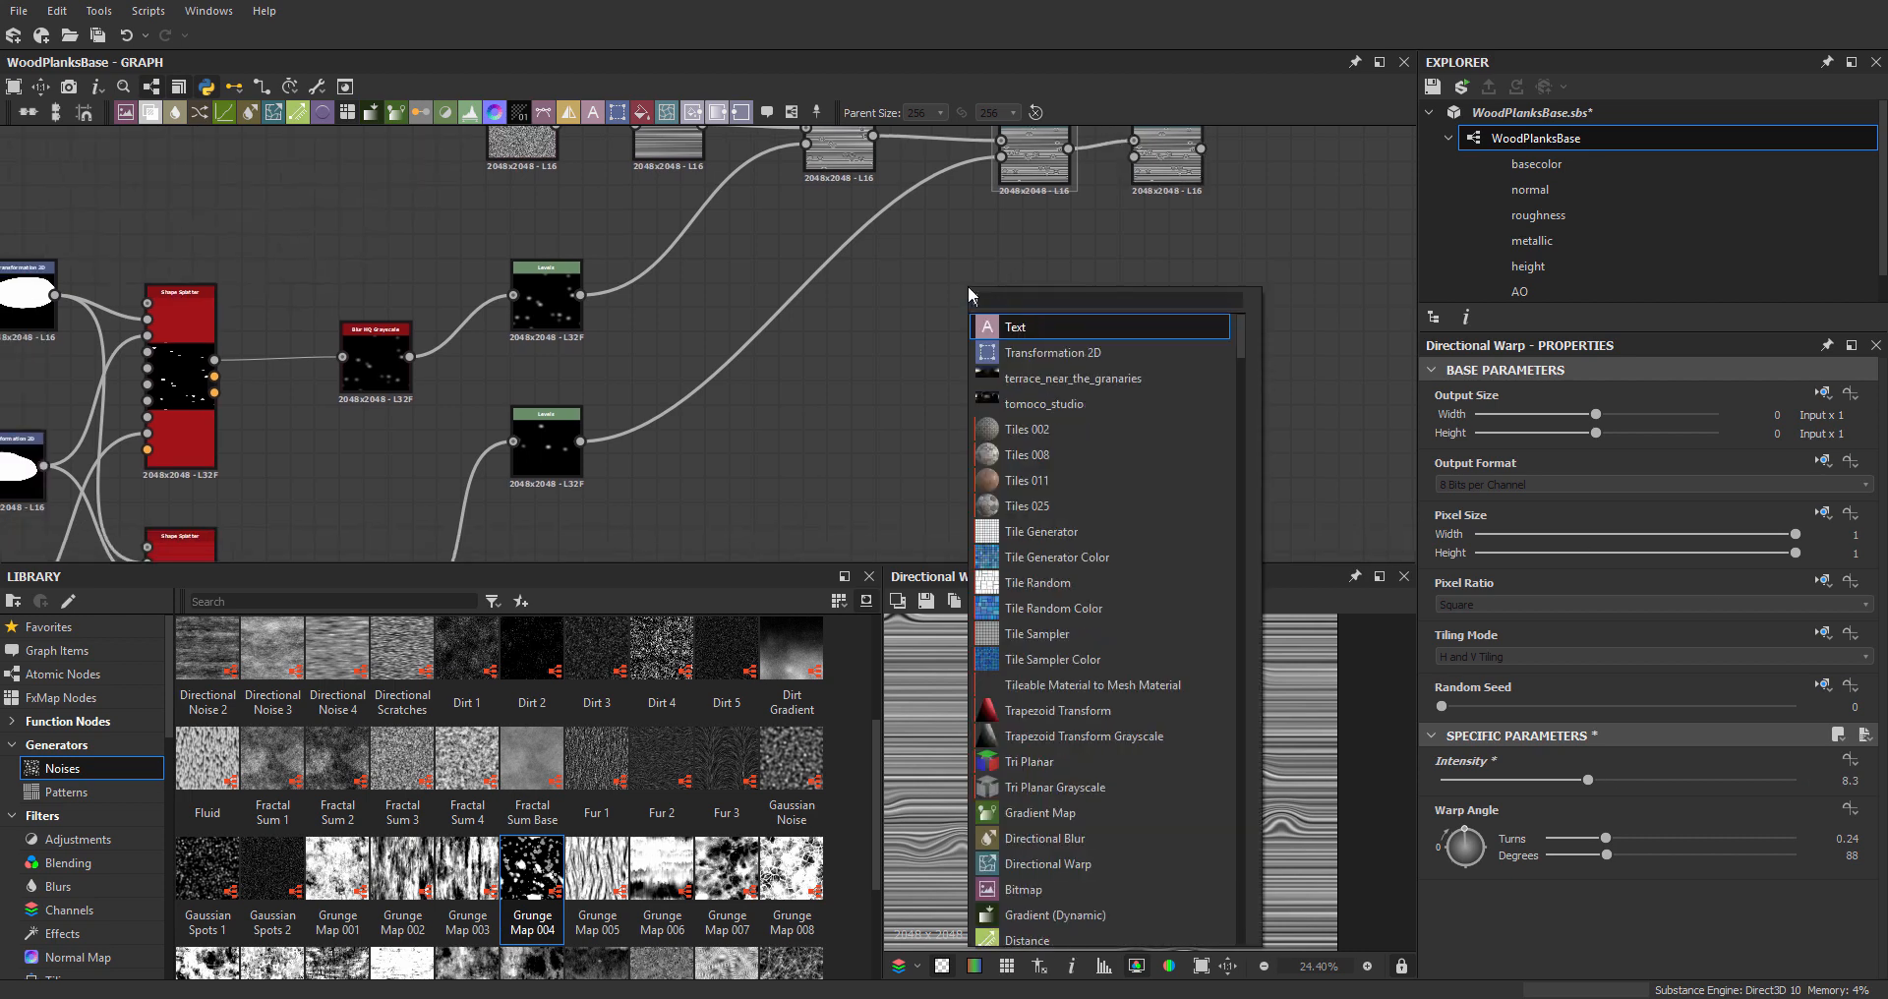
key("Return")
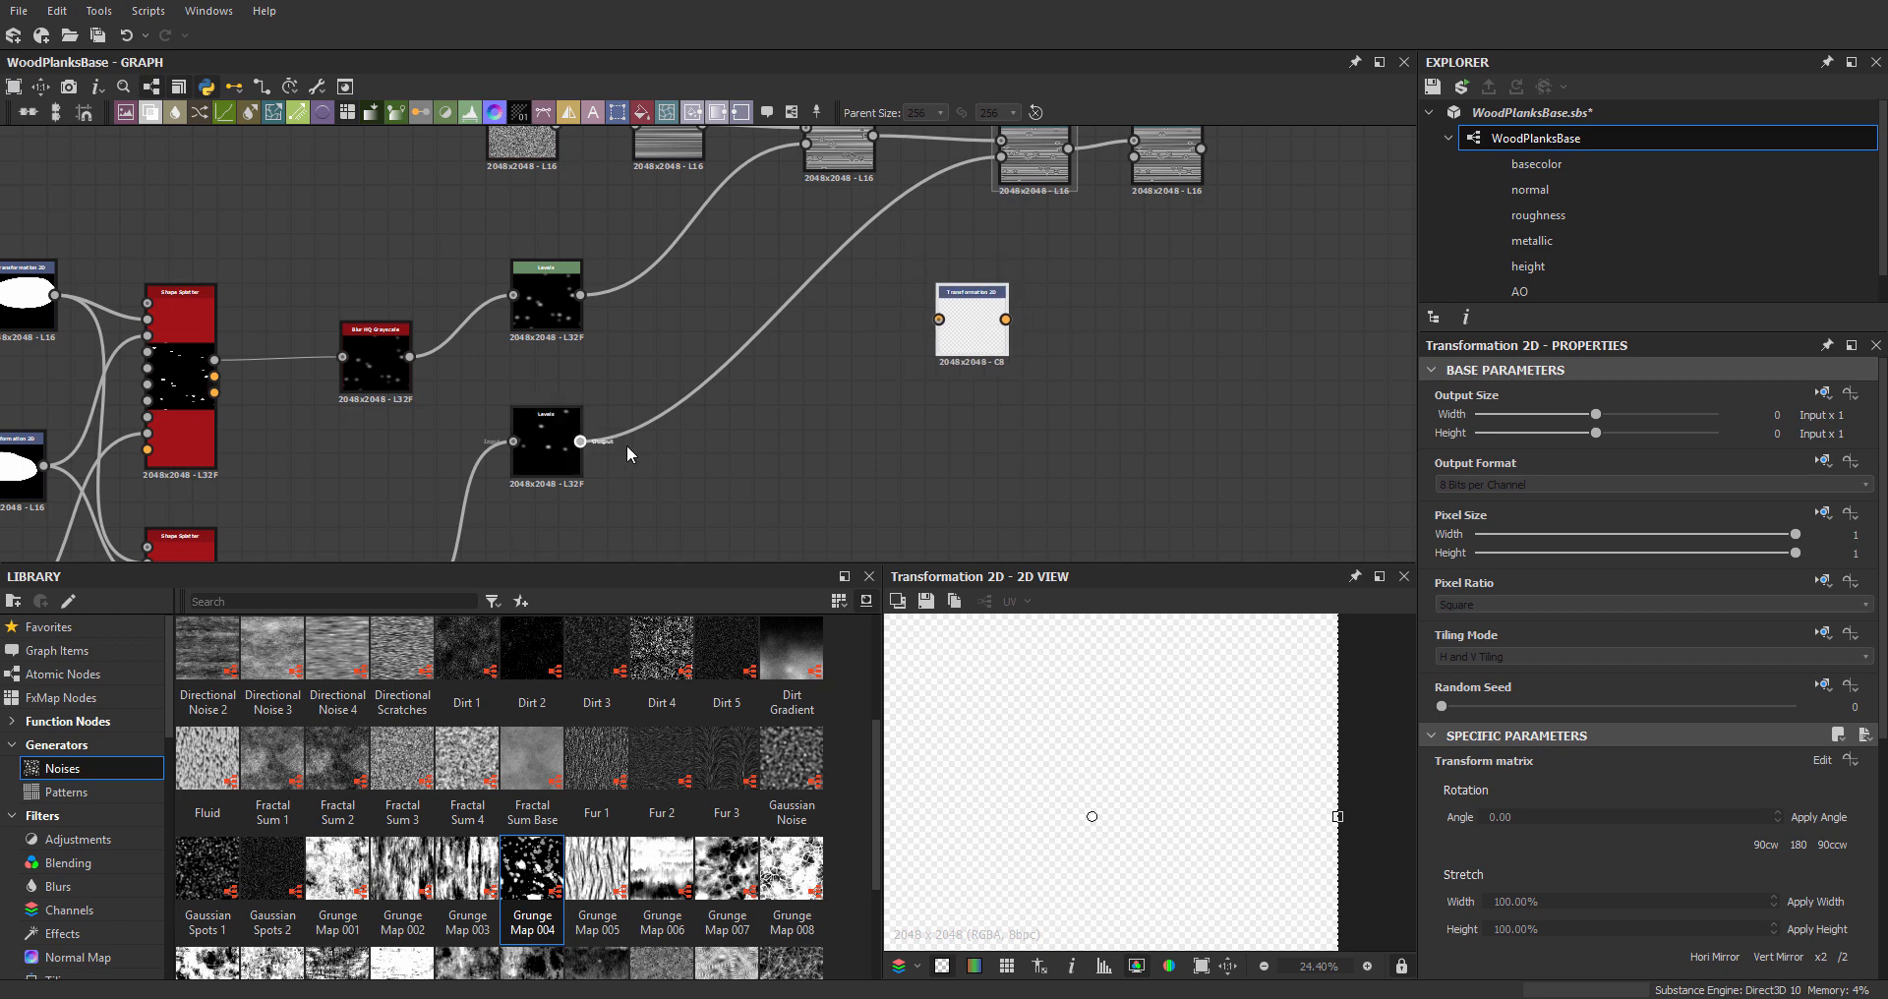
left_click_drag(580, 440, 939, 320)
- Connect the new Transformation 2D to the third Directional Warp's intensity input and preview the warp
scroll(984, 334, "up", 2)
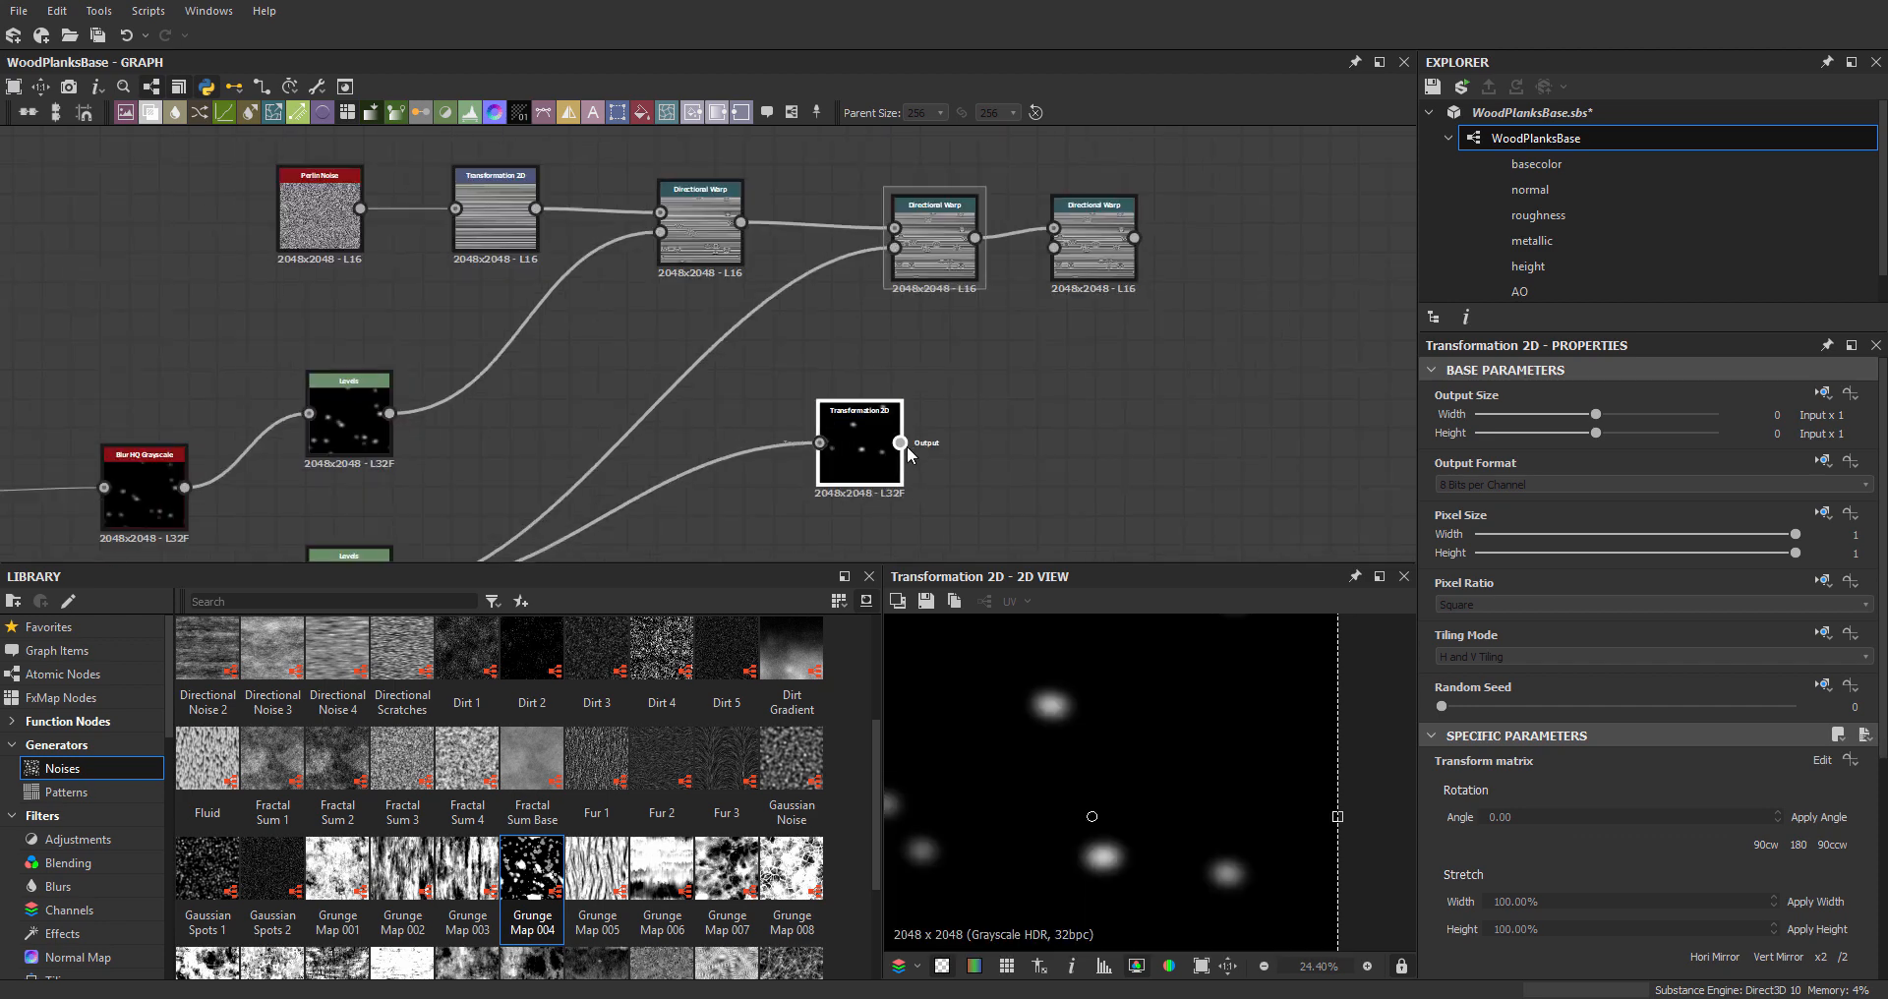
left_click_drag(901, 443, 1100, 243)
double_click(1093, 244)
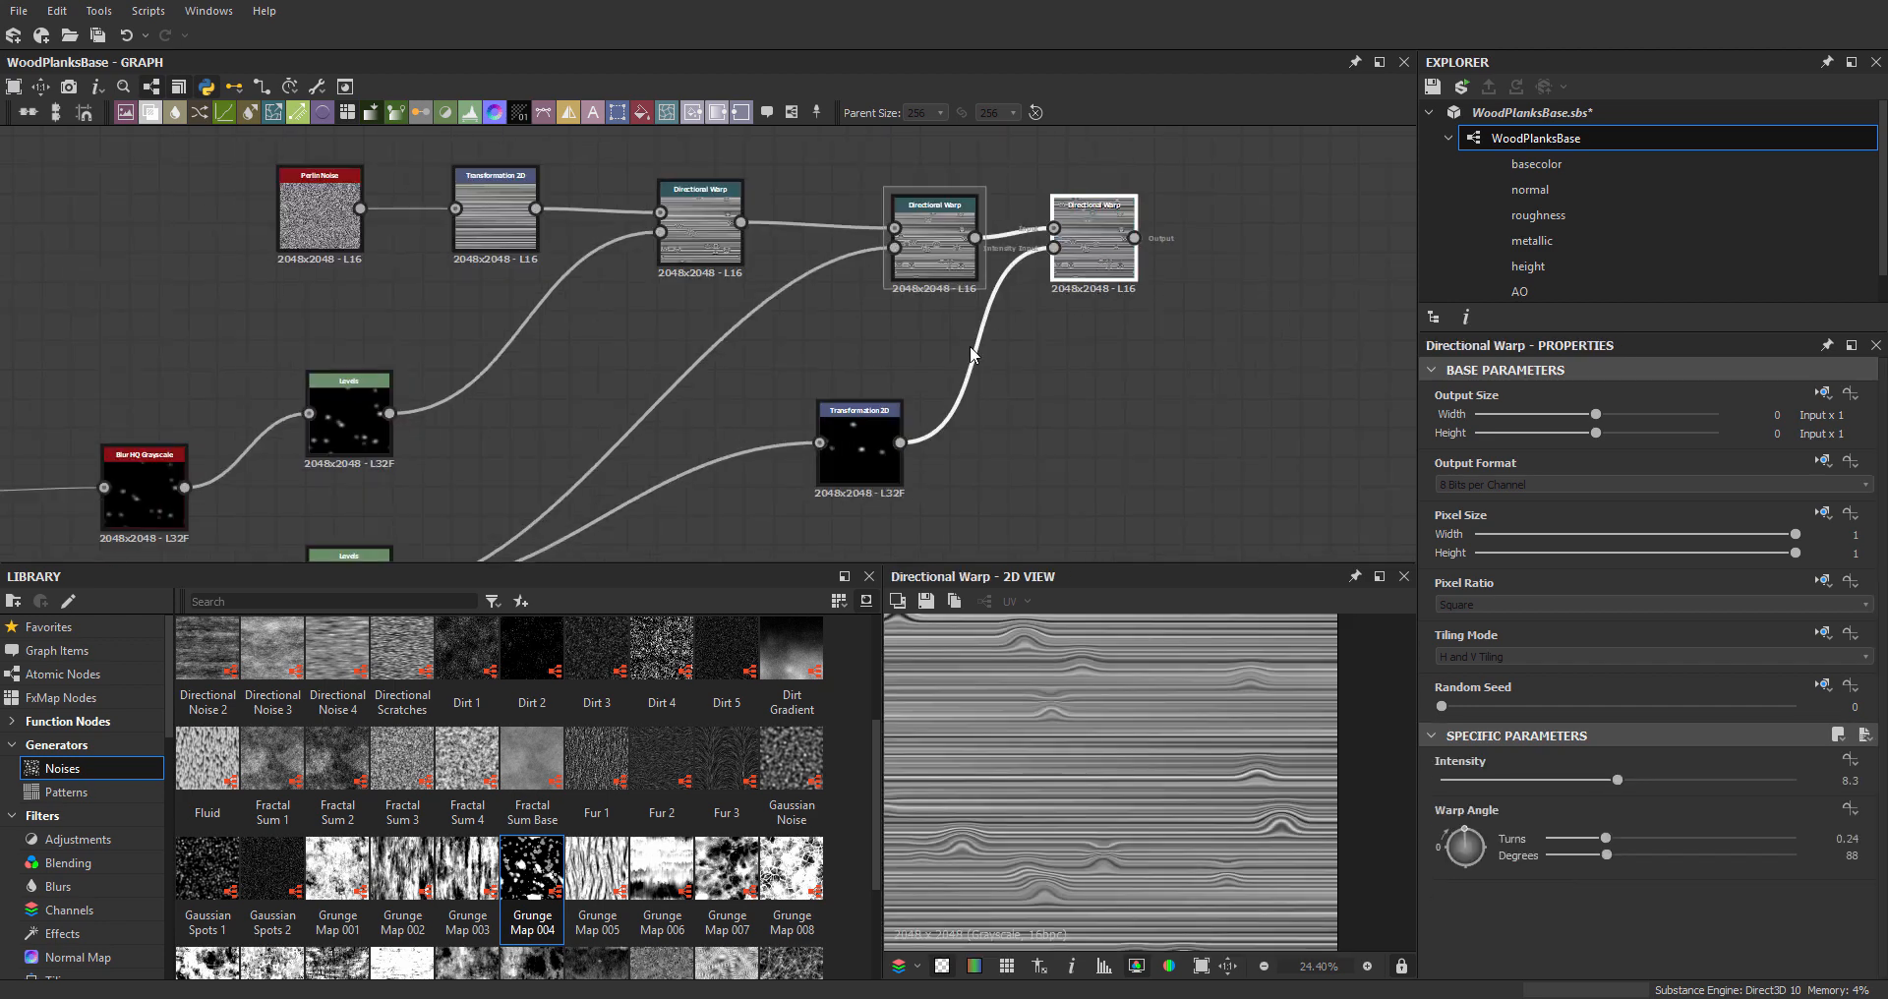
- Shift the Transformation 2D node's offset while previewing the third Directional Warp, and check how the knots line up in the grain
left_click(863, 441)
scroll(1226, 787, "up", 1)
left_click_drag(1222, 801, 1214, 763)
scroll(1215, 765, "up", 1)
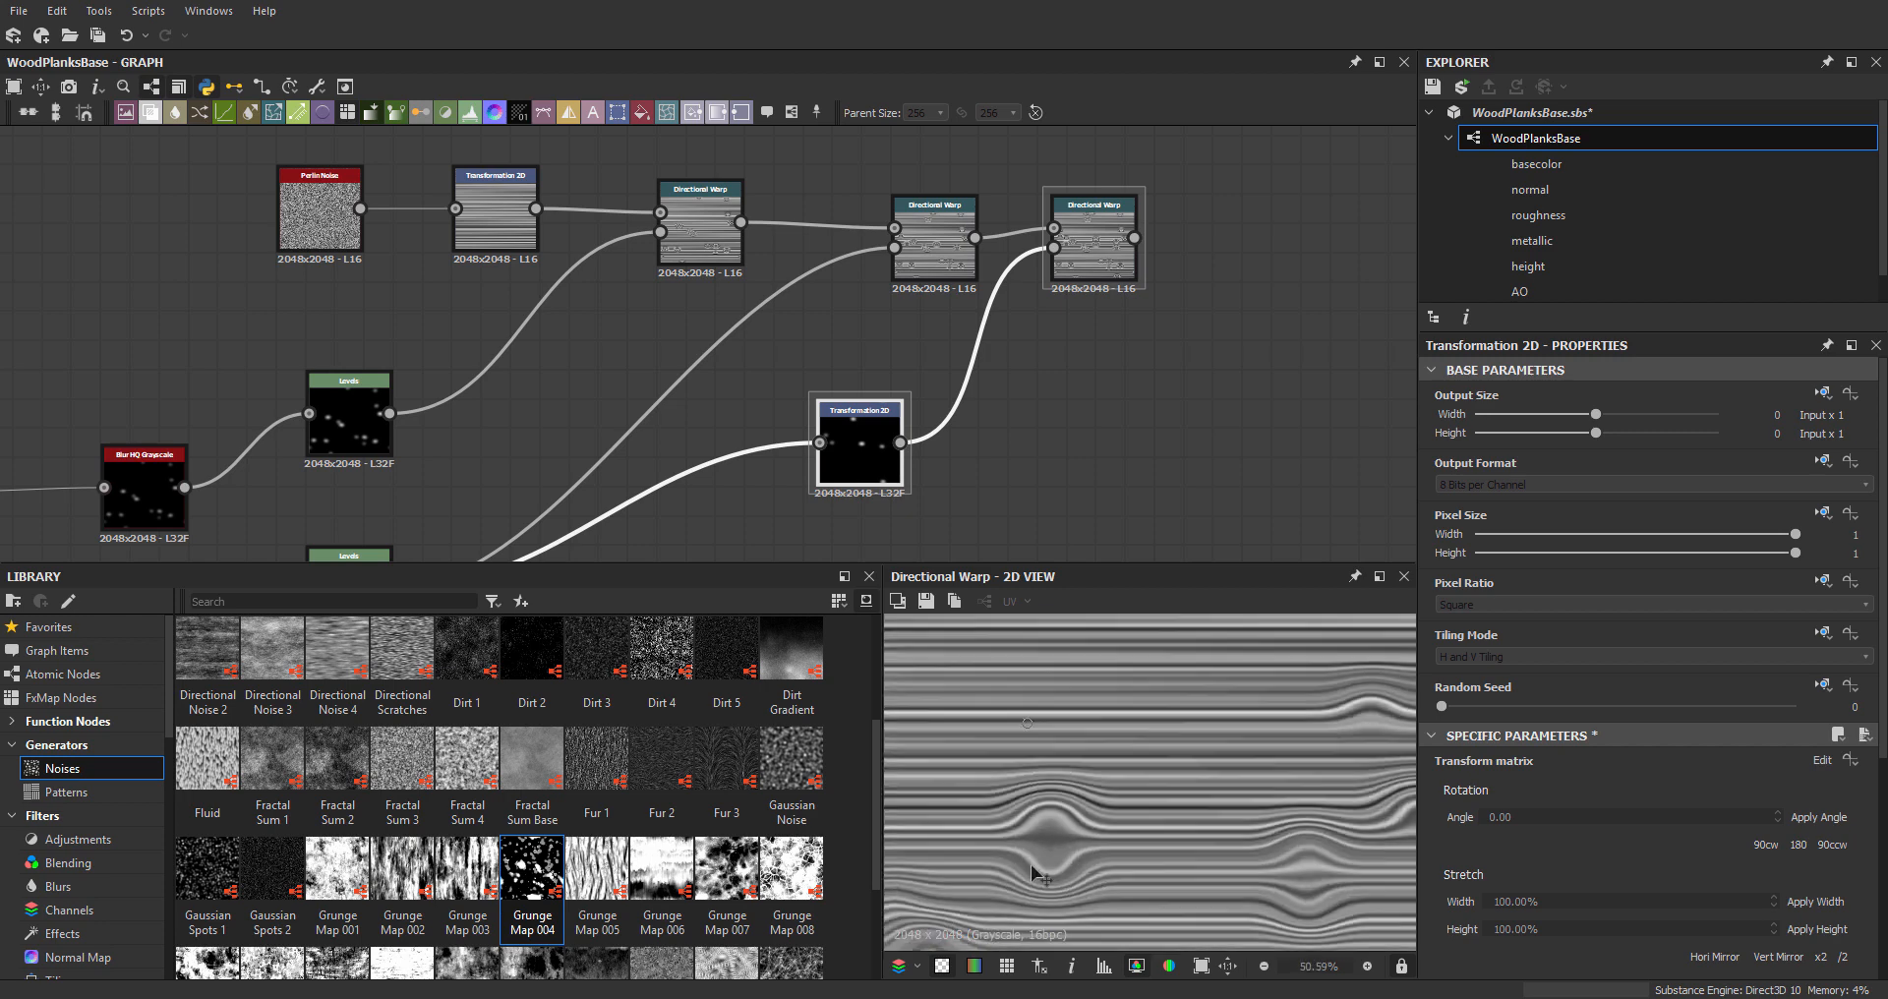
middle_click_drag(1046, 836, 1127, 795)
scroll(1247, 814, "up", 1)
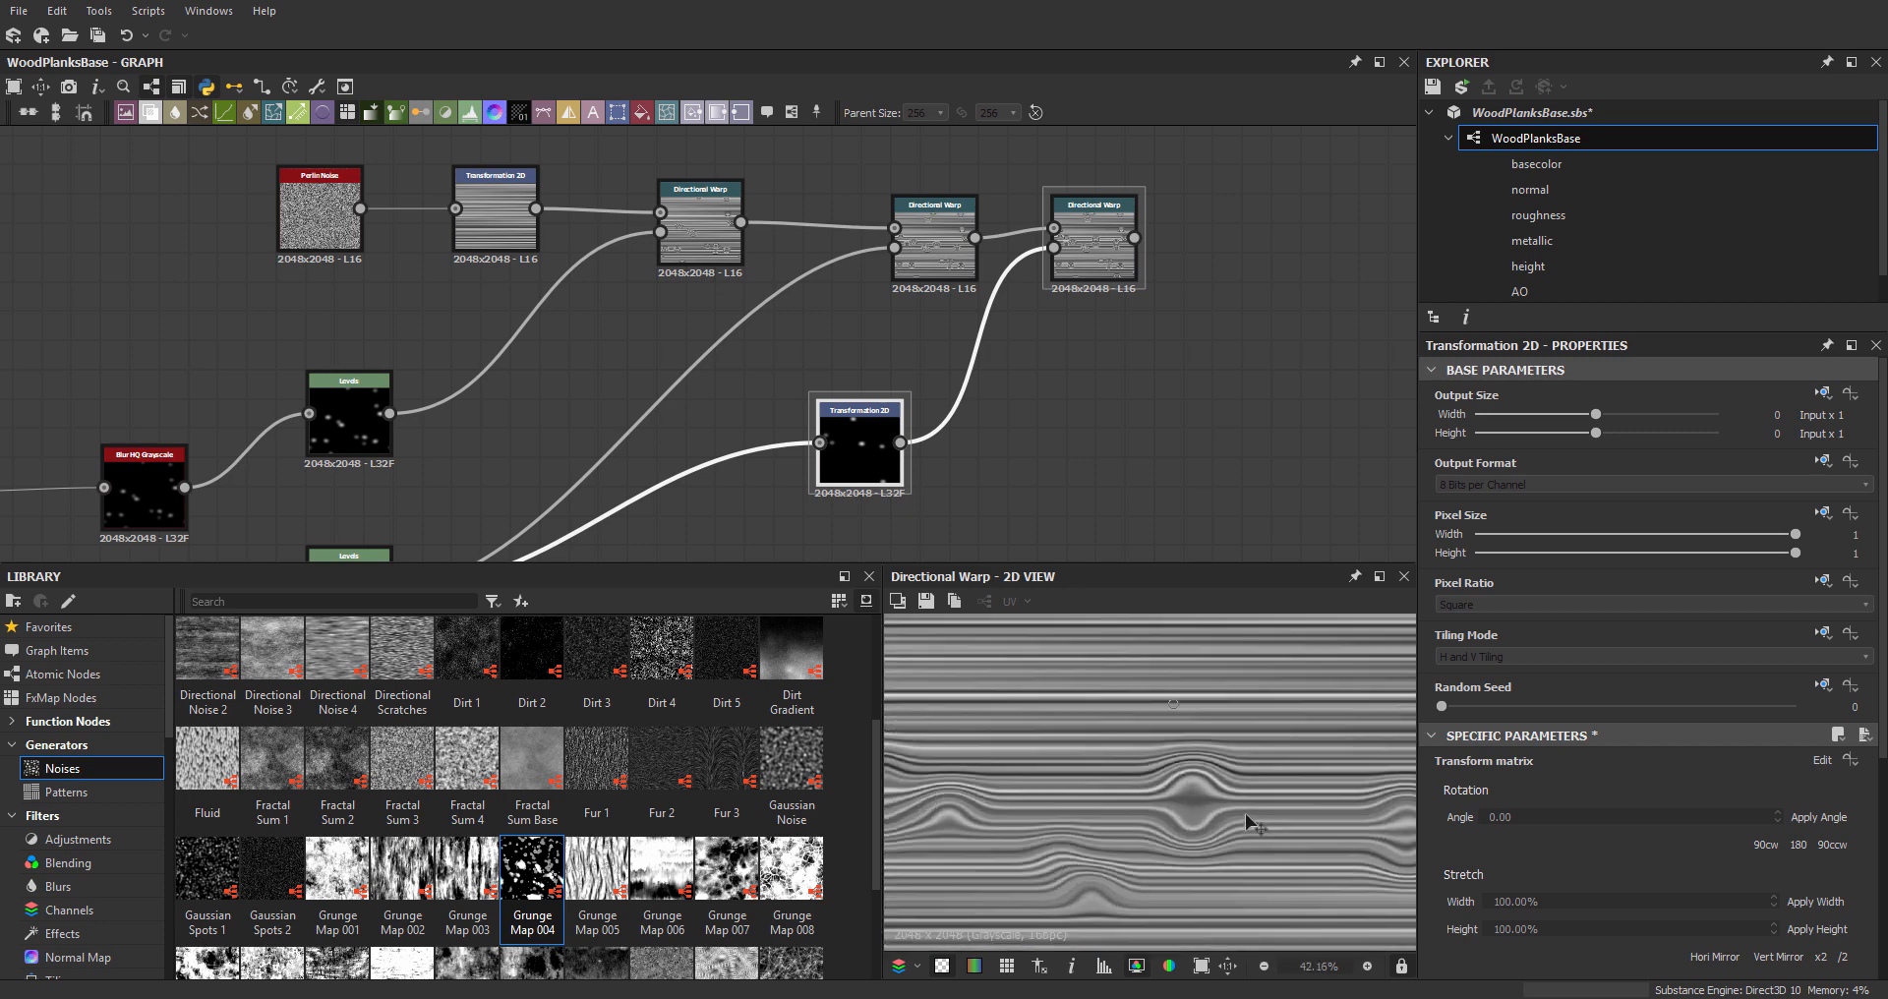
middle_click_drag(1247, 812, 1038, 839)
middle_click_drag(1313, 797, 1303, 885)
middle_click_drag(1125, 772, 1195, 885)
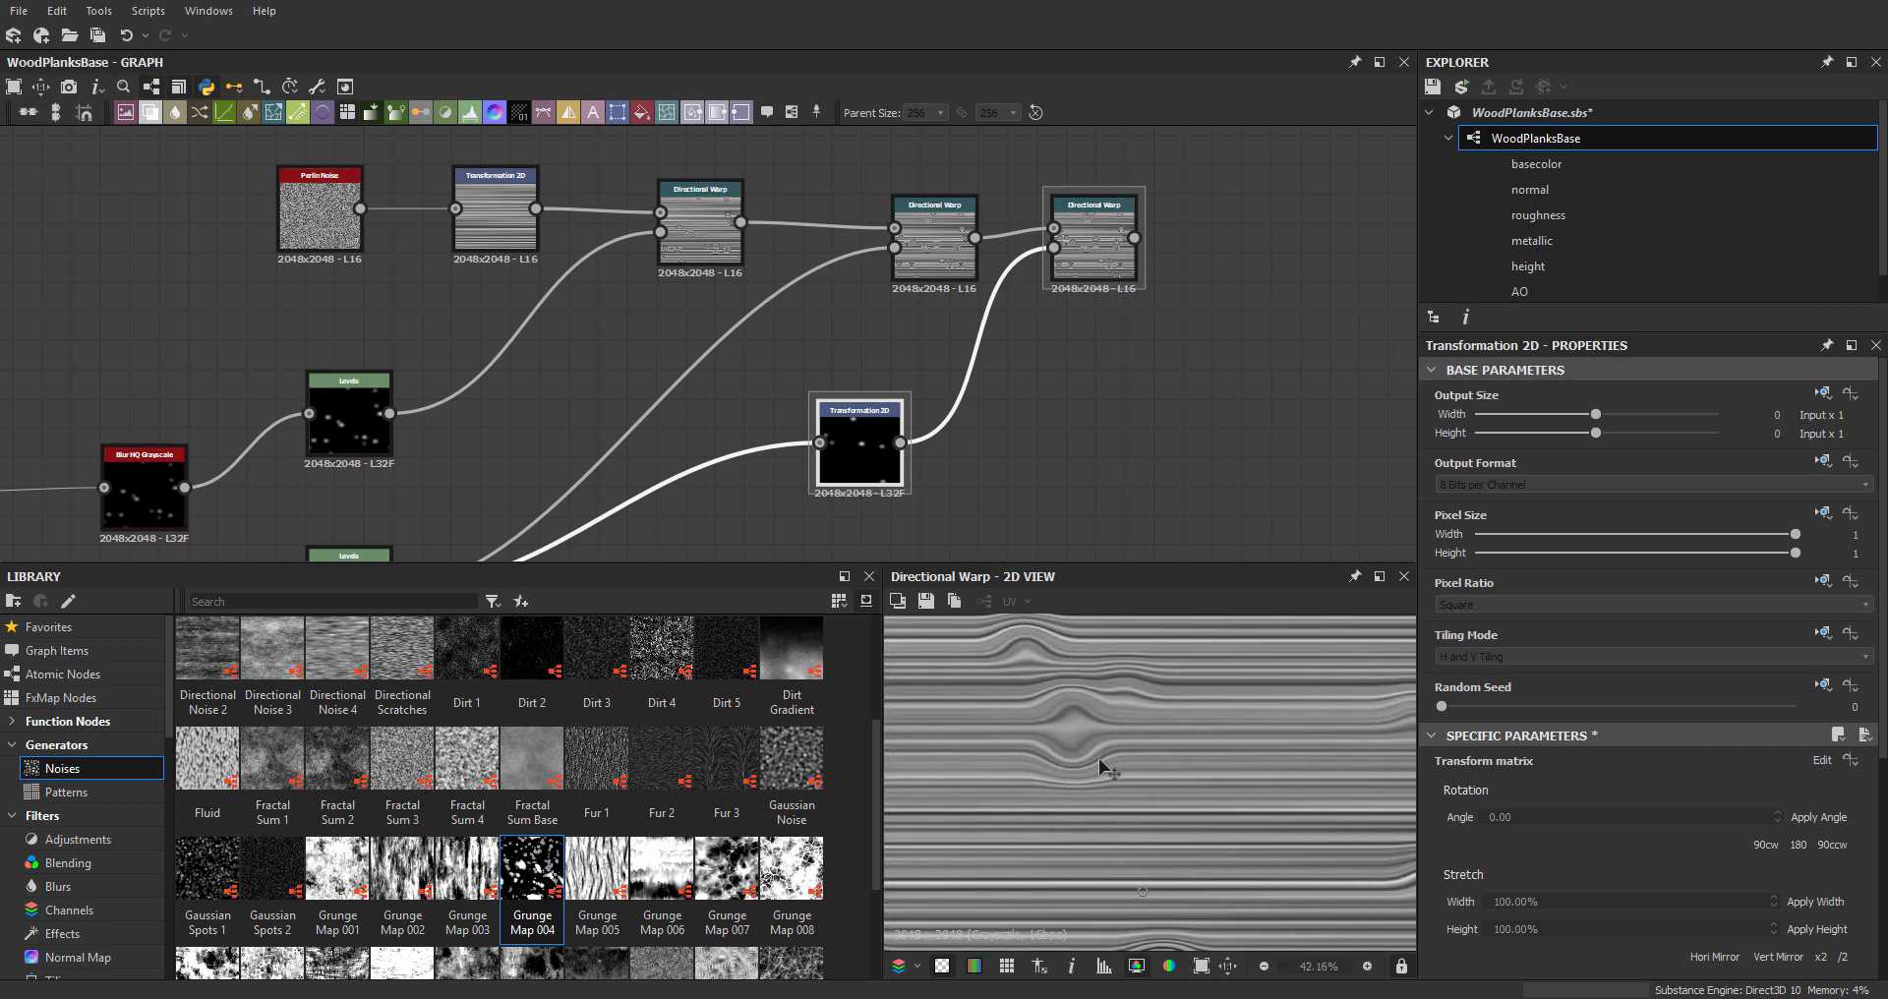
middle_click_drag(1079, 710, 1115, 847)
scroll(1064, 761, "down", 4)
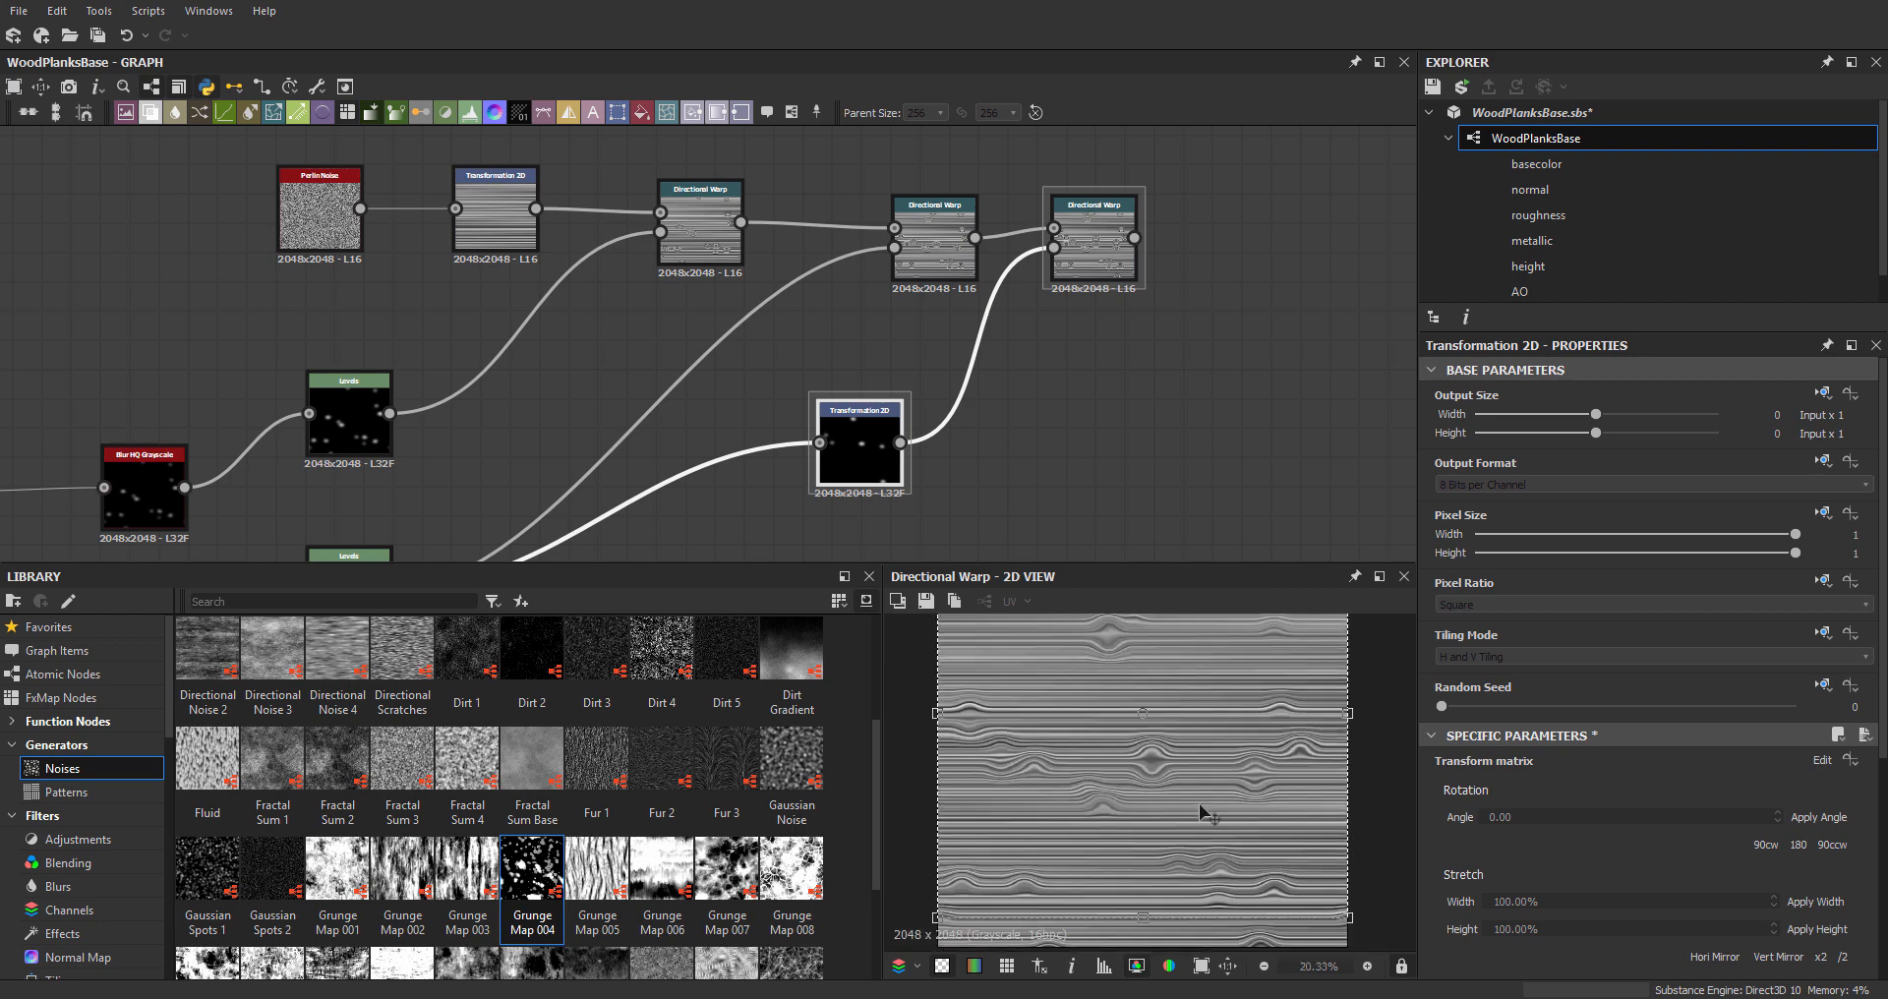
scroll(1125, 777, "up", 1)
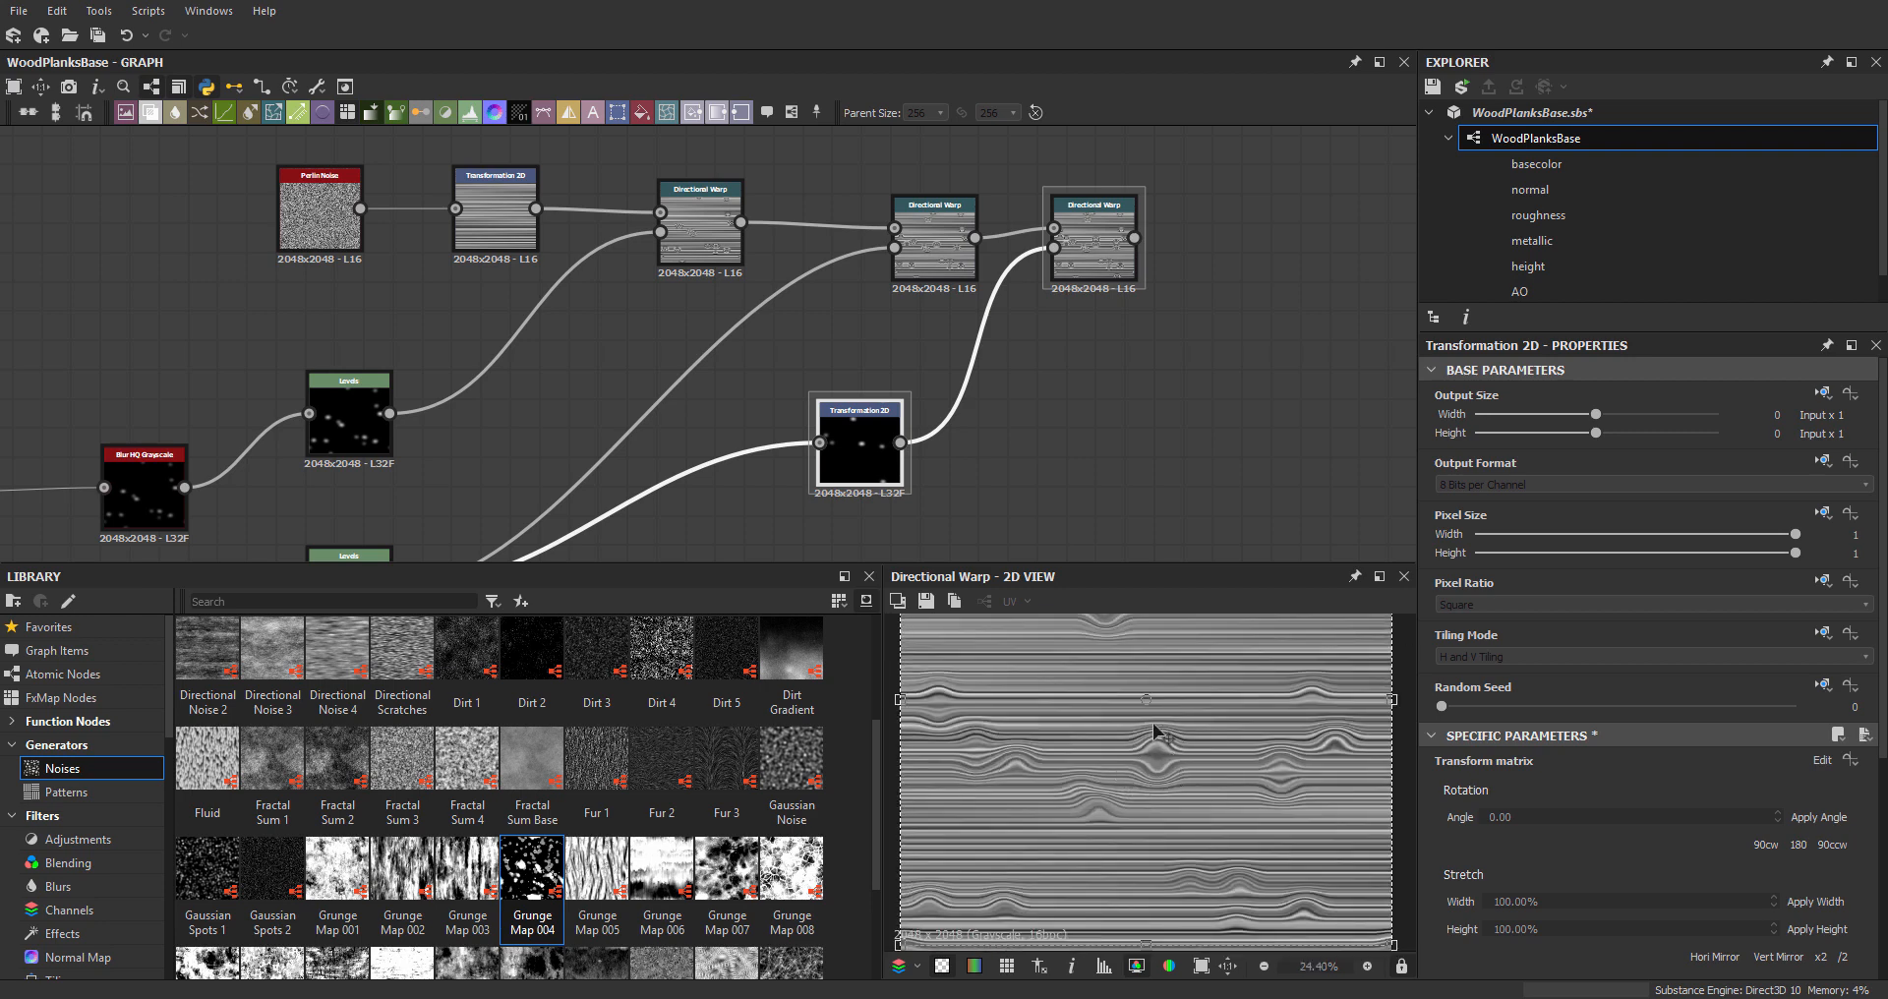
- Add a Levels node below the Transformation 2D and feed it from the upper knot Levels node
middle_click_drag(794, 399, 917, 244)
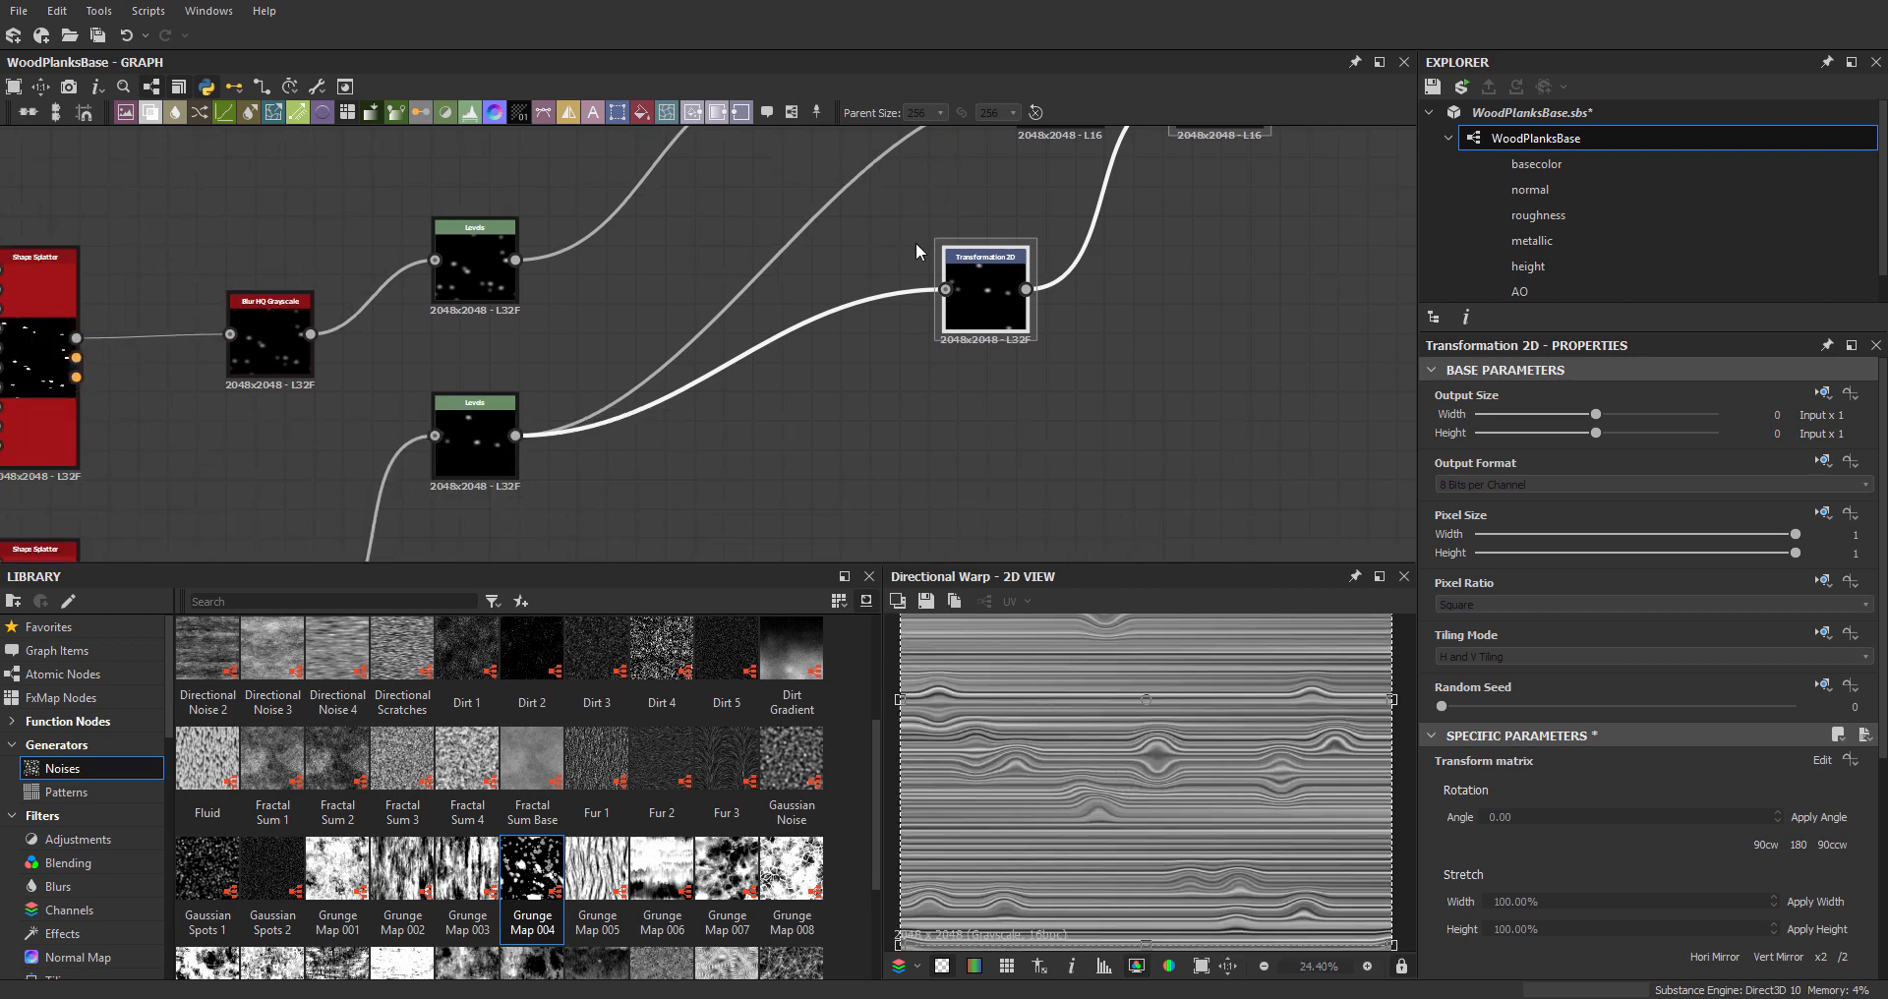
scroll(917, 244, "down", 2)
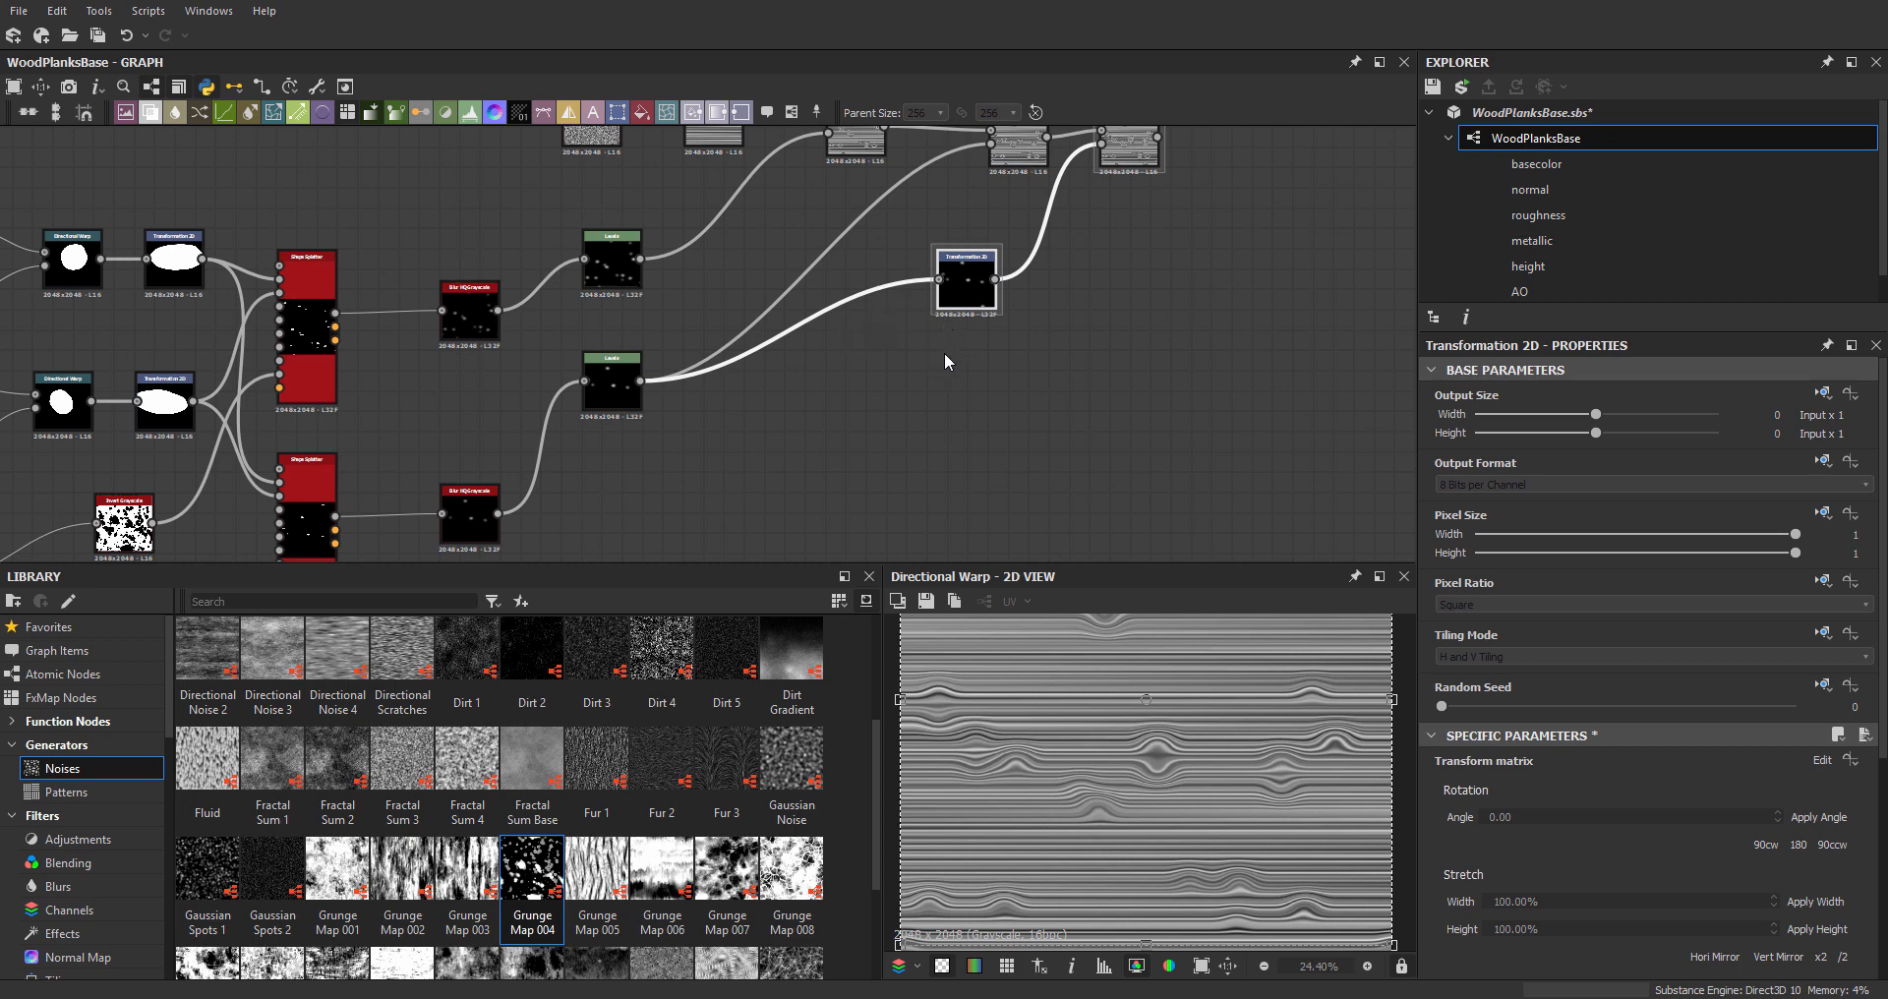
left_click_drag(966, 301, 1019, 280)
left_click(587, 374)
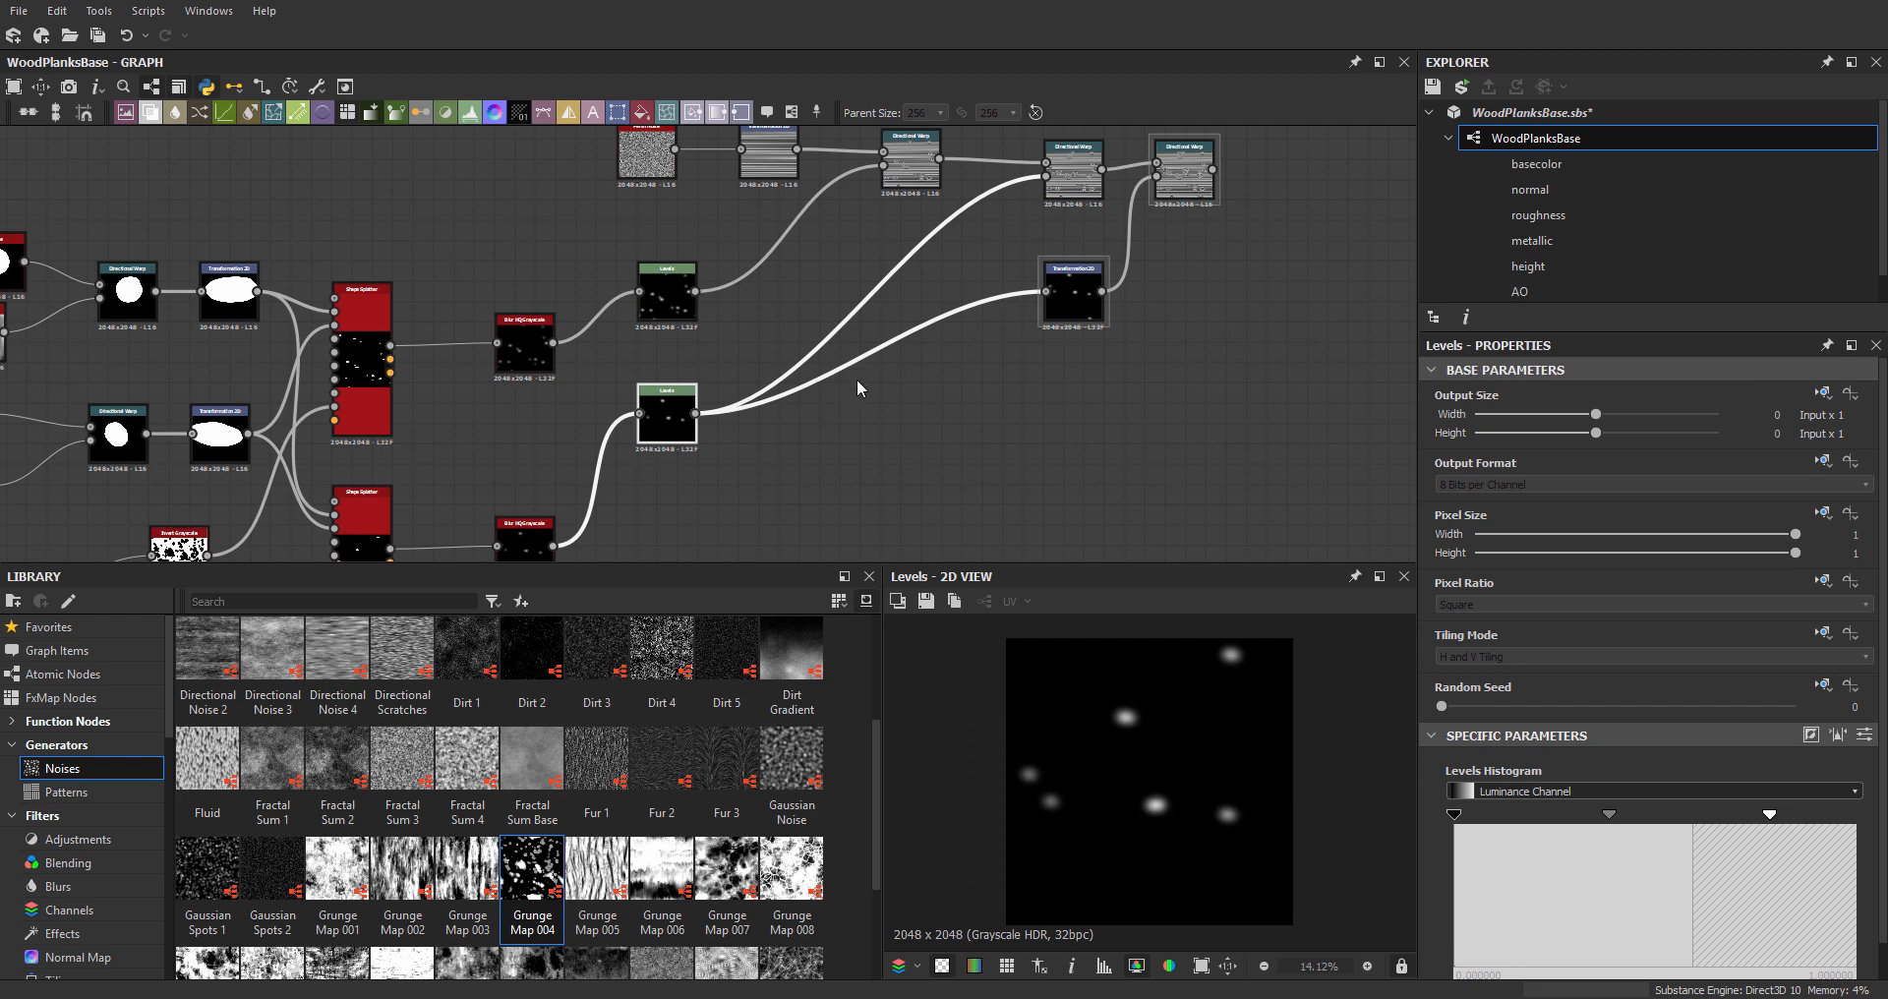
left_click(883, 404)
key("space")
type("lev")
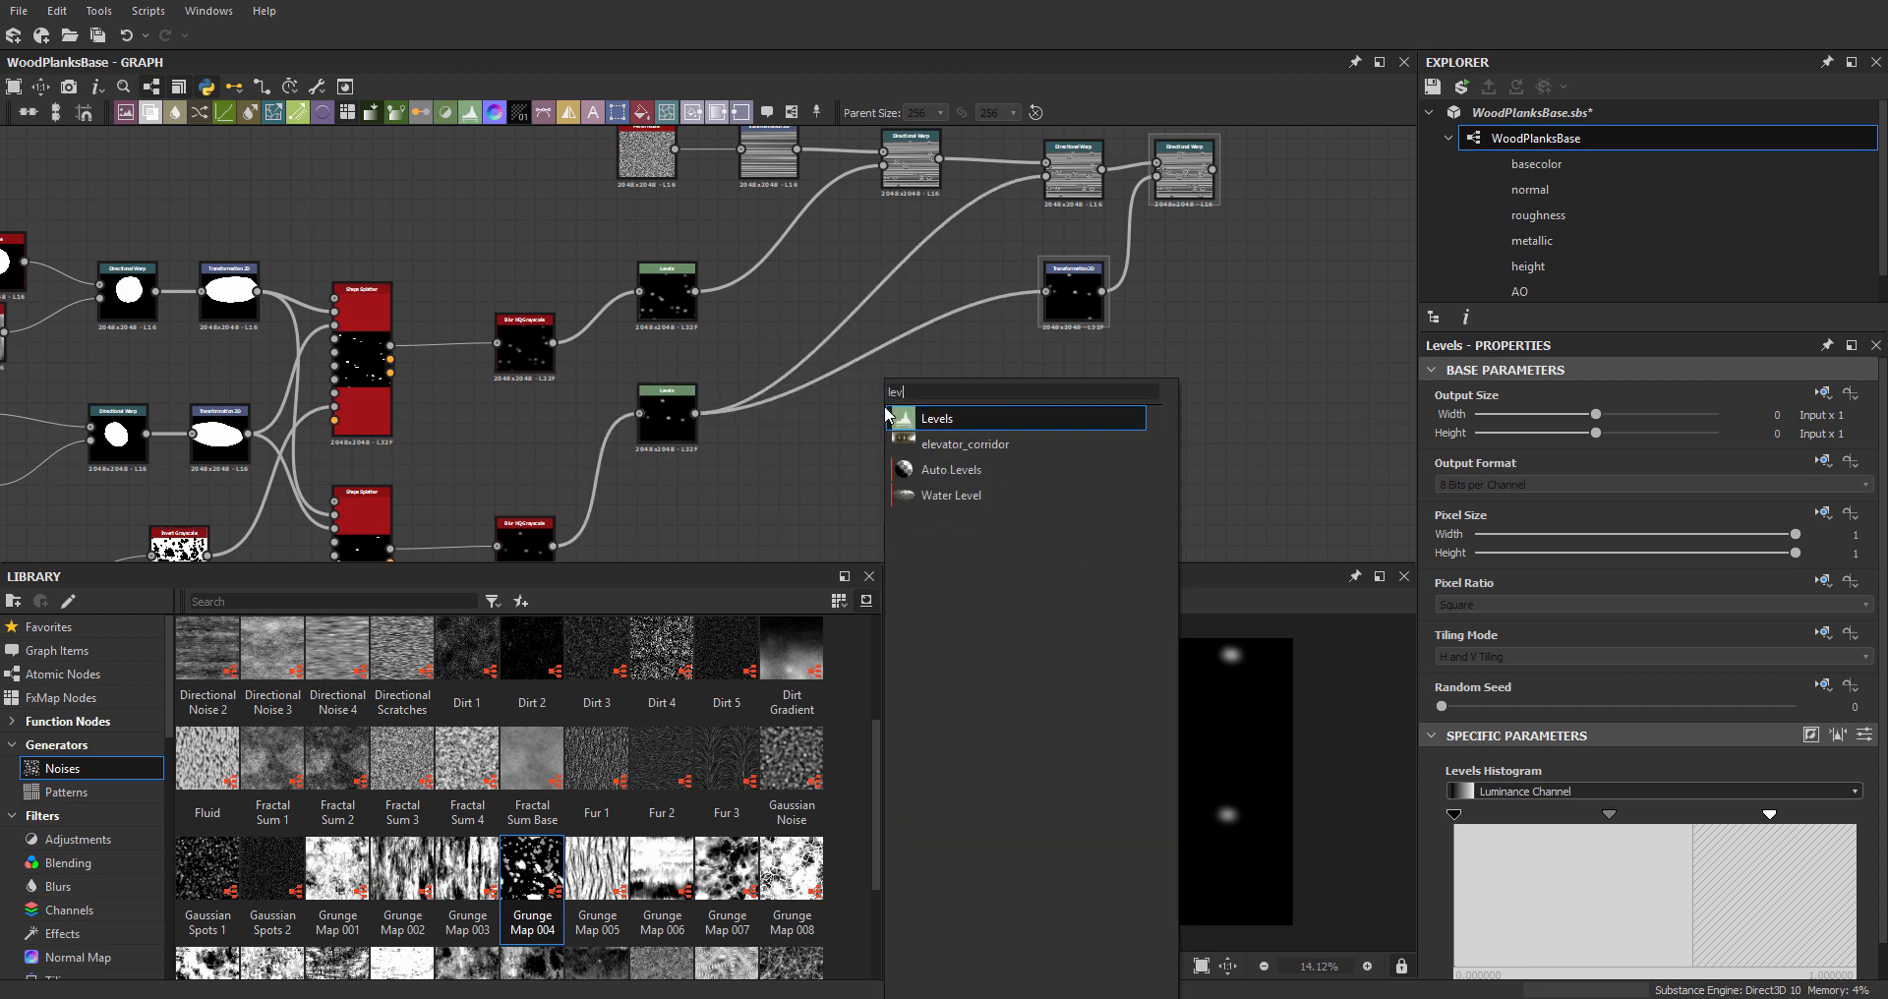
key("Return")
left_click_drag(698, 291, 864, 413)
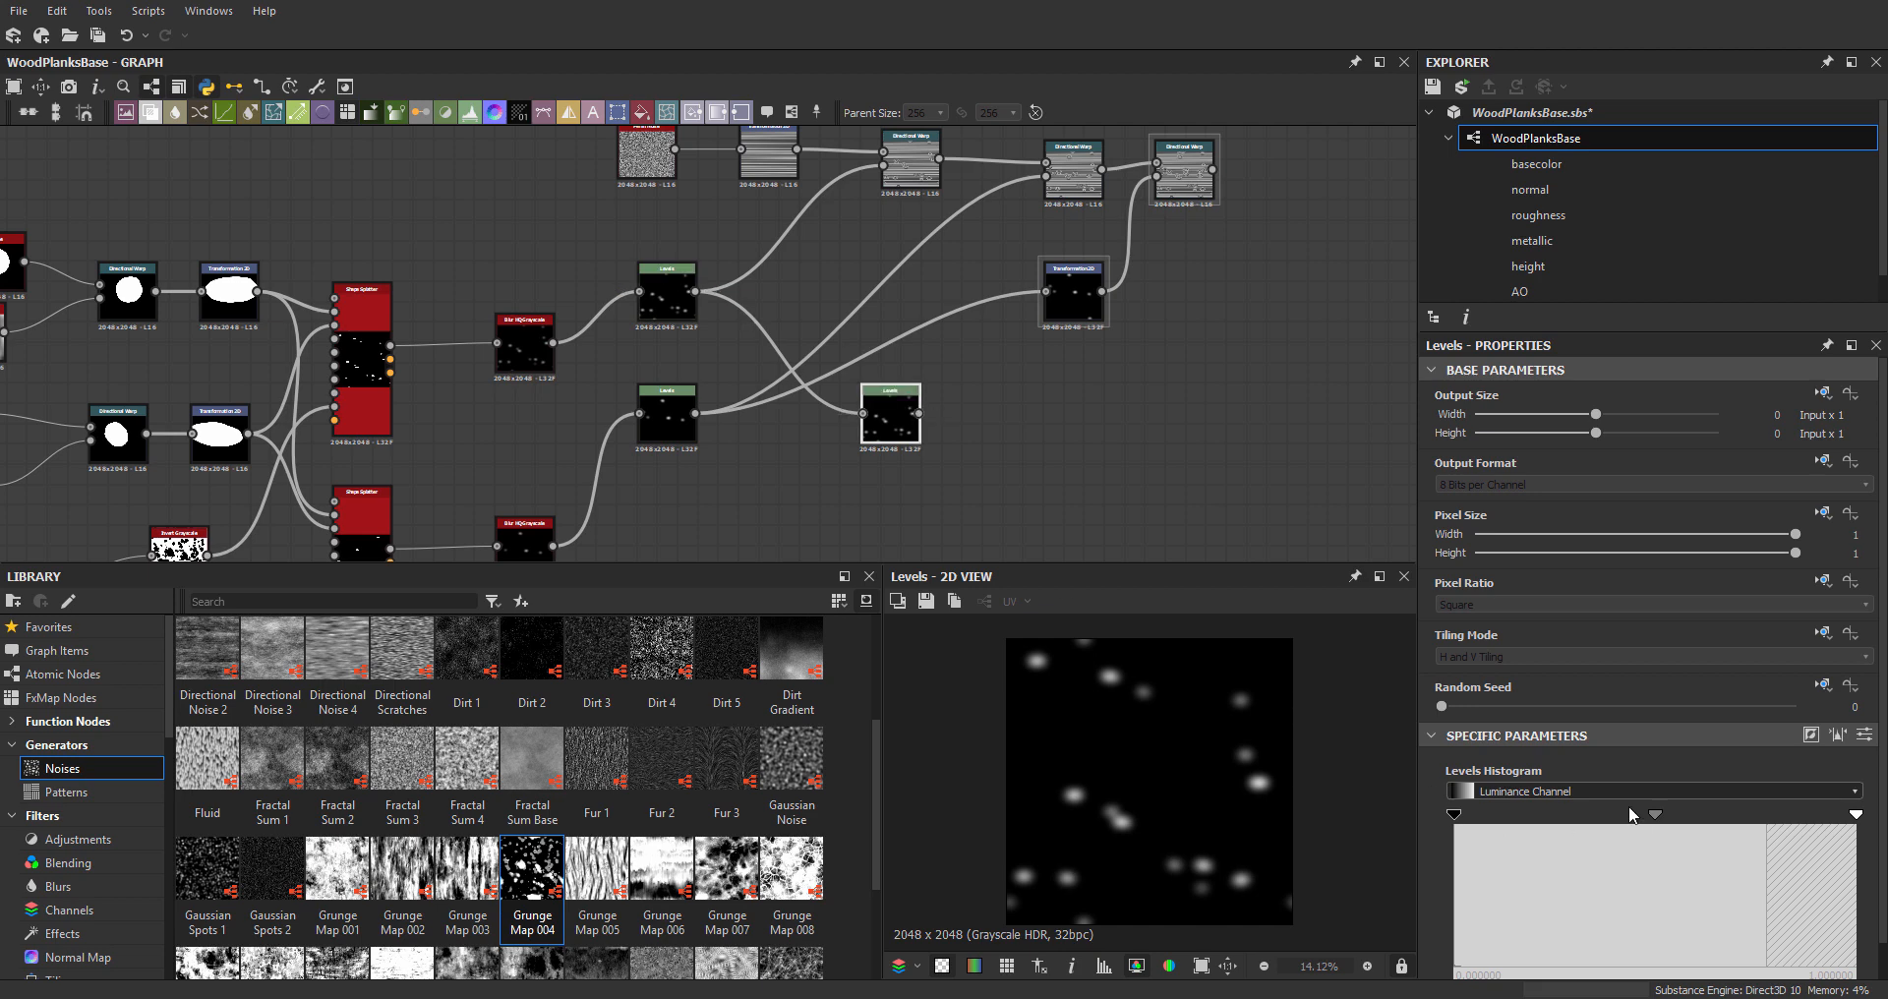
- Raise the new Levels node's black point and lower its white point to isolate only the brightest knots as solid spots
left_click_drag(1457, 811, 1607, 813)
scroll(1155, 824, "up", 3)
middle_click_drag(1155, 818, 1138, 769)
left_click_drag(1733, 822, 1681, 801)
left_click_drag(1856, 819, 1633, 824)
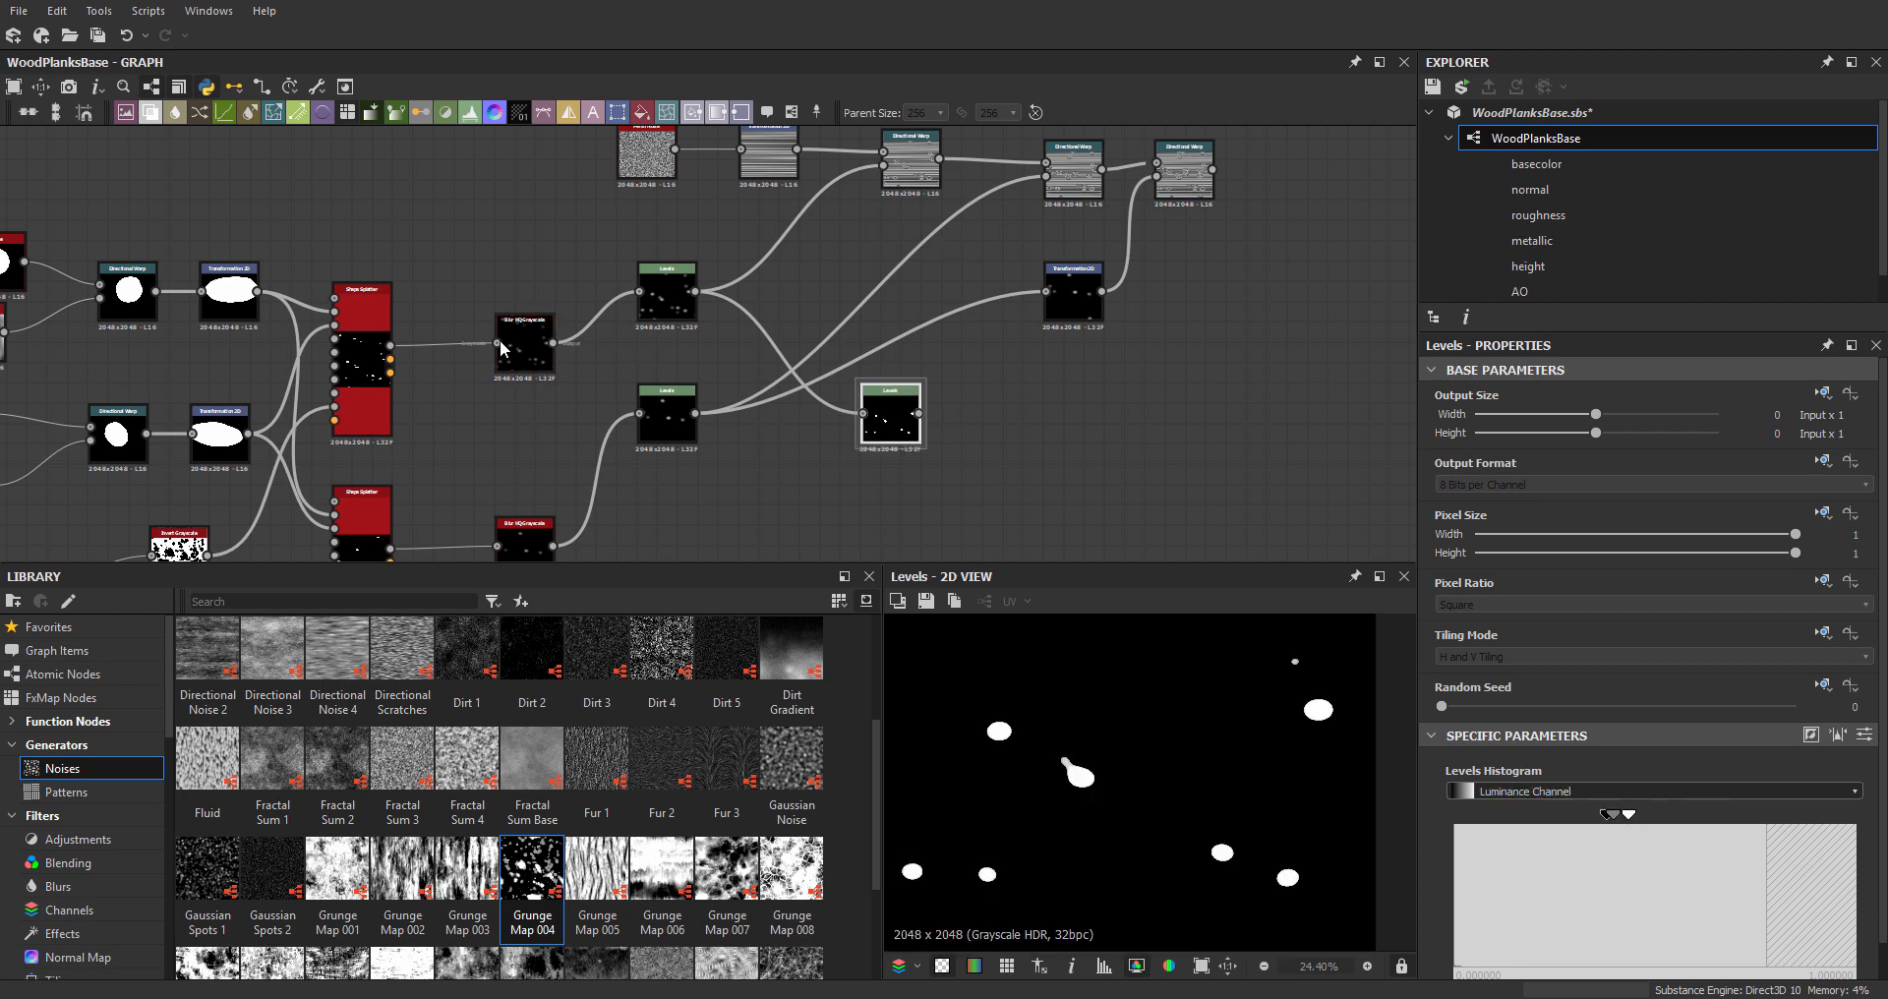
- Duplicate the upper Blur HQ Grayscale node, place it after the new Levels node as its input source, and preview the blurred knots
left_click(531, 346)
key("ctrl+shift+d")
left_click_drag(710, 346, 977, 430)
double_click(991, 426)
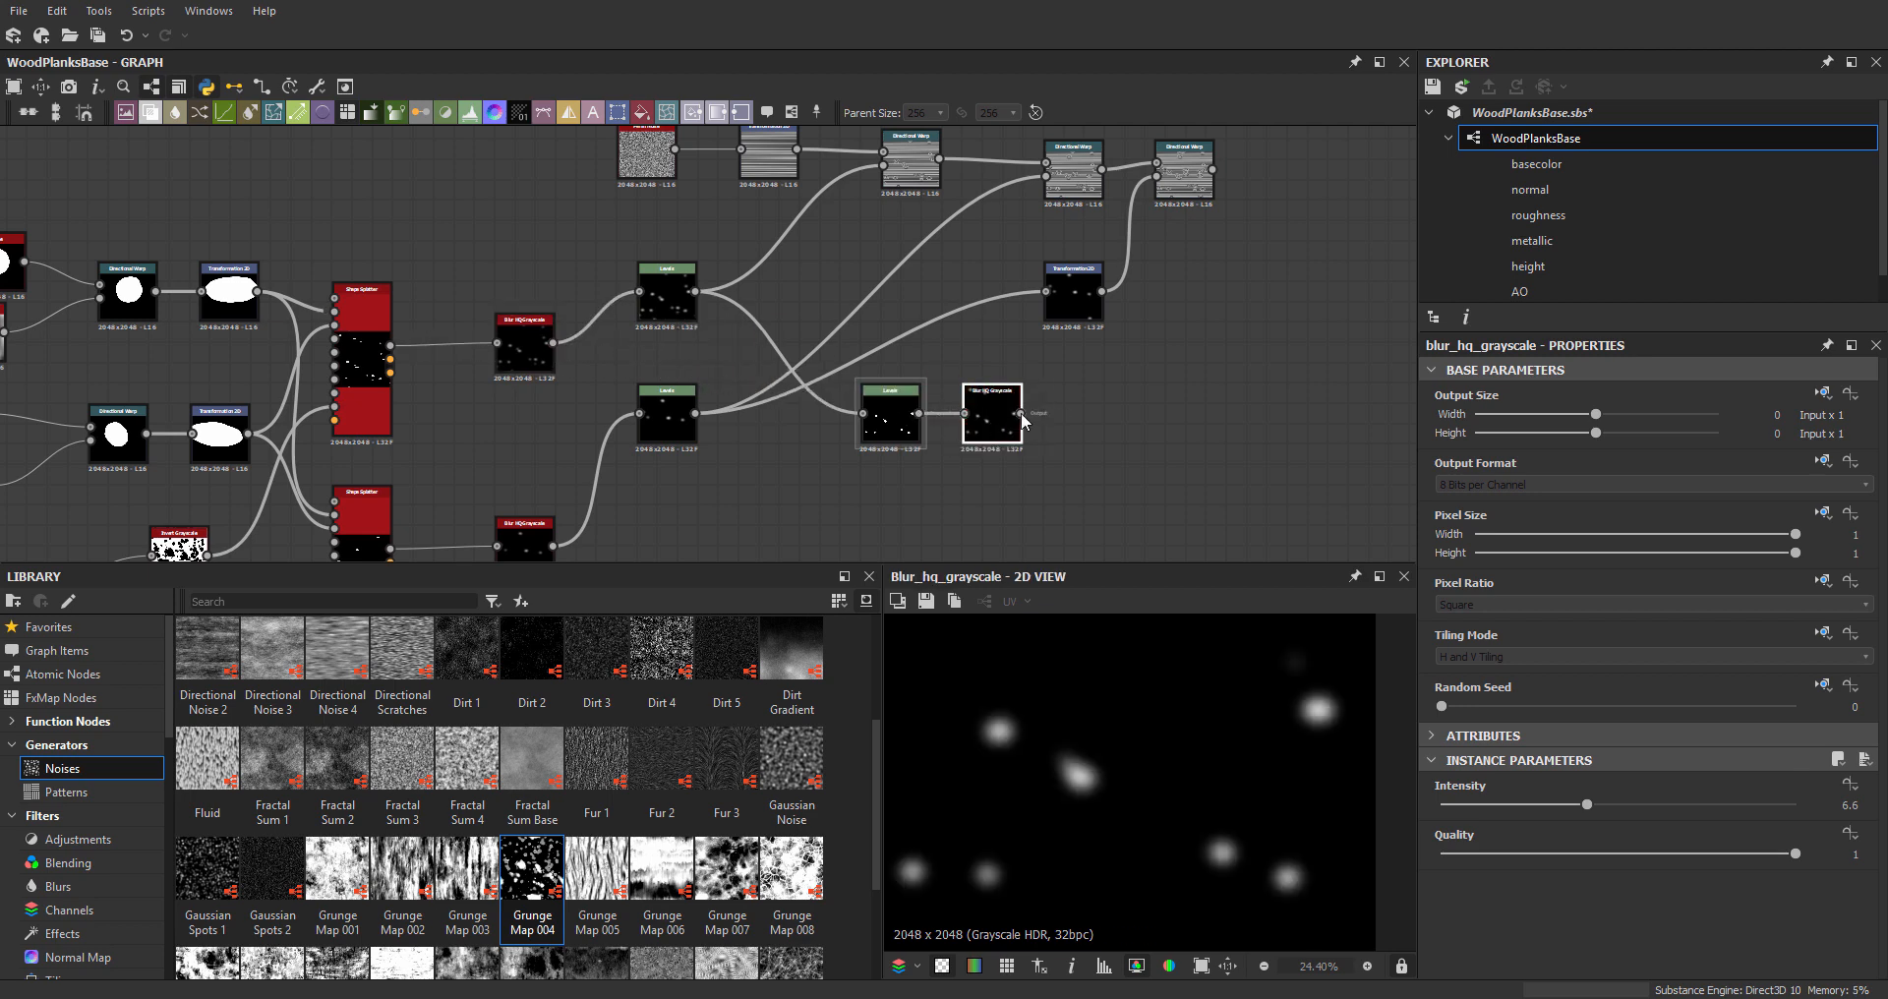
- Feed the Transformation 2D from the duplicated blur and shift its offset while previewing the third Directional Warp
middle_click_drag(1023, 385, 945, 439)
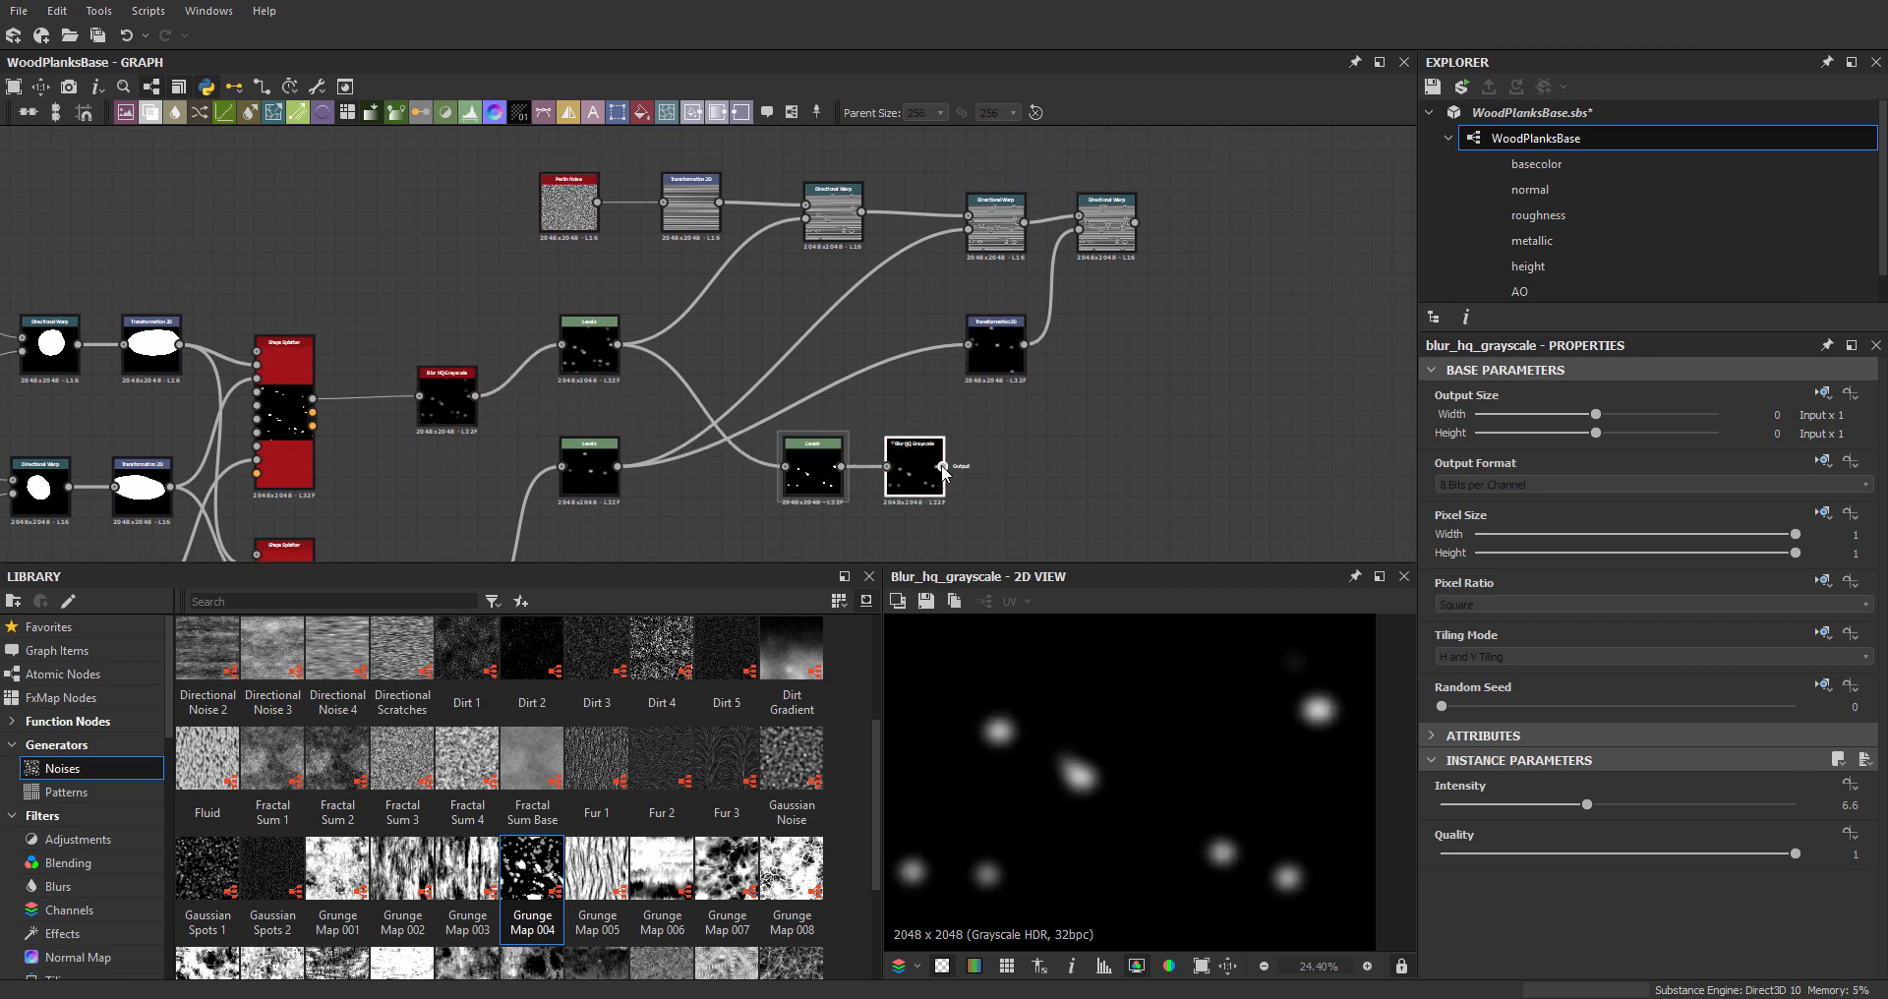
left_click_drag(964, 356, 968, 345)
double_click(1115, 242)
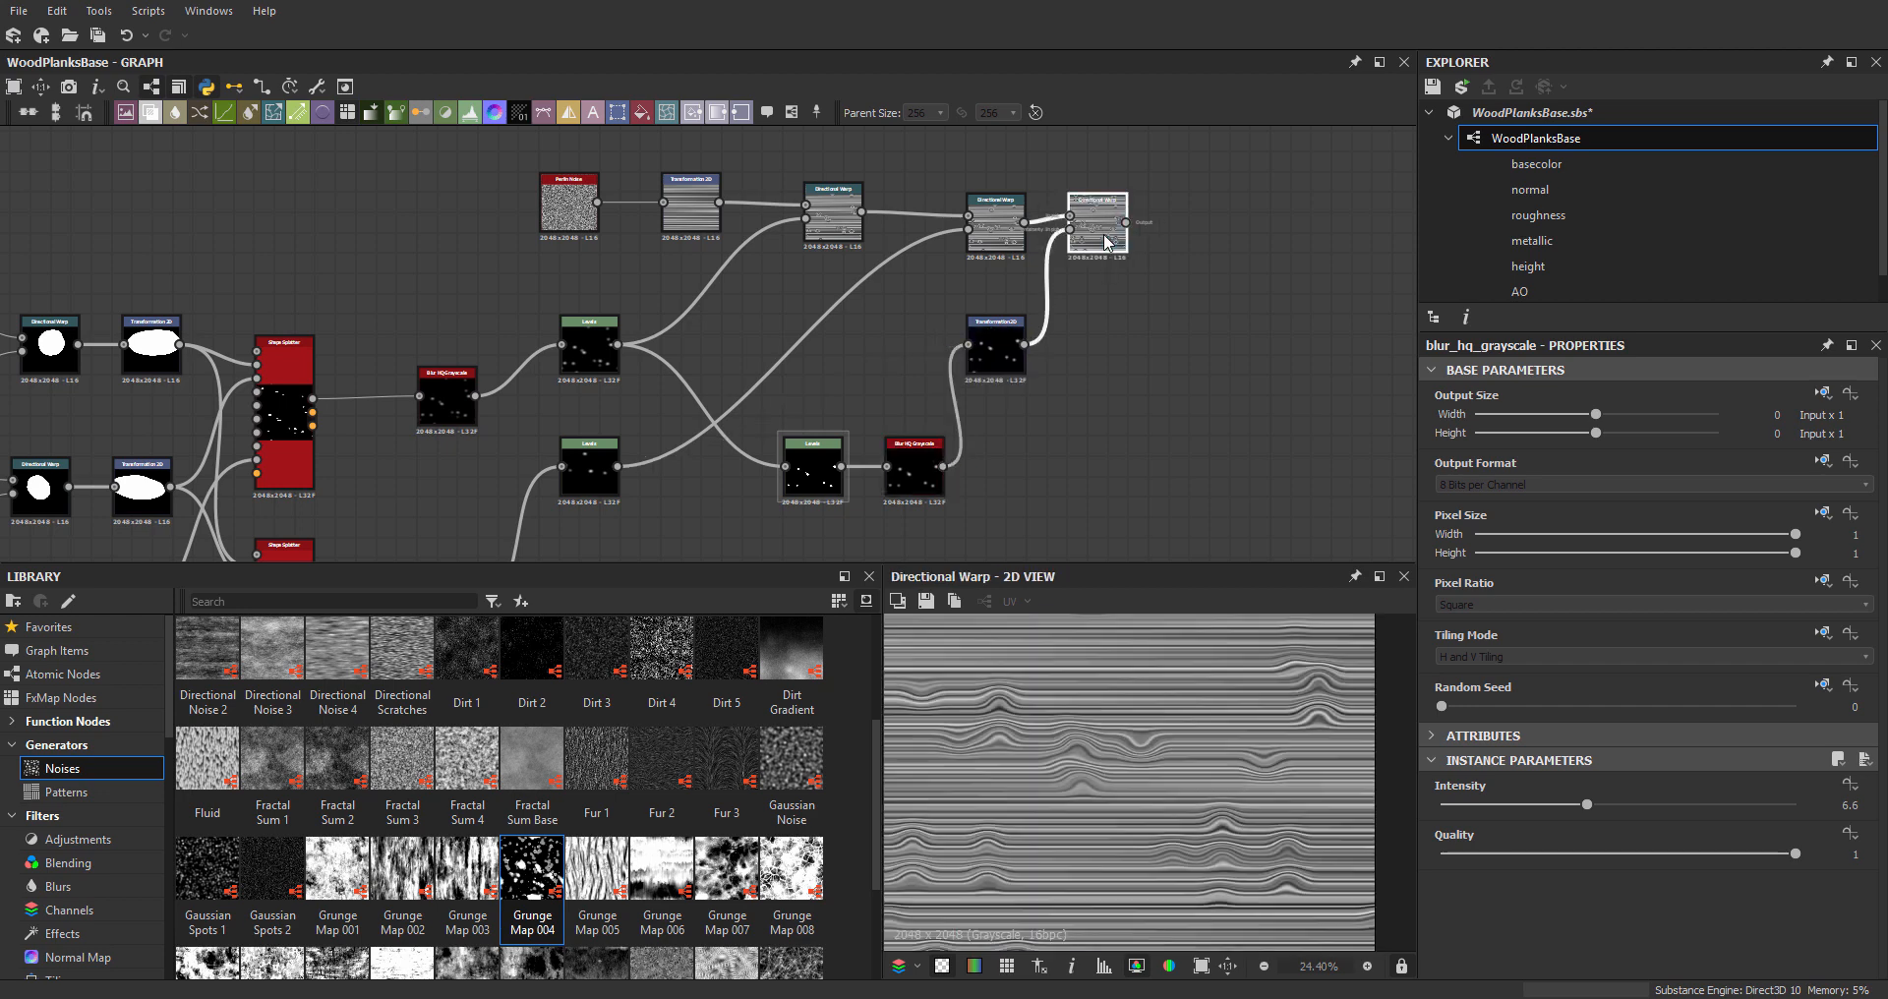
left_click(996, 352)
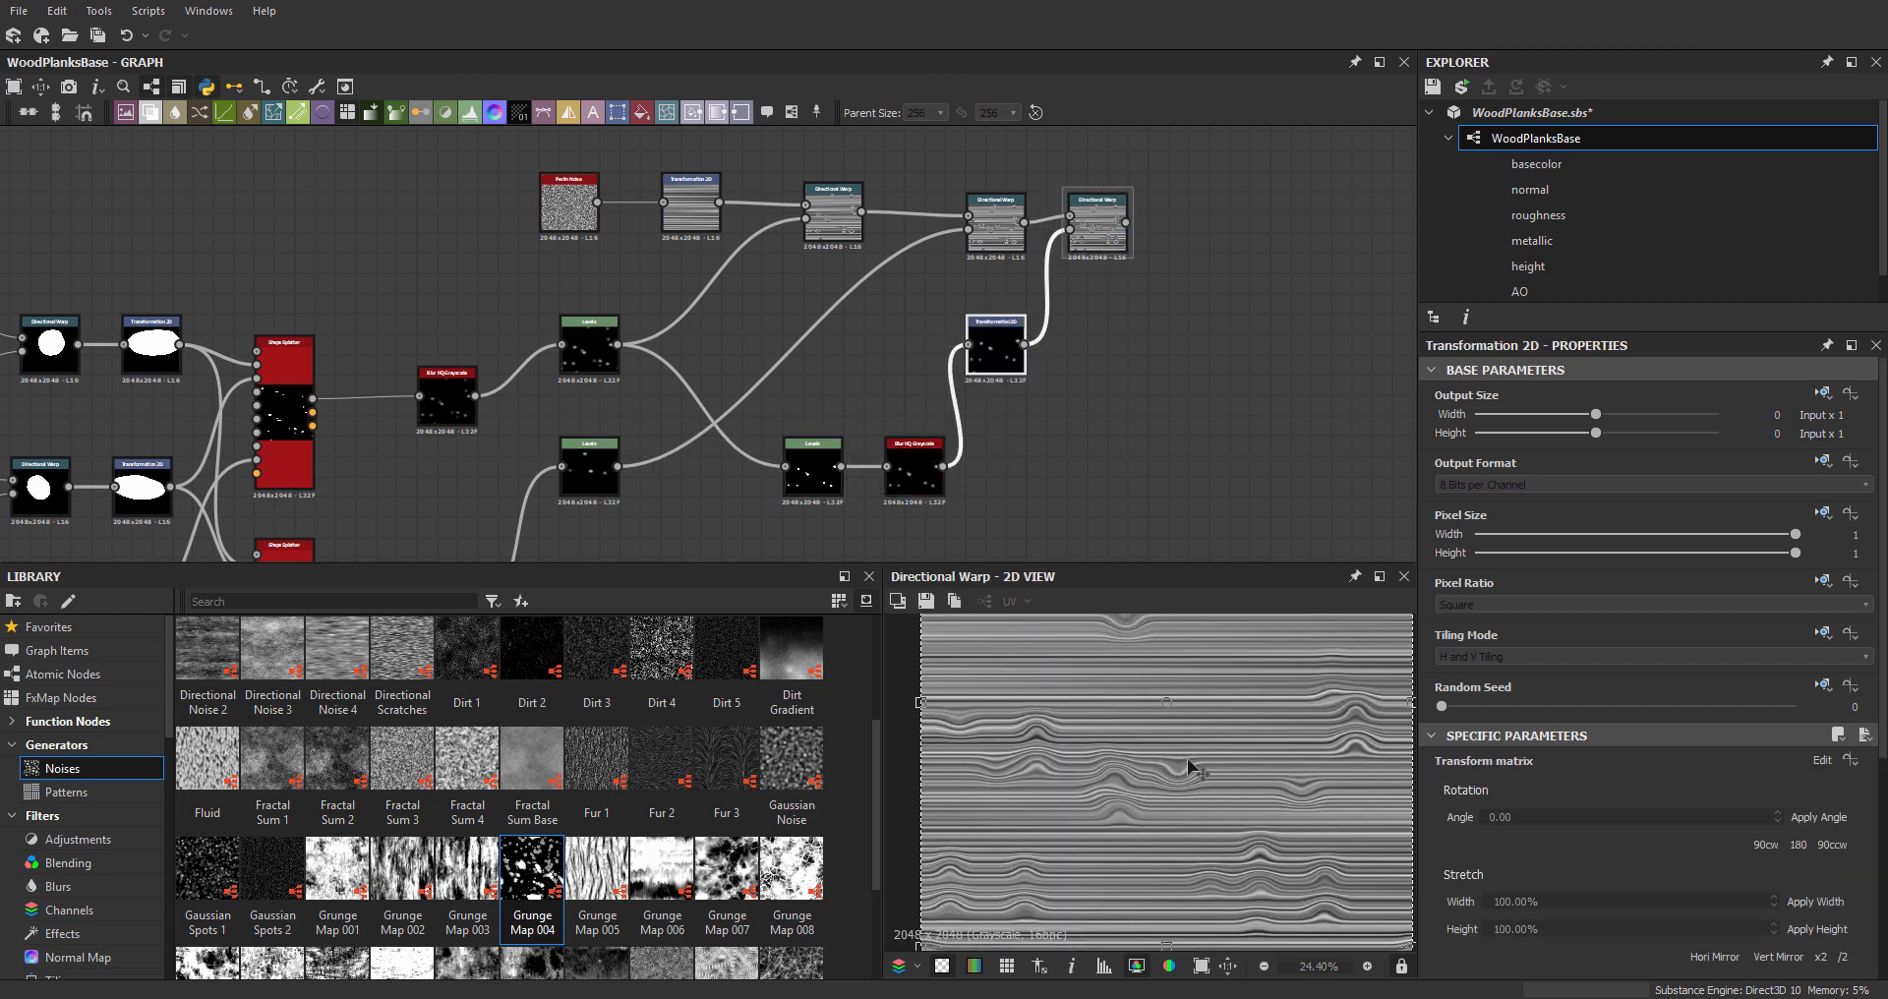
left_click_drag(1194, 742, 1194, 804)
- Set the third Directional Warp's angle to -0.25 turns and shift the Transformation 2D to align its knots with the existing ones
left_click(1103, 228)
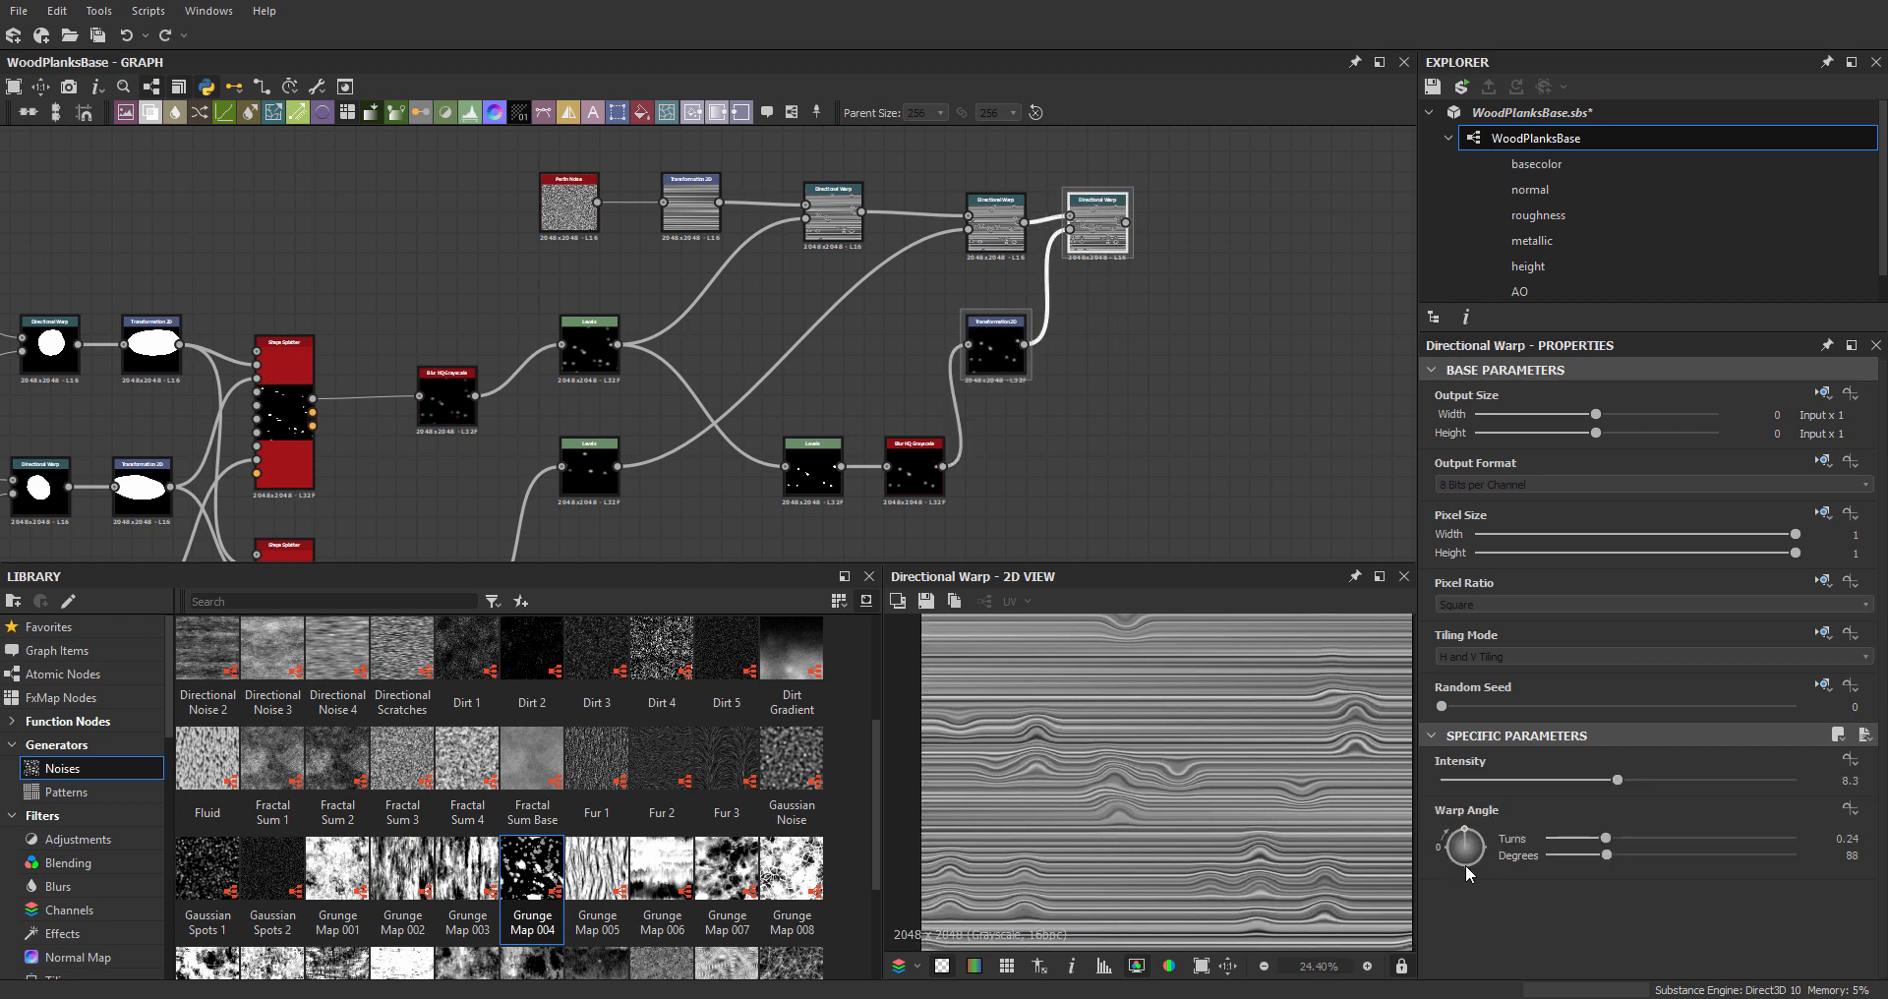
left_click_drag(1470, 871, 1471, 883)
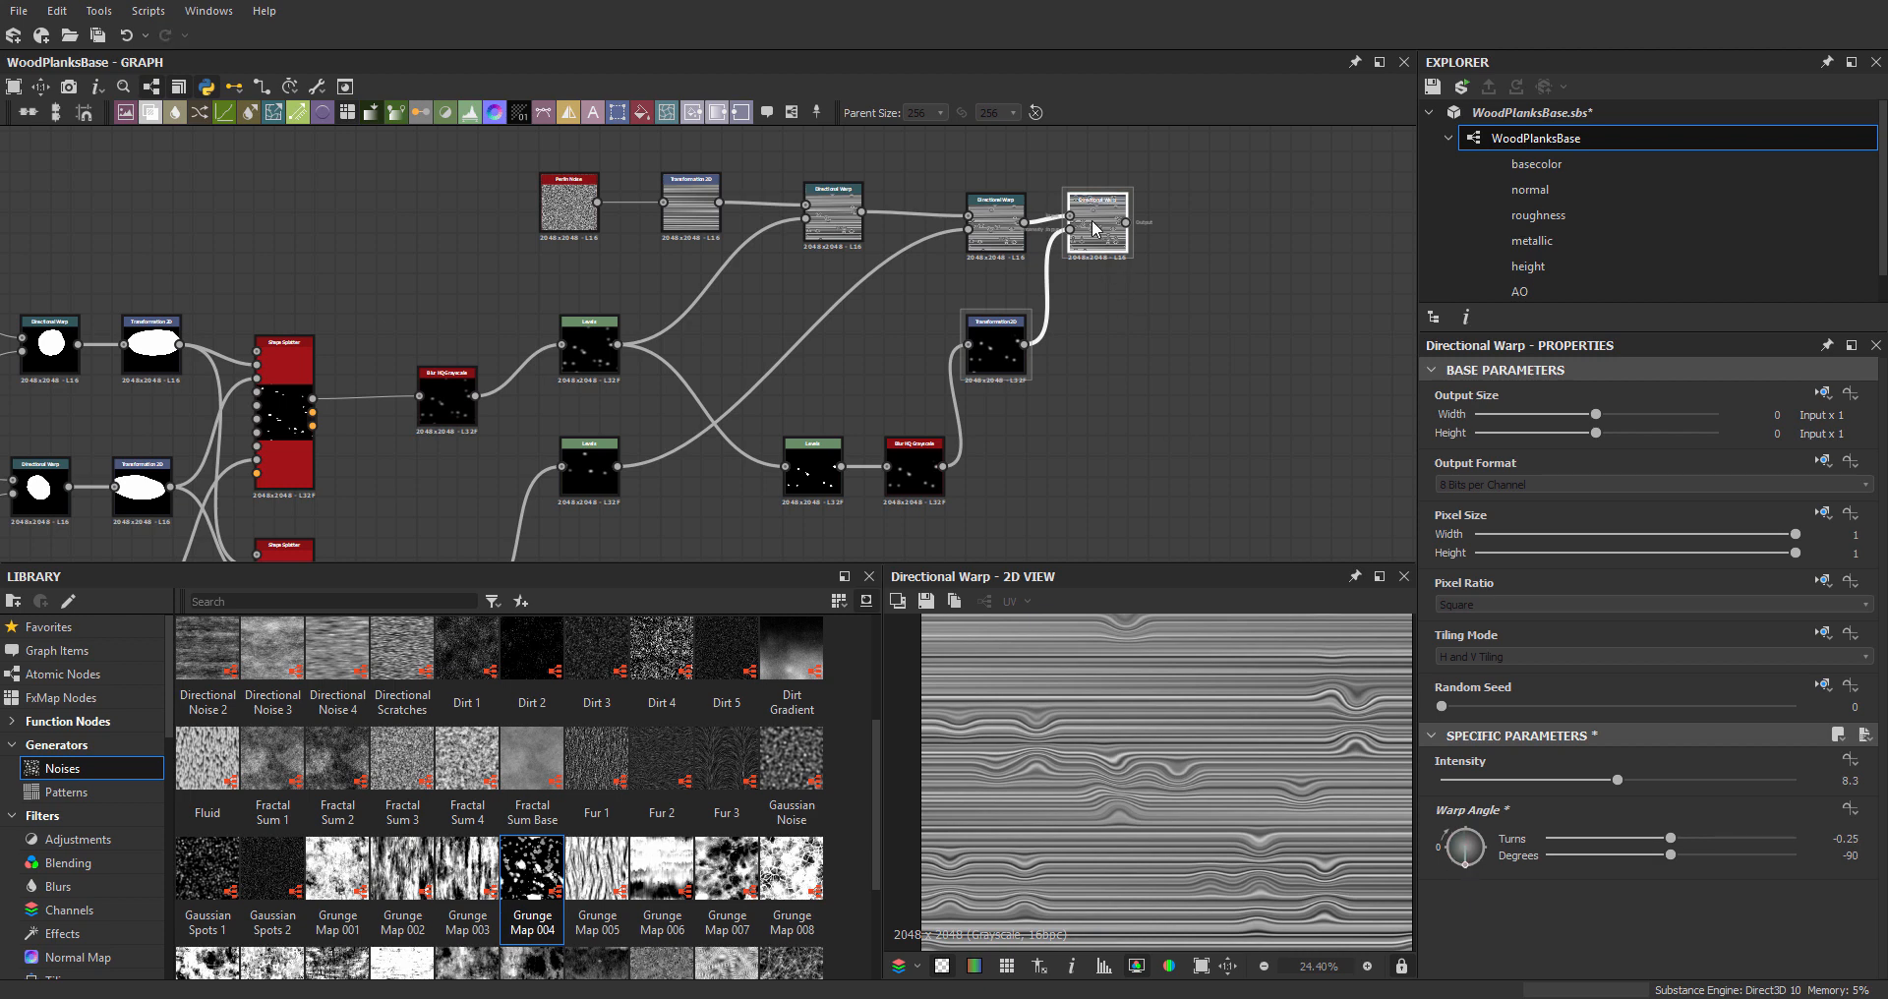
left_click(995, 349)
scroll(1188, 782, "up", 1)
left_click_drag(1188, 782, 1207, 834)
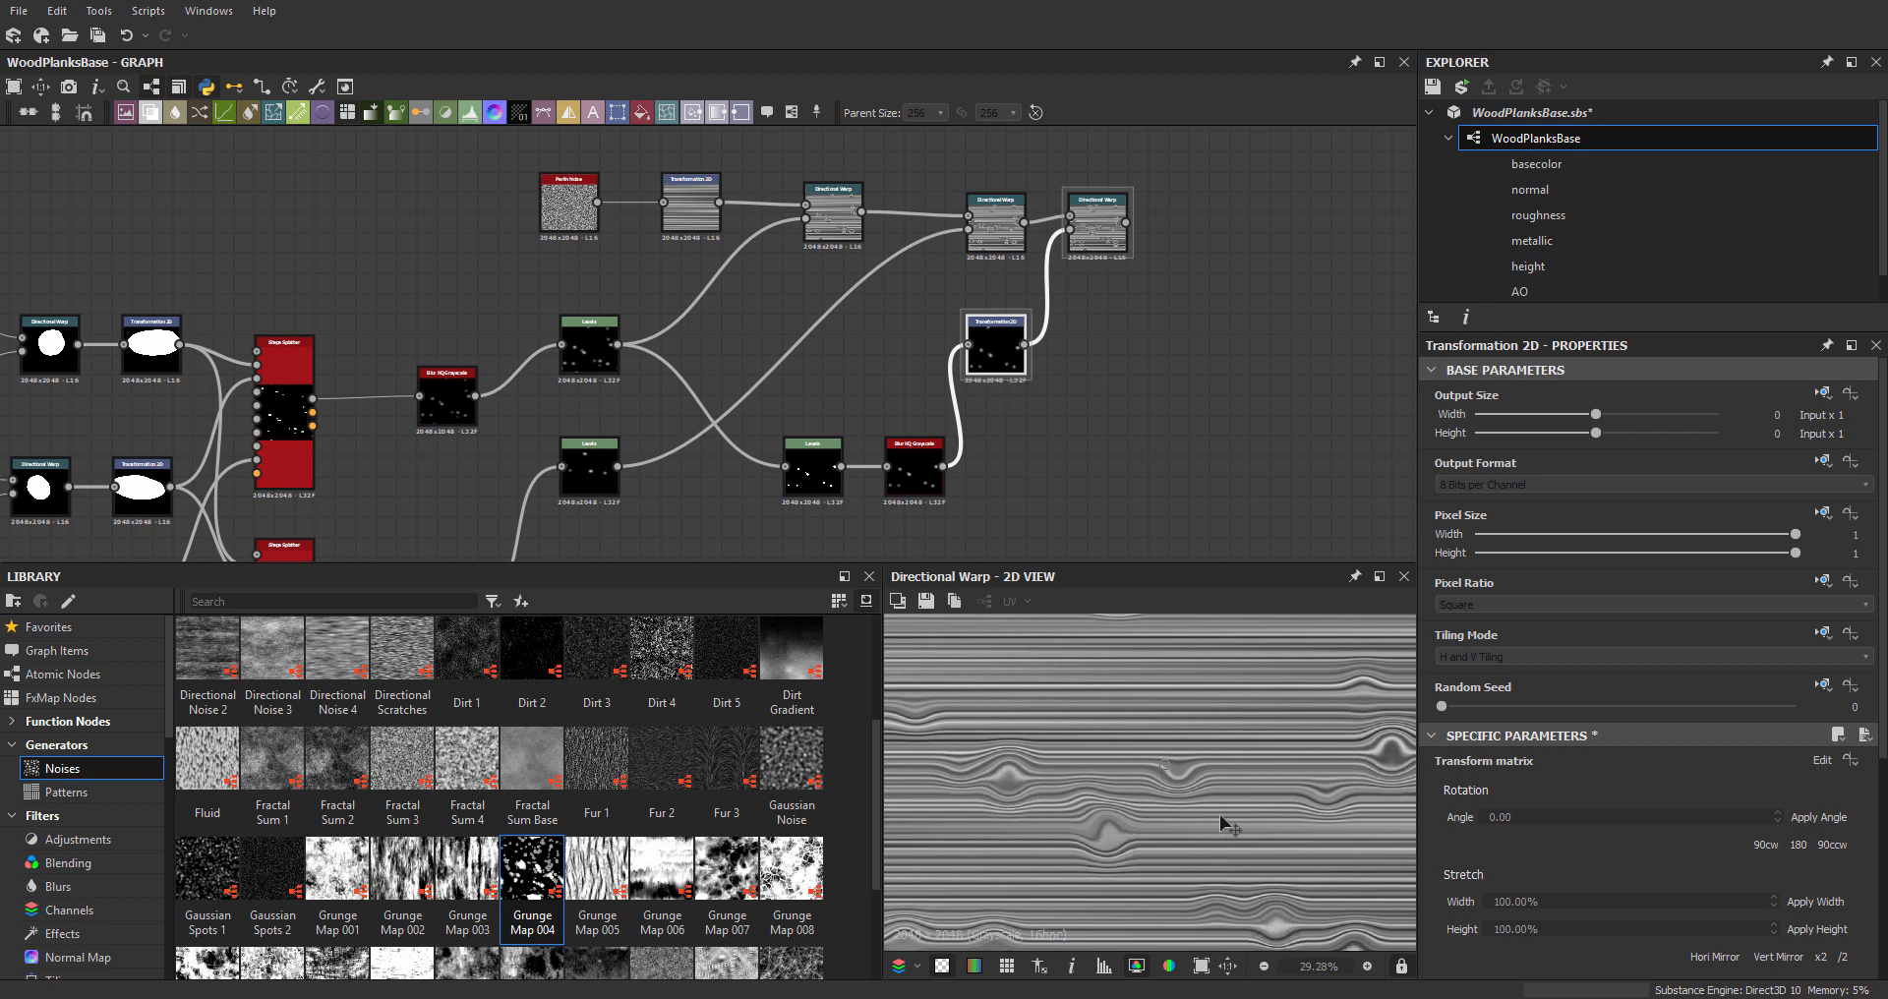
scroll(1088, 765, "down", 1)
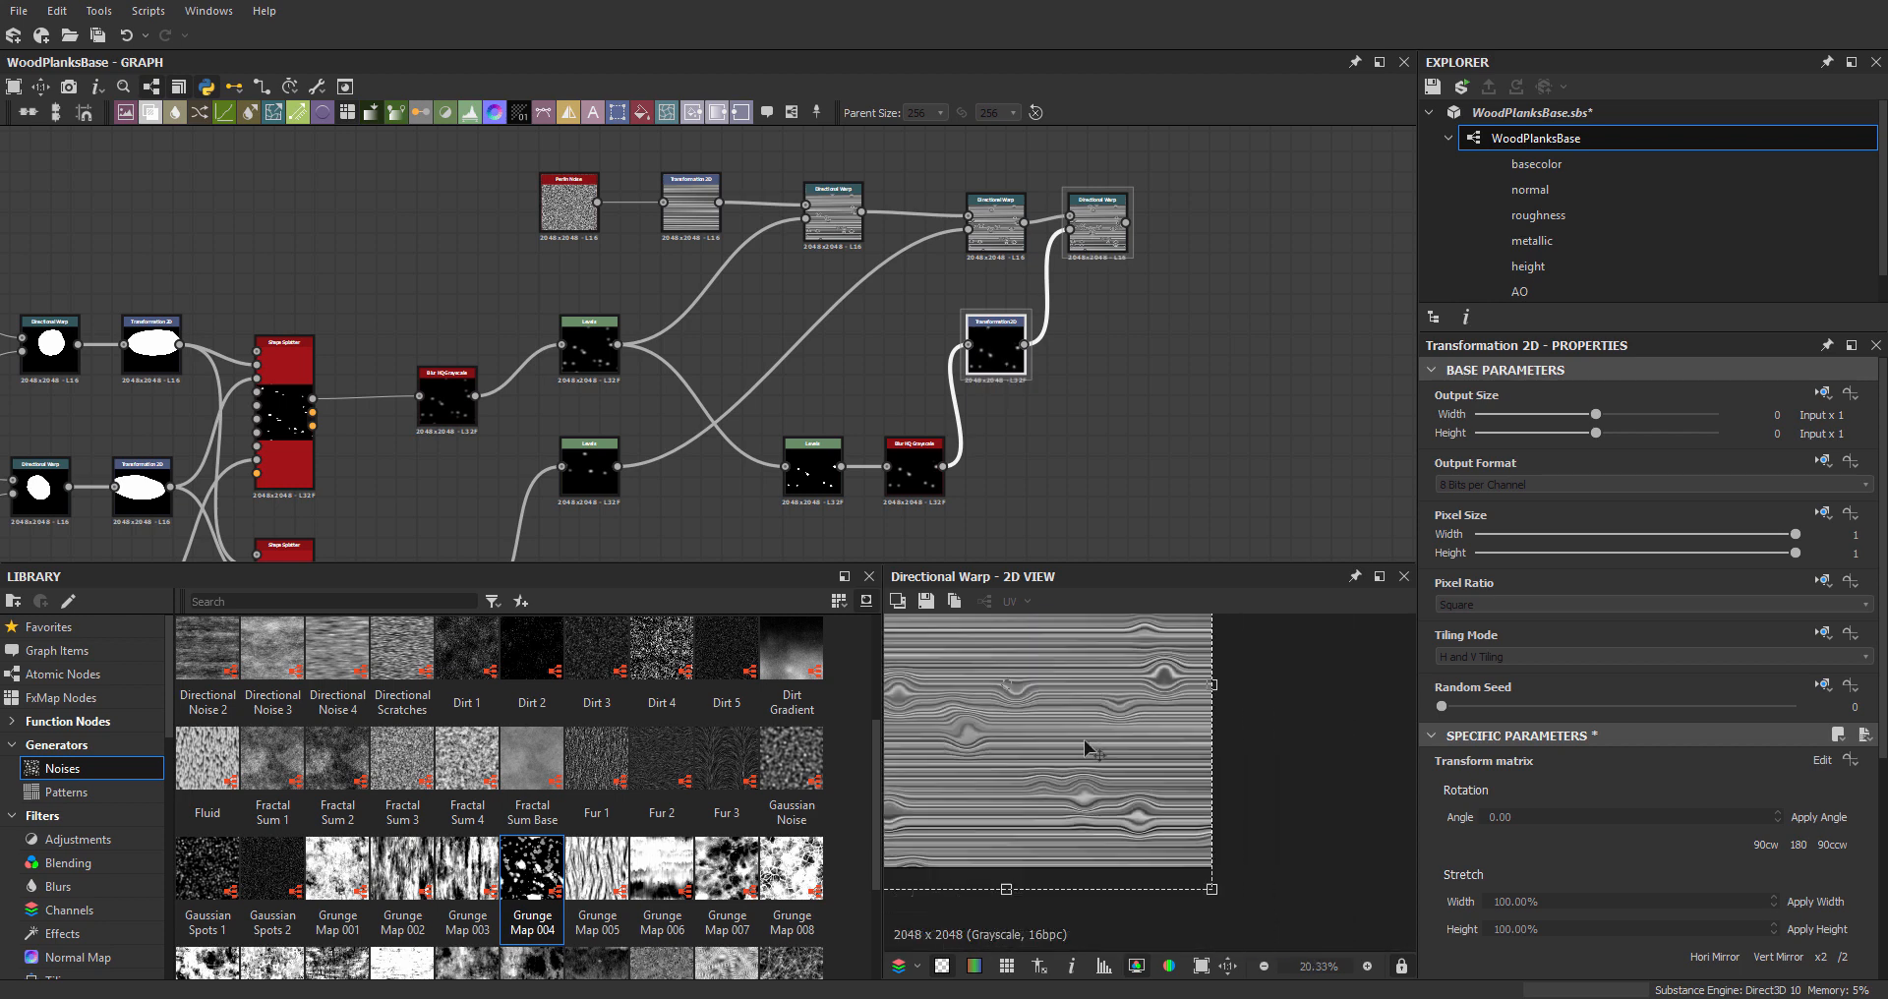
- Compare the Transformation 2D and upper Levels knot masks, and examine the third Directional Warp's grain
double_click(995, 338)
double_click(593, 348)
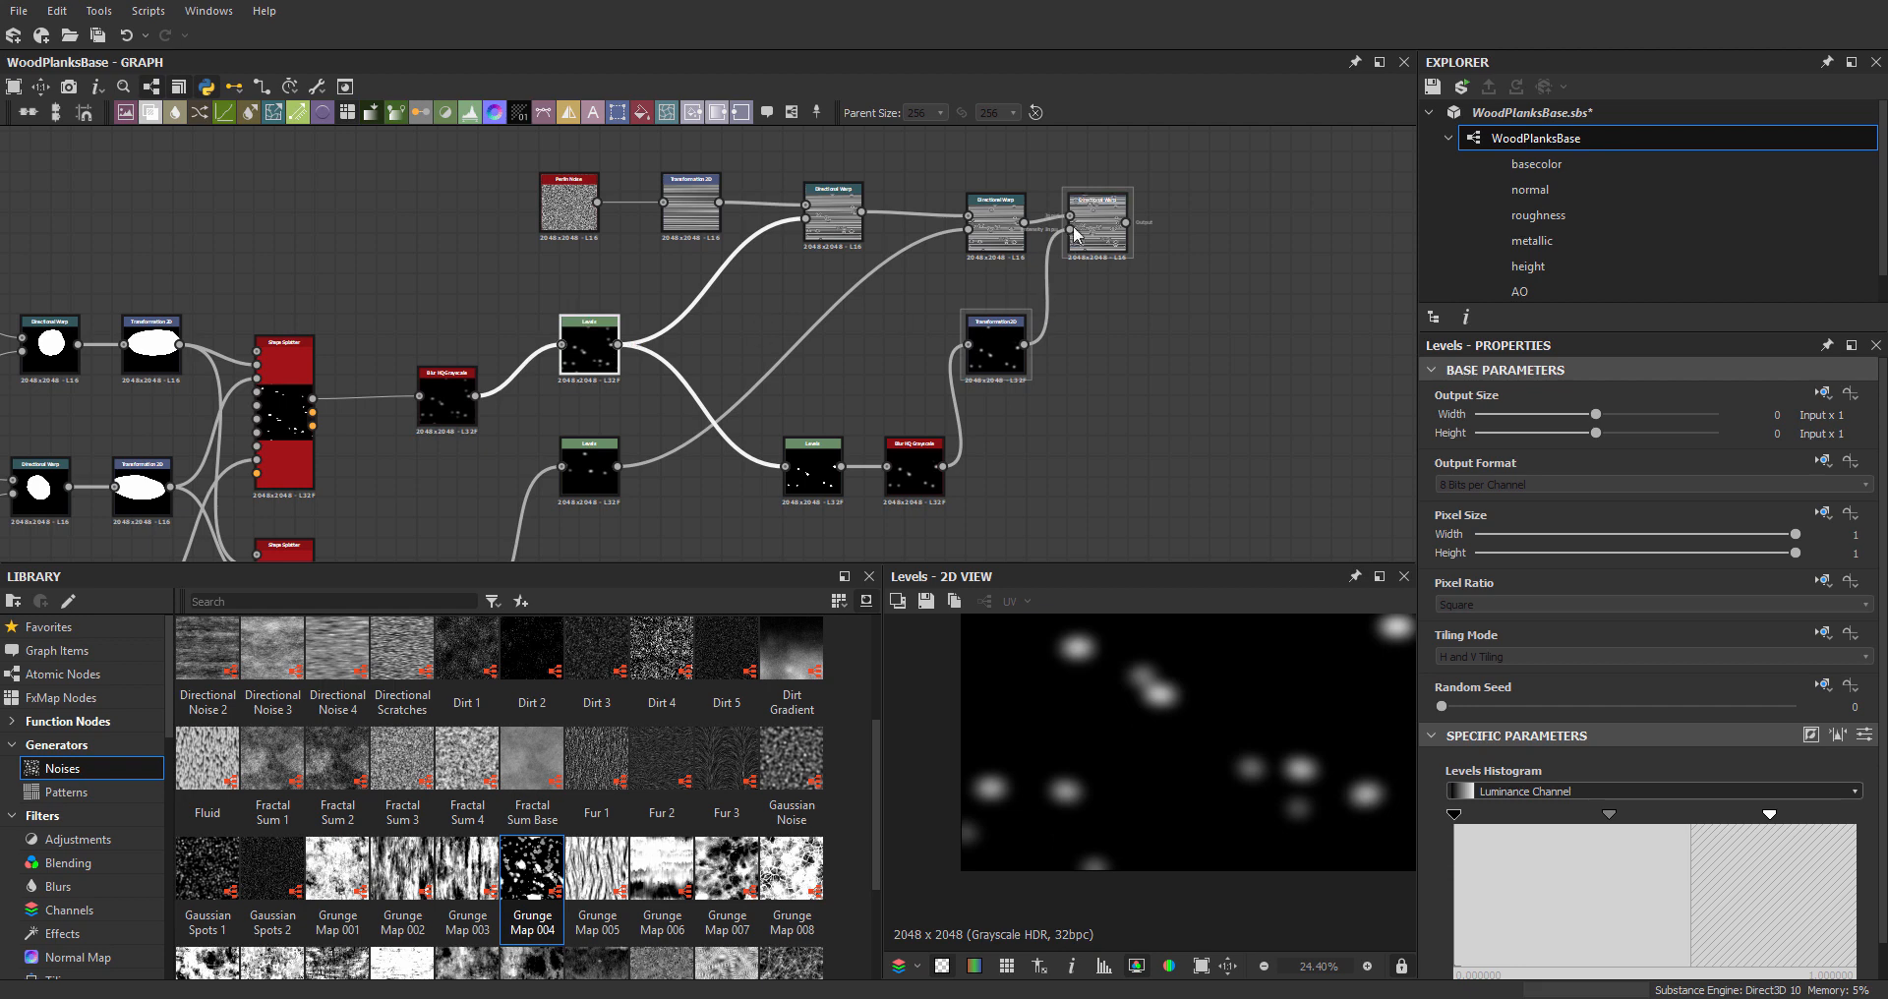
double_click(1099, 215)
scroll(1136, 710, "down", 2)
mouse_move(1121, 735)
middle_mouse_down()
mouse_move(1088, 883)
mouse_move(1113, 831)
mouse_move(1105, 732)
middle_mouse_up()
scroll(1107, 746, "up", 2)
scroll(1112, 733, "up", 1)
scroll(1182, 787, "down", 3)
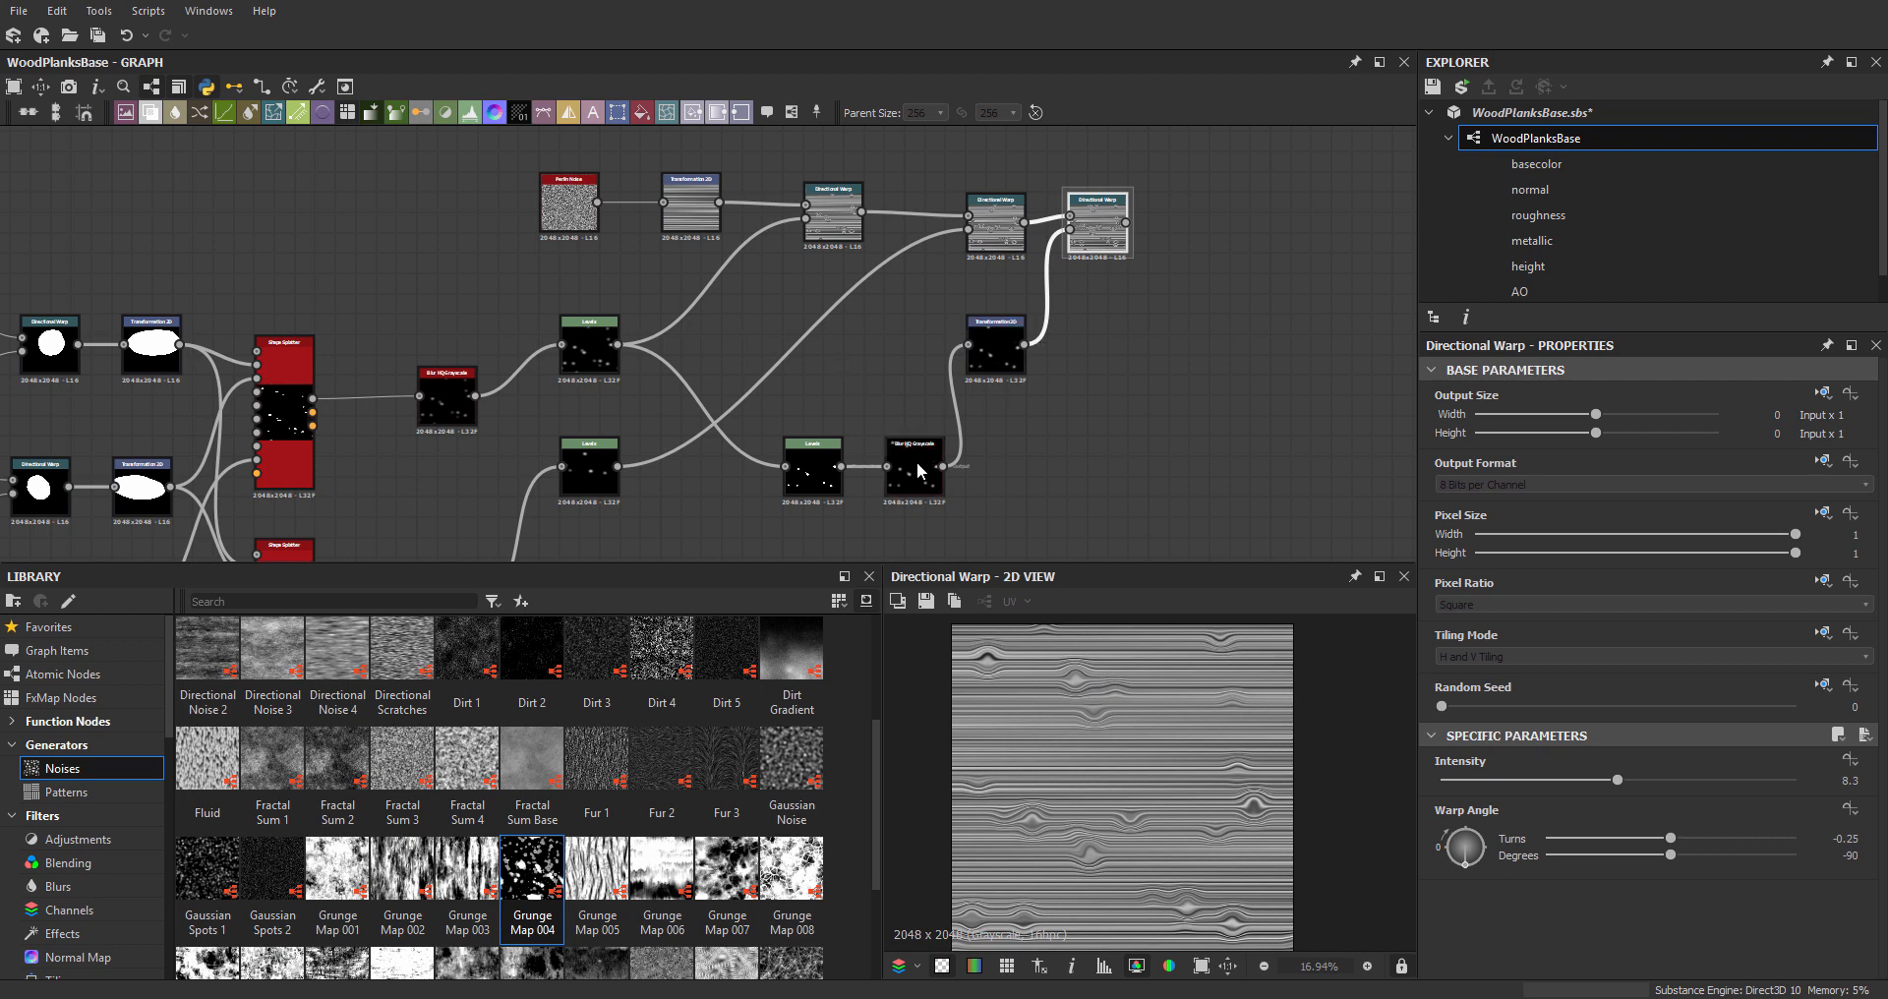
- Compare the grain output of the first, second and third Directional Warps
double_click(833, 219)
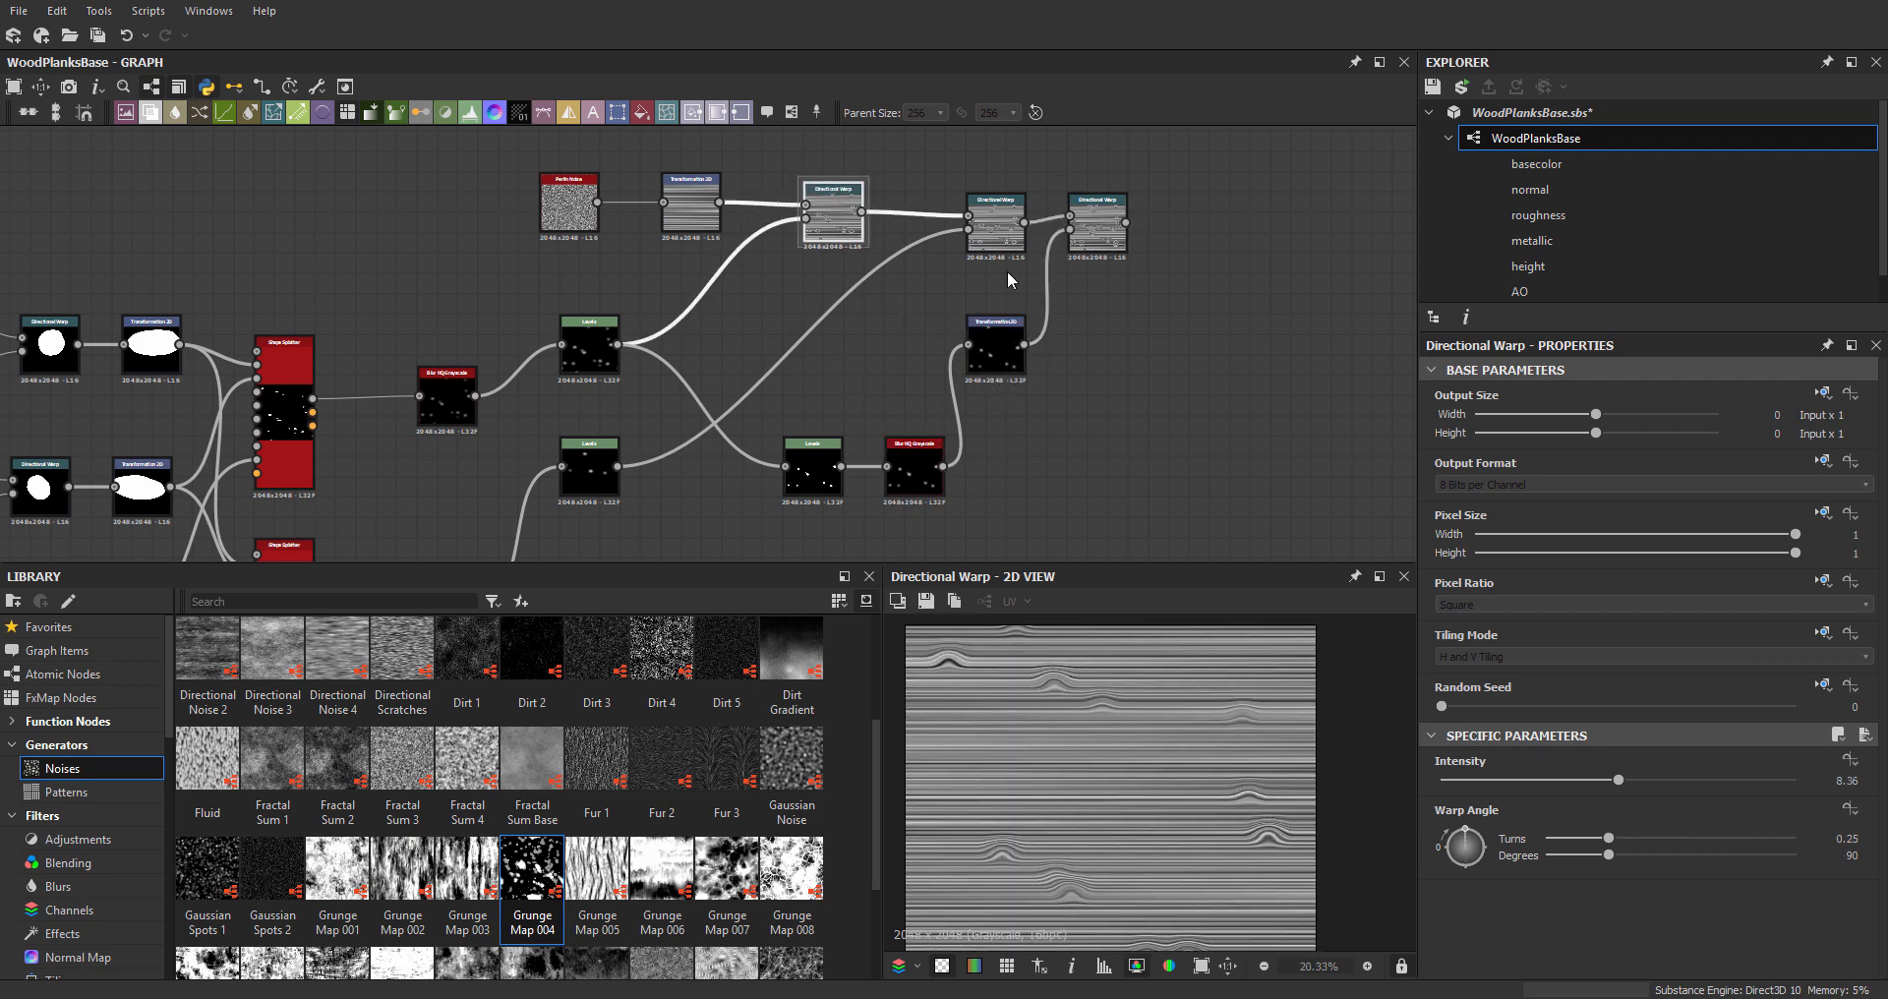
left_click(990, 226)
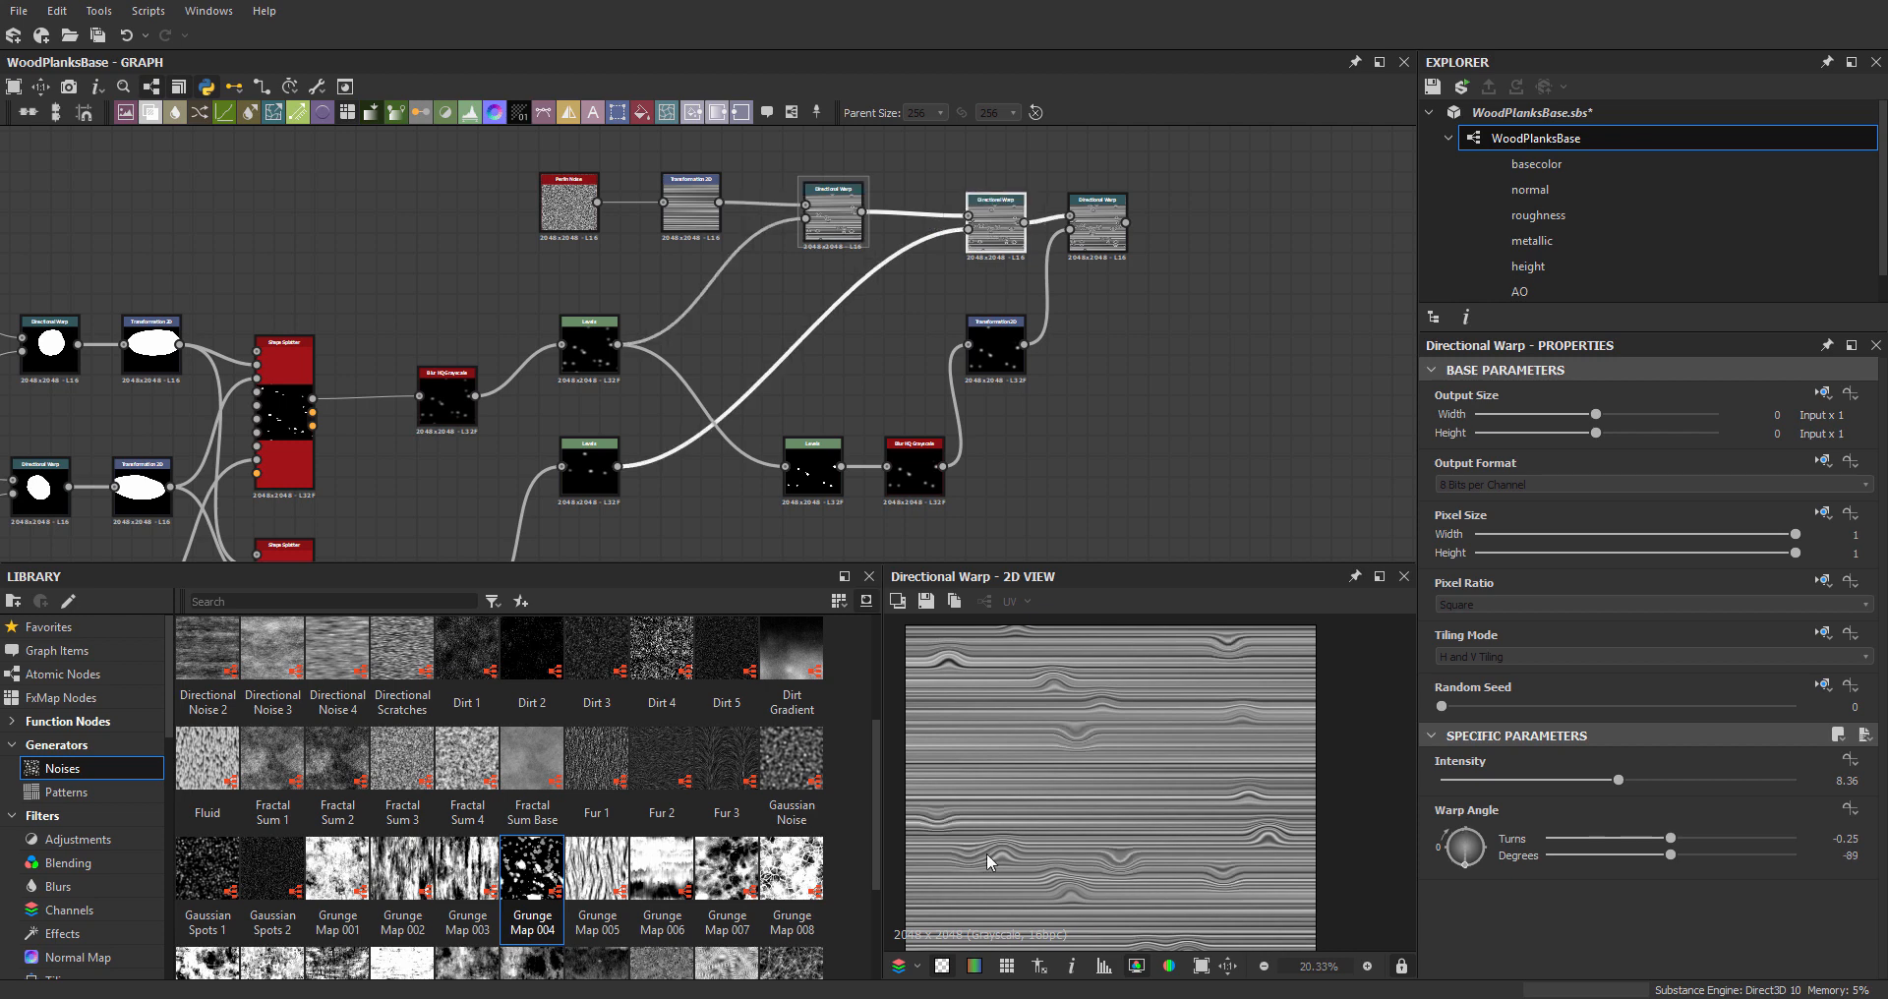
double_click(1099, 221)
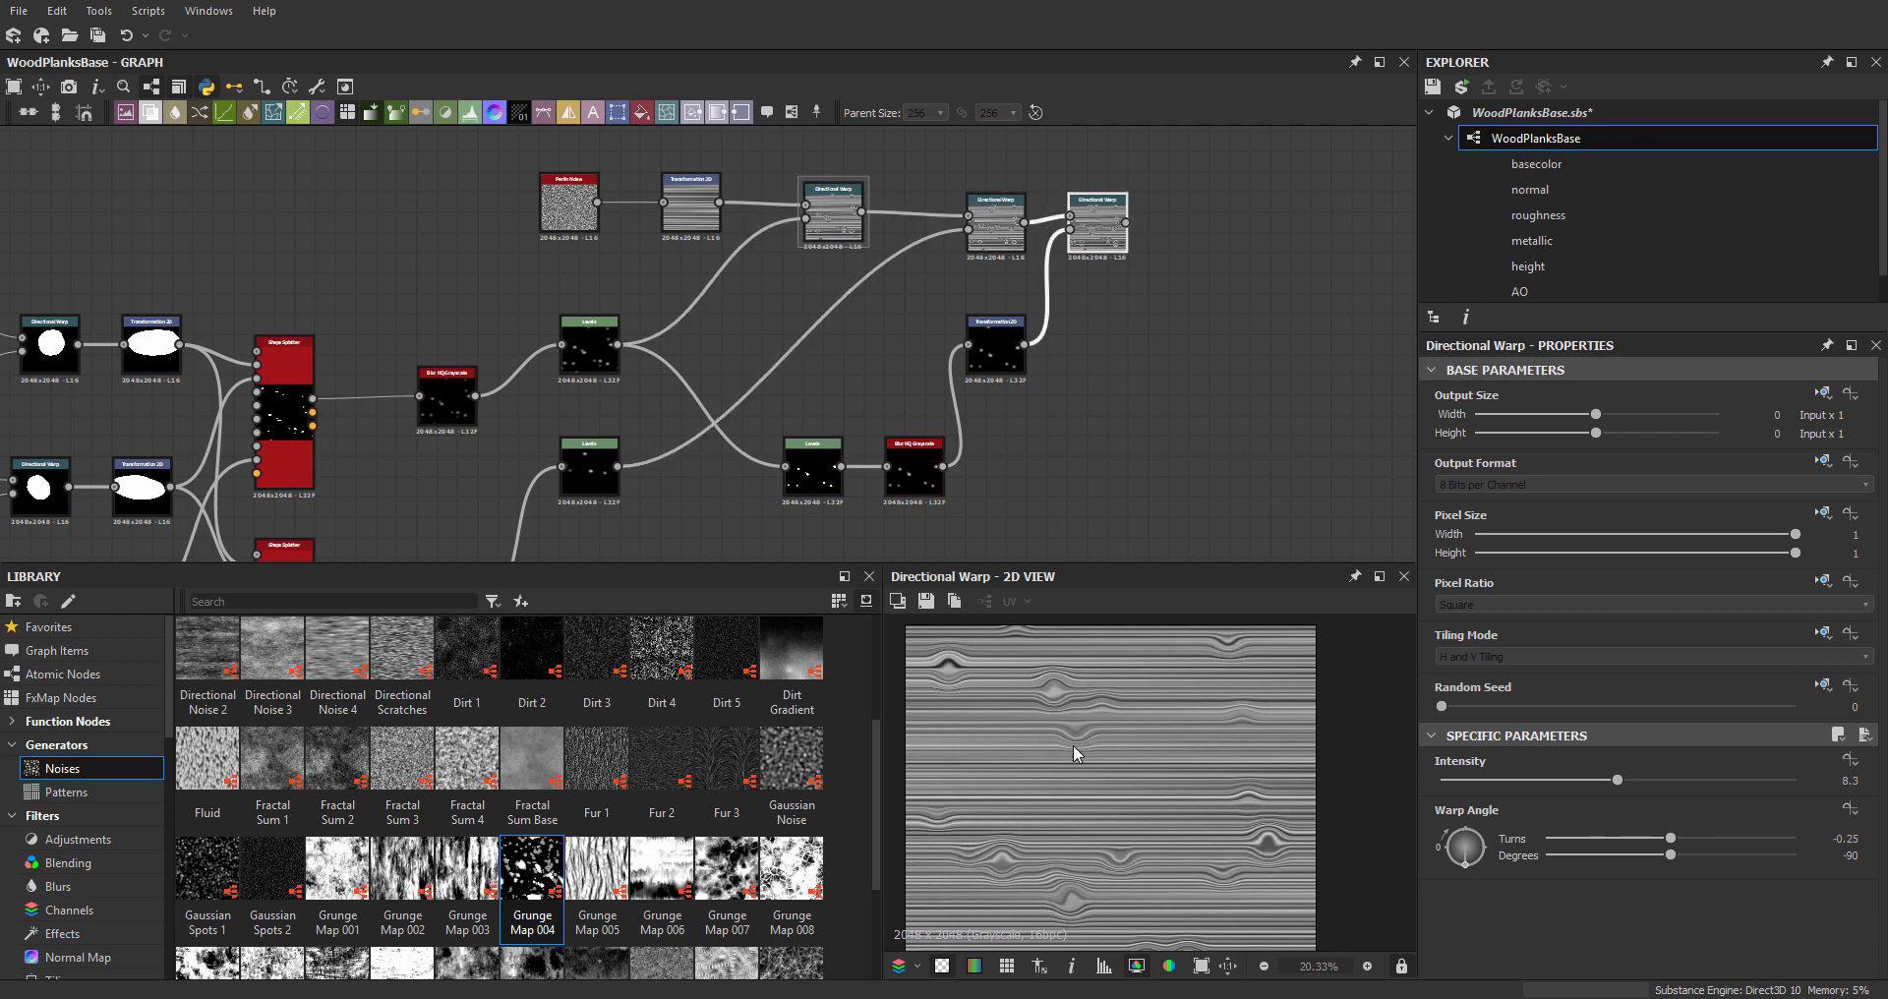
scroll(1079, 778, "up", 1)
middle_click_drag(1079, 779, 1119, 738)
middle_click_drag(1045, 807, 1069, 848)
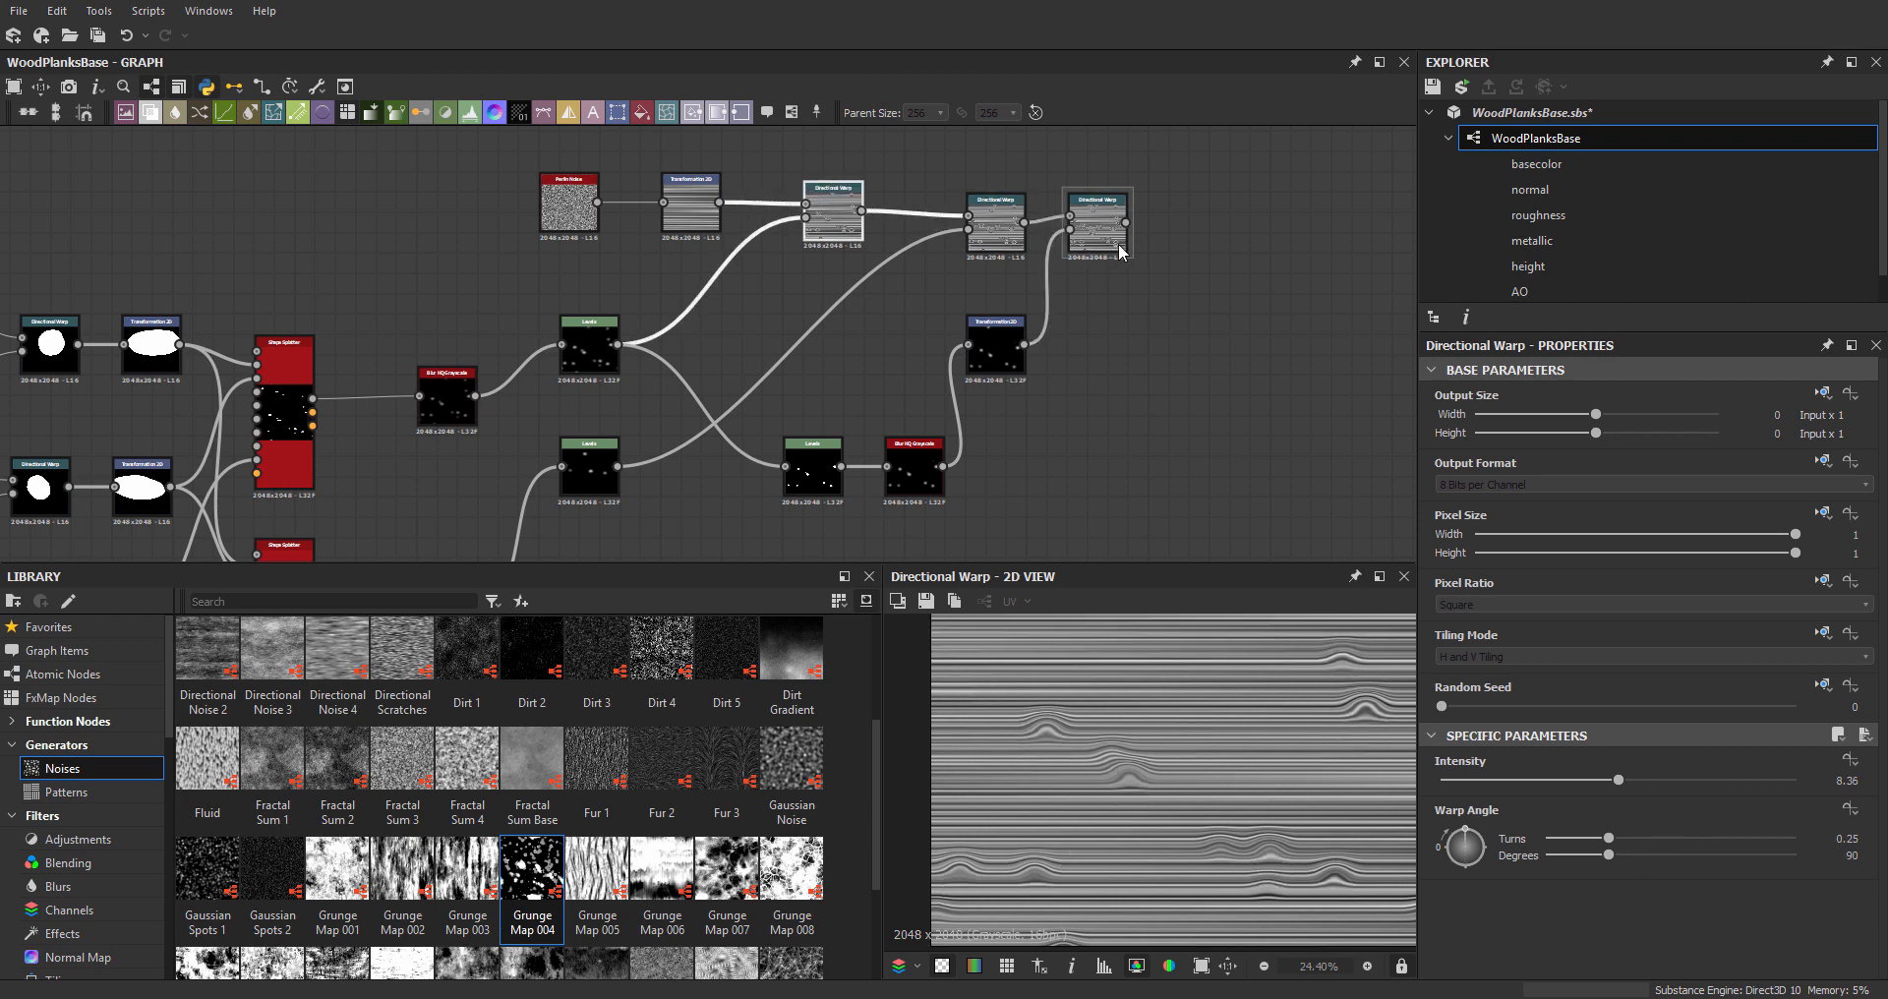
- Raise the new Levels node's black and white points together to keep only a few small, hard-edged knots
double_click(914, 480)
scroll(1005, 669, "down", 2)
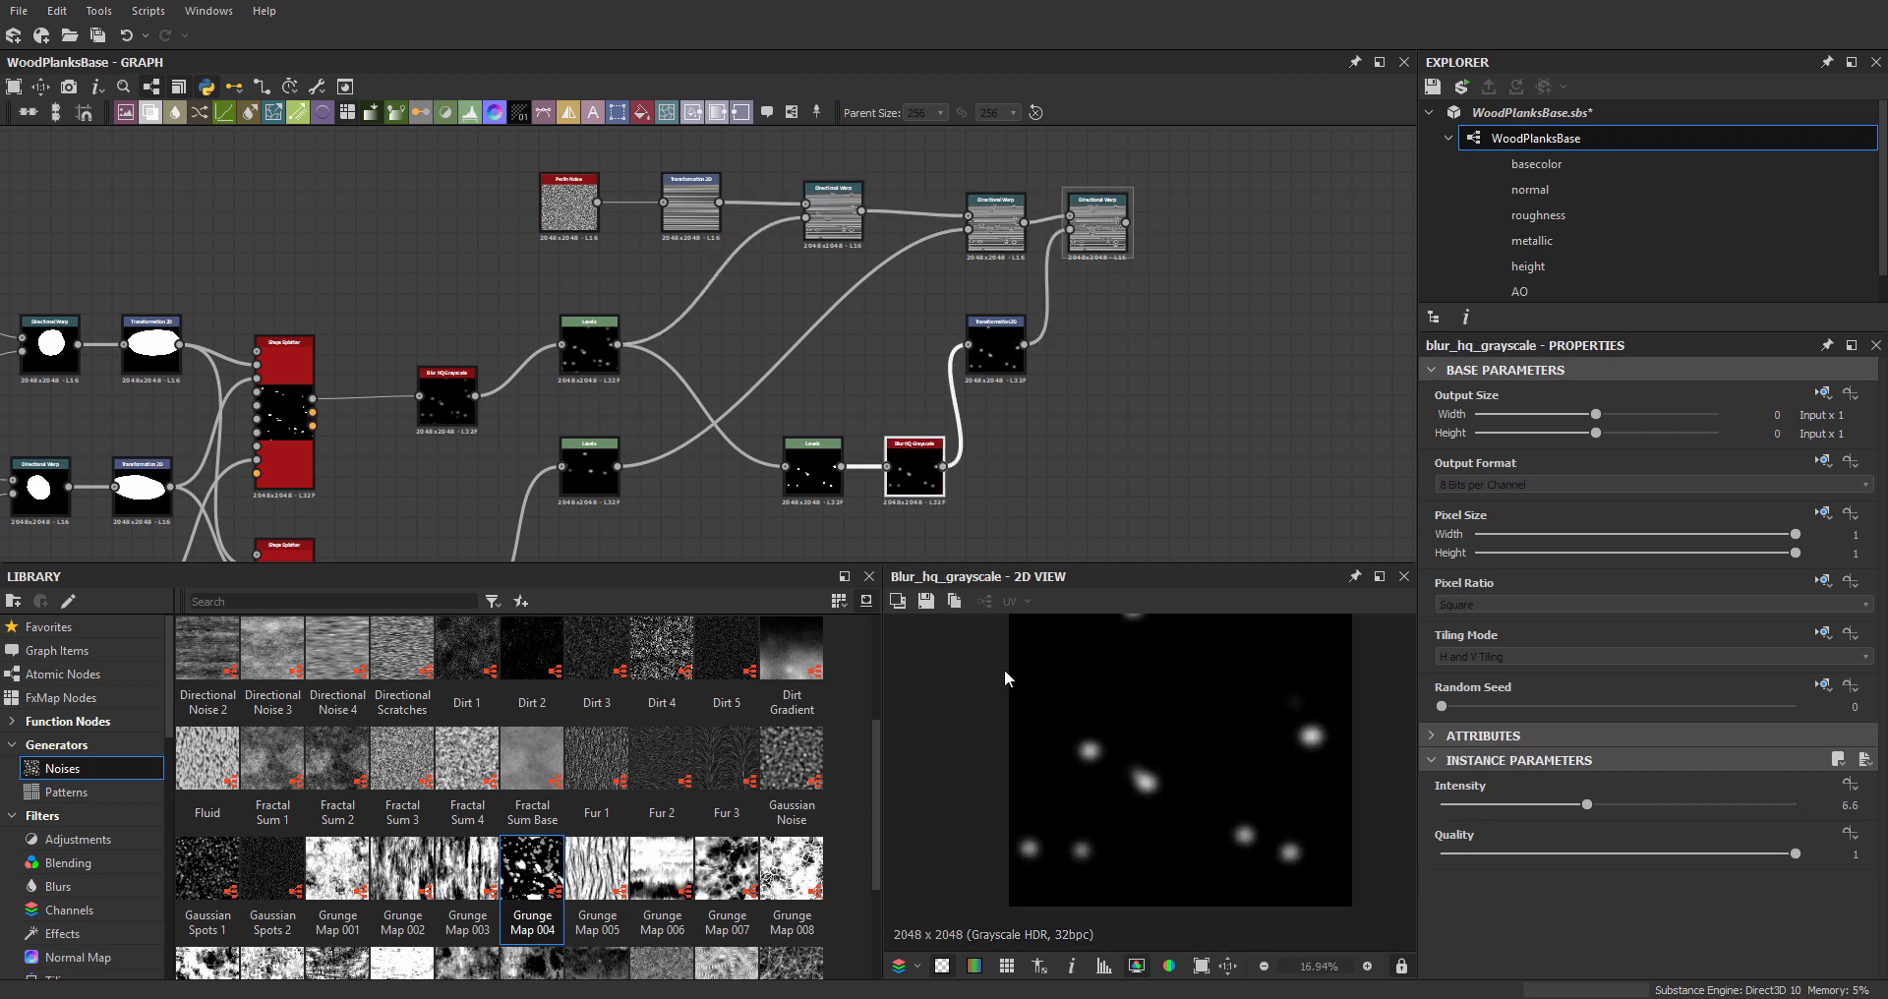
double_click(838, 465)
middle_click_drag(838, 464, 989, 346)
scroll(1093, 377, "up", 1)
scroll(1243, 740, "down", 2)
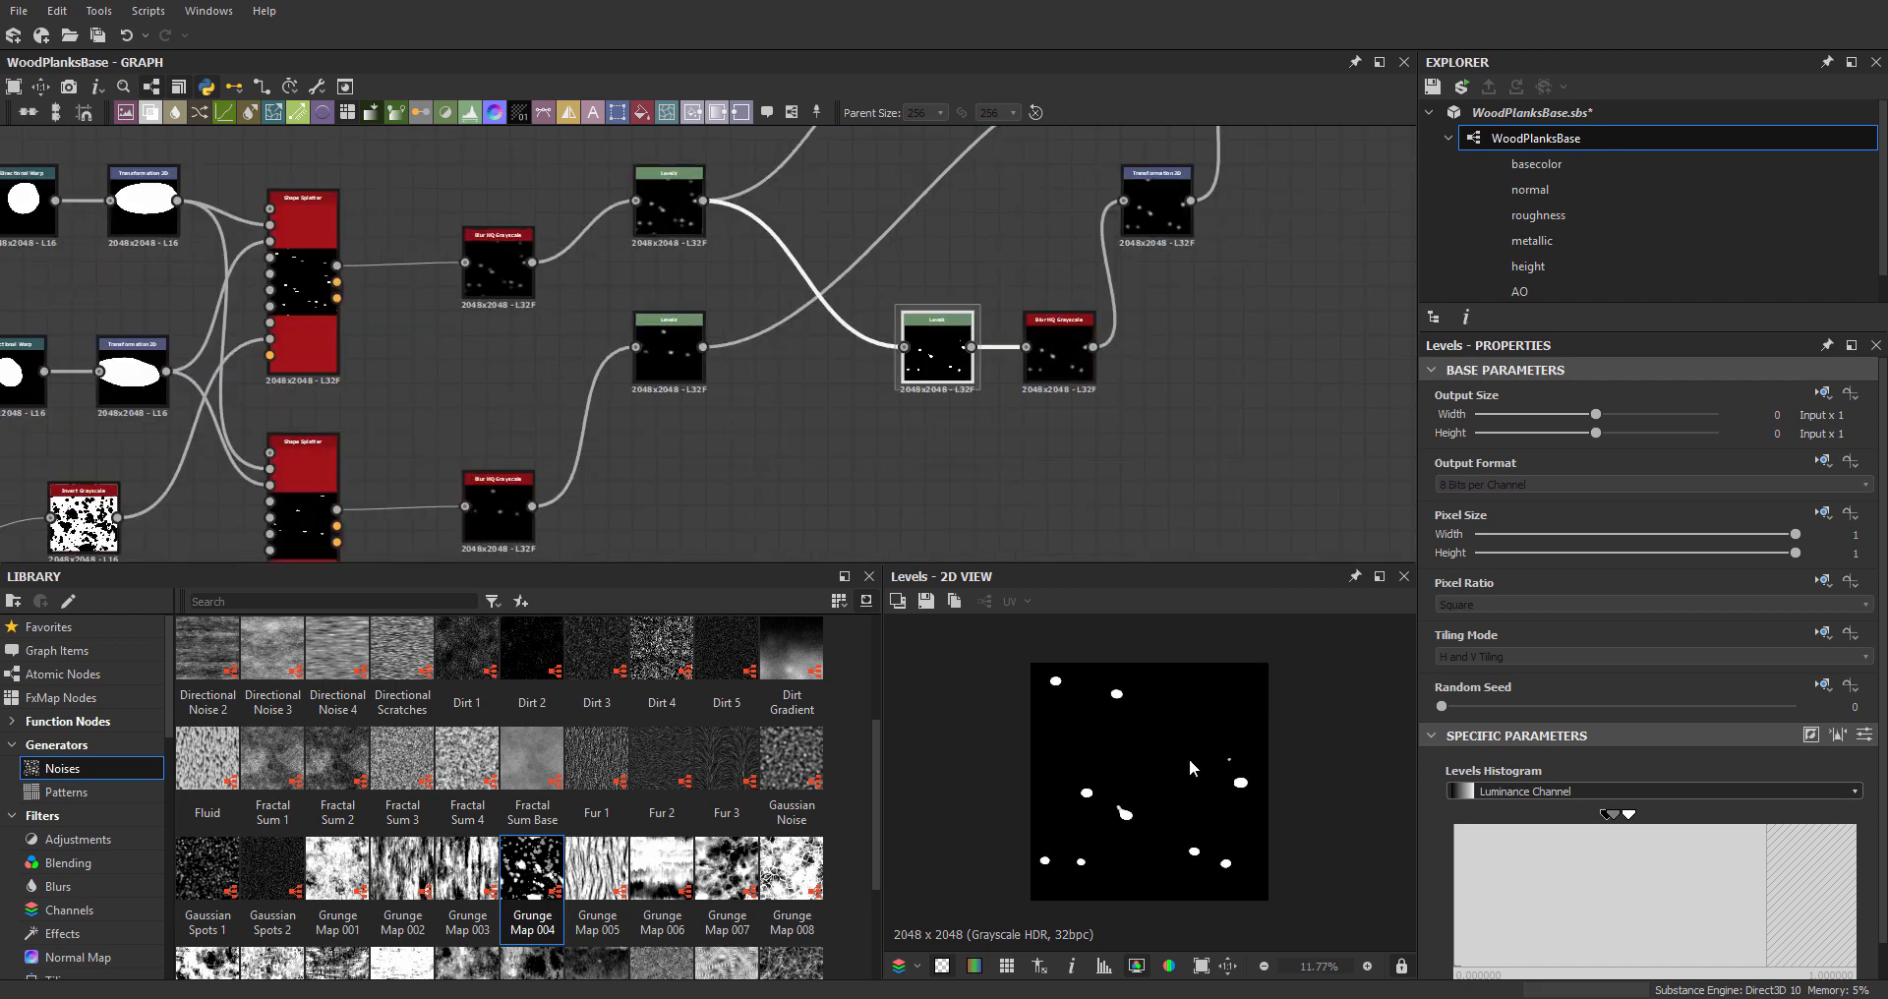
scroll(1189, 758, "up", 2)
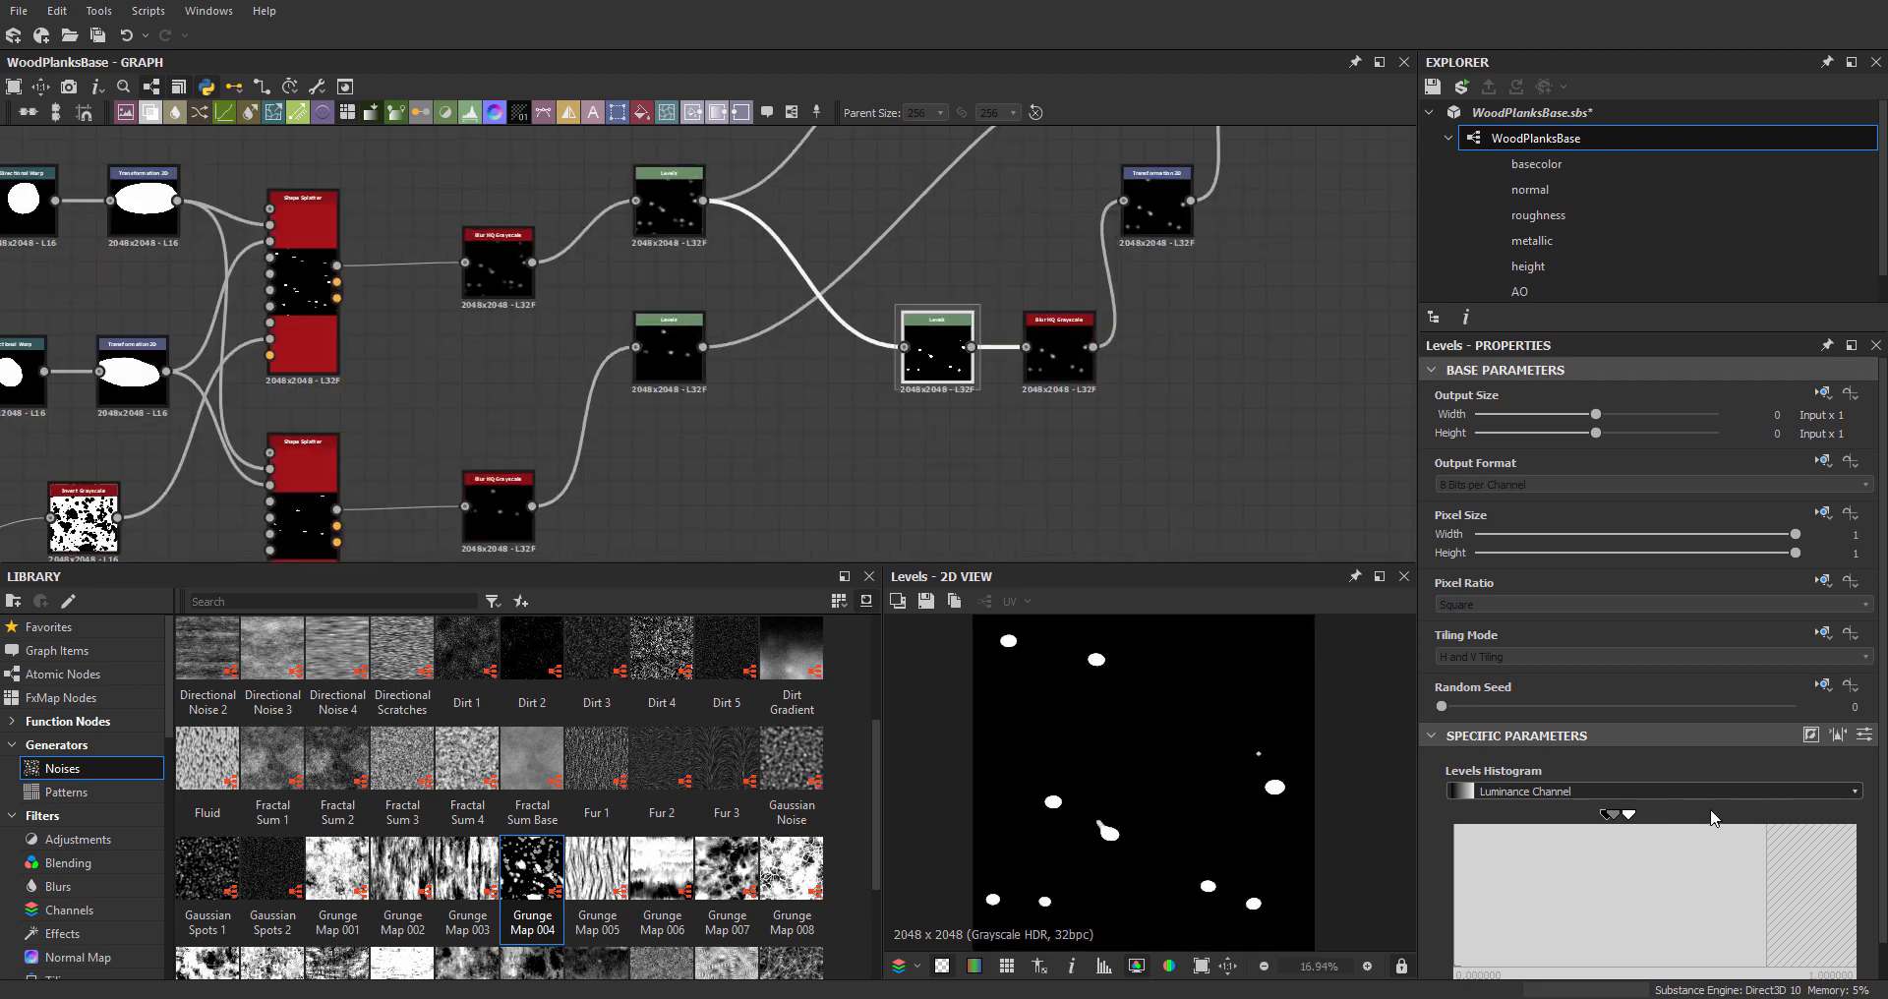
left_click_drag(1637, 822, 1786, 817)
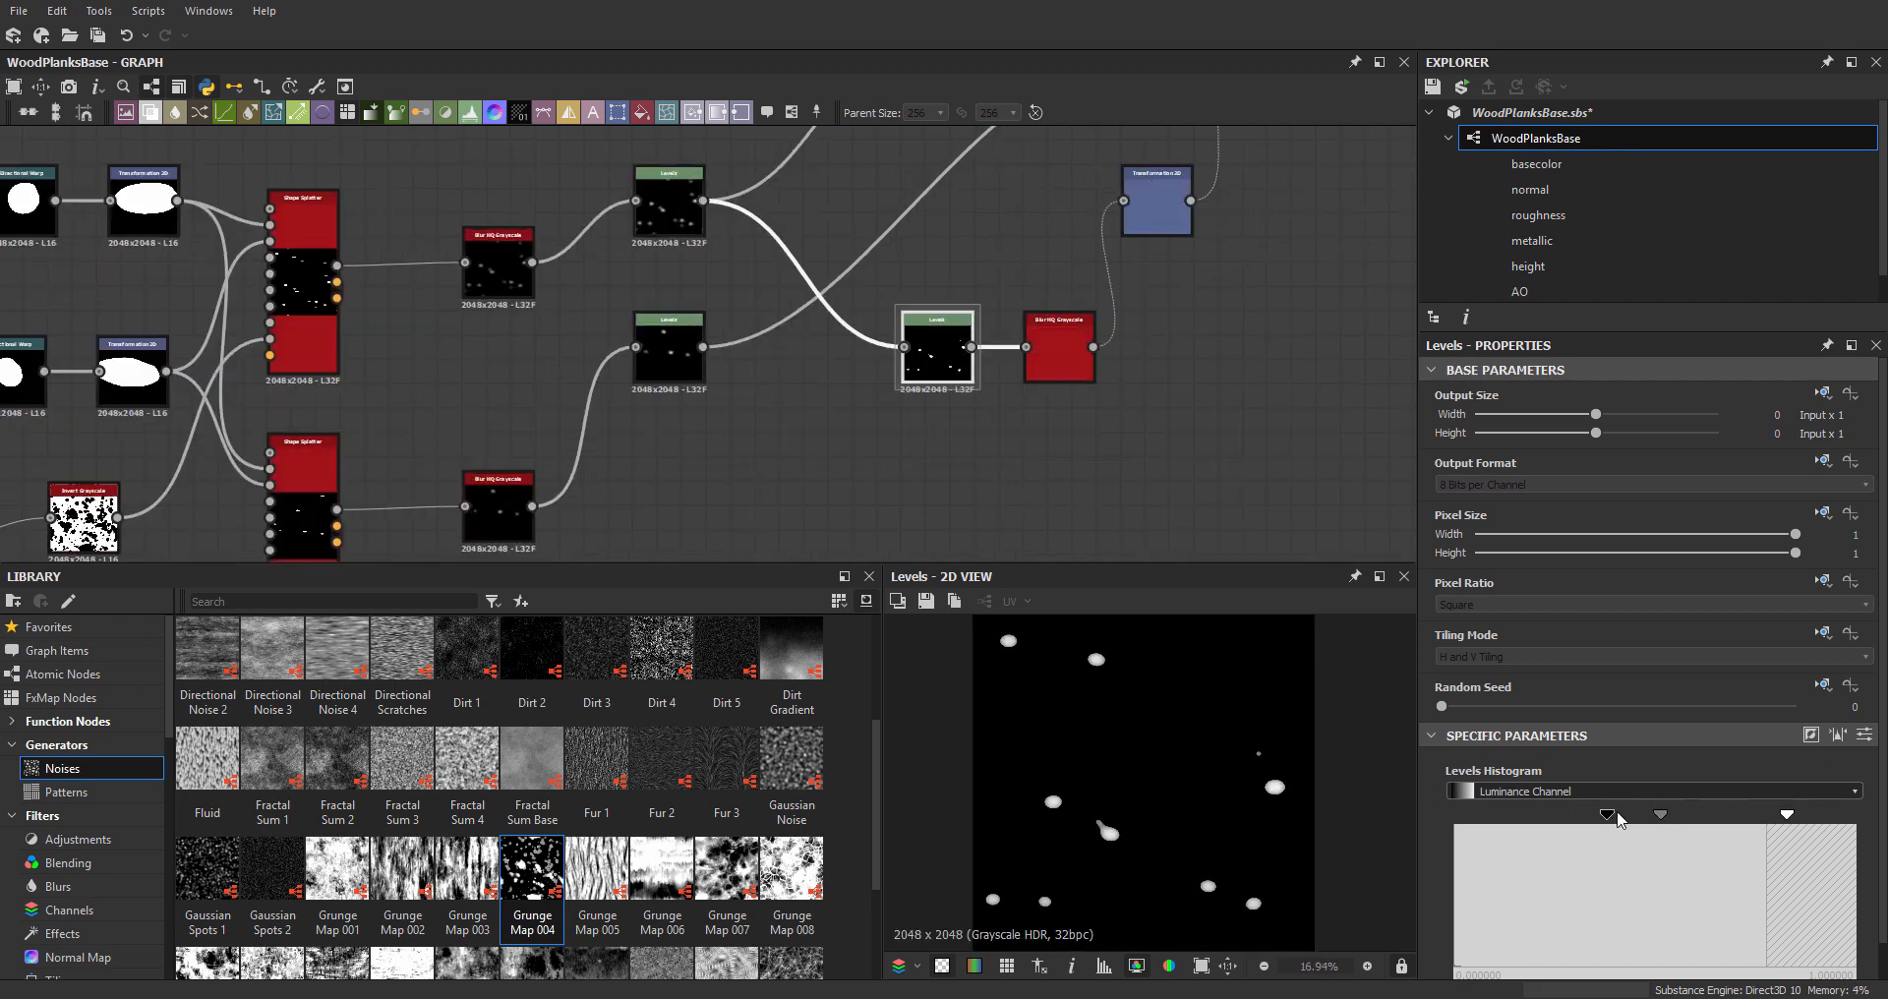
left_click_drag(1606, 818, 1688, 818)
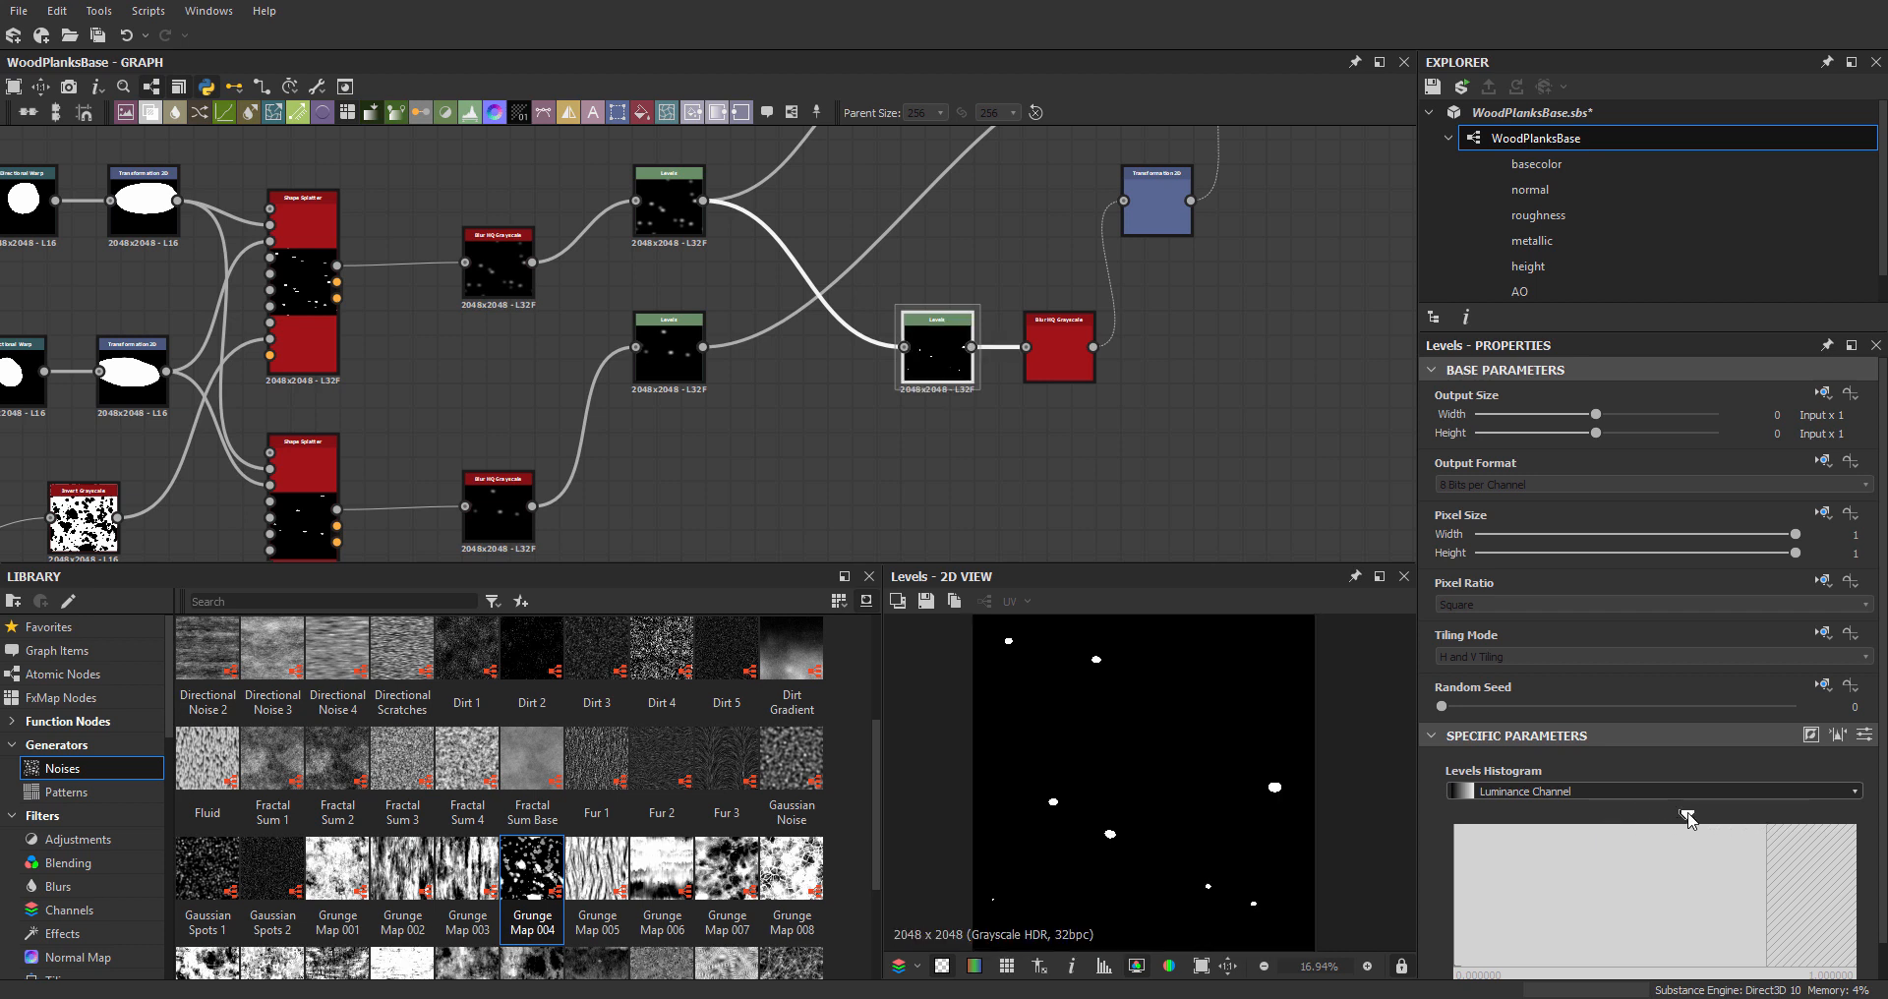
- Preview the third Directional Warp and inspect the knots across its grain with the reduced mask
middle_click_drag(1127, 247, 1025, 488)
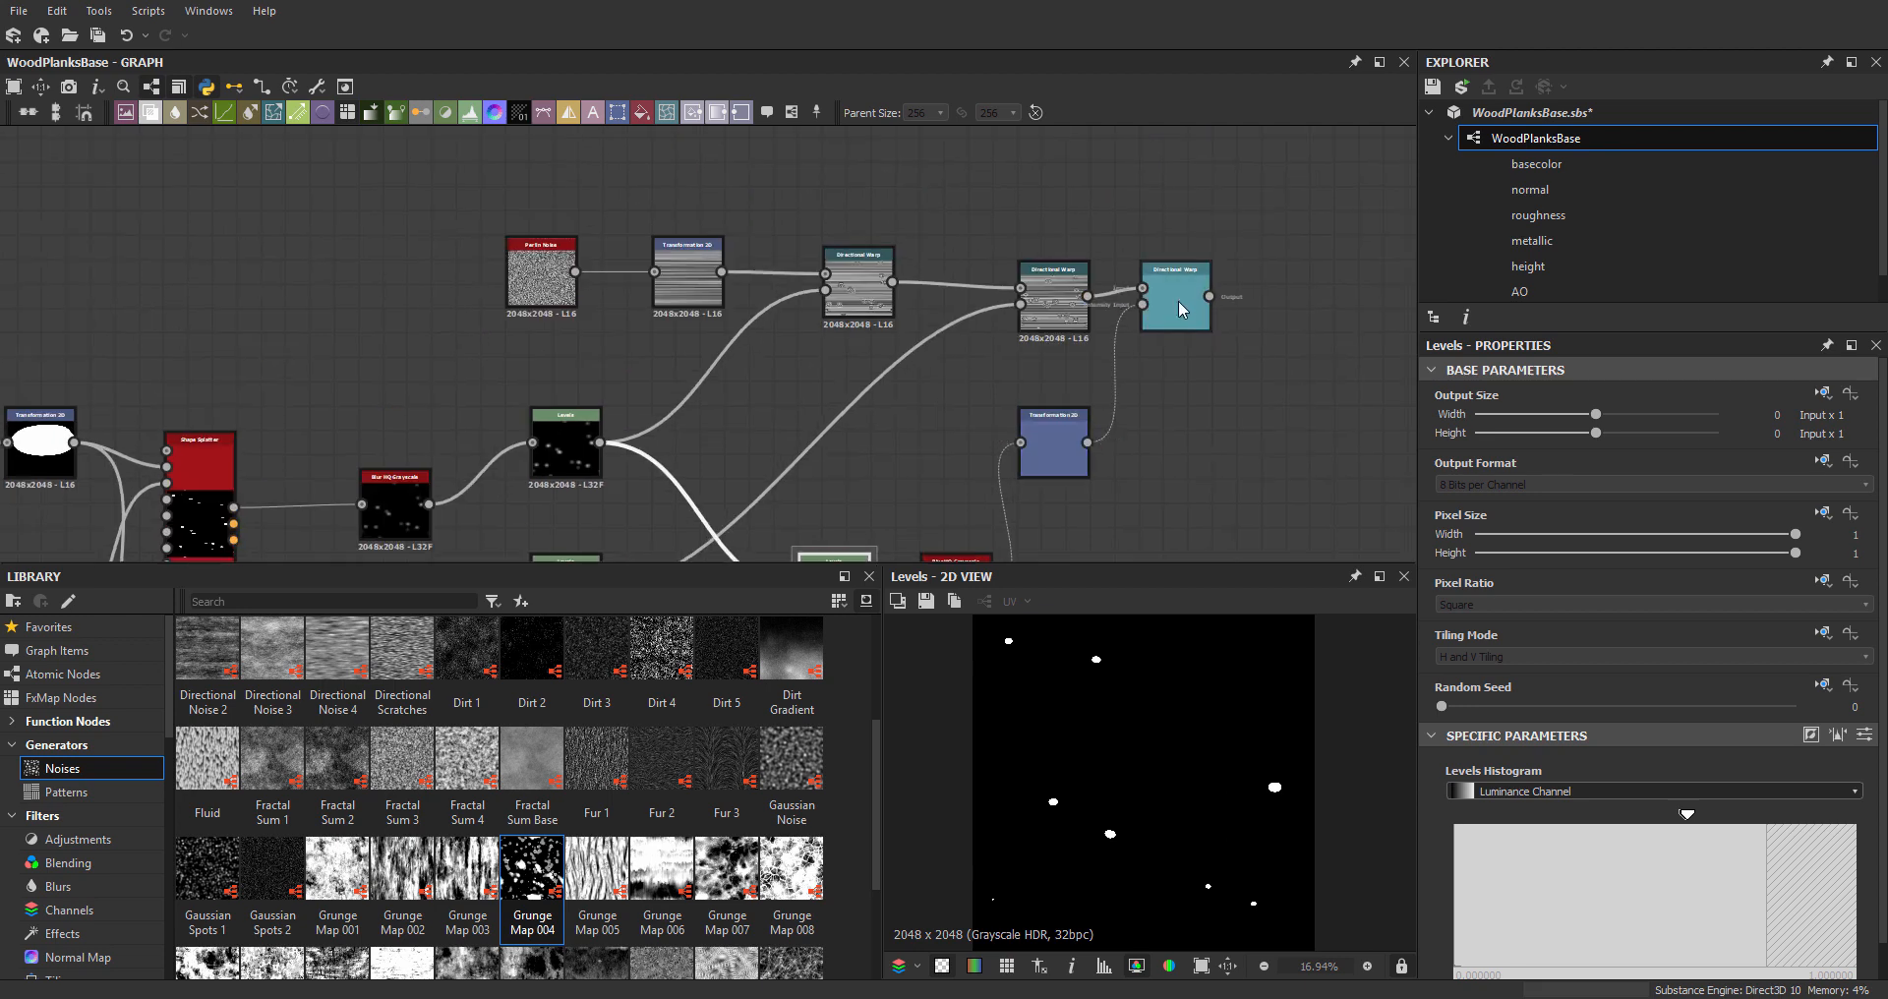
left_click(1178, 295)
scroll(1143, 854, "up", 2)
middle_click_drag(1162, 780, 1163, 864)
scroll(1083, 800, "down", 1)
middle_click_drag(1083, 800, 1107, 666)
middle_click_drag(1320, 747, 1305, 615)
scroll(1320, 717, "up", 2)
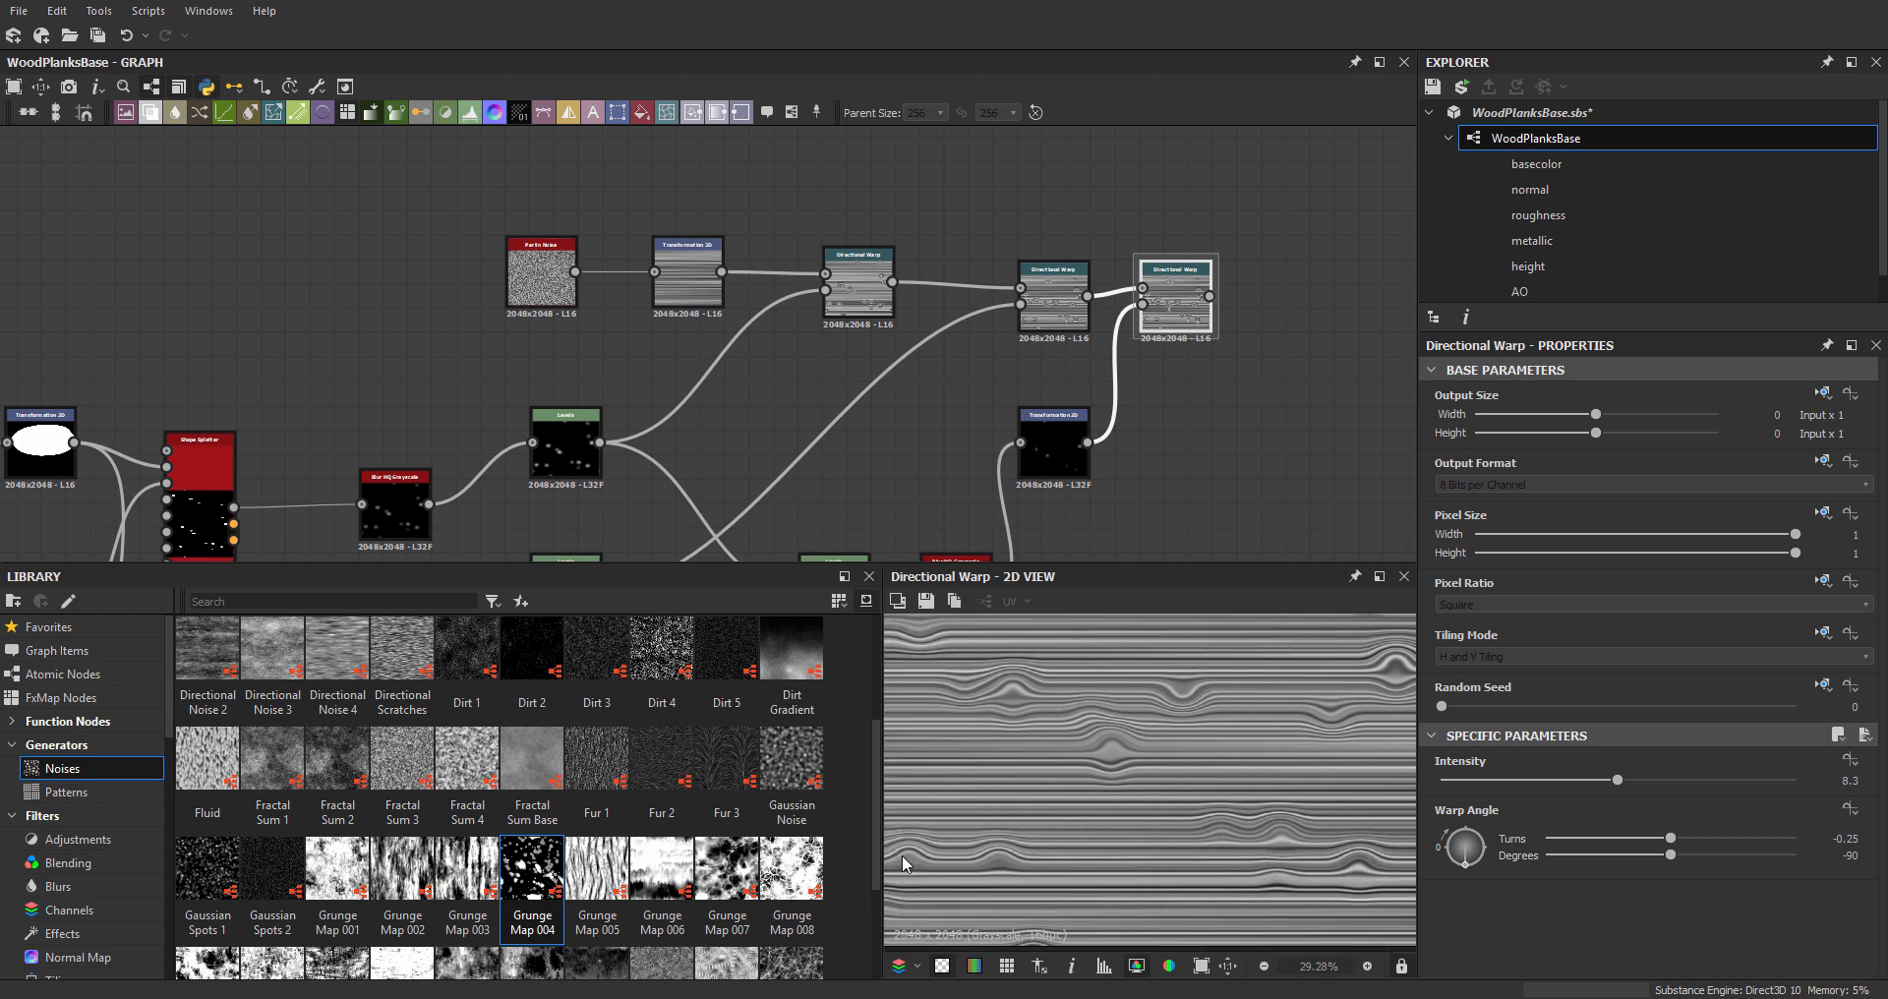
middle_click_drag(1151, 858, 1105, 859)
scroll(1180, 865, "down", 1)
middle_click_drag(1241, 832, 1278, 887)
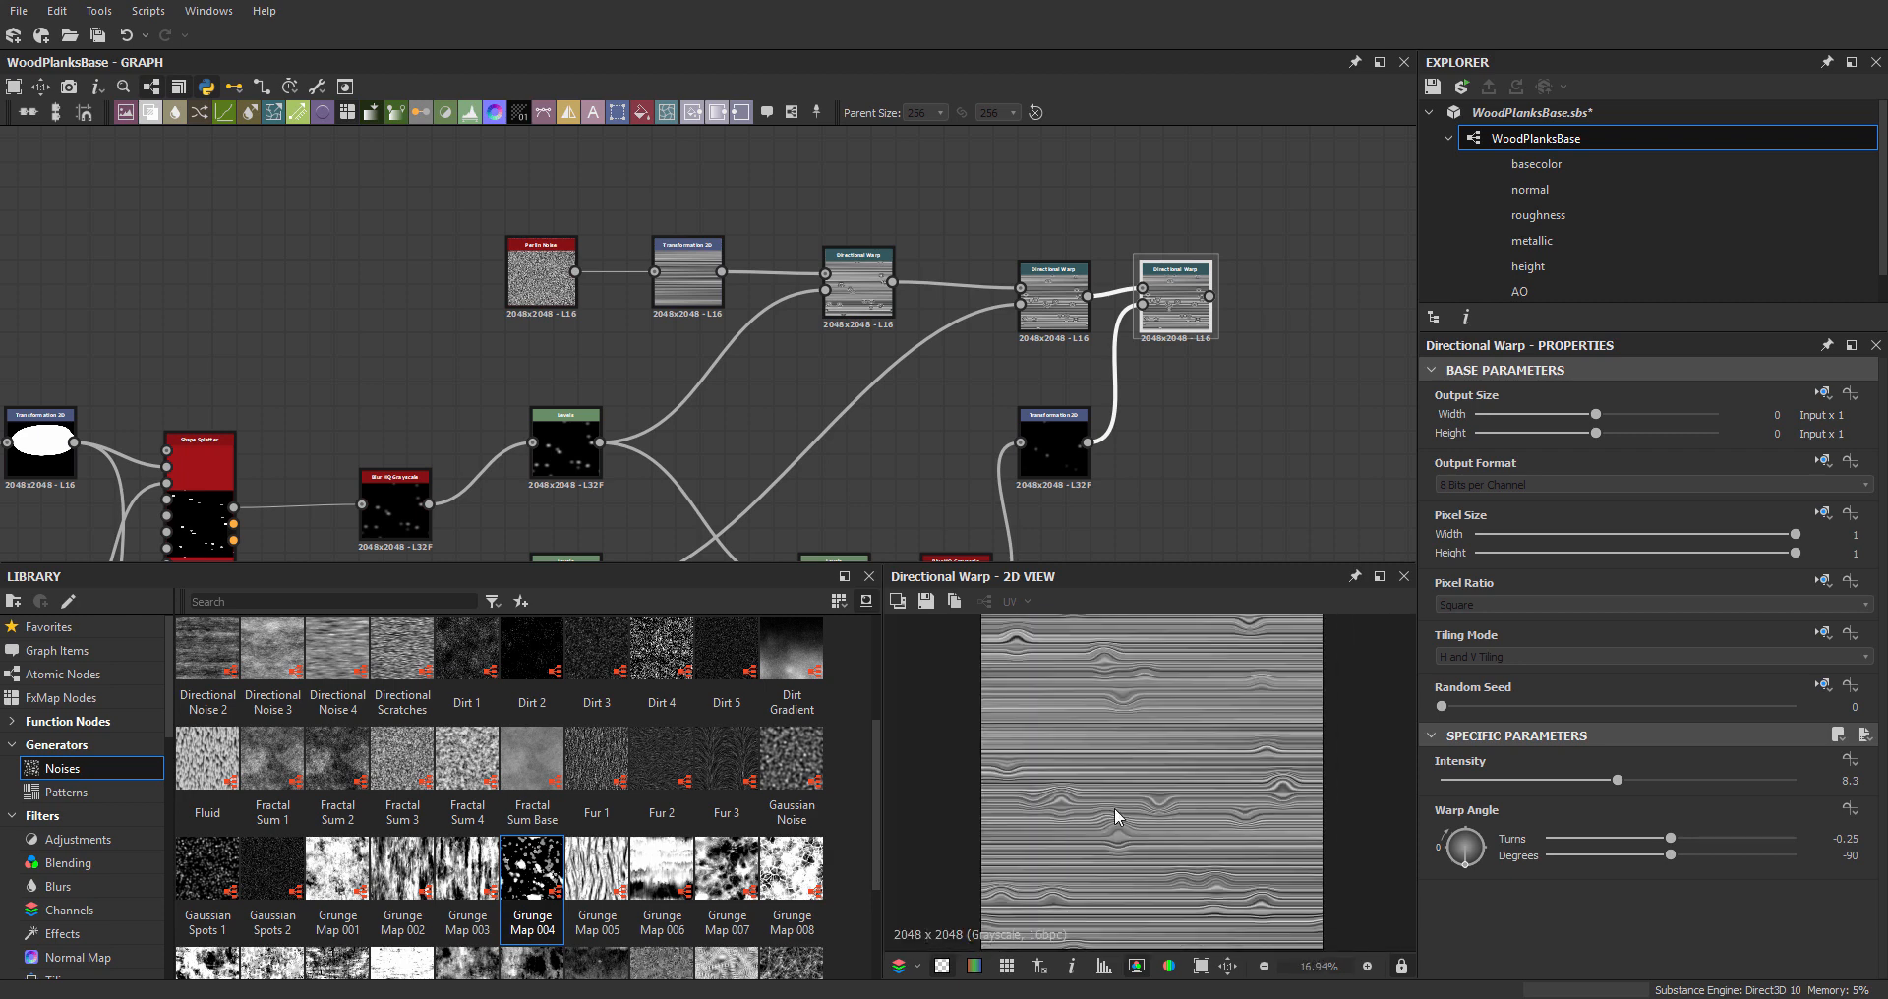
scroll(1069, 805, "up", 3)
- Preview the new Levels node's knot mask again
middle_click_drag(1043, 436, 1038, 326)
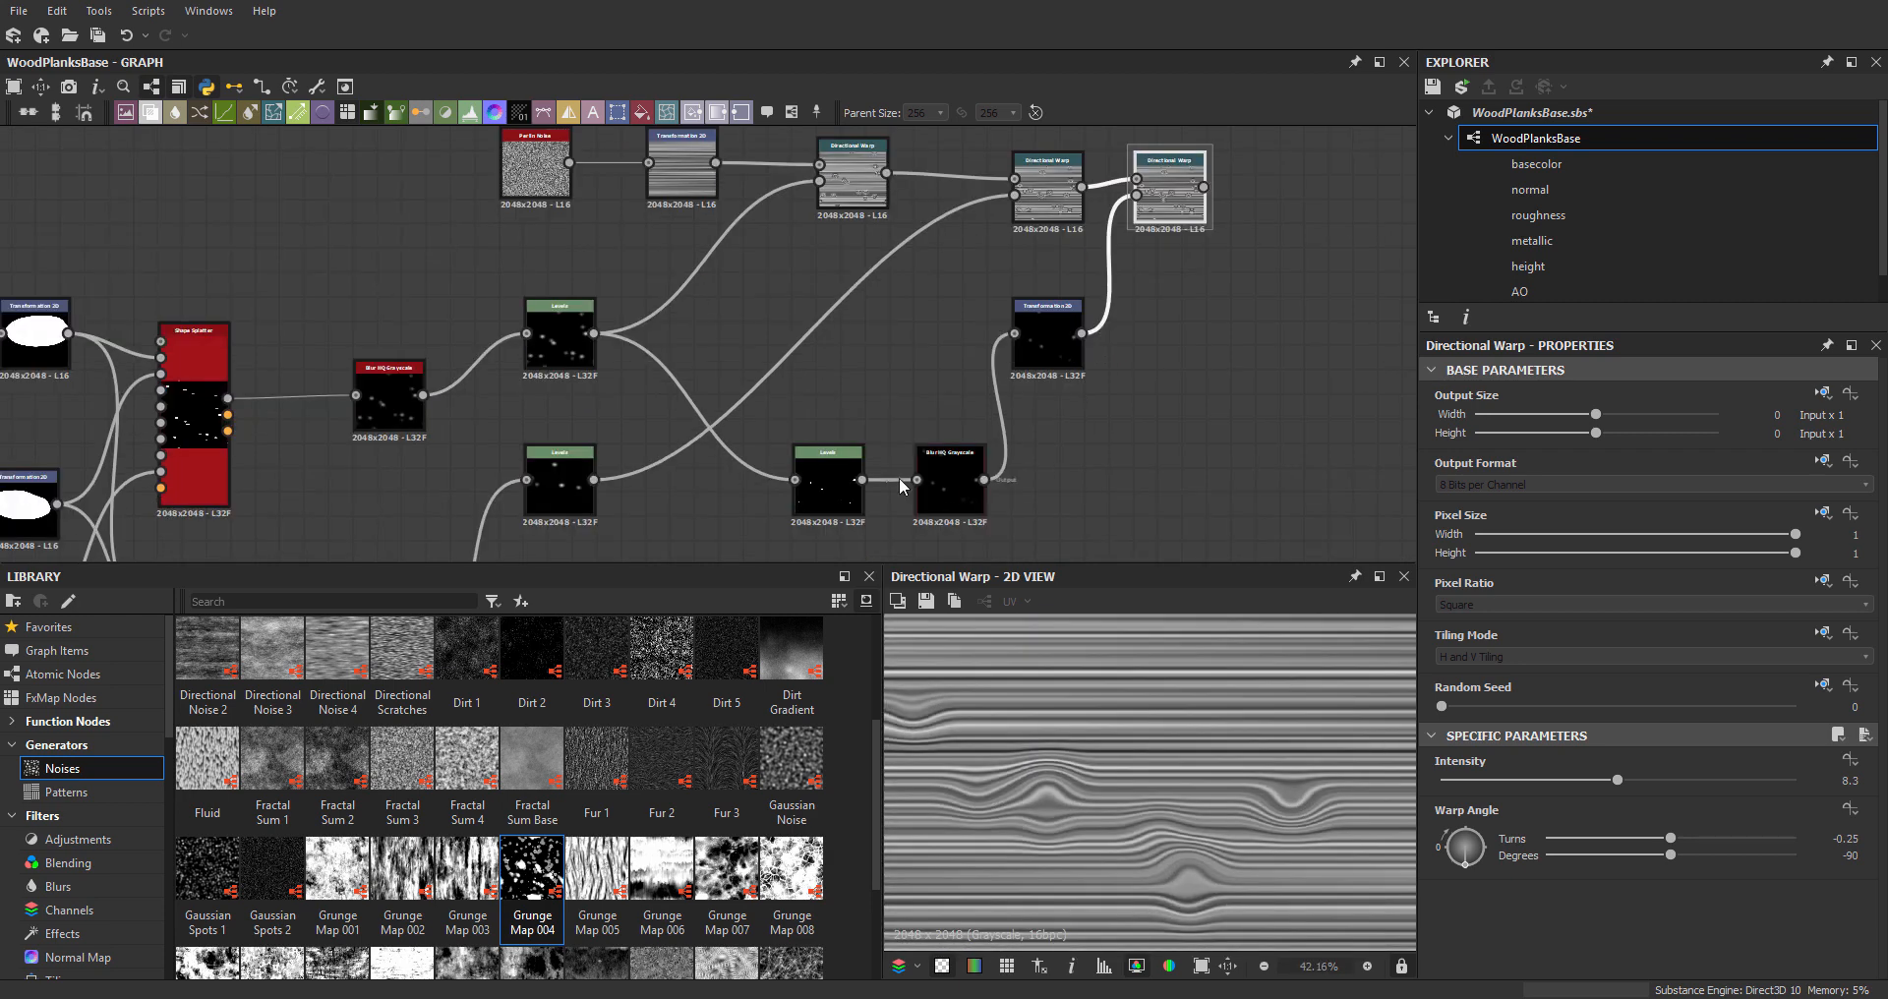
double_click(803, 506)
middle_click_drag(1131, 860, 1148, 784)
scroll(1202, 759, "down", 5)
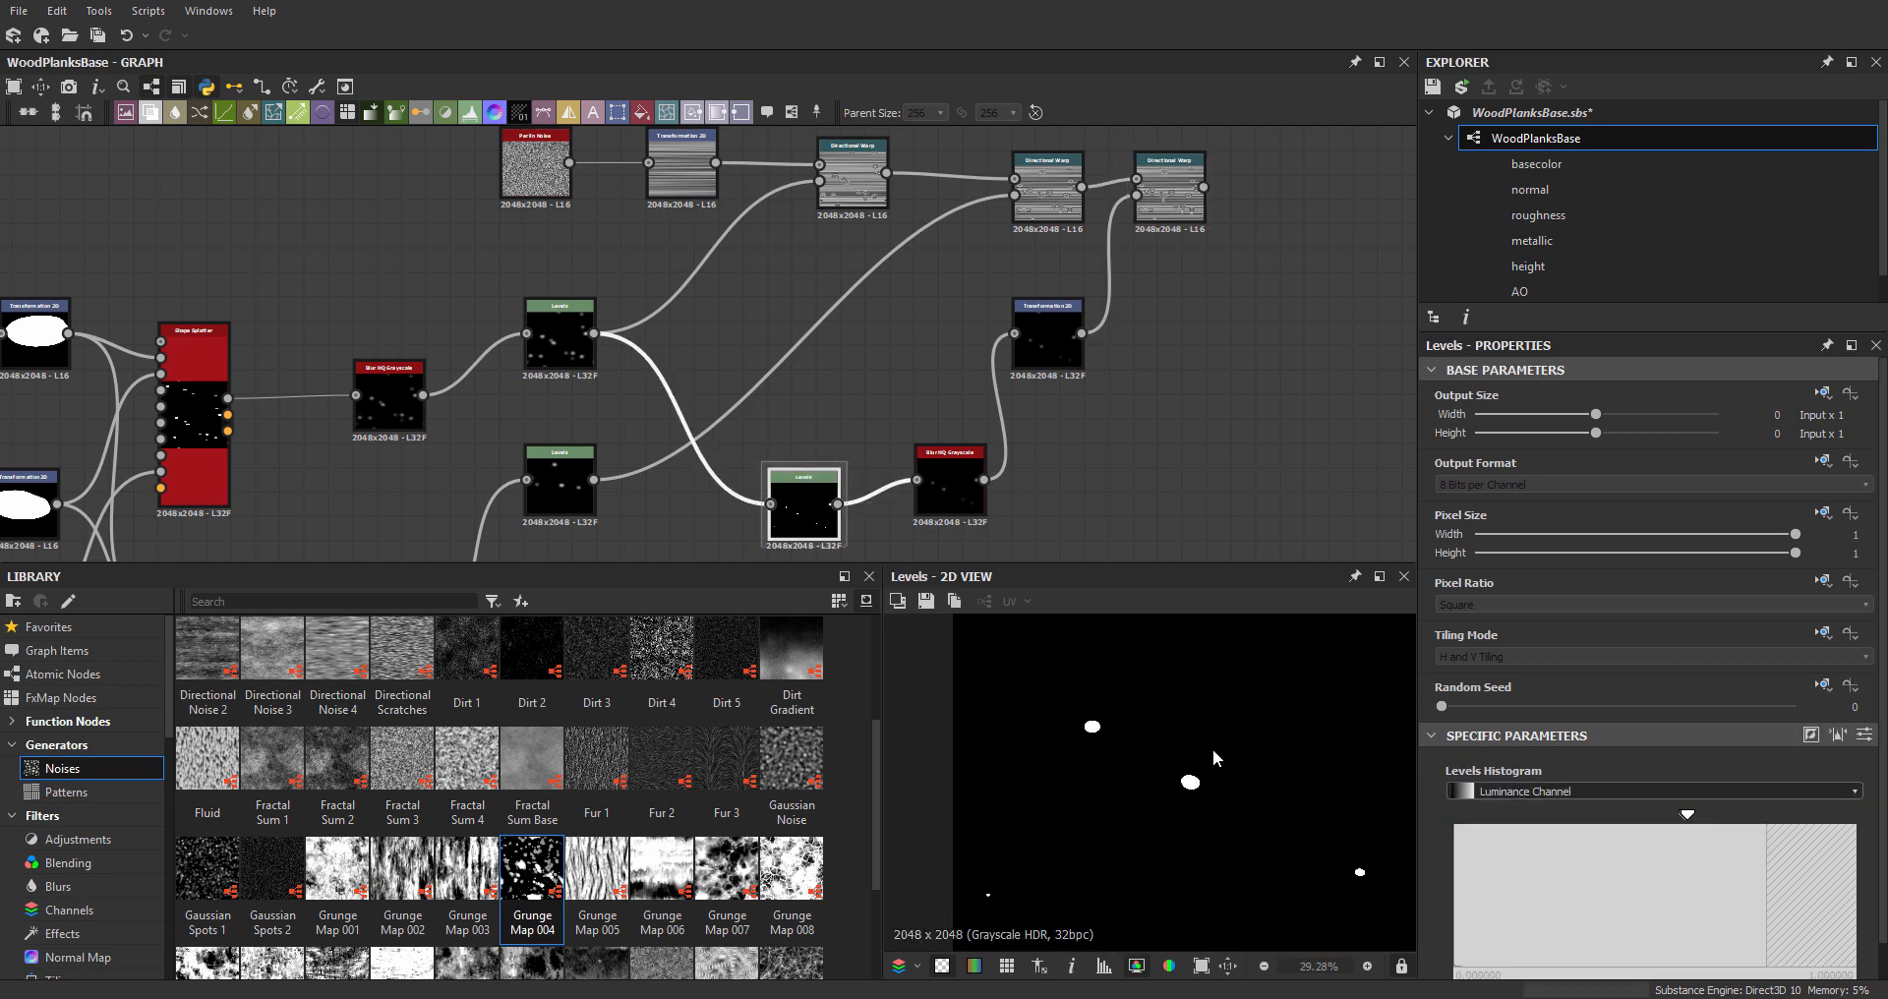
- Reposition the isolated-knot Levels and Blur HQ Grayscale nodes and insert a Levels node between the blur and the Transformation 2D
middle_click_drag(1257, 754, 1211, 807)
scroll(1217, 804, "up", 2)
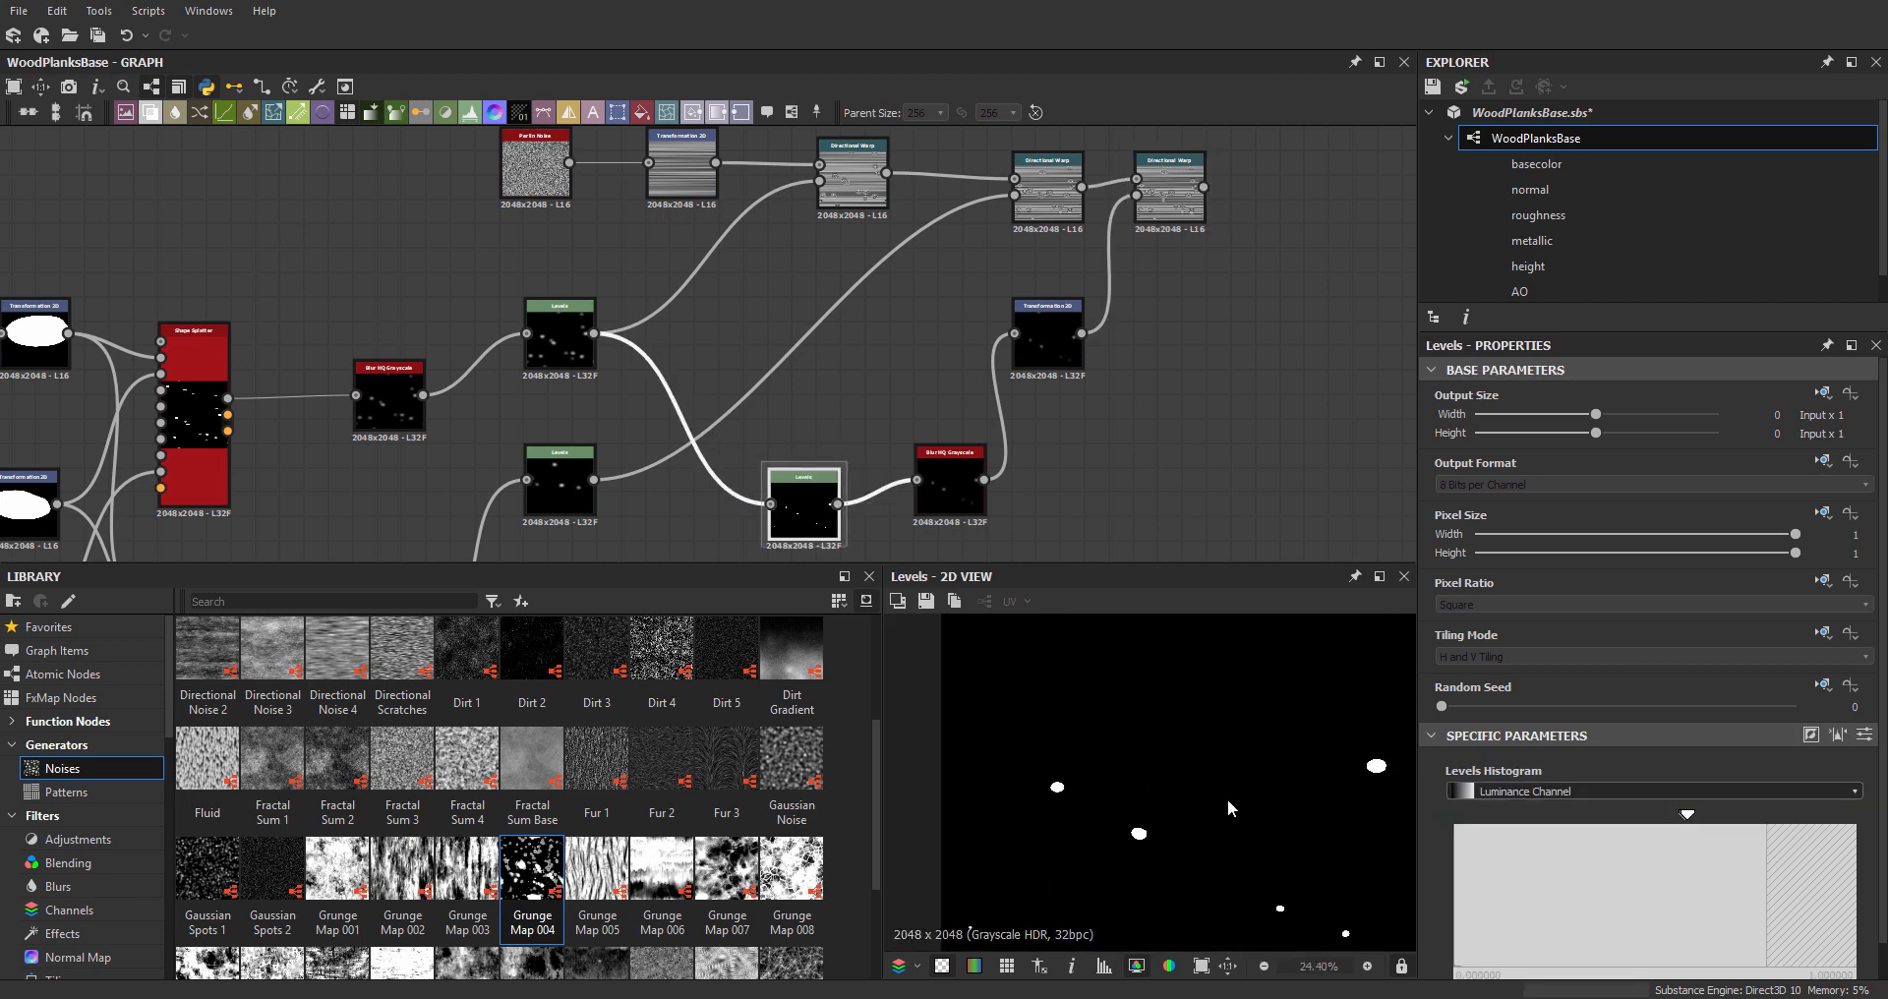
double_click(948, 468)
left_click_drag(948, 468, 854, 513)
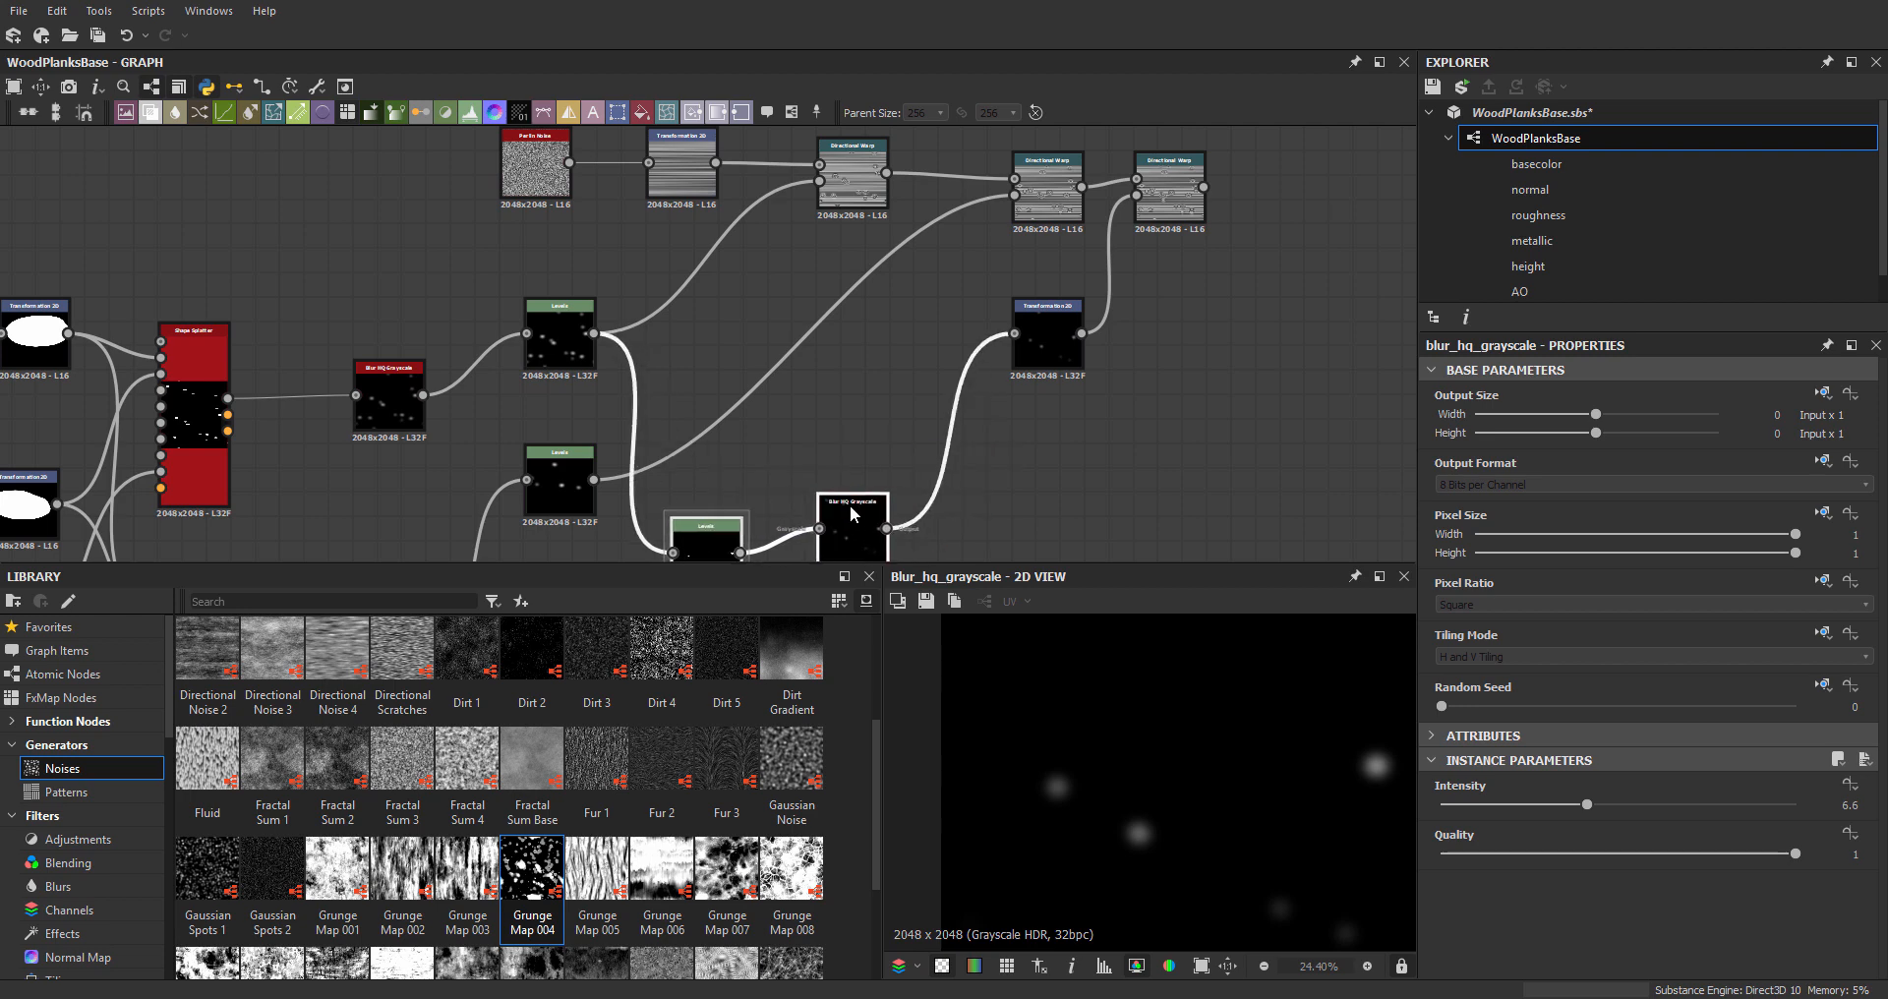
left_click_drag(903, 410, 1024, 490)
key("space")
type("le")
key("Return")
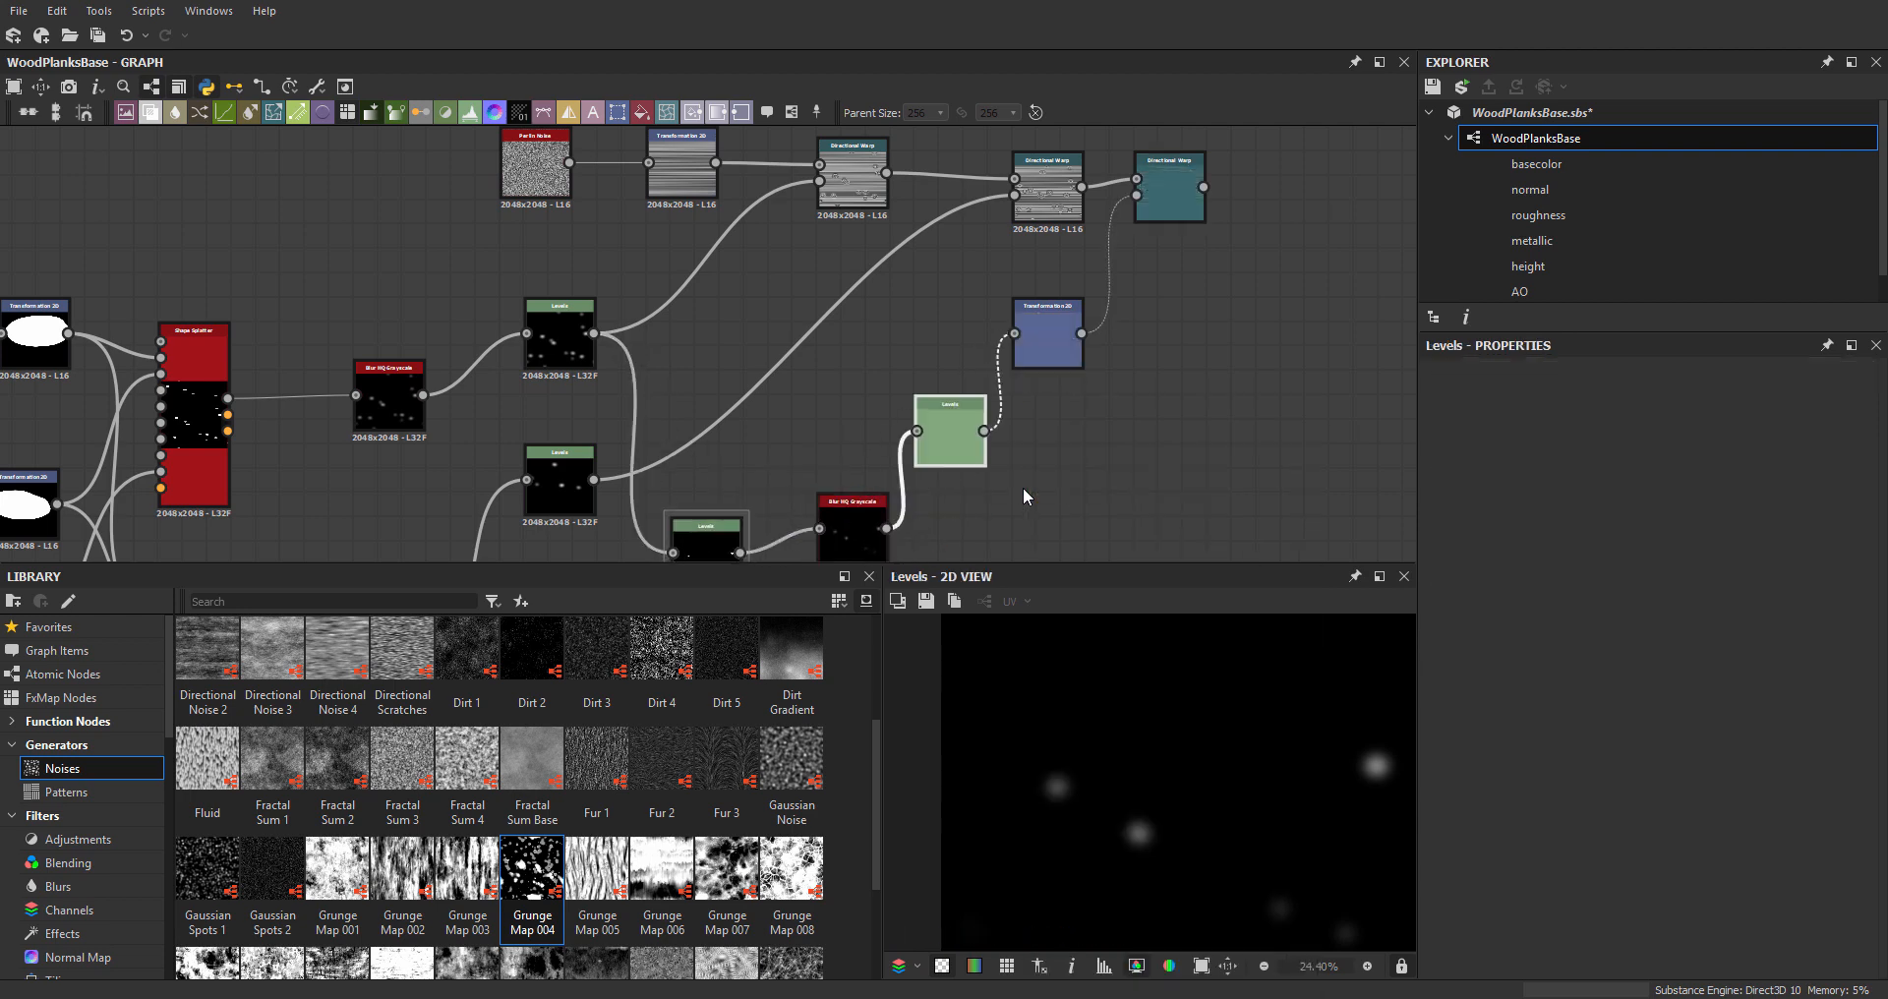
- Lower the inserted Levels node's white point to moderately brighten the blurred knots, tuning it against the third Directional Warp's preview
left_click_drag(1857, 816, 1587, 812)
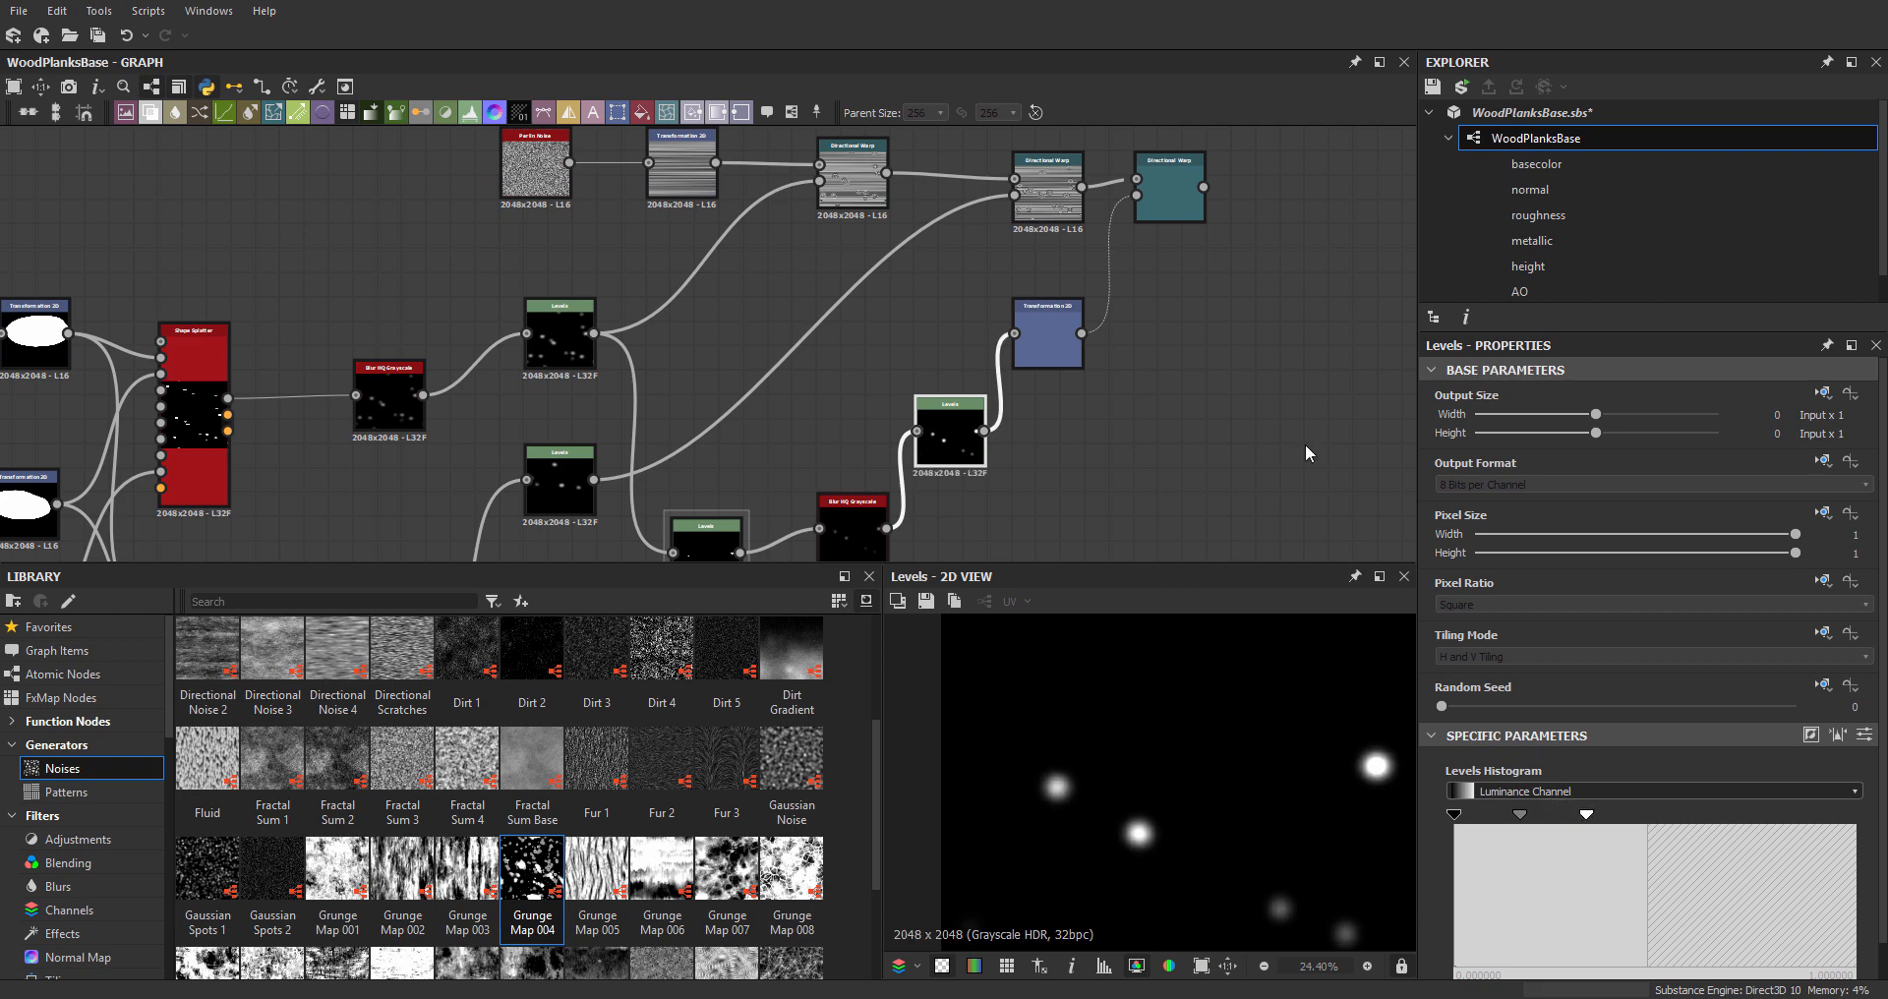
middle_click_drag(1160, 198, 1166, 272)
left_click(1168, 267)
middle_click_drag(1175, 846, 1069, 800)
scroll(1150, 751, "up", 1)
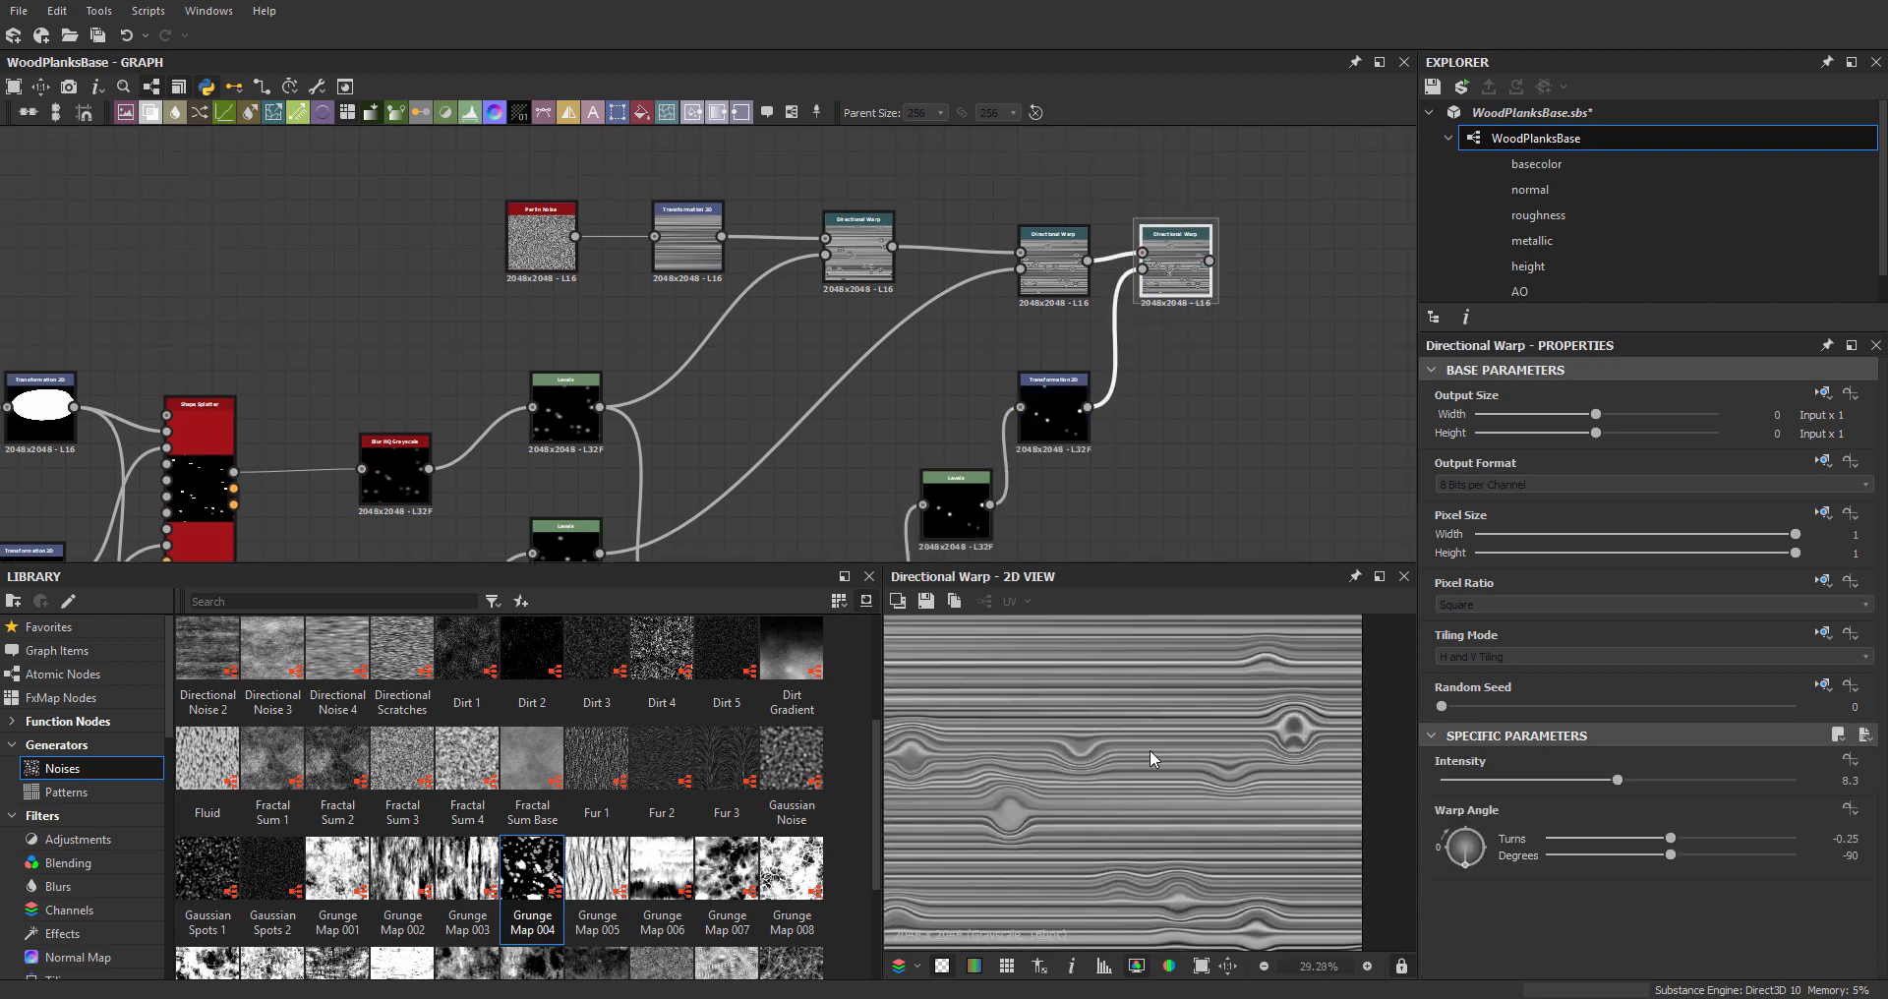
left_click(970, 487)
left_click_drag(1584, 816, 1723, 834)
- Examine the third Directional Warp's grain across the whole tile and around individual knots, and review the full node graph
scroll(1152, 750, "down", 1)
middle_click_drag(1146, 781, 1222, 847)
scroll(1160, 796, "down", 1)
mouse_move(1127, 785)
middle_mouse_down()
mouse_move(1142, 801)
mouse_move(1124, 886)
mouse_move(1155, 787)
mouse_move(1129, 816)
middle_mouse_up()
scroll(1155, 786, "down", 1)
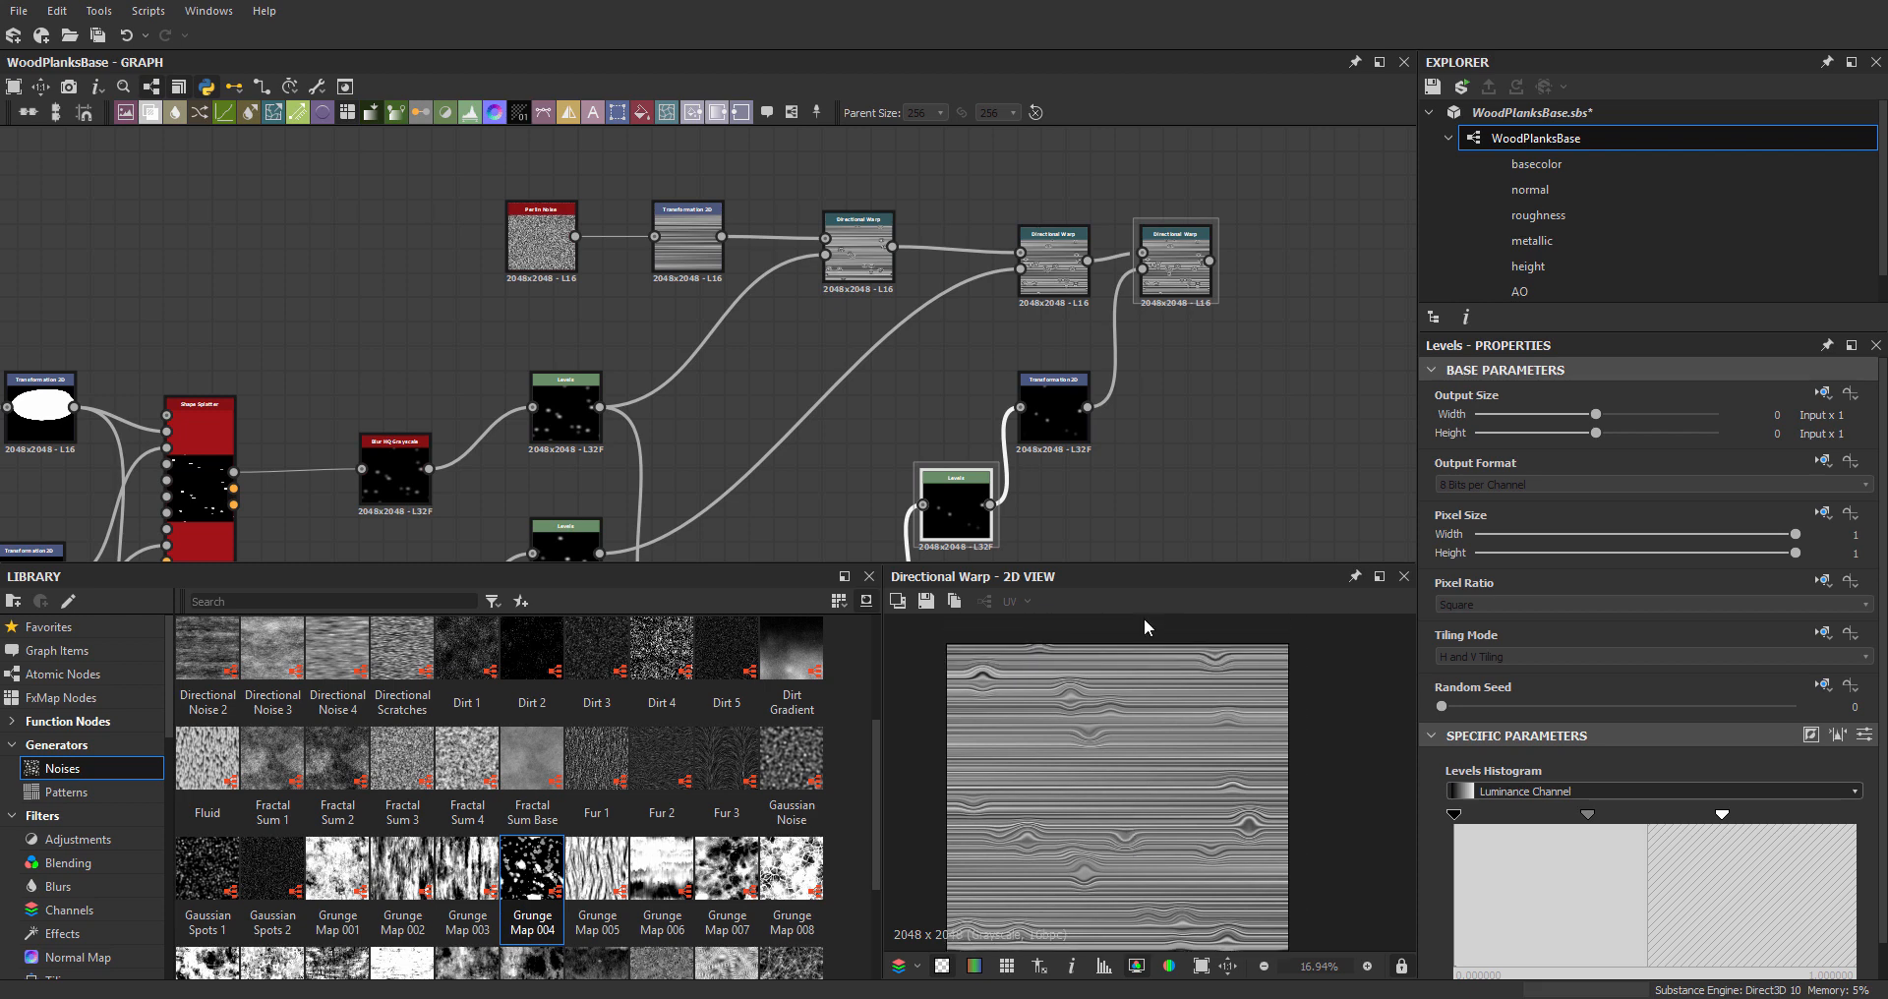
left_click(1175, 260)
scroll(1148, 344, "down", 4)
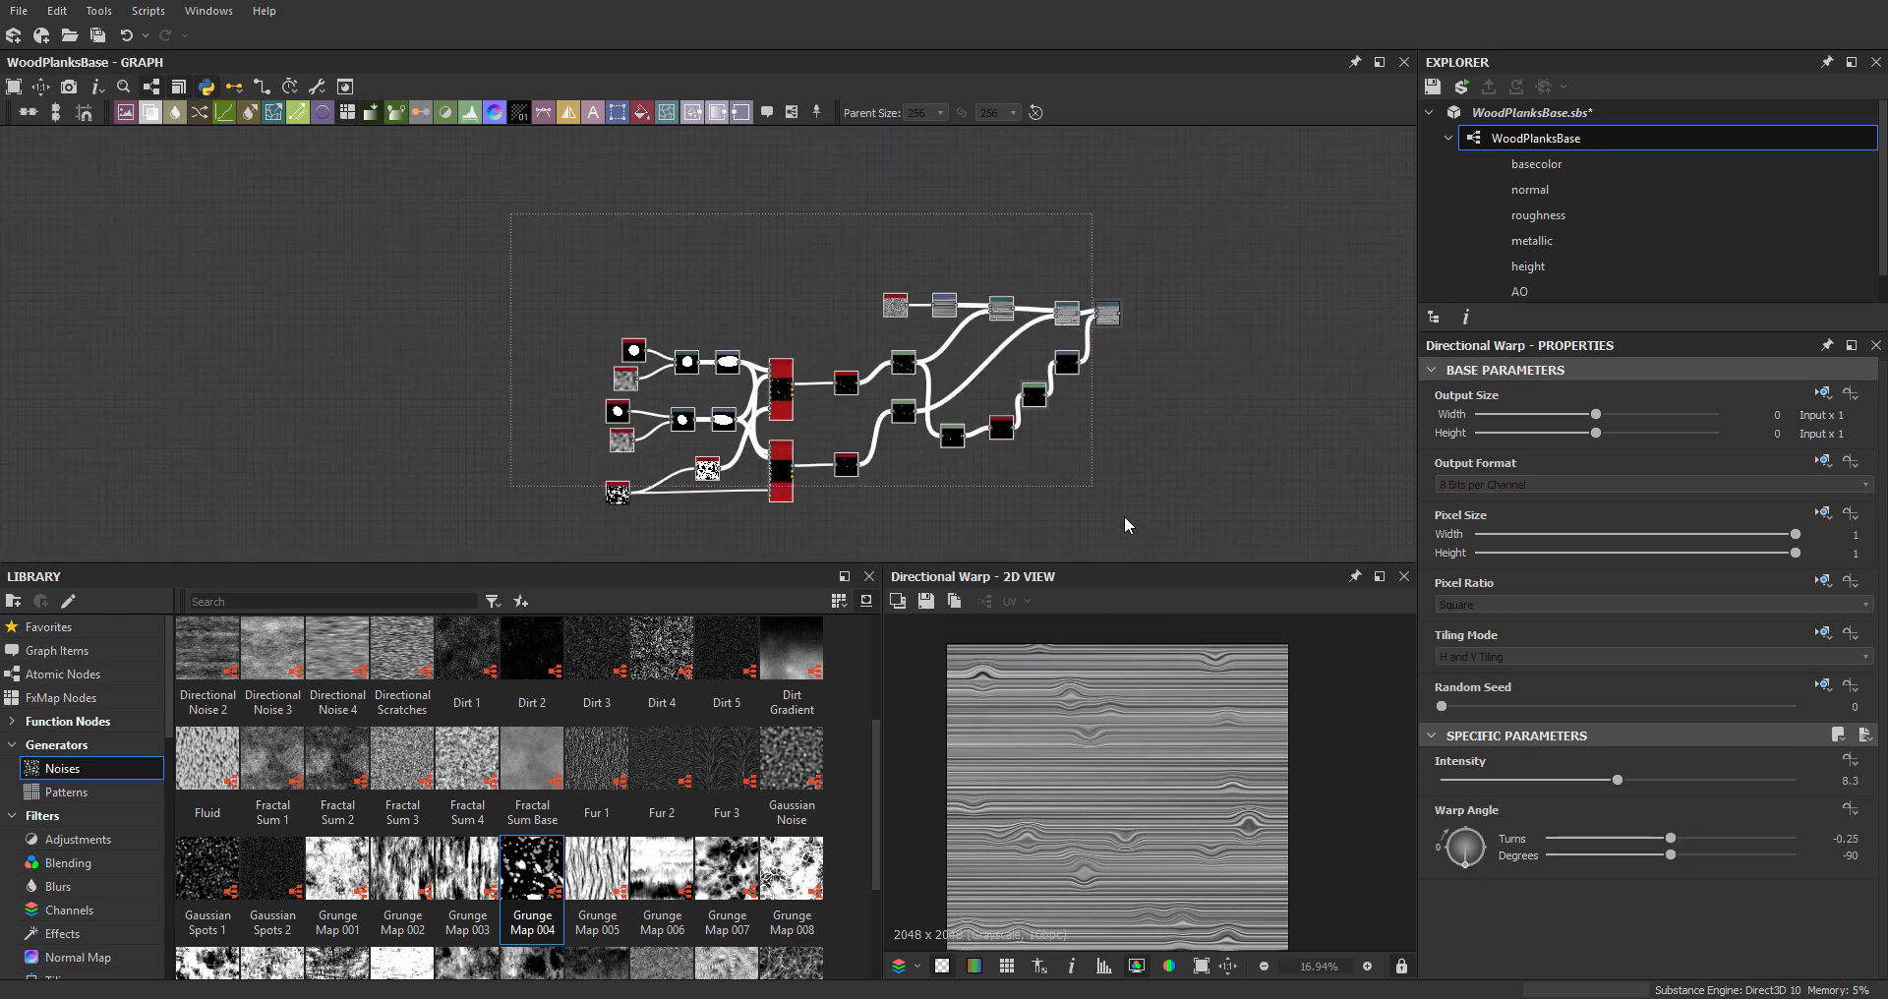
scroll(1094, 724, "up", 2)
middle_click_drag(1168, 762, 1076, 729)
scroll(1052, 344, "up", 3)
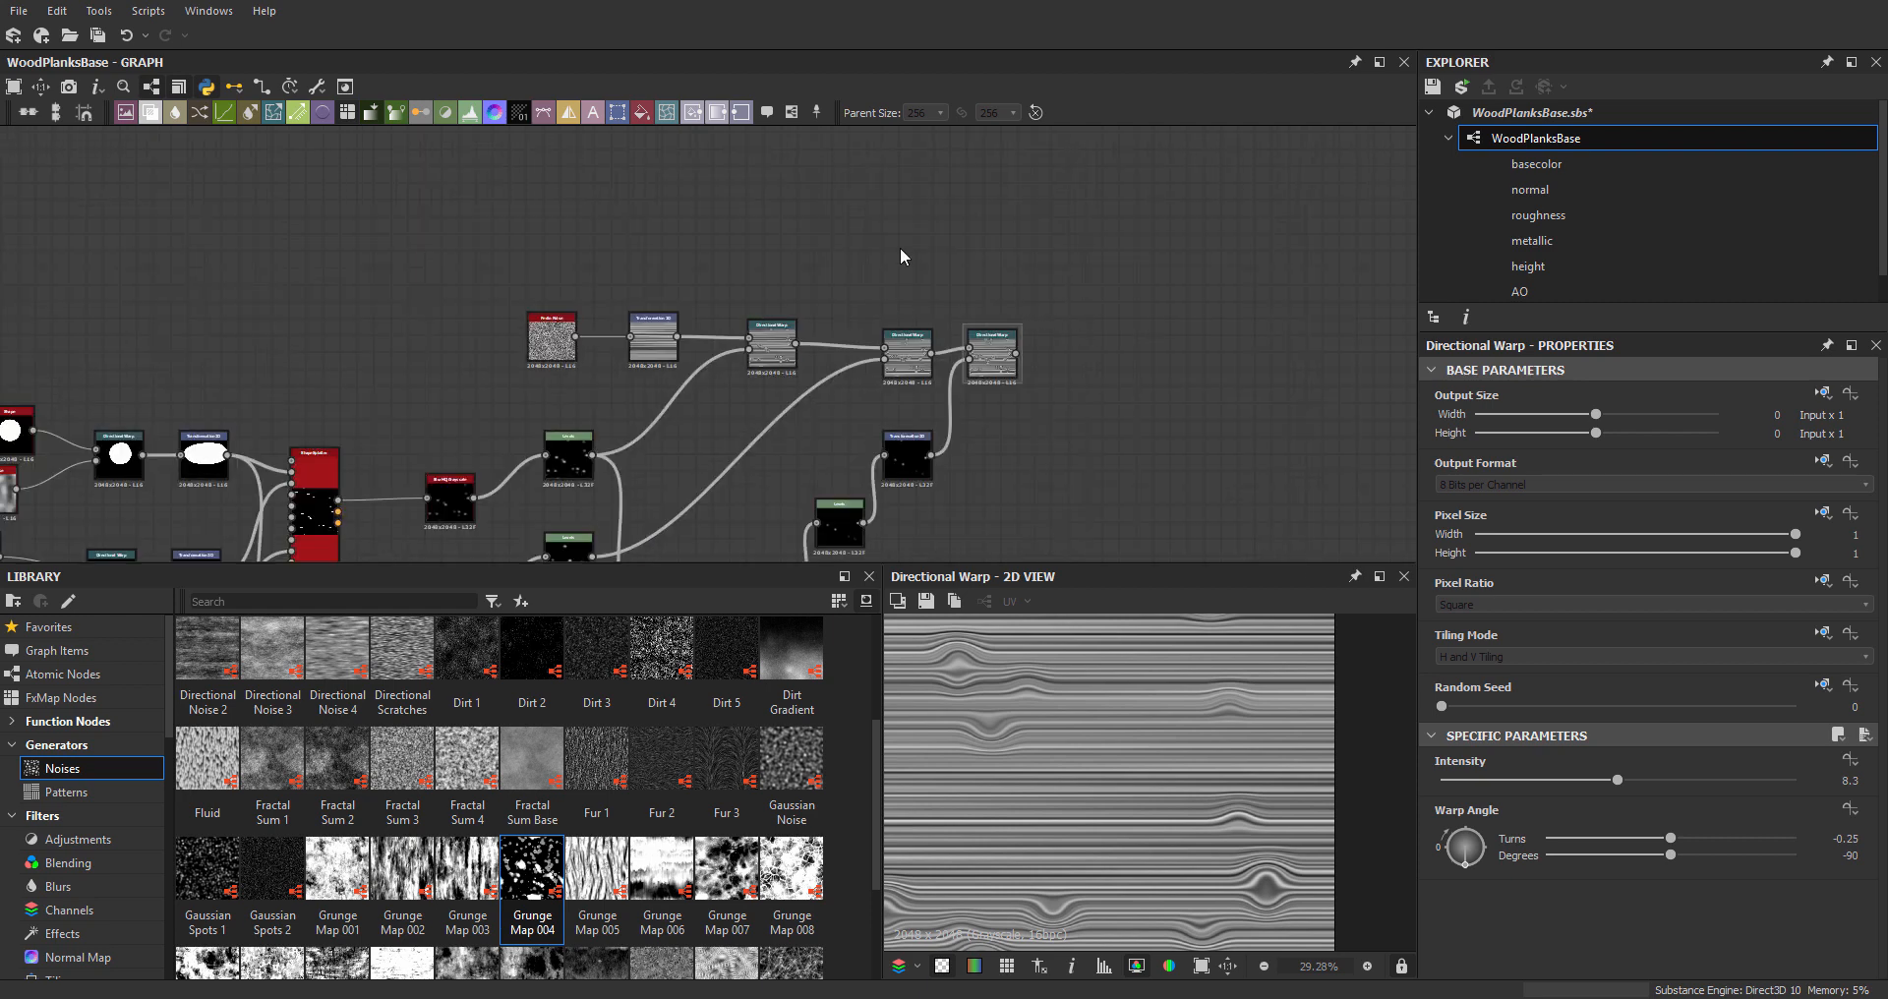
- Open the file commands for the WoodPlanksBase package in the Explorer
left_click(1549, 112)
right_click(1548, 112)
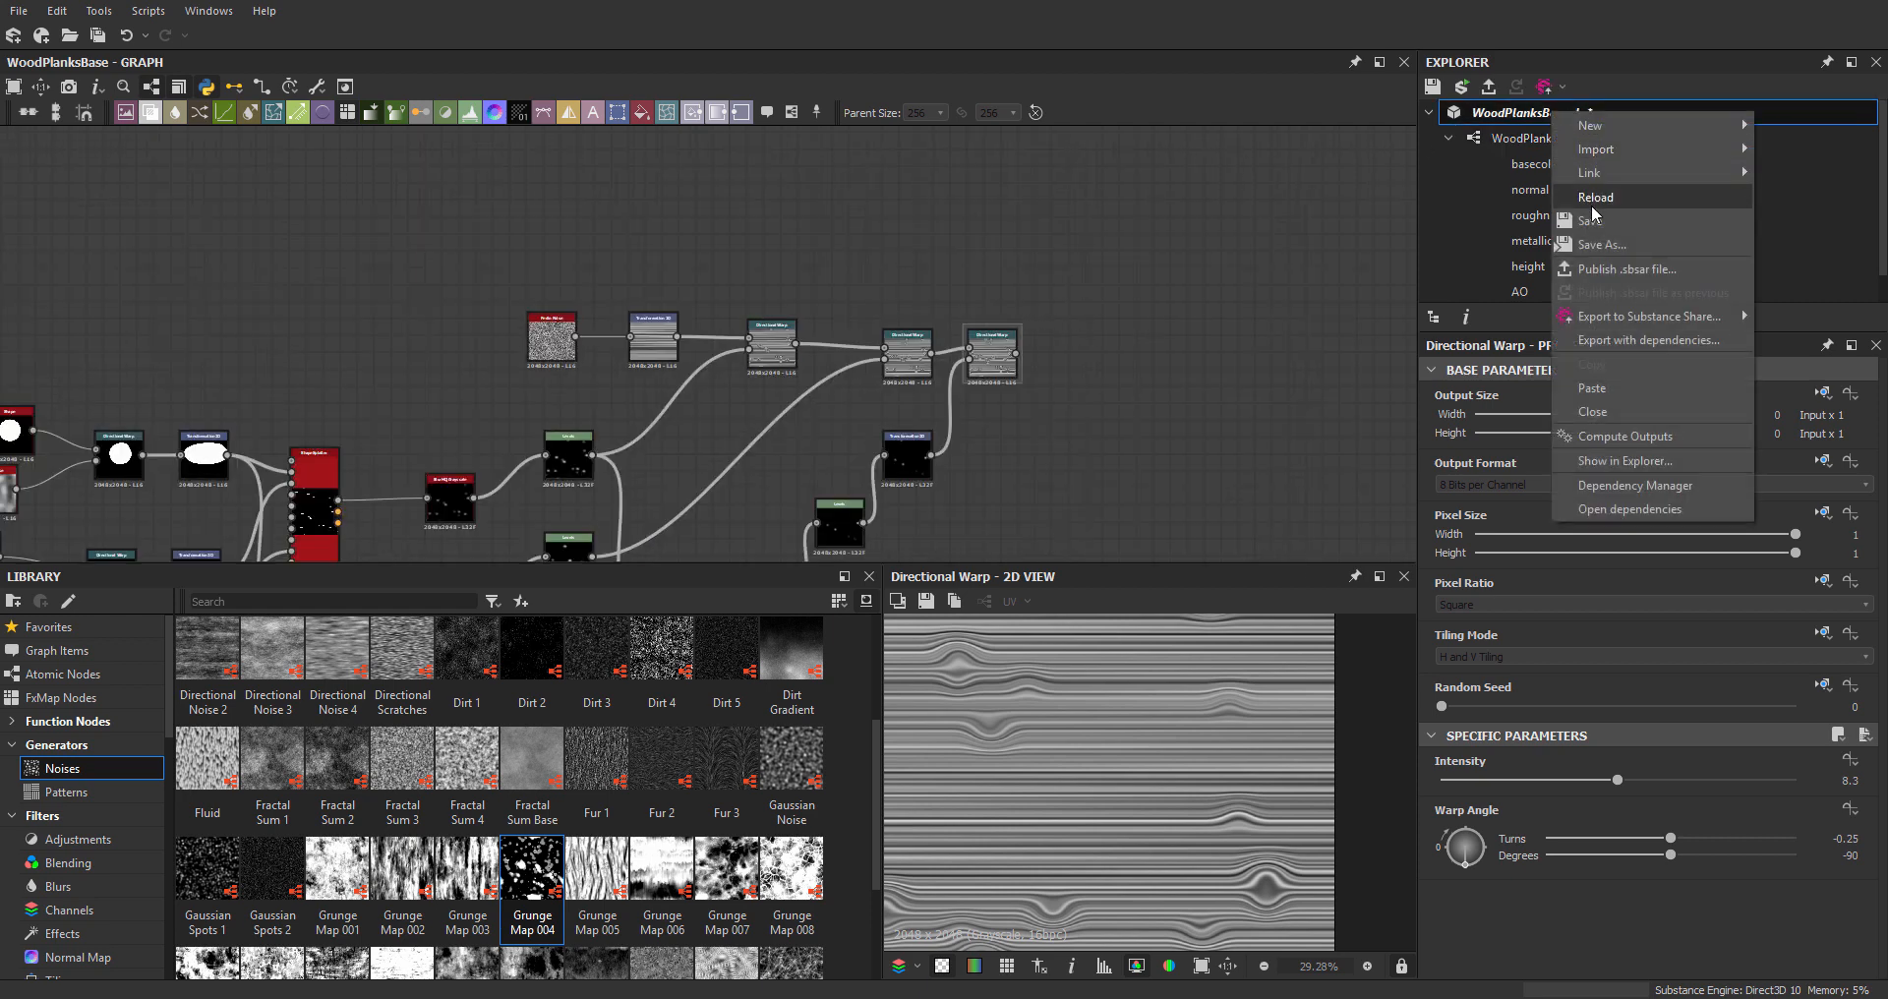